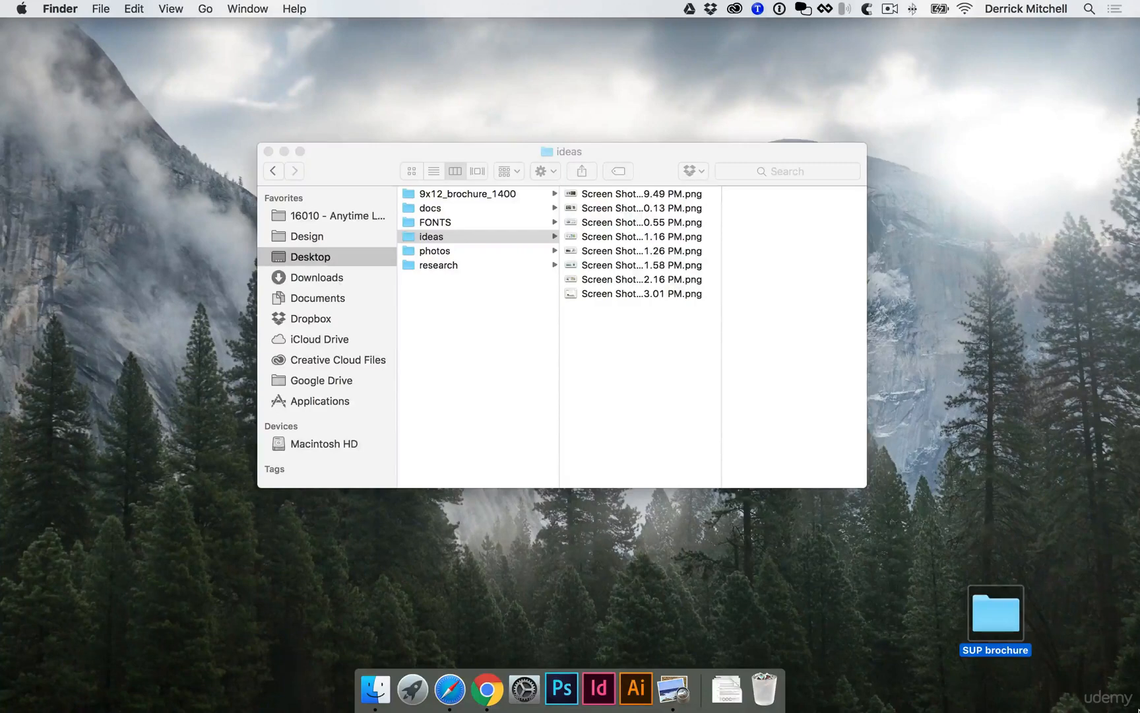
Preview the brochure layout screenshots in the ideas folder one after another, starting with the first file
{"action": "left_click", "coordinate": [651, 198]}
{"action": "left_click", "coordinate": [651, 197]}
{"action": "key", "text": "space"}
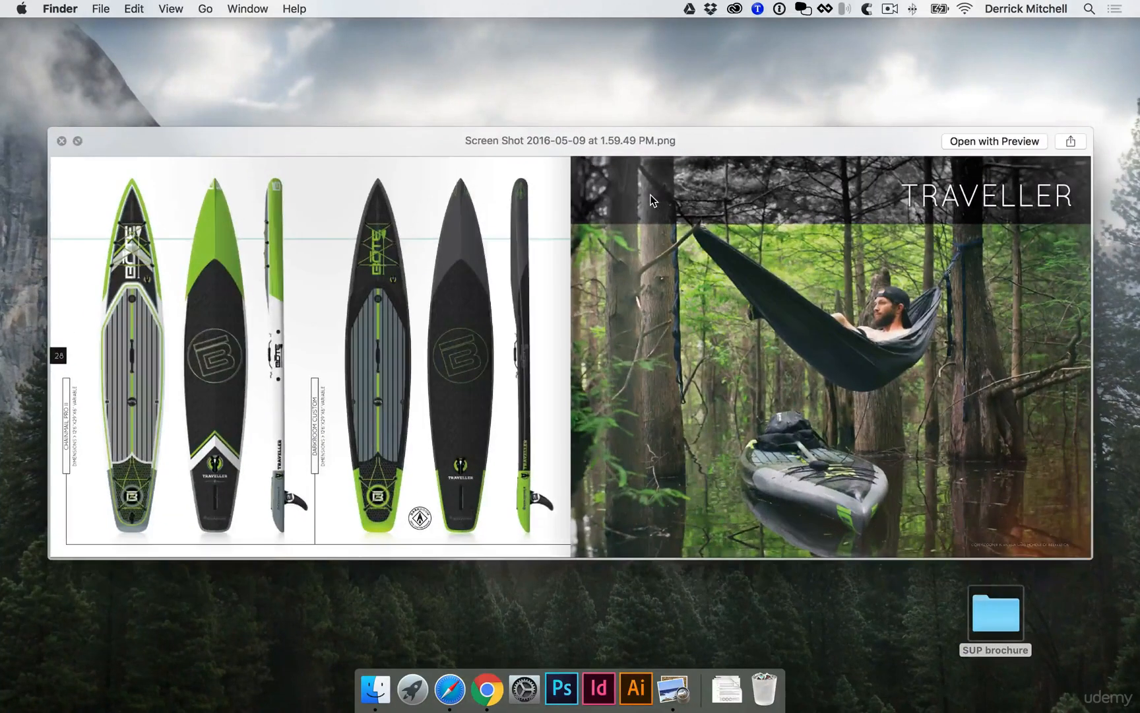
{"action": "key", "text": "Down"}
{"action": "key", "text": "Down"}
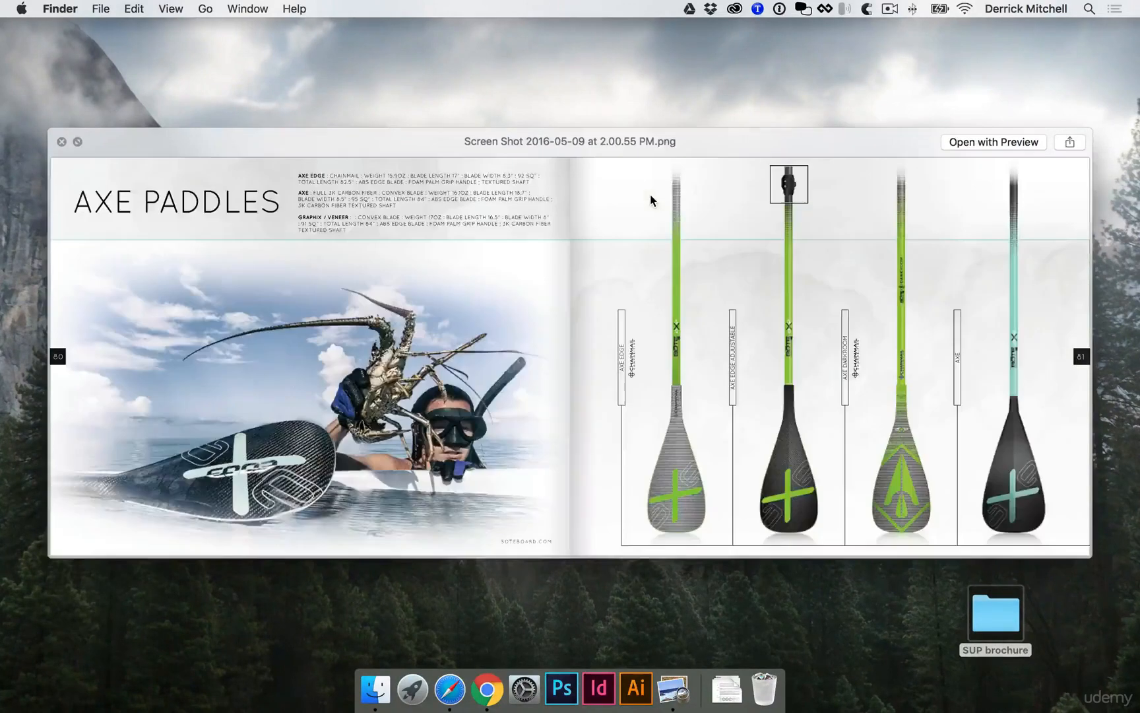
{"action": "key", "text": "Down"}
{"action": "key", "text": "Down"}
{"action": "key", "text": "Down"}
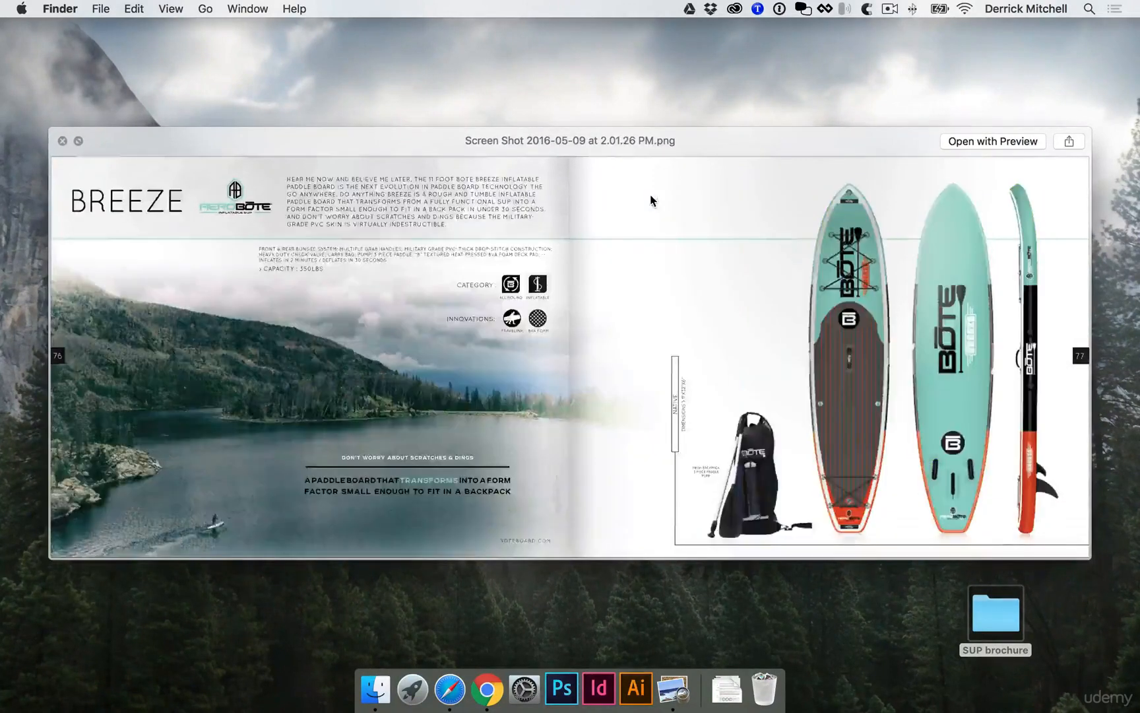
{"action": "key", "text": "Down"}
{"action": "key", "text": "space"}
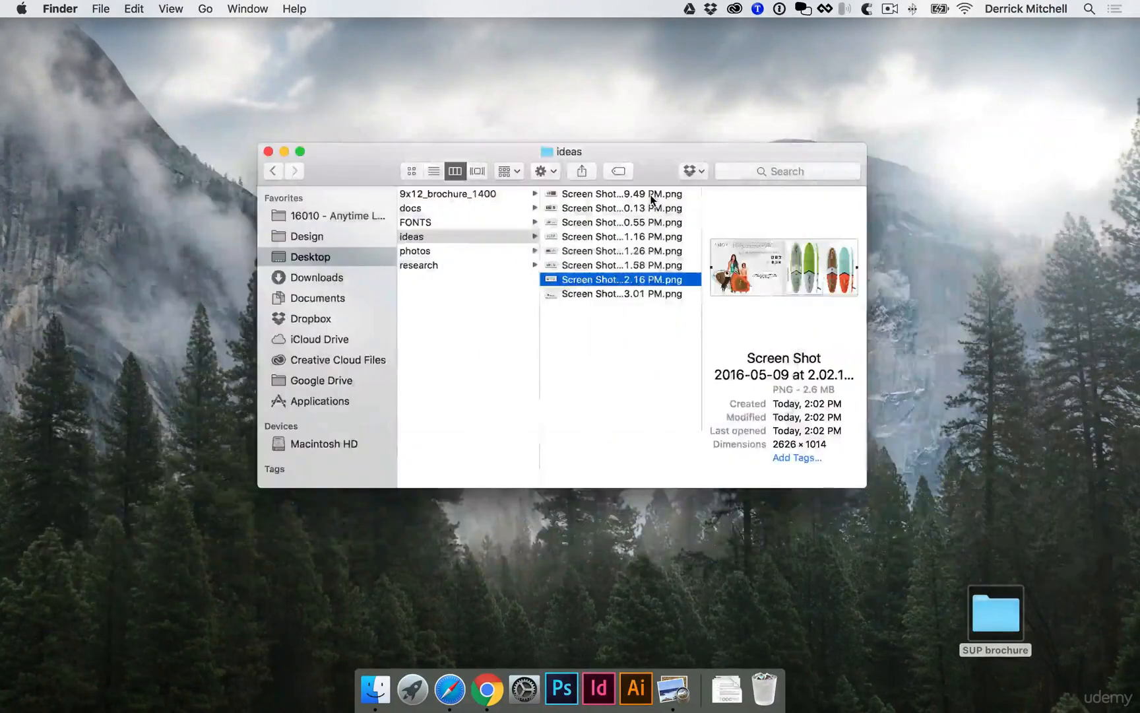
Preview the 9x12_trifold_in.psd print template in the 9x12_brochure_1400 folder
{"action": "key", "text": "Up"}
{"action": "key", "text": "Up"}
{"action": "key", "text": "Up"}
{"action": "key", "text": "Right"}
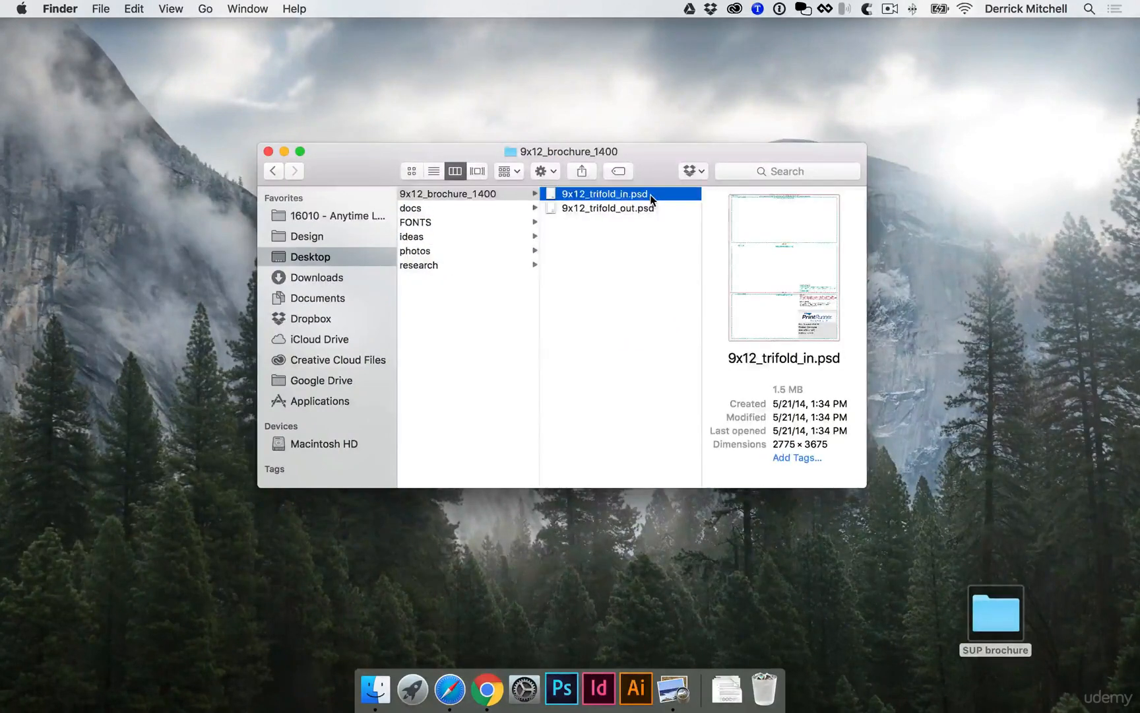
{"action": "key", "text": "space"}
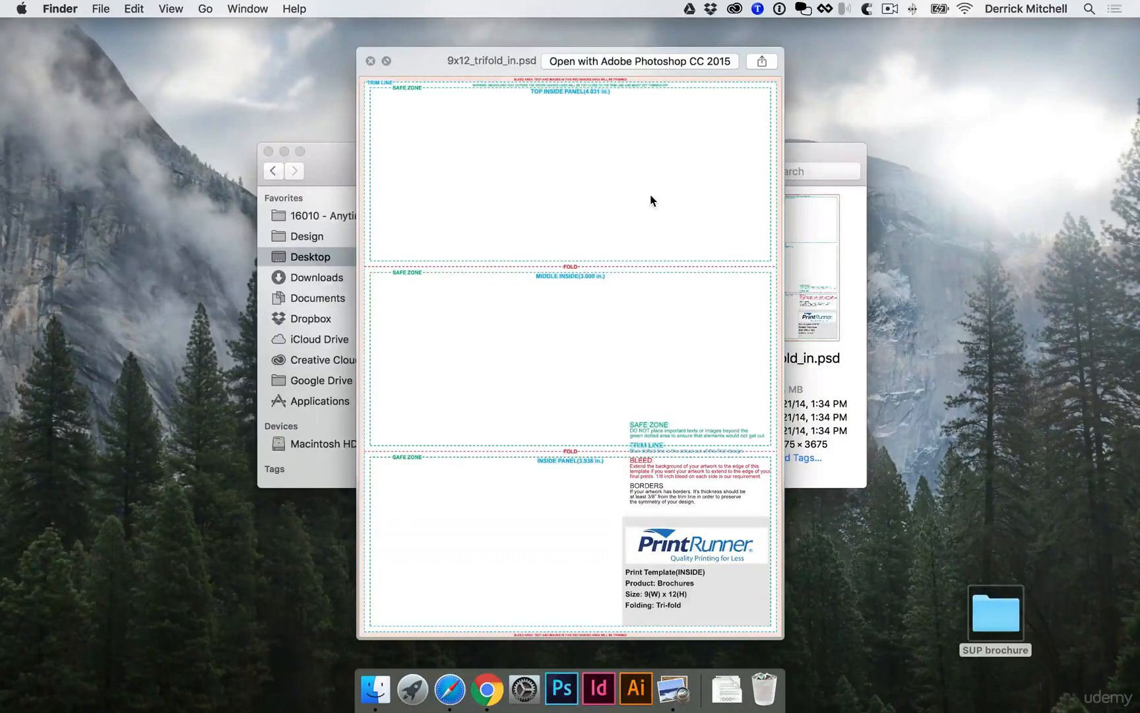
{"action": "key", "text": "space"}
Preview the paddle board images in the photos folder, from 26381.png through the mountain lake photo
{"action": "key", "text": "Left"}
{"action": "key", "text": "Down"}
{"action": "key", "text": "Down"}
{"action": "key", "text": "Down"}
{"action": "key", "text": "Down"}
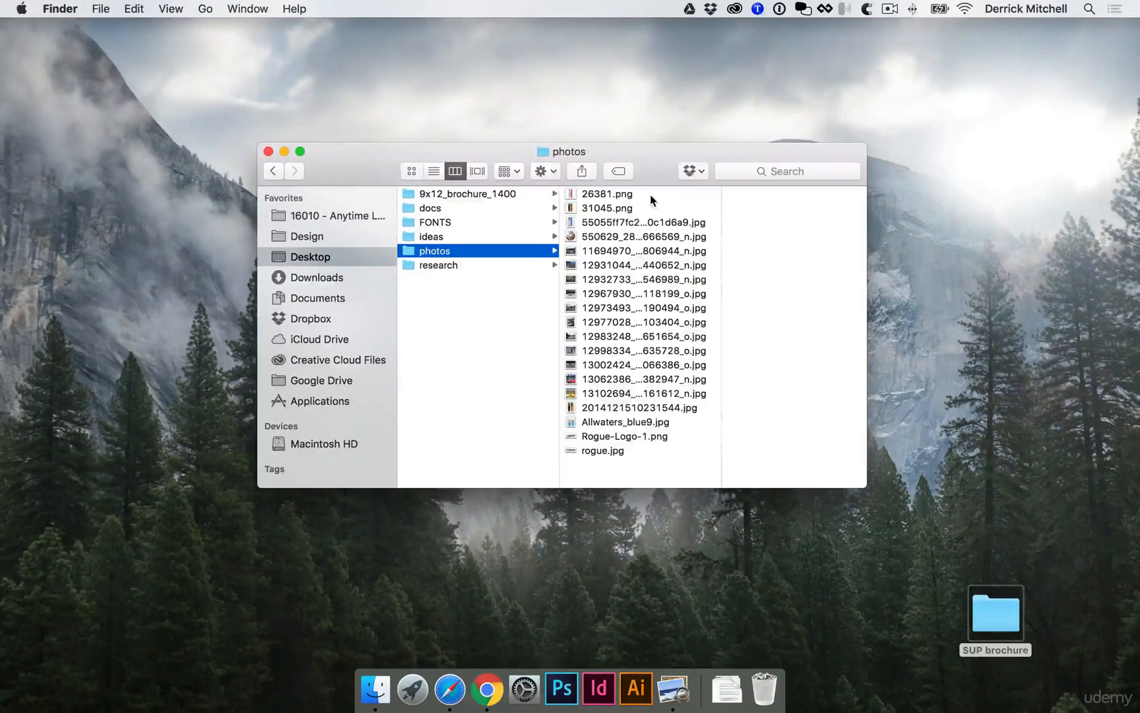
{"action": "key", "text": "Right"}
{"action": "key", "text": "space"}
{"action": "key", "text": "Down"}
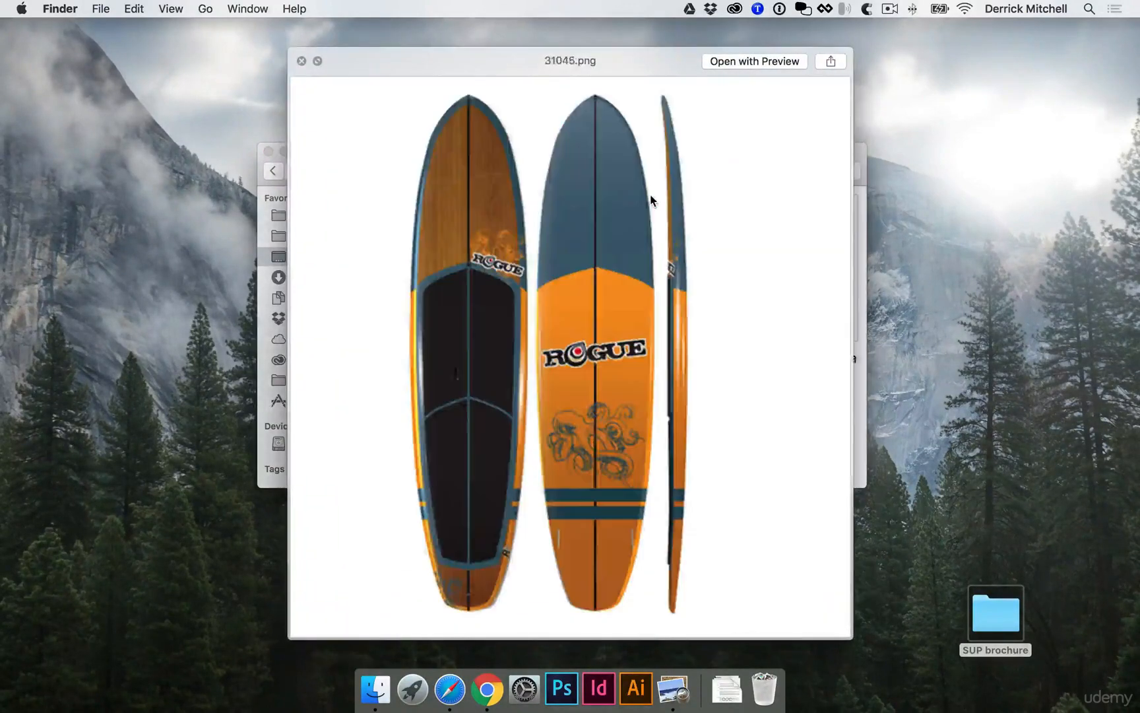
{"action": "key", "text": "Down"}
{"action": "key", "text": "Down"}
{"action": "key", "text": "Down"}
{"action": "key", "text": "Down"}
{"action": "key", "text": "Down"}
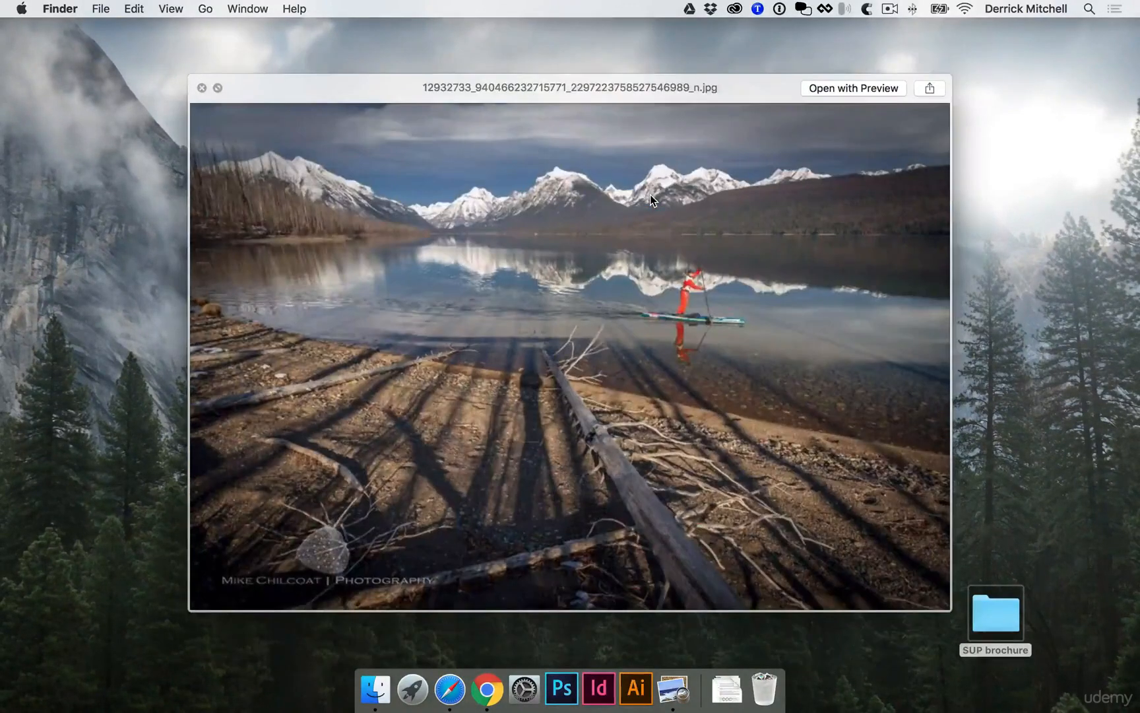
{"action": "key", "text": "space"}
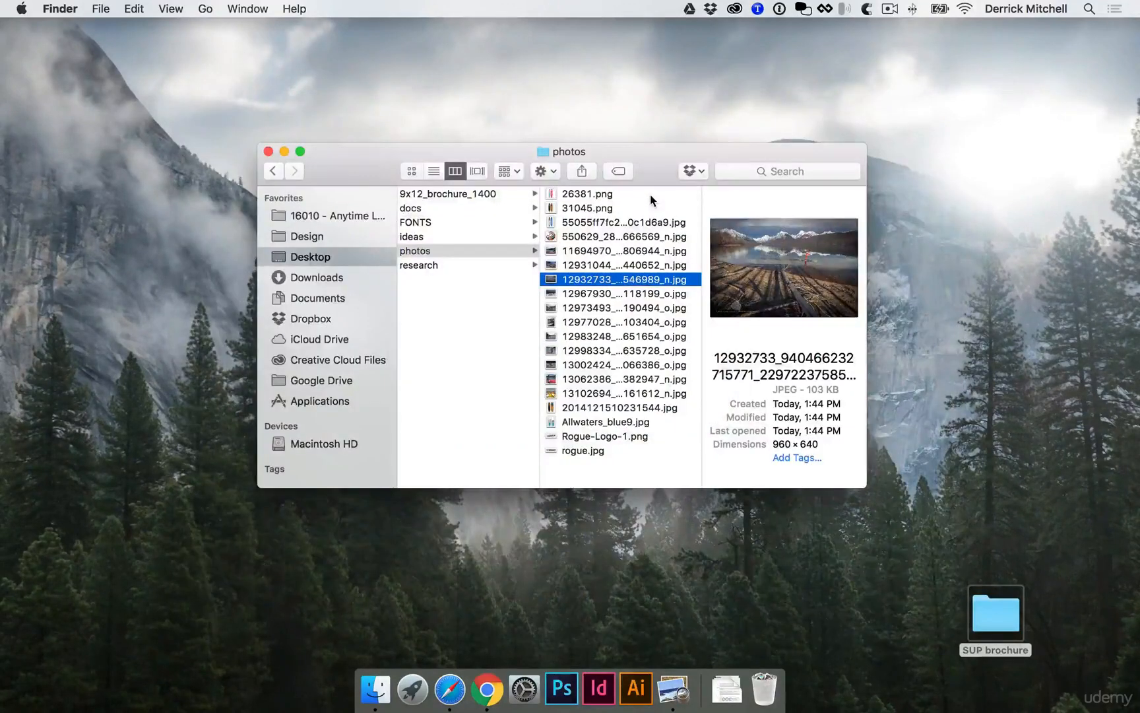
Examine the brochure rack photos IMG_1718.JPG through IMG_1721.JPG from the research folder
{"action": "key", "text": "Left"}
{"action": "key", "text": "Down"}
{"action": "key", "text": "Right"}
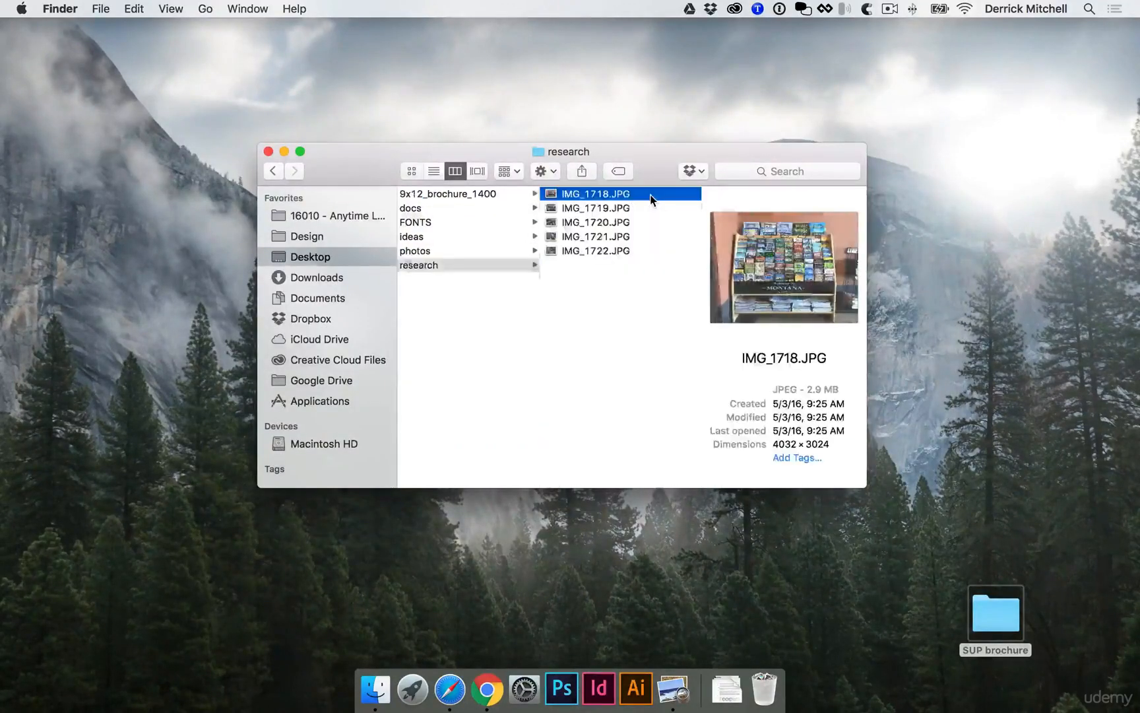
{"action": "key", "text": "space"}
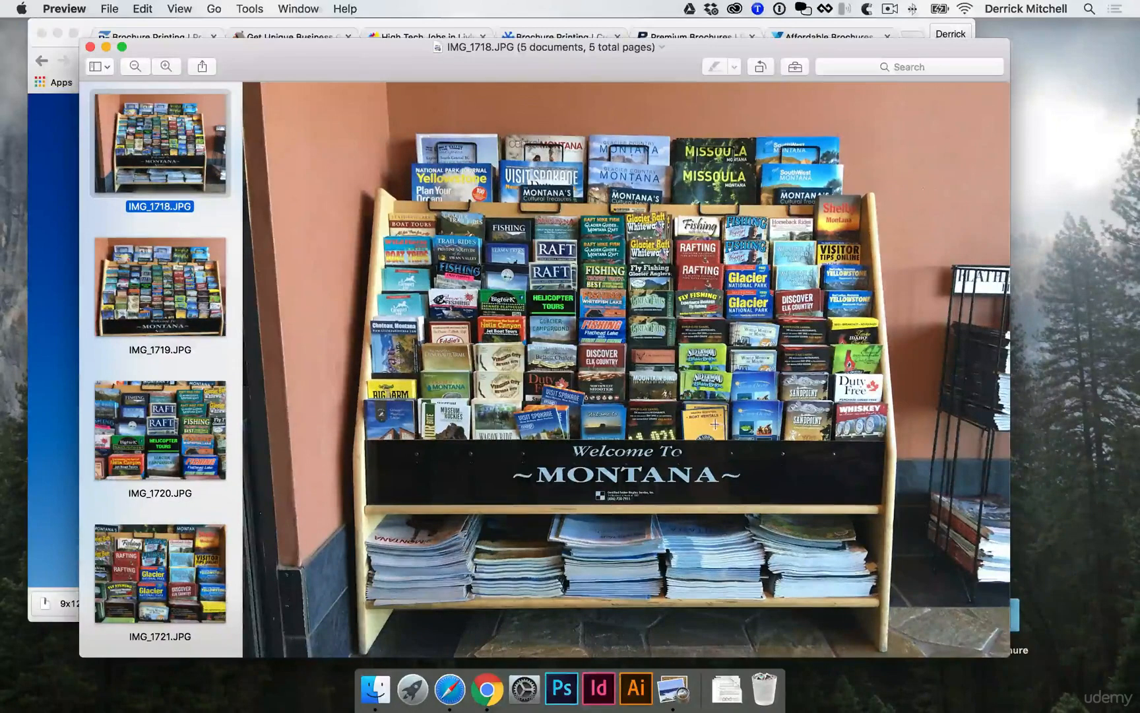
{"action": "left_click", "coordinate": [163, 326]}
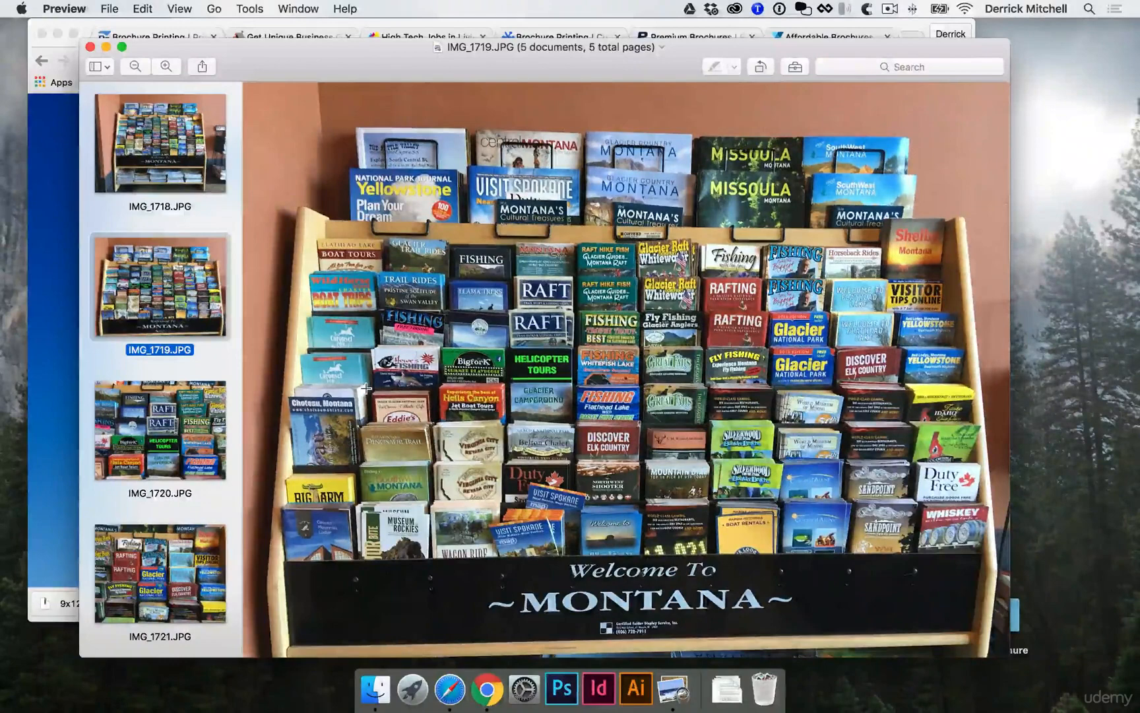
{"action": "key", "text": "Down"}
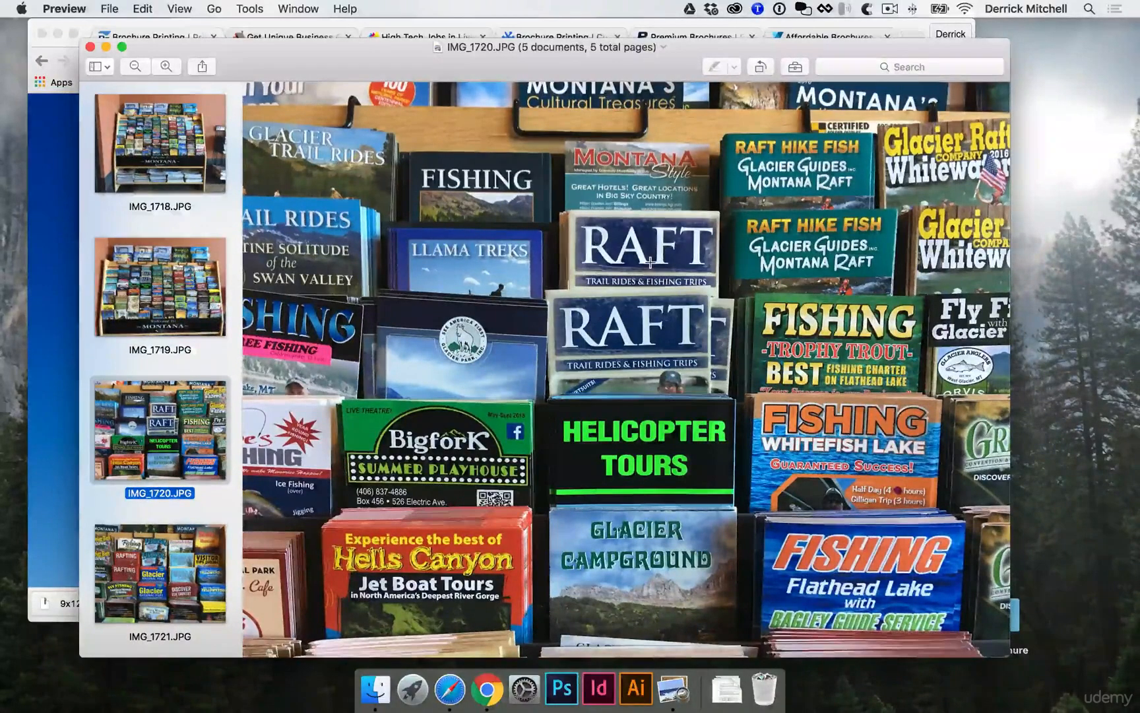
{"action": "left_click", "coordinate": [181, 550]}
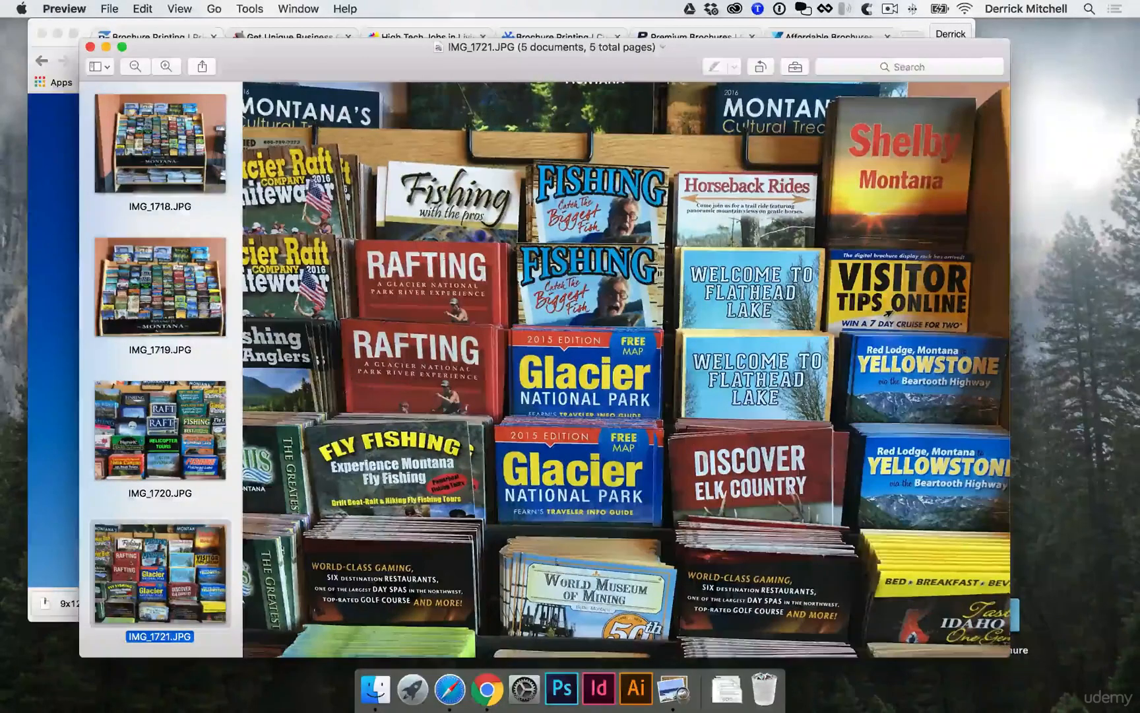
Close the brochure rack photos and reposition the Chrome window showing PrintRunner's brochure printing page
{"action": "left_click_drag", "start_coordinate": [305, 67], "coordinate": [390, 58]}
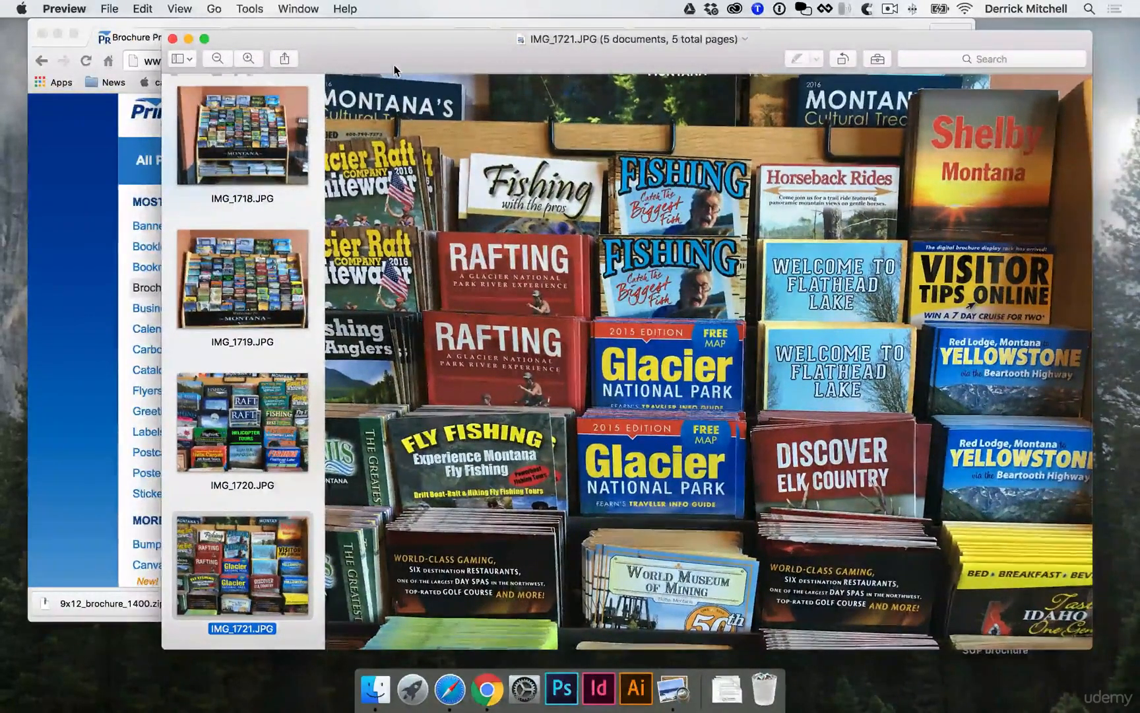
{"action": "left_click", "coordinate": [173, 38]}
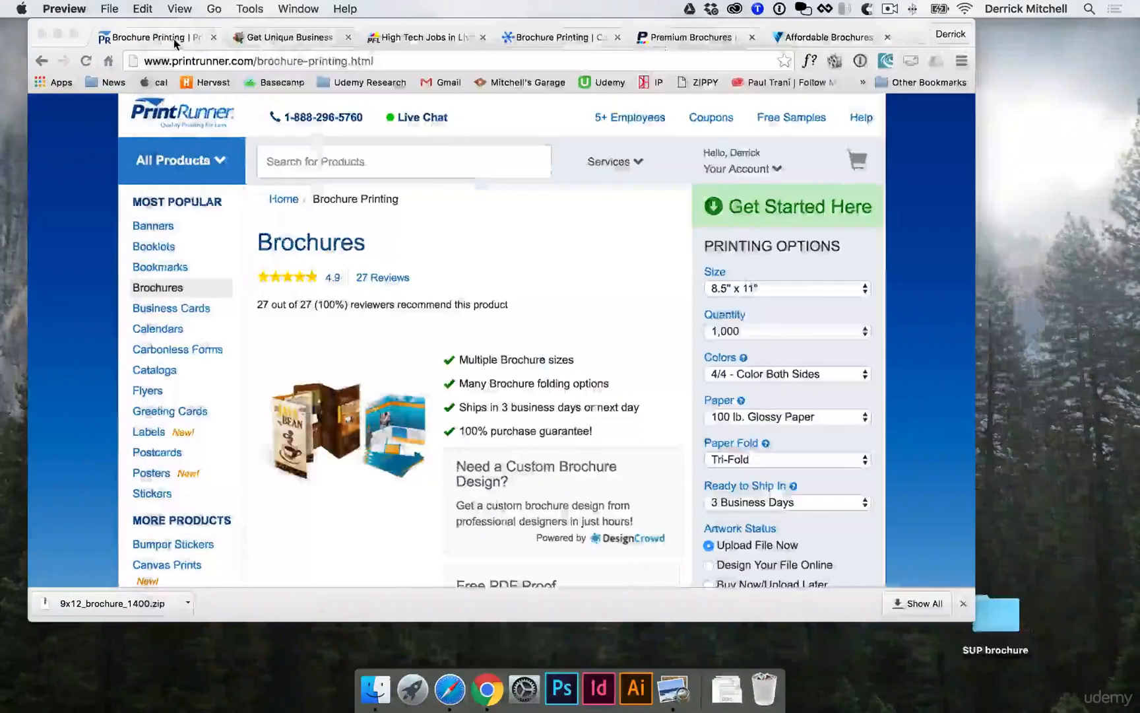
{"action": "left_click_drag", "start_coordinate": [357, 26], "coordinate": [399, 35]}
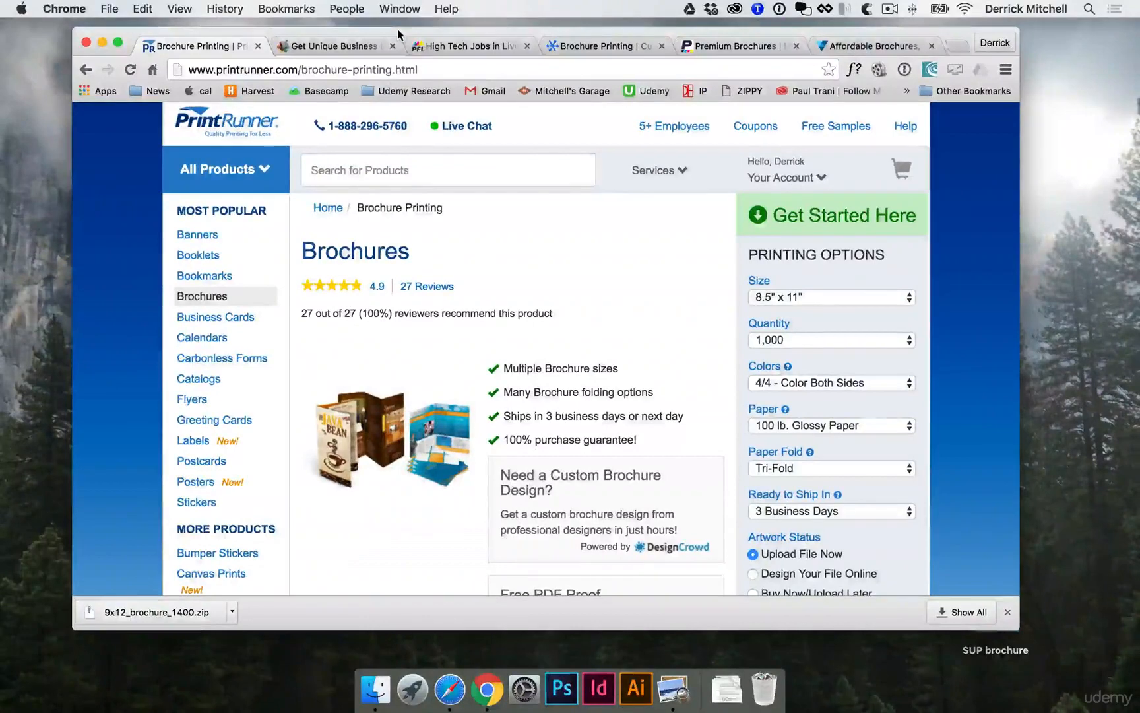
{"action": "left_click_drag", "start_coordinate": [398, 34], "coordinate": [345, 31]}
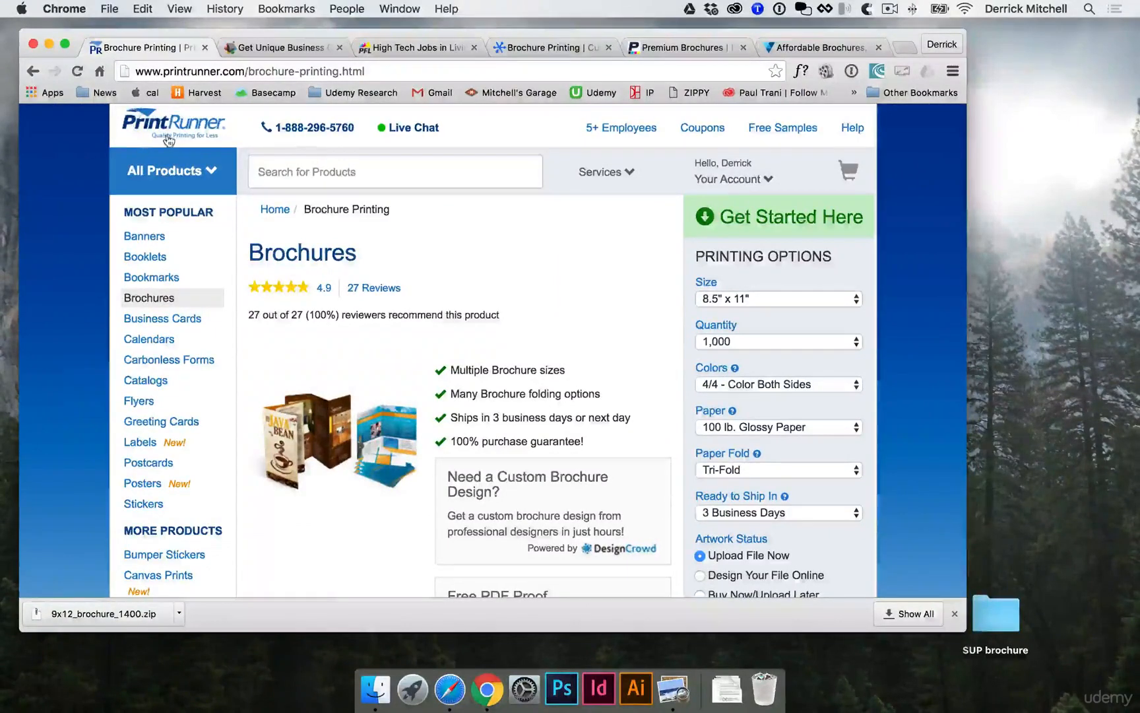
Set the brochure size to 9" x 12" in the PrintRunner printing options and check the printing cost and blank templates
{"action": "scroll", "coordinate": [173, 142], "scroll_direction": "up", "scroll_amount": 1}
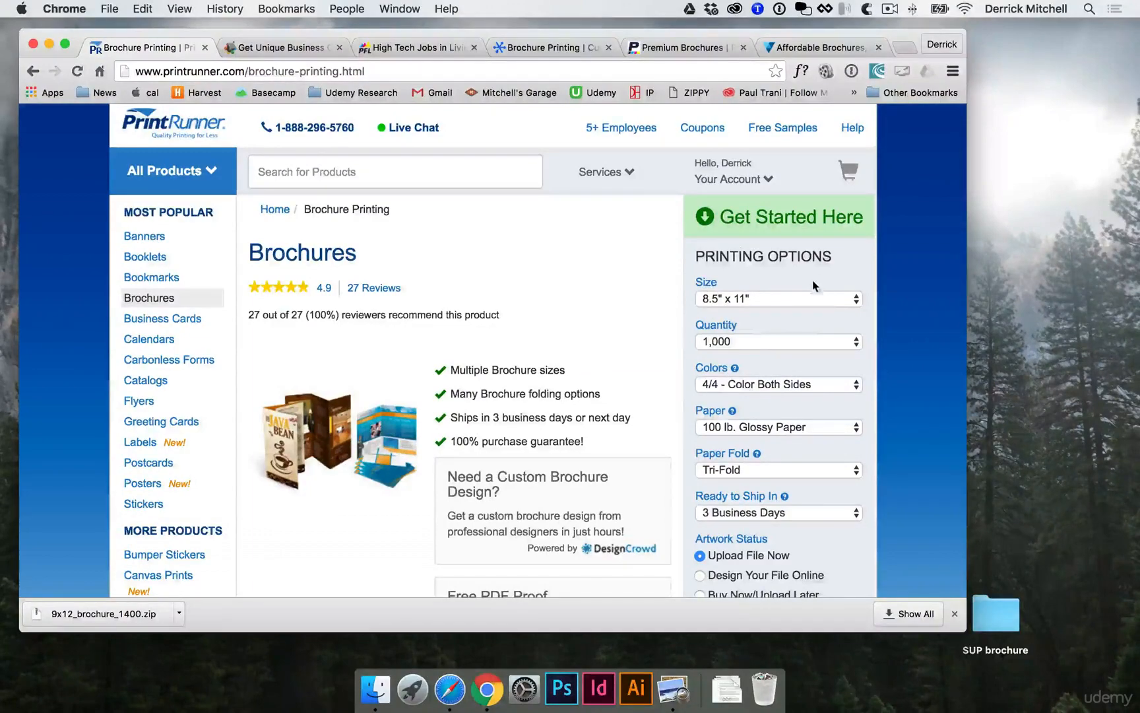
{"action": "scroll", "coordinate": [831, 296], "scroll_direction": "down", "scroll_amount": 1}
{"action": "scroll", "coordinate": [832, 295], "scroll_direction": "down", "scroll_amount": 5}
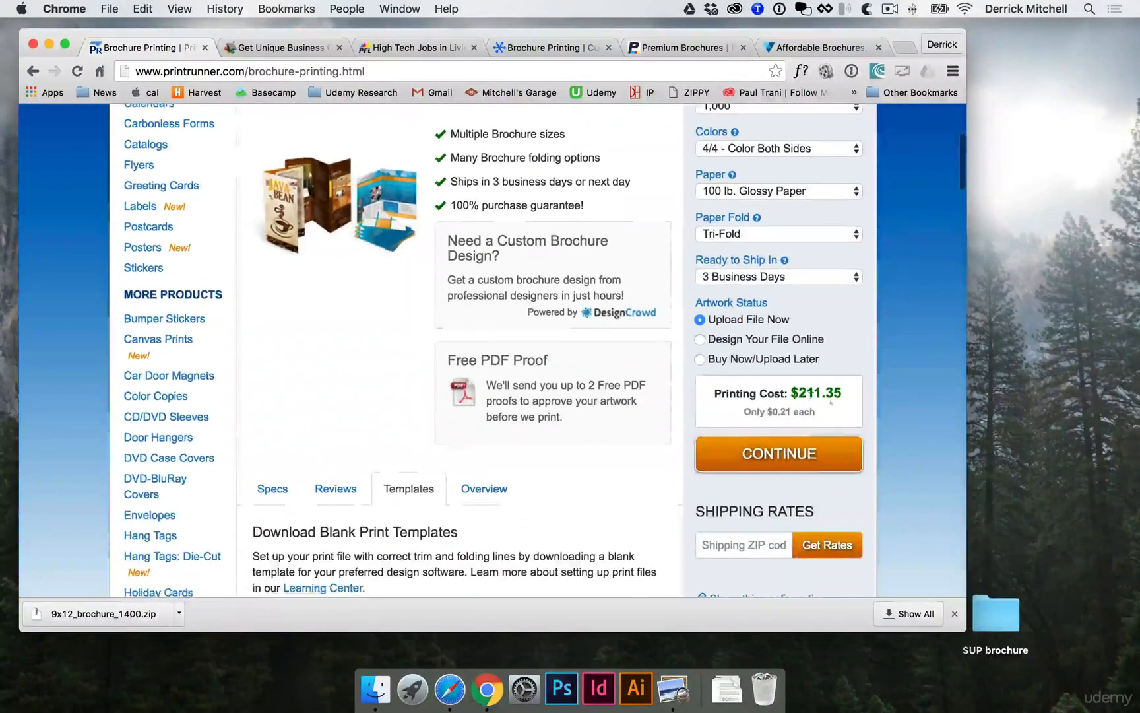
{"action": "scroll", "coordinate": [853, 403], "scroll_direction": "up", "scroll_amount": 4}
{"action": "scroll", "coordinate": [852, 395], "scroll_direction": "up", "scroll_amount": 1}
{"action": "left_click", "coordinate": [789, 274]}
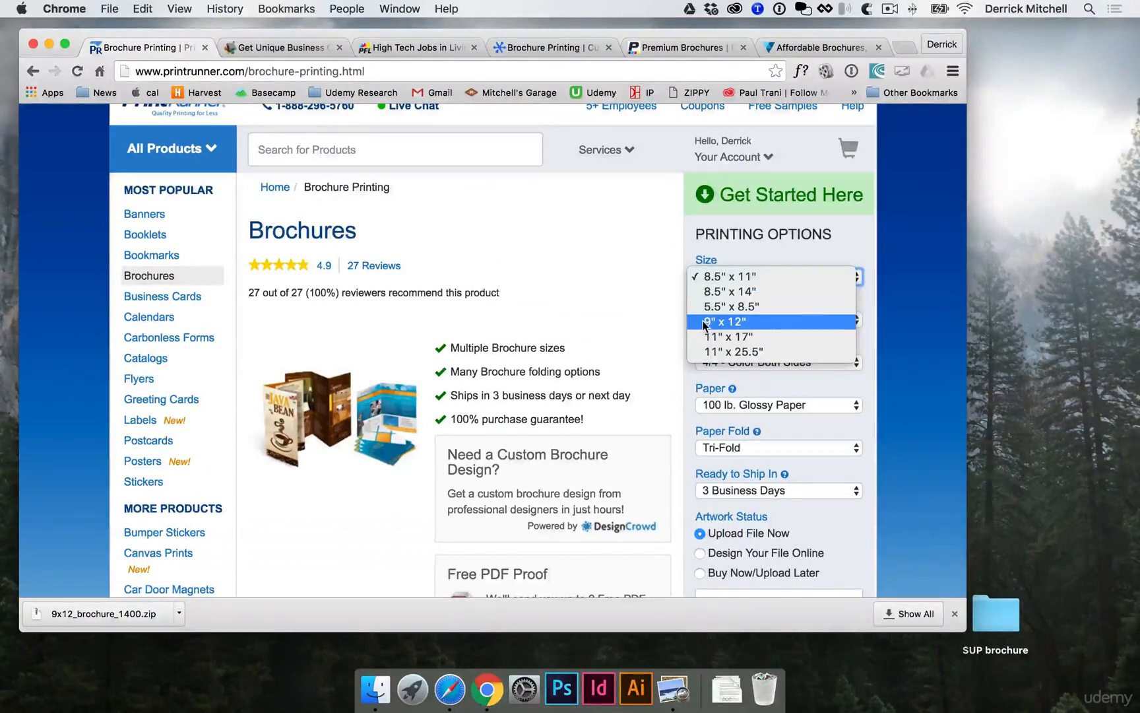
{"action": "left_click", "coordinate": [748, 321]}
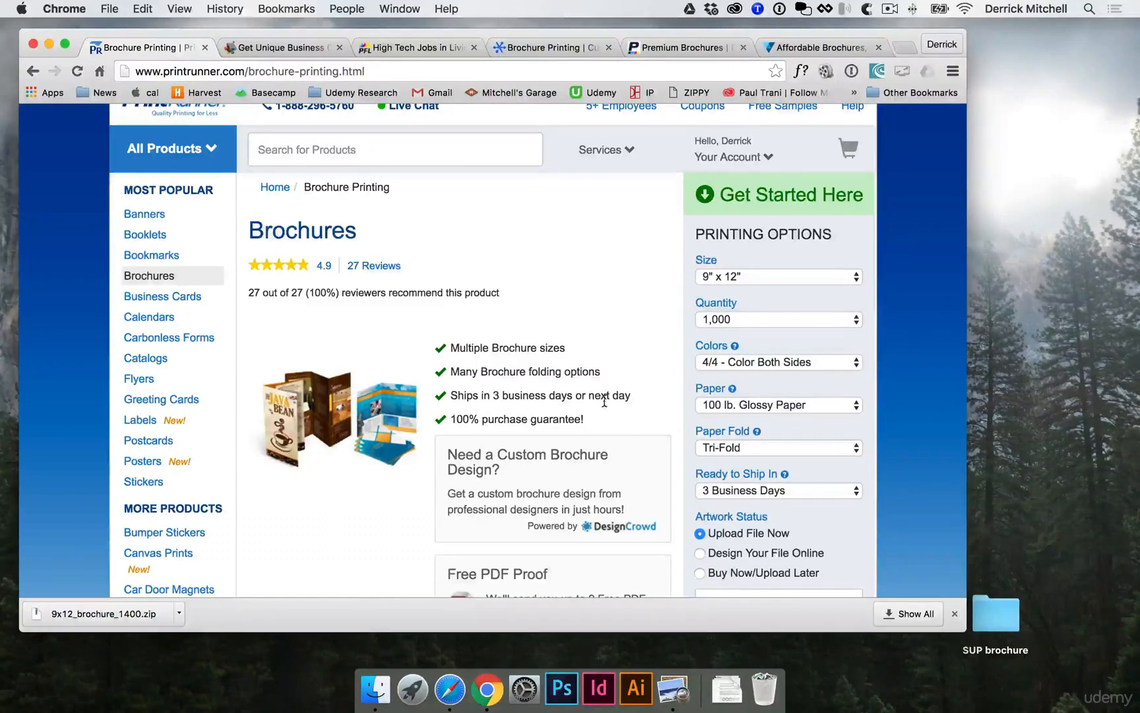
{"action": "scroll", "coordinate": [604, 401], "scroll_direction": "down", "scroll_amount": 5}
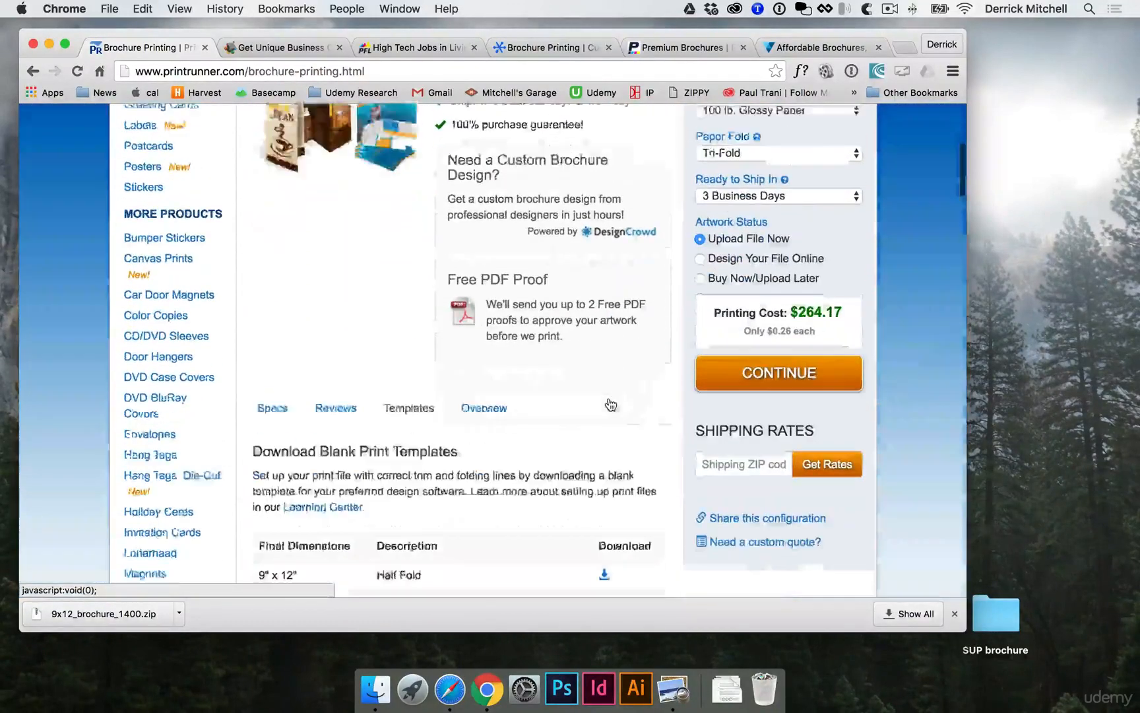
Browse the 4colorprint.com home page and its product gallery, and open the 11x17 Brochures page
{"action": "left_click", "coordinate": [306, 49]}
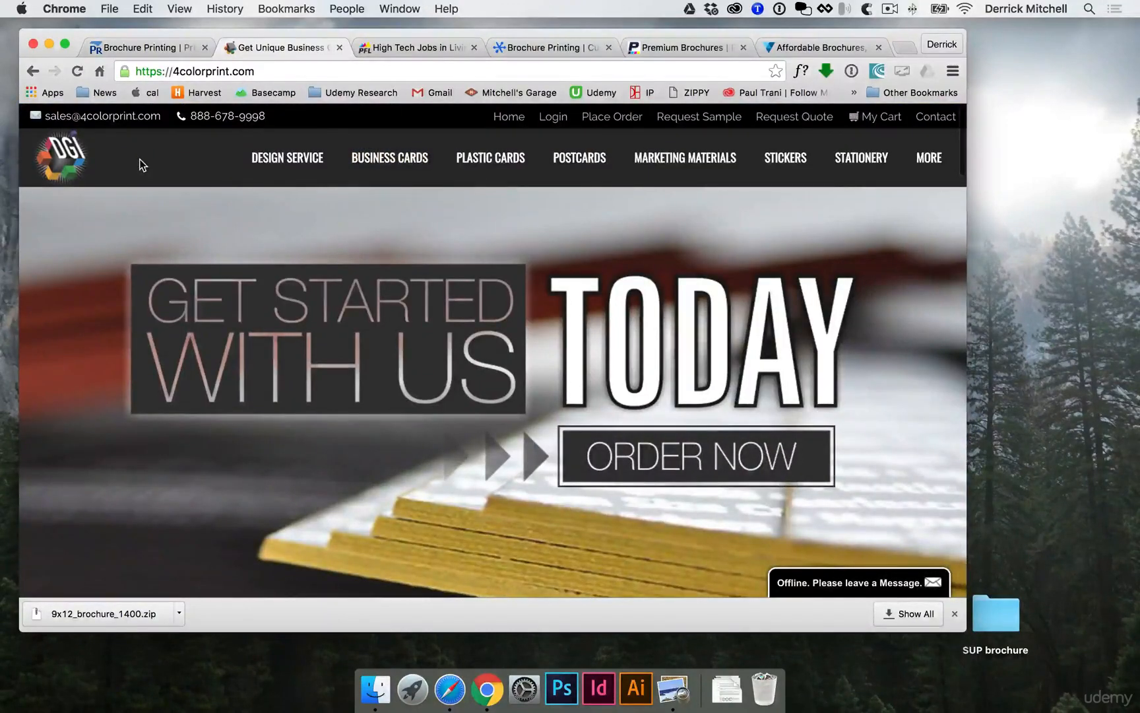
{"action": "mouse_move", "coordinate": [920, 451]}
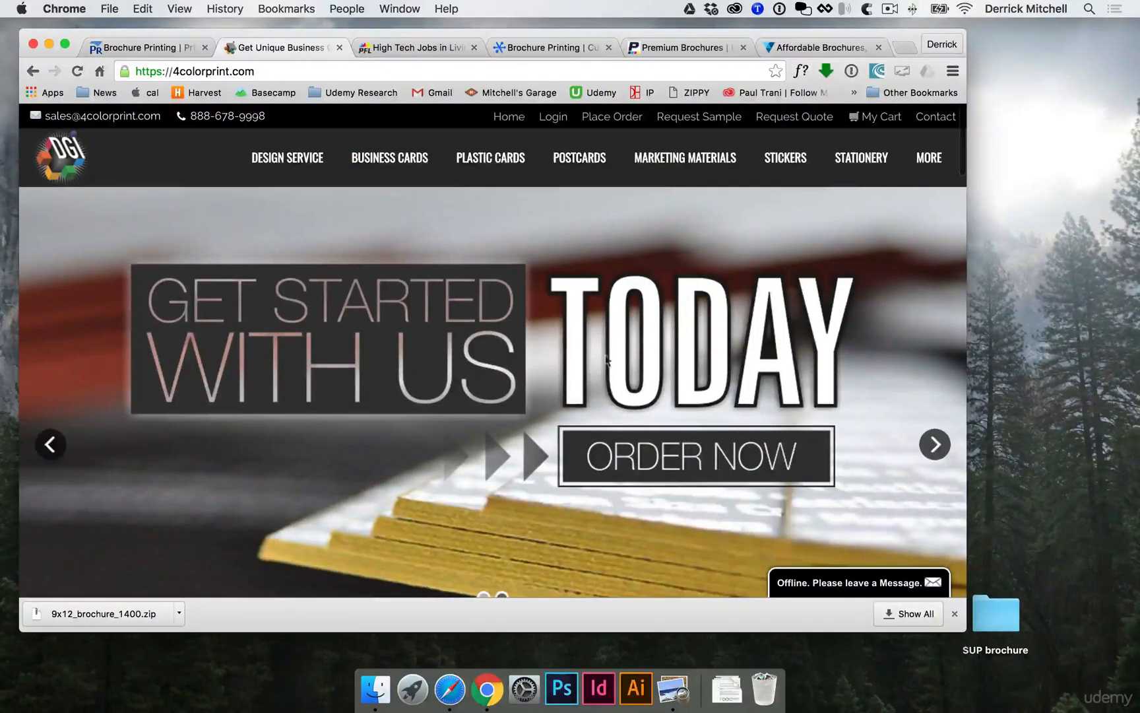
{"action": "left_click", "coordinate": [930, 445]}
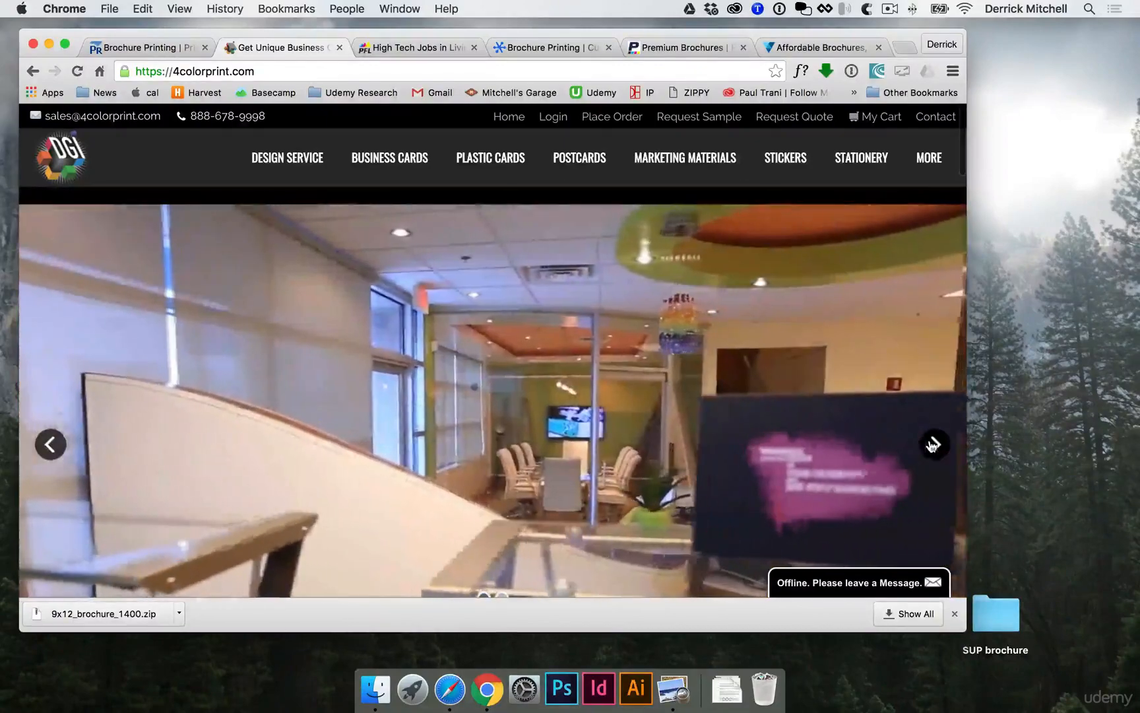
{"action": "scroll", "coordinate": [756, 459], "scroll_direction": "down", "scroll_amount": 10}
{"action": "scroll", "coordinate": [673, 428], "scroll_direction": "up", "scroll_amount": 5}
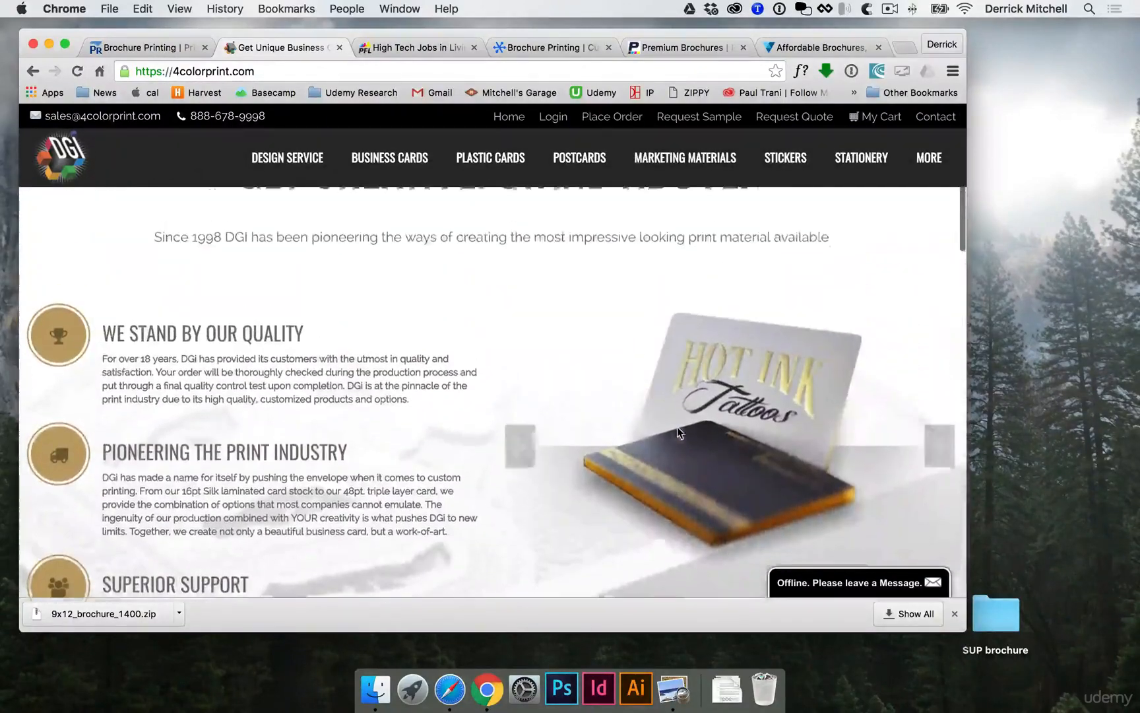
{"action": "scroll", "coordinate": [677, 427], "scroll_direction": "down", "scroll_amount": 10}
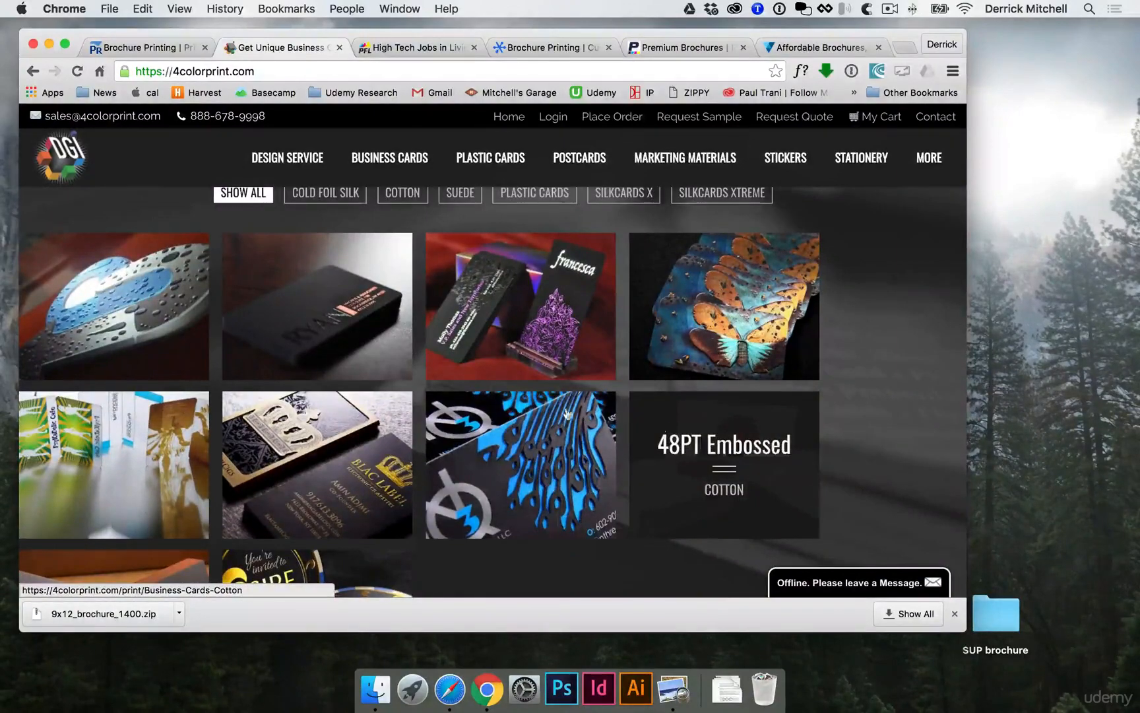
{"action": "scroll", "coordinate": [399, 449], "scroll_direction": "down", "scroll_amount": 5}
{"action": "scroll", "coordinate": [412, 446], "scroll_direction": "up", "scroll_amount": 6}
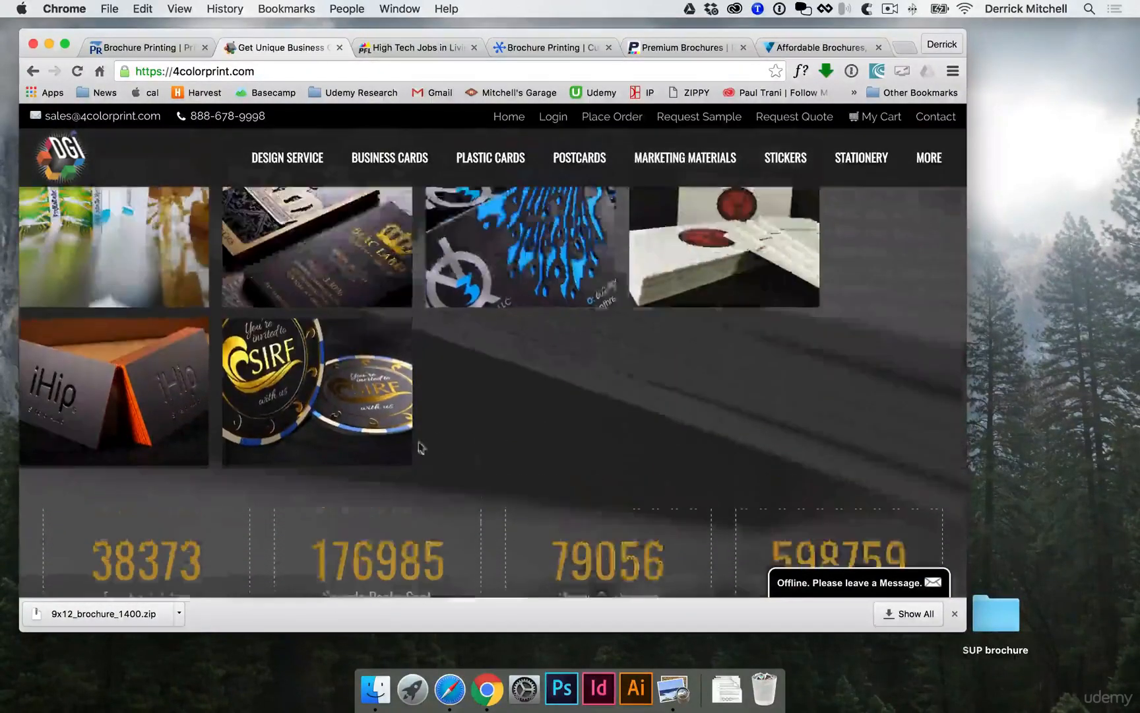
{"action": "mouse_move", "coordinate": [682, 160]}
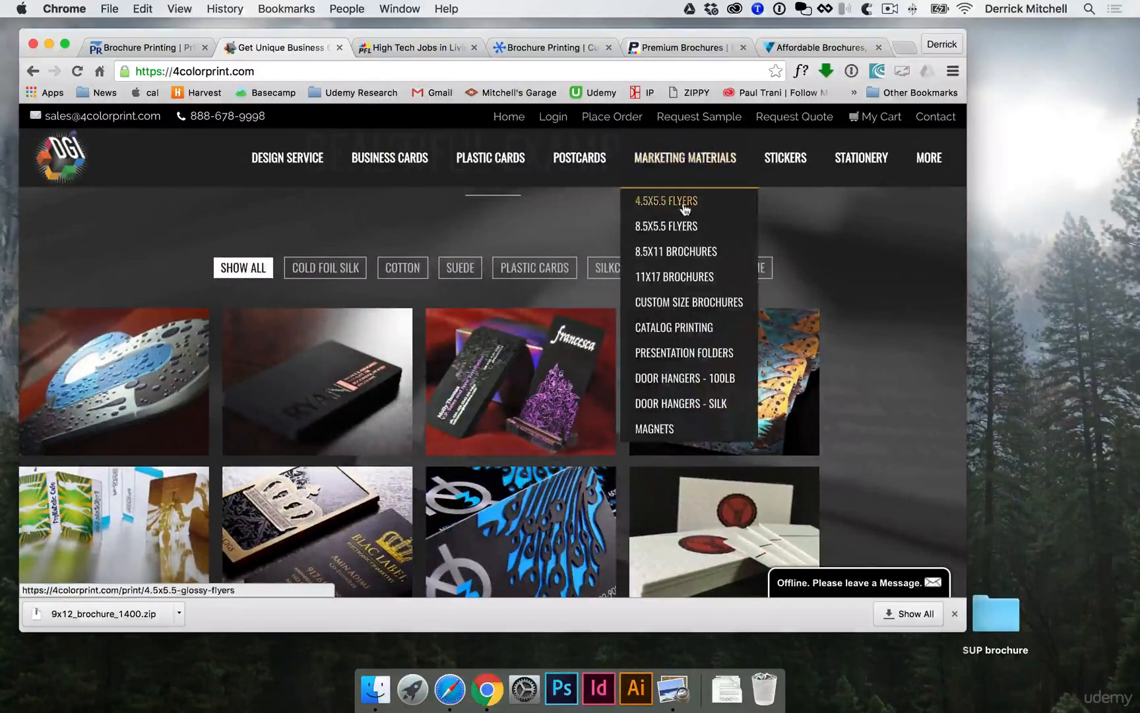
{"action": "left_click", "coordinate": [673, 277]}
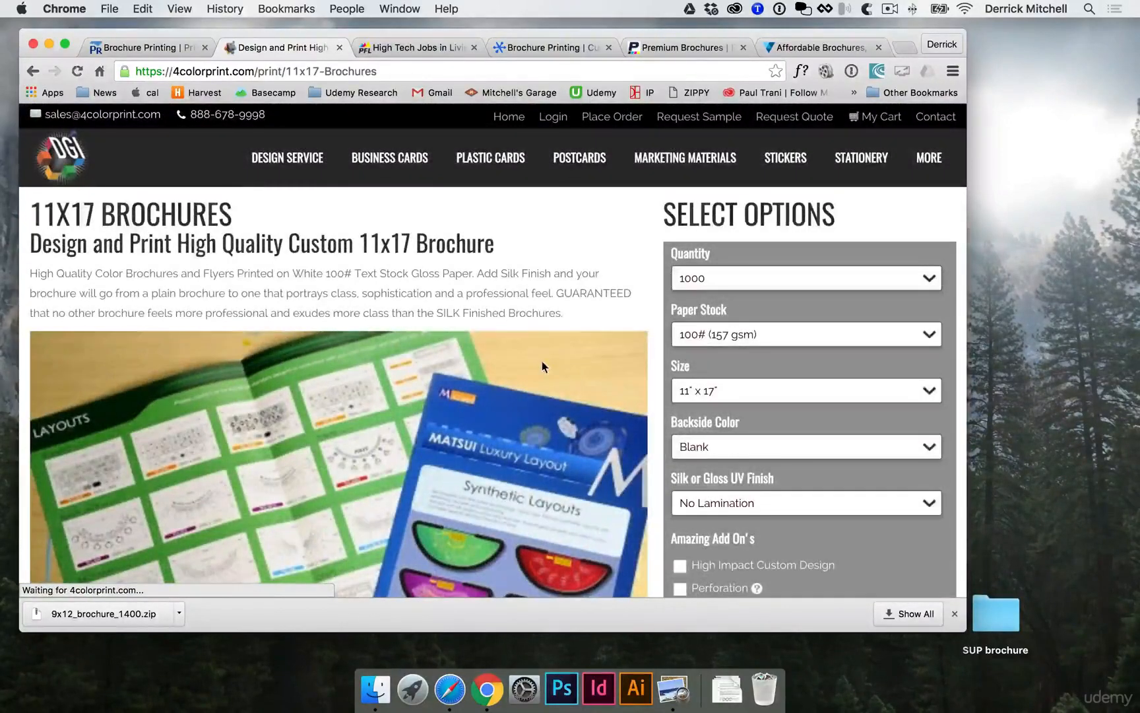
Look through the PrintingForLess employment page and open the site's brochure printing page
{"action": "left_click", "coordinate": [415, 47]}
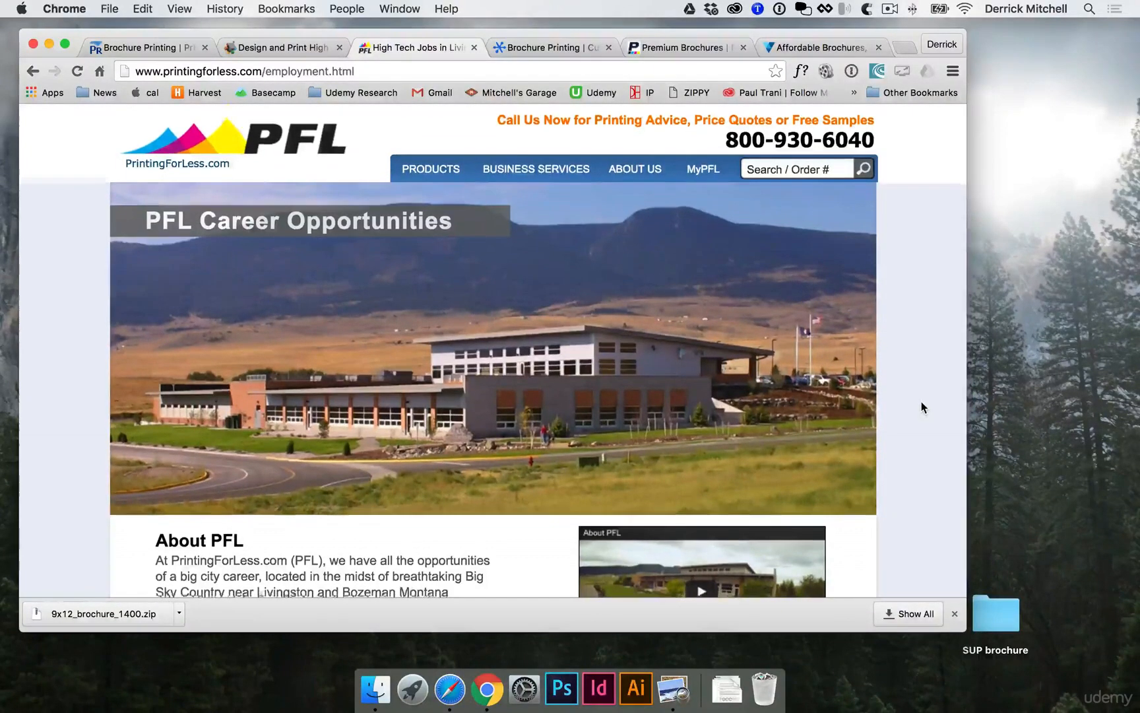
{"action": "scroll", "coordinate": [922, 404], "scroll_direction": "down", "scroll_amount": 5}
{"action": "scroll", "coordinate": [922, 404], "scroll_direction": "down", "scroll_amount": 8}
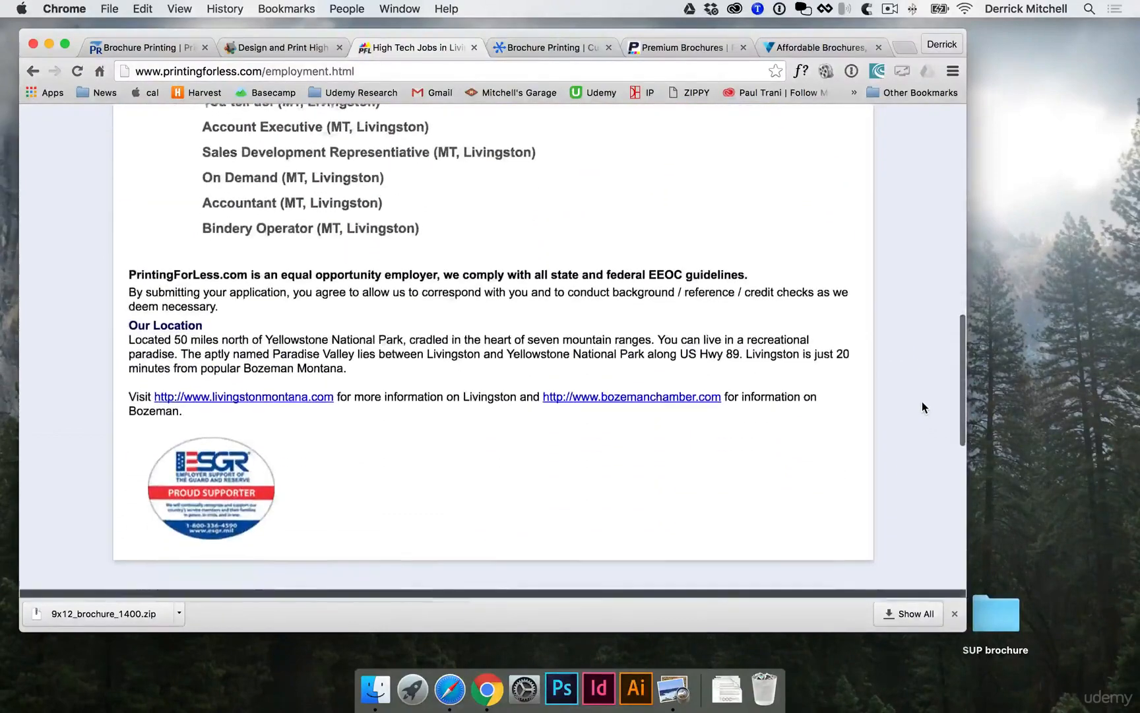
{"action": "scroll", "coordinate": [916, 401], "scroll_direction": "up", "scroll_amount": 15}
{"action": "mouse_move", "coordinate": [407, 167]}
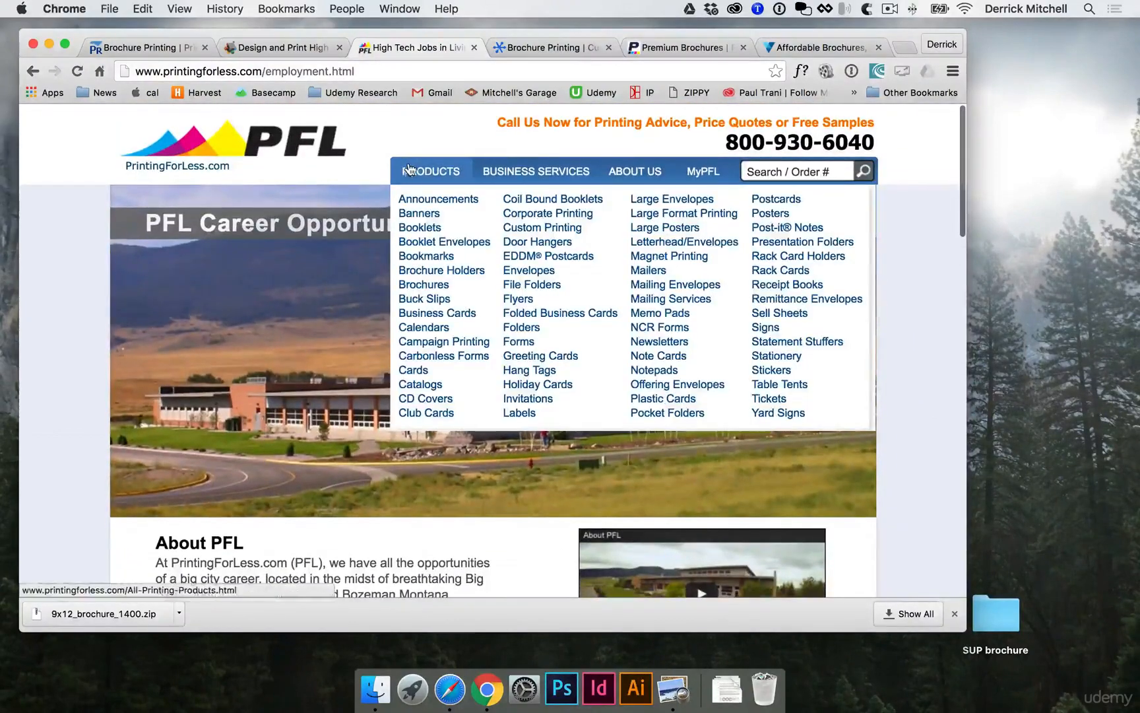
{"action": "left_click", "coordinate": [428, 285]}
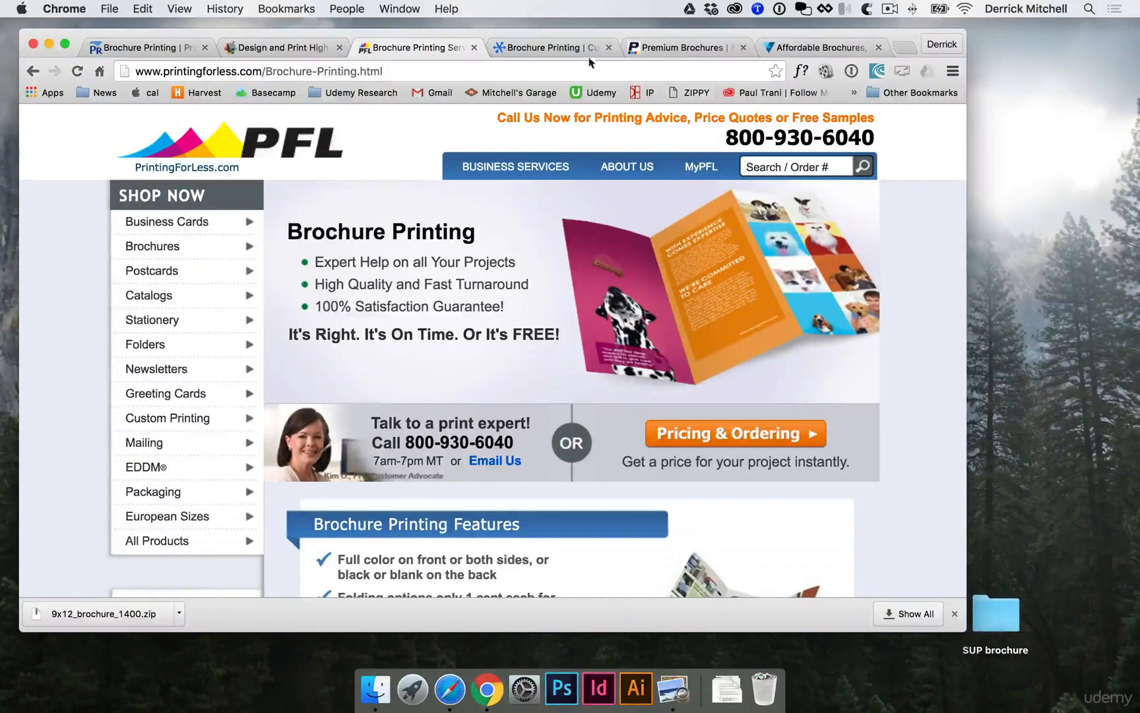
Look over the brochure pages of Jakprints, PsPrint and Vistaprint, including PsPrint's design template galleries
{"action": "left_click", "coordinate": [567, 49]}
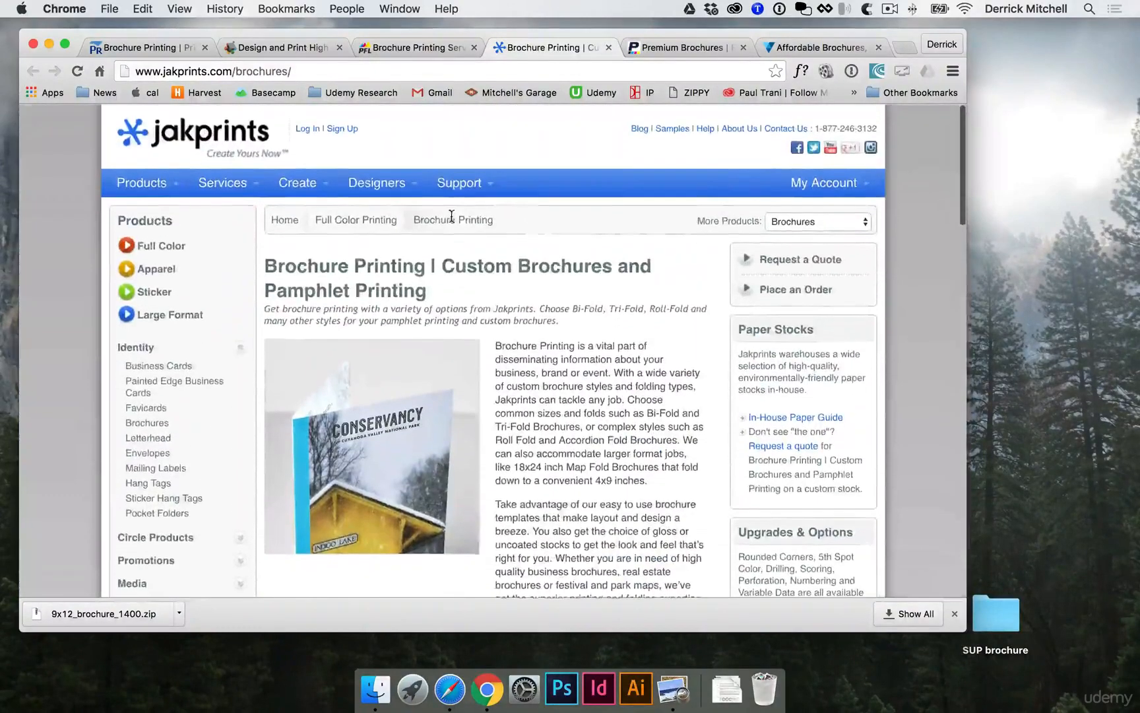
{"action": "mouse_move", "coordinate": [256, 188]}
{"action": "left_click", "coordinate": [680, 48]}
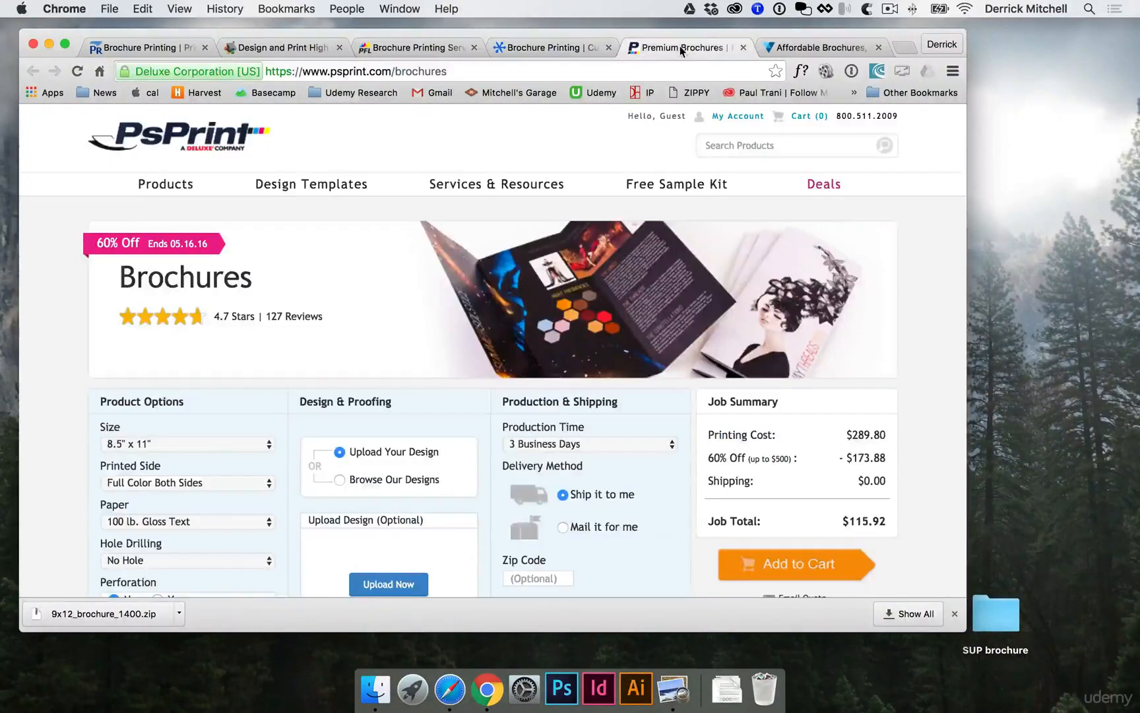
{"action": "mouse_move", "coordinate": [467, 220]}
{"action": "mouse_move", "coordinate": [312, 188]}
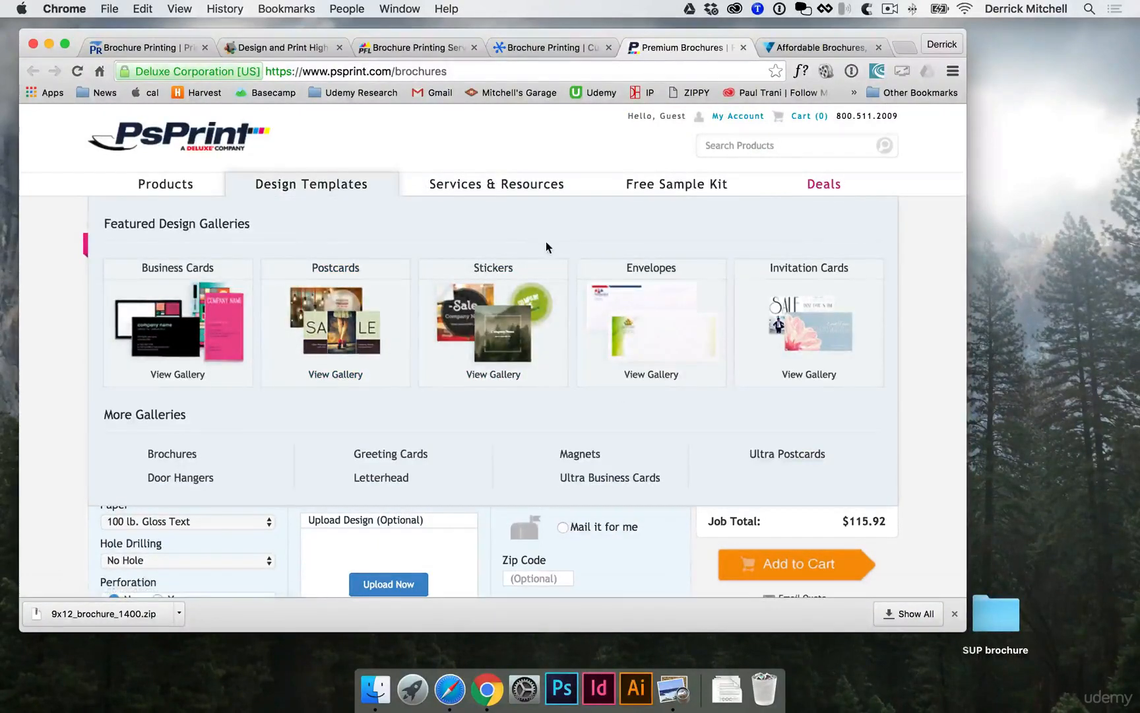
{"action": "left_click", "coordinate": [797, 46]}
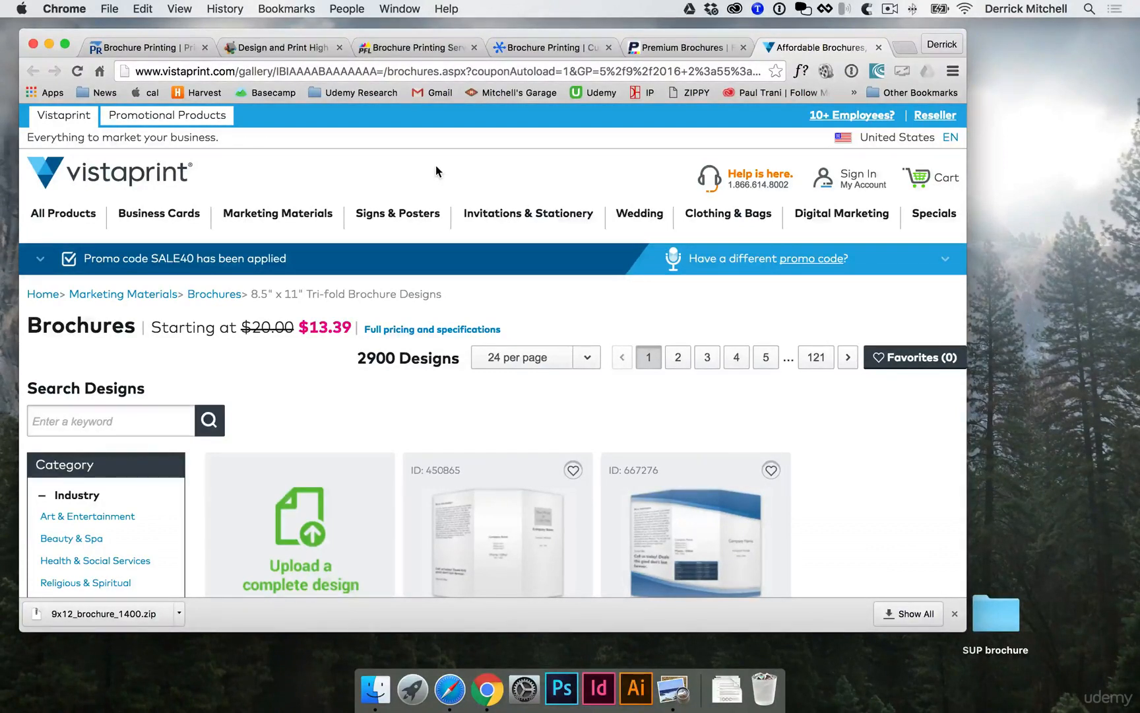
Return to PrintRunner's brochure page and review its printing options and the list of blank print templates
{"action": "left_click", "coordinate": [114, 49]}
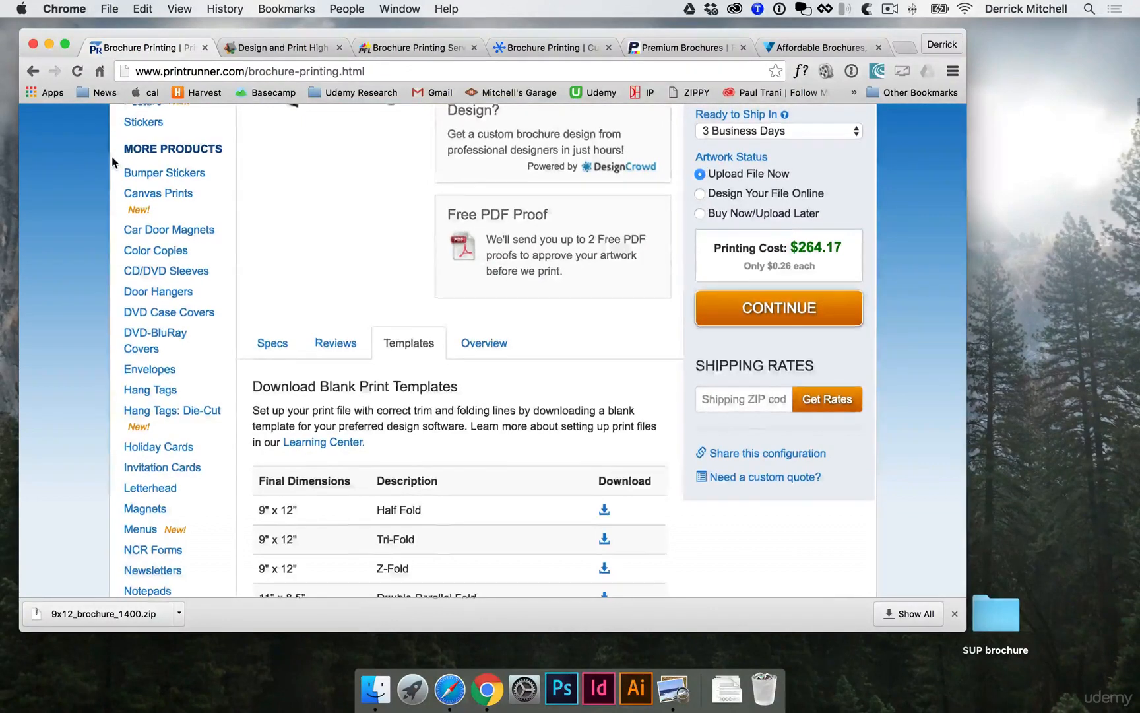
{"action": "scroll", "coordinate": [111, 155], "scroll_direction": "up", "scroll_amount": 10}
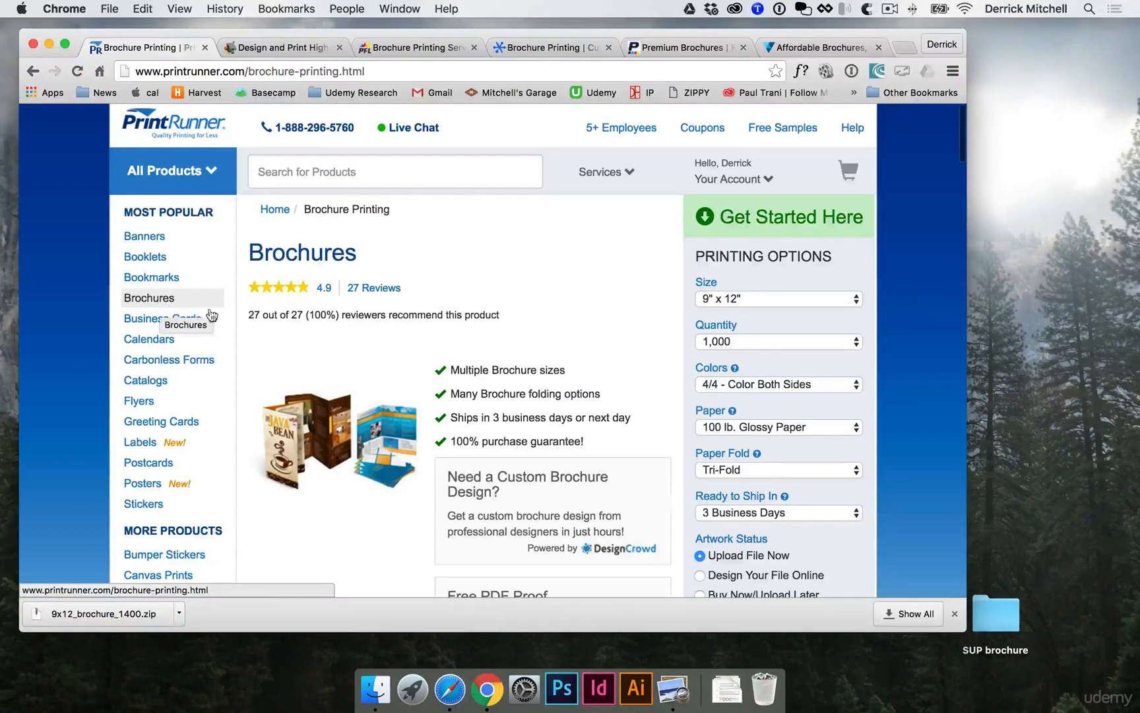
{"action": "scroll", "coordinate": [633, 307], "scroll_direction": "down", "scroll_amount": 5}
{"action": "scroll", "coordinate": [633, 306], "scroll_direction": "down", "scroll_amount": 4}
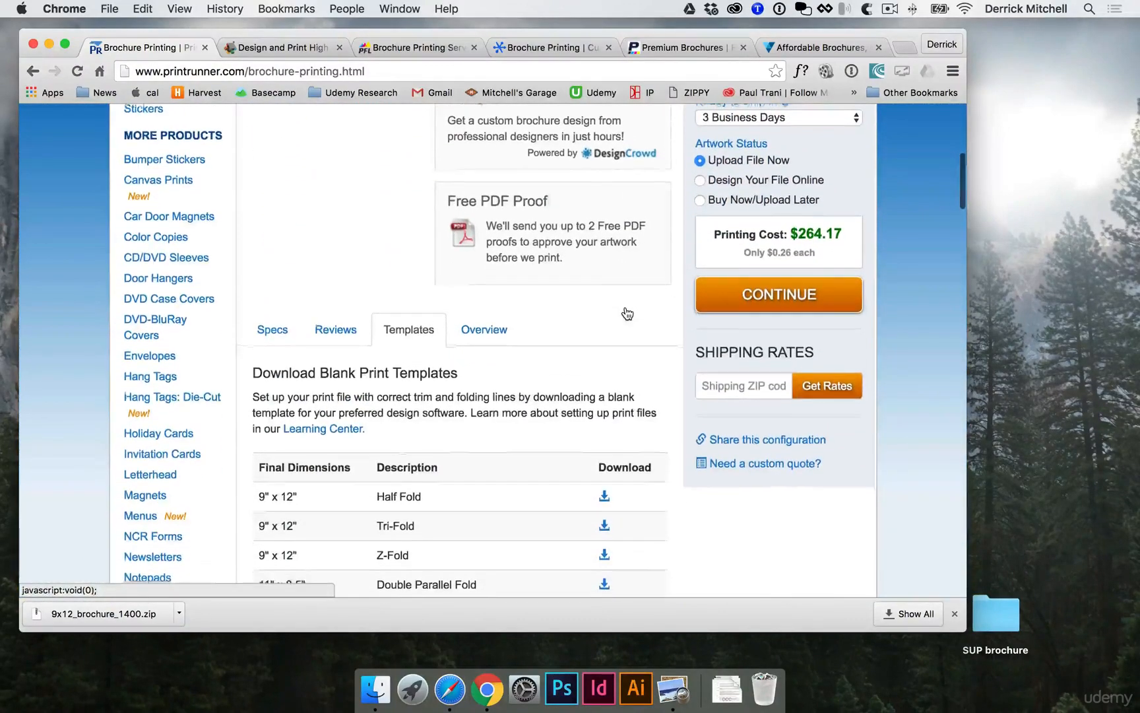
{"action": "scroll", "coordinate": [749, 160], "scroll_direction": "up", "scroll_amount": 5}
{"action": "scroll", "coordinate": [749, 159], "scroll_direction": "up", "scroll_amount": 2}
{"action": "scroll", "coordinate": [572, 290], "scroll_direction": "down", "scroll_amount": 8}
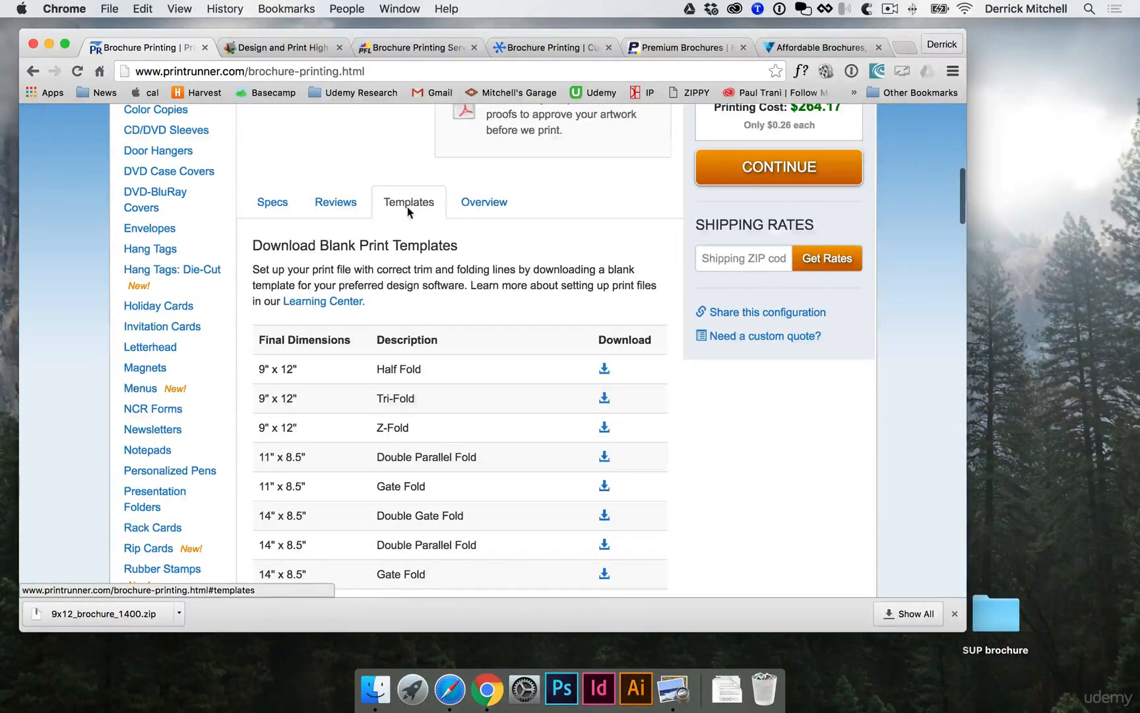
{"action": "scroll", "coordinate": [423, 225], "scroll_direction": "down", "scroll_amount": 2}
{"action": "scroll", "coordinate": [423, 313], "scroll_direction": "down", "scroll_amount": 10}
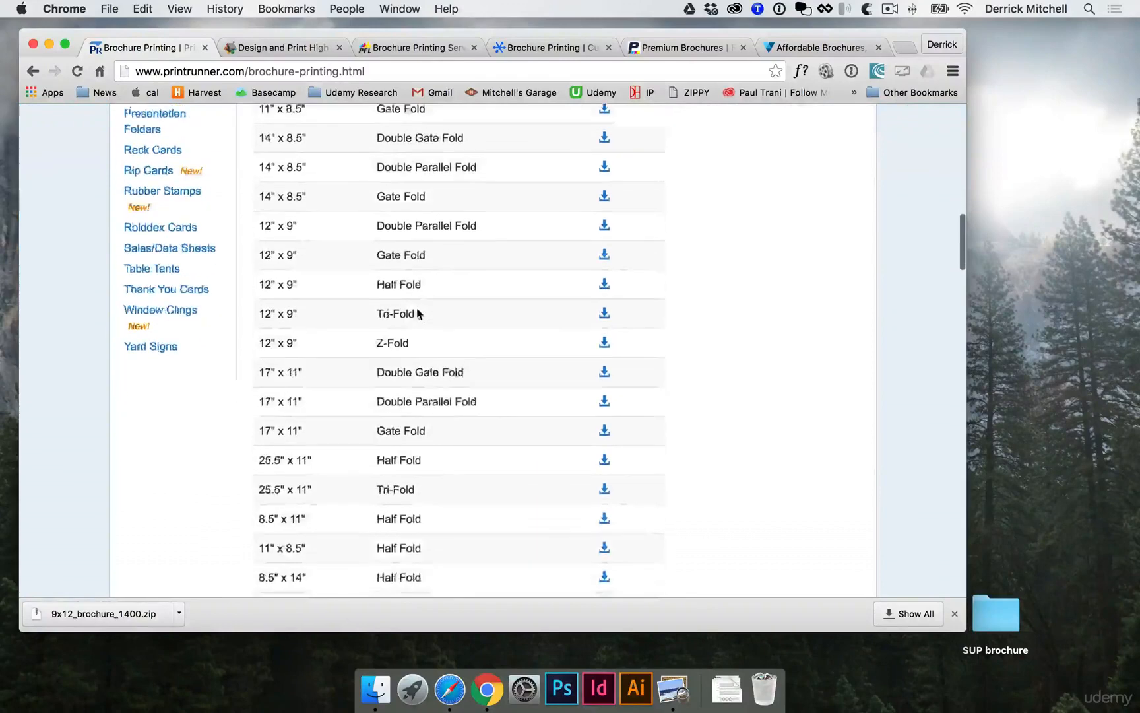
{"action": "scroll", "coordinate": [419, 314], "scroll_direction": "up", "scroll_amount": 10}
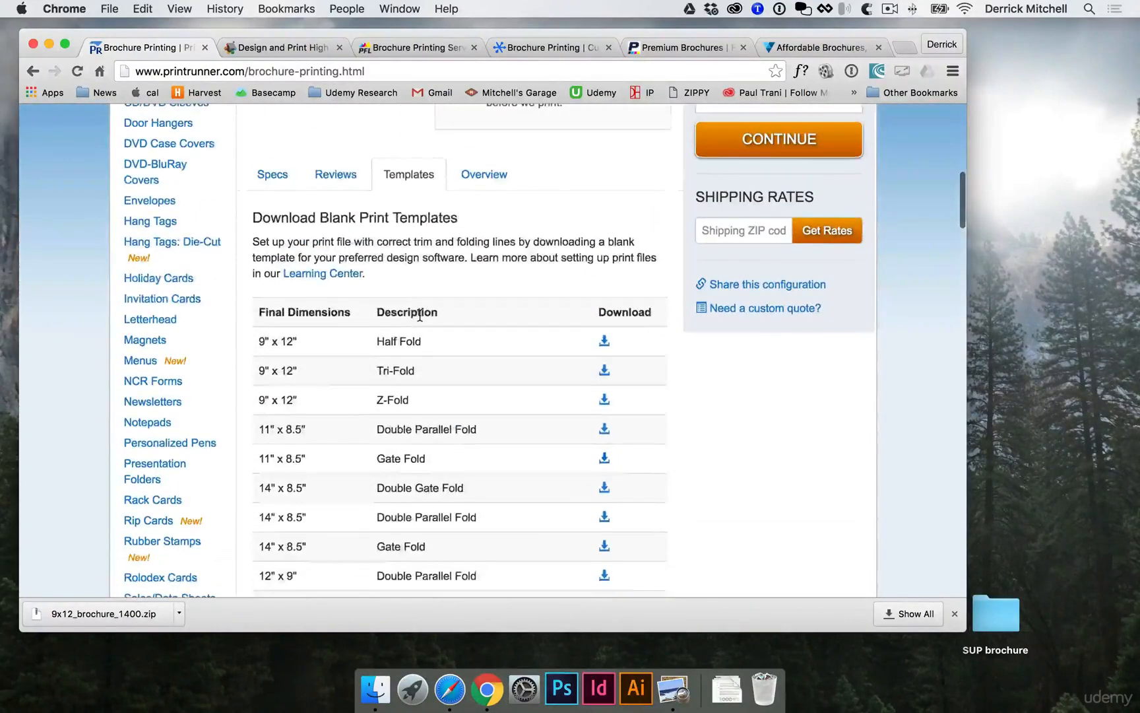
{"action": "scroll", "coordinate": [353, 353], "scroll_direction": "down", "scroll_amount": 1}
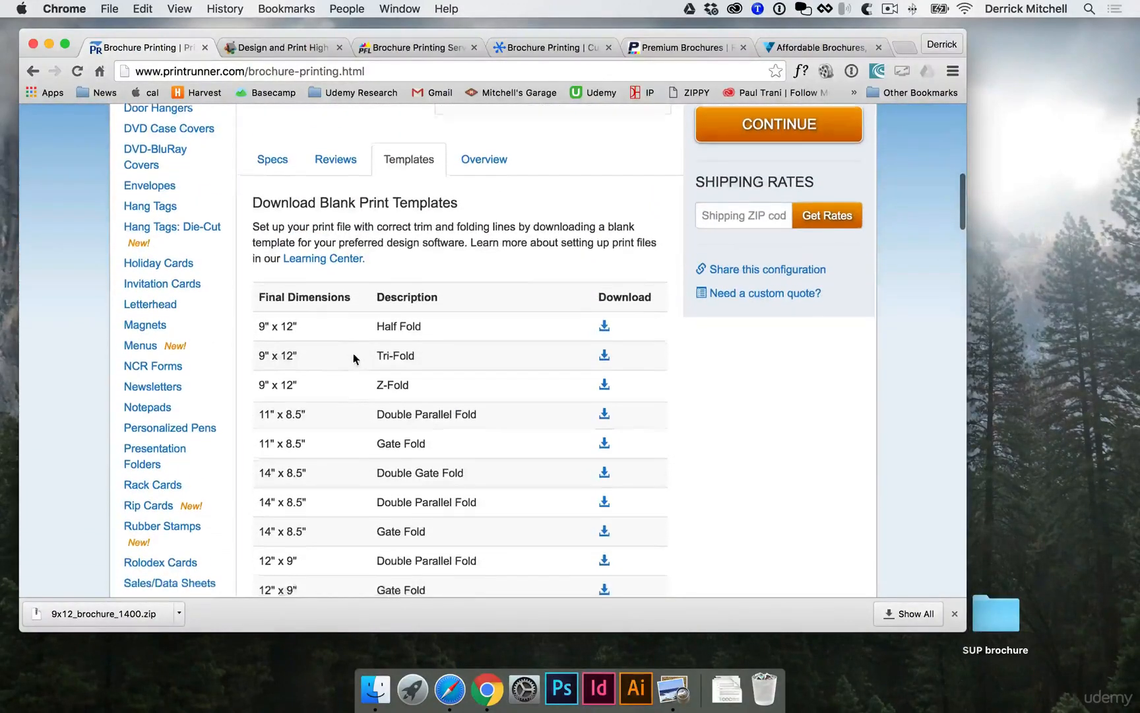
Download the blank 9" x 12" Tri-Fold template in Photoshop format and close the format dialog
{"action": "left_click", "coordinate": [604, 355]}
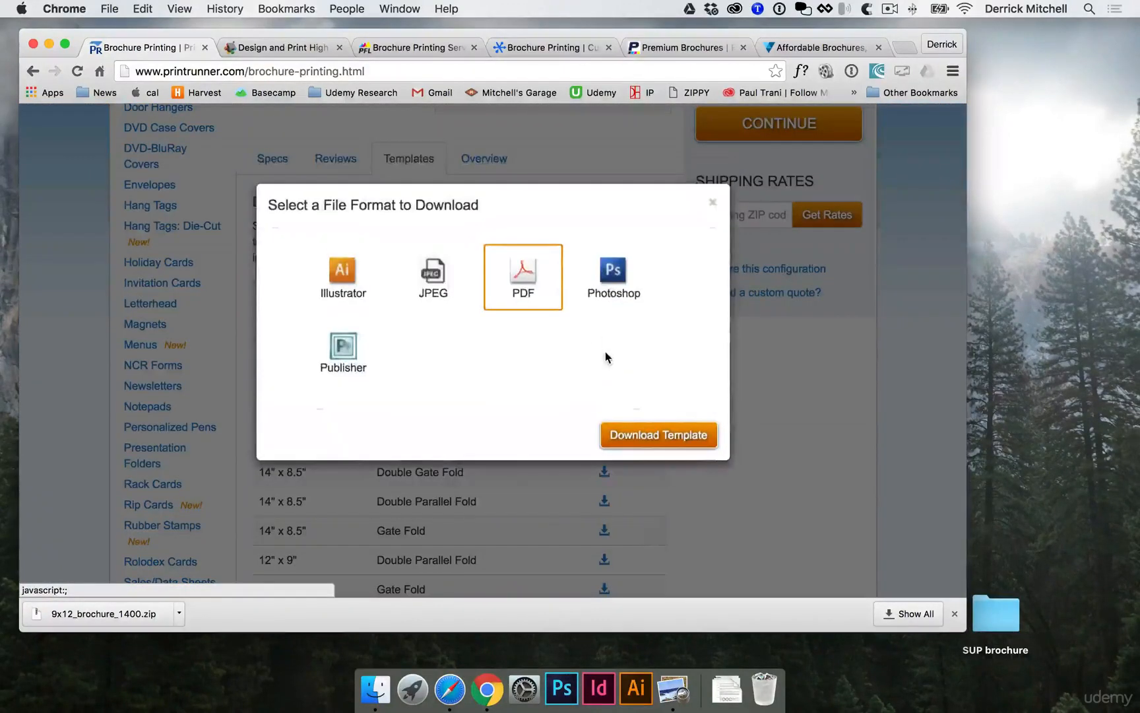
{"action": "left_click", "coordinate": [612, 280]}
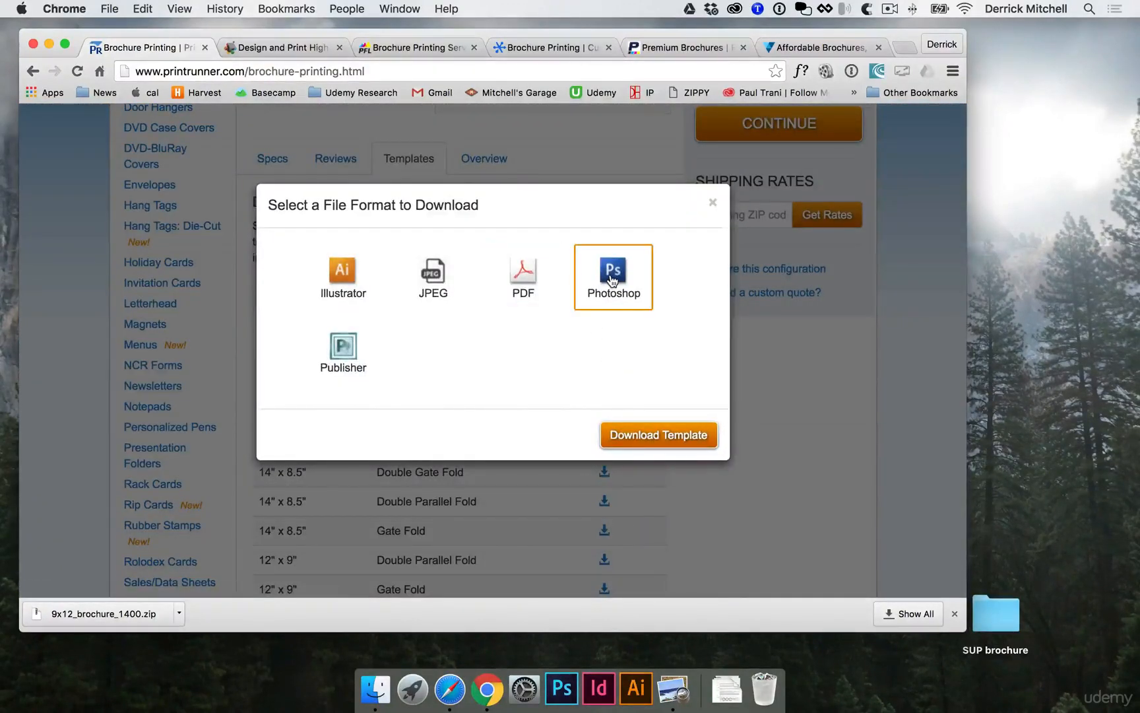
{"action": "left_click", "coordinate": [655, 437]}
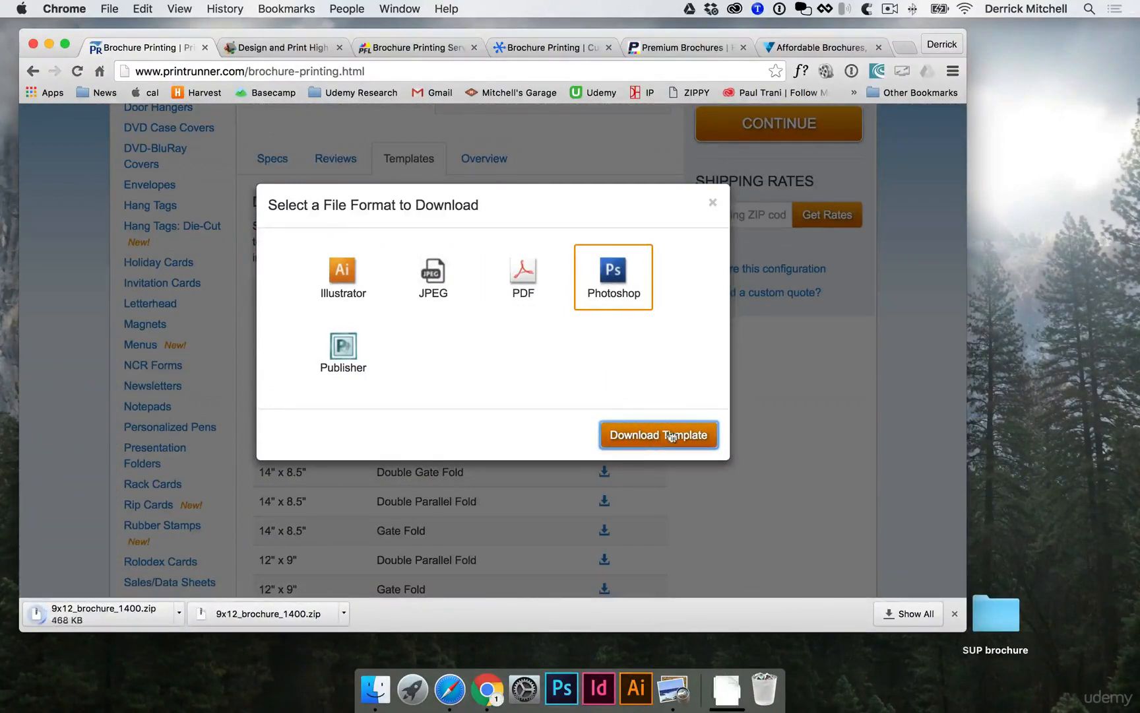
{"action": "left_click", "coordinate": [712, 203]}
Examine the folding options in PrintRunner's brochure specs, from Half-Fold and Tri-Fold through Roll Fold
{"action": "scroll", "coordinate": [586, 188], "scroll_direction": "up", "scroll_amount": 2}
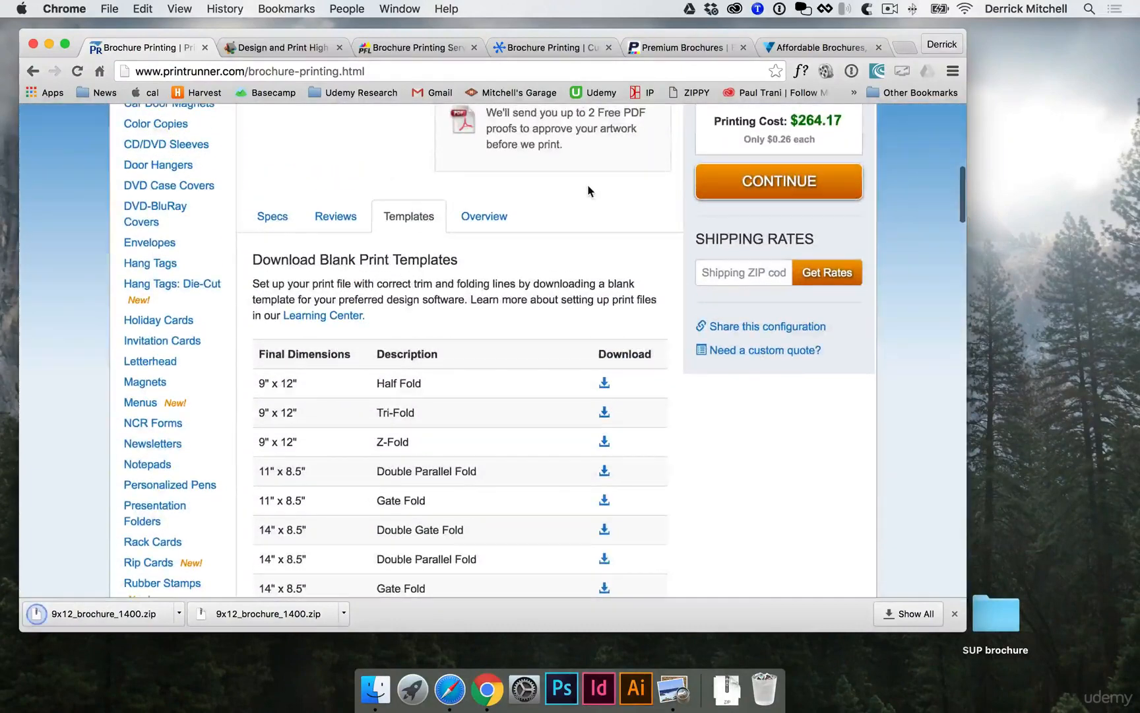
{"action": "scroll", "coordinate": [588, 190], "scroll_direction": "up", "scroll_amount": 2}
{"action": "left_click", "coordinate": [277, 276]}
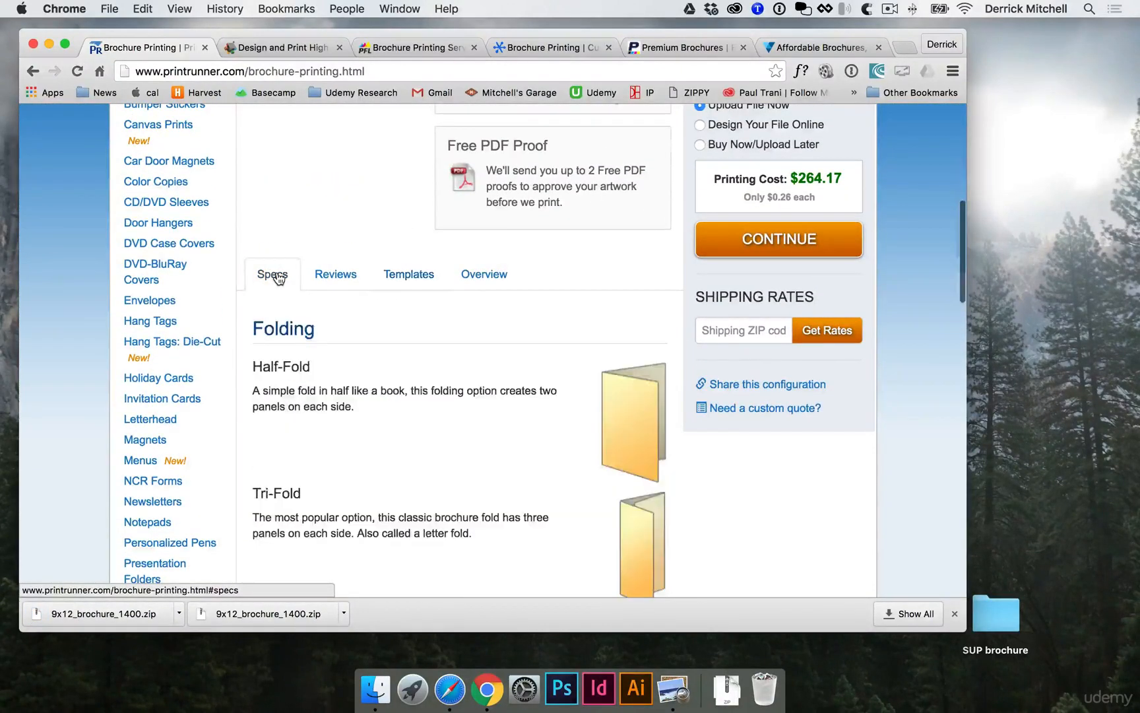
{"action": "scroll", "coordinate": [381, 322], "scroll_direction": "down", "scroll_amount": 2}
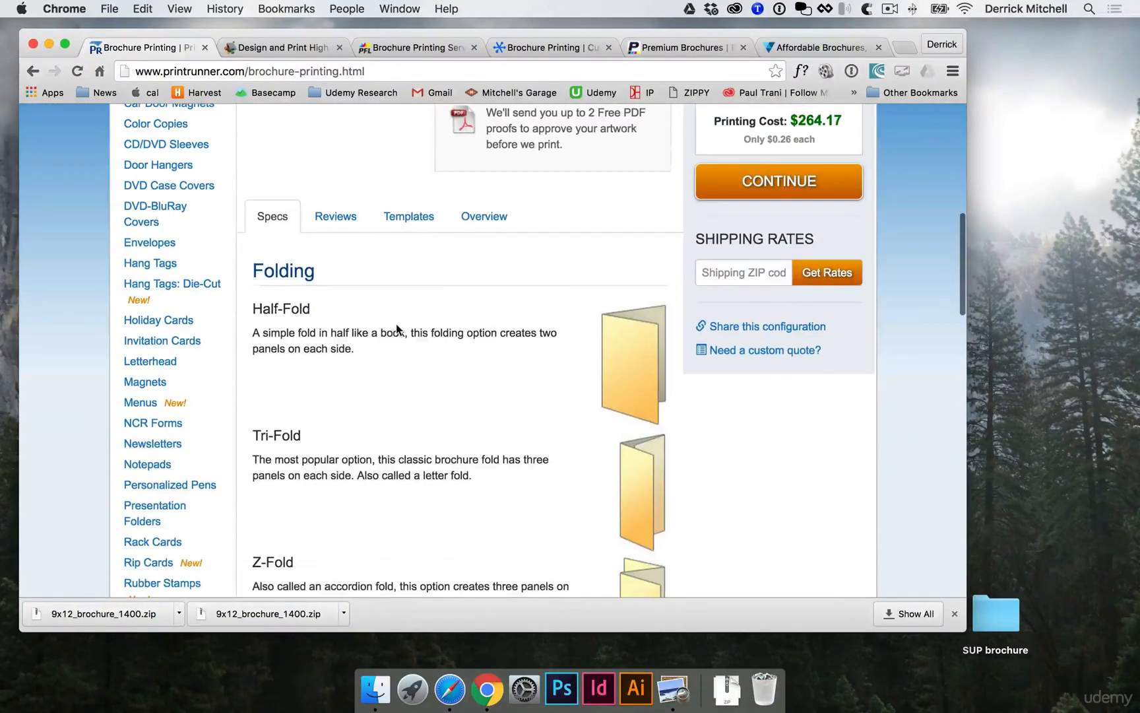
{"action": "scroll", "coordinate": [403, 333], "scroll_direction": "down", "scroll_amount": 1}
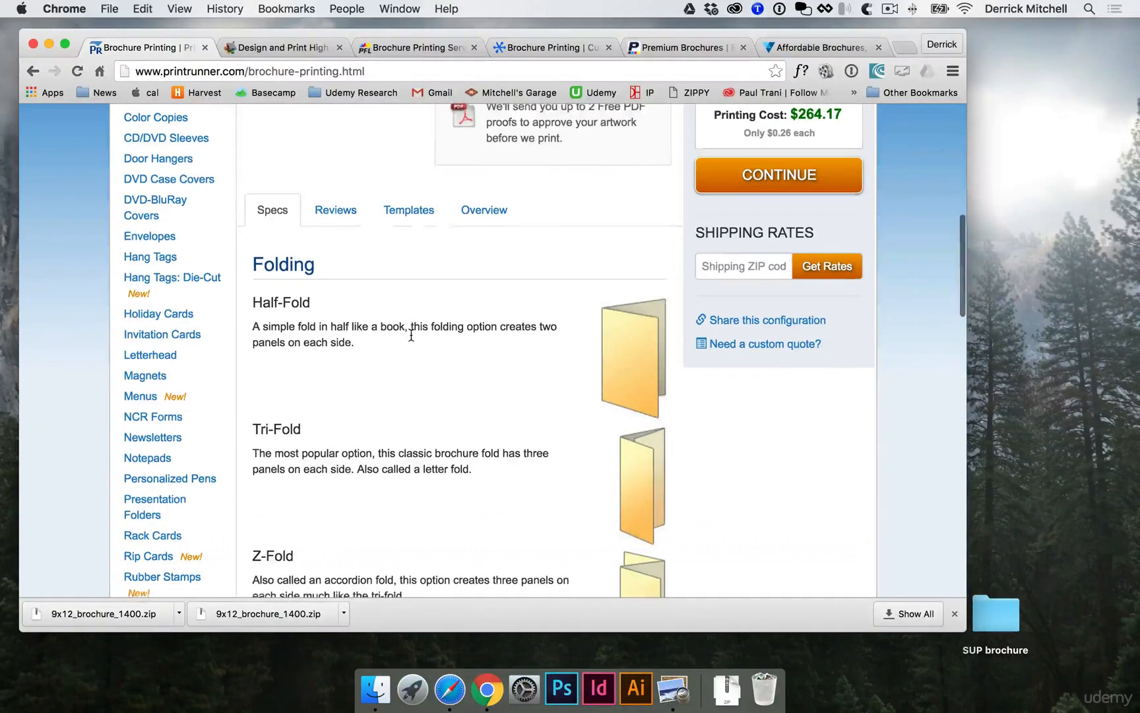
{"action": "scroll", "coordinate": [605, 285], "scroll_direction": "down", "scroll_amount": 1}
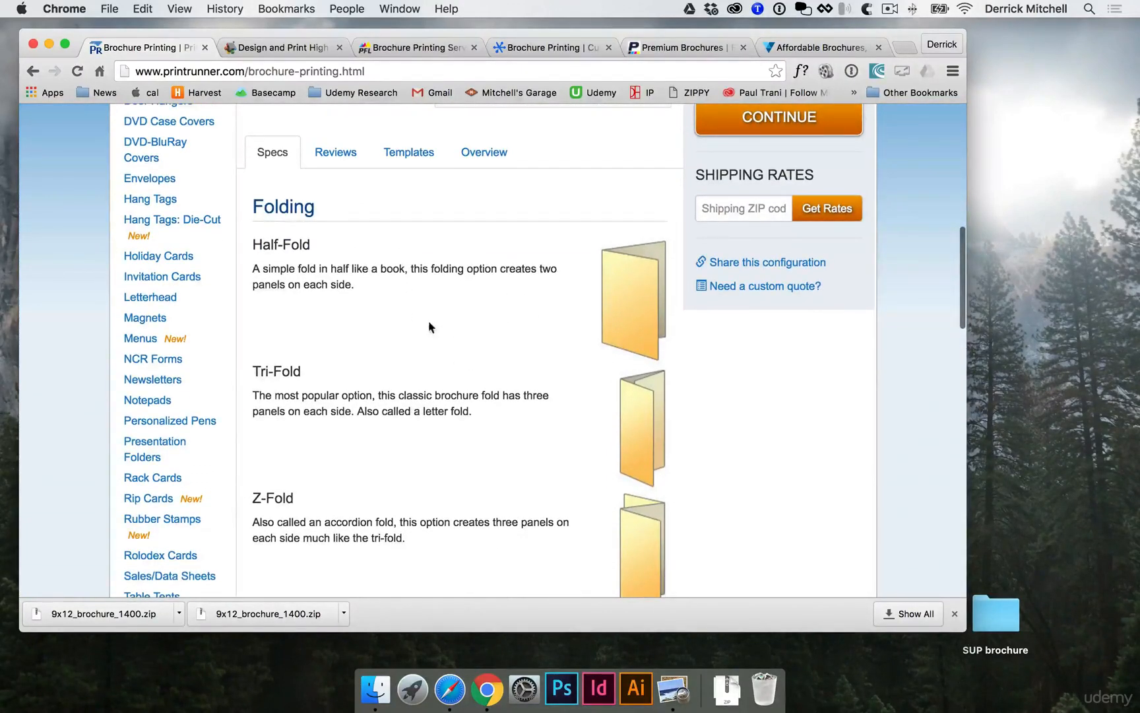
{"action": "scroll", "coordinate": [624, 307], "scroll_direction": "down", "scroll_amount": 5}
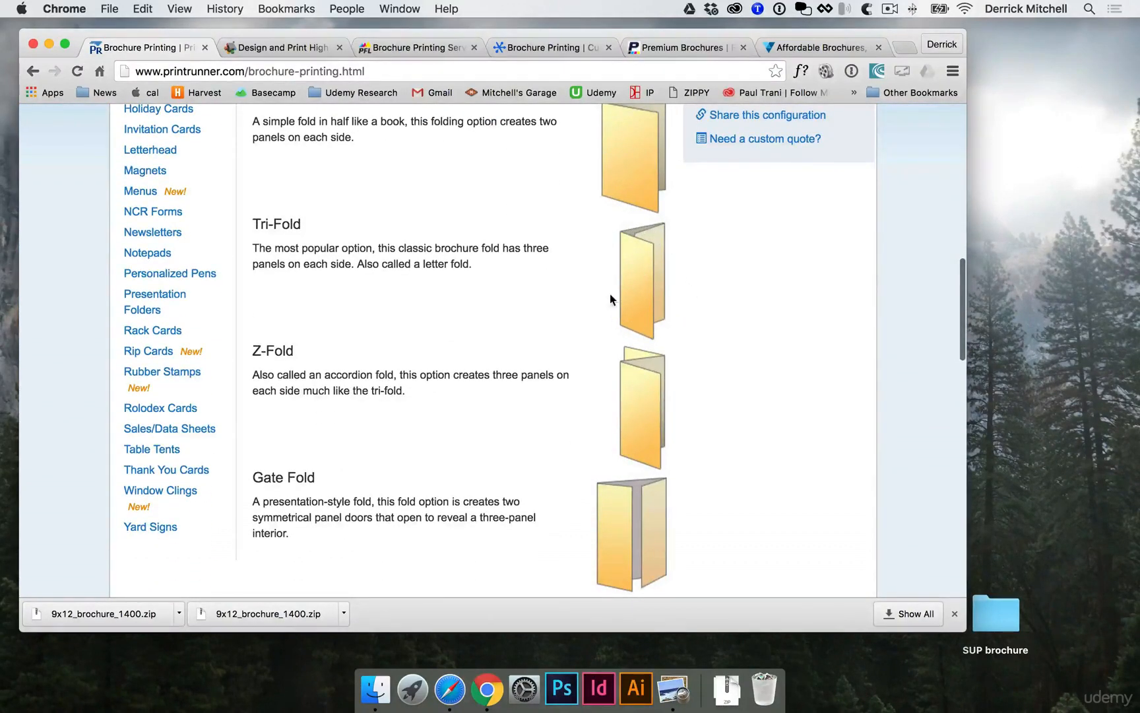
{"action": "scroll", "coordinate": [653, 293], "scroll_direction": "down", "scroll_amount": 5}
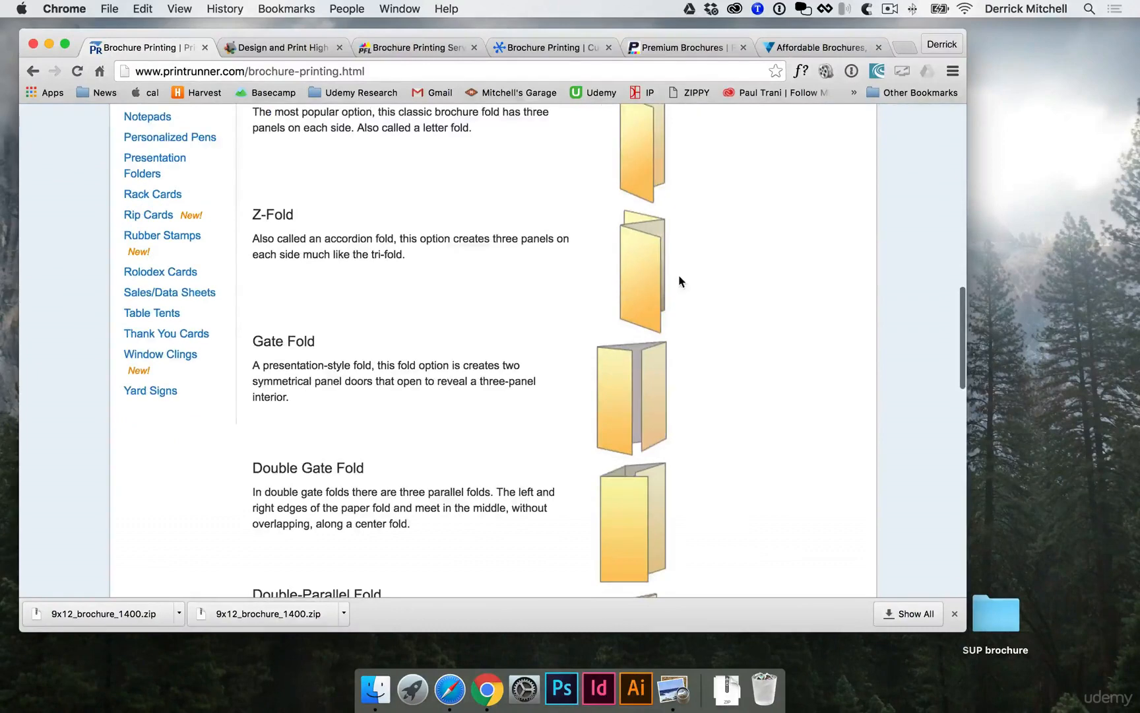
{"action": "scroll", "coordinate": [654, 284], "scroll_direction": "down", "scroll_amount": 5}
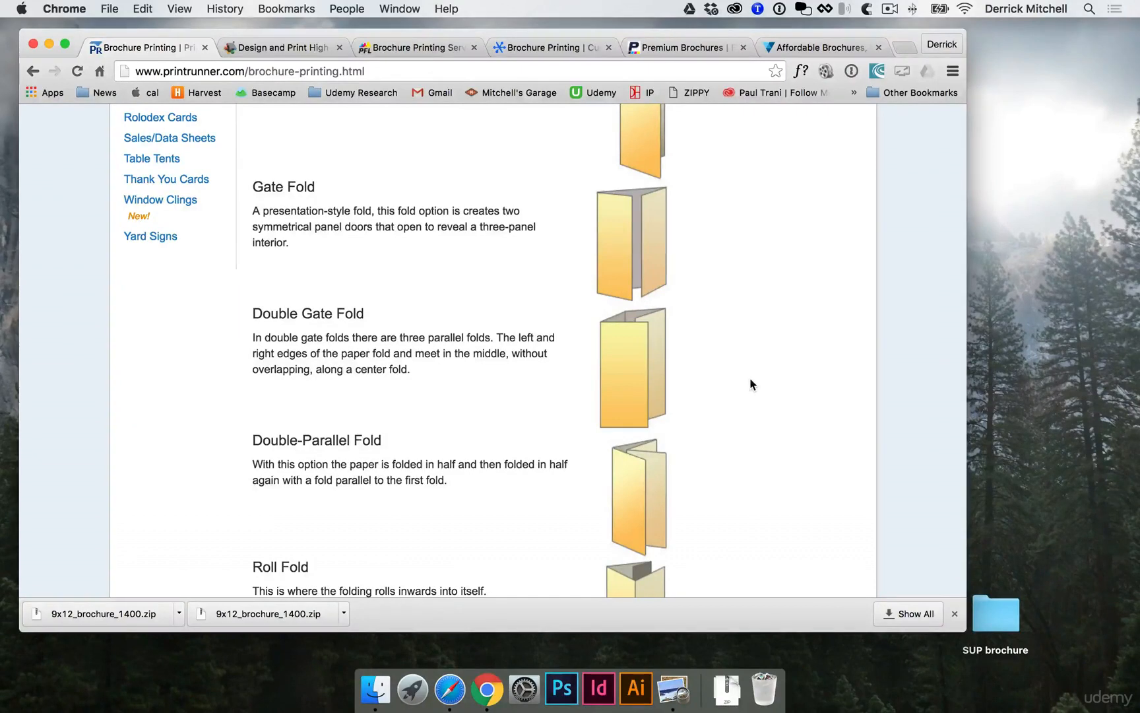
{"action": "scroll", "coordinate": [750, 384], "scroll_direction": "down", "scroll_amount": 6}
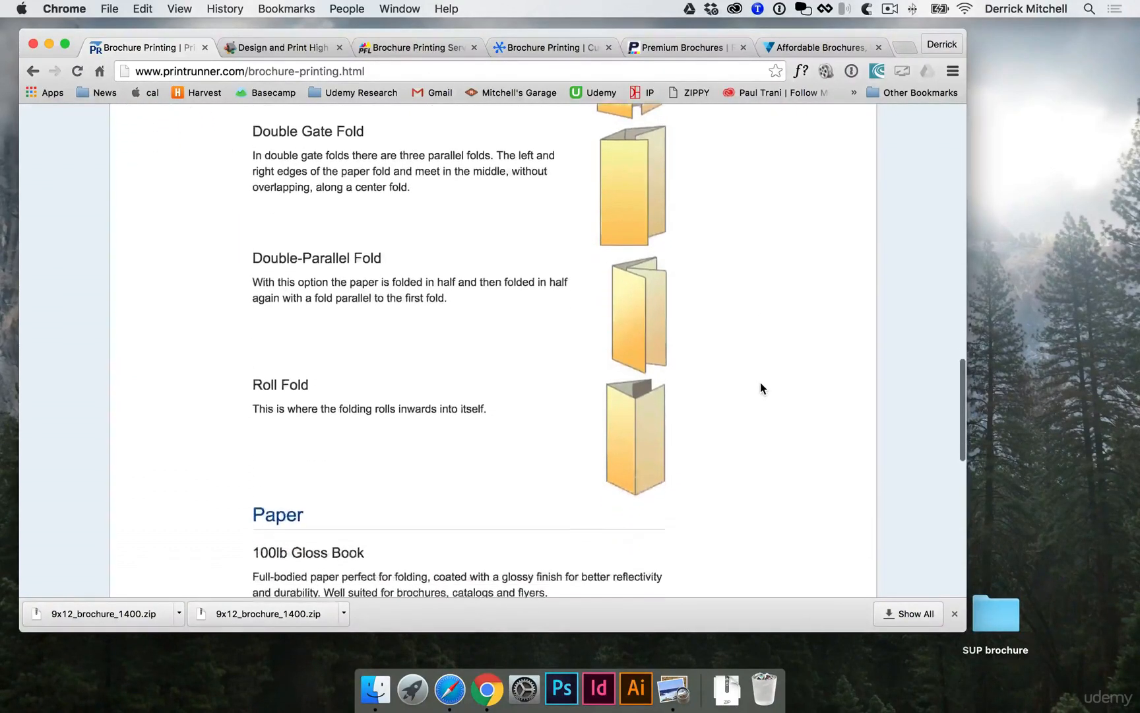
Read the paper stock descriptions in the brochure specs, including 100lb Gloss Book and the matte papers
{"action": "scroll", "coordinate": [762, 386], "scroll_direction": "down", "scroll_amount": 1}
{"action": "scroll", "coordinate": [765, 386], "scroll_direction": "down", "scroll_amount": 5}
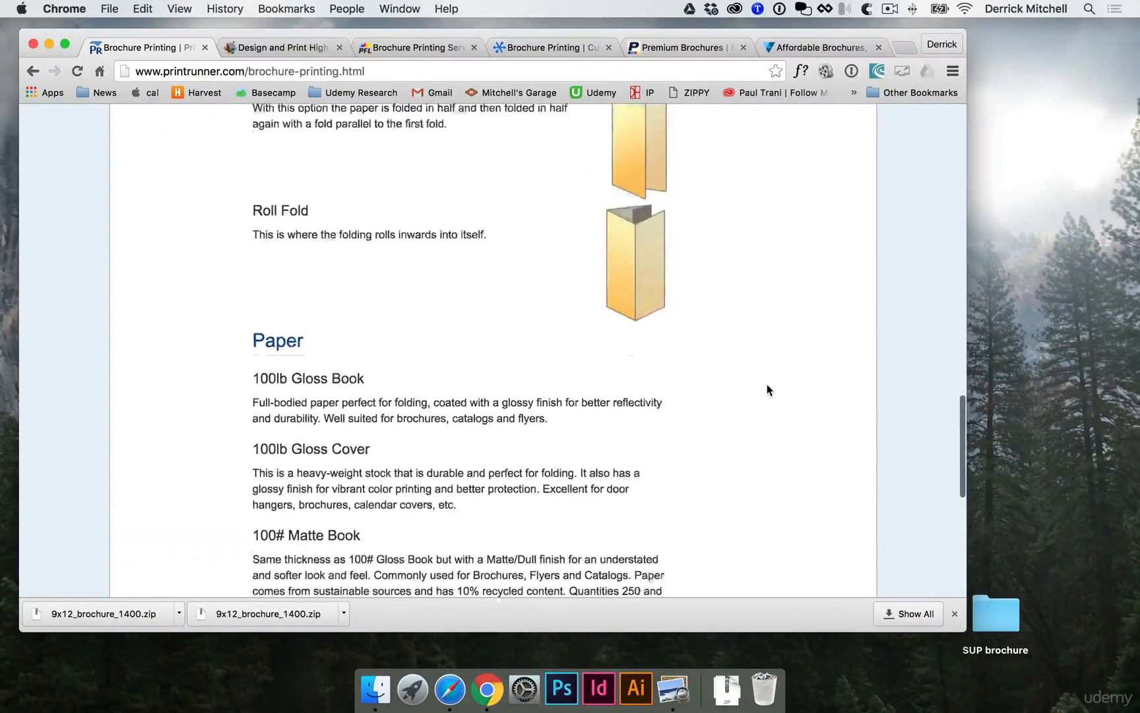
{"action": "scroll", "coordinate": [767, 389], "scroll_direction": "down", "scroll_amount": 2}
{"action": "scroll", "coordinate": [775, 367], "scroll_direction": "down", "scroll_amount": 2}
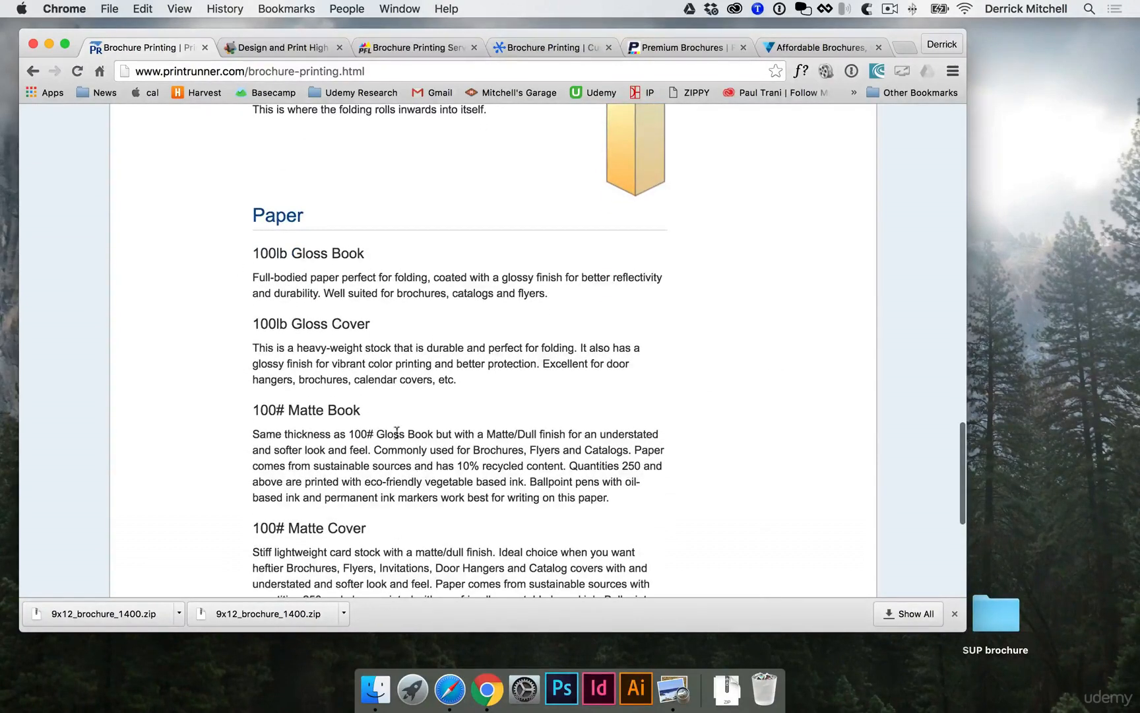
{"action": "left_click_drag", "start_coordinate": [253, 254], "coordinate": [365, 254]}
{"action": "left_click", "coordinate": [355, 276]}
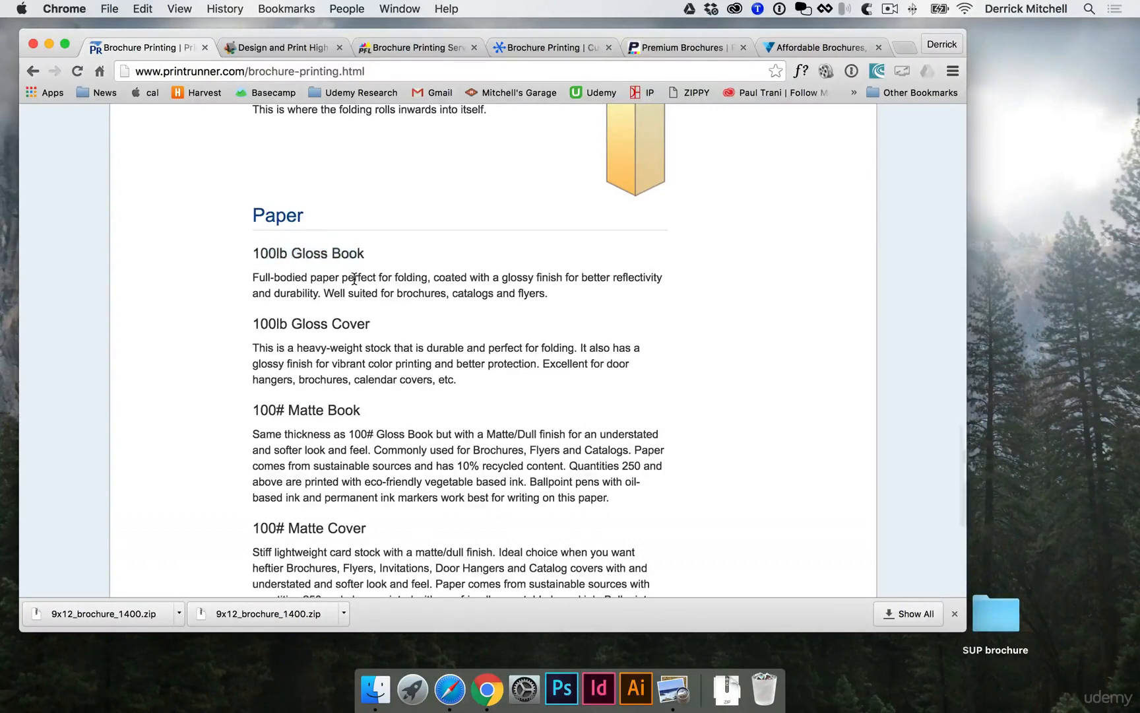
{"action": "scroll", "coordinate": [354, 278], "scroll_direction": "down", "scroll_amount": 1}
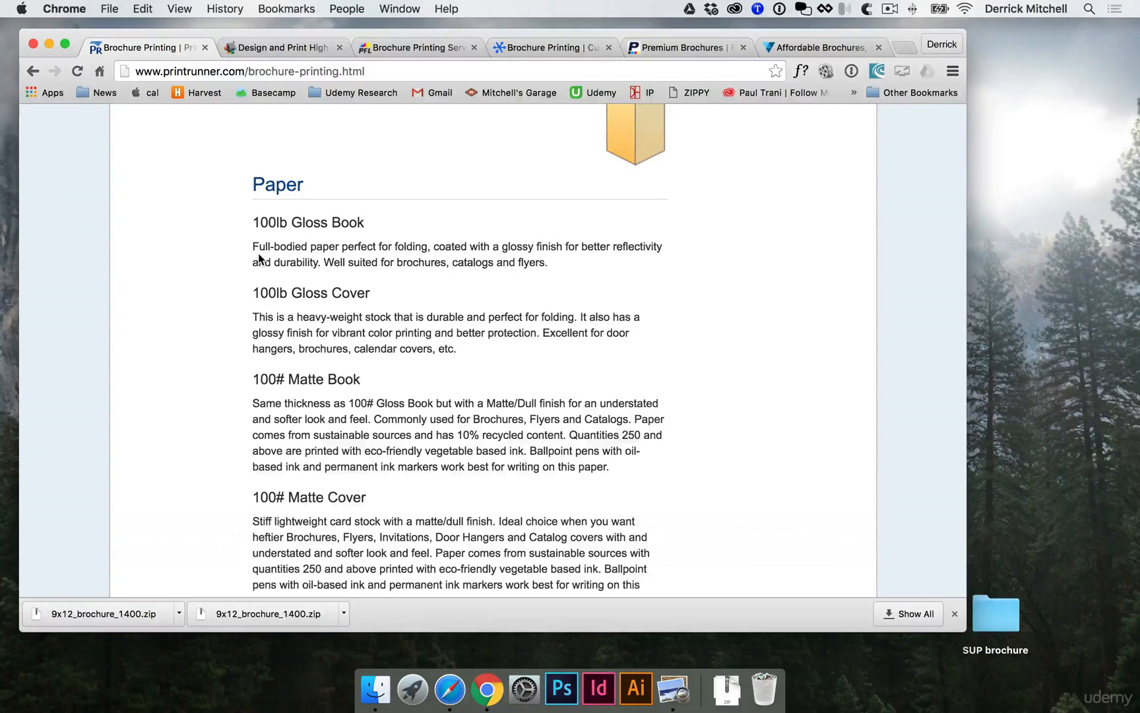
{"action": "scroll", "coordinate": [260, 259], "scroll_direction": "up", "scroll_amount": 15}
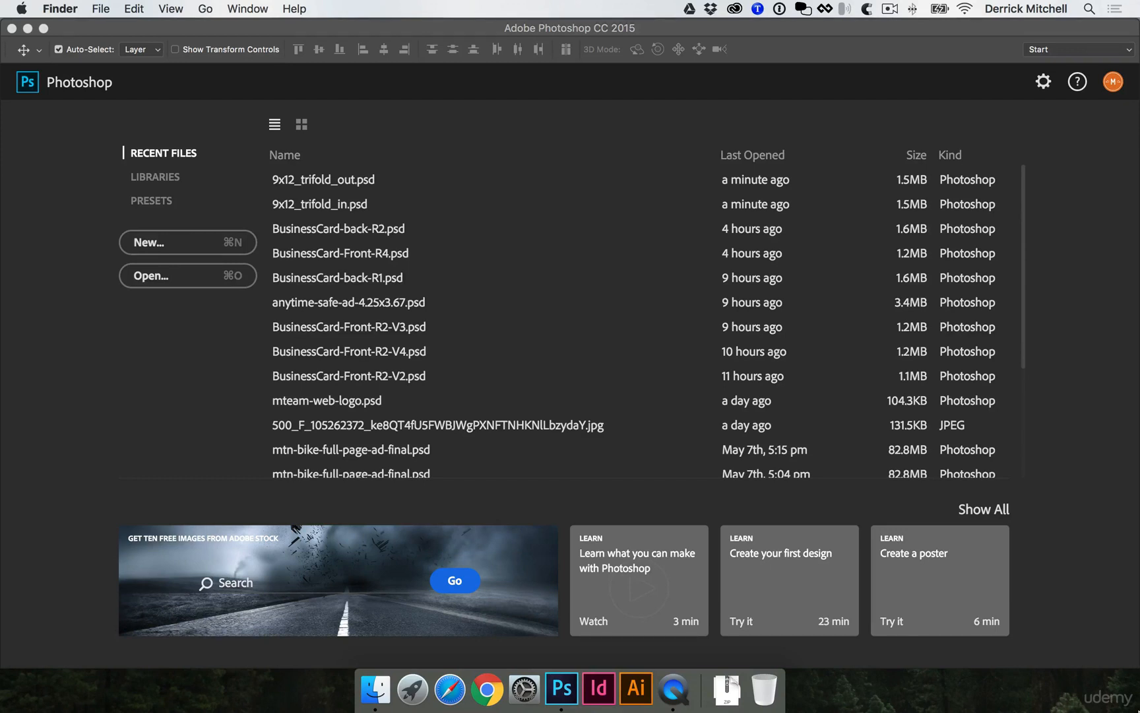
Extract the downloaded 9x12_brochure_1400.zip and open 9x12_trifold_in.psd and 9x12_trifold_out.psd in Photoshop
{"action": "left_click", "coordinate": [727, 688]}
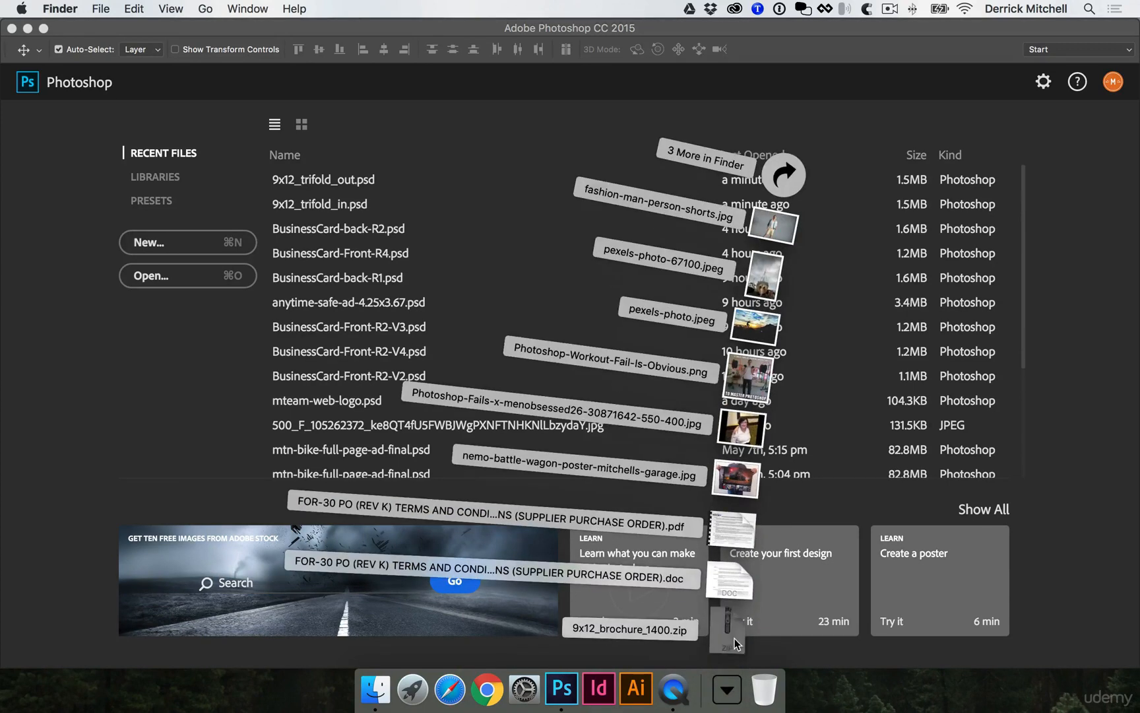
{"action": "left_click", "coordinate": [734, 638]}
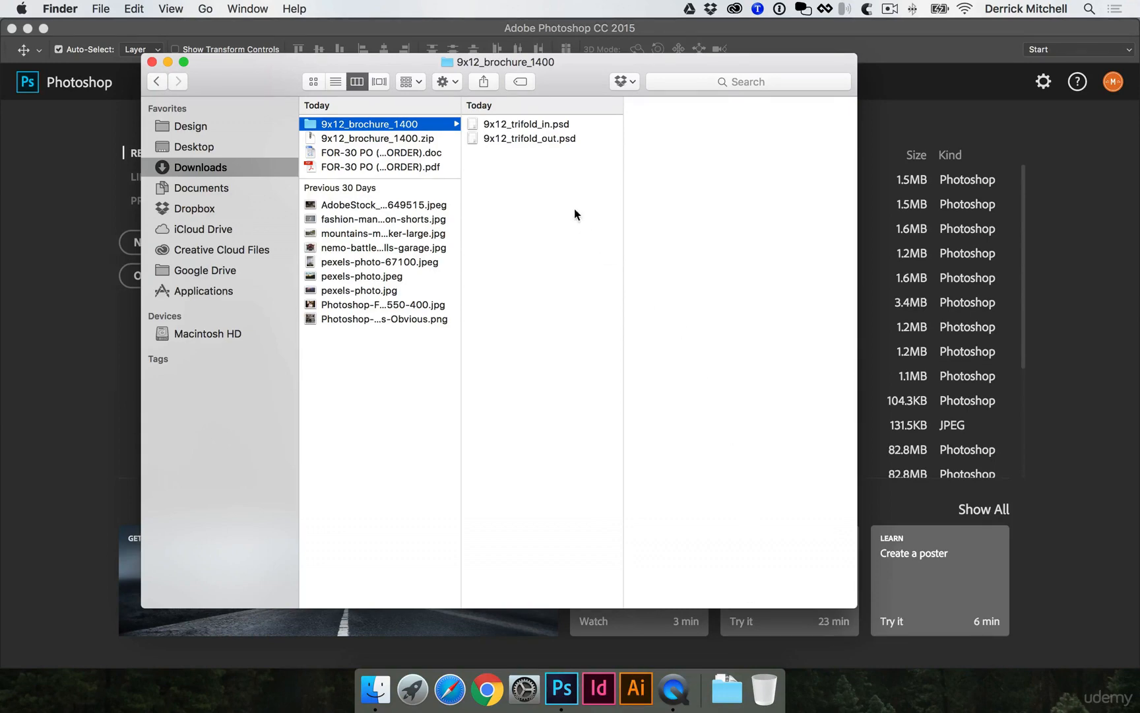
{"action": "left_click_drag", "start_coordinate": [574, 209], "coordinate": [551, 88]}
{"action": "key", "text": "super+o"}
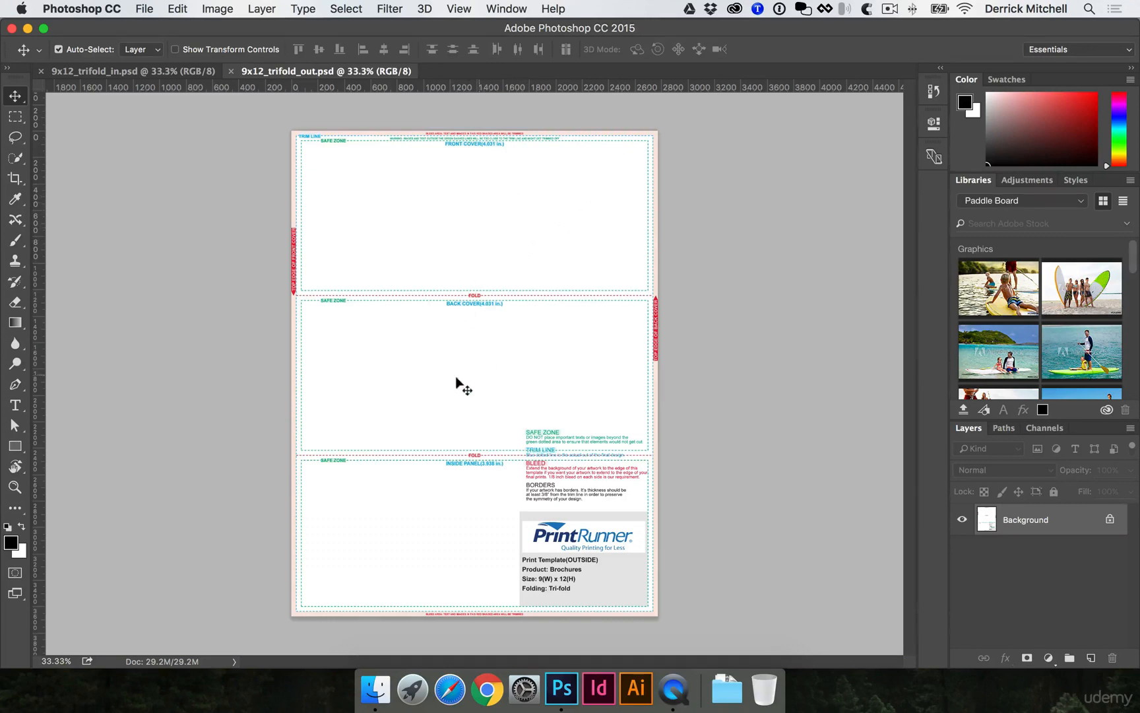
Examine the outside template's front cover, back cover and inside panel, including its fold, safe zone, trim and bleed notes
{"action": "left_click", "coordinate": [487, 260], "text": "super"}
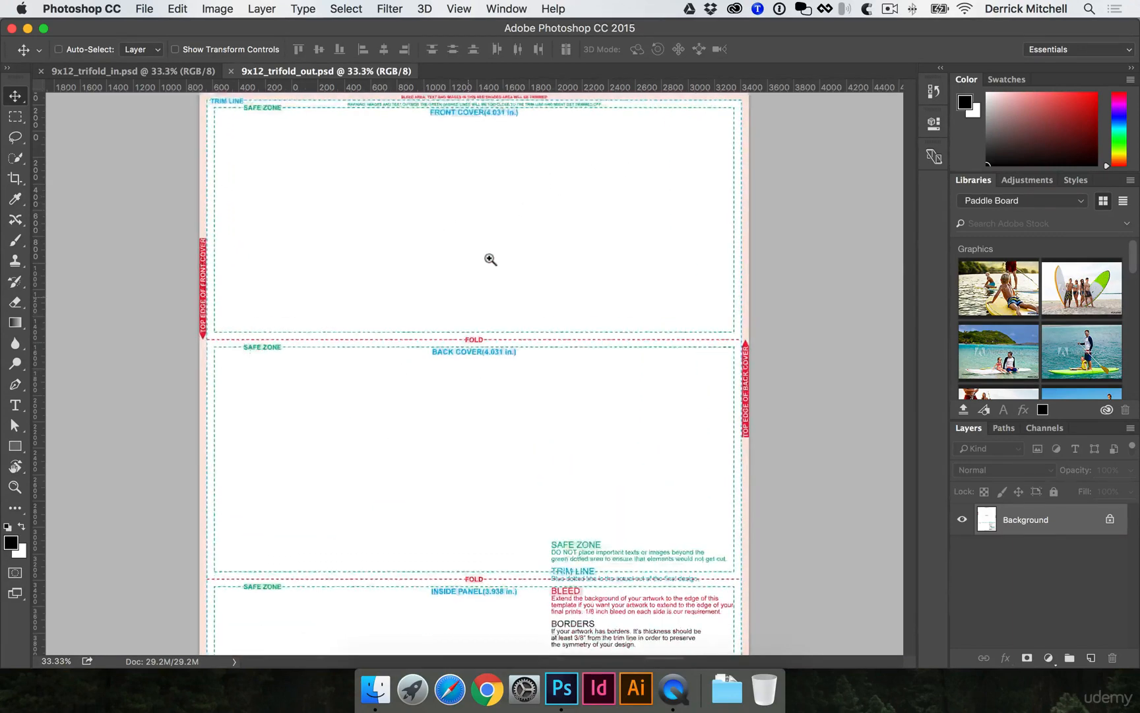
{"action": "left_click", "coordinate": [493, 252], "text": "super"}
{"action": "left_click_drag", "start_coordinate": [493, 237], "coordinate": [488, 325]}
{"action": "left_click", "coordinate": [488, 325], "text": "super"}
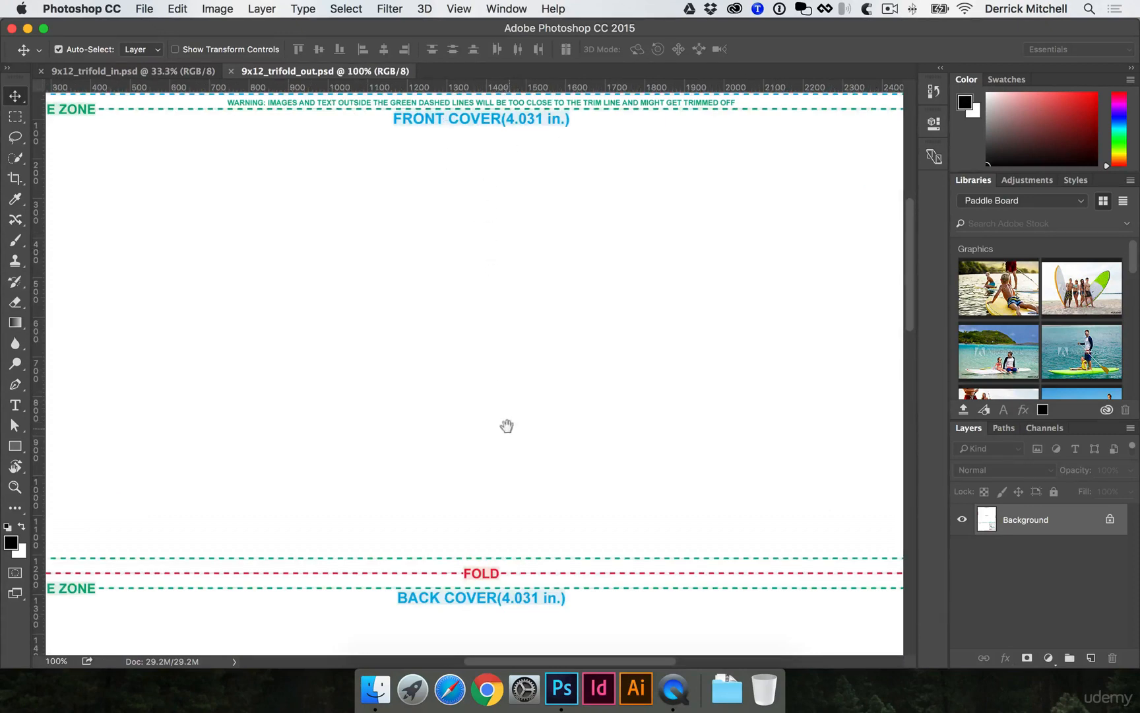
{"action": "left_click_drag", "start_coordinate": [507, 425], "coordinate": [527, 307]}
{"action": "left_click_drag", "start_coordinate": [509, 415], "coordinate": [529, 159]}
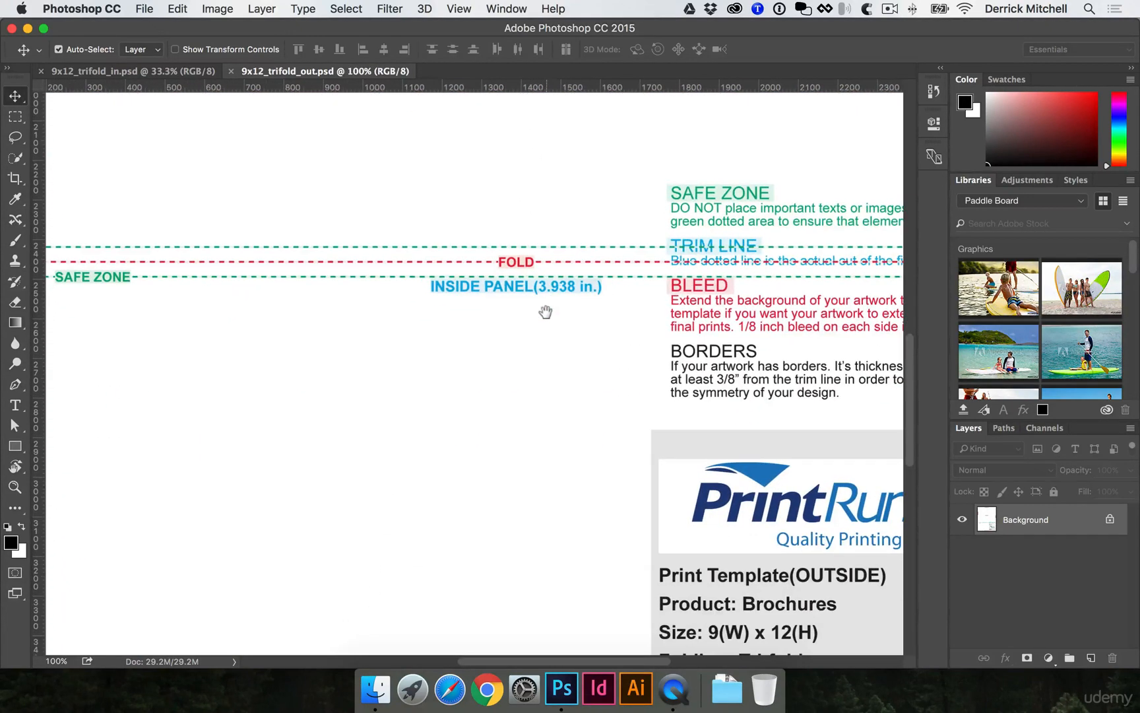
{"action": "left_click", "coordinate": [533, 327], "text": "alt+super"}
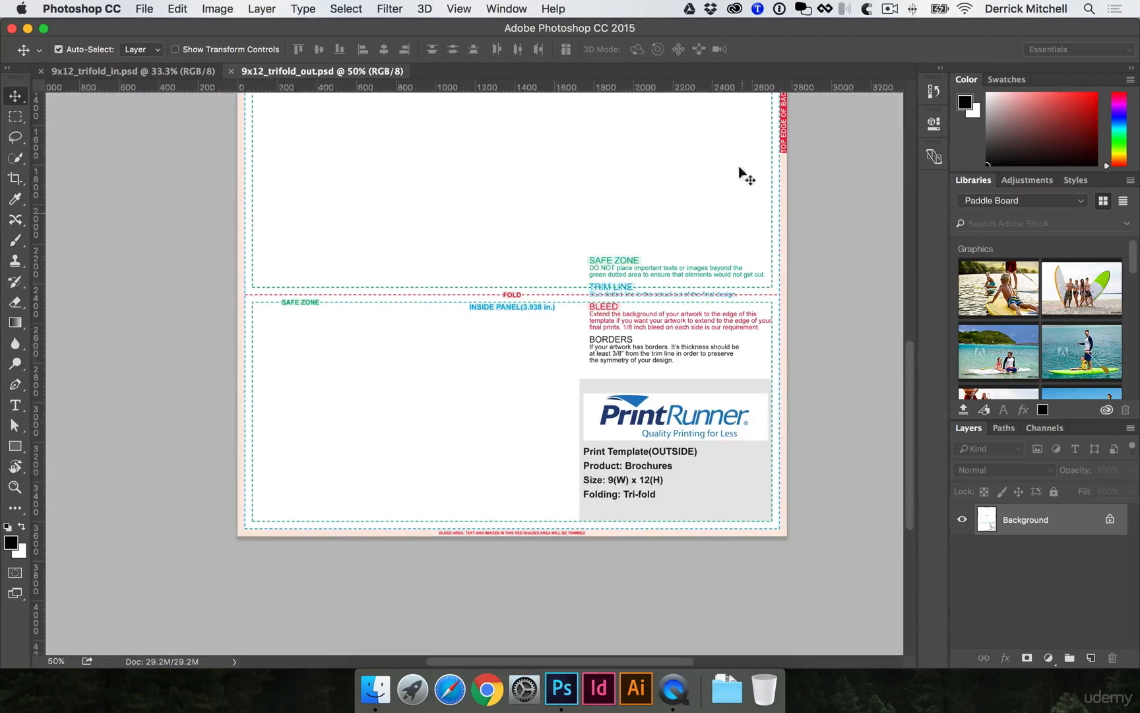
{"action": "left_click", "coordinate": [690, 176], "text": "alt+super"}
{"action": "left_click", "coordinate": [687, 178], "text": "alt+super"}
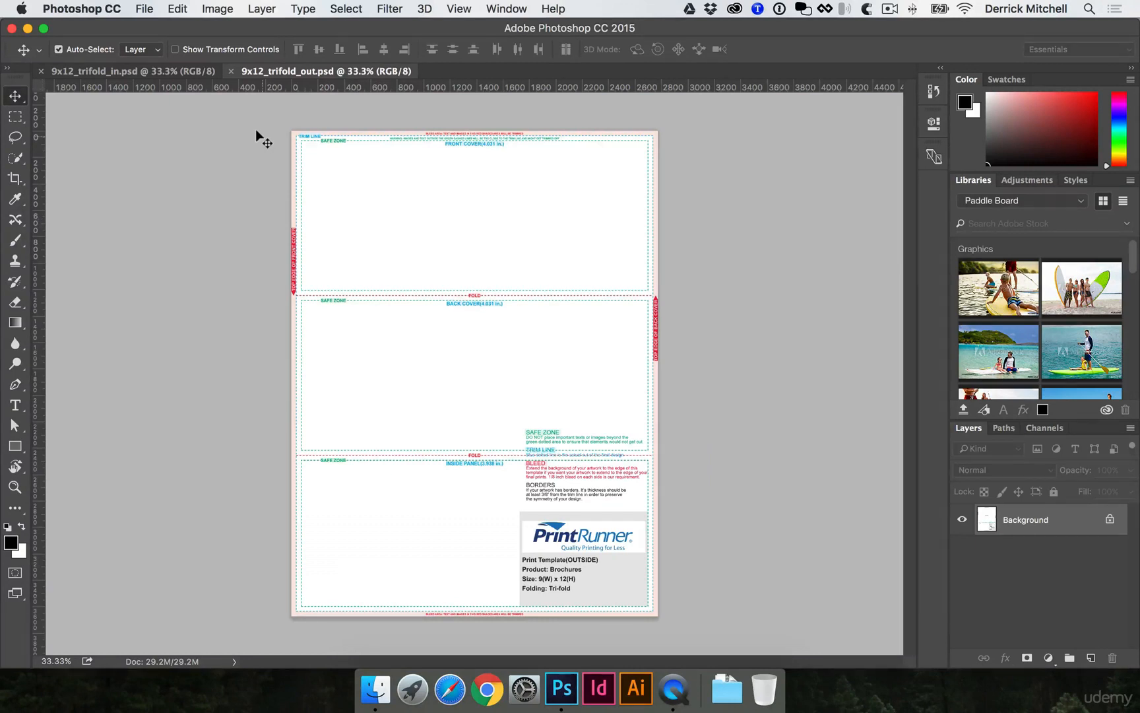
Rotate the outside template canvas 90° clockwise
{"action": "left_click", "coordinate": [222, 9]}
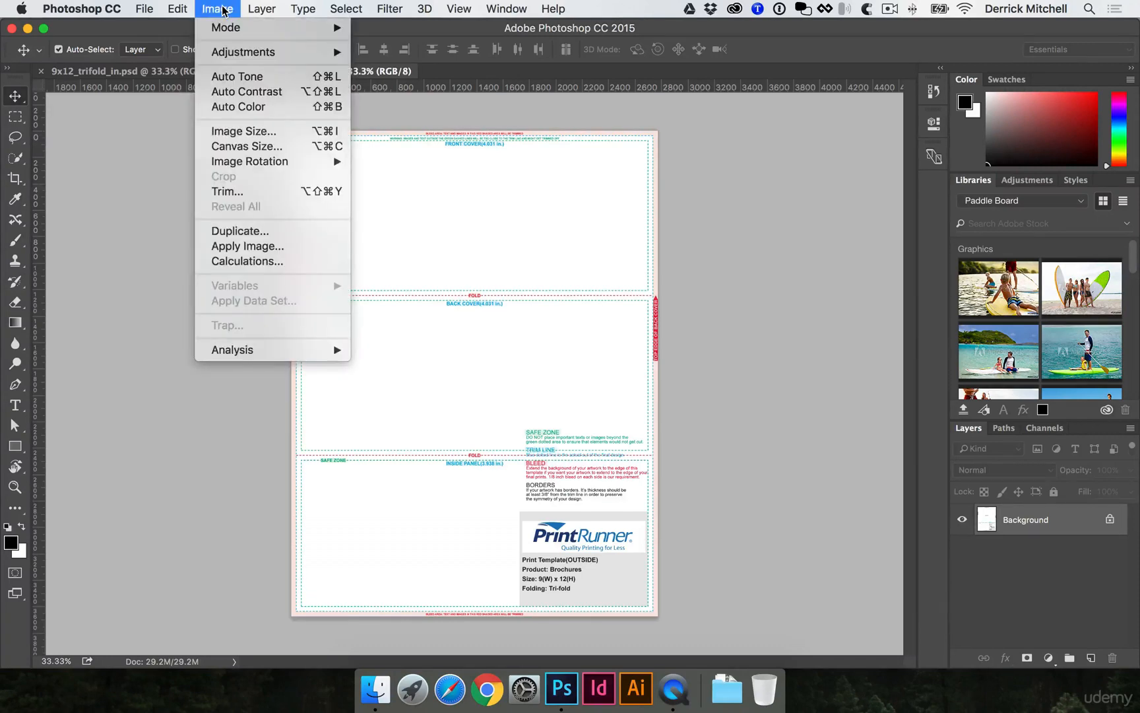
{"action": "mouse_move", "coordinate": [270, 161]}
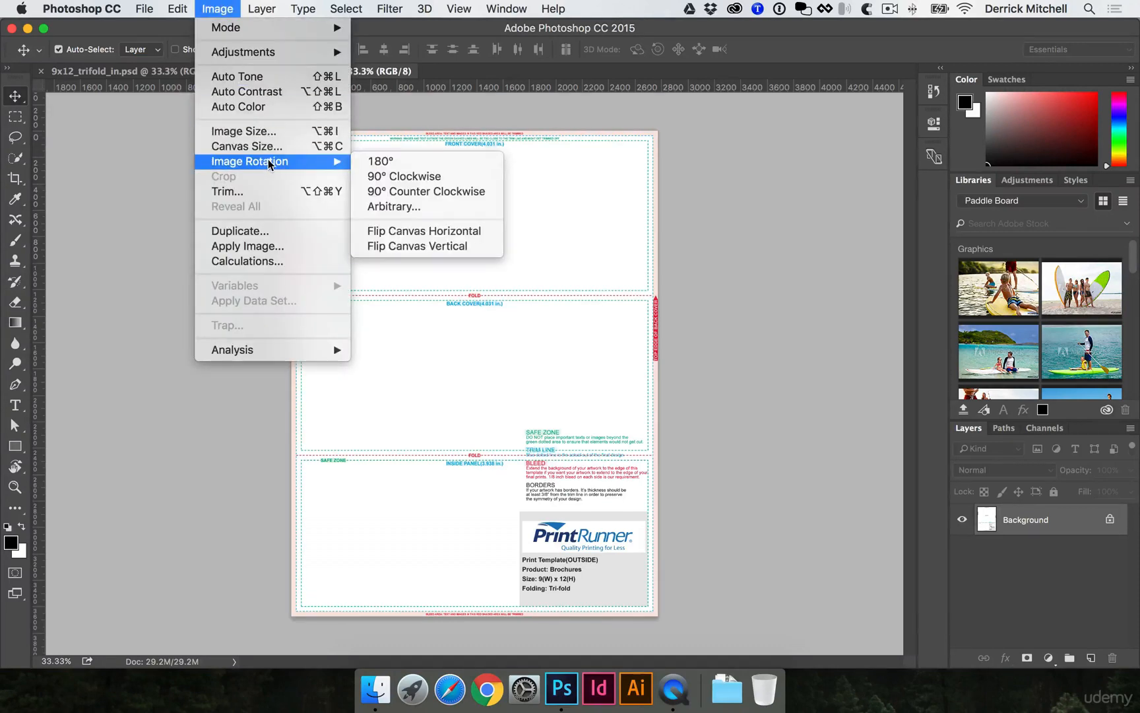
{"action": "left_click", "coordinate": [381, 174]}
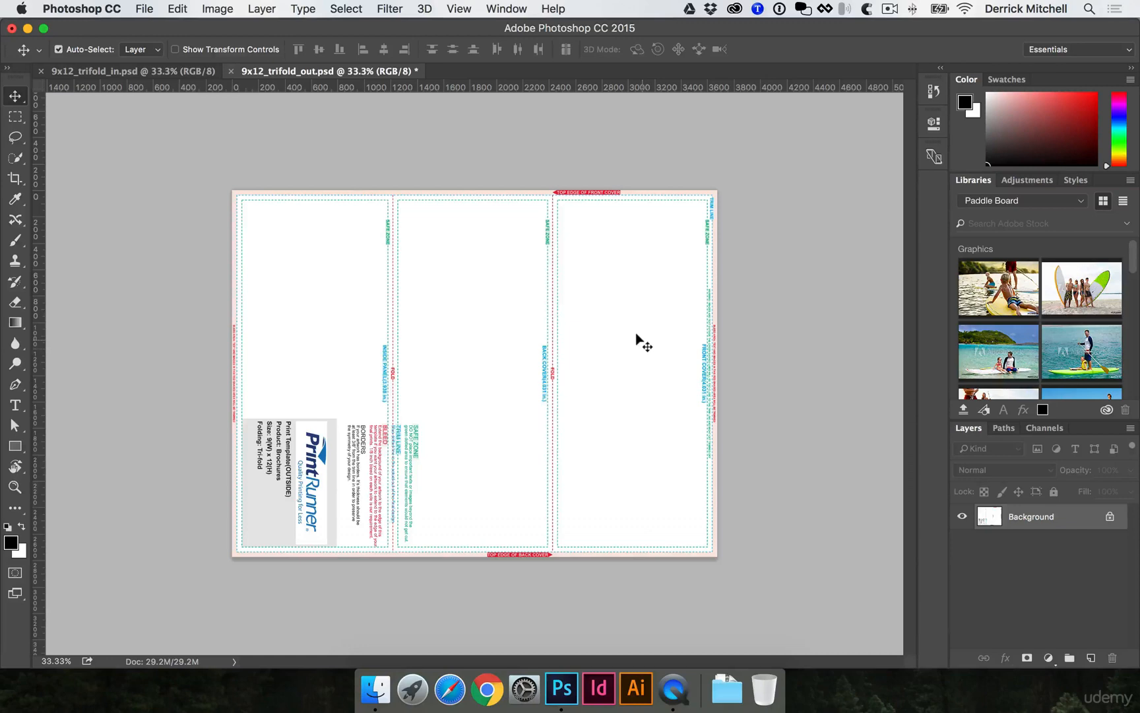
{"action": "key", "text": "super+equal"}
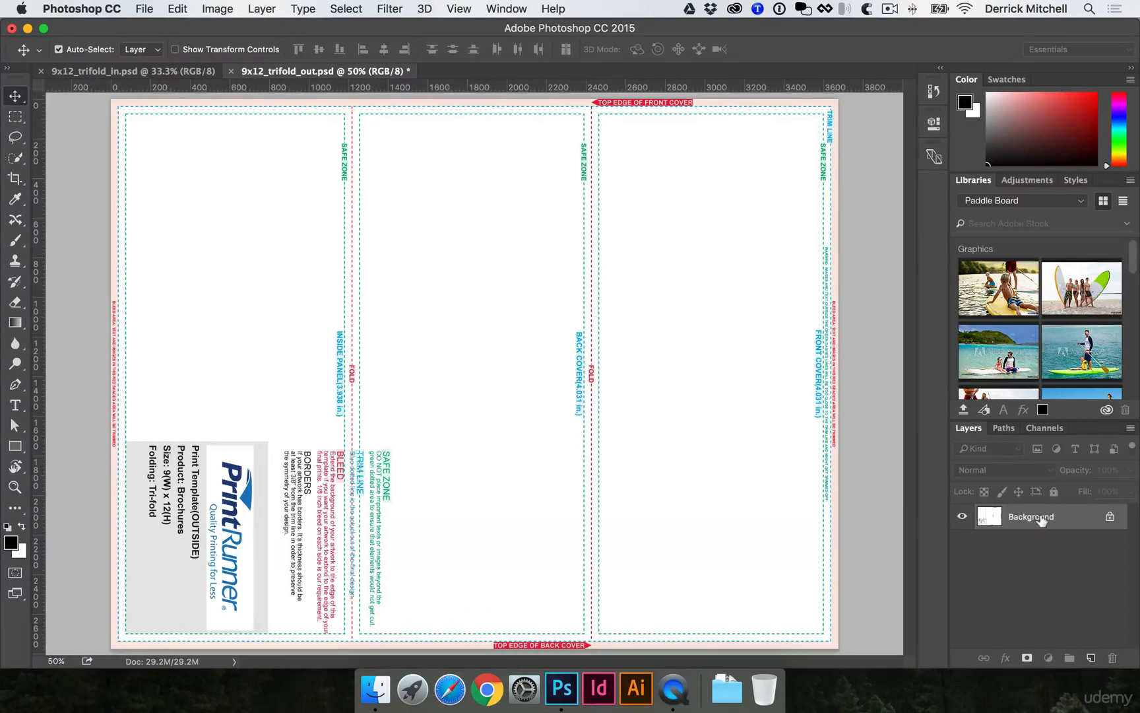
Copy the template artwork onto its own layer, fill the Background with white, and check it by toggling the copied layer's visibility
{"action": "key", "text": "super+alt+shift+n"}
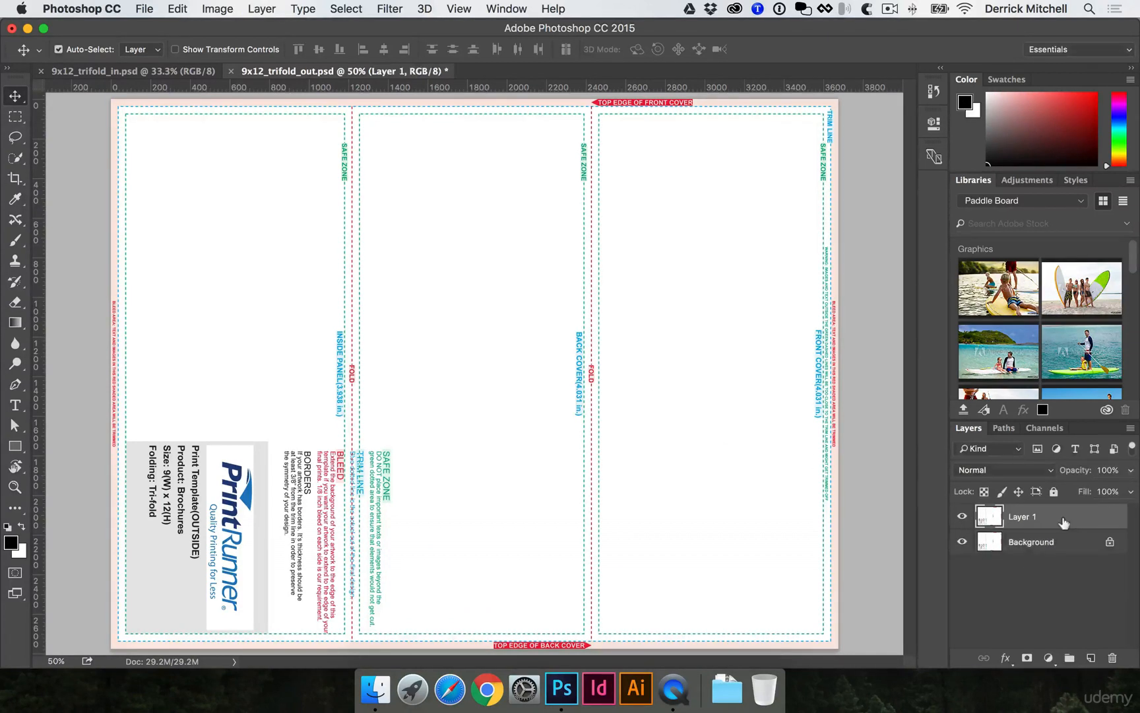
{"action": "left_click", "coordinate": [1040, 541]}
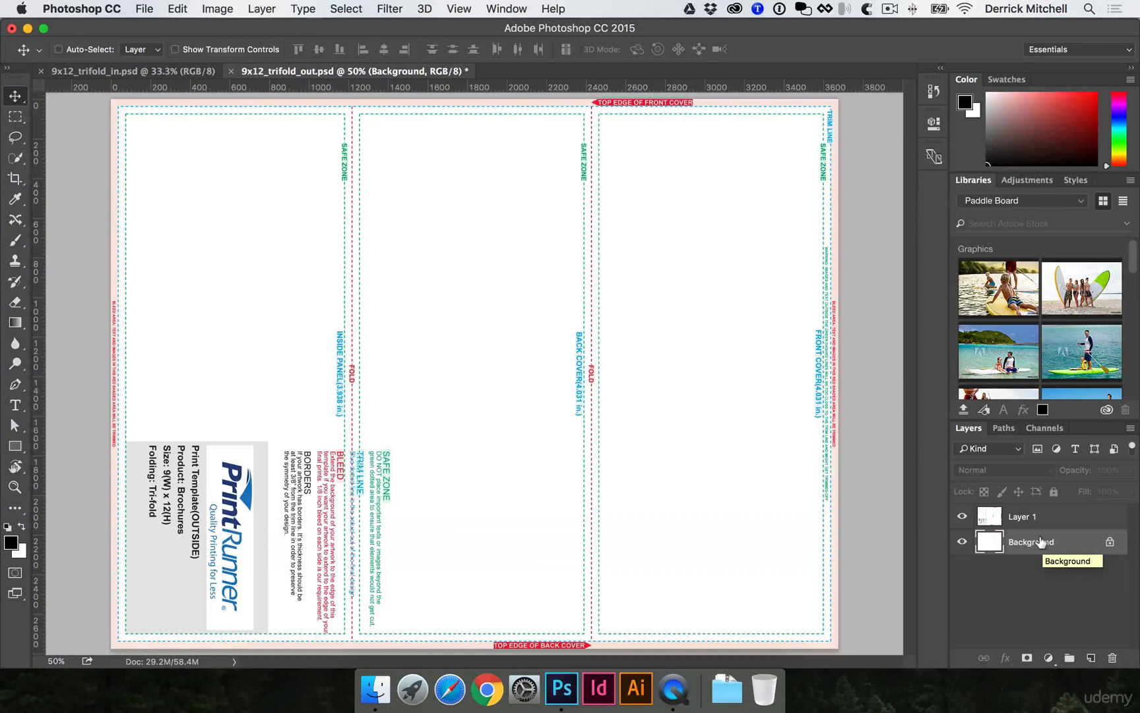
{"action": "key", "text": "super+BackSpace"}
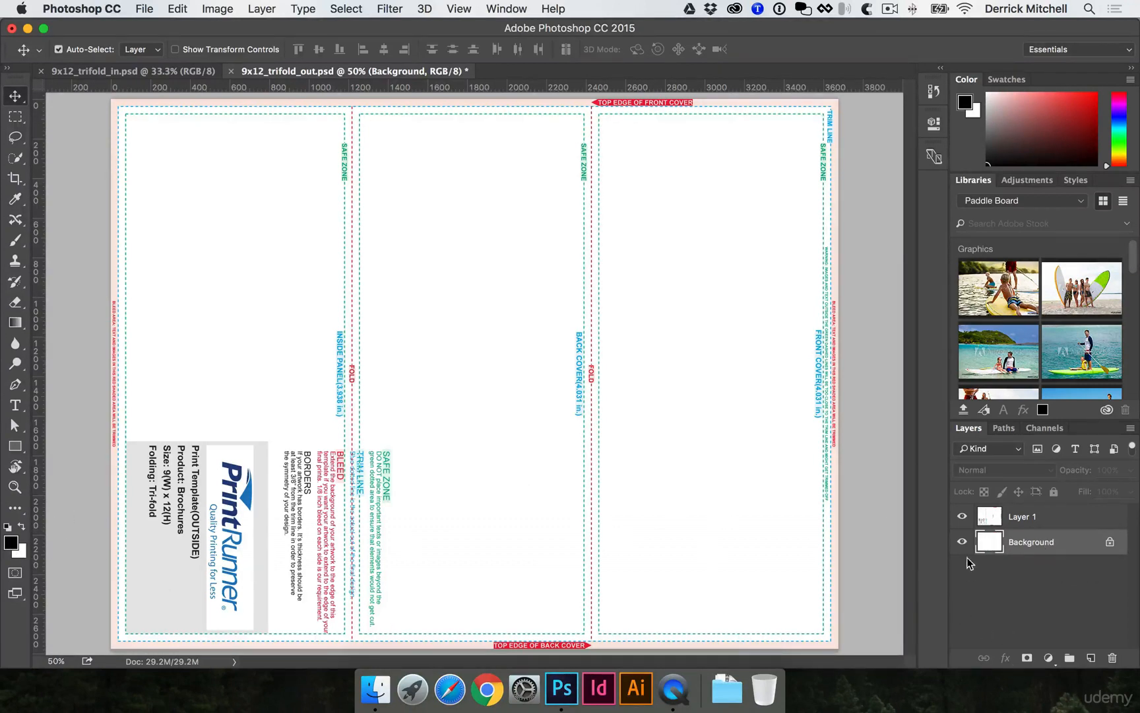
{"action": "left_click", "coordinate": [961, 516]}
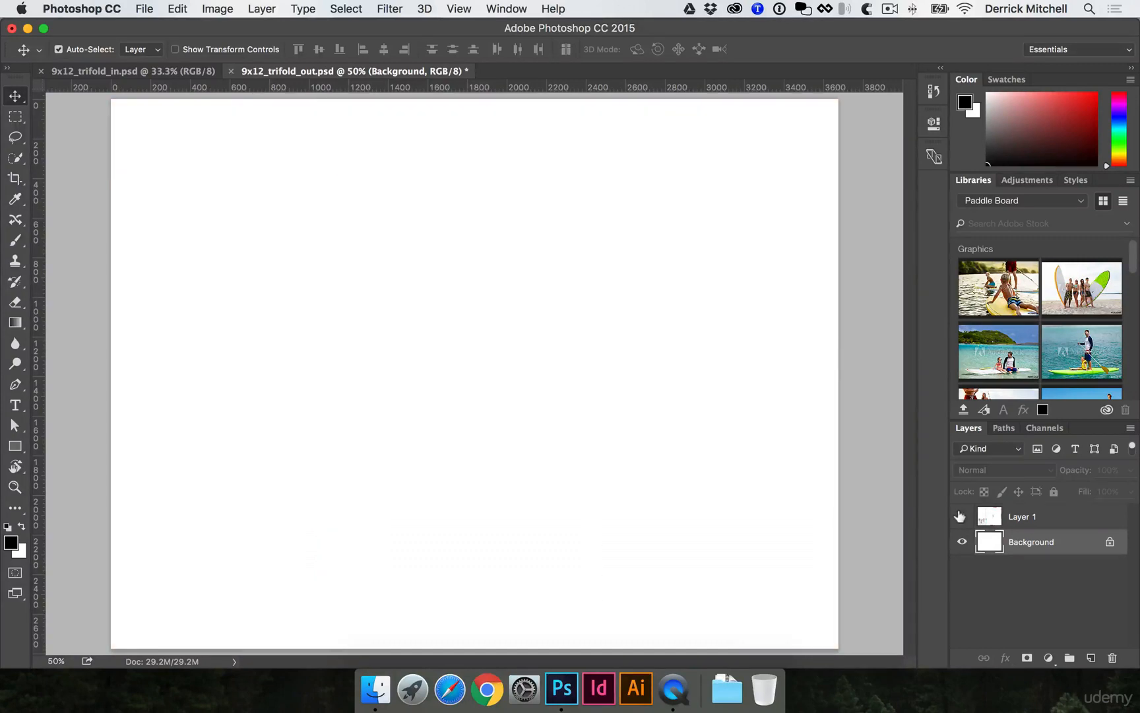
{"action": "left_click", "coordinate": [961, 516]}
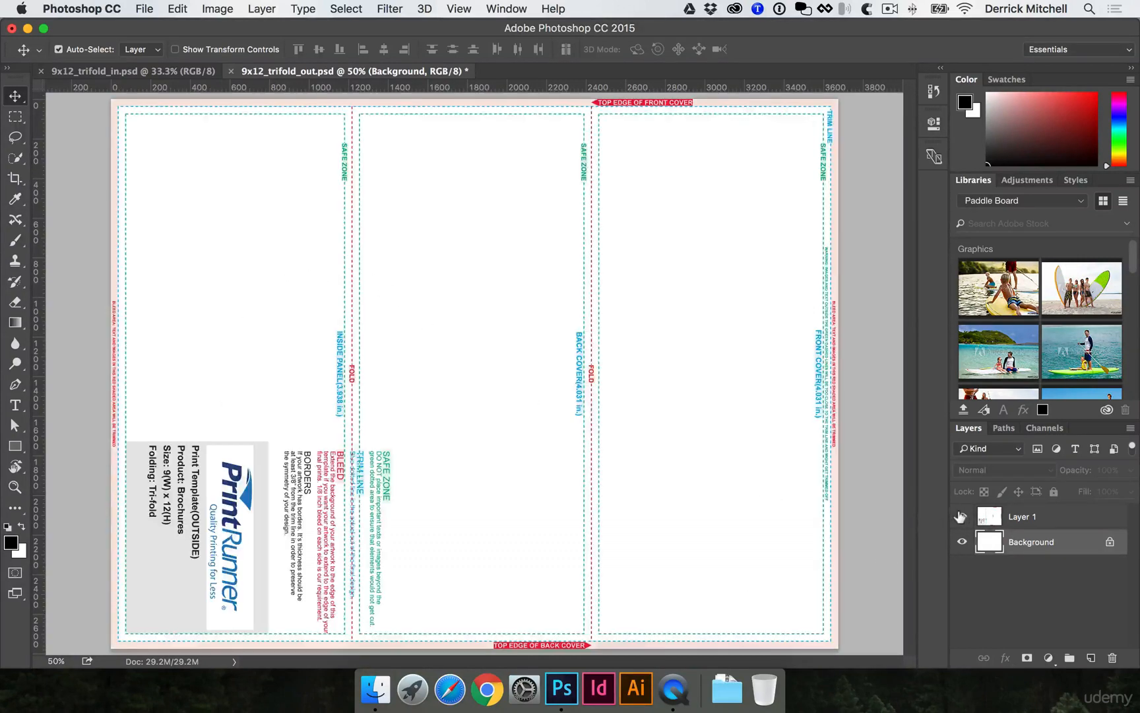
Place a vertical guide on the fold line between the back cover and the front cover
{"action": "left_click", "coordinate": [577, 157], "text": "super"}
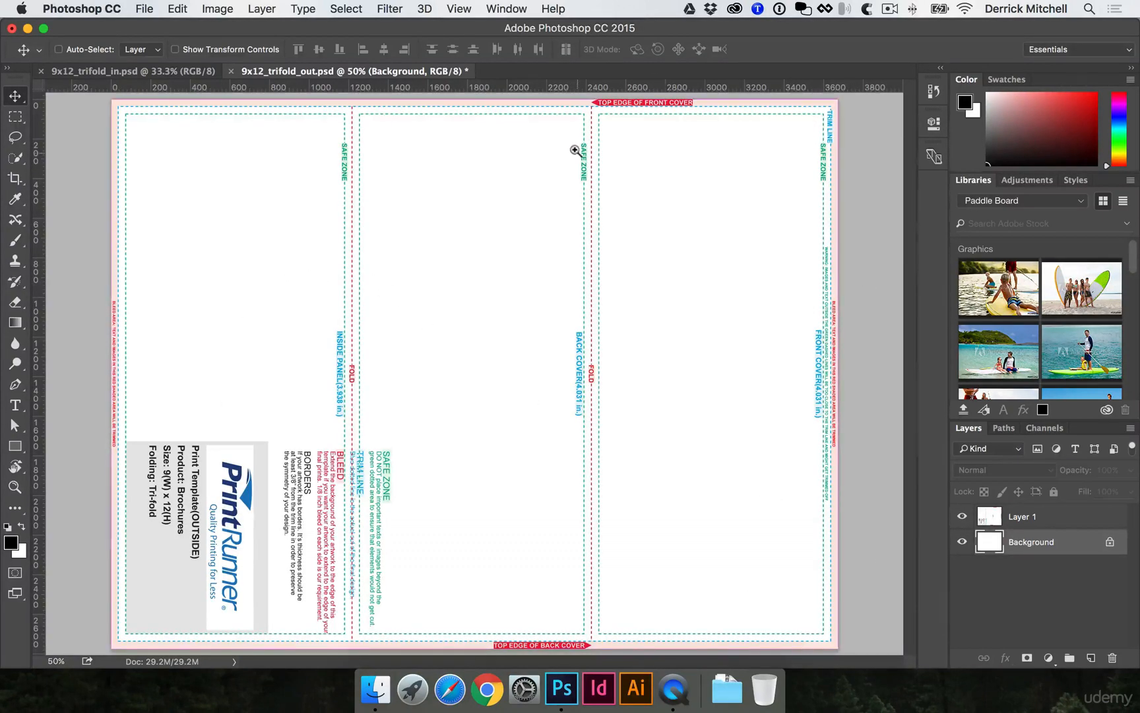
{"action": "left_click", "coordinate": [578, 157], "text": "super"}
{"action": "left_click_drag", "start_coordinate": [555, 286], "coordinate": [443, 254]}
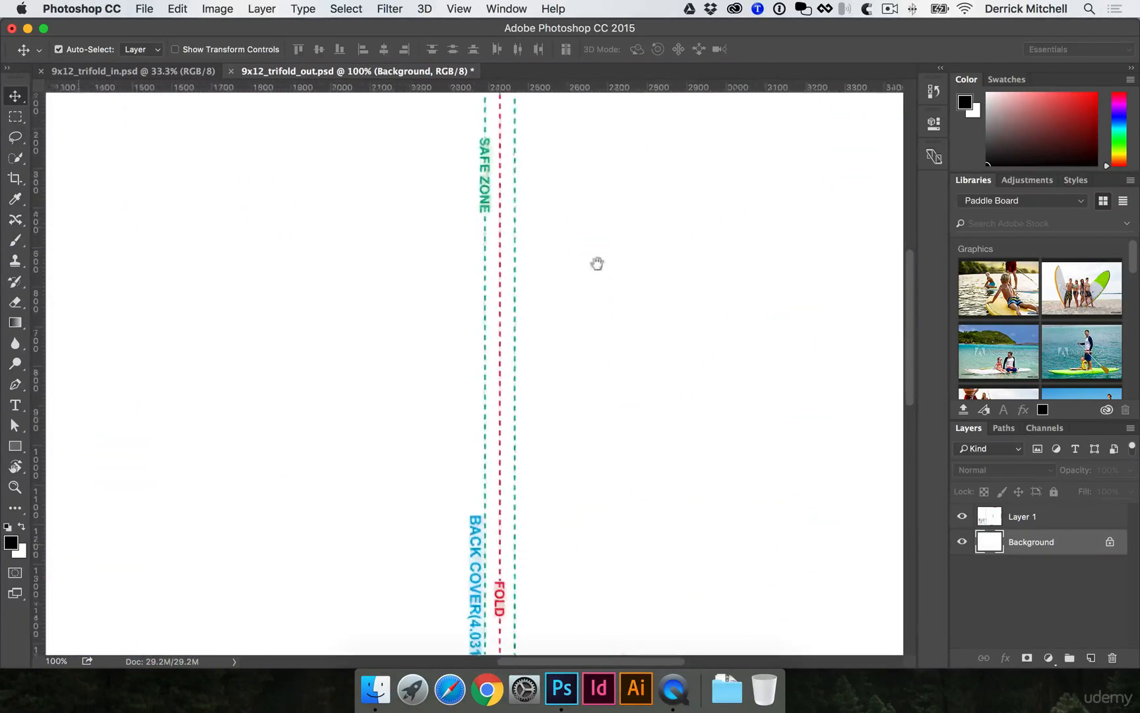
{"action": "left_click_drag", "start_coordinate": [598, 262], "coordinate": [682, 344]}
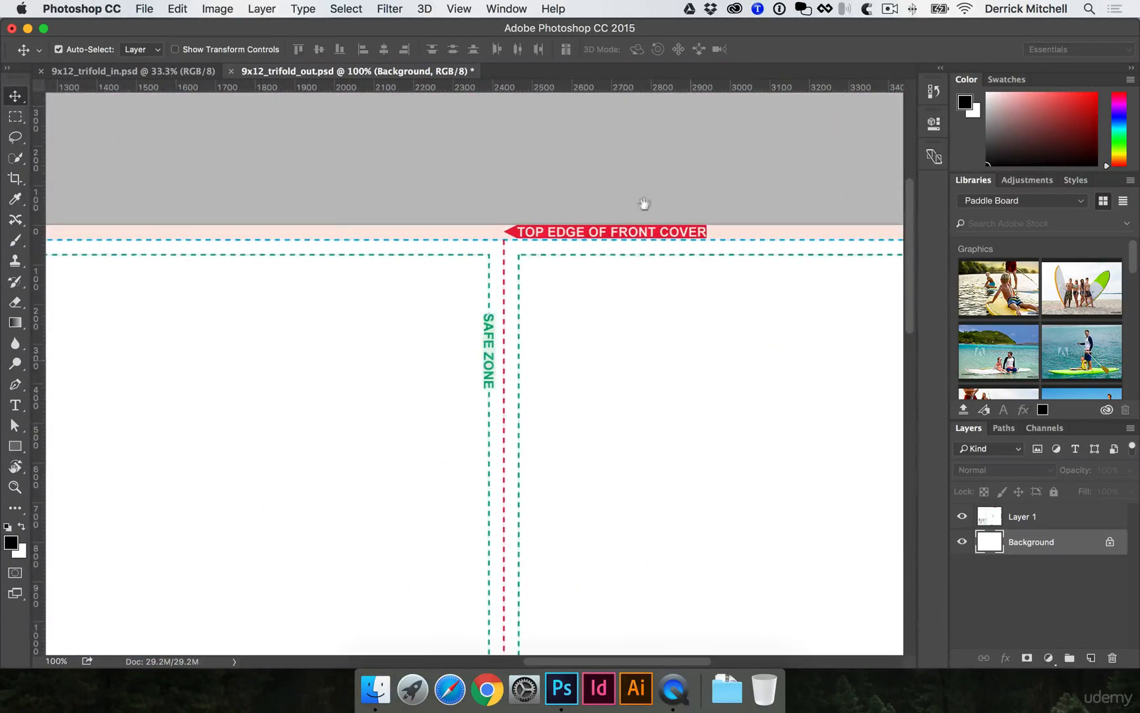
{"action": "left_click", "coordinate": [464, 8]}
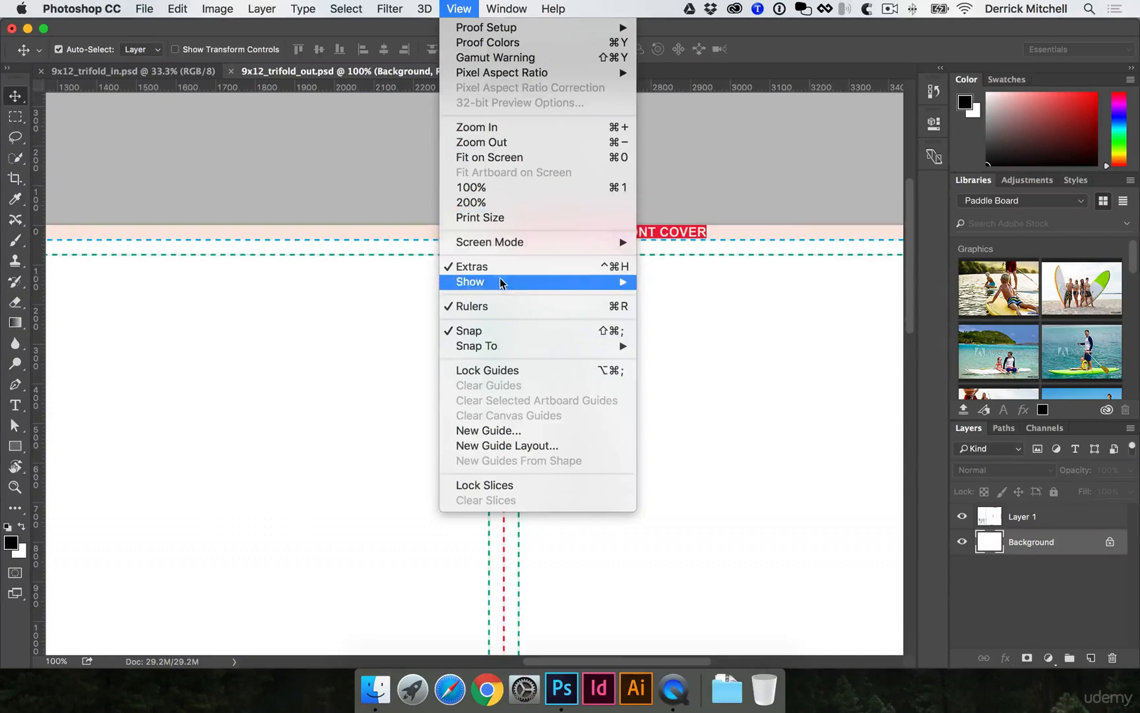
{"action": "left_click", "coordinate": [352, 285]}
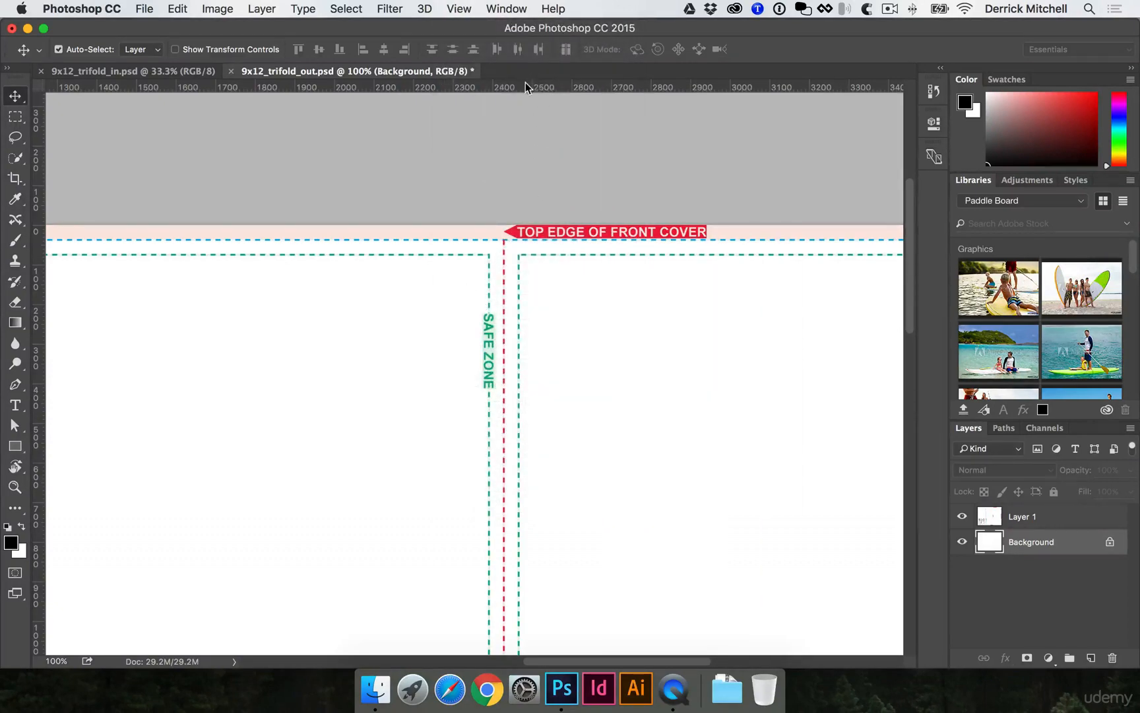
{"action": "left_click_drag", "start_coordinate": [528, 87], "coordinate": [501, 278]}
Place a vertical guide on the fold line between the inside panel and the back cover
{"action": "scroll", "coordinate": [695, 211], "scroll_direction": "left", "scroll_amount": 15}
{"action": "scroll", "coordinate": [534, 204], "scroll_direction": "down", "scroll_amount": 3}
{"action": "scroll", "coordinate": [533, 204], "scroll_direction": "right", "scroll_amount": 3}
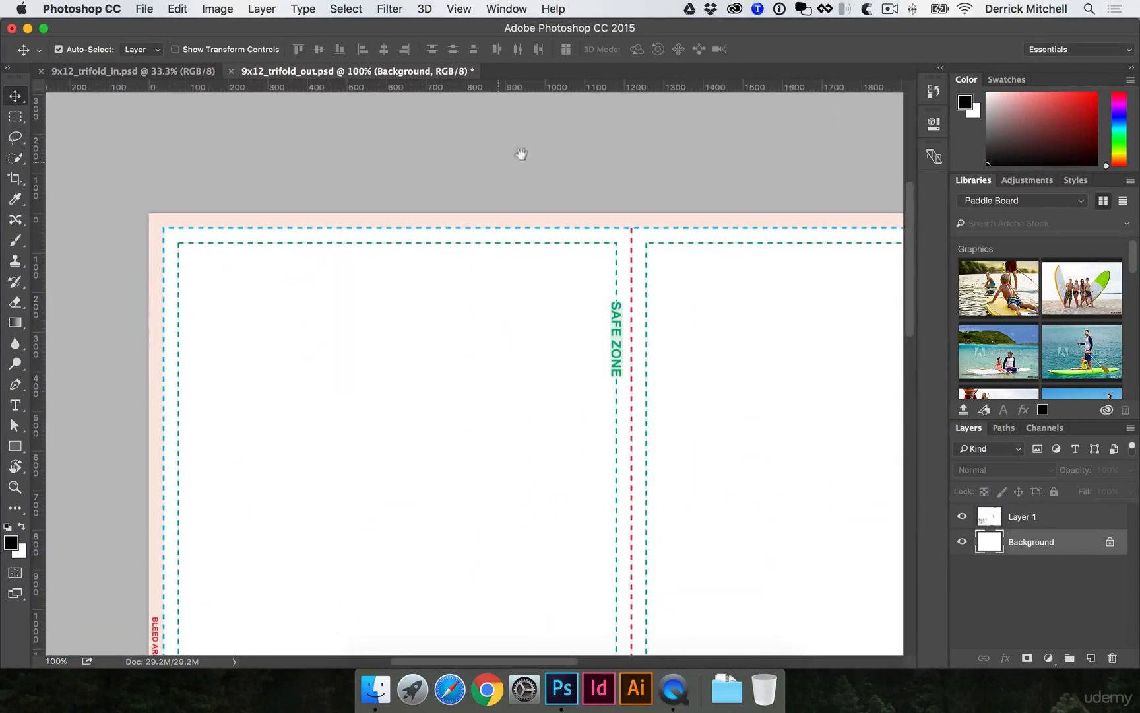
{"action": "left_click_drag", "start_coordinate": [618, 89], "coordinate": [632, 174]}
Add guides on the trim lines along the inside panel's outer edge, the page's top edge and the front cover's outer edge
{"action": "scroll", "coordinate": [597, 306], "scroll_direction": "down", "scroll_amount": 3}
{"action": "scroll", "coordinate": [597, 305], "scroll_direction": "right", "scroll_amount": 3}
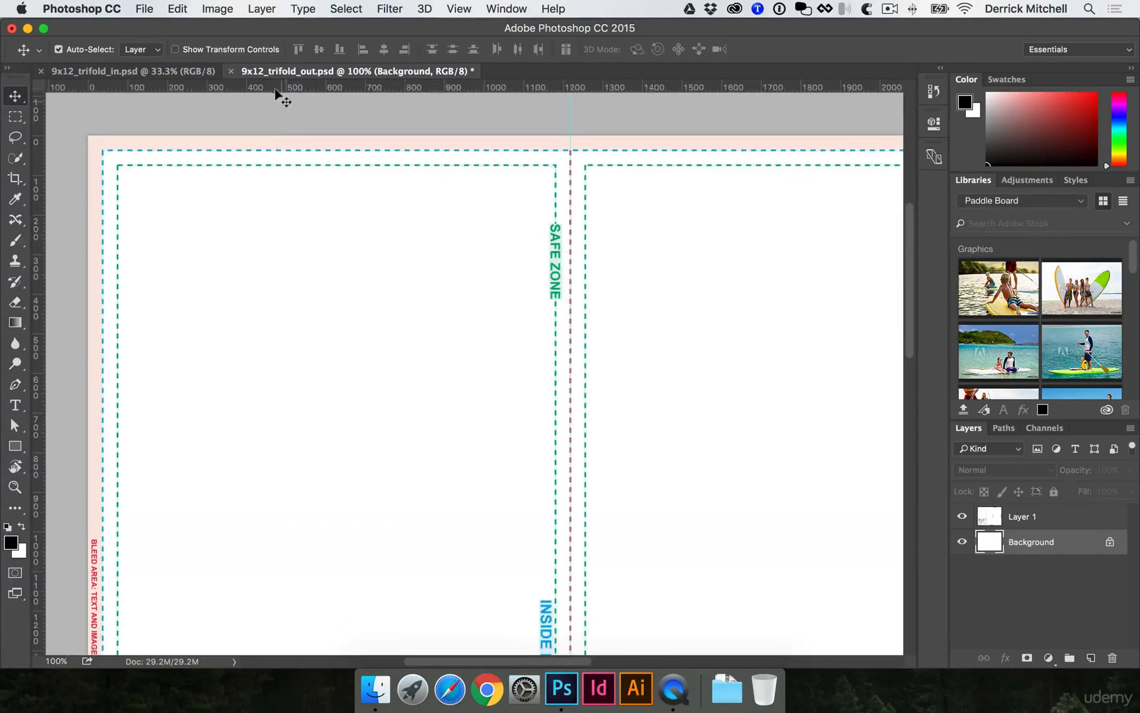
{"action": "left_click_drag", "start_coordinate": [279, 89], "coordinate": [99, 173]}
{"action": "left_click_drag", "start_coordinate": [166, 89], "coordinate": [186, 145]}
{"action": "scroll", "coordinate": [528, 257], "scroll_direction": "right", "scroll_amount": 10}
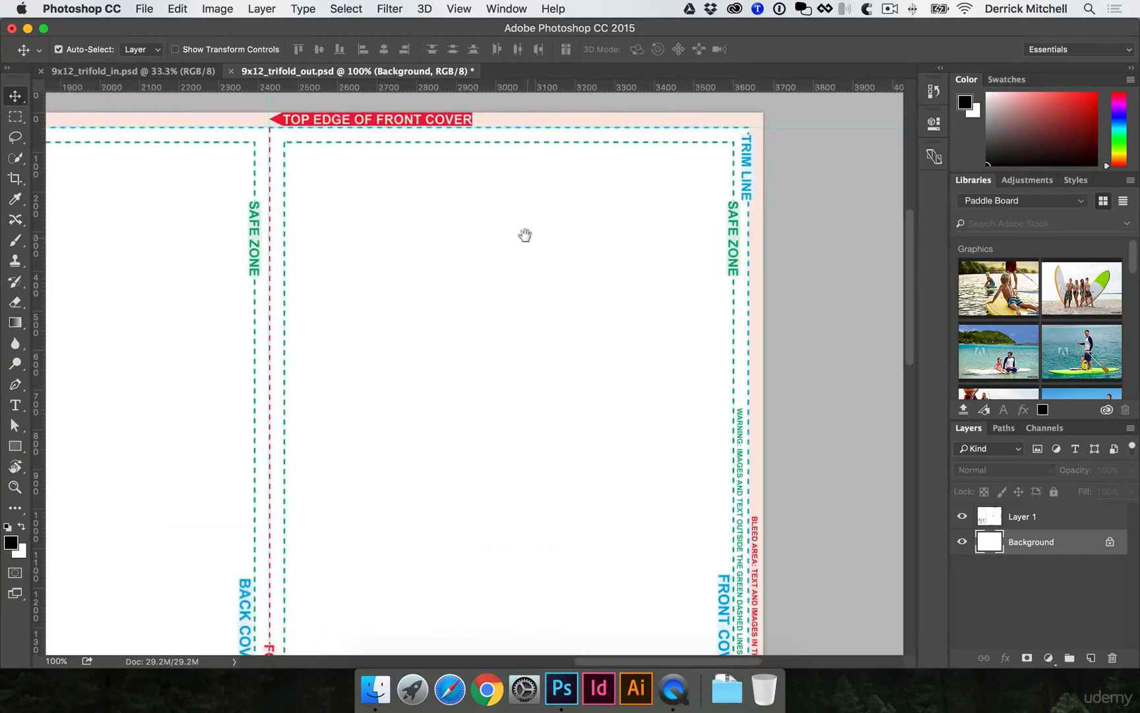
{"action": "left_click_drag", "start_coordinate": [705, 89], "coordinate": [746, 126]}
Rename the template artwork layer as guide and hide it
{"action": "double_click", "coordinate": [1021, 516]}
{"action": "type", "text": "guide"}
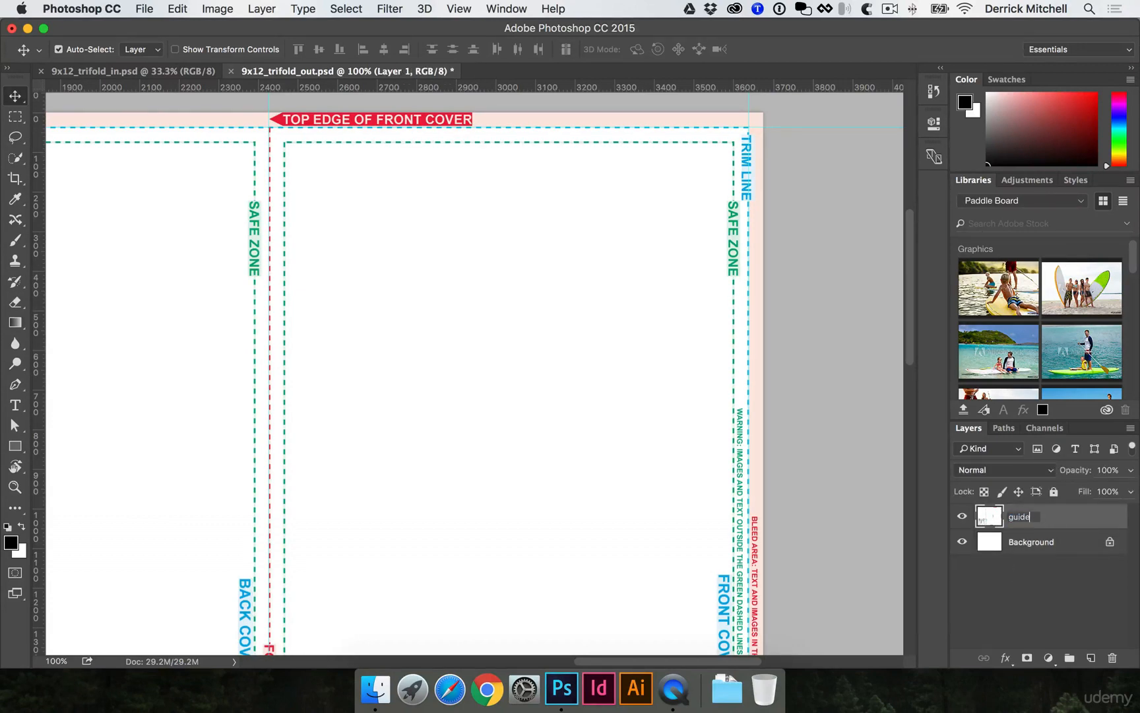
{"action": "key", "text": "Return"}
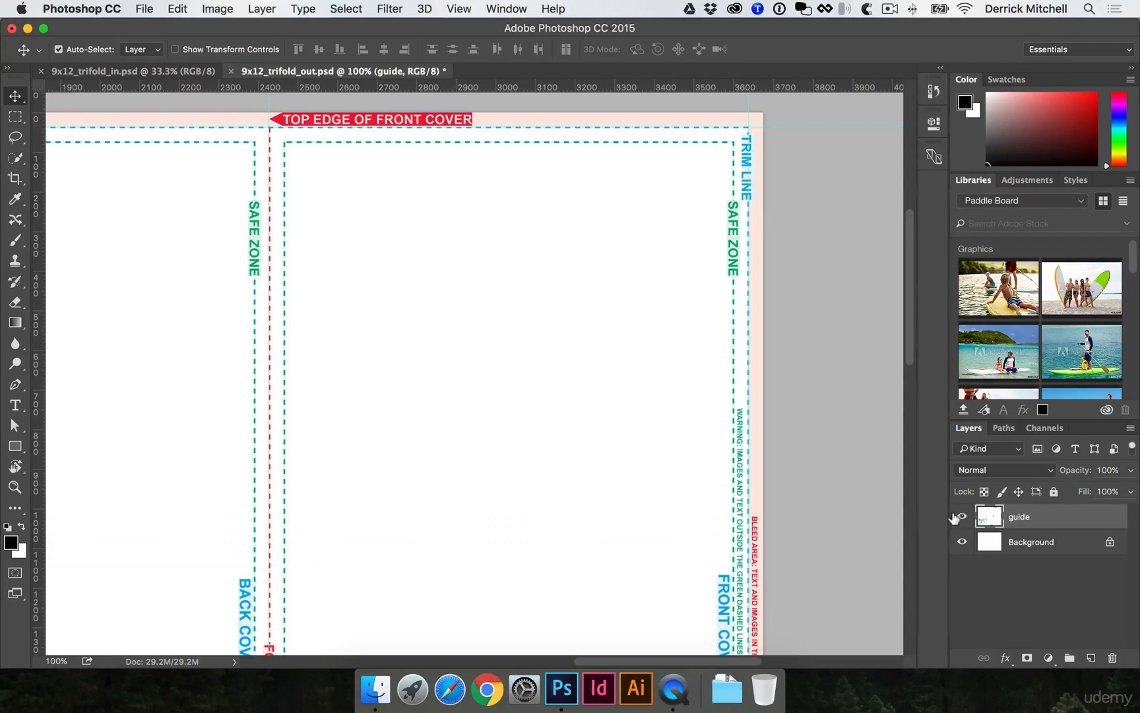
{"action": "left_click", "coordinate": [962, 516]}
Inspect the fold and trim guides on the blank canvas, up close and across the whole page
{"action": "left_click_drag", "start_coordinate": [577, 315], "coordinate": [734, 387]}
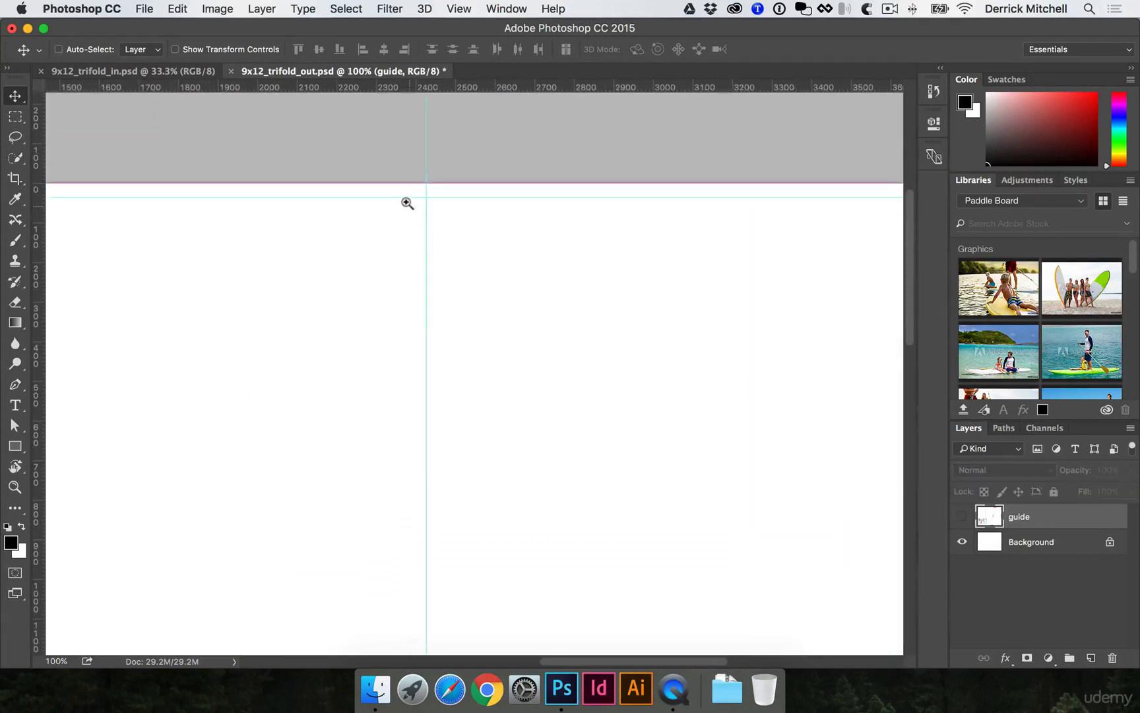
{"action": "left_click", "coordinate": [407, 203], "text": "super"}
{"action": "left_click_drag", "start_coordinate": [431, 196], "coordinate": [537, 305]}
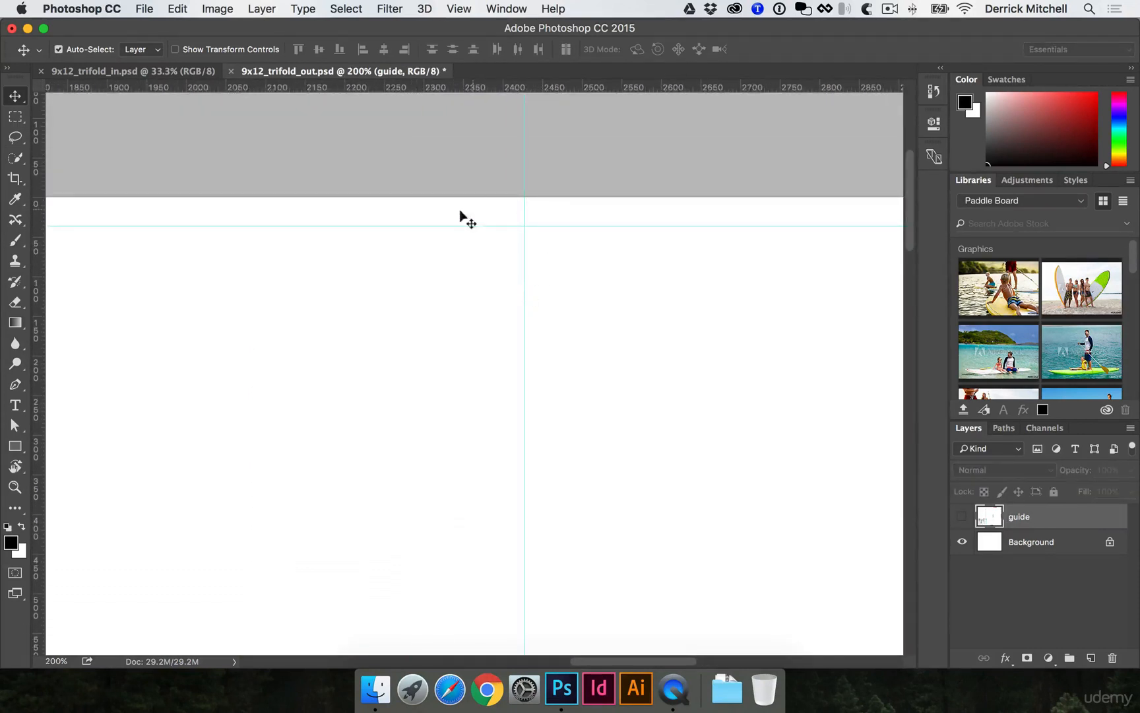
{"action": "left_click", "coordinate": [343, 284], "text": "alt"}
{"action": "left_click_drag", "start_coordinate": [336, 305], "coordinate": [504, 264]}
{"action": "left_click", "coordinate": [500, 269], "text": "alt"}
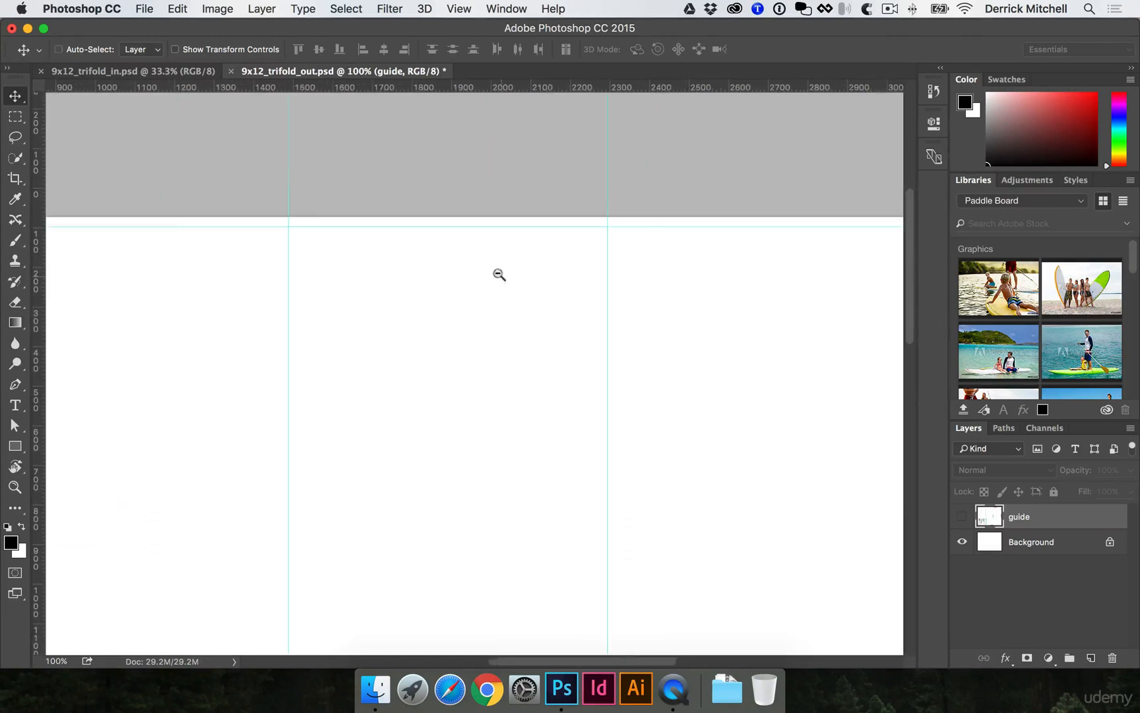
{"action": "left_click", "coordinate": [531, 379], "text": "alt"}
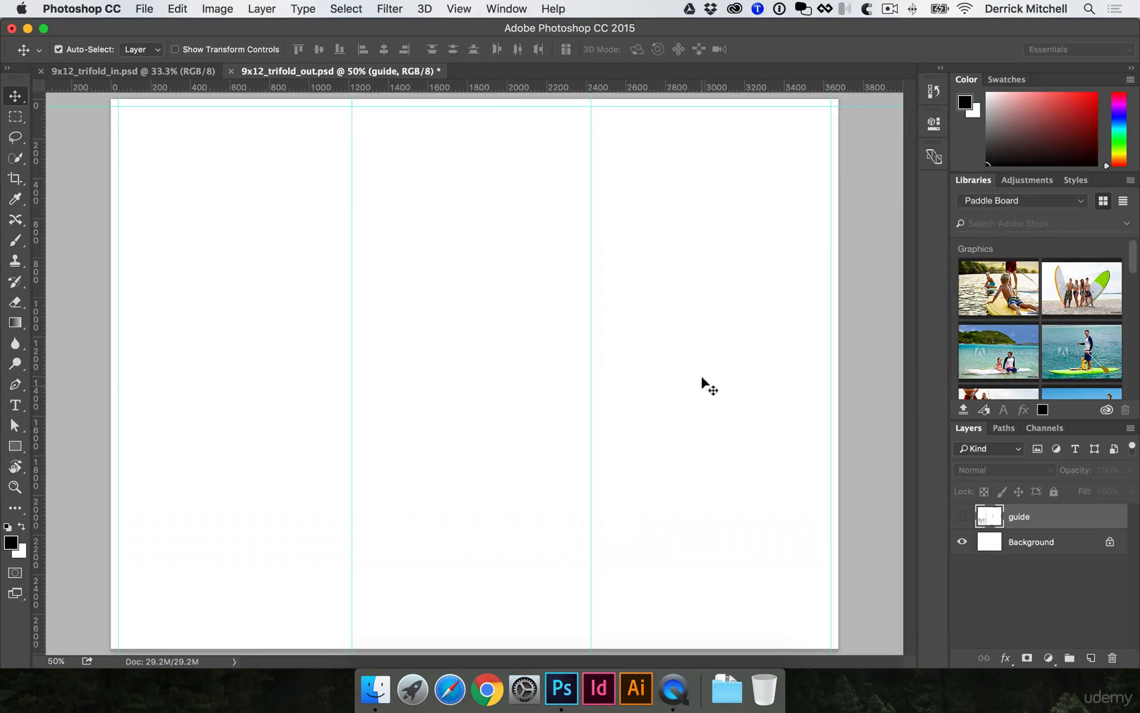
Place the Father and daughter on vacation library image above the Background and scale it to about 87% to cover the page
{"action": "key", "text": "alt+super+a"}
{"action": "left_click", "coordinate": [1010, 543]}
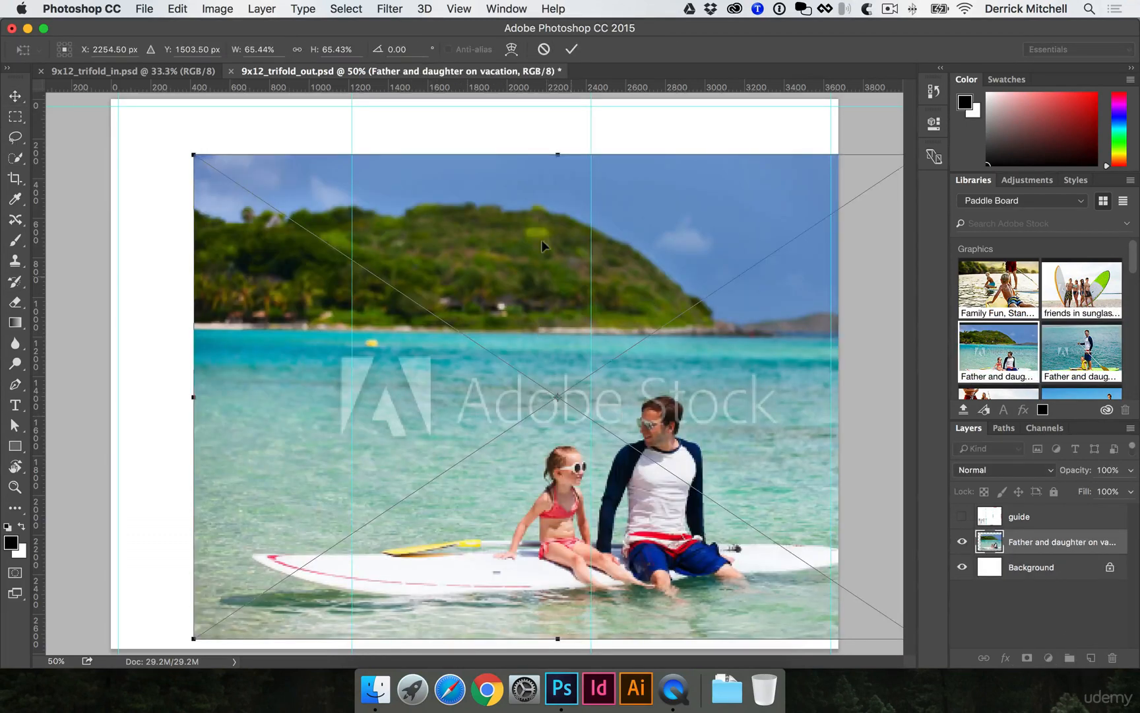
{"action": "left_click_drag", "start_coordinate": [194, 154], "coordinate": [64, 89]}
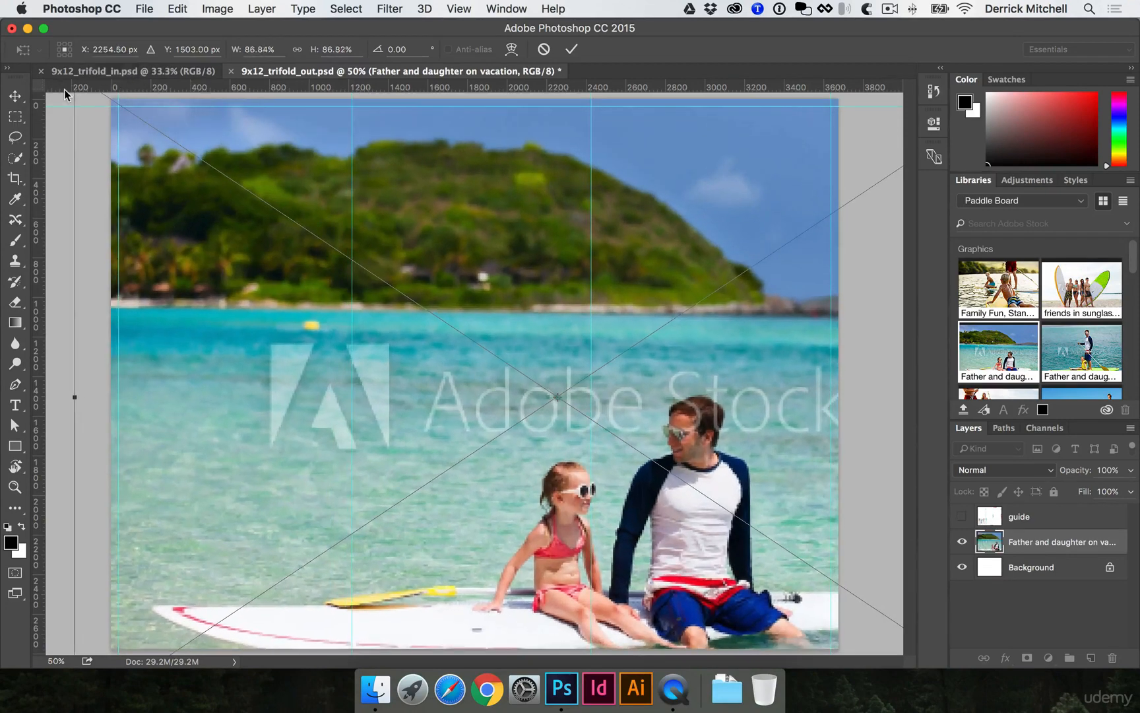
{"action": "key", "text": "Return"}
Add the text "Paddle Board Rentals" on two lines over the sky near the top of the front cover
{"action": "key", "text": "t"}
{"action": "left_click", "coordinate": [644, 160]}
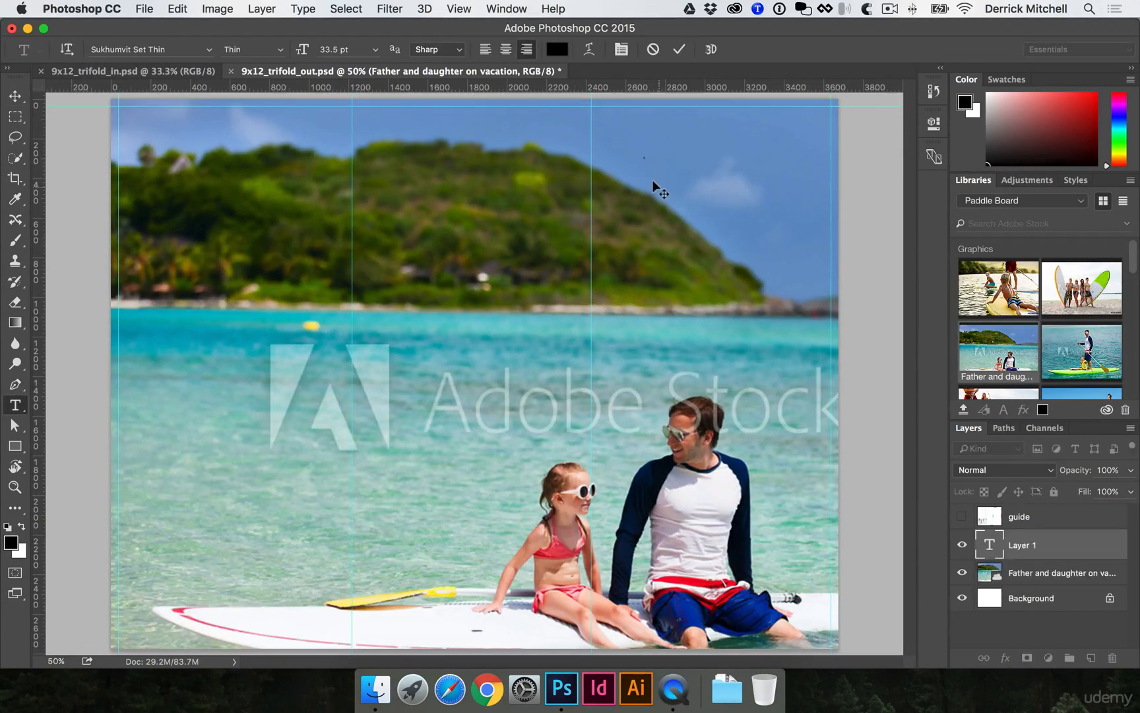
{"action": "type", "text": "Paddle Board"}
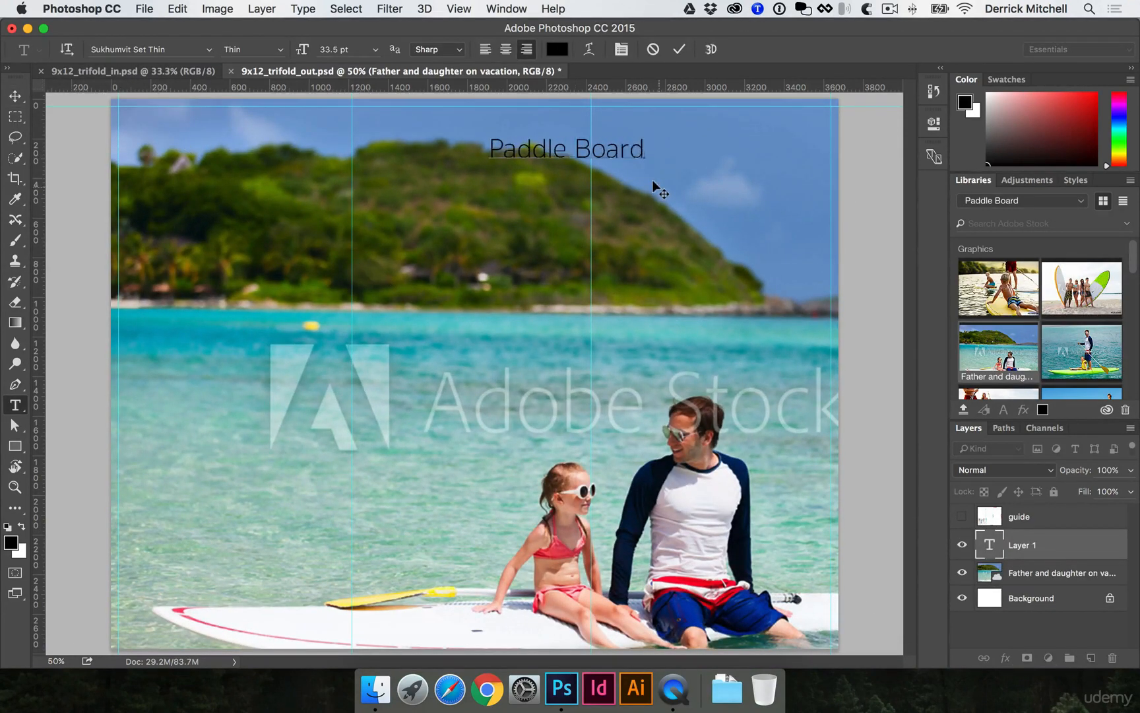
{"action": "type", "text": "ing"}
{"action": "key", "text": "BackSpace"}
{"action": "key", "text": "BackSpace"}
{"action": "key", "text": "BackSpace"}
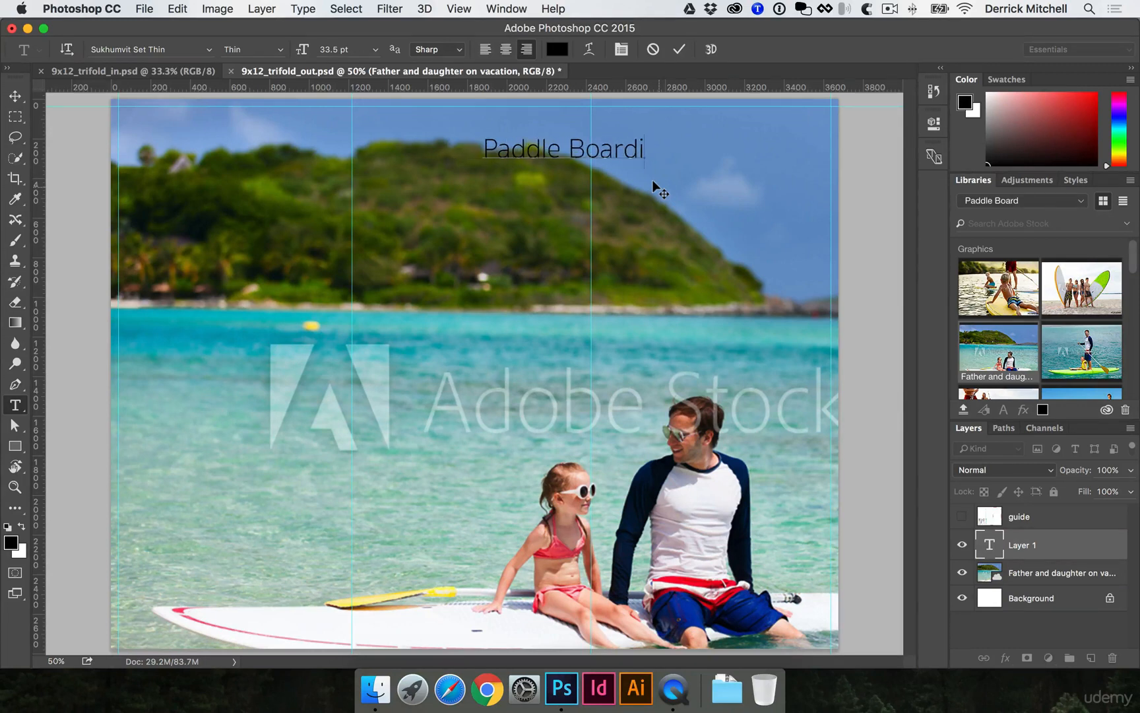
{"action": "key", "text": "Return"}
{"action": "type", "text": "Rentals"}
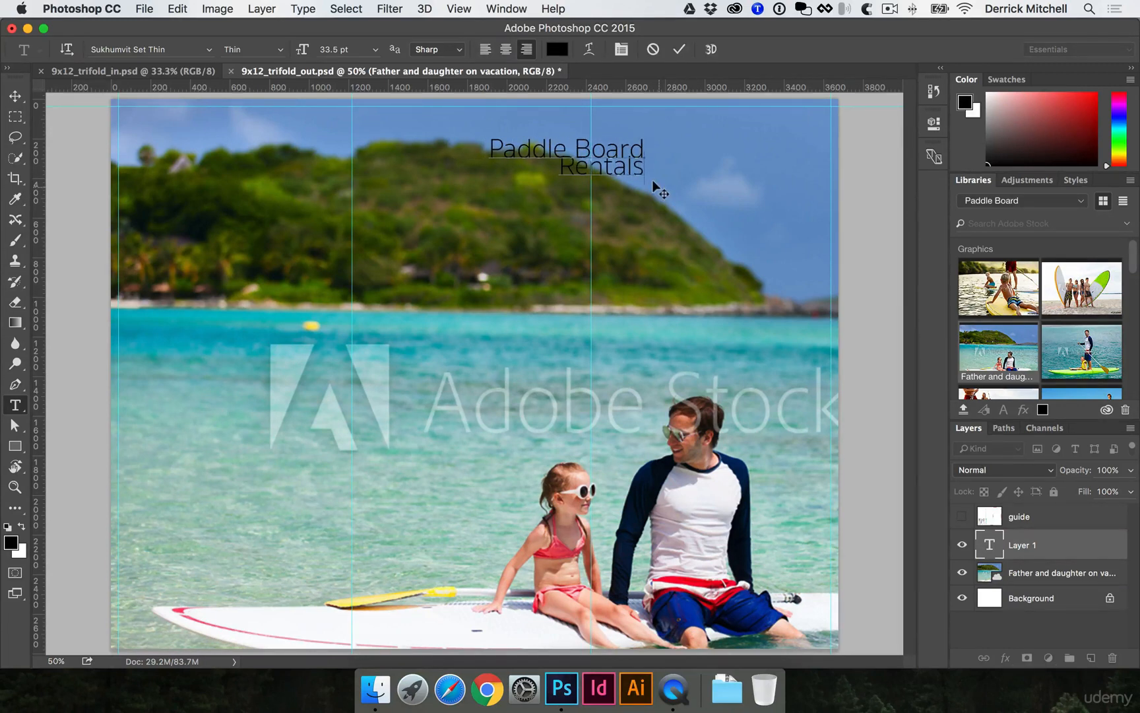
{"action": "key", "text": "super+Return"}
Move the Paddle Board Rentals text into the sky of the front cover panel and enlarge it to 39.58 pt
{"action": "key", "text": "super+t"}
{"action": "left_click_drag", "start_coordinate": [633, 185], "coordinate": [679, 196]}
{"action": "left_click_drag", "start_coordinate": [562, 145], "coordinate": [695, 145]}
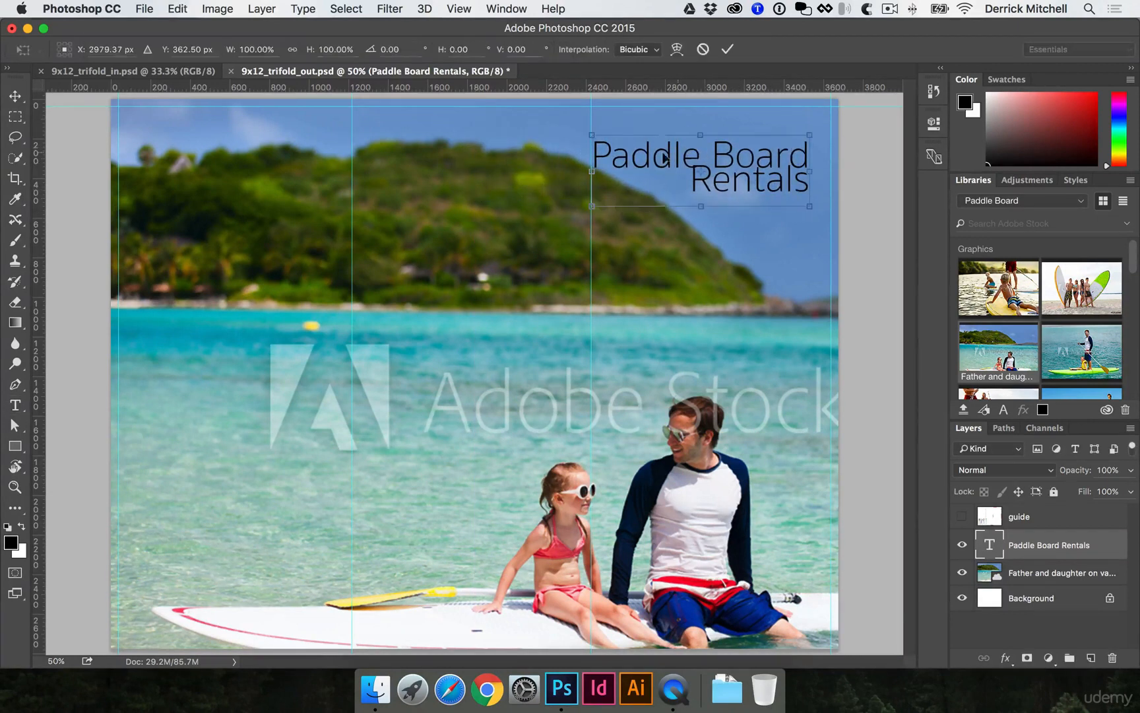
{"action": "left_click_drag", "start_coordinate": [593, 205], "coordinate": [621, 181]}
{"action": "key", "text": "Return"}
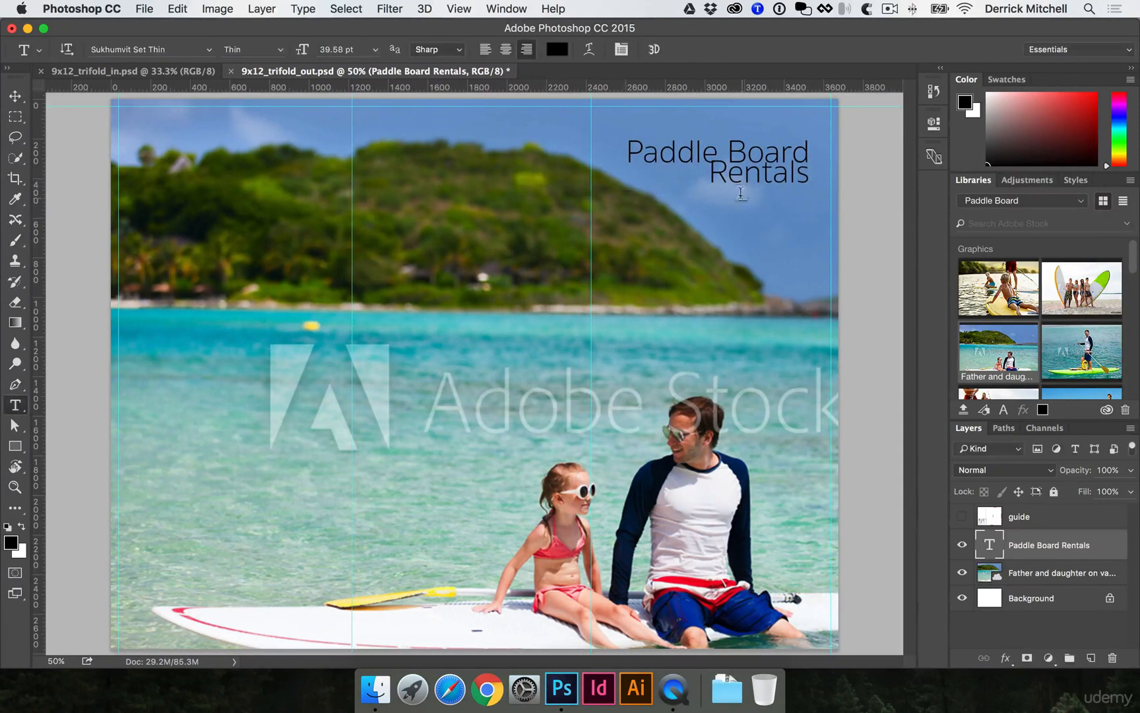
Color the Paddle Board Rentals text white (ffffff) and slightly widen the spacing between its two lines
{"action": "left_click", "coordinate": [738, 181]}
{"action": "key", "text": "super+a"}
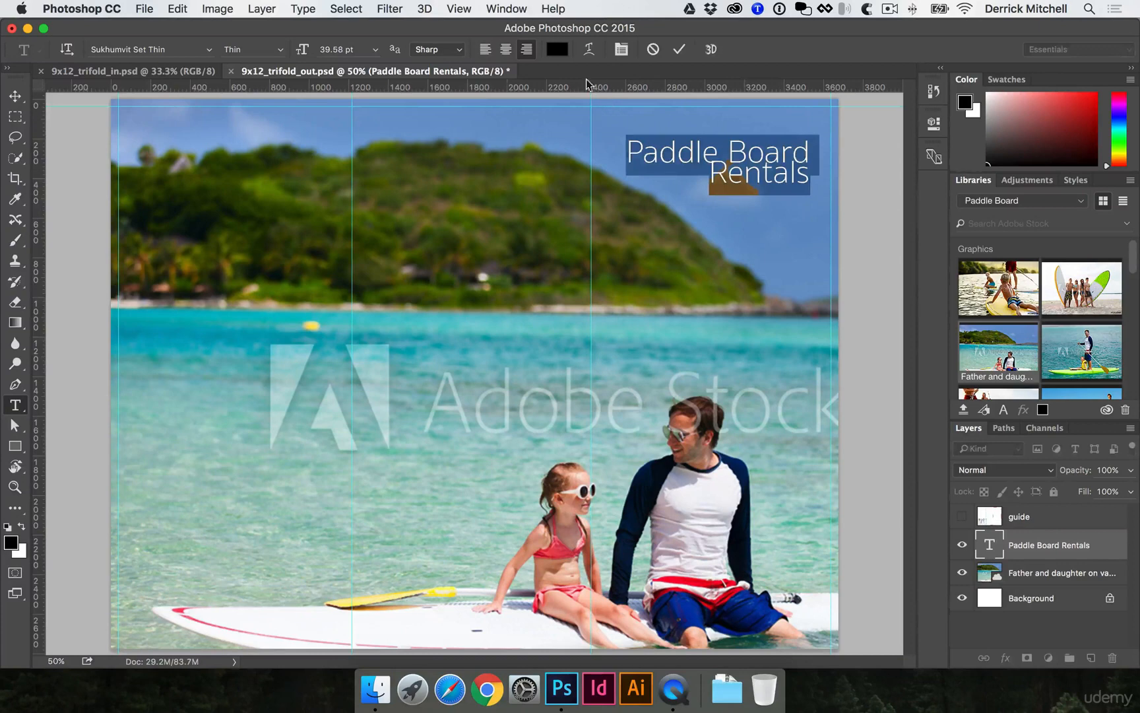
{"action": "left_click", "coordinate": [557, 50]}
{"action": "left_click", "coordinate": [695, 315]}
{"action": "left_click_drag", "start_coordinate": [694, 315], "coordinate": [458, 160]}
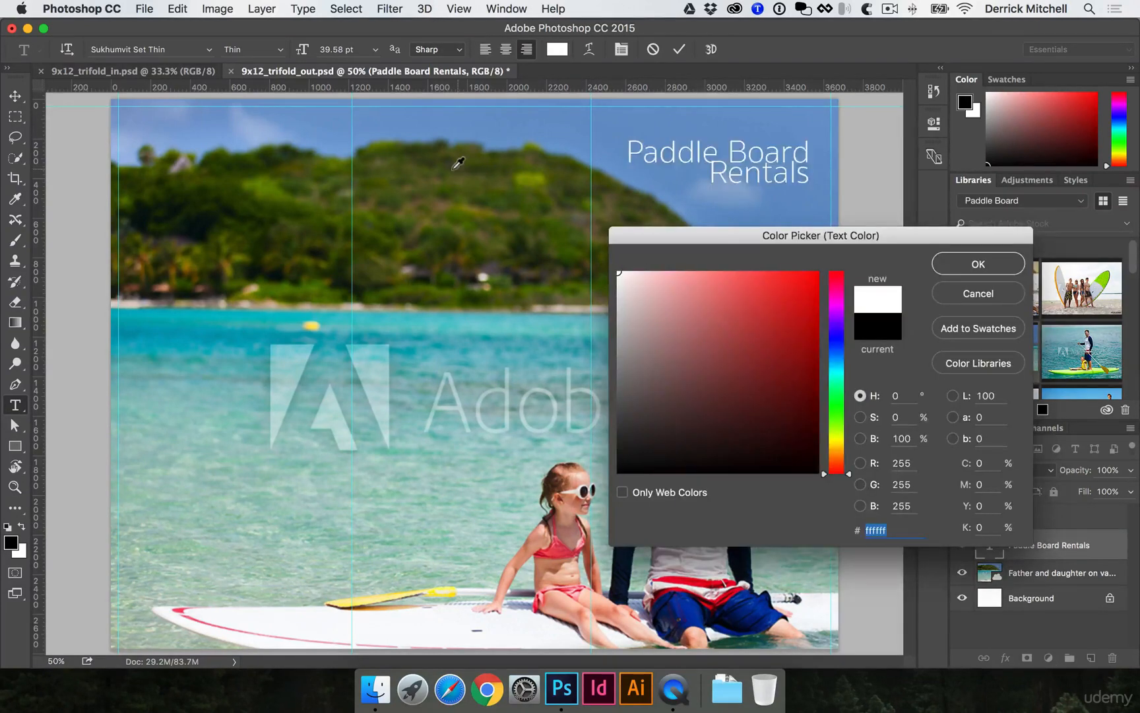
{"action": "key", "text": "Return"}
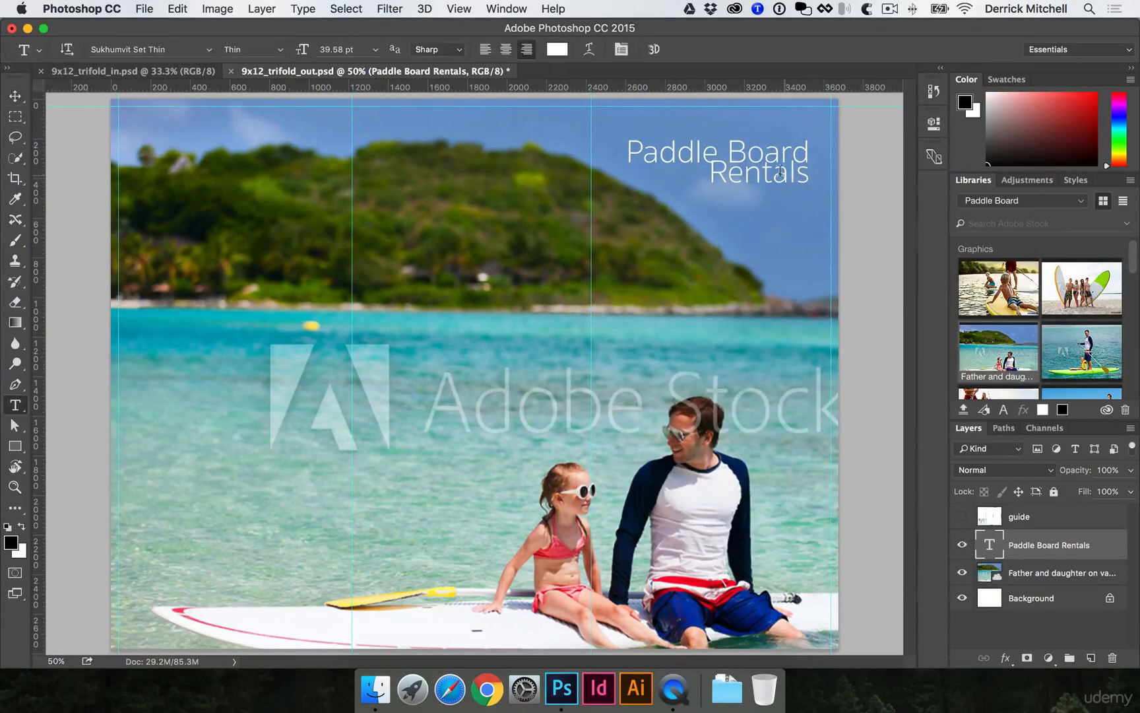
{"action": "key", "text": "super+Return"}
{"action": "key", "text": "v"}
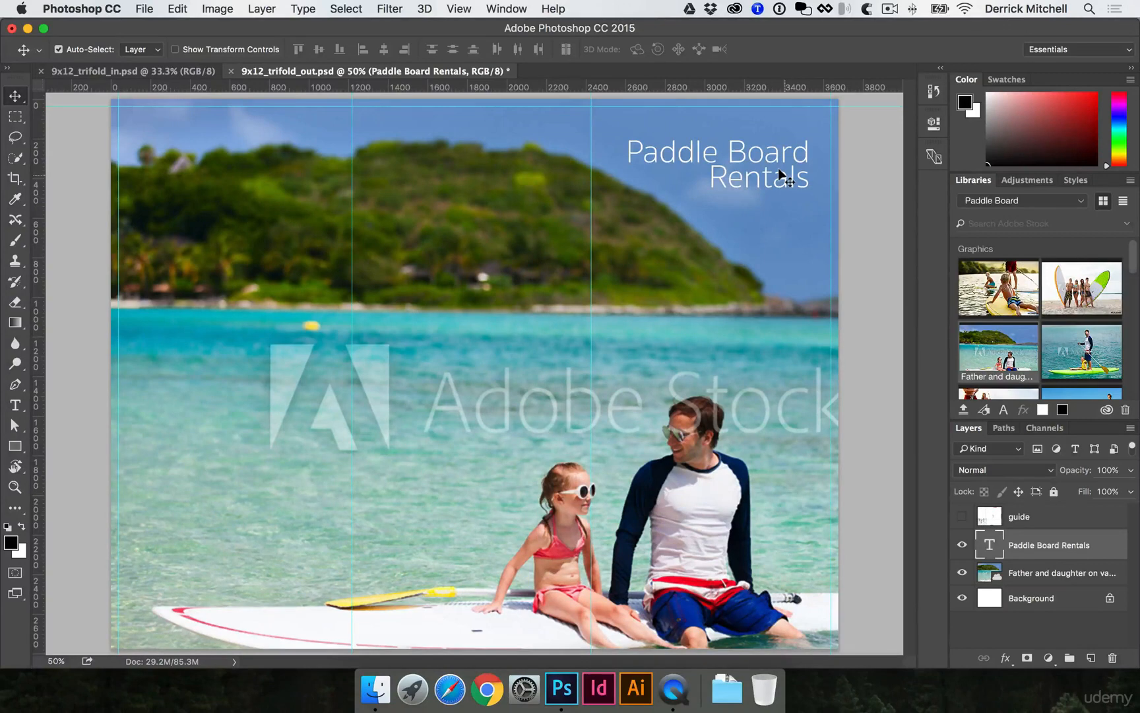
Create a new CMYK document 12 inches wide and 9 inches high at 300 pixels/inch with a white background
{"action": "key", "text": "super"}
{"action": "key", "text": "super+n"}
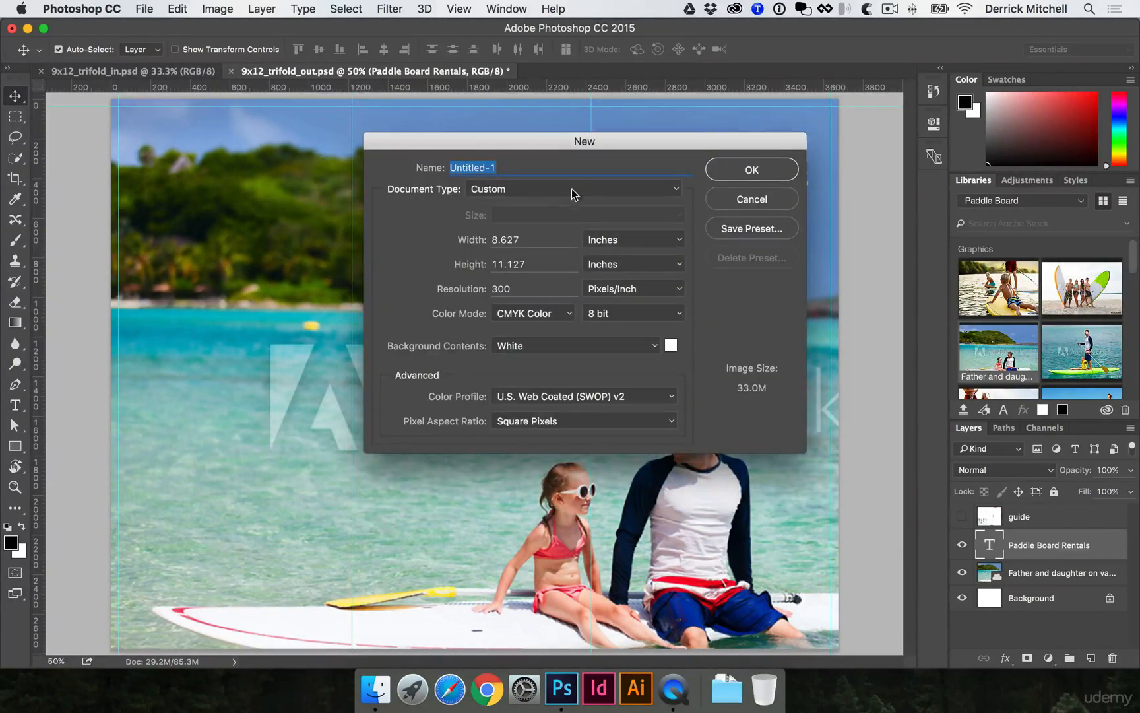
{"action": "left_click_drag", "start_coordinate": [568, 149], "coordinate": [527, 136]}
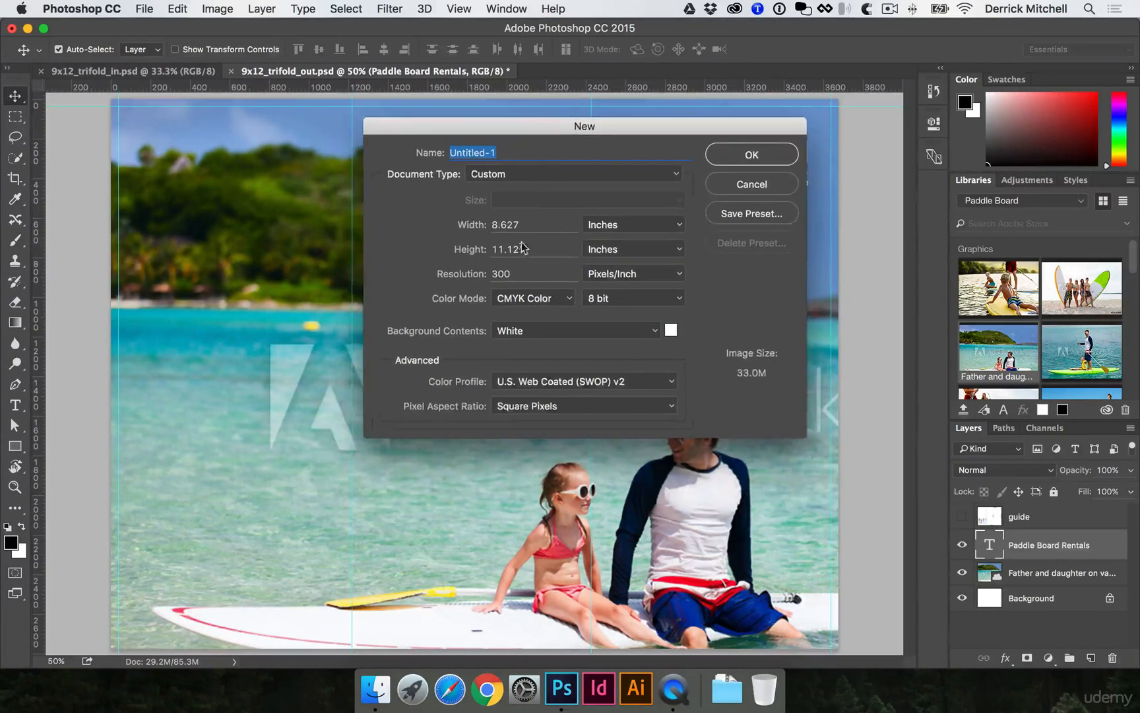
{"action": "double_click", "coordinate": [535, 225]}
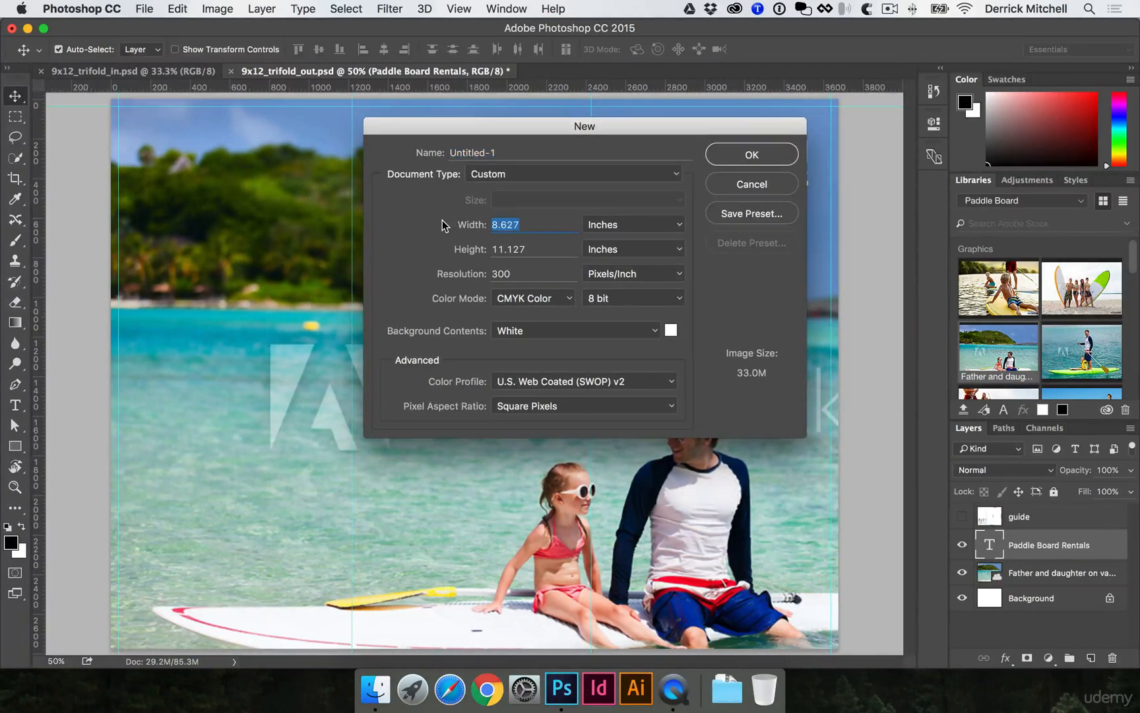
{"action": "type", "text": "12"}
{"action": "key", "text": "Tab"}
{"action": "type", "text": "9"}
{"action": "key", "text": "Tab"}
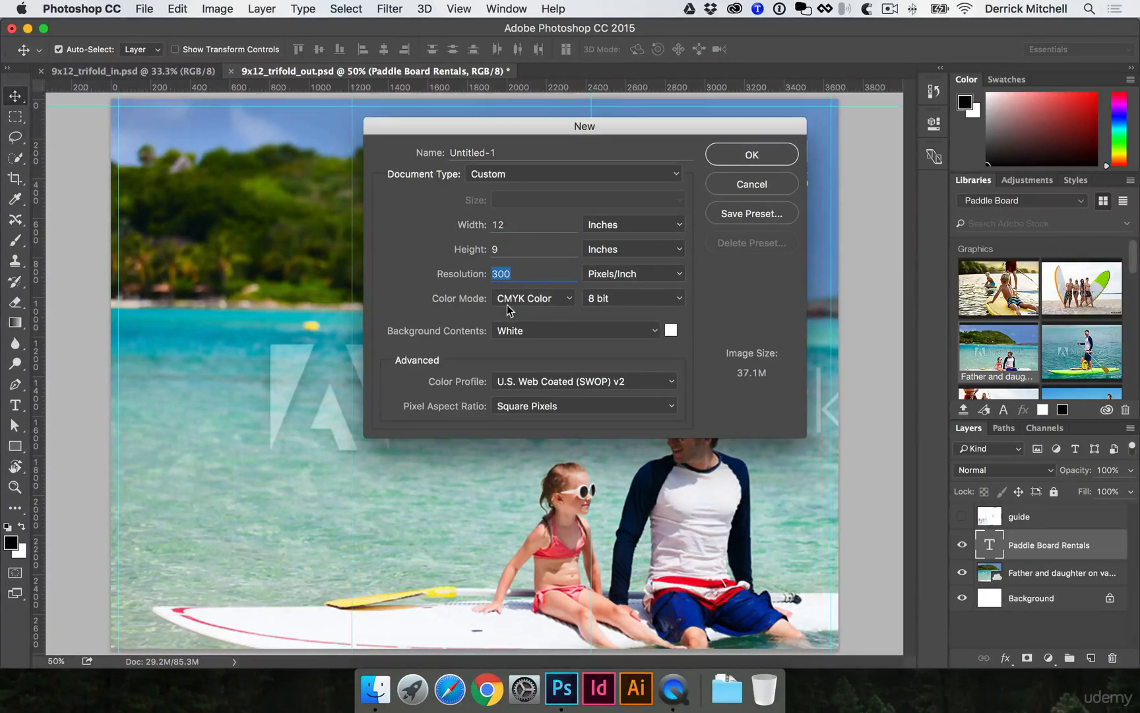
{"action": "left_click_drag", "start_coordinate": [578, 131], "coordinate": [658, 179]}
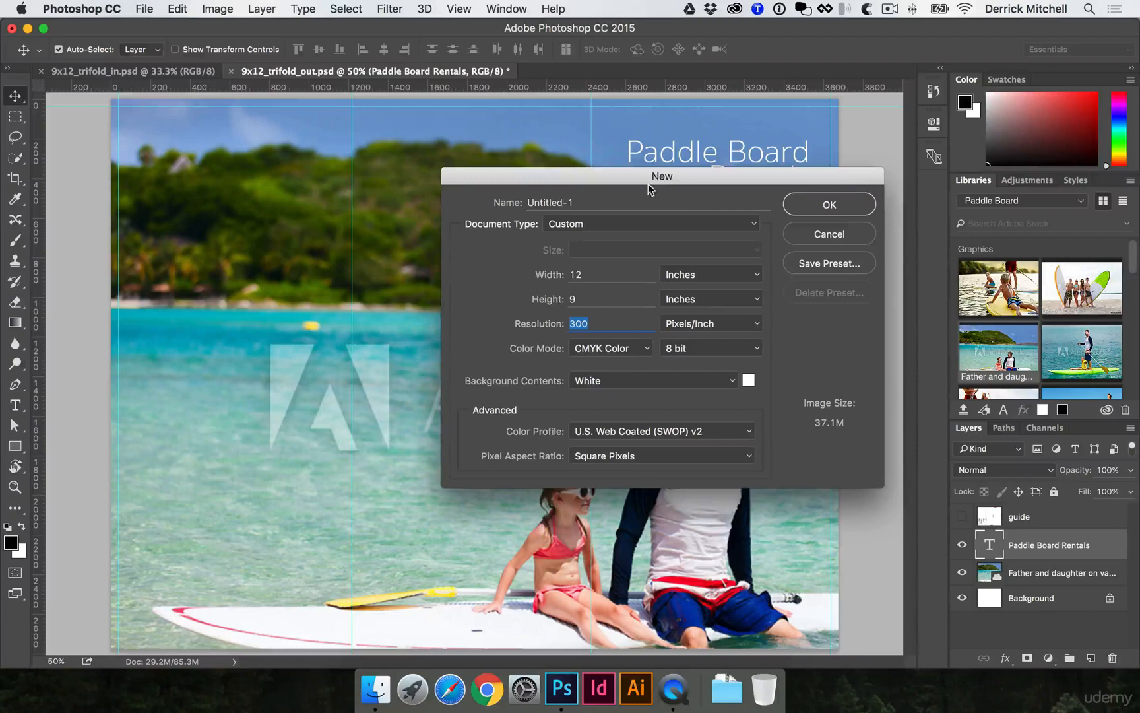
{"action": "left_click", "coordinate": [805, 205]}
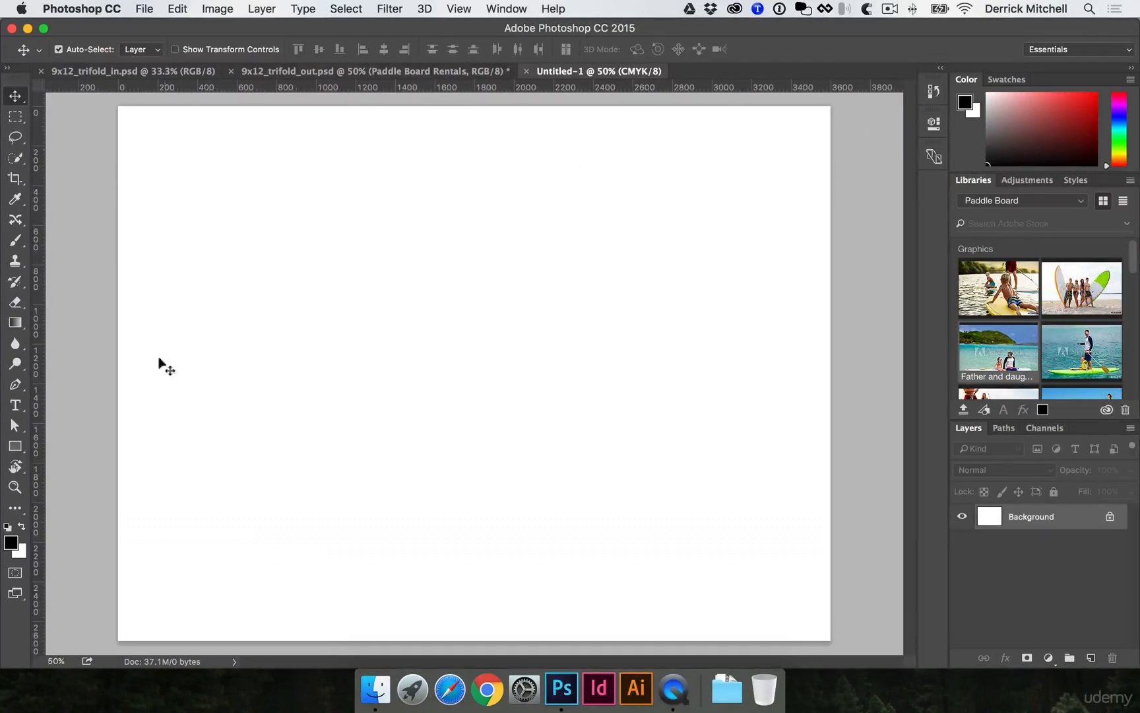
Show the guide layer in 9x12_trifold_out.psd and examine the bleed, trim line and safe zone at the front cover's outer corner
{"action": "left_click", "coordinate": [302, 70]}
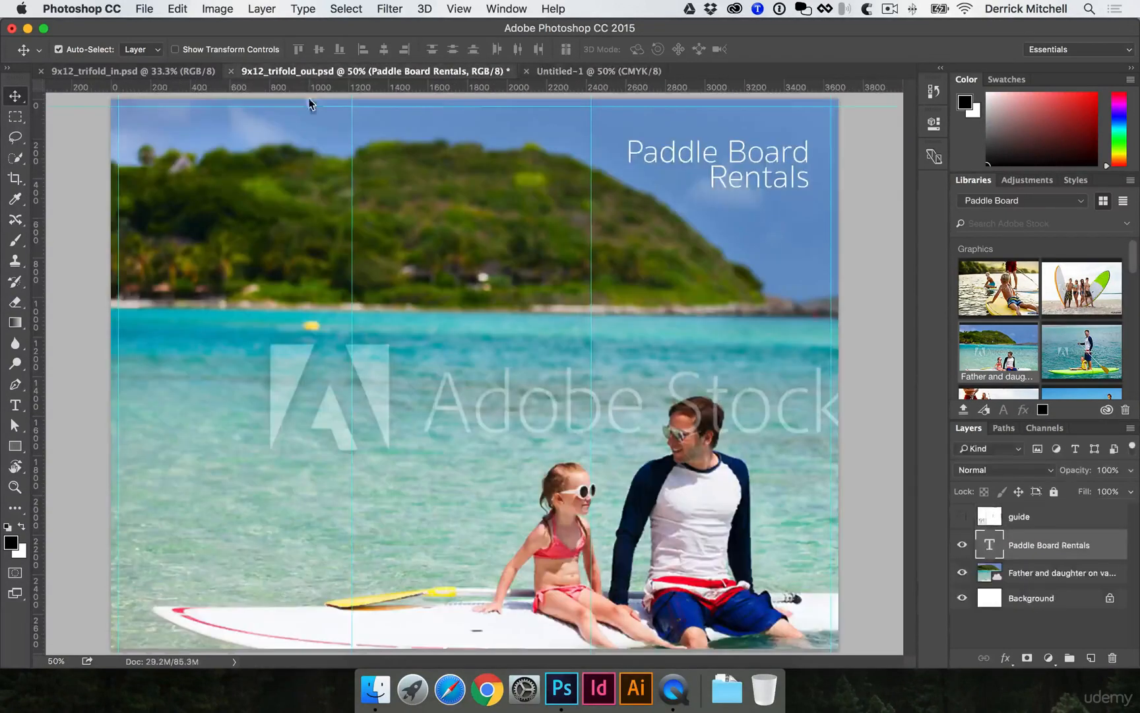
{"action": "left_click", "coordinate": [961, 516]}
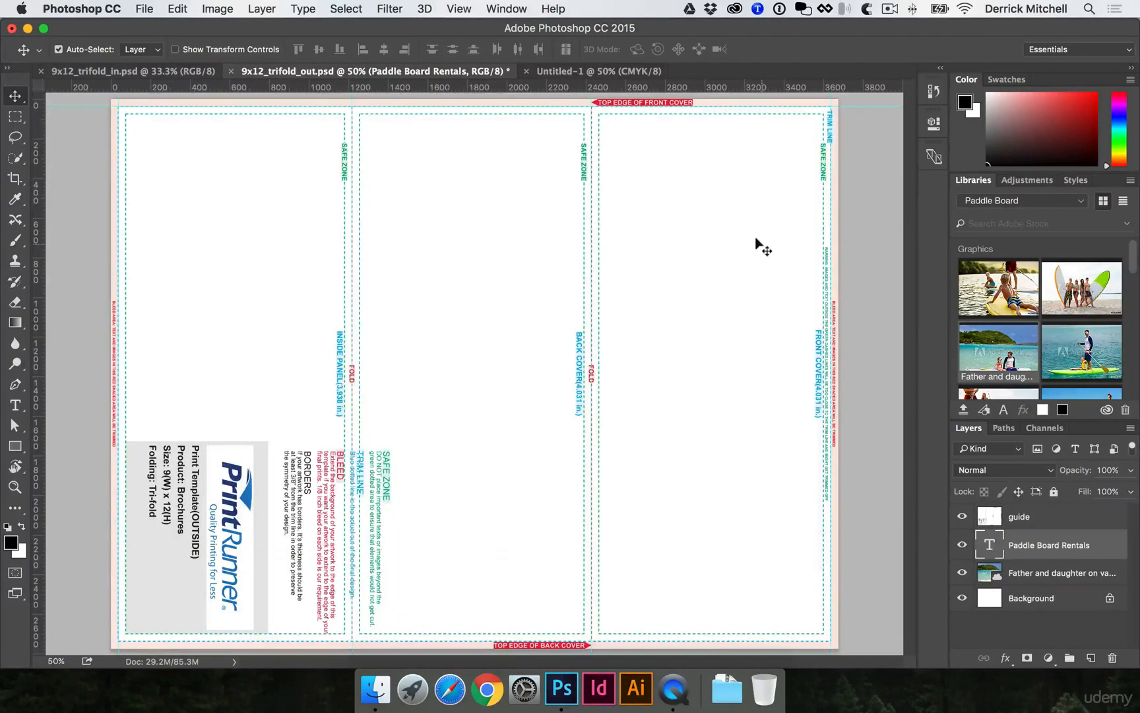
{"action": "left_click", "coordinate": [616, 165], "text": "super"}
{"action": "left_click", "coordinate": [766, 186], "text": "super"}
{"action": "left_click_drag", "start_coordinate": [432, 505], "coordinate": [529, 427]}
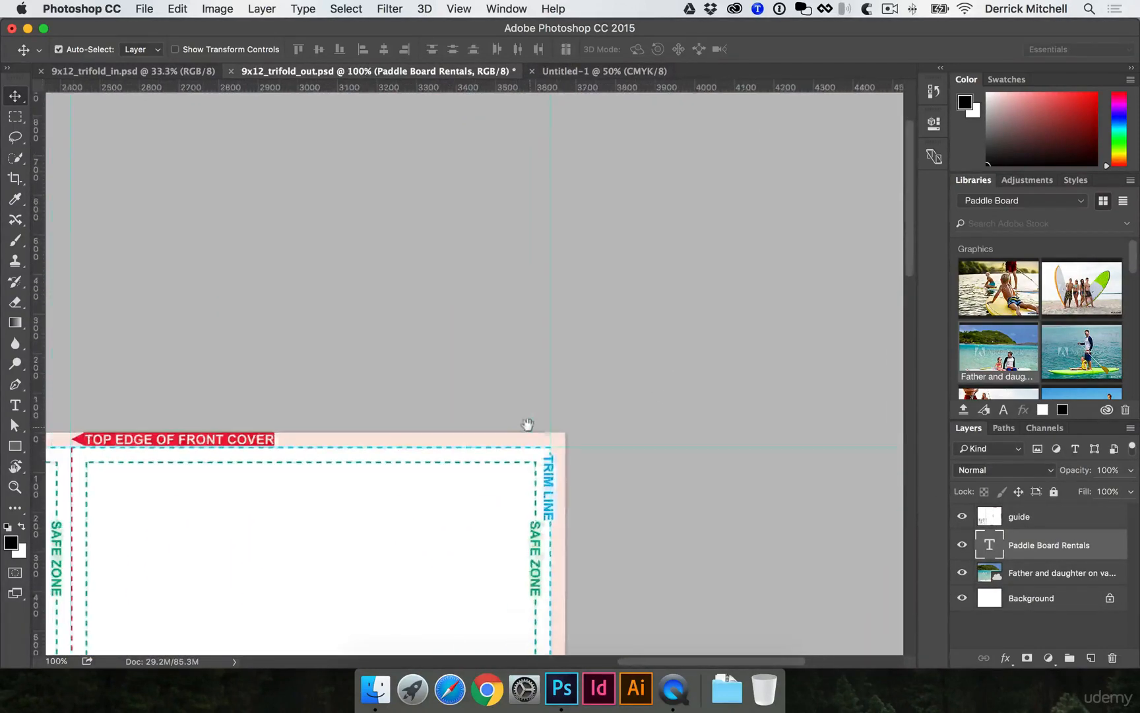
{"action": "left_click", "coordinate": [542, 464], "text": "super"}
{"action": "left_click", "coordinate": [522, 457], "text": "super"}
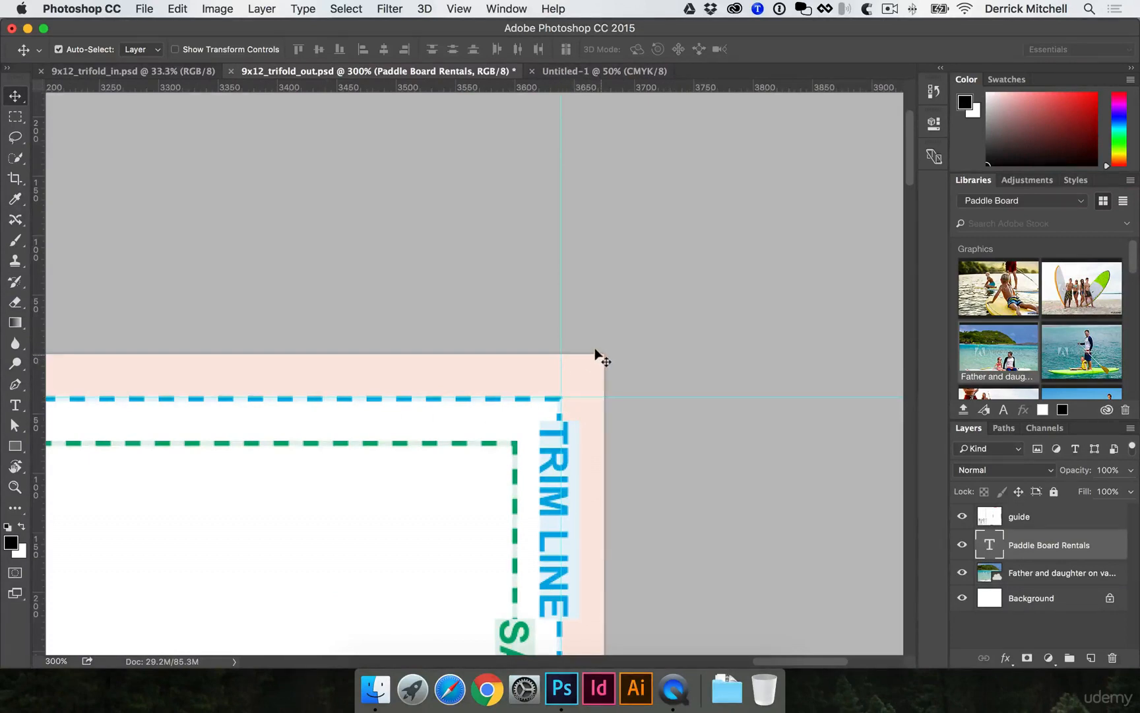
{"action": "left_click", "coordinate": [521, 400], "text": "alt+super"}
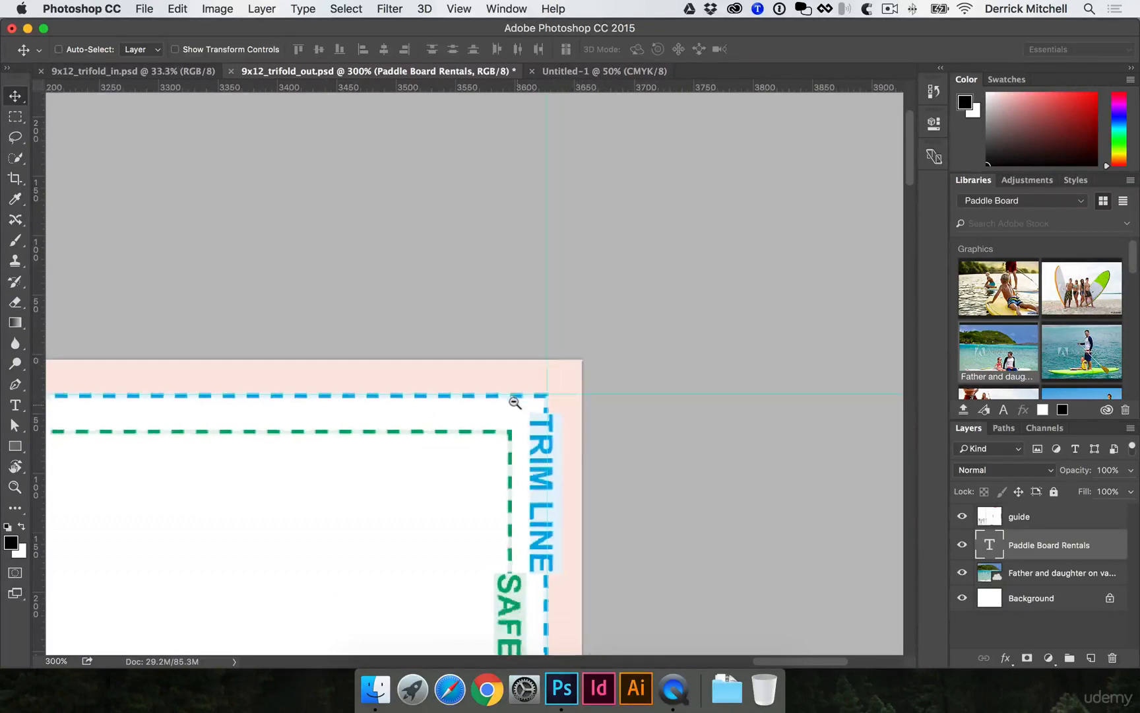
{"action": "left_click", "coordinate": [515, 401], "text": "alt+super"}
{"action": "left_click", "coordinate": [422, 410], "text": "alt+super"}
{"action": "left_click", "coordinate": [411, 420], "text": "alt+super"}
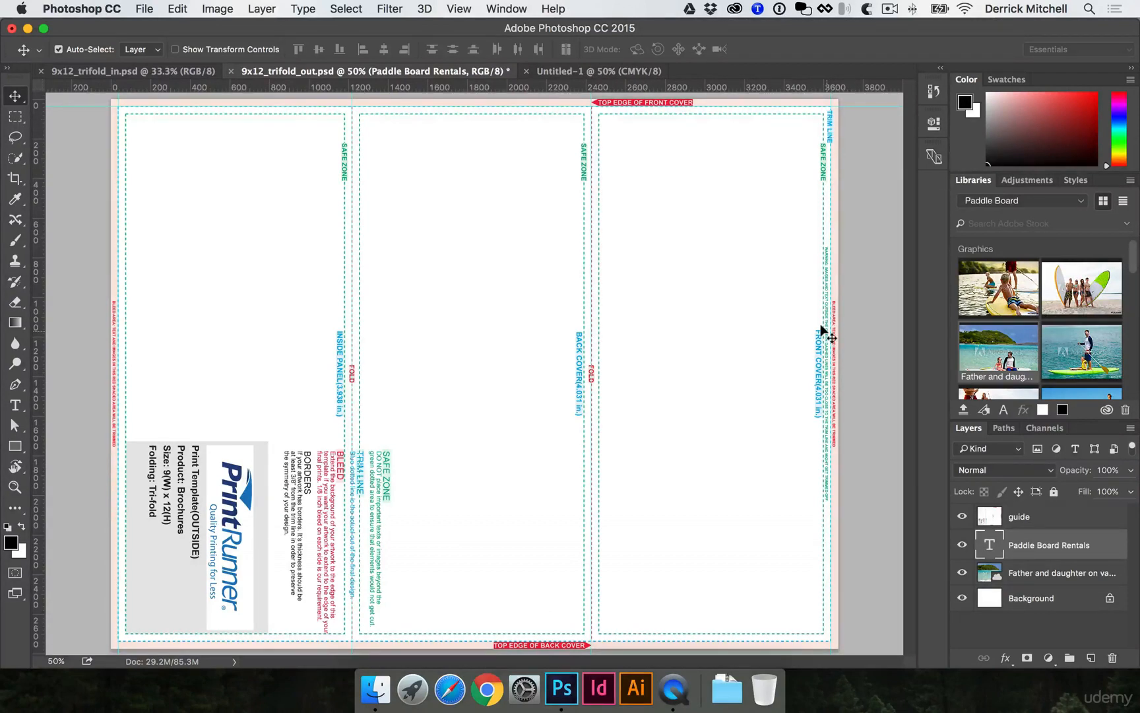
Place guides along all four edges of the canvas in the new Untitled-1 document
{"action": "left_click", "coordinate": [629, 74]}
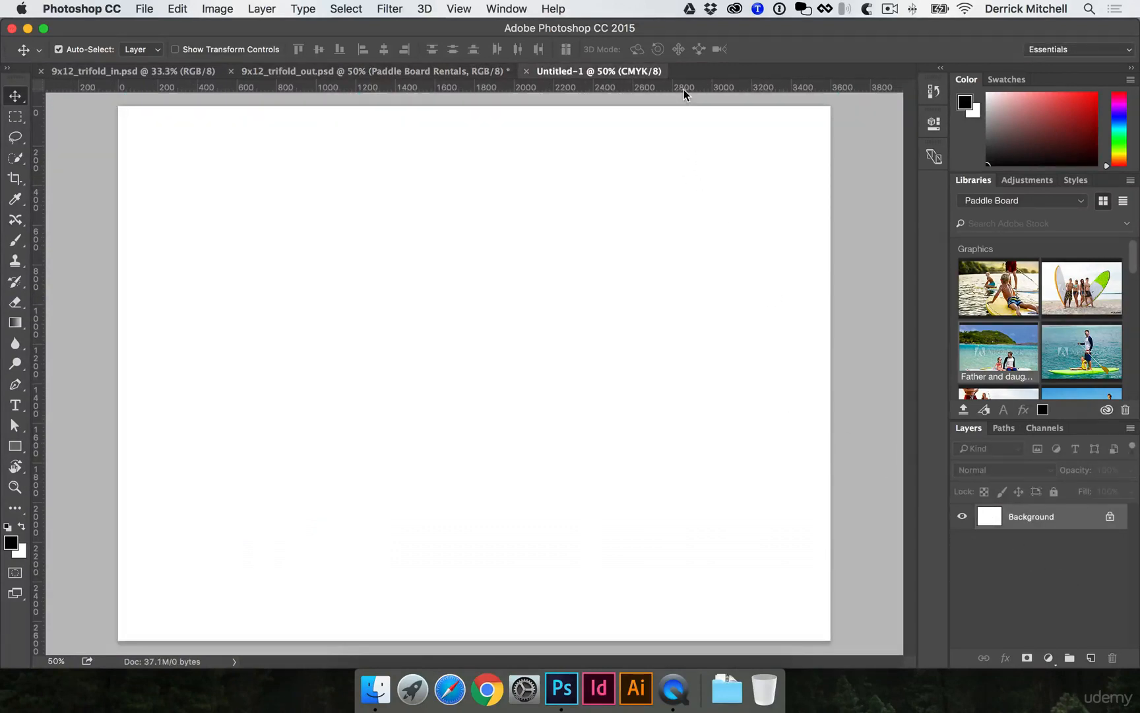
{"action": "left_click_drag", "start_coordinate": [683, 89], "coordinate": [681, 107]}
{"action": "left_click_drag", "start_coordinate": [785, 85], "coordinate": [818, 140]}
{"action": "left_click_drag", "start_coordinate": [810, 90], "coordinate": [115, 197]}
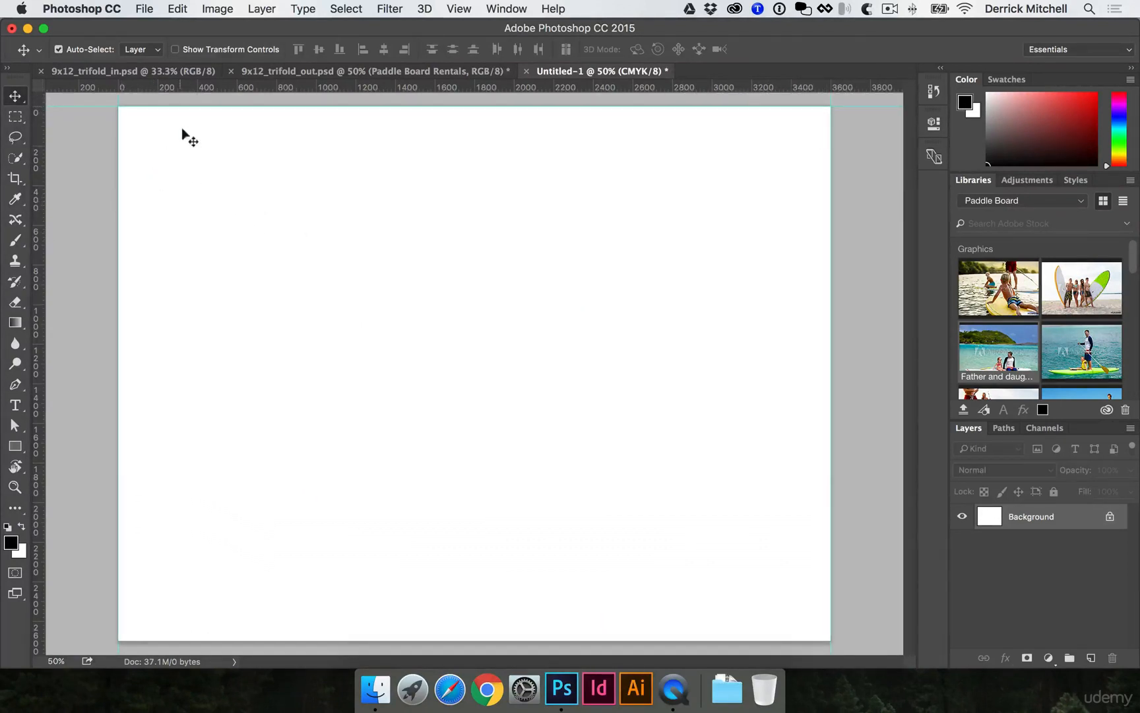
{"action": "left_click_drag", "start_coordinate": [229, 89], "coordinate": [219, 637]}
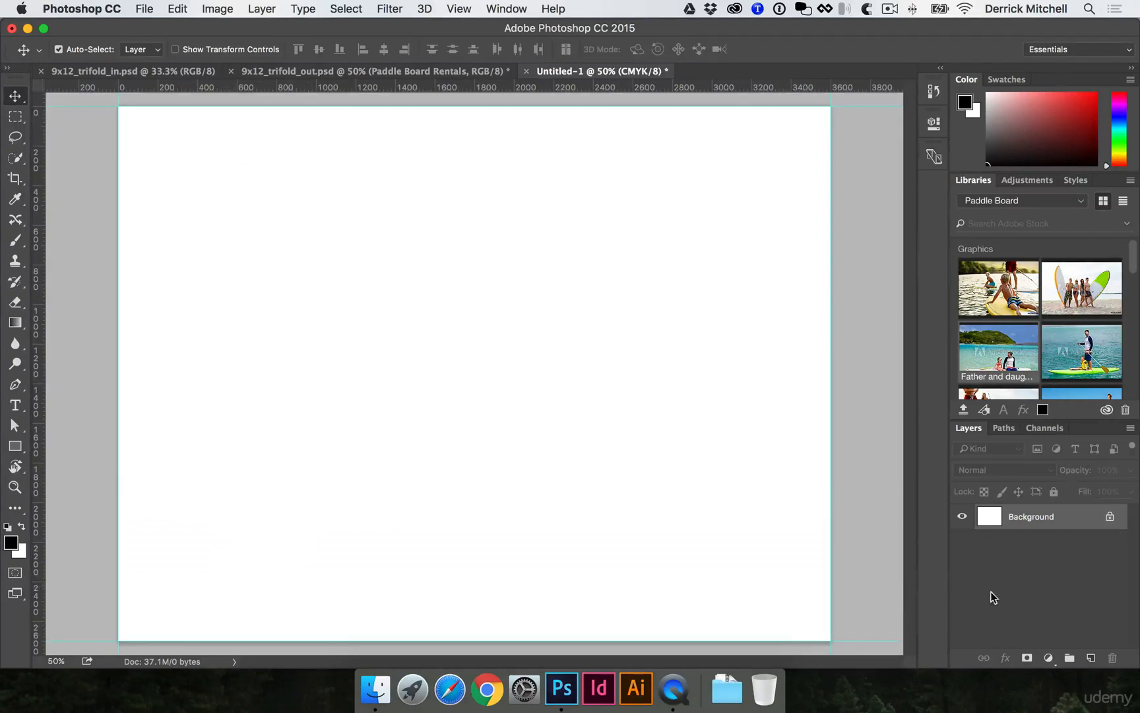
Duplicate the Background layer and rename the copy Trim
{"action": "key", "text": "super+j"}
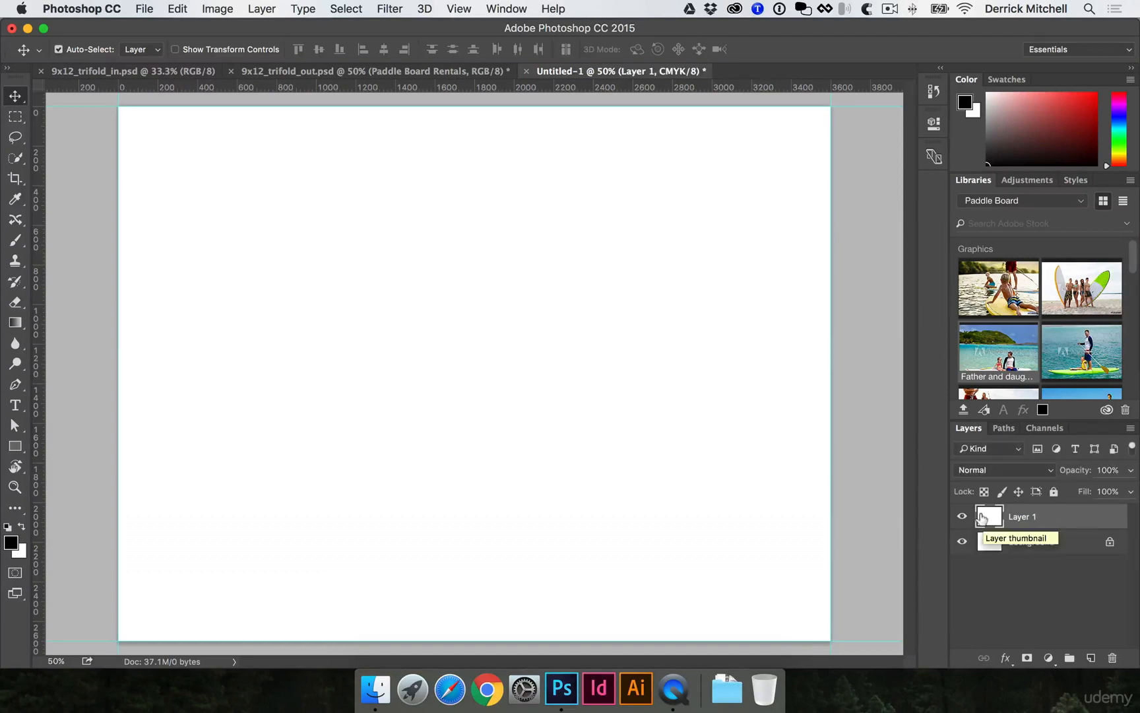
{"action": "double_click", "coordinate": [1022, 515]}
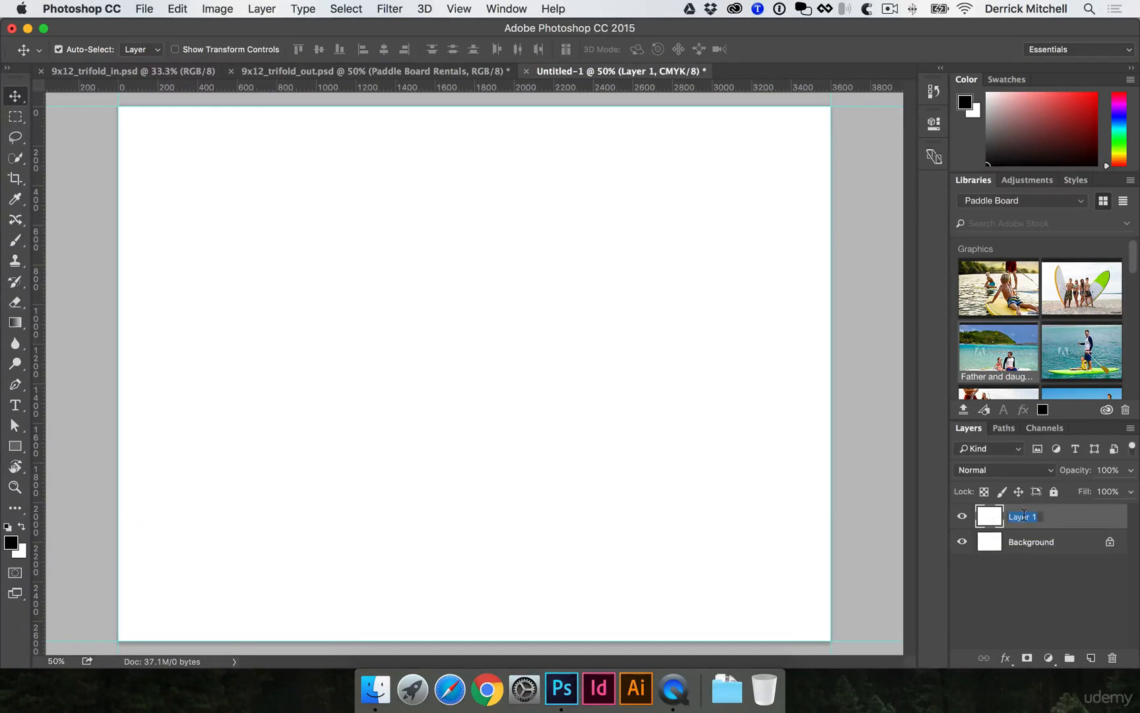
{"action": "type", "text": "Trim"}
{"action": "key", "text": "Return"}
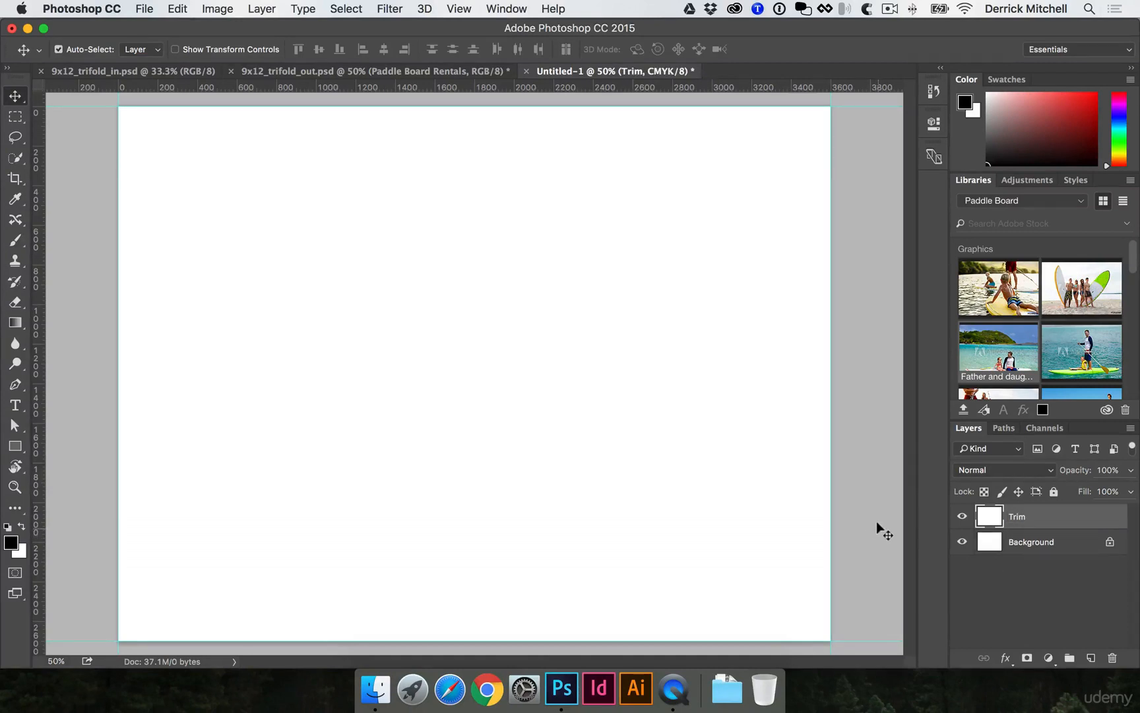
{"action": "key", "text": "super+alt+c"}
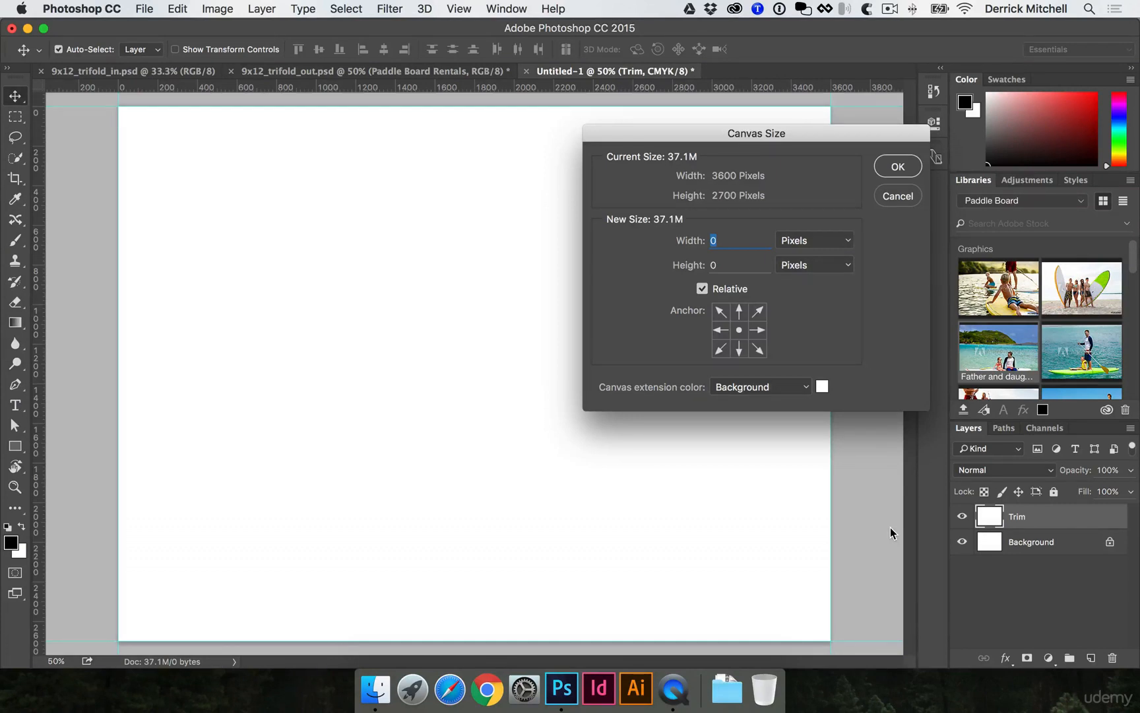
{"action": "left_click", "coordinate": [890, 198]}
{"action": "key", "text": "super+alt+c"}
{"action": "left_click", "coordinate": [898, 197]}
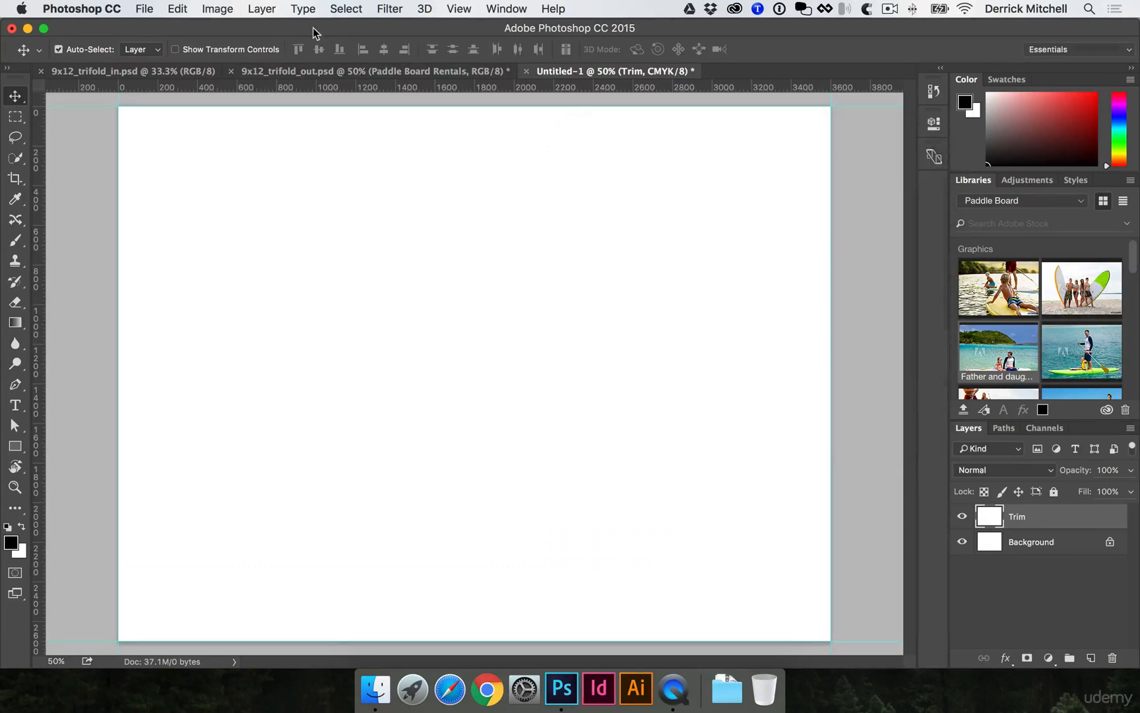
Extend the canvas by a relative .25 inches in both width and height, anchored at the center
{"action": "left_click", "coordinate": [204, 8]}
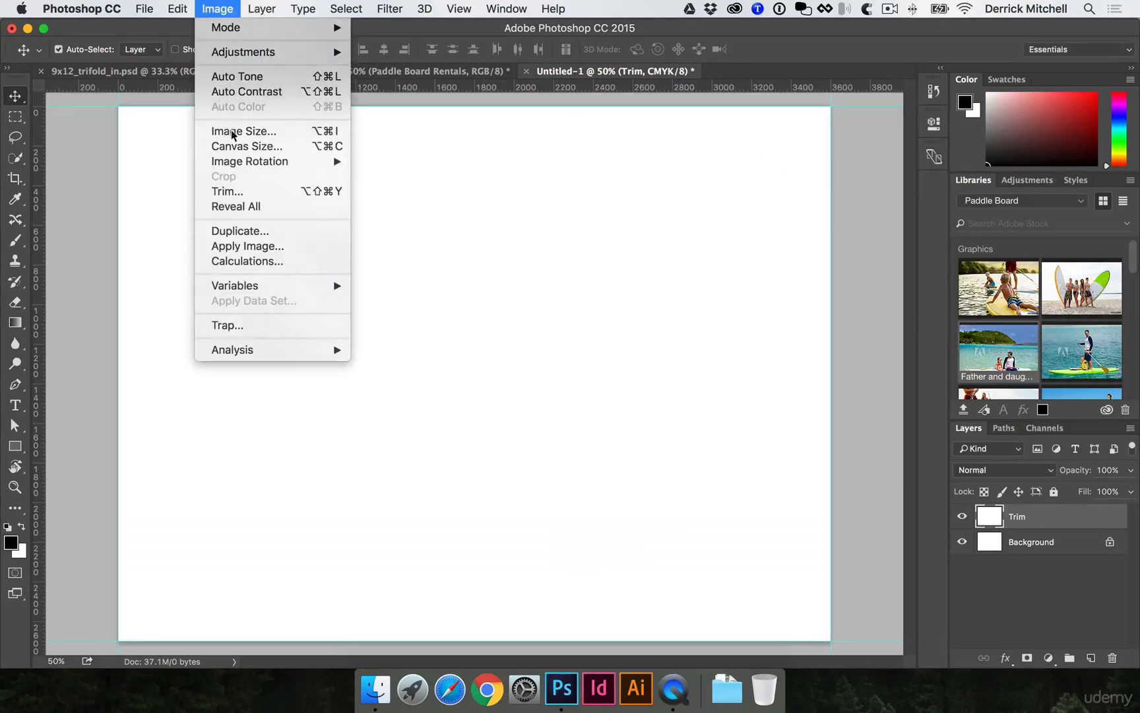
{"action": "left_click", "coordinate": [313, 146]}
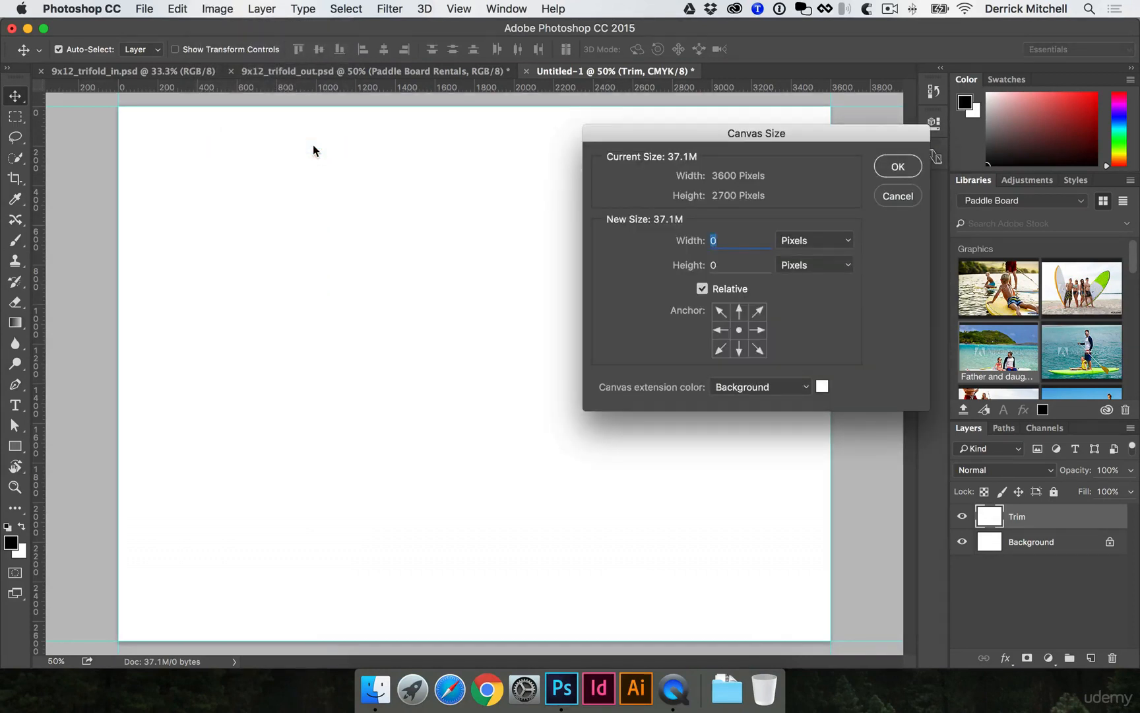
{"action": "left_click", "coordinate": [703, 288]}
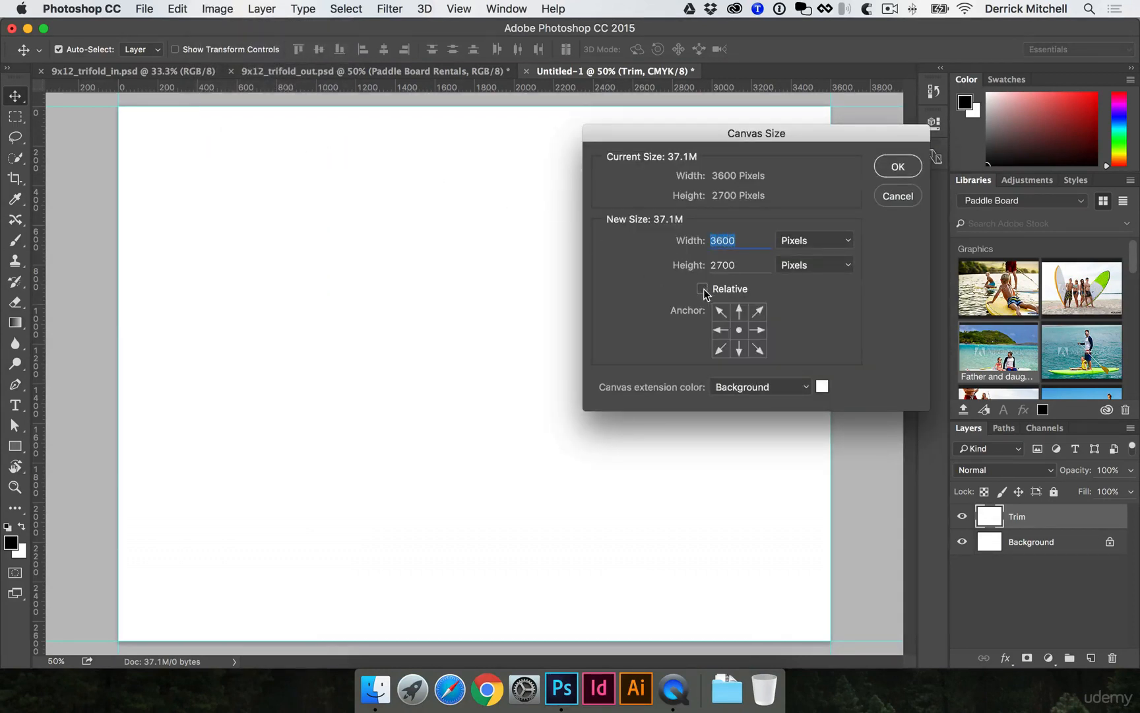
{"action": "left_click", "coordinate": [815, 240]}
{"action": "left_click", "coordinate": [817, 254]}
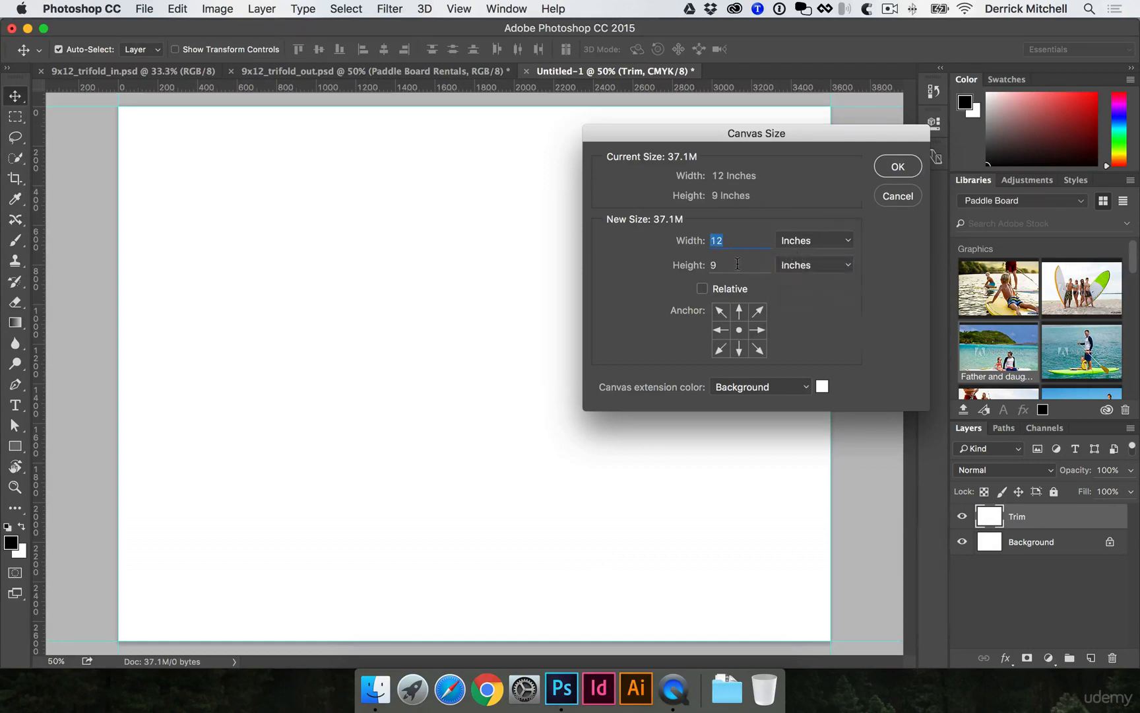
{"action": "left_click", "coordinate": [702, 289]}
{"action": "type", "text": ".25"}
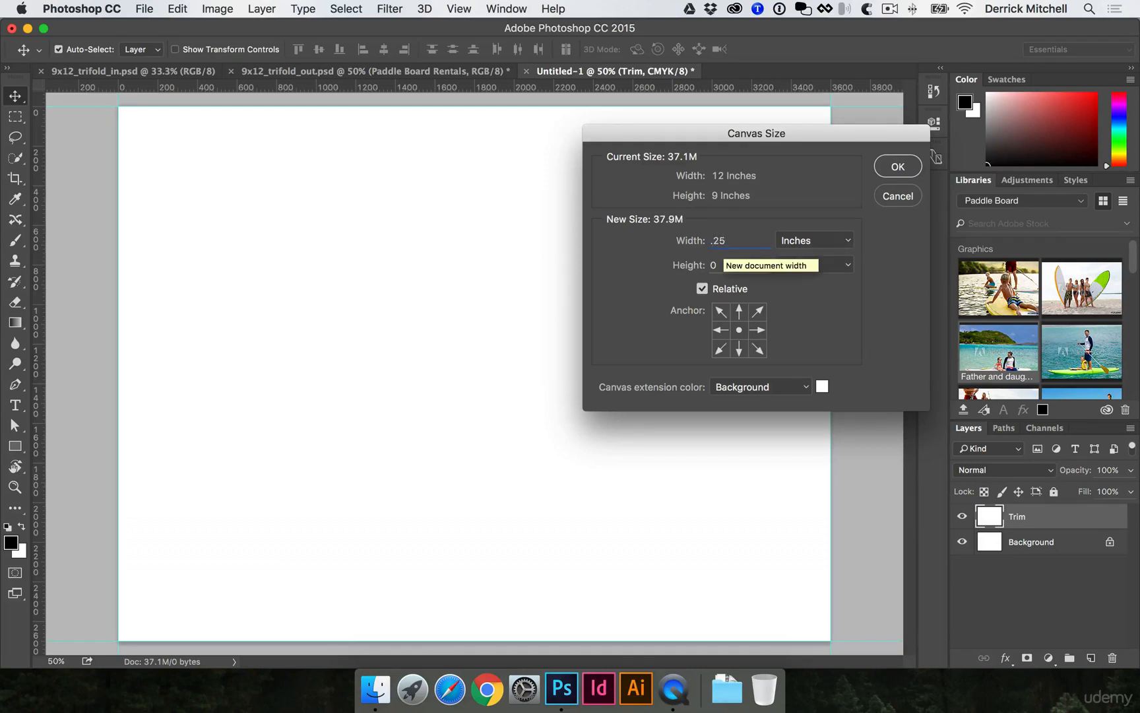
{"action": "key", "text": "Tab"}
{"action": "type", "text": ".2"}
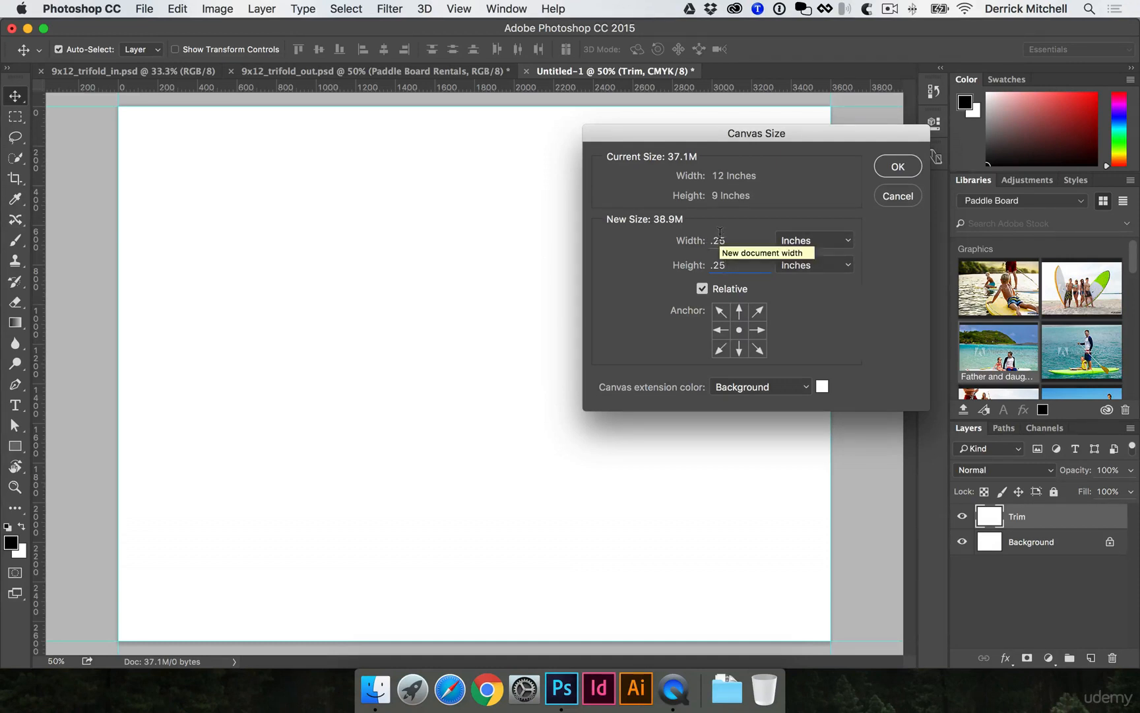
{"action": "left_click", "coordinate": [898, 168]}
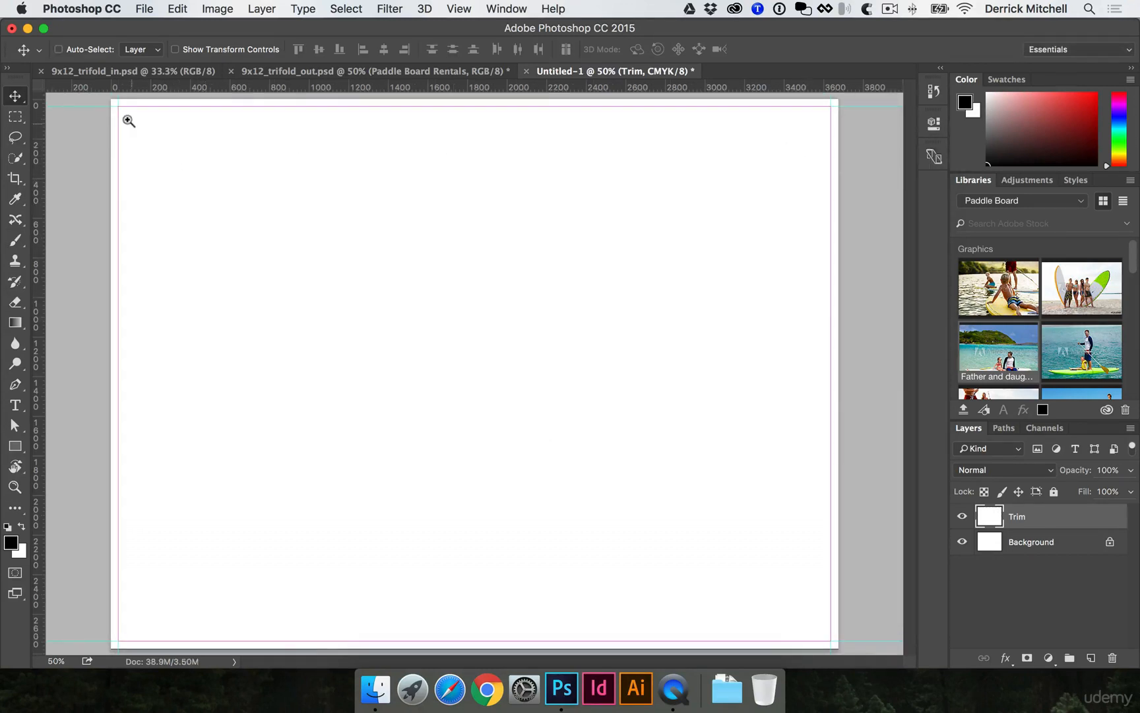
Inspect the bleed margin between the canvas edge and the trim guides at the page's upper-left corner
{"action": "left_click", "coordinate": [129, 122], "text": "super"}
{"action": "left_click", "coordinate": [464, 395], "text": "super"}
{"action": "left_click", "coordinate": [464, 393], "text": "super"}
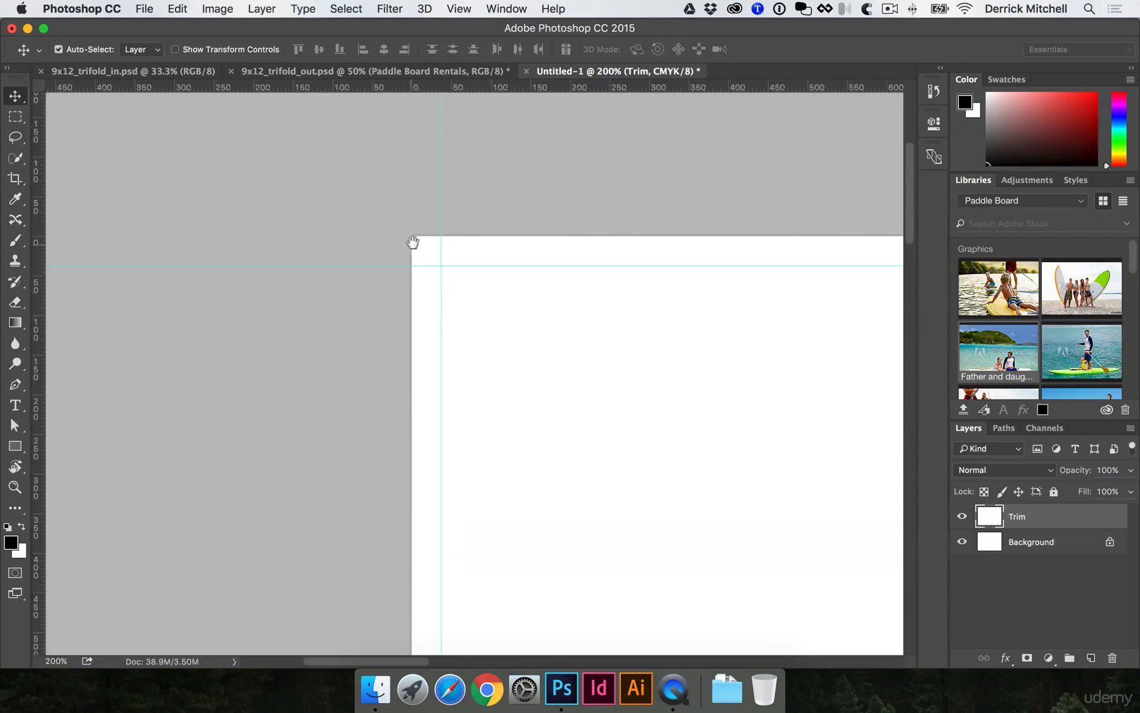
{"action": "left_click", "coordinate": [483, 295], "text": "alt+super"}
{"action": "left_click_drag", "start_coordinate": [684, 453], "coordinate": [508, 386]}
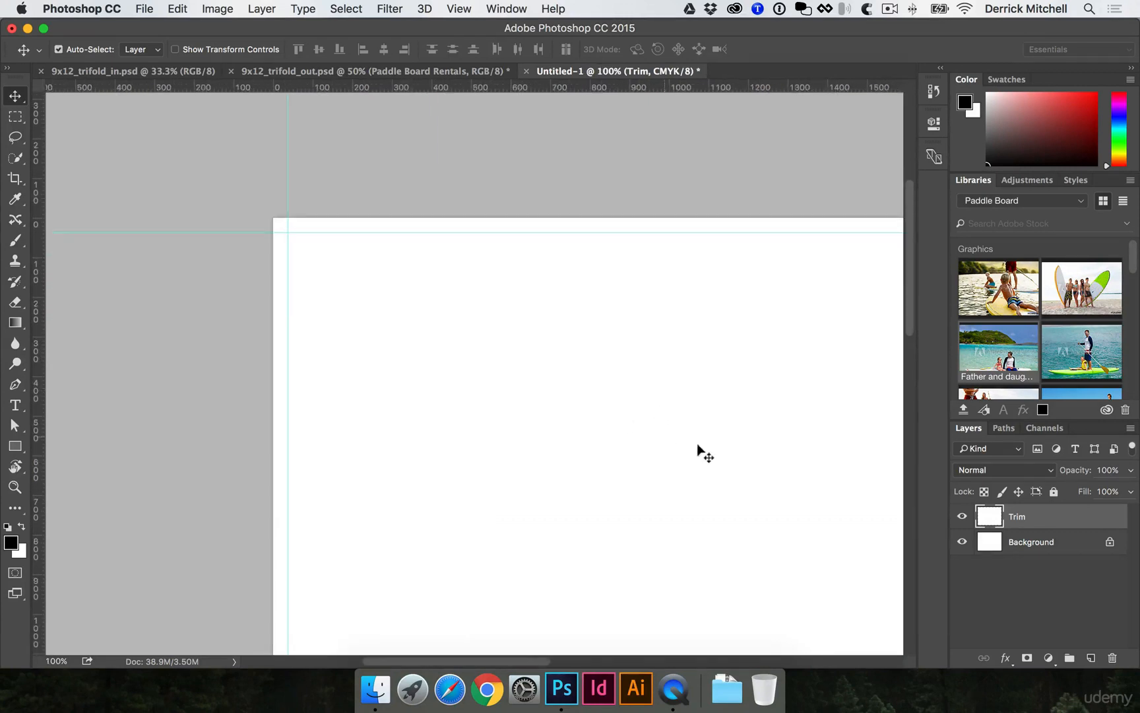
Add a new layer directly above Background and fill it with black
{"action": "left_click", "coordinate": [1035, 541]}
{"action": "left_click", "coordinate": [1091, 658]}
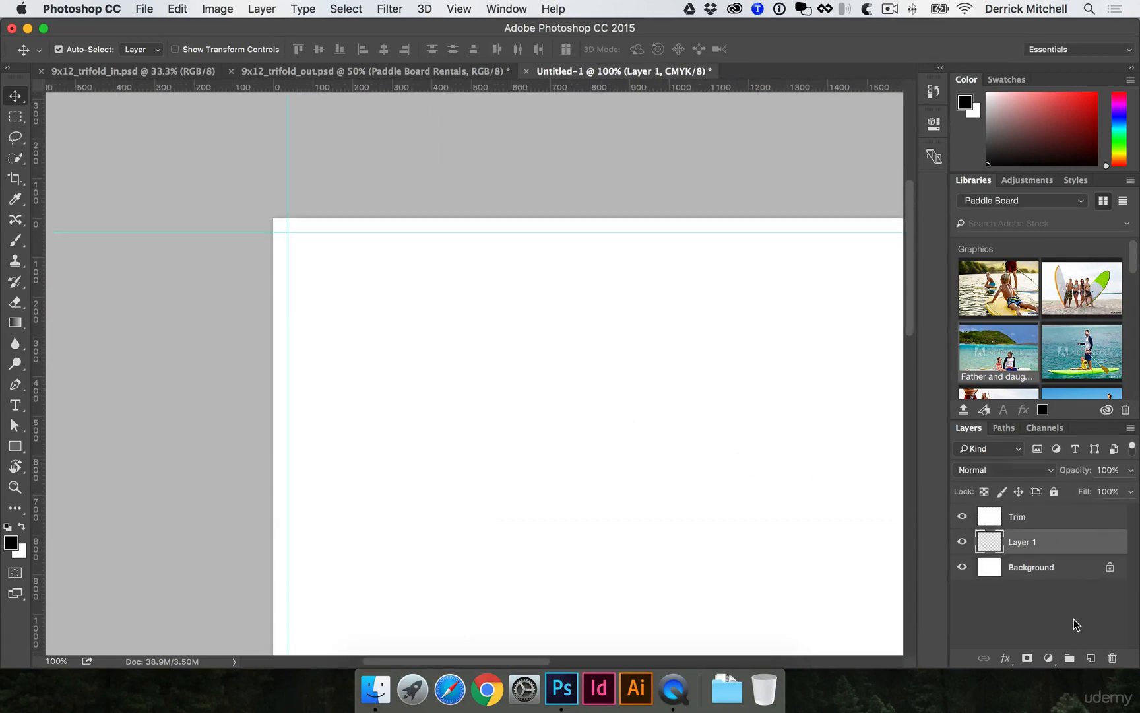
{"action": "key", "text": "alt+BackSpace"}
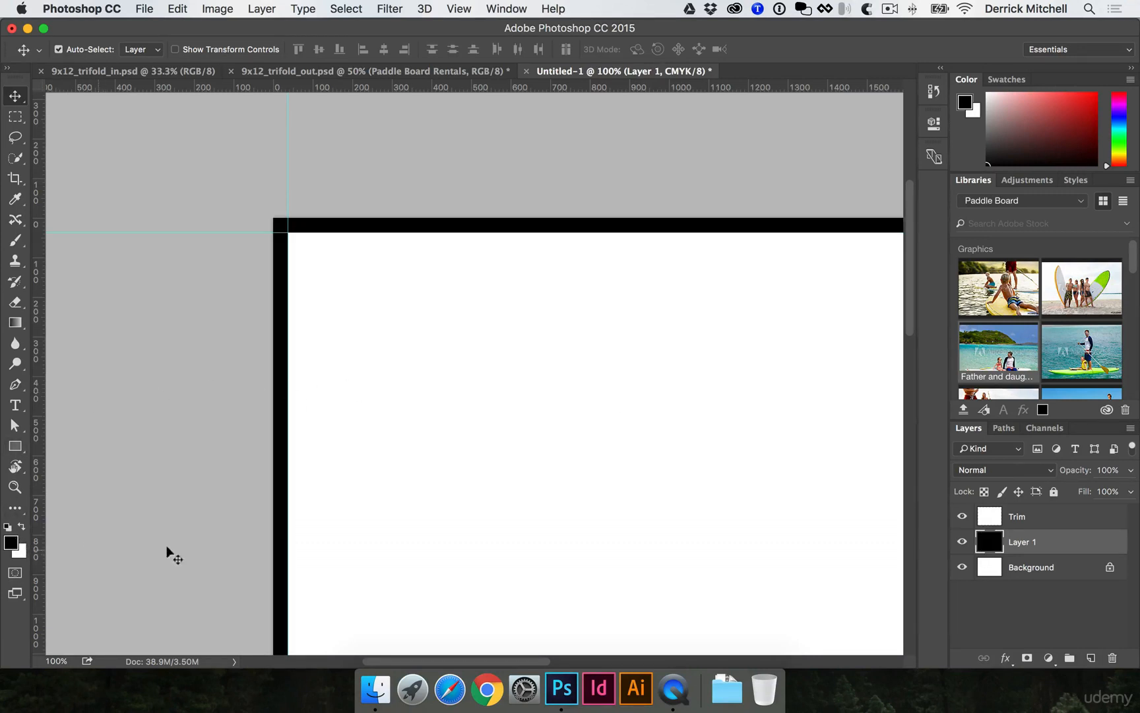
Check the black bleed border around the page by toggling the Trim and Layer 1 visibility
{"action": "left_click_drag", "start_coordinate": [528, 416], "coordinate": [427, 378]}
{"action": "key", "text": "super+minus"}
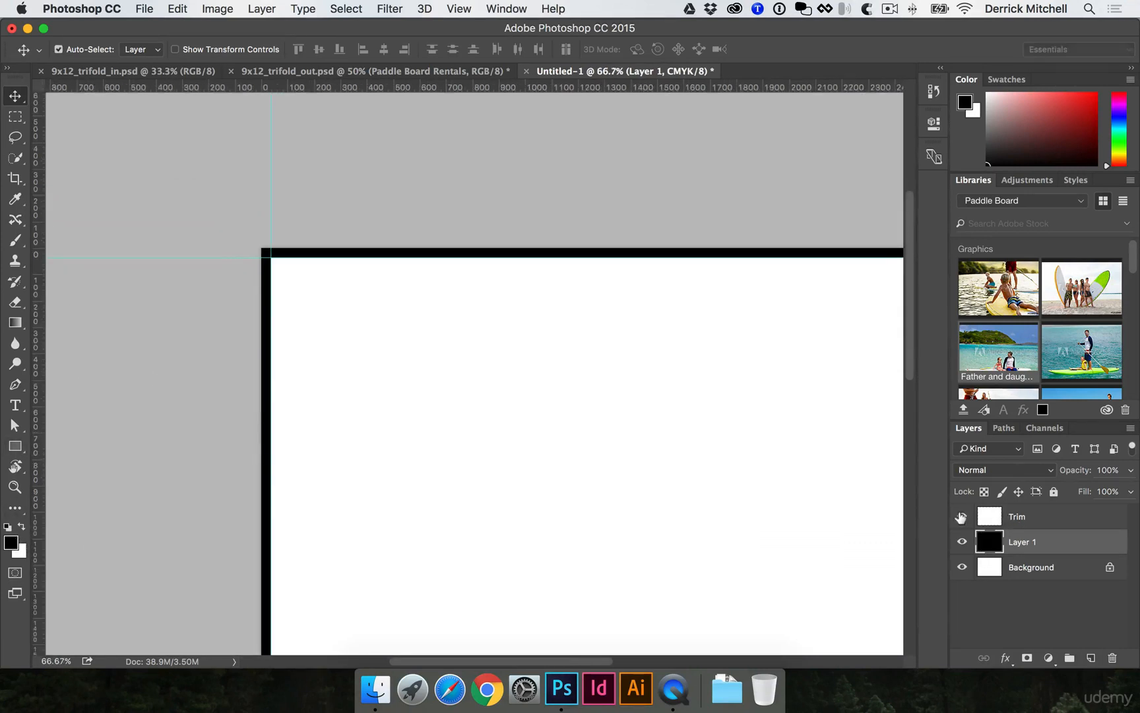
{"action": "left_click", "coordinate": [962, 516]}
{"action": "left_click", "coordinate": [961, 518]}
{"action": "left_click_drag", "start_coordinate": [707, 417], "coordinate": [575, 329]}
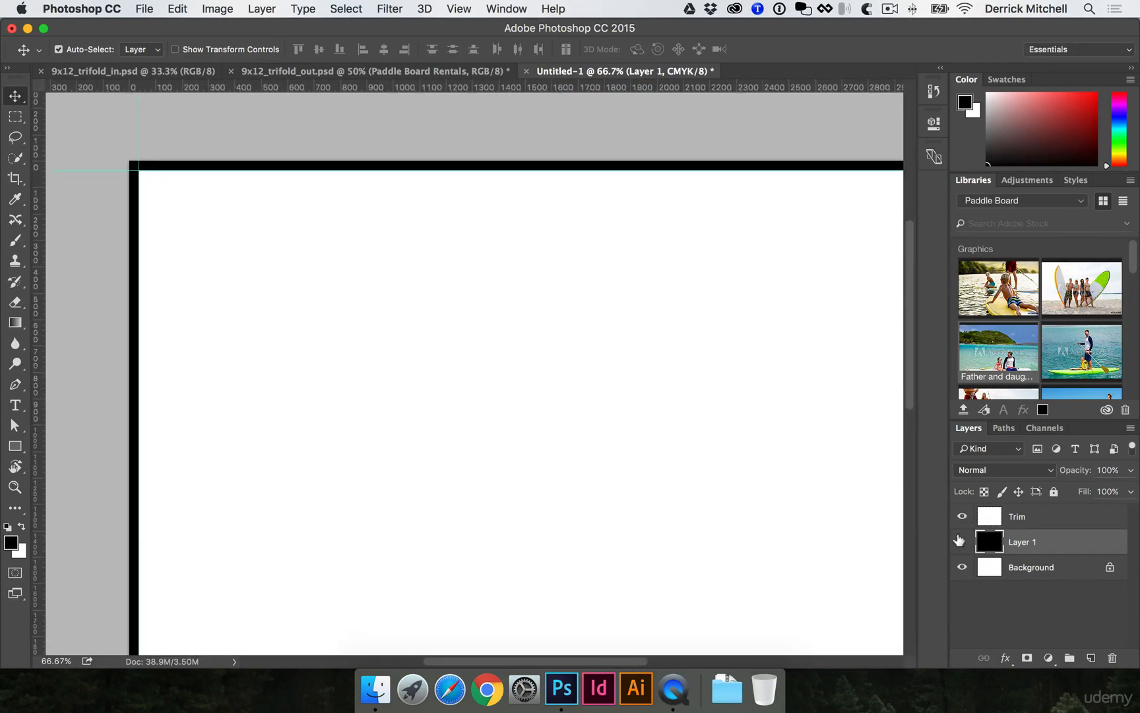
{"action": "left_click", "coordinate": [960, 540]}
{"action": "left_click", "coordinate": [960, 541]}
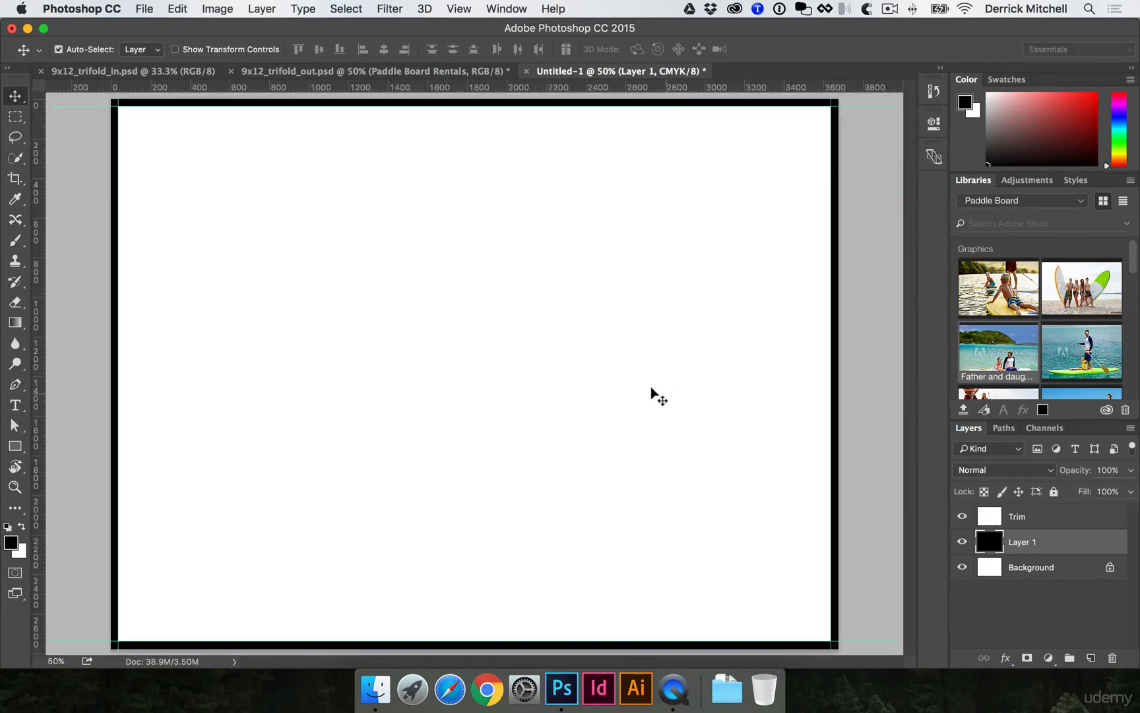
{"action": "key", "text": "super+minus"}
Create a black rectangle shape about 847 by 1265 px on the page and move its layer above Trim
{"action": "key", "text": "u"}
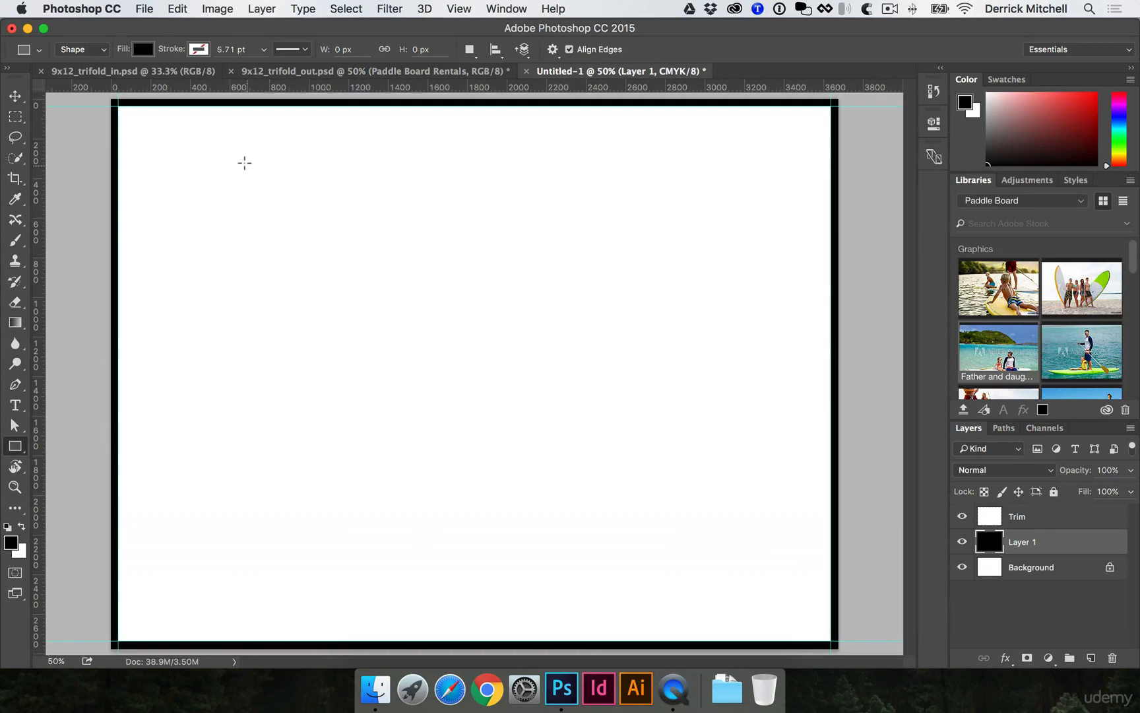
{"action": "left_click_drag", "start_coordinate": [247, 167], "coordinate": [415, 417]}
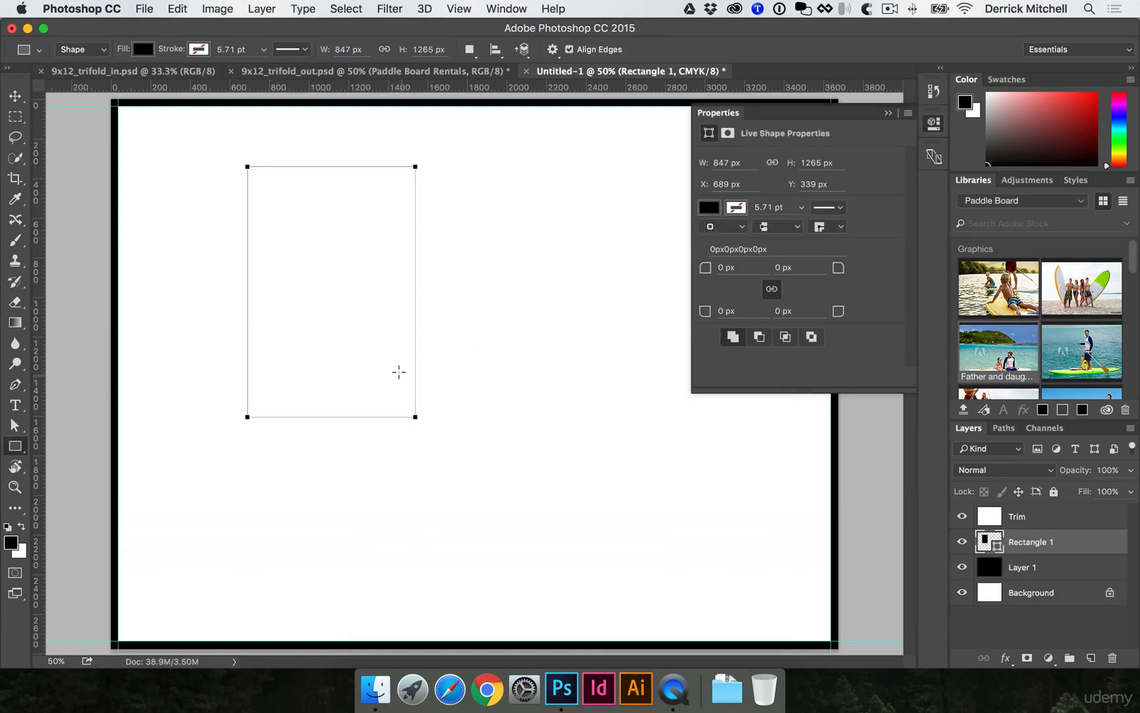
{"action": "left_click", "coordinate": [14, 446]}
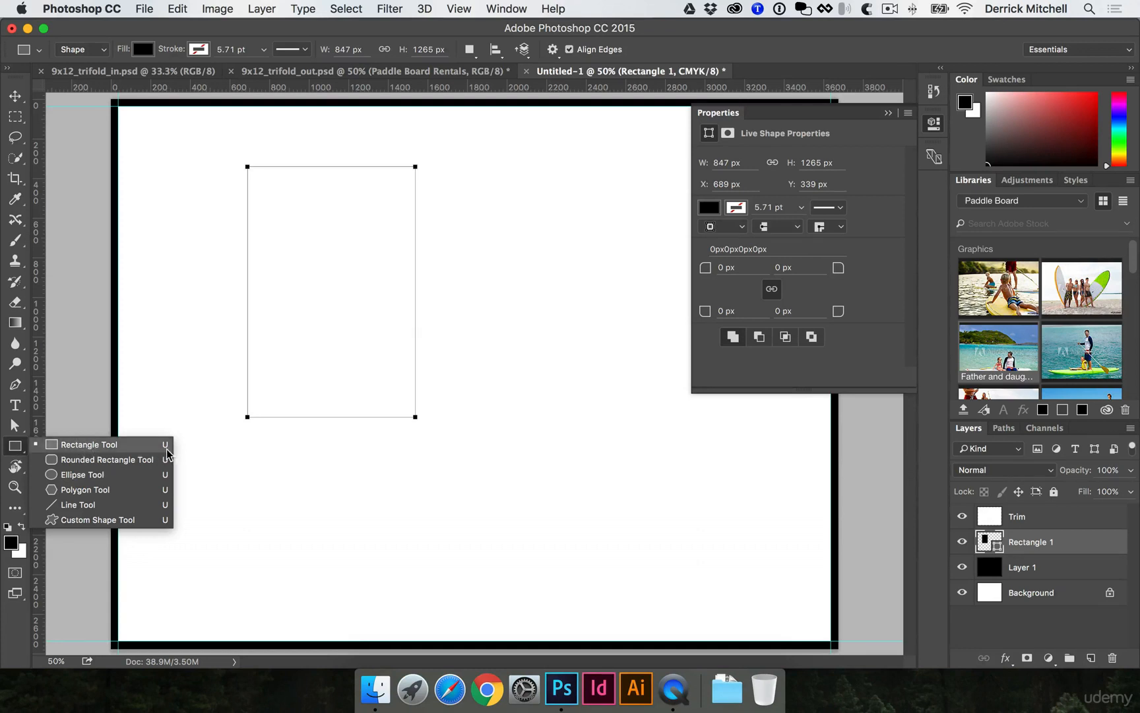
{"action": "left_click", "coordinate": [146, 50]}
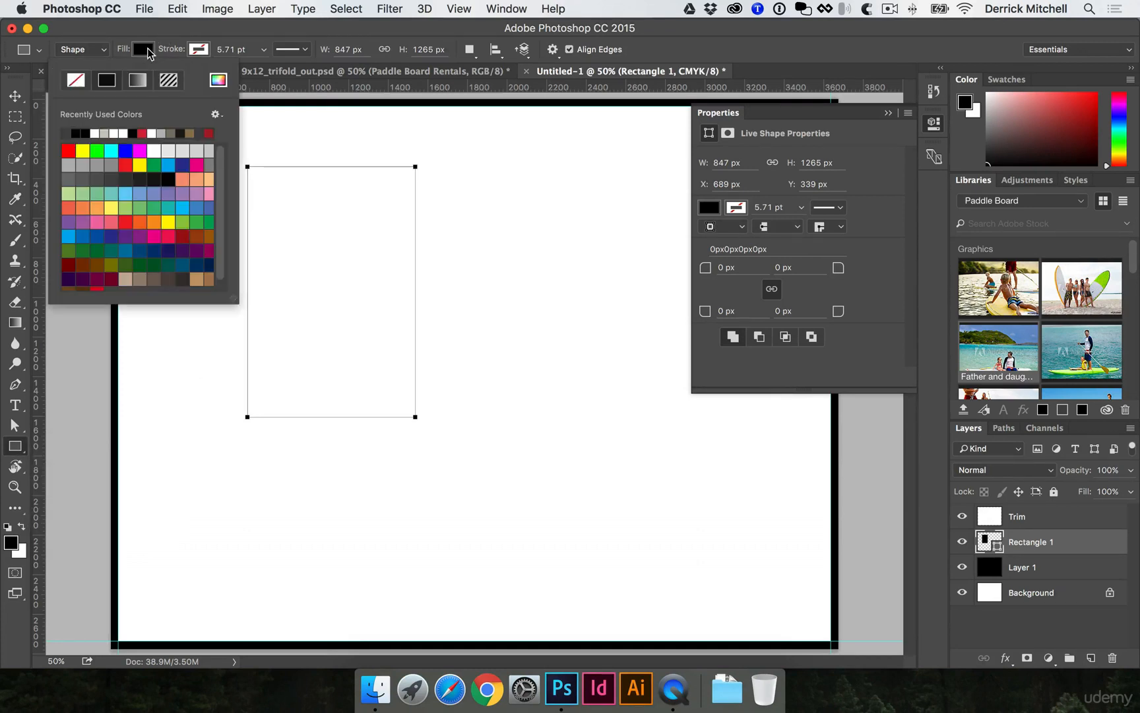
{"action": "left_click", "coordinate": [148, 51]}
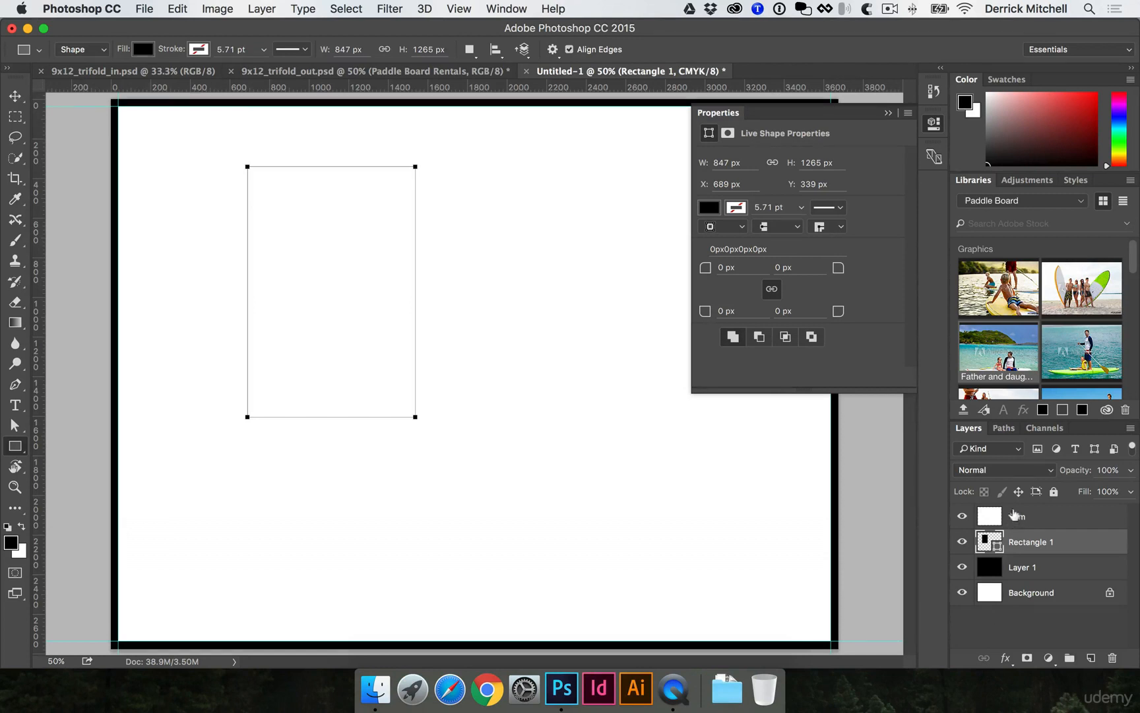
{"action": "left_click_drag", "start_coordinate": [1028, 542], "coordinate": [1028, 514]}
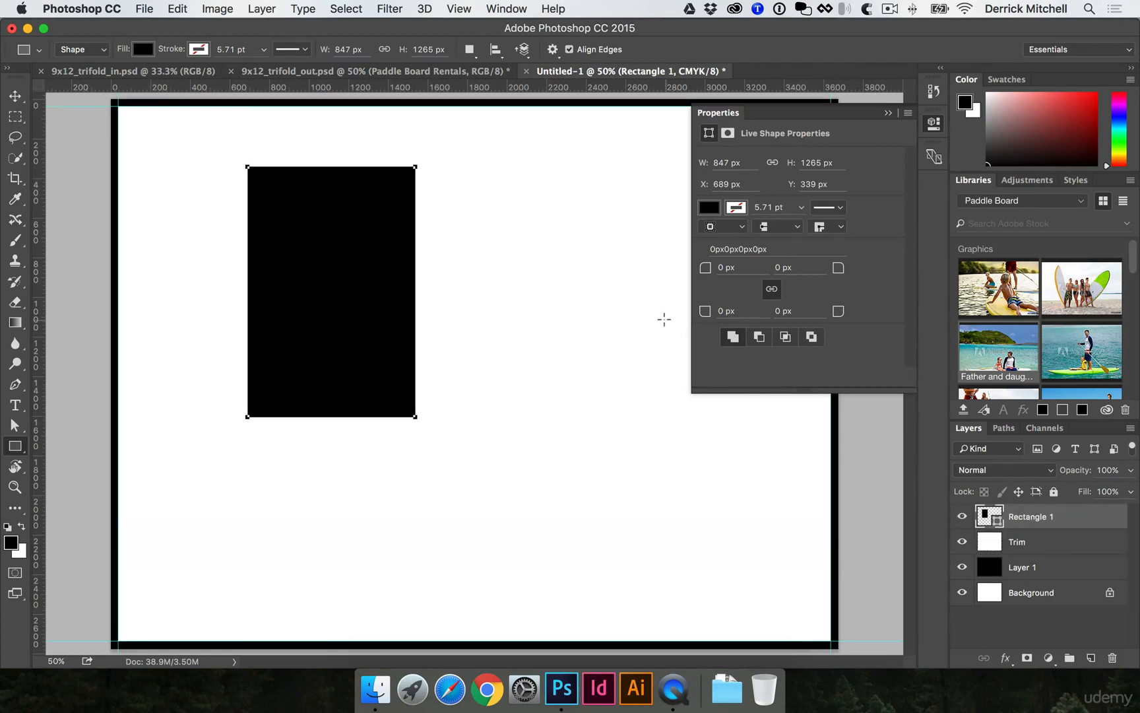
Transform the rectangle to 4 in wide by 9 in high and apply the transformation
{"action": "key", "text": "super+t"}
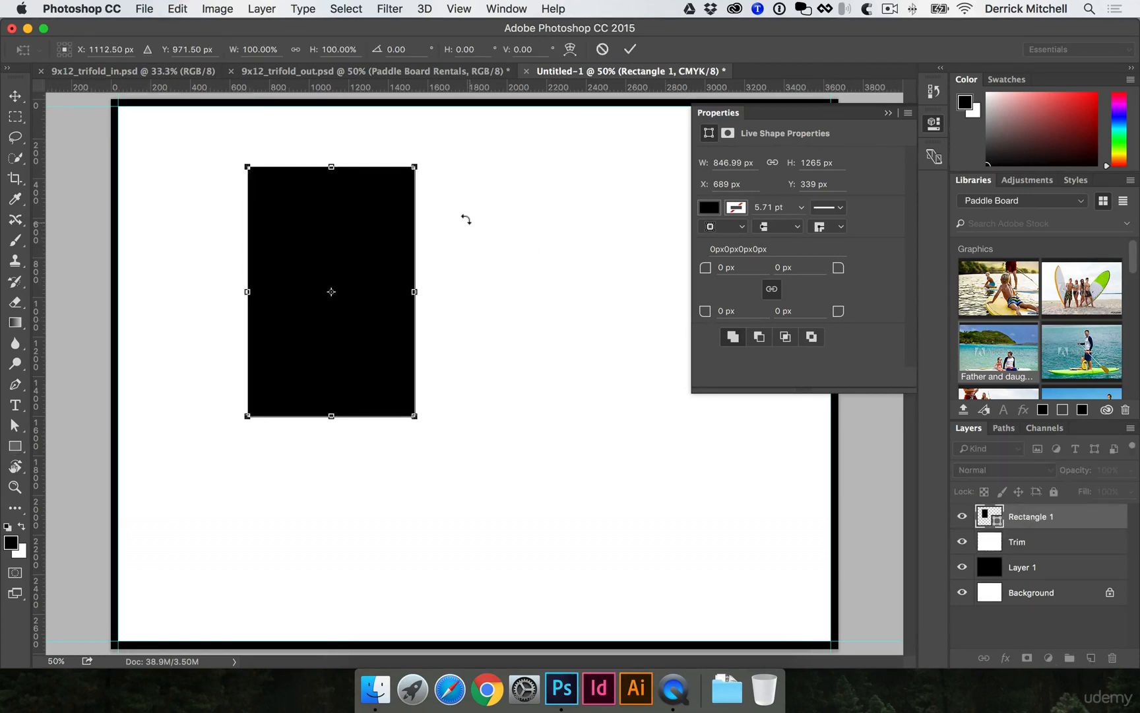
{"action": "left_click", "coordinate": [263, 47]}
{"action": "type", "text": "4 in"}
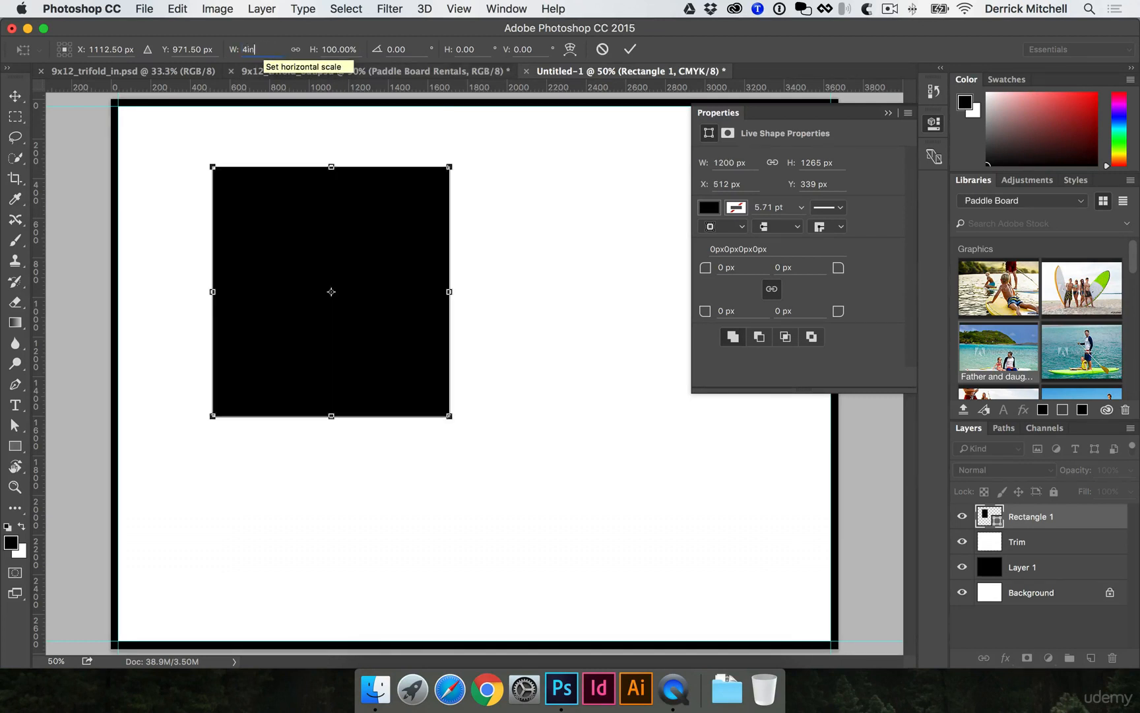
{"action": "key", "text": "Tab"}
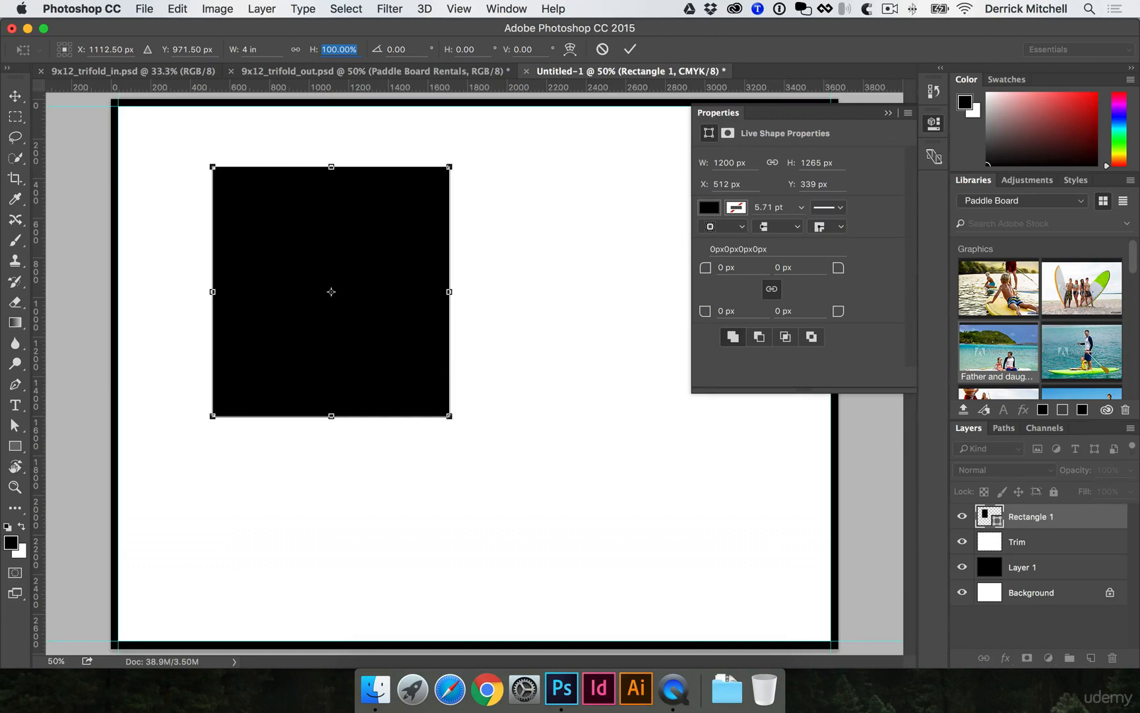
{"action": "left_click", "coordinate": [250, 49]}
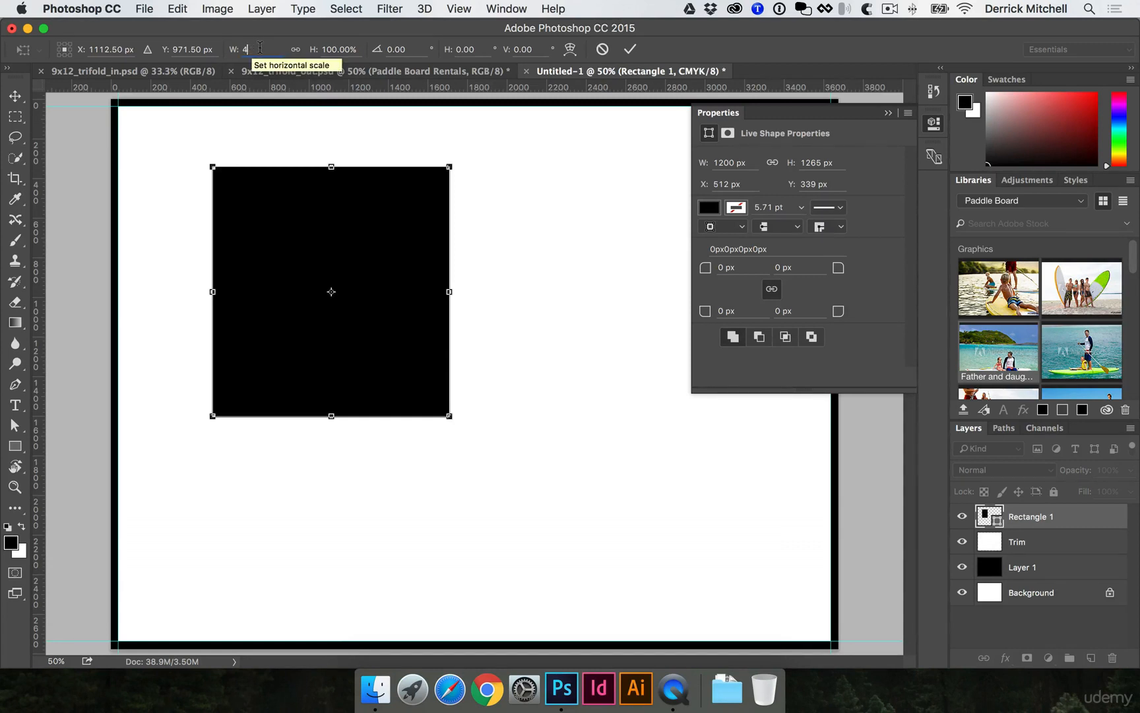
{"action": "type", "text": "4in"}
{"action": "key", "text": "Tab"}
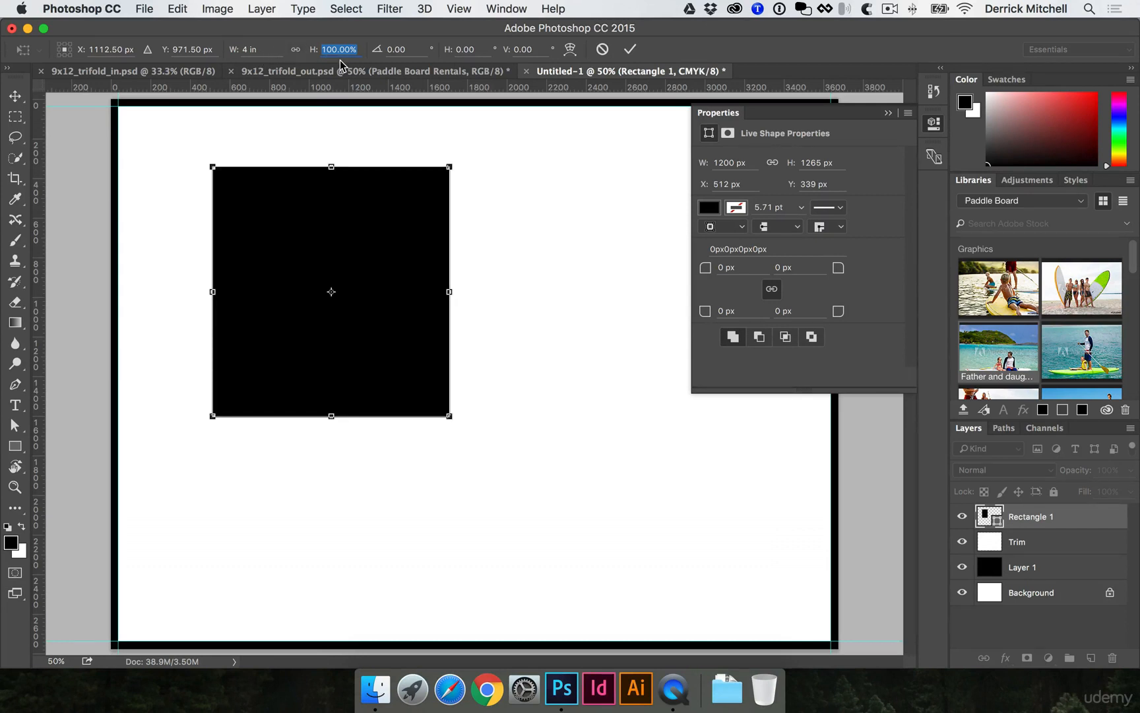
{"action": "type", "text": "9in"}
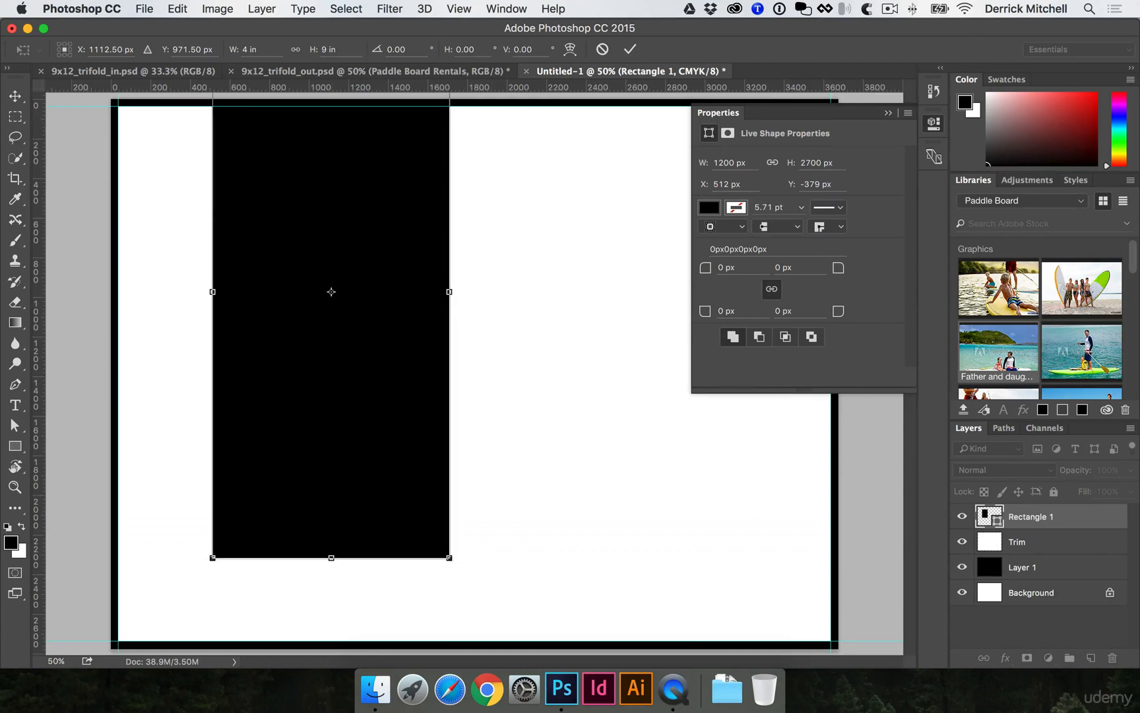
{"action": "left_click", "coordinate": [14, 96]}
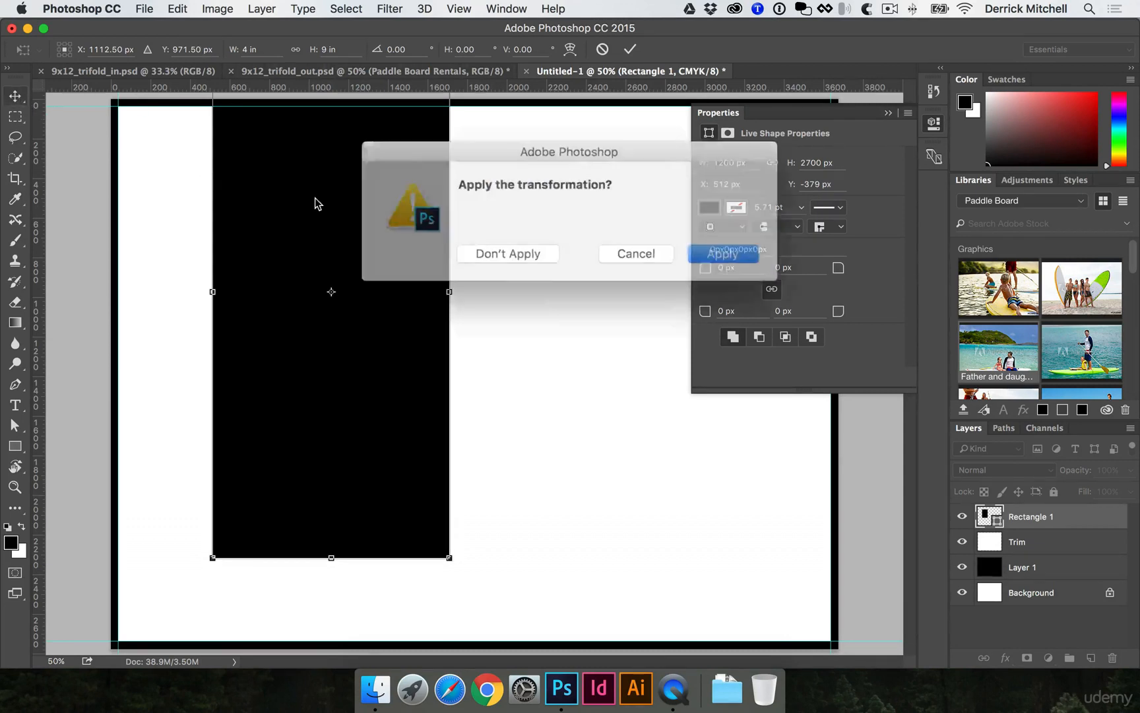
{"action": "left_click", "coordinate": [700, 249]}
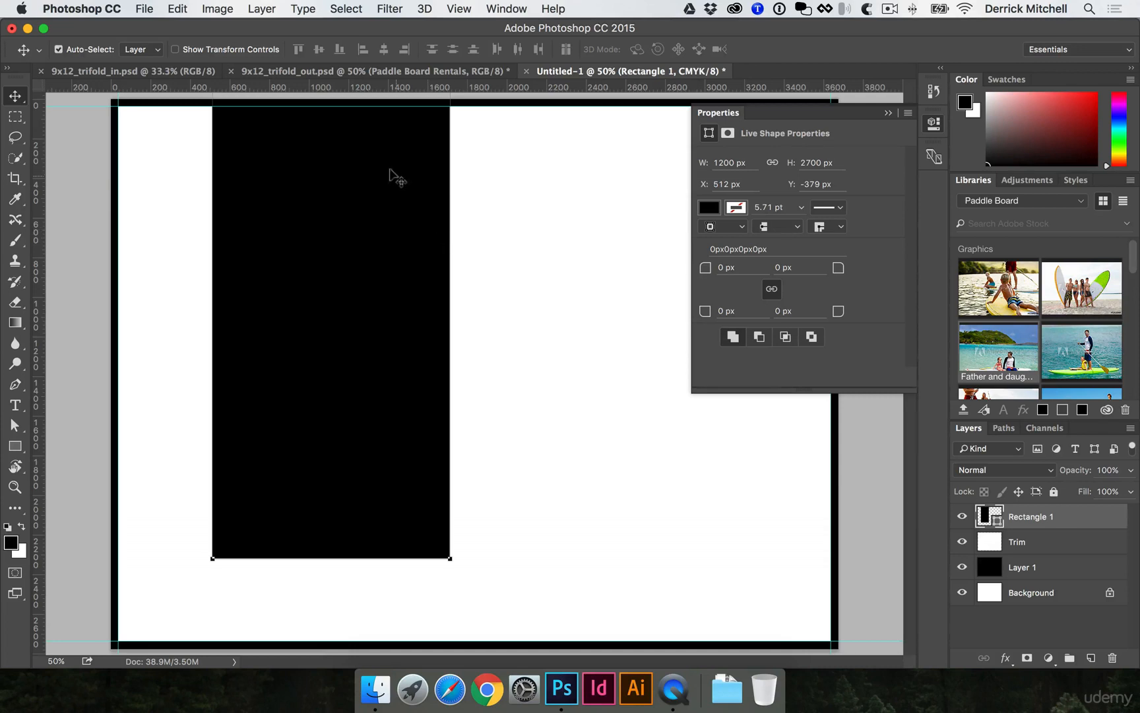
Align the rectangle with the page's upper-left trim corner and place a vertical guide along its right edge
{"action": "left_click_drag", "start_coordinate": [395, 176], "coordinate": [277, 210]}
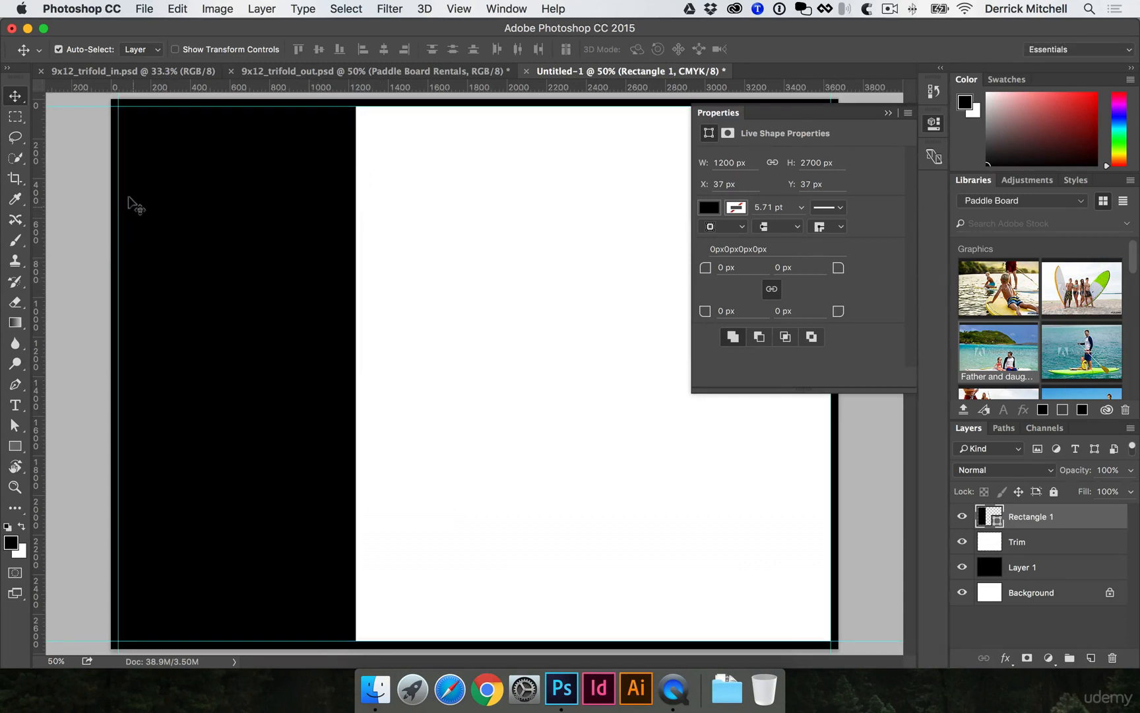
{"action": "left_click", "coordinate": [457, 7]}
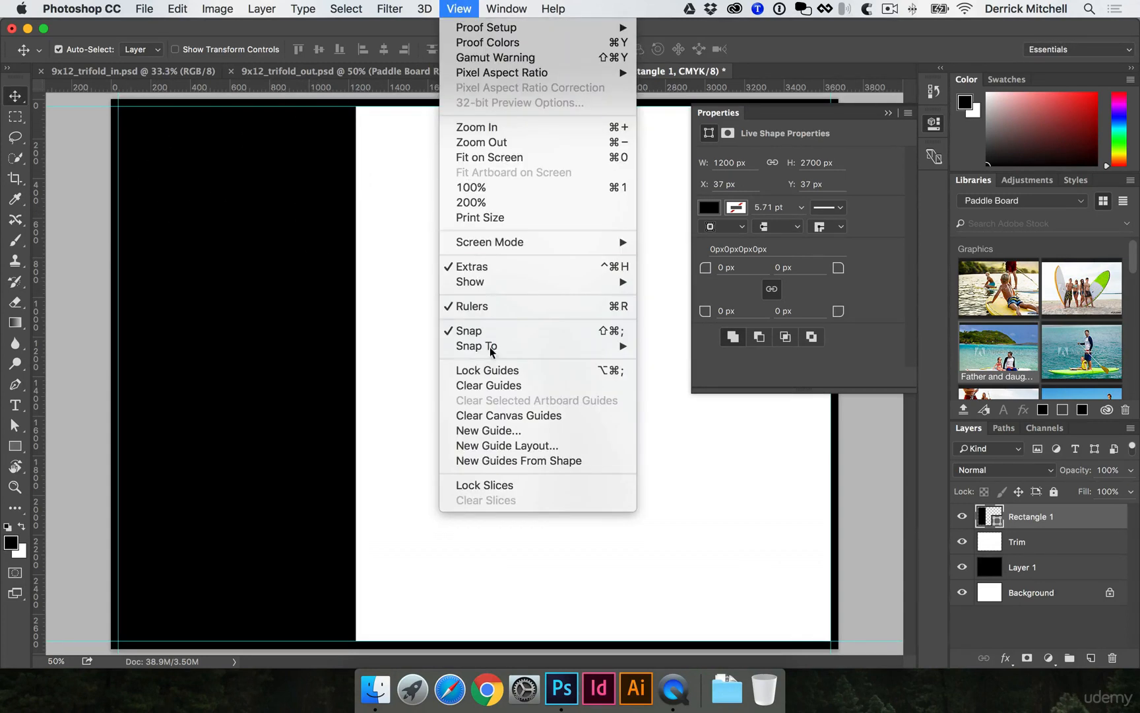
{"action": "left_click", "coordinate": [397, 278]}
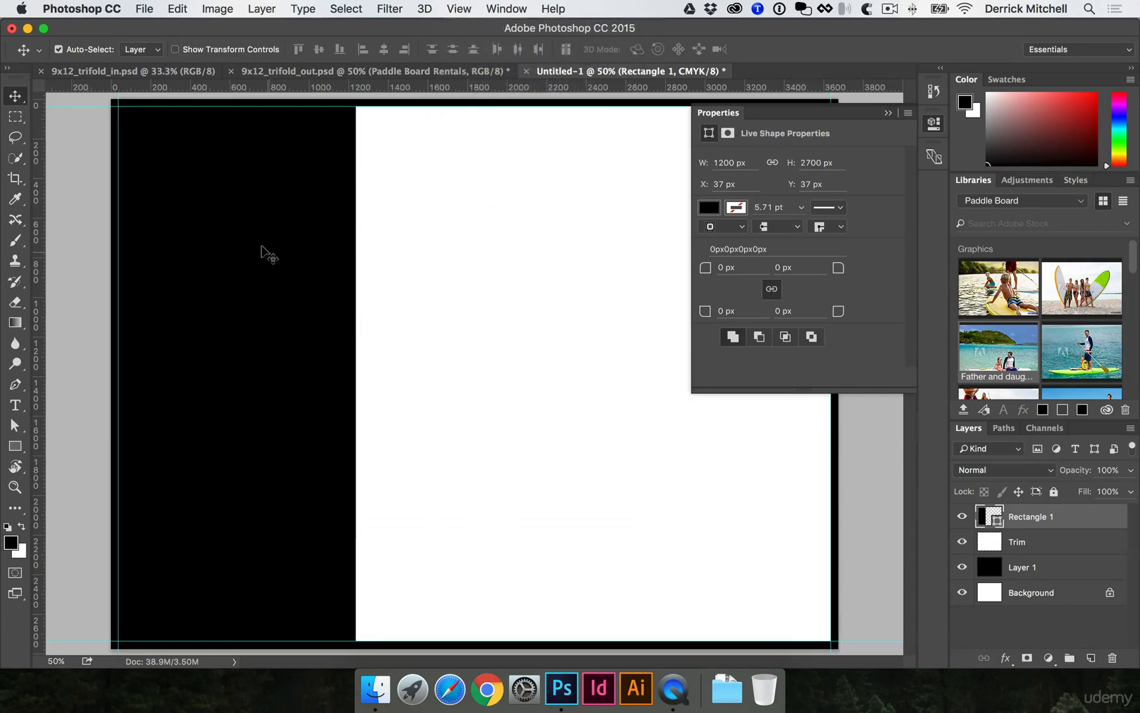
{"action": "left_click_drag", "start_coordinate": [340, 91], "coordinate": [355, 198]}
Rename the rectangle's layer as left panel
{"action": "key", "text": "alt"}
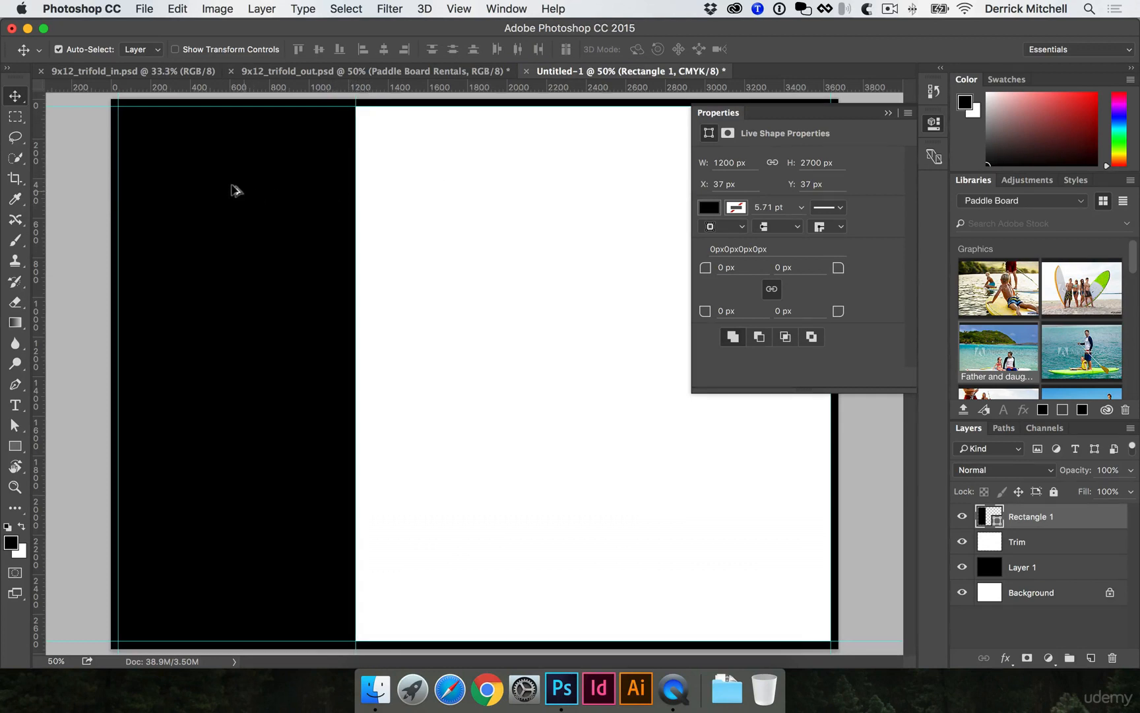
{"action": "key", "text": "super+o"}
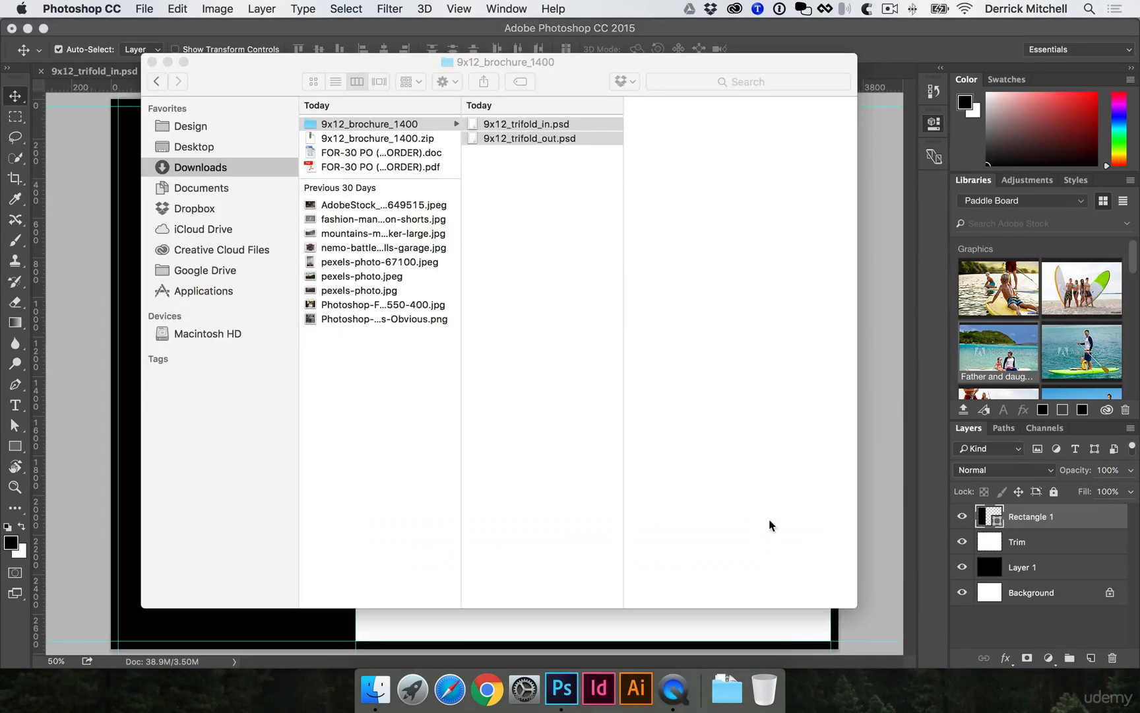
{"action": "left_click", "coordinate": [151, 62]}
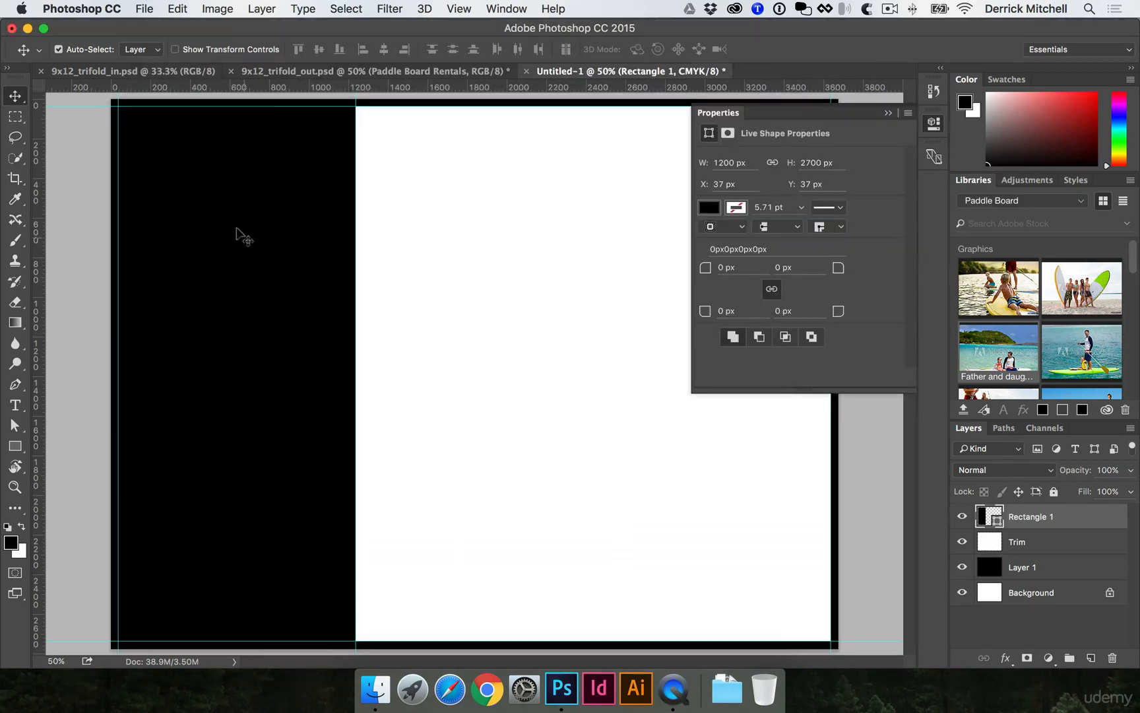
{"action": "double_click", "coordinate": [1017, 514]}
{"action": "type", "text": "left panel"}
{"action": "key", "text": "Return"}
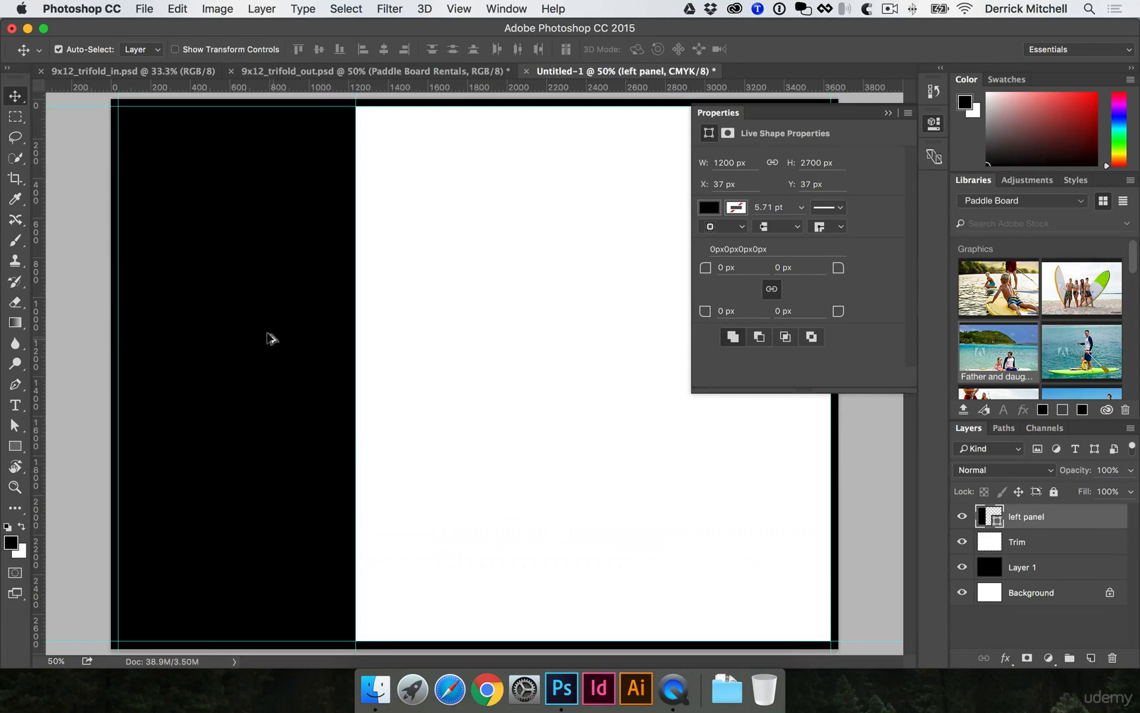
Duplicate the left panel rectangle into the middle third of the page and name the copy back panel
{"action": "left_click_drag", "start_coordinate": [218, 335], "coordinate": [454, 341]}
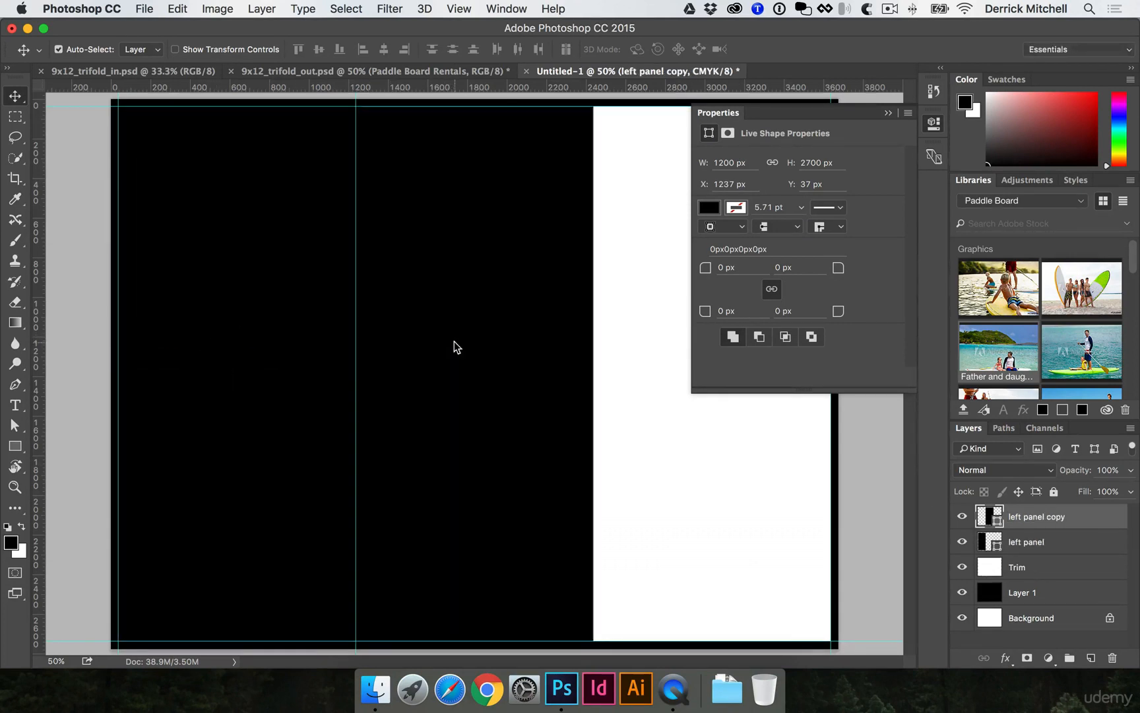
{"action": "double_click", "coordinate": [1025, 516]}
{"action": "type", "text": "back panel"}
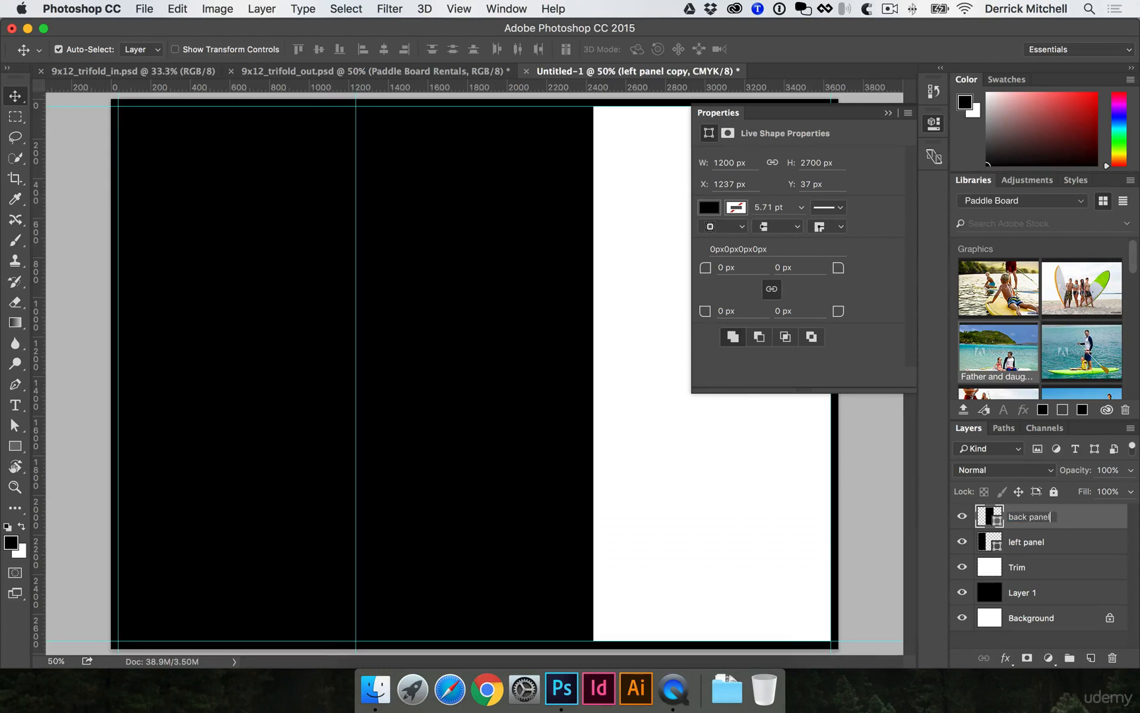
{"action": "key", "text": "Return"}
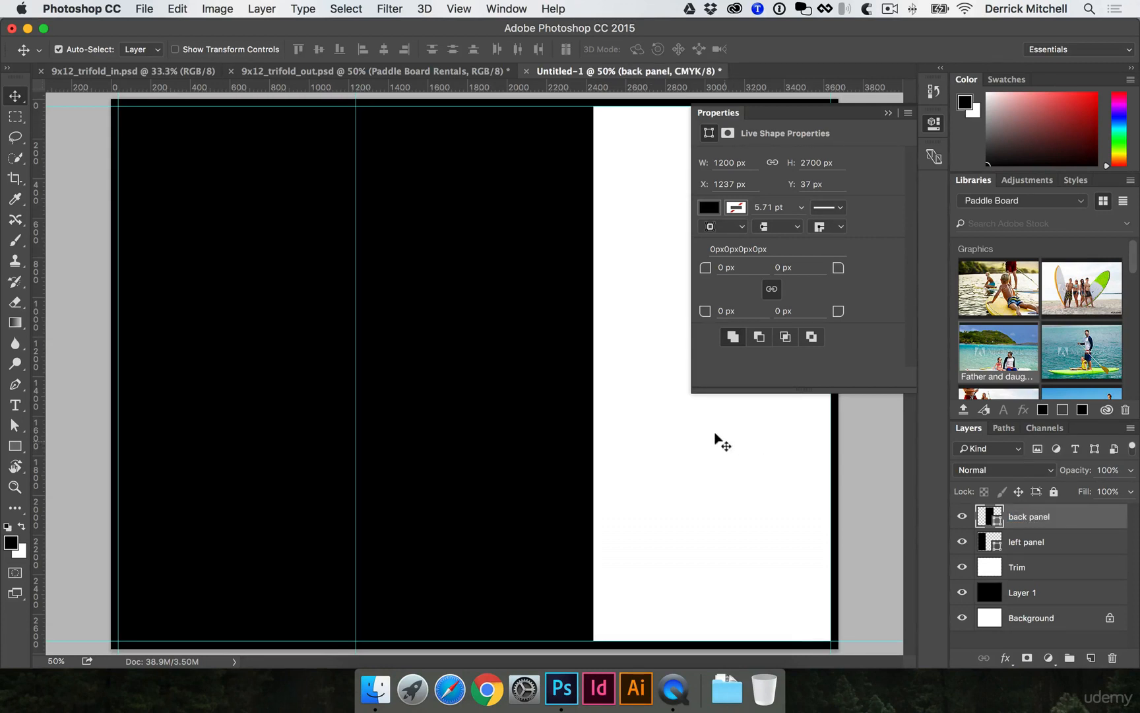
Rename the left panel layer as inside panel
{"action": "left_click", "coordinate": [1012, 543]}
{"action": "double_click", "coordinate": [1011, 543]}
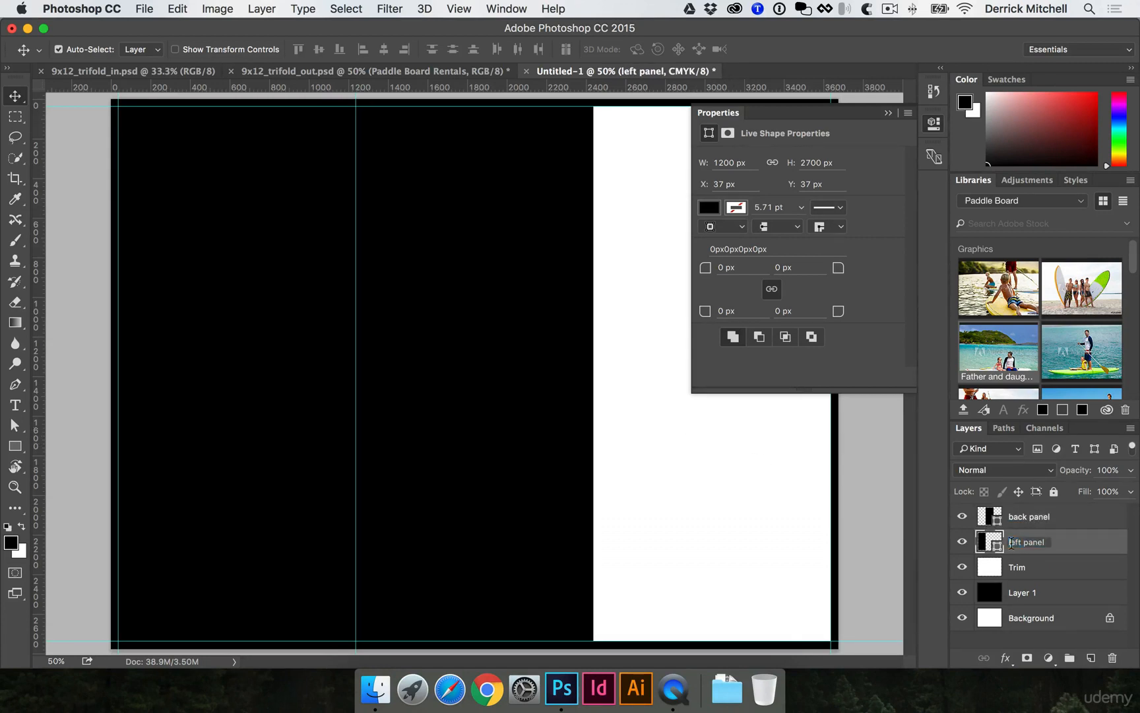
{"action": "type", "text": "inside"}
{"action": "key", "text": "Return"}
Place a guide at the back panel's right edge and duplicate the panel into the page's right third as front cover
{"action": "left_click", "coordinate": [577, 421]}
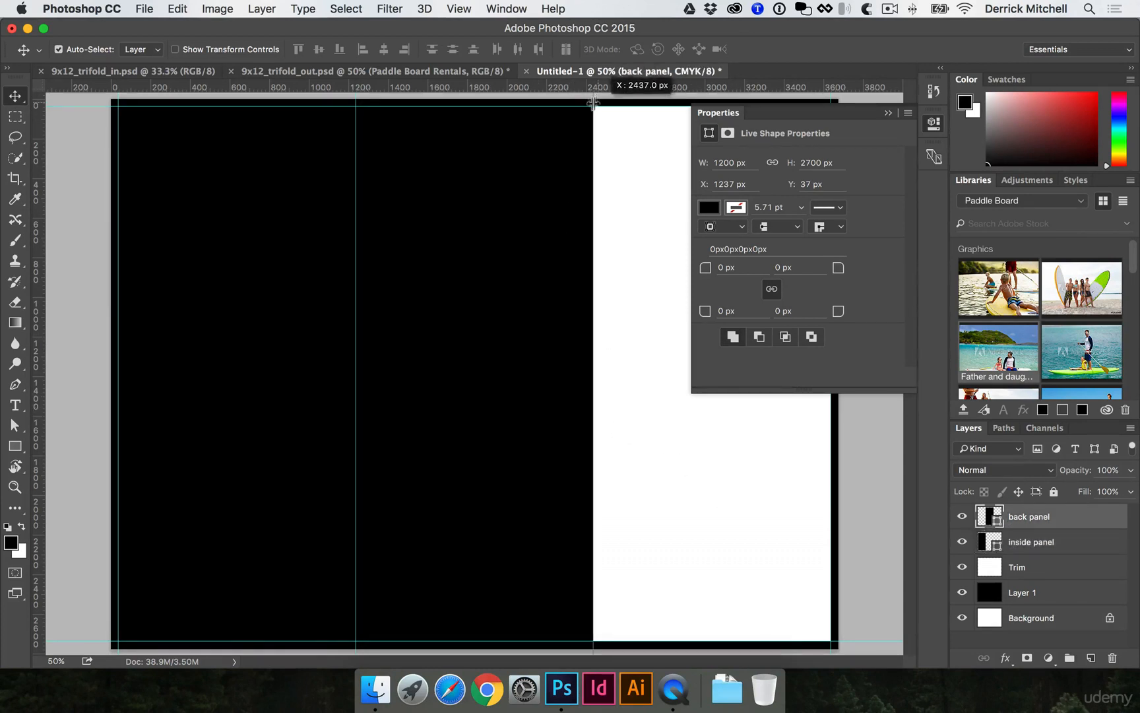
{"action": "left_click_drag", "start_coordinate": [414, 198], "coordinate": [634, 193]}
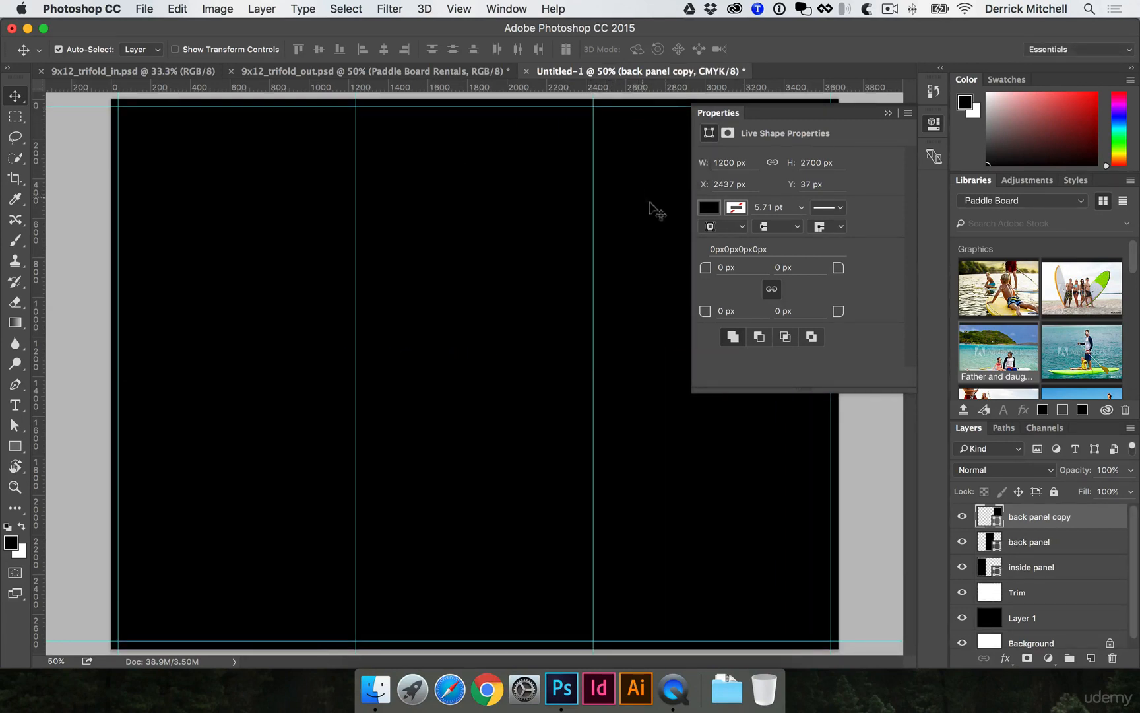
{"action": "double_click", "coordinate": [1035, 517]}
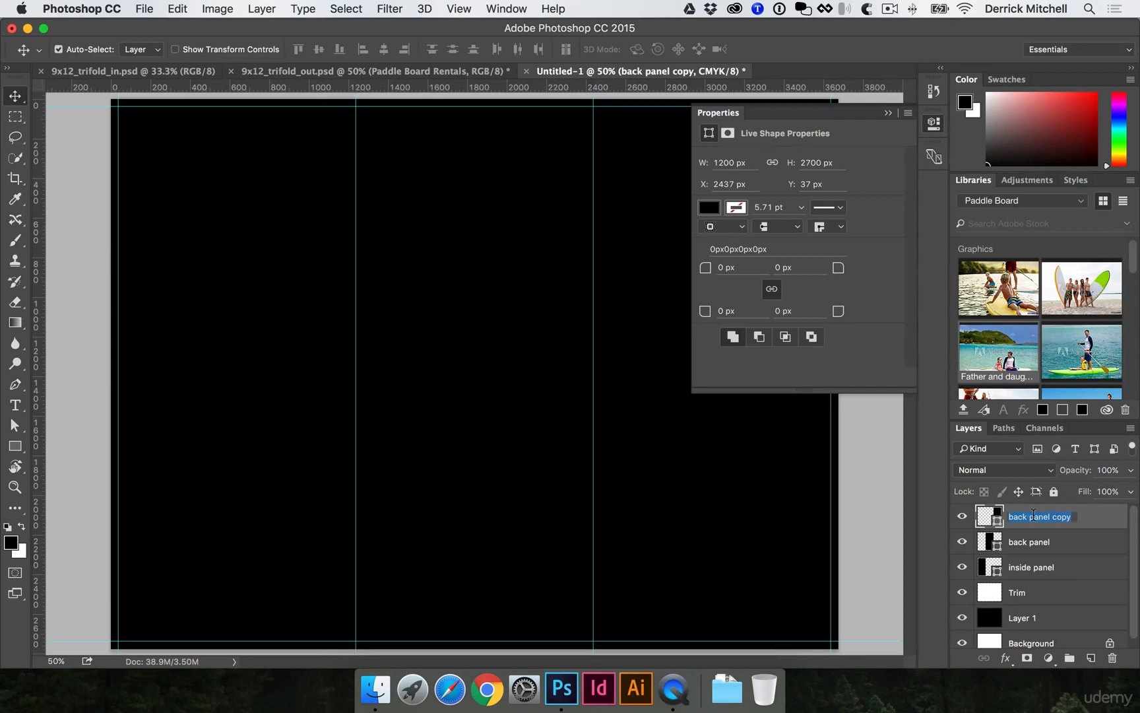
{"action": "type", "text": "front cover"}
{"action": "key", "text": "Return"}
{"action": "left_click", "coordinate": [934, 123]}
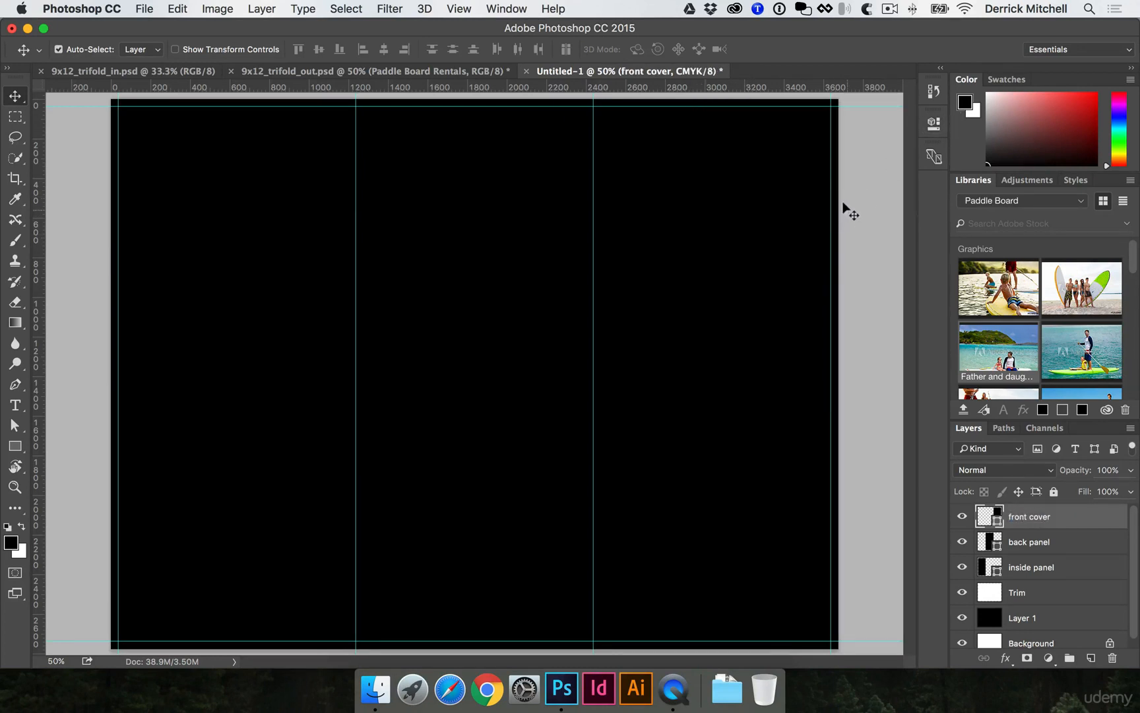
Examine the fold and trim lines around the front cover's upper edge in 9x12_trifold_out.psd, and return to the new template
{"action": "left_click", "coordinate": [462, 72]}
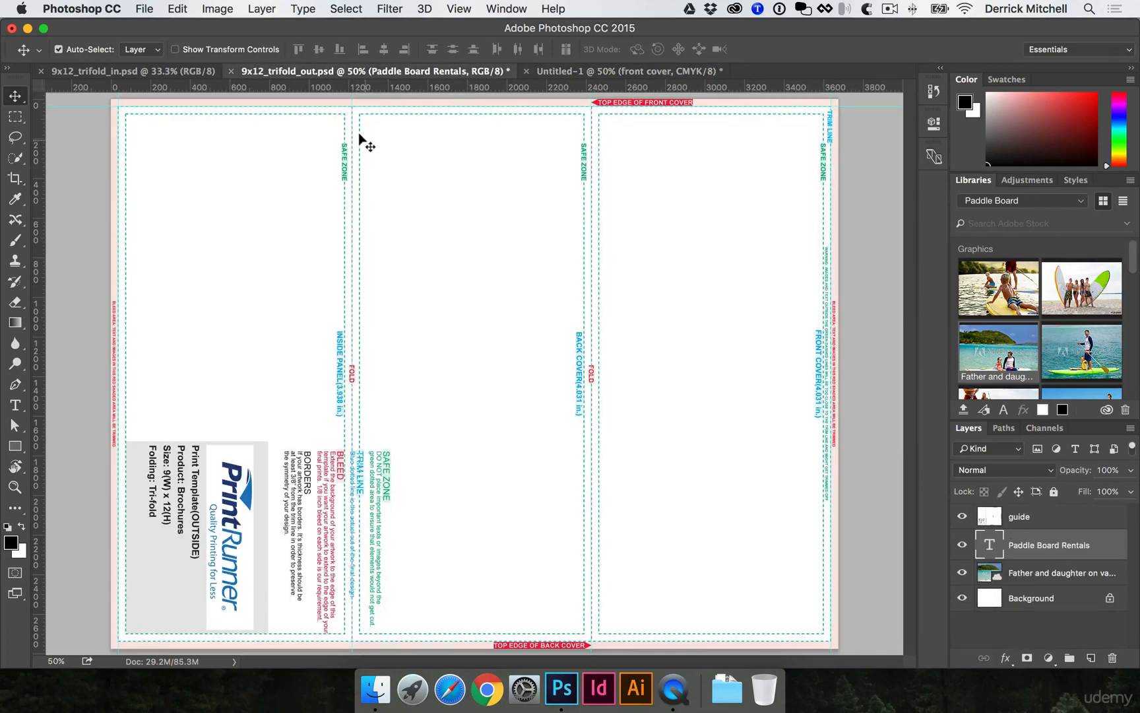
{"action": "left_click", "coordinate": [614, 183]}
{"action": "left_click", "coordinate": [584, 186], "text": "super"}
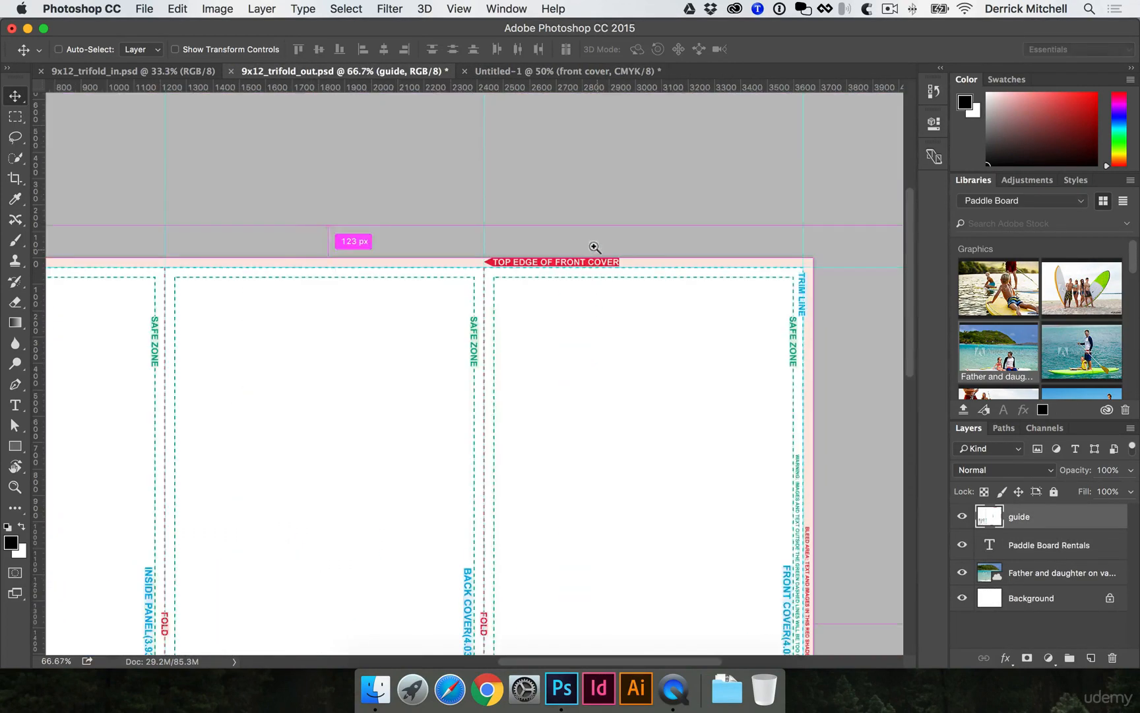
{"action": "left_click", "coordinate": [595, 246], "text": "super"}
{"action": "scroll", "coordinate": [396, 404], "scroll_direction": "left", "scroll_amount": 3}
{"action": "scroll", "coordinate": [396, 404], "scroll_direction": "down", "scroll_amount": 2}
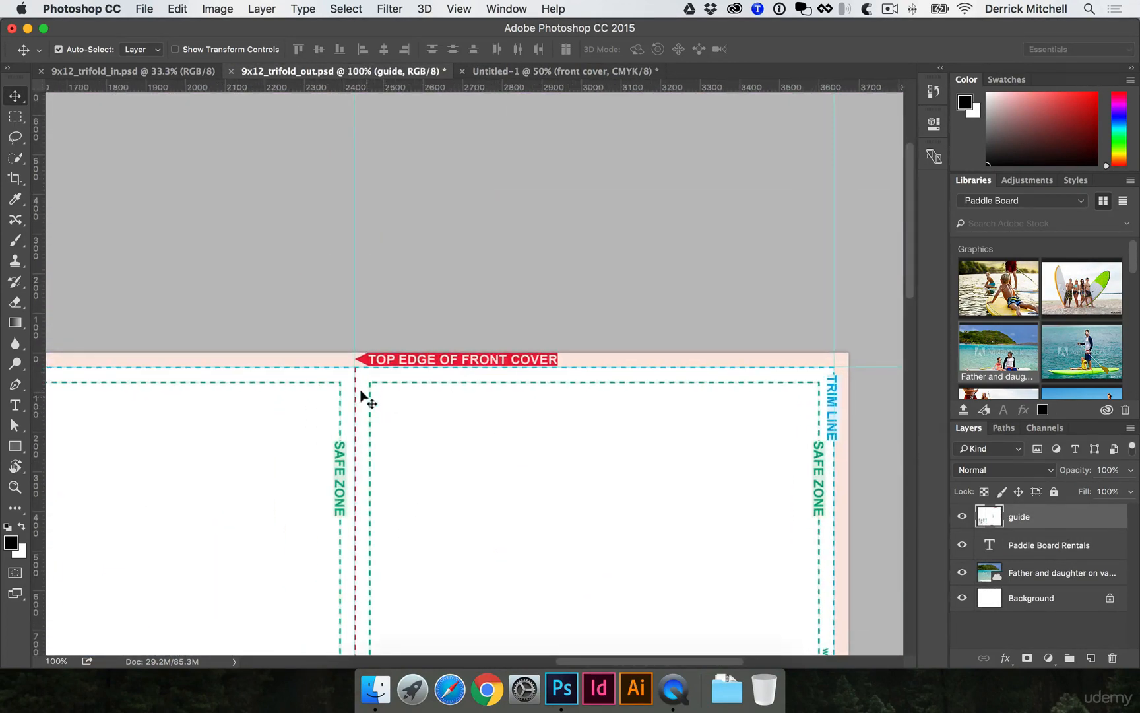
{"action": "left_click", "coordinate": [539, 76]}
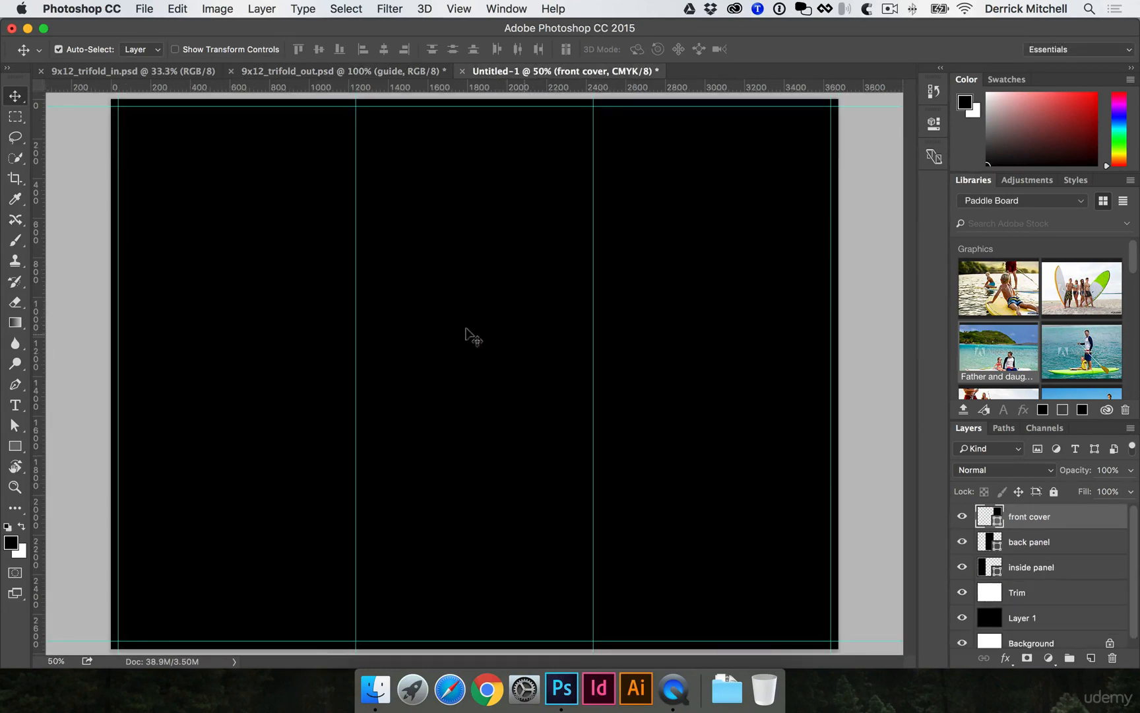
Fill the front cover panel with red and the inside panel with green
{"action": "left_click", "coordinate": [377, 318]}
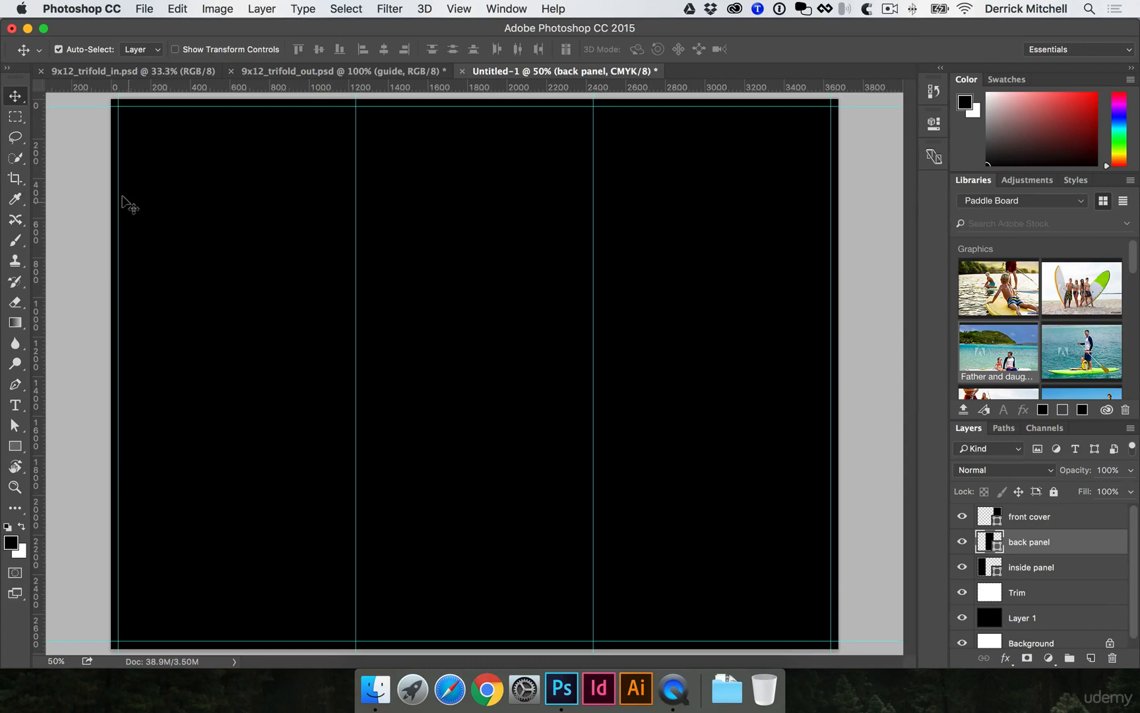
{"action": "left_click", "coordinate": [624, 268]}
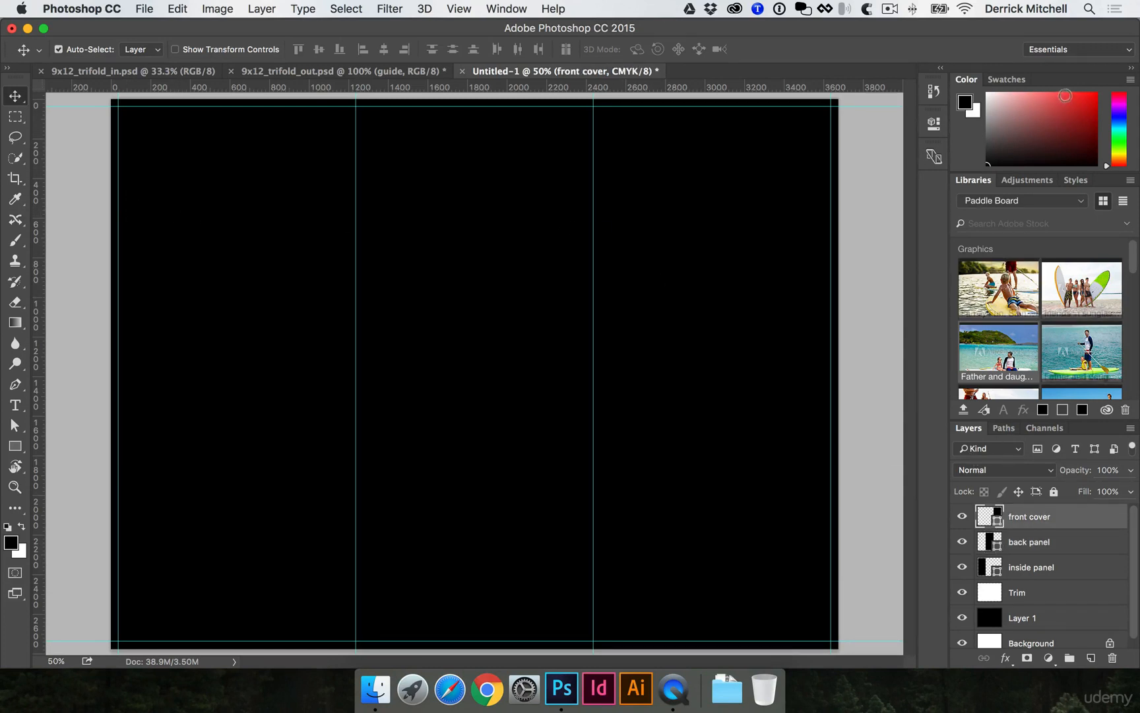
{"action": "left_click", "coordinate": [1080, 106]}
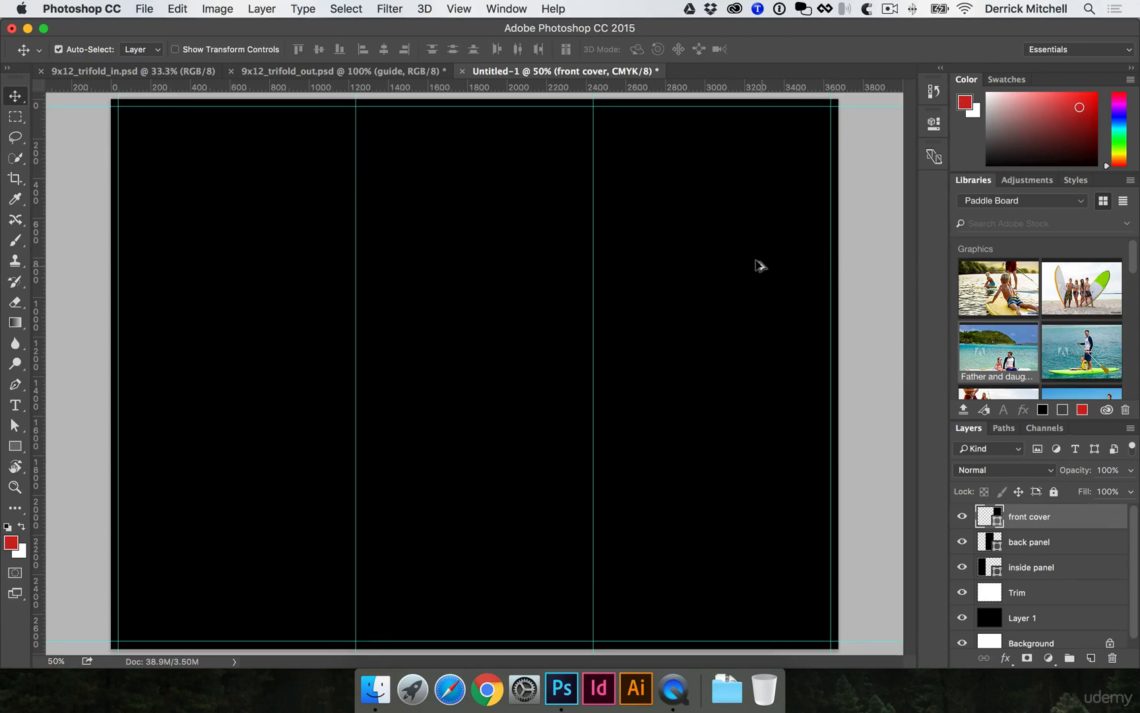
{"action": "key", "text": "alt+shift+BackSpace"}
{"action": "left_click", "coordinate": [216, 214]}
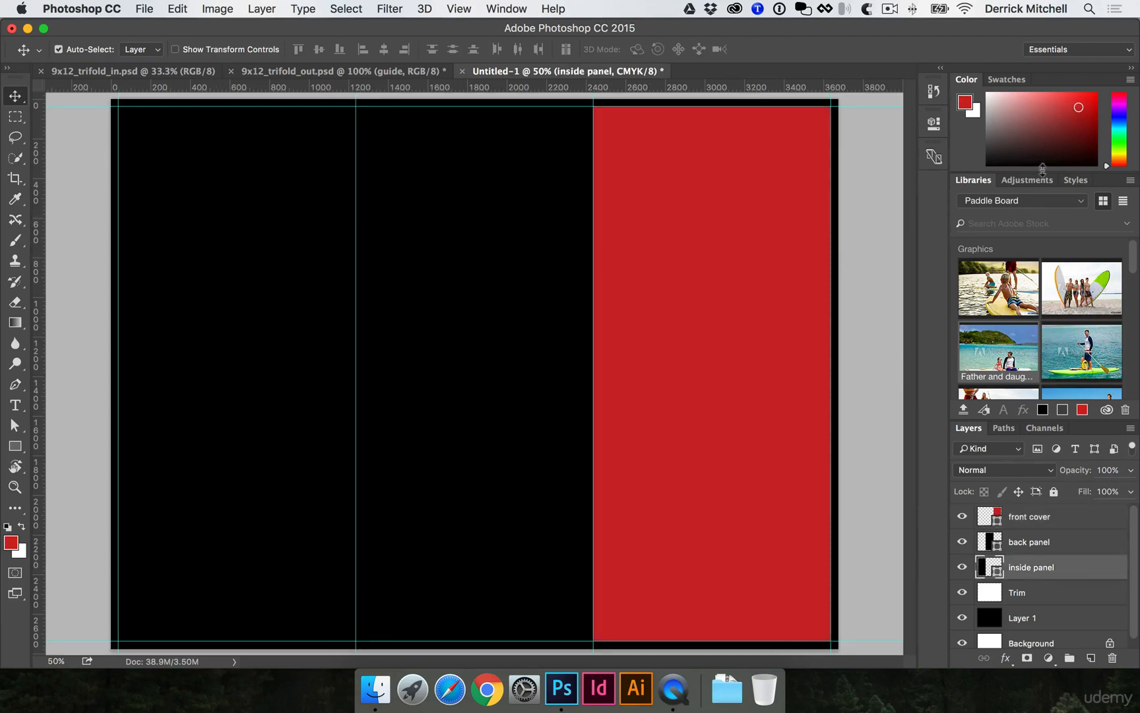
{"action": "left_click", "coordinate": [1118, 136]}
{"action": "key", "text": "alt+shift+BackSpace"}
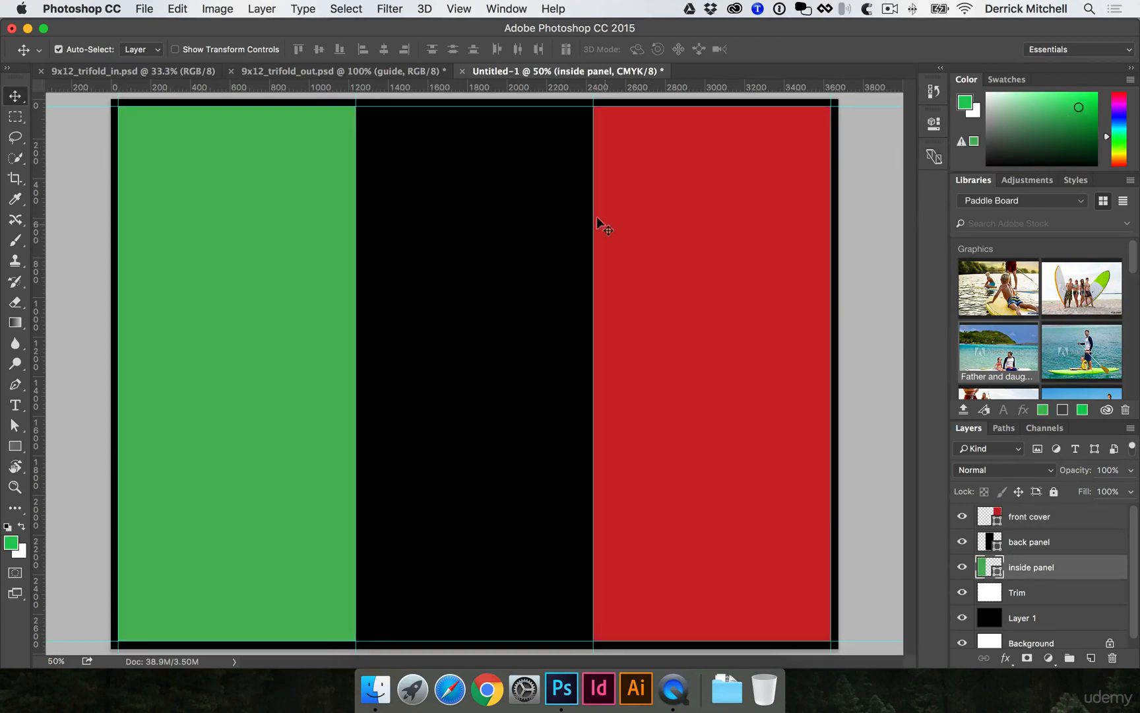
Hide the guides to check the three panels without them, and show the guides again
{"action": "key", "text": "super+semicolon"}
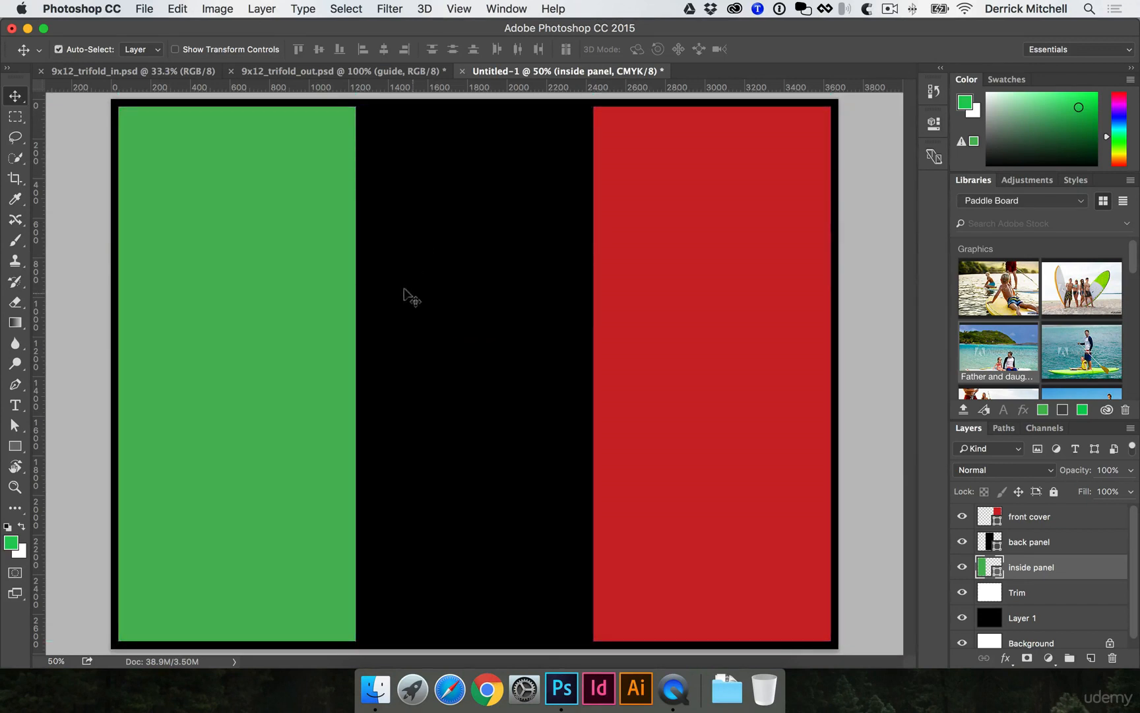
{"action": "left_click", "coordinate": [405, 292]}
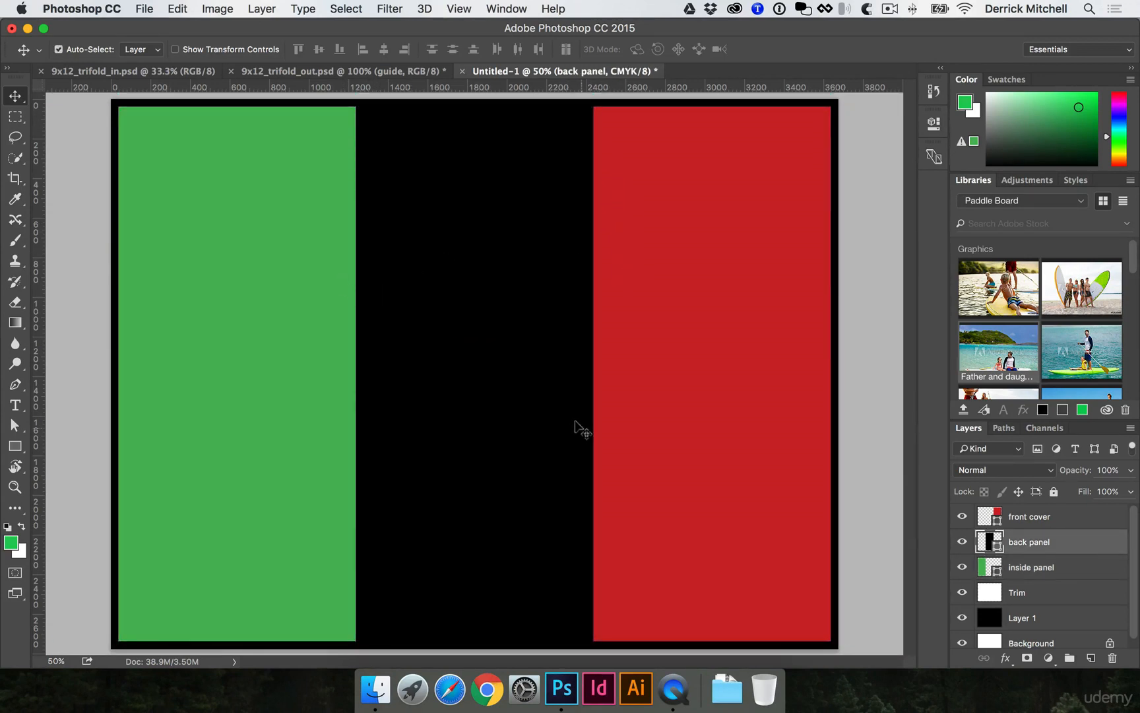
{"action": "key", "text": "super+semicolon"}
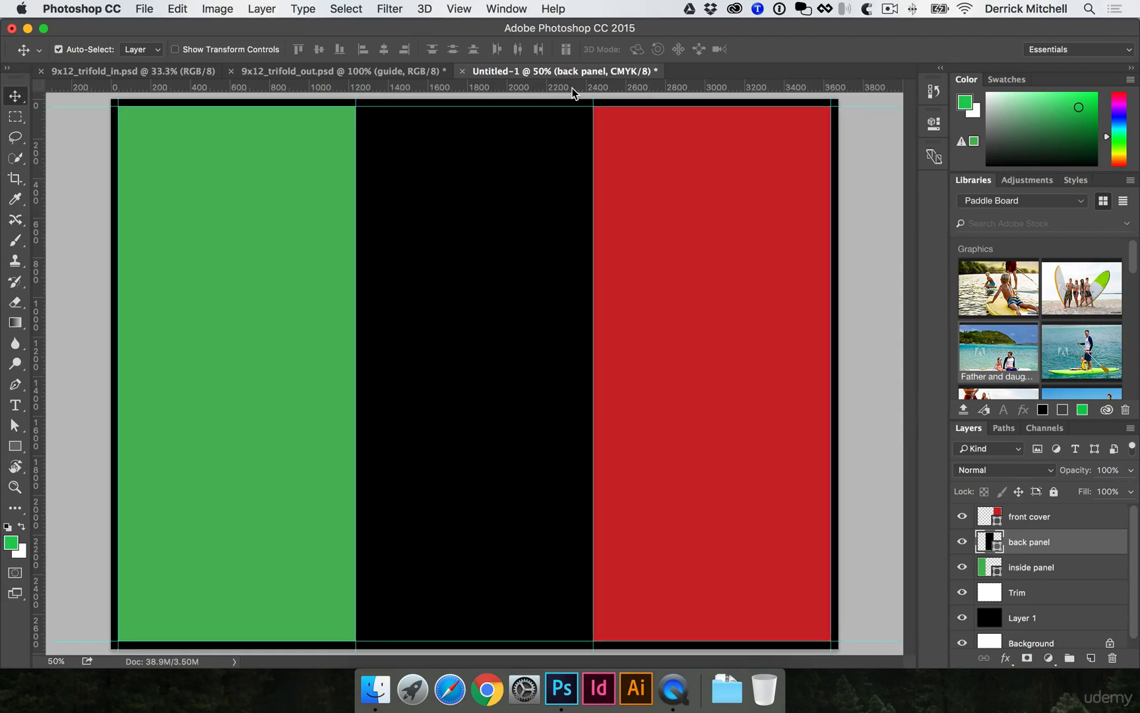
Try an extra vertical guide just inside the back panel's right edge, undo it, and select the front cover
{"action": "left_click_drag", "start_coordinate": [573, 92], "coordinate": [575, 132]}
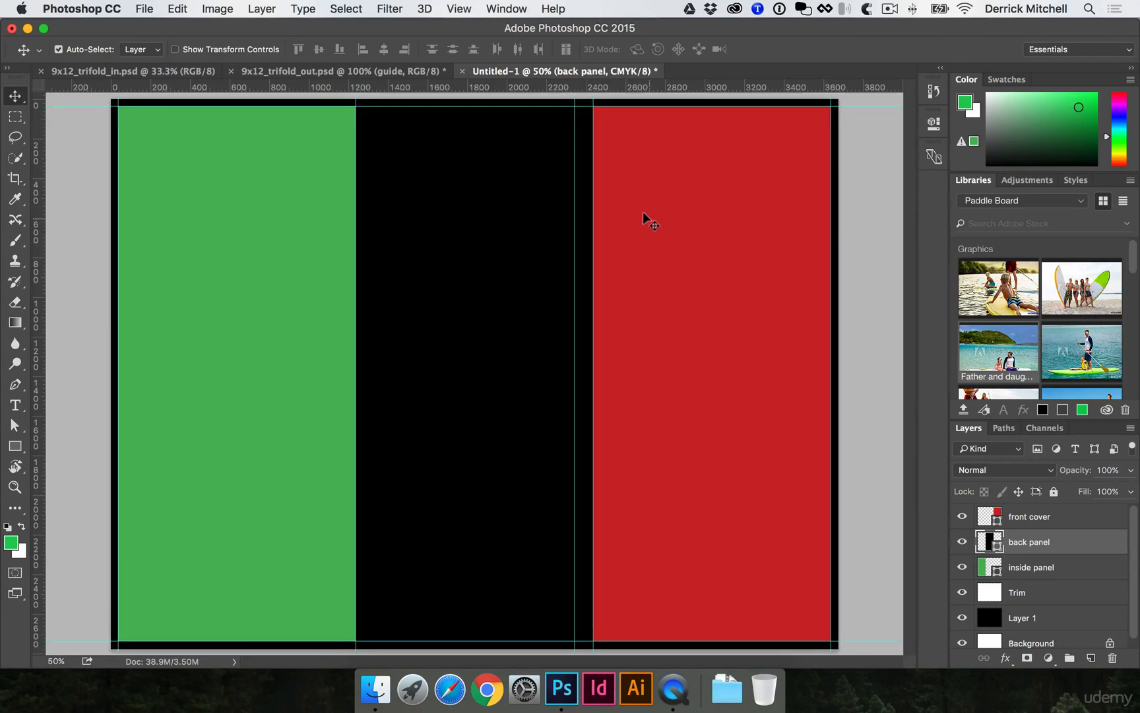
{"action": "key", "text": "super+z"}
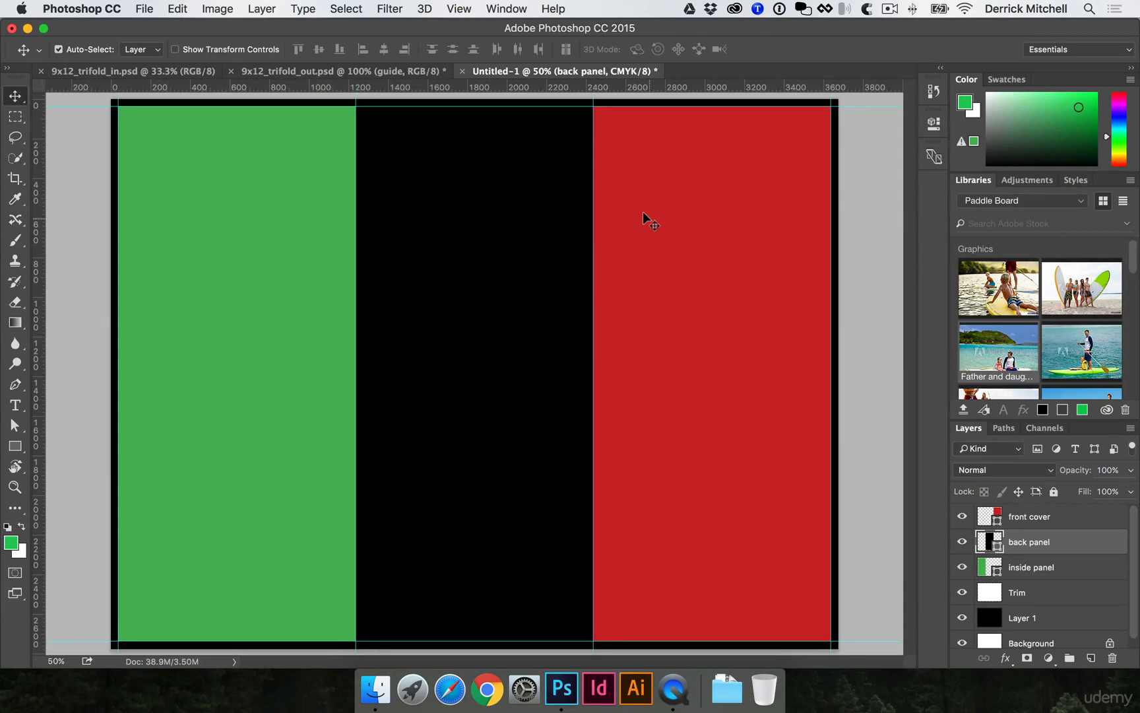
{"action": "left_click", "coordinate": [644, 212]}
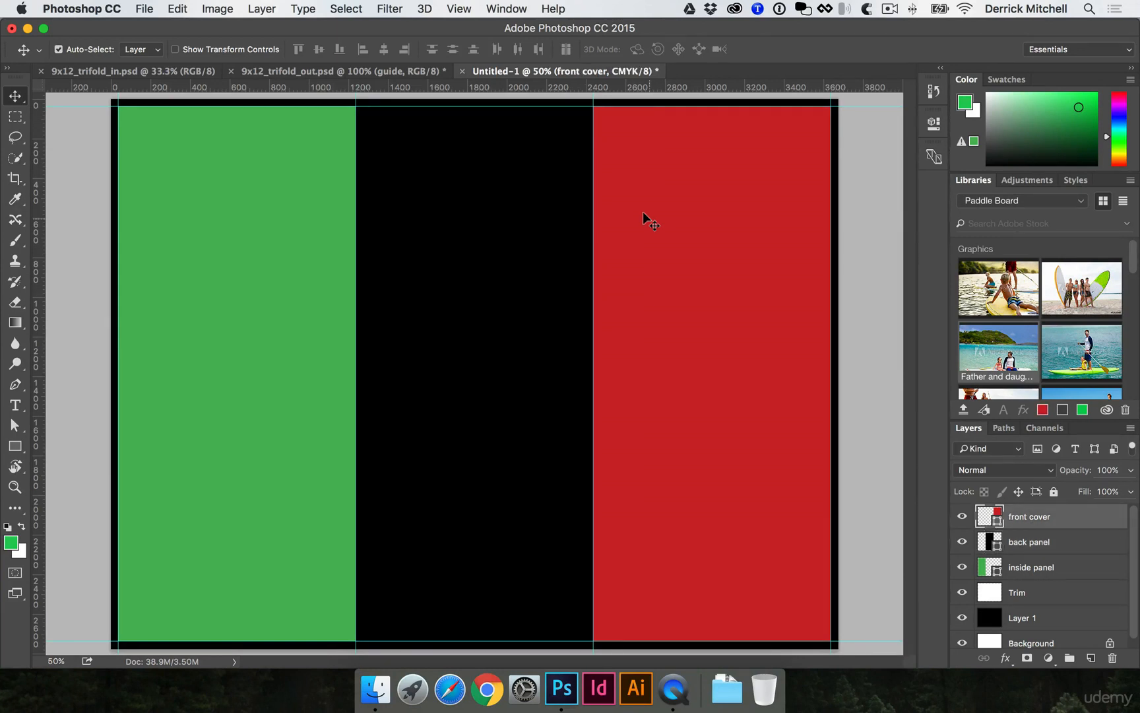
Save the document as brochure-out.psd in the Desktop folder SUP brochure > DESIGN FILES > PSD
{"action": "key", "text": "super"}
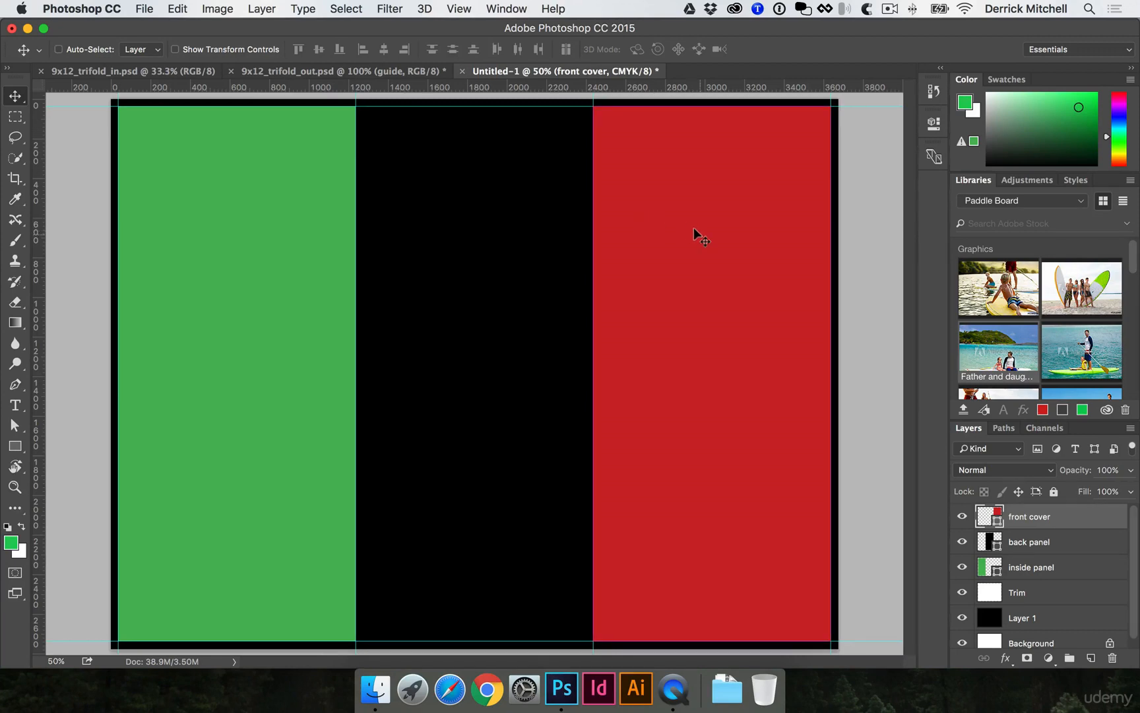
{"action": "key", "text": "super+s"}
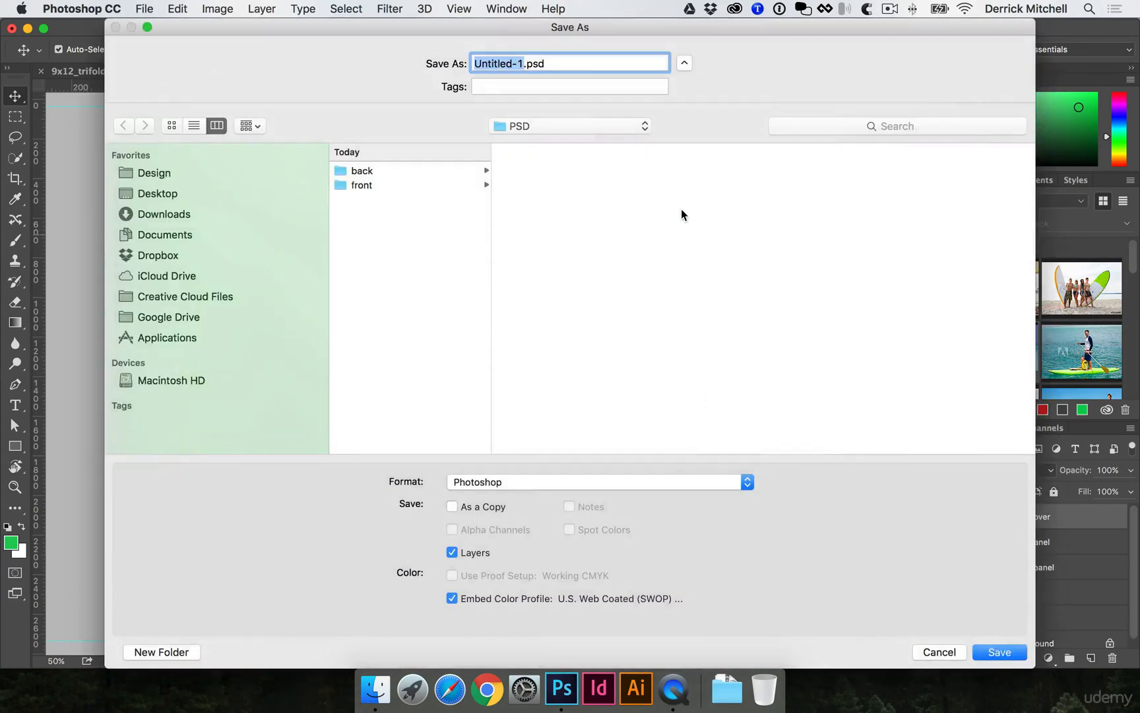
{"action": "type", "text": "brochure-out"}
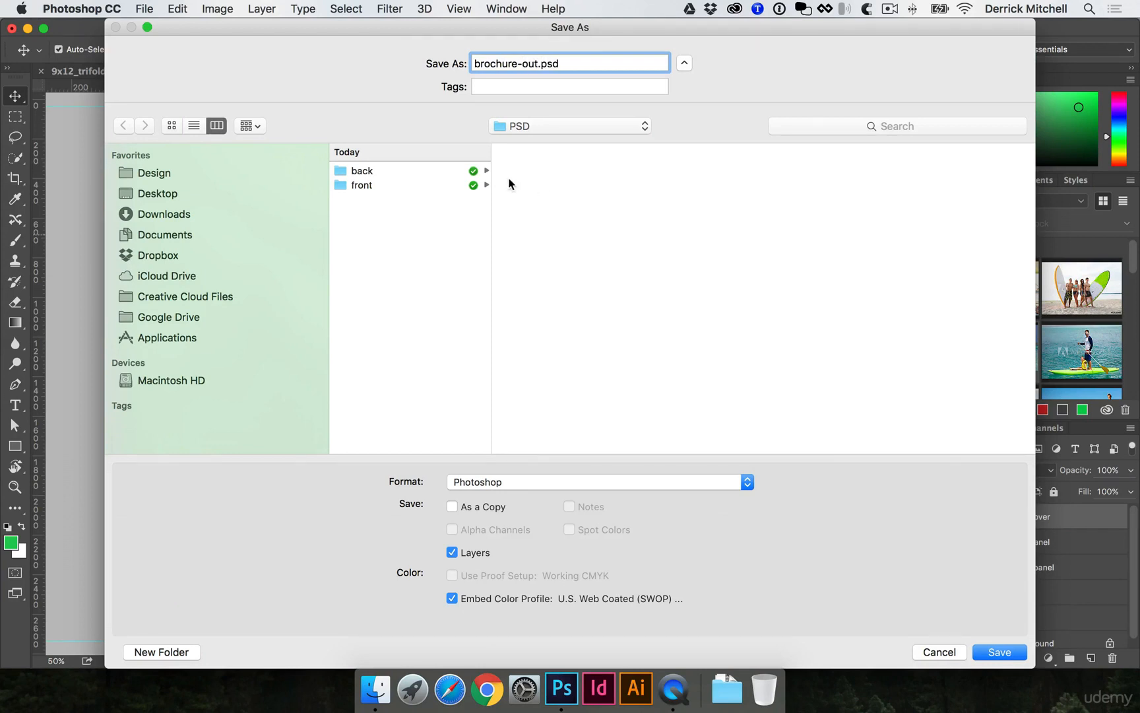
{"action": "left_click", "coordinate": [191, 193]}
{"action": "left_click", "coordinate": [398, 173]}
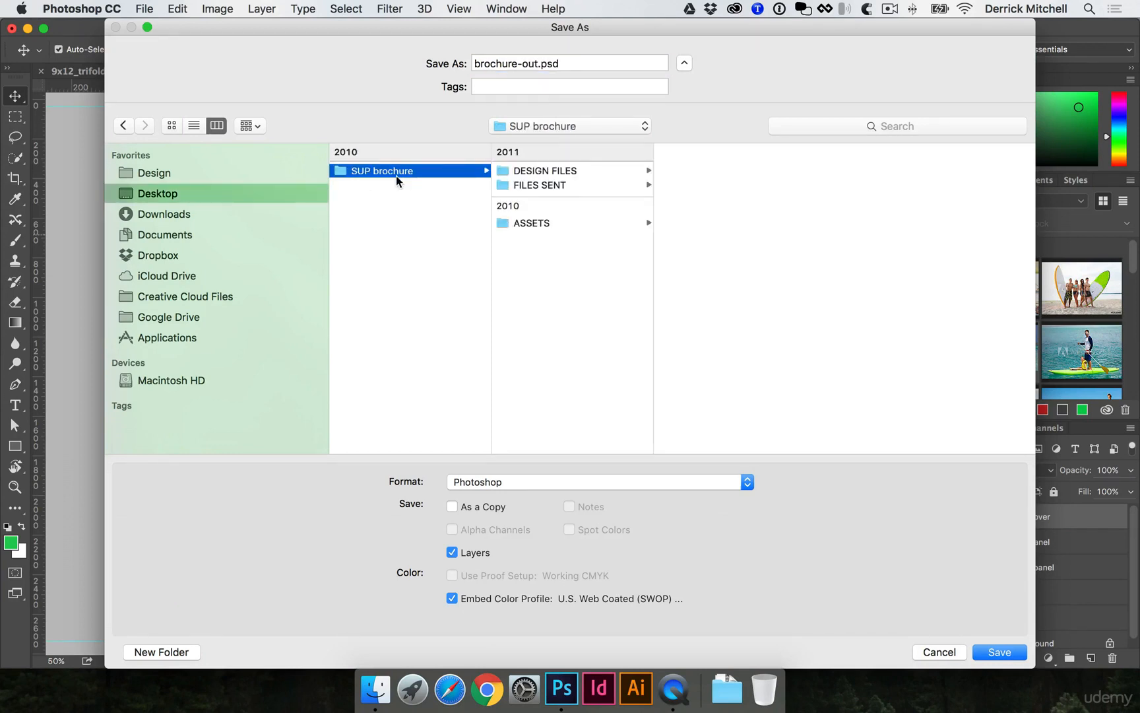
{"action": "left_click", "coordinate": [553, 173]}
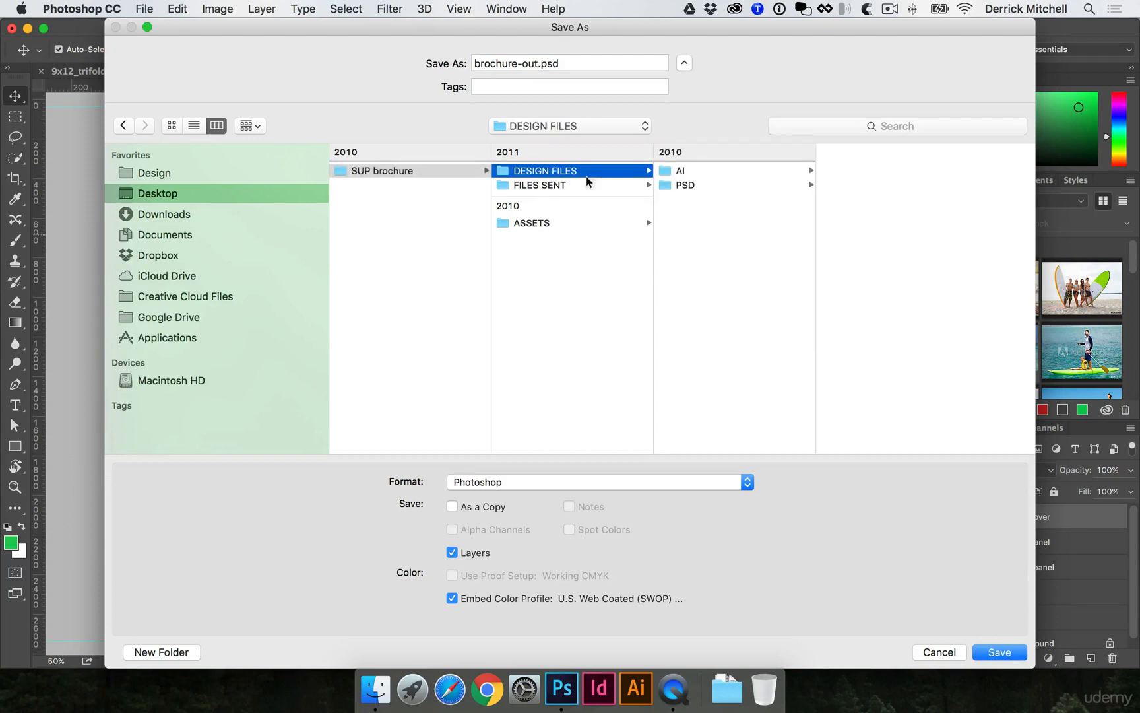
{"action": "left_click", "coordinate": [690, 187]}
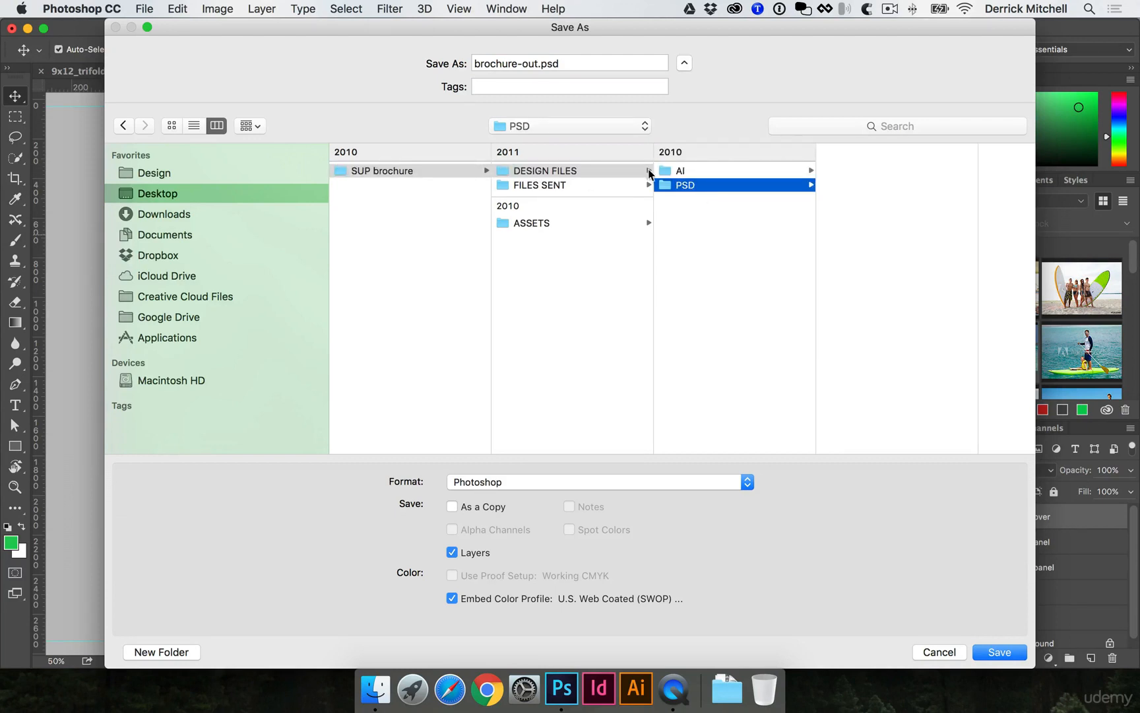
{"action": "key", "text": "Return"}
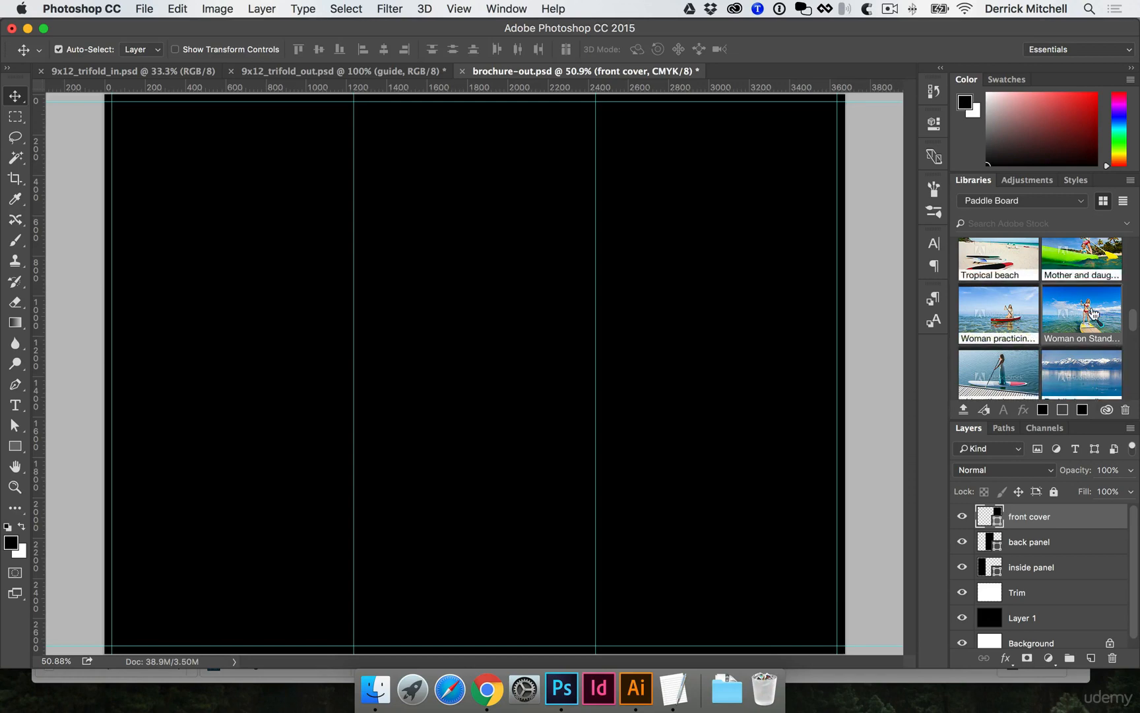
Place the Woman on Stand Up Paddle Board library image over the front cover and clip it to the front cover layer
{"action": "left_click_drag", "start_coordinate": [1099, 305], "coordinate": [742, 230]}
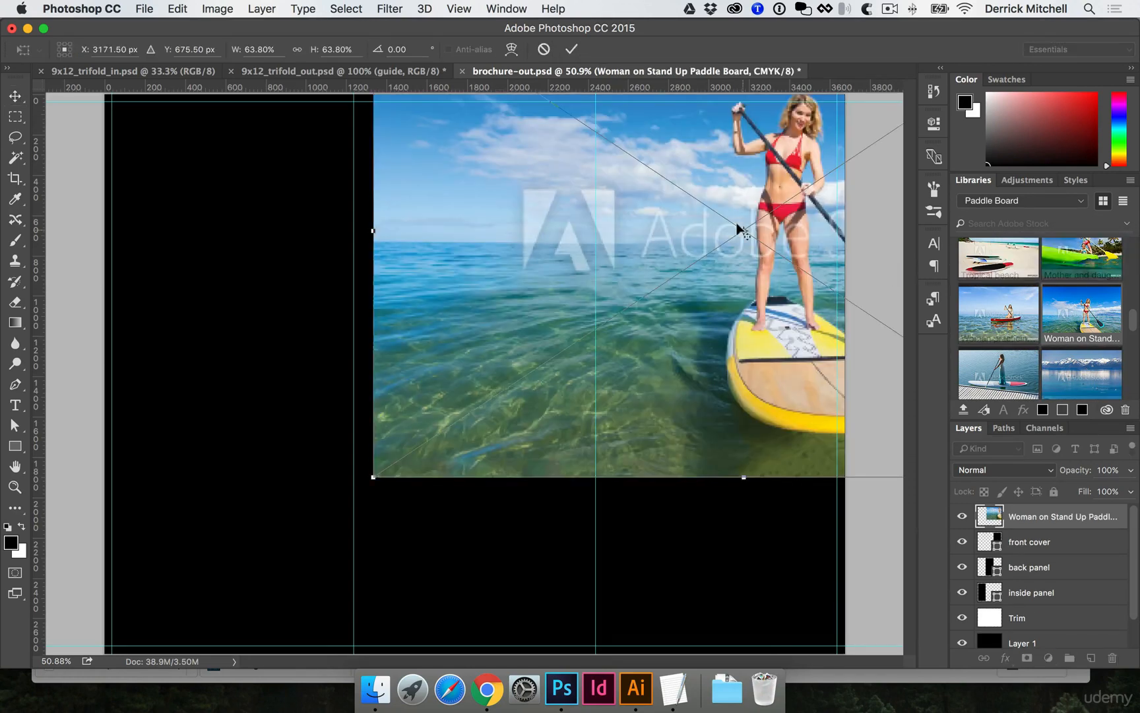
{"action": "left_click_drag", "start_coordinate": [673, 199], "coordinate": [616, 322]}
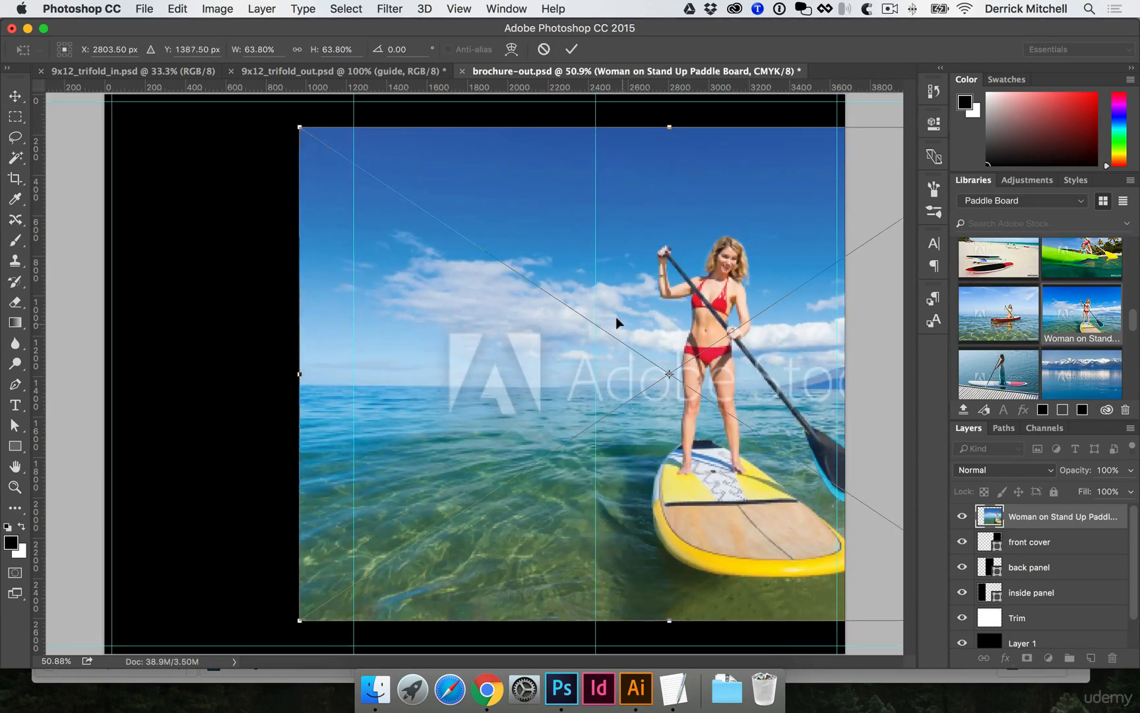
{"action": "key", "text": "Return"}
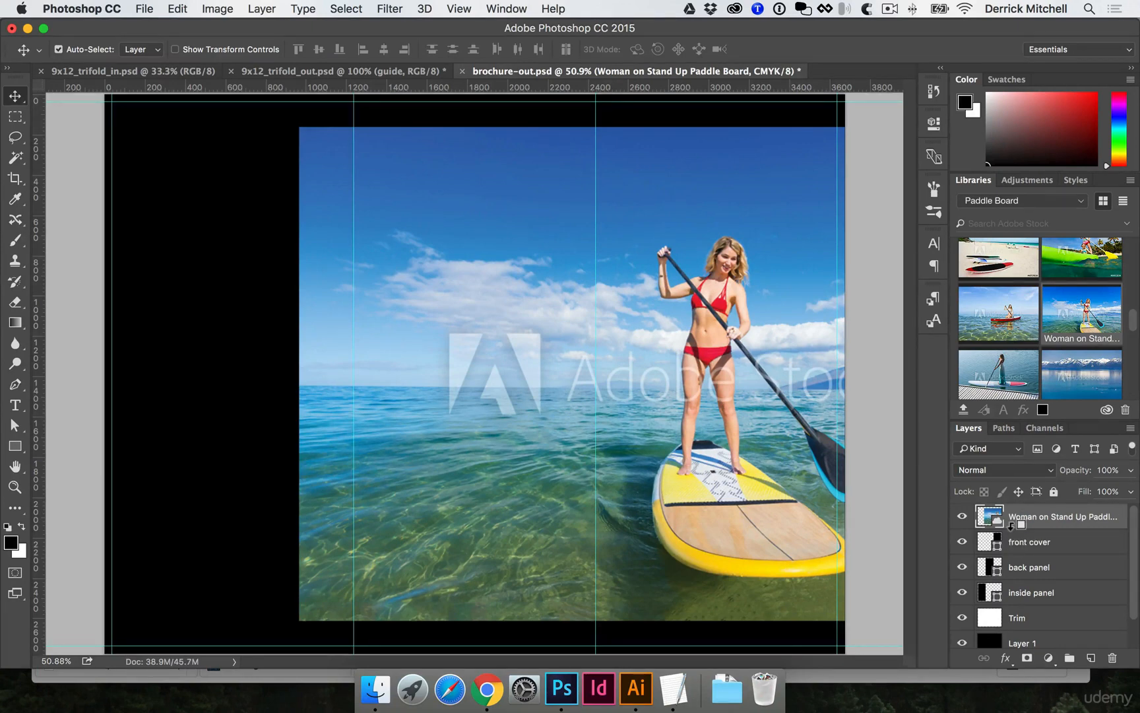
{"action": "left_click", "coordinate": [1013, 524], "text": "alt"}
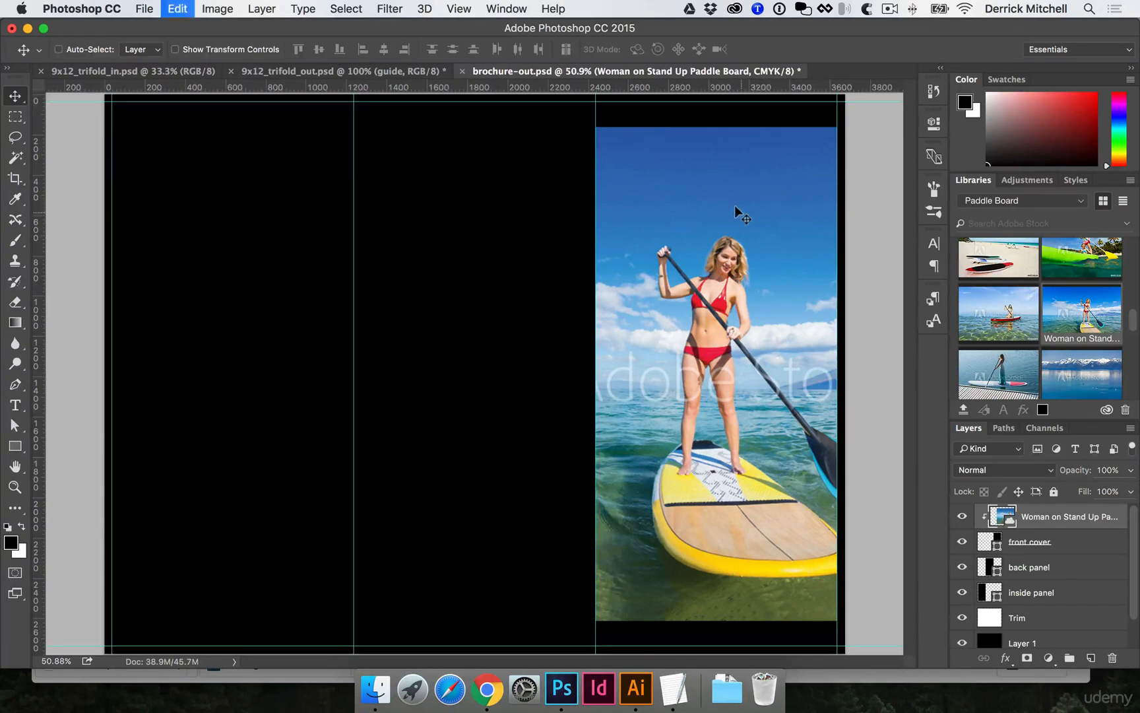
Scale the paddle board image to about 61.8% and position the woman, board and paddle within the front cover panel
{"action": "key", "text": "ctrl+t"}
{"action": "left_click_drag", "start_coordinate": [782, 214], "coordinate": [736, 254]}
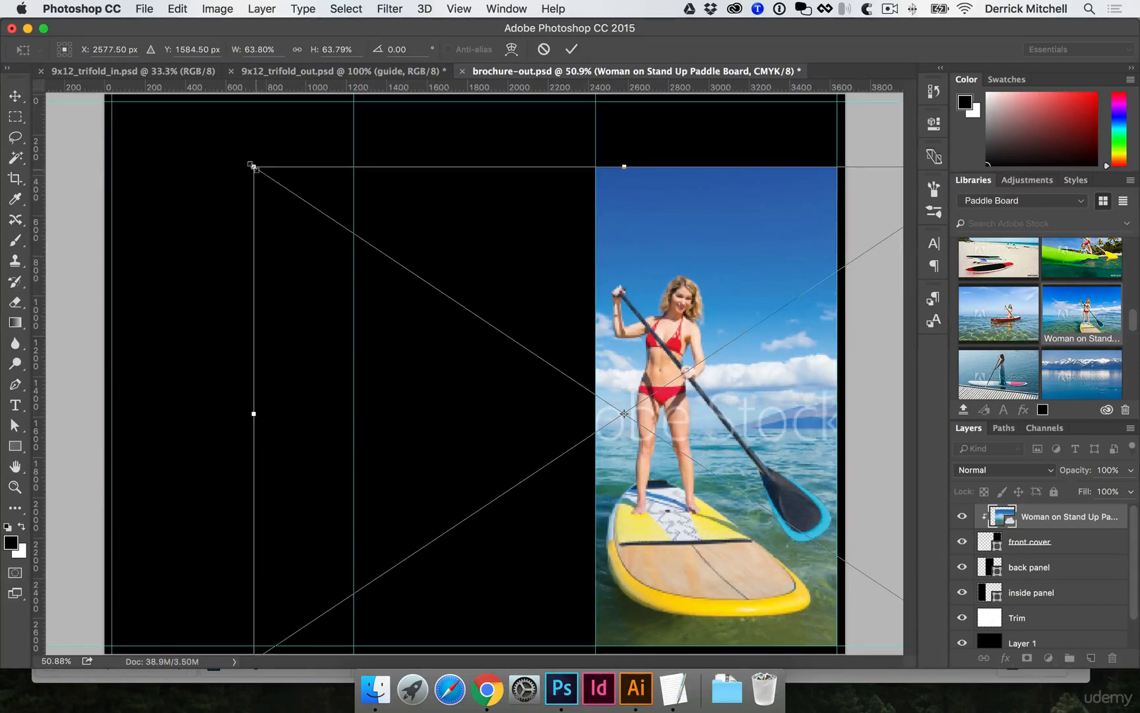
{"action": "left_click_drag", "start_coordinate": [254, 169], "coordinate": [278, 182]}
{"action": "left_click_drag", "start_coordinate": [725, 344], "coordinate": [754, 338]}
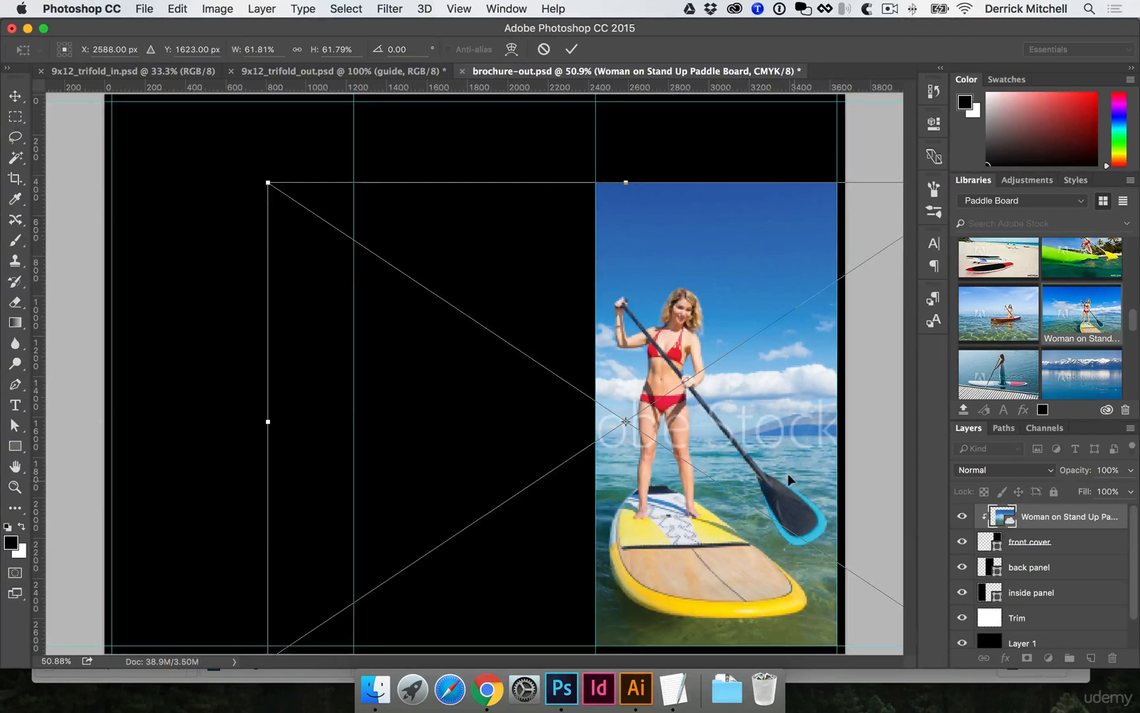
{"action": "key", "text": "Return"}
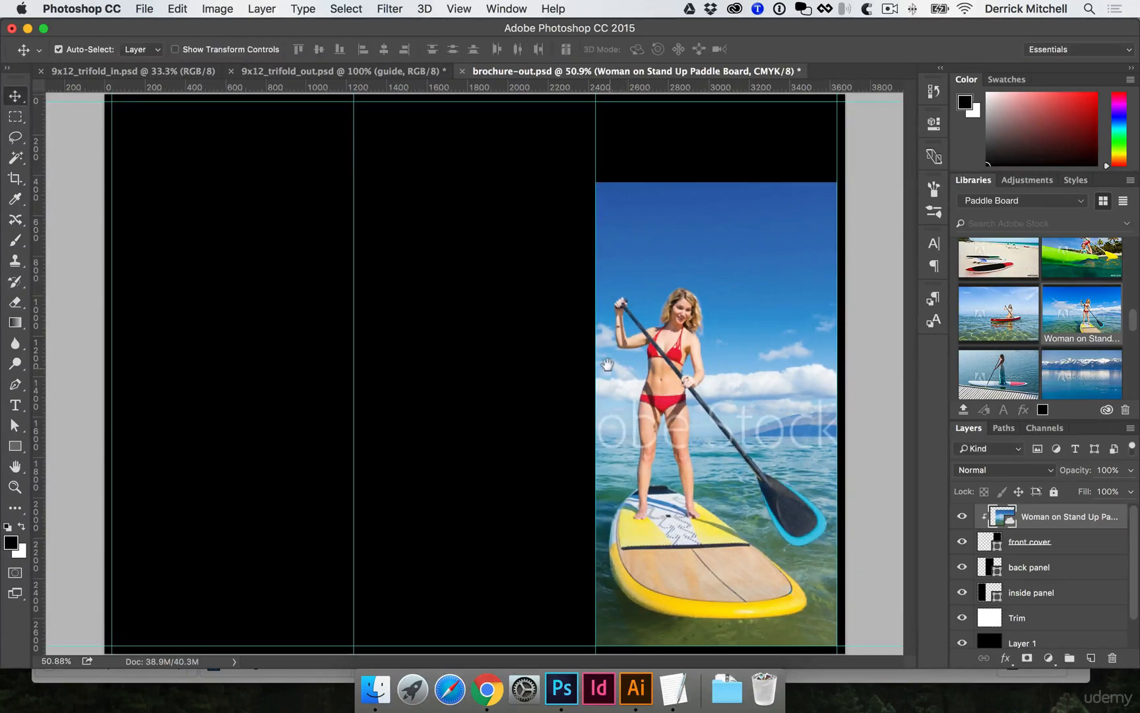
Switch to full-screen mode with the menu bar and bring the front cover panel into view
{"action": "key", "text": "f"}
{"action": "left_click_drag", "start_coordinate": [613, 440], "coordinate": [499, 397]}
{"action": "key", "text": "super+t"}
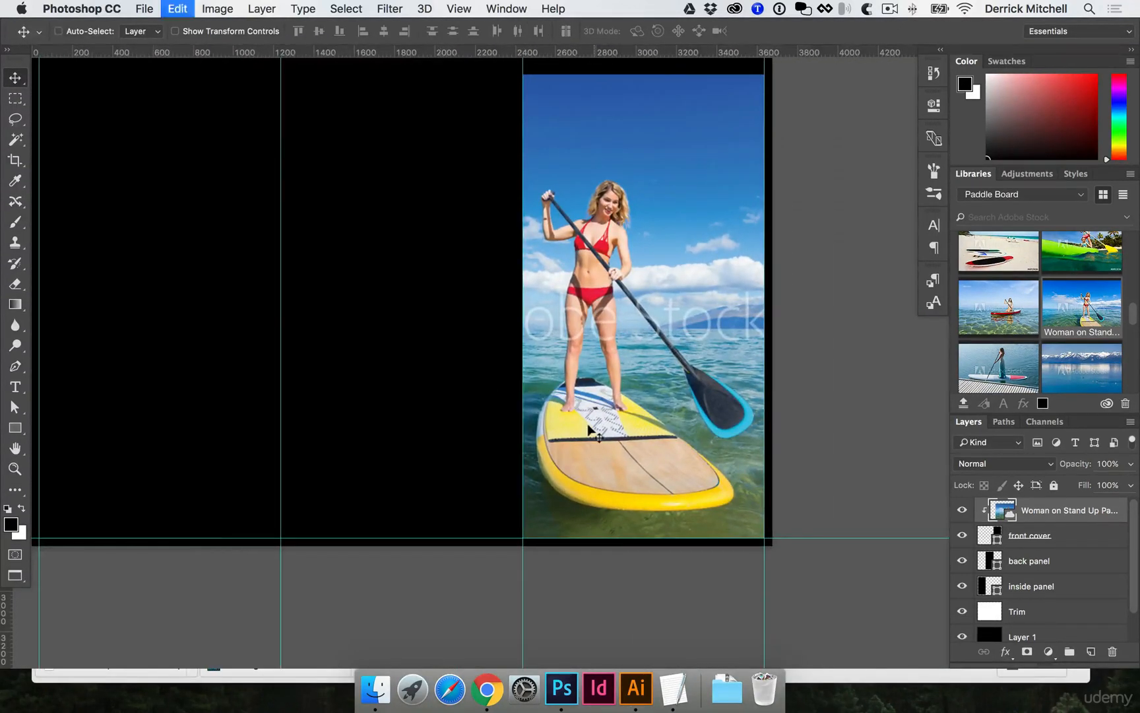
{"action": "key", "text": "Return"}
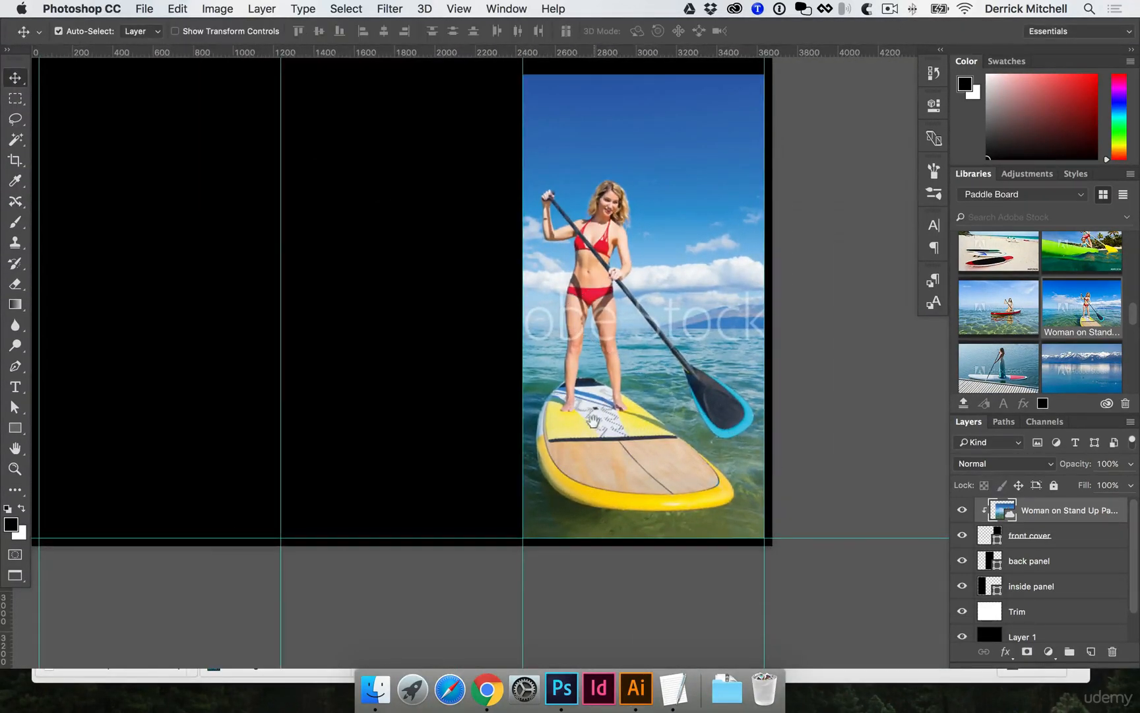
{"action": "left_click_drag", "start_coordinate": [589, 425], "coordinate": [583, 488]}
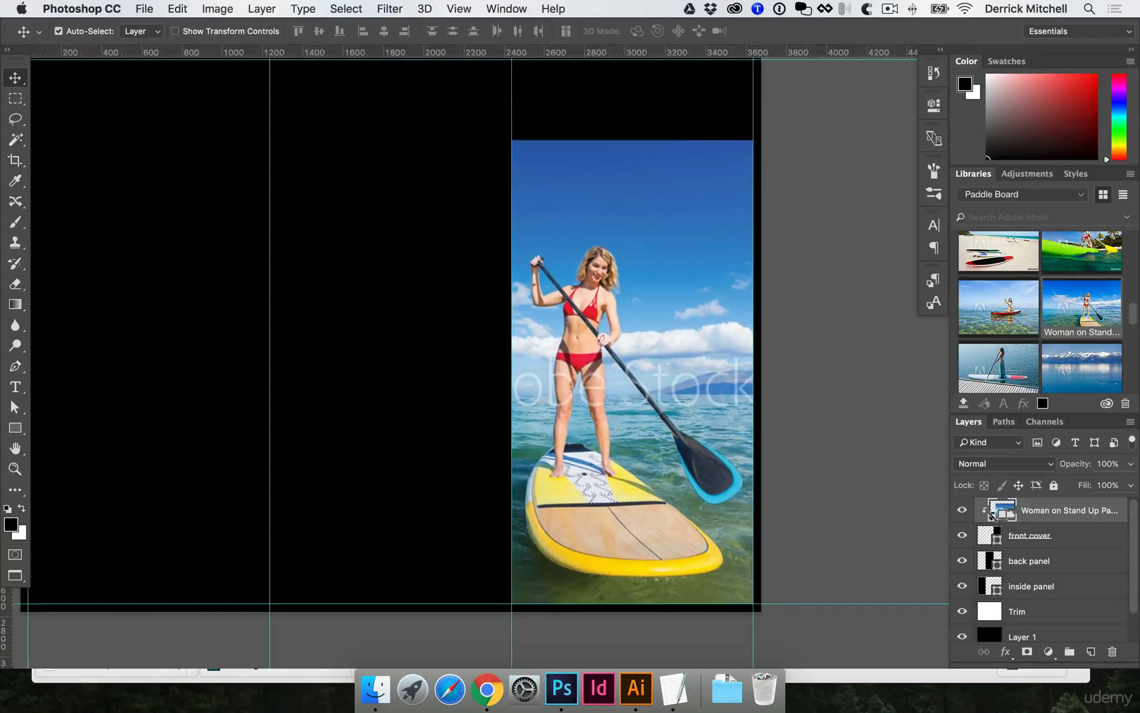
Release the paddle board image from its clipping mask on the front cover layer
{"action": "left_click", "coordinate": [754, 542]}
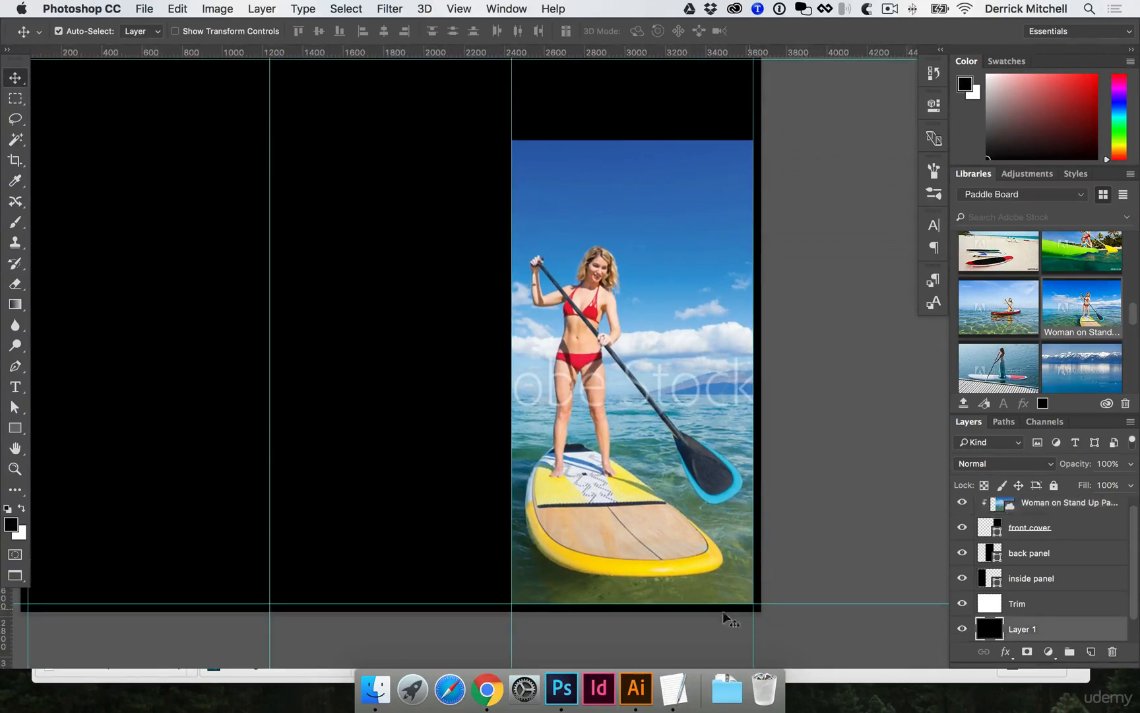
{"action": "left_click", "coordinate": [1012, 509]}
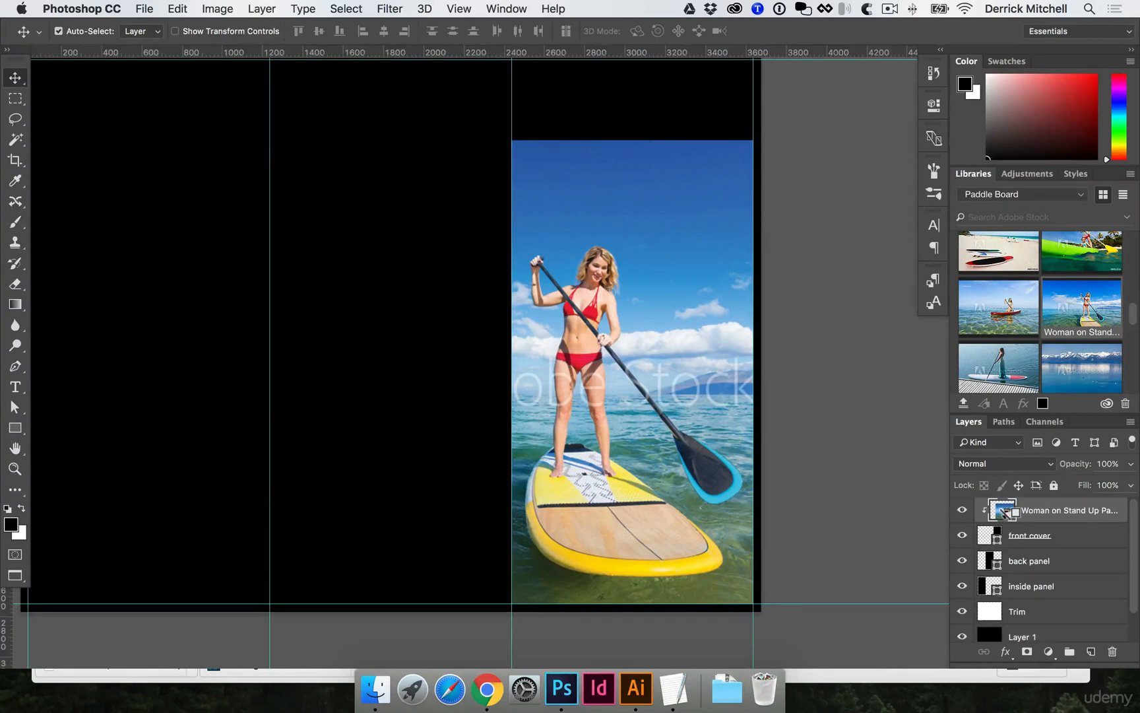
{"action": "left_click", "coordinate": [1003, 512], "text": "alt"}
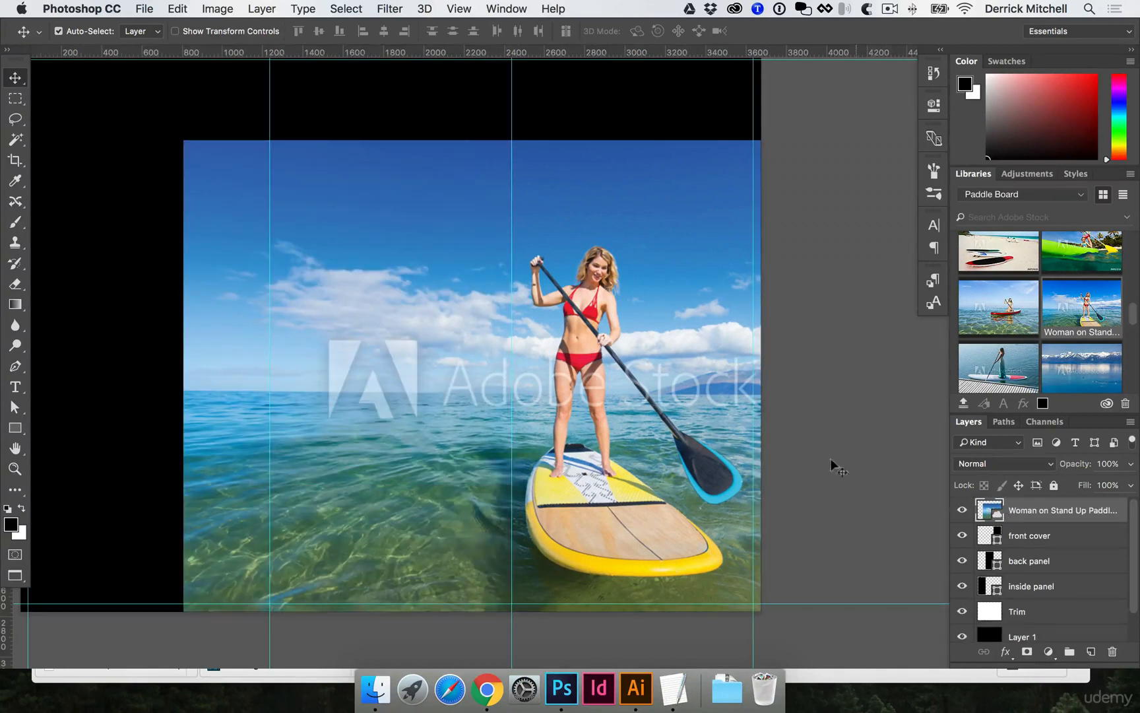
Add a new layer beneath the paddle board image and fill it with the blue sampled from the top edge of the sky
{"action": "scroll", "coordinate": [831, 458], "scroll_direction": "up", "scroll_amount": 3}
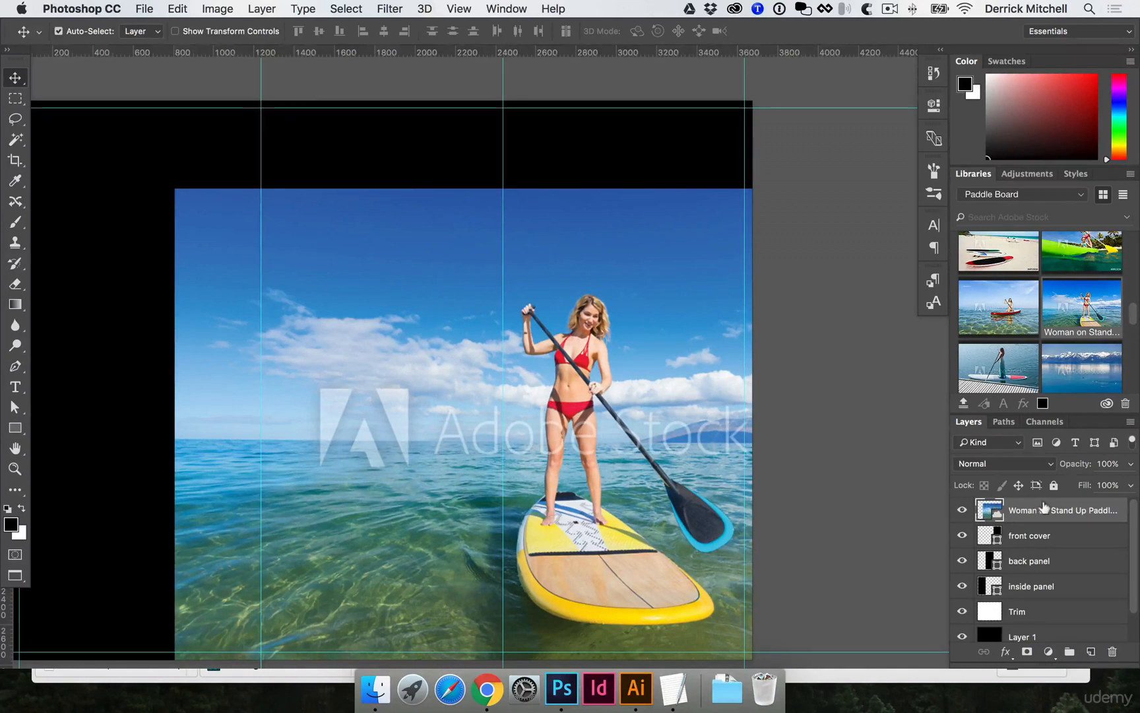
{"action": "left_click", "coordinate": [1090, 651], "text": "super"}
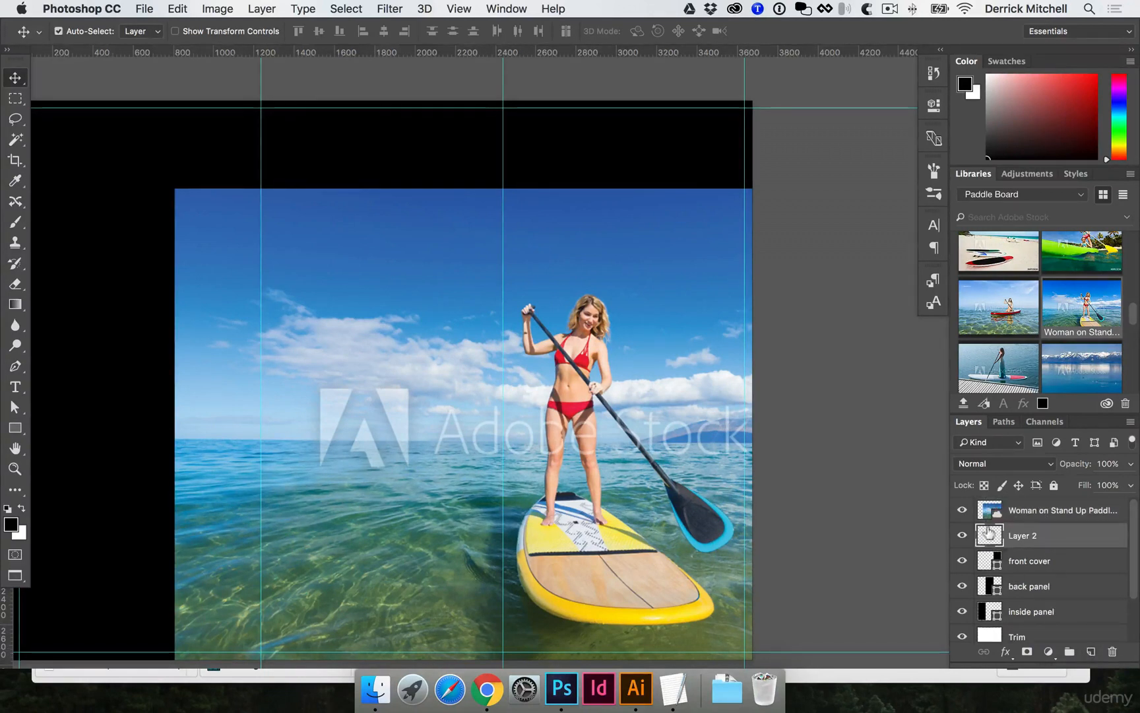
{"action": "key", "text": "i"}
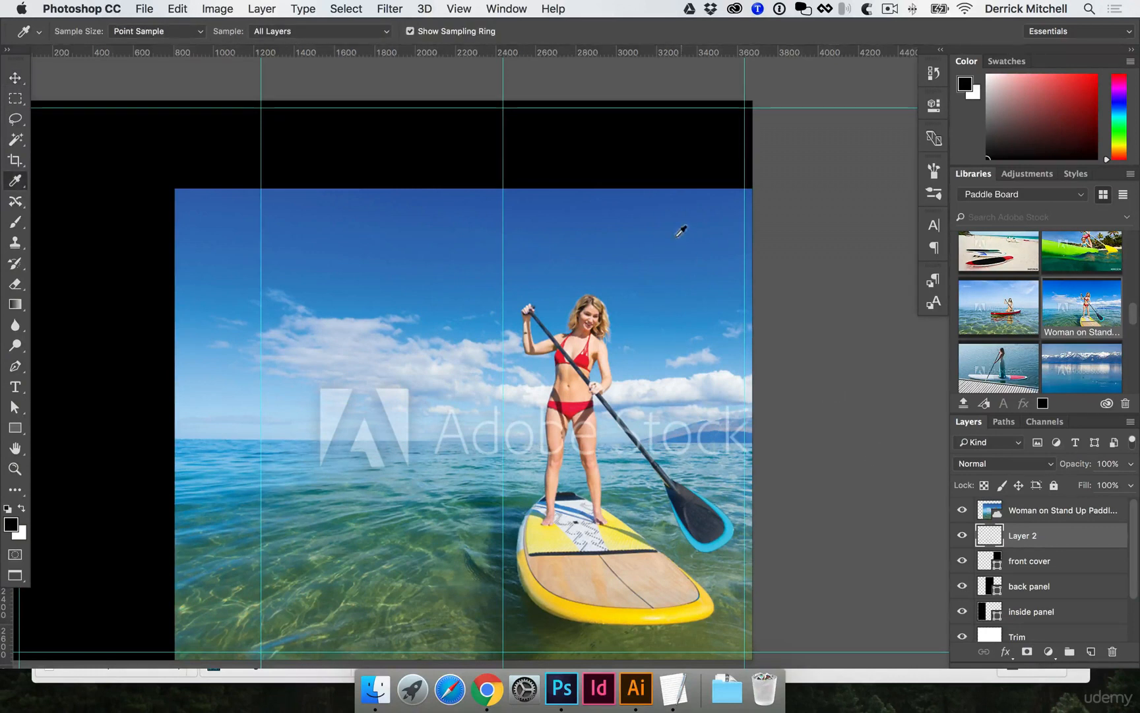
{"action": "left_click_drag", "start_coordinate": [633, 193], "coordinate": [635, 186]}
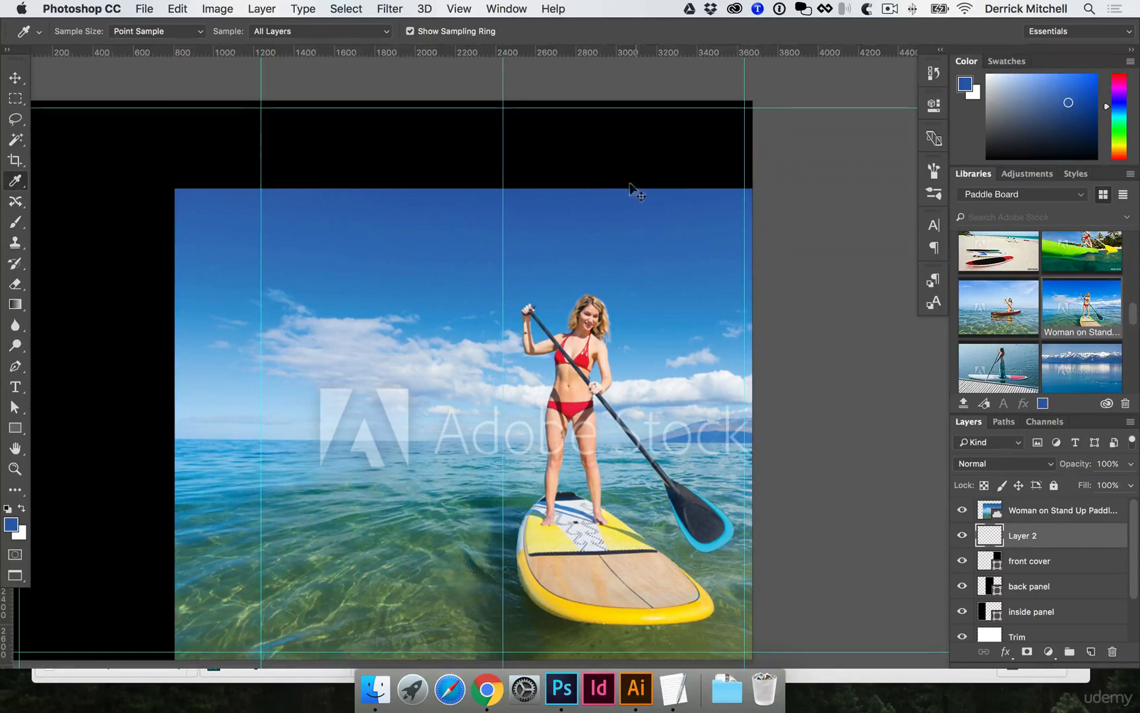
{"action": "key", "text": "v"}
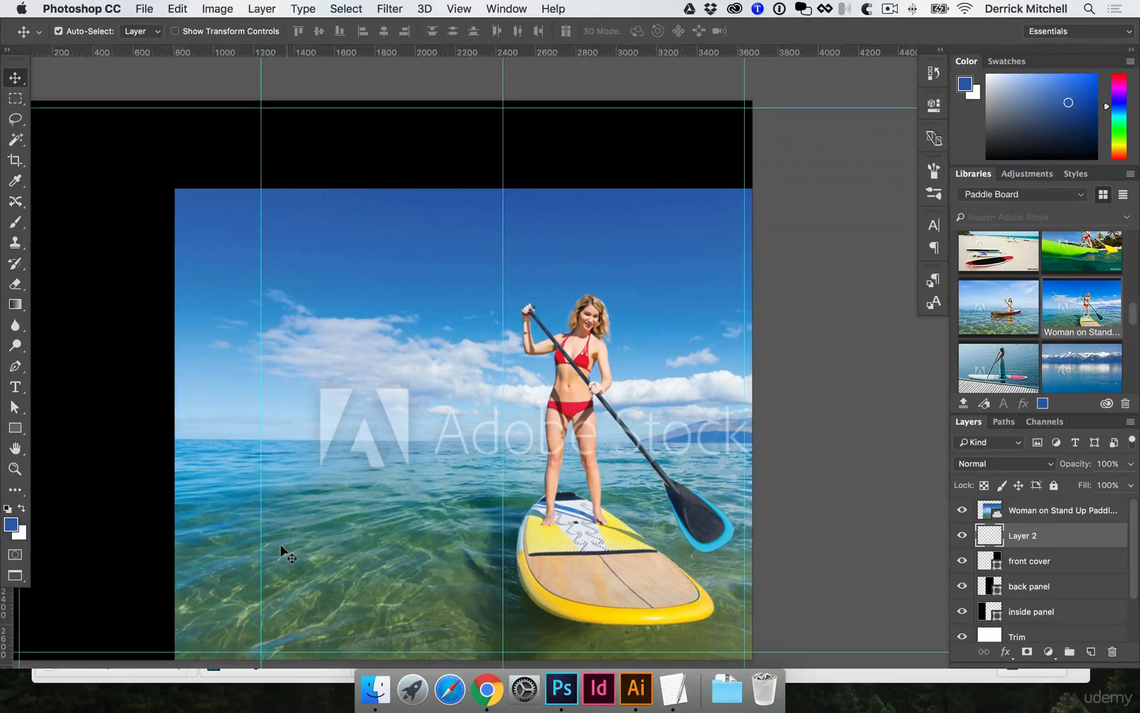
{"action": "key", "text": "alt+BackSpace"}
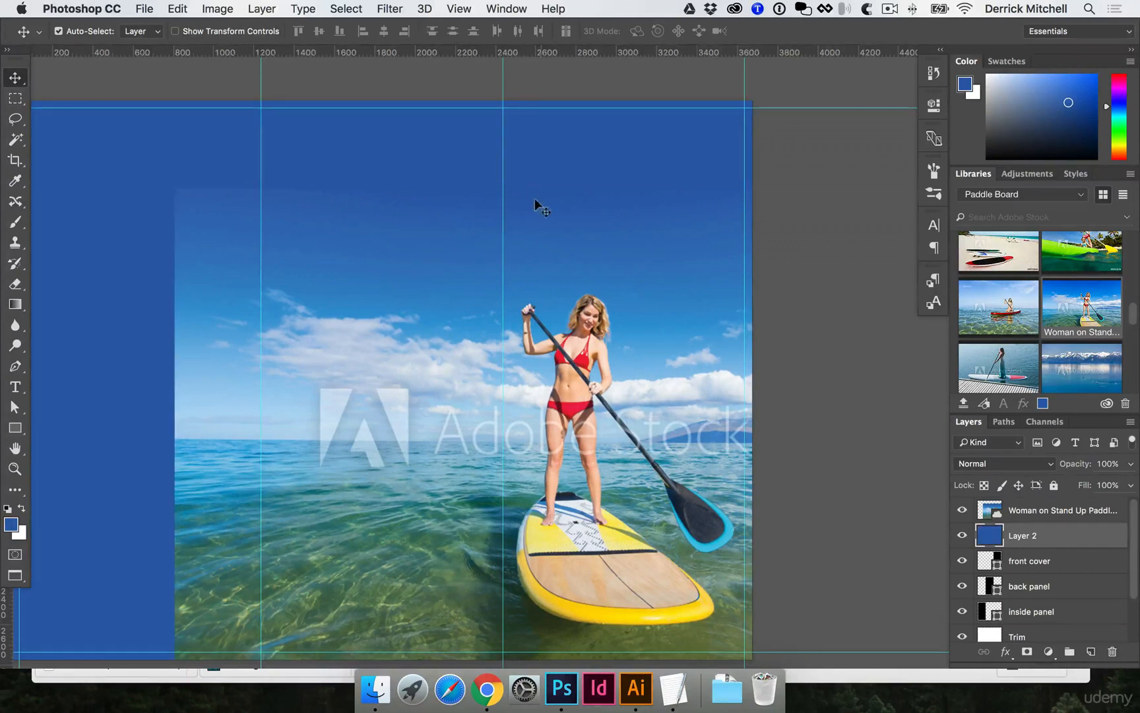
Add a layer mask to the paddle board image layer
{"action": "scroll", "coordinate": [538, 198], "scroll_direction": "up", "scroll_amount": 3}
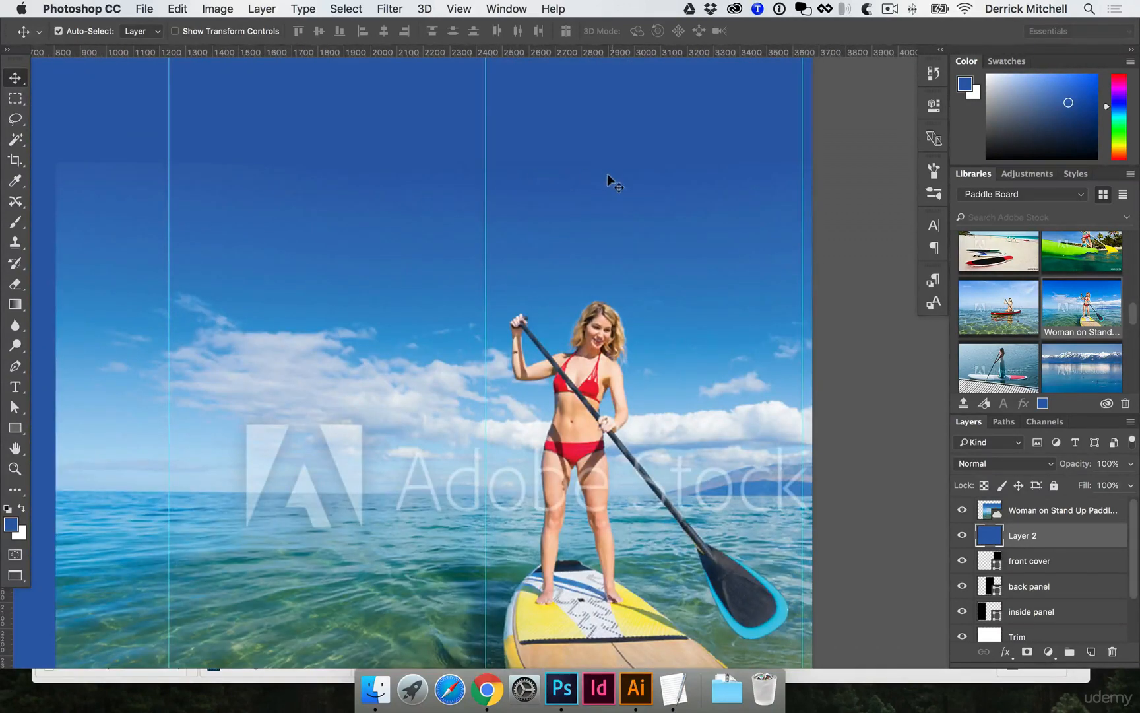
{"action": "left_click", "coordinate": [606, 174]}
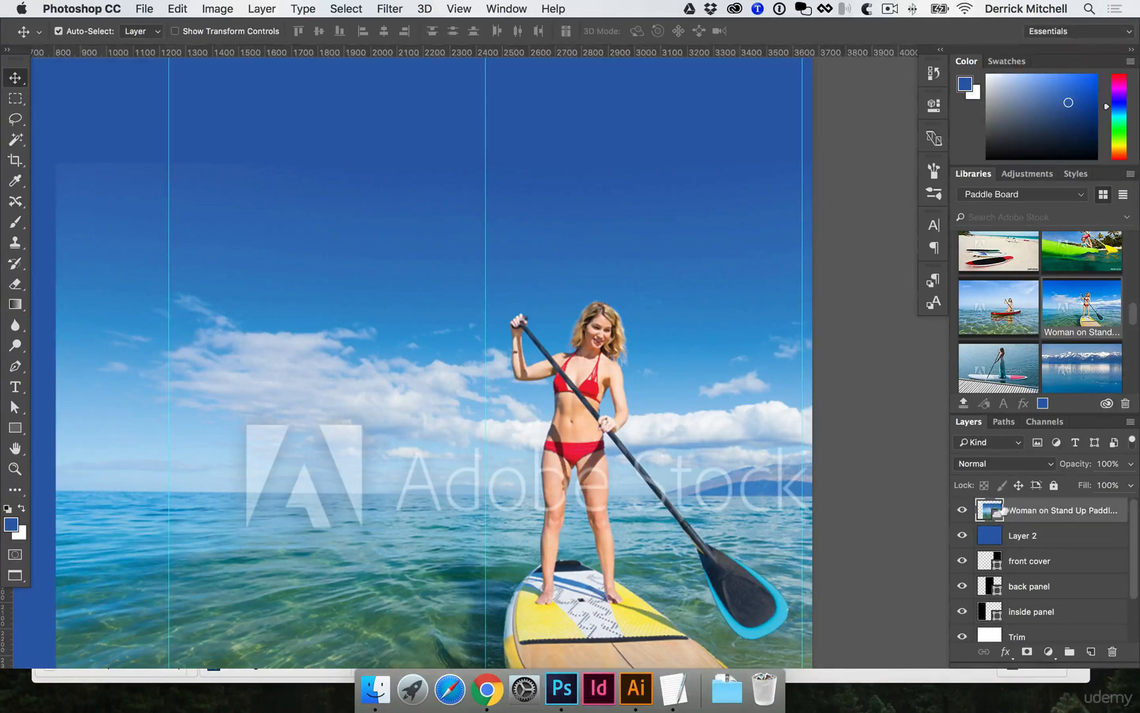
{"action": "left_click", "coordinate": [1026, 651]}
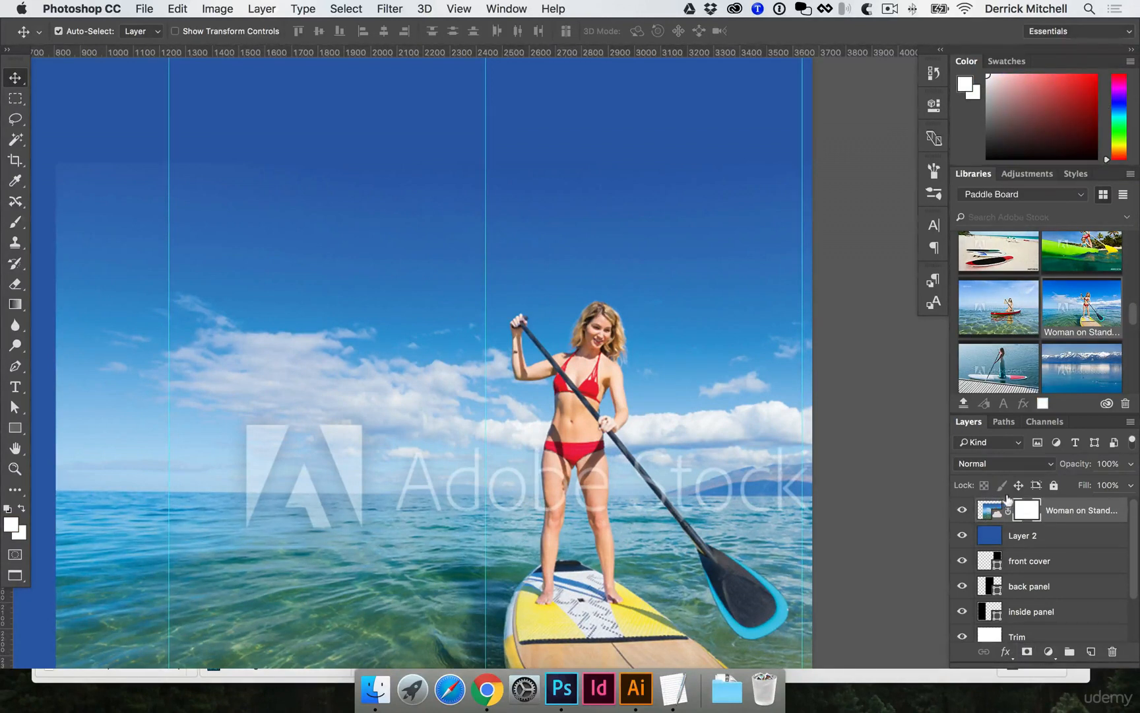
Draw a short vertical black-to-transparent gradient on the mask so the top of the sky fades into the blue fill
{"action": "key", "text": "g"}
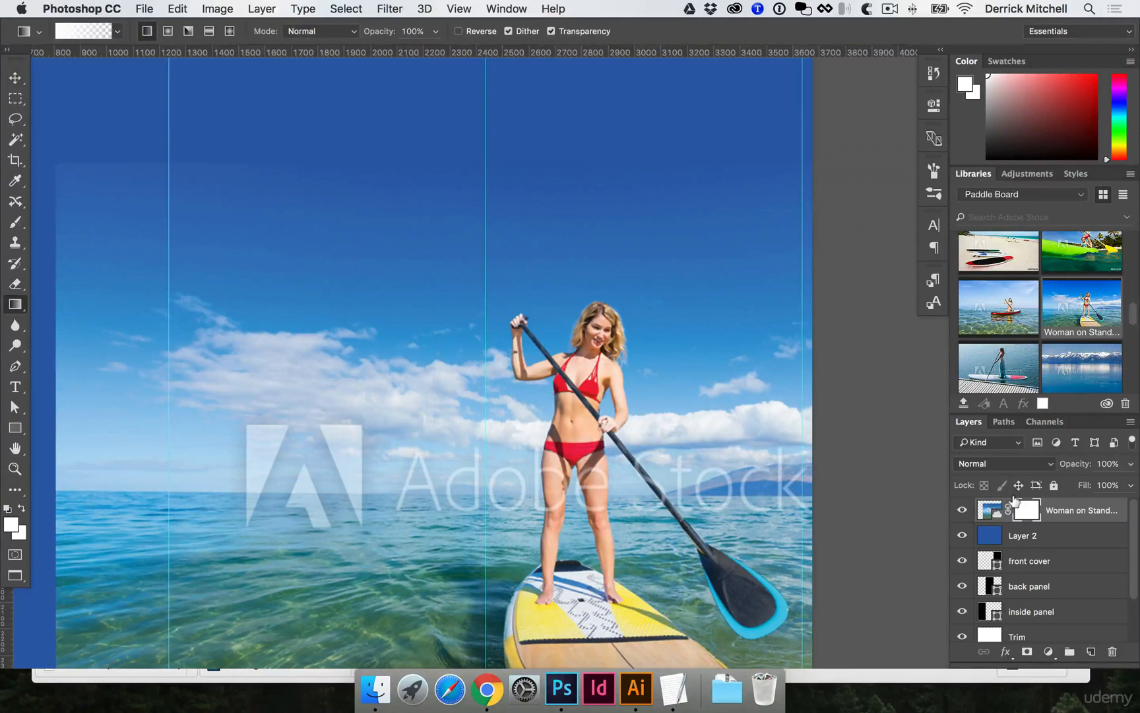
{"action": "key", "text": "d"}
{"action": "key", "text": "x"}
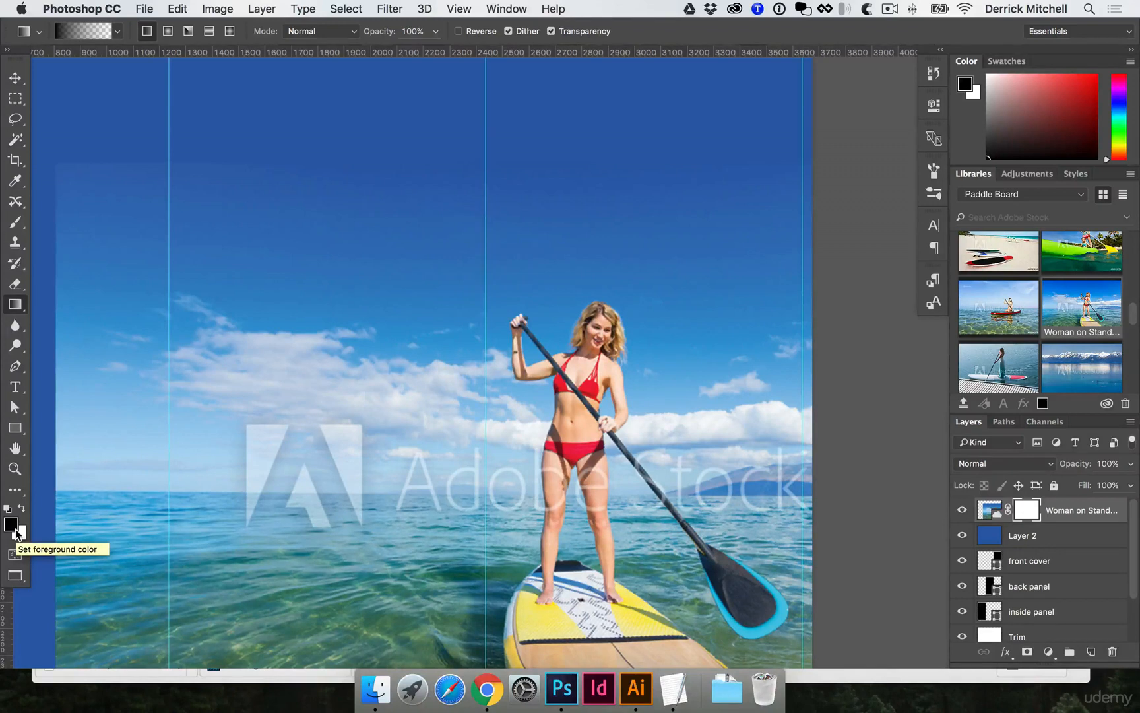
{"action": "left_click", "coordinate": [116, 31]}
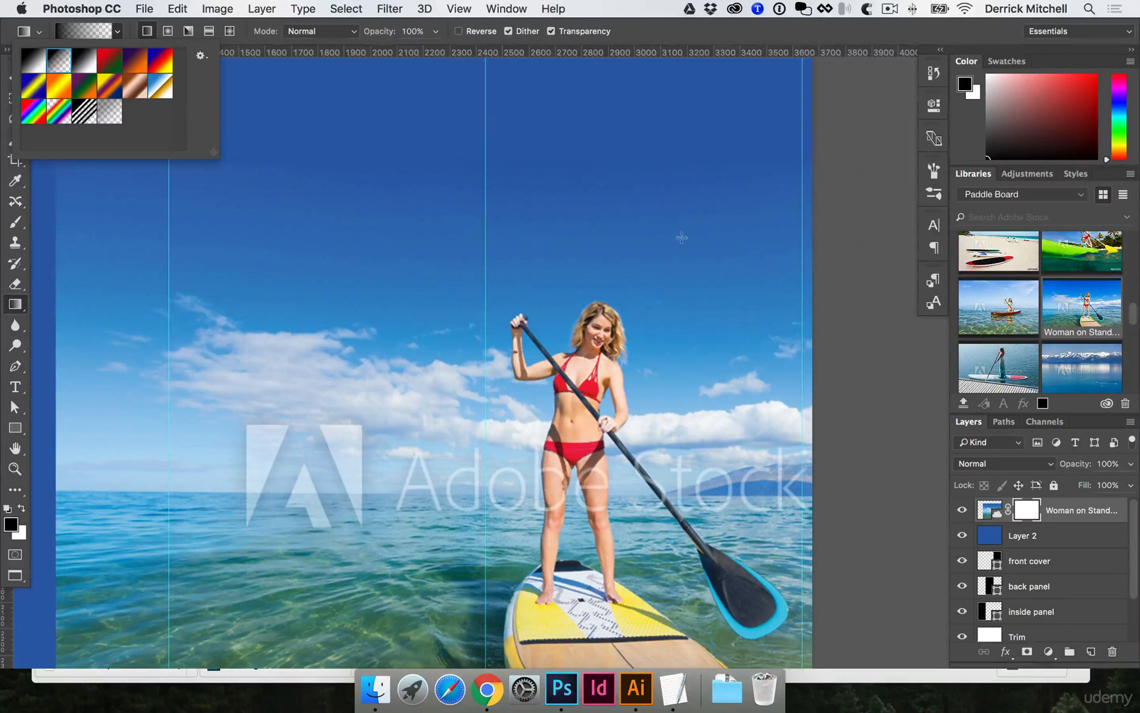
{"action": "left_click_drag", "start_coordinate": [625, 173], "coordinate": [629, 218]}
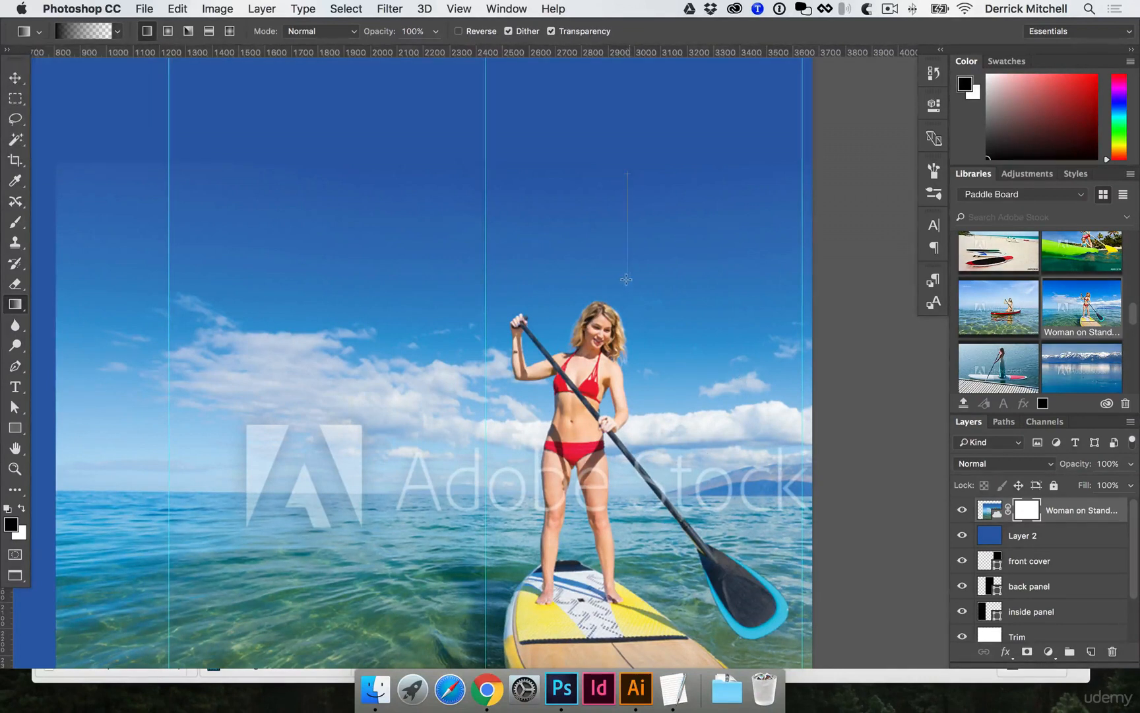
{"action": "left_click_drag", "start_coordinate": [626, 279], "coordinate": [626, 279]}
{"action": "key", "text": "v"}
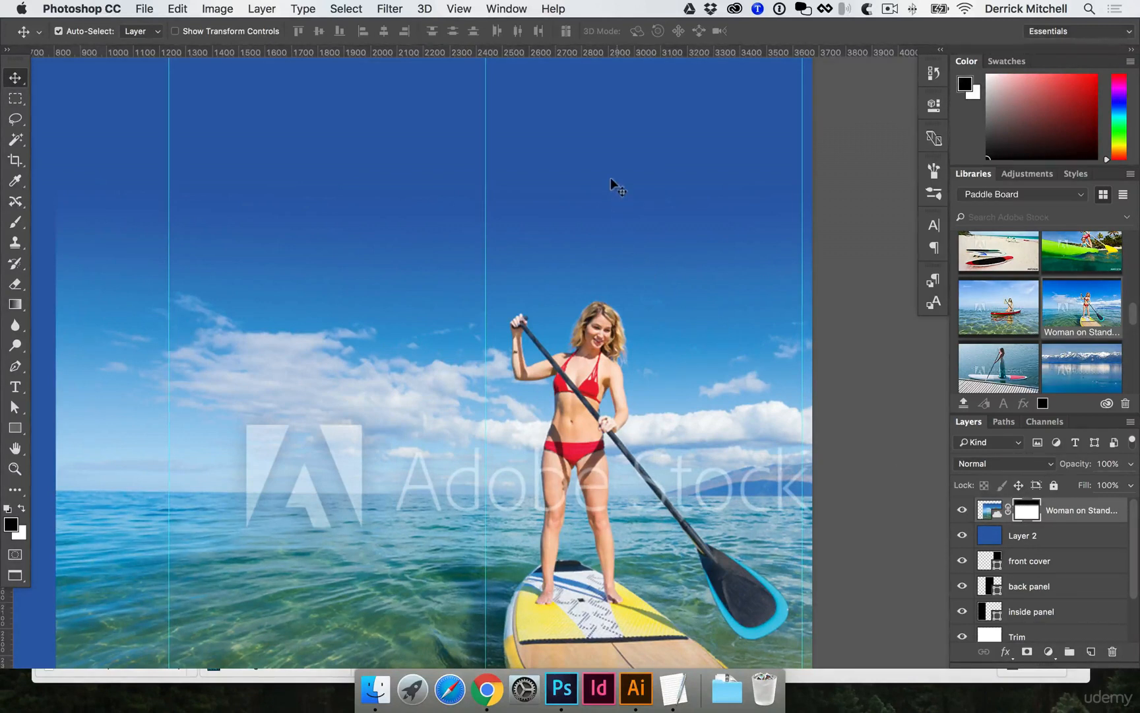
Try a purple fill on a duplicate of the blue layer behind the faded image, and delete the duplicate
{"action": "left_click", "coordinate": [1004, 531]}
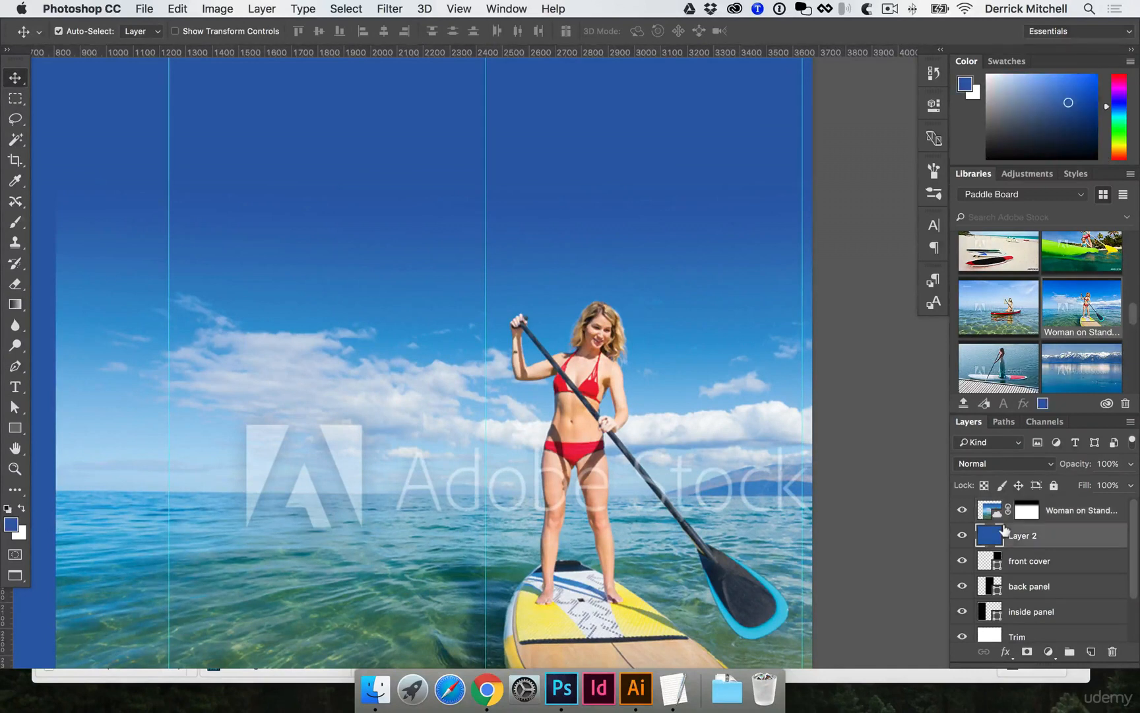
{"action": "key", "text": "super+j"}
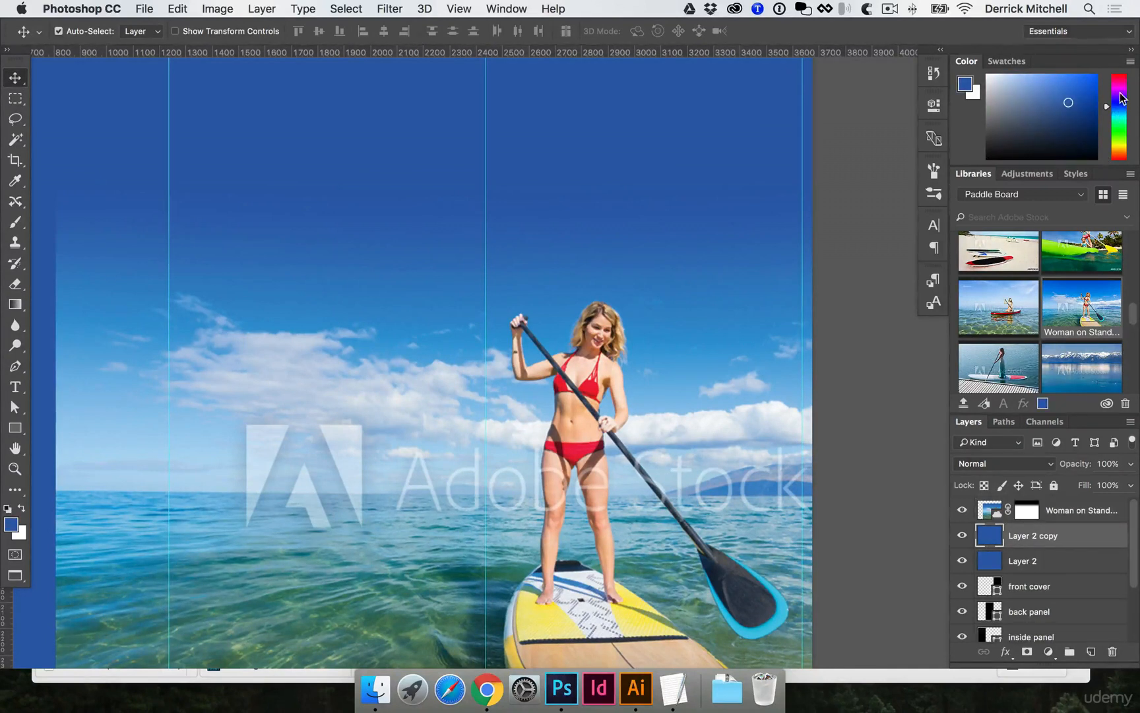
{"action": "left_click", "coordinate": [1123, 88]}
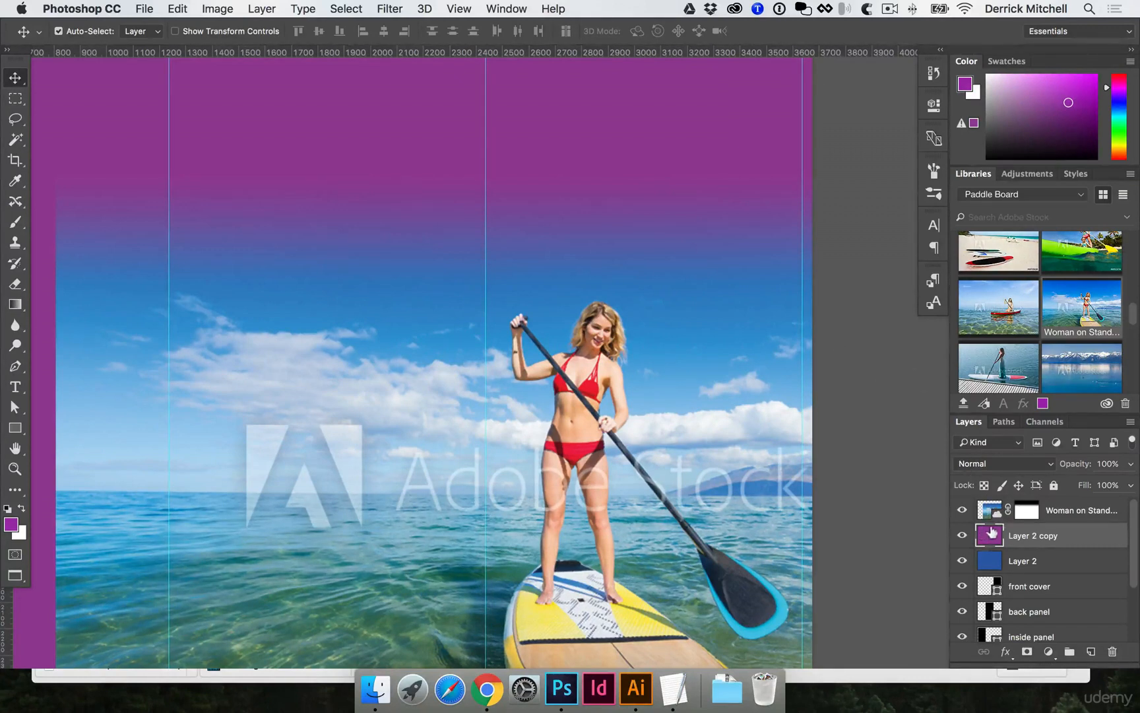
{"action": "key", "text": "BackSpace"}
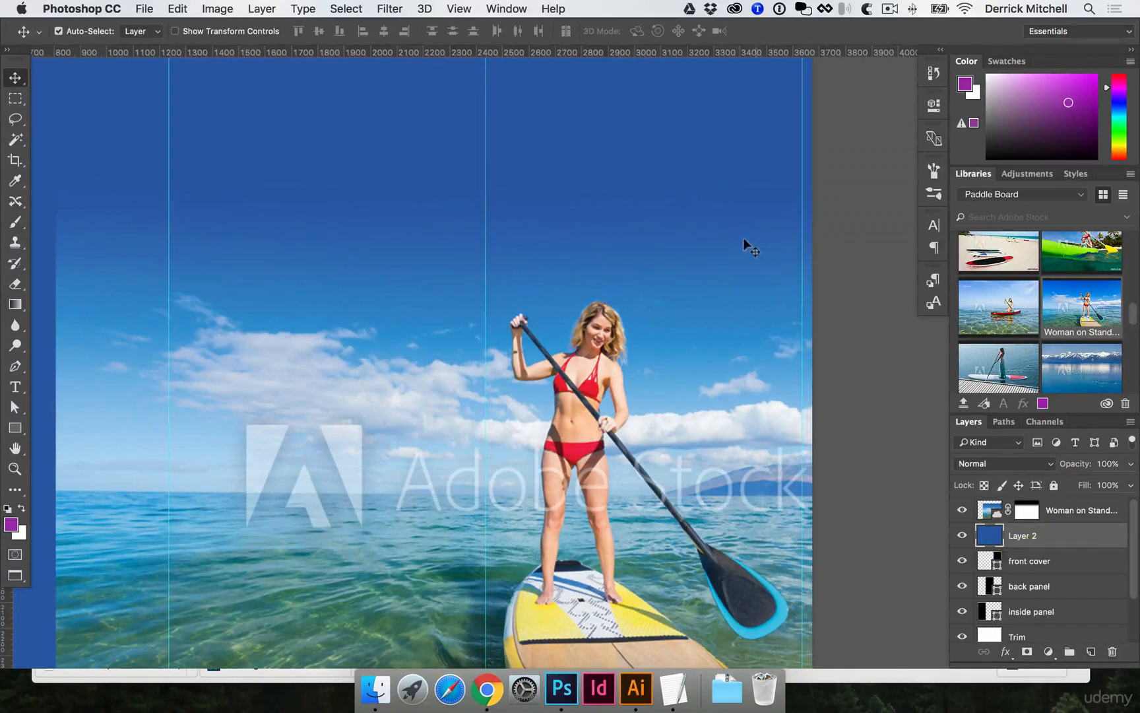
Switch to Finder, preview IMG_1718.JPG and IMG_1719.JPG in the SUP brochure research folder to examine the brochure racks, and return to Photoshop
{"action": "scroll", "coordinate": [661, 145], "scroll_direction": "up", "scroll_amount": 3}
{"action": "scroll", "coordinate": [662, 145], "scroll_direction": "right", "scroll_amount": 1}
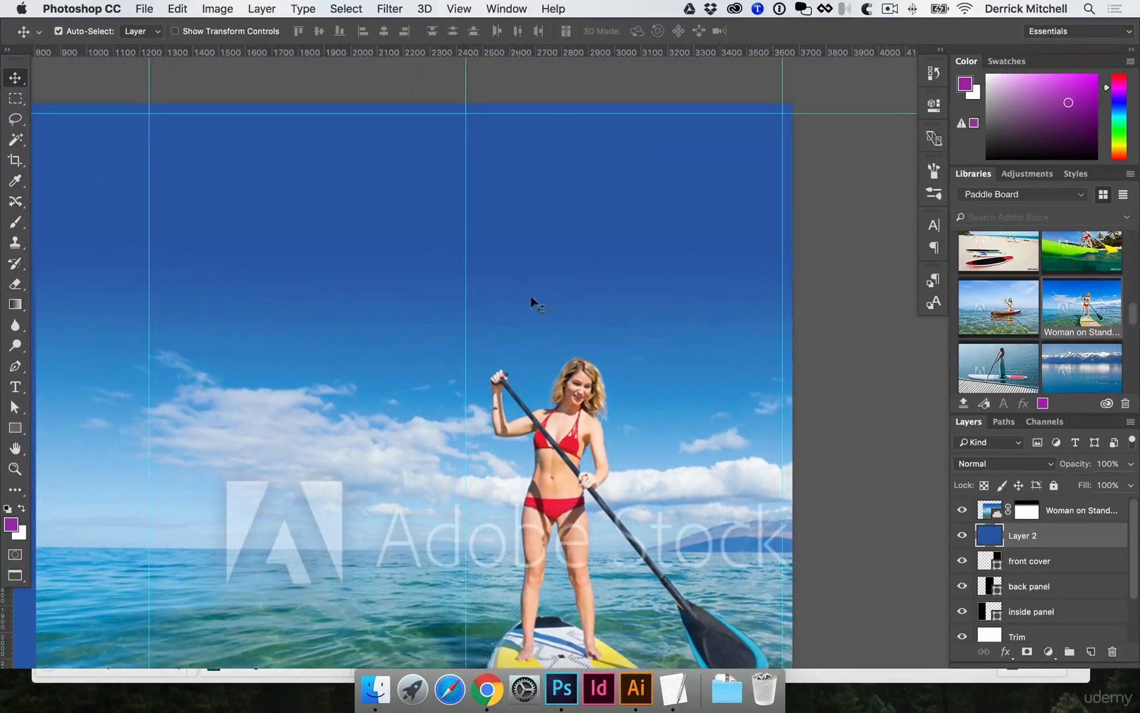
{"action": "left_click_drag", "start_coordinate": [561, 169], "coordinate": [588, 145]}
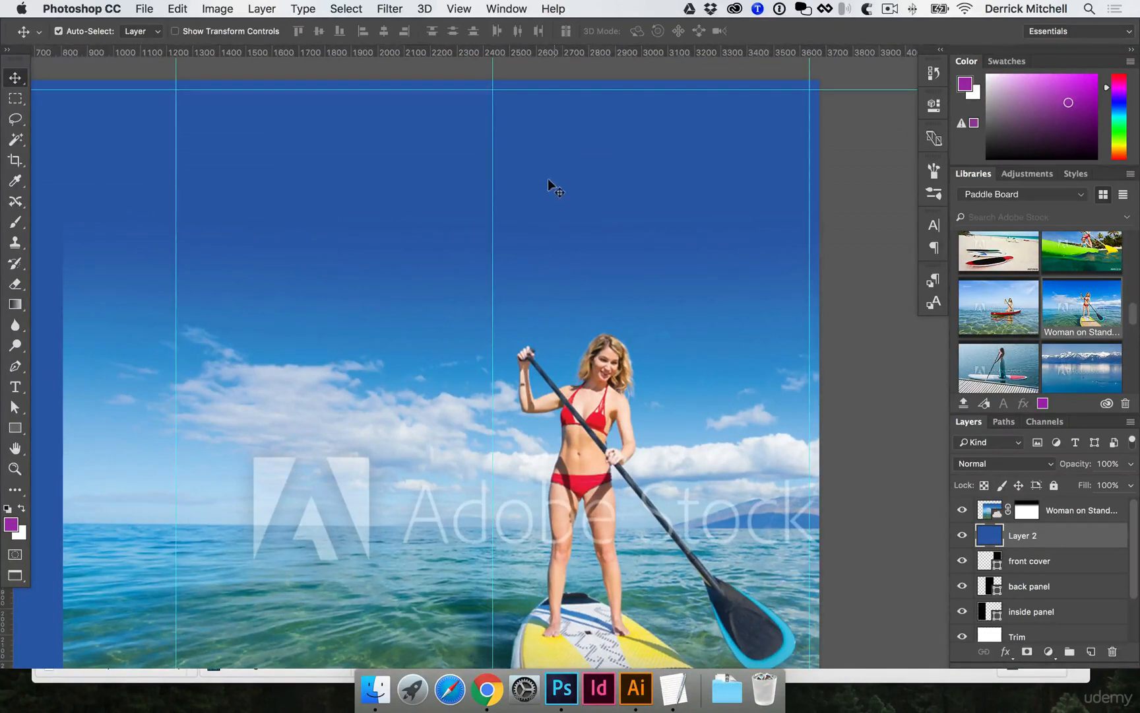
{"action": "left_click", "coordinate": [378, 688]}
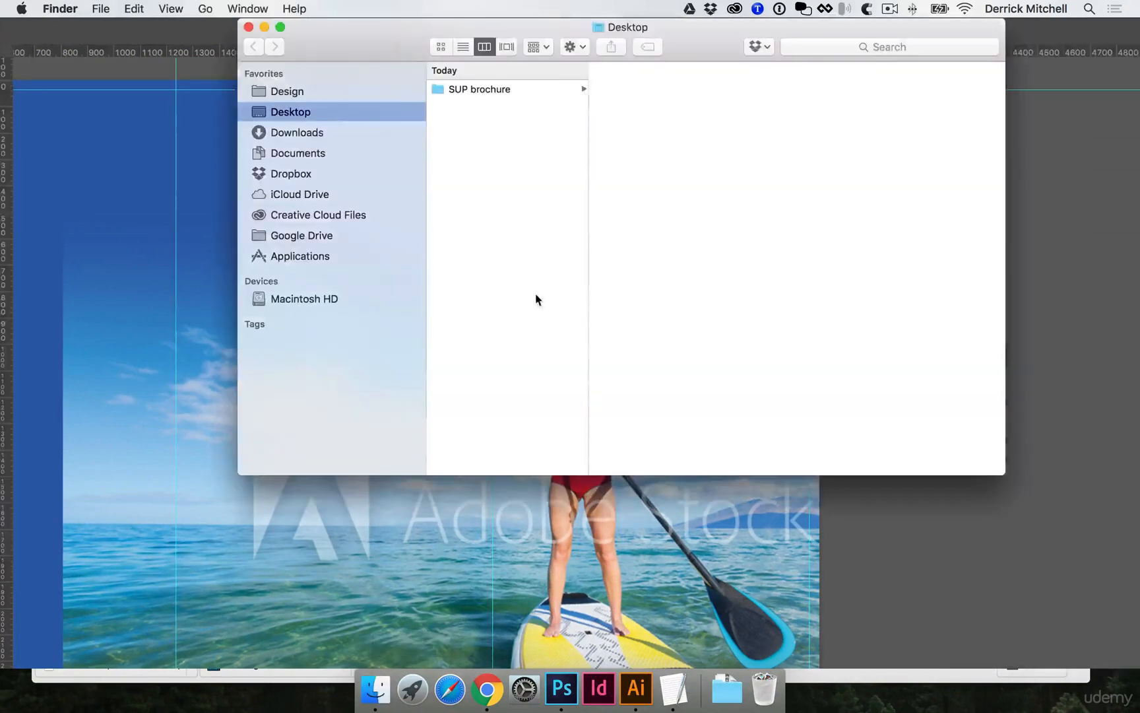
{"action": "left_click", "coordinate": [524, 89]}
{"action": "left_click", "coordinate": [623, 89]}
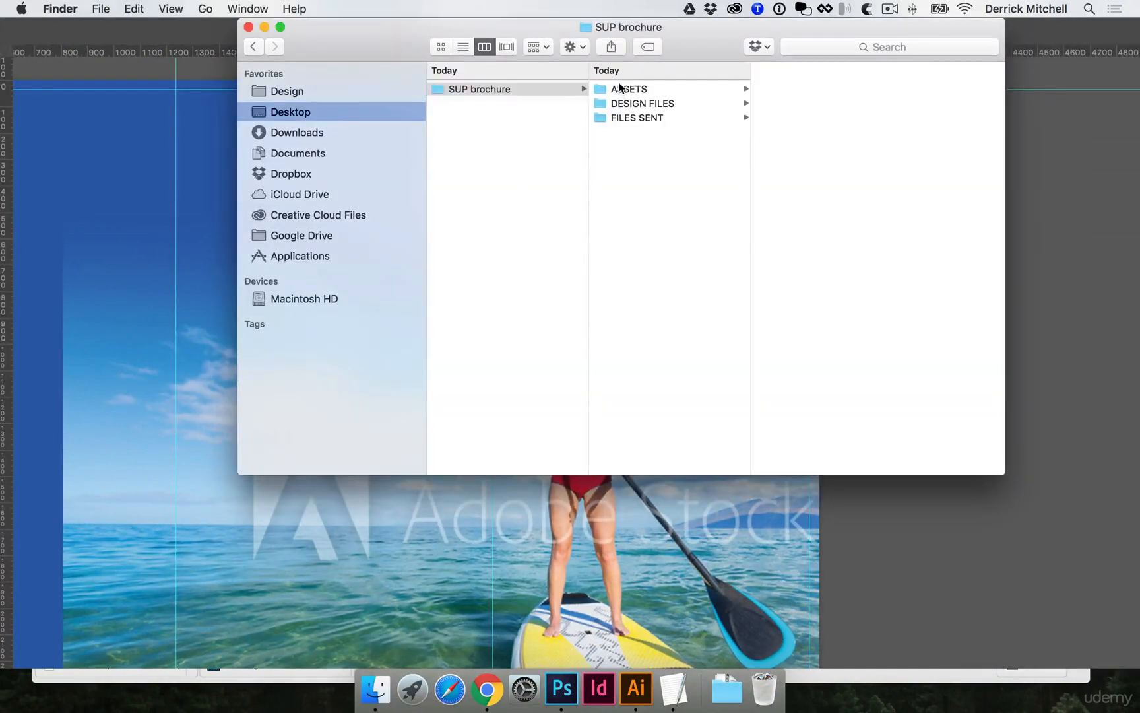
{"action": "left_click", "coordinate": [788, 161]}
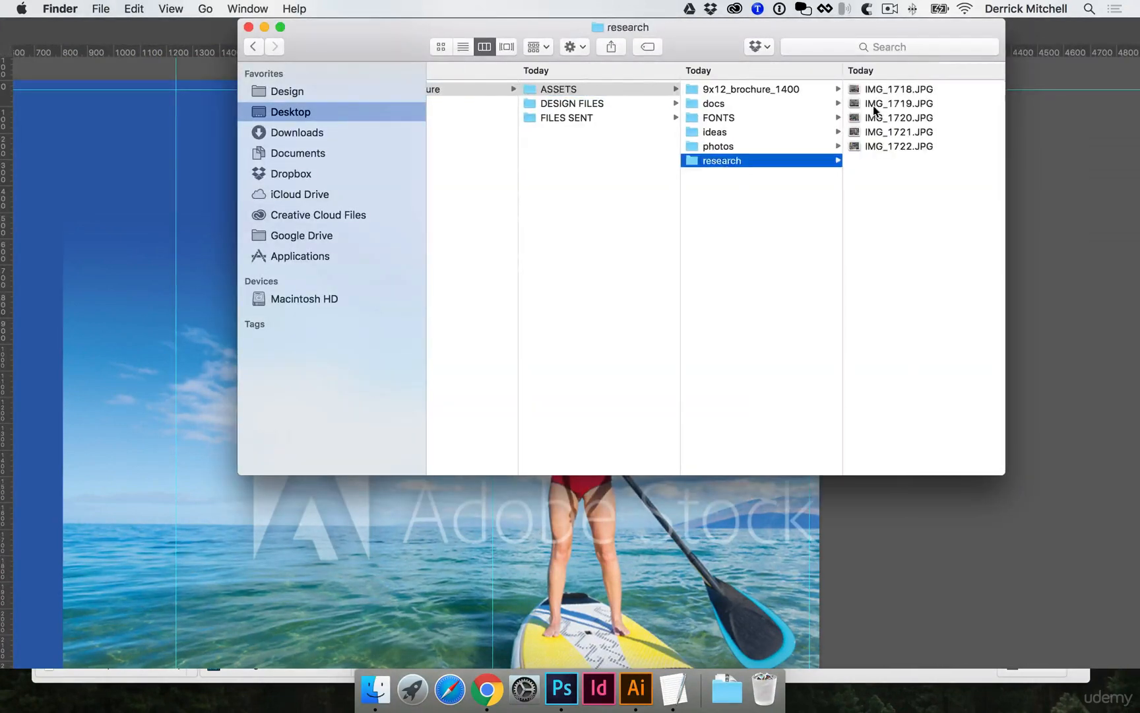
{"action": "left_click", "coordinate": [893, 90]}
{"action": "key", "text": "space"}
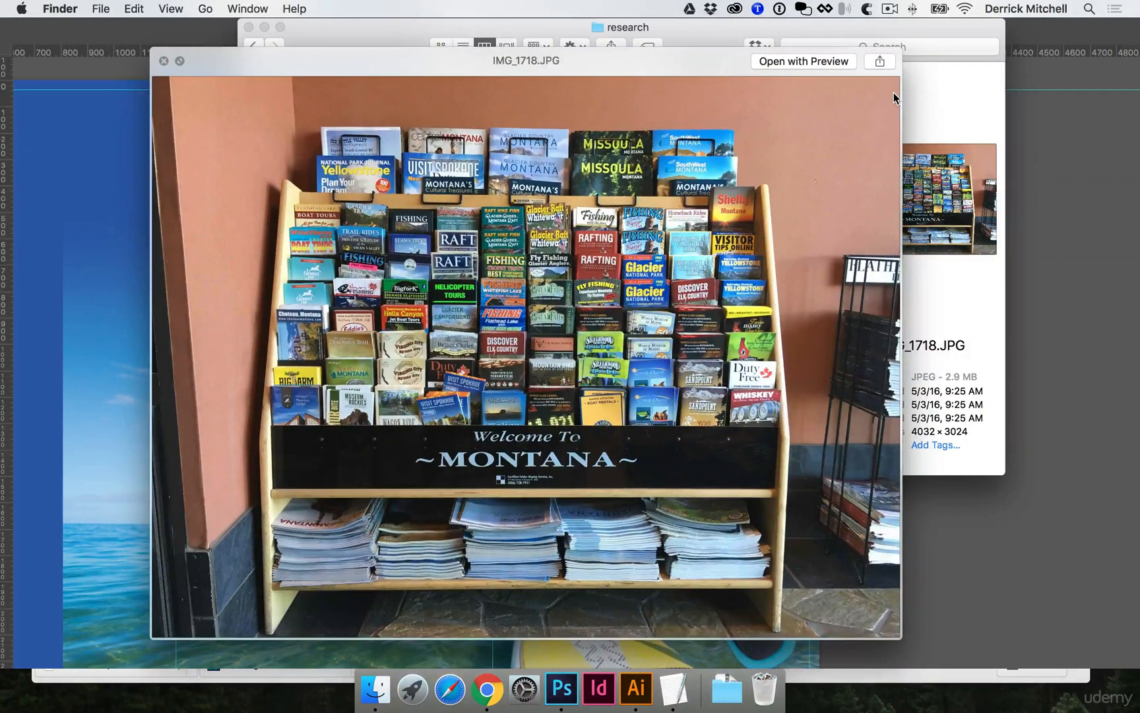
{"action": "key", "text": "Down"}
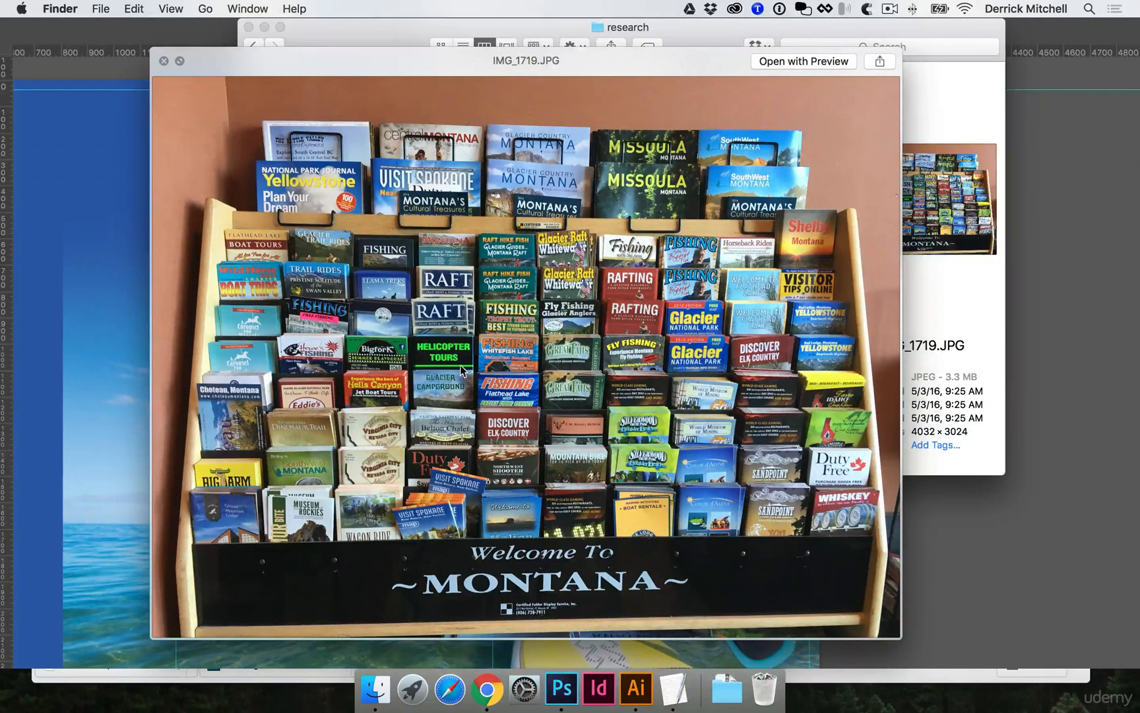
{"action": "left_click", "coordinate": [105, 307]}
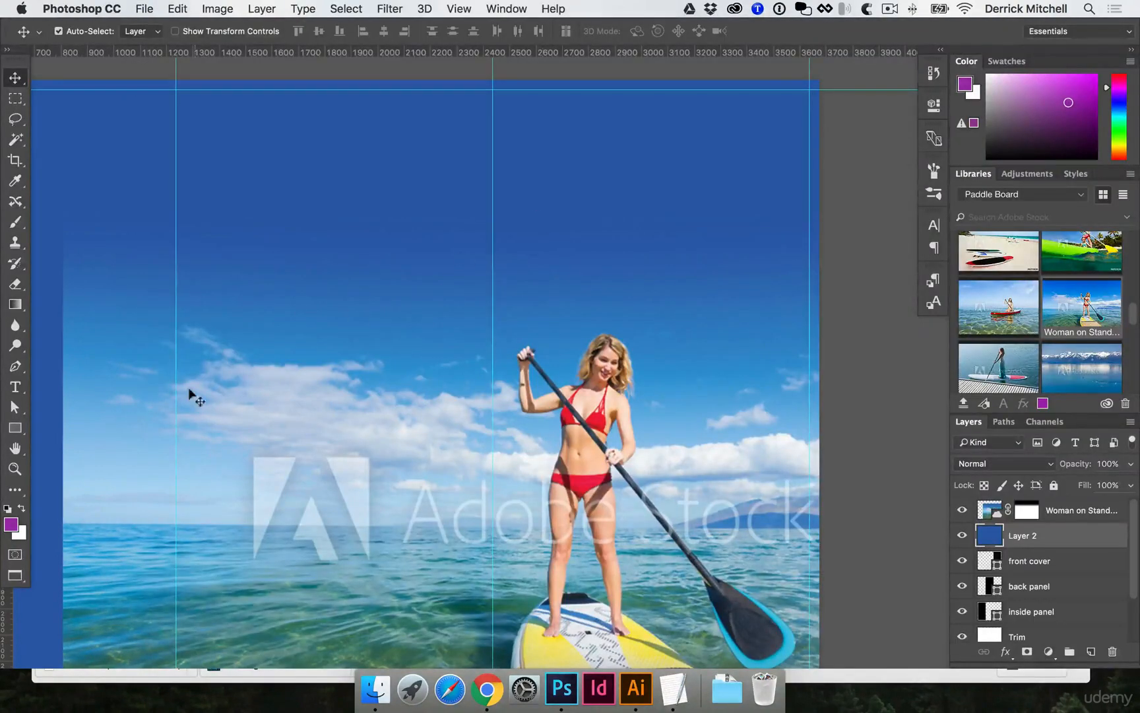
Draw a purple rectangle about 618 x 324 px in the sky area above the woman on the front cover
{"action": "key", "text": "u"}
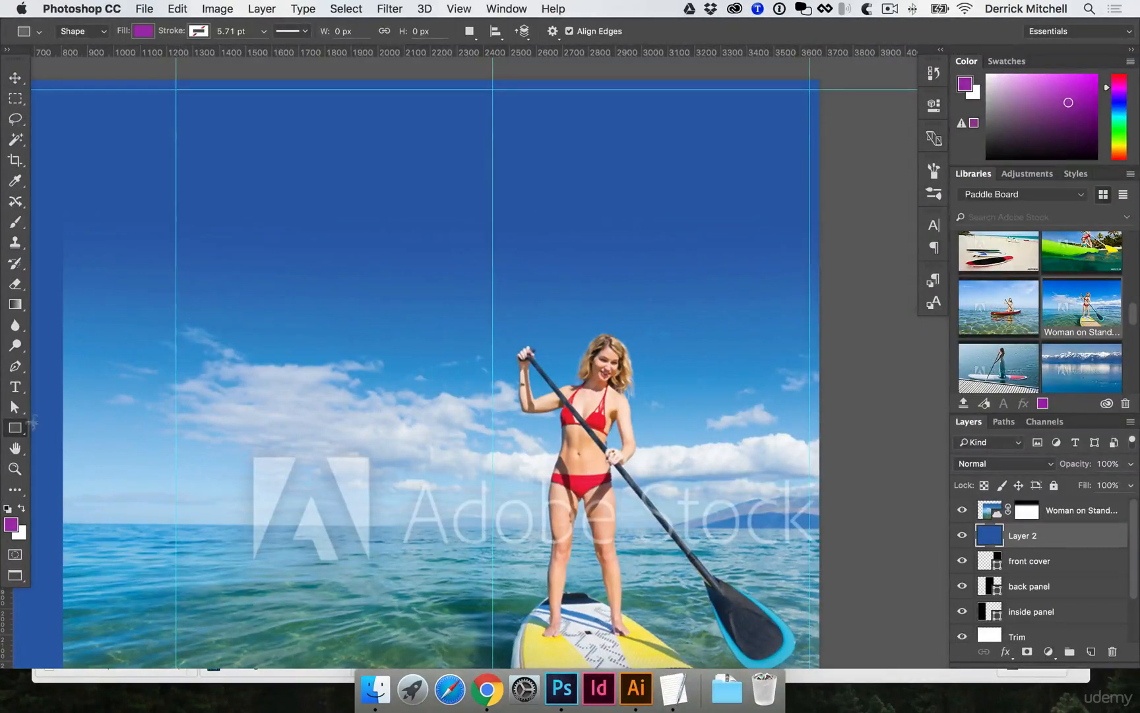
{"action": "left_click", "coordinate": [18, 430]}
{"action": "left_click", "coordinate": [89, 426]}
{"action": "left_click_drag", "start_coordinate": [579, 157], "coordinate": [738, 238]}
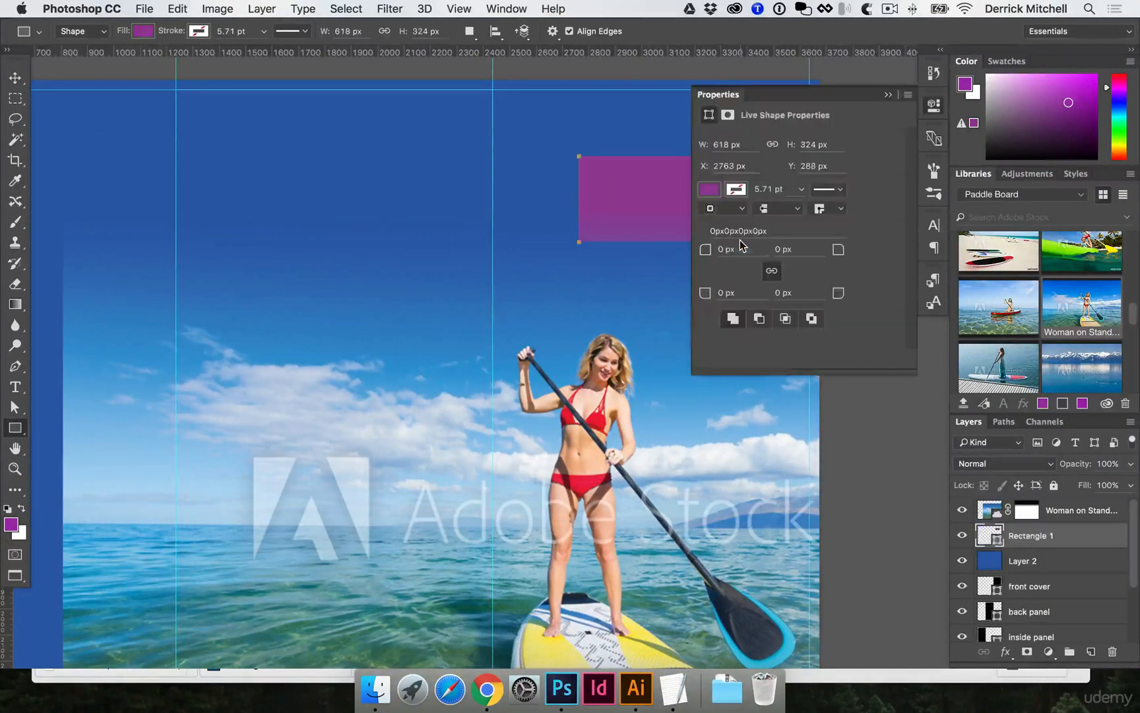
{"action": "left_click", "coordinate": [935, 107]}
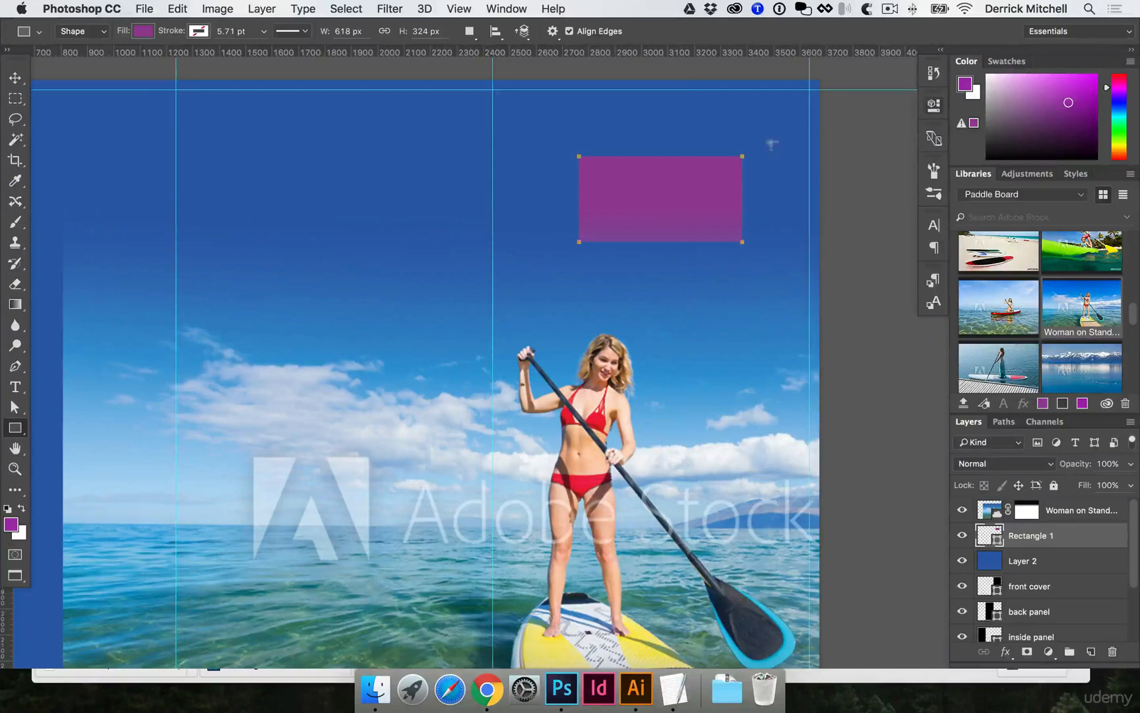
Set the purple rectangle's height to 2 in and bring its layer above the paddle board image
{"action": "key", "text": "super+t"}
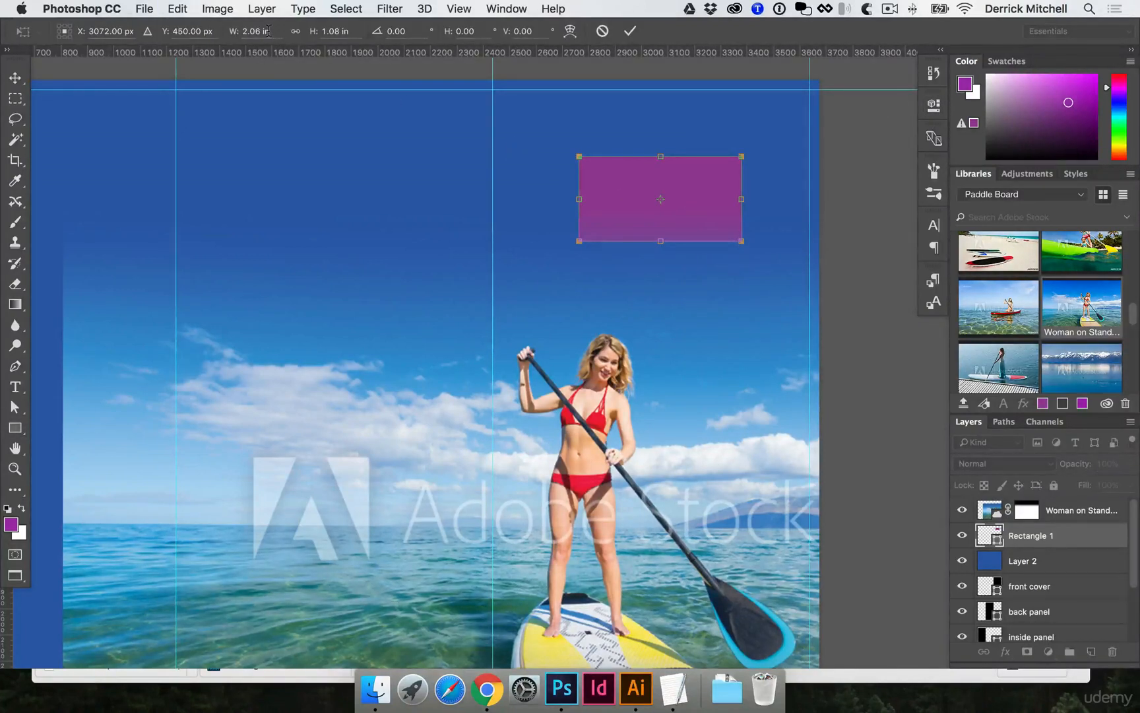
{"action": "left_click", "coordinate": [344, 31]}
{"action": "type", "text": "2"}
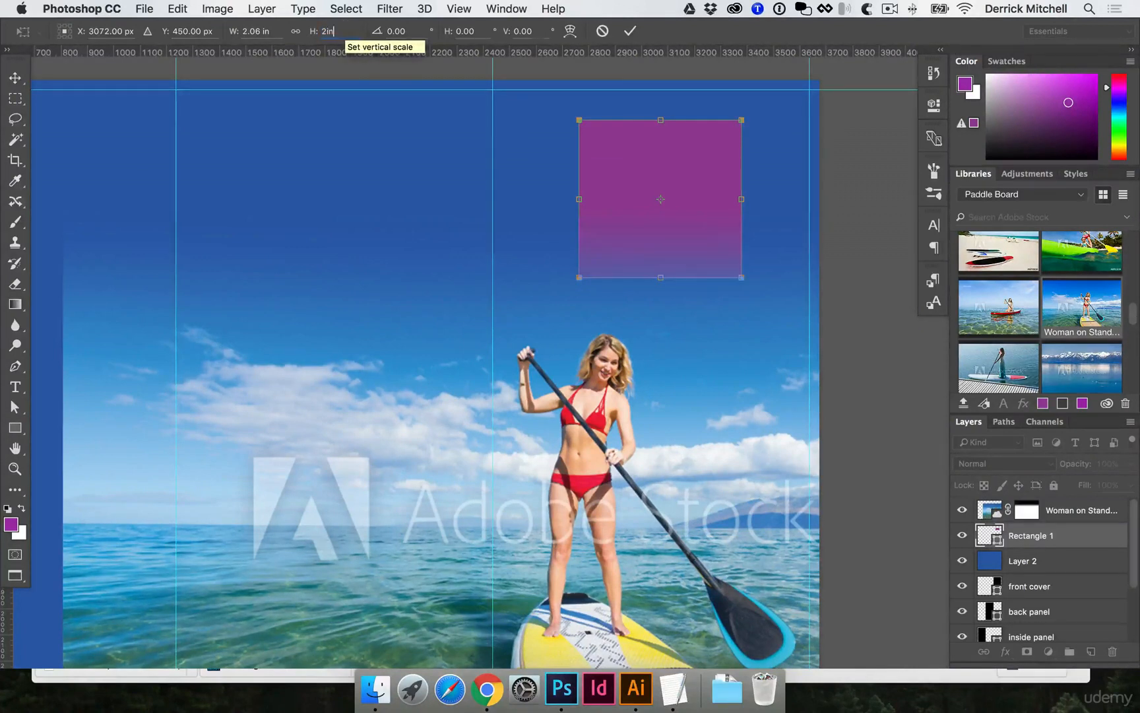
{"action": "key", "text": "Return"}
{"action": "key", "text": "Return"}
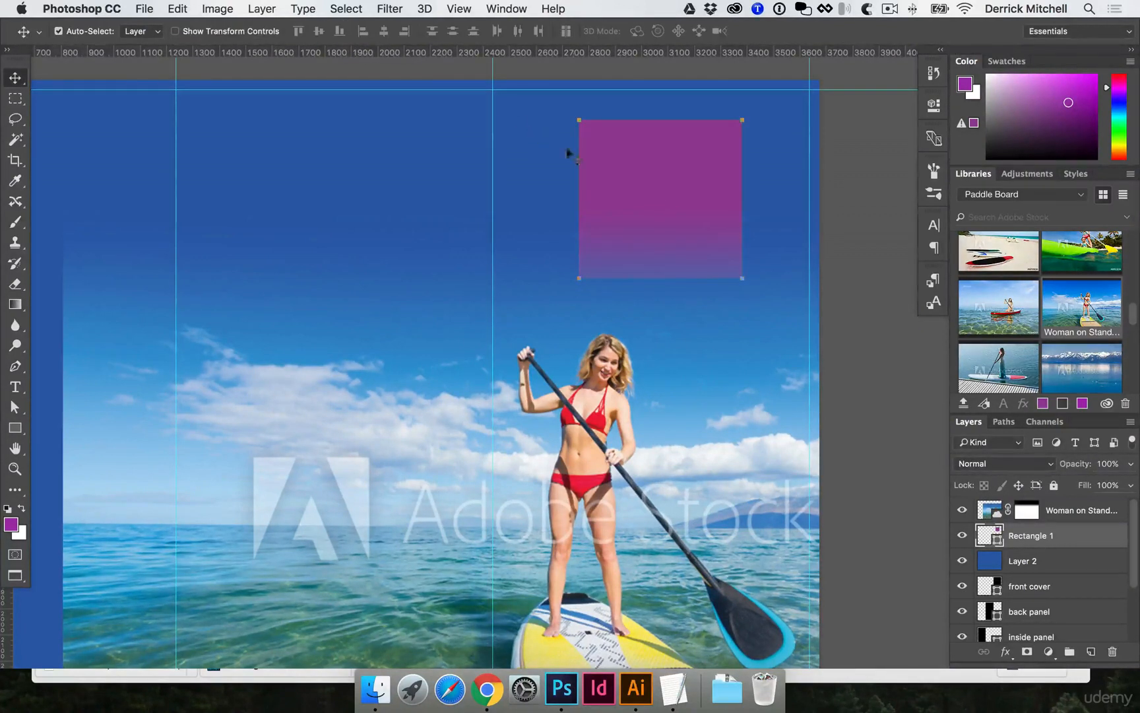
{"action": "key", "text": "super"}
{"action": "key", "text": "super+bracketright"}
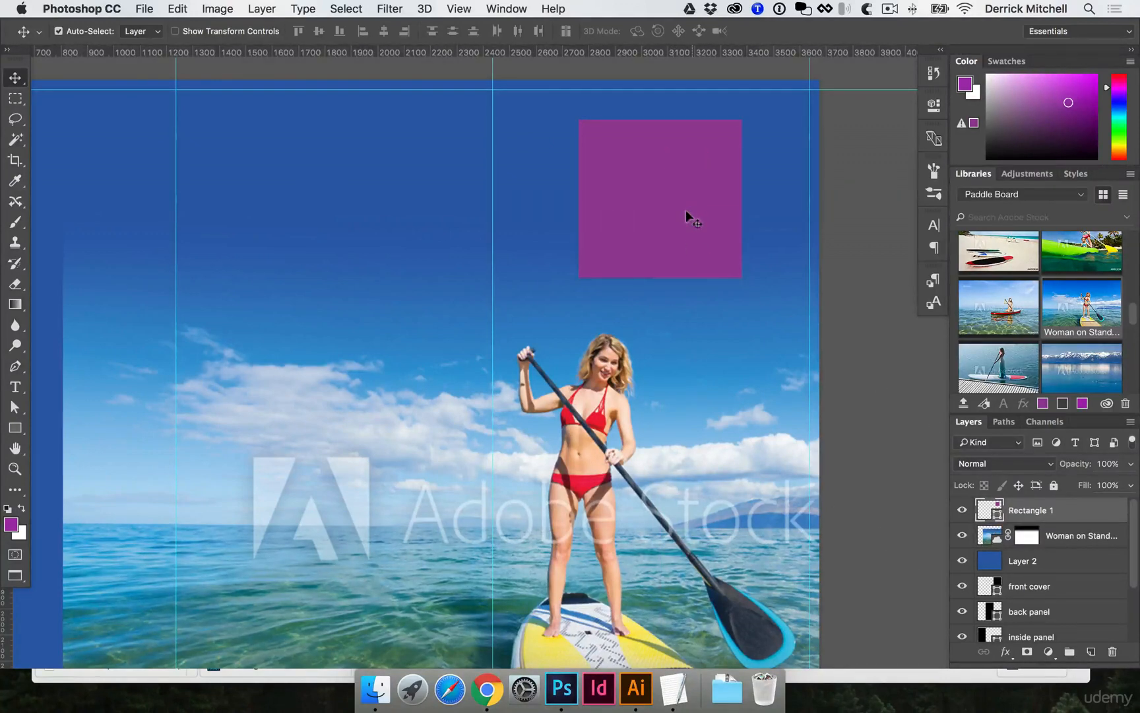
Align the rectangle with the top trim guide to place a horizontal guide at its lower edge, and delete the rectangle
{"action": "left_click_drag", "start_coordinate": [638, 166], "coordinate": [619, 143]}
{"action": "left_click_drag", "start_coordinate": [623, 55], "coordinate": [625, 244]}
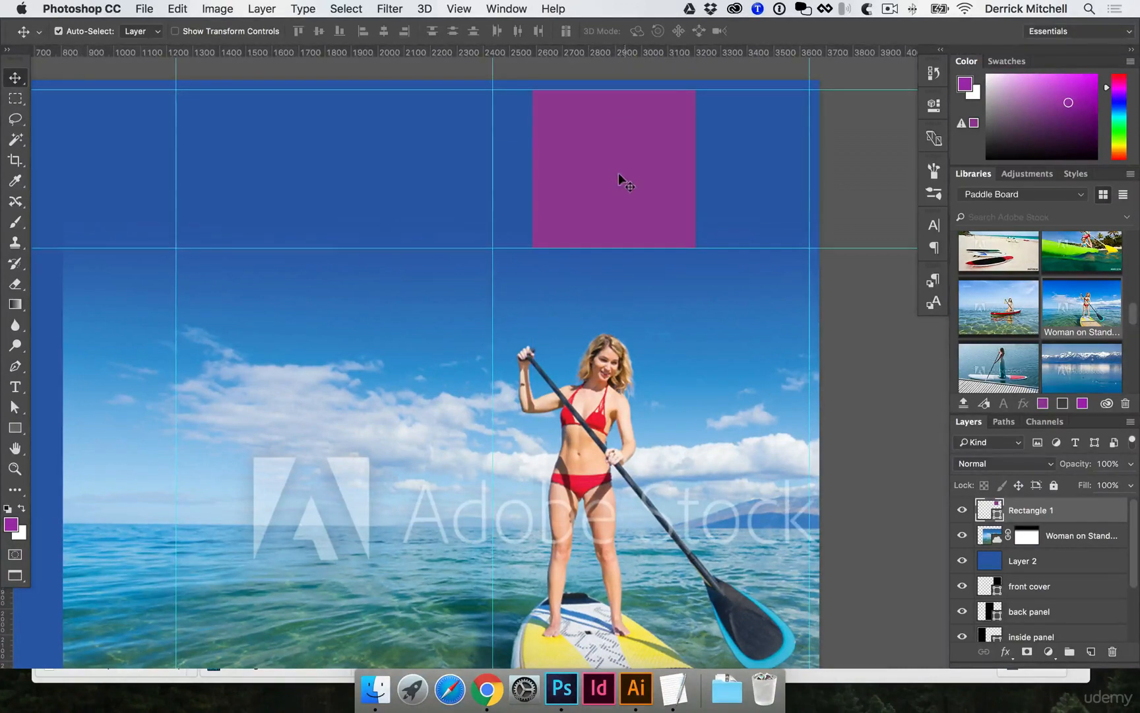
{"action": "key", "text": "Delete"}
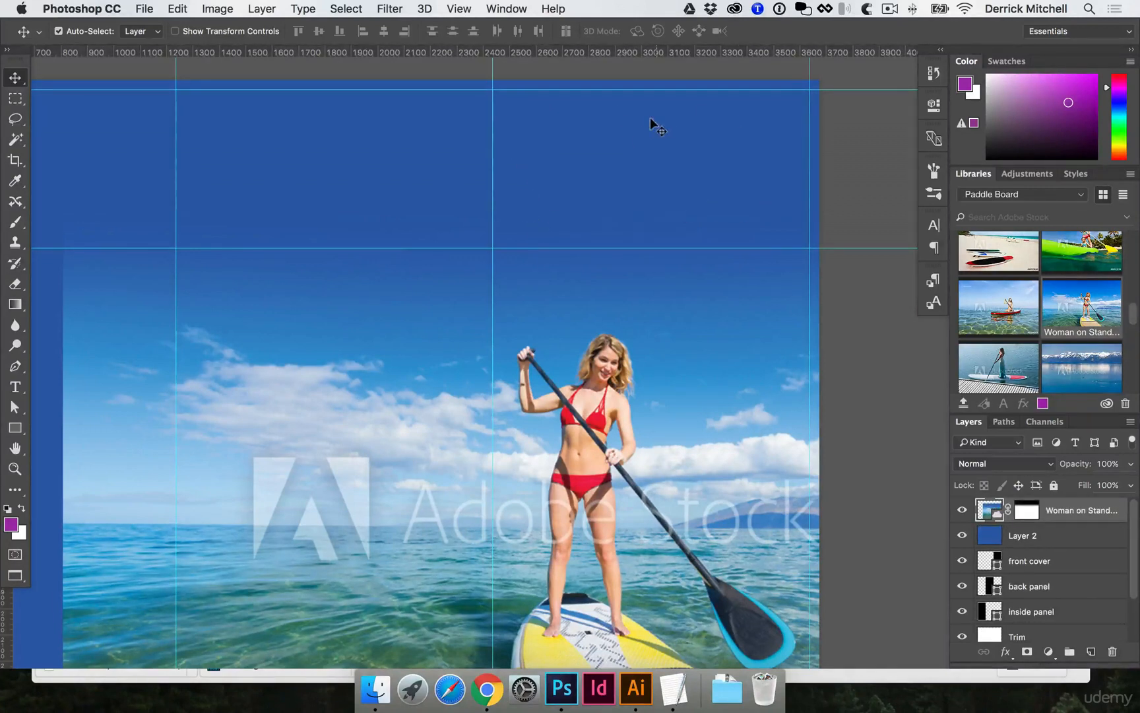
Try the paddle board image higher on the cover, compare it with the brochure rack photo IMG_1719.JPG in Finder, and return to Photoshop
{"action": "key", "text": "alt+super+space"}
{"action": "left_click_drag", "start_coordinate": [597, 469], "coordinate": [596, 326]}
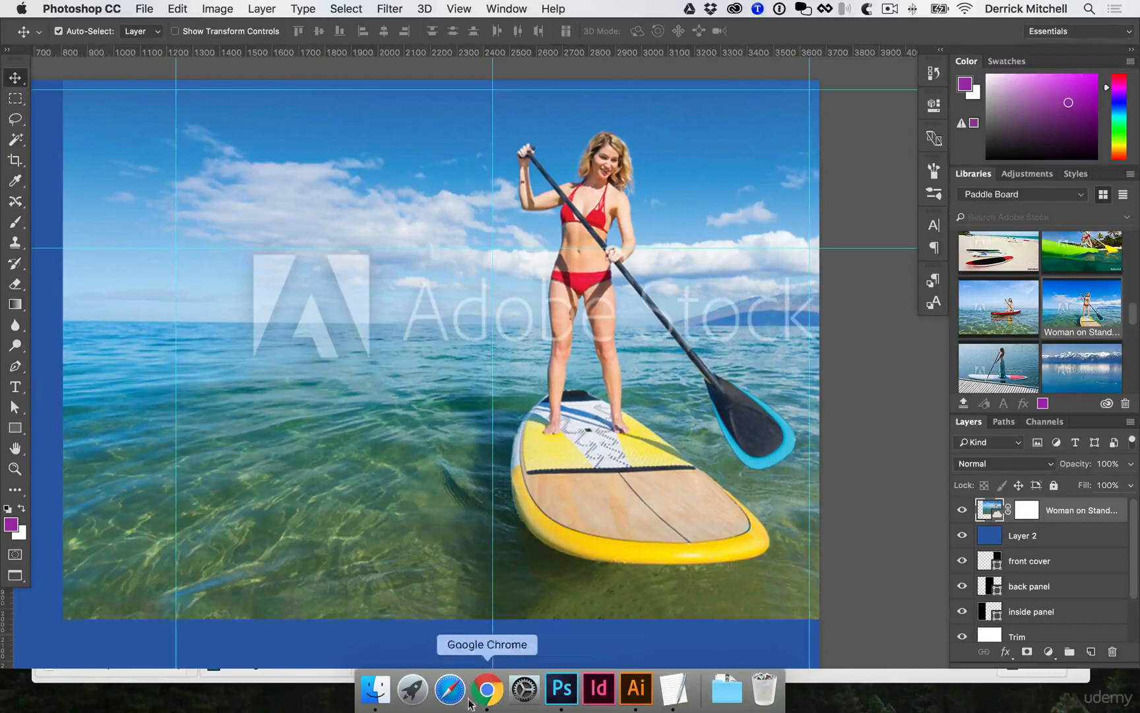
{"action": "left_click", "coordinate": [374, 689]}
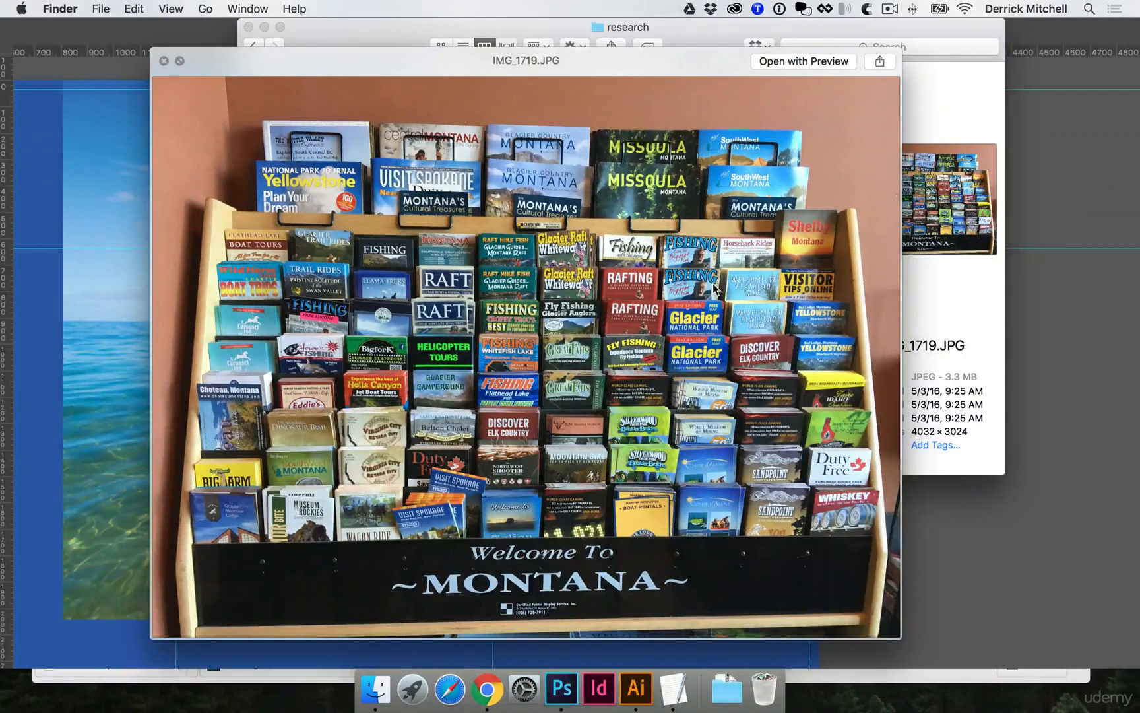
{"action": "key", "text": "space"}
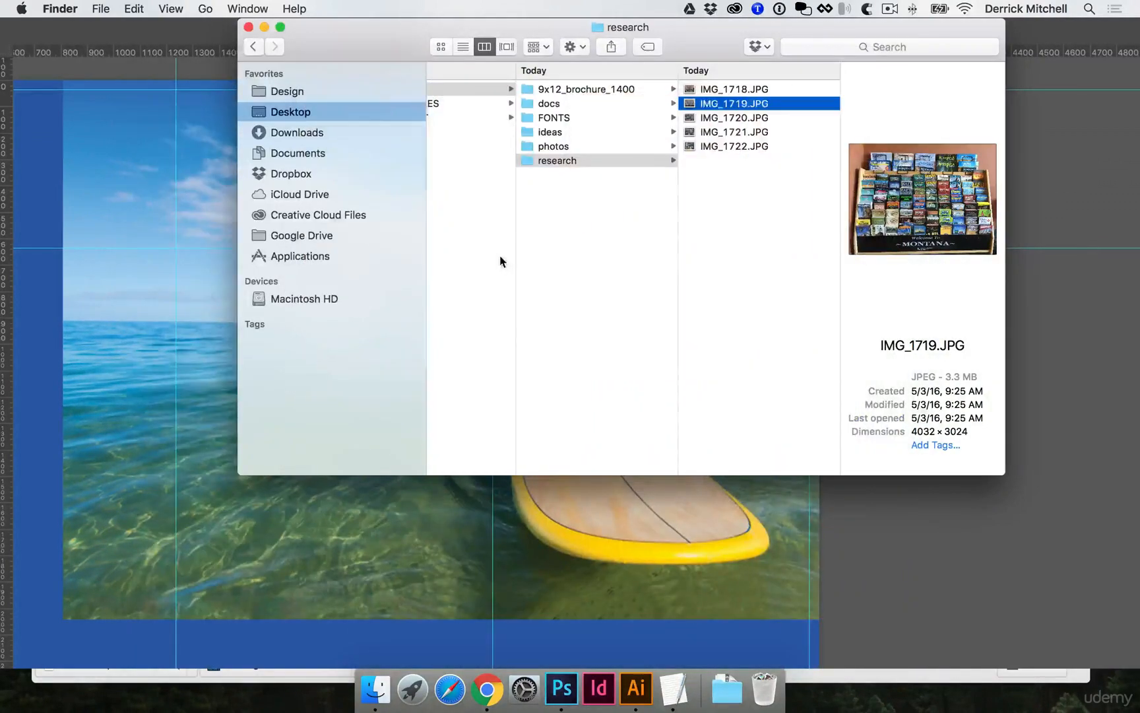
{"action": "left_click", "coordinate": [183, 305]}
Move the paddle board image down so its lower edge meets the bottom edge of the brochure page
{"action": "scroll", "coordinate": [627, 426], "scroll_direction": "down", "scroll_amount": 5}
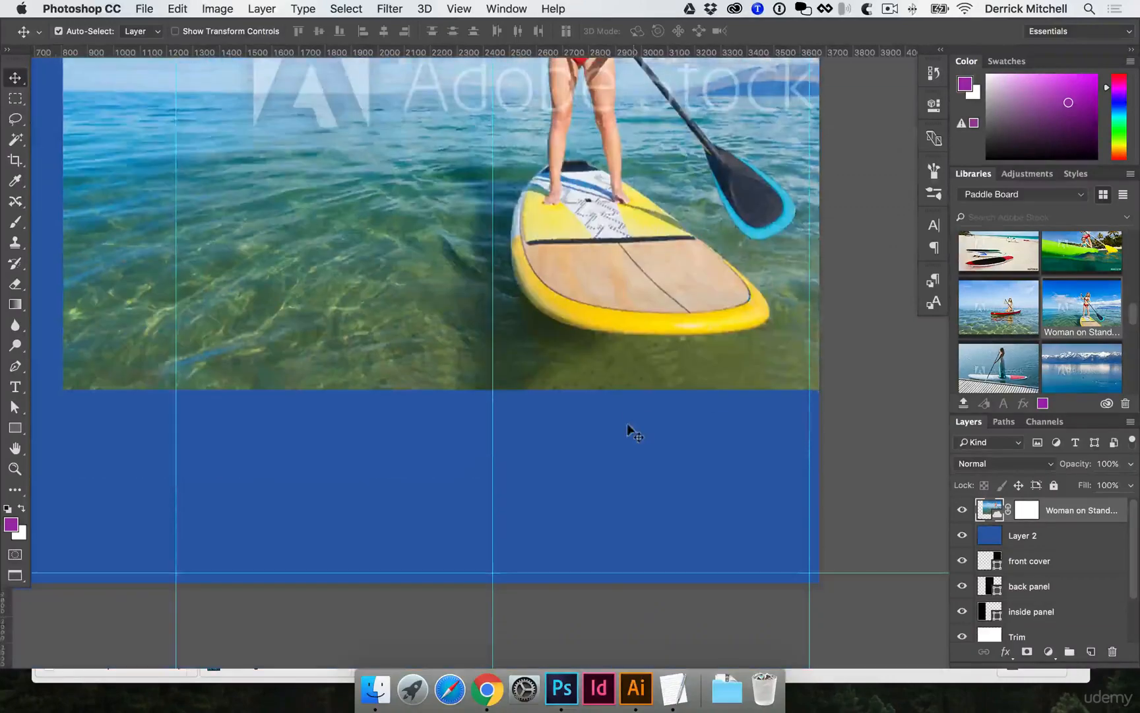
{"action": "scroll", "coordinate": [627, 426], "scroll_direction": "up", "scroll_amount": 10}
{"action": "scroll", "coordinate": [626, 426], "scroll_direction": "down", "scroll_amount": 5}
{"action": "scroll", "coordinate": [631, 435], "scroll_direction": "up", "scroll_amount": 2}
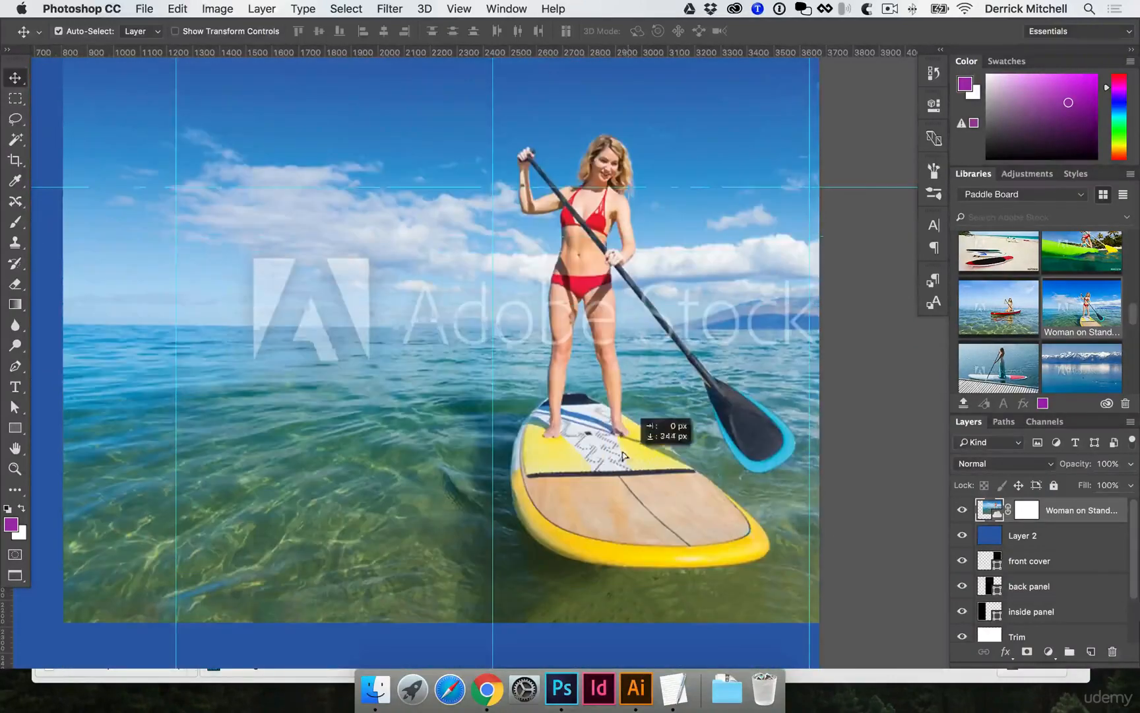
{"action": "scroll", "coordinate": [630, 451], "scroll_direction": "down", "scroll_amount": 5}
{"action": "left_click_drag", "start_coordinate": [635, 335], "coordinate": [627, 435]}
{"action": "scroll", "coordinate": [634, 423], "scroll_direction": "up", "scroll_amount": 8}
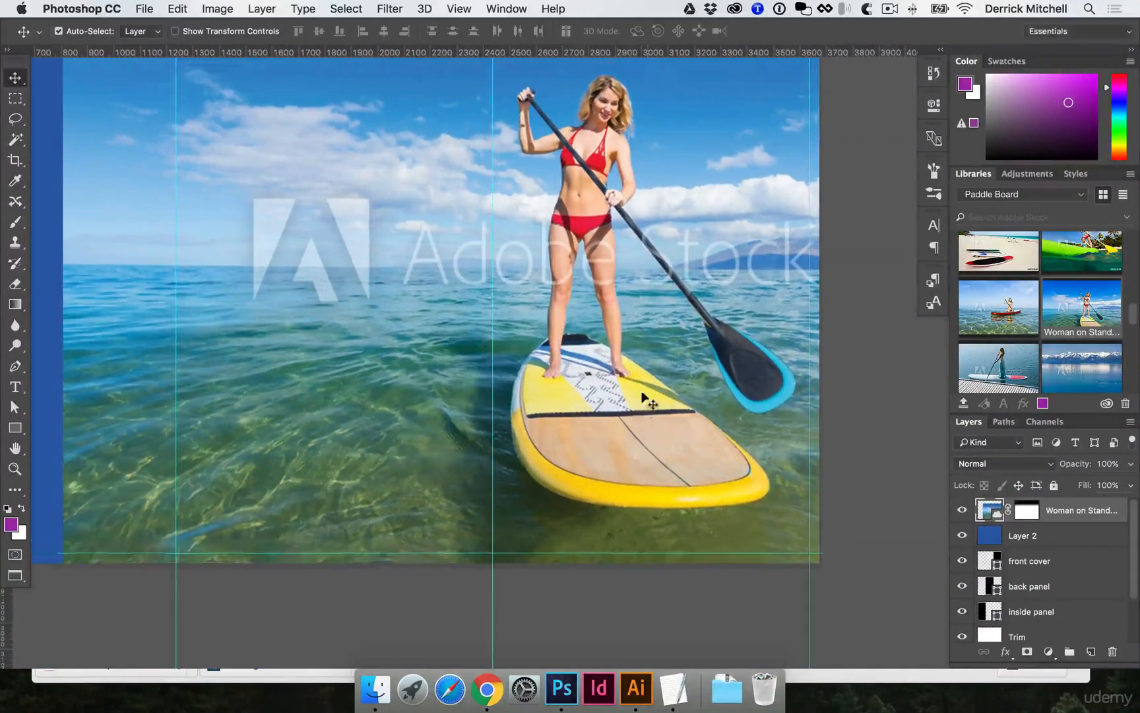
{"action": "scroll", "coordinate": [643, 396], "scroll_direction": "up", "scroll_amount": 4}
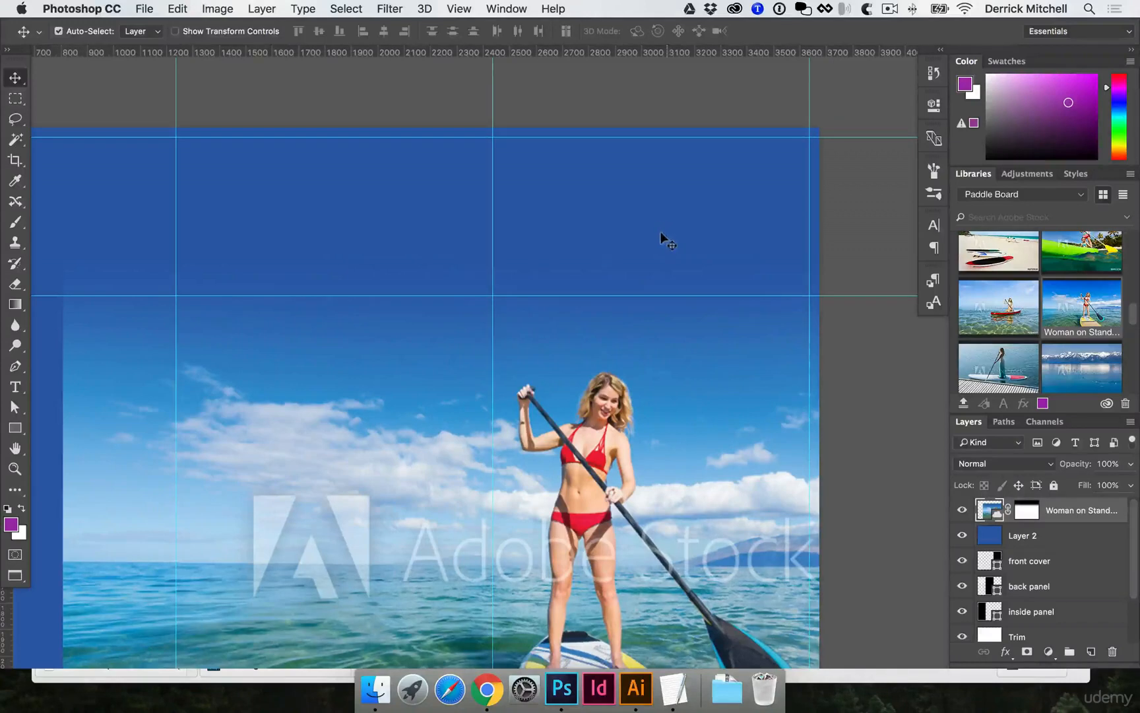
Add the two-line title text "PADDLE BOAR" / "RENTALS" in the blue area above the woman on the front cover
{"action": "key", "text": "t"}
{"action": "left_click", "coordinate": [563, 186]}
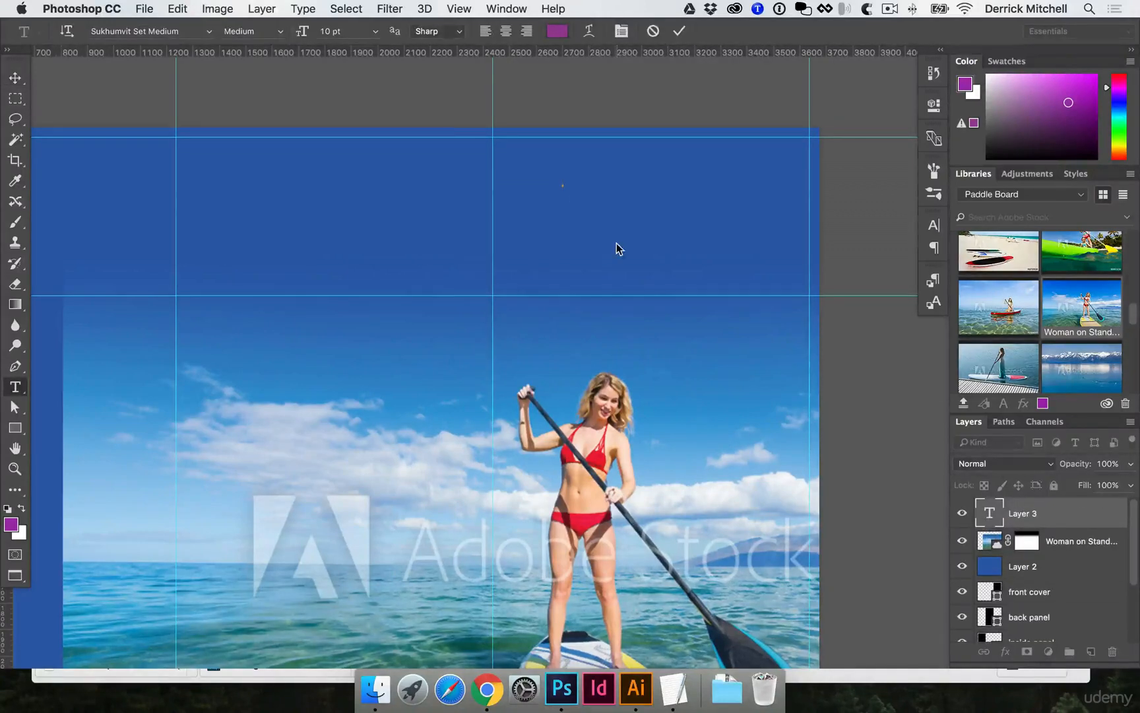
{"action": "type", "text": "PADDLE BOAR"}
{"action": "key", "text": "Return"}
{"action": "type", "text": "REM"}
Set the color of the entire title text to white (#ffffff) and commit the text
{"action": "key", "text": "ctrl+a"}
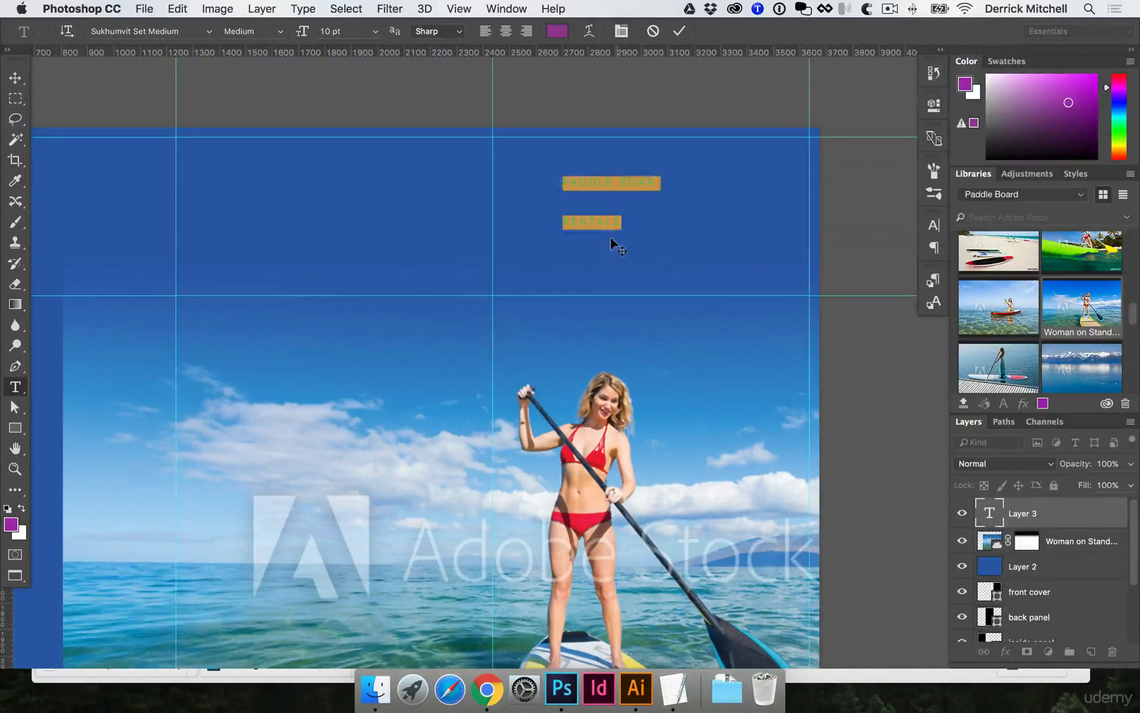
{"action": "left_click", "coordinate": [557, 31]}
{"action": "left_click_drag", "start_coordinate": [703, 359], "coordinate": [524, 211]}
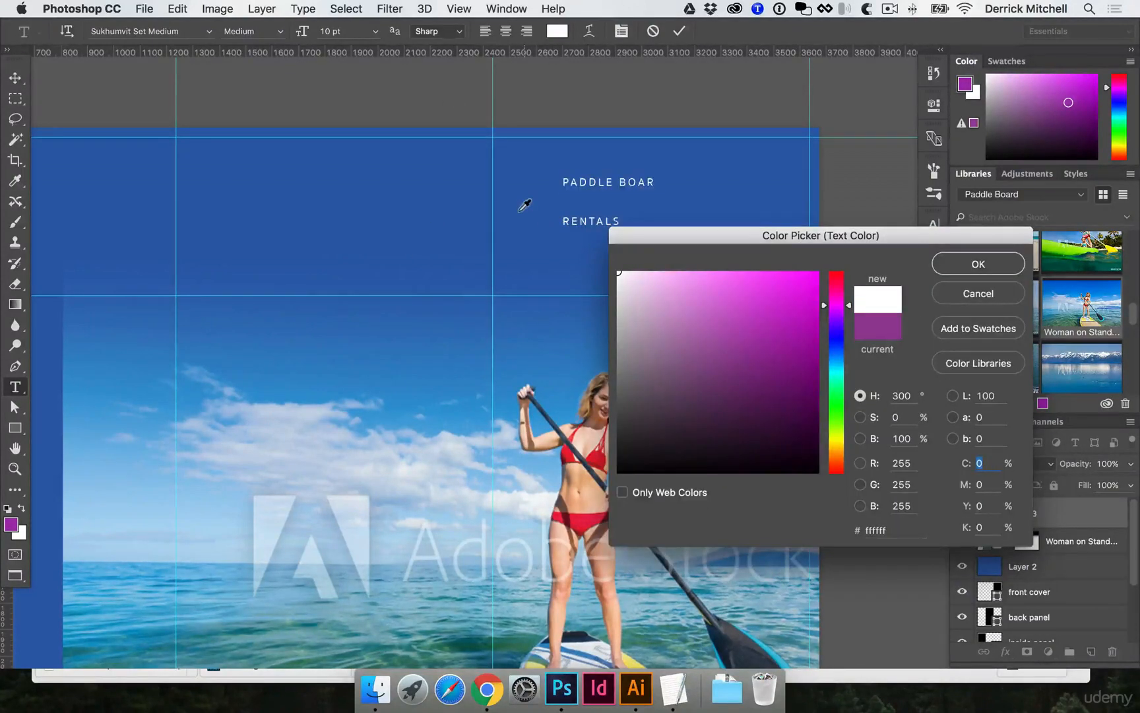
{"action": "key", "text": "Return"}
{"action": "key", "text": "ctrl+Return"}
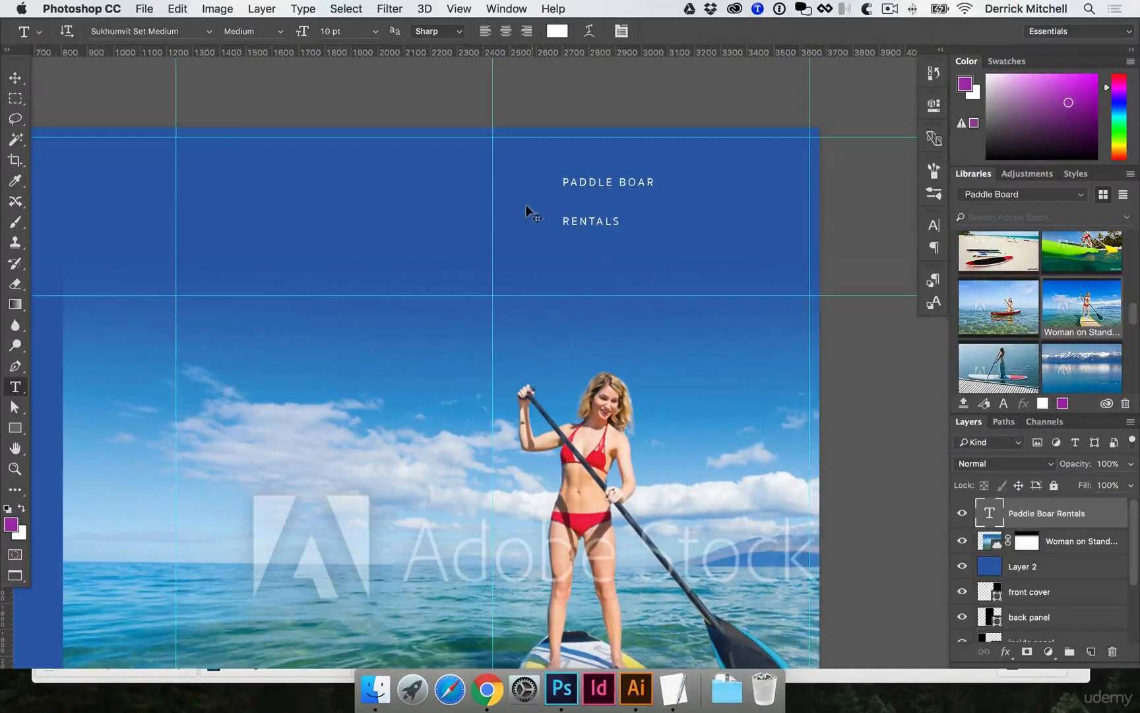
Tighten the line spacing between the two lines of the front cover title
{"action": "key", "text": "v"}
{"action": "key", "text": "t"}
{"action": "left_click", "coordinate": [568, 218]}
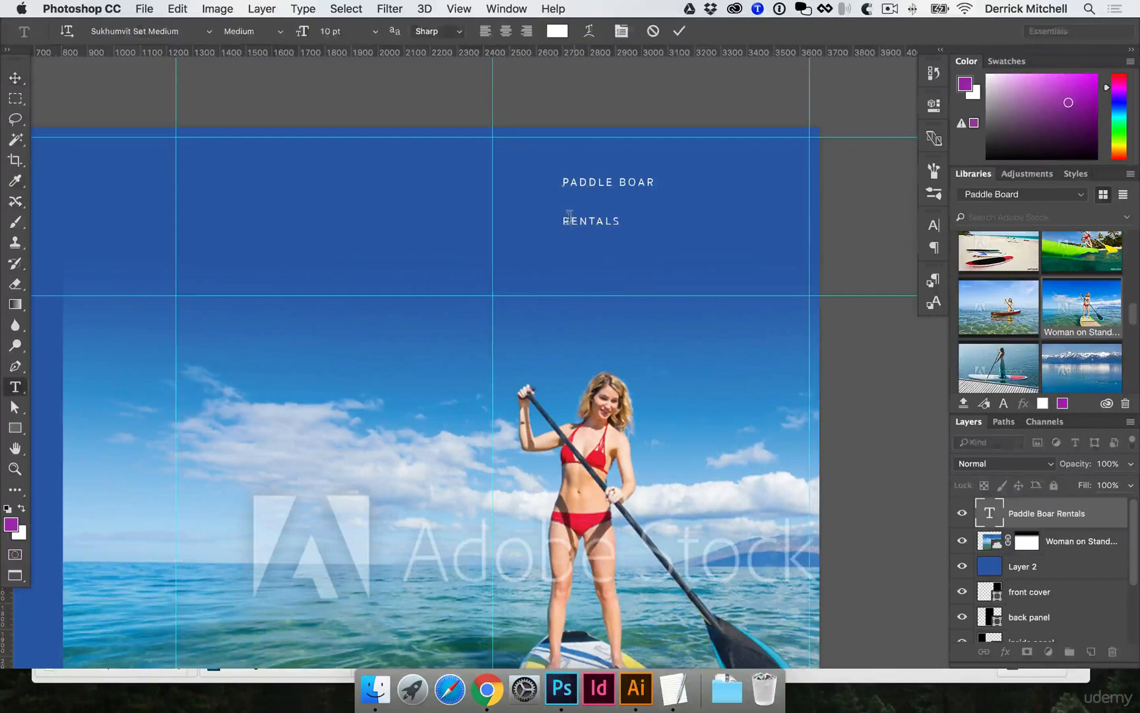
{"action": "key", "text": "super+a"}
{"action": "key", "text": "super+alt+Up"}
{"action": "key", "text": "super+alt+Up"}
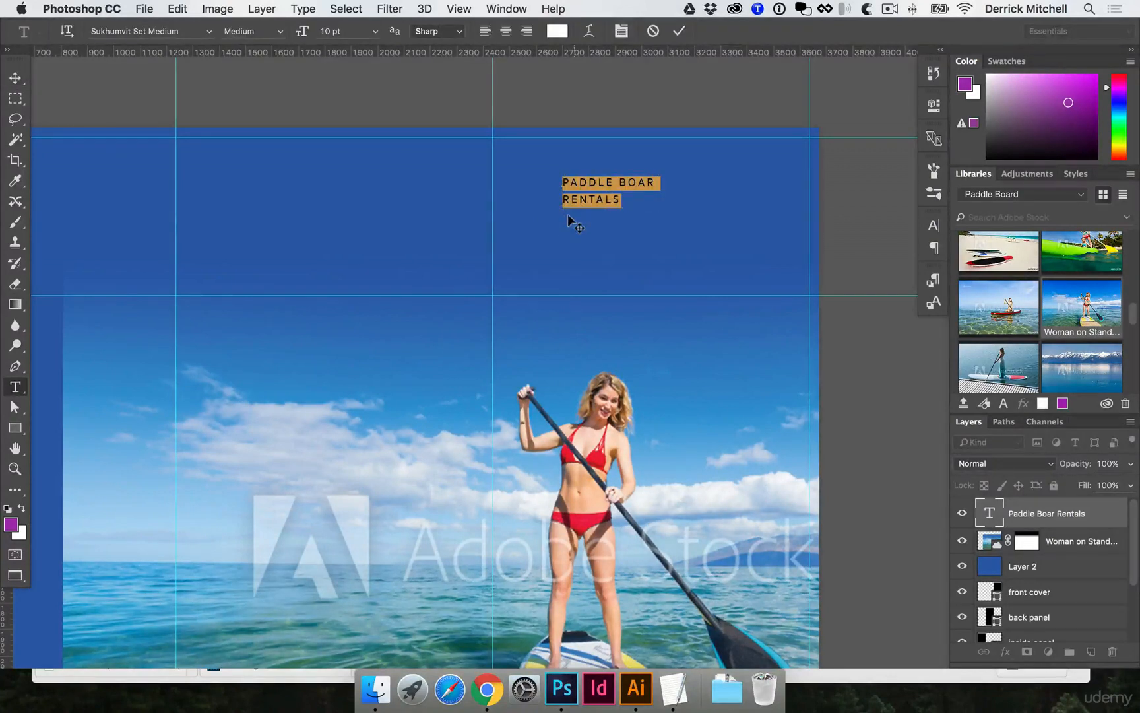
Enlarge the title text to 17 pt and loosen its line spacing
{"action": "key", "text": "super+shift+period"}
{"action": "key", "text": "super+shift+period"}
{"action": "key", "text": "super+shift+period"}
{"action": "key", "text": "super+shift+period"}
{"action": "key", "text": "super+shift+period"}
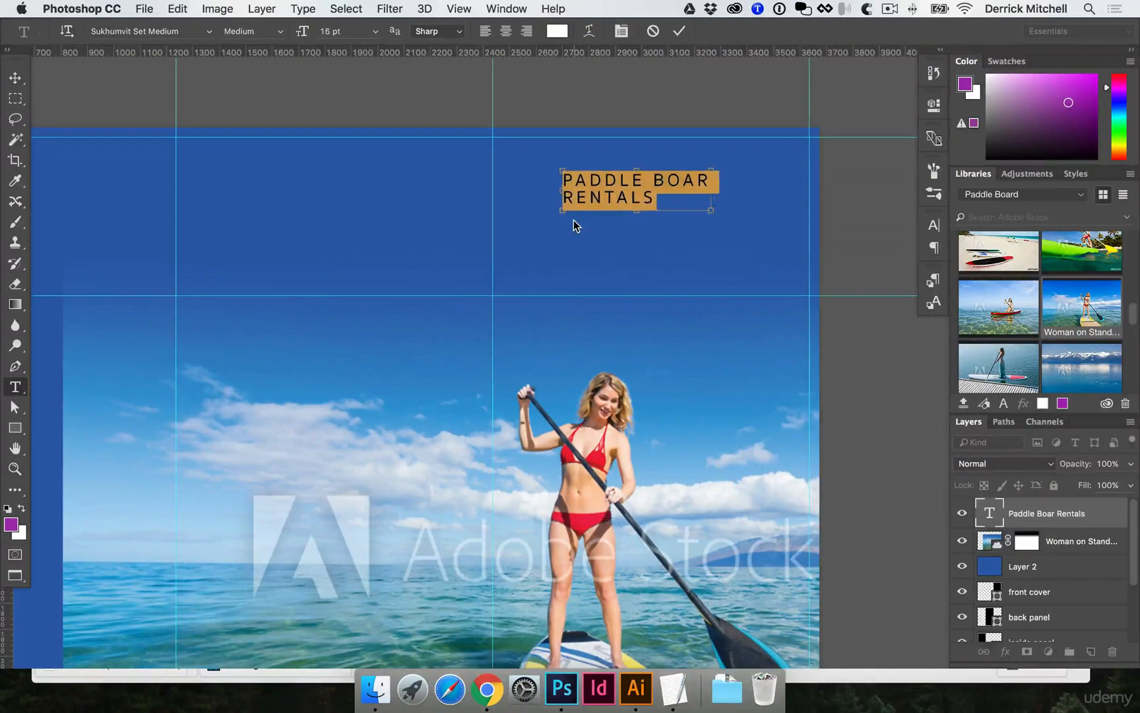
{"action": "key", "text": "super+alt+Down"}
{"action": "key", "text": "super+alt+Down"}
{"action": "key", "text": "super+alt+Down"}
{"action": "key", "text": "super+alt+Down"}
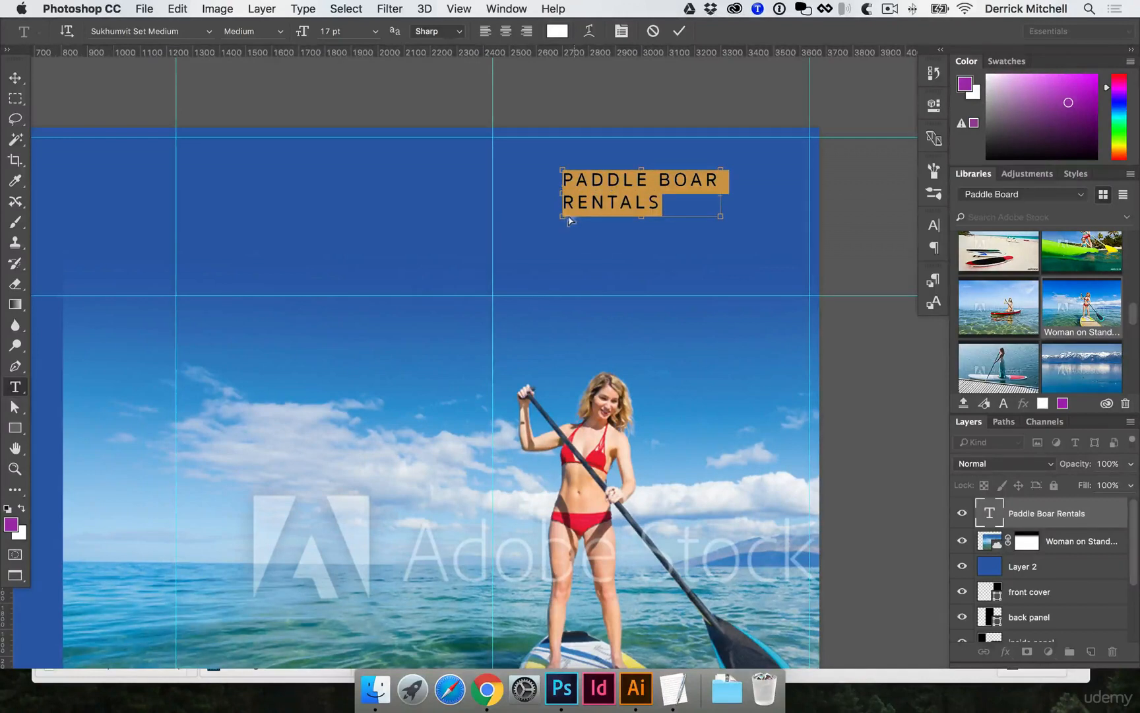
Tighten the title's line spacing again and set its size to 19 pt
{"action": "key", "text": "super+alt+Up"}
{"action": "key", "text": "super+alt+Up"}
{"action": "key", "text": "super+alt+Up"}
{"action": "key", "text": "super+shift+period"}
{"action": "key", "text": "super+shift+period"}
{"action": "key", "text": "super+shift+period"}
{"action": "key", "text": "super+shift+period"}
{"action": "key", "text": "super+shift+period"}
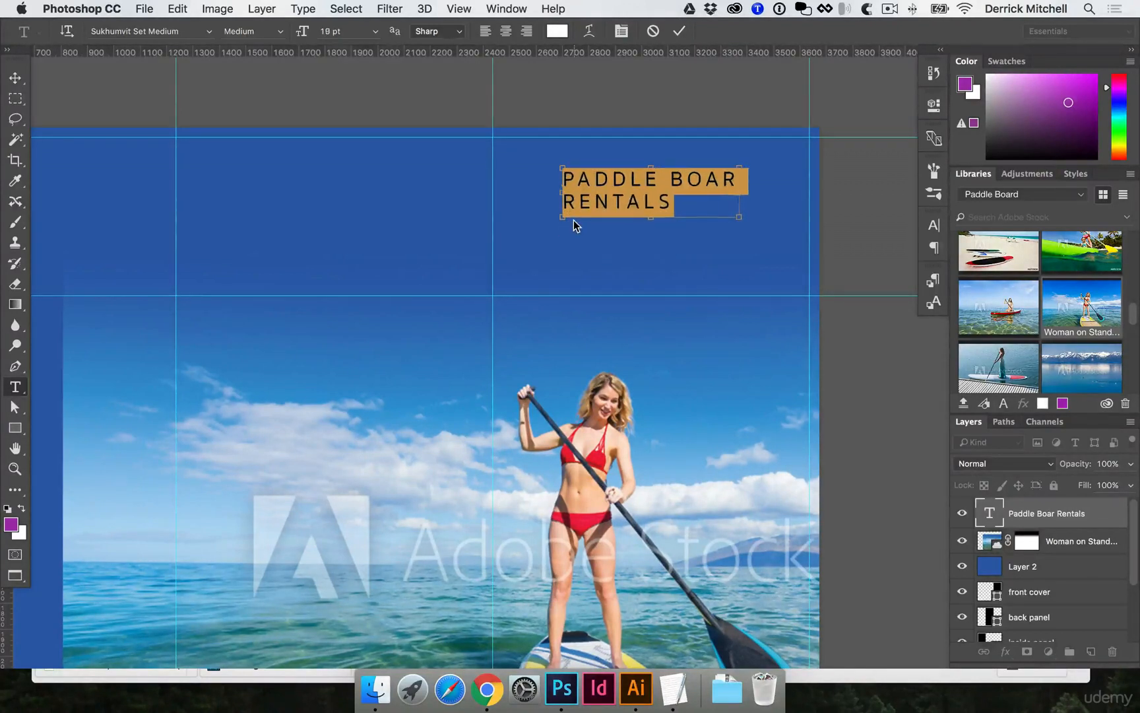
{"action": "key", "text": "super+shift+comma"}
{"action": "key", "text": "super+shift+comma"}
{"action": "key", "text": "super+shift+comma"}
{"action": "key", "text": "super+Return"}
Shift the title slightly lower on the front cover and correct its first line to "PADDLE BOARD"
{"action": "mouse_move", "coordinate": [573, 224]}
{"action": "left_mouse_down"}
{"action": "mouse_move", "coordinate": [561, 245]}
{"action": "mouse_move", "coordinate": [578, 210]}
{"action": "left_mouse_up"}
{"action": "key", "text": "t"}
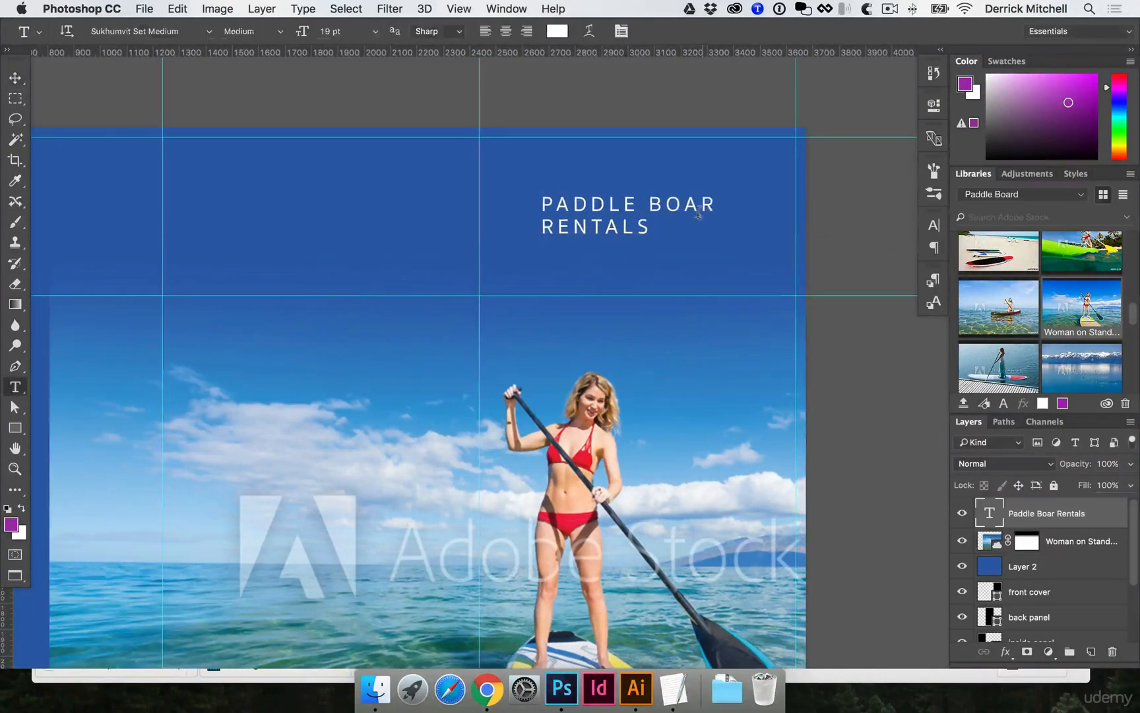
{"action": "left_click", "coordinate": [711, 206]}
{"action": "type", "text": "D"}
{"action": "key", "text": "super+Return"}
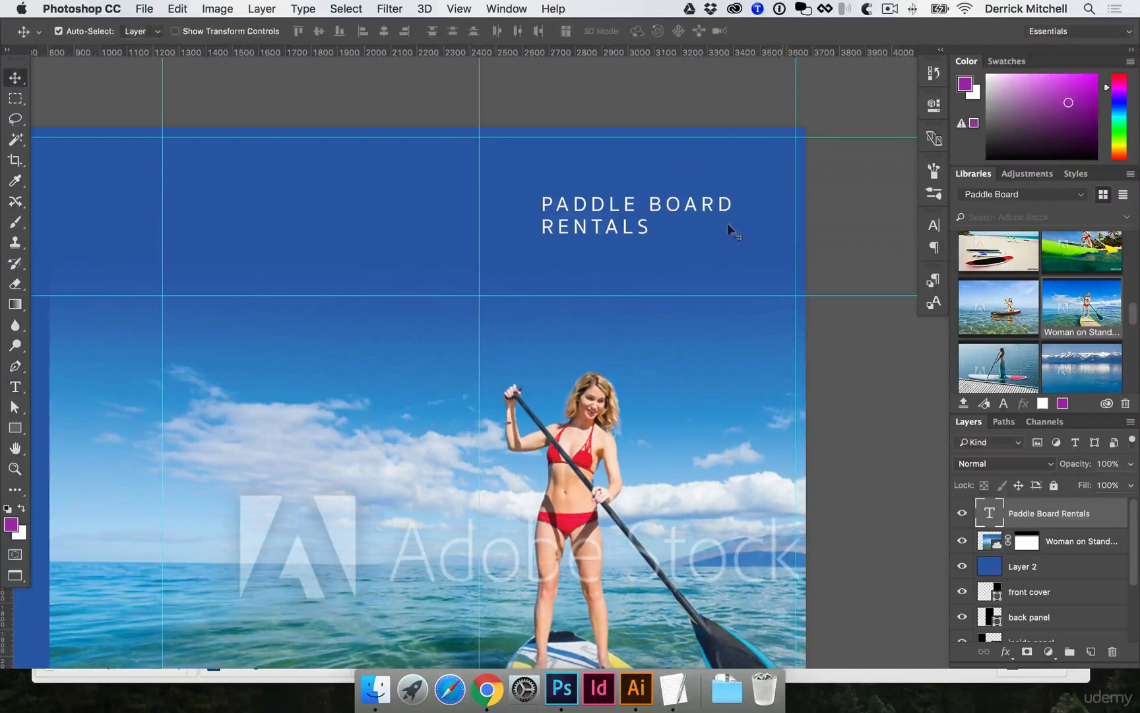
Enlarge both lines of the "PADDLE BOARD RENTALS" title to 22 pt
{"action": "double_click", "coordinate": [683, 203]}
{"action": "left_click_drag", "start_coordinate": [682, 201], "coordinate": [584, 197]}
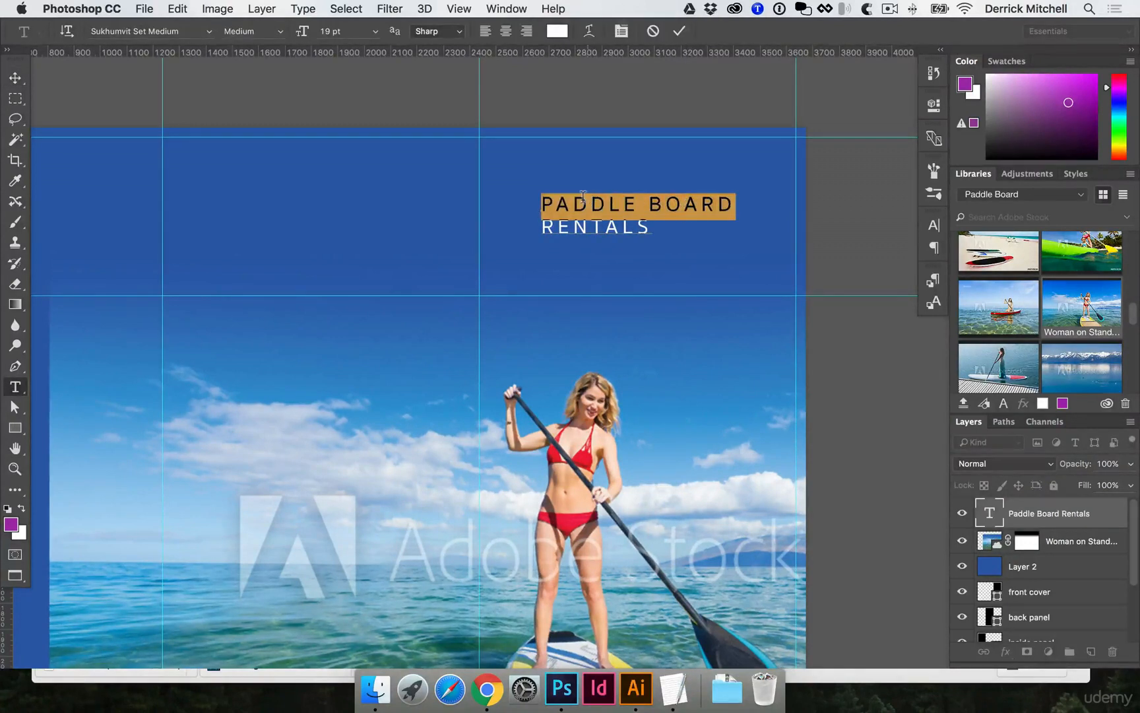
{"action": "key", "text": "super+Return"}
{"action": "left_click", "coordinate": [584, 227]}
{"action": "key", "text": "super+a"}
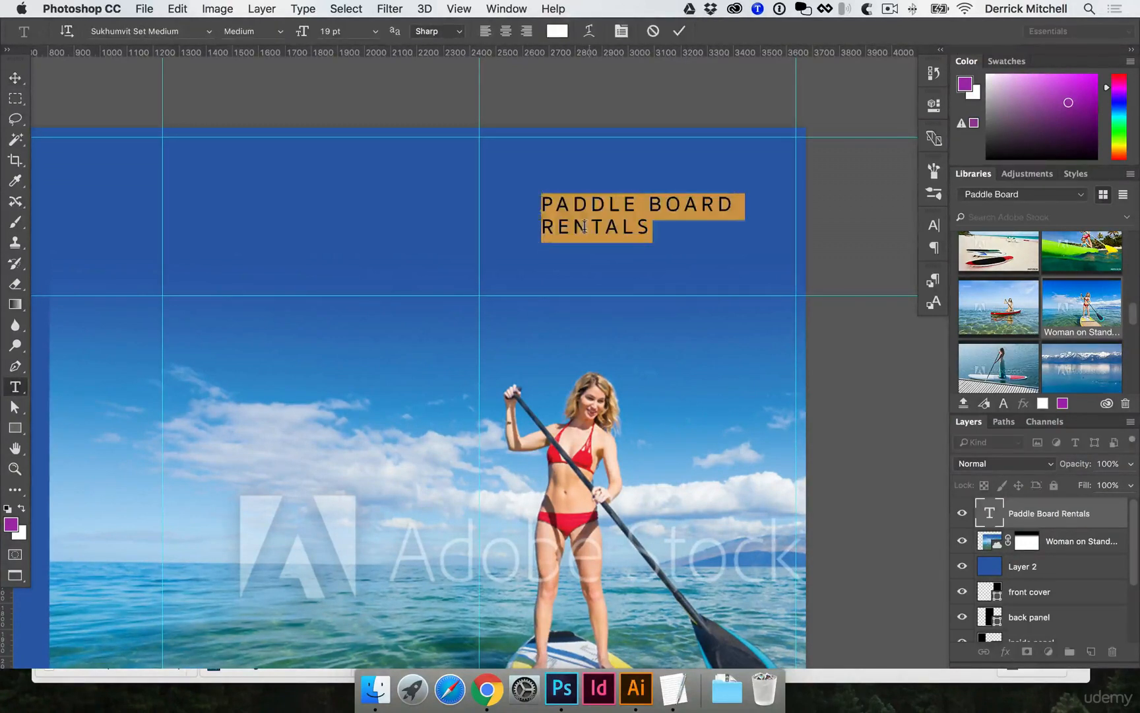
{"action": "key", "text": "super+shift+period"}
{"action": "key", "text": "super+shift+period"}
{"action": "key", "text": "super+shift+period"}
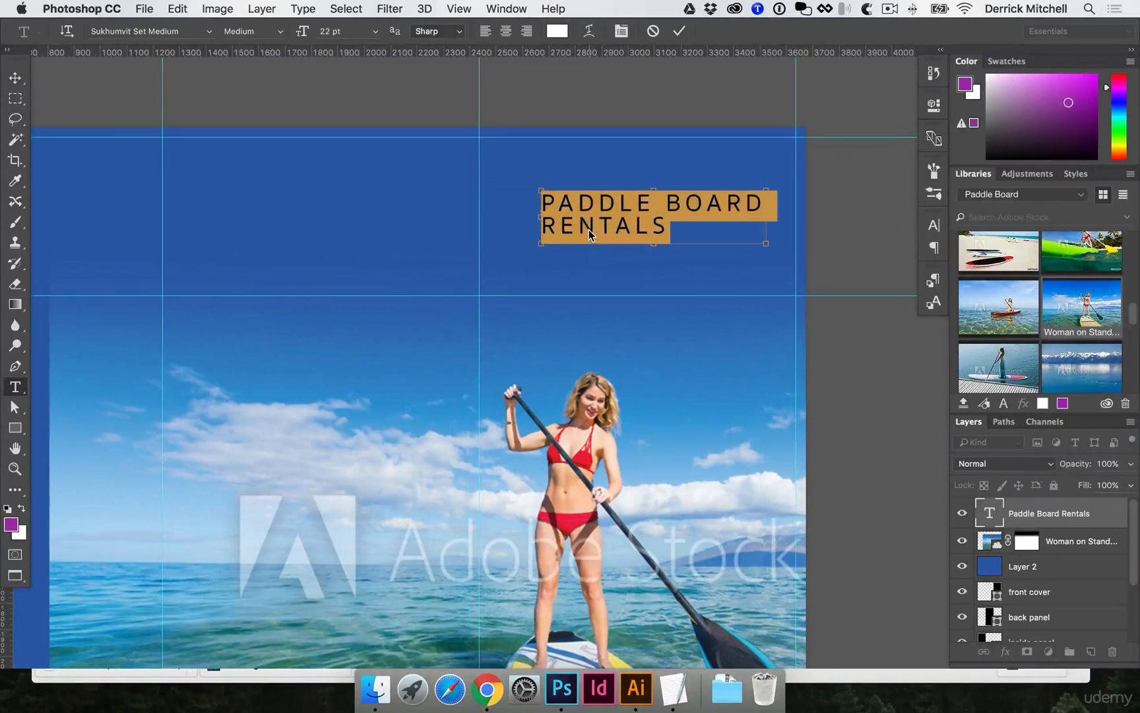
{"action": "key", "text": "super+Return"}
Center-align the title's two lines and position the title midway between the front cover's vertical guides
{"action": "left_click_drag", "start_coordinate": [627, 222], "coordinate": [613, 232]}
{"action": "key", "text": "super+a"}
{"action": "left_click", "coordinate": [505, 31]}
{"action": "key", "text": "super+Return"}
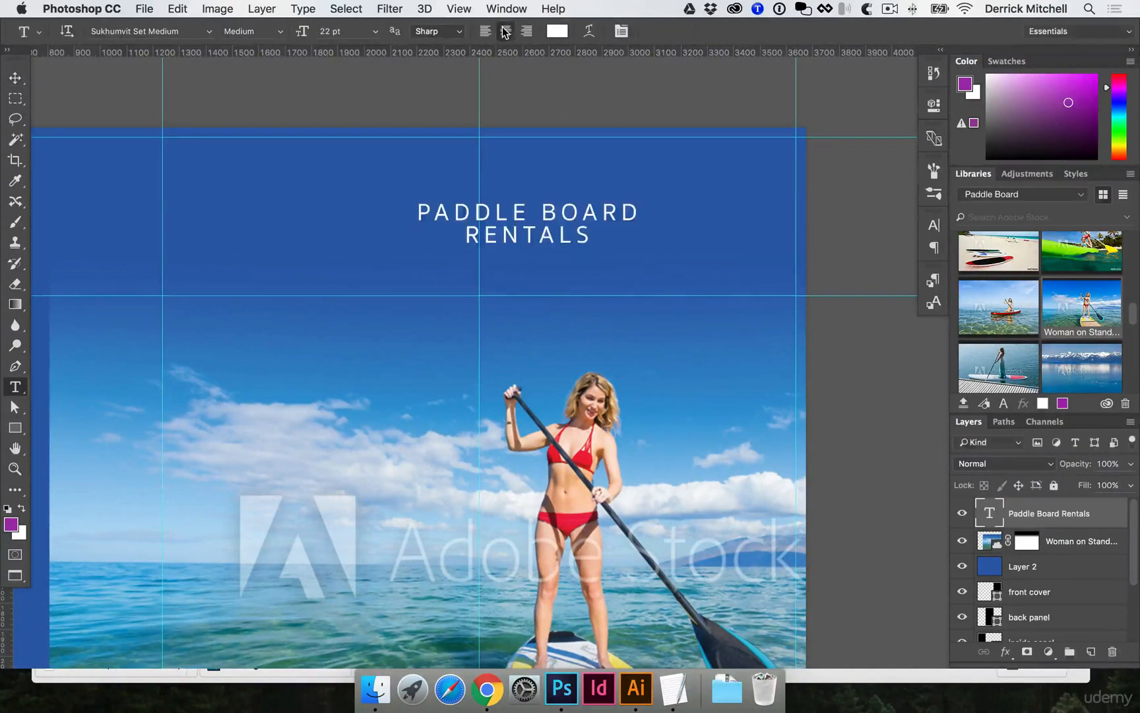
{"action": "key", "text": "v"}
{"action": "left_click_drag", "start_coordinate": [548, 256], "coordinate": [642, 239]}
Scale the front cover title up slightly with Free Transform, to about 24.35 pt
{"action": "key", "text": "super+t"}
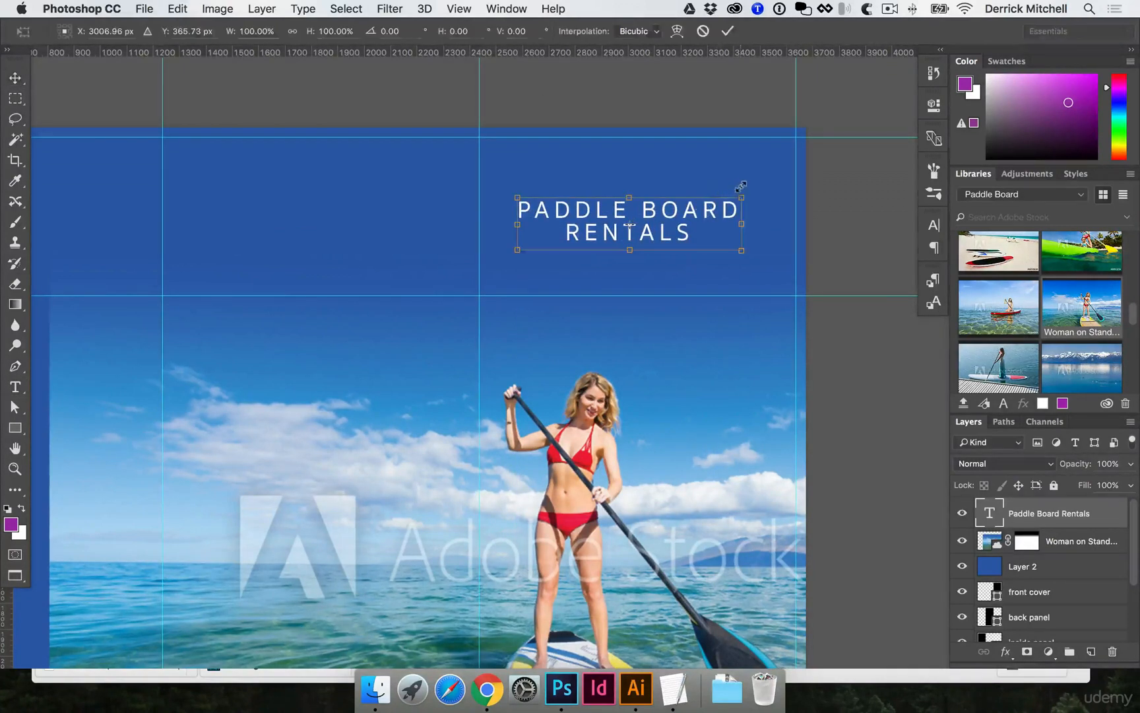
{"action": "left_click_drag", "start_coordinate": [741, 186], "coordinate": [753, 180]}
{"action": "key", "text": "Return"}
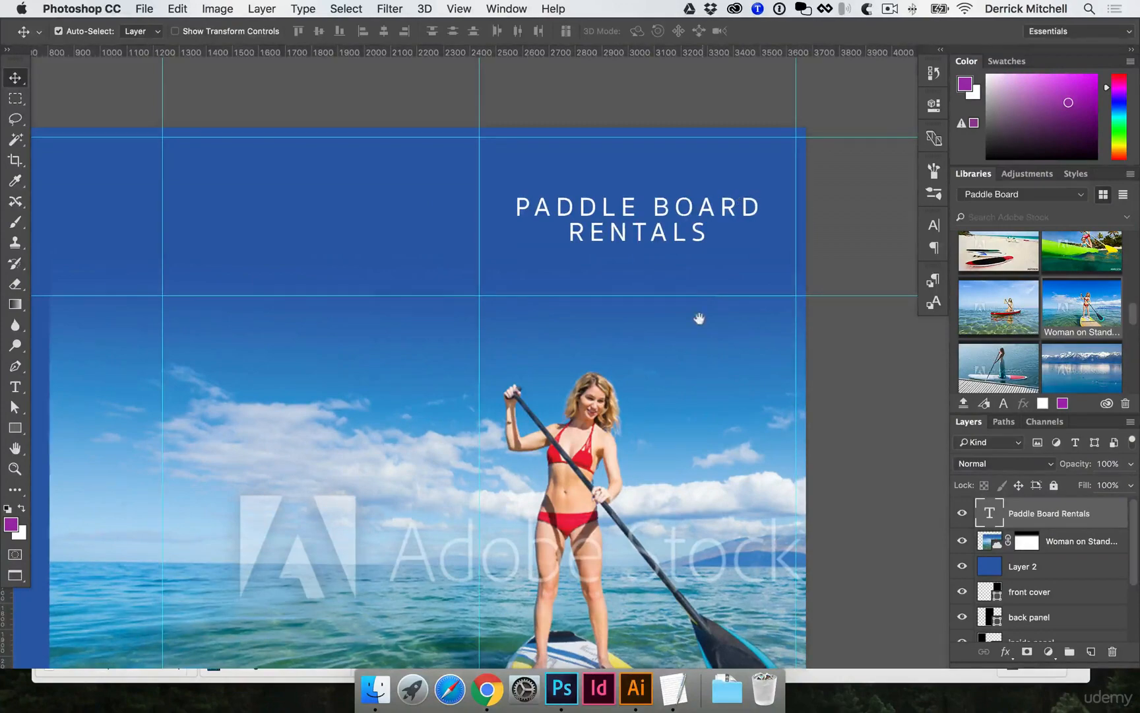
Bring the back panel into view, switch to Finder, and open SUP brochure text.txt from the docs folder
{"action": "scroll", "coordinate": [697, 318], "scroll_direction": "down", "scroll_amount": 5}
{"action": "scroll", "coordinate": [652, 376], "scroll_direction": "down", "scroll_amount": 2}
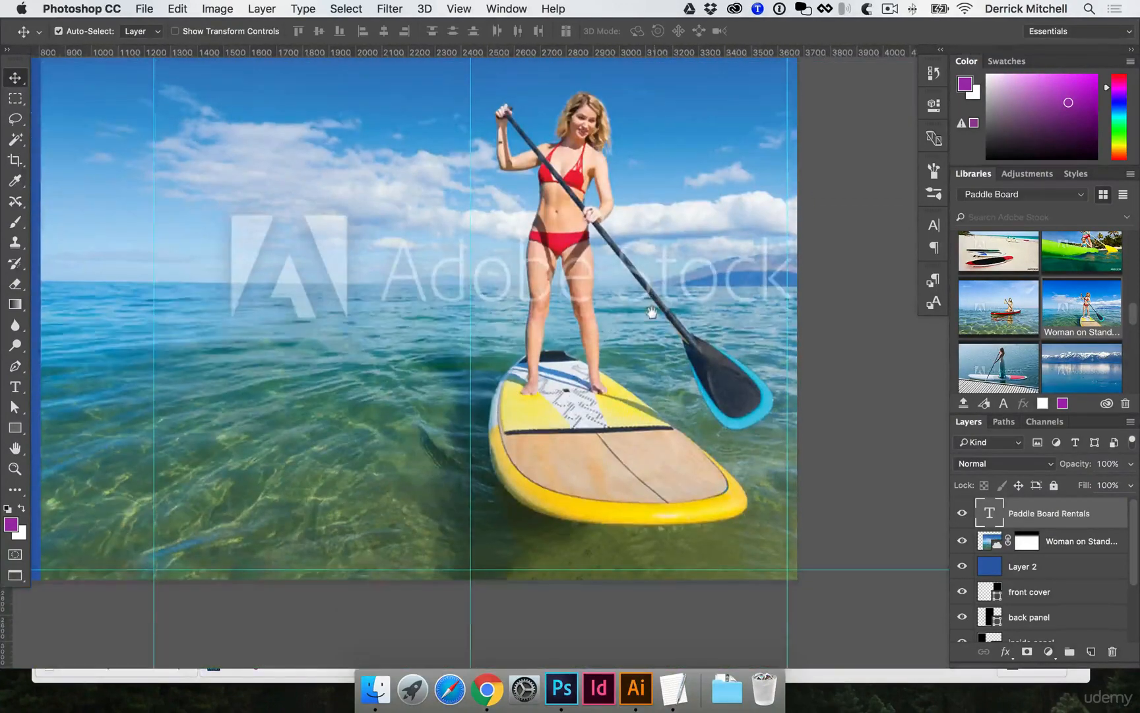
{"action": "scroll", "coordinate": [603, 386], "scroll_direction": "up", "scroll_amount": 3}
{"action": "scroll", "coordinate": [666, 339], "scroll_direction": "up", "scroll_amount": 3}
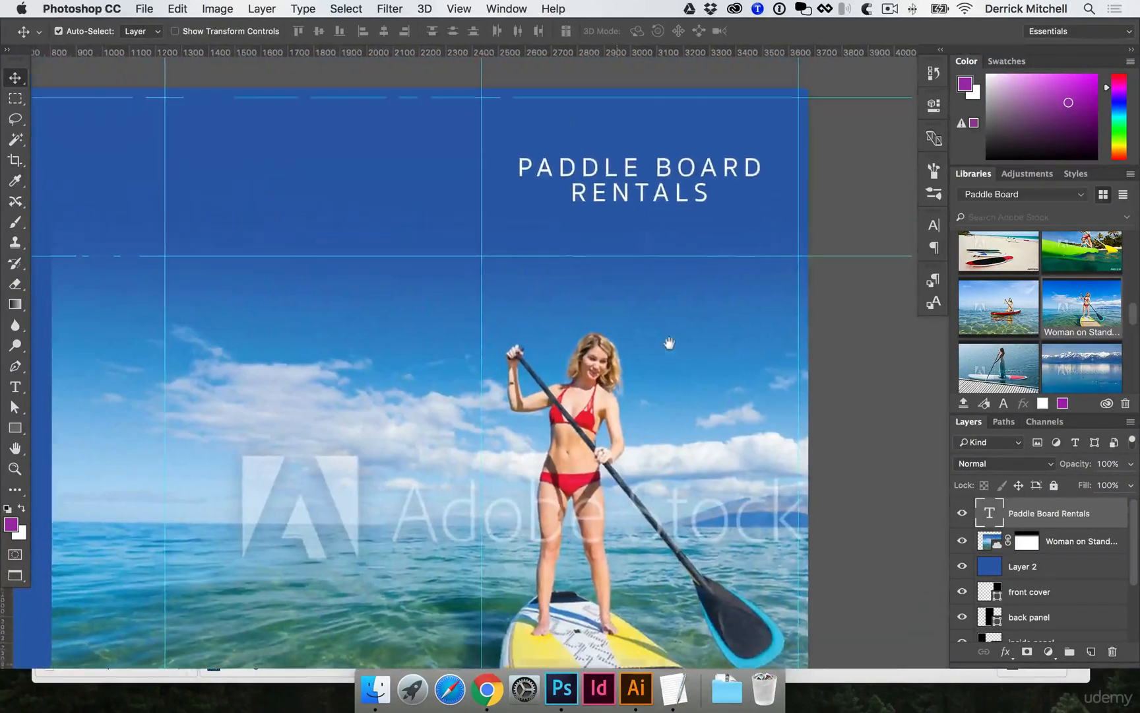
{"action": "left_click_drag", "start_coordinate": [521, 310], "coordinate": [593, 186]}
{"action": "left_click_drag", "start_coordinate": [407, 242], "coordinate": [524, 234]}
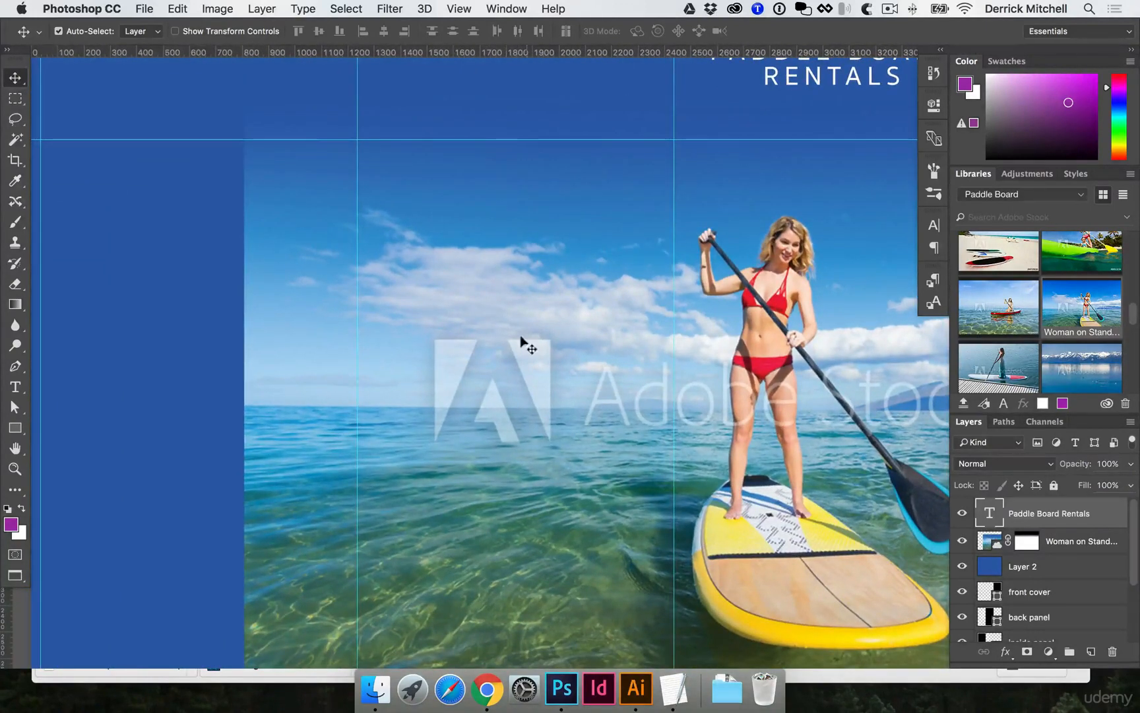
{"action": "left_click", "coordinate": [376, 690]}
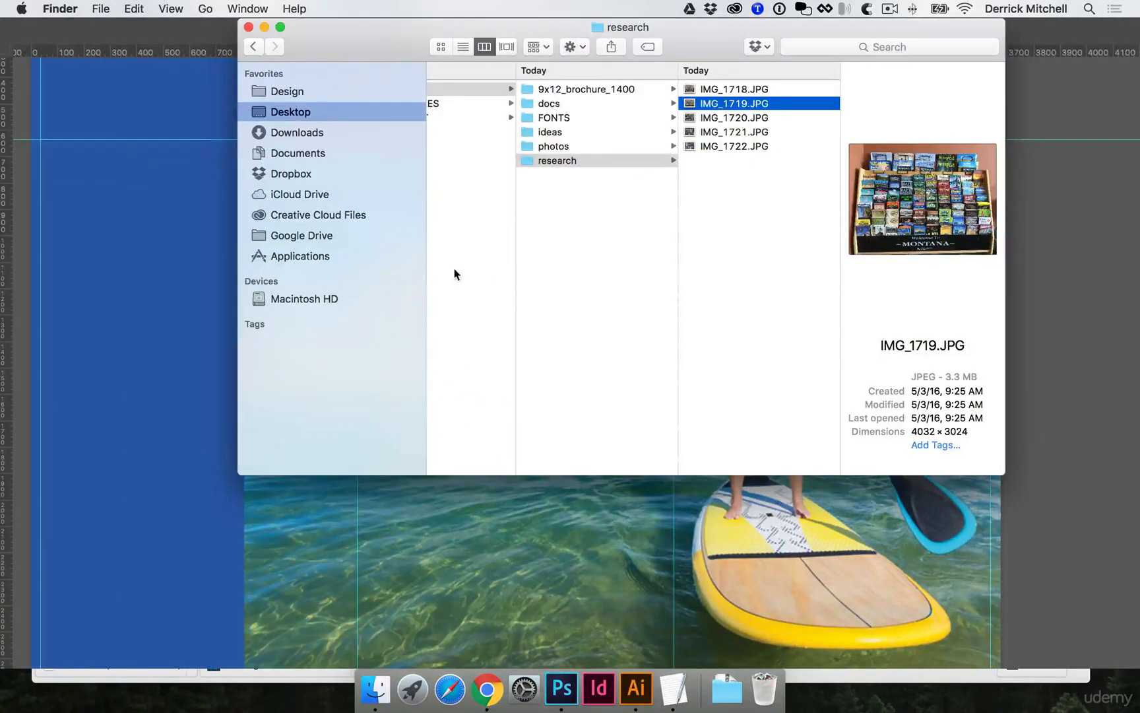
{"action": "left_click", "coordinate": [597, 104]}
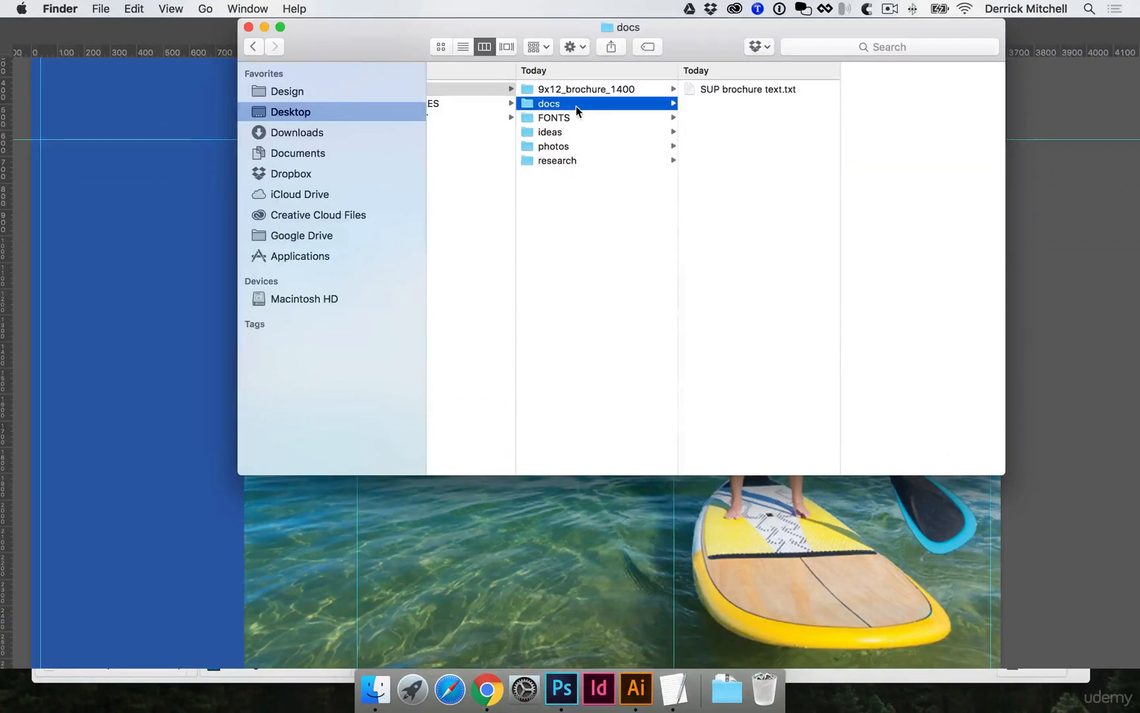
{"action": "scroll", "coordinate": [581, 108], "scroll_direction": "left", "scroll_amount": 3}
{"action": "double_click", "coordinate": [780, 89]}
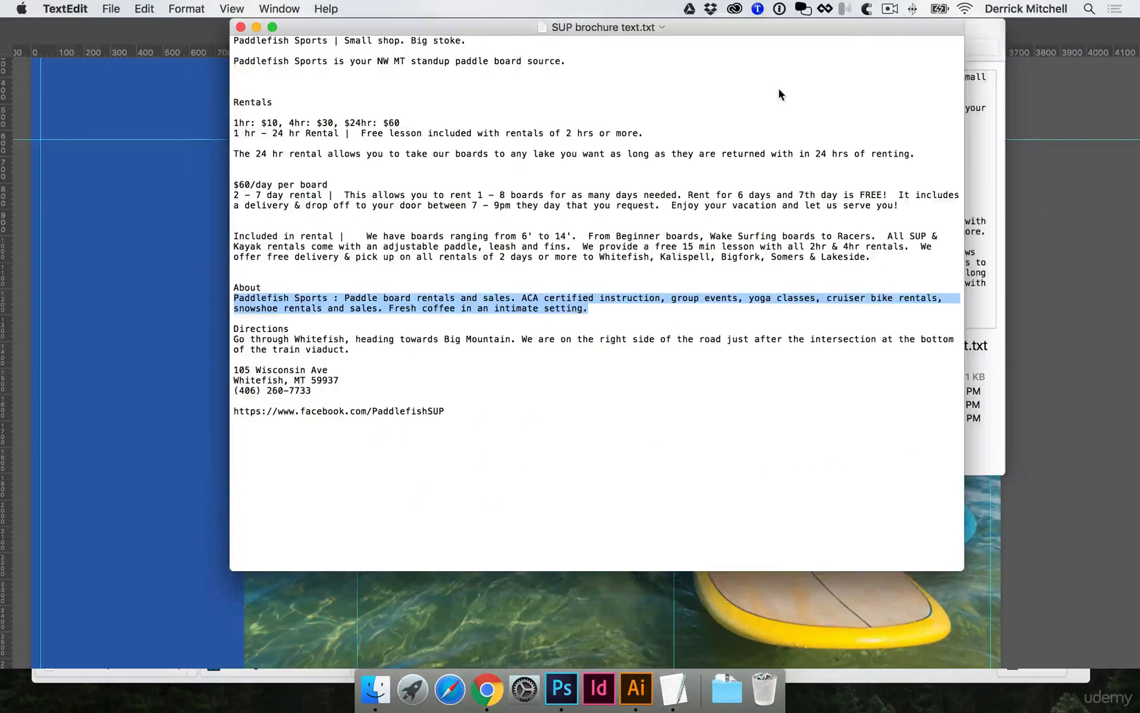
Copy the Directions section of the brochure text, from its heading through the Facebook link
{"action": "left_click", "coordinate": [481, 195]}
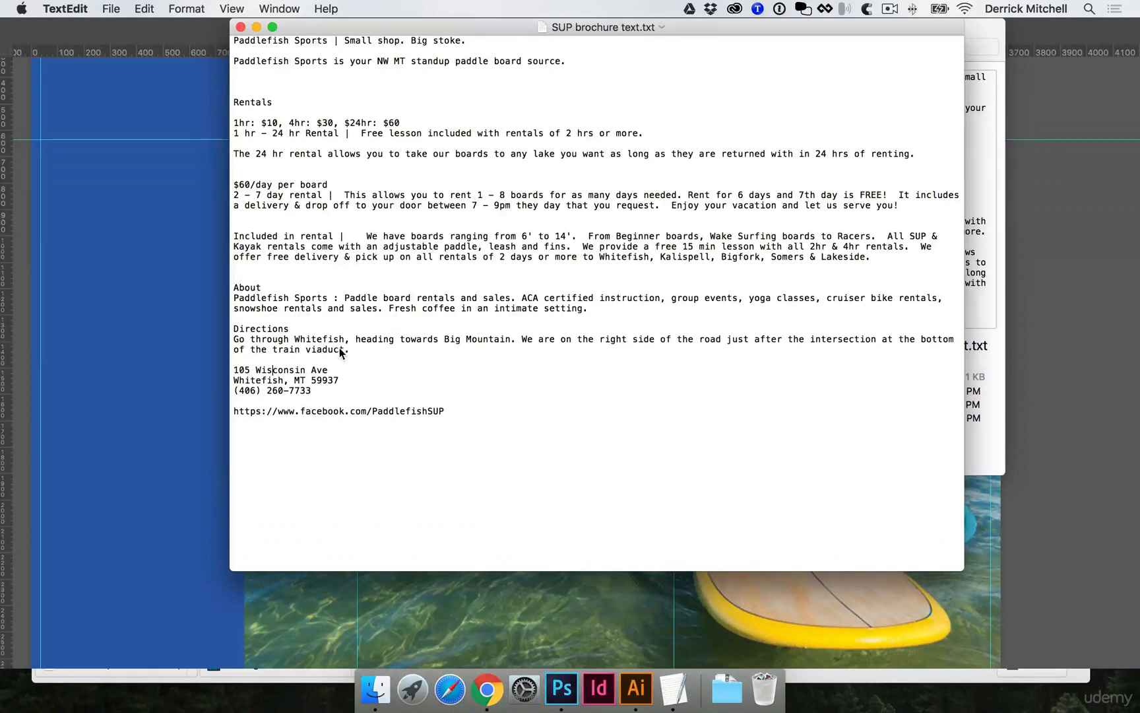
{"action": "left_click_drag", "start_coordinate": [357, 352], "coordinate": [445, 411]}
{"action": "left_click", "coordinate": [234, 332]}
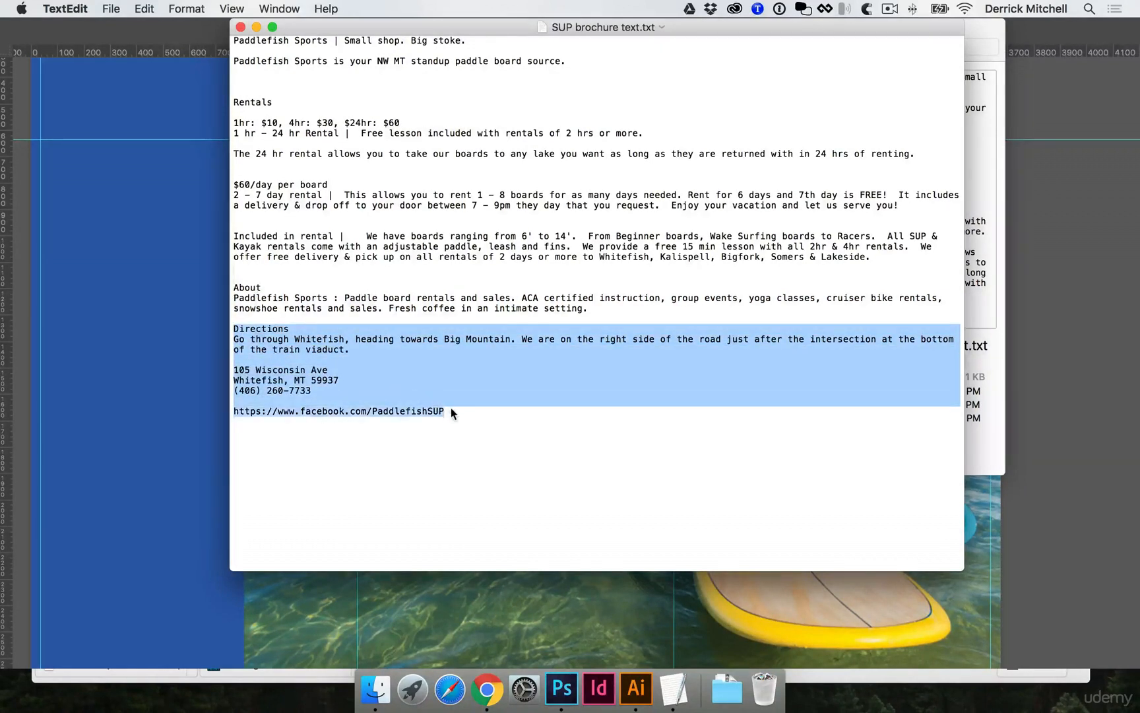
Return to Photoshop, draw a tall paragraph text box on the middle back panel, and paste the copied directions text into it
{"action": "left_click", "coordinate": [135, 331]}
{"action": "key", "text": "t"}
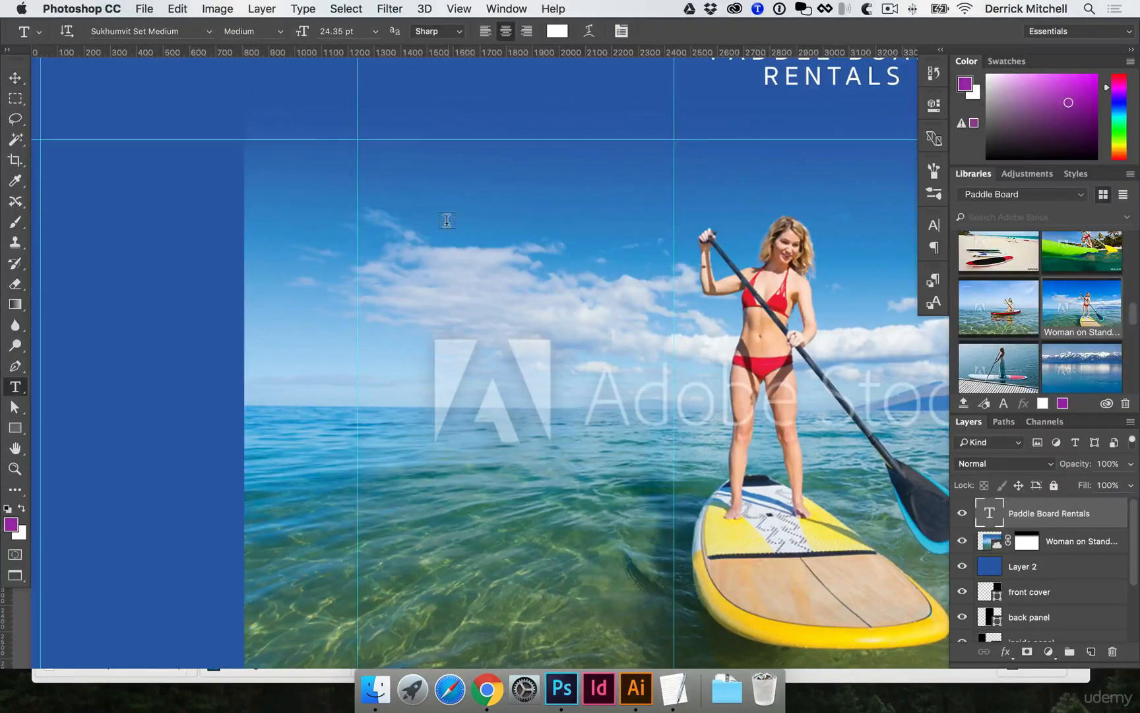
{"action": "left_click_drag", "start_coordinate": [430, 197], "coordinate": [613, 534]}
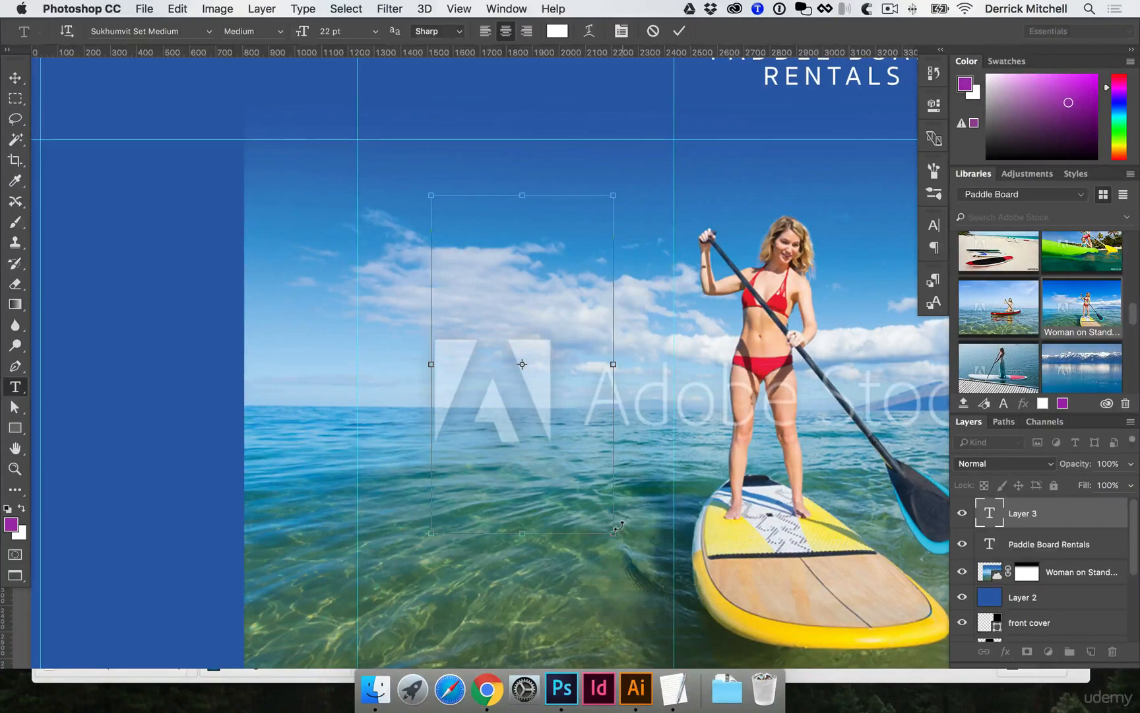
{"action": "type", "text": "DIRECTIONS GO THROUGH WHITEFISH, HEADING TOWARDS BIG MOUNTAIN. WE ARE ON THE RIGHT SIDE OF THE ROAD JUST AFTER THE INTERSECTION AT THE"}
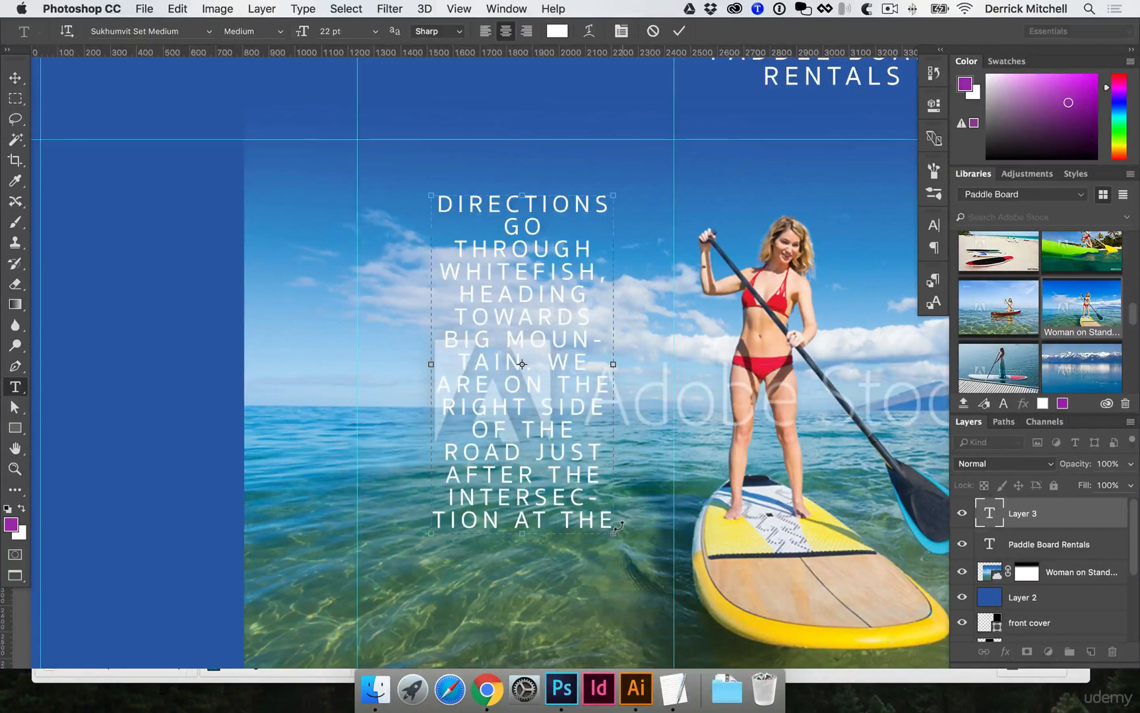
Set all of the pasted directions text on the back panel to 14 pt
{"action": "key", "text": "super+a"}
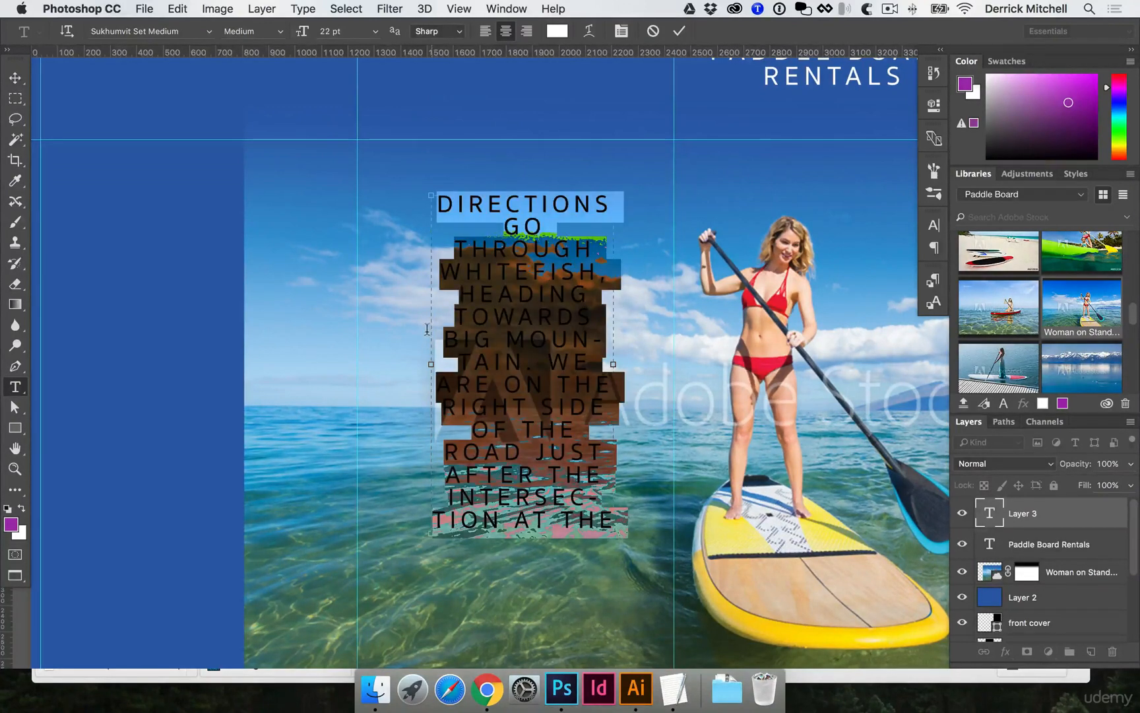
{"action": "left_click", "coordinate": [376, 31]}
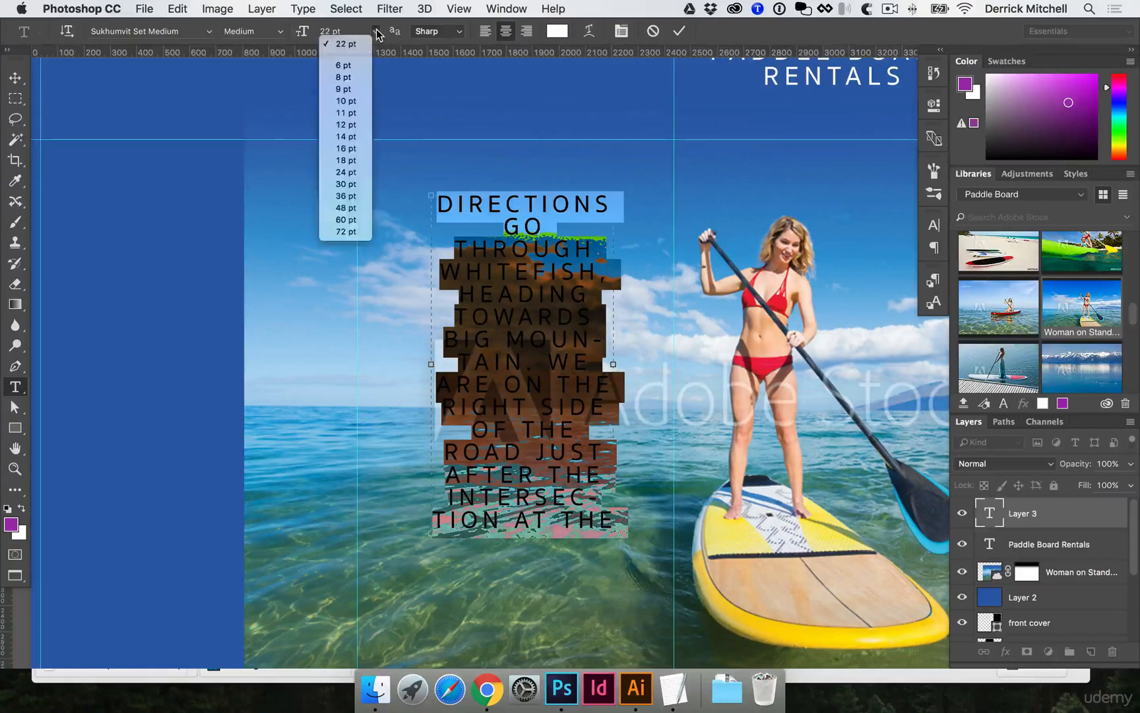
{"action": "left_click", "coordinate": [349, 137]}
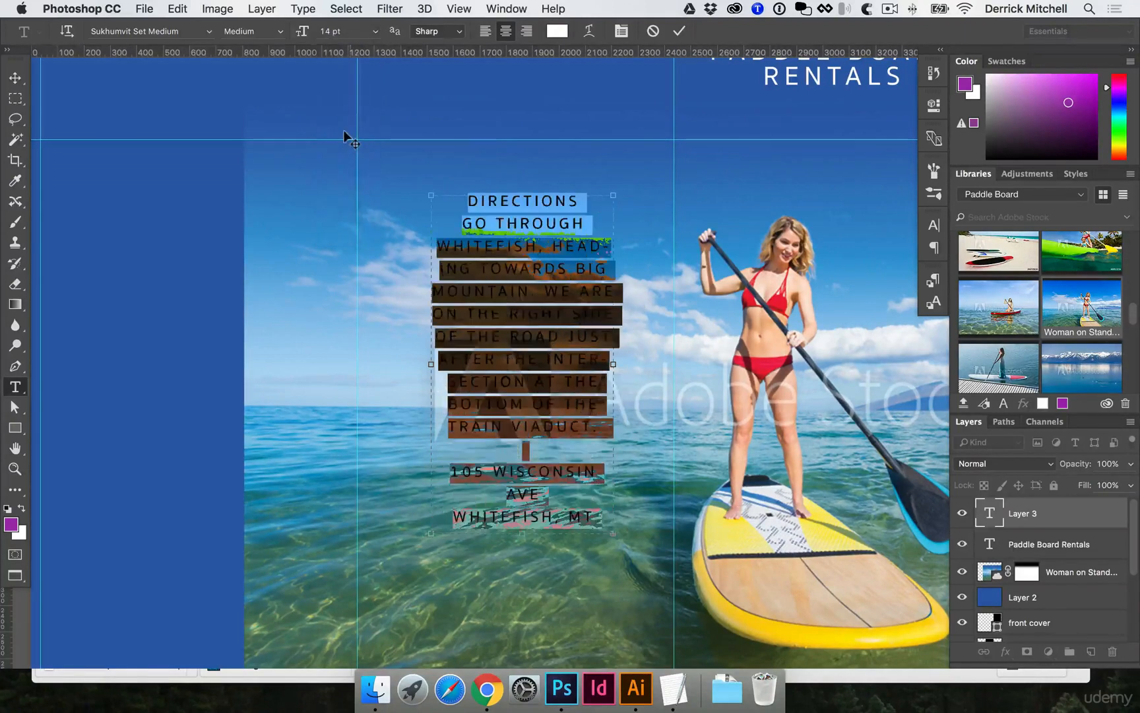
{"action": "left_click", "coordinate": [344, 137]}
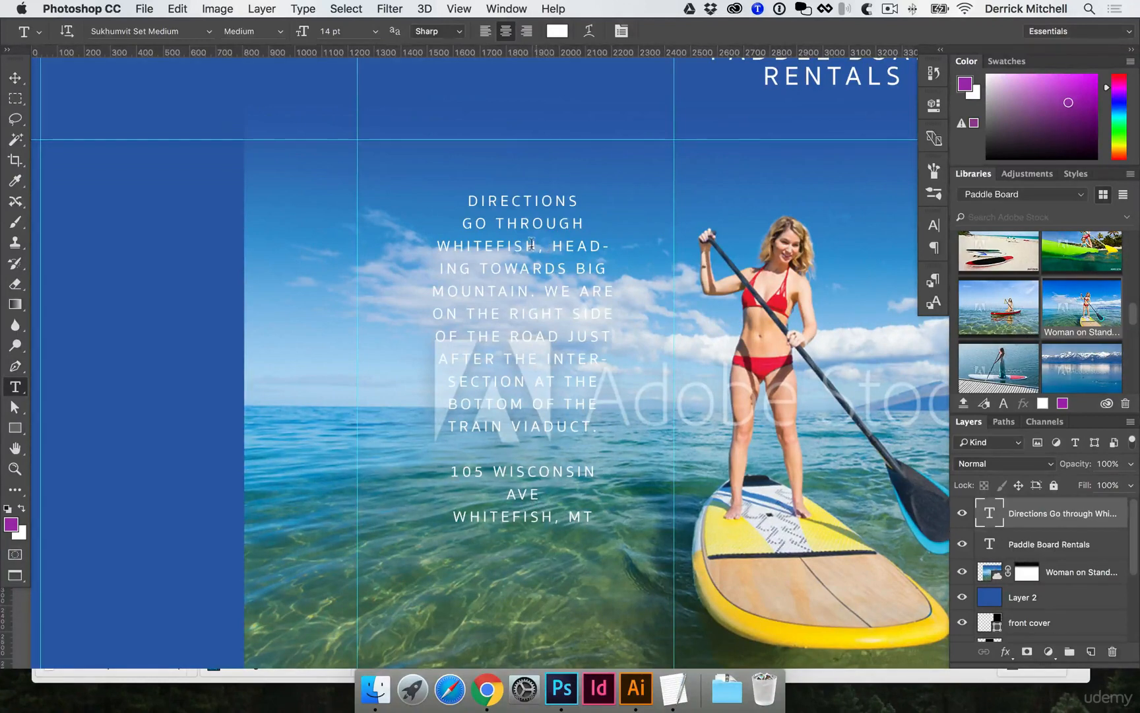
Extend the directions text box downward toward the Facebook link and upward to just below the horizontal guide
{"action": "left_click", "coordinate": [531, 244]}
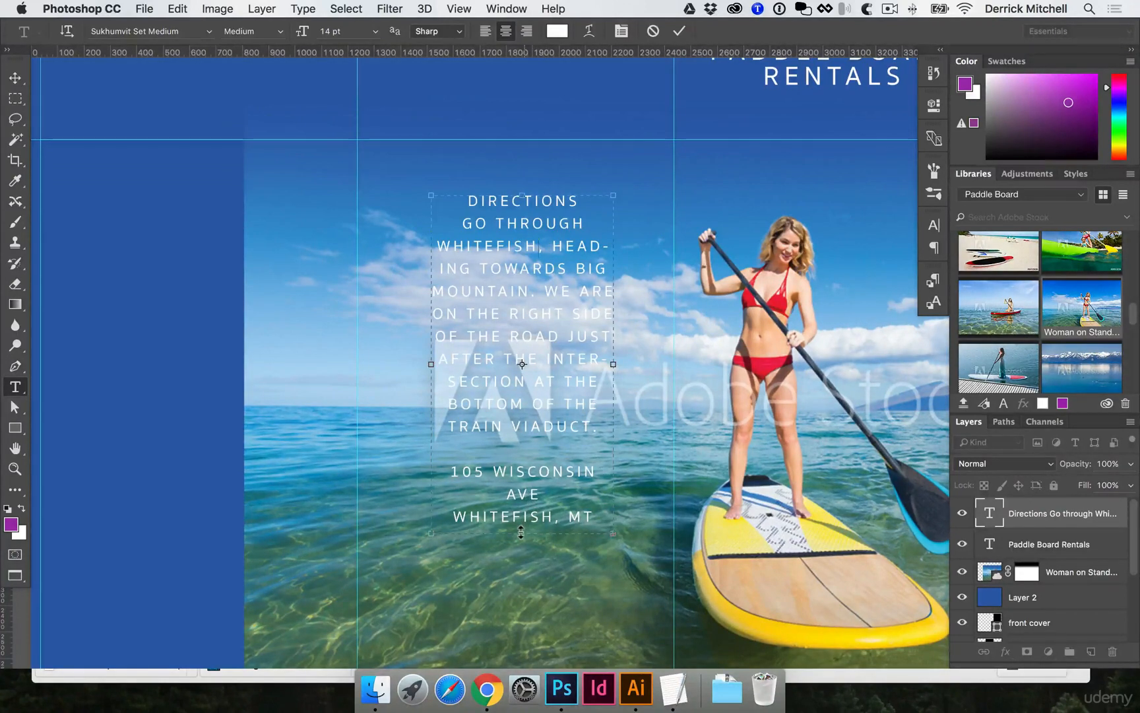
{"action": "left_click_drag", "start_coordinate": [522, 532], "coordinate": [520, 621]}
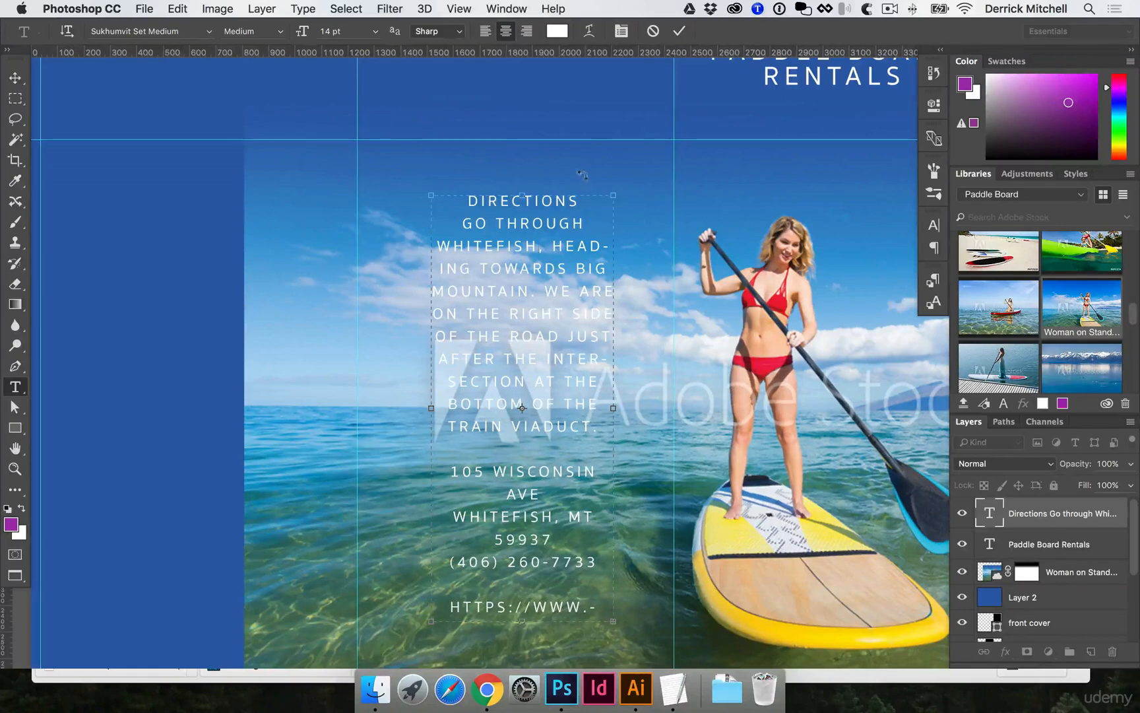
{"action": "left_click_drag", "start_coordinate": [516, 189], "coordinate": [518, 144]}
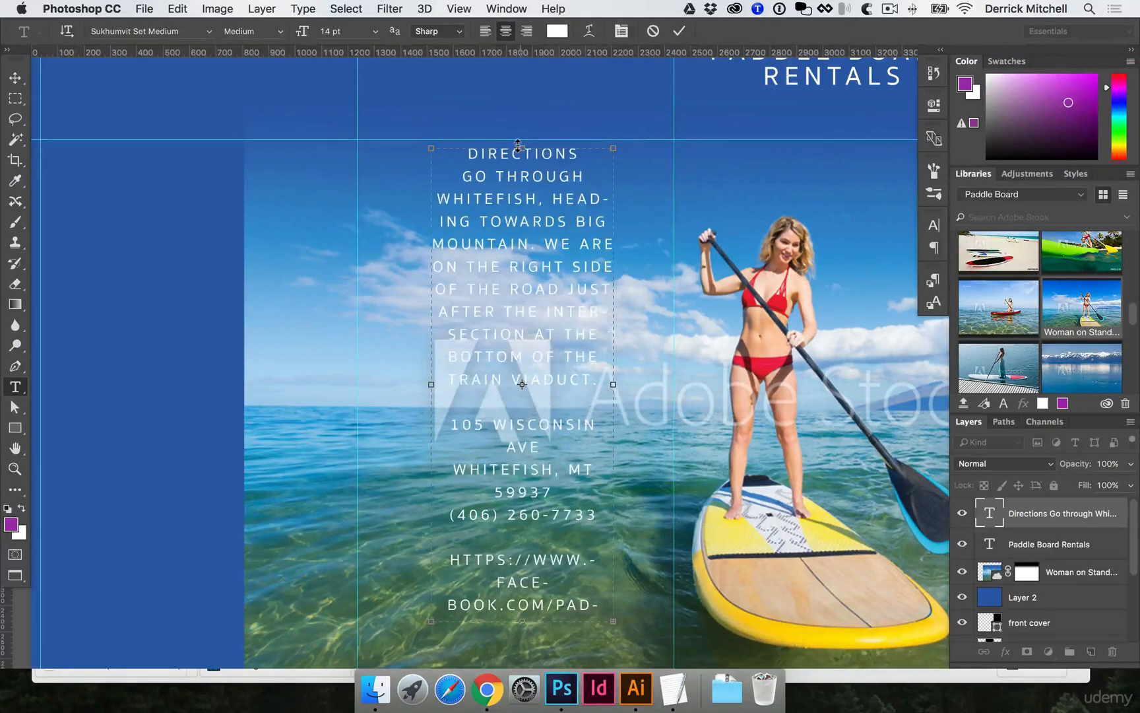
{"action": "key", "text": "super+Return"}
{"action": "key", "text": "v"}
Examine the brochure layout from the front cover across the back panel to the empty inside flap
{"action": "scroll", "coordinate": [675, 225], "scroll_direction": "right", "scroll_amount": 10}
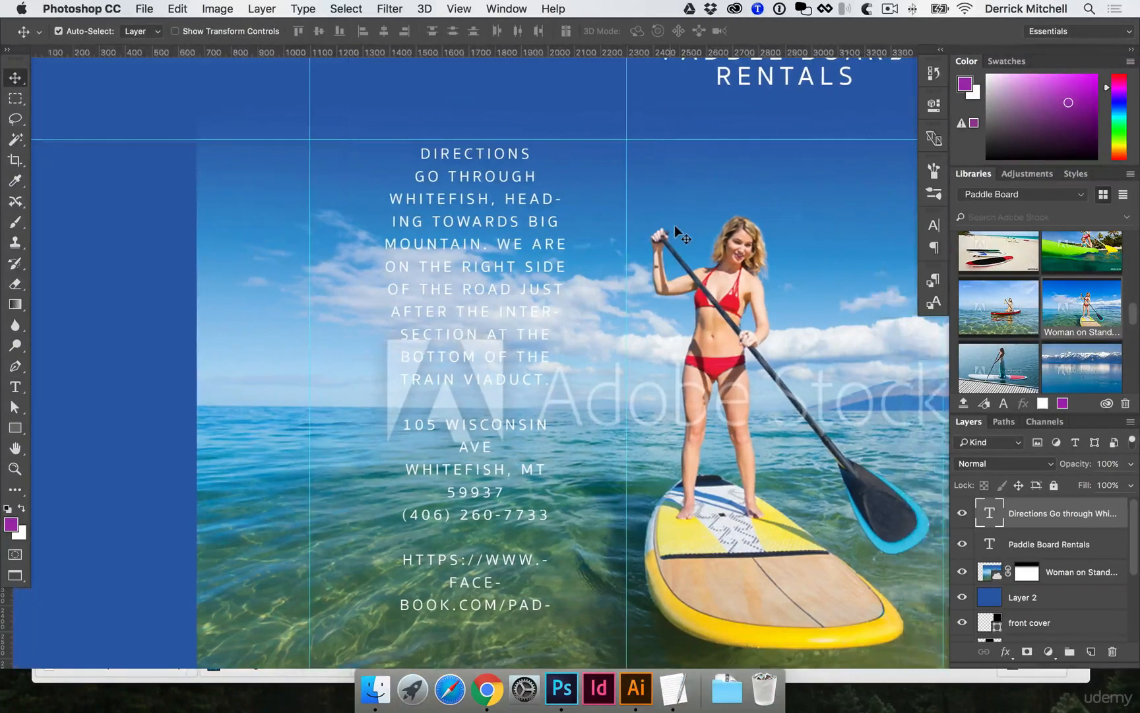
{"action": "scroll", "coordinate": [674, 225], "scroll_direction": "right", "scroll_amount": 1}
{"action": "scroll", "coordinate": [674, 226], "scroll_direction": "up", "scroll_amount": 6}
{"action": "scroll", "coordinate": [674, 225], "scroll_direction": "down", "scroll_amount": 6}
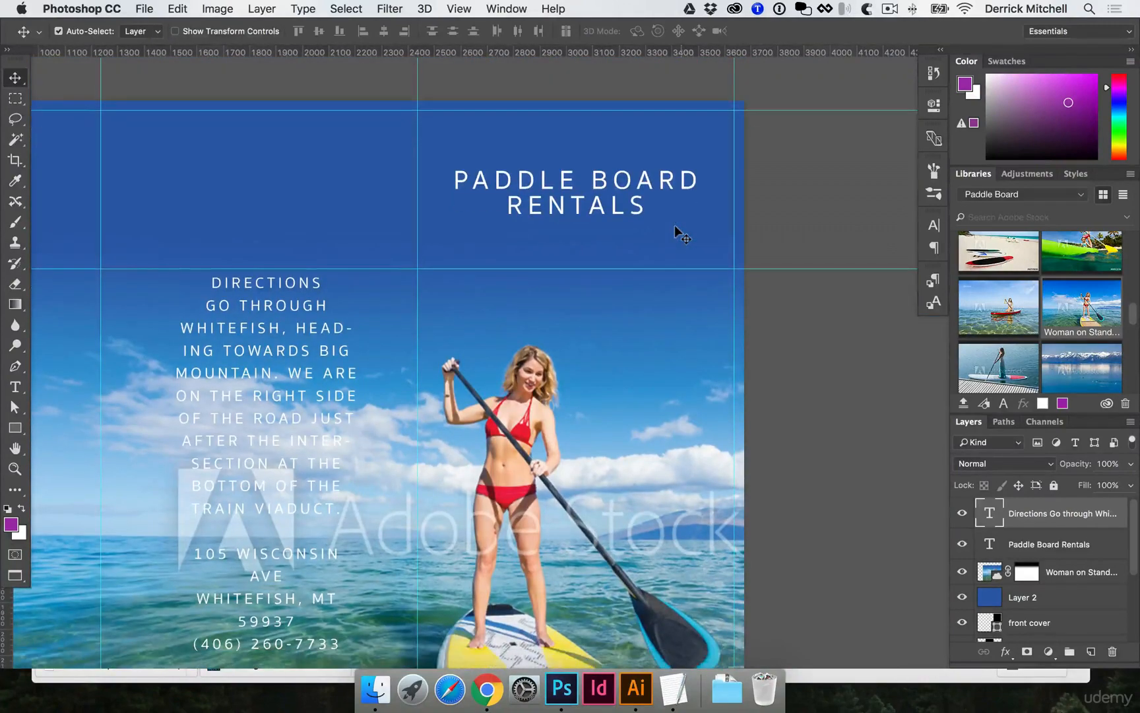
{"action": "scroll", "coordinate": [674, 226], "scroll_direction": "left", "scroll_amount": 7}
{"action": "scroll", "coordinate": [674, 225], "scroll_direction": "left", "scroll_amount": 7}
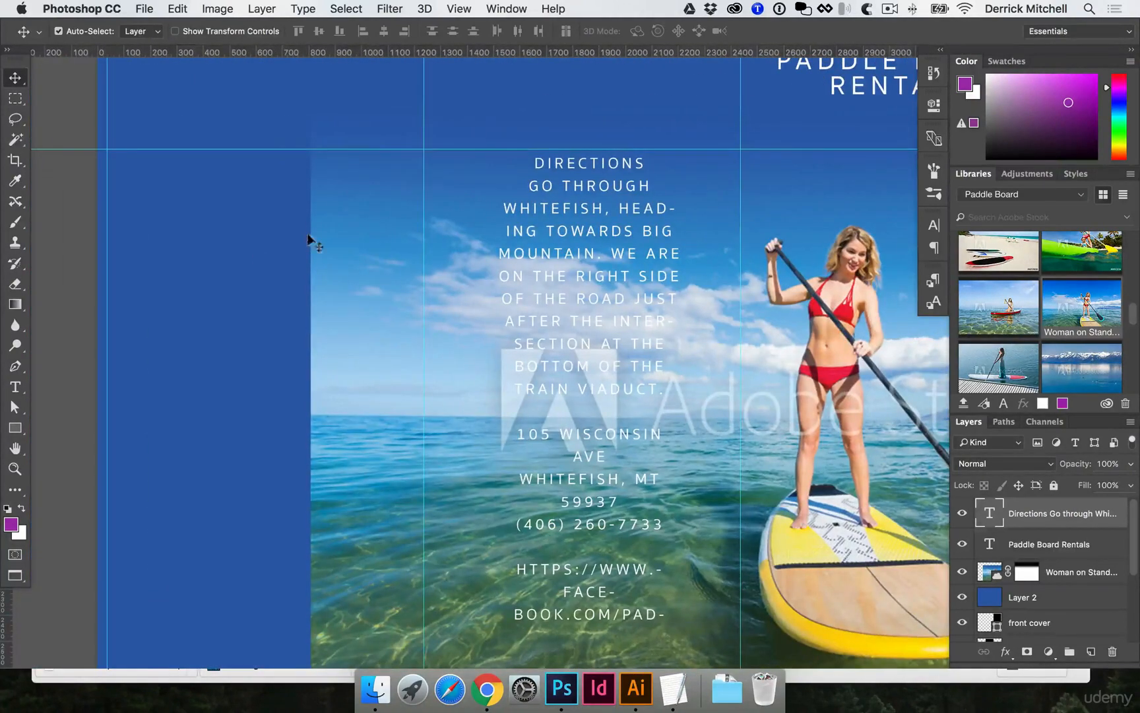
{"action": "left_click", "coordinate": [322, 253]}
{"action": "scroll", "coordinate": [321, 253], "scroll_direction": "left", "scroll_amount": 7}
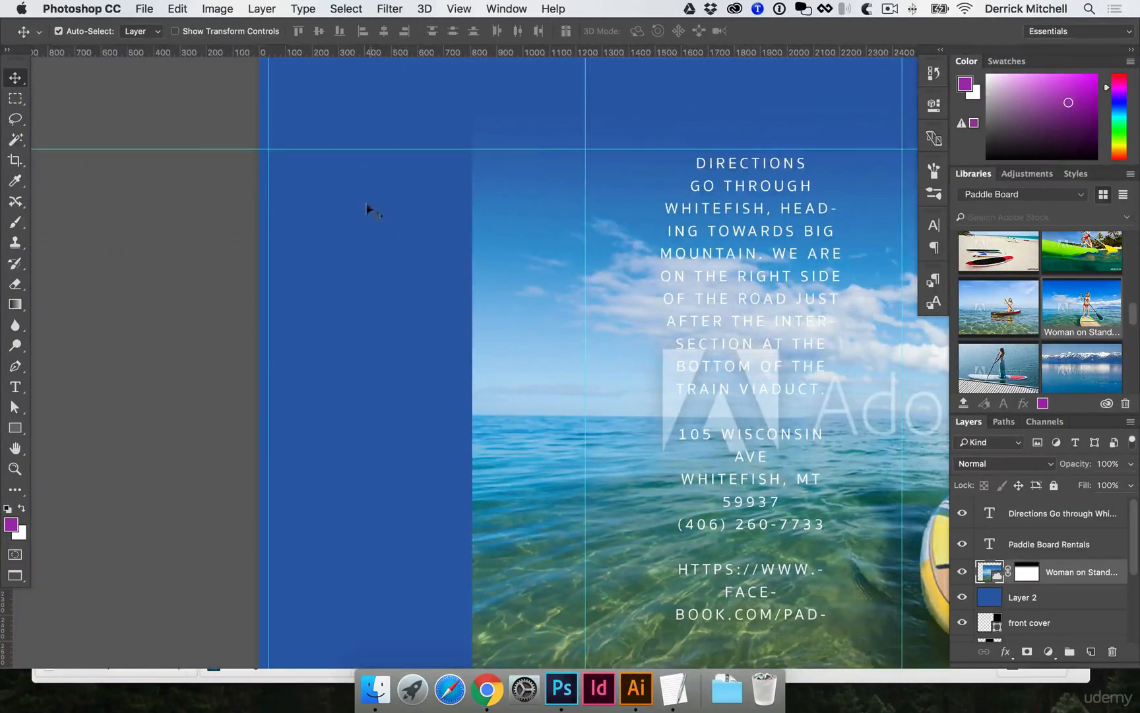
{"action": "scroll", "coordinate": [541, 316], "scroll_direction": "right", "scroll_amount": 20}
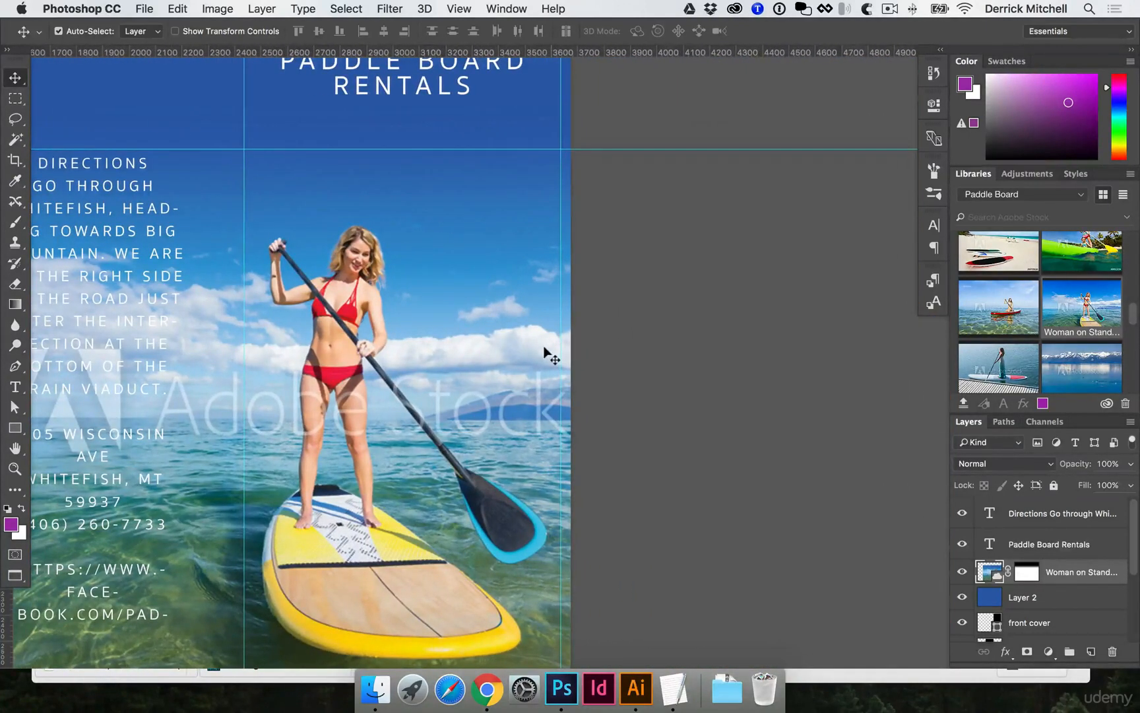
{"action": "scroll", "coordinate": [252, 285], "scroll_direction": "left", "scroll_amount": 20}
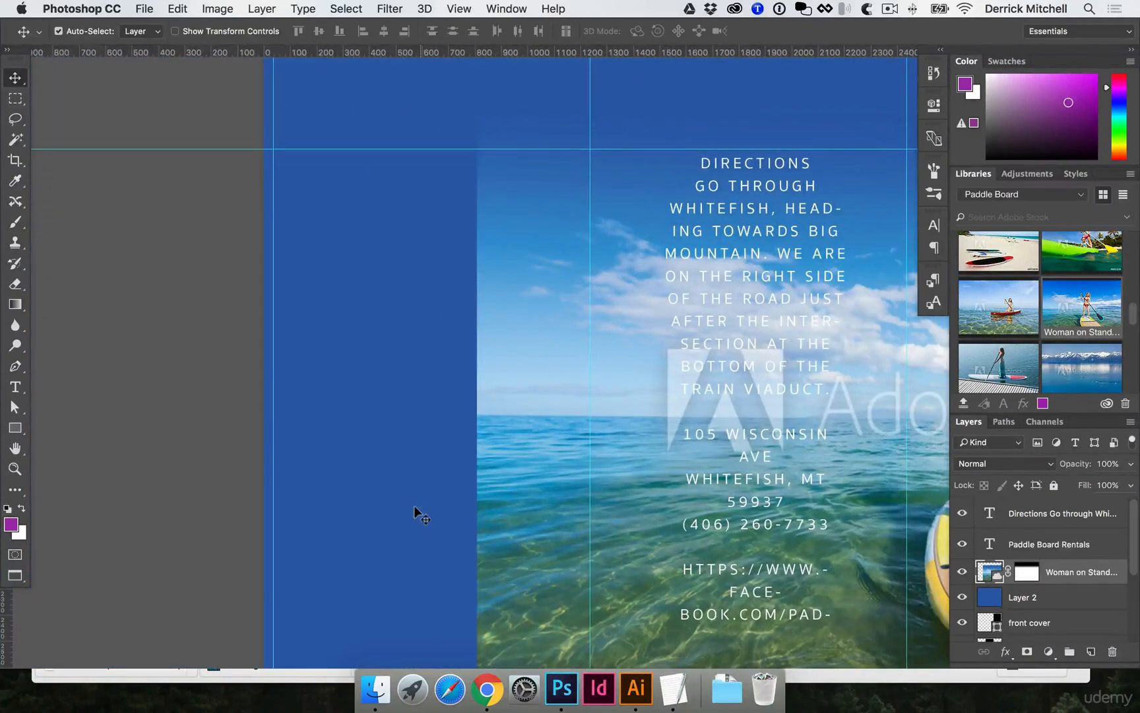
Switch to TextEdit and copy the About section of the brochure text, including its heading
{"action": "left_click", "coordinate": [673, 690]}
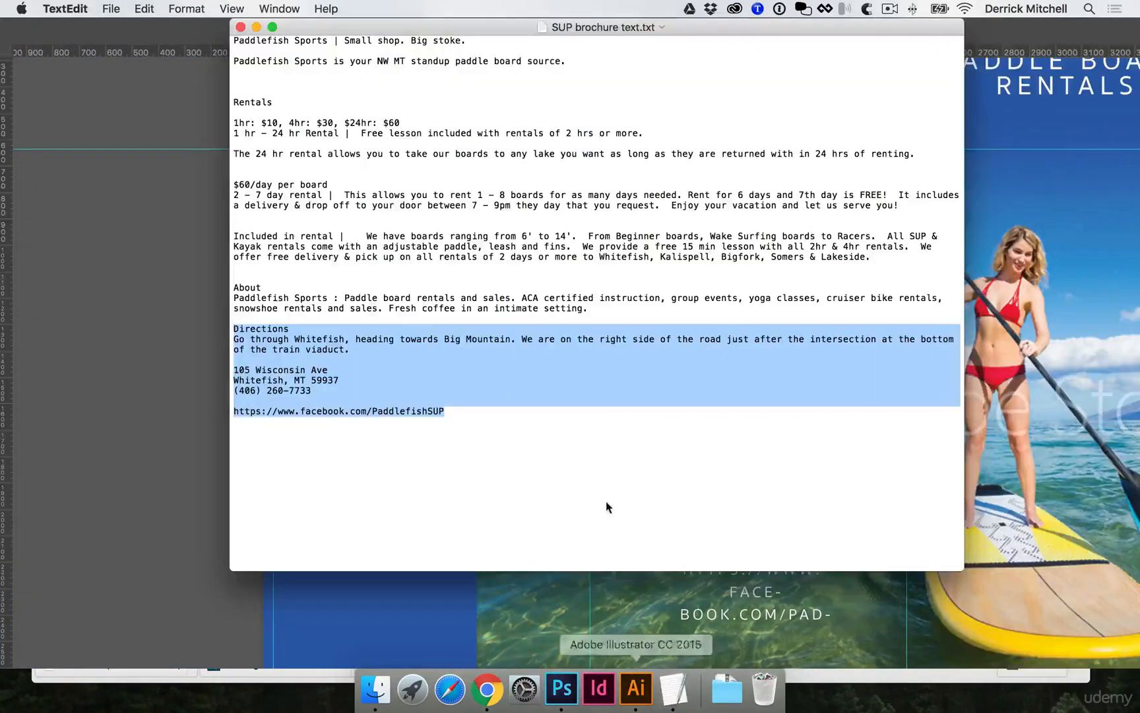
{"action": "left_click", "coordinate": [285, 289]}
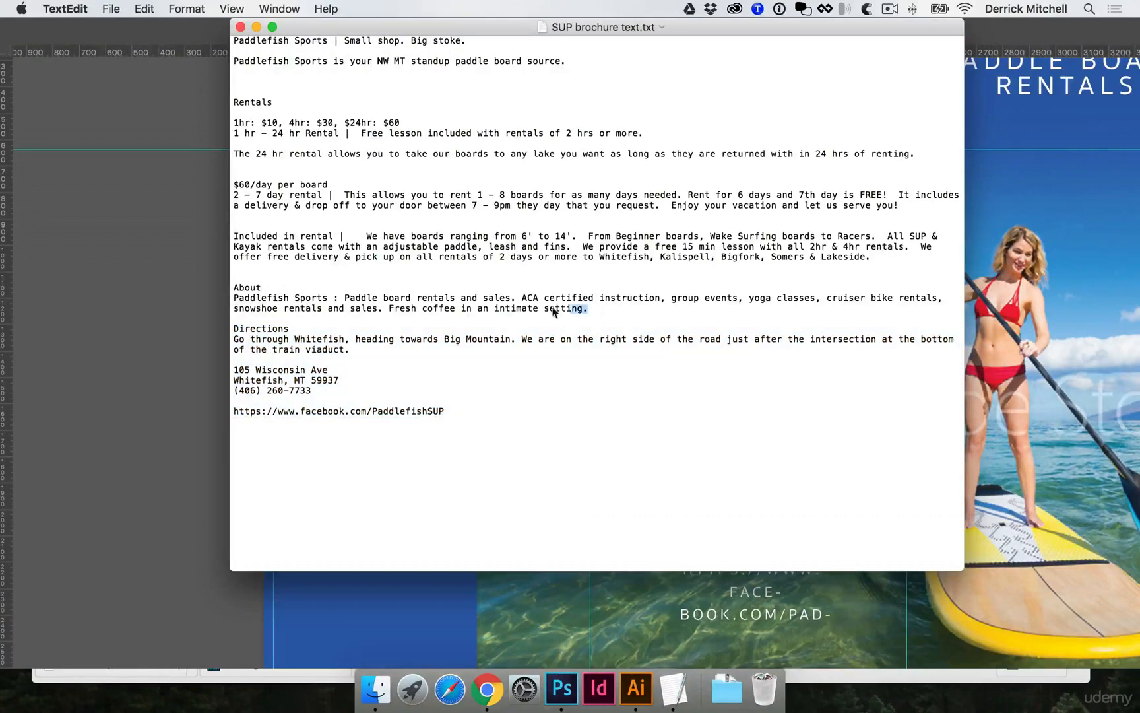
{"action": "left_click_drag", "start_coordinate": [589, 309], "coordinate": [231, 289]}
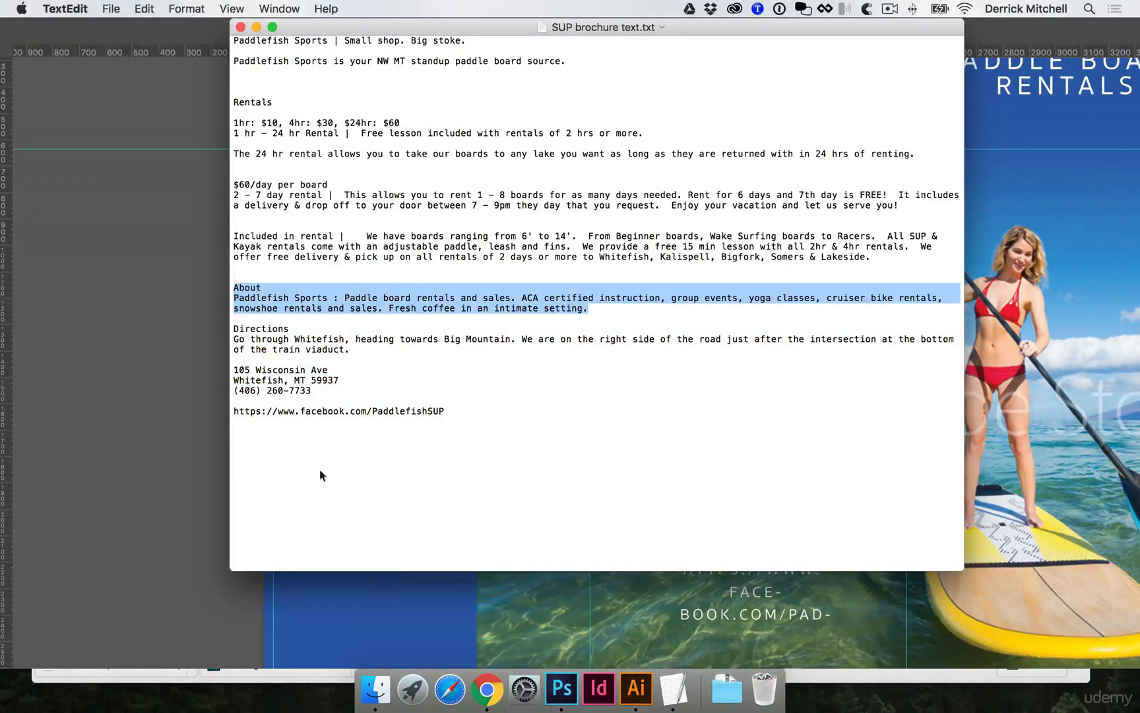
Return to Photoshop, draw a tall paragraph text box on the empty flap panel, and paste the copied About text into it
{"action": "left_click", "coordinate": [408, 600]}
{"action": "key", "text": "t"}
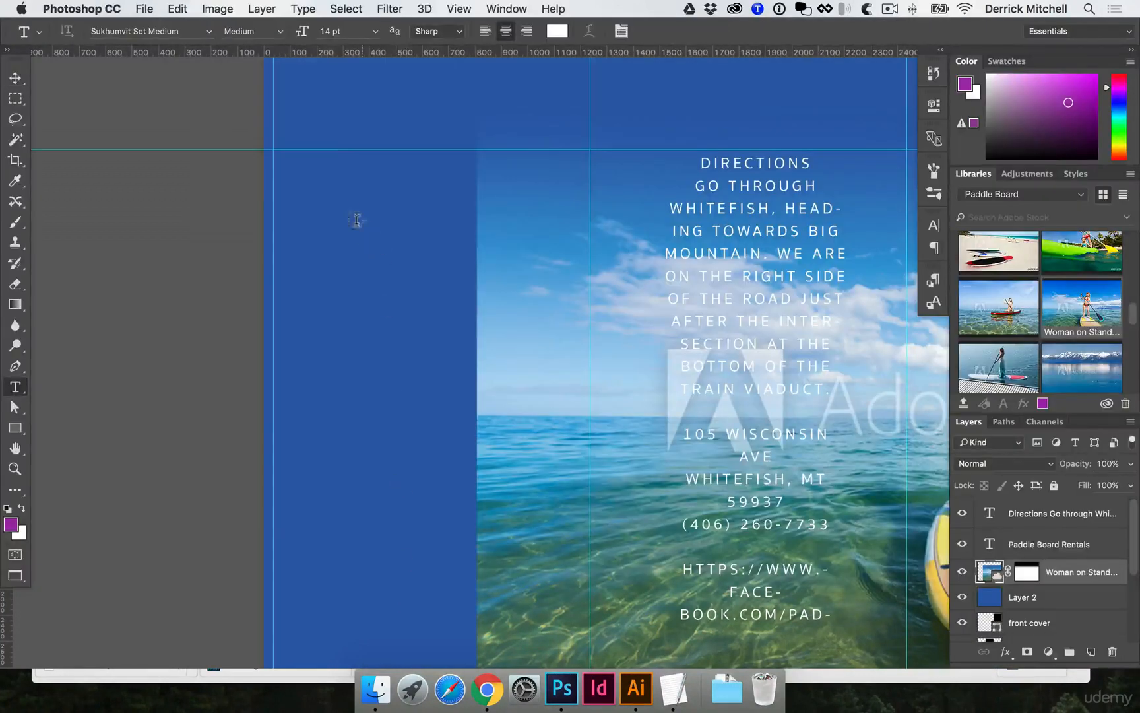
{"action": "left_click_drag", "start_coordinate": [323, 149], "coordinate": [568, 642]}
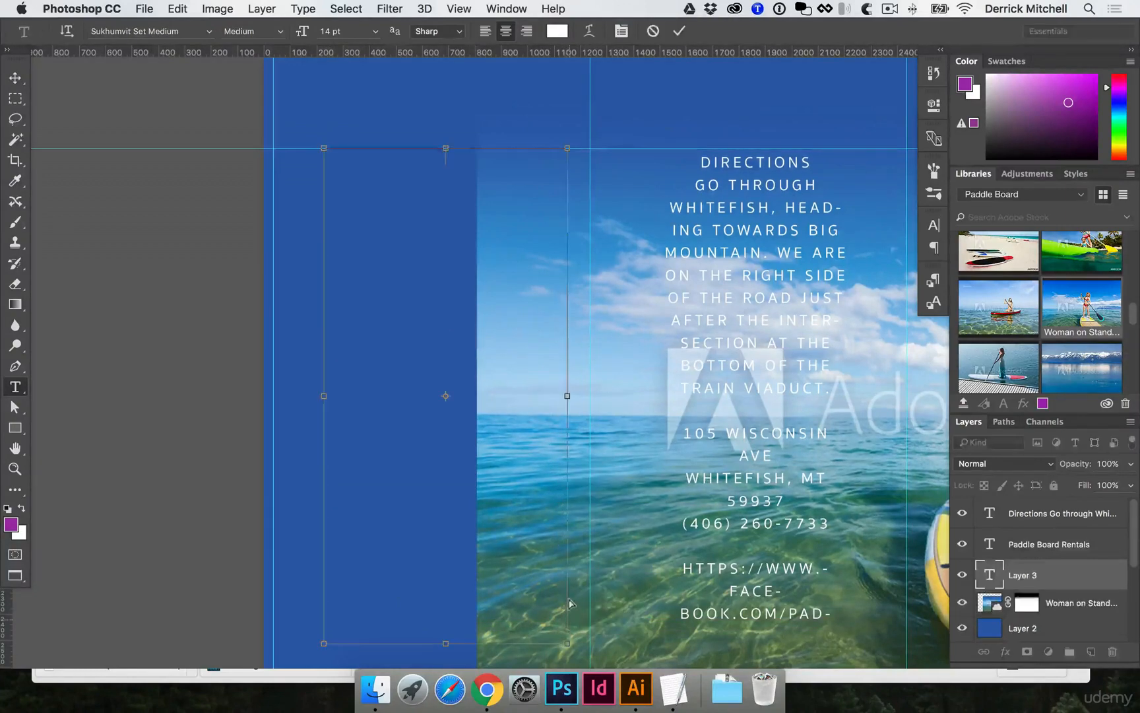
{"action": "type", "text": "ABOUT PADDLEFISH SPORTS : PADDLE BOARD RENTALS AND SALES. ACA CERTIFIED INSTRUCTION, GROUP EVENTS, YOGA CLASSES, CRUISER BIKE RENTALS, SNOWSHOE RENTALS AND SALES. FRESH COFFEE IN AN INTIMATE SETTING."}
{"action": "key", "text": "super+Return"}
{"action": "key", "text": "v"}
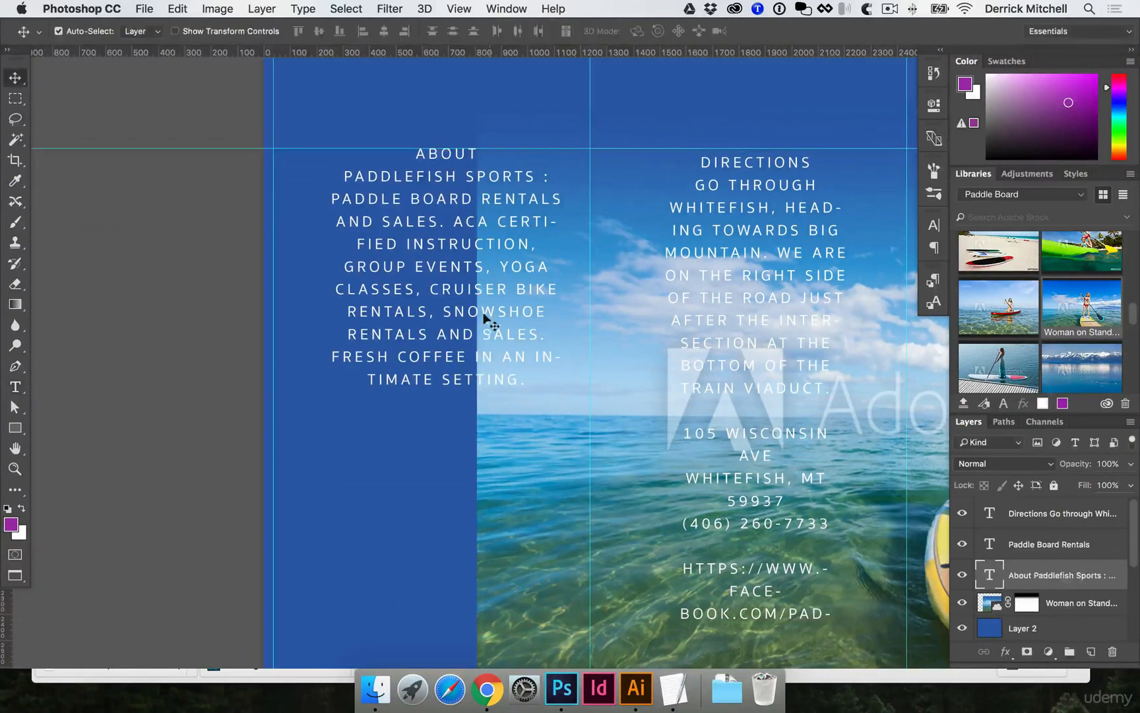
Move the About text block lower on its panel and roughly center it between the panel's vertical guides
{"action": "left_click_drag", "start_coordinate": [489, 322], "coordinate": [475, 386]}
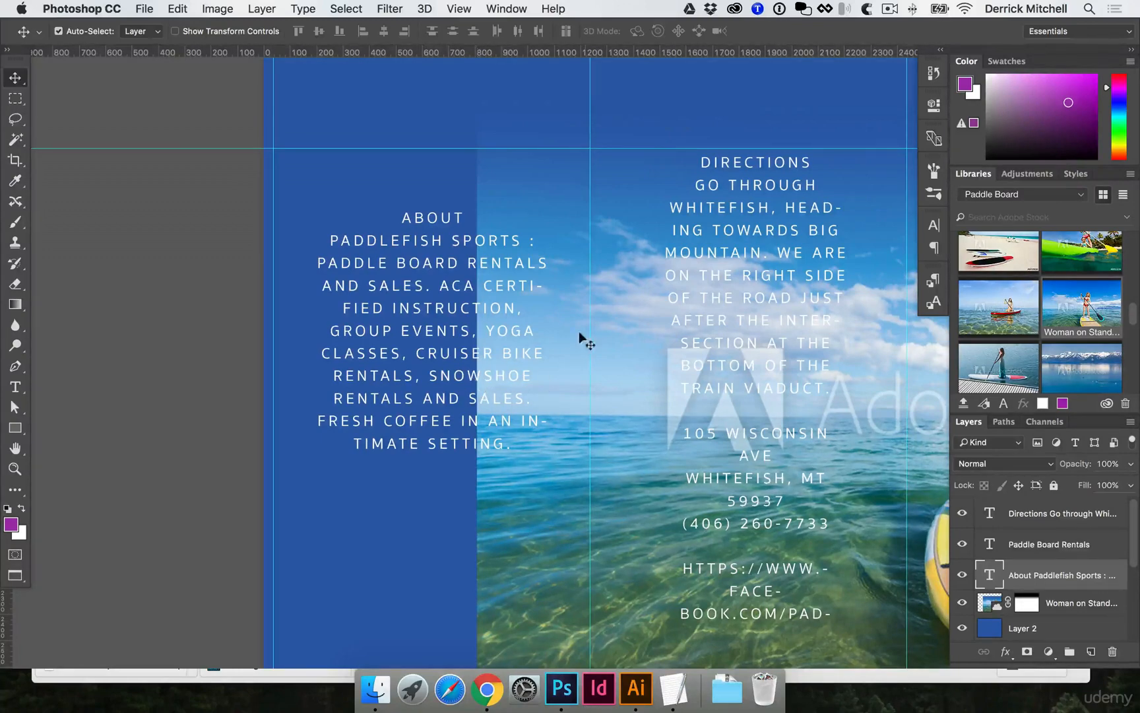
{"action": "scroll", "coordinate": [581, 338], "scroll_direction": "right", "scroll_amount": 3}
{"action": "key", "text": "super+minus"}
{"action": "left_click_drag", "start_coordinate": [636, 374], "coordinate": [547, 354]}
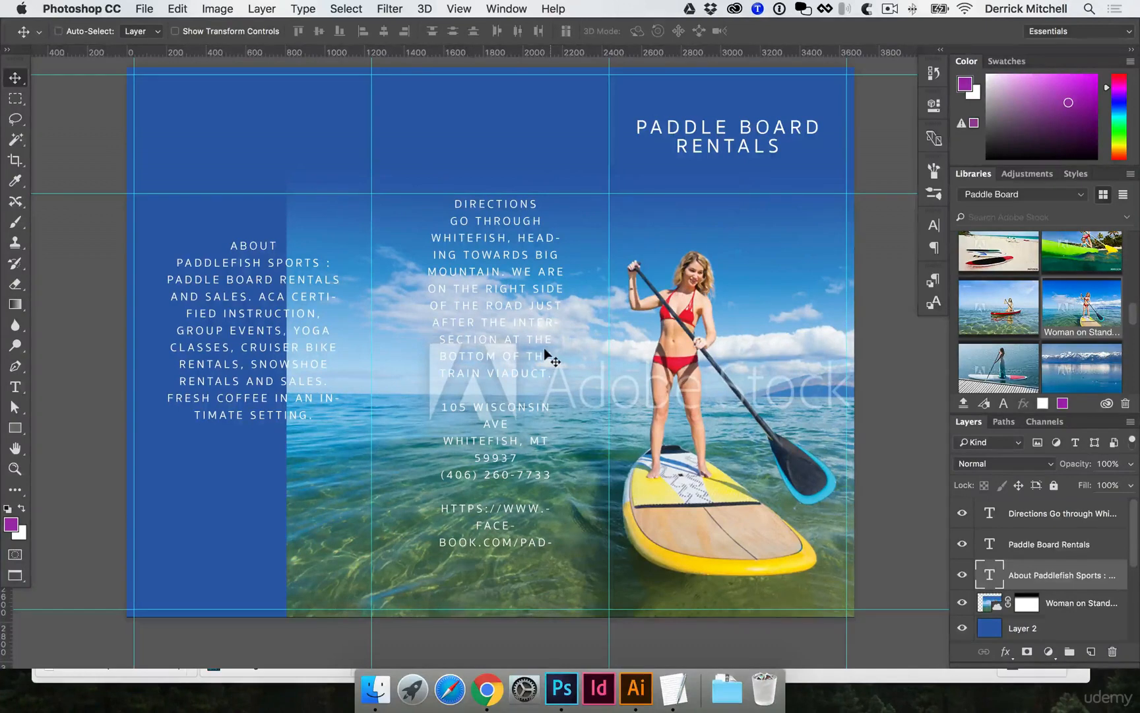
{"action": "left_click_drag", "start_coordinate": [545, 355], "coordinate": [582, 364]}
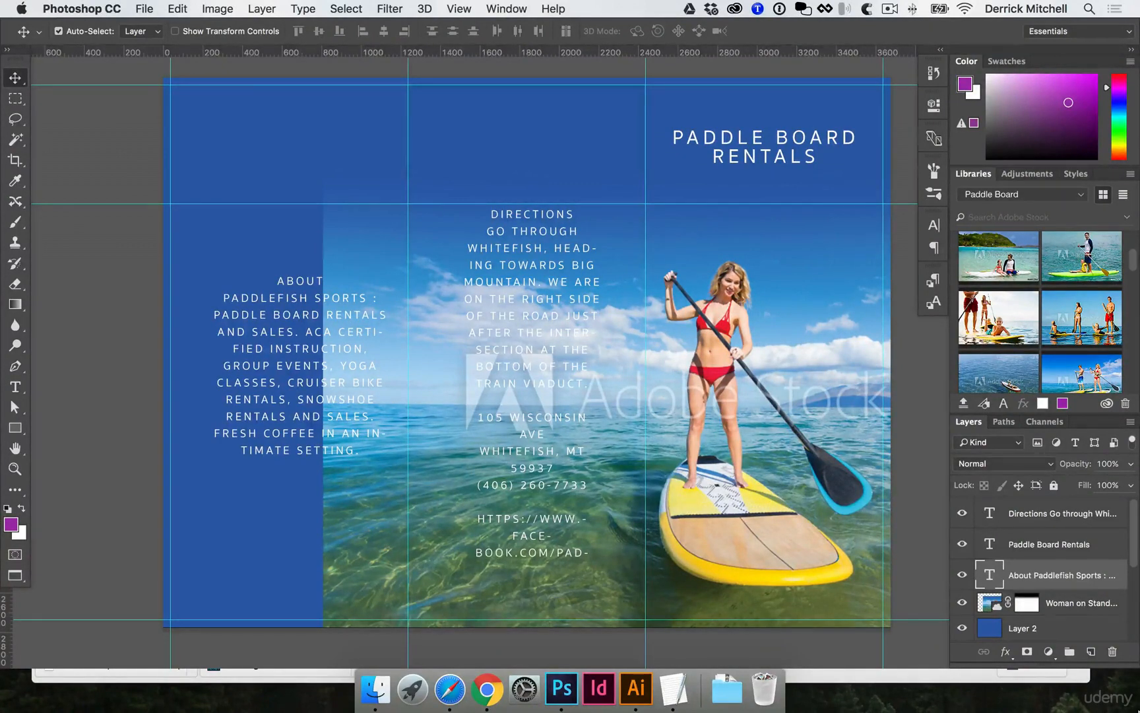
License the cover's Adobe Stock image of the woman on a paddle board from the Paddle Board library
{"action": "left_click", "coordinate": [805, 337]}
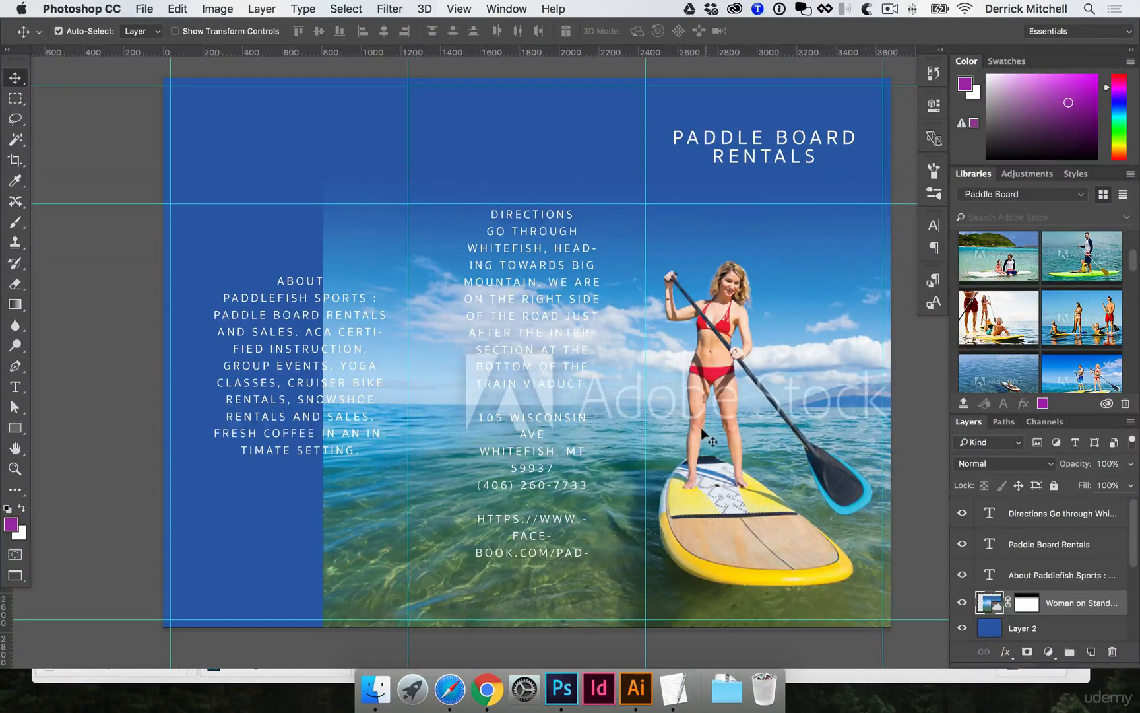
{"action": "scroll", "coordinate": [1049, 340], "scroll_direction": "down", "scroll_amount": 3}
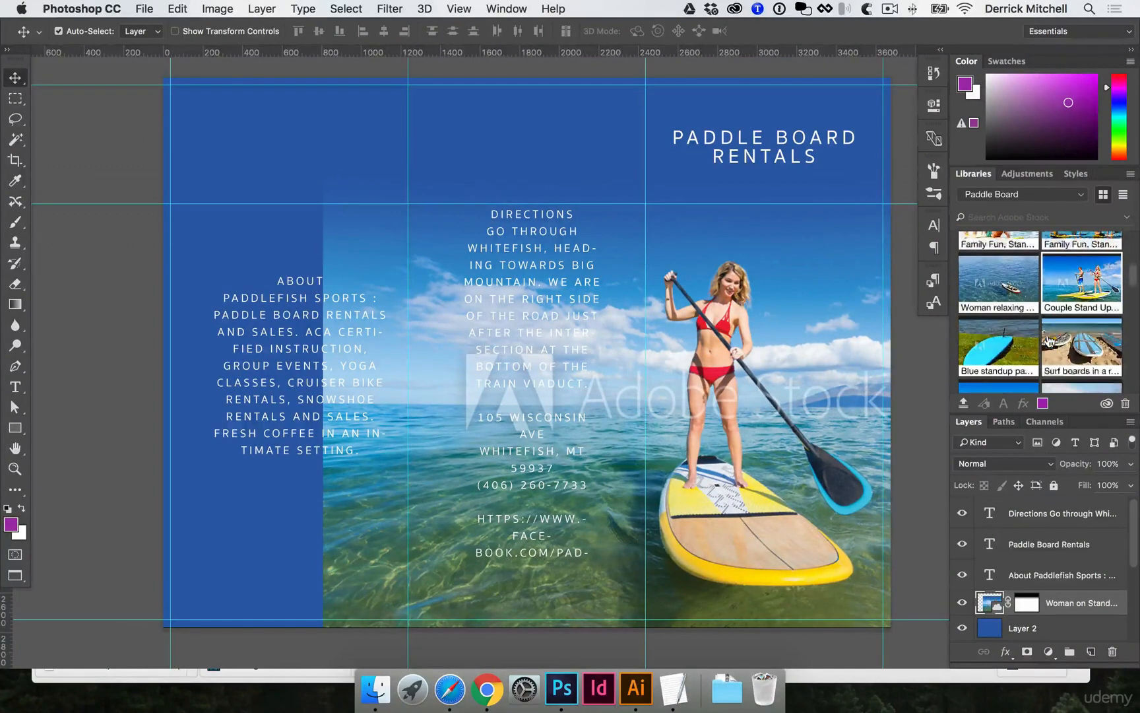
{"action": "scroll", "coordinate": [1049, 340], "scroll_direction": "down", "scroll_amount": 5}
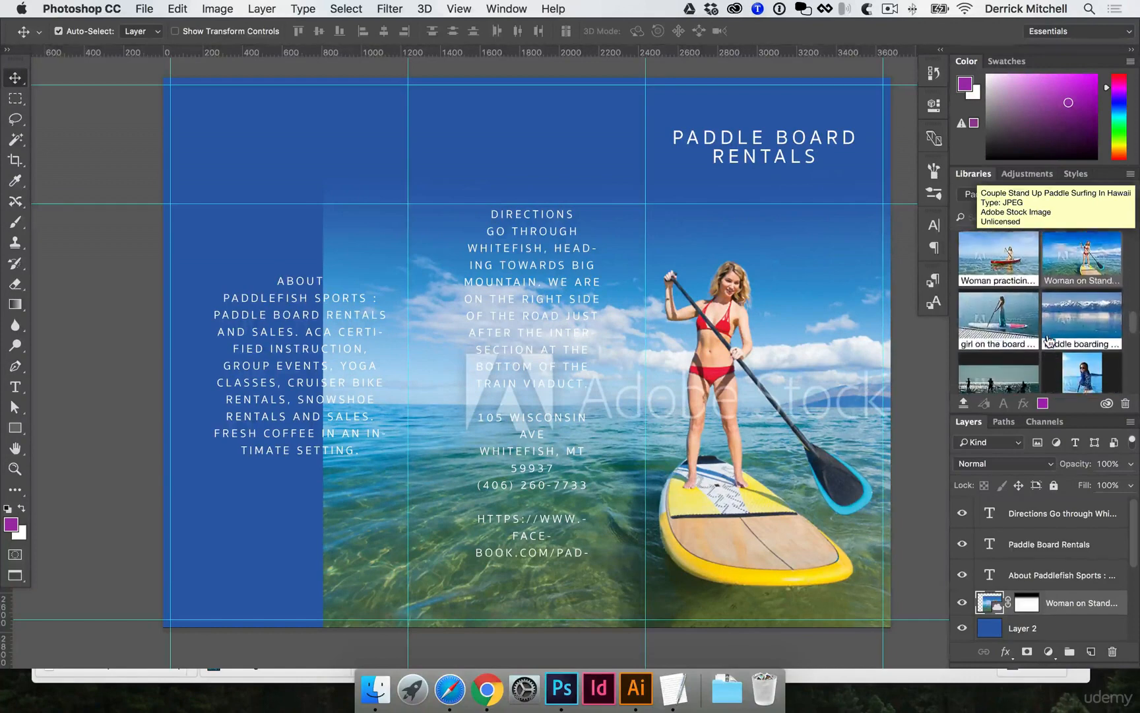
{"action": "right_click", "coordinate": [1074, 268]}
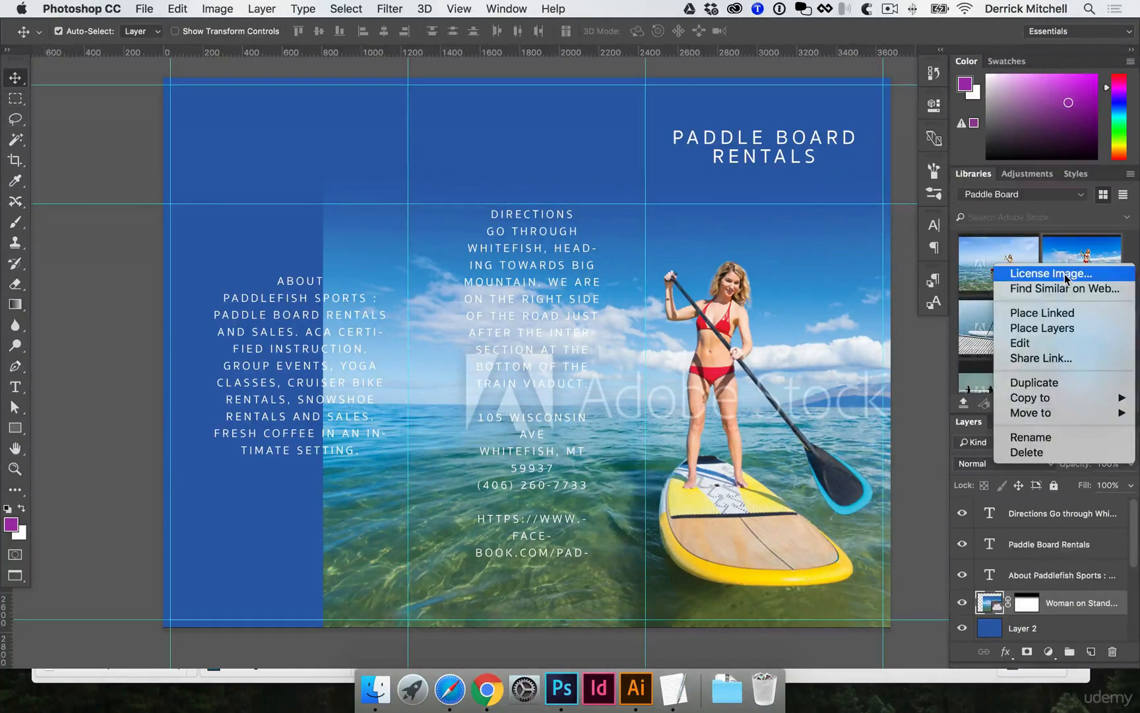
{"action": "left_click", "coordinate": [1067, 278]}
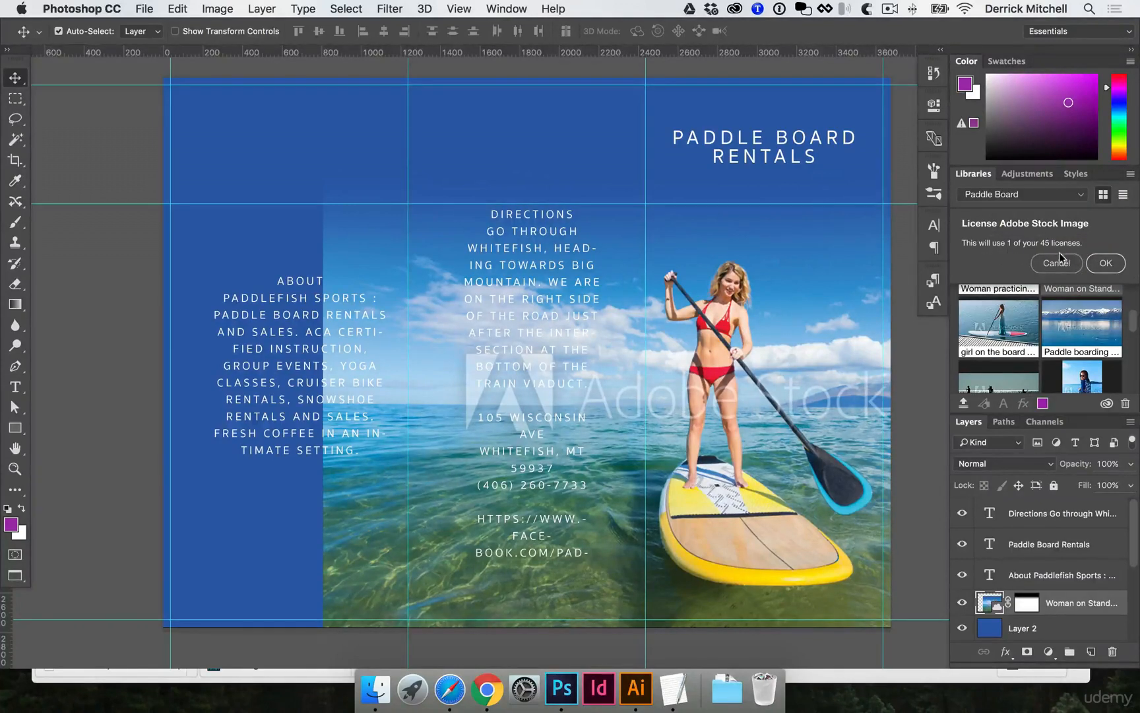
{"action": "left_click", "coordinate": [1106, 264]}
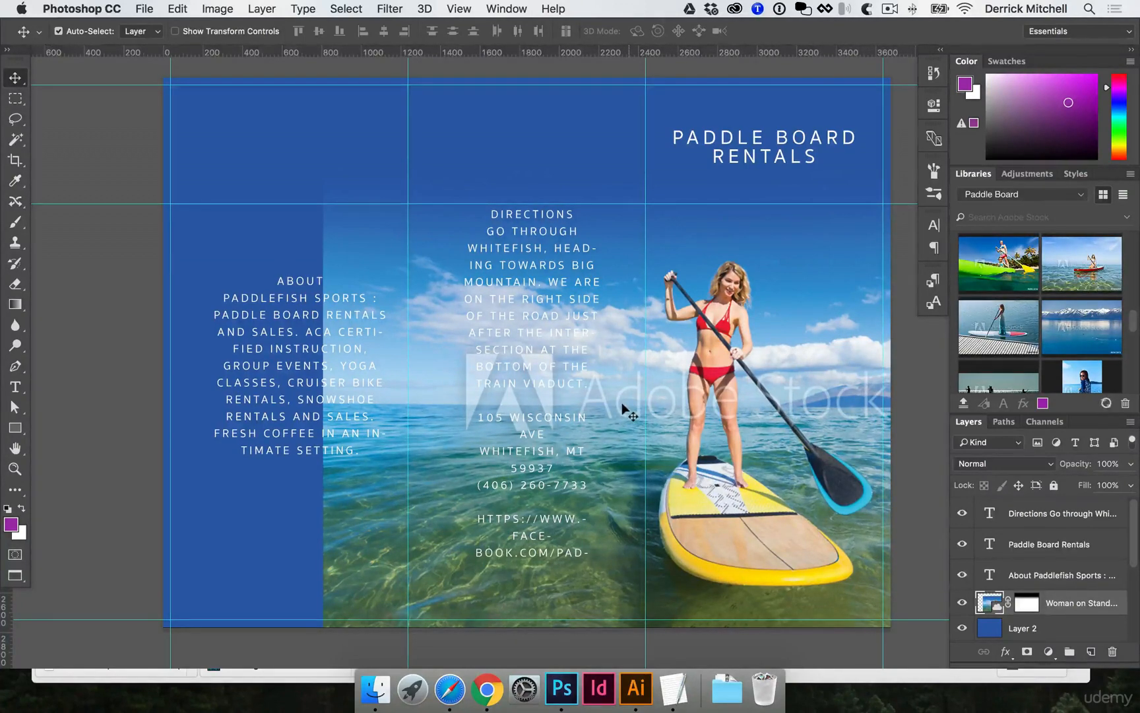
Change the font of the whole "Paddle Board Rentals" title on the front cover to Proxima Nova Black
{"action": "left_click", "coordinate": [711, 162]}
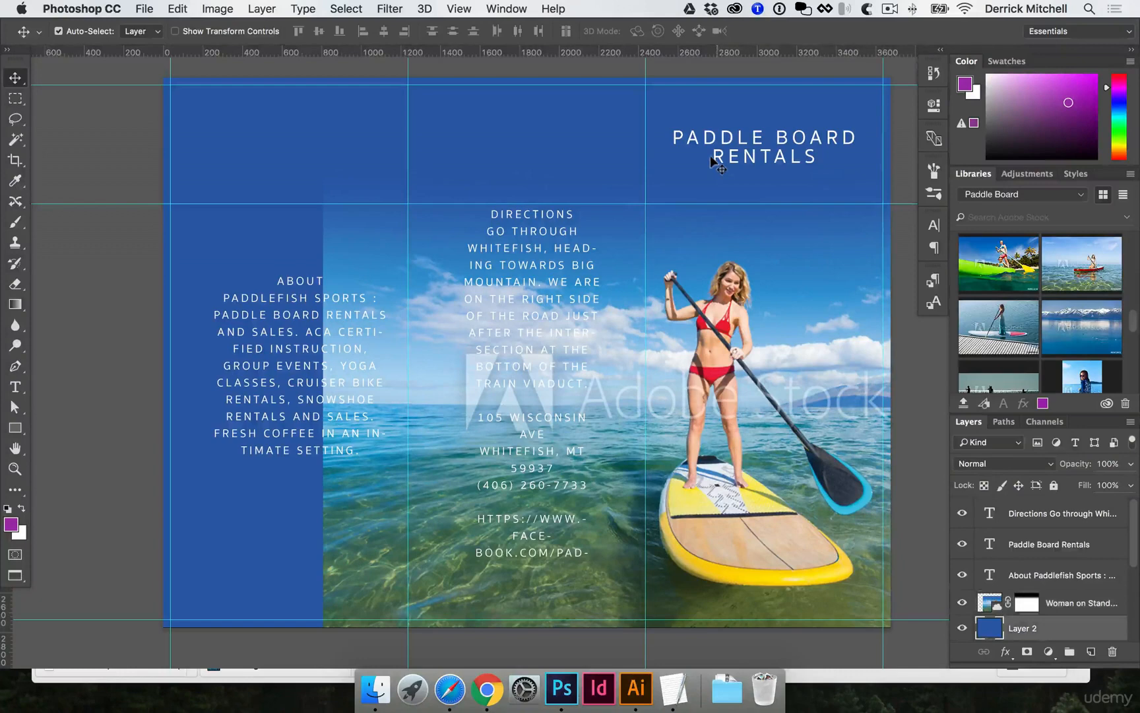
{"action": "scroll", "coordinate": [712, 162], "scroll_direction": "up", "scroll_amount": 1}
{"action": "left_click", "coordinate": [718, 155]}
{"action": "key", "text": "t"}
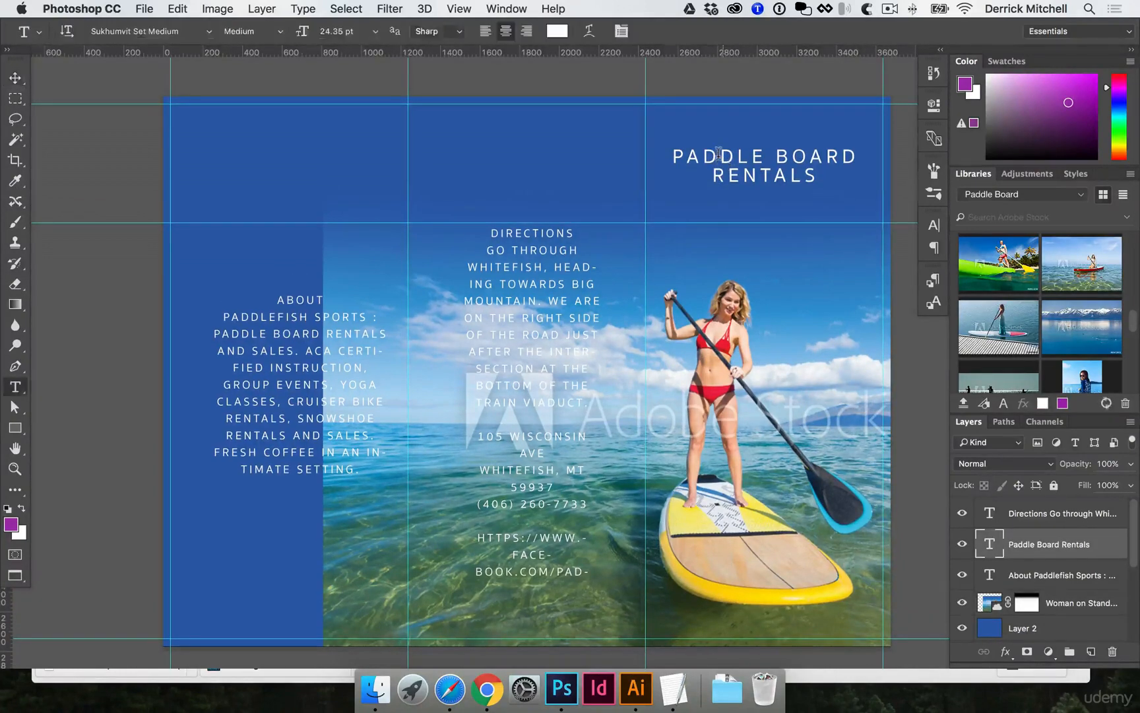
{"action": "left_click", "coordinate": [718, 155]}
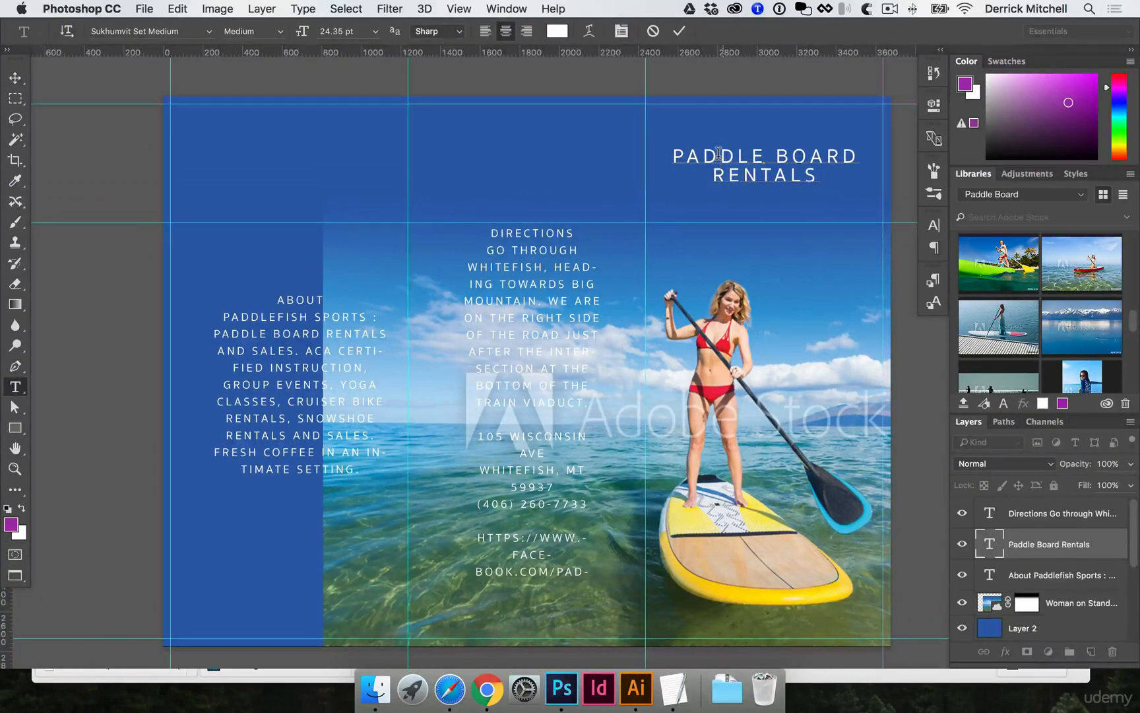
{"action": "key", "text": "super+a"}
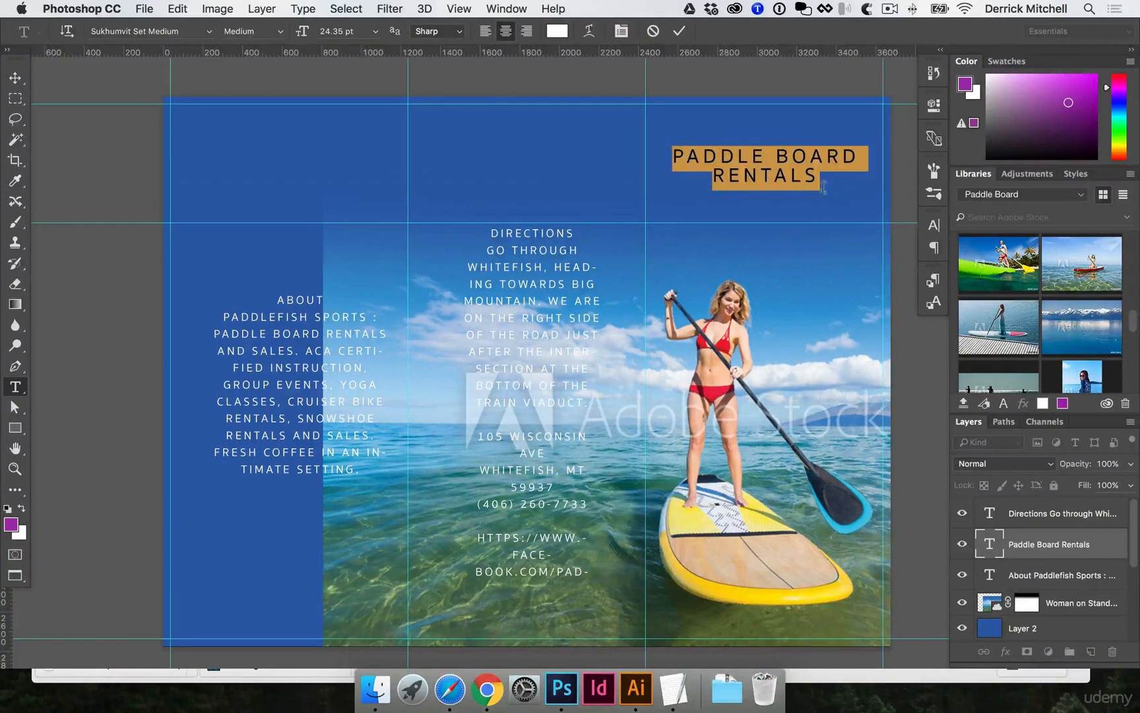
{"action": "left_click", "coordinate": [165, 35]}
{"action": "type", "text": "pro"}
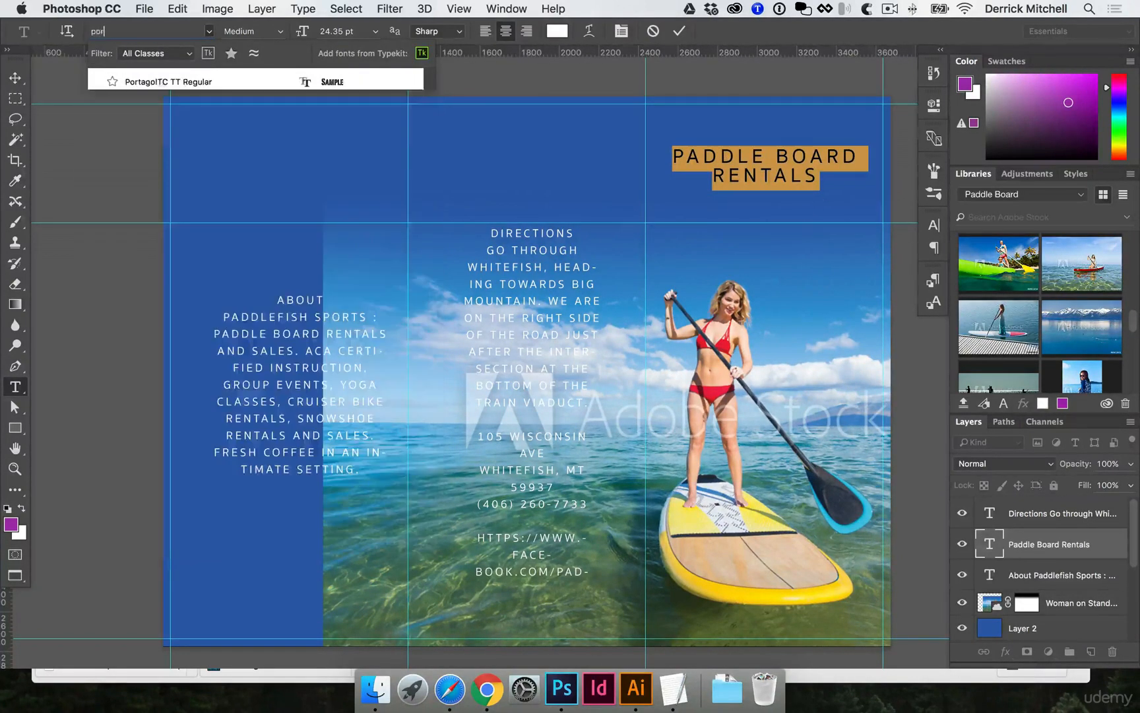
{"action": "type", "text": "xima"}
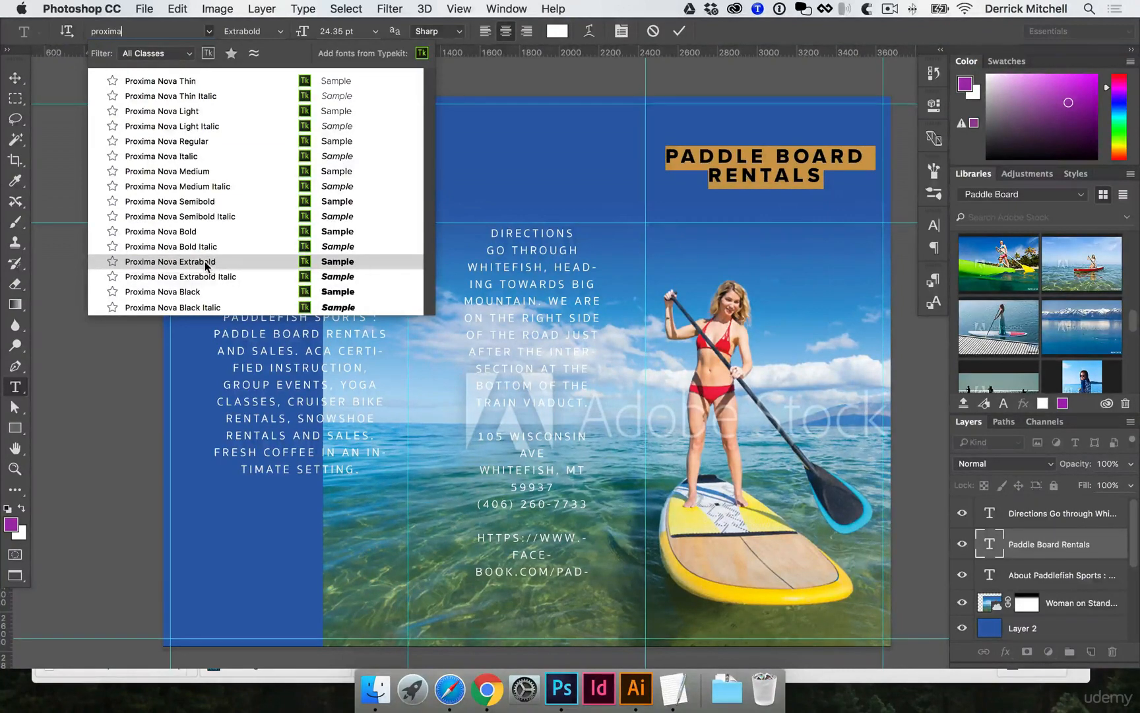
{"action": "left_click", "coordinate": [196, 291]}
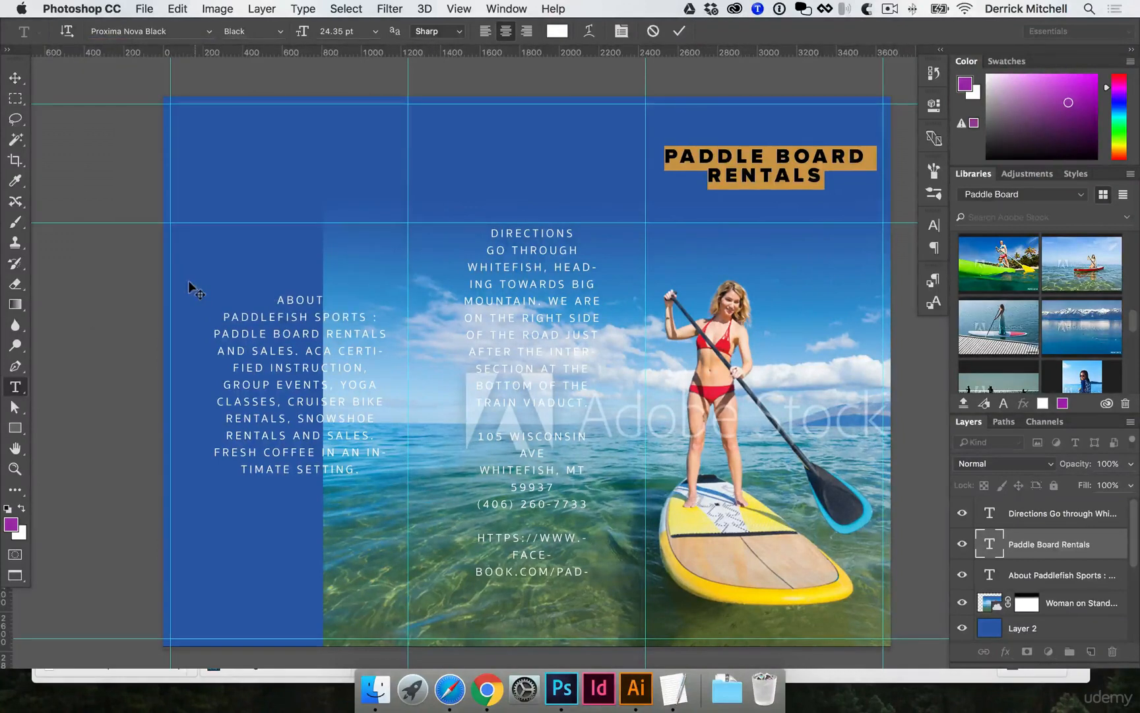
Break the cover title before "Board" so that Paddle, Board and Rentals each sit on their own line
{"action": "left_click", "coordinate": [709, 267]}
{"action": "triple_click", "coordinate": [792, 149]}
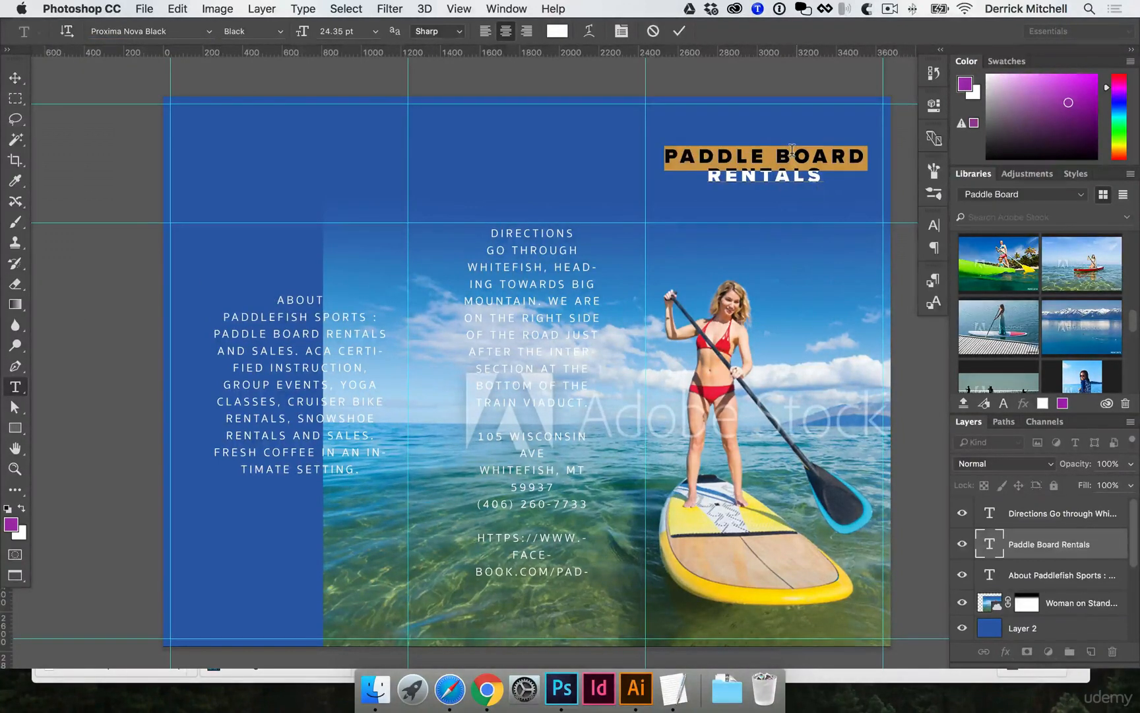
{"action": "left_click", "coordinate": [797, 147]}
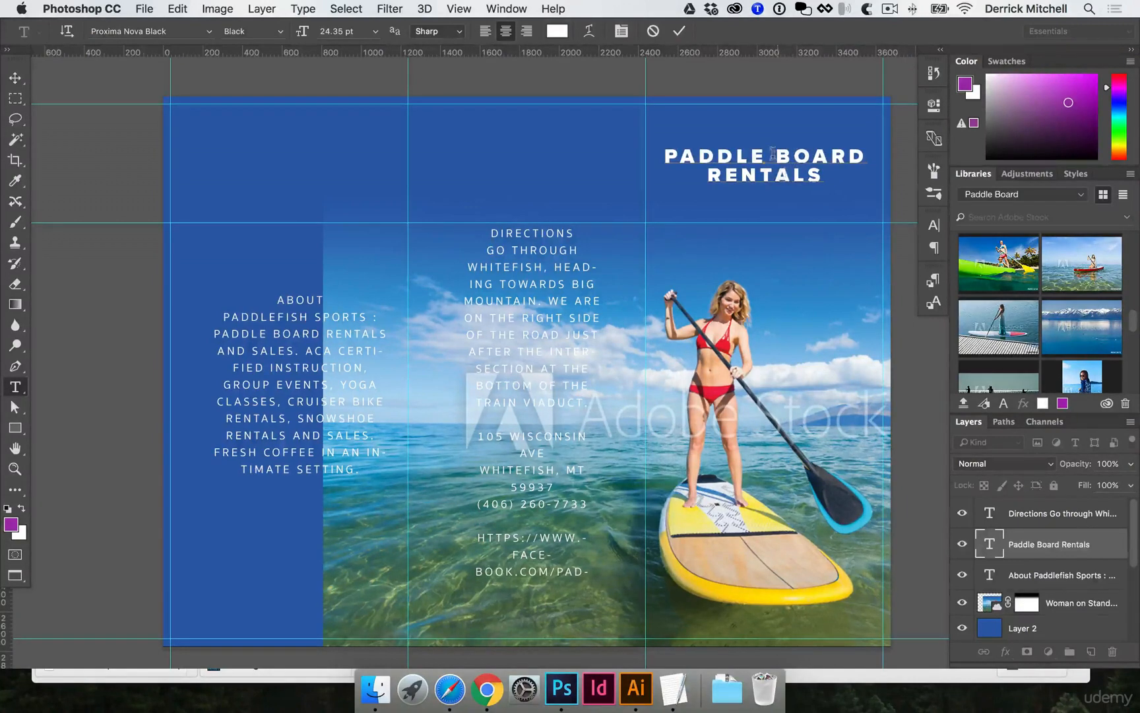
{"action": "key", "text": "BackSpace"}
{"action": "key", "text": "Return"}
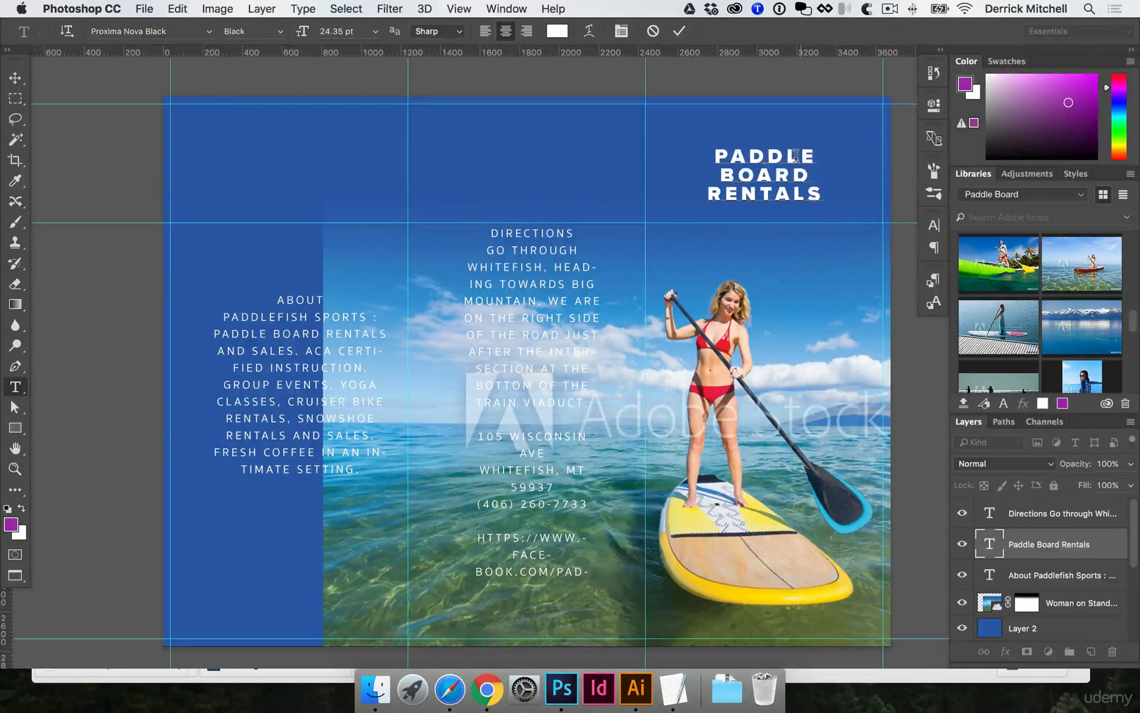
Enlarge the whole three-line cover title to 34.31 pt
{"action": "key", "text": "super+a"}
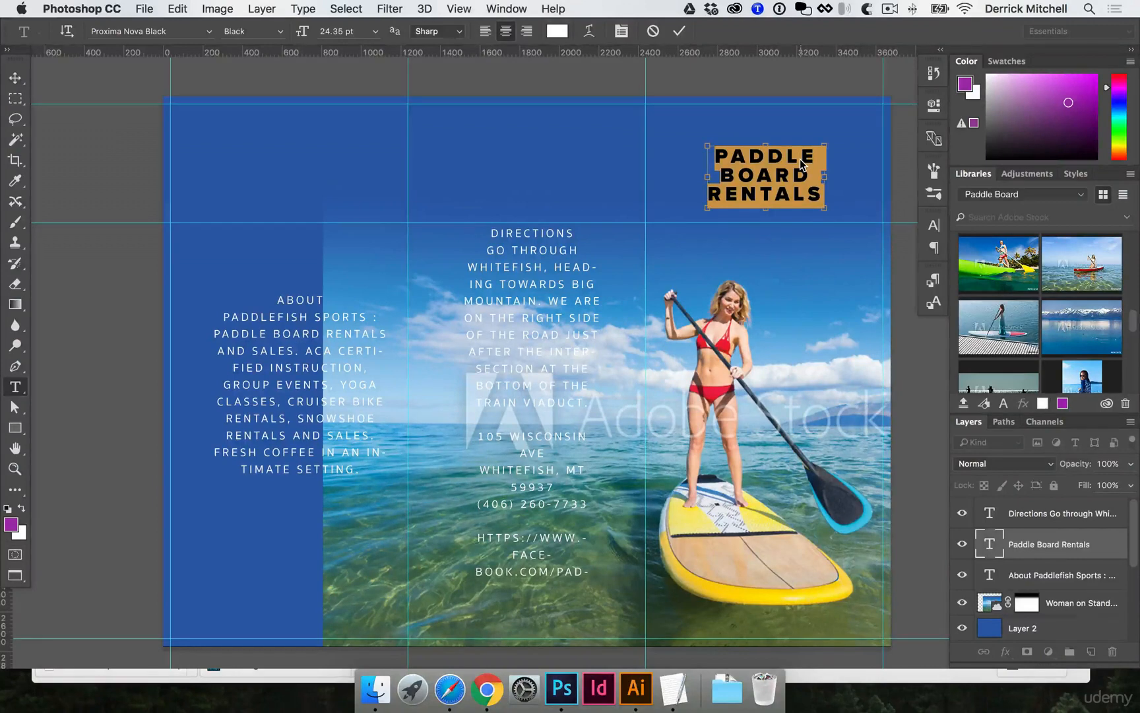
{"action": "key", "text": "super+shift+period"}
{"action": "key", "text": "super+shift+period"}
{"action": "key", "text": "super+shift+period"}
{"action": "key", "text": "super+shift+period"}
{"action": "key", "text": "super+shift+period"}
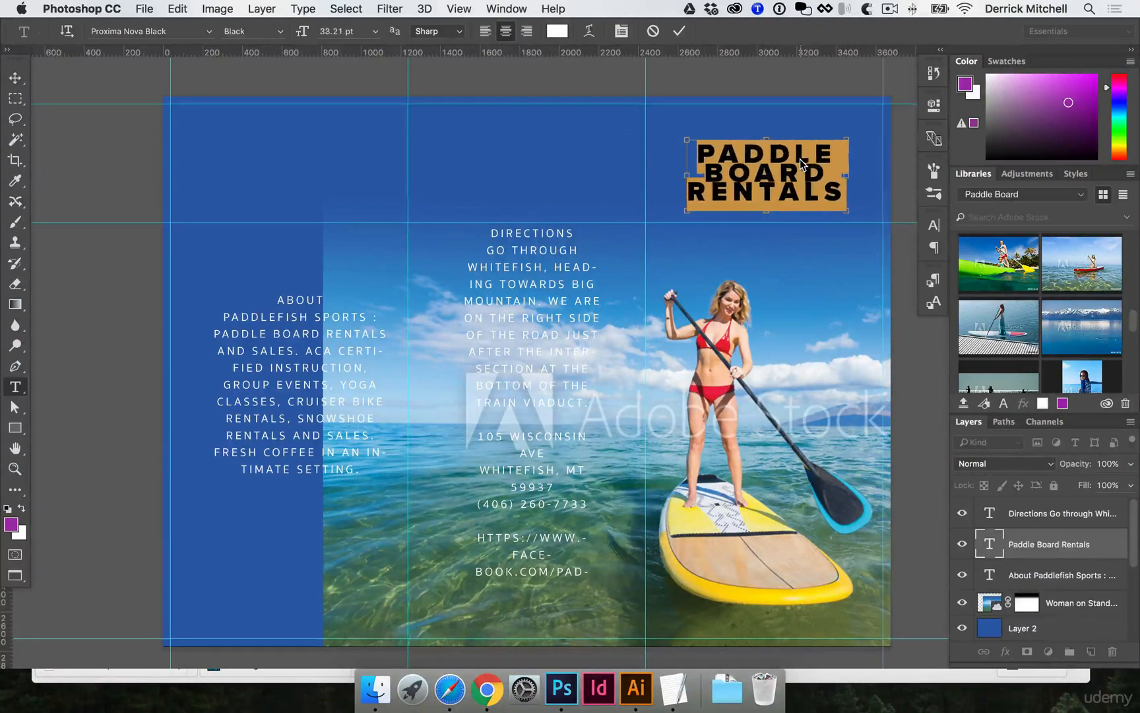
{"action": "key", "text": "super+Return"}
{"action": "key", "text": "v"}
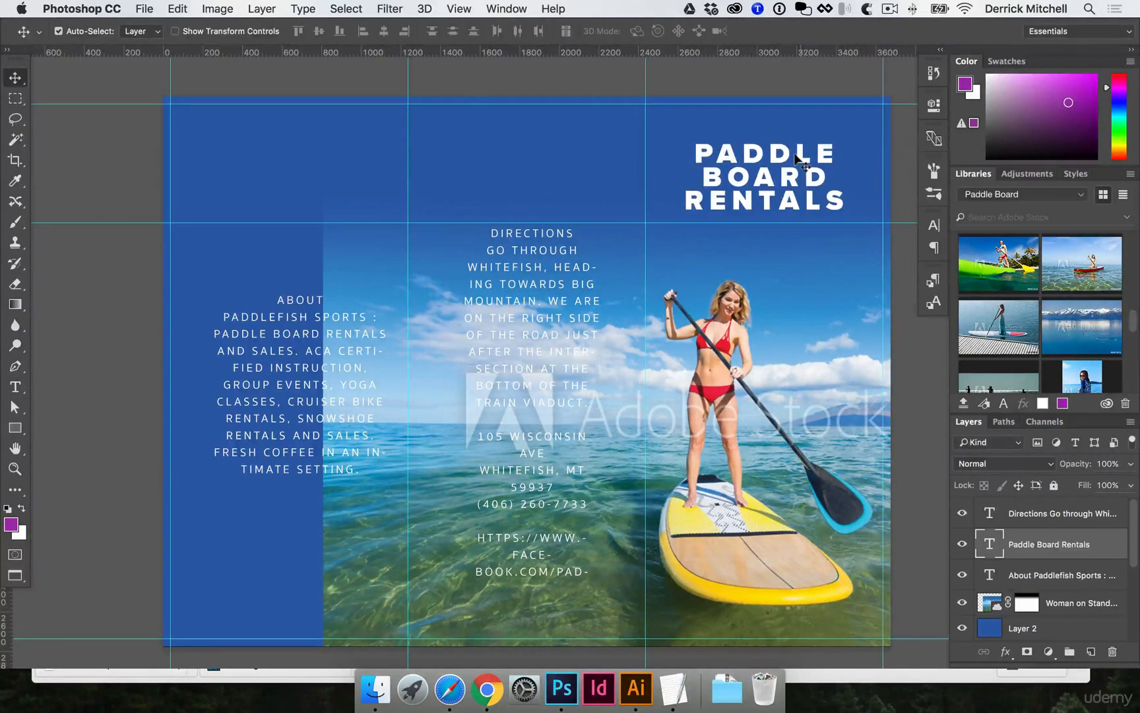
{"action": "mouse_move", "coordinate": [788, 170]}
{"action": "left_mouse_down"}
{"action": "mouse_move", "coordinate": [777, 153]}
{"action": "mouse_move", "coordinate": [774, 167]}
{"action": "left_mouse_up"}
Delete the word "Rentals" and its line break from the cover title, leaving only "Paddle Board"
{"action": "key", "text": "t"}
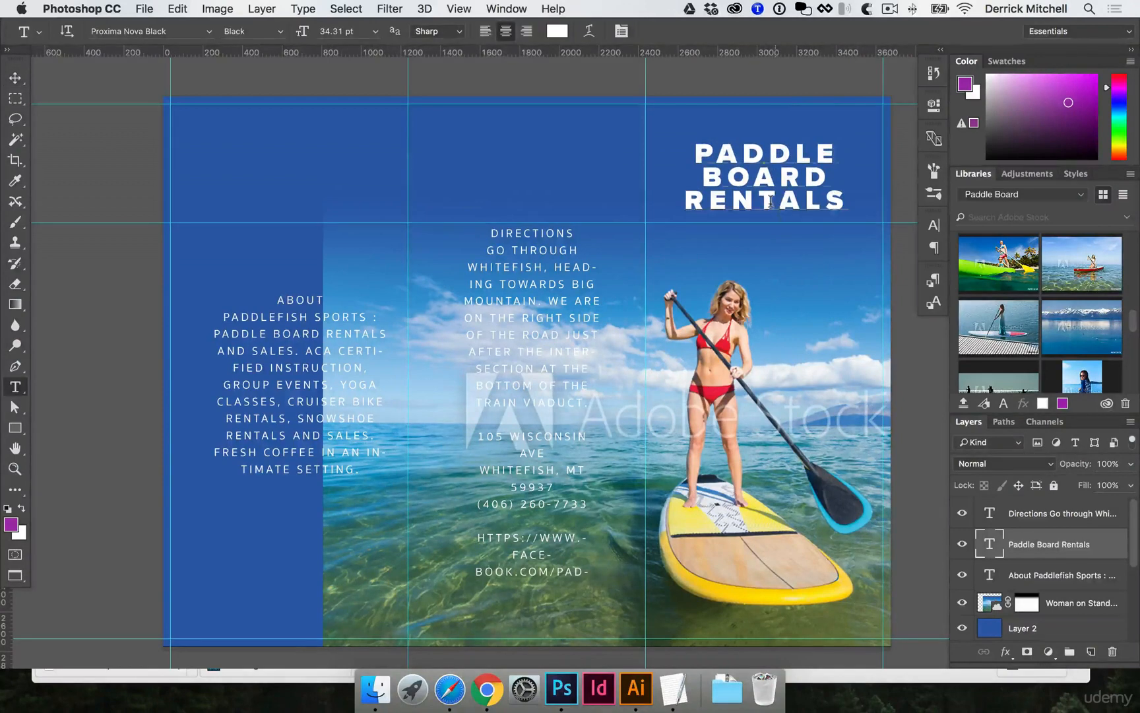
{"action": "double_click", "coordinate": [768, 203]}
{"action": "key", "text": "BackSpace"}
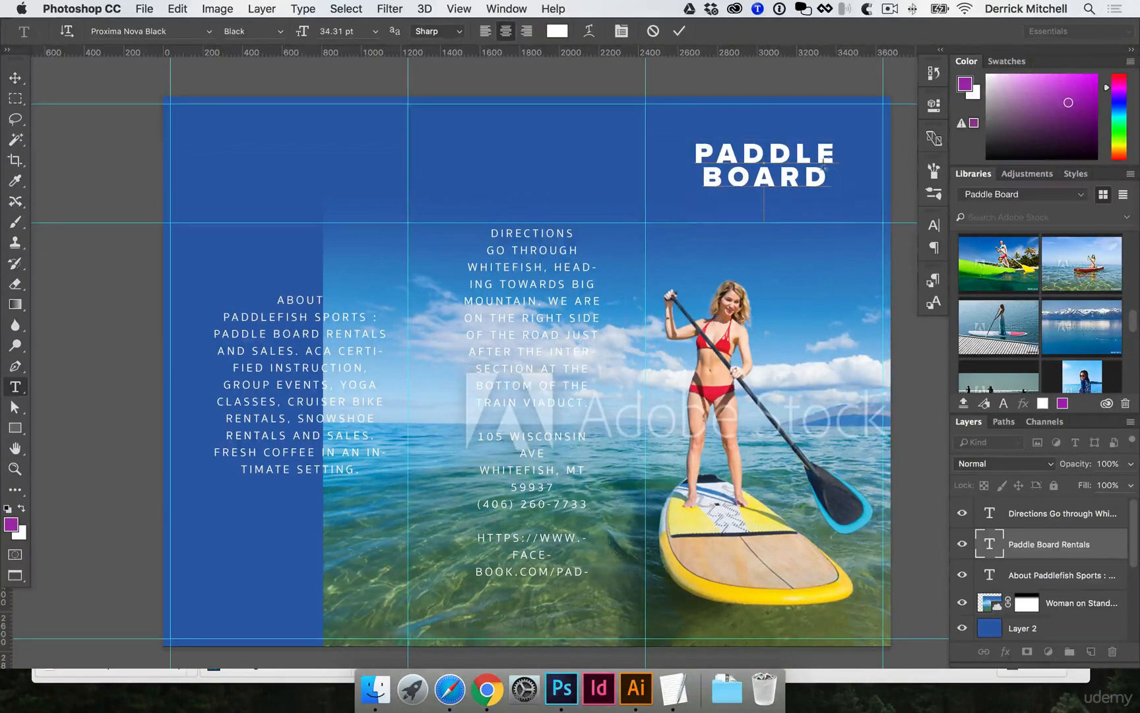
{"action": "key", "text": "BackSpace"}
{"action": "key", "text": "super+Return"}
{"action": "key", "text": "v"}
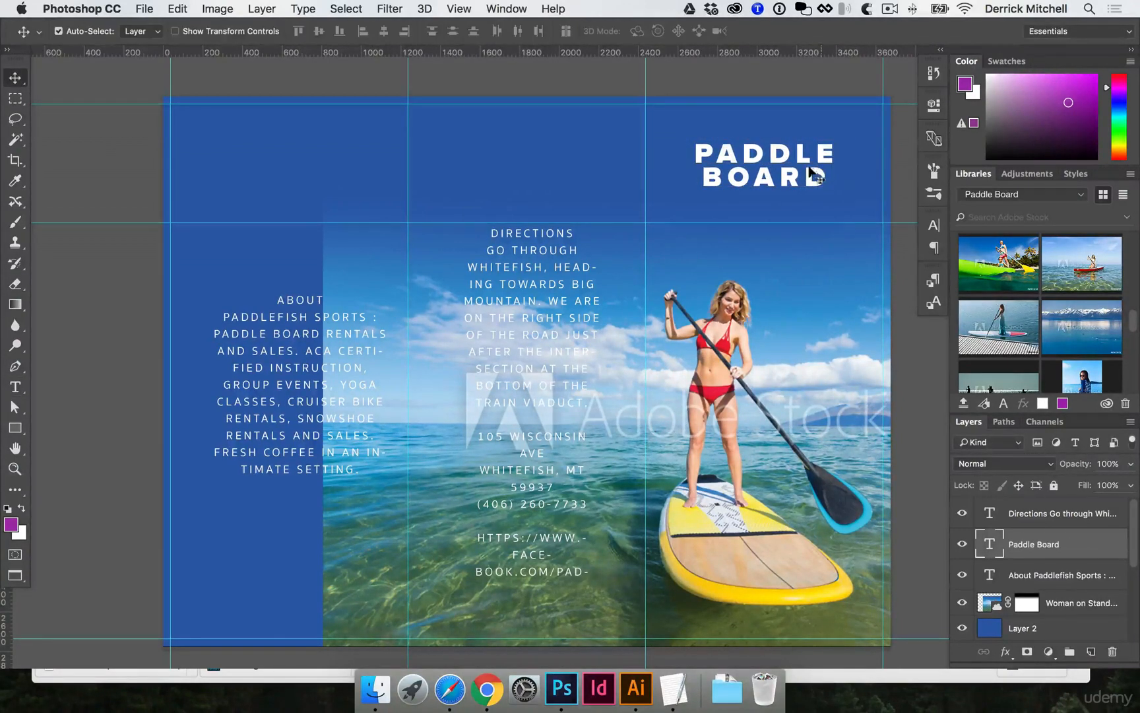
Shift the "Paddle Board" title up, duplicate it directly below, and replace the copy's text with "RENTALS"
{"action": "left_click_drag", "start_coordinate": [800, 170], "coordinate": [779, 218]}
{"action": "double_click", "coordinate": [779, 186]}
{"action": "key", "text": "super+a"}
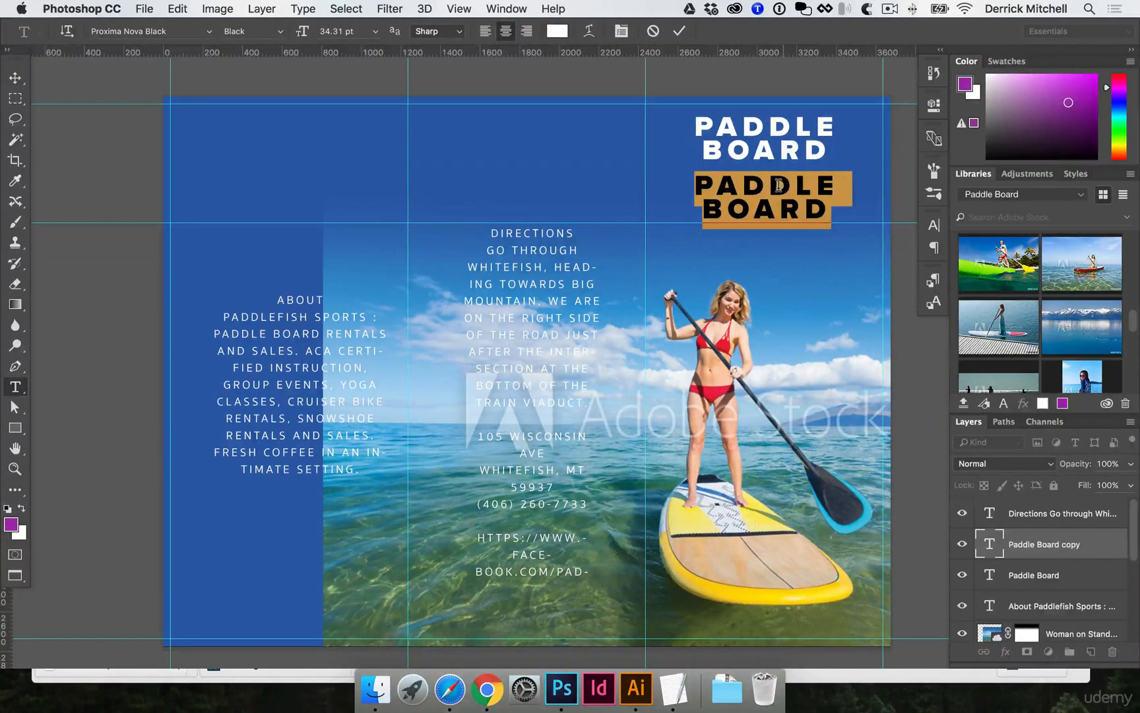
{"action": "type", "text": "RENTALS"}
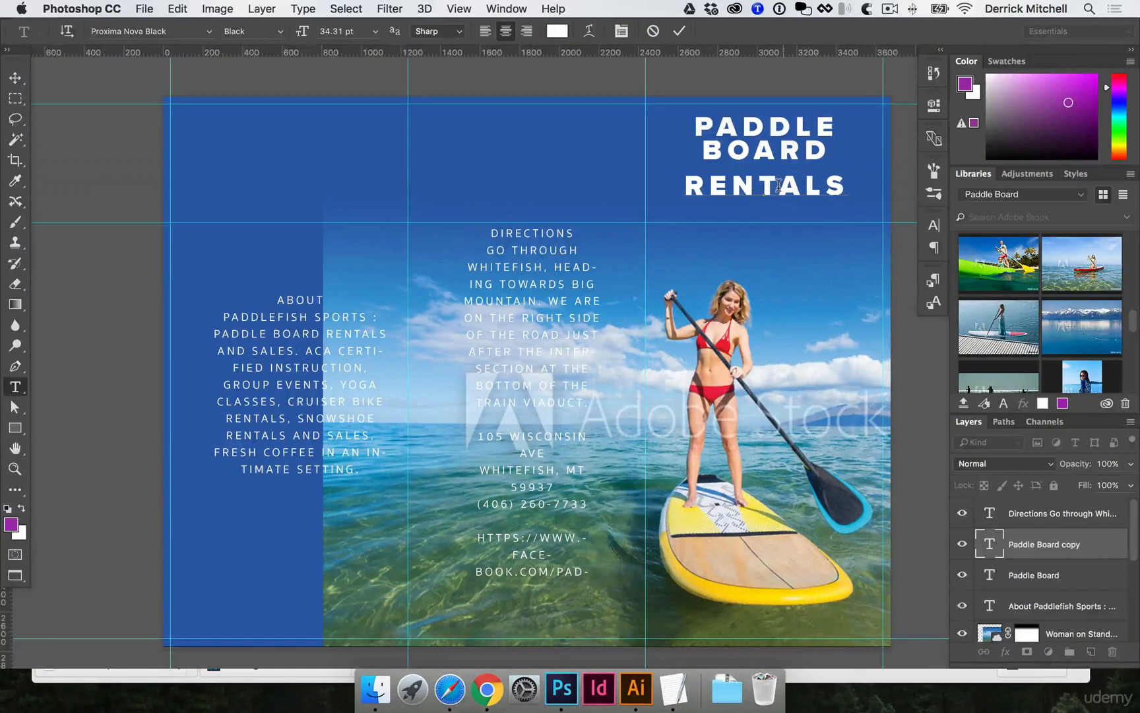
{"action": "key", "text": "super+Return"}
{"action": "key", "text": "v"}
{"action": "left_click_drag", "start_coordinate": [779, 186], "coordinate": [796, 201]}
{"action": "key", "text": "super+z"}
Change the font style of the whole "Rentals" text to Proxima Nova Light
{"action": "key", "text": "t"}
{"action": "left_click", "coordinate": [780, 183]}
{"action": "key", "text": "super+a"}
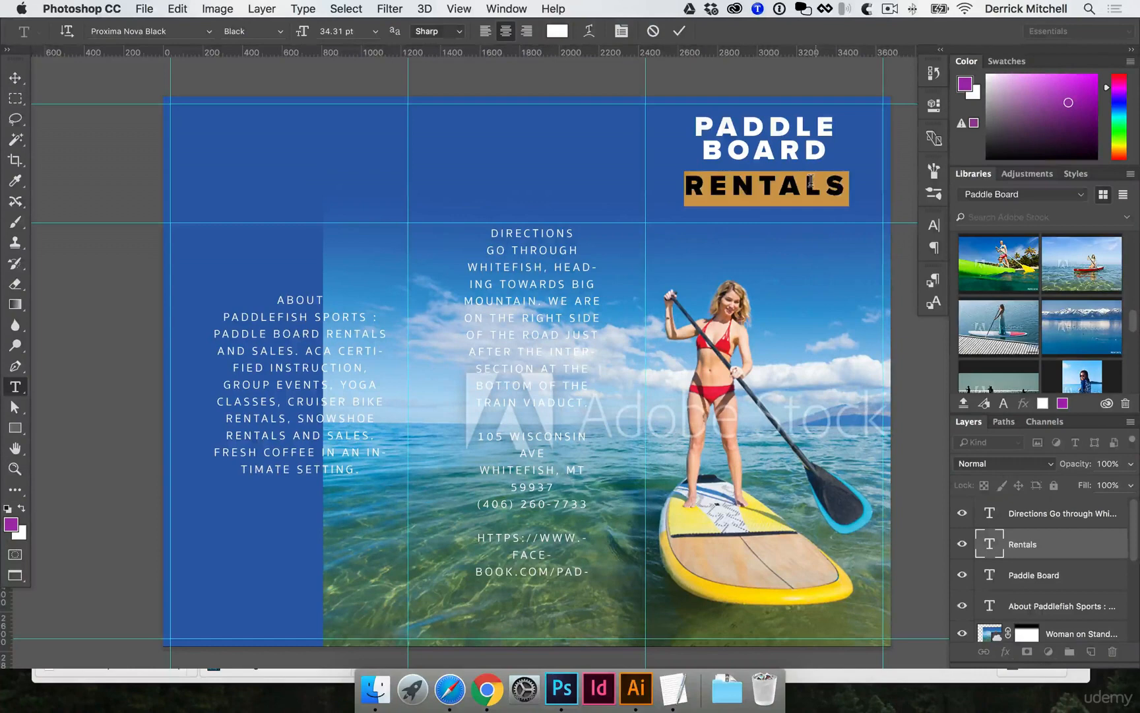
{"action": "left_click", "coordinate": [282, 31]}
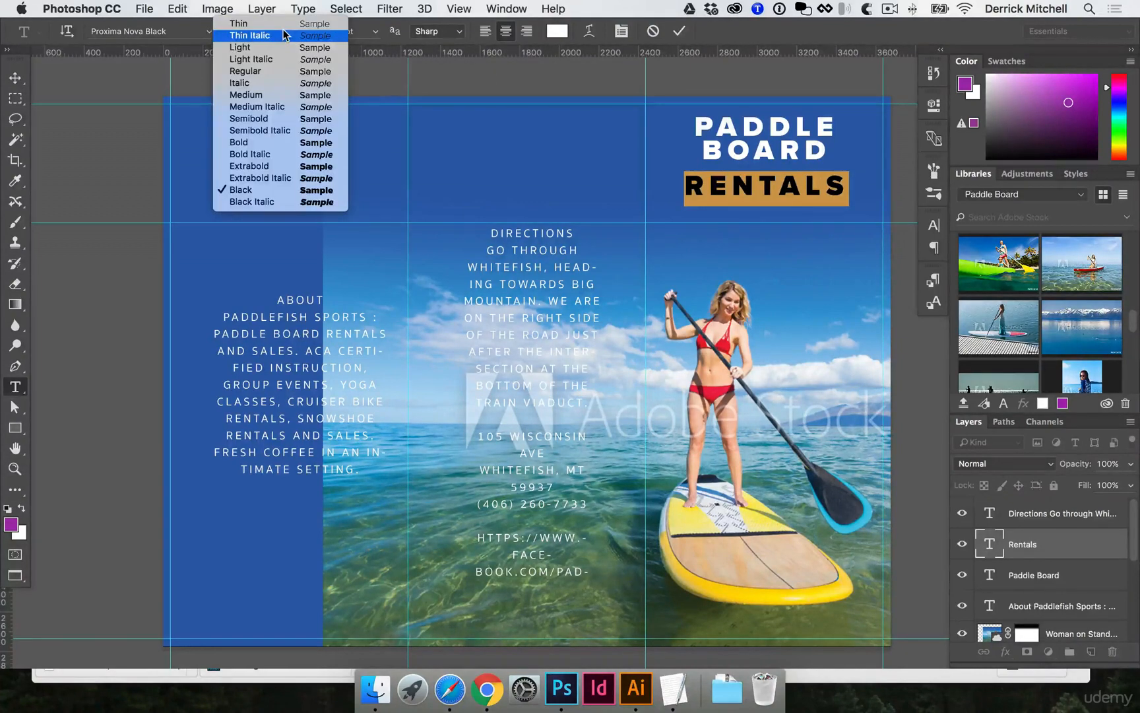
{"action": "left_click", "coordinate": [281, 47]}
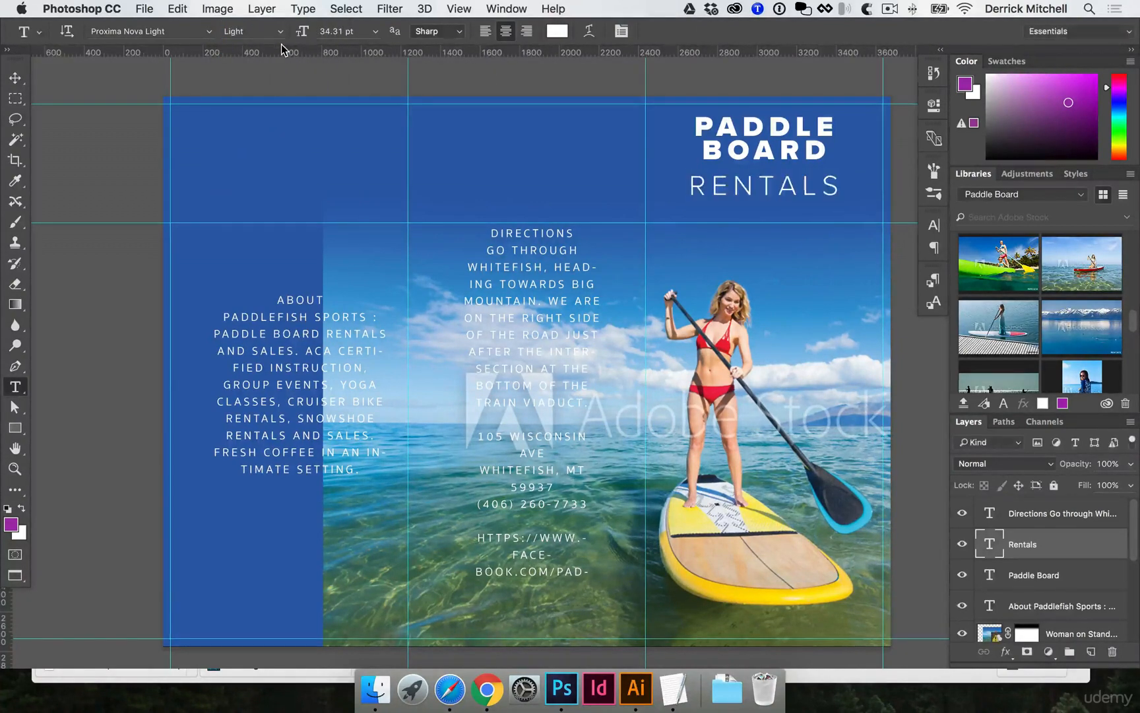
Move "Rentals" slightly down and bring "Paddle Board" down close above it
{"action": "key", "text": "v"}
{"action": "left_click_drag", "start_coordinate": [777, 184], "coordinate": [777, 196]}
{"action": "left_click_drag", "start_coordinate": [779, 150], "coordinate": [780, 167]}
Enlarge only the word "Board" in the title to 38.74 pt to match the width of "Paddle"
{"action": "key", "text": "t"}
{"action": "double_click", "coordinate": [780, 167]}
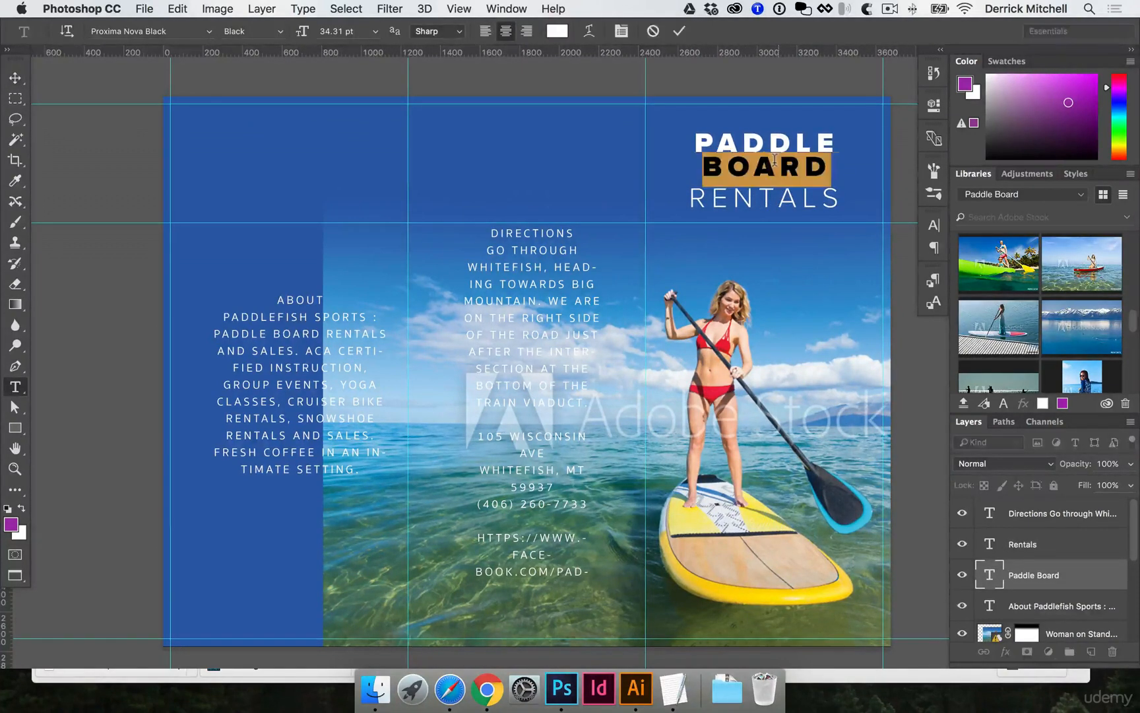
{"action": "key", "text": "super+shift+period"}
{"action": "key", "text": "super+shift+period"}
{"action": "key", "text": "super+shift+period"}
{"action": "key", "text": "super+shift+period"}
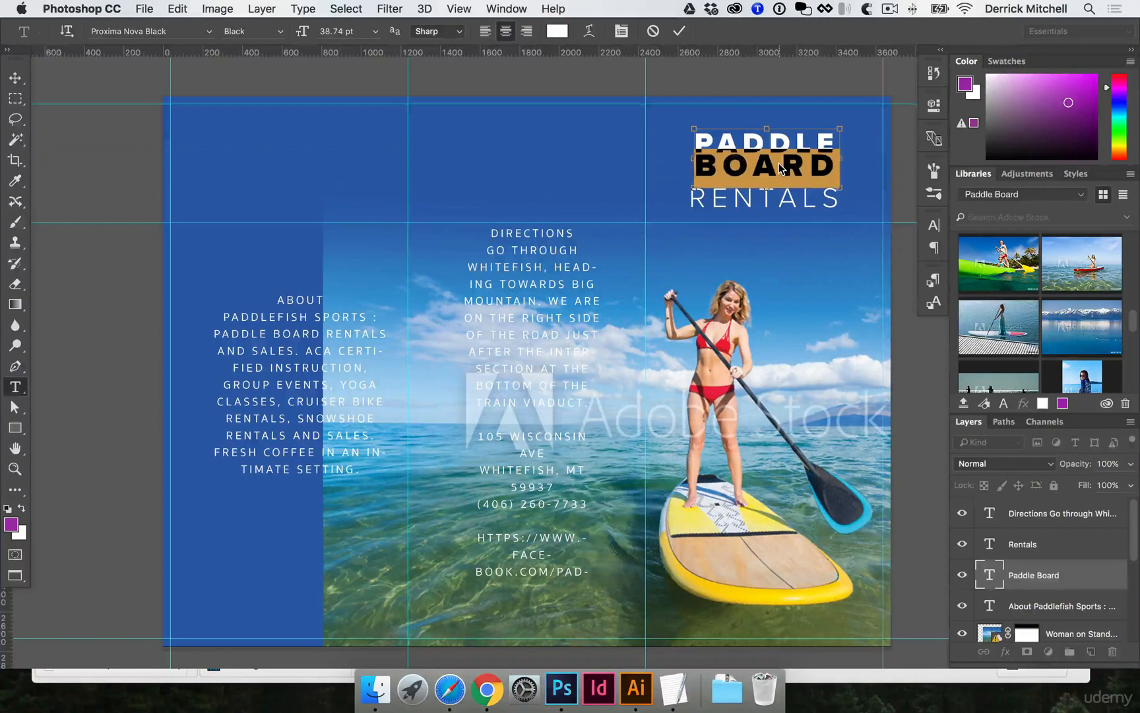
{"action": "left_click", "coordinate": [775, 161]}
Scale the "Paddle Board" text up around its center until it nearly fills the cover panel's width
{"action": "key", "text": "v"}
{"action": "key", "text": "super+t"}
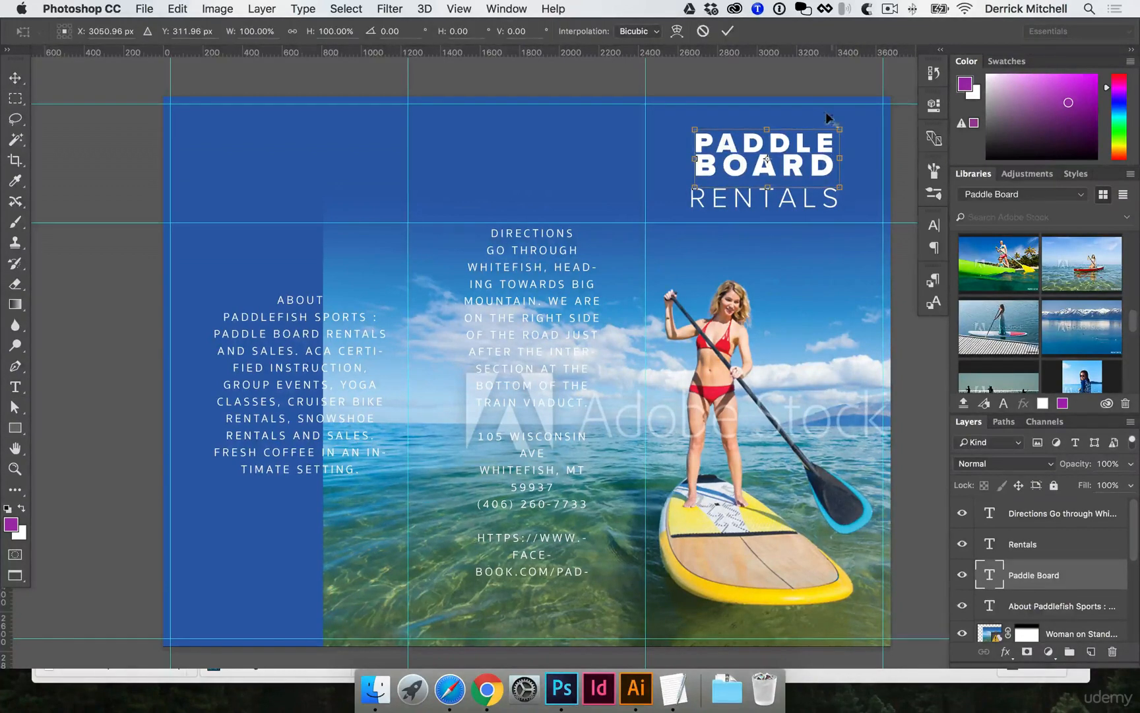
{"action": "left_click_drag", "start_coordinate": [833, 115], "coordinate": [870, 130]}
{"action": "key", "text": "Return"}
Move "Rentals" about 40 px down below the enlarged title and reduce its font size to 24.35 pt
{"action": "left_click", "coordinate": [790, 199]}
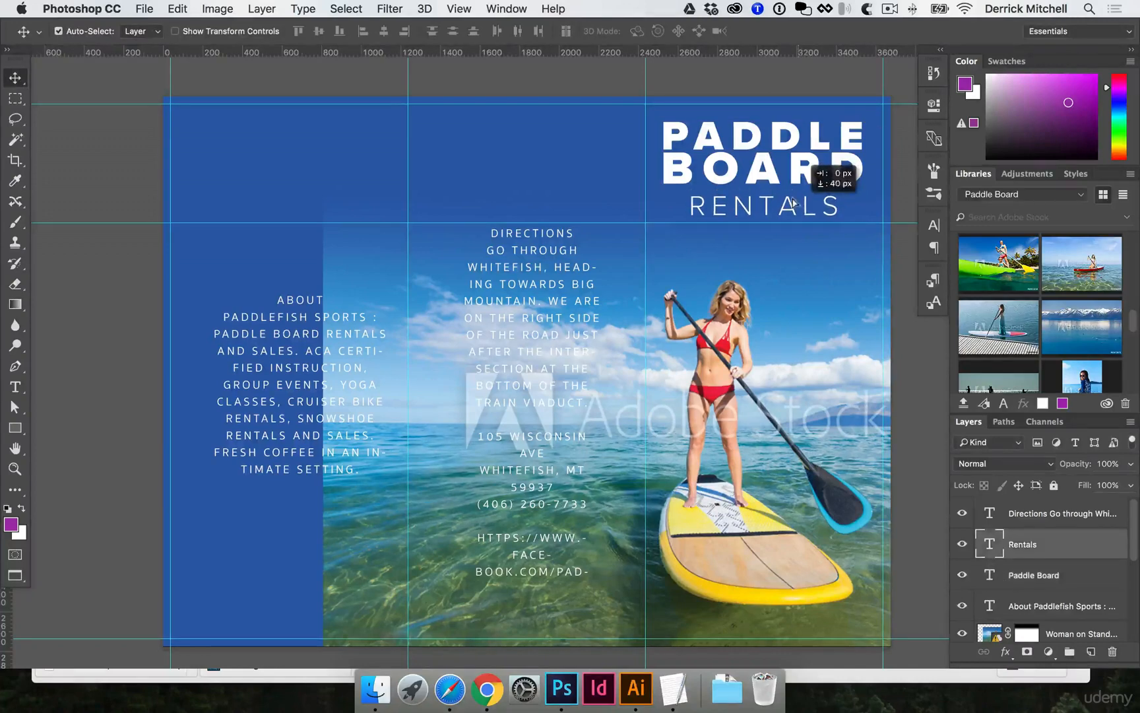
{"action": "double_click", "coordinate": [789, 203]}
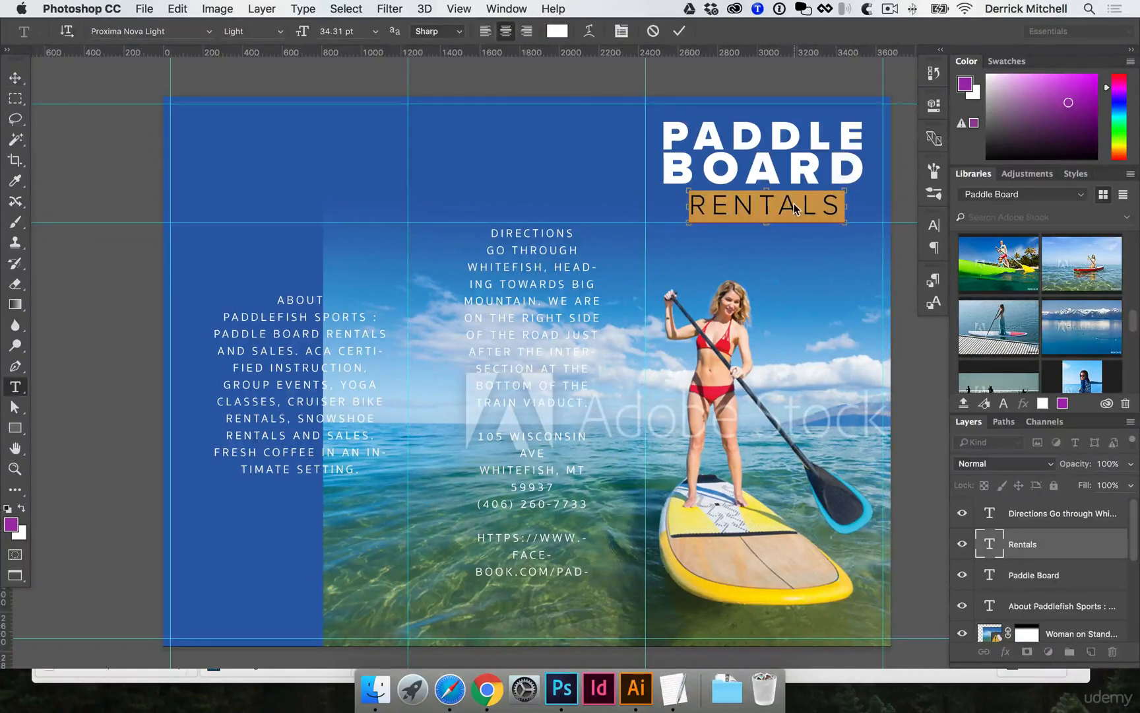
{"action": "key", "text": "super+shift+comma"}
{"action": "key", "text": "super+shift+comma"}
{"action": "key", "text": "super+shift+comma"}
{"action": "key", "text": "super+shift+comma"}
{"action": "key", "text": "super+shift+comma"}
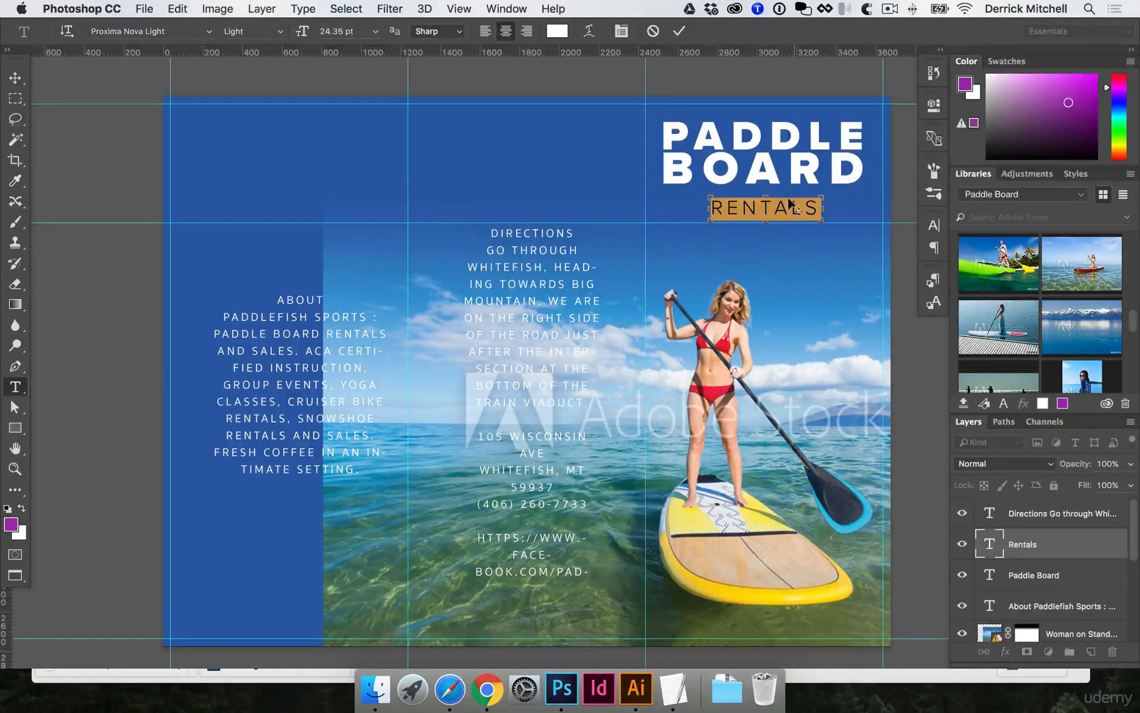
Widen the letter spacing of "Rentals" until the word spans about the same width as "Paddle Board"
{"action": "key", "text": "alt+Right"}
{"action": "key", "text": "alt+Right"}
{"action": "key", "text": "alt+Right"}
{"action": "key", "text": "alt+Right"}
{"action": "key", "text": "alt+Right"}
{"action": "key", "text": "alt+Right"}
{"action": "key", "text": "alt+Right"}
{"action": "key", "text": "alt+Right"}
{"action": "key", "text": "alt+Right"}
{"action": "key", "text": "alt+Right"}
{"action": "key", "text": "alt+Right"}
{"action": "key", "text": "alt+Right"}
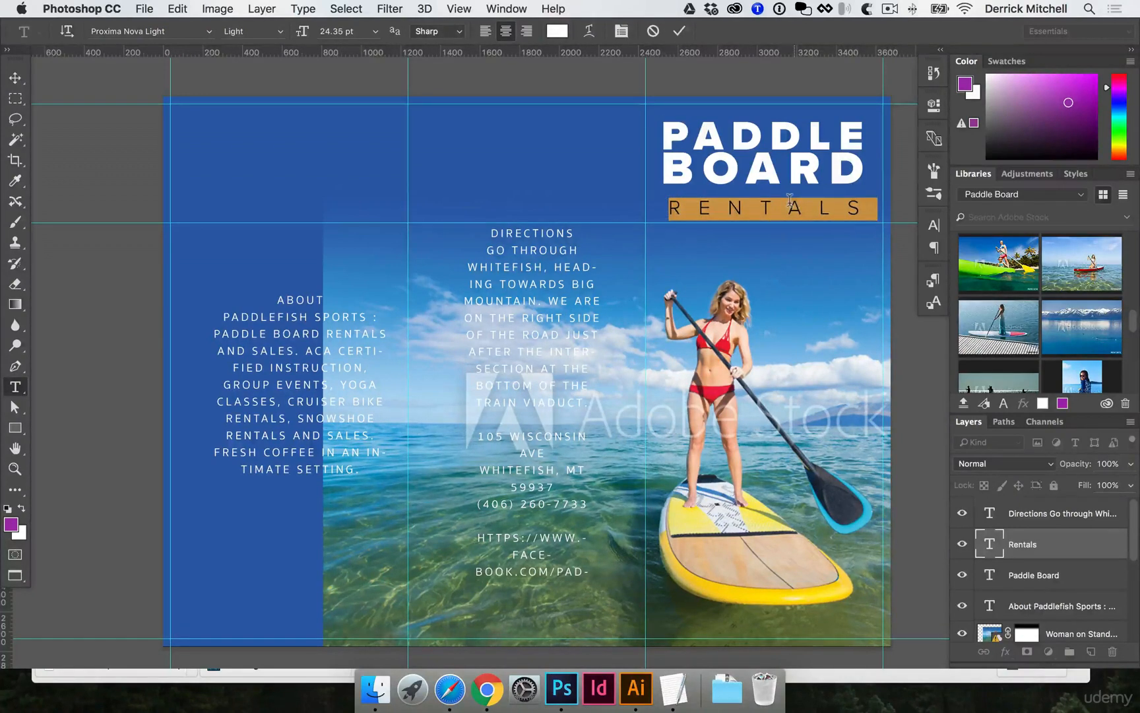
{"action": "key", "text": "super+Return"}
{"action": "key", "text": "v"}
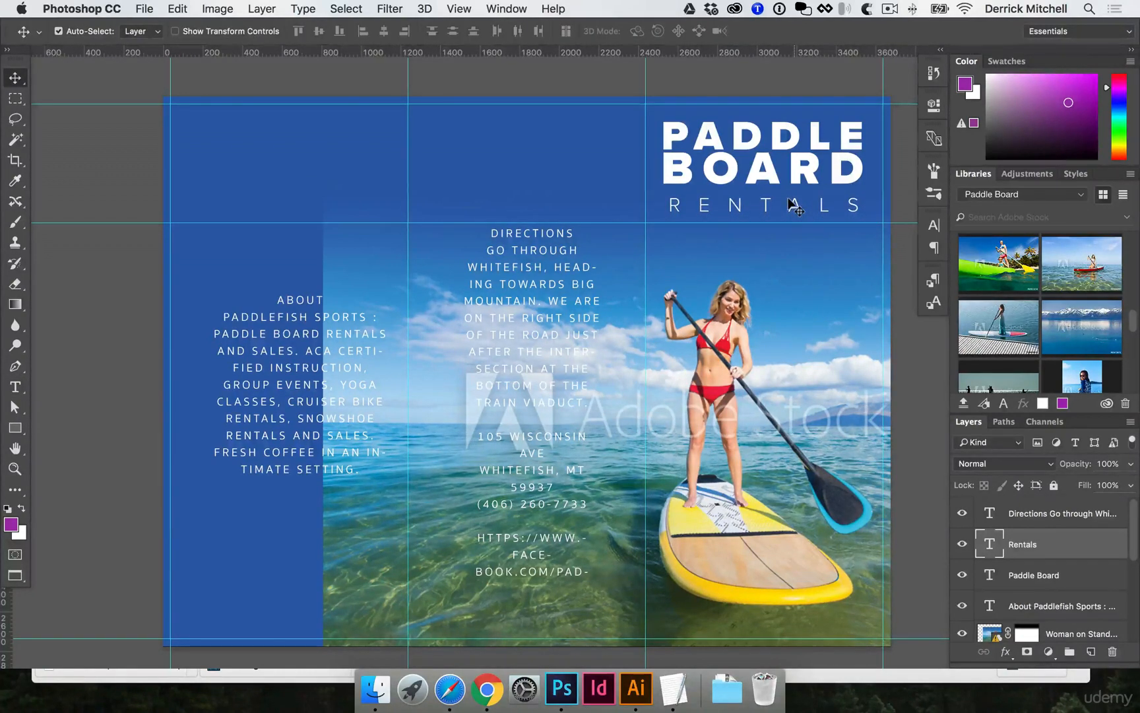
Scale the PADDLE BOARD title down slightly to match the width of the RENTALS line beneath it
{"action": "left_click", "coordinate": [717, 158]}
{"action": "key", "text": "super+t"}
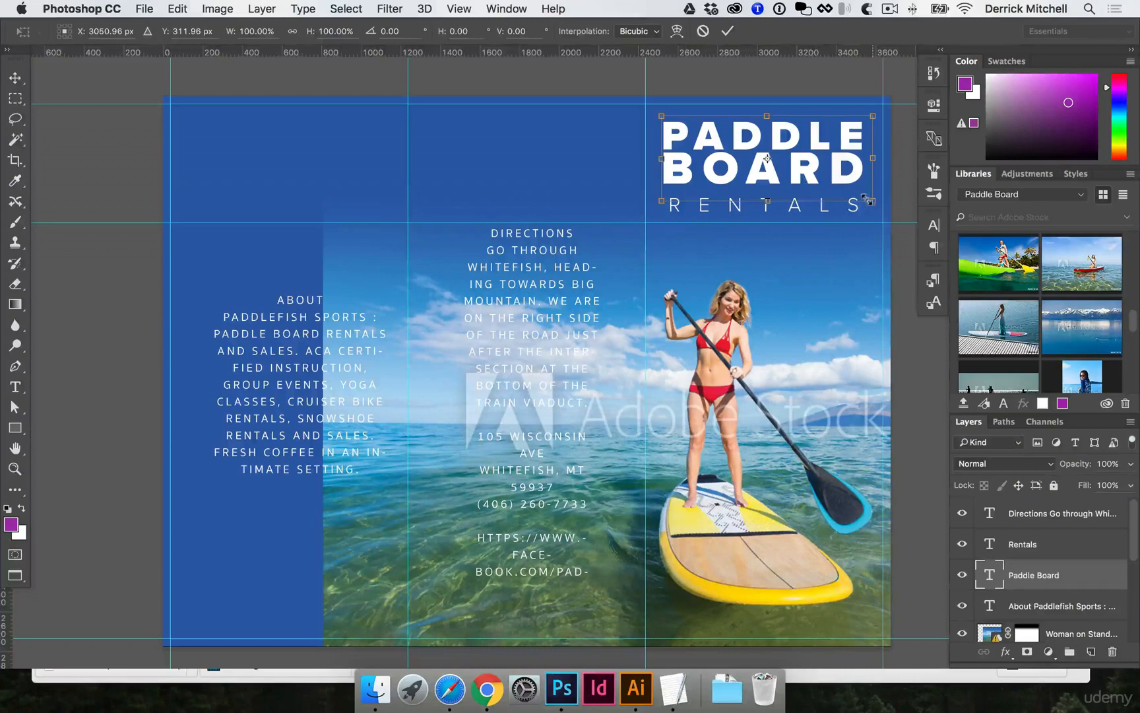
{"action": "left_click_drag", "start_coordinate": [864, 197], "coordinate": [864, 197]}
{"action": "key", "text": "Return"}
Increase the line spacing between the words PADDLE and BOARD in the title text
{"action": "left_click", "coordinate": [745, 196], "text": "super"}
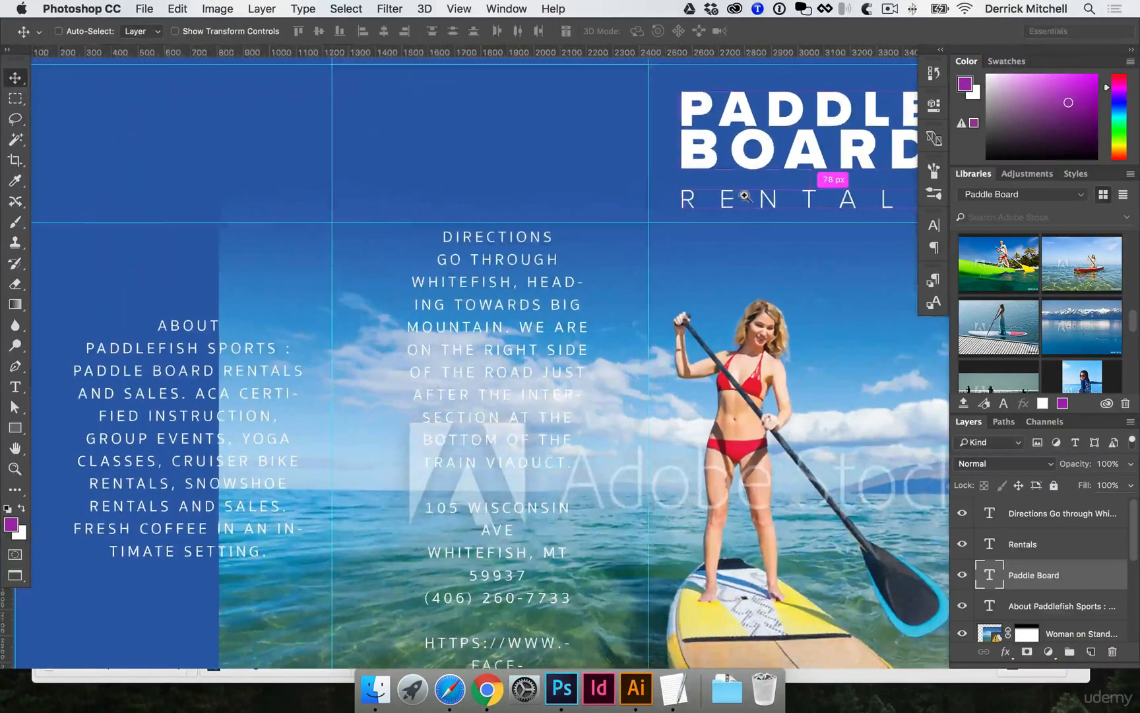
{"action": "key", "text": "t"}
{"action": "left_click", "coordinate": [622, 175]}
{"action": "key", "text": "super+a"}
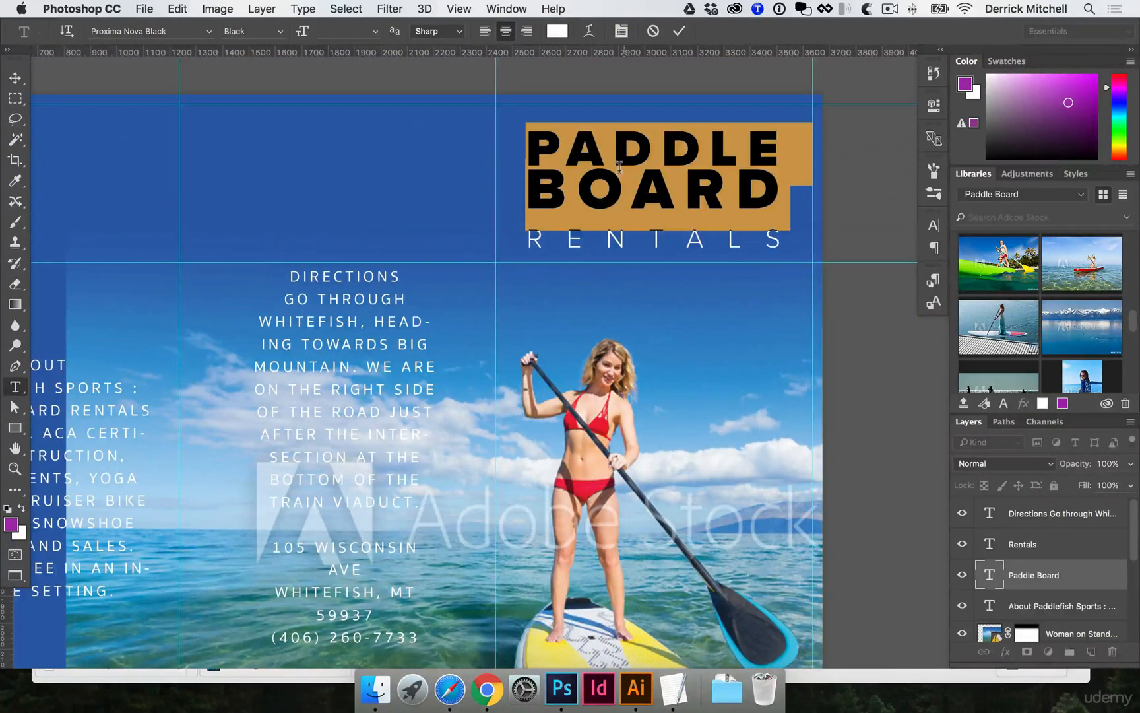
{"action": "key", "text": "super+Return"}
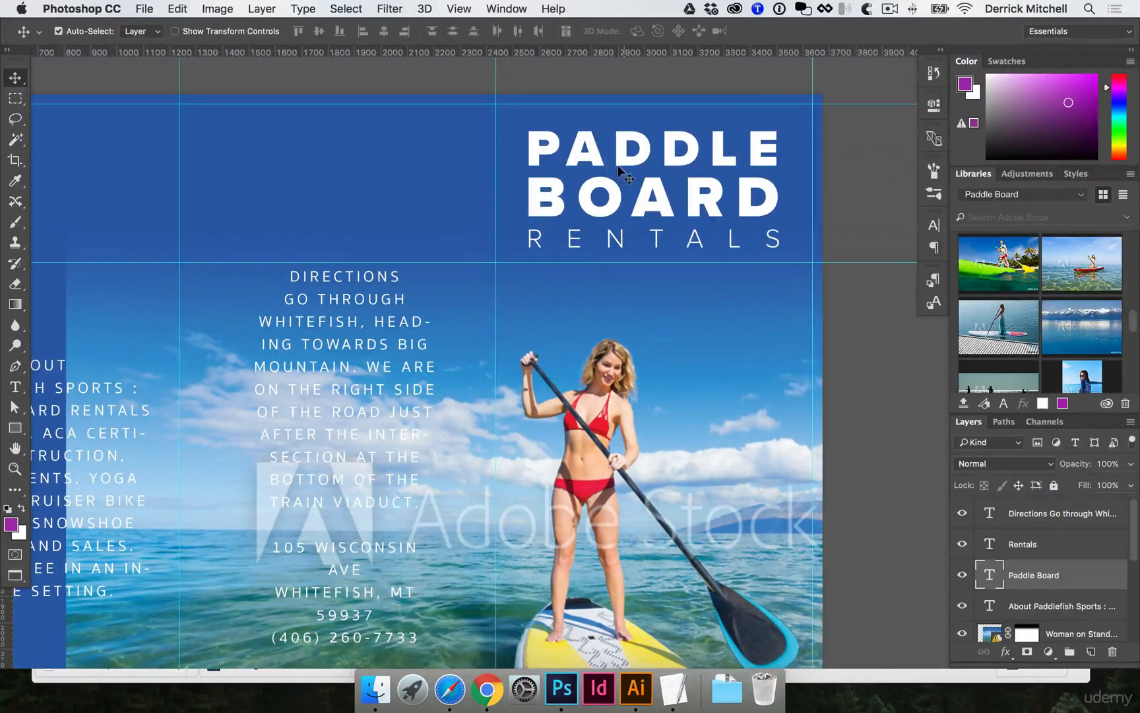
Try enlarging the PADDLE BOARD title beyond the width of the RENTALS line, and undo the scaling
{"action": "key", "text": "super+t"}
{"action": "left_click_drag", "start_coordinate": [790, 123], "coordinate": [805, 115]}
{"action": "key", "text": "Return"}
{"action": "key", "text": "super+z"}
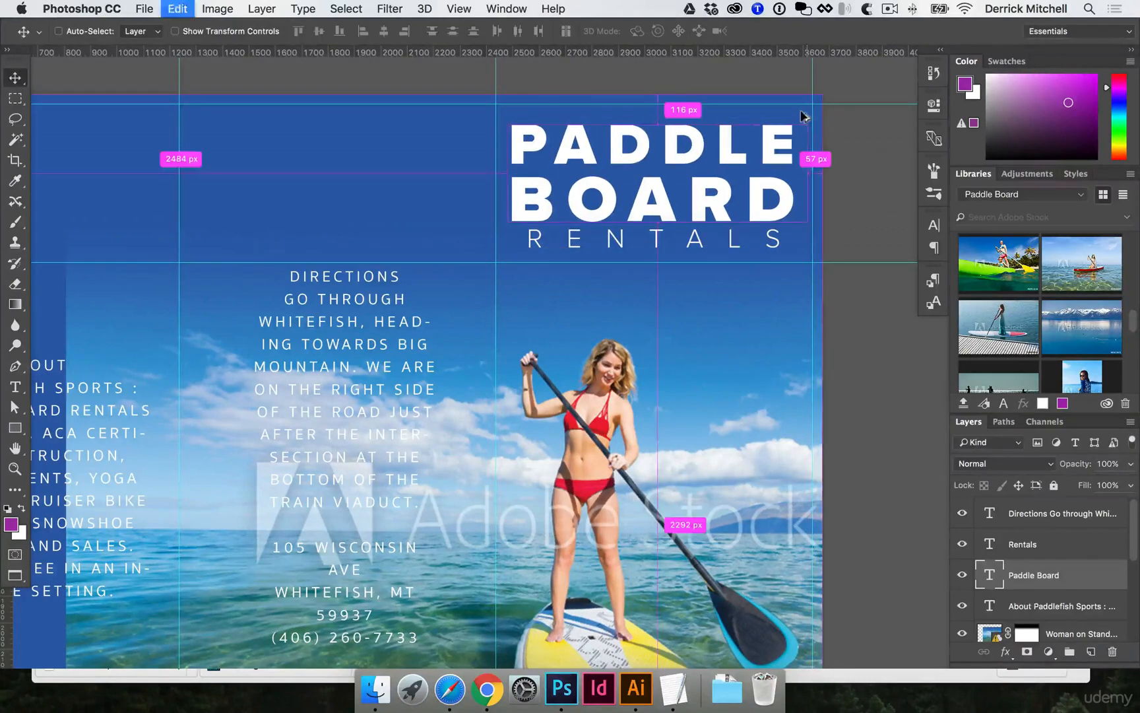
{"action": "key", "text": "t"}
{"action": "key", "text": "v"}
Nudge the PADDLE BOARD title and the RENTALS line slightly upward to refine their spacing
{"action": "left_click", "coordinate": [687, 238]}
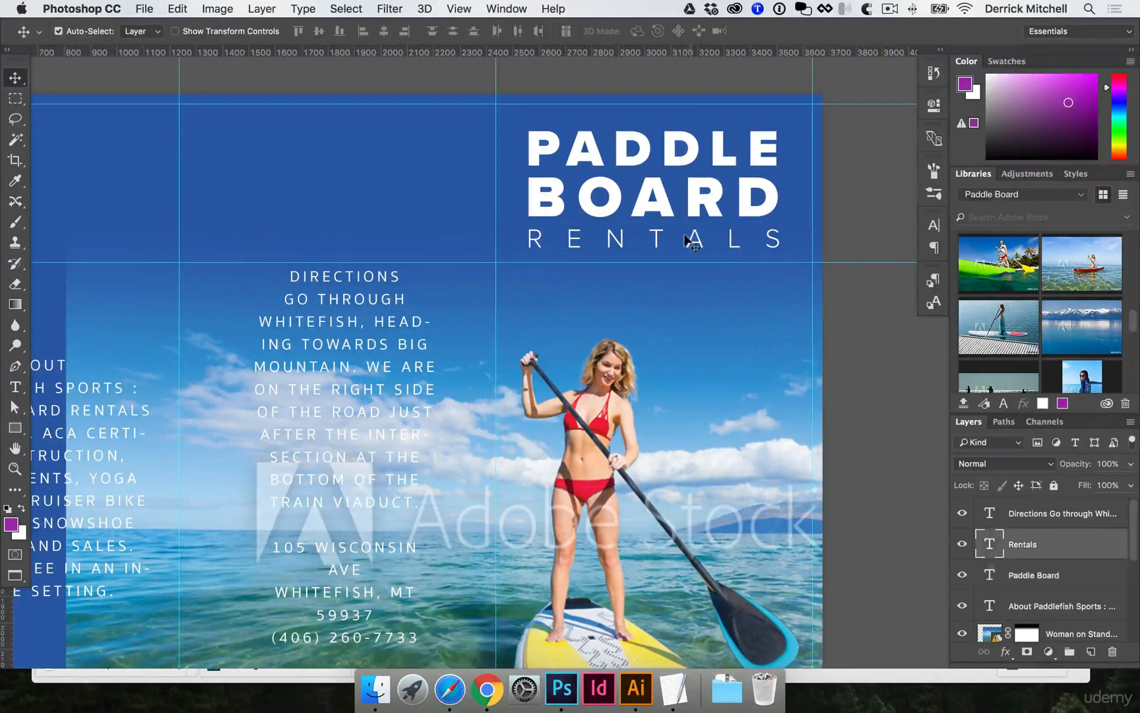
{"action": "left_click", "coordinate": [691, 184]}
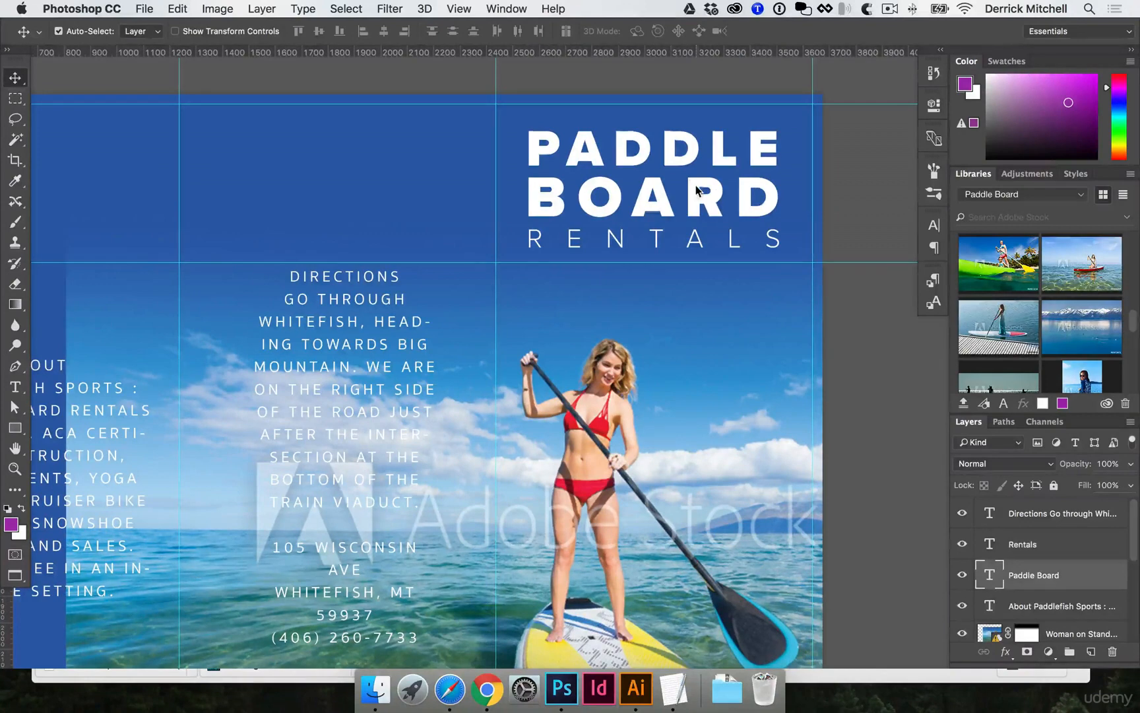
{"action": "left_click", "coordinate": [687, 239]}
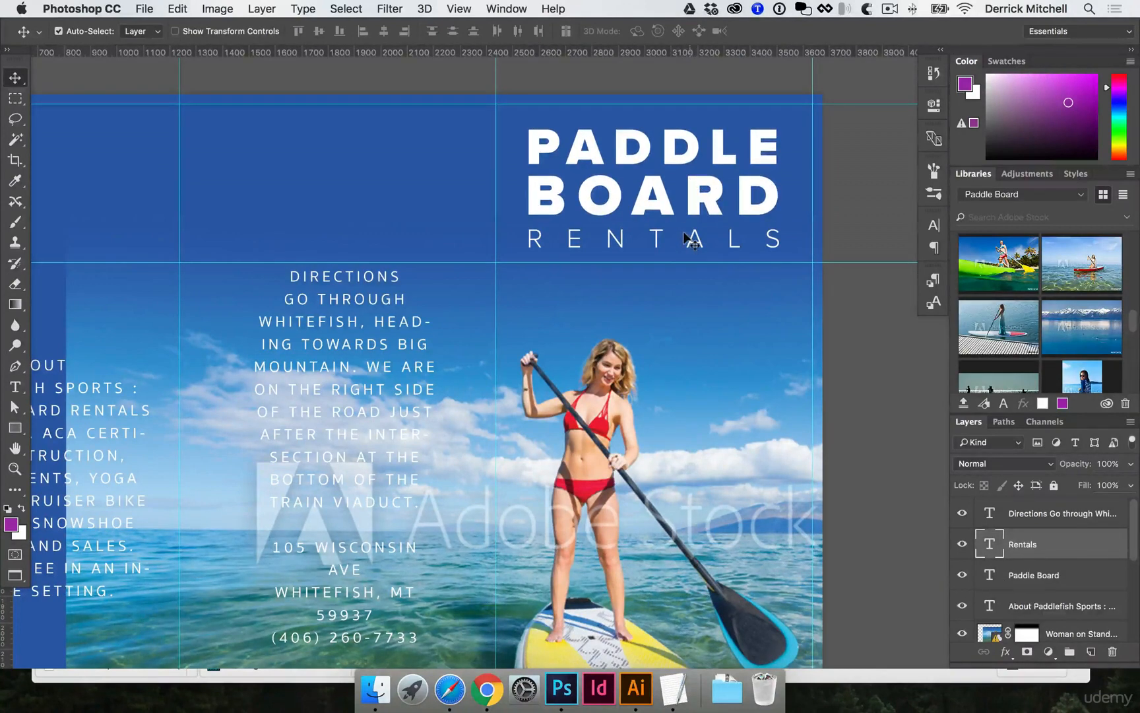
{"action": "key", "text": "Up"}
{"action": "key", "text": "Up"}
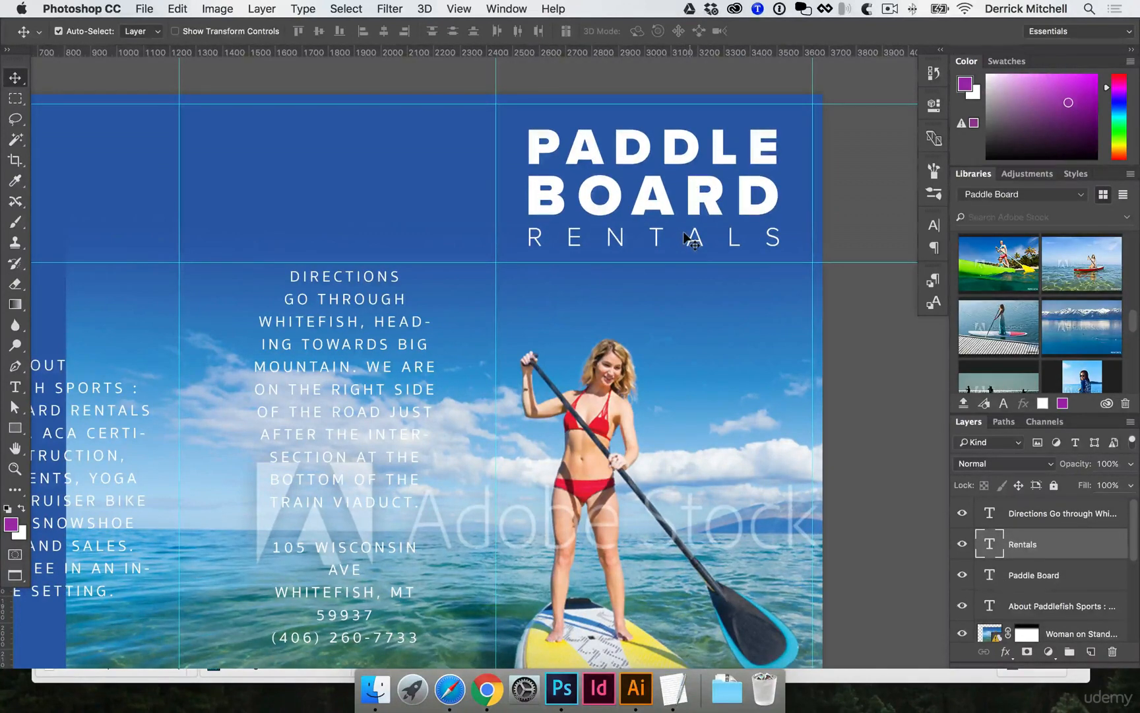
Select the PADDLE BOARD and RENTALS text layers together and nudge them slightly right and down within the cover panel
{"action": "left_click", "coordinate": [736, 183], "text": "shift"}
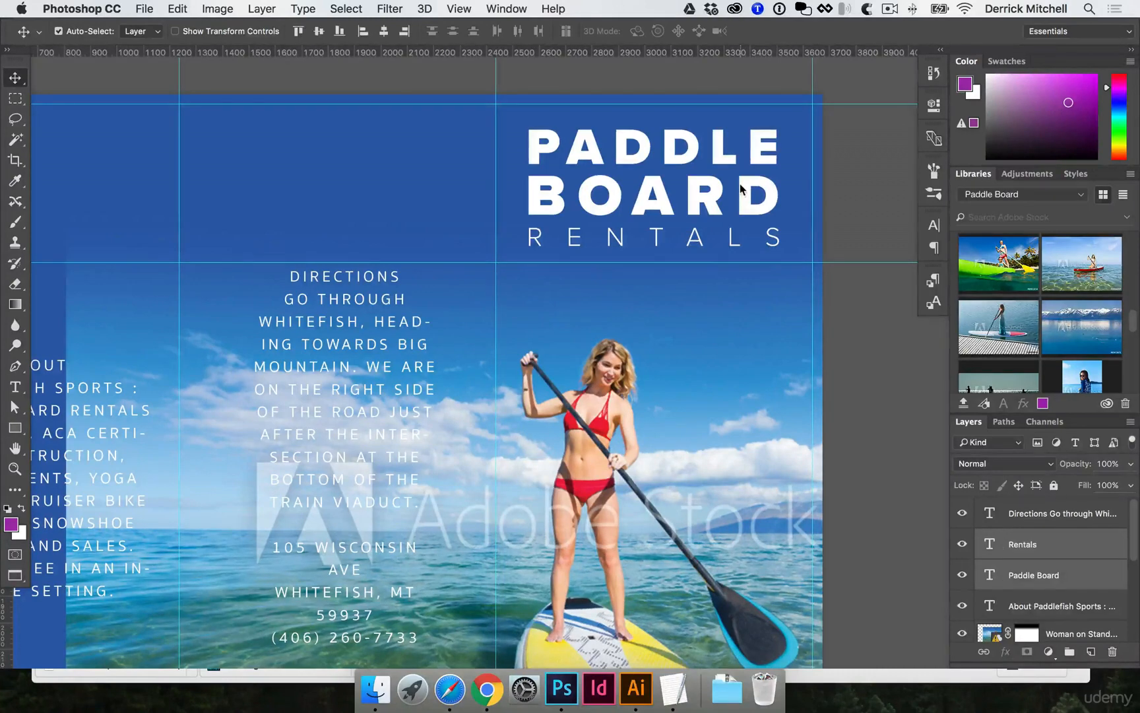
{"action": "key", "text": "Right"}
{"action": "key", "text": "Right"}
{"action": "key", "text": "Down"}
{"action": "key", "text": "Down"}
{"action": "key", "text": "super+minus"}
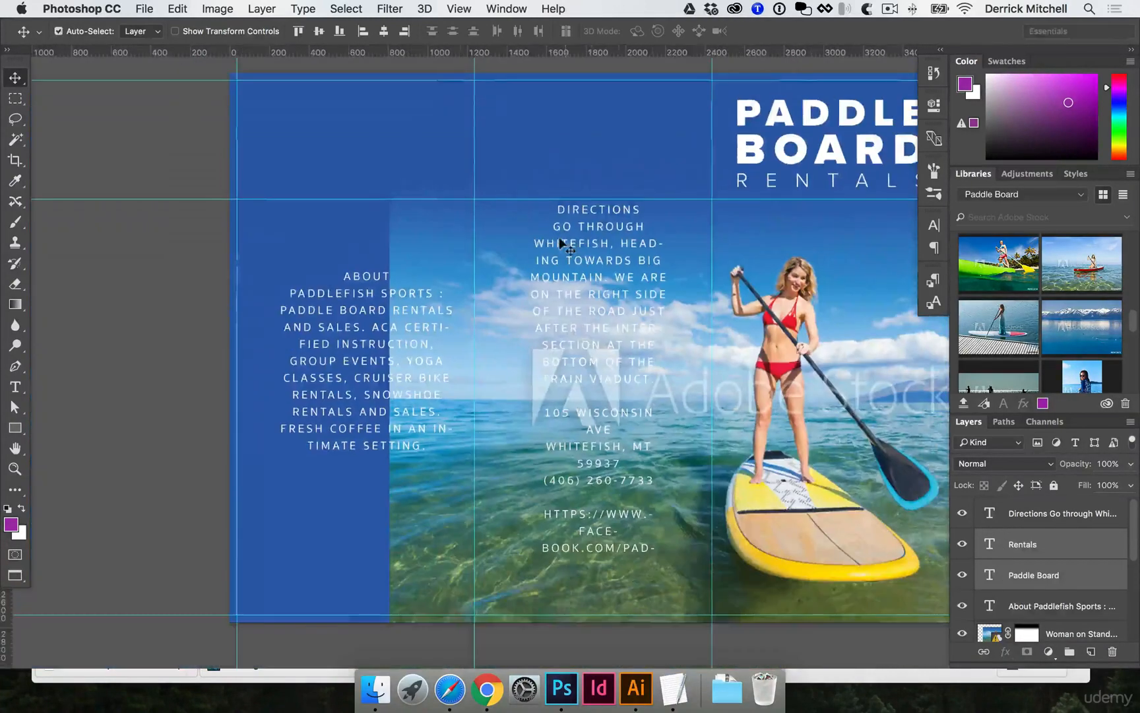
{"action": "left_click_drag", "start_coordinate": [505, 228], "coordinate": [445, 240]}
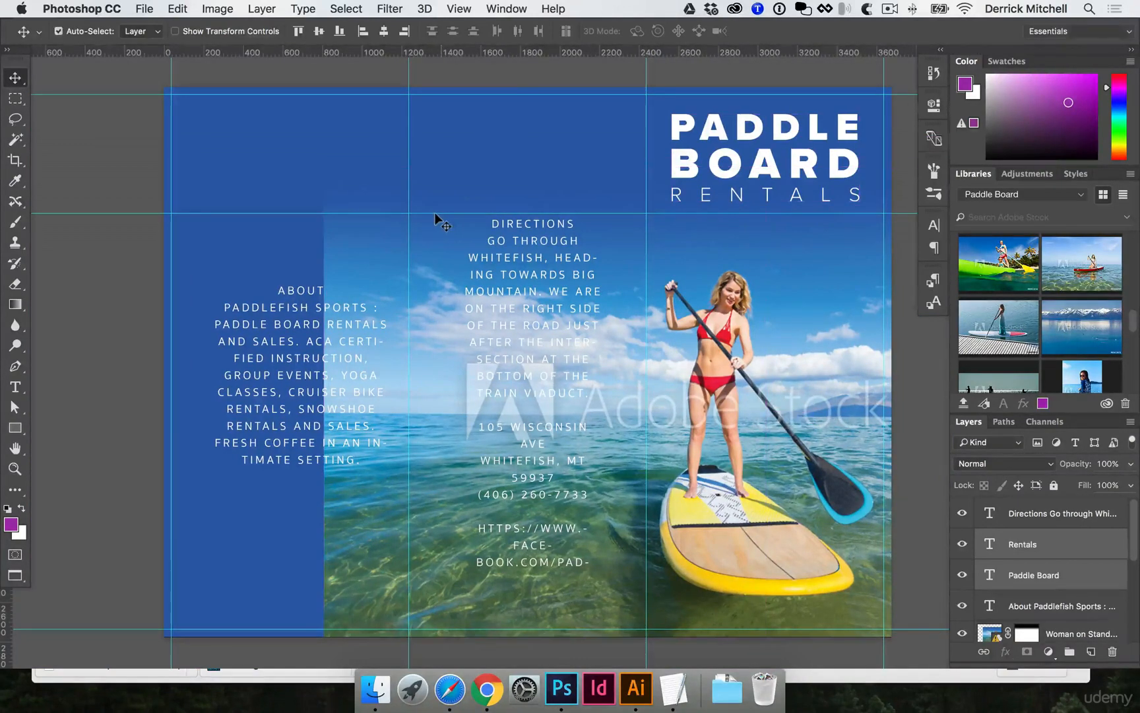
Change the font of the whole Directions text block to Proxima Nova Regular
{"action": "left_click", "coordinate": [666, 263]}
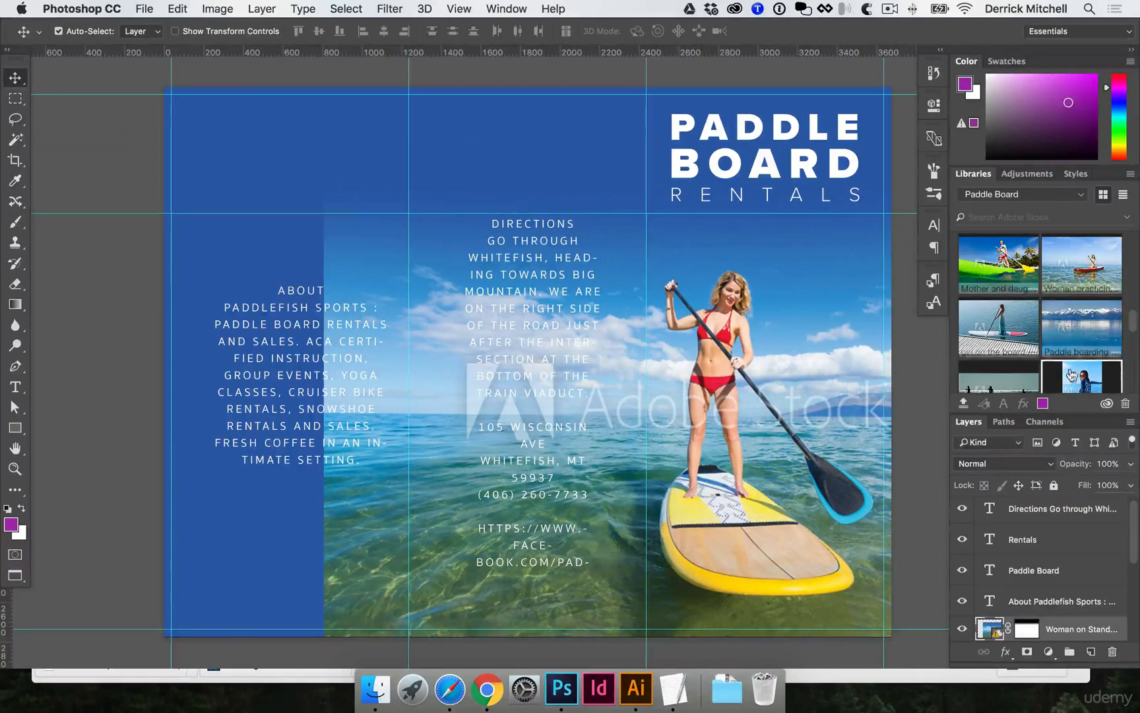
{"action": "left_click", "coordinate": [558, 275]}
{"action": "double_click", "coordinate": [536, 272]}
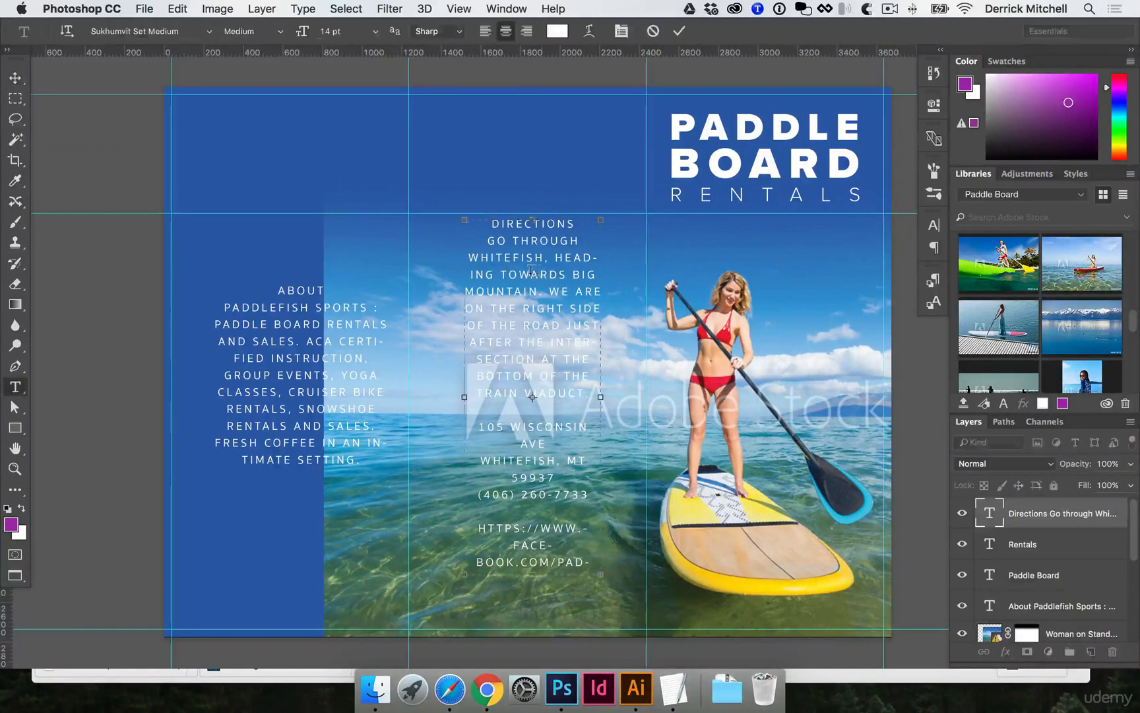
{"action": "left_click", "coordinate": [134, 32]}
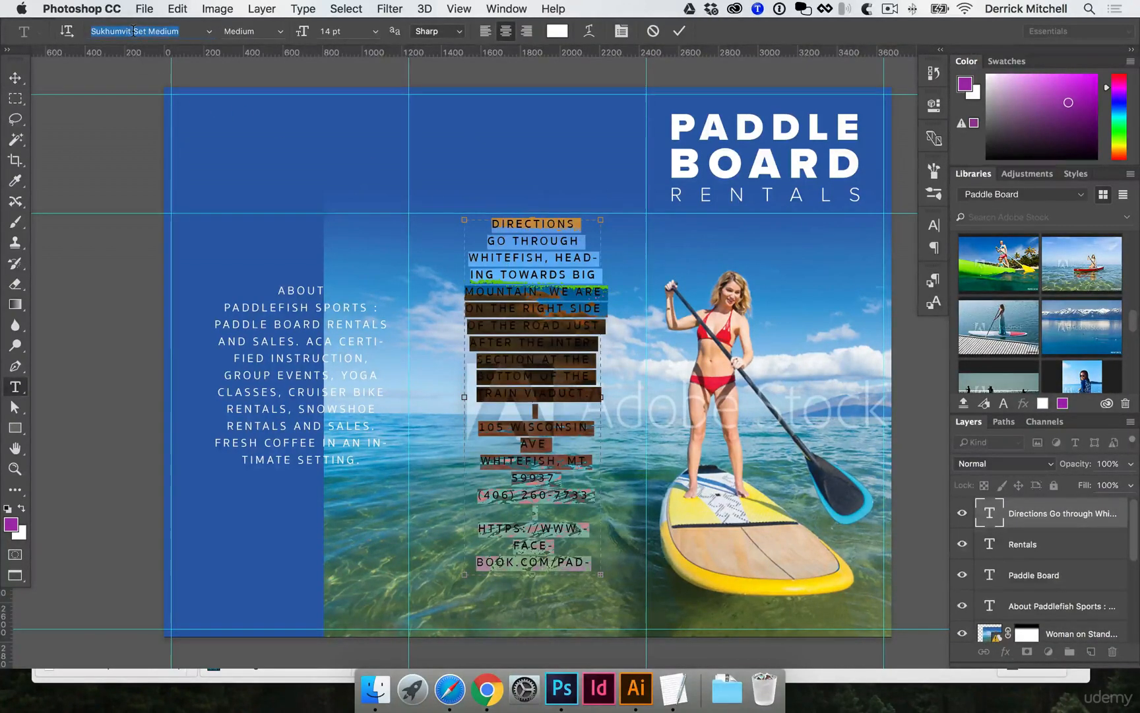
{"action": "type", "text": "proxima"}
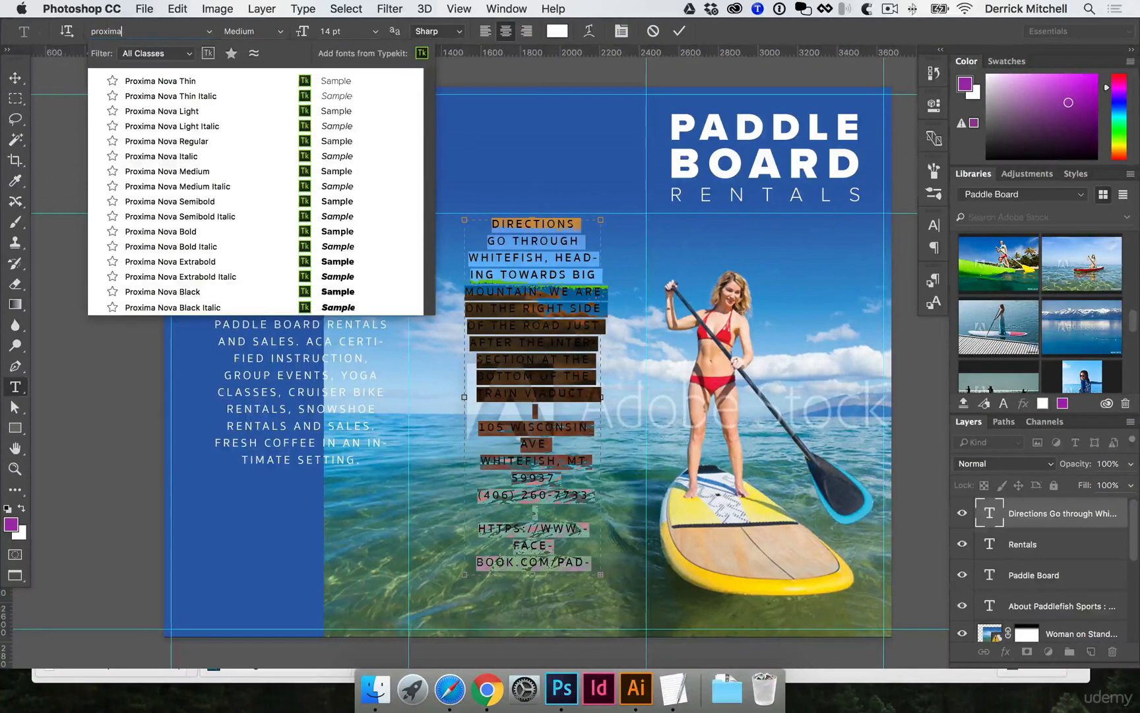
{"action": "left_click", "coordinate": [184, 142]}
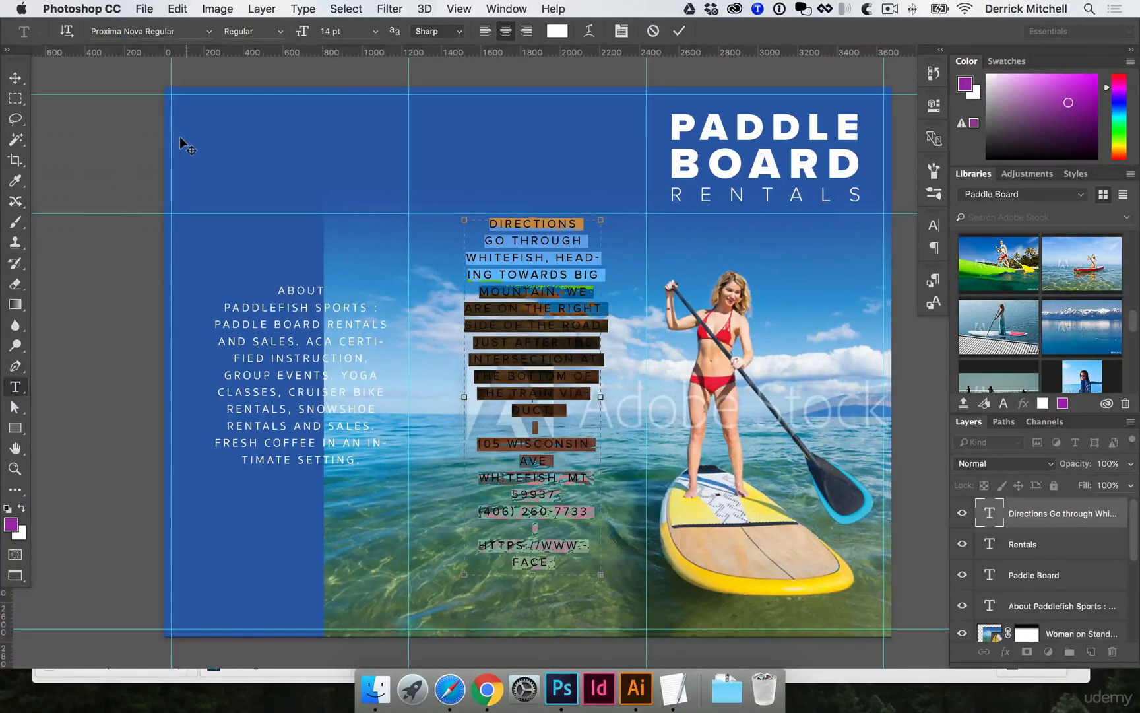
{"action": "key", "text": "super+Return"}
Turn off All Caps for the entire Directions text block
{"action": "left_click", "coordinate": [521, 259]}
{"action": "key", "text": "super+a"}
{"action": "scroll", "coordinate": [546, 262], "scroll_direction": "down", "scroll_amount": 1}
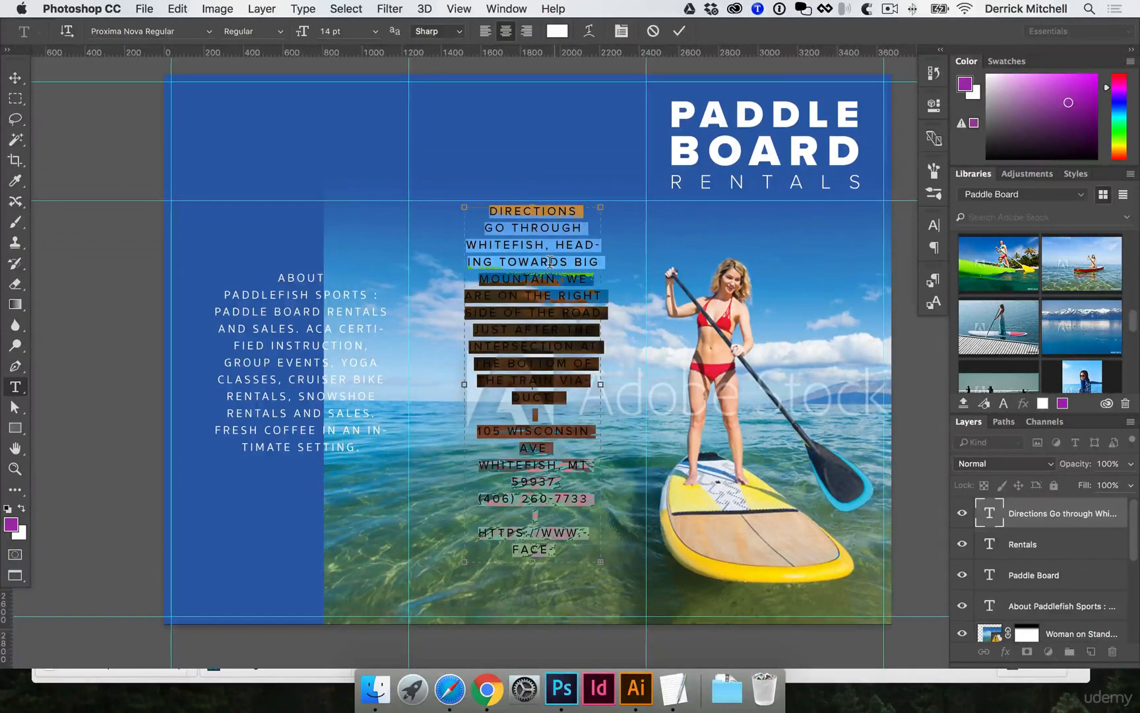
{"action": "key", "text": "super+shift+k"}
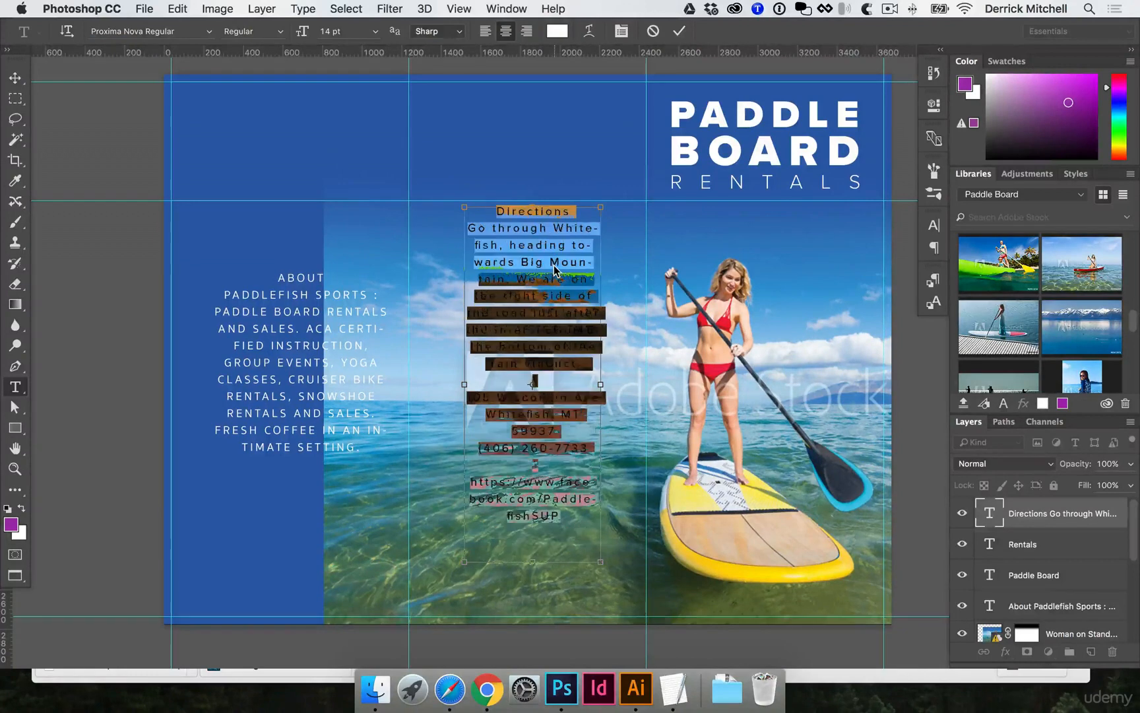
{"action": "key", "text": "super+shift+k"}
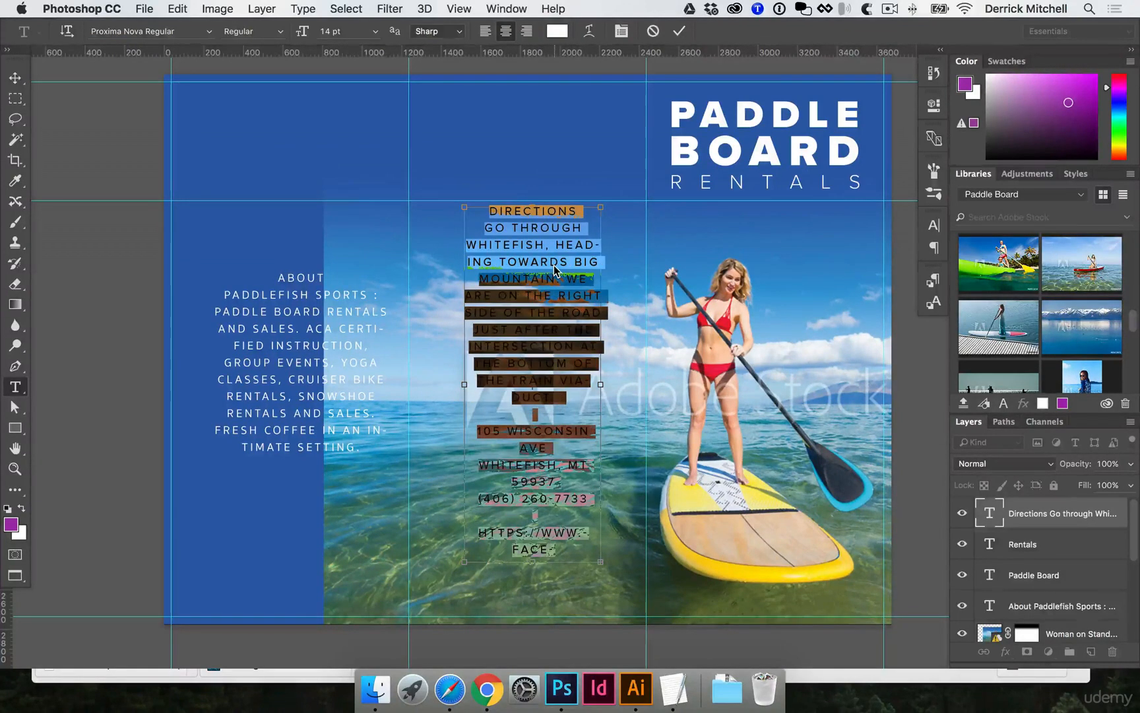
{"action": "key", "text": "super+shift+k"}
{"action": "key", "text": "super+shift+k"}
{"action": "key", "text": "super+shift+k"}
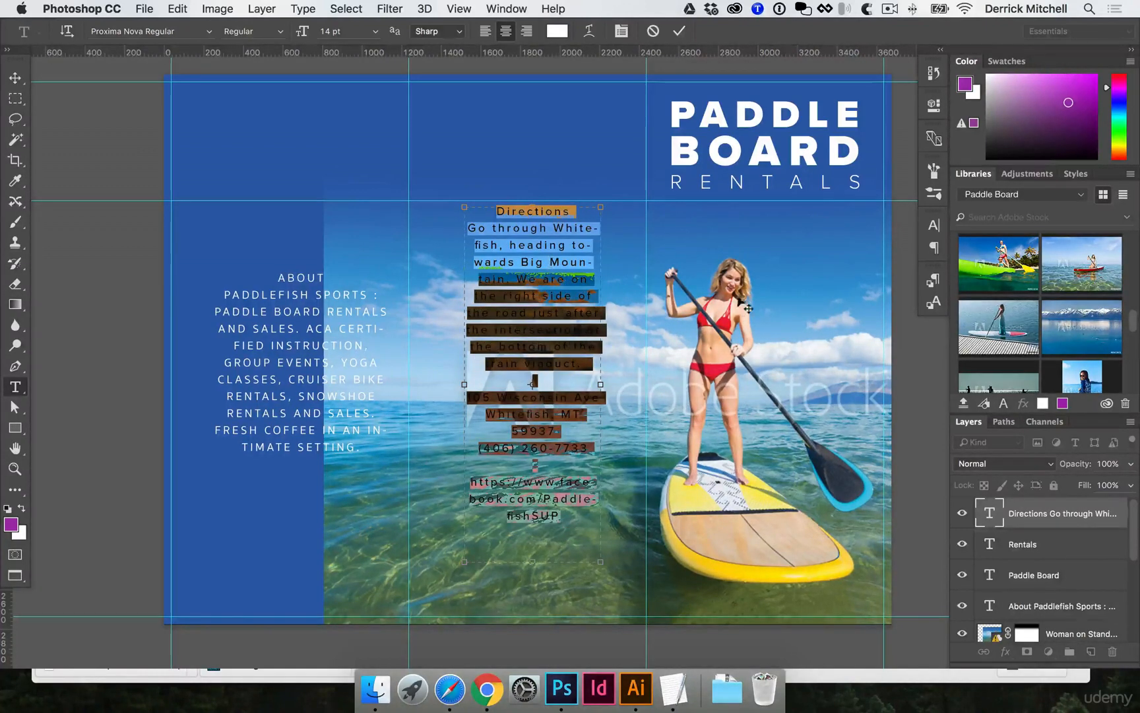
Set the Directions text's leading to Auto and its tracking to 0
{"action": "left_click", "coordinate": [933, 226]}
{"action": "left_click", "coordinate": [507, 9]}
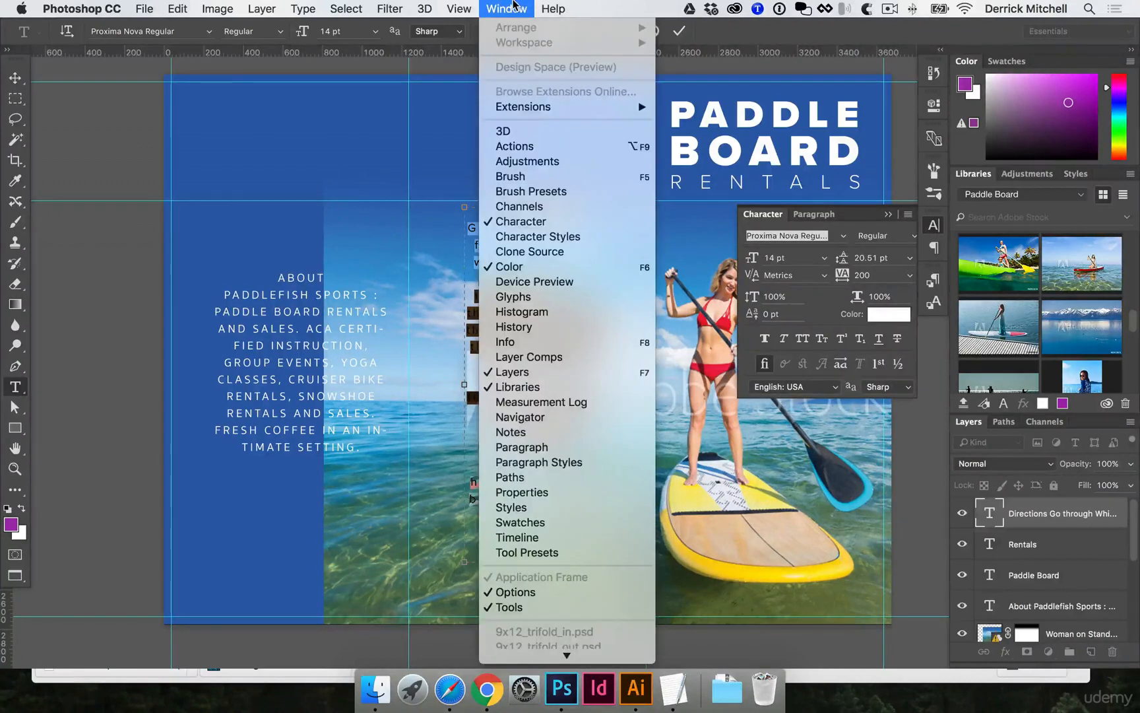
{"action": "left_click", "coordinate": [876, 215]}
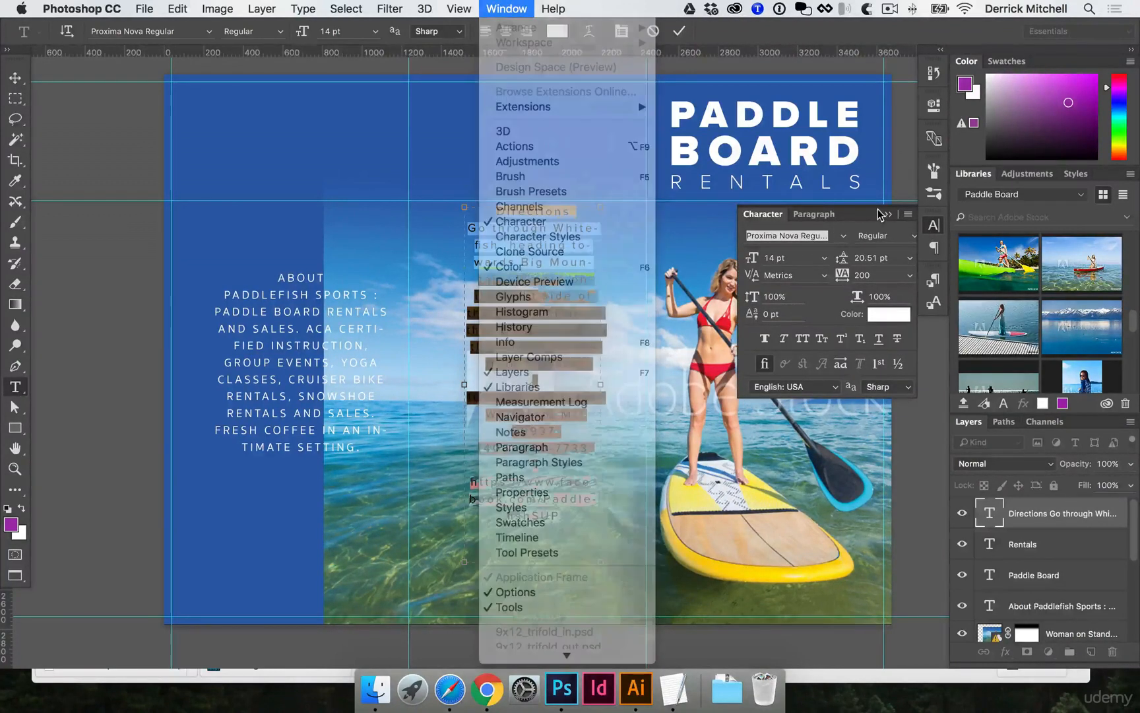
{"action": "left_click", "coordinate": [910, 257]}
{"action": "left_click", "coordinate": [884, 275]}
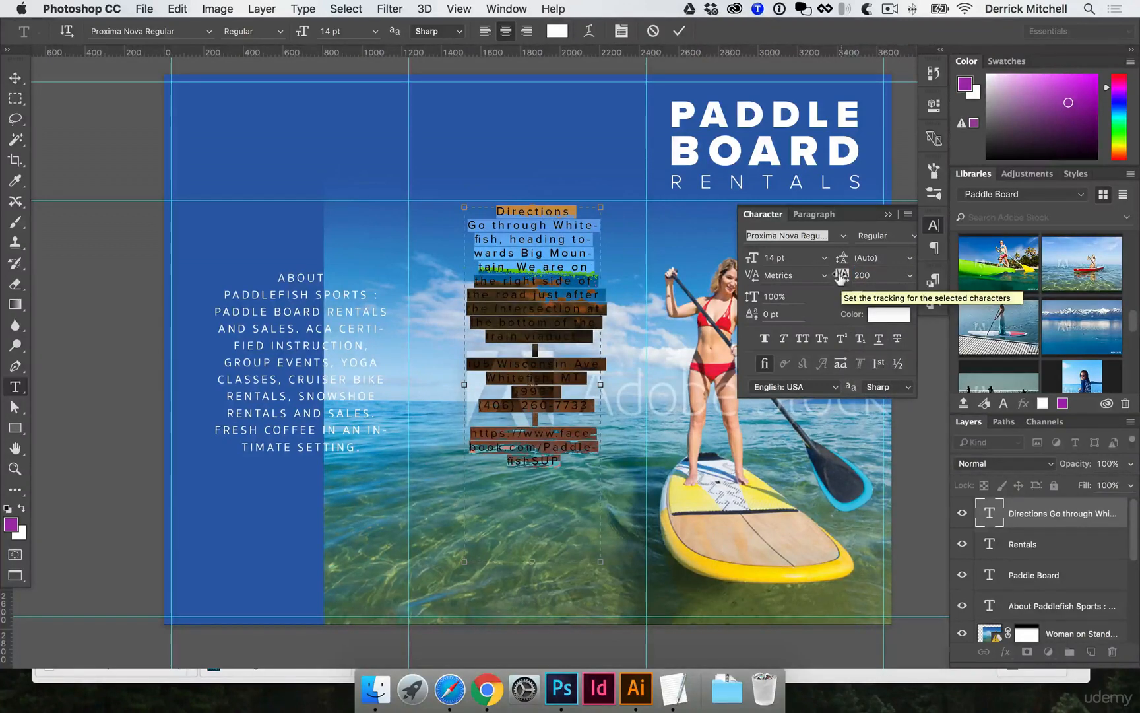
{"action": "left_click", "coordinate": [871, 274]}
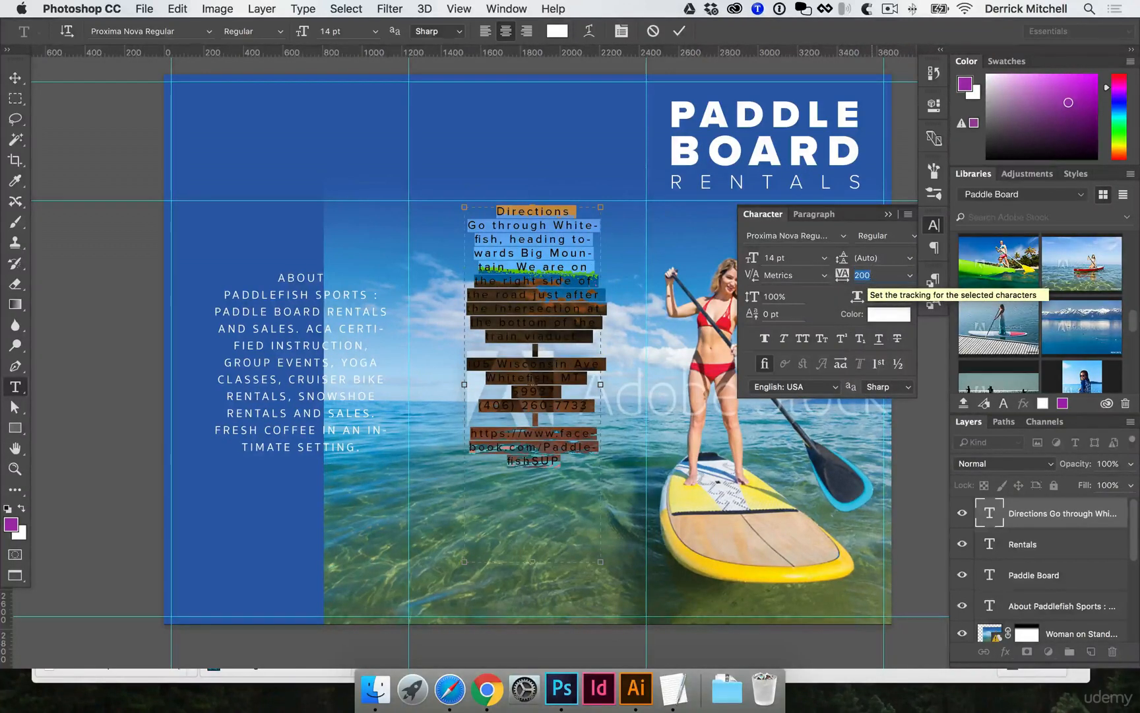
{"action": "type", "text": "0"}
{"action": "key", "text": "super+Return"}
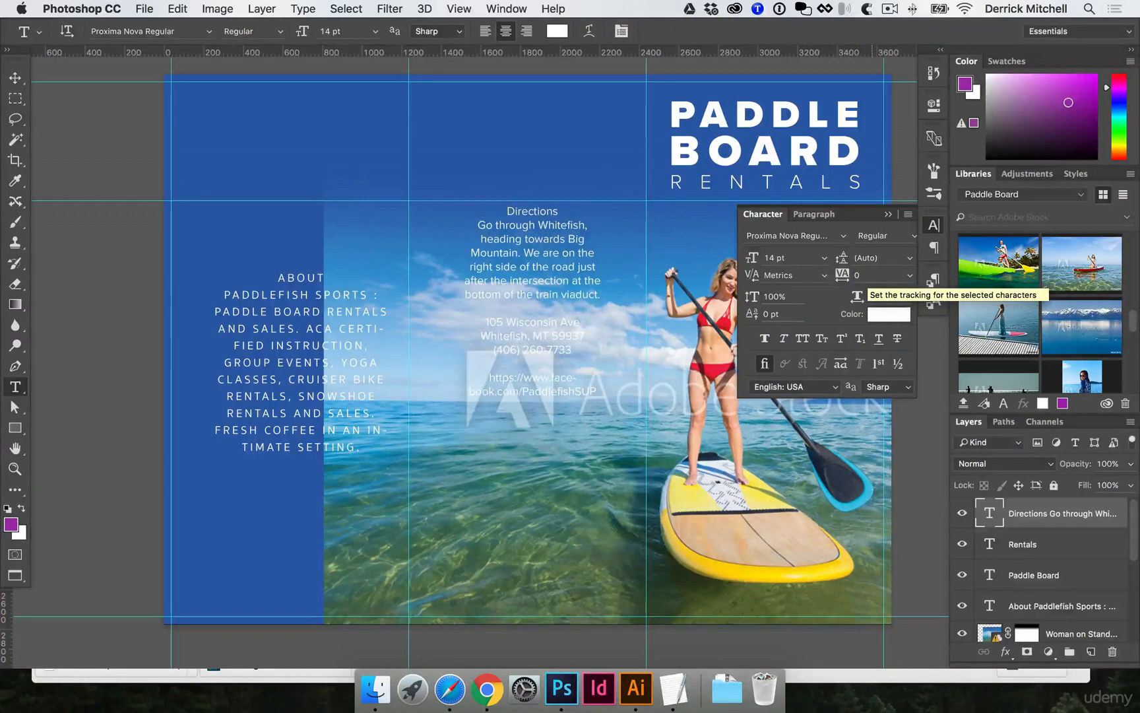
Move the Directions text block down over the water in the middle panel and collapse the Character settings
{"action": "key", "text": "v"}
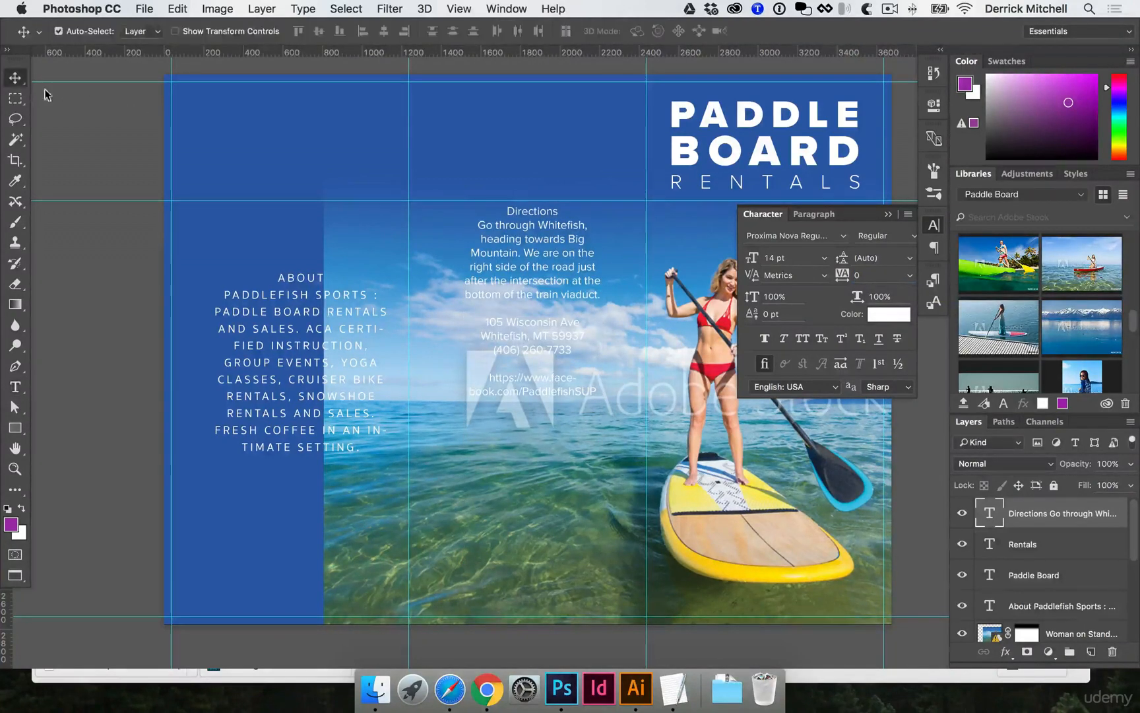
{"action": "left_click_drag", "start_coordinate": [534, 314], "coordinate": [568, 476]}
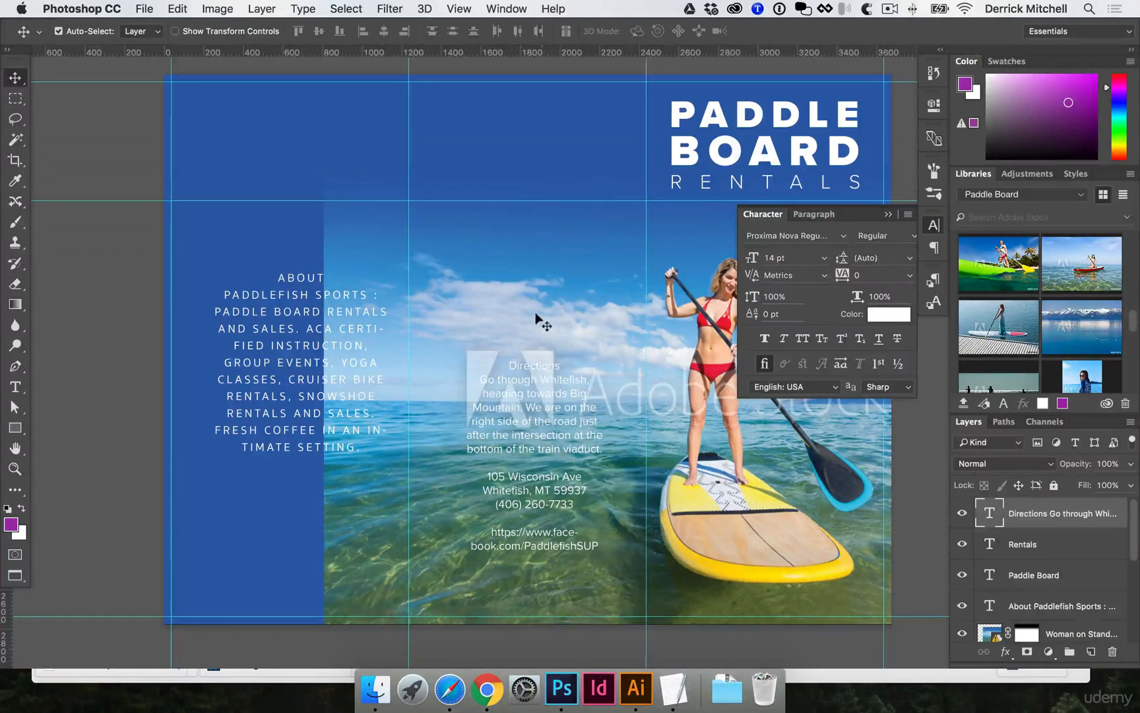
{"action": "left_click", "coordinate": [555, 262]}
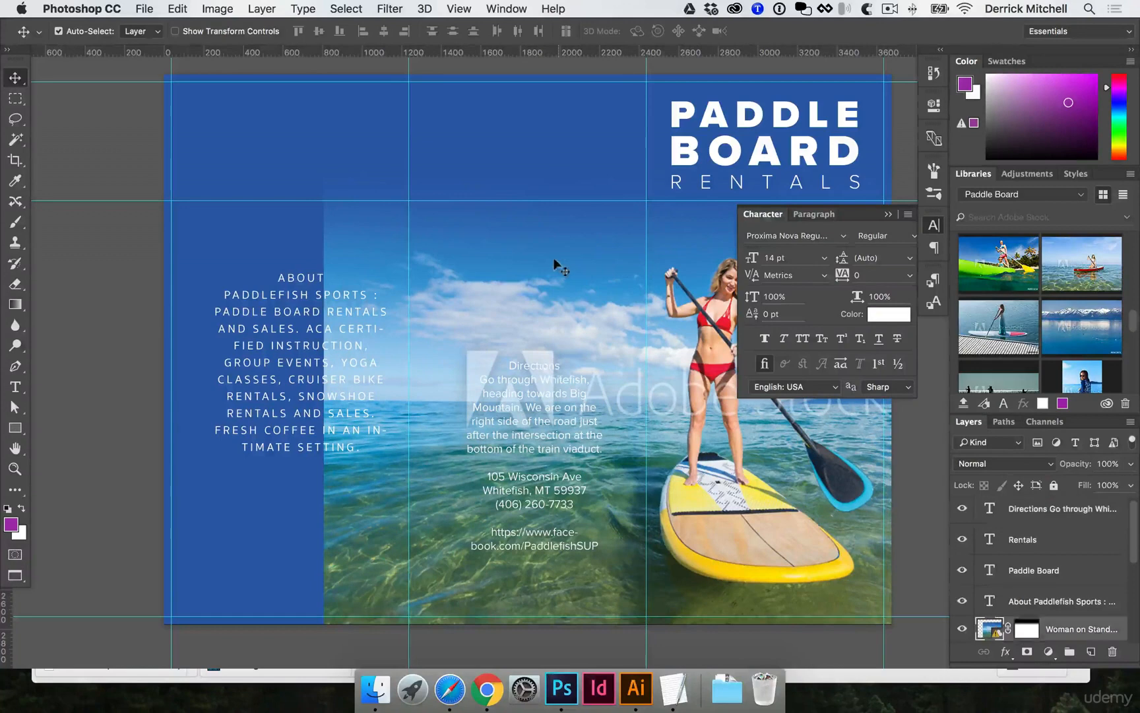
{"action": "left_click", "coordinate": [935, 227]}
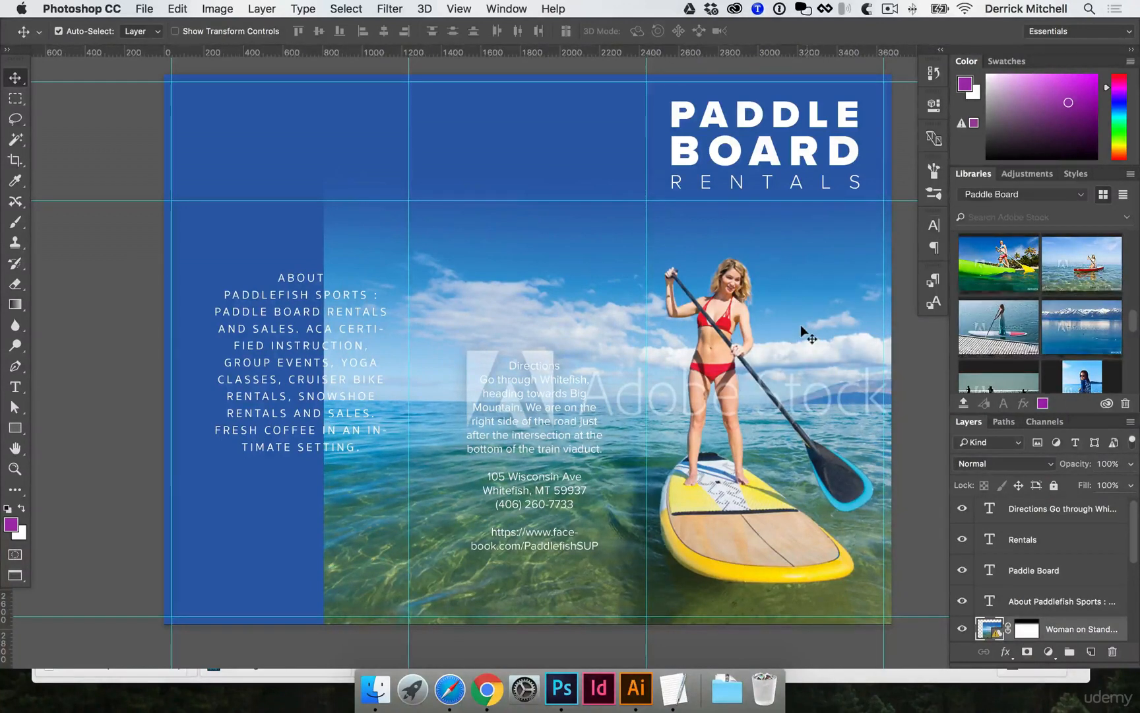
{"action": "scroll", "coordinate": [1056, 348], "scroll_direction": "down", "scroll_amount": 3}
{"action": "scroll", "coordinate": [1056, 348], "scroll_direction": "down", "scroll_amount": 4}
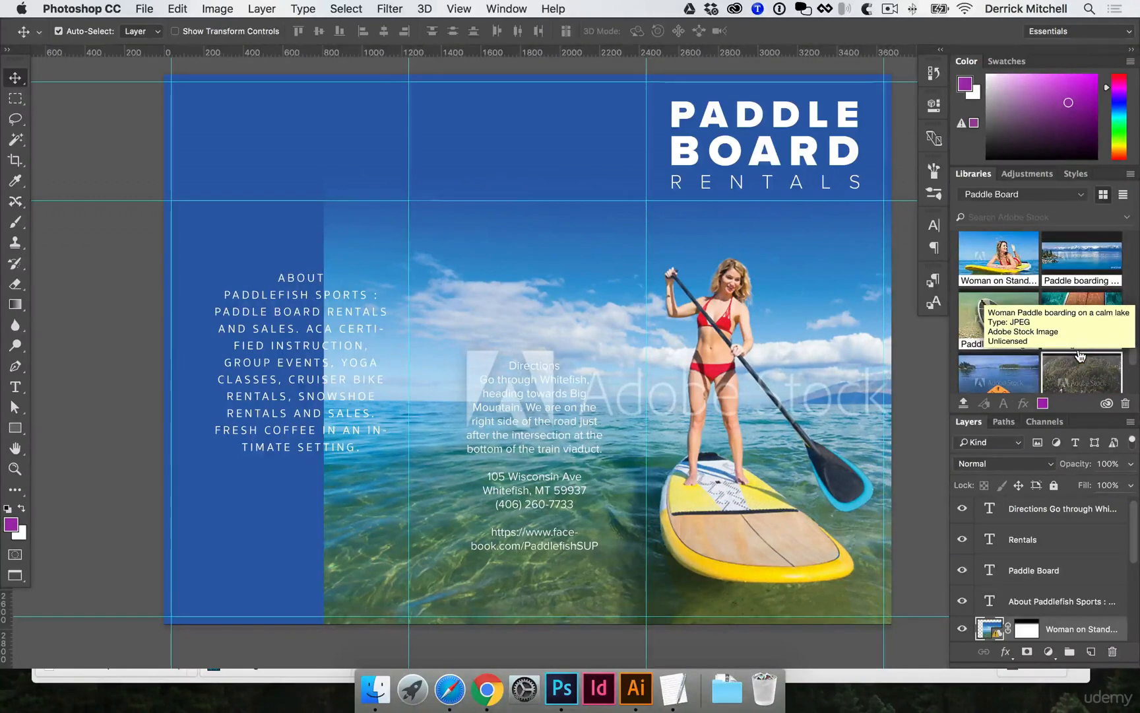
{"action": "scroll", "coordinate": [1076, 350], "scroll_direction": "down", "scroll_amount": 3}
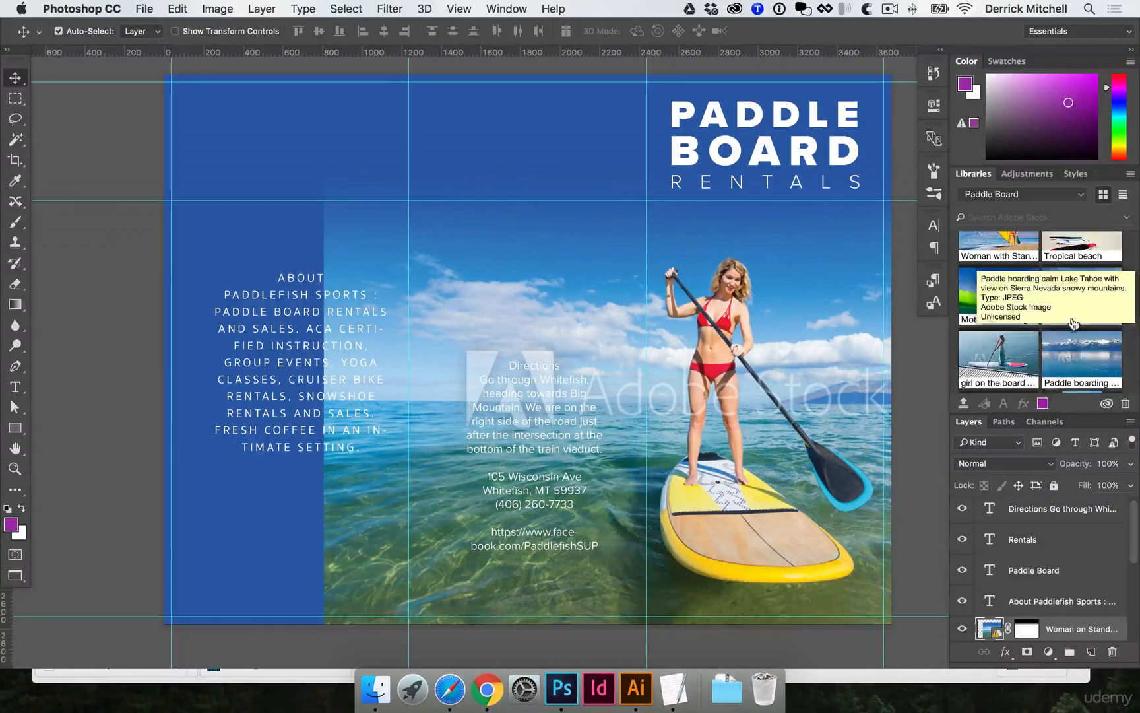
{"action": "scroll", "coordinate": [1063, 333], "scroll_direction": "up", "scroll_amount": 5}
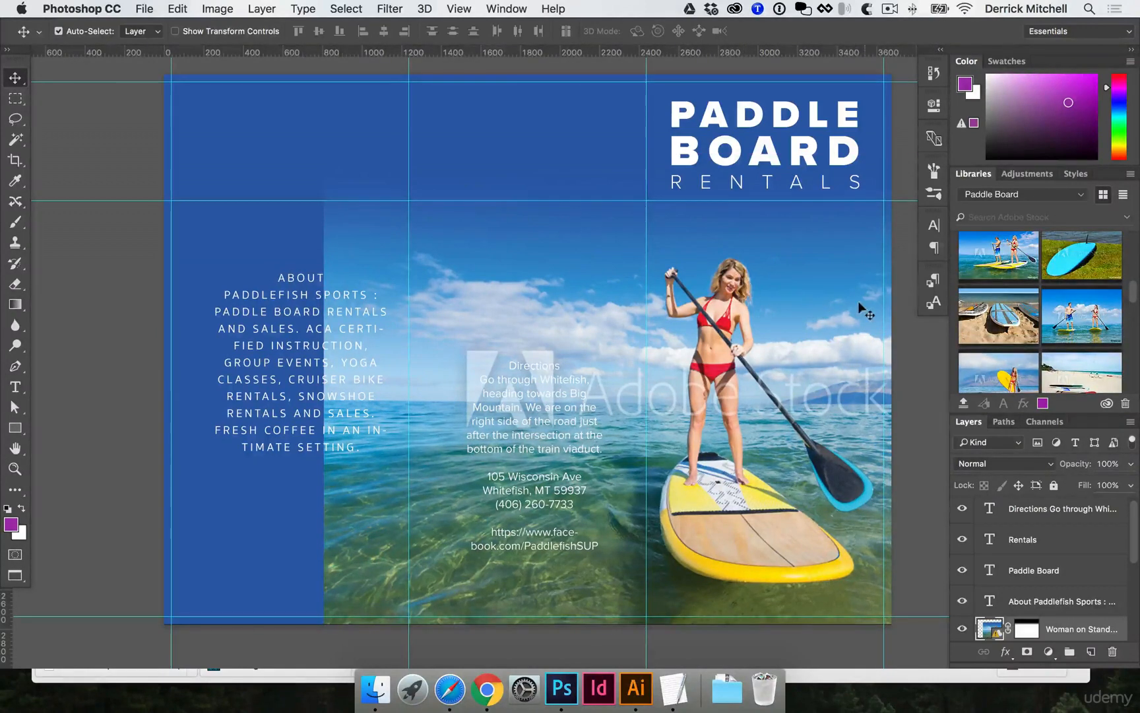
Move the Directions text block back up to just below the horizontal guide in the middle panel
{"action": "scroll", "coordinate": [801, 317], "scroll_direction": "down", "scroll_amount": 3}
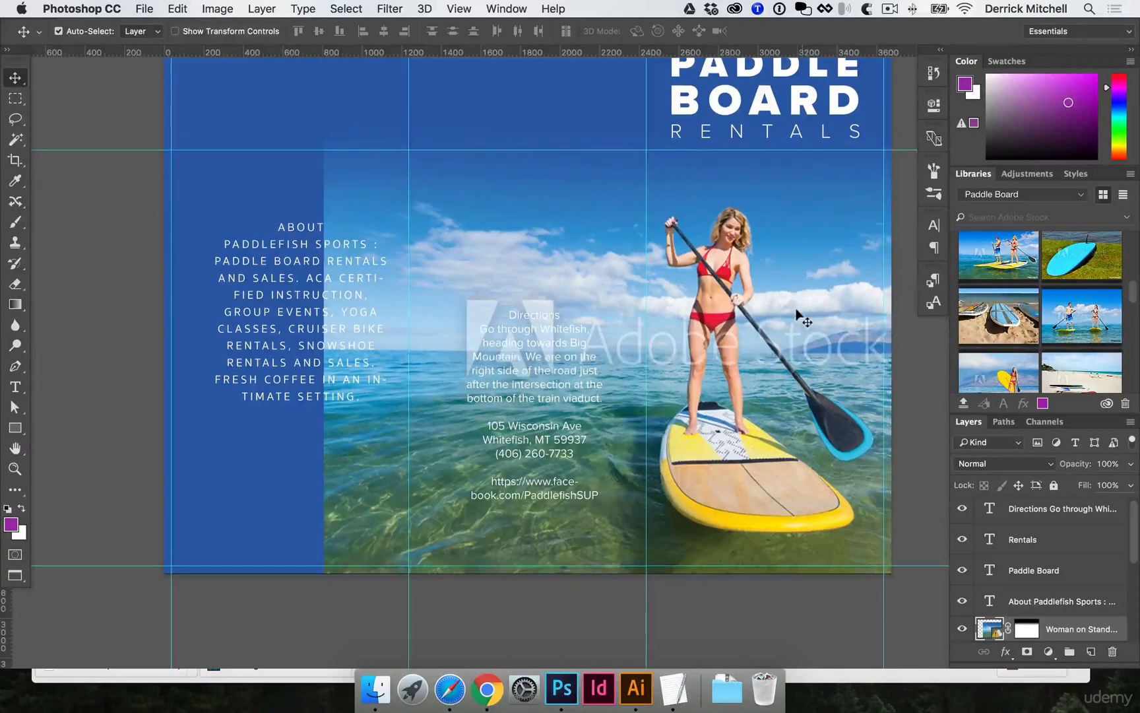
{"action": "left_click", "coordinate": [548, 364]}
{"action": "left_click_drag", "start_coordinate": [553, 394], "coordinate": [536, 315]}
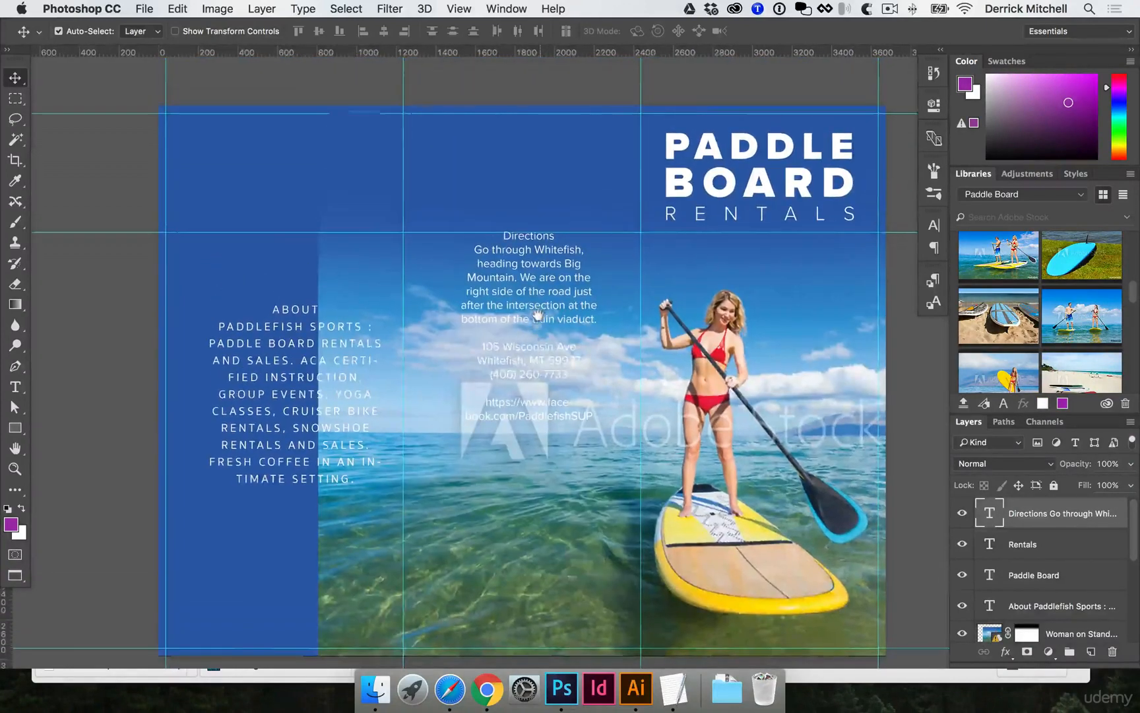
Hide the guides and move the Directions text block up onto the solid blue area of the middle panel
{"action": "key", "text": "super+semicolon"}
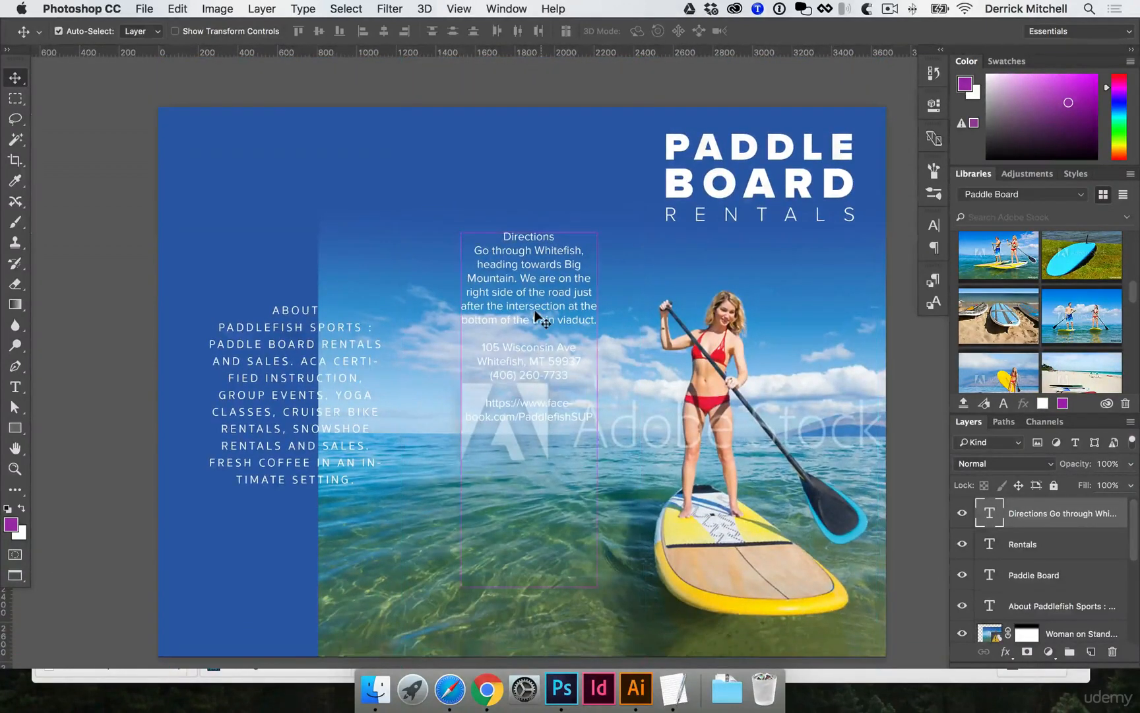
{"action": "left_click_drag", "start_coordinate": [536, 315], "coordinate": [536, 229]}
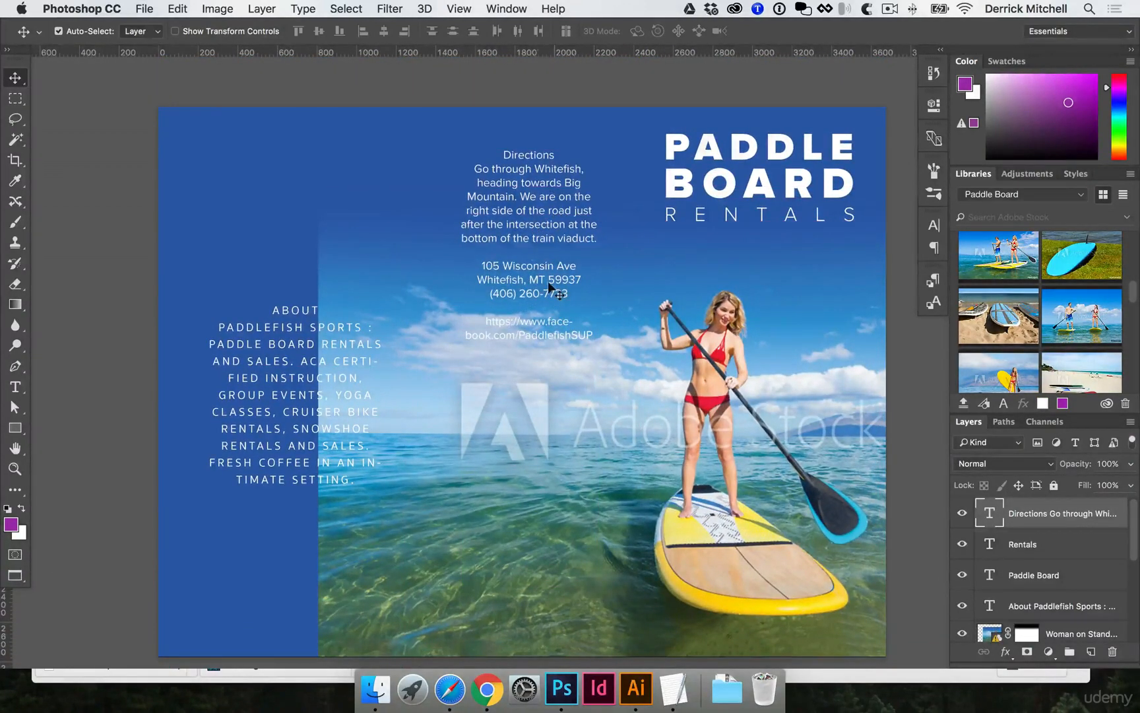
Copy the street address and phone lines from the Directions text block and delete them from it
{"action": "key", "text": "t"}
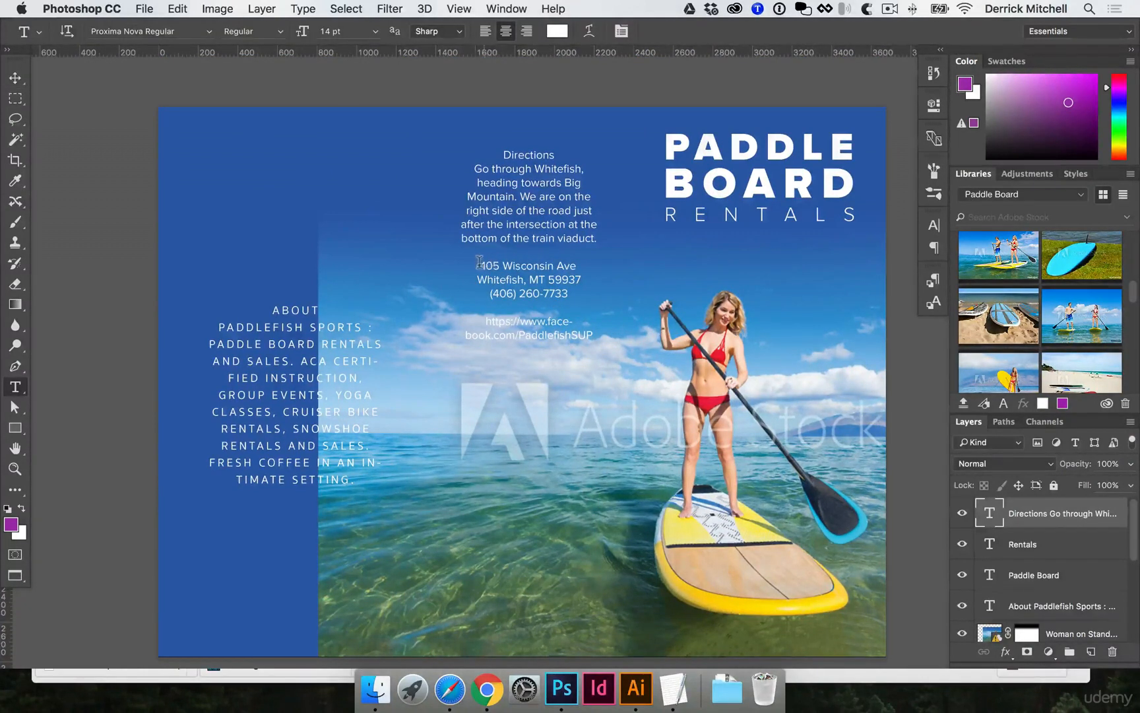
{"action": "left_click_drag", "start_coordinate": [480, 262], "coordinate": [561, 284]}
{"action": "key", "text": "super+c"}
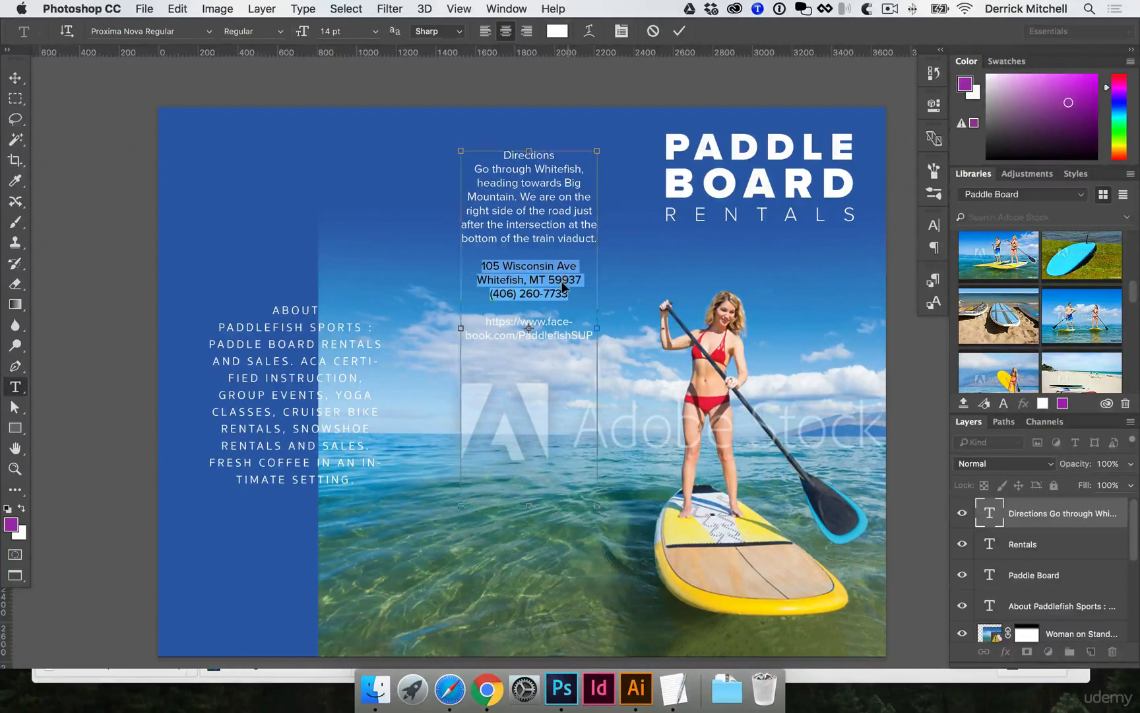
{"action": "key", "text": "BackSpace"}
{"action": "key", "text": "super+Return"}
{"action": "key", "text": "v"}
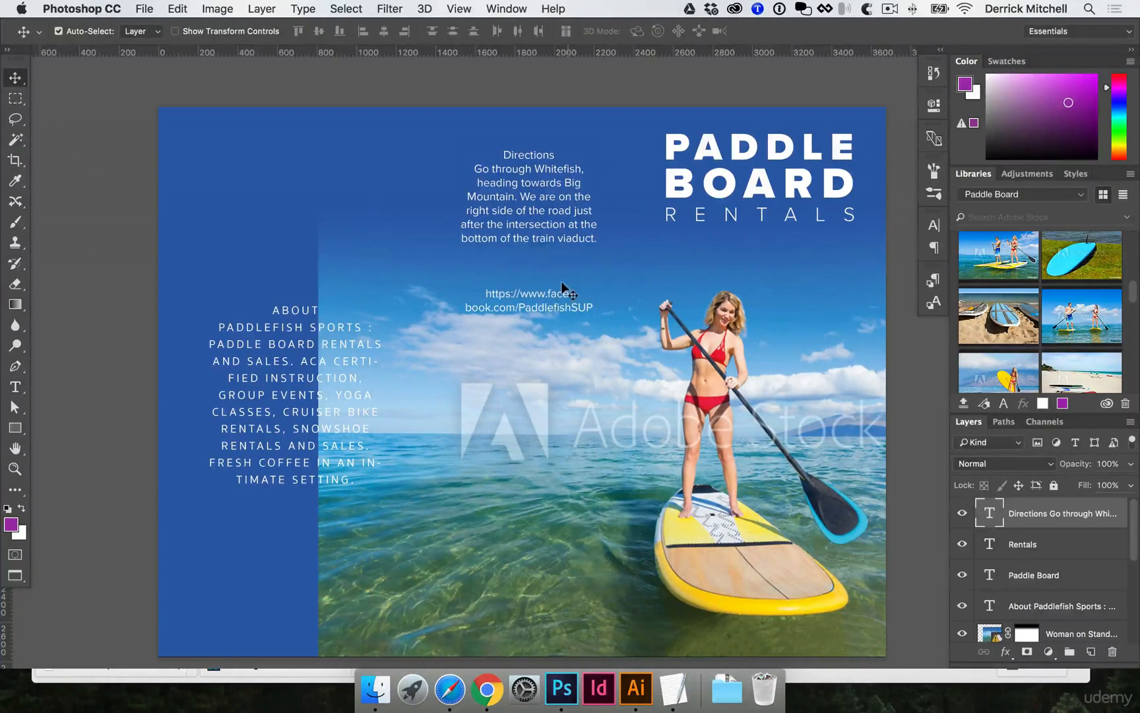
Create a separate text box over the water containing the copied street address and phone number, widened so each line fits
{"action": "key", "text": "t"}
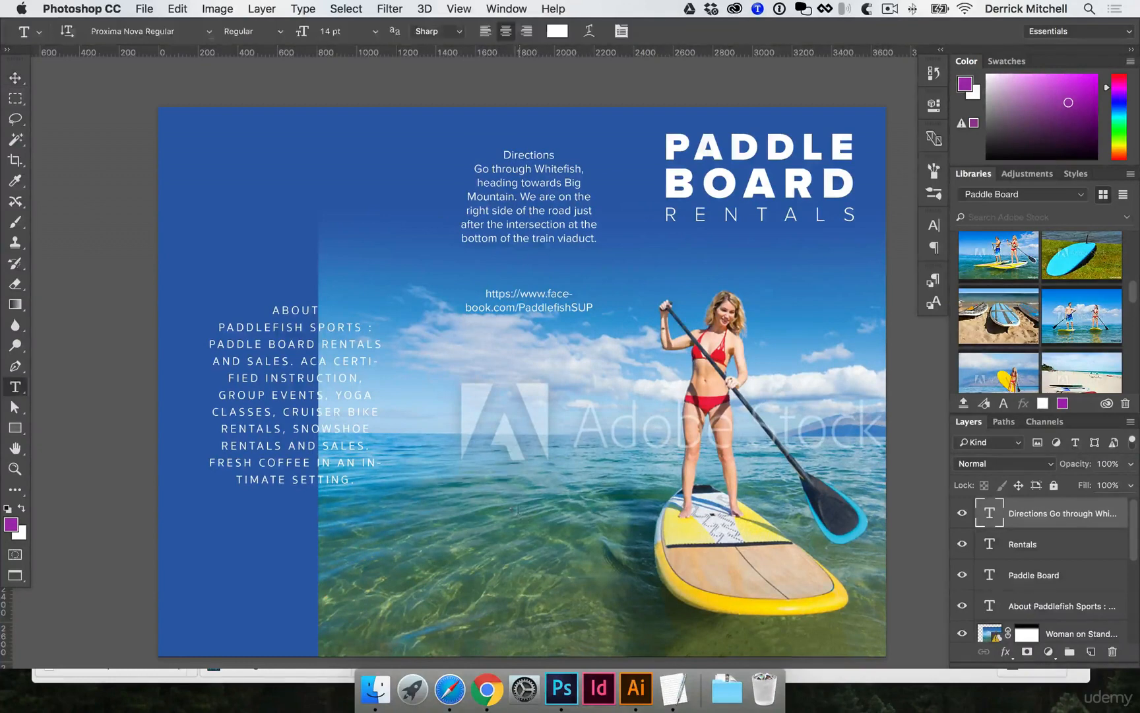
{"action": "left_click_drag", "start_coordinate": [495, 505], "coordinate": [584, 585]}
{"action": "key", "text": "super+v"}
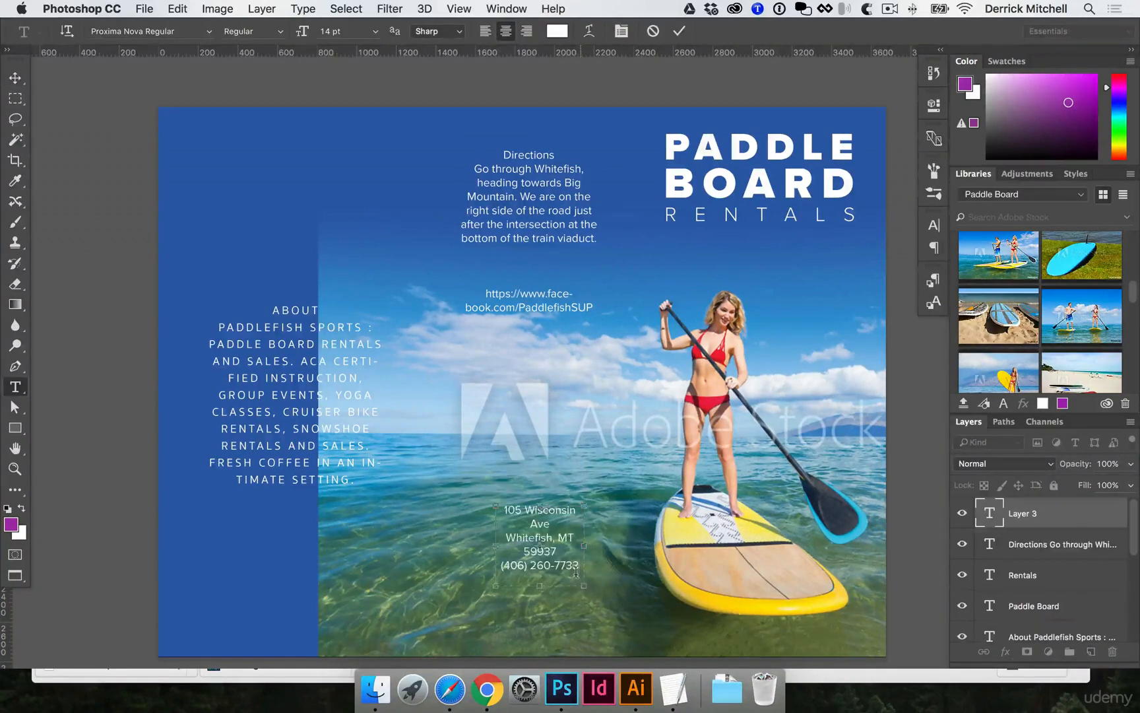
{"action": "left_click_drag", "start_coordinate": [483, 535], "coordinate": [442, 547]}
{"action": "key", "text": "super+Return"}
{"action": "key", "text": "v"}
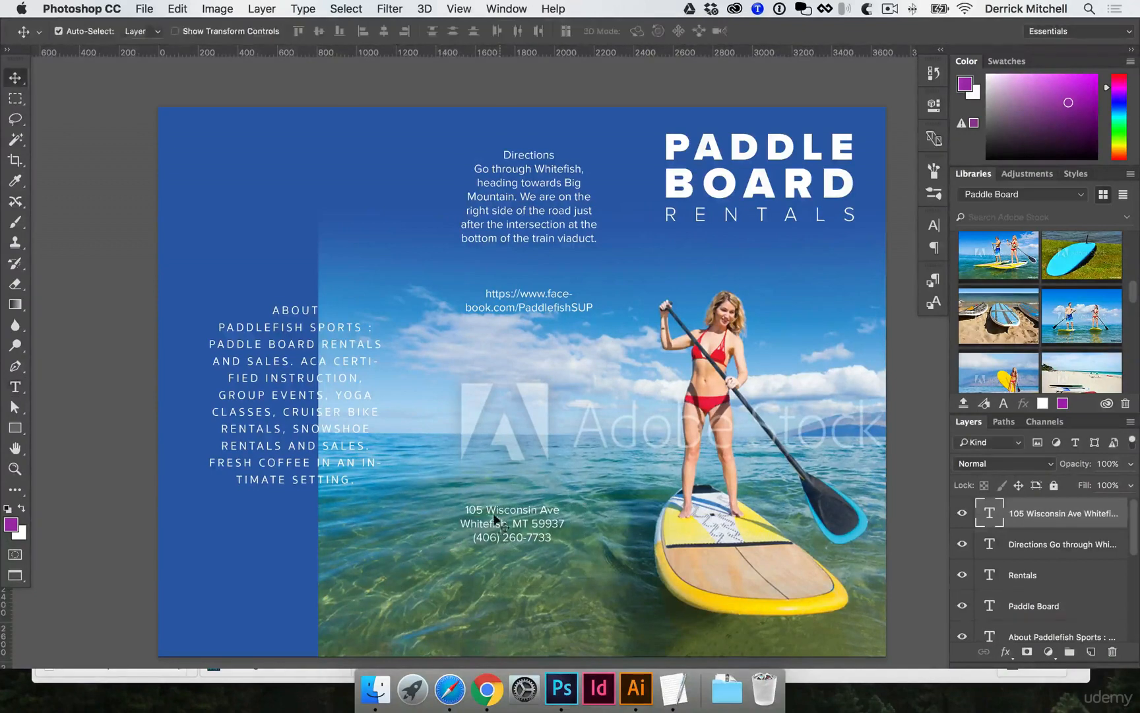
Move the address text block down, horizontally centered on the page, and turn the guides back on
{"action": "left_click_drag", "start_coordinate": [503, 522], "coordinate": [511, 552]}
{"action": "key", "text": "super+semicolon"}
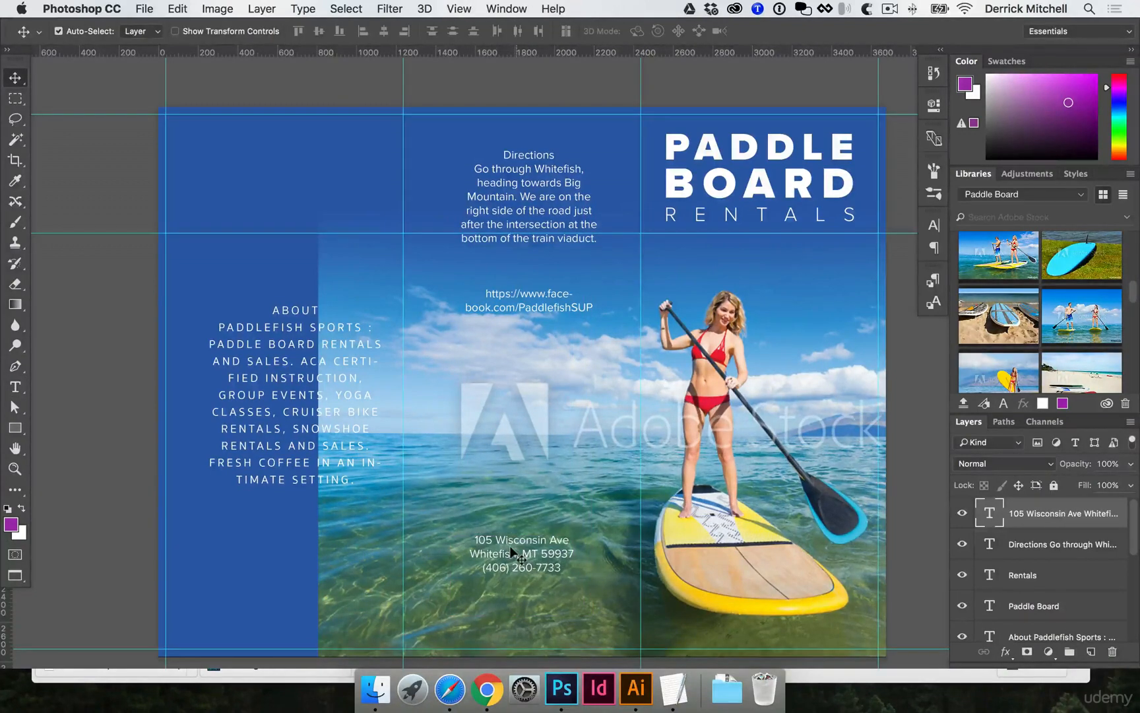
{"action": "key", "text": "super"}
{"action": "key", "text": "super+semicolon"}
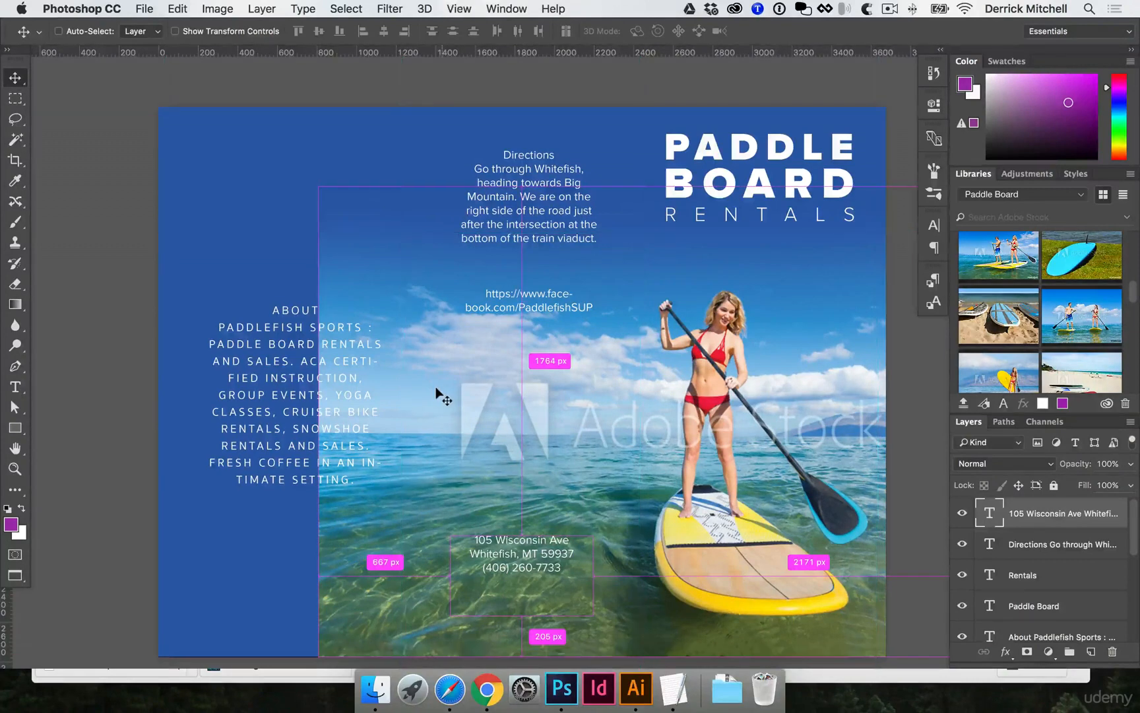
{"action": "key", "text": "super+semicolon"}
{"action": "key", "text": "super+semicolon"}
{"action": "key", "text": "super+semicolon"}
{"action": "key", "text": "super+semicolon"}
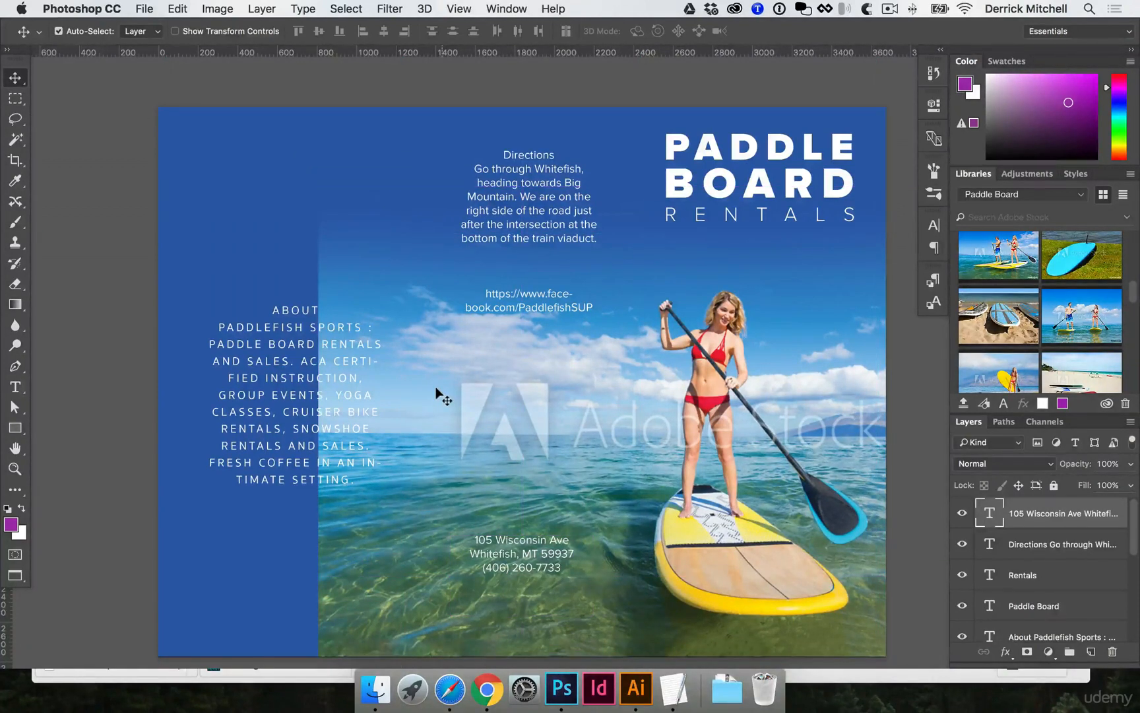
{"action": "key", "text": "super+semicolon"}
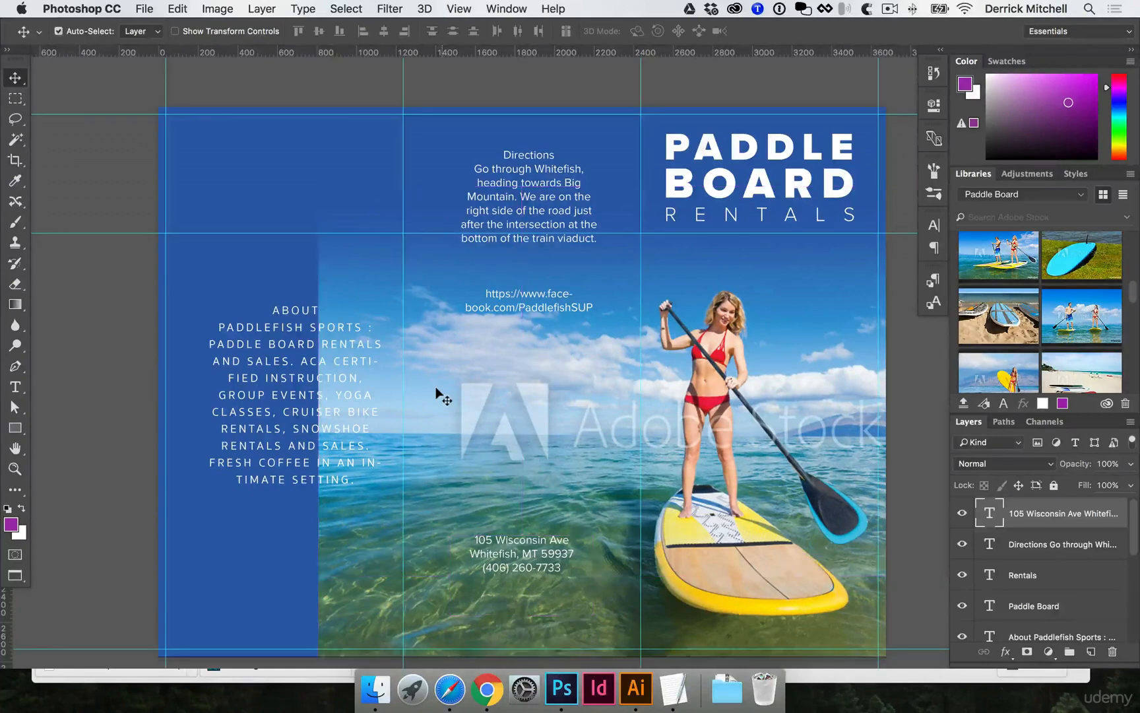
Draw a purple rectangle, 1200 px wide and 219 px high, spanning the middle panel between its vertical guides above the address
{"action": "key", "text": "u"}
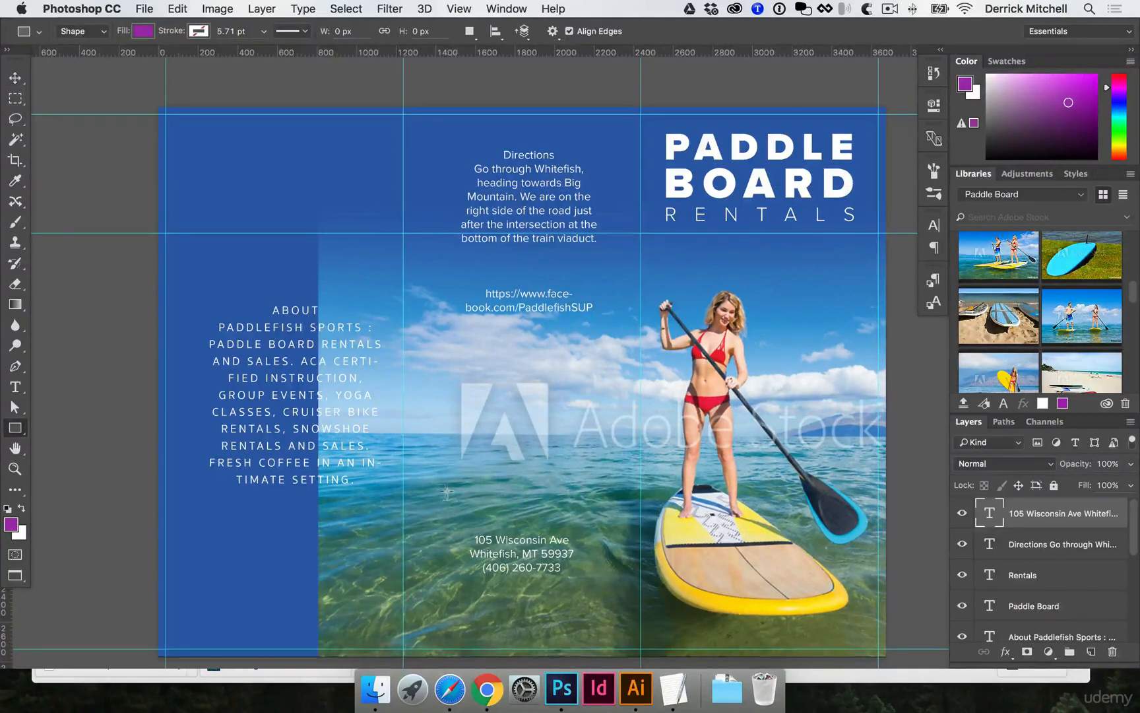
{"action": "left_click_drag", "start_coordinate": [417, 483], "coordinate": [542, 460]}
{"action": "key", "text": "v"}
Align the horizontal centers of the purple rectangle and the address text block
{"action": "left_click", "coordinate": [583, 510], "text": "super"}
{"action": "left_click", "coordinate": [584, 511], "text": "super"}
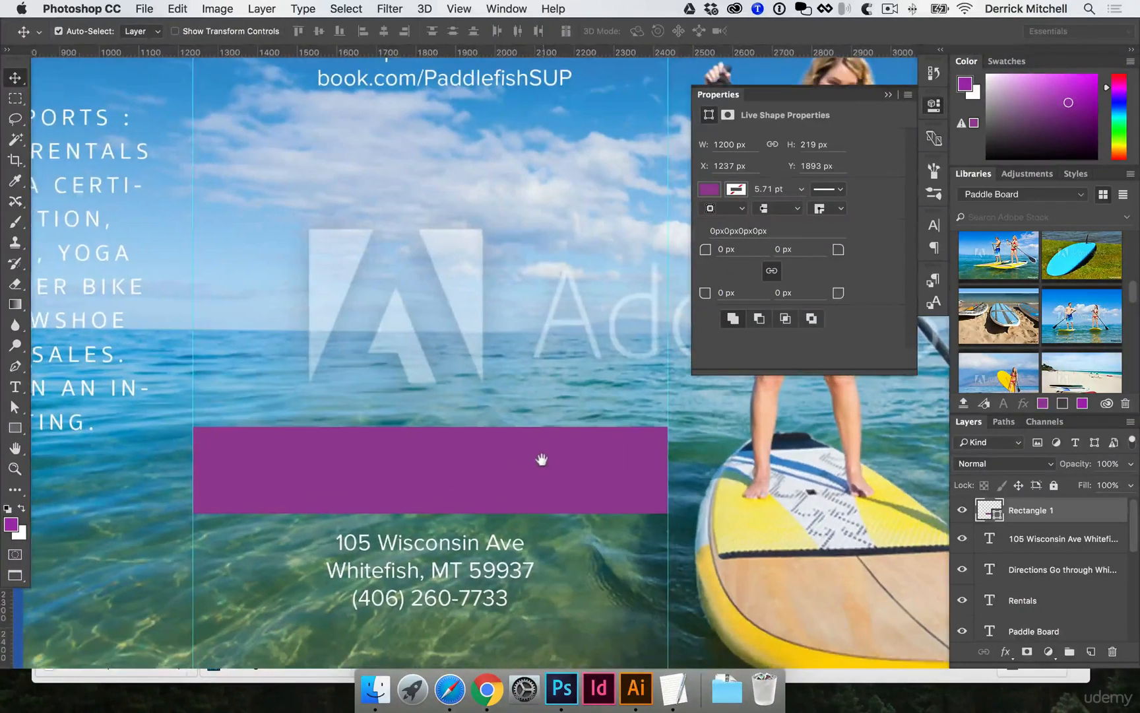
{"action": "left_click", "coordinate": [443, 544], "text": "shift"}
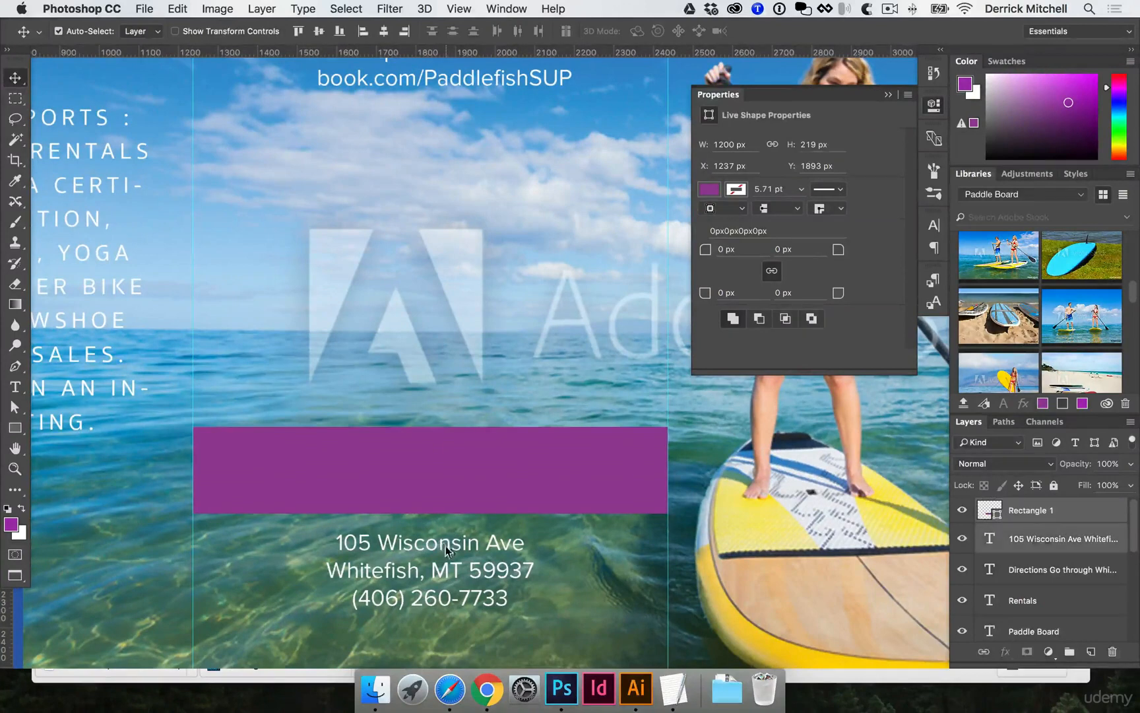
{"action": "left_click", "coordinate": [389, 34]}
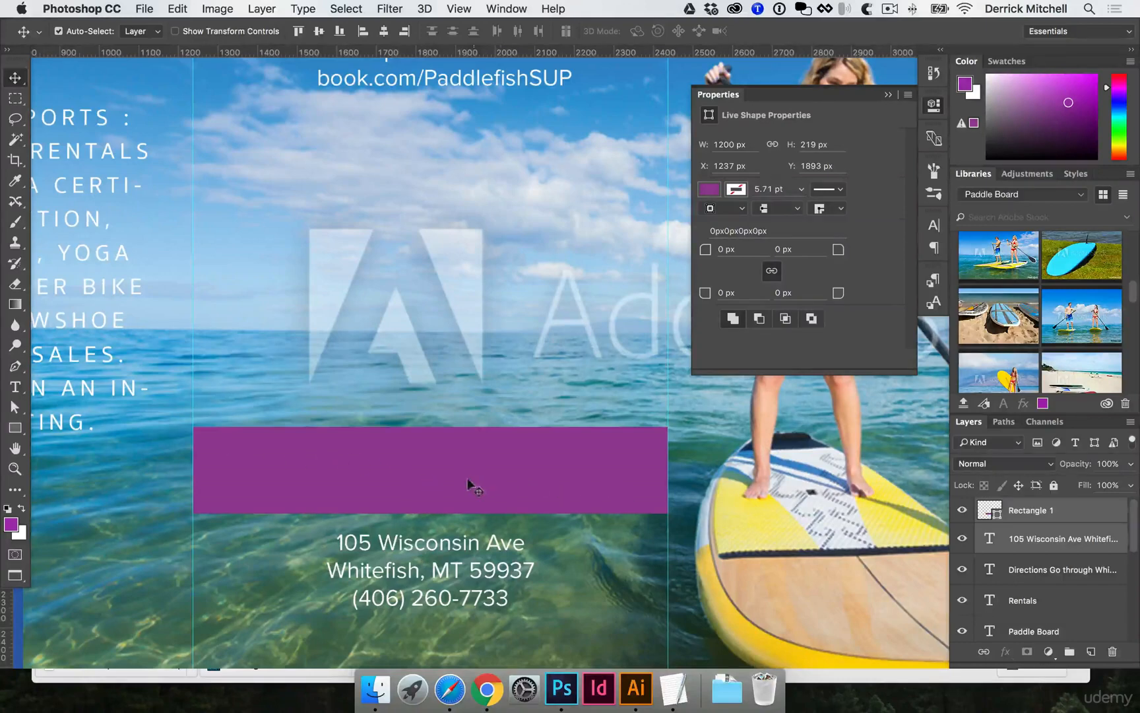
Shift the address text block off-center and realign its horizontal center with the purple rectangle
{"action": "left_click", "coordinate": [570, 572]}
{"action": "left_click_drag", "start_coordinate": [488, 543], "coordinate": [553, 544]}
{"action": "left_click", "coordinate": [534, 485], "text": "shift"}
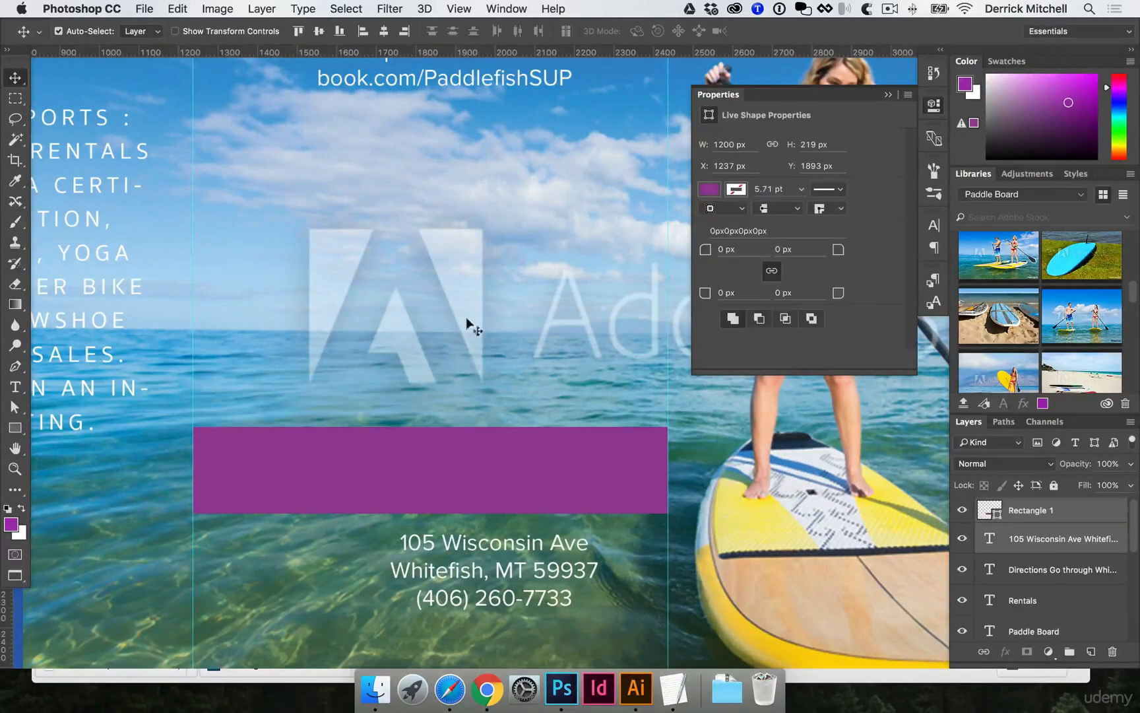
{"action": "left_click", "coordinate": [383, 32]}
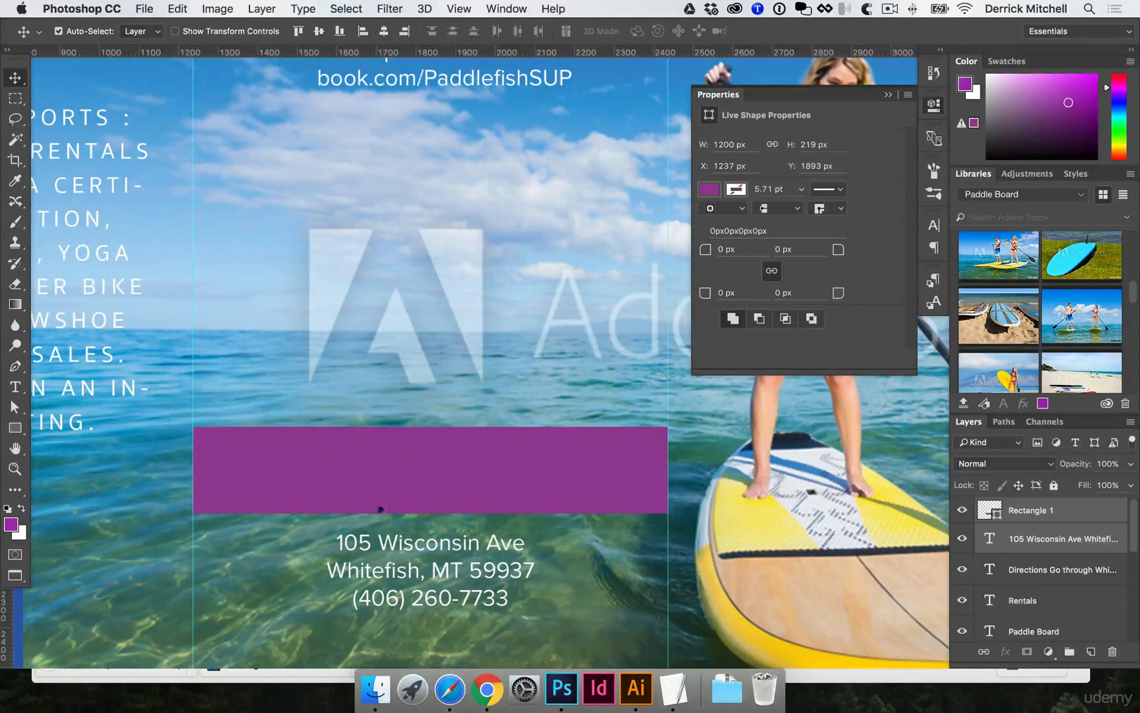
Delete the purple rectangle and move the address text block slightly further down over the water
{"action": "left_click", "coordinate": [604, 586]}
{"action": "left_click", "coordinate": [573, 468]}
{"action": "key", "text": "Delete"}
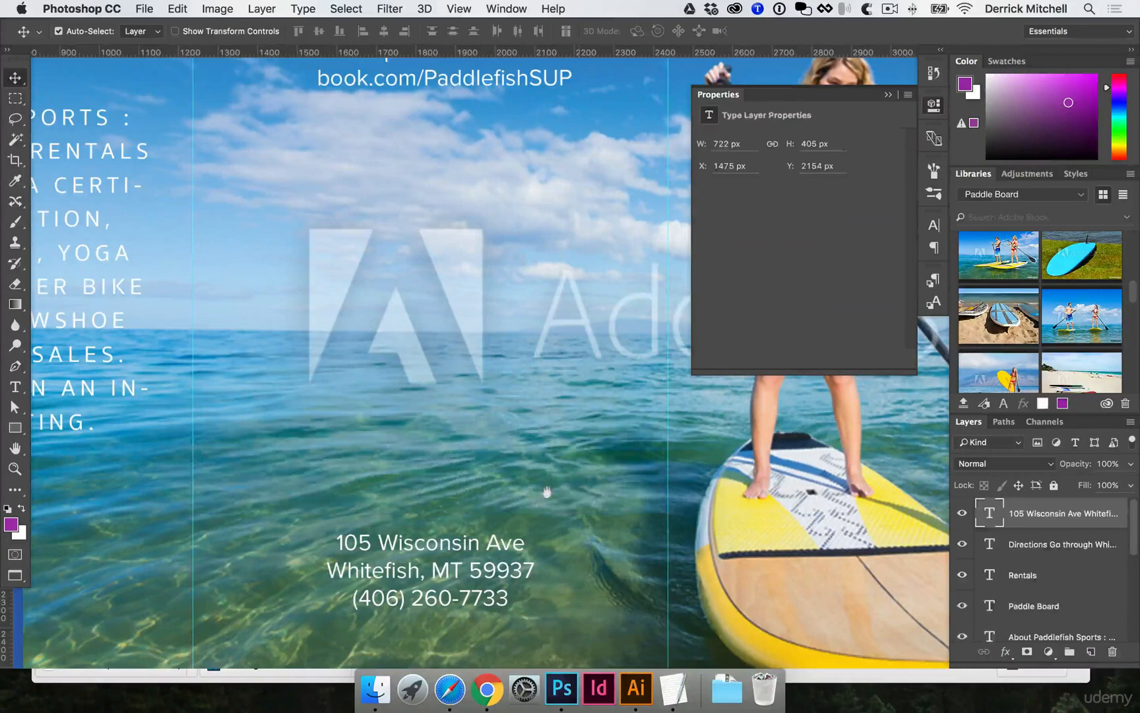
{"action": "scroll", "coordinate": [550, 483], "scroll_direction": "down", "scroll_amount": 2}
{"action": "left_click_drag", "start_coordinate": [480, 526], "coordinate": [482, 563]}
Copy facebook.com/PaddlefishSUP from the Directions text block and remove the whole web address line from it
{"action": "left_click", "coordinate": [492, 190]}
{"action": "key", "text": "t"}
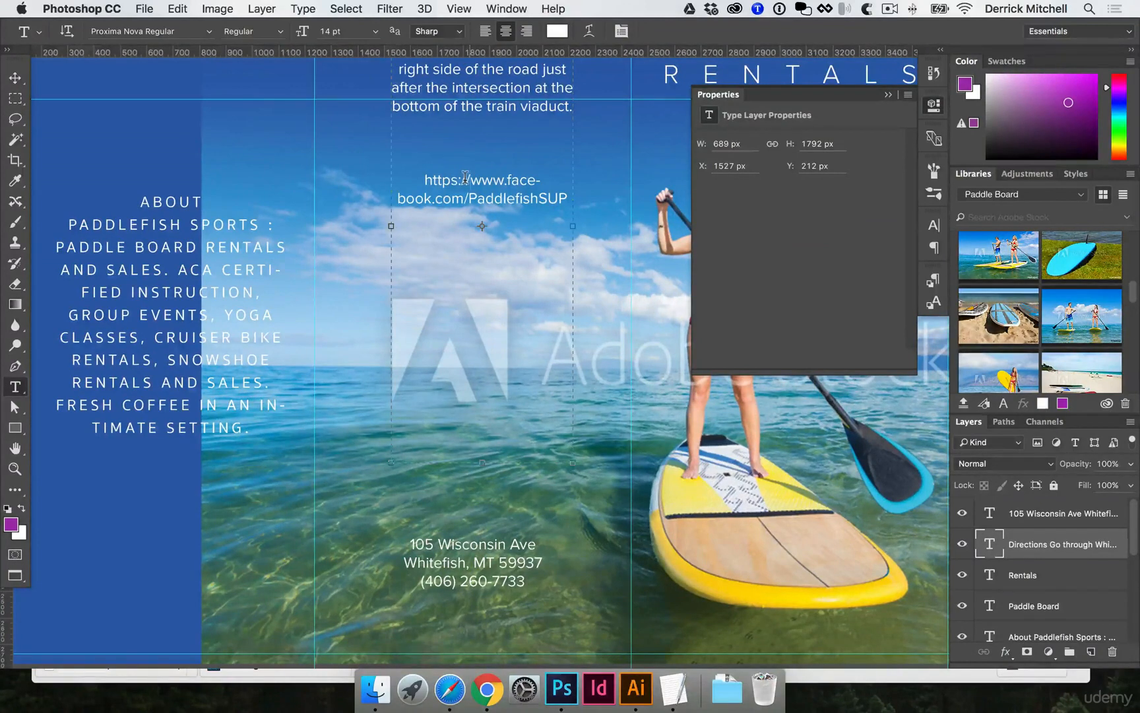
{"action": "left_click", "coordinate": [466, 177]}
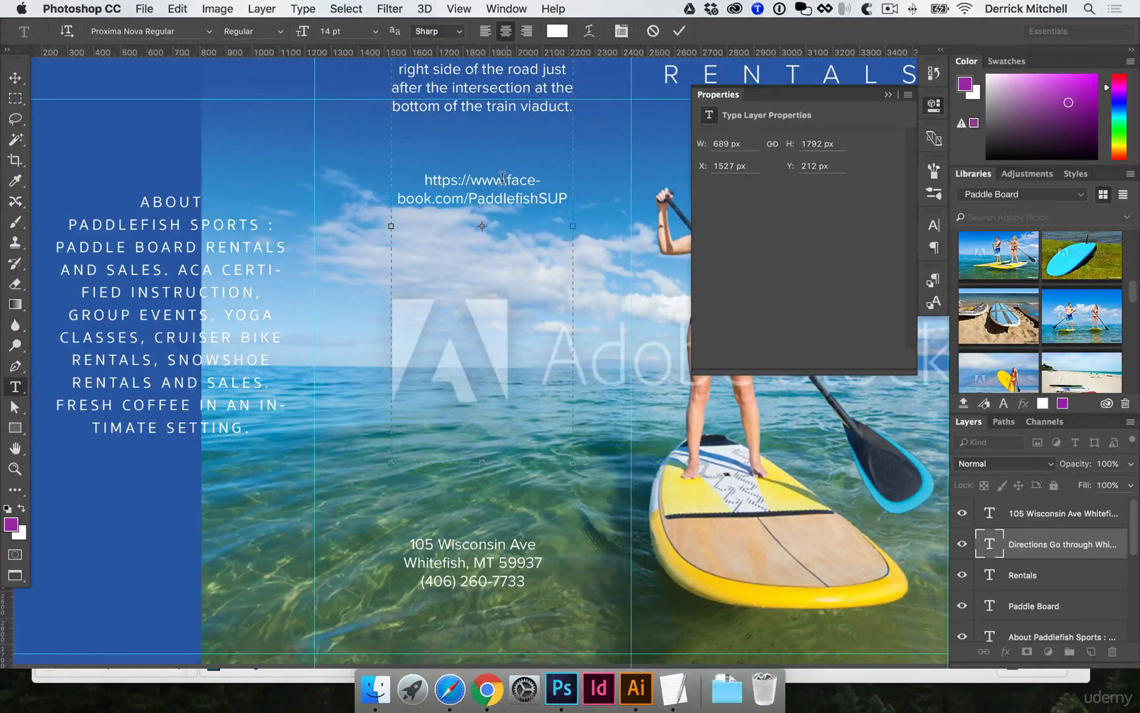
{"action": "left_click_drag", "start_coordinate": [505, 178], "coordinate": [565, 185]}
{"action": "key", "text": "super+c"}
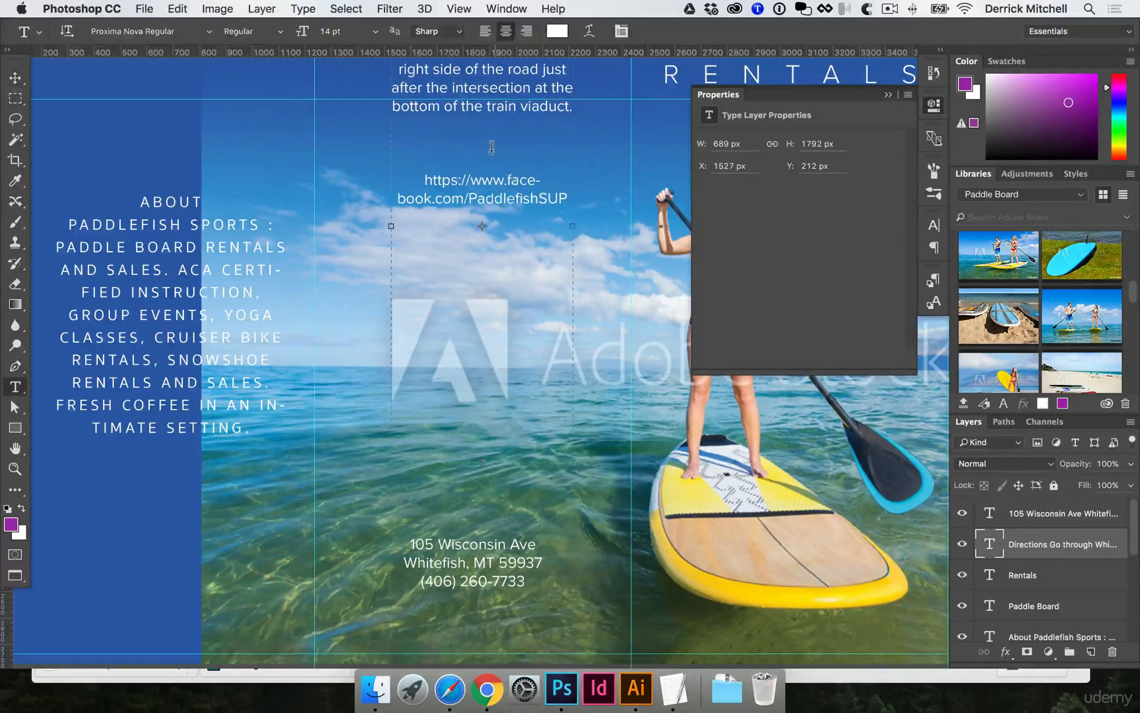
{"action": "key", "text": "super+a"}
{"action": "key", "text": "BackSpace"}
{"action": "key", "text": "super+Return"}
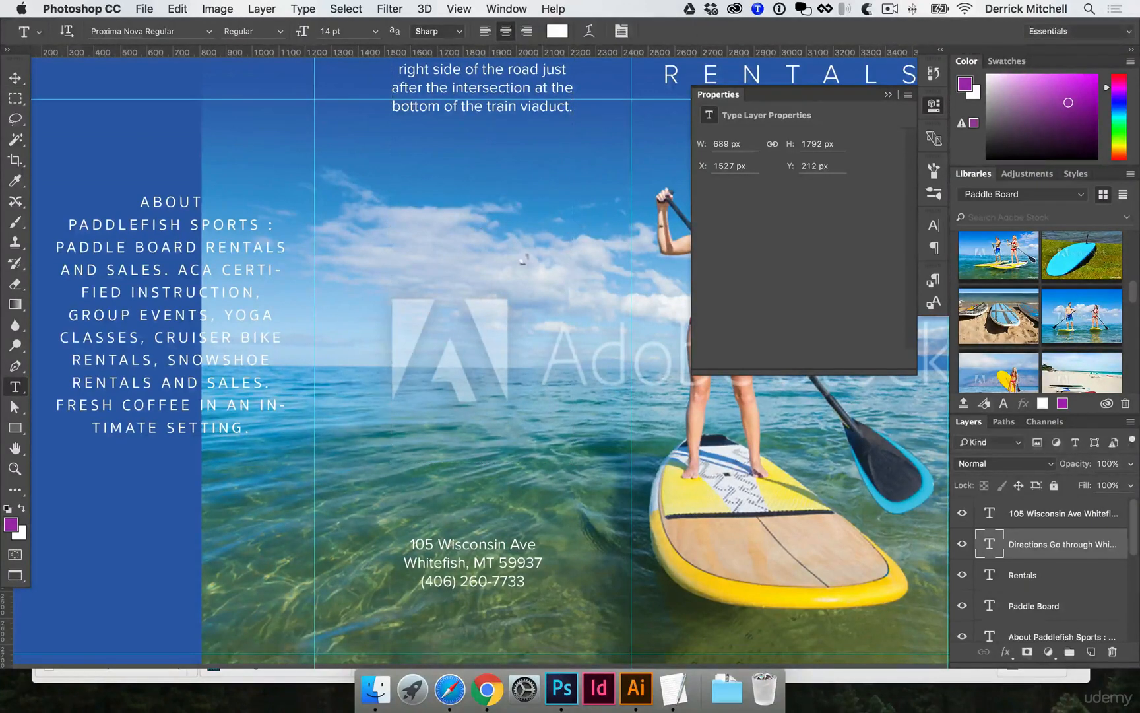
Duplicate the address text block directly below itself and replace the copy's text with facebook.com/PaddlefishSUP
{"action": "scroll", "coordinate": [463, 320], "scroll_direction": "down", "scroll_amount": 5}
{"action": "key", "text": "v"}
{"action": "left_click_drag", "start_coordinate": [472, 384], "coordinate": [474, 421]}
{"action": "scroll", "coordinate": [474, 421], "scroll_direction": "up", "scroll_amount": 3}
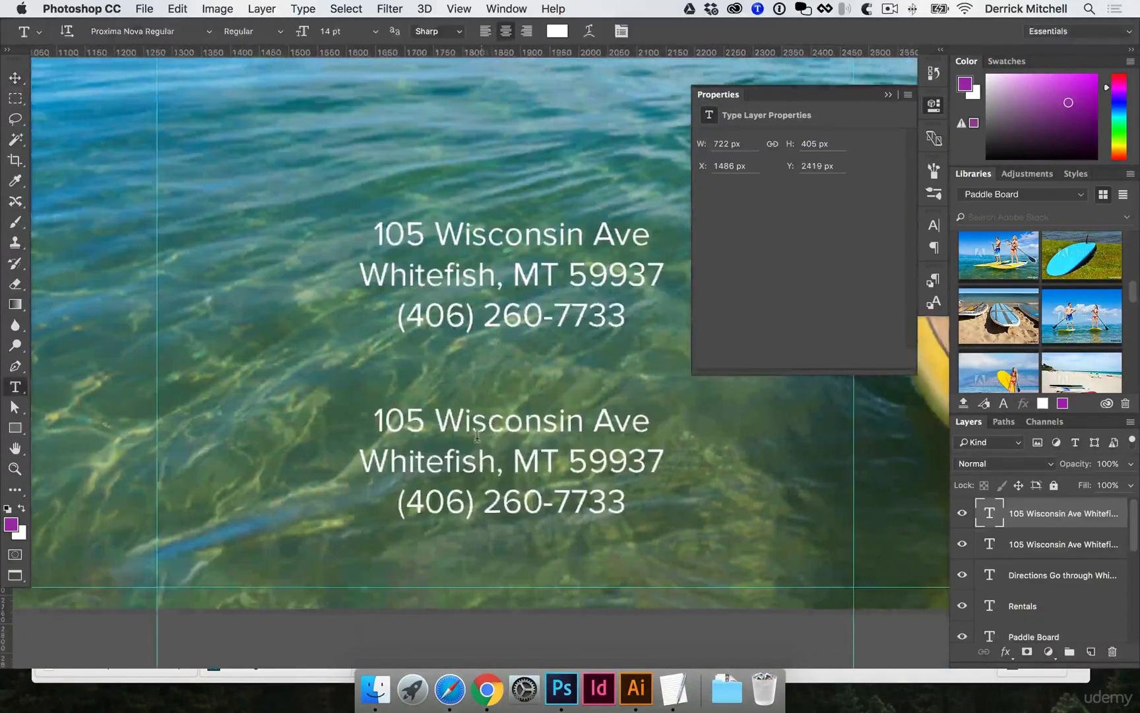
{"action": "double_click", "coordinate": [492, 439]}
{"action": "key", "text": "super+v"}
{"action": "key", "text": "super+Return"}
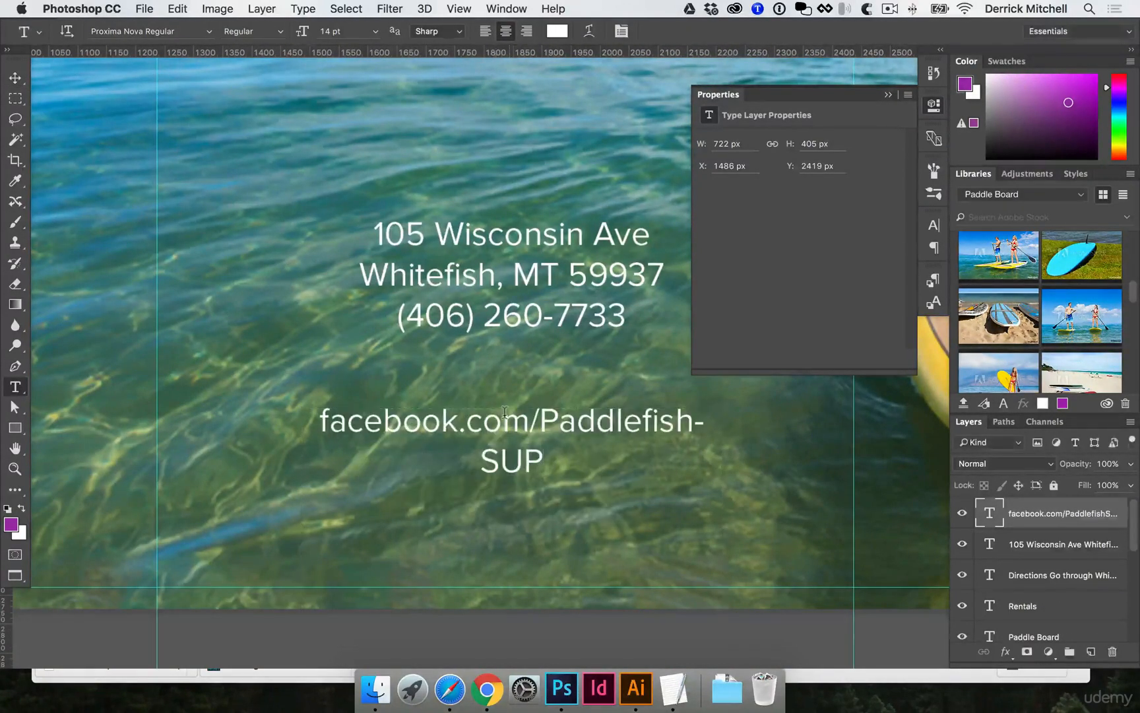
Widen the Facebook text box evenly on both sides to 898 px so its text fits on one line
{"action": "left_click", "coordinate": [504, 413]}
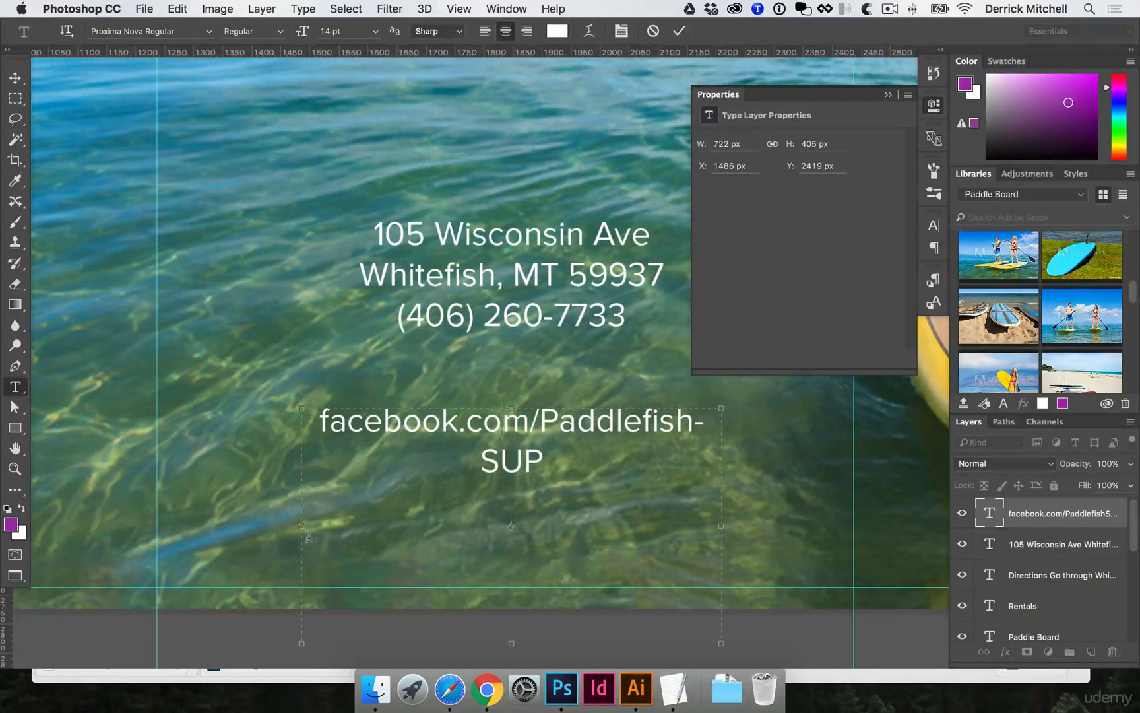
{"action": "left_click_drag", "start_coordinate": [301, 524], "coordinate": [253, 523]}
{"action": "scroll", "coordinate": [253, 523], "scroll_direction": "up", "scroll_amount": 2}
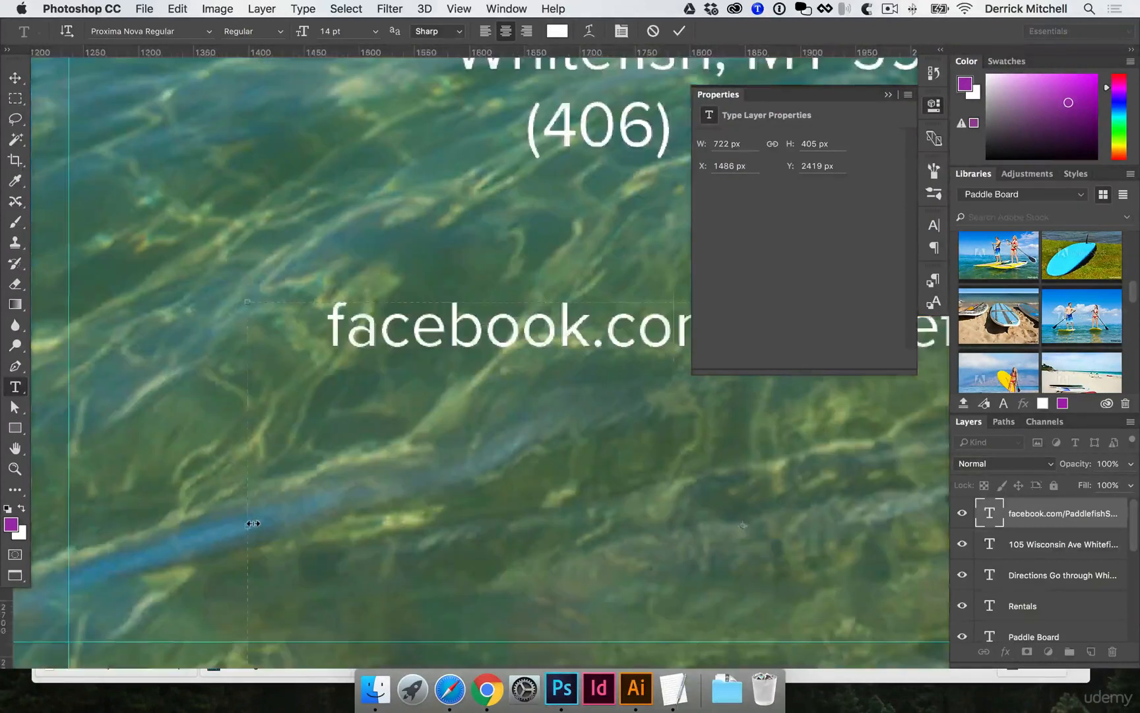
{"action": "key", "text": "super+Return"}
Shorten the Facebook text box so it ends inside the page and collapse the Properties settings
{"action": "left_click", "coordinate": [530, 478], "text": "alt"}
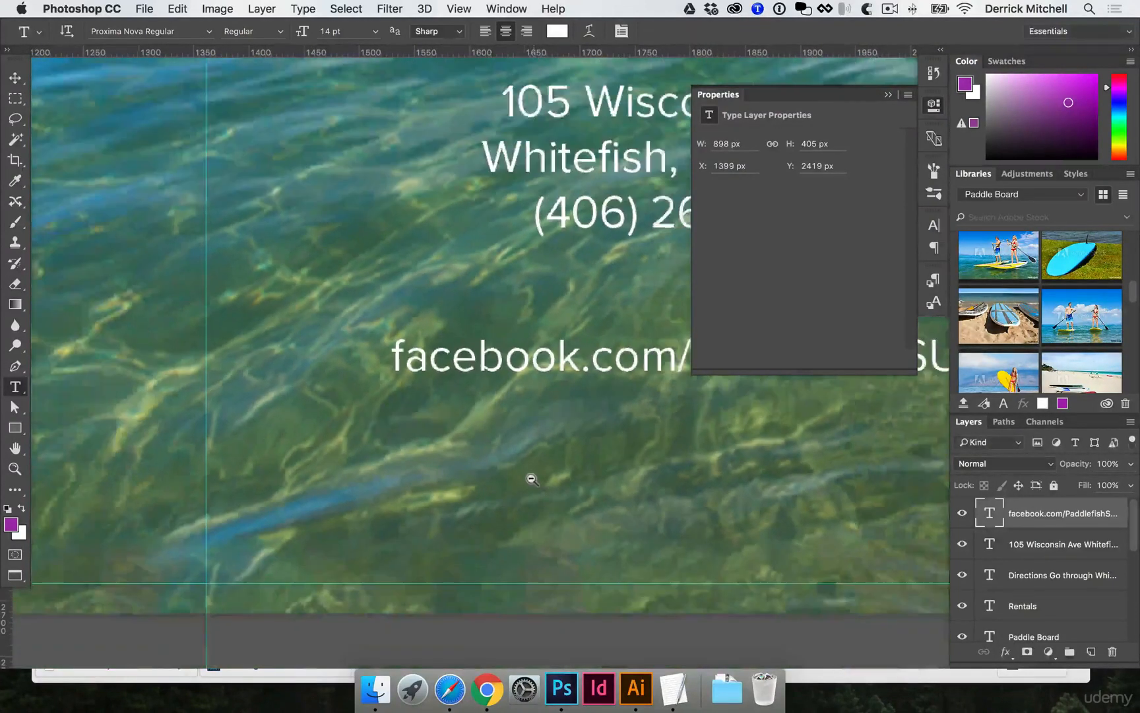
{"action": "left_click_drag", "start_coordinate": [541, 443], "coordinate": [469, 453]}
{"action": "left_click", "coordinate": [578, 391]}
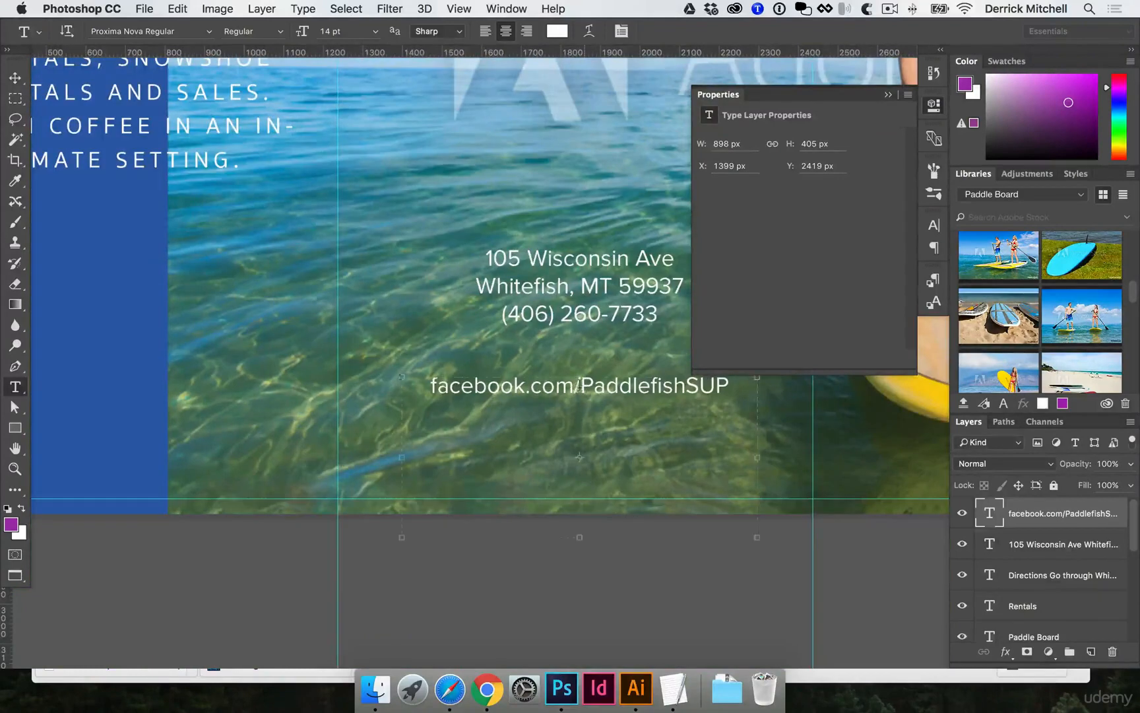
{"action": "left_click_drag", "start_coordinate": [577, 538], "coordinate": [470, 466]}
{"action": "key", "text": "super+Return"}
{"action": "key", "text": "v"}
{"action": "left_click", "coordinate": [932, 106]}
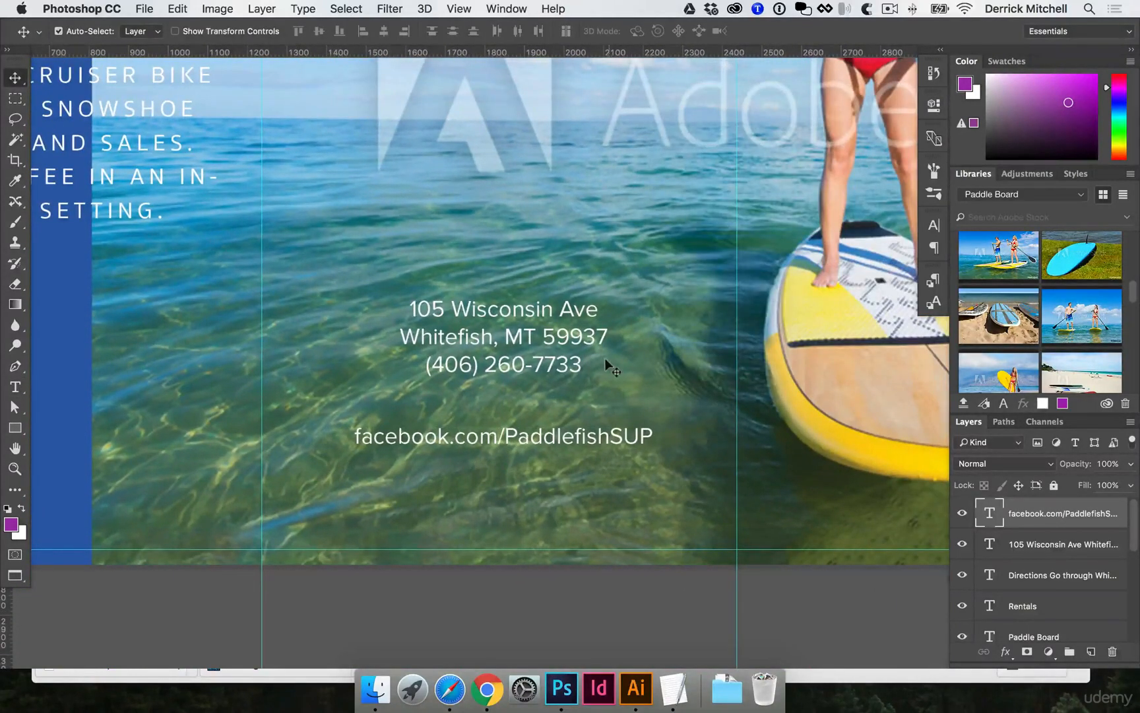
Move the Facebook text and the address text block slightly down in the lower middle panel
{"action": "left_click_drag", "start_coordinate": [572, 436], "coordinate": [574, 468]}
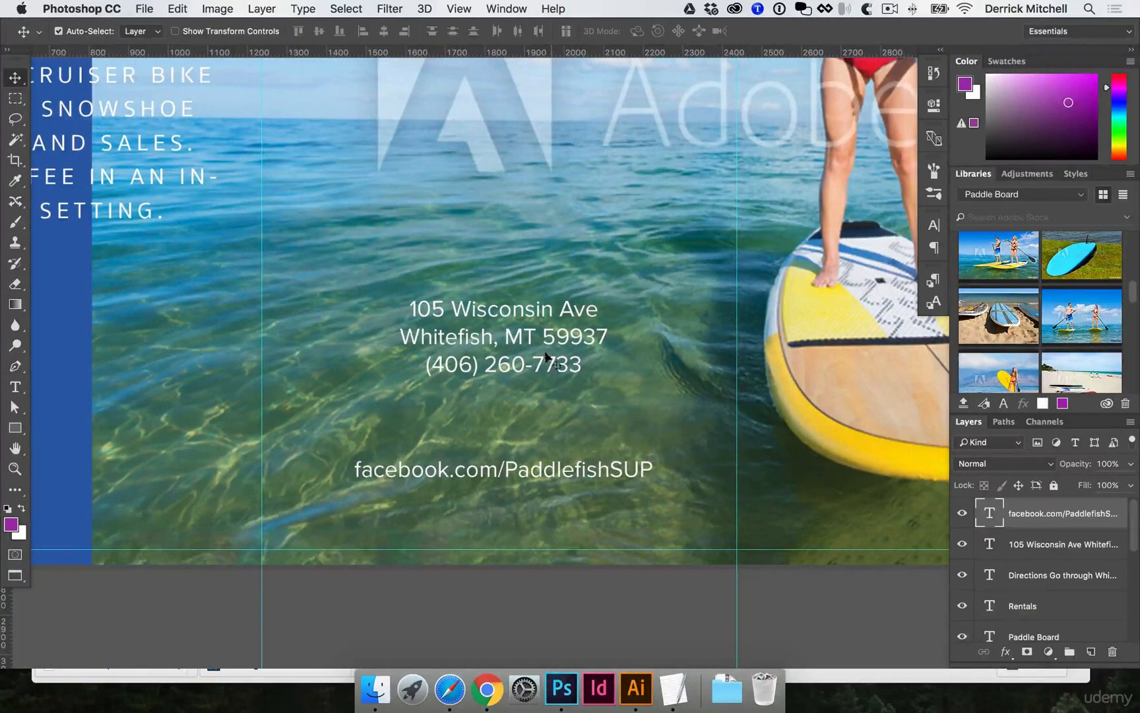
{"action": "left_click_drag", "start_coordinate": [557, 361], "coordinate": [558, 377]}
Move the Directions text block down to just below the horizontal guide in the middle panel
{"action": "scroll", "coordinate": [562, 333], "scroll_direction": "down", "scroll_amount": 3}
{"action": "left_click_drag", "start_coordinate": [563, 235], "coordinate": [564, 341]}
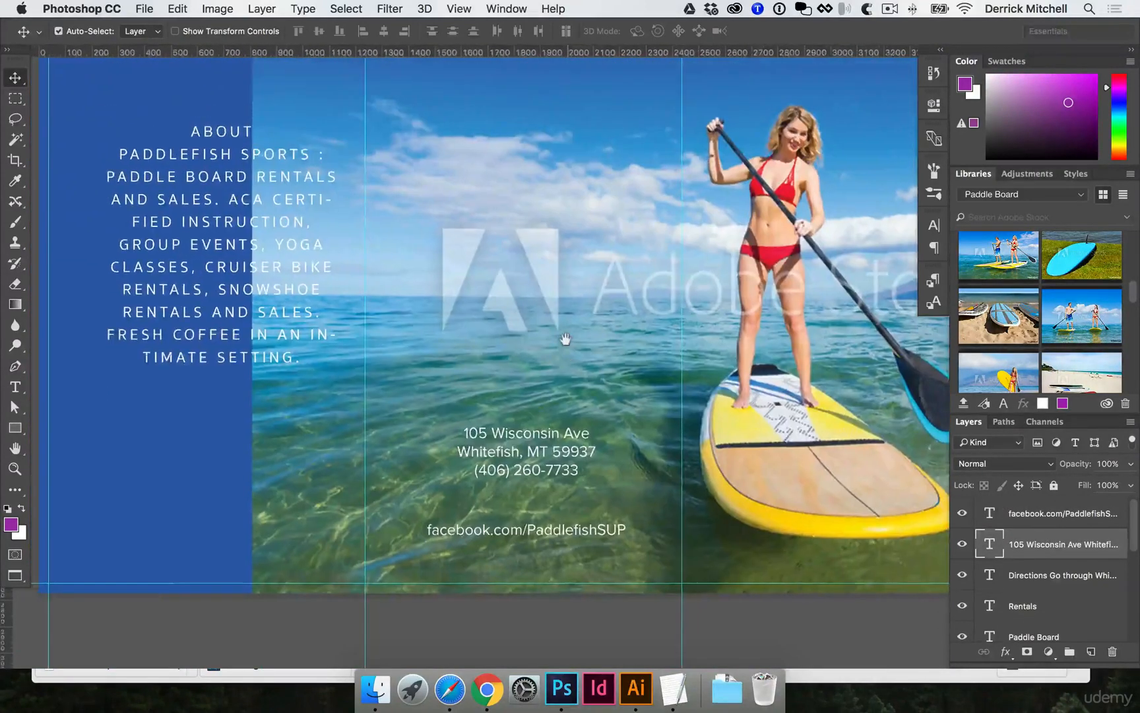
{"action": "scroll", "coordinate": [562, 335], "scroll_direction": "up", "scroll_amount": 5}
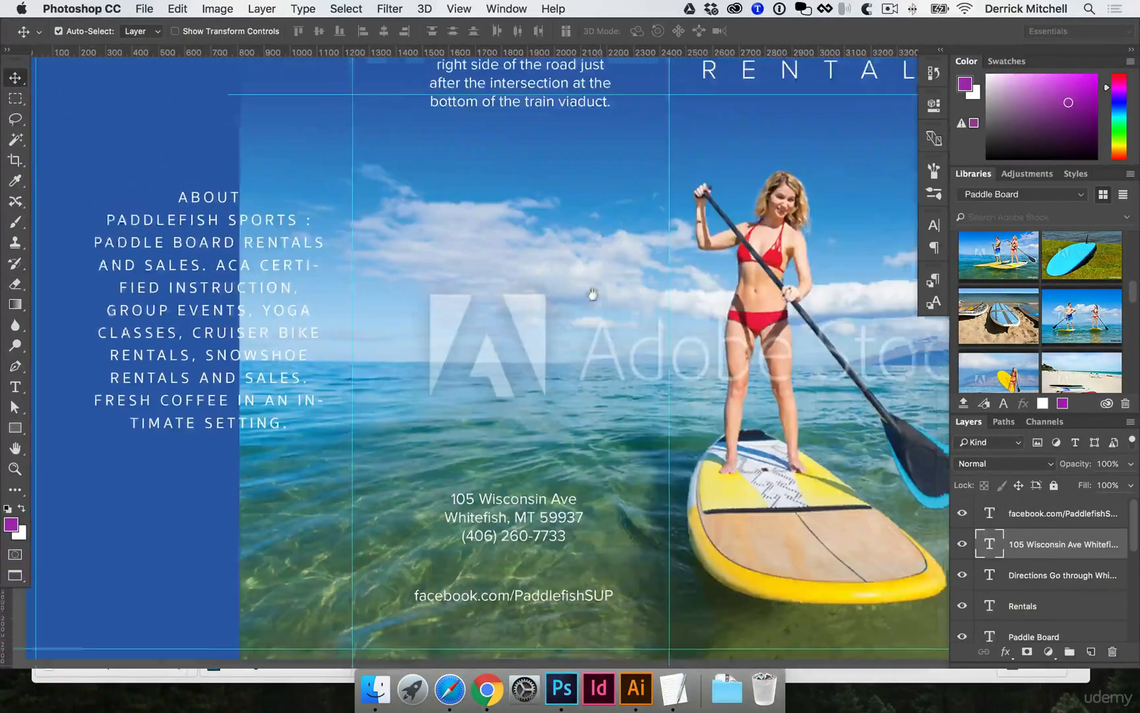
{"action": "left_click_drag", "start_coordinate": [537, 114], "coordinate": [523, 272]}
{"action": "left_click", "coordinate": [559, 346], "text": "alt+super"}
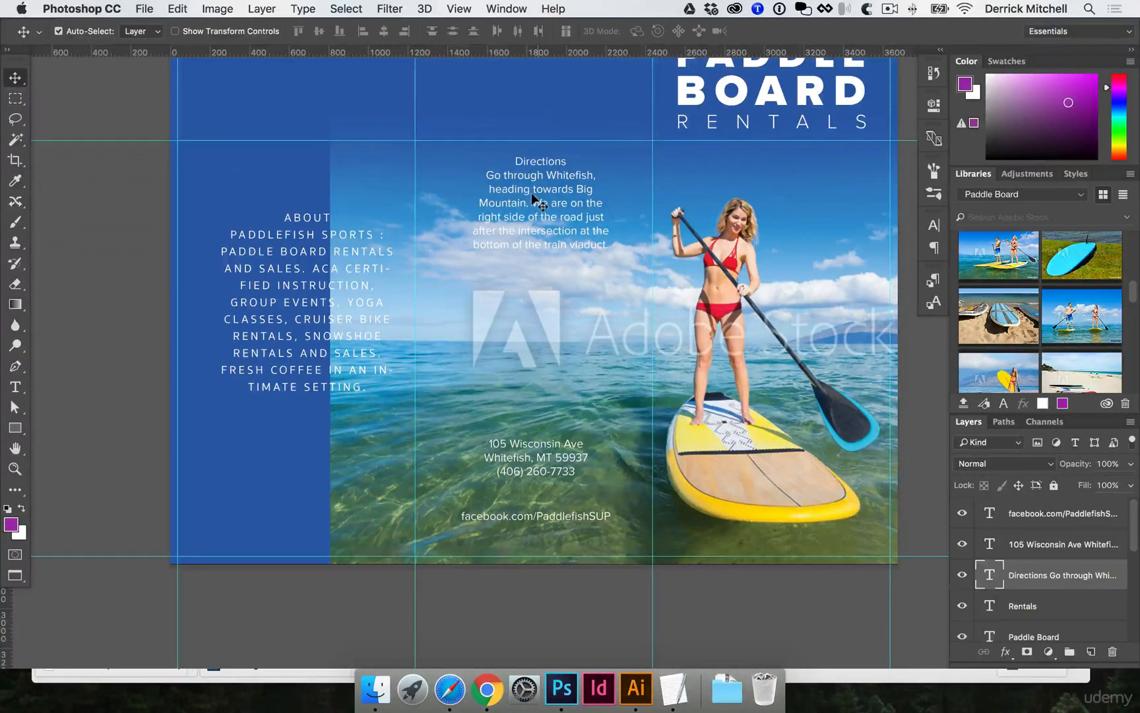
Sample the solid blue background above the Directions text as the foreground color with the Eyedropper
{"action": "key", "text": "i"}
{"action": "left_click", "coordinate": [496, 97]}
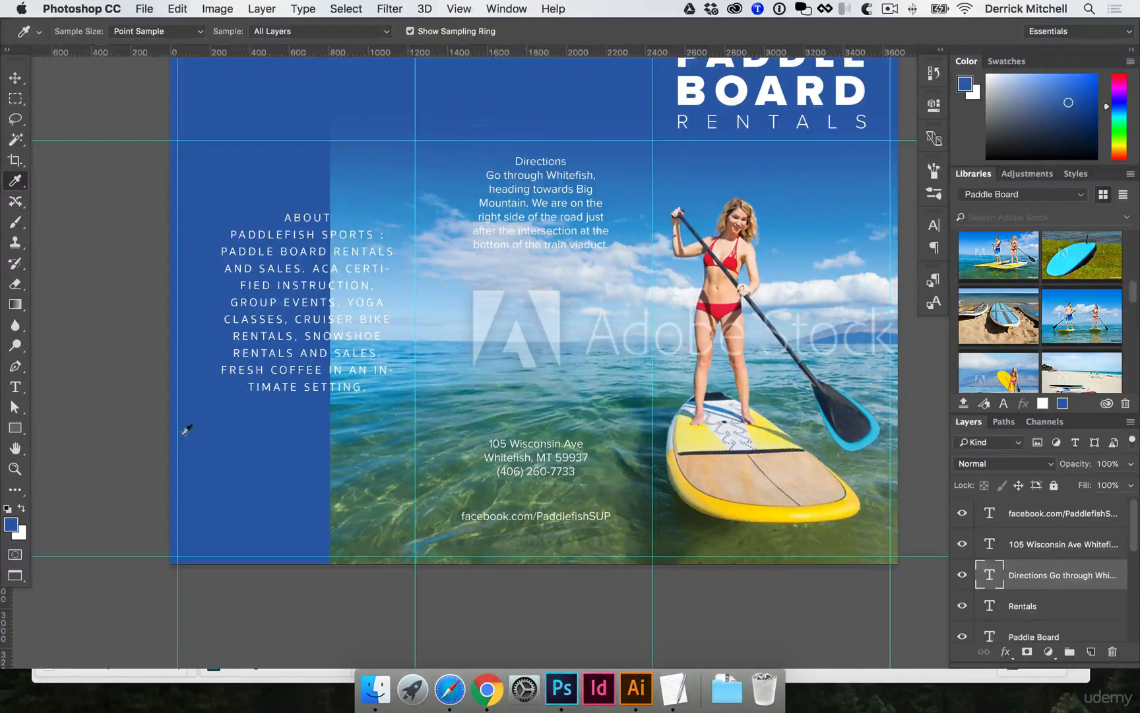
Set the foreground color to the darker blue #13376f and fill the Directions text with it
{"action": "left_click", "coordinate": [8, 521]}
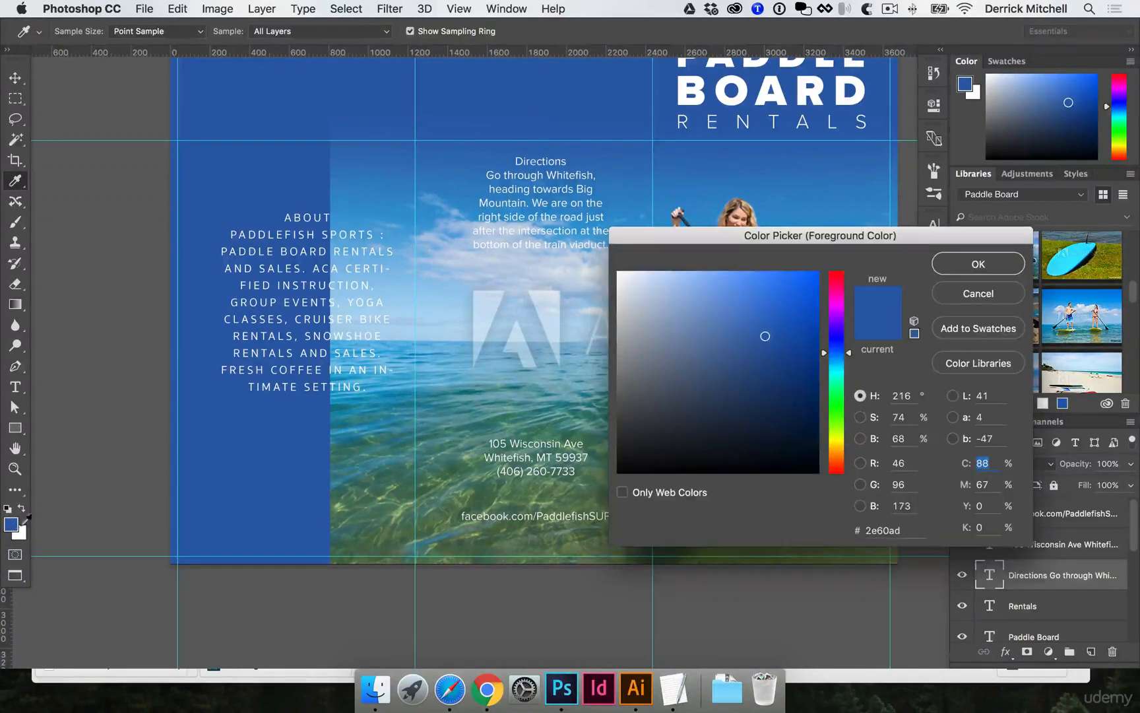
{"action": "left_click", "coordinate": [783, 384]}
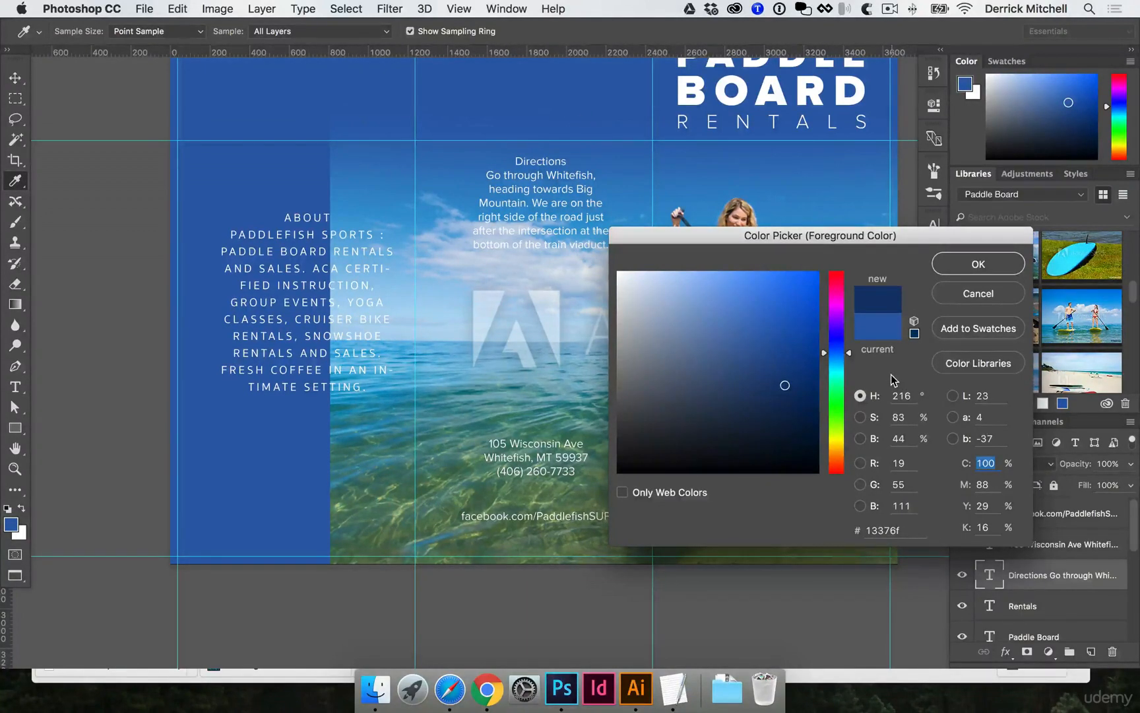
{"action": "key", "text": "Return"}
{"action": "key", "text": "v"}
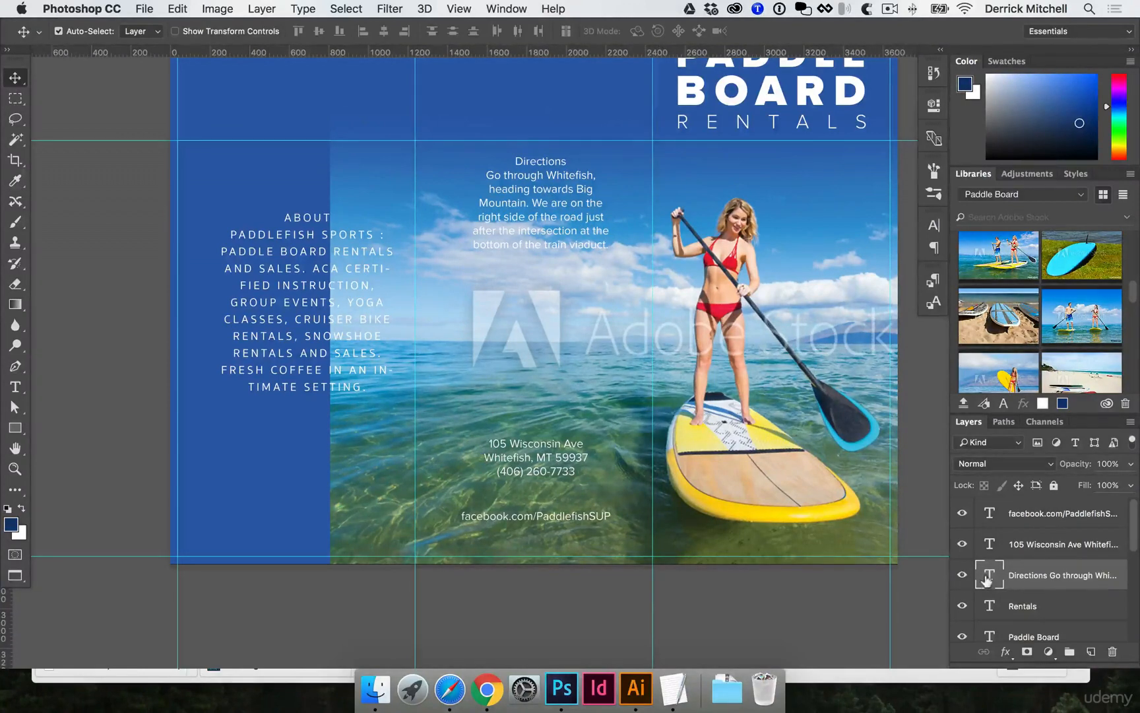
{"action": "key", "text": "alt+BackSpace"}
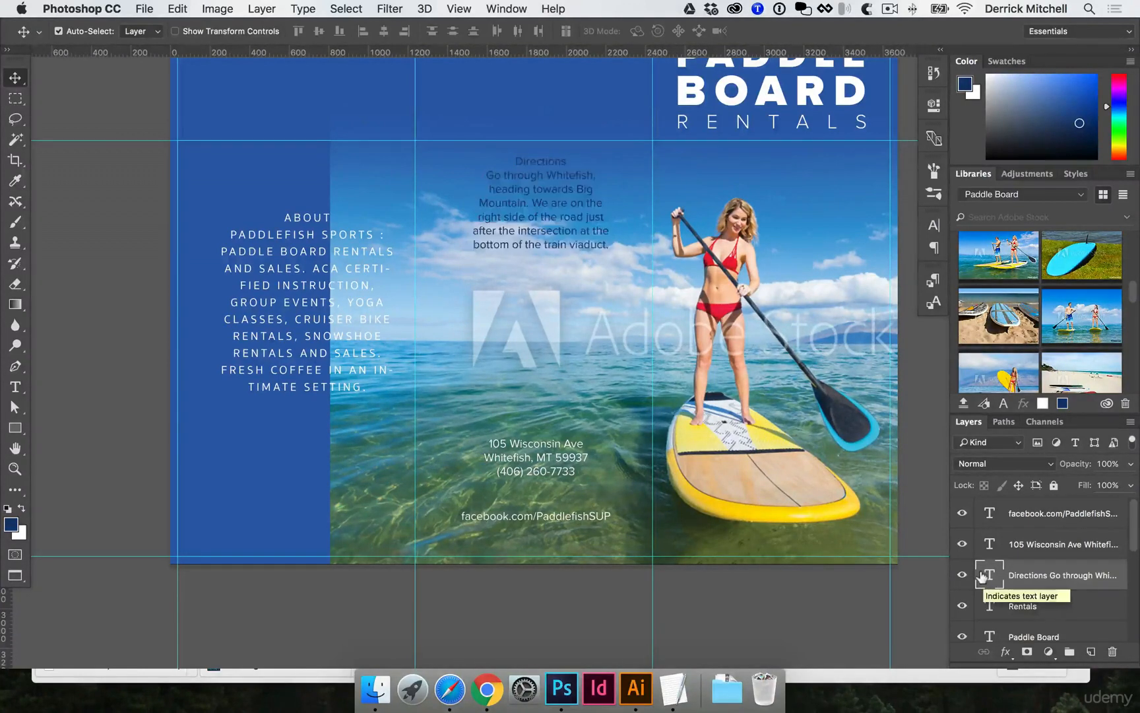
Move the Directions text down over the clouds, then widen its text box on both sides and end it at the lower guide
{"action": "left_click_drag", "start_coordinate": [556, 214], "coordinate": [578, 262]}
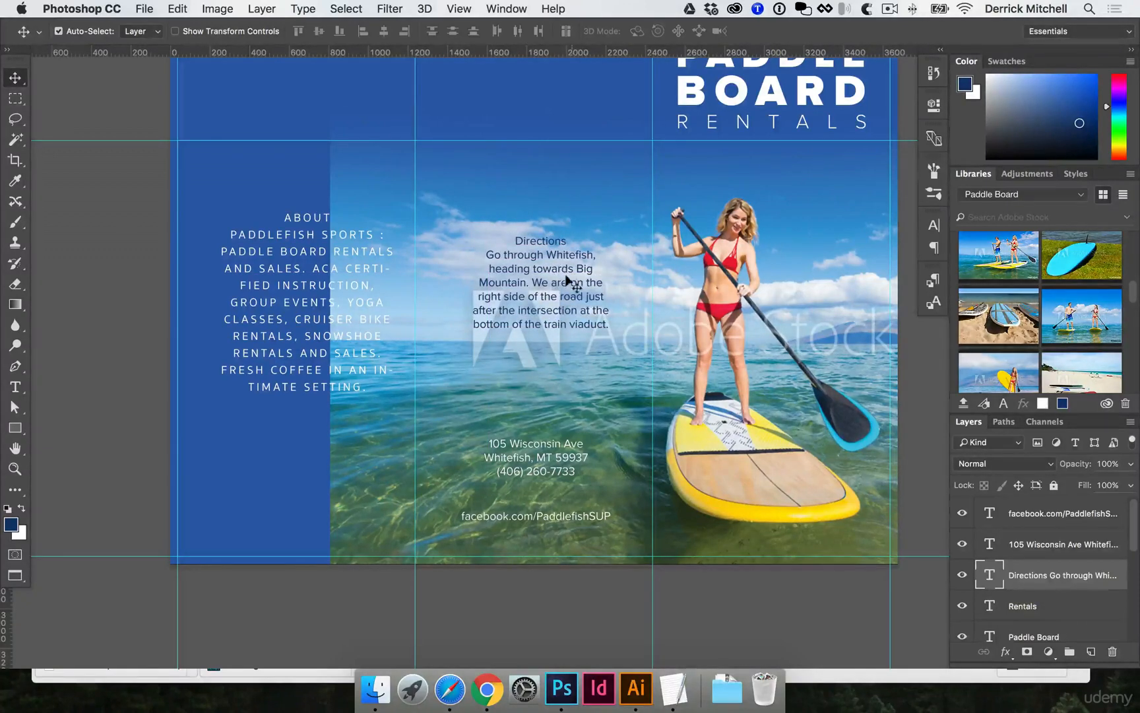
{"action": "key", "text": "t"}
{"action": "left_click", "coordinate": [560, 278]}
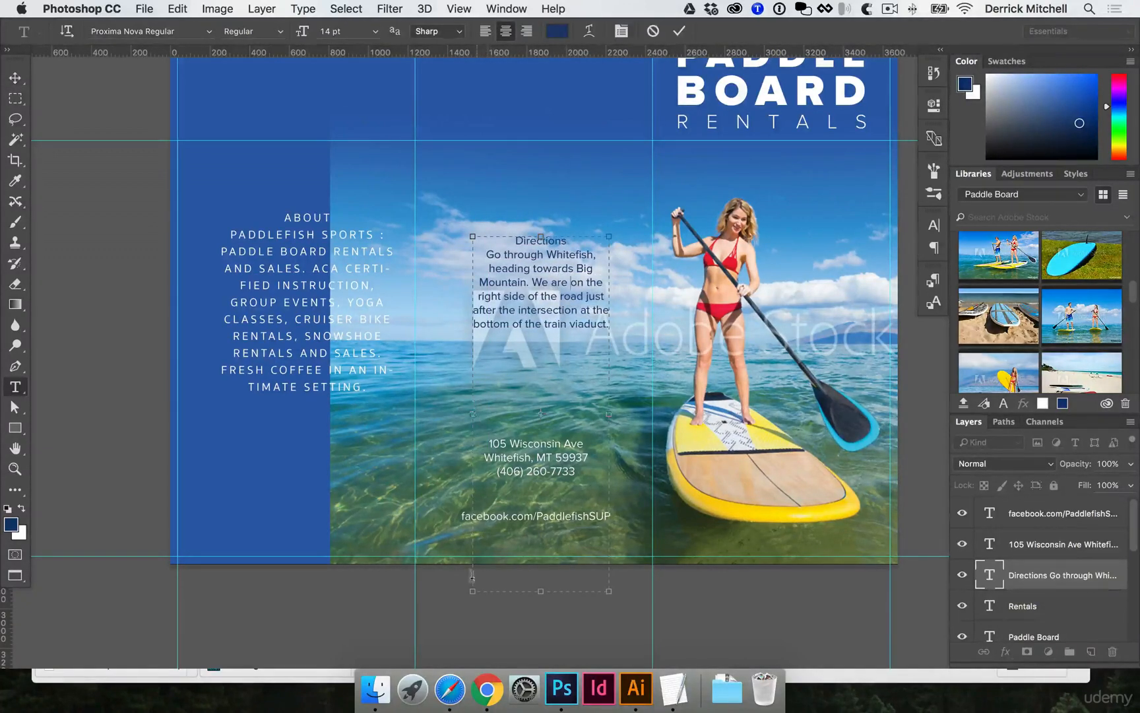
{"action": "left_click_drag", "start_coordinate": [472, 591], "coordinate": [462, 555]}
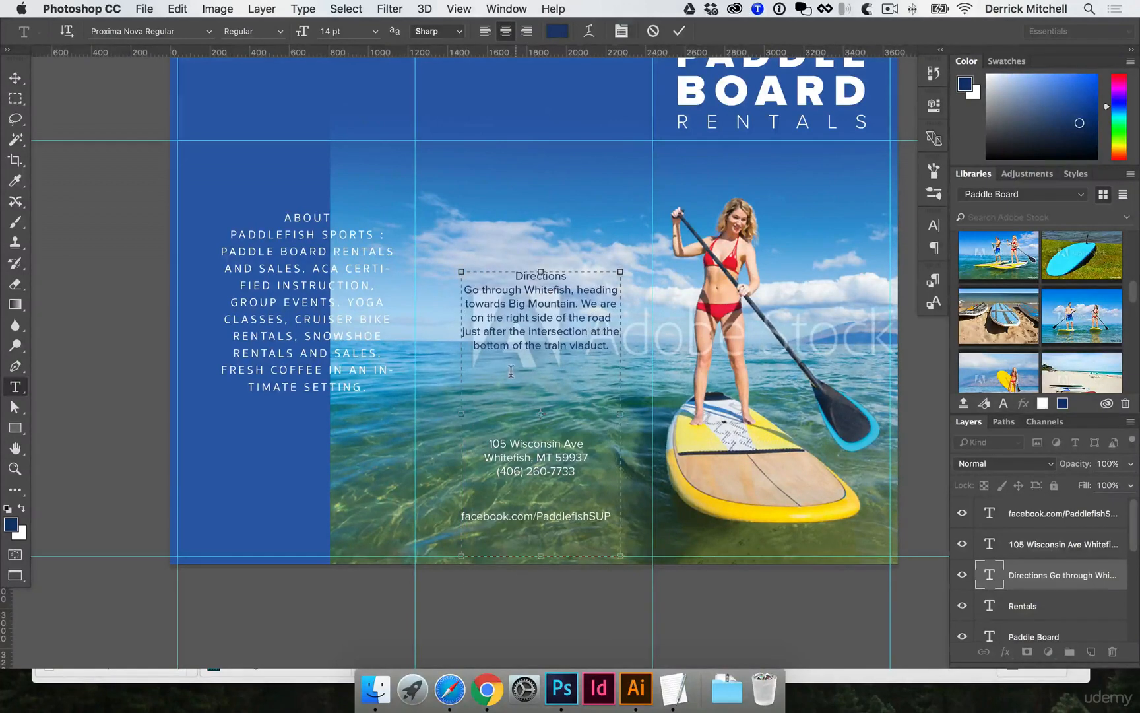
{"action": "left_click_drag", "start_coordinate": [460, 416], "coordinate": [447, 414]}
{"action": "key", "text": "super+Return"}
Align the Directions text to the horizontal center of the whole canvas and move it up over the clouds
{"action": "key", "text": "v"}
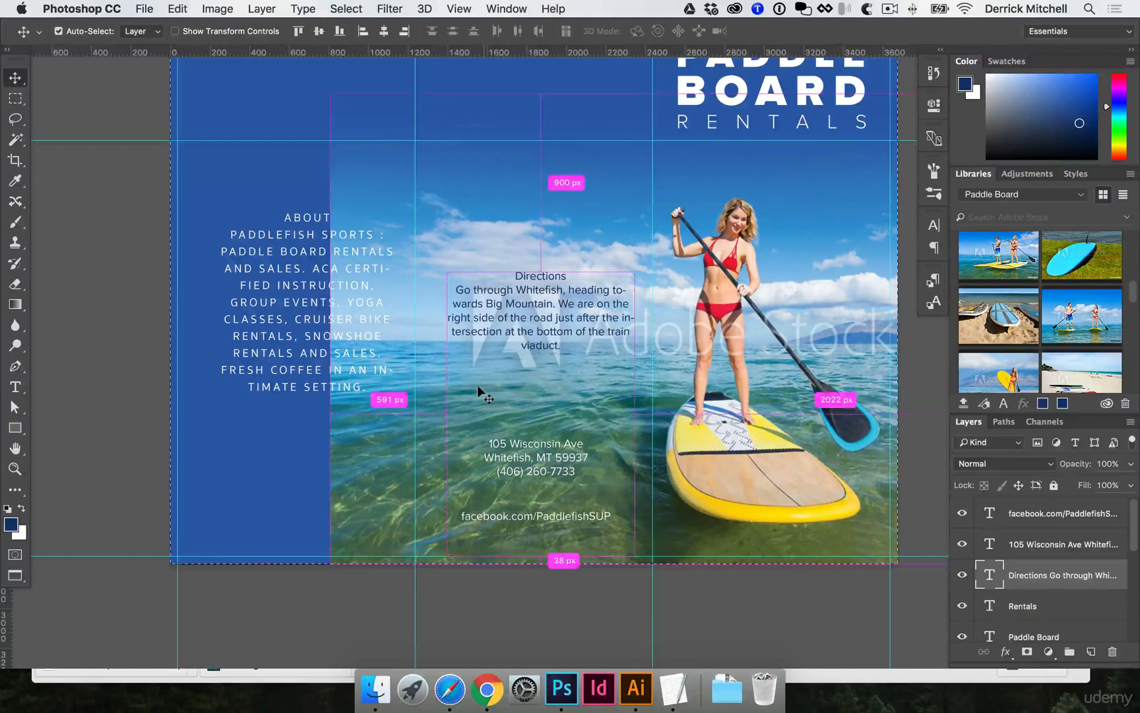
{"action": "key", "text": "super+a"}
{"action": "left_click", "coordinate": [384, 32]}
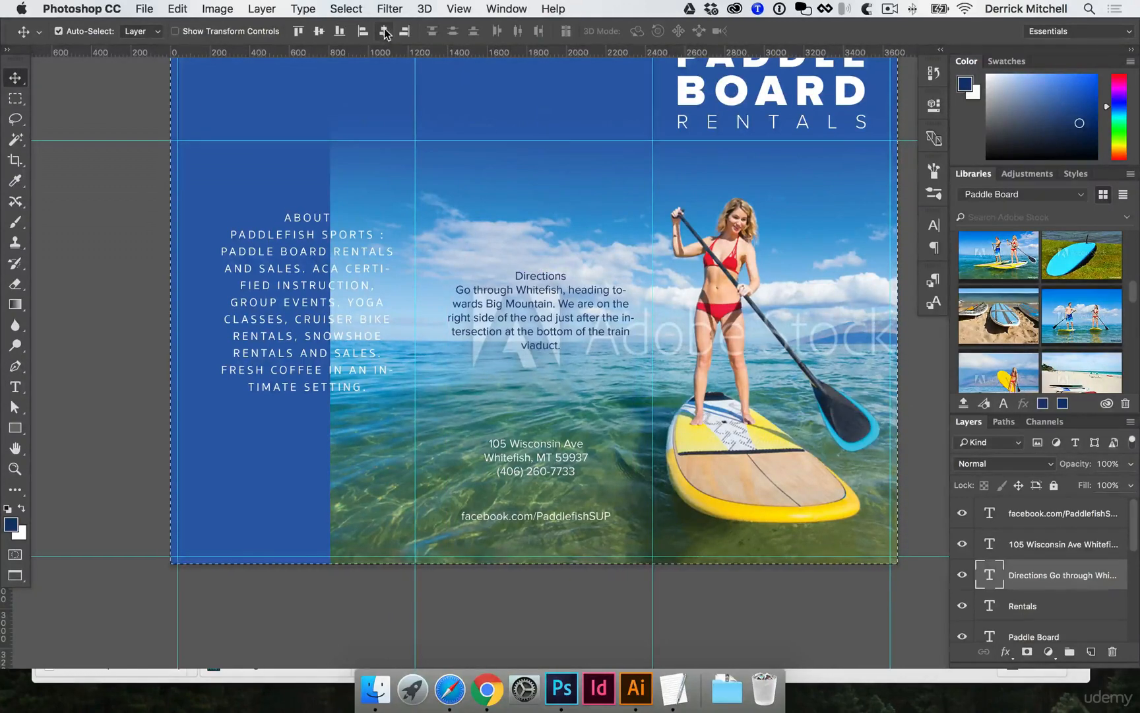
{"action": "left_click_drag", "start_coordinate": [535, 324], "coordinate": [537, 281]}
{"action": "key", "text": "super+d"}
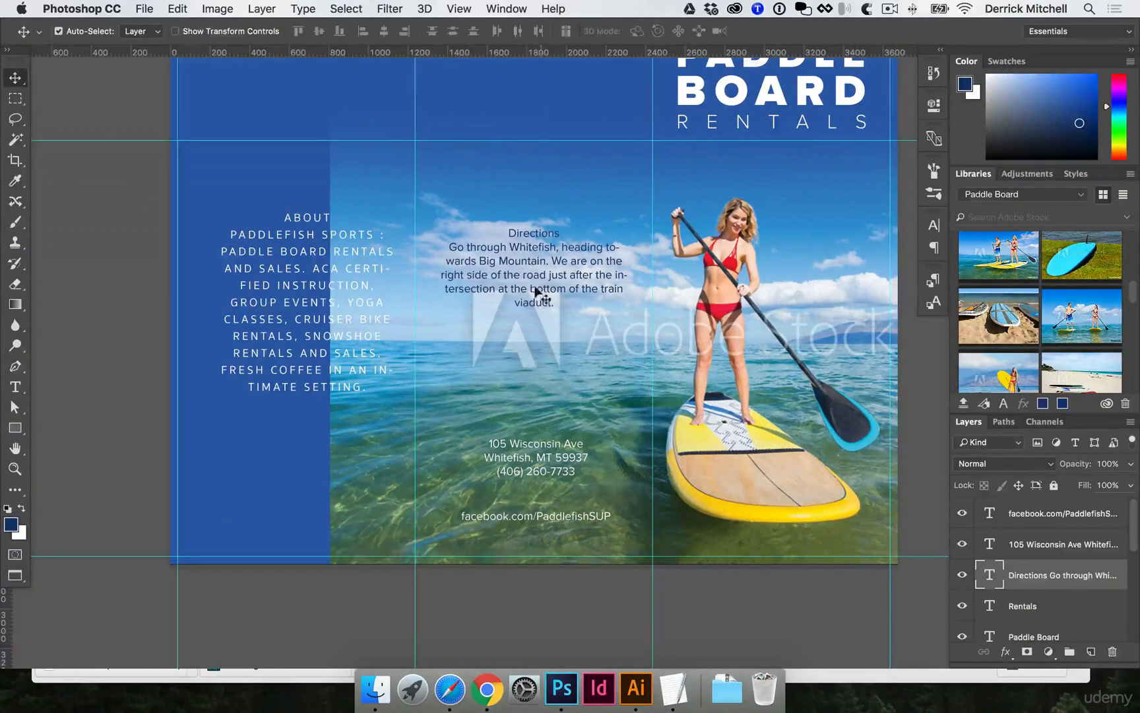
Left-align all the text in the Directions text block
{"action": "double_click", "coordinate": [540, 298]}
{"action": "key", "text": "super+a"}
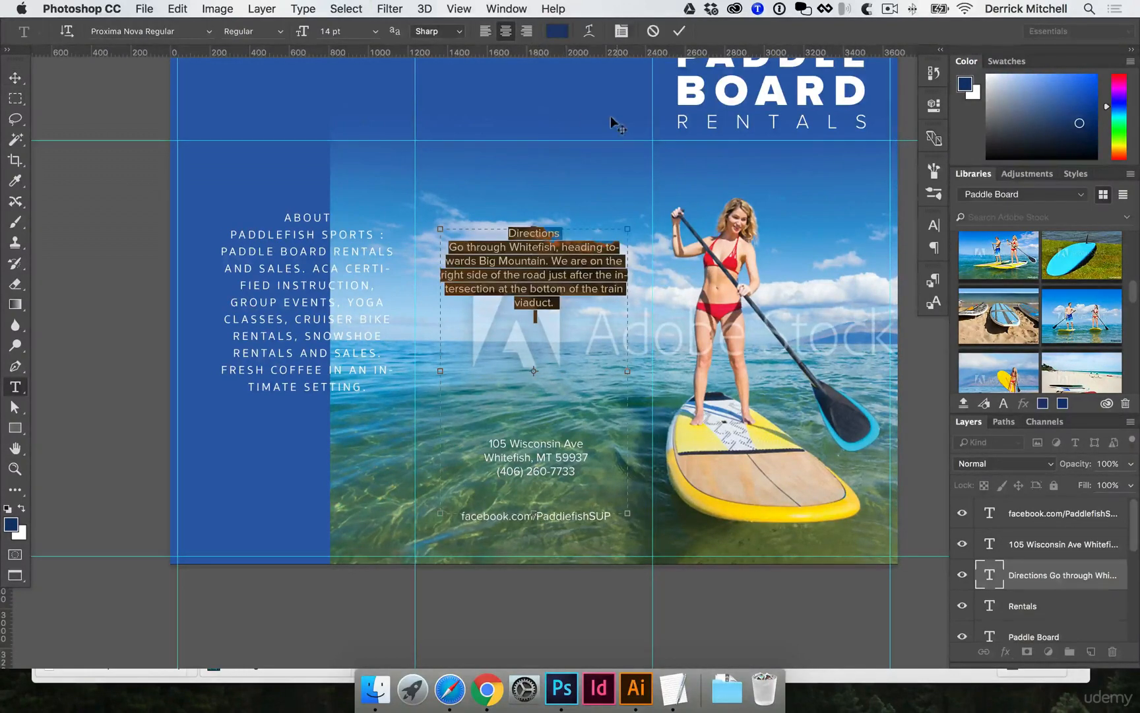
{"action": "left_click", "coordinate": [934, 248]}
{"action": "left_click", "coordinate": [761, 240]}
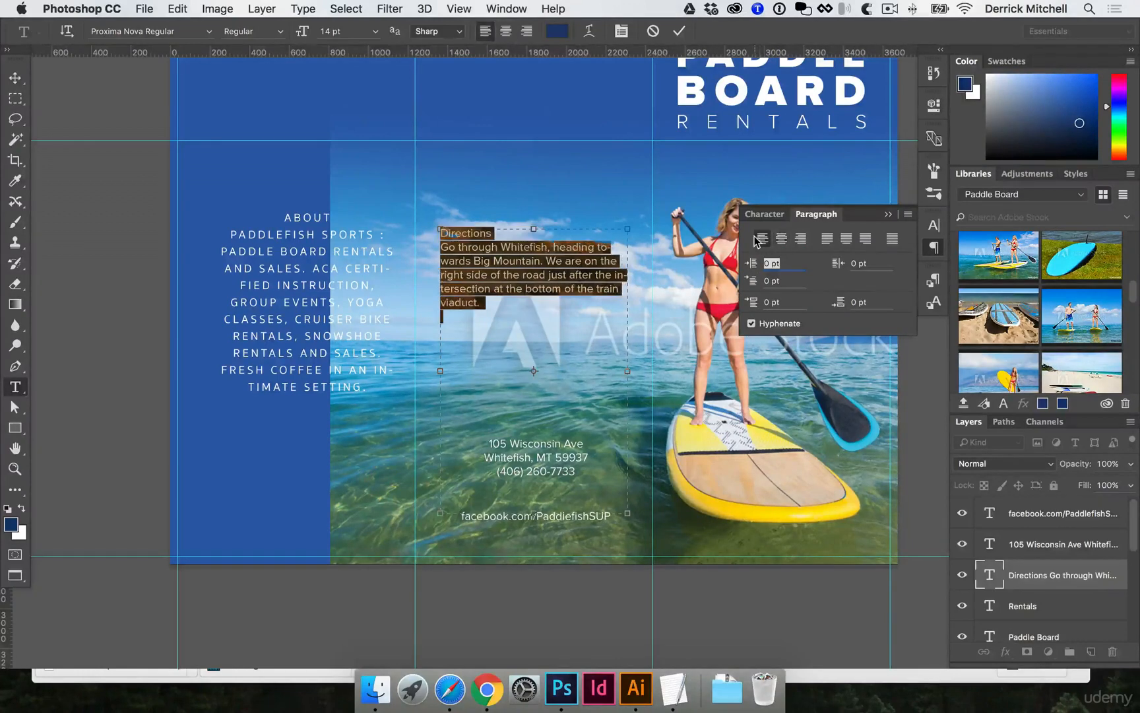
Set the font size of the directions paragraph below the heading to 12 pt
{"action": "left_click", "coordinate": [576, 282]}
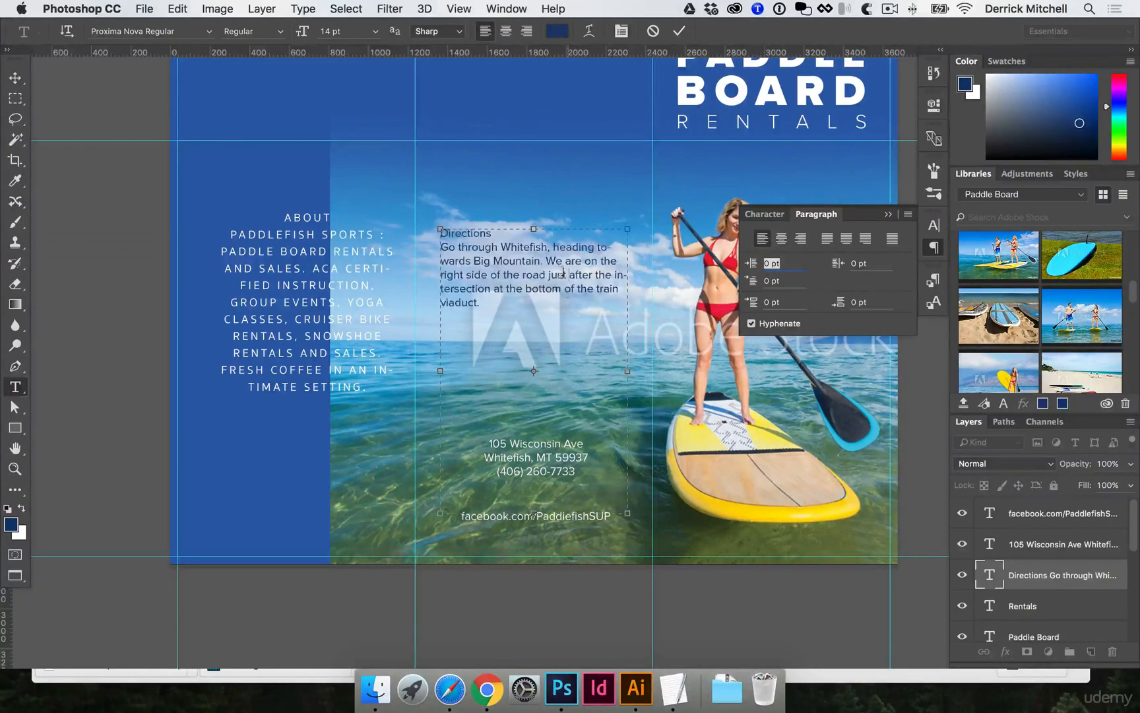
{"action": "left_click_drag", "start_coordinate": [496, 303], "coordinate": [416, 247]}
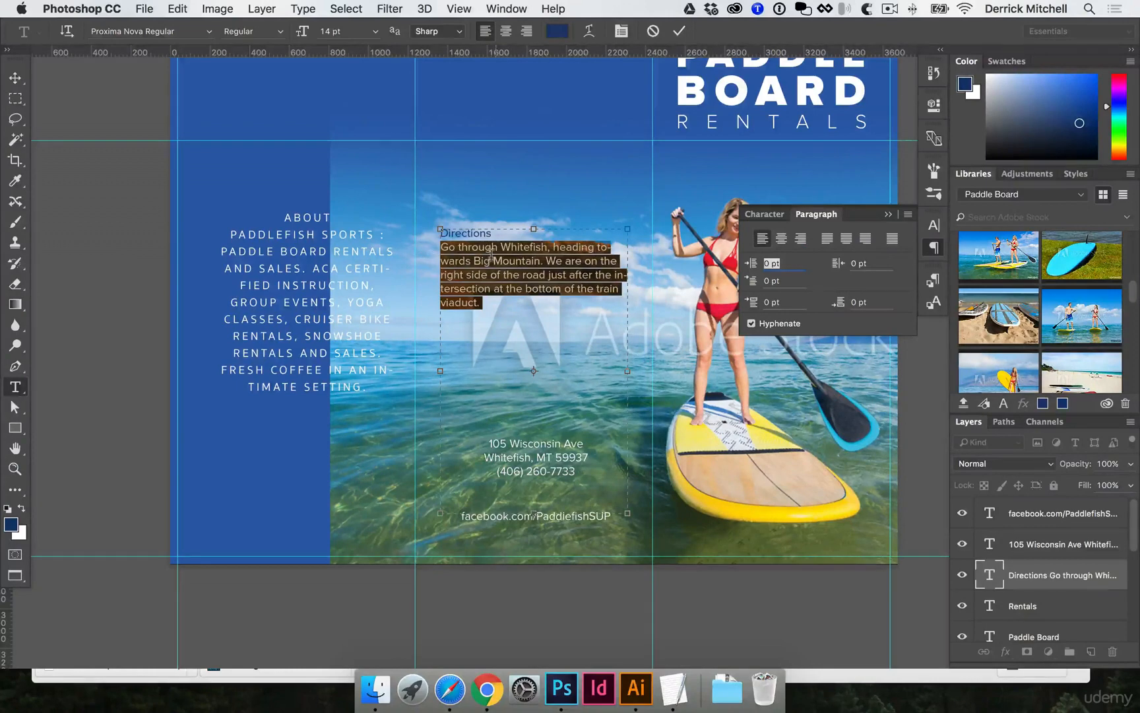
{"action": "left_click", "coordinate": [350, 30]}
{"action": "type", "text": "12"}
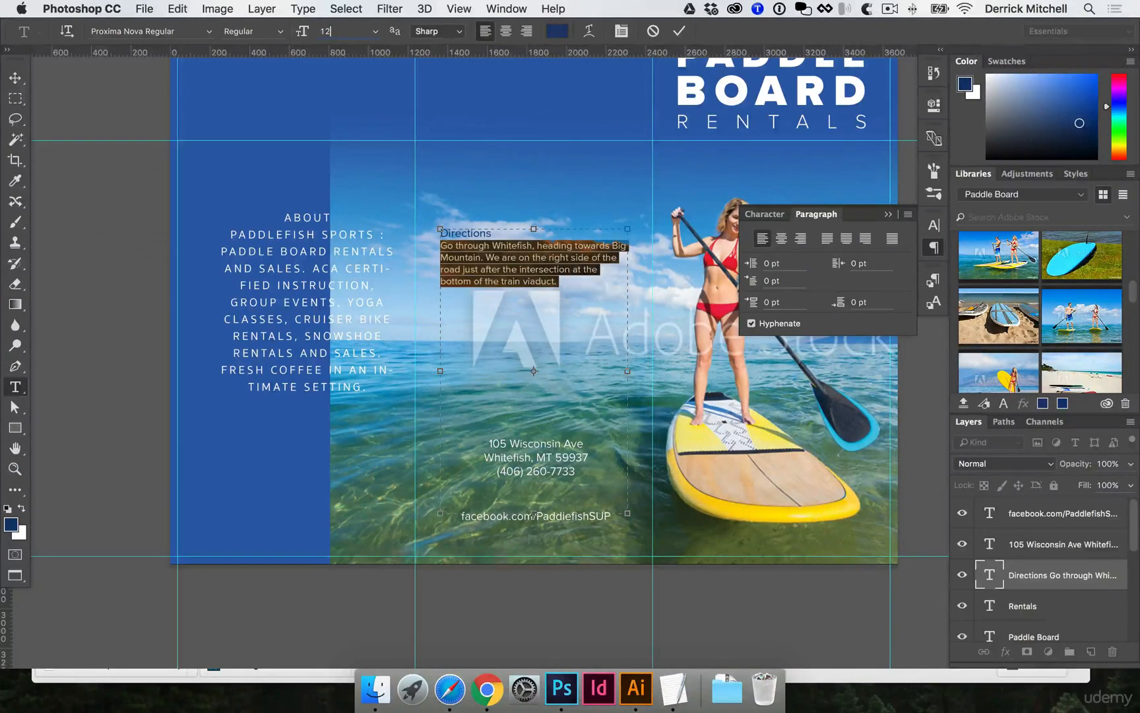
{"action": "key", "text": "Return"}
{"action": "key", "text": "super+Return"}
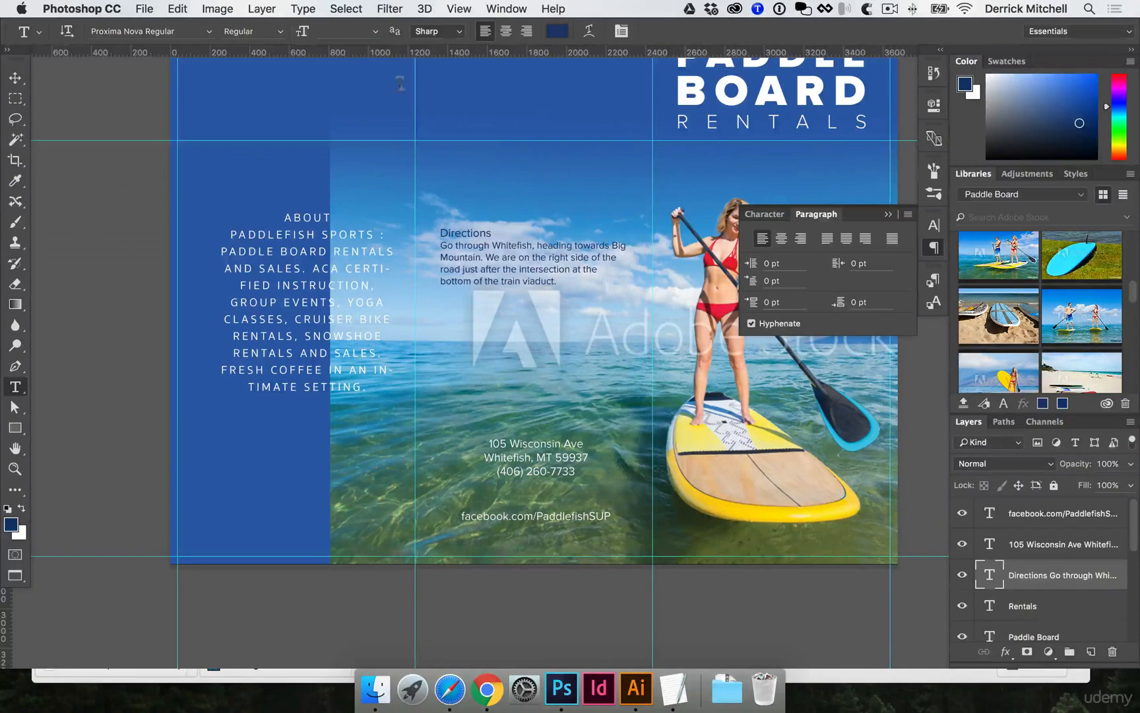
Set the Directions heading to the Extrabold style of Proxima Nova
{"action": "double_click", "coordinate": [440, 232]}
{"action": "left_click", "coordinate": [209, 31]}
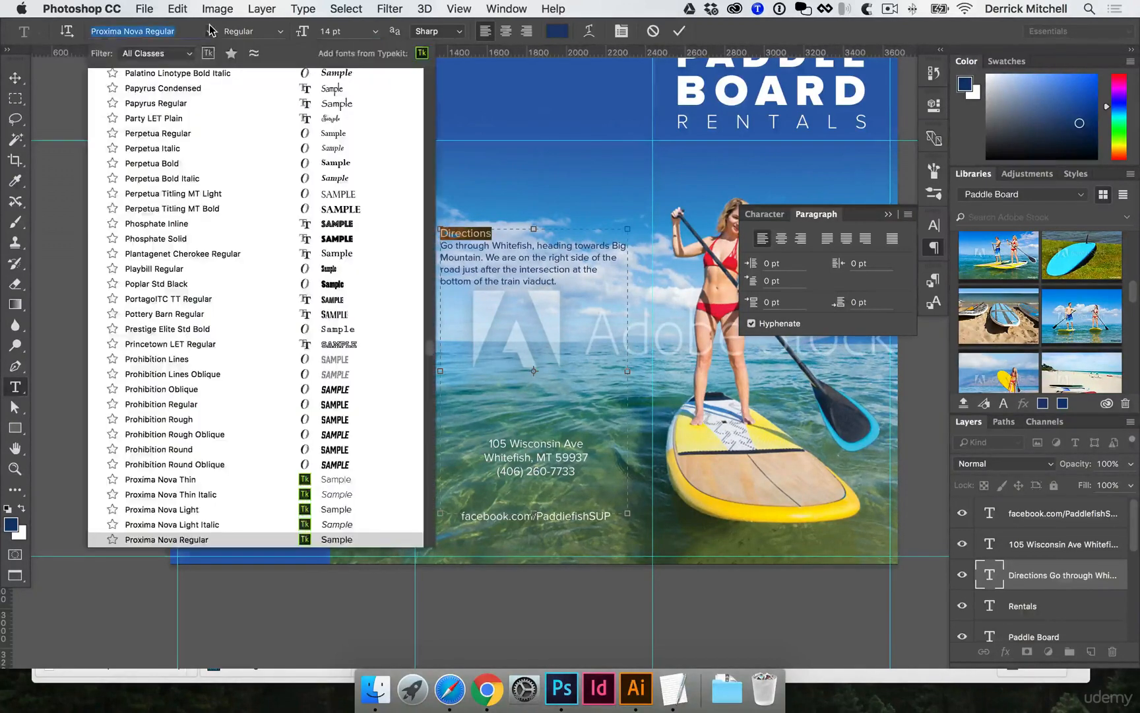
{"action": "left_click", "coordinate": [282, 31]}
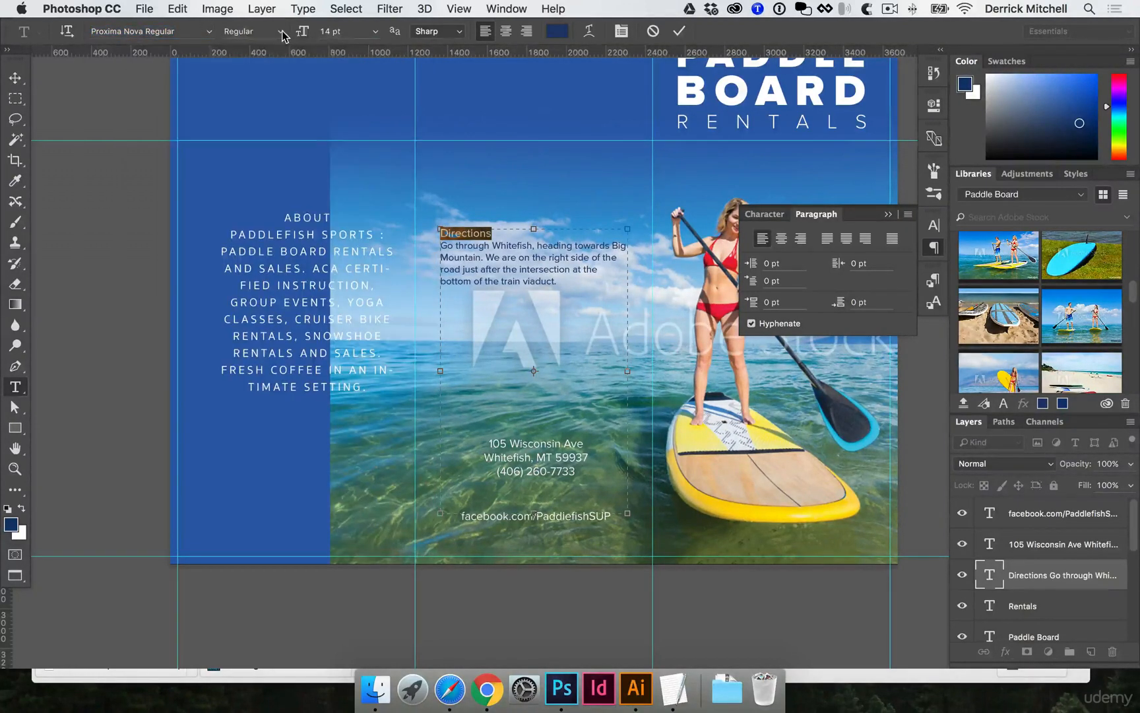
{"action": "left_click", "coordinate": [283, 31]}
{"action": "left_click", "coordinate": [283, 165]}
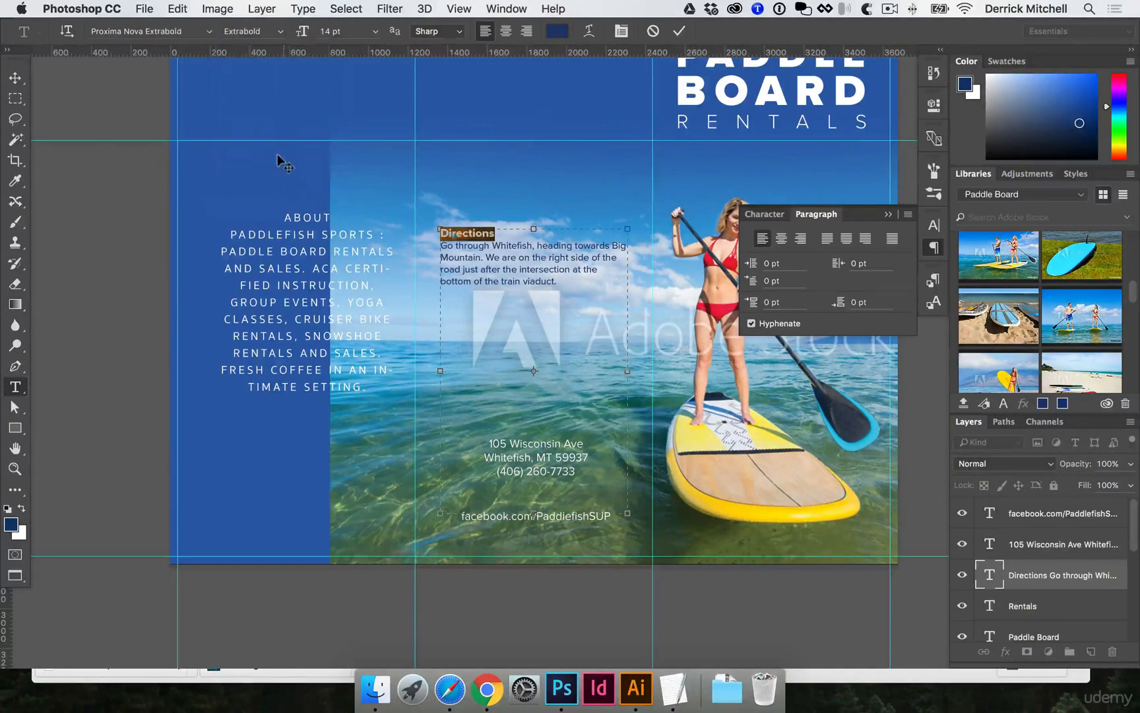
{"action": "key", "text": "super+Return"}
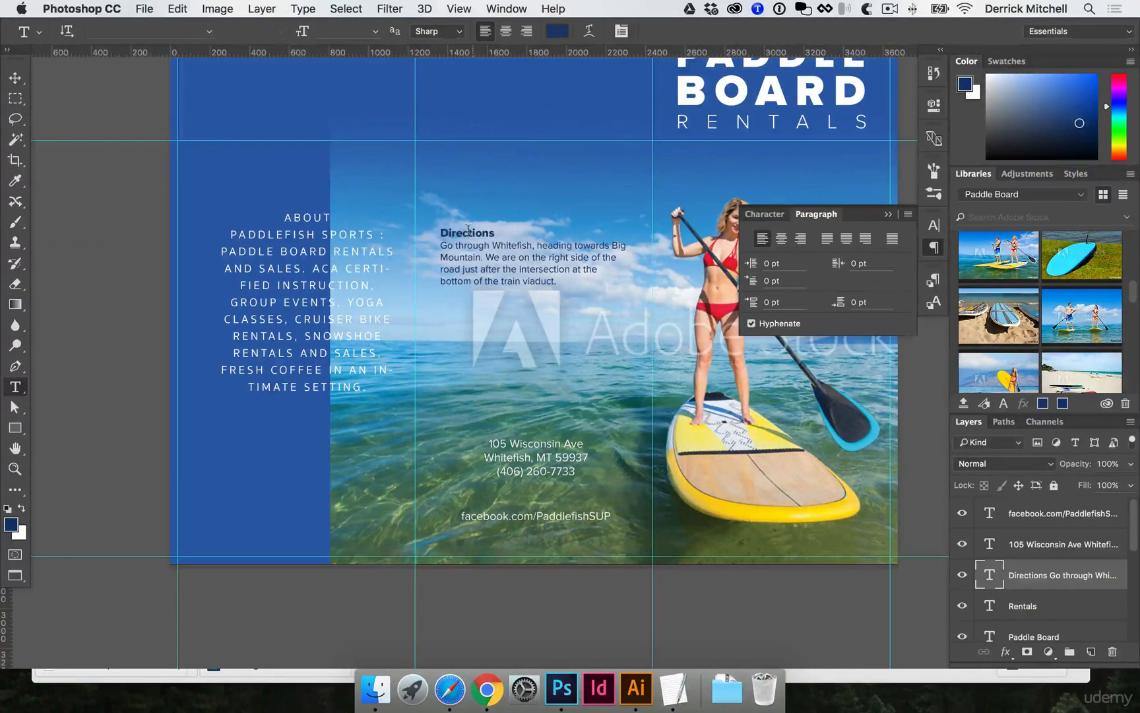
Set the Directions heading in all caps and widen its letter tracking by five increments
{"action": "double_click", "coordinate": [468, 231]}
{"action": "key", "text": "super+shift+k"}
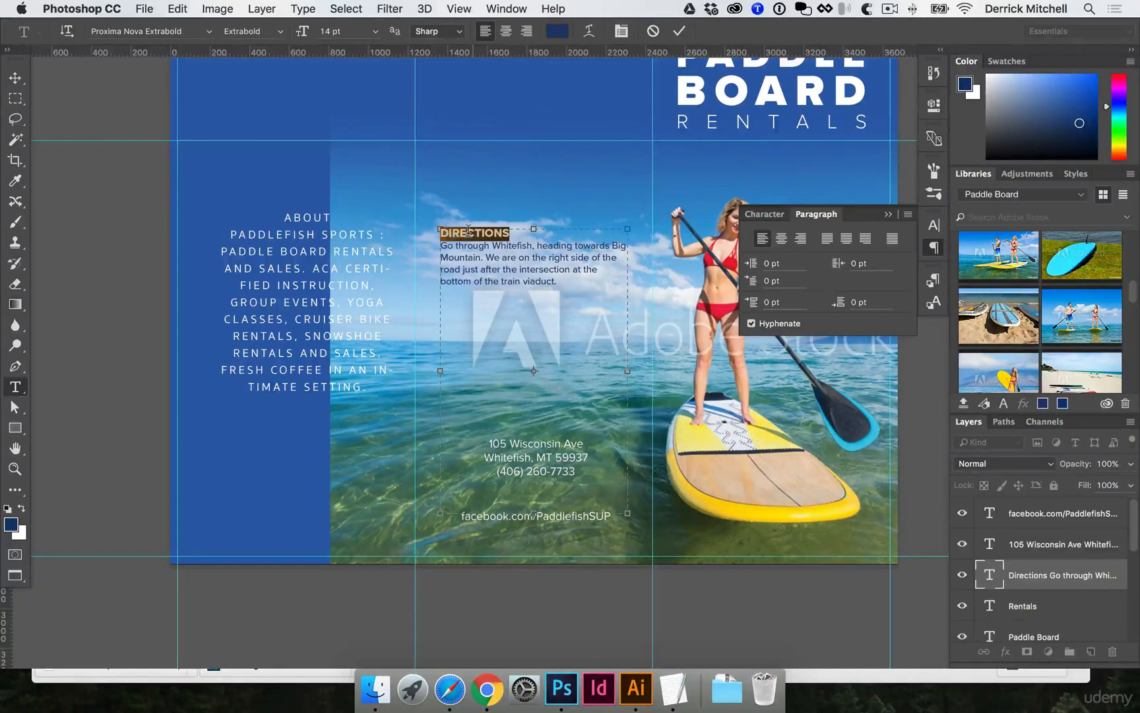
{"action": "key", "text": "alt+Right"}
{"action": "key", "text": "alt+Right"}
{"action": "key", "text": "alt+Right"}
{"action": "key", "text": "alt+Right"}
{"action": "key", "text": "alt+Right"}
{"action": "key", "text": "super+Return"}
{"action": "key", "text": "v"}
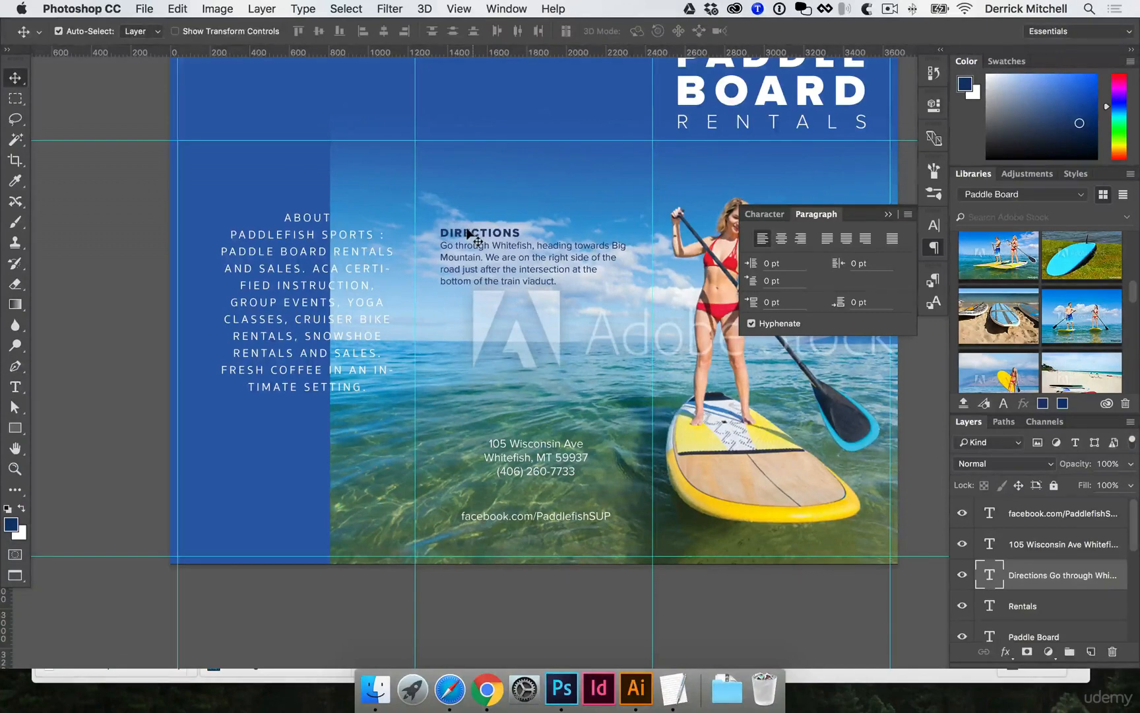
Move the Directions text block slightly down over the clouds and narrow its text box a little from both sides
{"action": "left_click_drag", "start_coordinate": [468, 232], "coordinate": [470, 257]}
{"action": "double_click", "coordinate": [492, 271]}
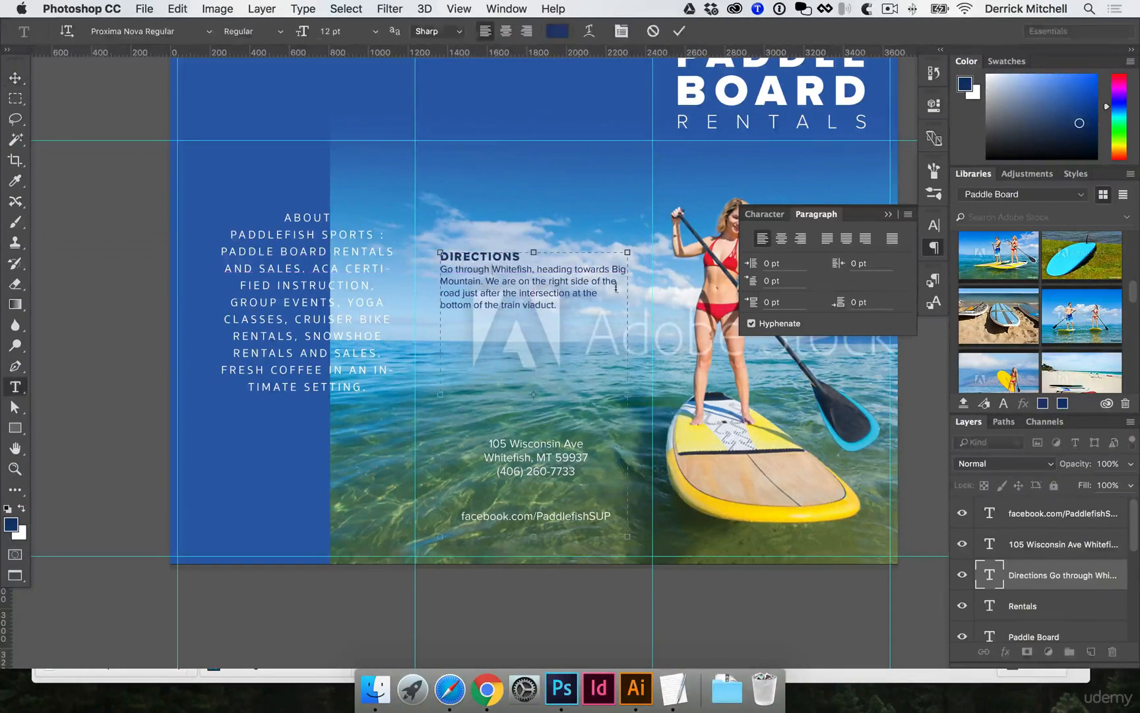
{"action": "left_click_drag", "start_coordinate": [622, 396], "coordinate": [615, 394]}
{"action": "key", "text": "super+Return"}
{"action": "key", "text": "v"}
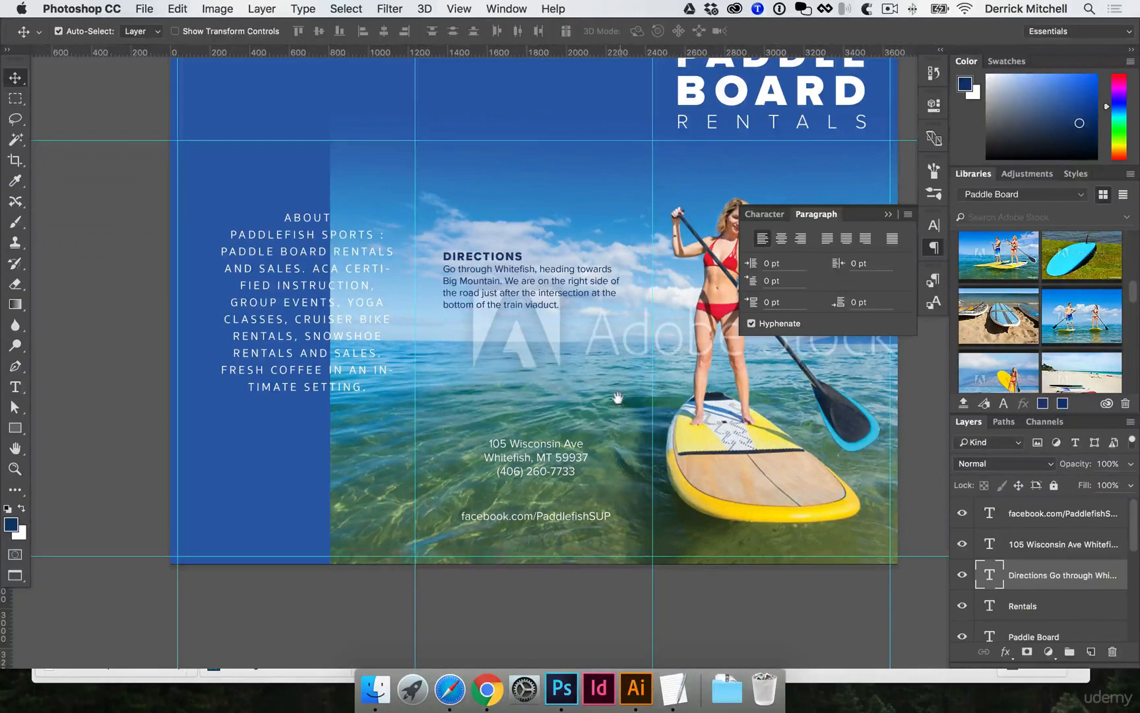
{"action": "left_click_drag", "start_coordinate": [521, 298], "coordinate": [531, 305]}
{"action": "left_click", "coordinate": [935, 255]}
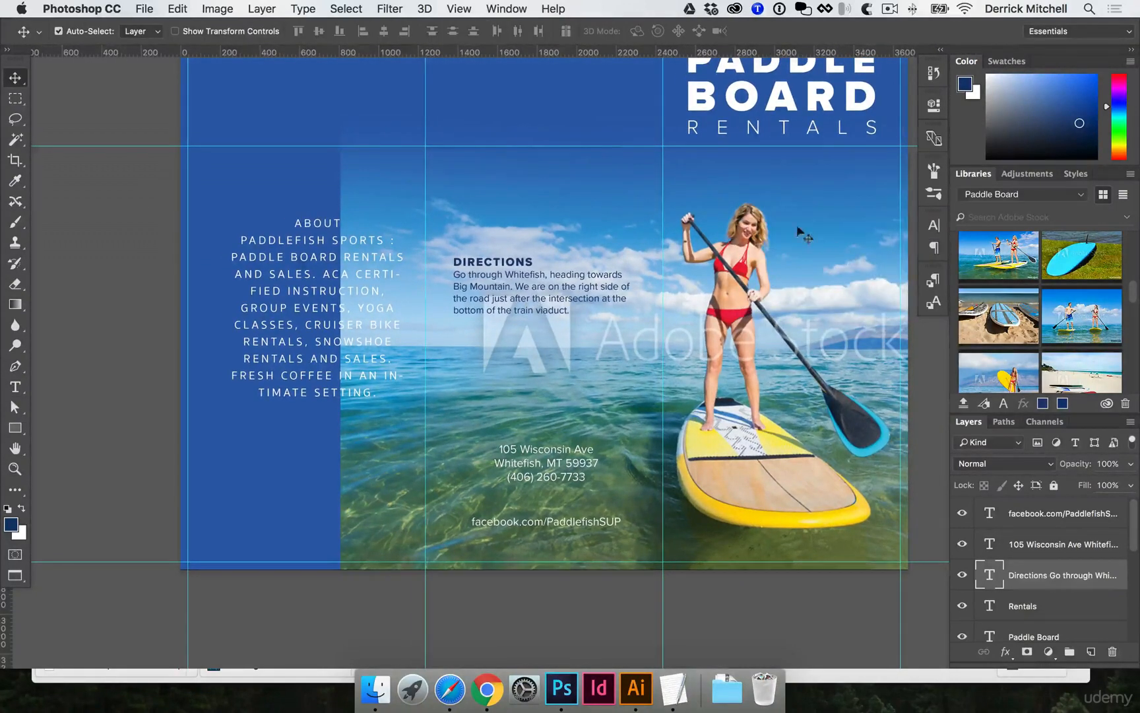
{"action": "left_click_drag", "start_coordinate": [766, 219], "coordinate": [761, 224]}
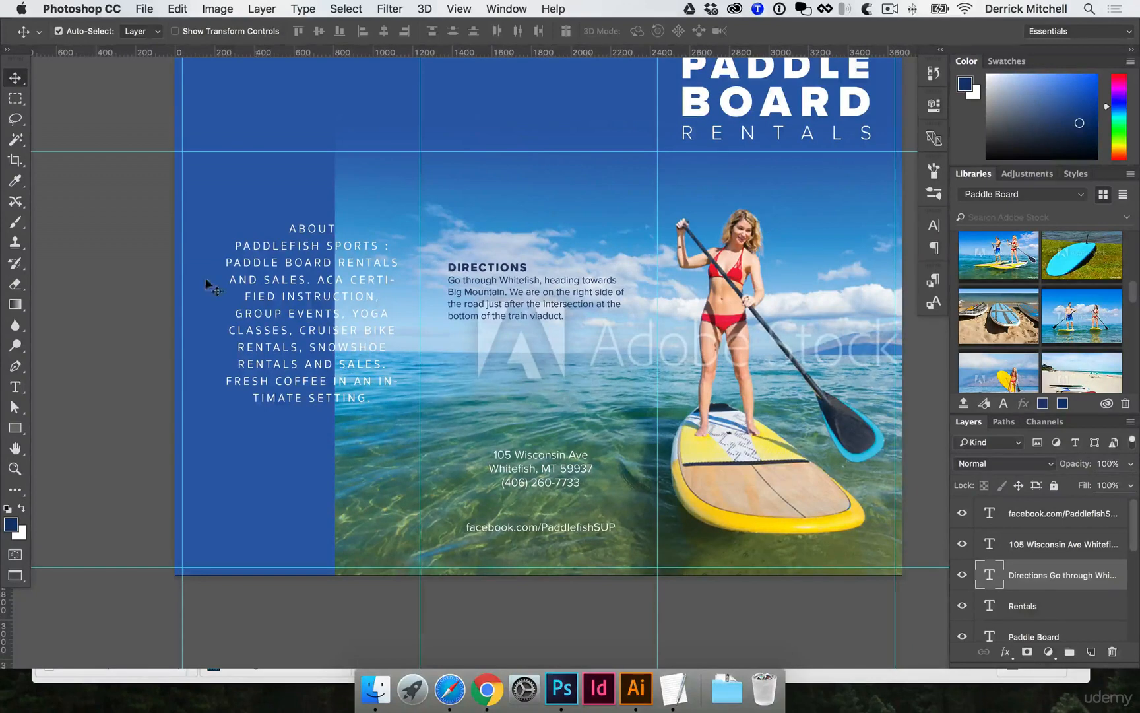
Draw a white-filled rectangle about 369 by 993 px in the About panel, directly above the solid blue layer
{"action": "left_click", "coordinate": [244, 420]}
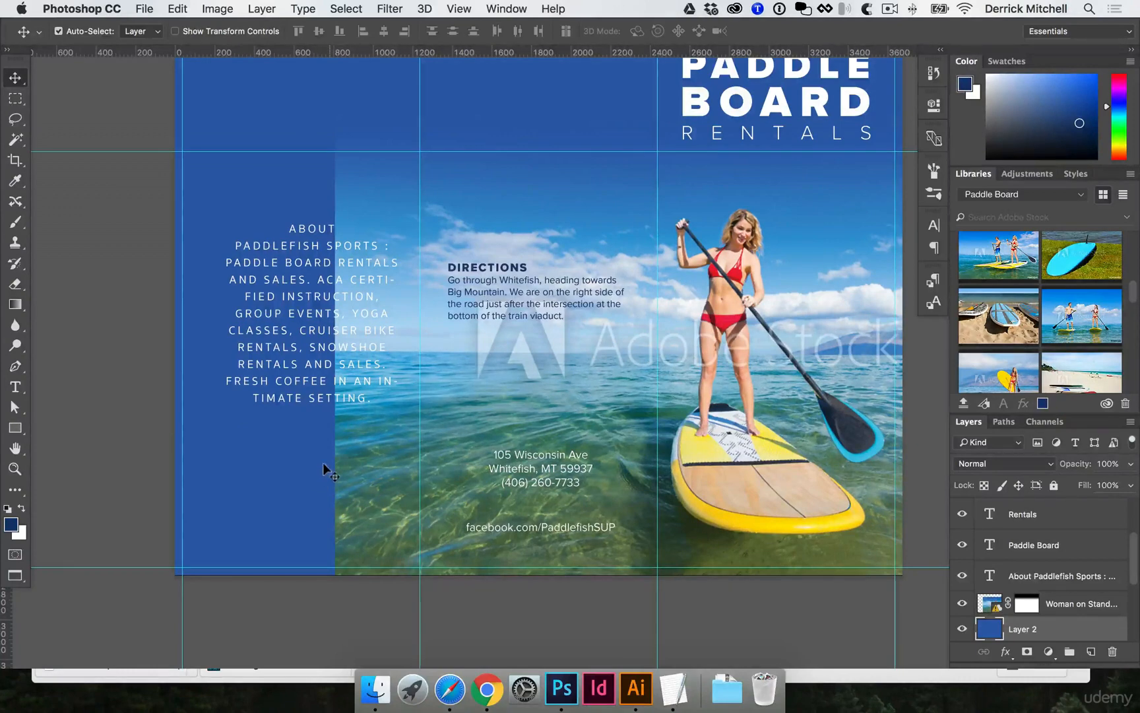
{"action": "key", "text": "u"}
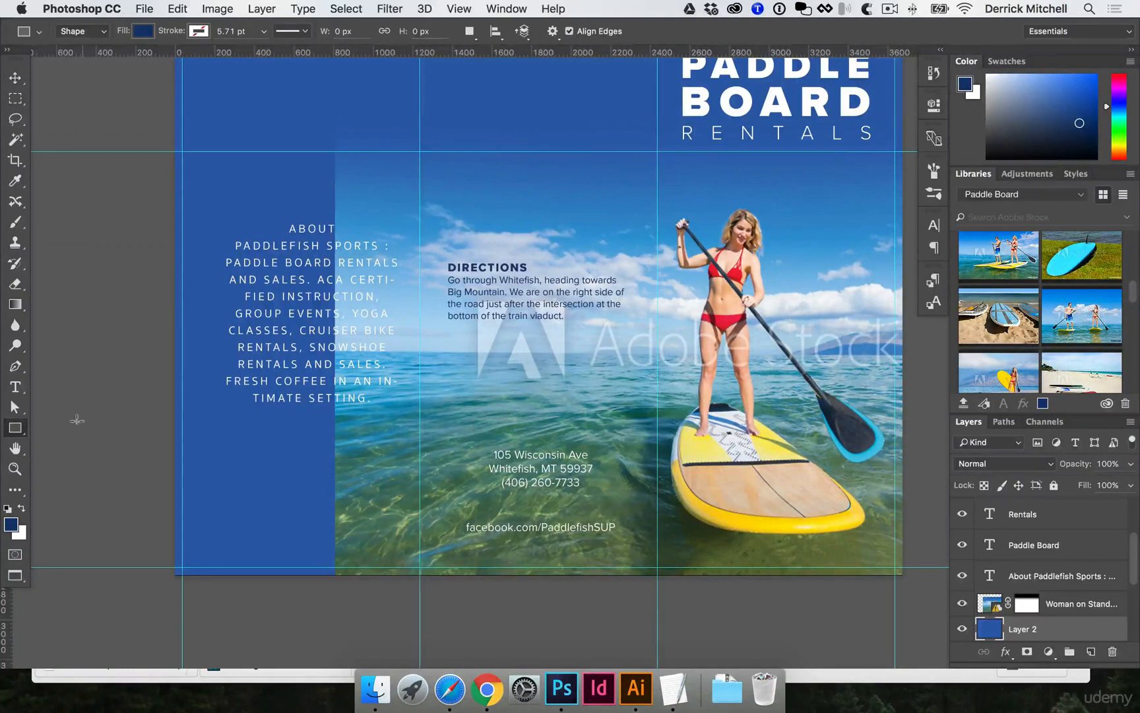
{"action": "left_click", "coordinate": [16, 428]}
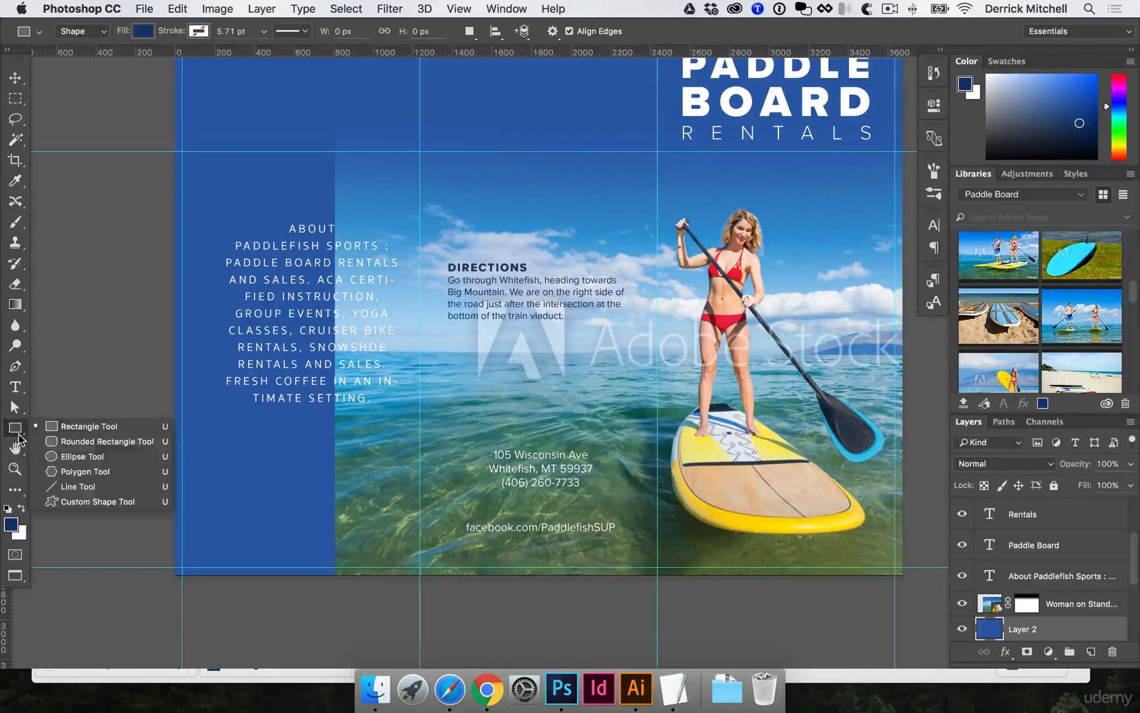
{"action": "left_click", "coordinate": [68, 428]}
{"action": "left_click", "coordinate": [144, 31]}
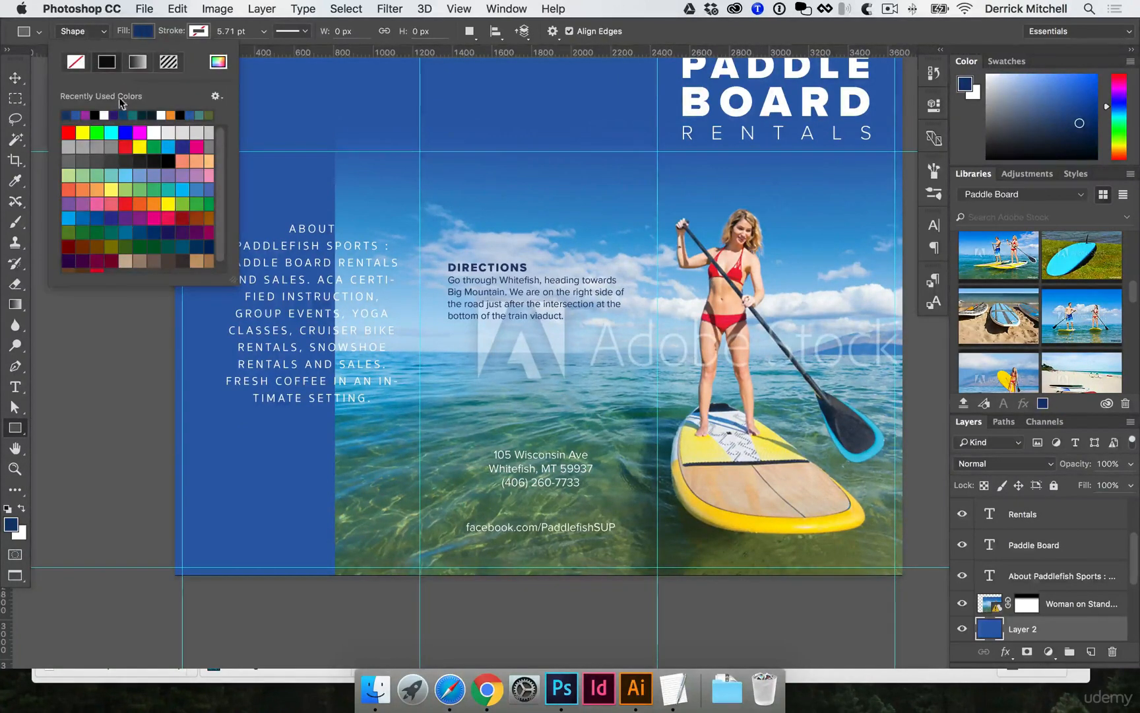
{"action": "left_click", "coordinate": [103, 115]}
{"action": "mouse_move", "coordinate": [300, 104]}
{"action": "left_mouse_down"}
{"action": "mouse_move", "coordinate": [376, 264]}
{"action": "mouse_move", "coordinate": [373, 300]}
{"action": "left_mouse_up"}
{"action": "left_click_drag", "start_coordinate": [345, 245], "coordinate": [404, 353]}
Transform the white rectangle to cover the whole About panel, 1237 by 2775 px from the canvas's upper-left corner to the fold guide
{"action": "key", "text": "super+t"}
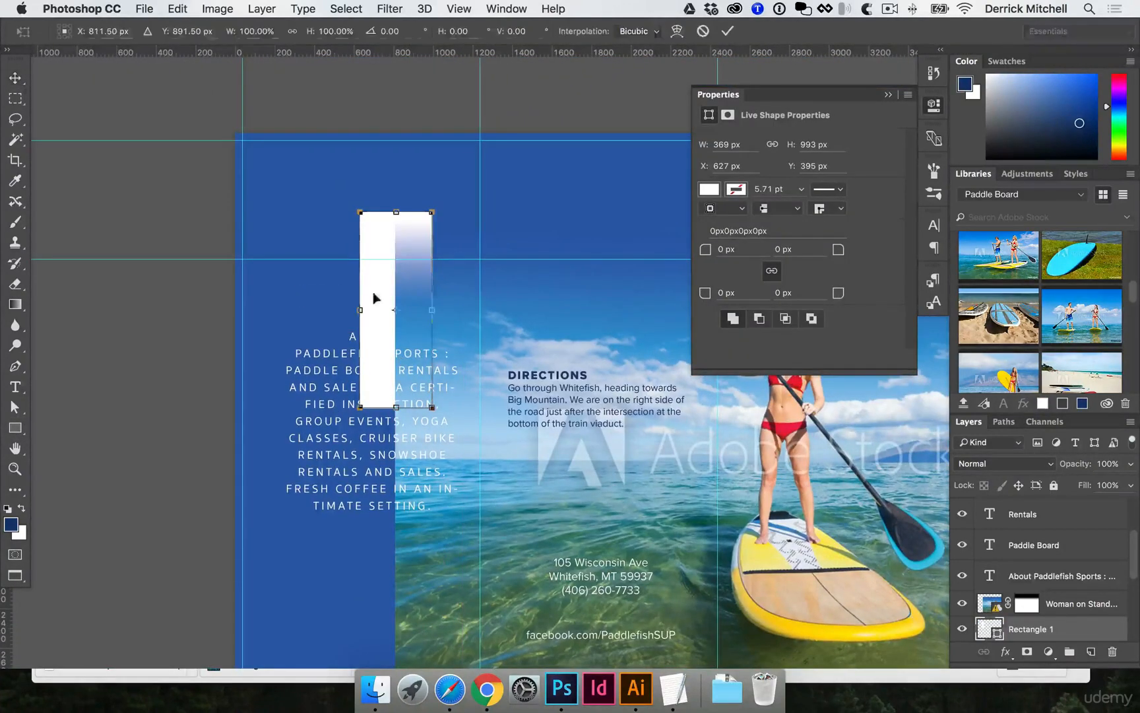
{"action": "left_click_drag", "start_coordinate": [361, 213], "coordinate": [236, 134]}
{"action": "left_click_drag", "start_coordinate": [334, 314], "coordinate": [245, 166]}
{"action": "left_click_drag", "start_coordinate": [343, 260], "coordinate": [389, 534]}
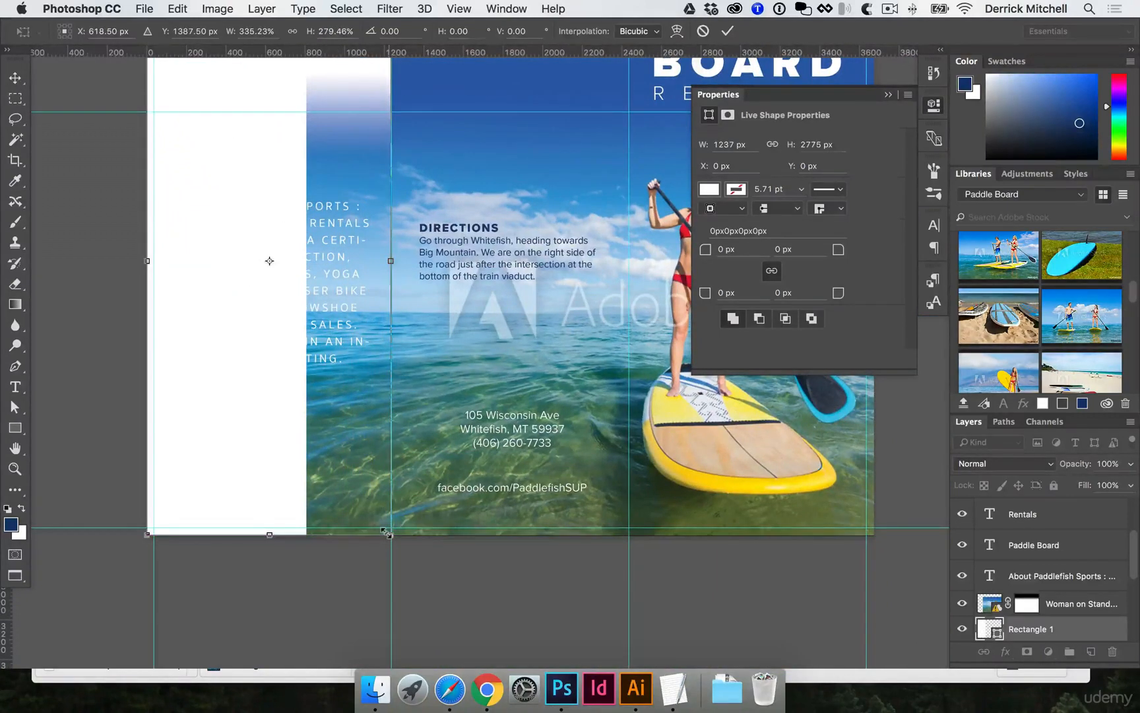
{"action": "key", "text": "Return"}
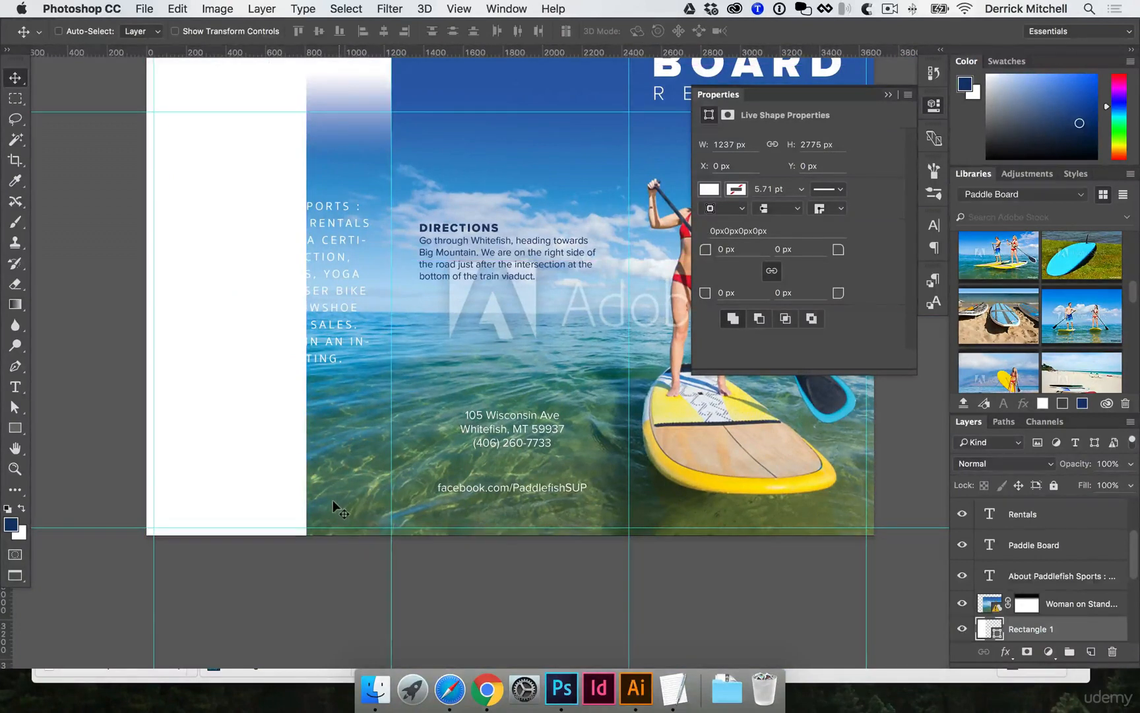
Bring the white rectangle layer to the front of the layer stack and hide it
{"action": "key", "text": "super+shift+bracketright"}
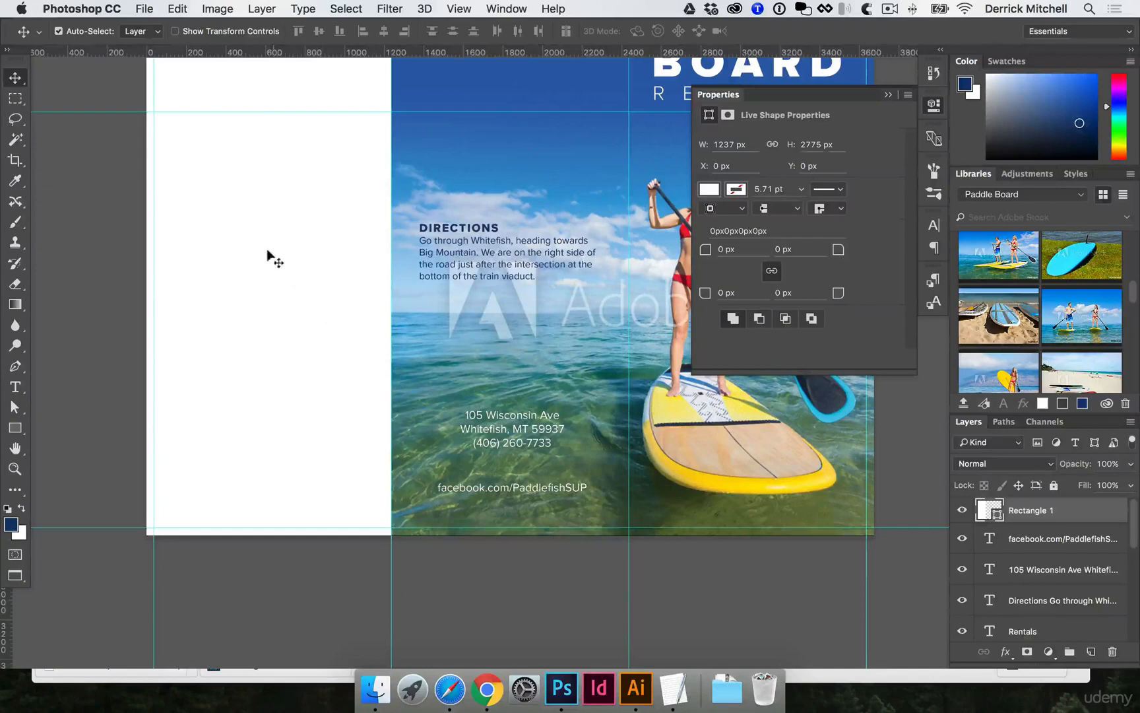
{"action": "left_click", "coordinate": [962, 510]}
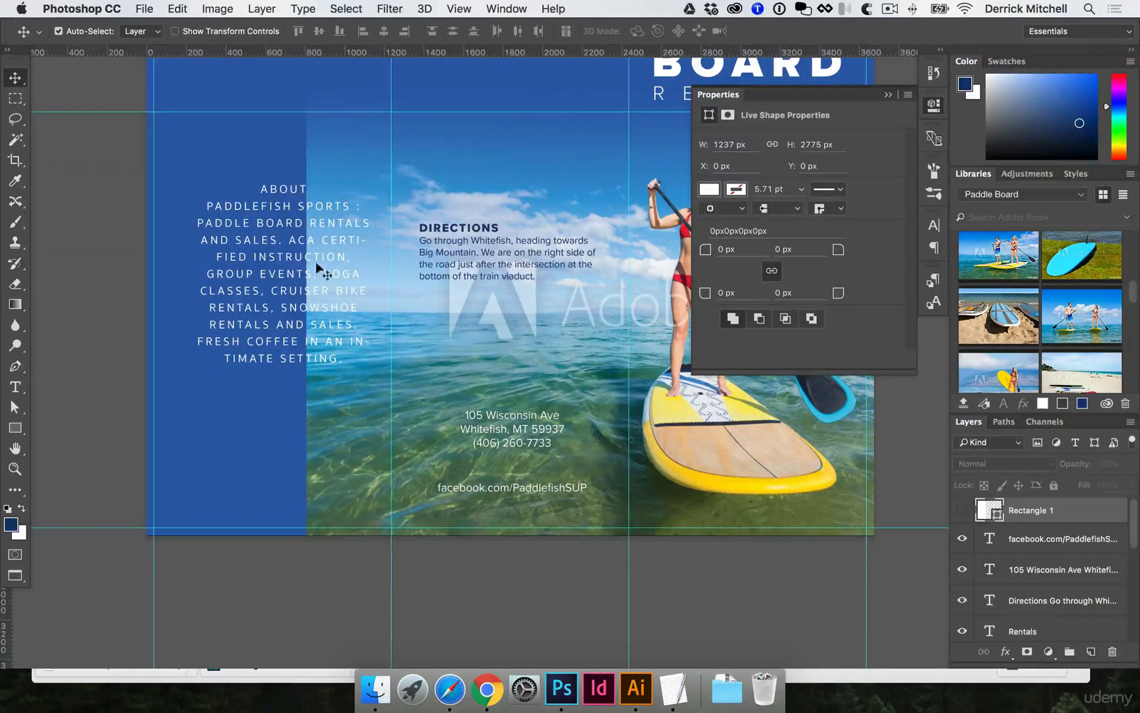
Bring the About text layer to the front, above the white rectangle, and show the rectangle again
{"action": "left_click", "coordinate": [271, 210]}
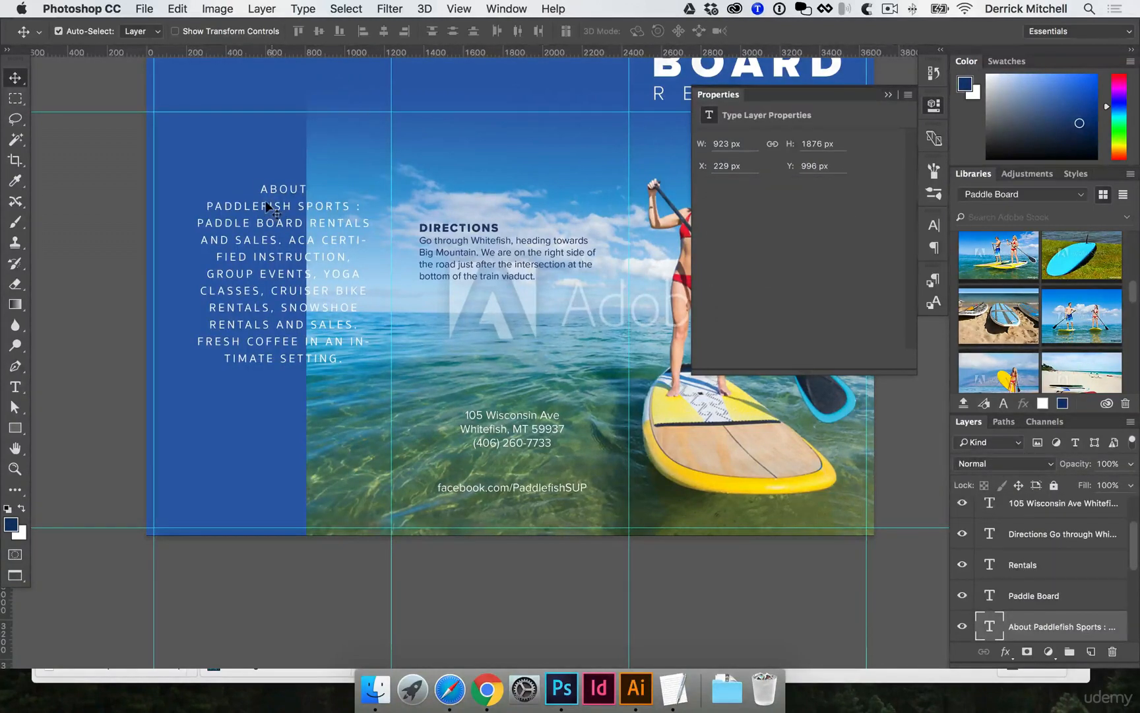
{"action": "key", "text": "super+shift+bracketright"}
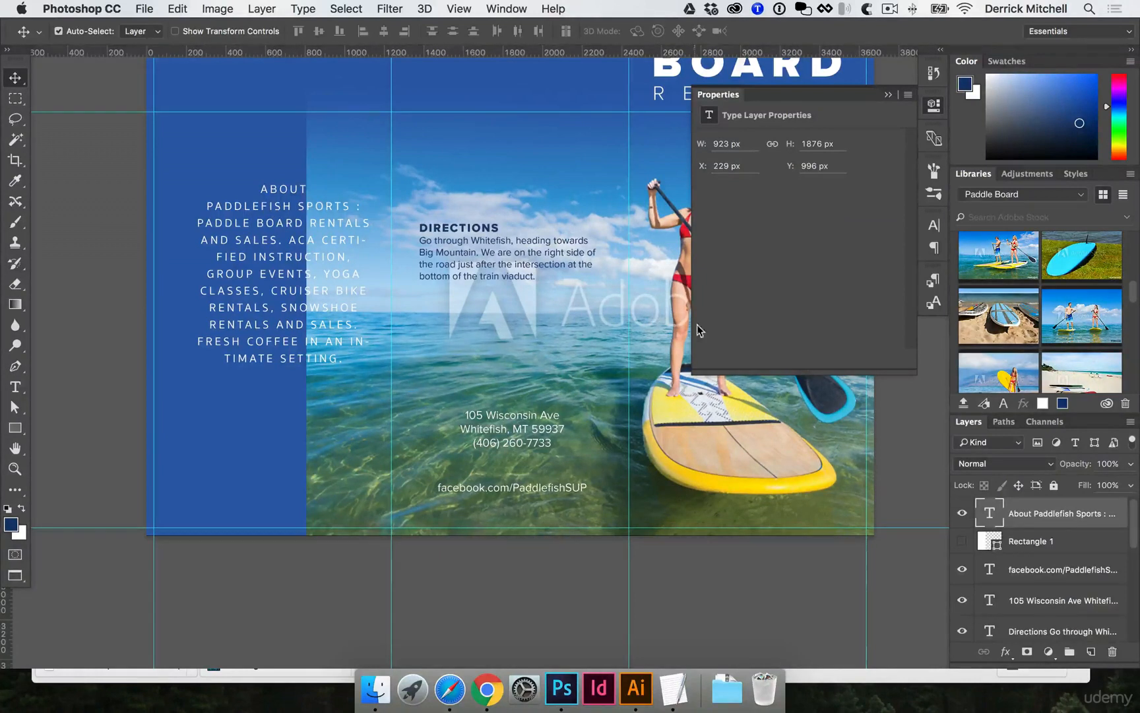
{"action": "left_click", "coordinate": [962, 541]}
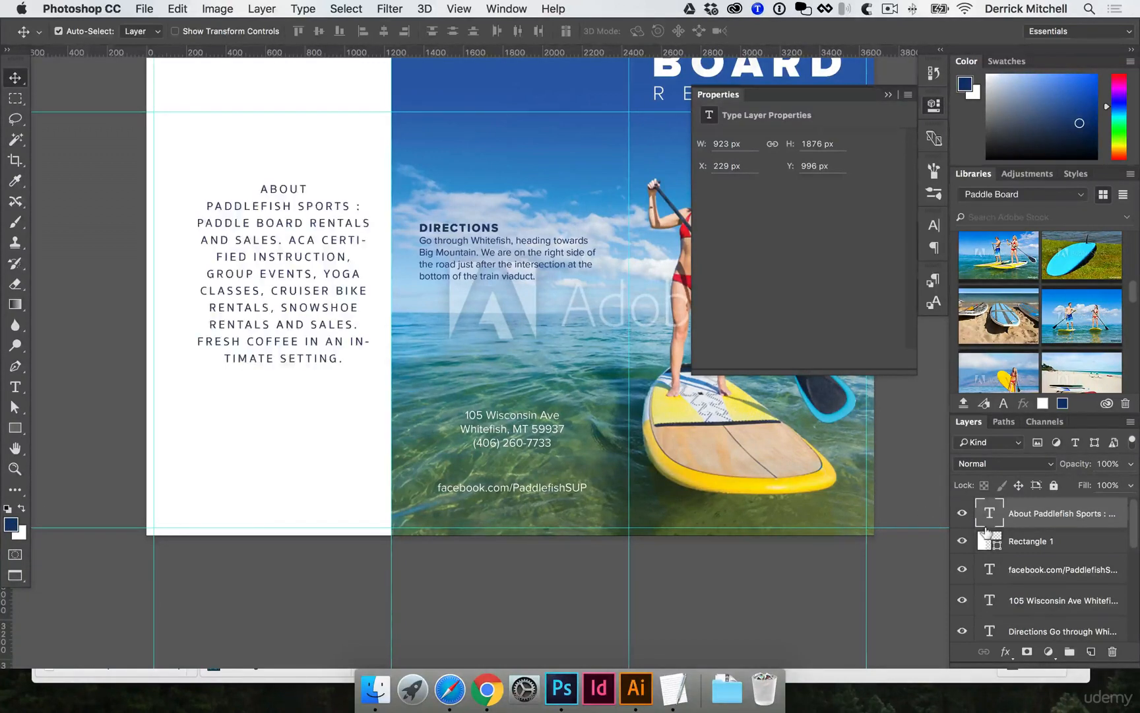
Create a paragraph style named "body" from the Directions paragraph's formatting
{"action": "key", "text": "t"}
{"action": "left_click", "coordinate": [308, 300]}
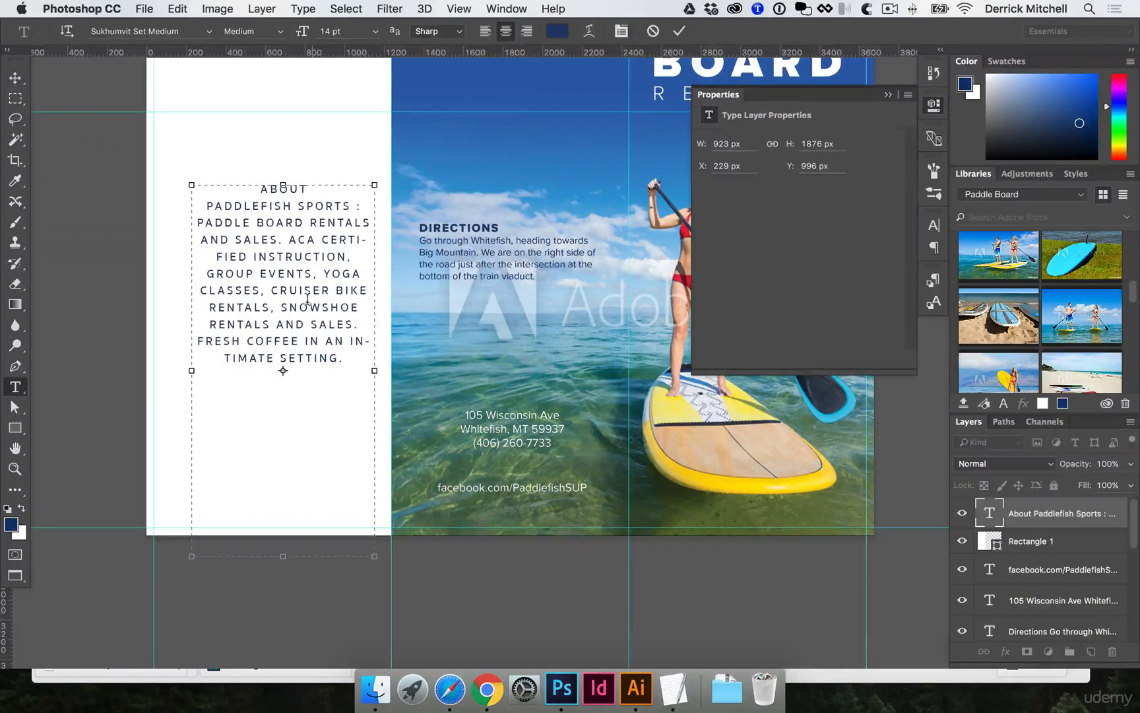
{"action": "key", "text": "super+Return"}
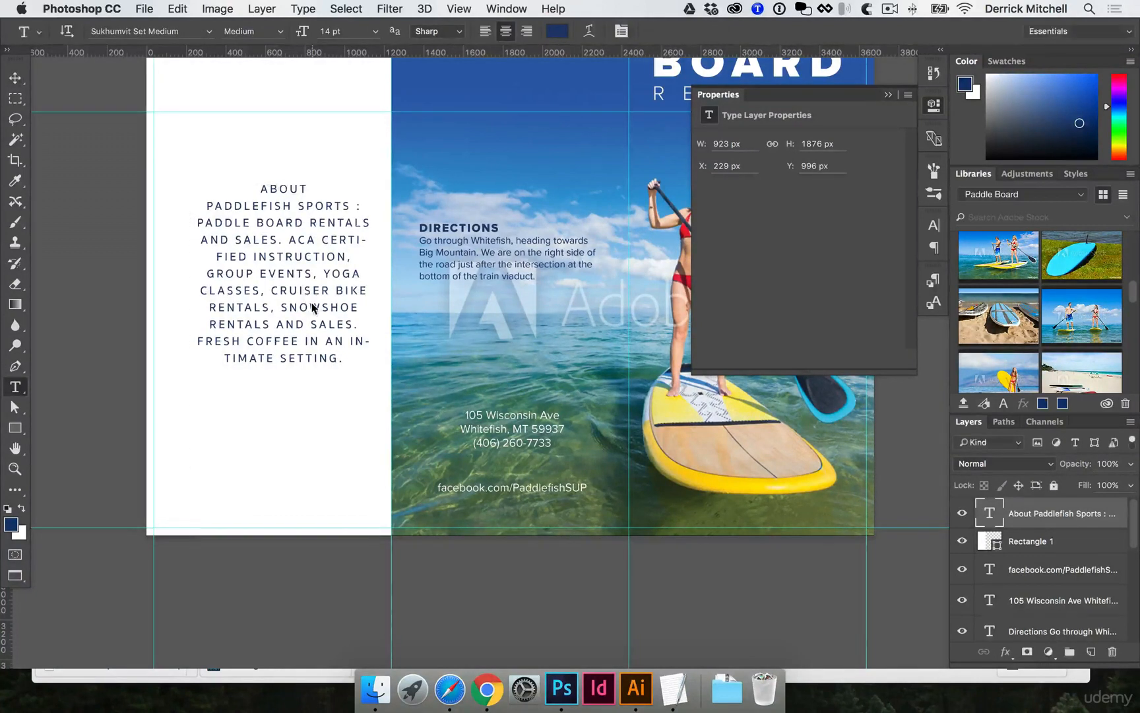
{"action": "left_click_drag", "start_coordinate": [477, 253], "coordinate": [506, 264]}
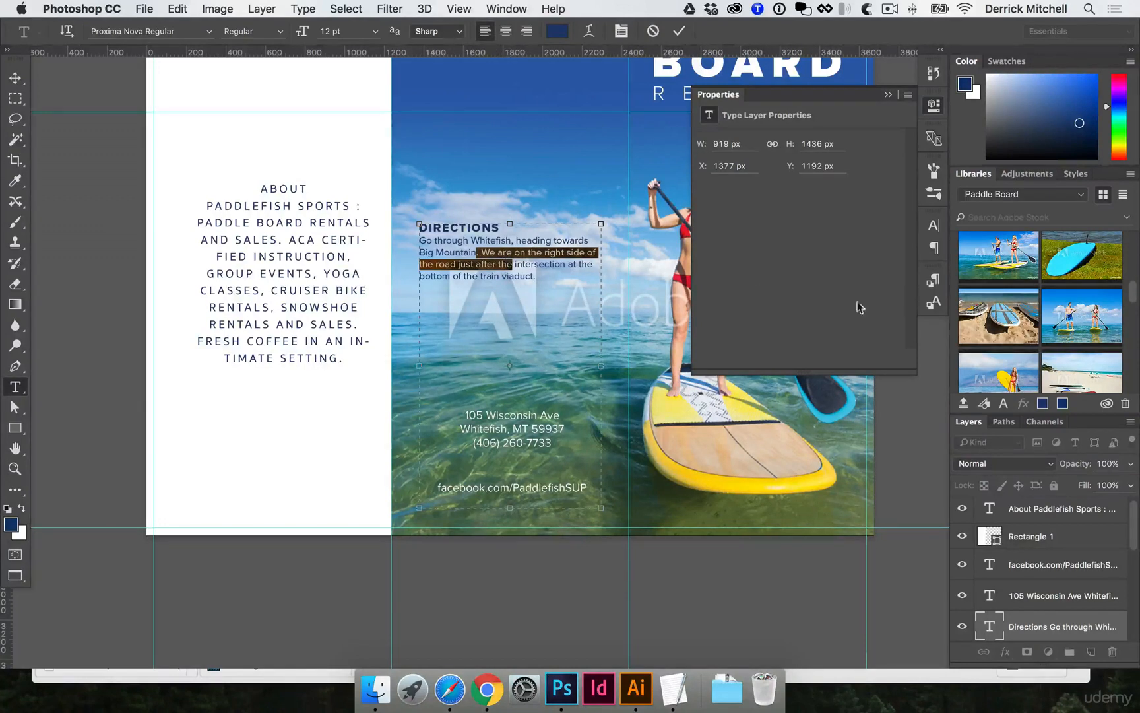
{"action": "left_click", "coordinate": [935, 282]}
{"action": "left_click", "coordinate": [504, 7]}
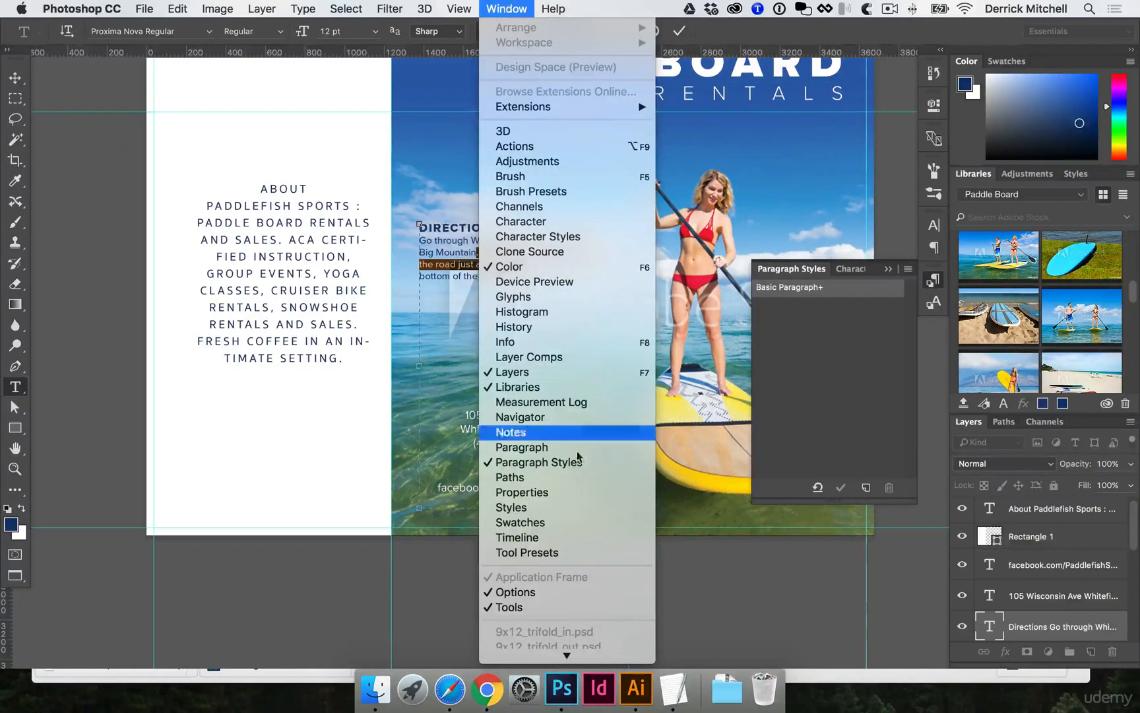
{"action": "left_click", "coordinate": [804, 387]}
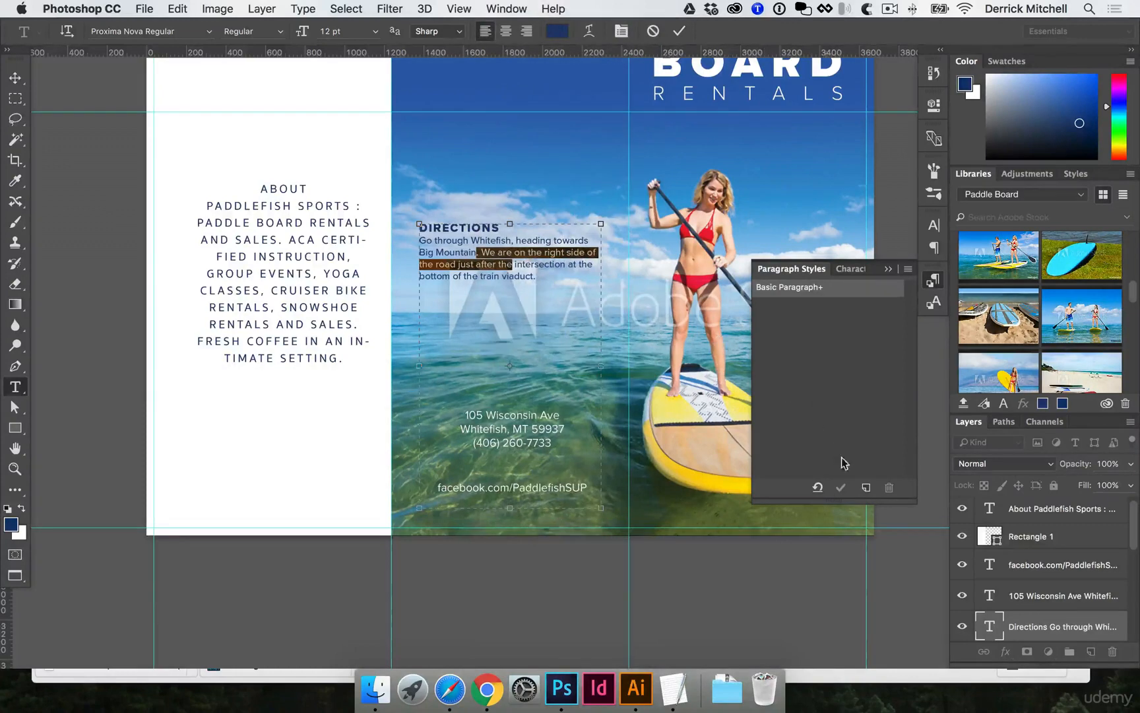
{"action": "left_click", "coordinate": [864, 487]}
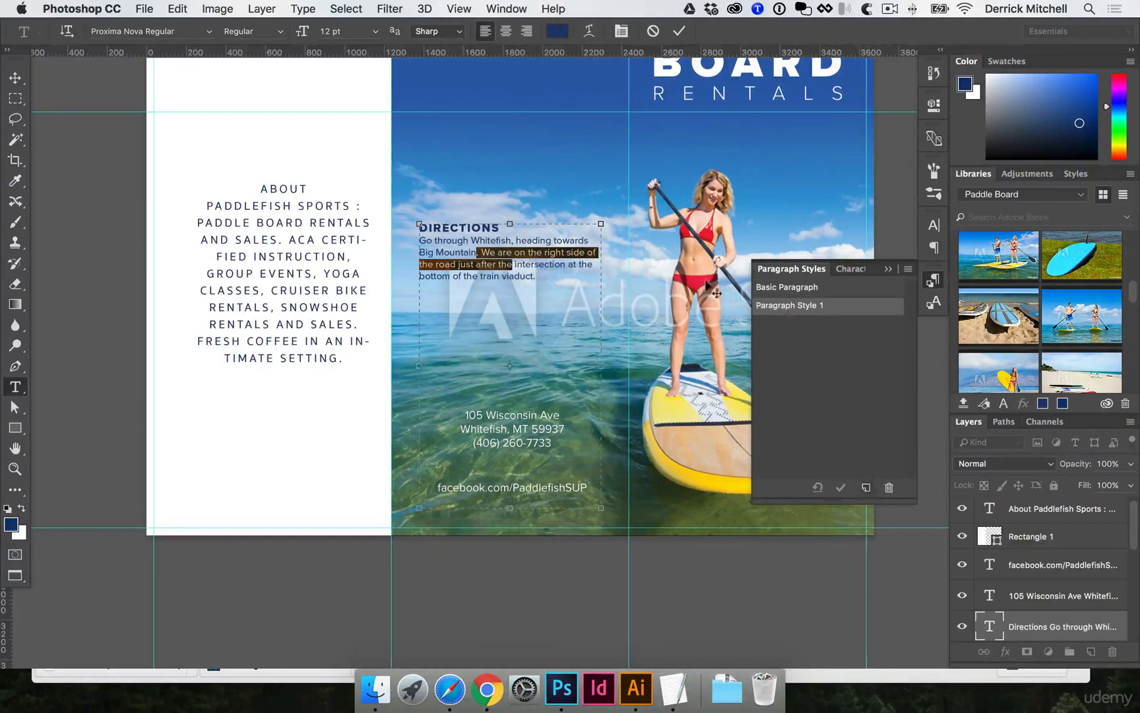
{"action": "double_click", "coordinate": [774, 302]}
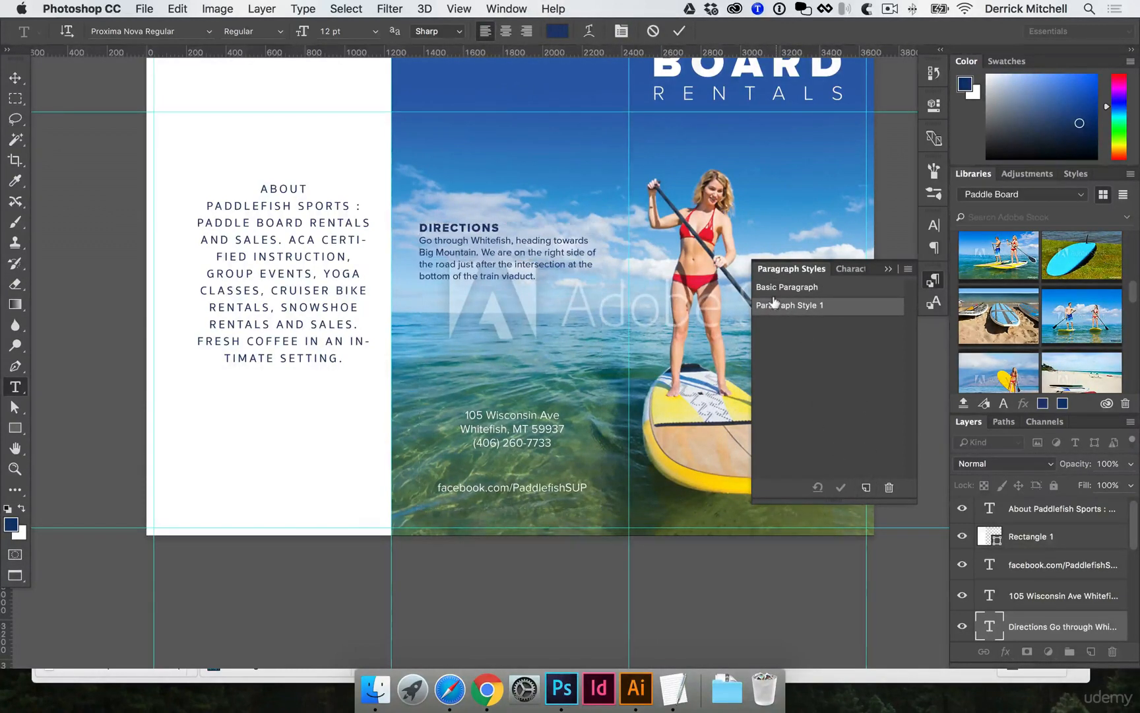
{"action": "type", "text": "boo"}
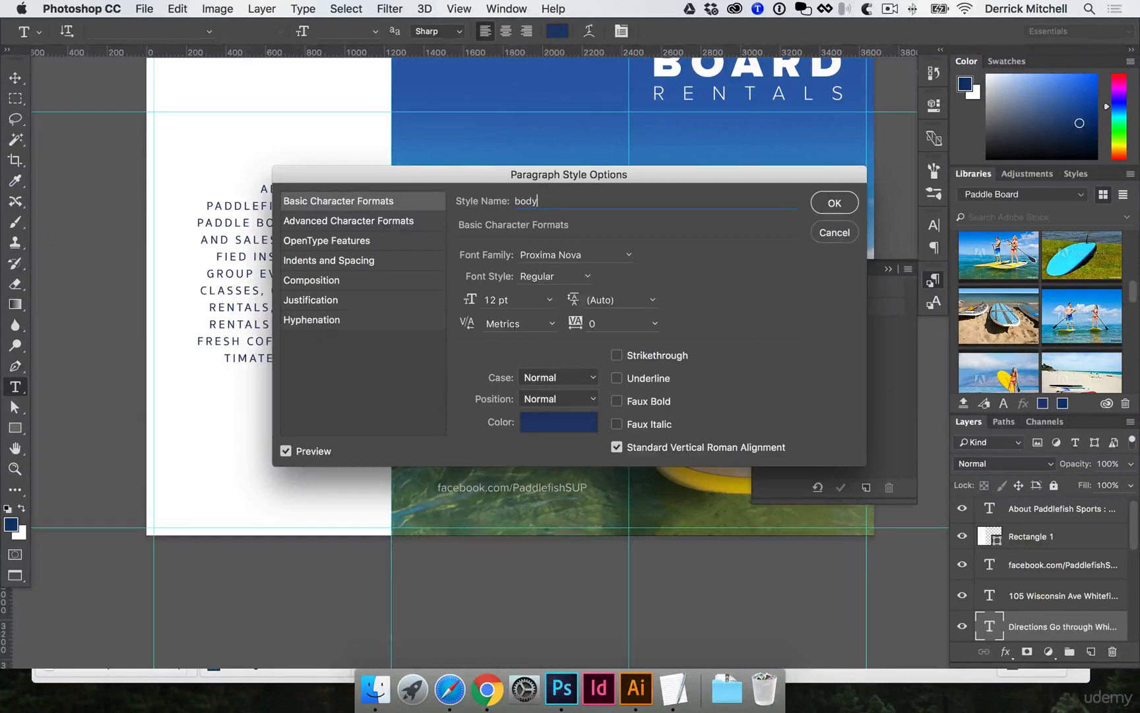
{"action": "left_click", "coordinate": [833, 203]}
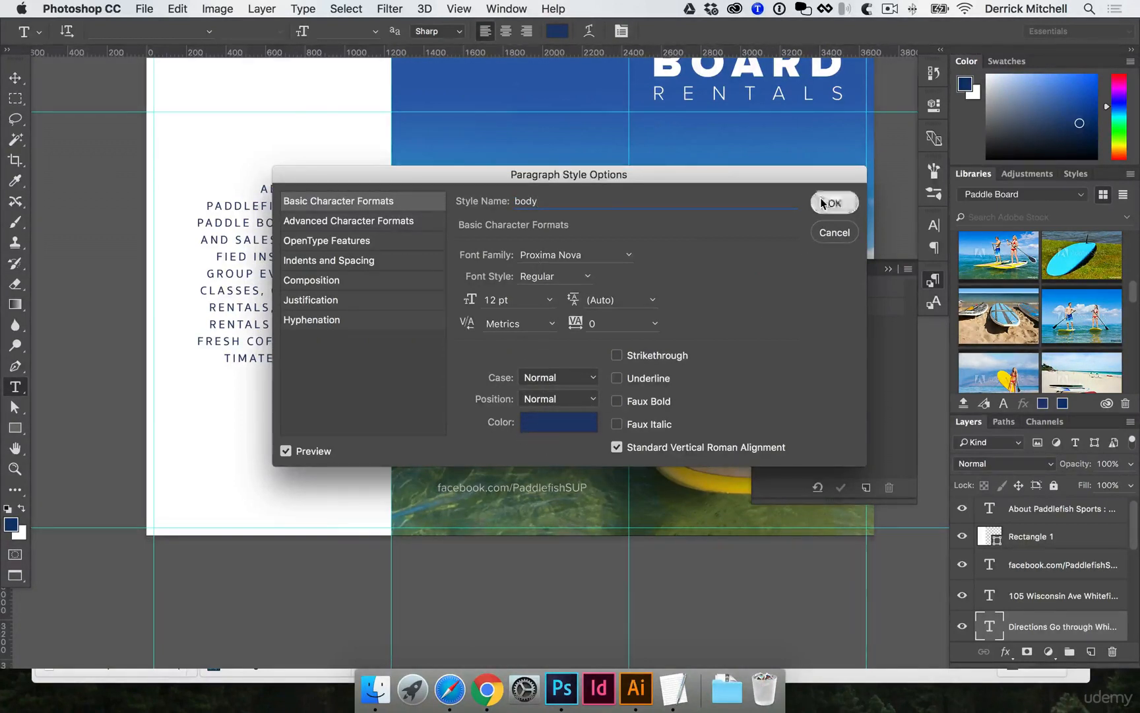
Apply the body paragraph style to all of the About text and clear its formatting overrides
{"action": "left_click", "coordinate": [249, 259]}
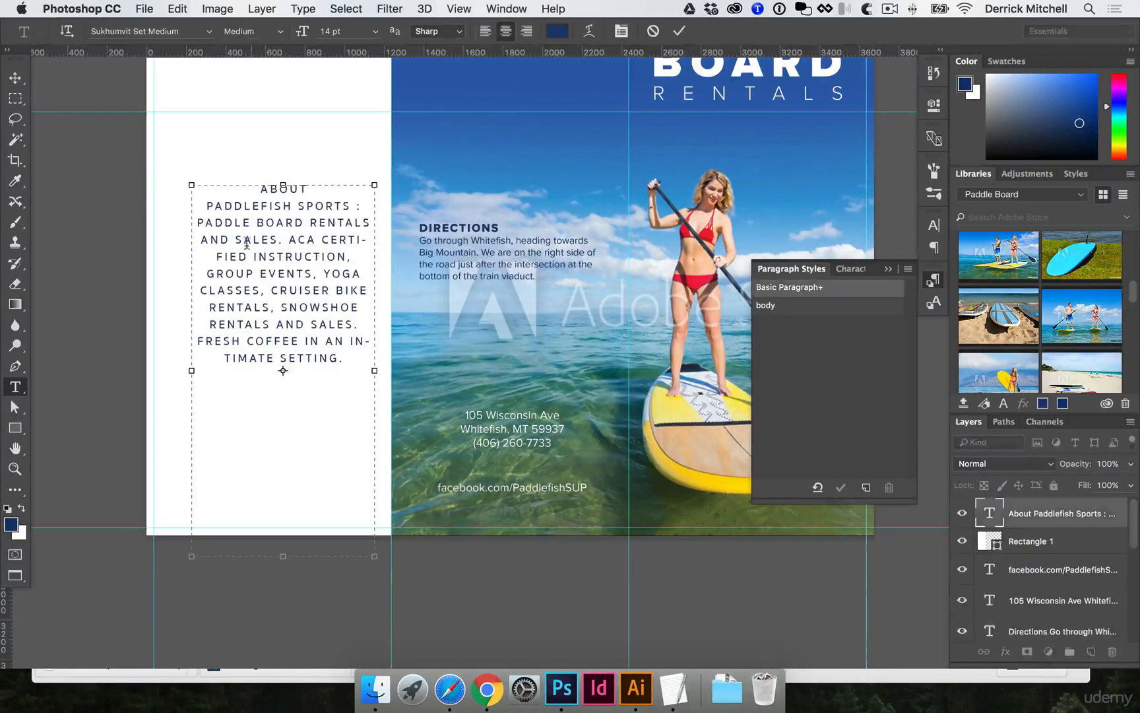
{"action": "key", "text": "super+a"}
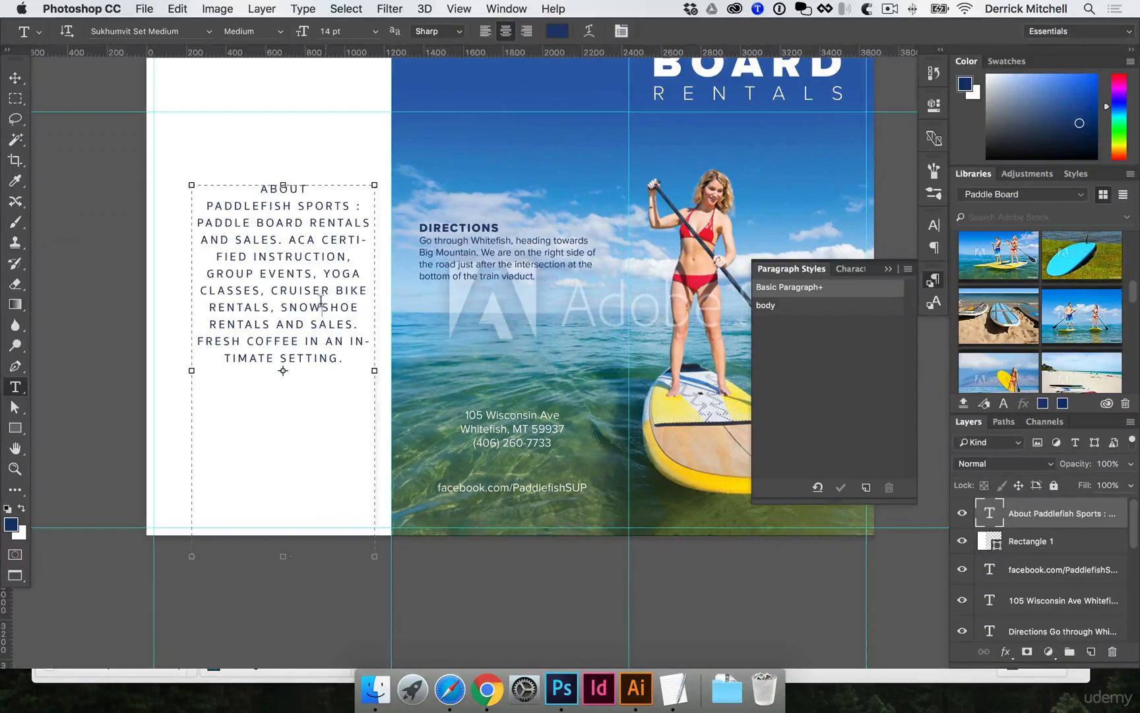
{"action": "left_click", "coordinate": [765, 305]}
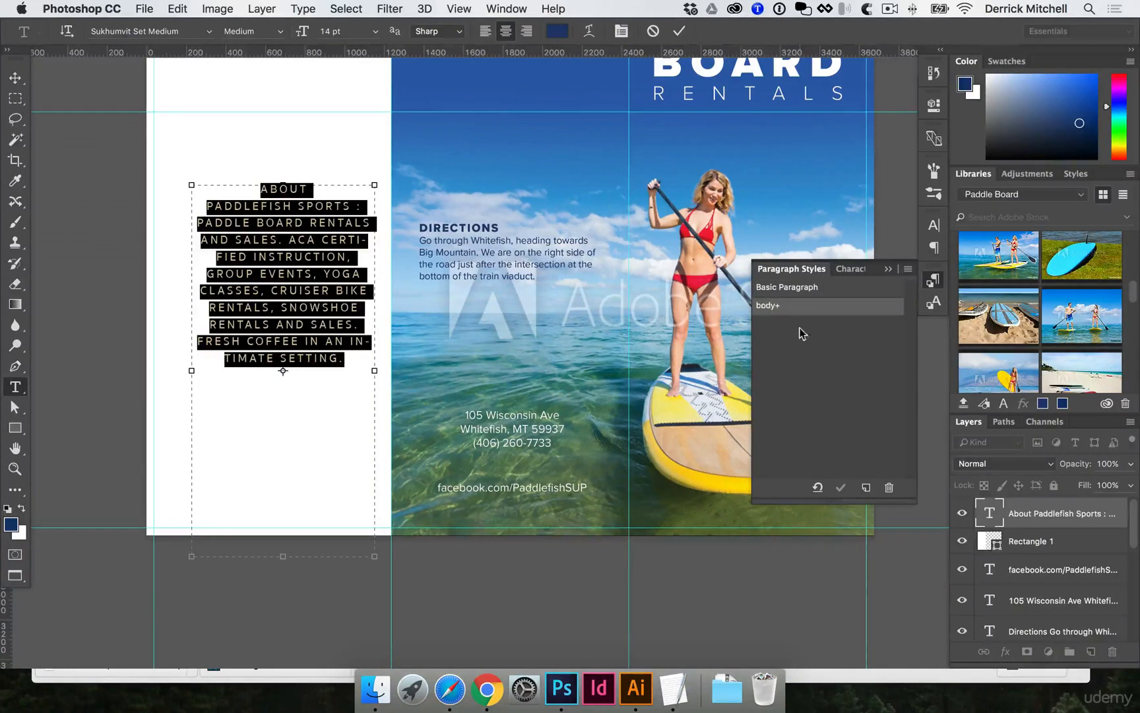
{"action": "left_click", "coordinate": [818, 487]}
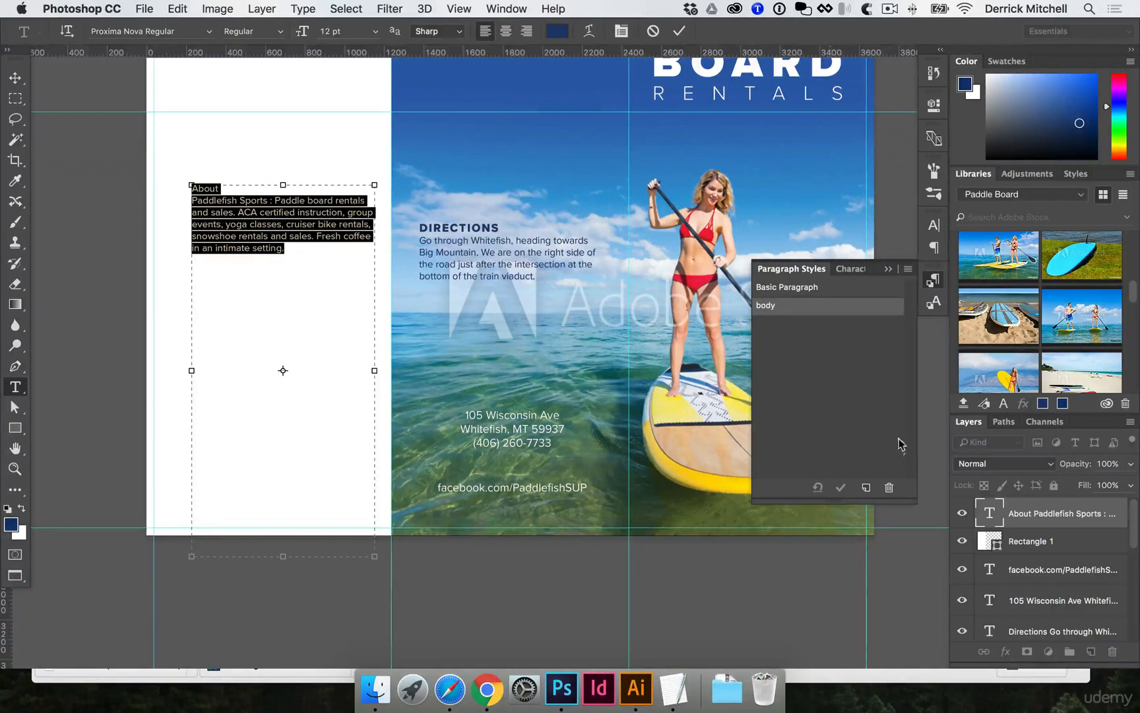
{"action": "left_click", "coordinate": [274, 212]}
{"action": "key", "text": "super+Return"}
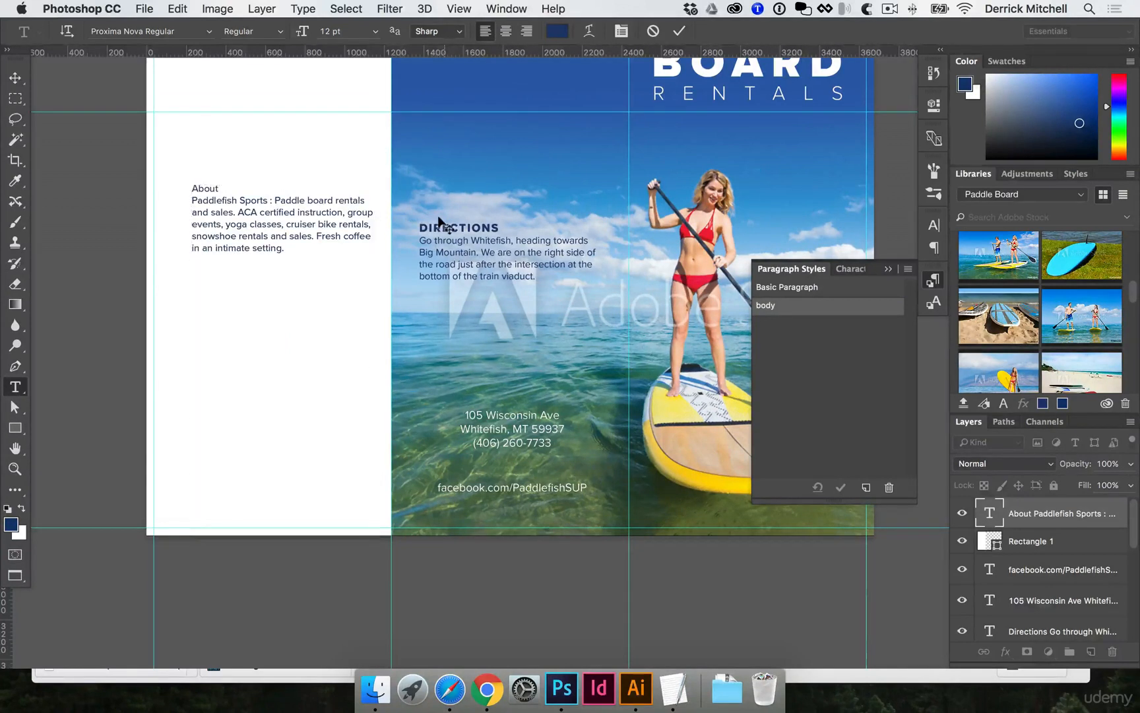
Create a paragraph style named "heading" from the formatting of the Directions heading
{"action": "left_click", "coordinate": [445, 225]}
{"action": "double_click", "coordinate": [444, 225]}
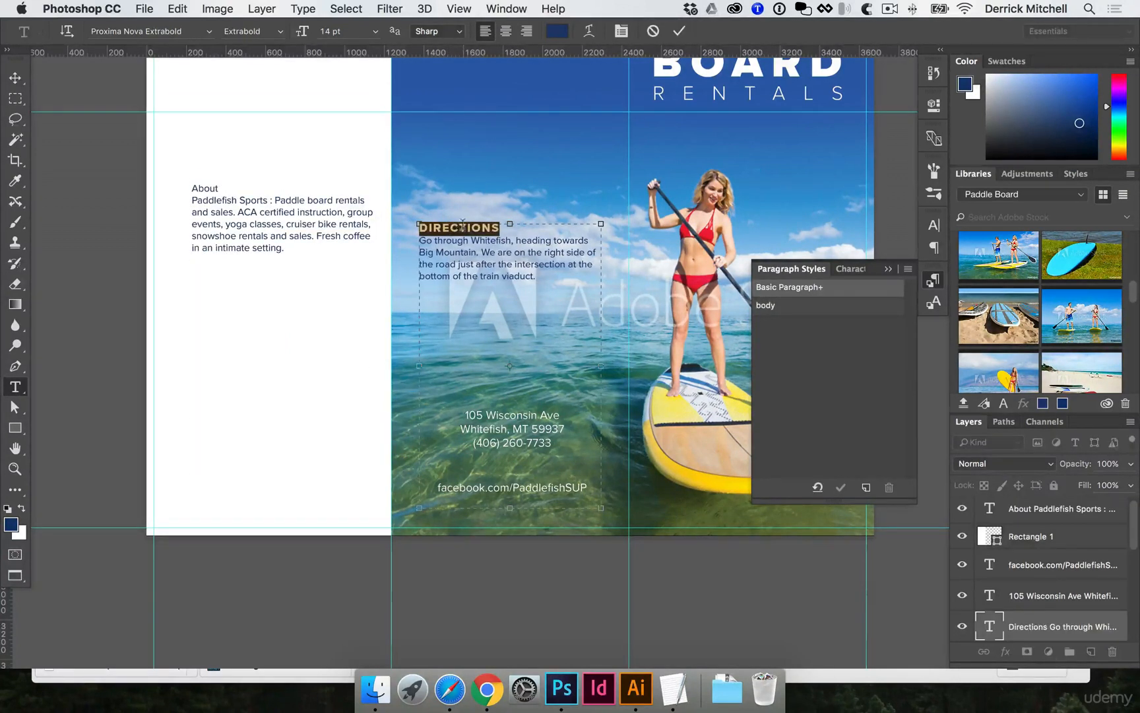
{"action": "left_click", "coordinate": [864, 487]}
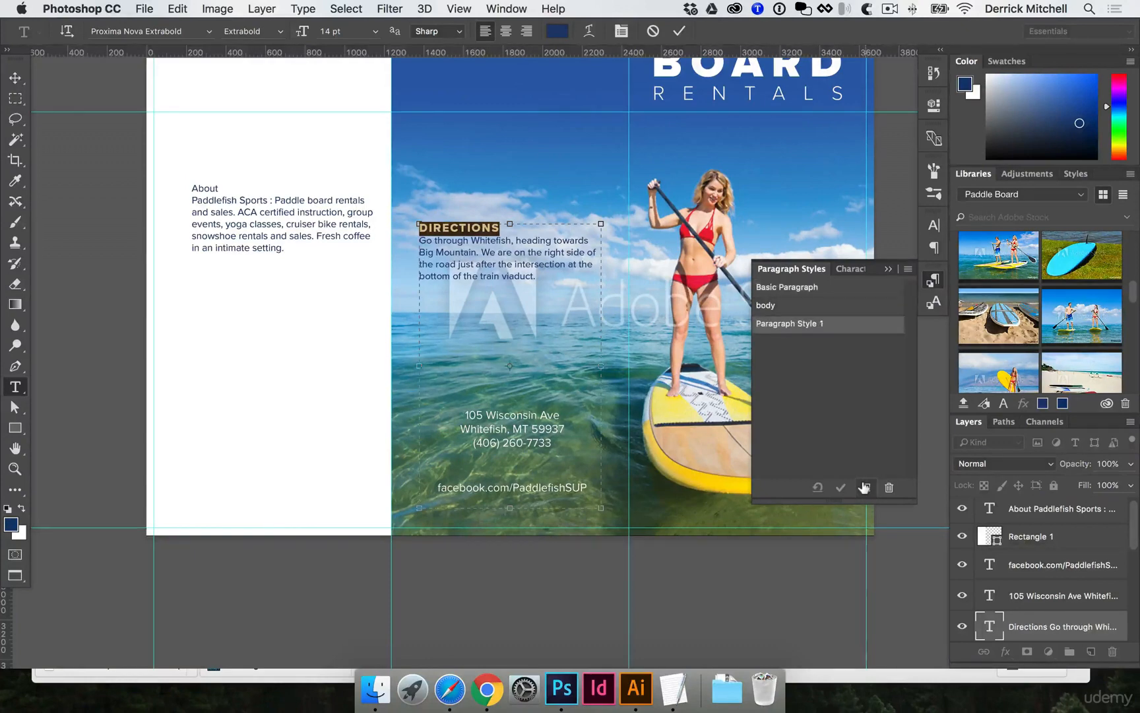
{"action": "left_click", "coordinate": [797, 323]}
{"action": "double_click", "coordinate": [796, 323]}
{"action": "type", "text": "headin"}
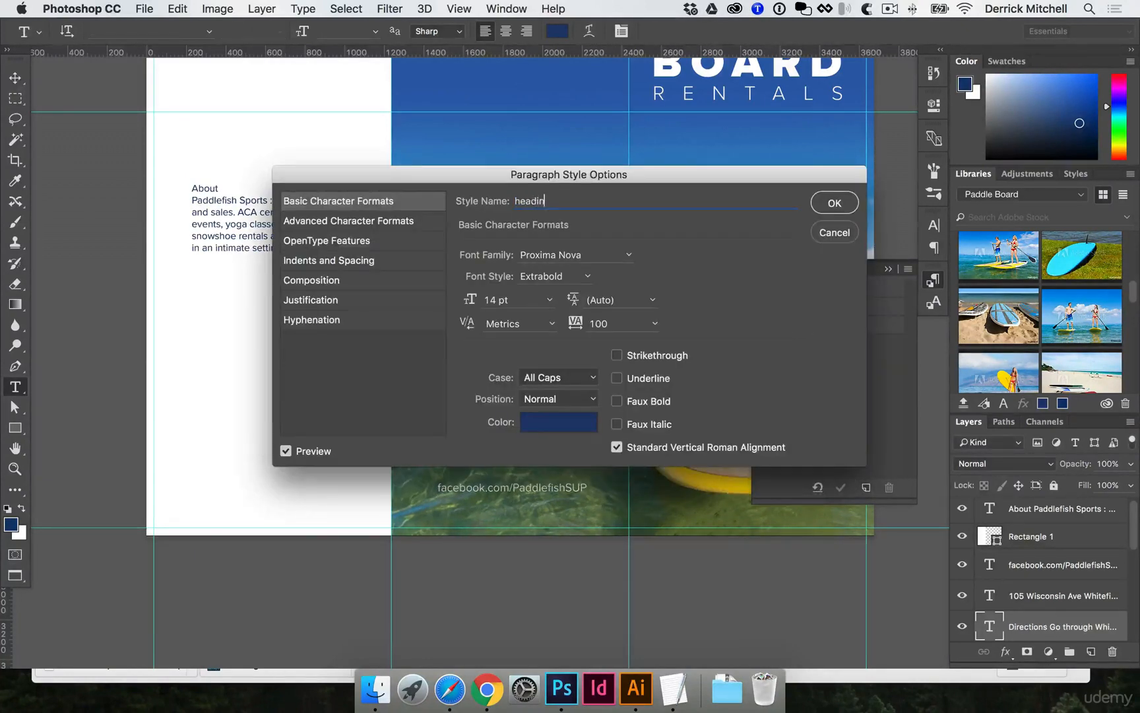
{"action": "type", "text": "g"}
{"action": "left_click", "coordinate": [835, 202]}
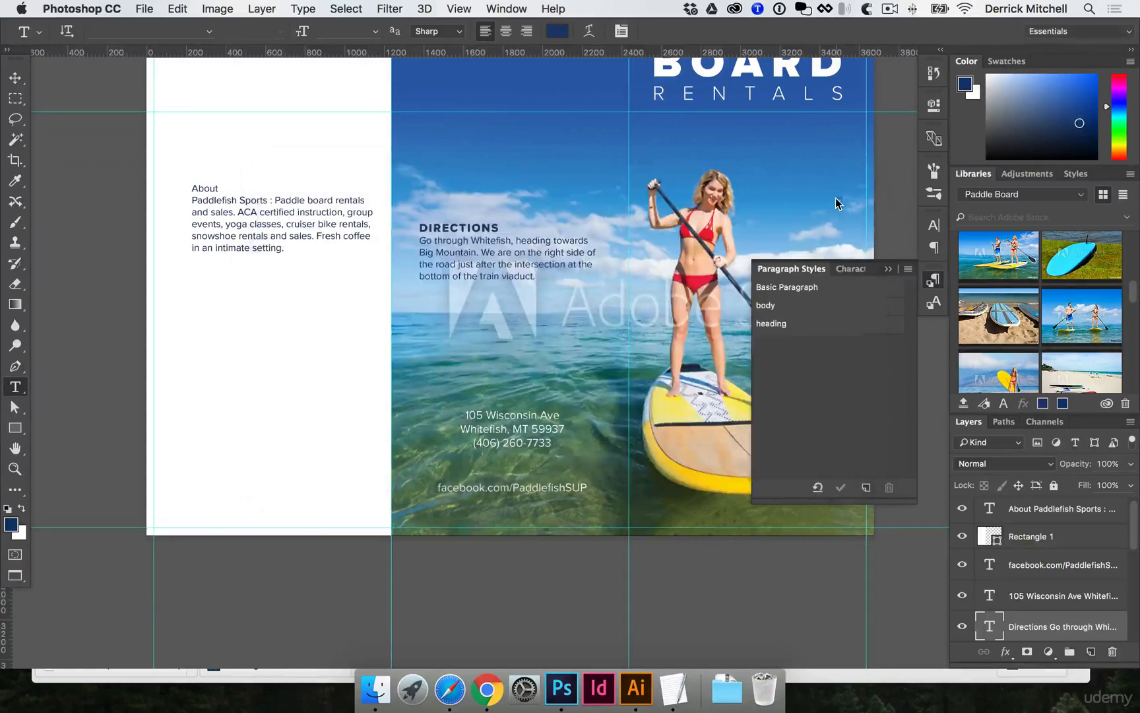
Apply the heading paragraph style to the word About above the Paddlefish Sports description
{"action": "double_click", "coordinate": [200, 187]}
{"action": "left_click", "coordinate": [761, 322]}
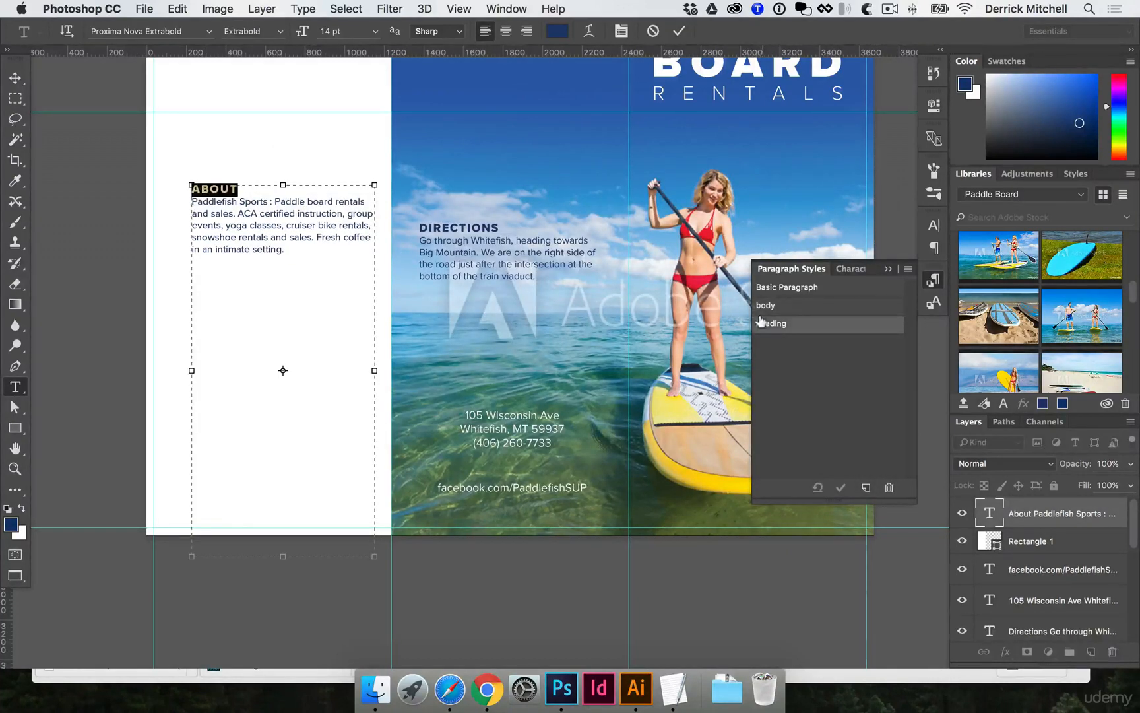
{"action": "left_click", "coordinate": [14, 77]}
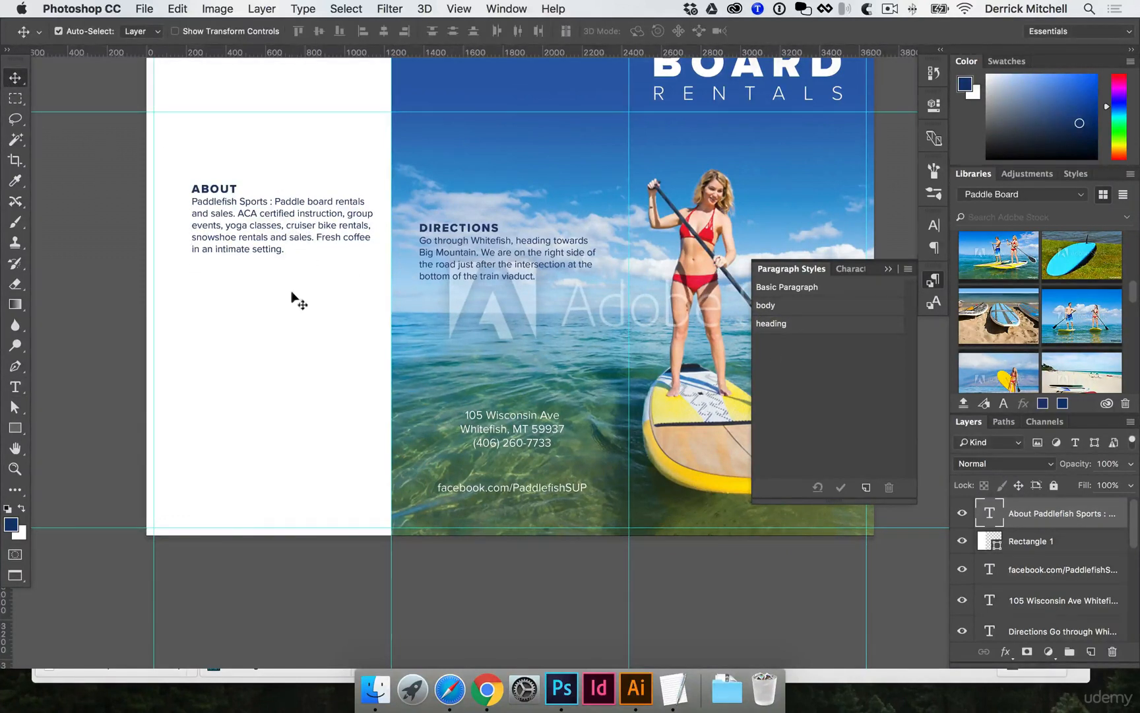
Change the body paragraph style's text color to dark gray, 4d4d4d
{"action": "left_click", "coordinate": [244, 125]}
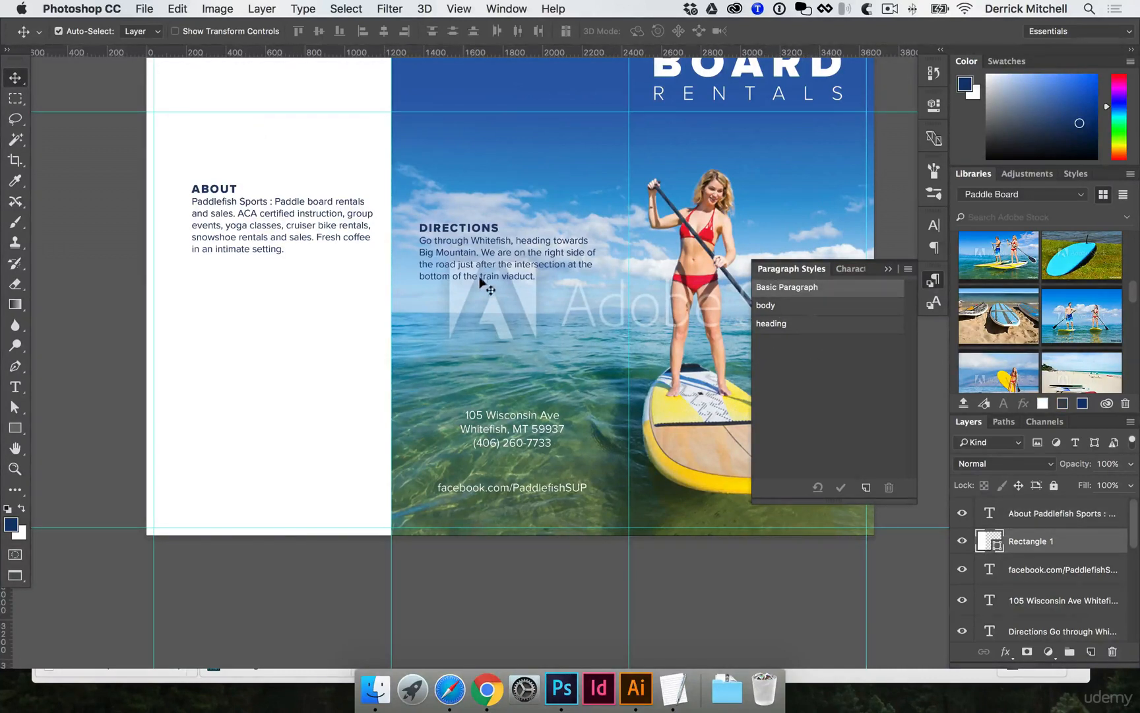
{"action": "double_click", "coordinate": [834, 308]}
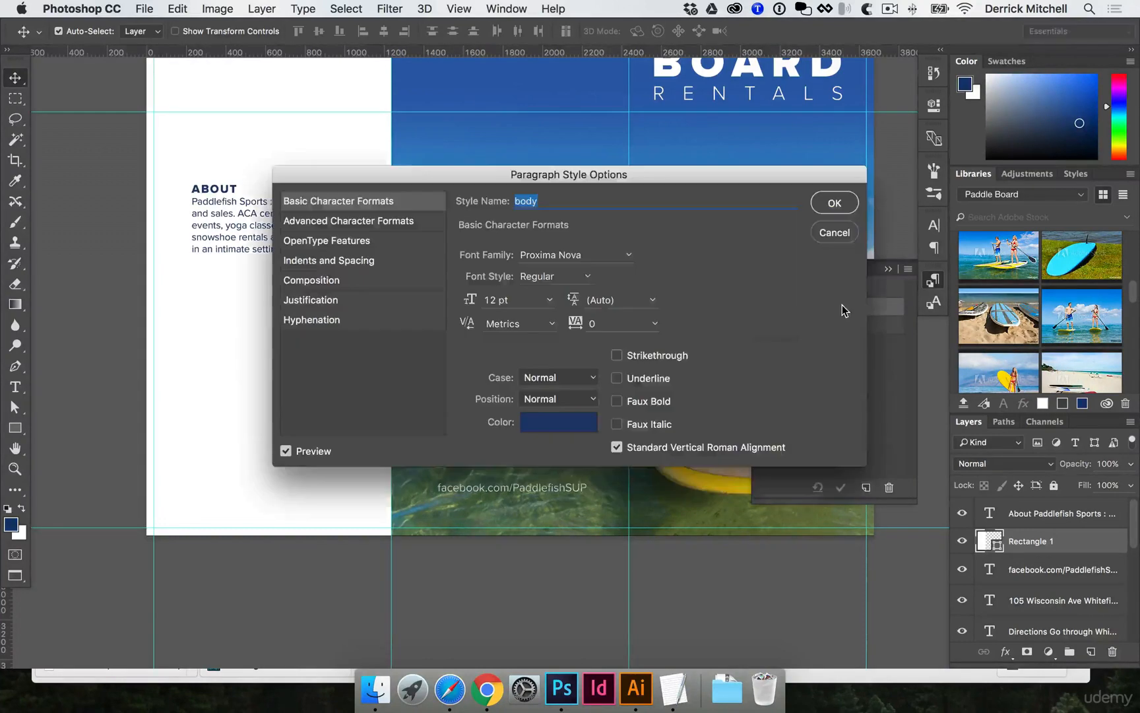
{"action": "left_click", "coordinate": [559, 421]}
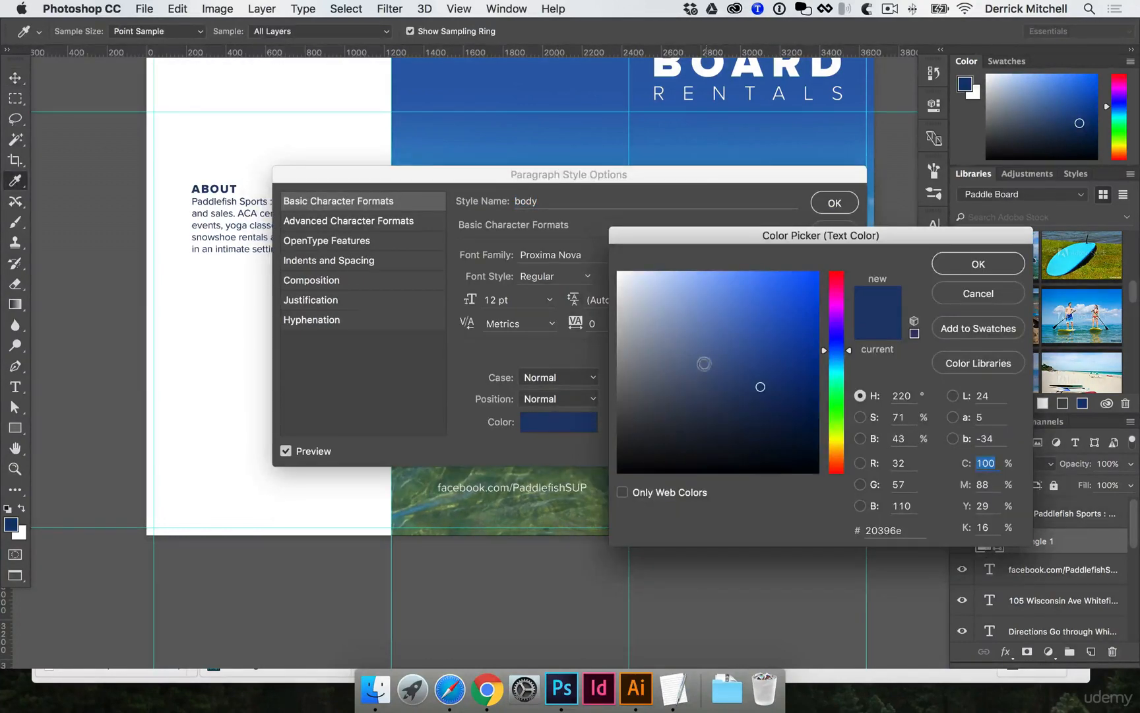
{"action": "left_click_drag", "start_coordinate": [686, 386], "coordinate": [599, 414]}
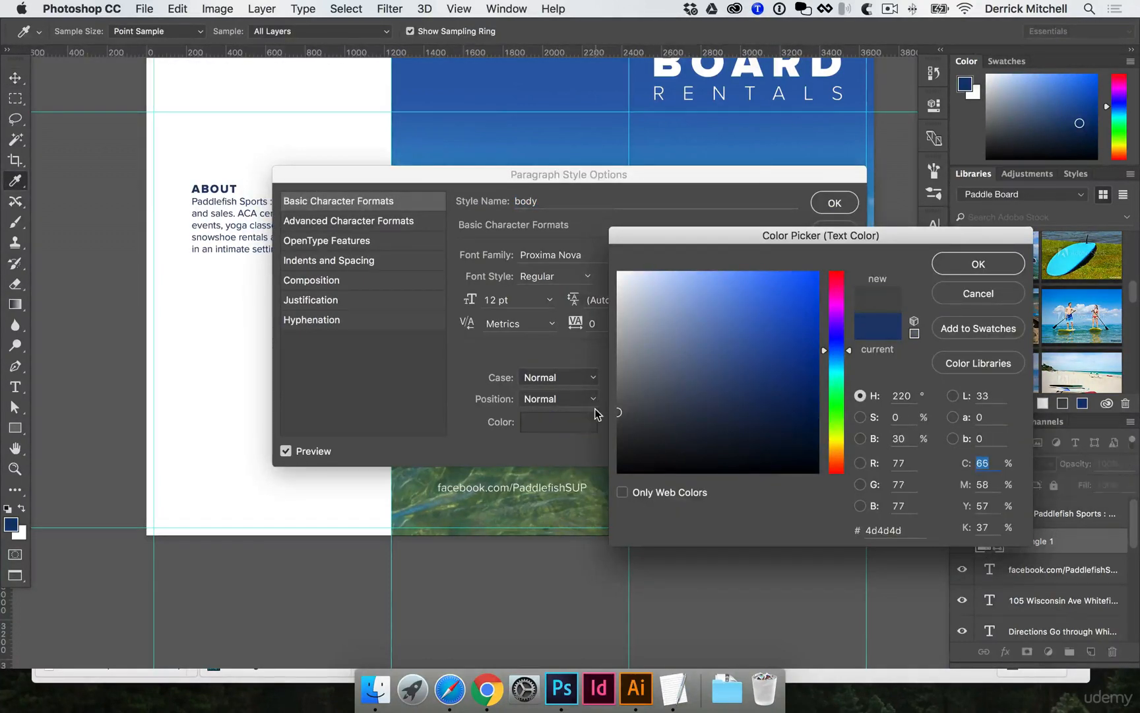
{"action": "key", "text": "Return"}
{"action": "key", "text": "Return"}
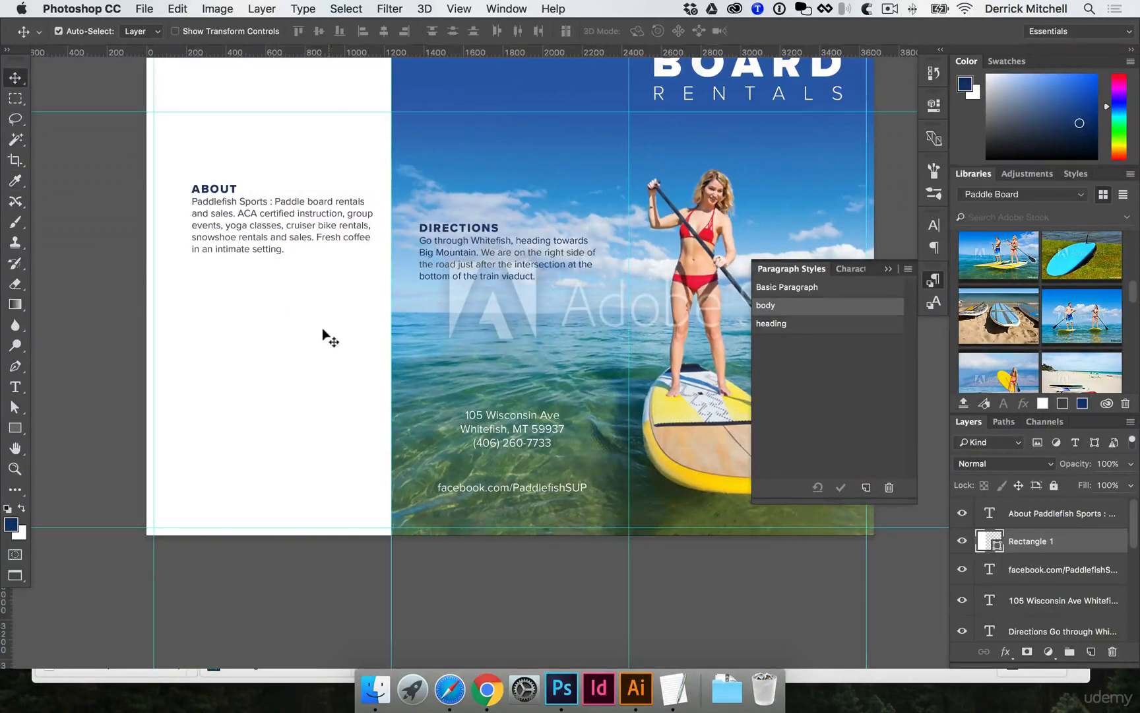
Move the About text block slightly left and down within the white panel
{"action": "scroll", "coordinate": [284, 297], "scroll_direction": "up", "scroll_amount": 3}
{"action": "scroll", "coordinate": [311, 290], "scroll_direction": "left", "scroll_amount": 1}
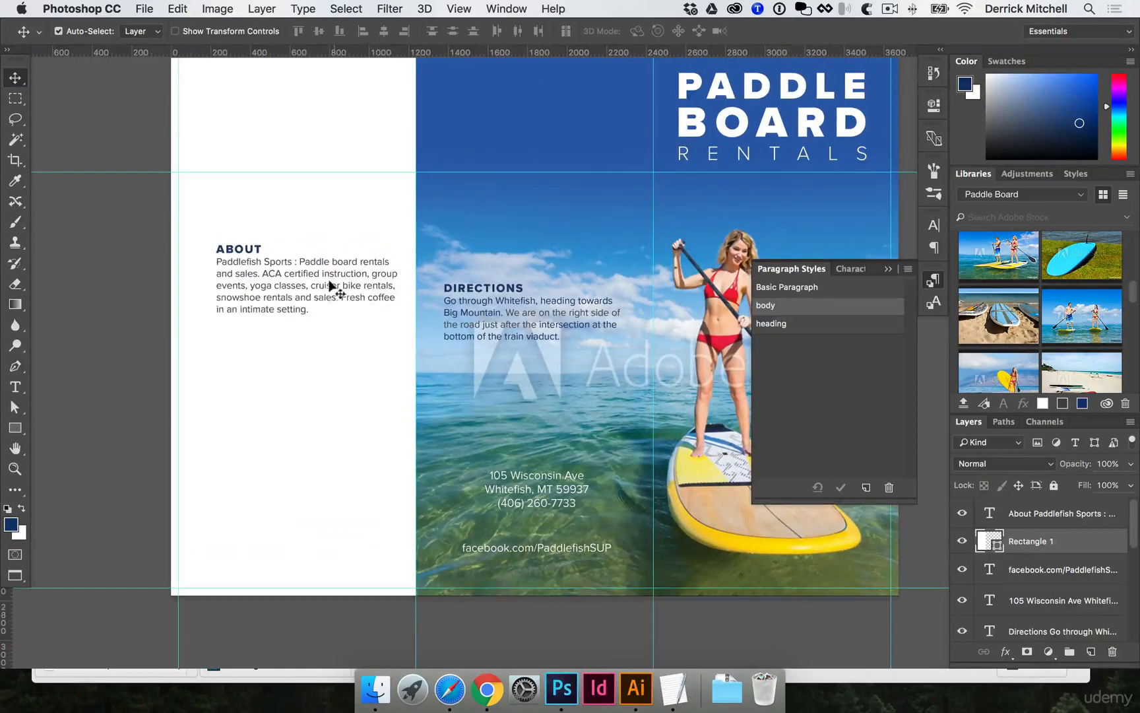
{"action": "left_click_drag", "start_coordinate": [335, 287], "coordinate": [323, 292]}
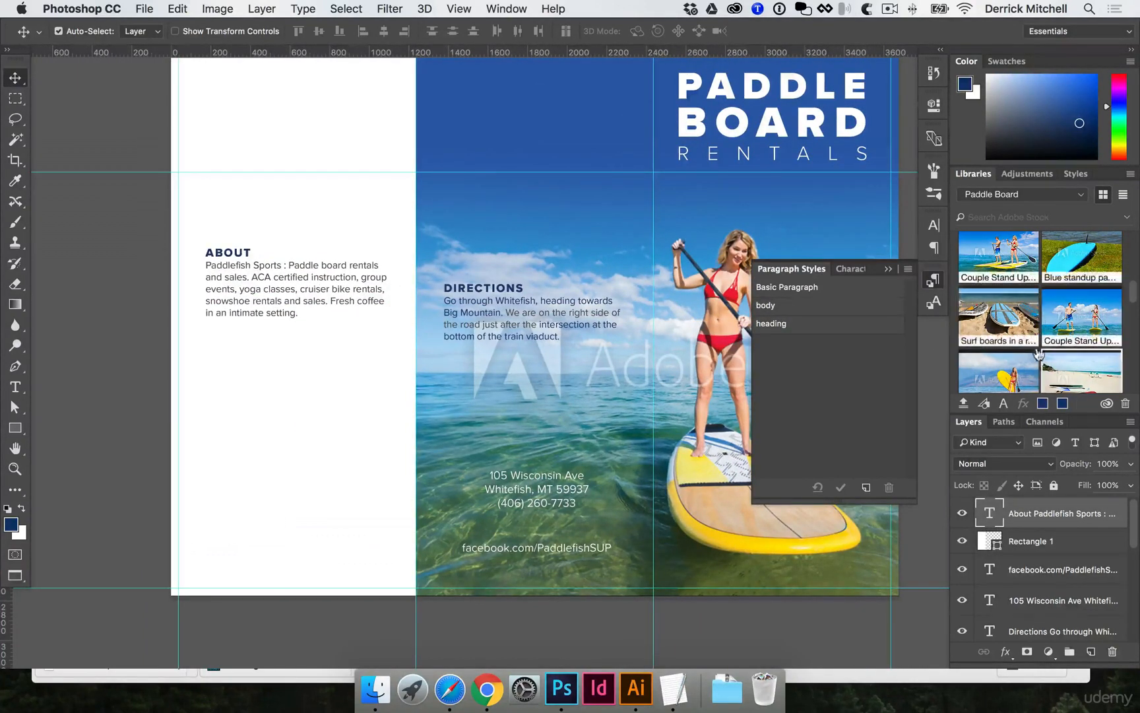
Place the surfboards-on-the-beach stock photo from the Paddle Board library onto the white About panel
{"action": "scroll", "coordinate": [1047, 341], "scroll_direction": "up", "scroll_amount": 1}
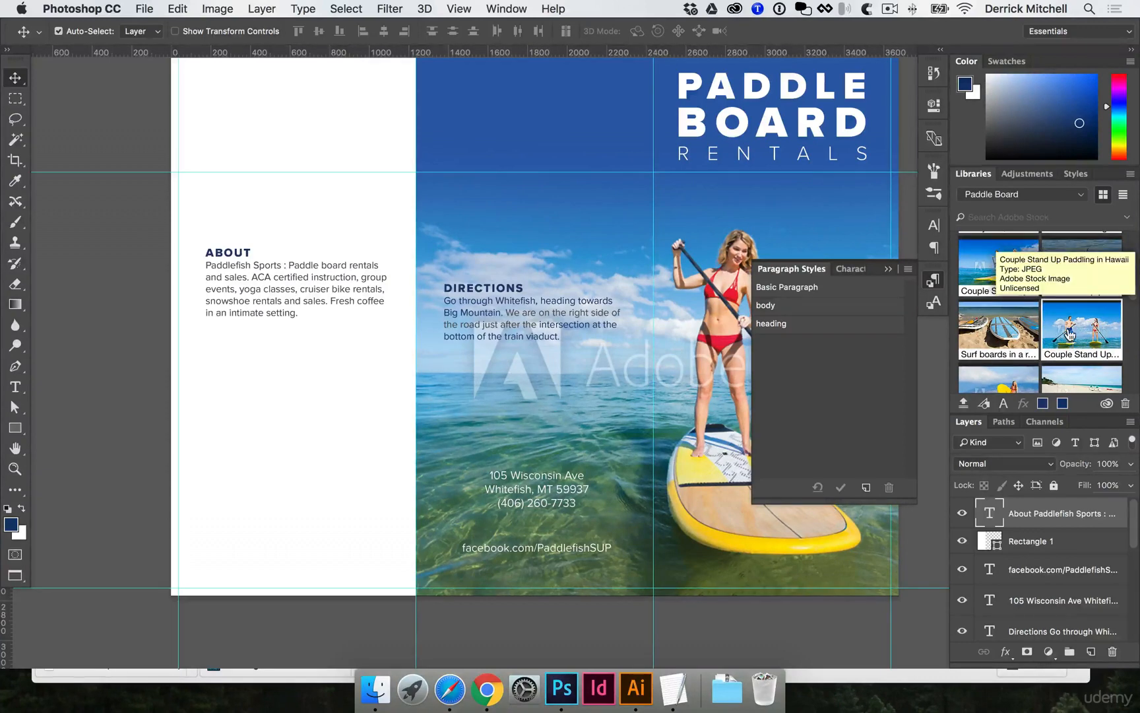
{"action": "scroll", "coordinate": [350, 395], "scroll_direction": "left", "scroll_amount": 1}
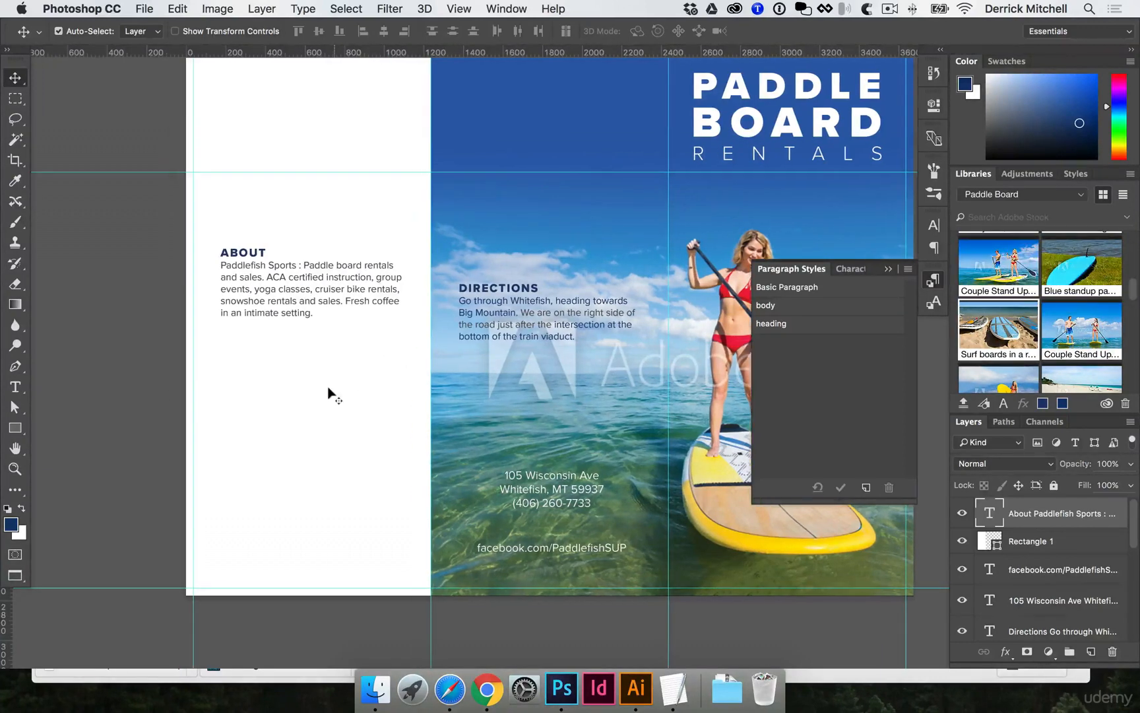
{"action": "left_click_drag", "start_coordinate": [347, 392], "coordinate": [374, 375]}
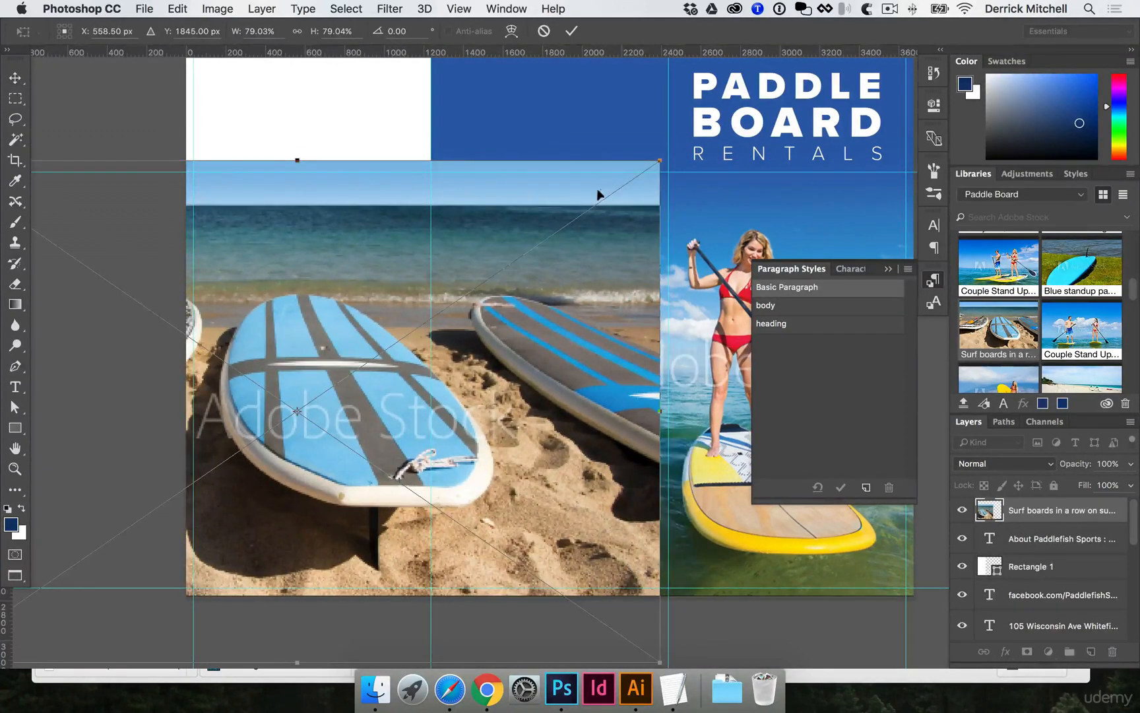
Scale the surfboards photo to about 30.92% and fit it across the bottom of the white panel, its edge meeting the blue panel
{"action": "left_click_drag", "start_coordinate": [653, 153], "coordinate": [499, 272]}
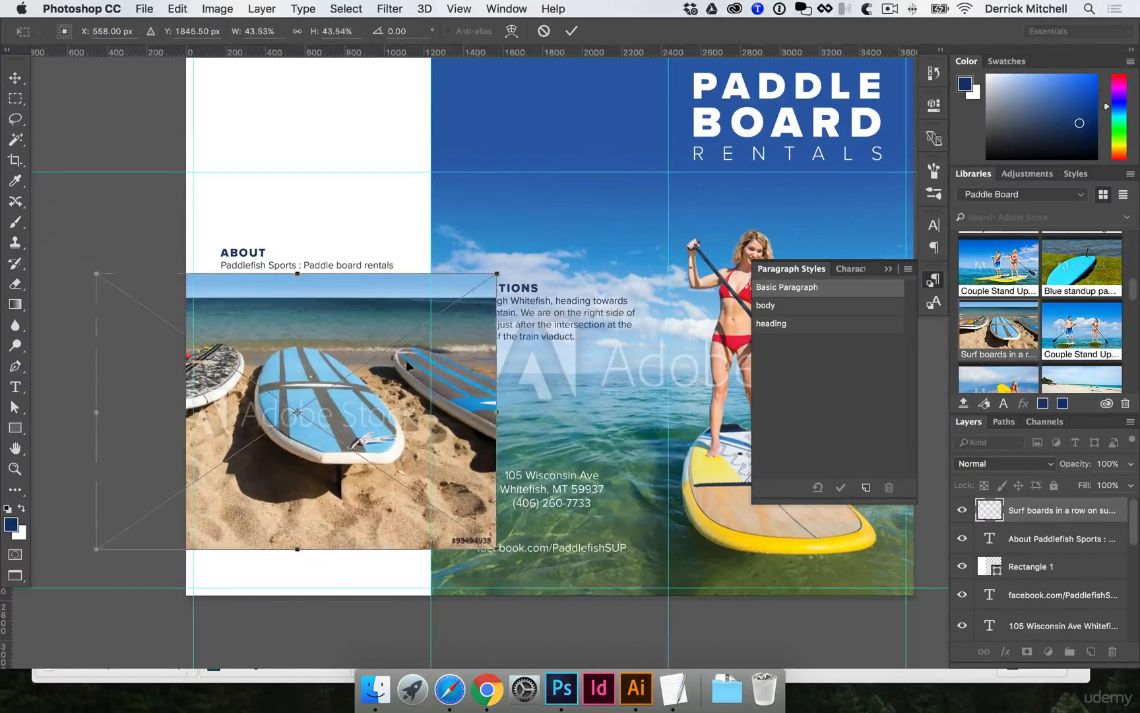
{"action": "left_click_drag", "start_coordinate": [405, 365], "coordinate": [408, 413]}
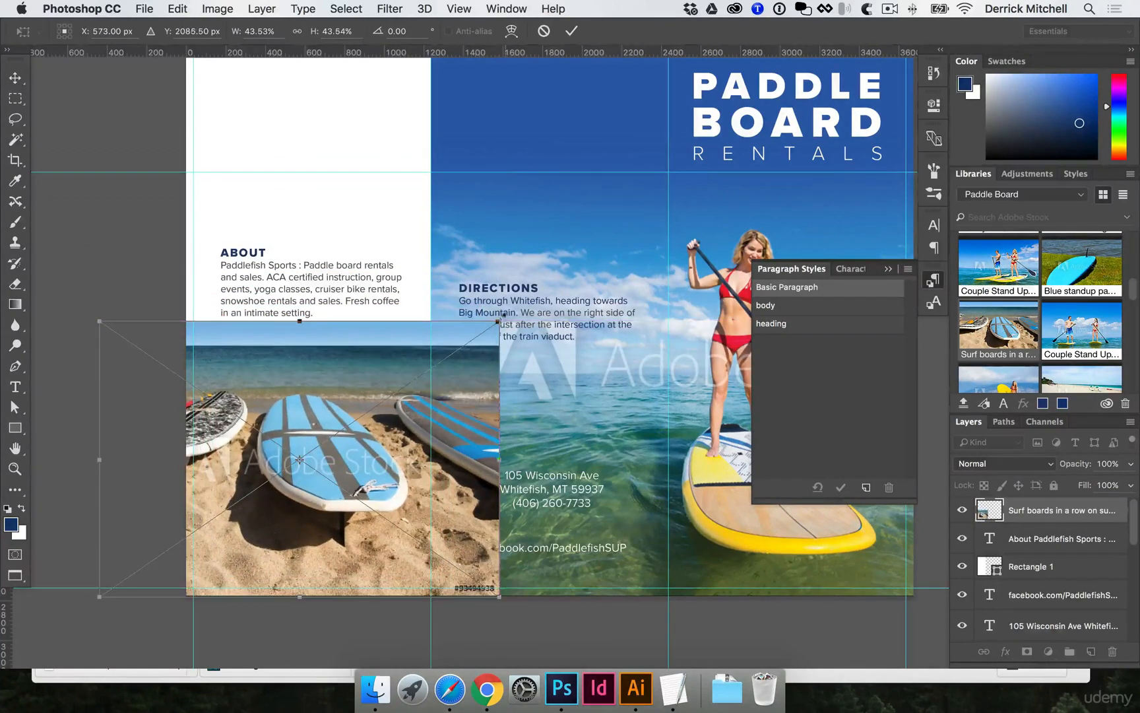
{"action": "left_click_drag", "start_coordinate": [503, 315], "coordinate": [431, 369]}
{"action": "left_click_drag", "start_coordinate": [100, 363], "coordinate": [161, 373]}
{"action": "scroll", "coordinate": [159, 373], "scroll_direction": "left", "scroll_amount": 8}
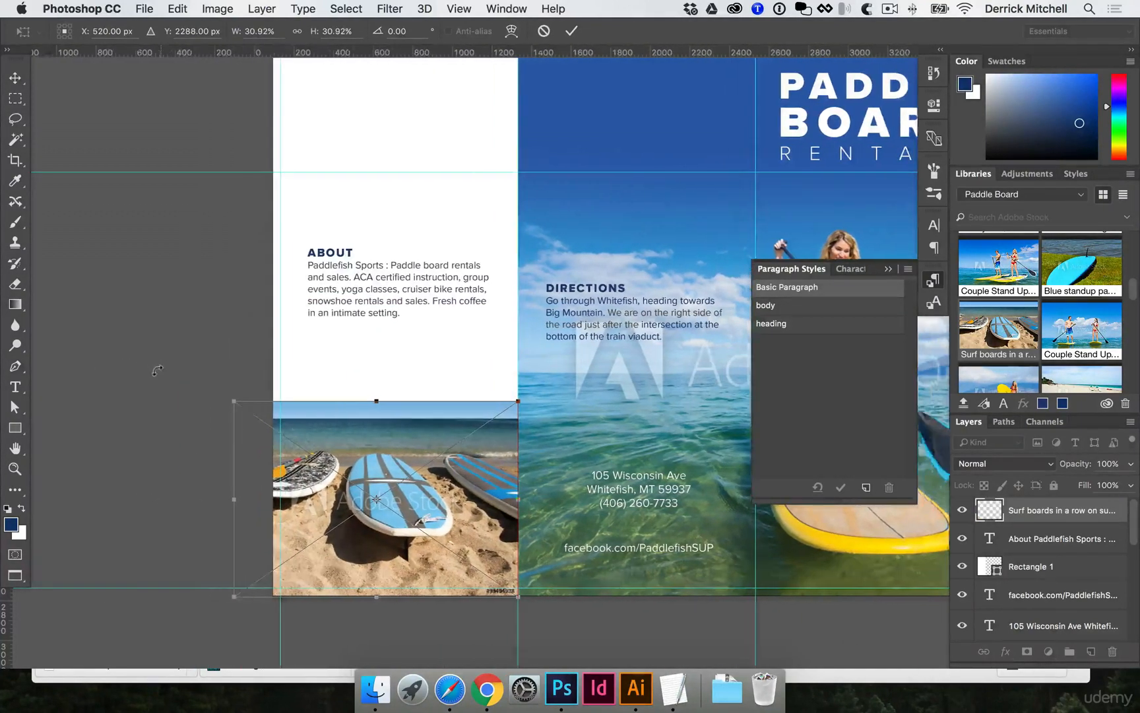
{"action": "key", "text": "Return"}
{"action": "left_click_drag", "start_coordinate": [458, 353], "coordinate": [407, 364]}
{"action": "left_click_drag", "start_coordinate": [448, 302], "coordinate": [436, 325]}
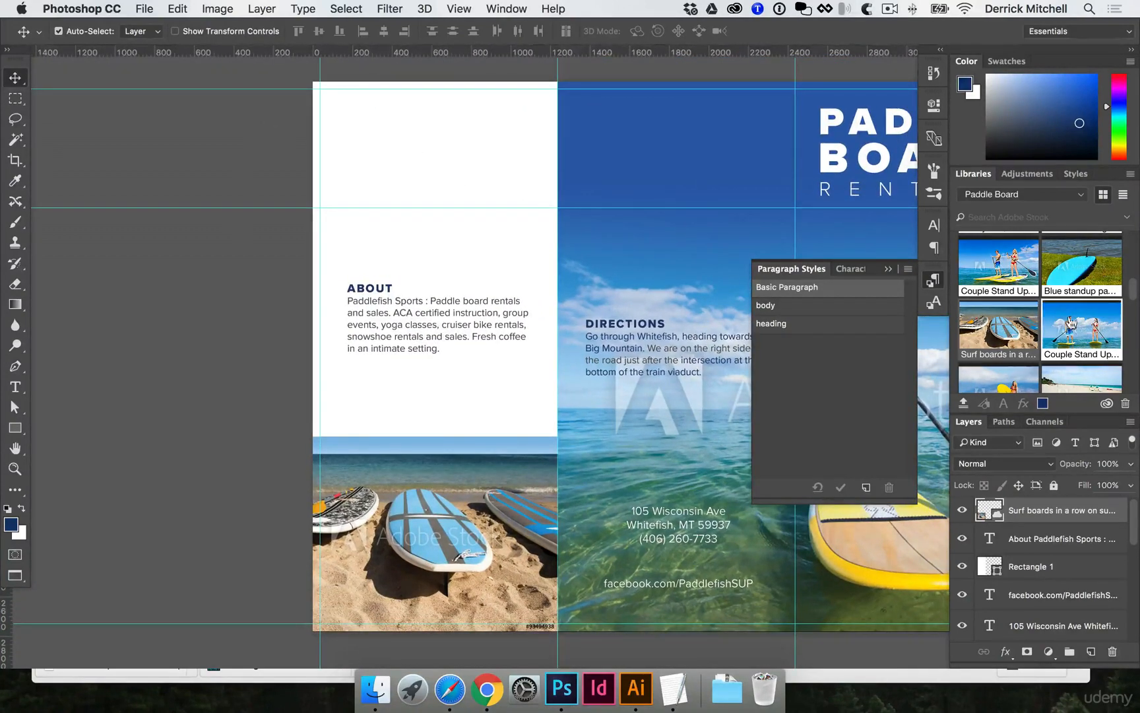
Switch to Chrome, open pexels.com in a new tab and search for mountain photos
{"action": "scroll", "coordinate": [1082, 338], "scroll_direction": "down", "scroll_amount": 5}
{"action": "scroll", "coordinate": [1082, 338], "scroll_direction": "down", "scroll_amount": 3}
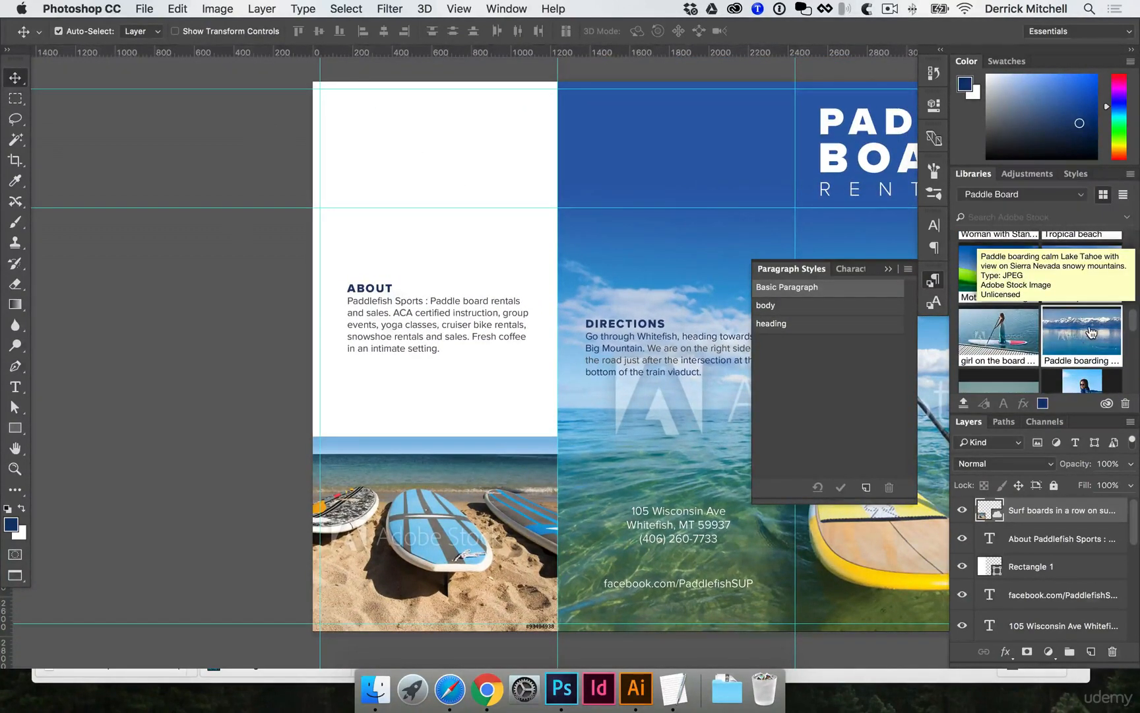
{"action": "left_click", "coordinate": [485, 688]}
{"action": "key", "text": "super+t"}
{"action": "type", "text": "pexels.com"}
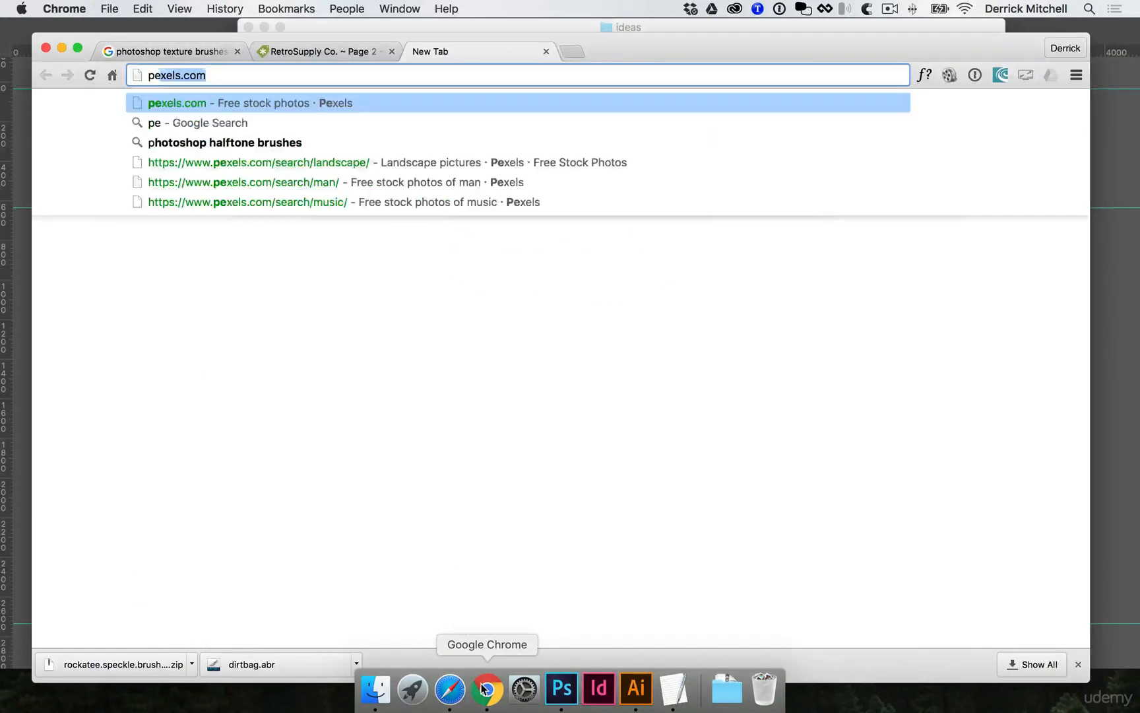
{"action": "key", "text": "Return"}
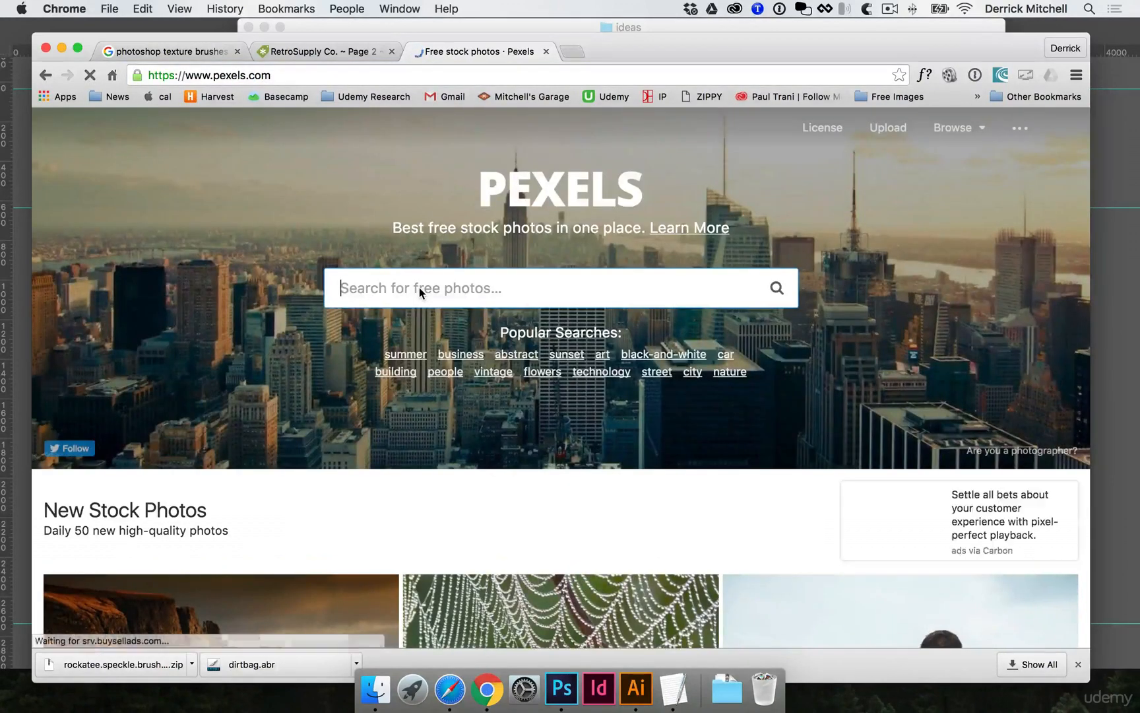
{"action": "type", "text": "mount"}
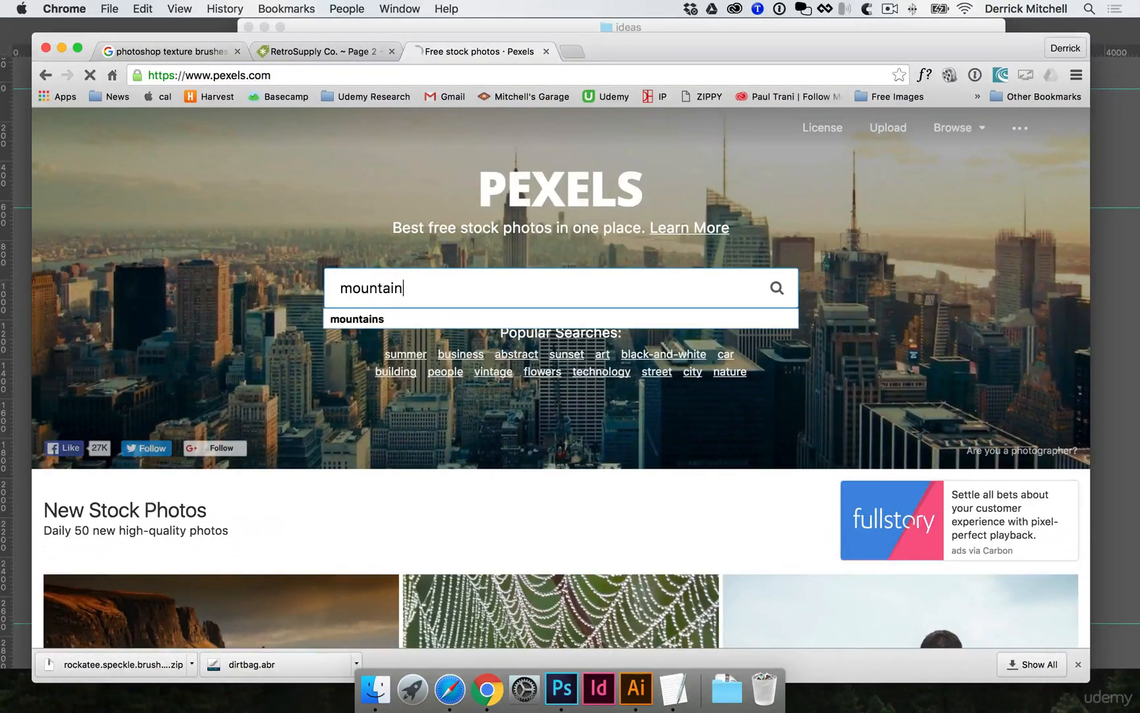
{"action": "type", "text": "ain"}
{"action": "key", "text": "Return"}
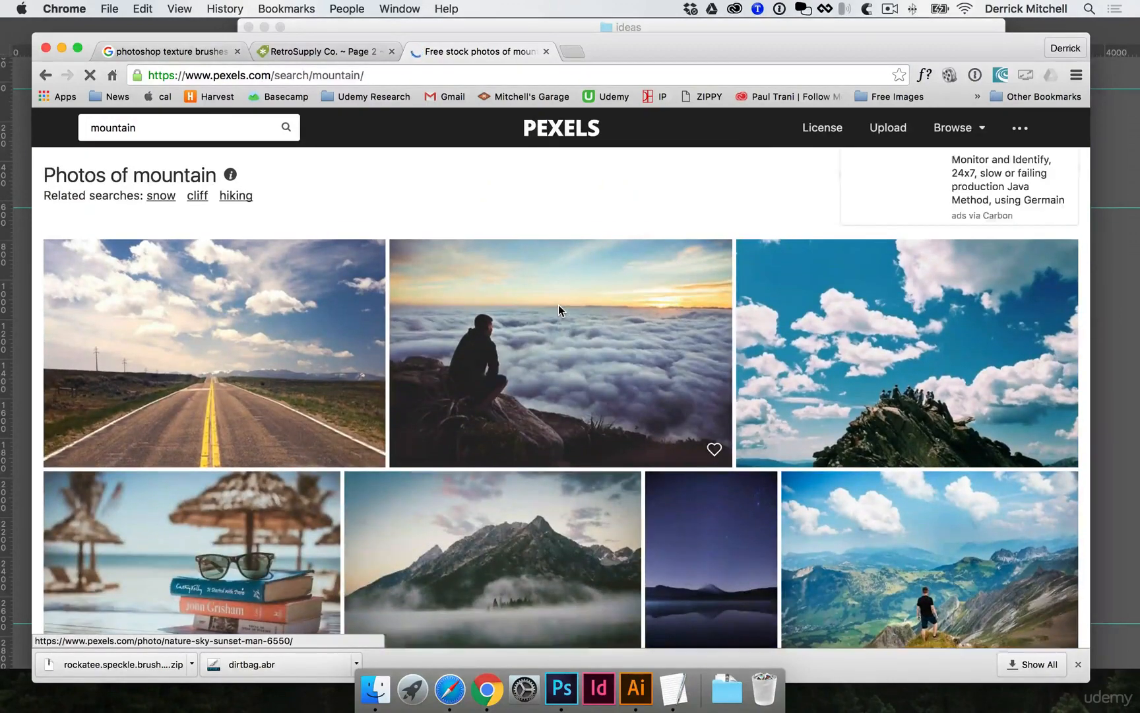
Browse the mountain results and open the full-size version of the snowy mountain range photo under a pale sky
{"action": "scroll", "coordinate": [558, 304], "scroll_direction": "down", "scroll_amount": 10}
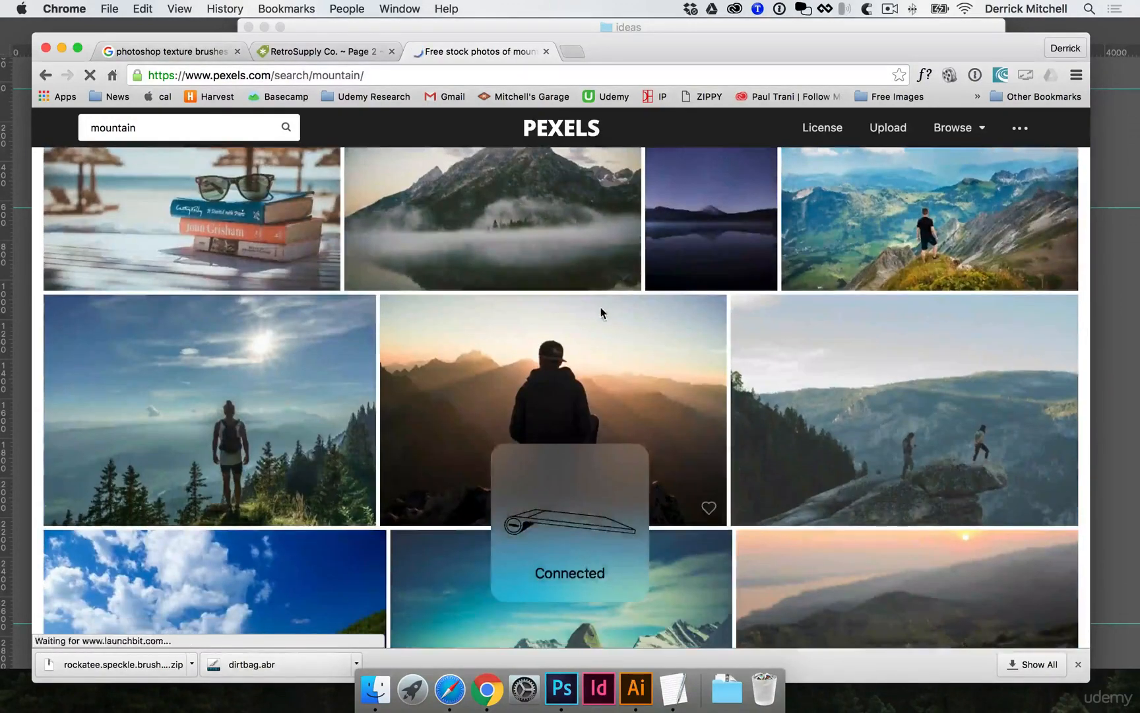
{"action": "scroll", "coordinate": [602, 308], "scroll_direction": "down", "scroll_amount": 8}
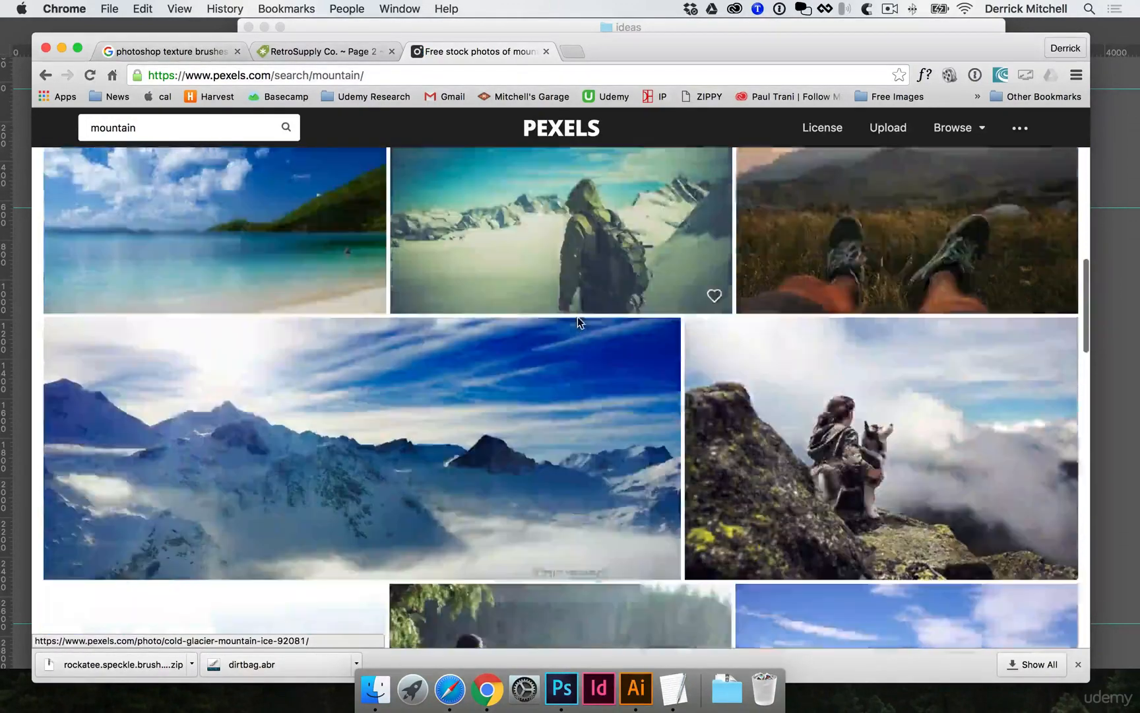
{"action": "scroll", "coordinate": [593, 318], "scroll_direction": "down", "scroll_amount": 10}
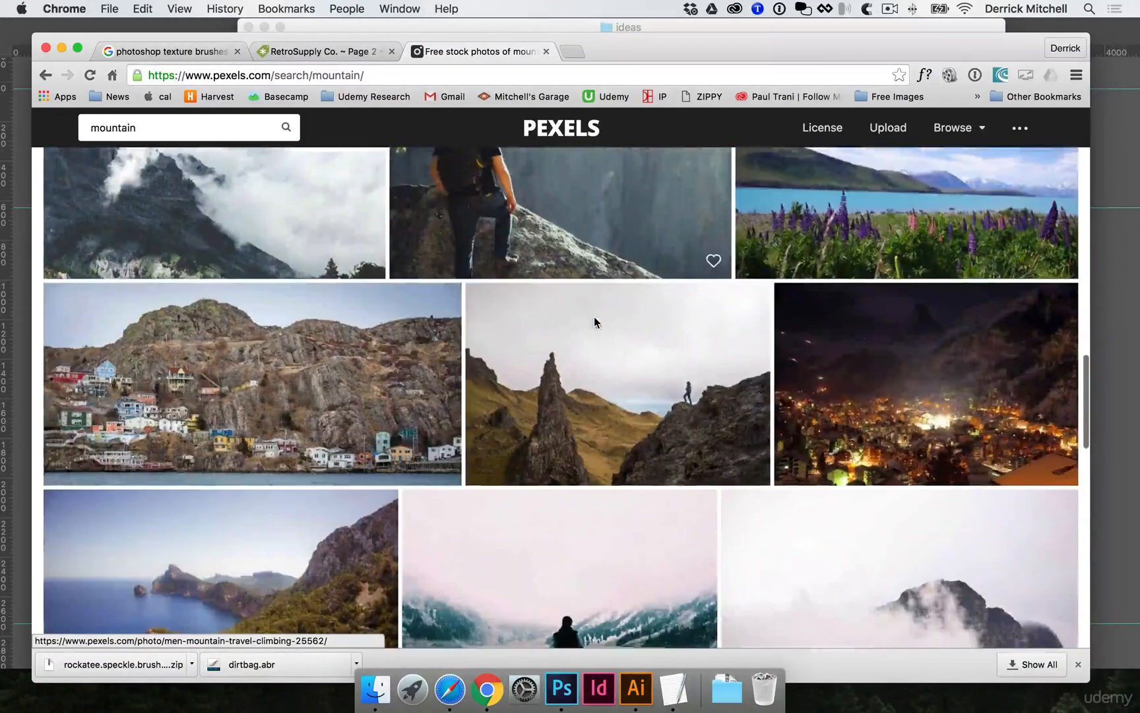
{"action": "scroll", "coordinate": [594, 322], "scroll_direction": "down", "scroll_amount": 5}
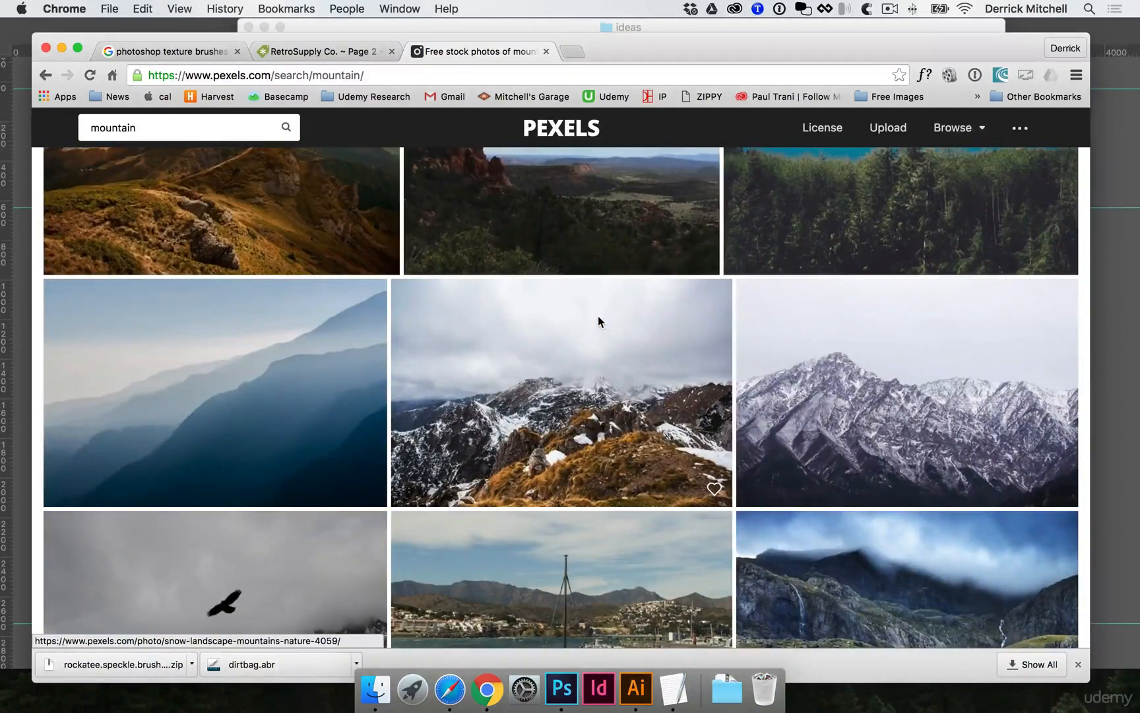
{"action": "left_click", "coordinate": [893, 404]}
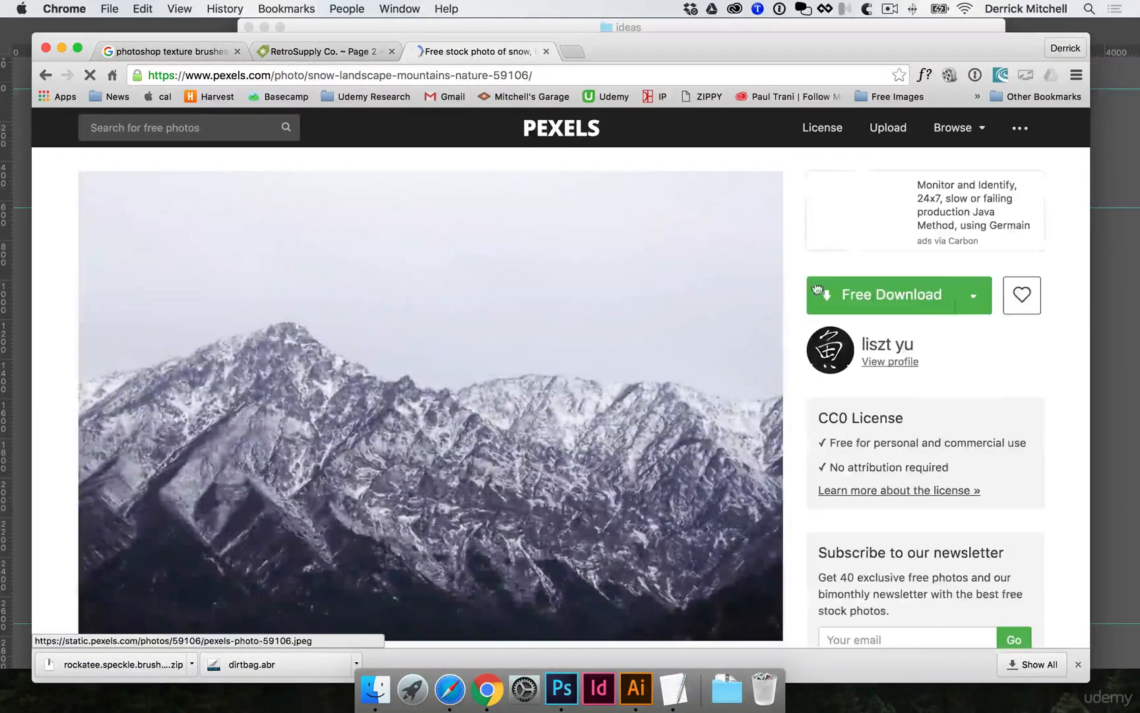
{"action": "left_click", "coordinate": [891, 295]}
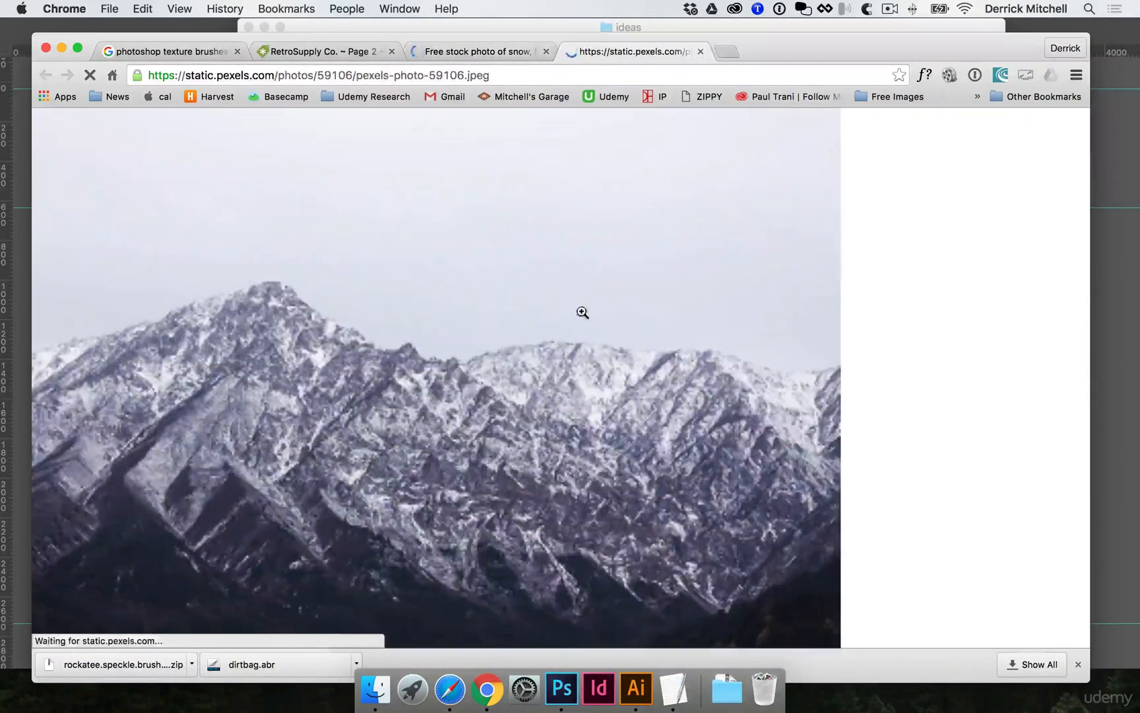
Save the mountain image as pexels-photo-59106.jpeg in the photos folder inside ASSETS of the SUP brochure folder on the Desktop
{"action": "right_click", "coordinate": [406, 305]}
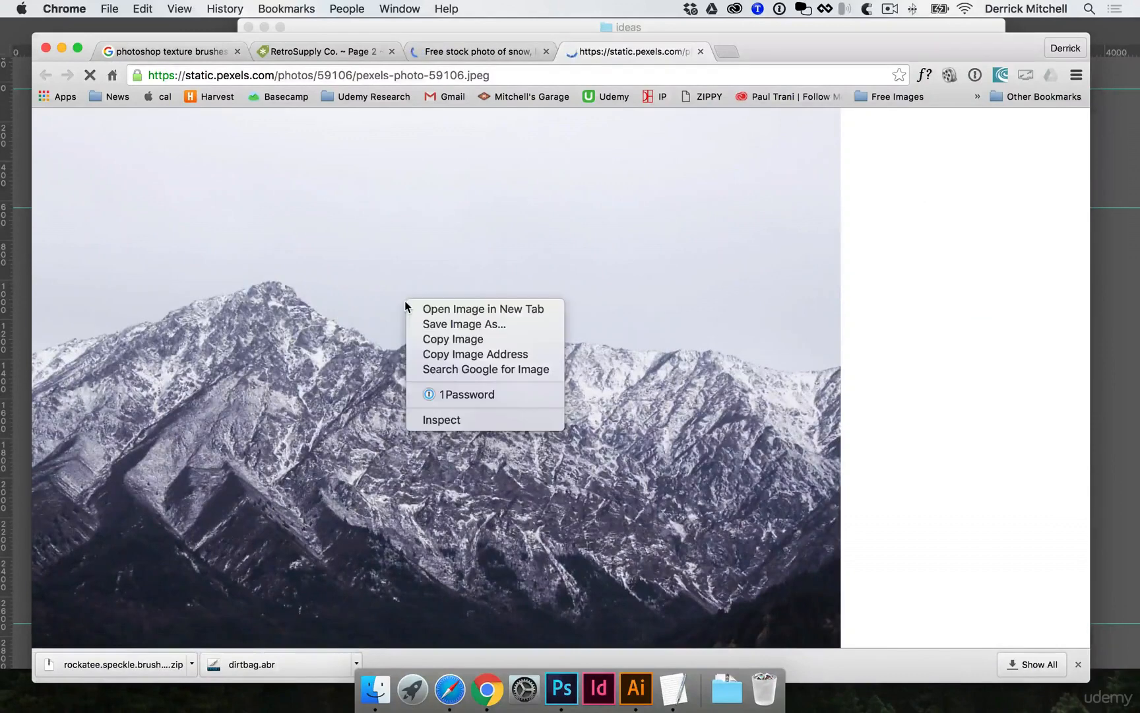
{"action": "left_click", "coordinate": [437, 322]}
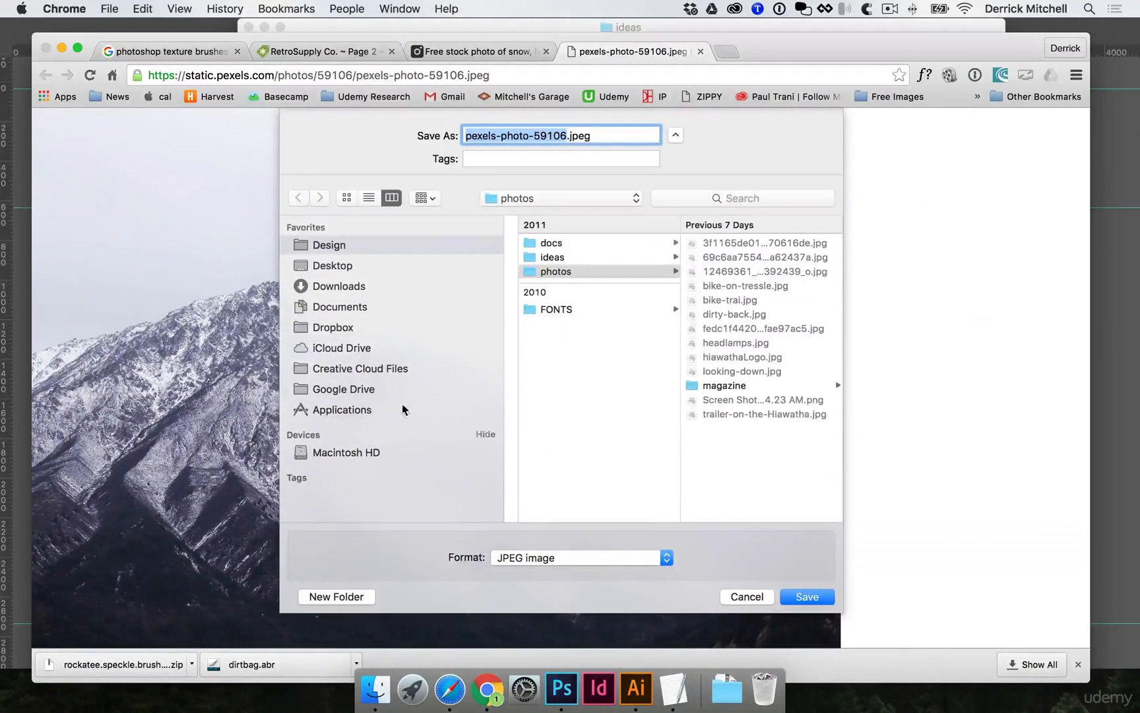
{"action": "left_click", "coordinate": [331, 265]}
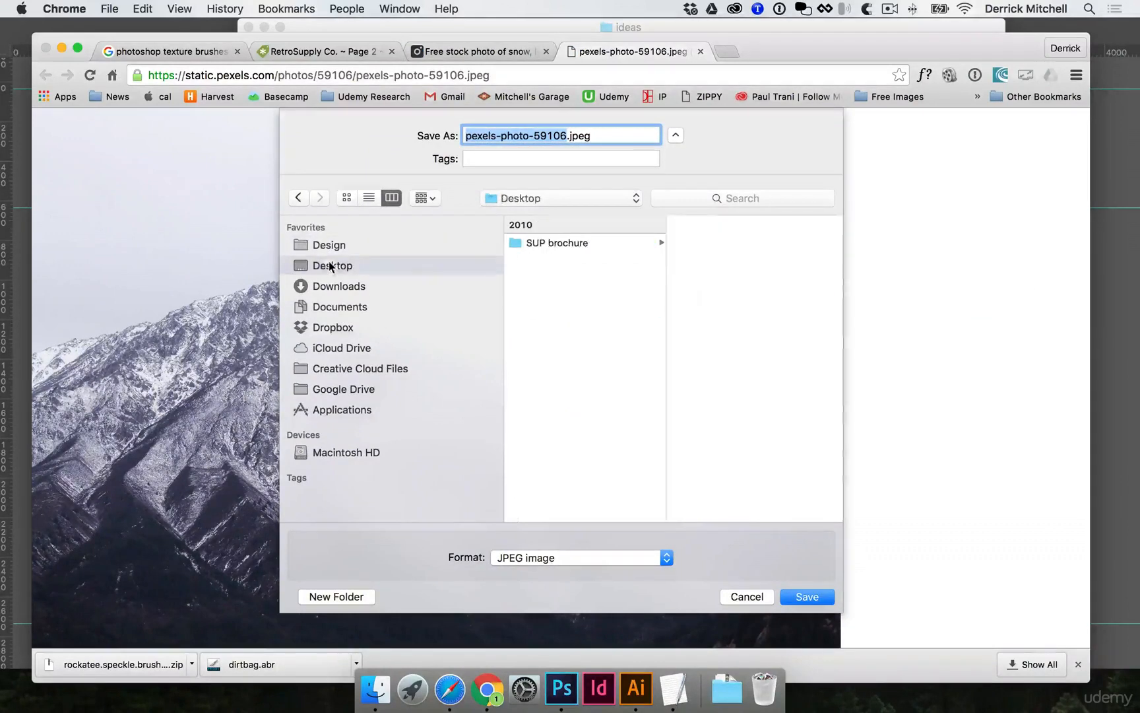
{"action": "left_click", "coordinate": [578, 244]}
{"action": "left_click", "coordinate": [727, 293]}
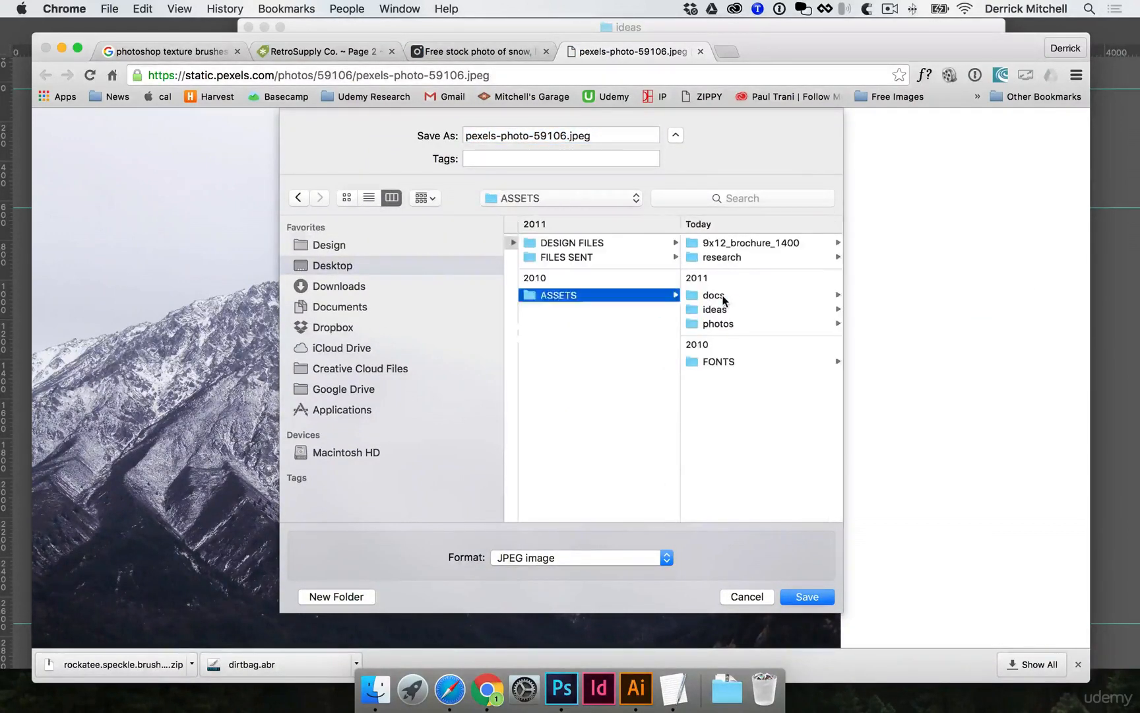
{"action": "left_click", "coordinate": [718, 323]}
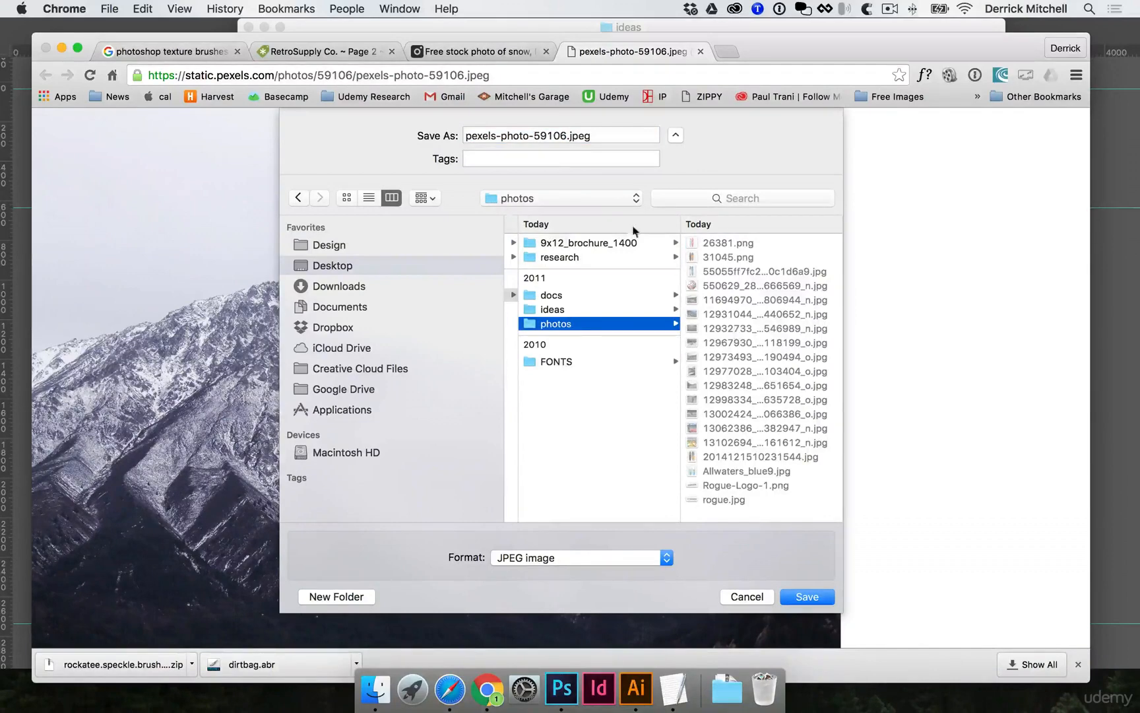
{"action": "left_click", "coordinate": [814, 599]}
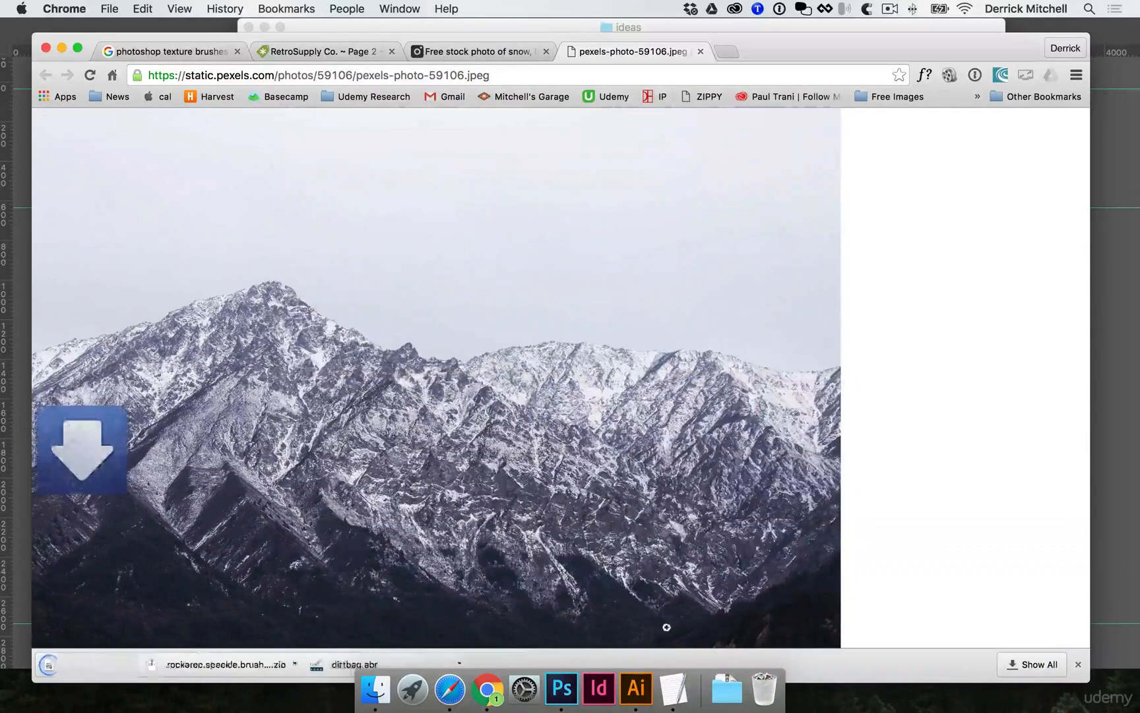
Open the downloaded mountain photo in Photoshop and copy it into brochure-out.psd as a new layer above the surfboards photo
{"action": "left_click_drag", "start_coordinate": [49, 664], "coordinate": [562, 689]}
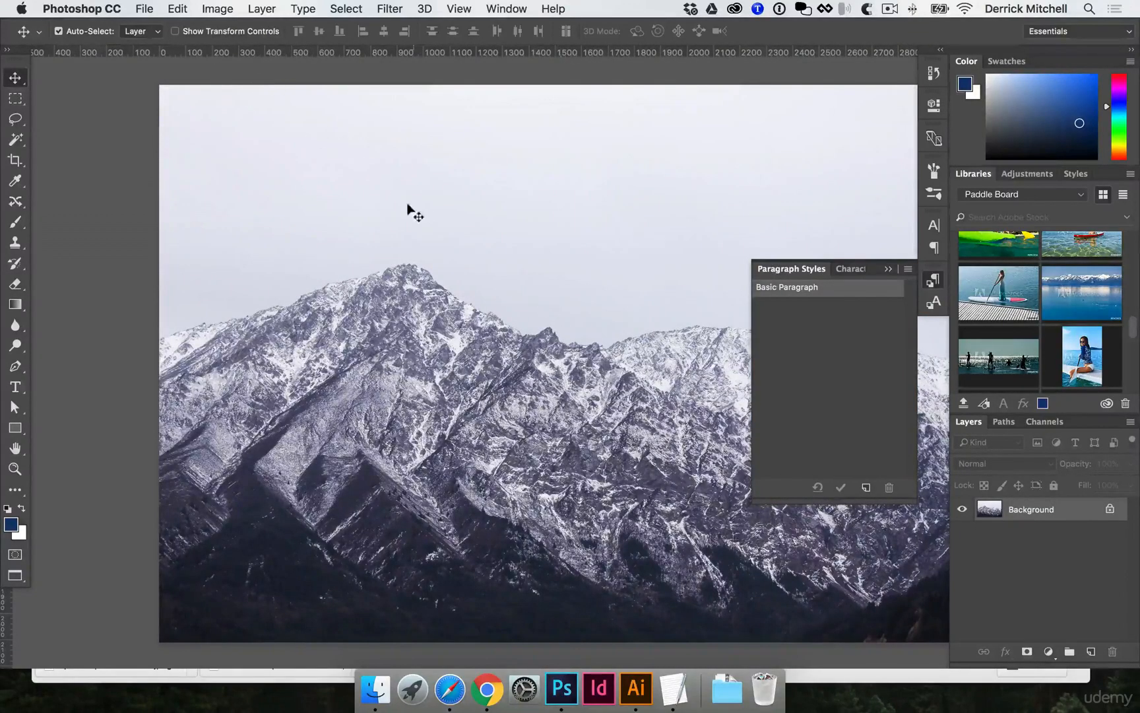
{"action": "key", "text": "f"}
{"action": "key", "text": "f"}
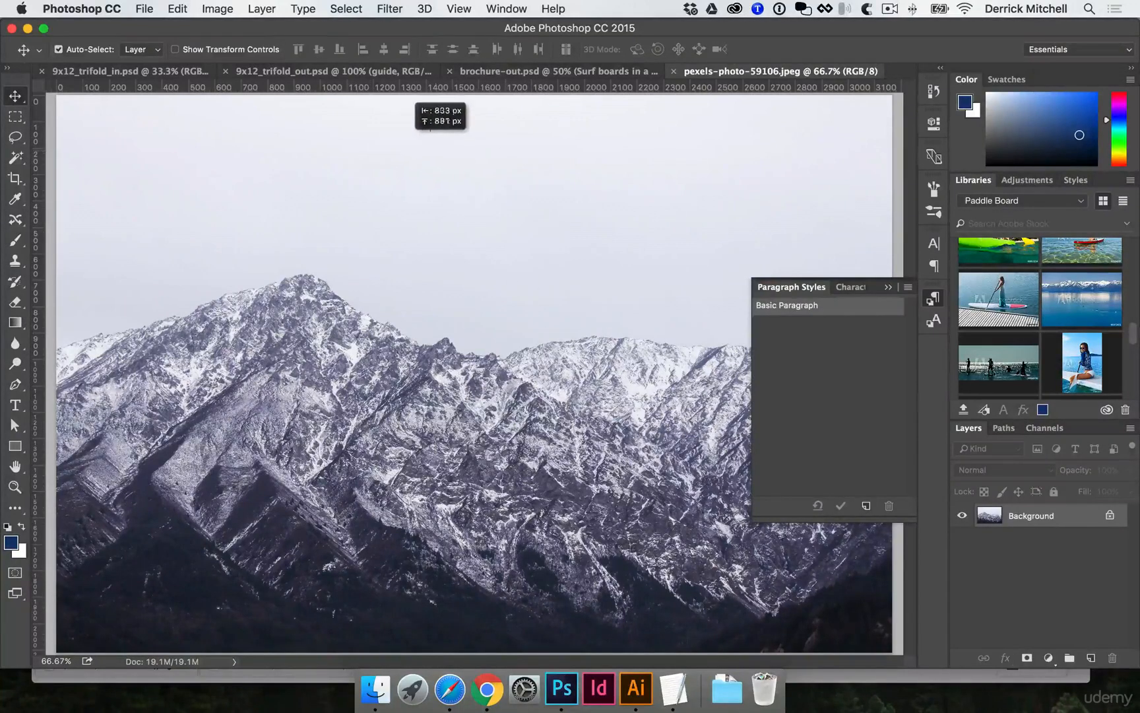
{"action": "left_click", "coordinate": [480, 72]}
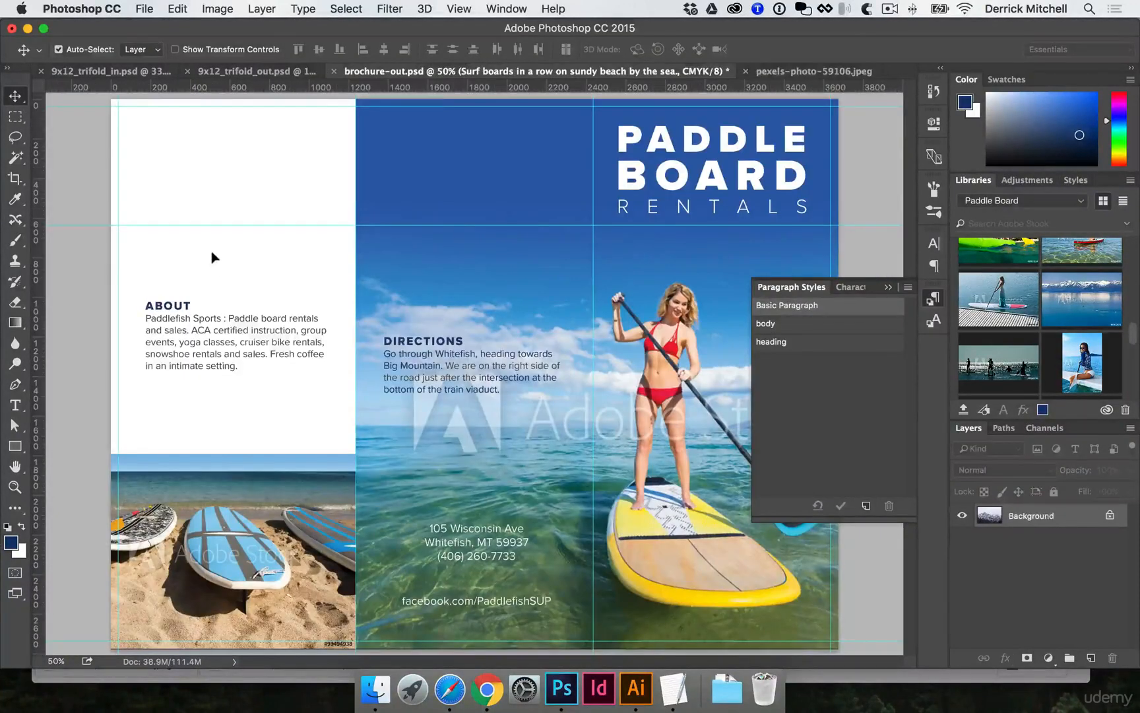
{"action": "key", "text": "ctrl+shift+v"}
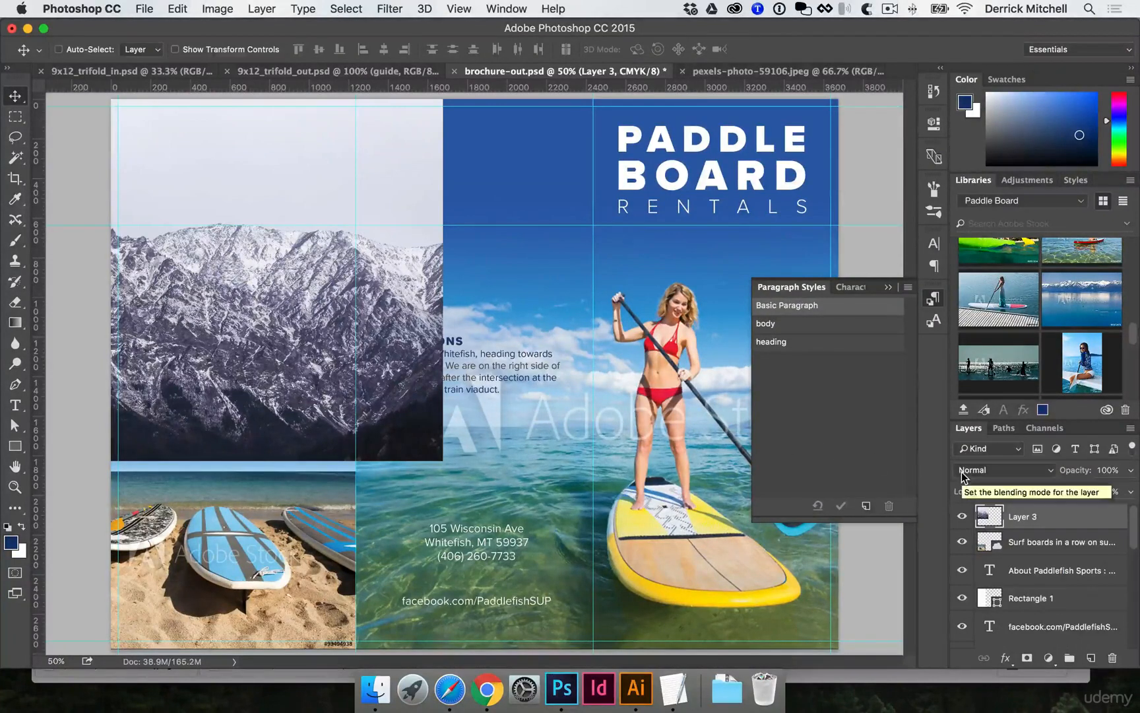
Desaturate the mountain layer and lighten it with Levels, raising the black input and setting white input to 188 and black output to 96
{"action": "key", "text": "super+shift+u"}
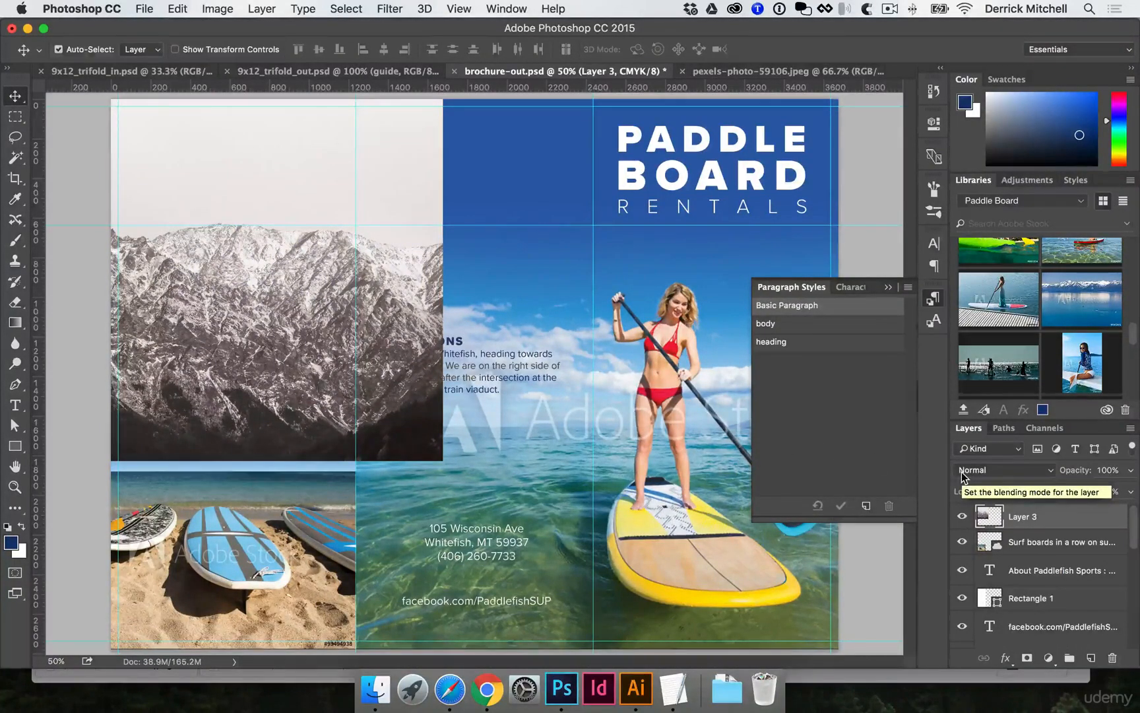
{"action": "key", "text": "super+l"}
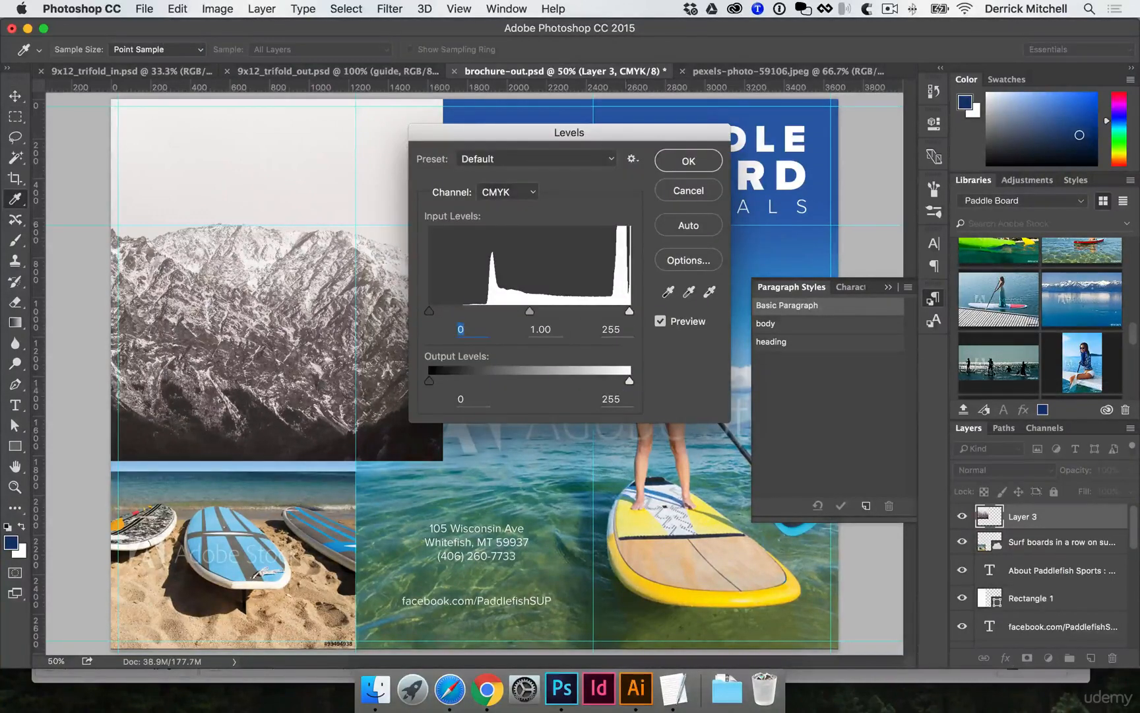
{"action": "mouse_move", "coordinate": [629, 382]}
{"action": "left_mouse_down"}
{"action": "mouse_move", "coordinate": [601, 381]}
{"action": "mouse_move", "coordinate": [629, 382]}
{"action": "left_mouse_up"}
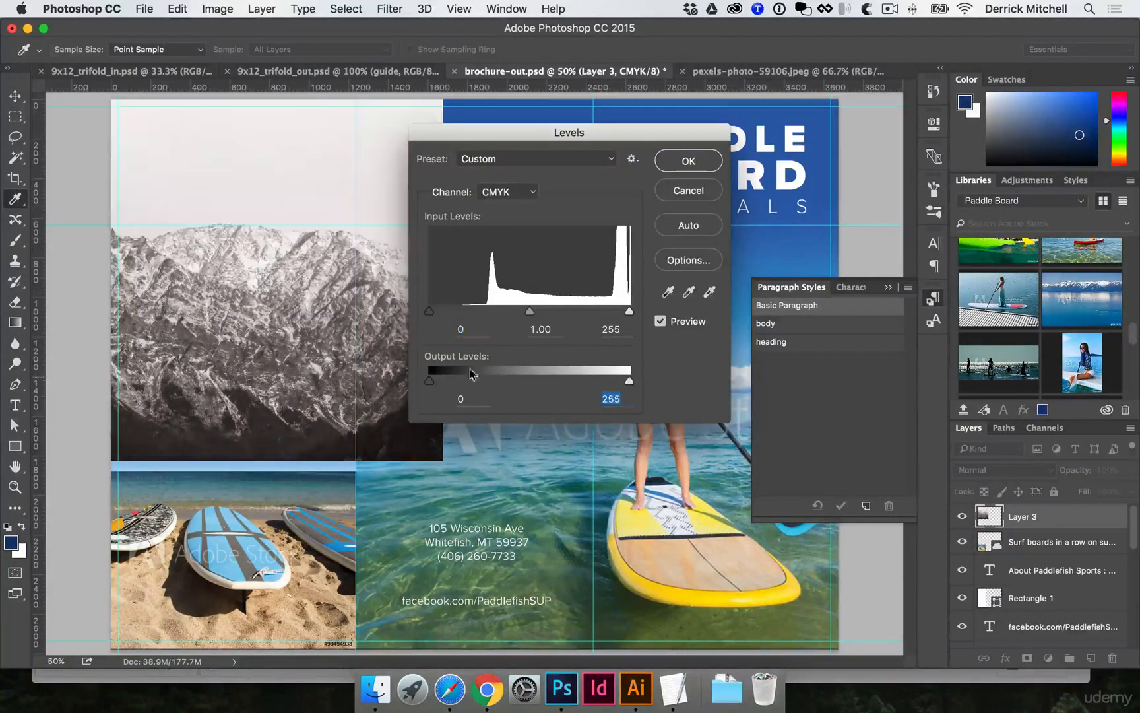
{"action": "left_click_drag", "start_coordinate": [429, 382], "coordinate": [507, 384]}
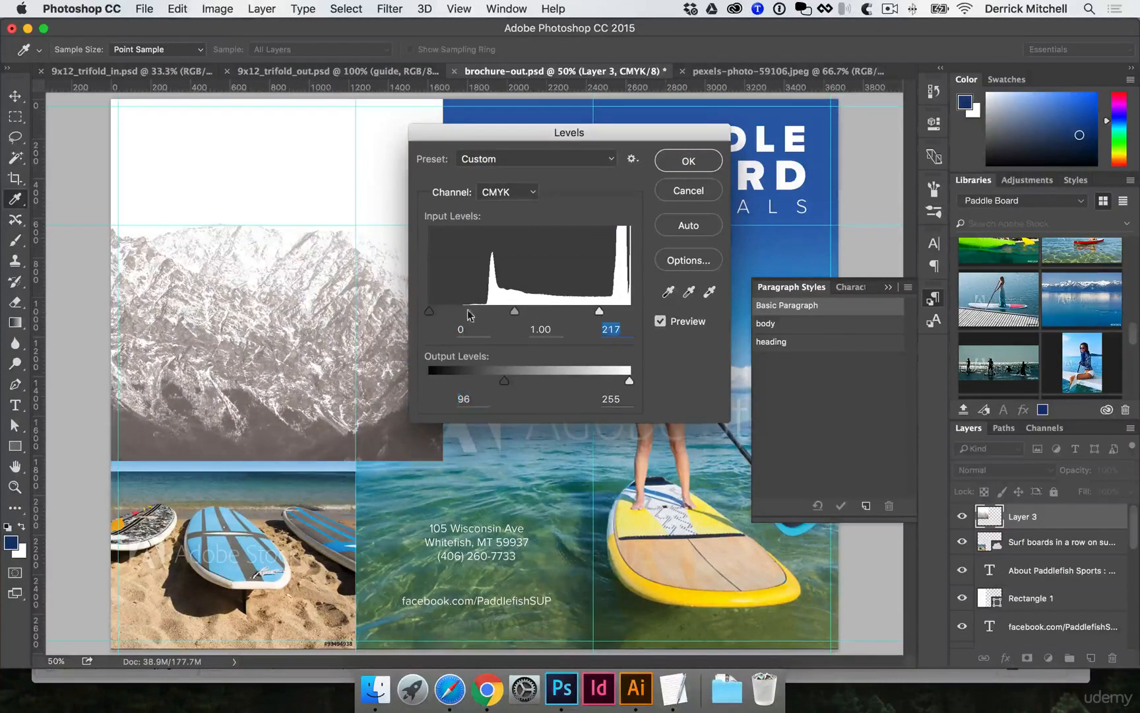
{"action": "left_click_drag", "start_coordinate": [429, 311], "coordinate": [466, 317]}
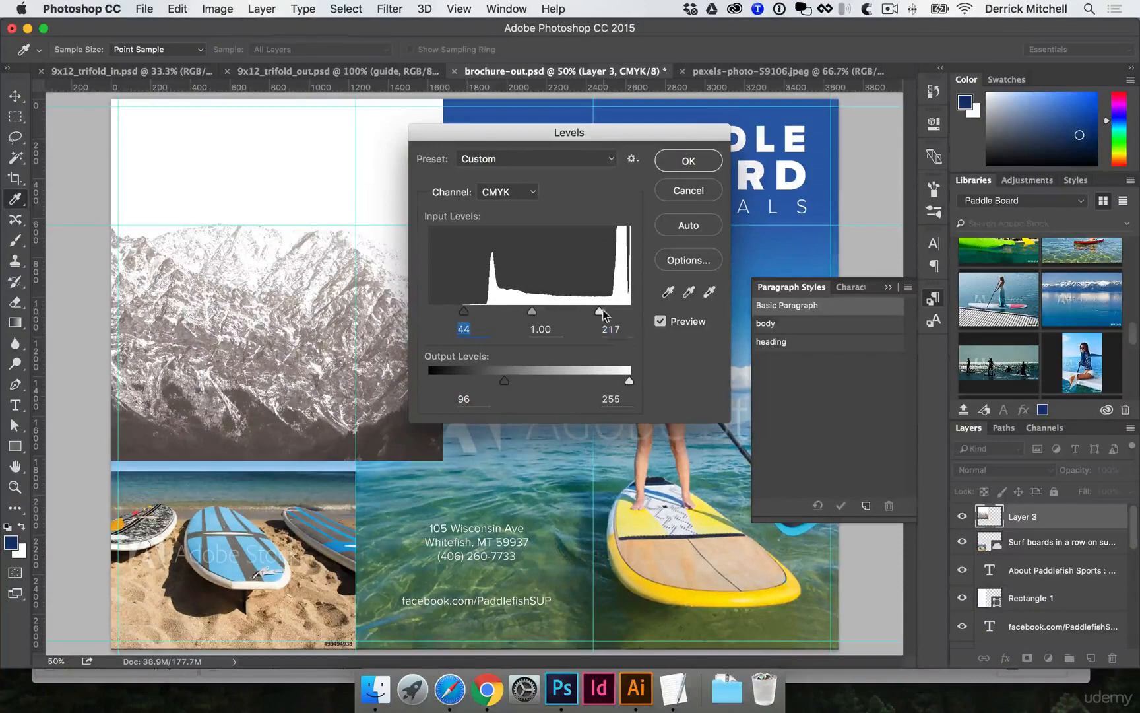
{"action": "left_click_drag", "start_coordinate": [599, 311], "coordinate": [578, 308]}
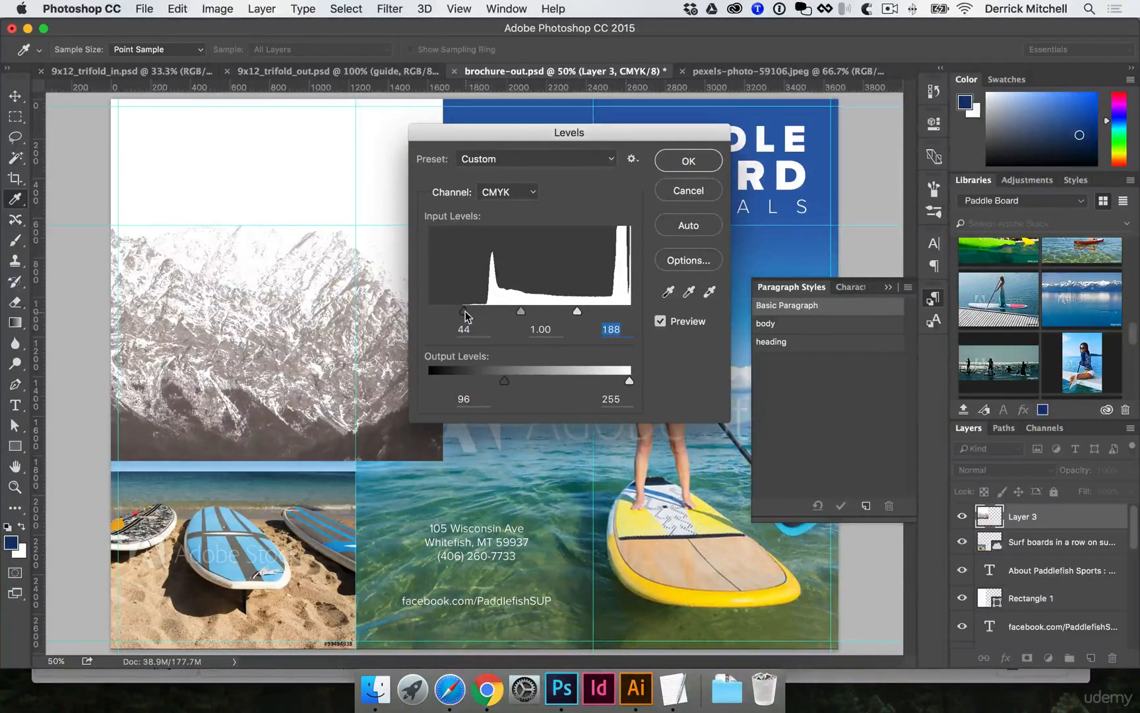
{"action": "left_click_drag", "start_coordinate": [458, 312], "coordinate": [458, 313]}
{"action": "key", "text": "Return"}
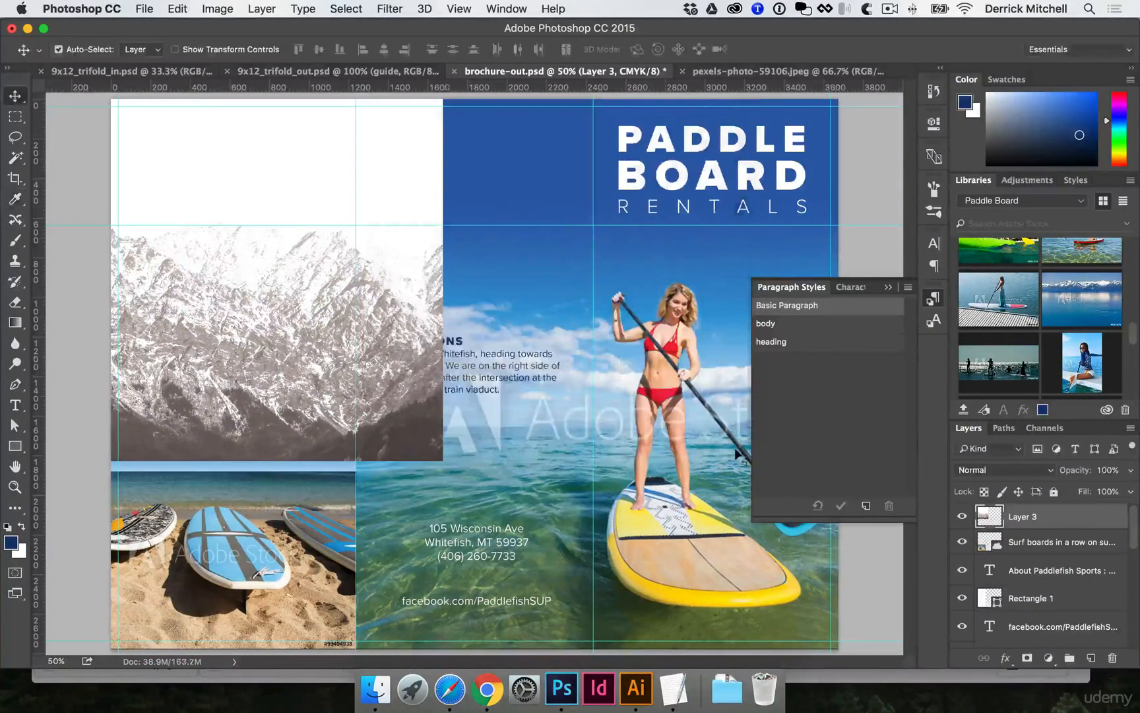
Move the mountain layer below the About text, set its opacity to 23% and clip it to the white rectangle
{"action": "left_click_drag", "start_coordinate": [1041, 513], "coordinate": [1037, 574]}
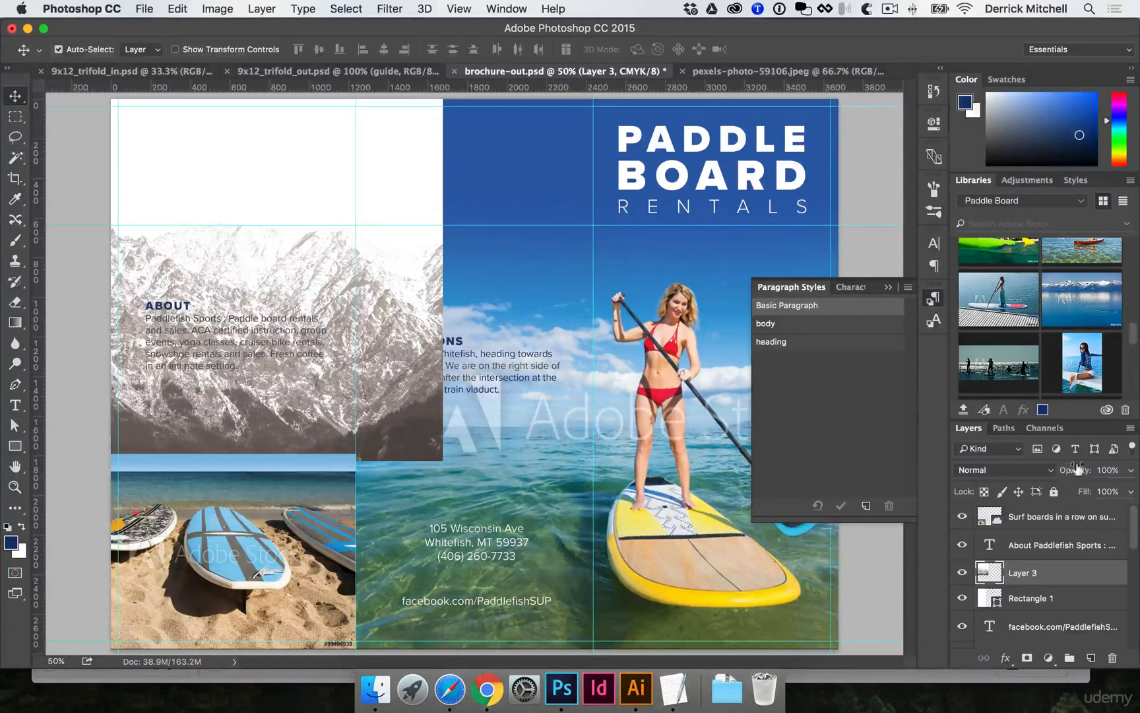
{"action": "mouse_move", "coordinate": [1076, 468]}
{"action": "left_mouse_down"}
{"action": "mouse_move", "coordinate": [1045, 469]}
{"action": "mouse_move", "coordinate": [1068, 470]}
{"action": "left_mouse_up"}
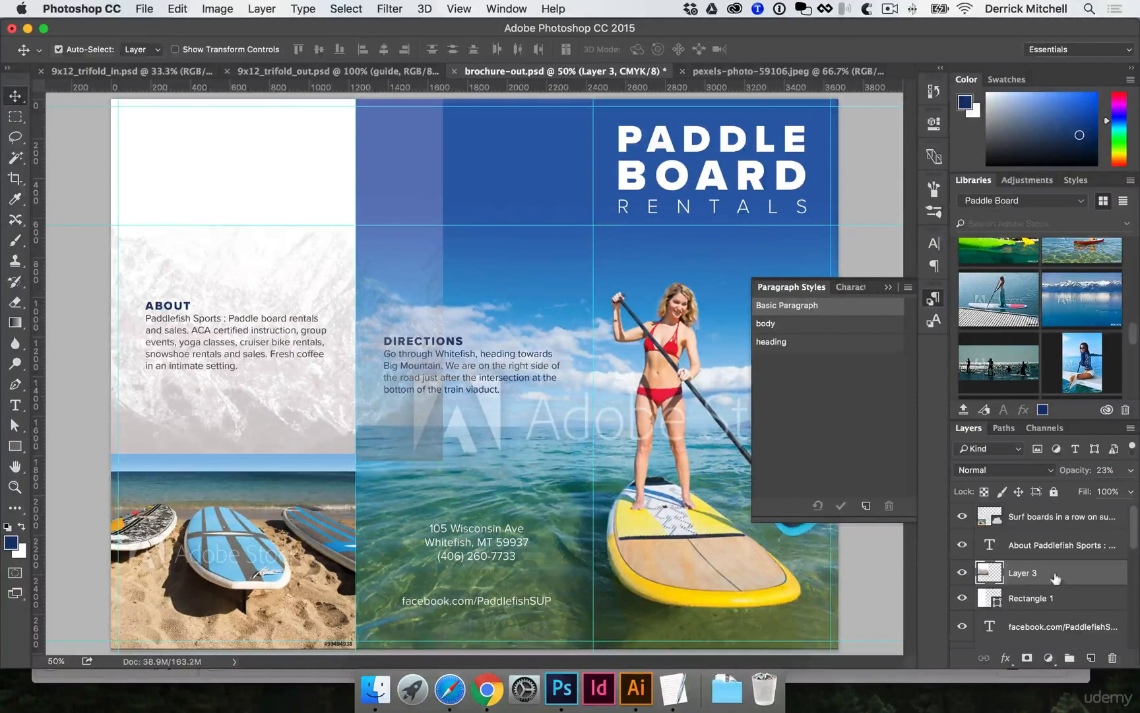
{"action": "left_click_drag", "start_coordinate": [1056, 578], "coordinate": [1009, 576]}
{"action": "left_click", "coordinate": [989, 585], "text": "alt"}
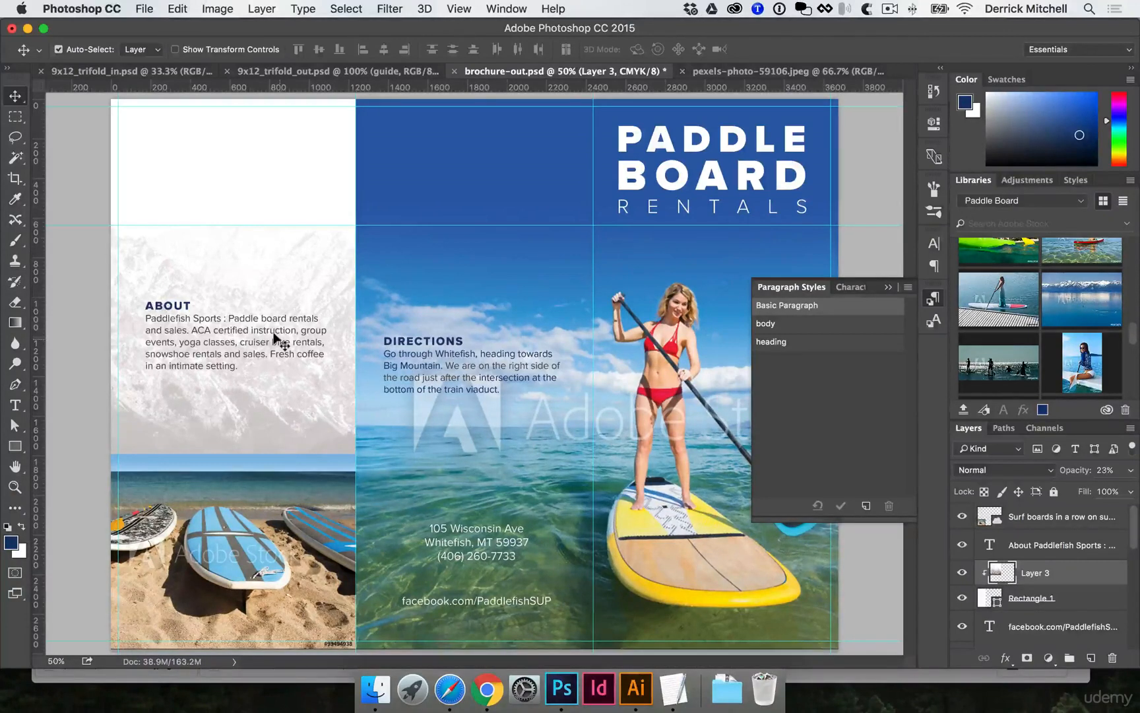
Hide the guides and move the About text block up into the white area above the mountains
{"action": "key", "text": "super+semicolon"}
{"action": "left_click_drag", "start_coordinate": [268, 331], "coordinate": [240, 196]}
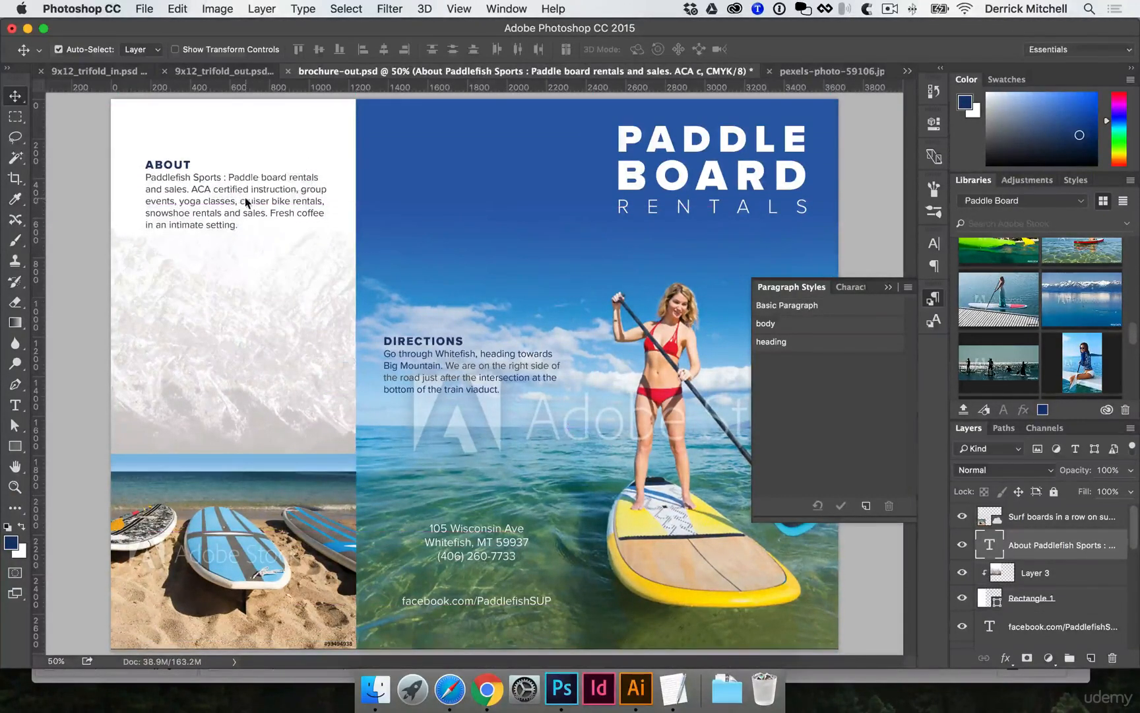
Scale the mountain layer to about 87% and reposition it so the peaks rise just above the surfboards photo
{"action": "left_click_drag", "start_coordinate": [275, 300], "coordinate": [280, 330]}
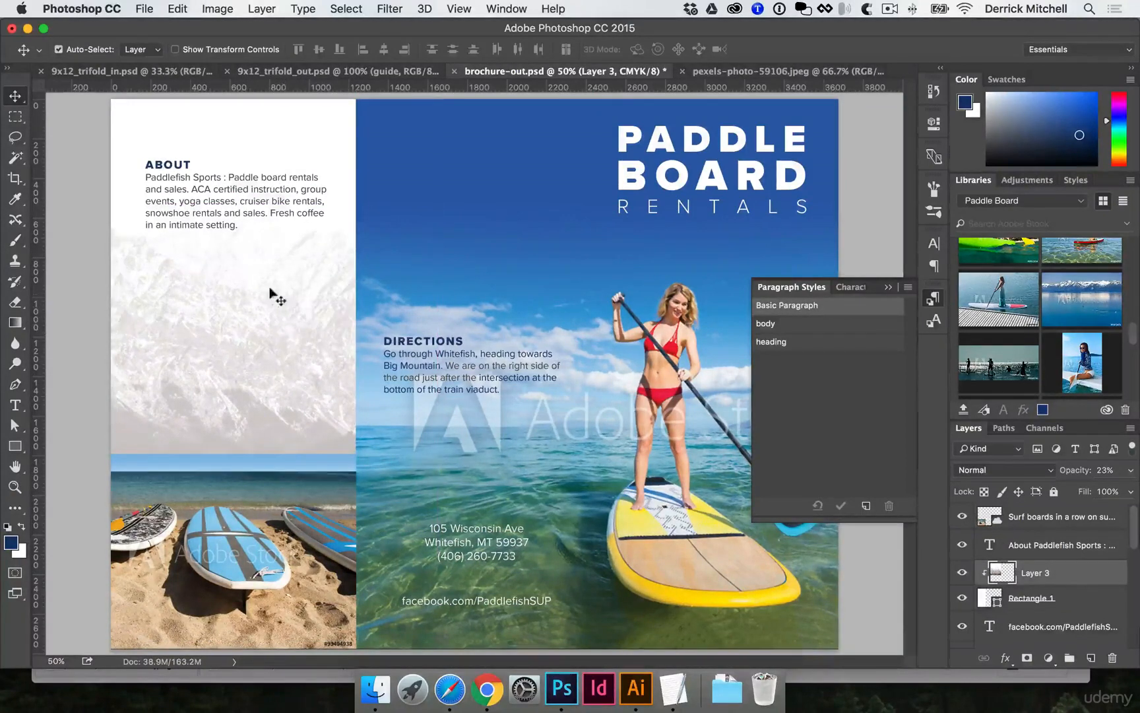
{"action": "key", "text": "super+t"}
{"action": "key", "text": "super+minus"}
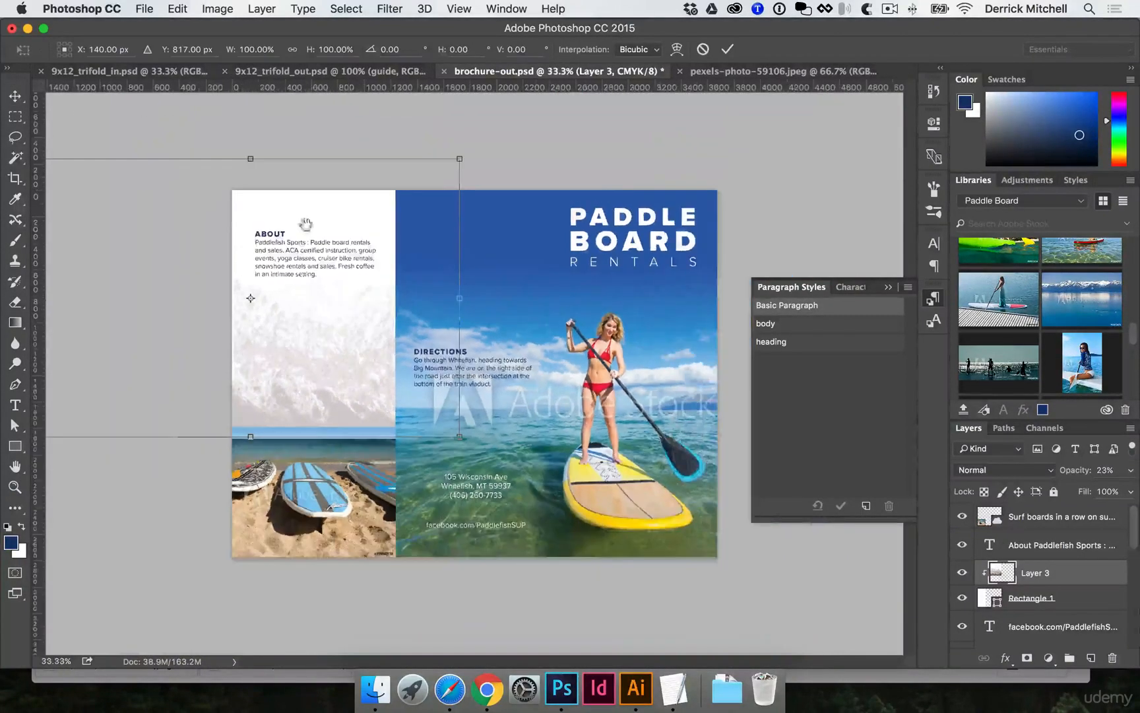
{"action": "left_click_drag", "start_coordinate": [460, 157], "coordinate": [419, 186]}
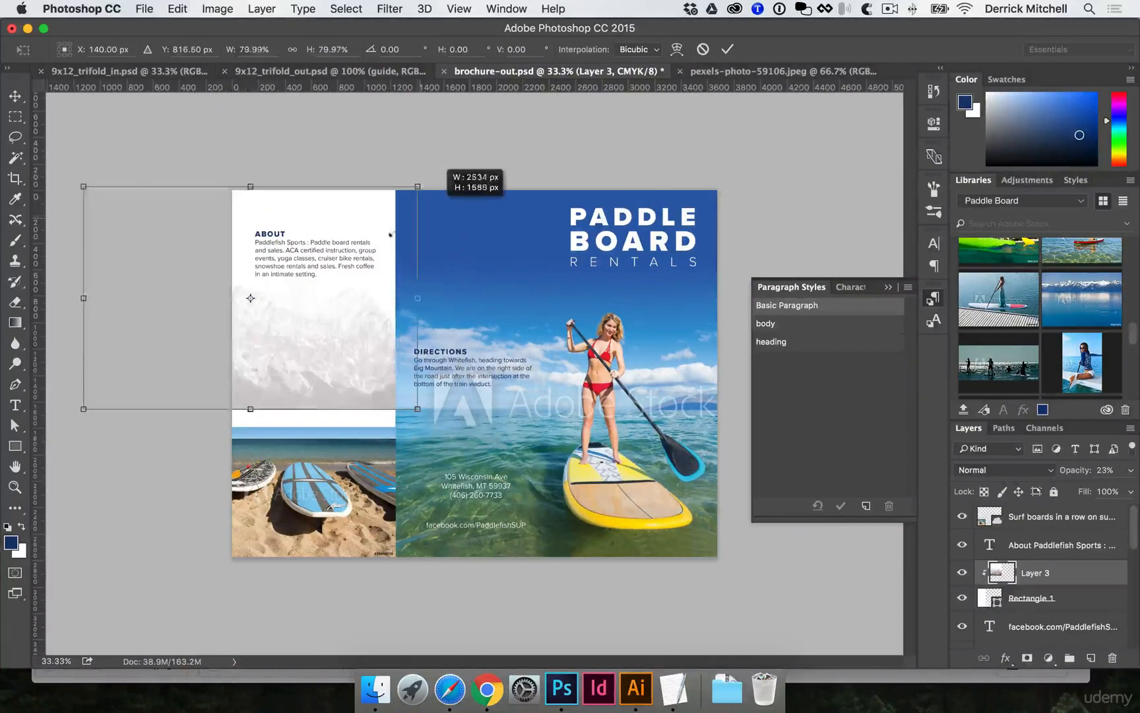
{"action": "left_click_drag", "start_coordinate": [325, 324], "coordinate": [413, 383]}
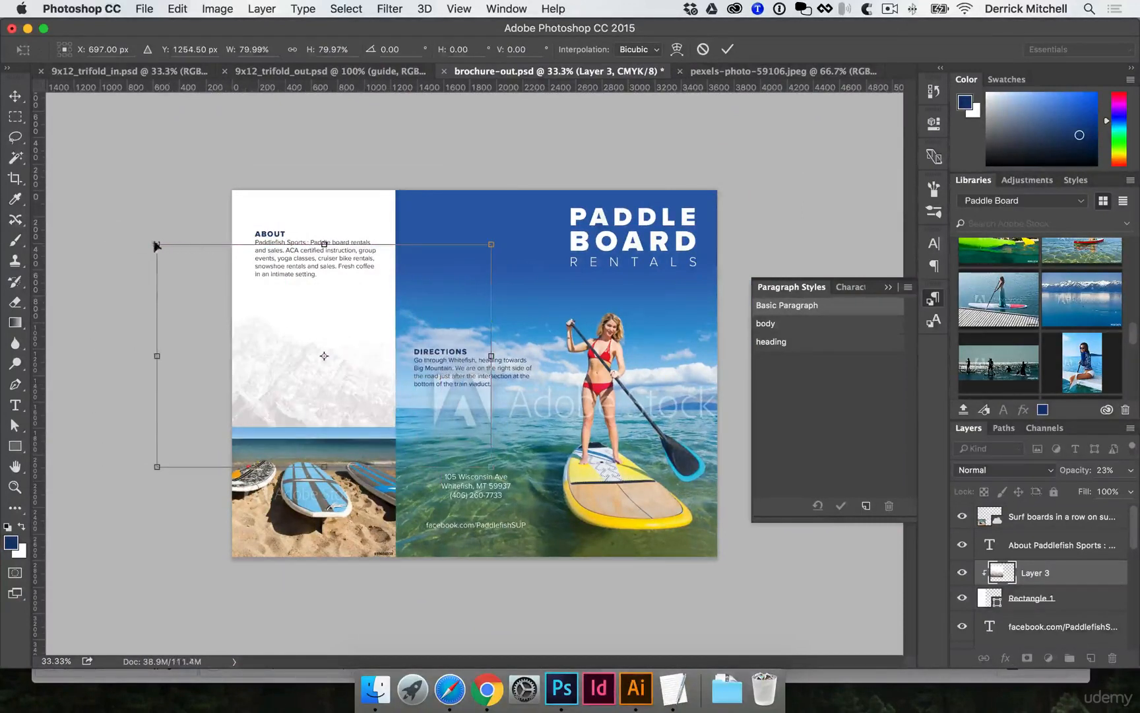
{"action": "left_click_drag", "start_coordinate": [157, 245], "coordinate": [126, 223]}
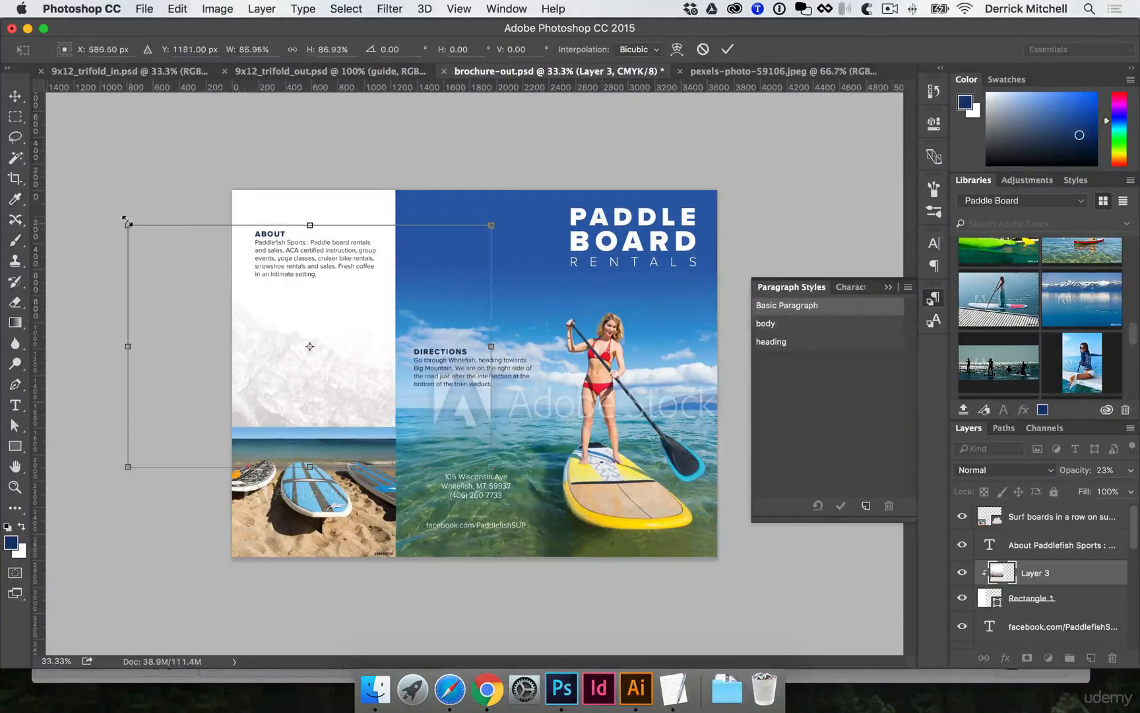
{"action": "key", "text": "Return"}
Reduce the mountain layer's opacity to 20%
{"action": "key", "text": "3"}
{"action": "key", "text": "super+equal"}
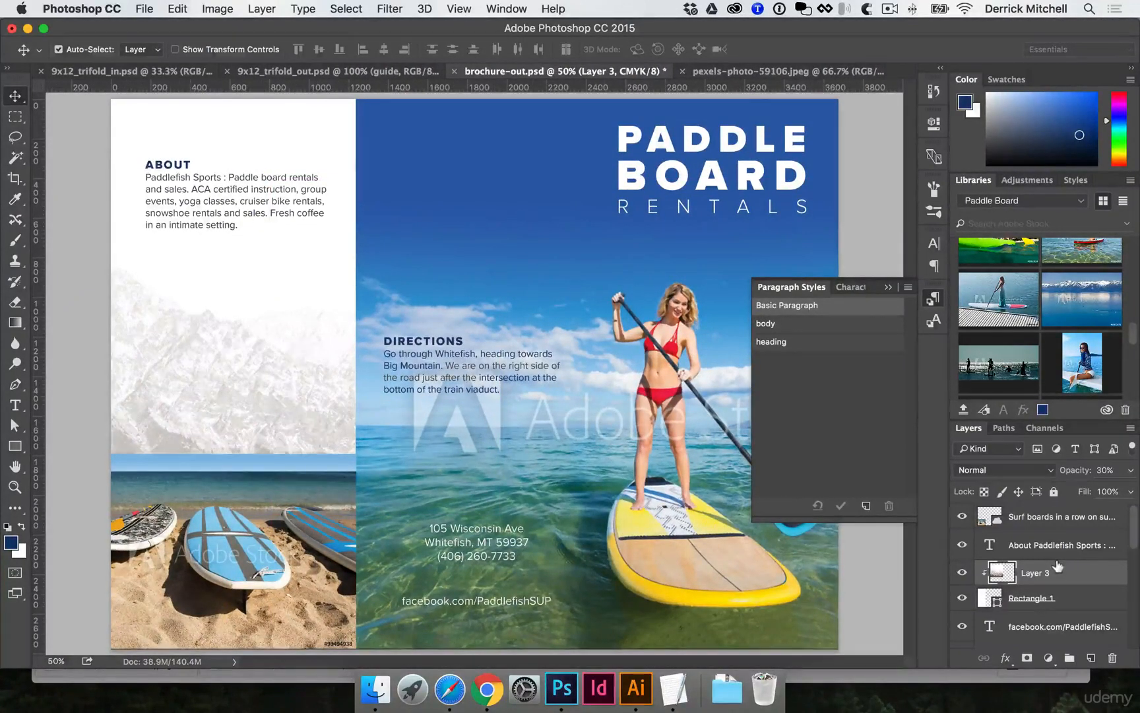
{"action": "key", "text": "2"}
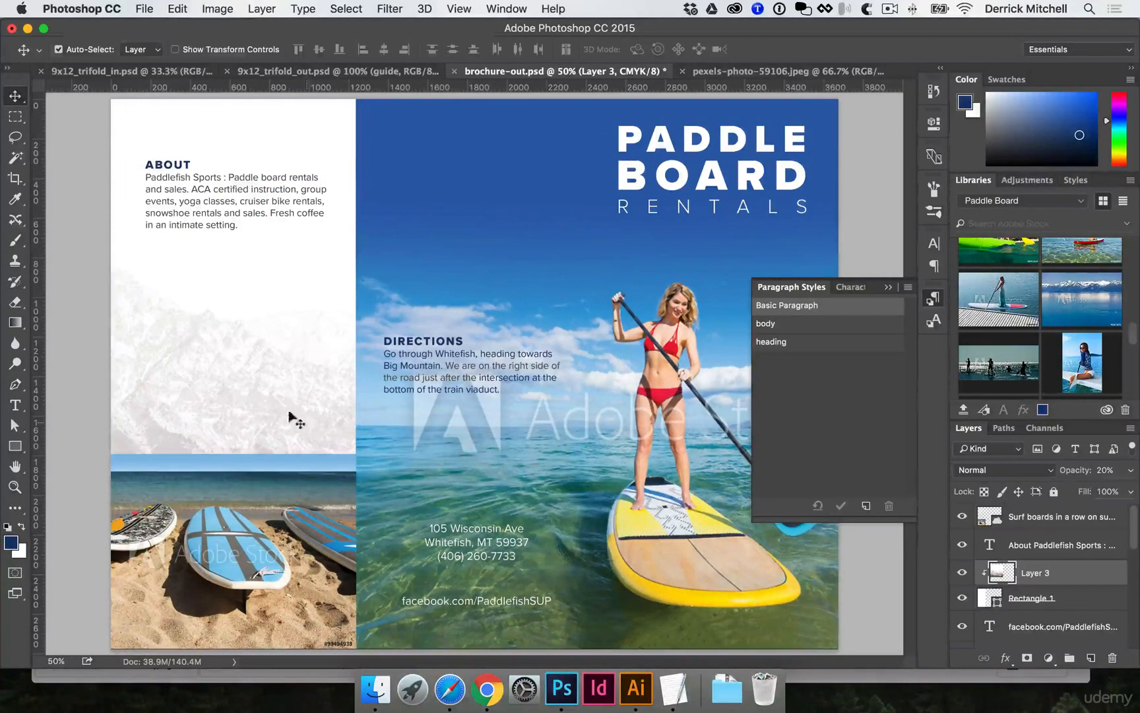
Shift the About text block slightly down and close the paragraph styles
{"action": "left_click", "coordinate": [95, 365]}
{"action": "left_click_drag", "start_coordinate": [224, 210], "coordinate": [225, 224]}
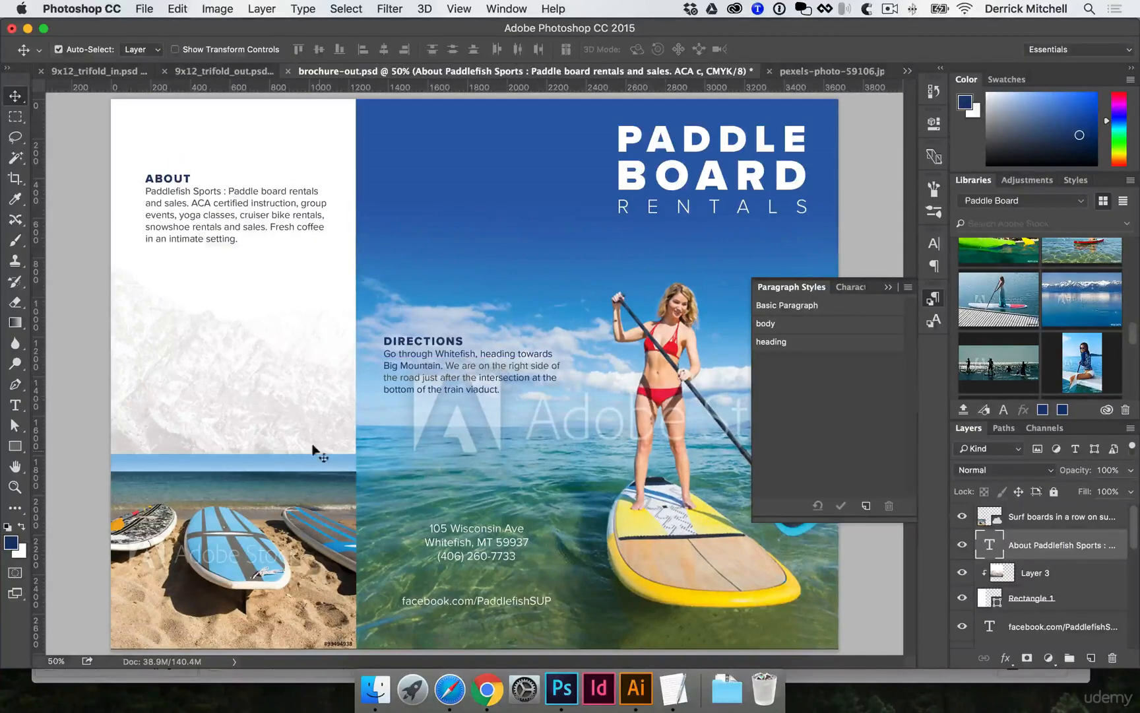
{"action": "left_click", "coordinate": [261, 466]}
{"action": "left_click", "coordinate": [936, 300]}
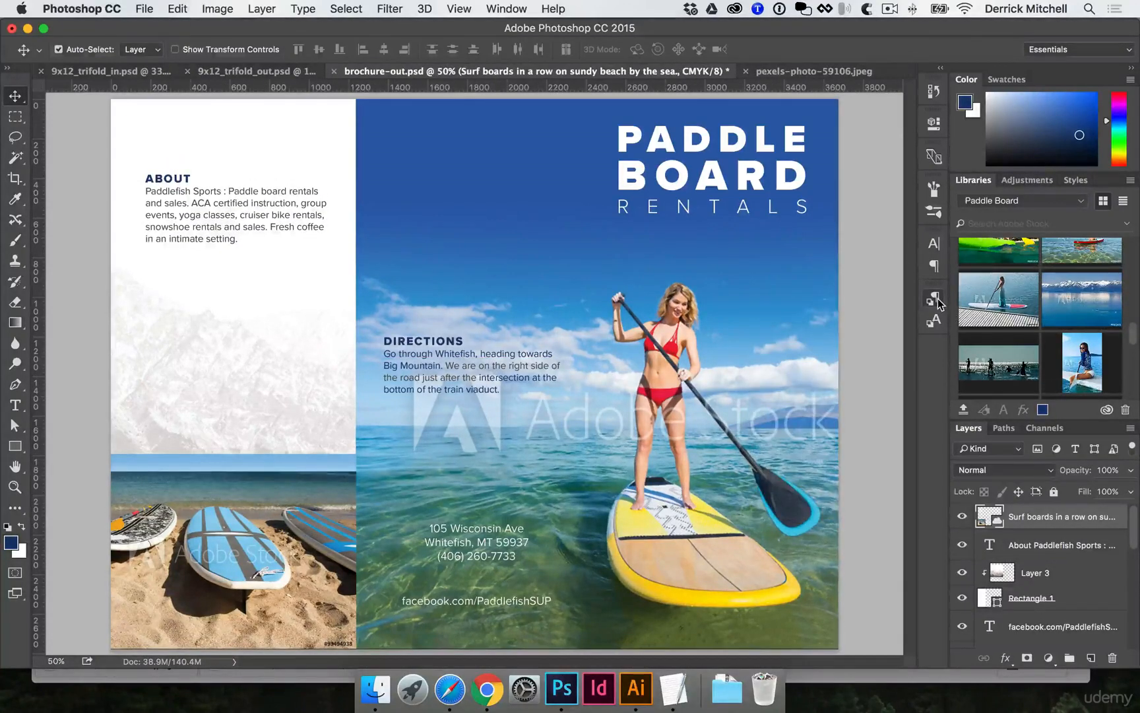
Move the Directions text block up on the middle panel so its heading lines up with the About heading
{"action": "left_click_drag", "start_coordinate": [500, 367], "coordinate": [364, 188]}
{"action": "key", "text": "t"}
{"action": "left_click", "coordinate": [527, 230]}
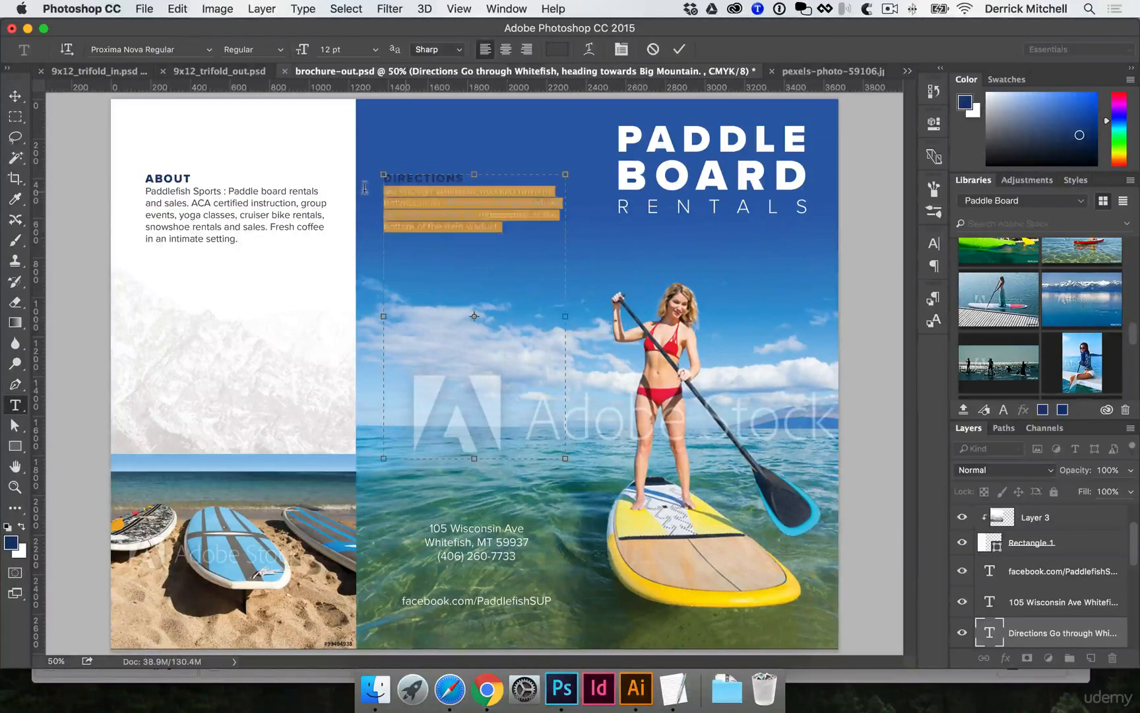
{"action": "key", "text": "super+Return"}
Clear the style overrides from the Directions body paragraph so it uses the plain body paragraph style
{"action": "left_click", "coordinate": [473, 220], "text": "super"}
{"action": "left_click", "coordinate": [471, 293], "text": "super"}
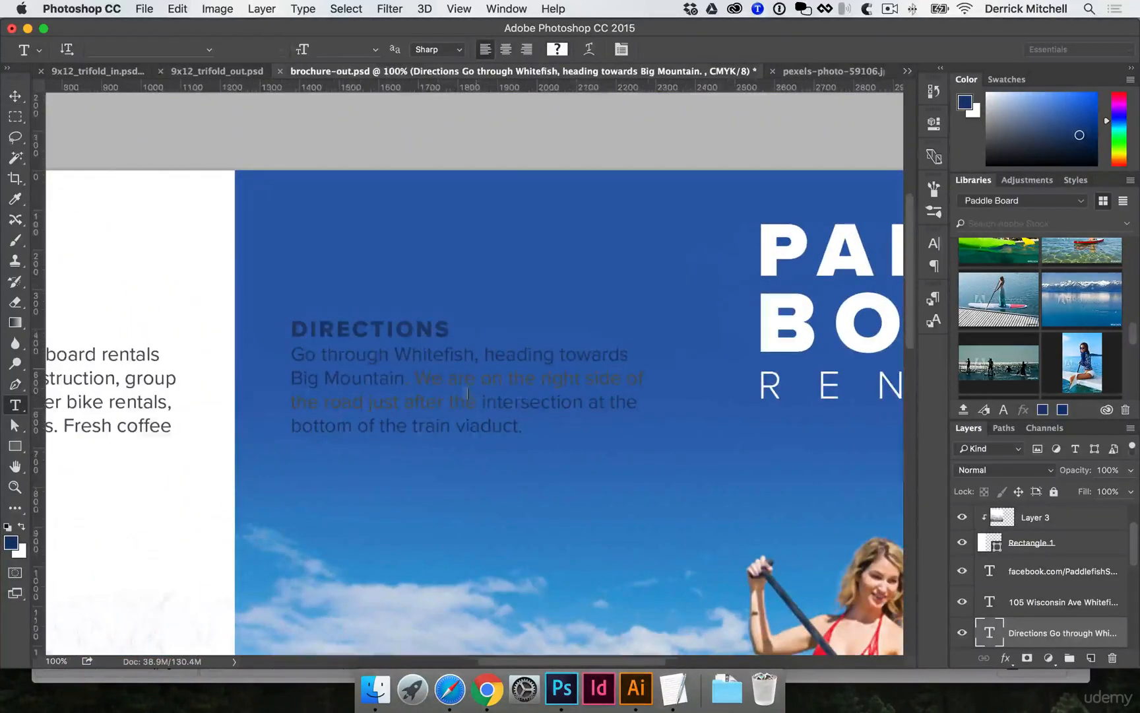
{"action": "left_click_drag", "start_coordinate": [417, 379], "coordinate": [458, 402]}
{"action": "left_click", "coordinate": [479, 403]}
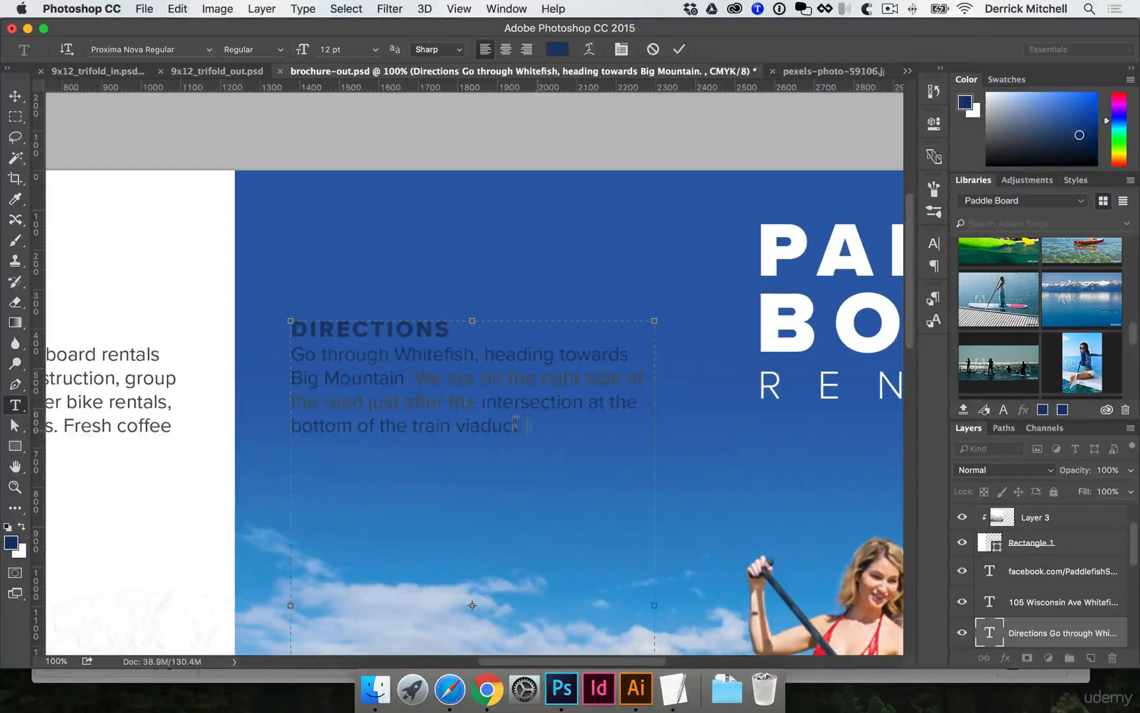
{"action": "left_click_drag", "start_coordinate": [522, 424], "coordinate": [287, 349]}
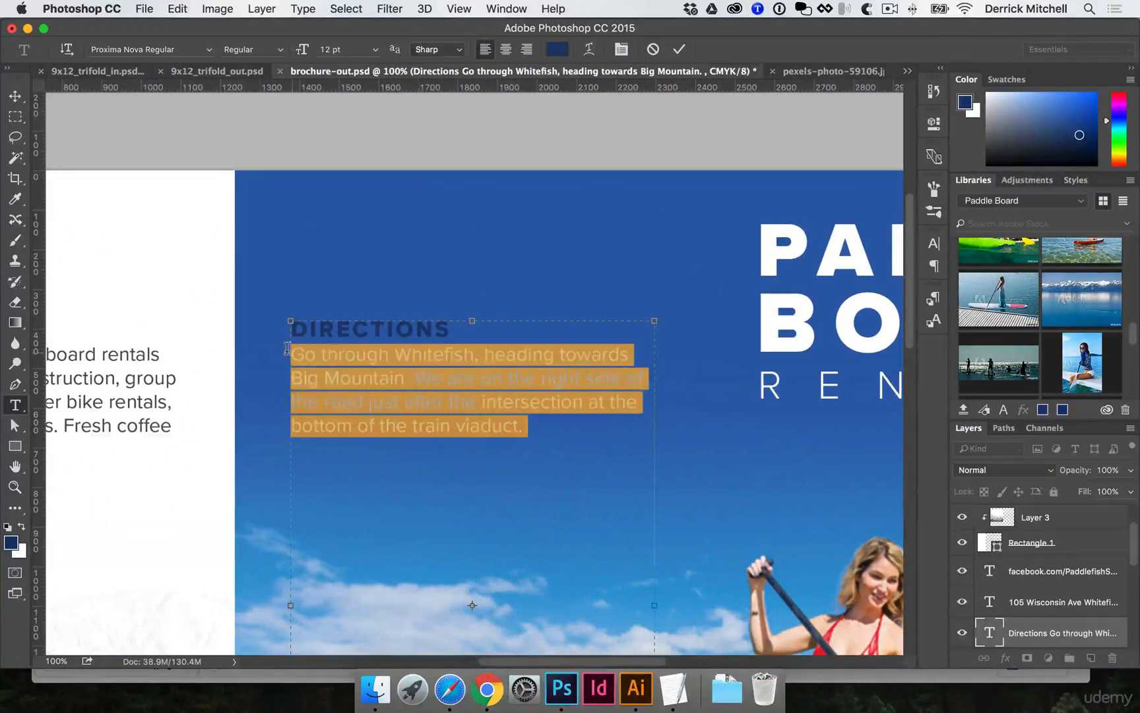
{"action": "left_click", "coordinate": [937, 323]}
{"action": "left_click", "coordinate": [934, 299]}
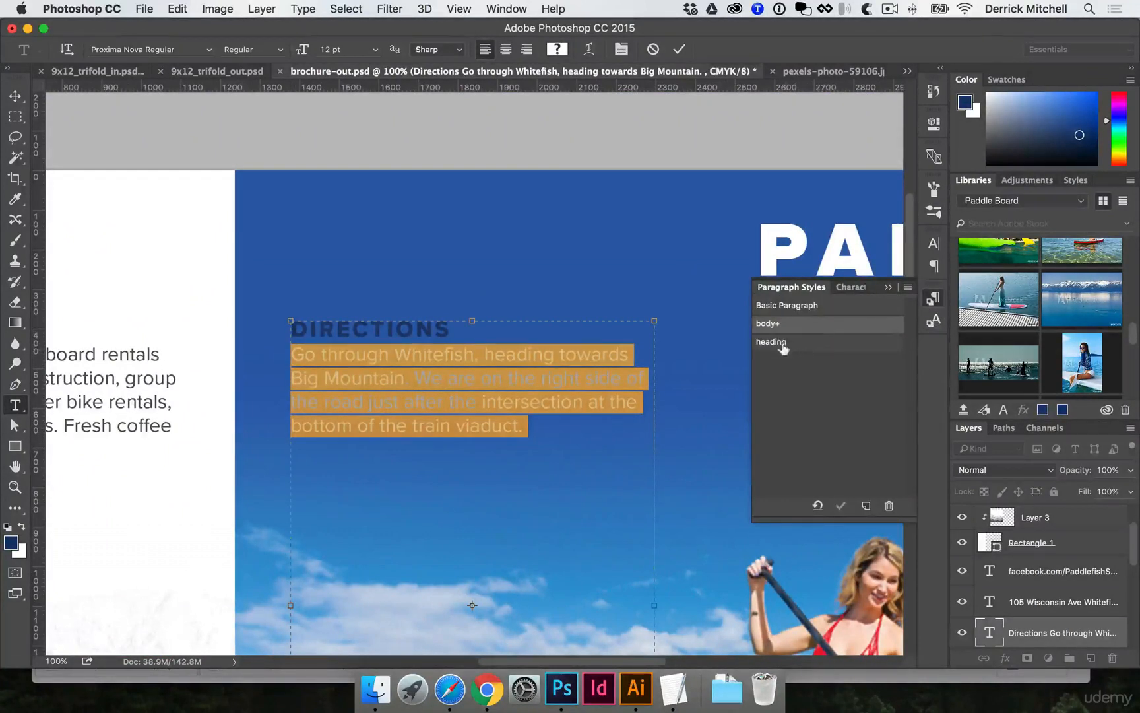
{"action": "left_click", "coordinate": [817, 506]}
{"action": "left_click", "coordinate": [933, 299]}
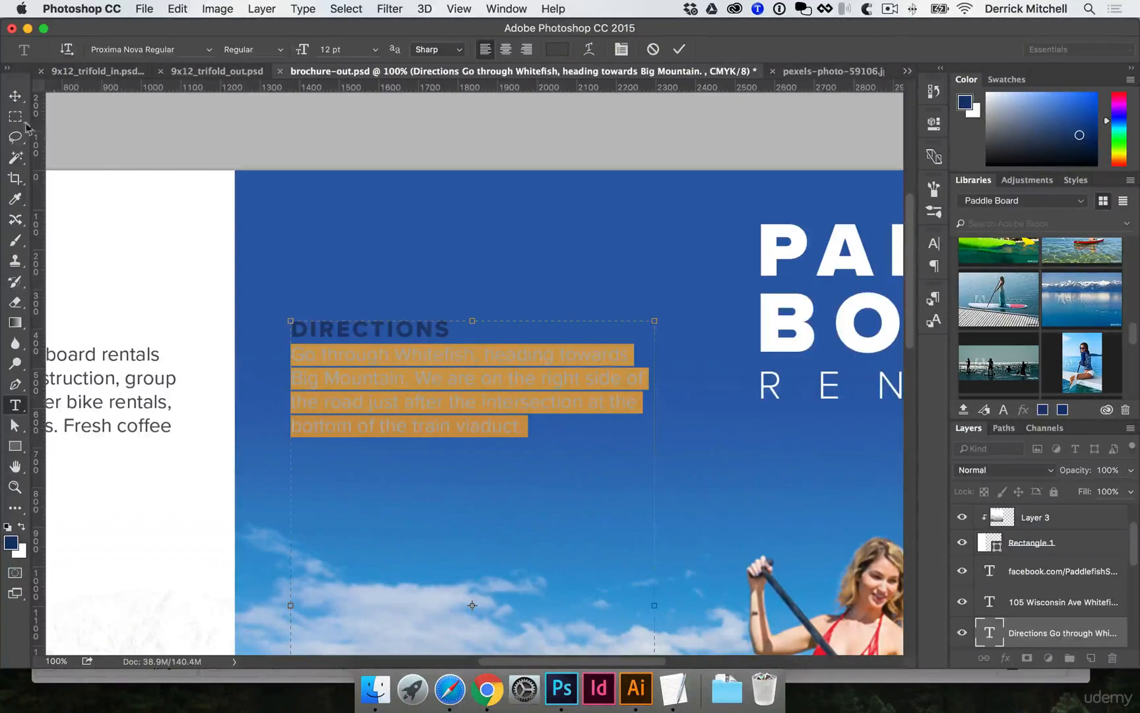
Change the color of the Directions body paragraph to white (ffffff), leaving its heading out of the selection
{"action": "left_click", "coordinate": [15, 96]}
{"action": "left_click", "coordinate": [419, 379], "text": "alt+super"}
{"action": "key", "text": "t"}
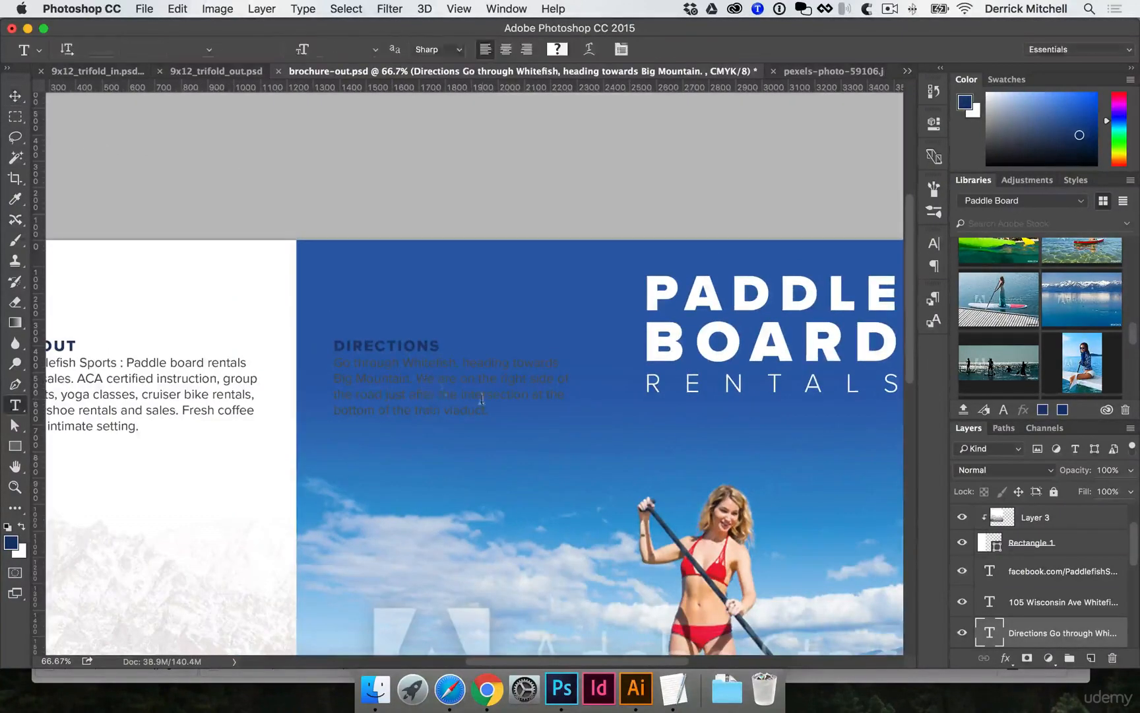
{"action": "left_click_drag", "start_coordinate": [497, 405], "coordinate": [317, 362]}
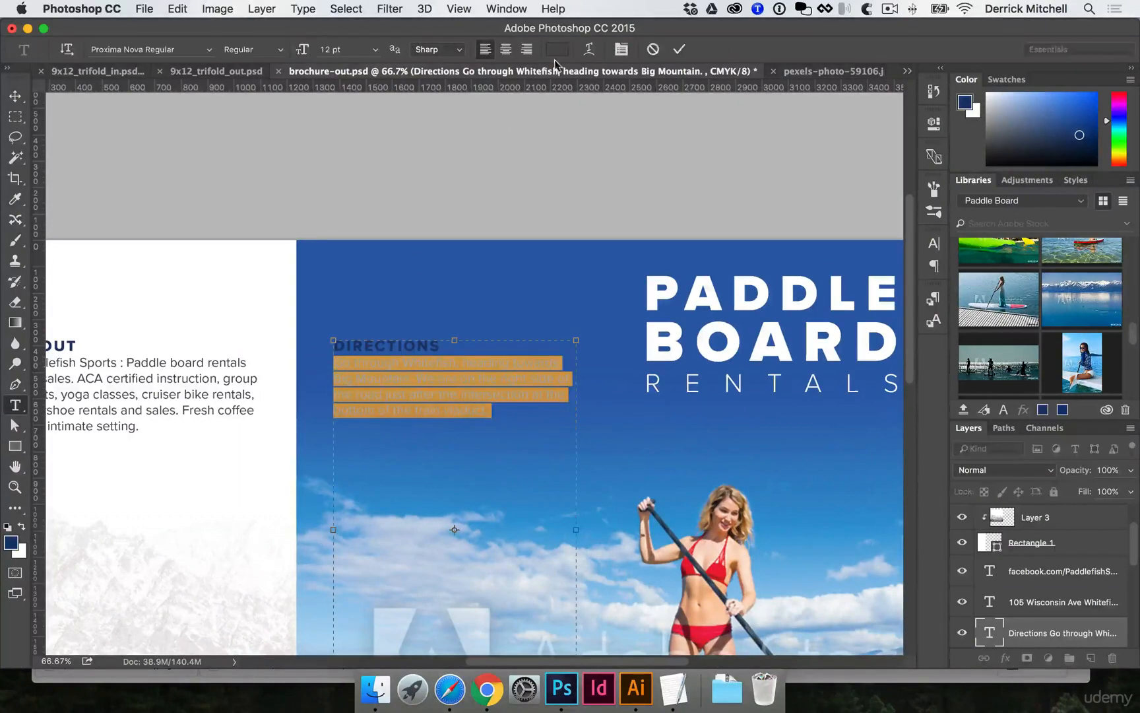
{"action": "left_click", "coordinate": [557, 51]}
{"action": "left_click_drag", "start_coordinate": [674, 401], "coordinate": [538, 216]}
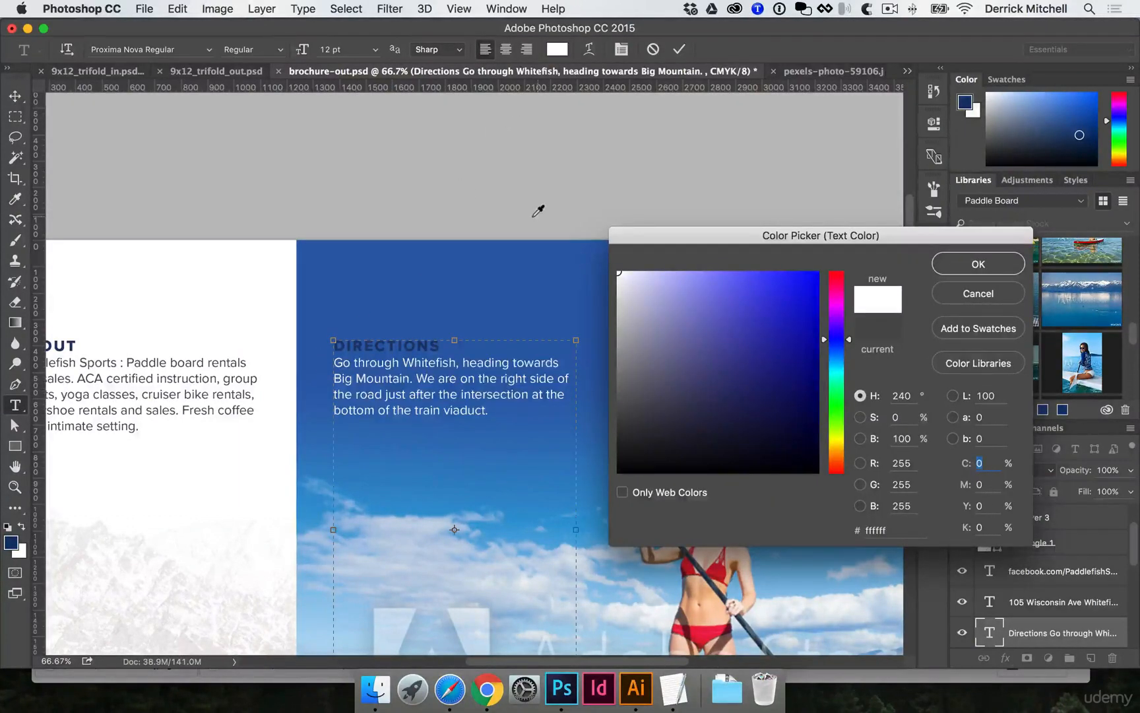
{"action": "key", "text": "Return"}
{"action": "key", "text": "super+Return"}
{"action": "left_click_drag", "start_coordinate": [406, 293], "coordinate": [411, 283]}
{"action": "left_click", "coordinate": [335, 321], "text": "alt"}
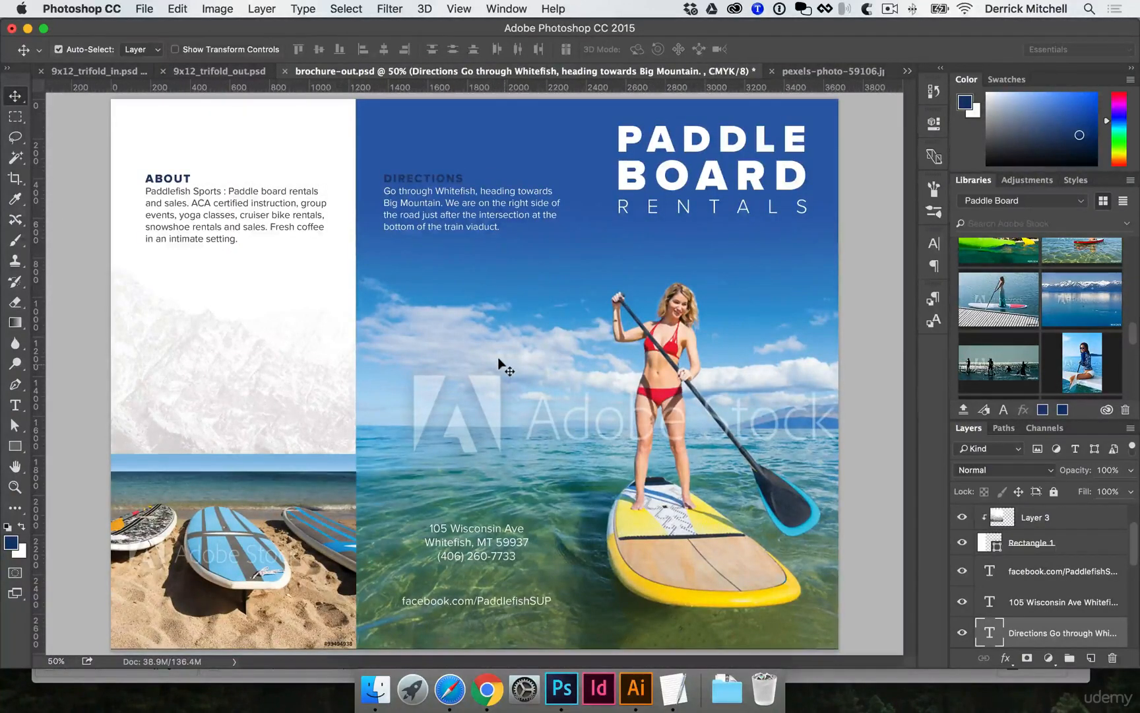
Open newsprint-halftone.ai from the AI folder inside DESIGN FILES in Illustrator
{"action": "key", "text": "super"}
{"action": "left_click", "coordinate": [376, 688]}
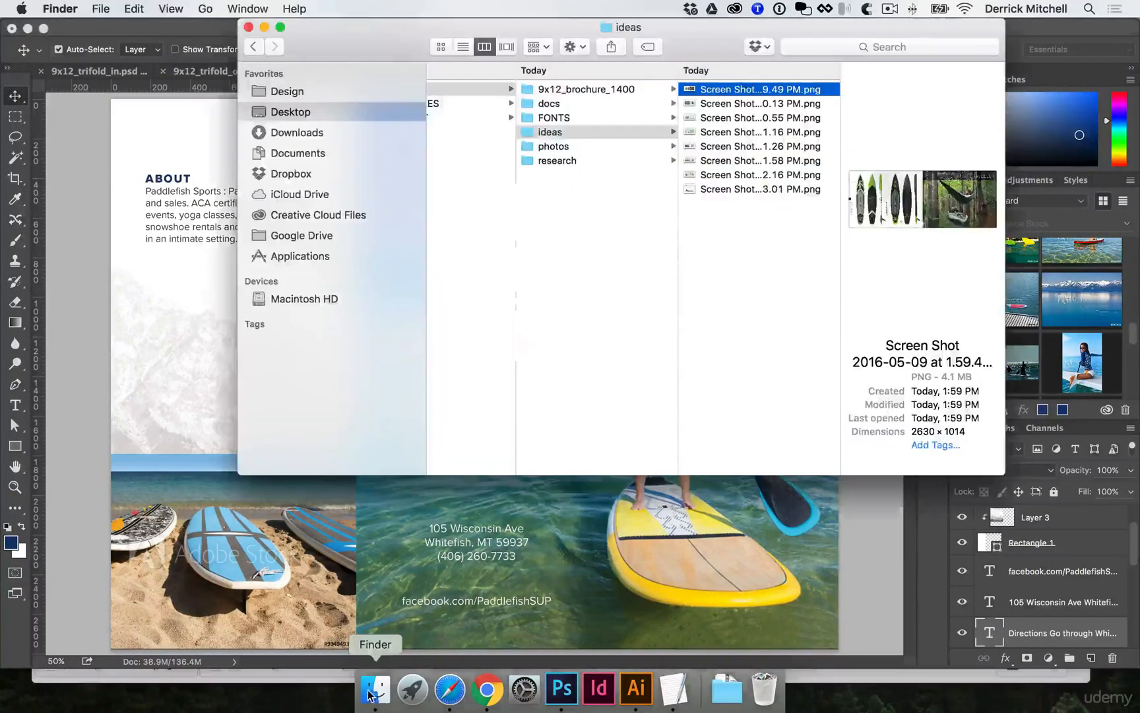
{"action": "left_click", "coordinate": [501, 104]}
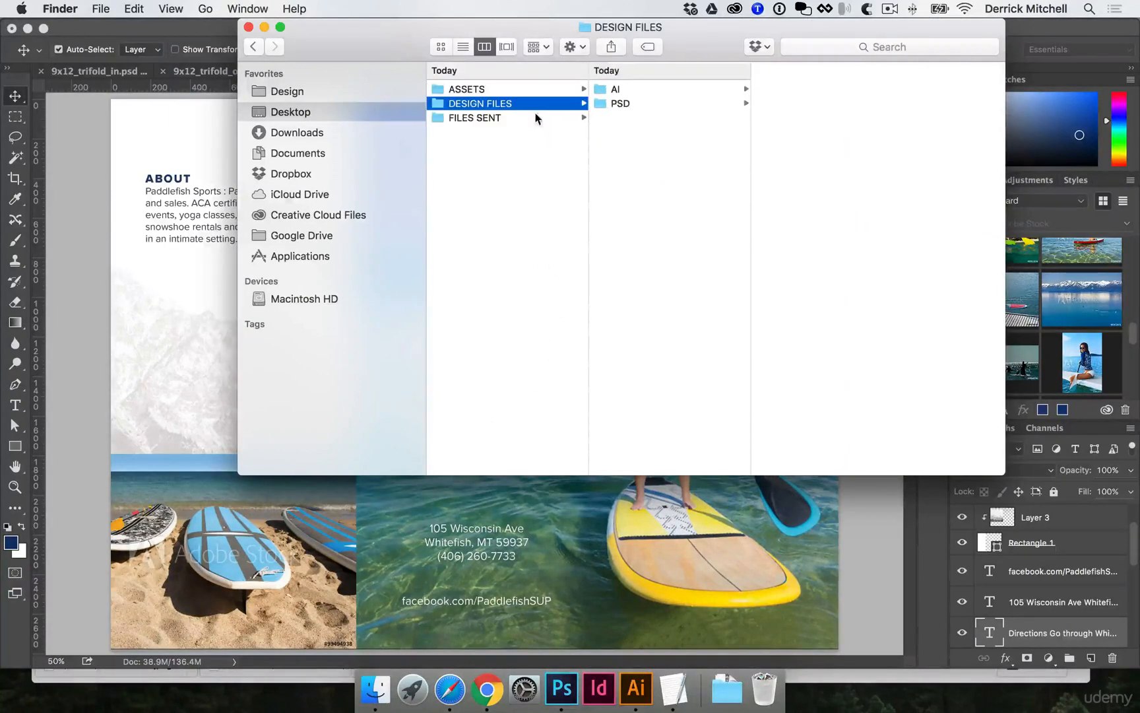
{"action": "left_click", "coordinate": [609, 91]}
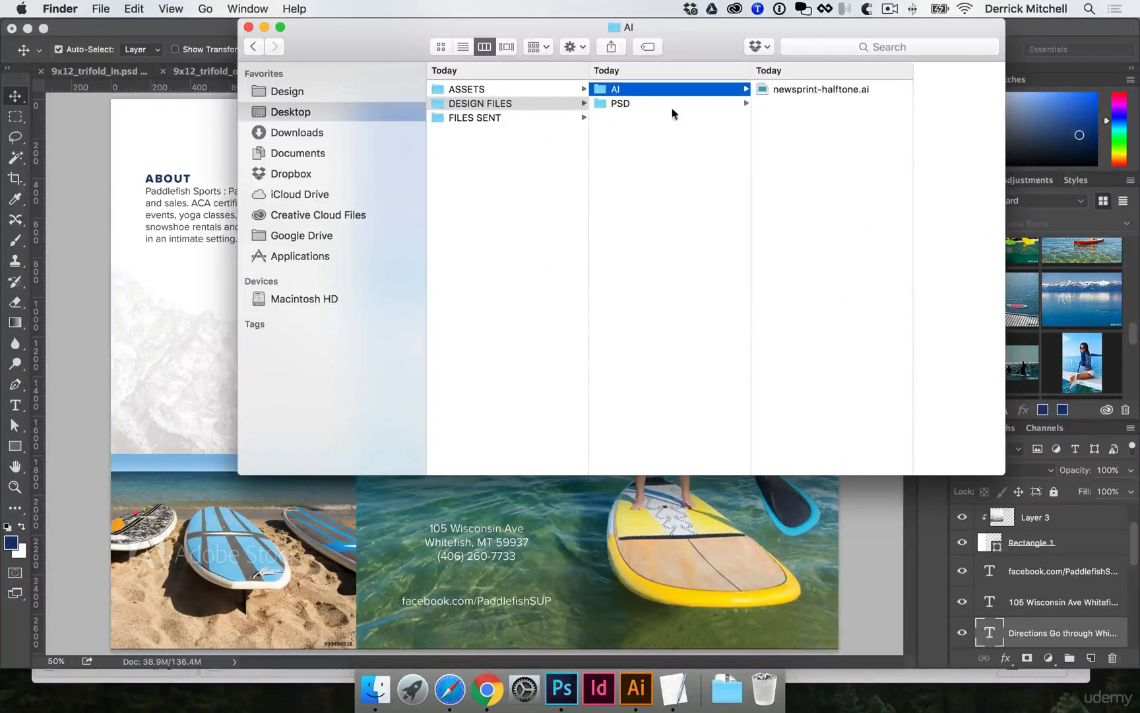
{"action": "left_click", "coordinate": [828, 89]}
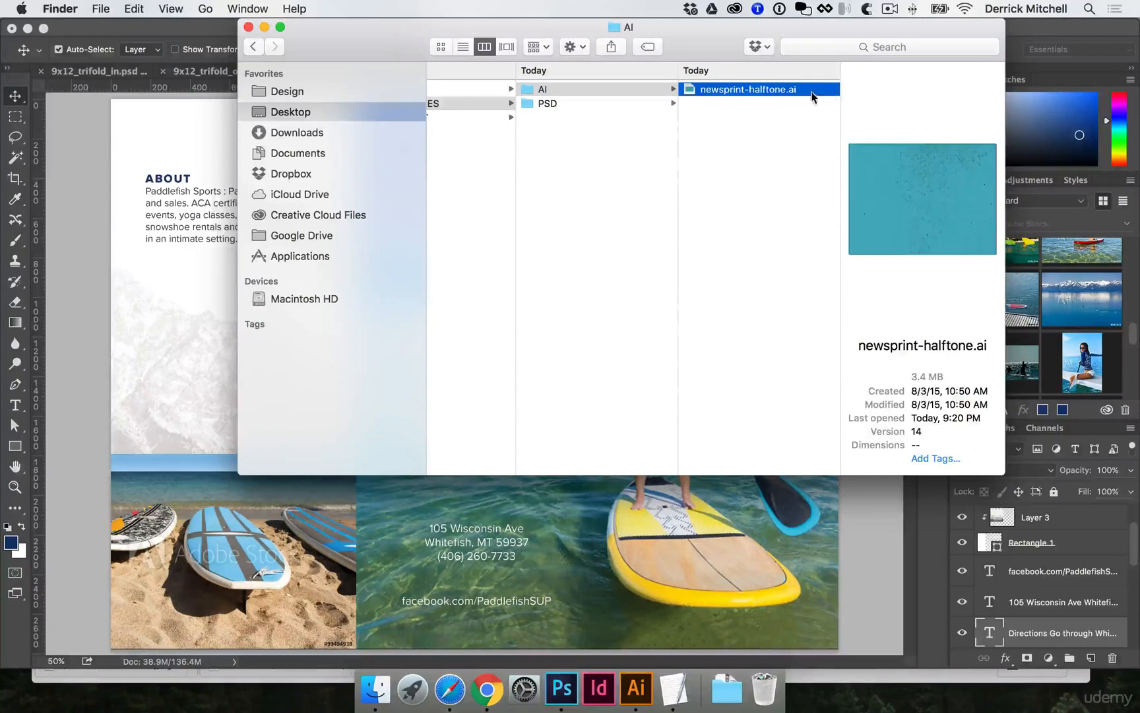
{"action": "double_click", "coordinate": [781, 89]}
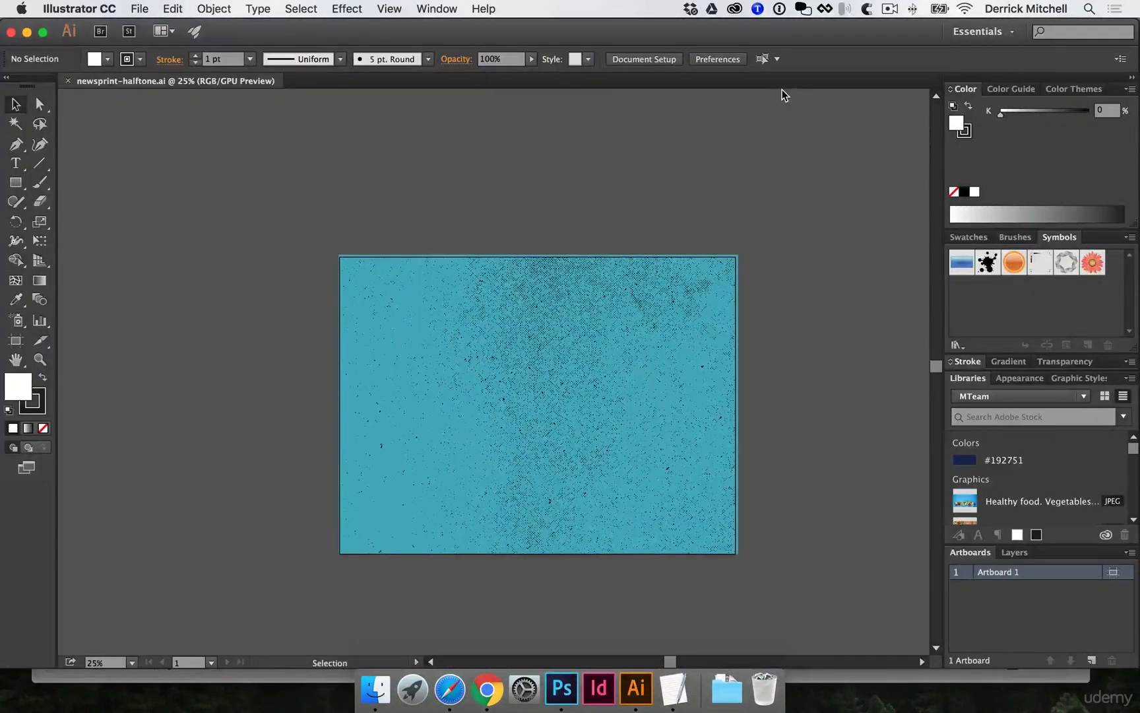
Copy the halftone artwork group from newsprint-halftone.ai and switch to the brochure-out.psd document in Photoshop
{"action": "left_click", "coordinate": [570, 304]}
{"action": "left_click", "coordinate": [545, 277]}
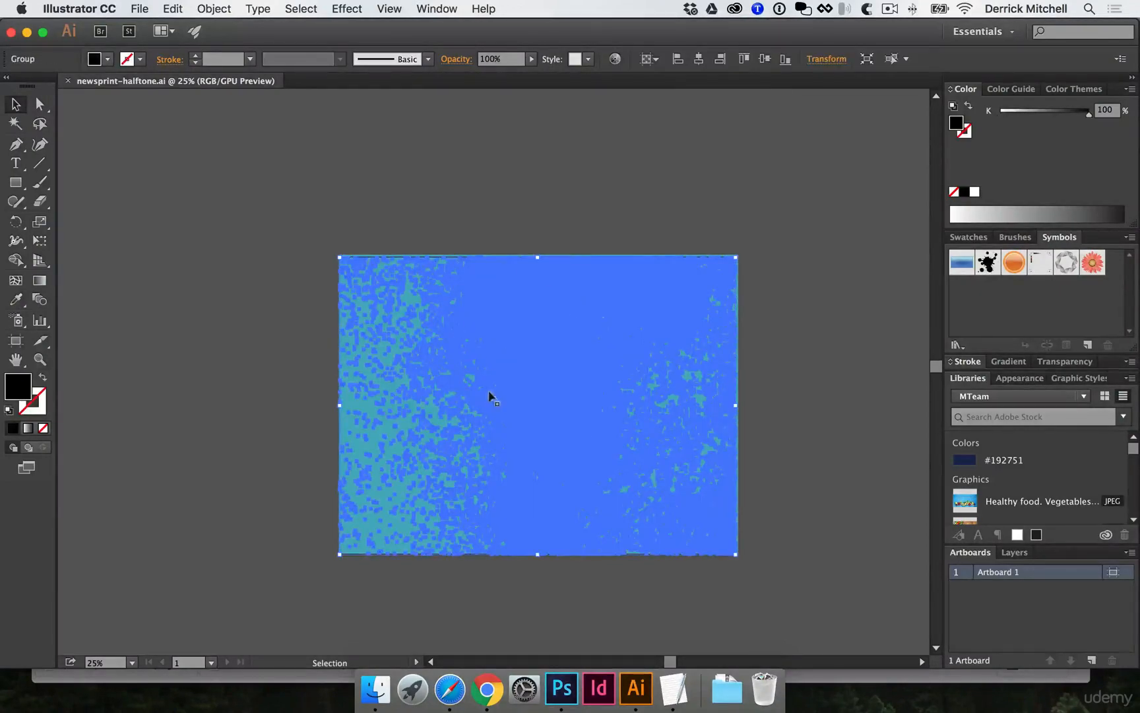
{"action": "left_click", "coordinate": [562, 701]}
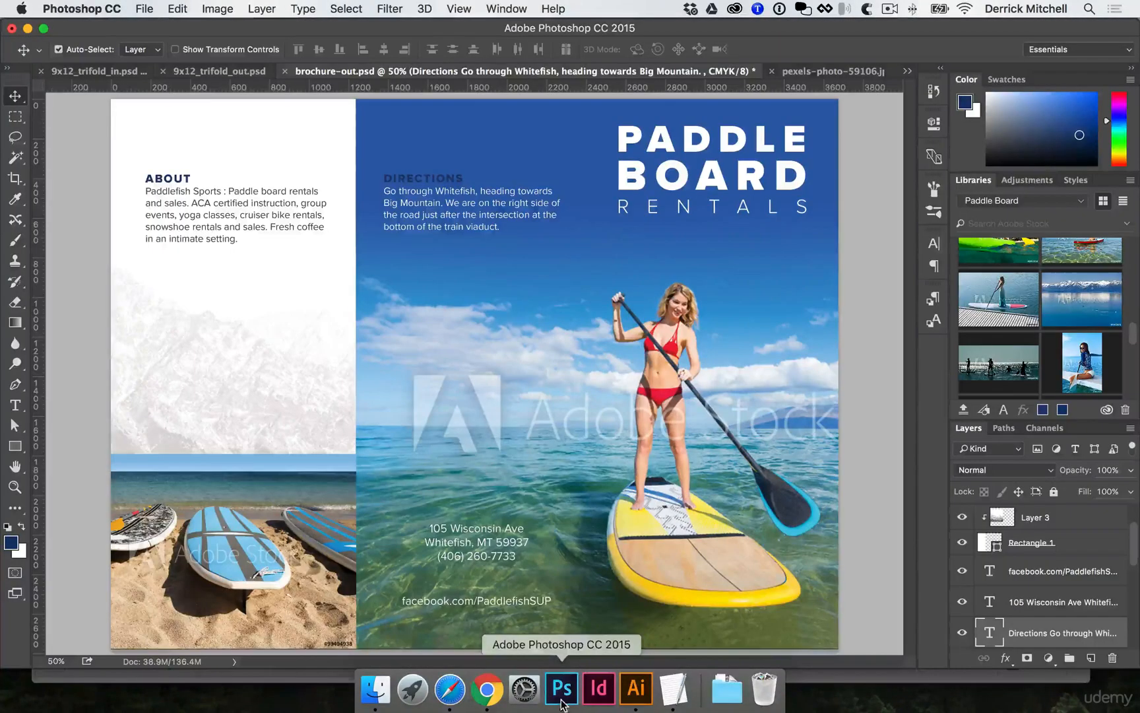
Try pasting the halftone artwork as a smart object above the surfboards photo layer, and delete the pasted layer
{"action": "left_click", "coordinate": [539, 243]}
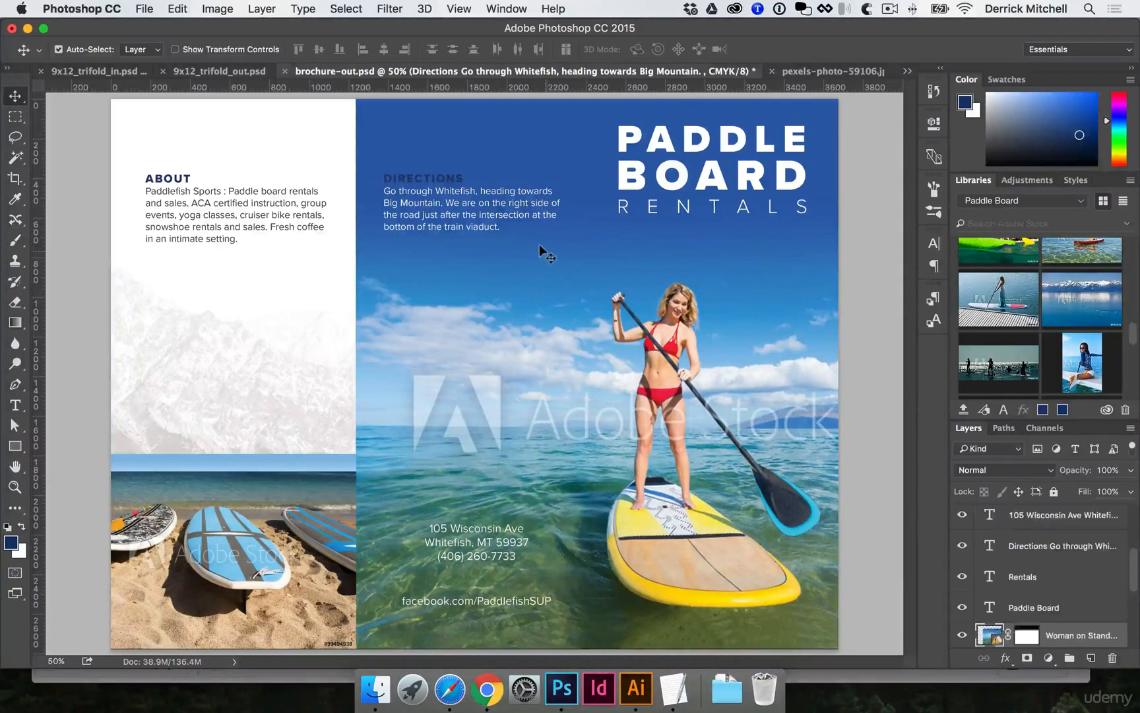
{"action": "scroll", "coordinate": [1036, 584], "scroll_direction": "down", "scroll_amount": 3}
{"action": "scroll", "coordinate": [1036, 584], "scroll_direction": "up", "scroll_amount": 3}
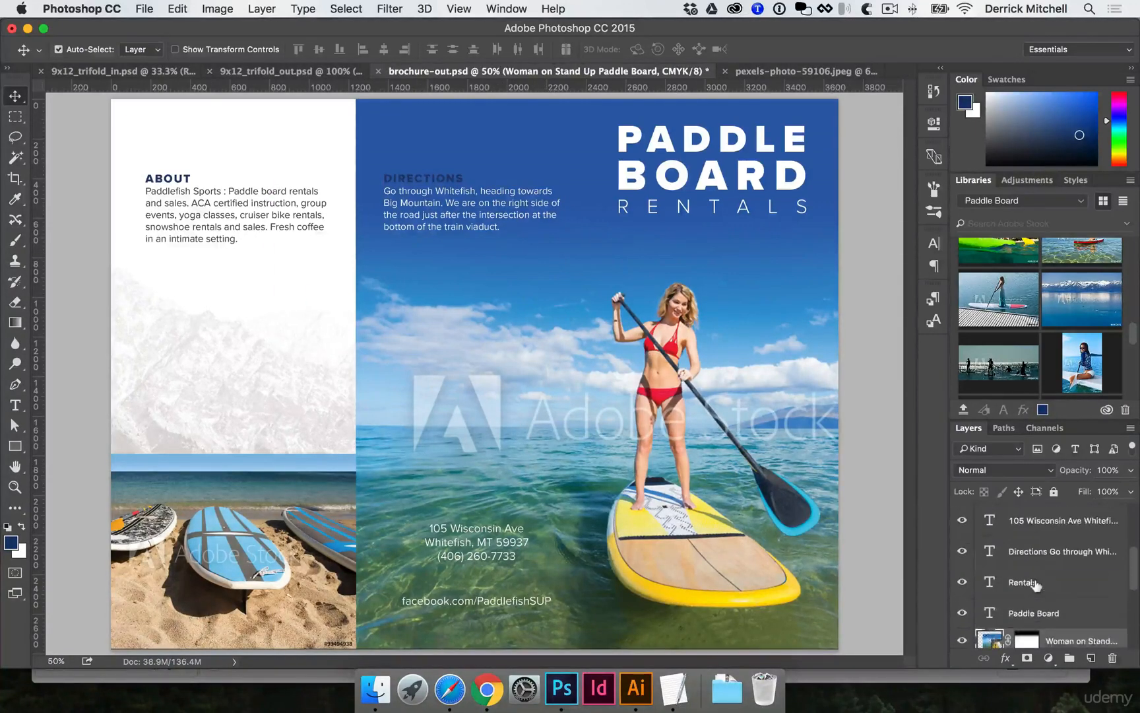
{"action": "scroll", "coordinate": [1036, 584], "scroll_direction": "down", "scroll_amount": 2}
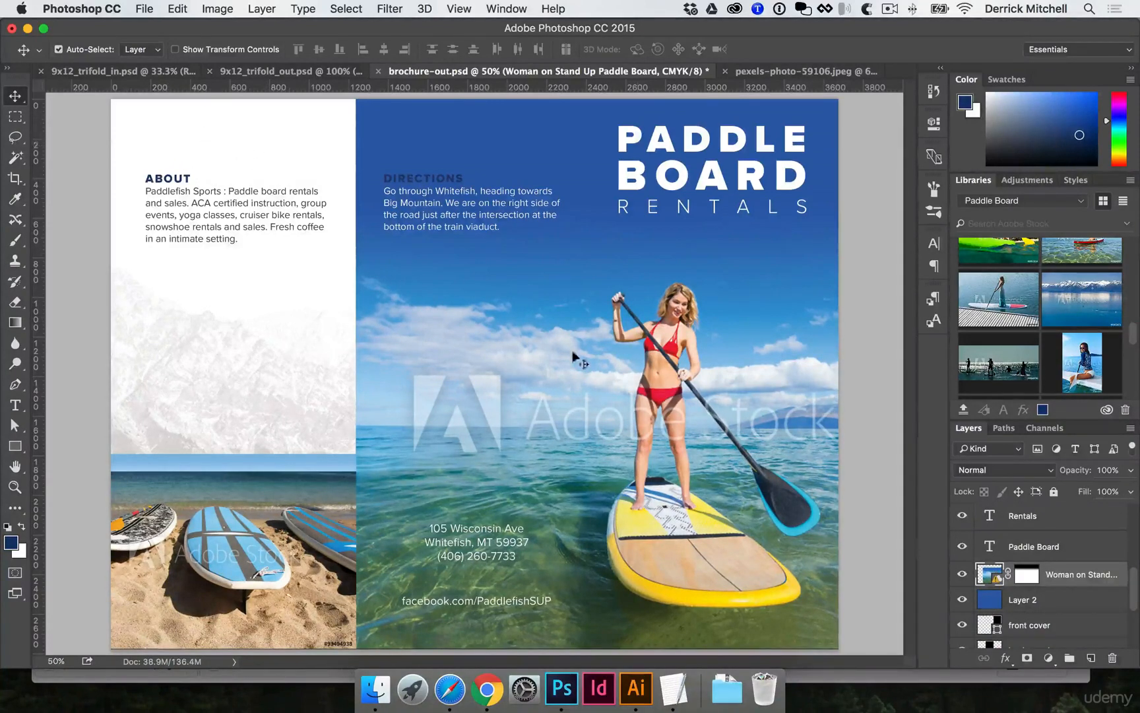
{"action": "scroll", "coordinate": [1042, 565], "scroll_direction": "down", "scroll_amount": 4}
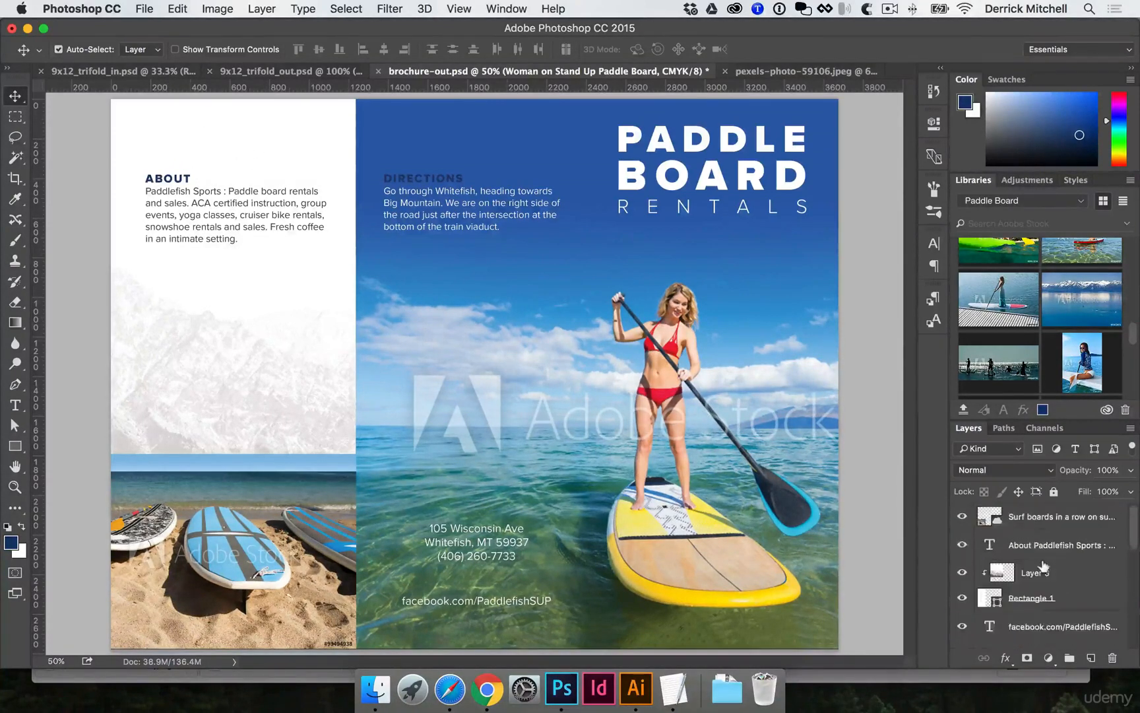
{"action": "left_click", "coordinate": [1046, 520]}
{"action": "key", "text": "super+v"}
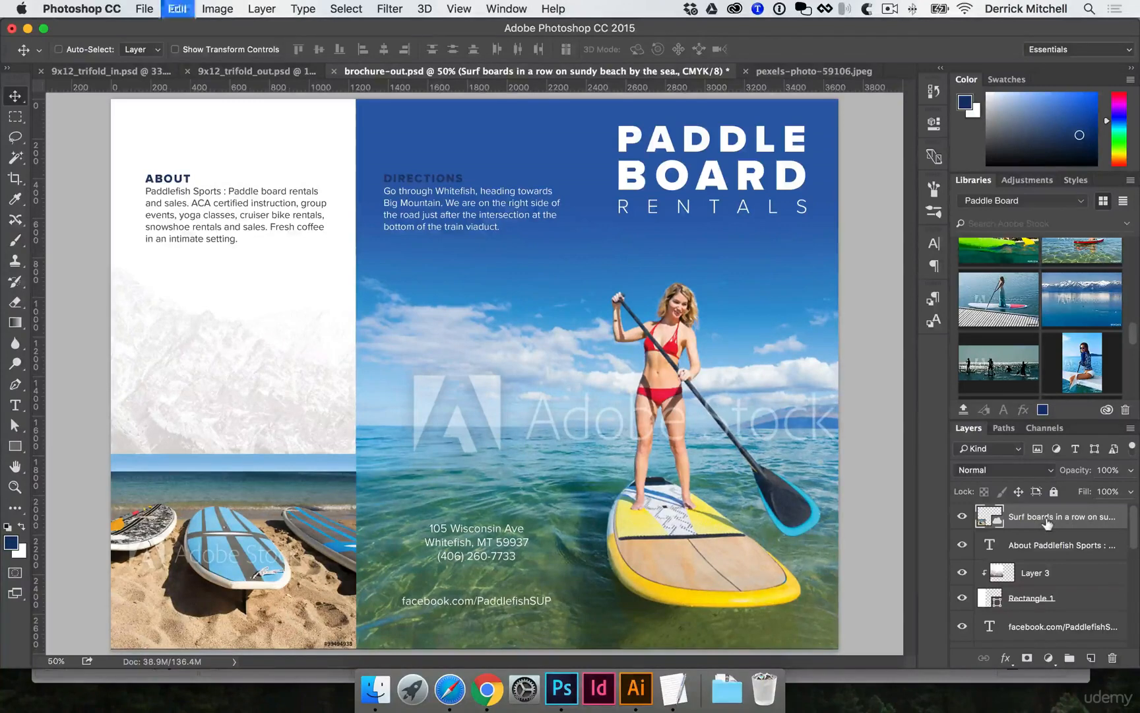
{"action": "left_click", "coordinate": [850, 401]}
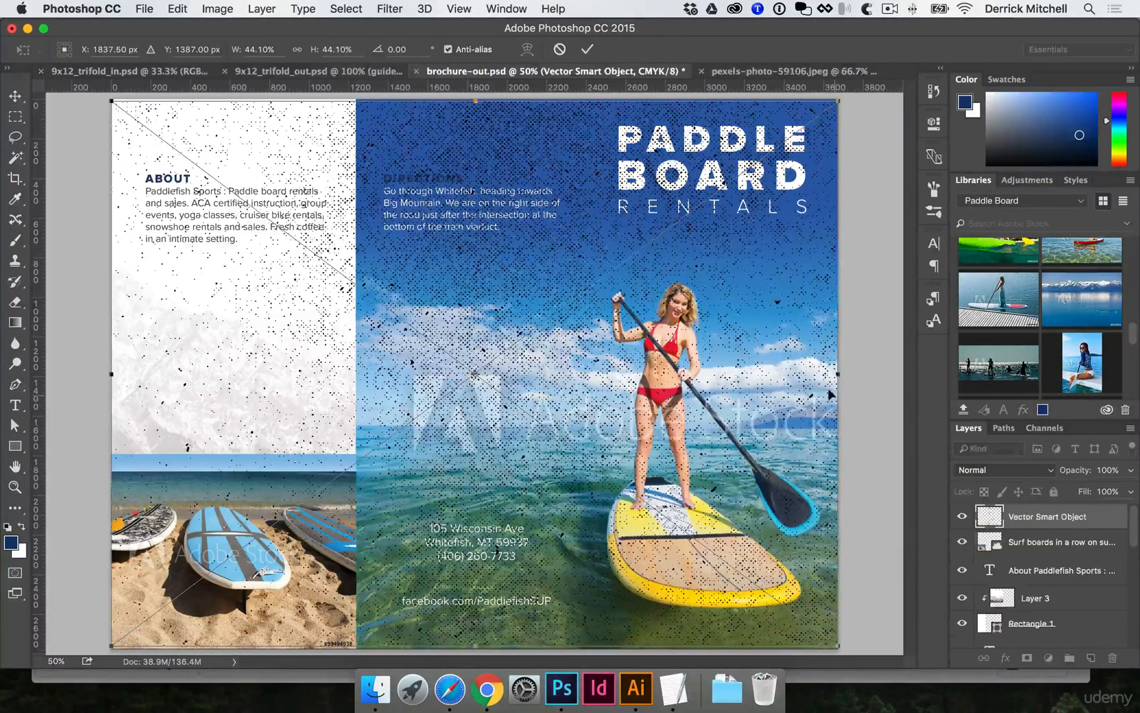
{"action": "key", "text": "Return"}
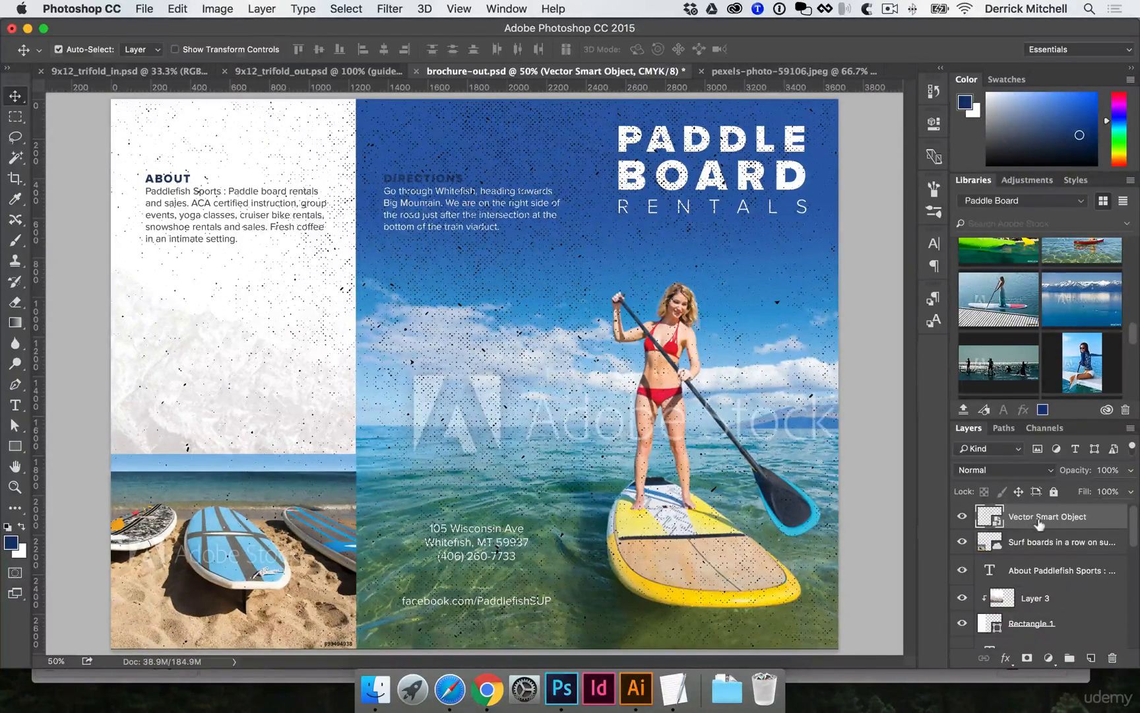
{"action": "key", "text": "BackSpace"}
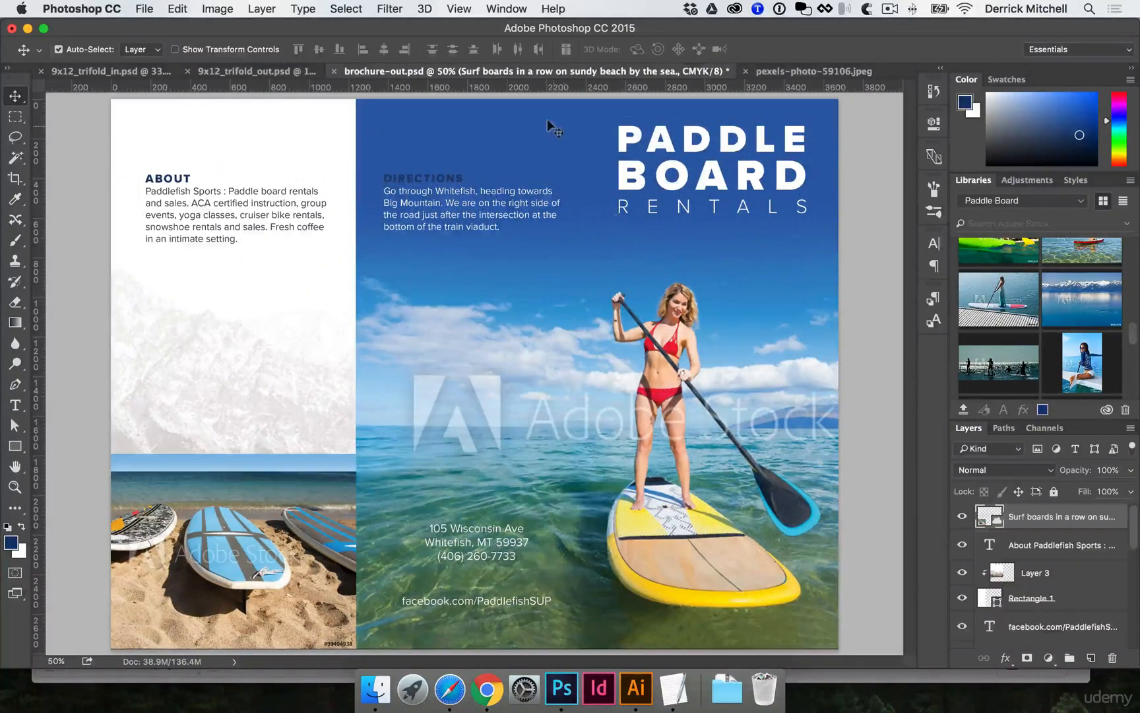
Paste the halftone artwork as a smart object and place it between the Woman on Stand Up Paddle Board layer and Layer 2
{"action": "left_click", "coordinate": [731, 310]}
{"action": "scroll", "coordinate": [1060, 581], "scroll_direction": "down", "scroll_amount": 1}
{"action": "left_click", "coordinate": [1060, 584]}
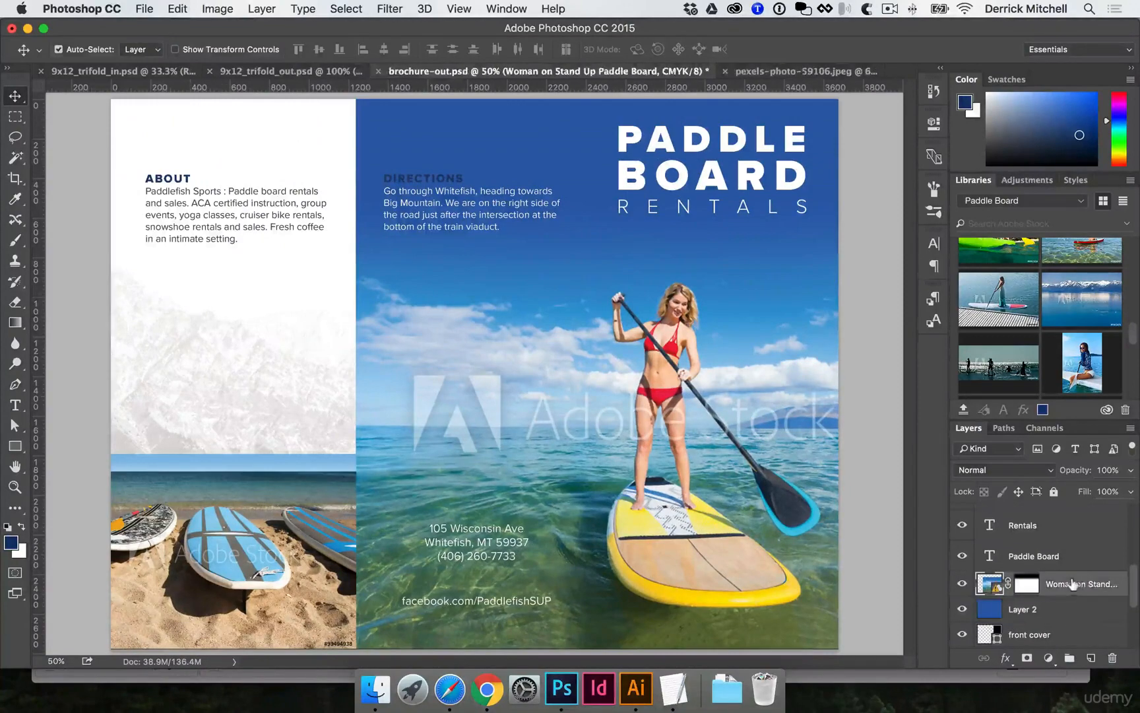
{"action": "key", "text": "super+v"}
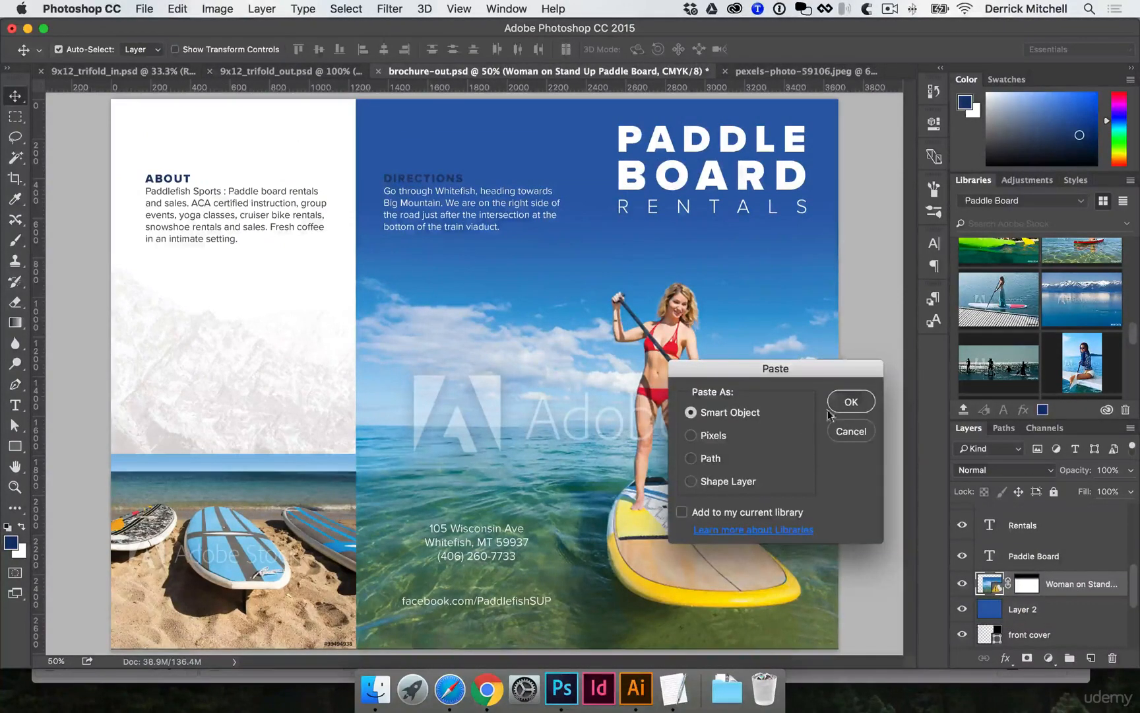
{"action": "key", "text": "Return"}
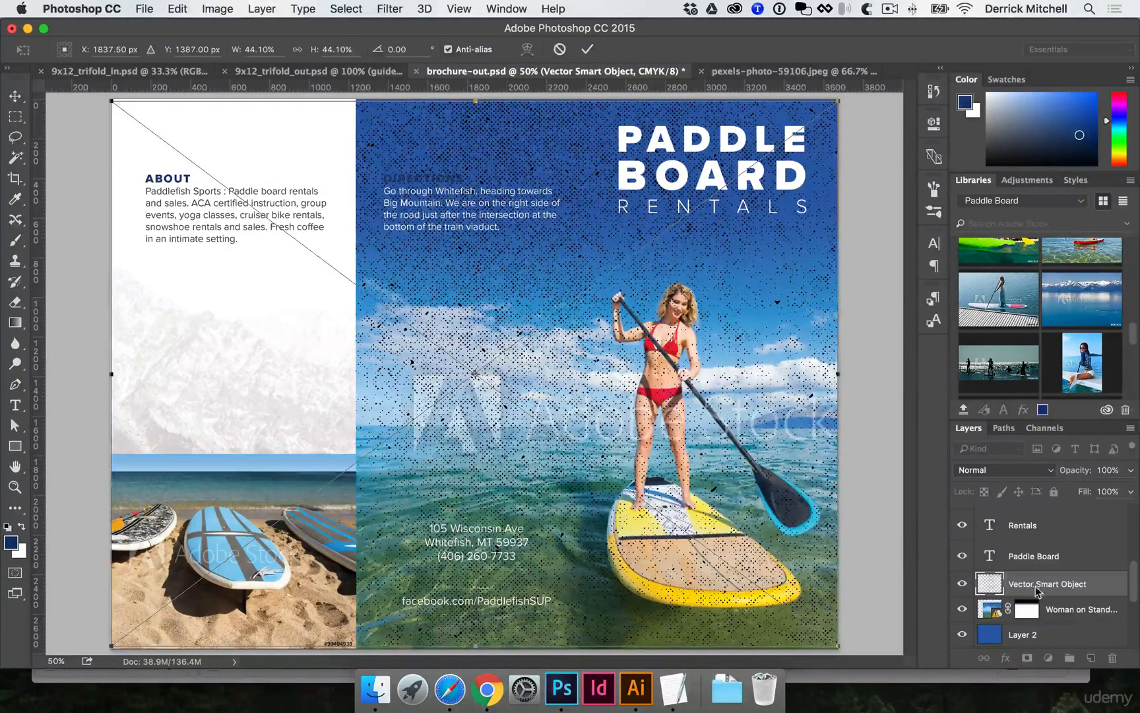
{"action": "key", "text": "Return"}
{"action": "scroll", "coordinate": [1005, 570], "scroll_direction": "down", "scroll_amount": 2}
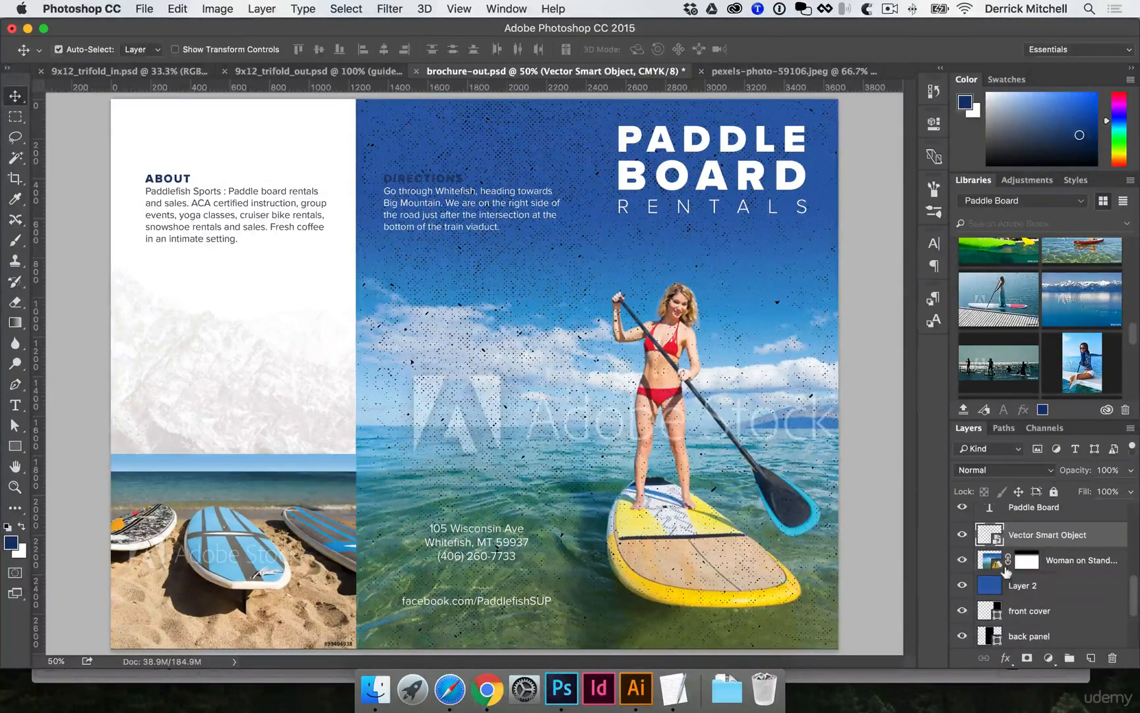
{"action": "left_click_drag", "start_coordinate": [1047, 530], "coordinate": [1043, 571]}
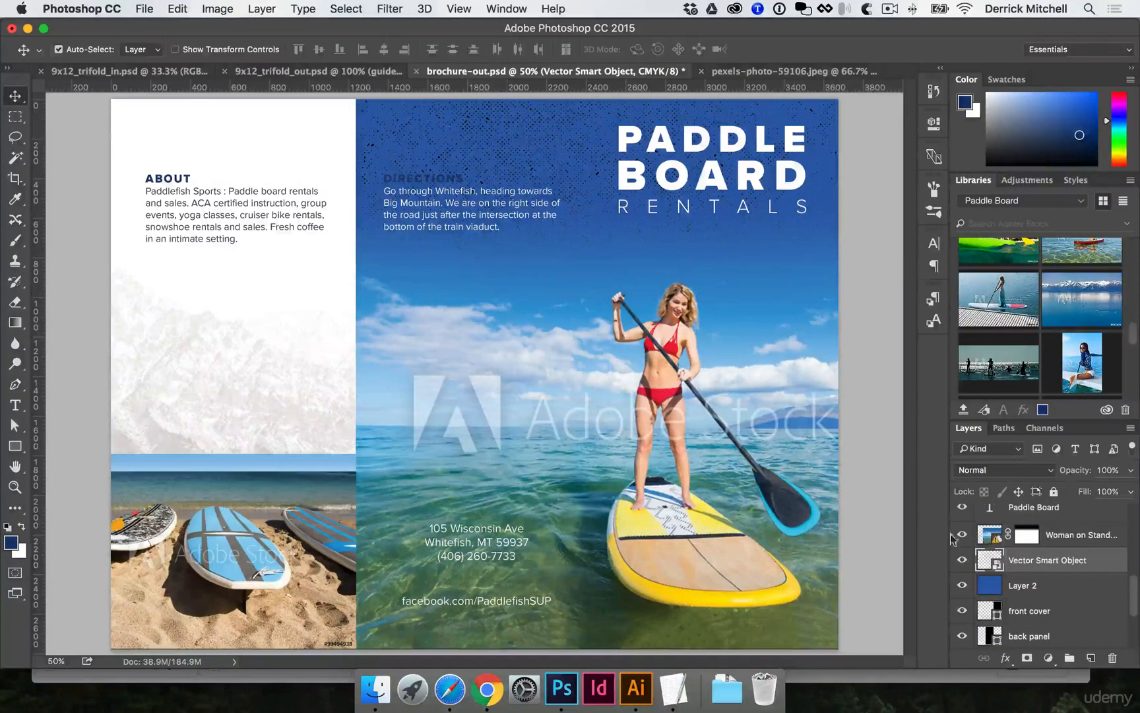
Set the halftone layer behind the woman photo to Multiply blend mode at 30% opacity
{"action": "left_click", "coordinate": [1005, 469]}
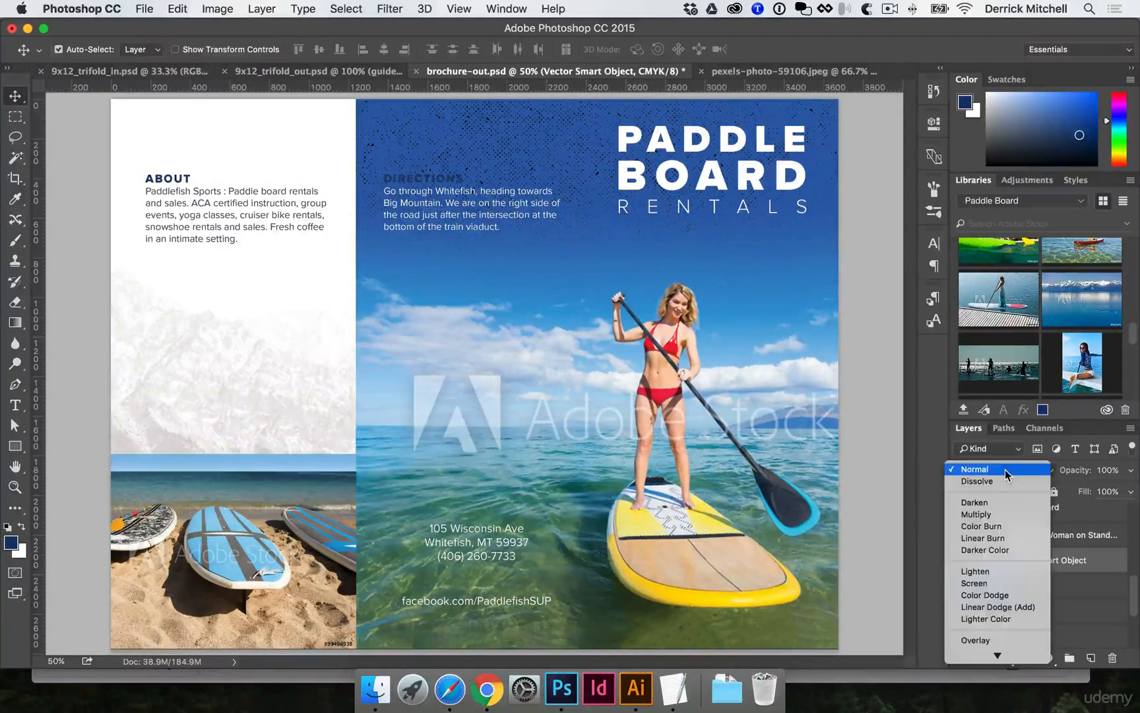
{"action": "left_click", "coordinate": [1009, 514]}
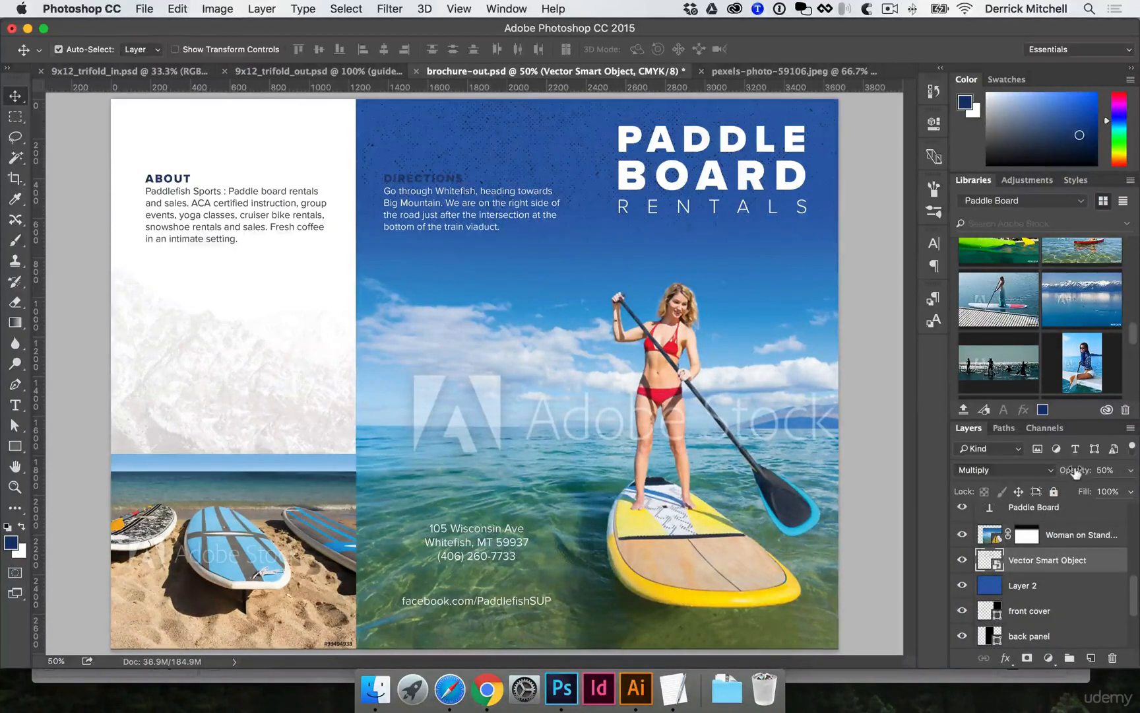
{"action": "left_click", "coordinate": [599, 225], "text": "super"}
{"action": "left_click_drag", "start_coordinate": [603, 226], "coordinate": [478, 356]}
{"action": "left_click", "coordinate": [478, 356], "text": "super"}
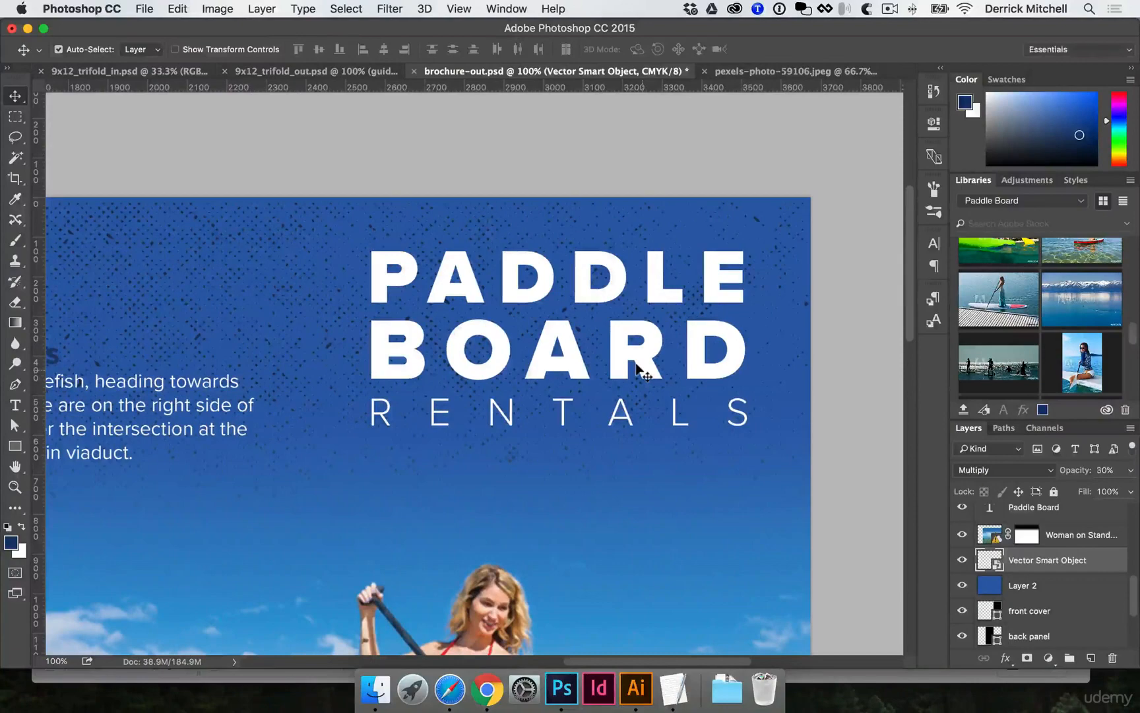
{"action": "key", "text": "3"}
{"action": "left_click_drag", "start_coordinate": [394, 369], "coordinate": [445, 371]}
{"action": "key", "text": "super+minus"}
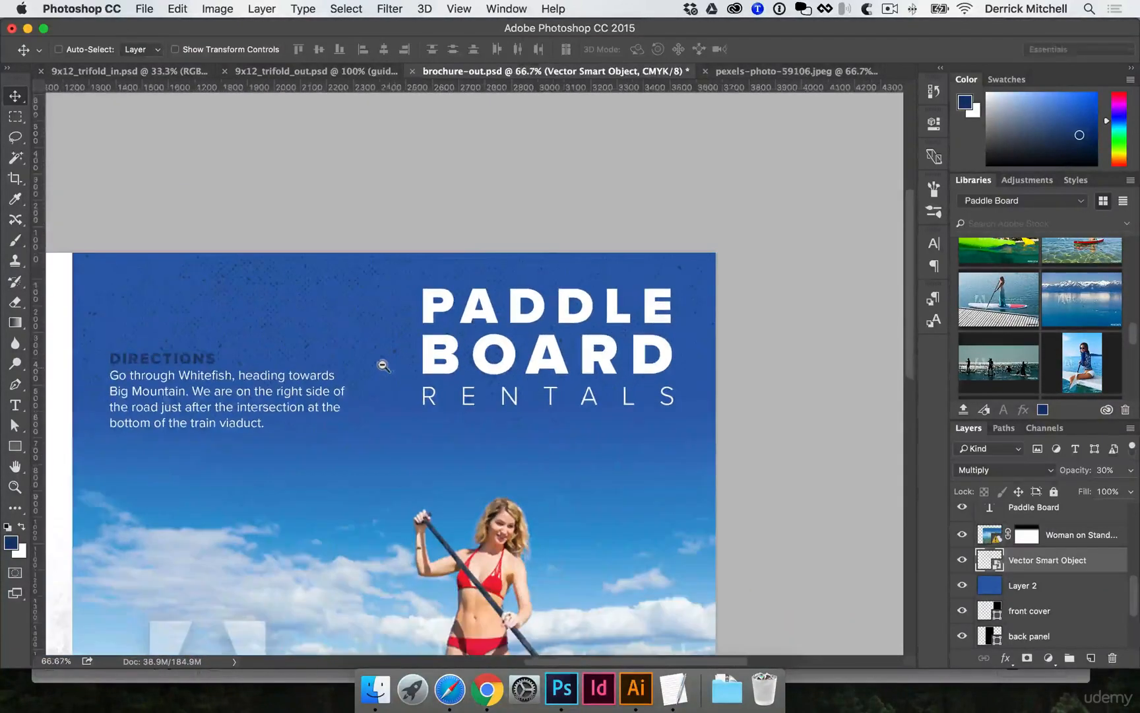
{"action": "key", "text": "super+minus"}
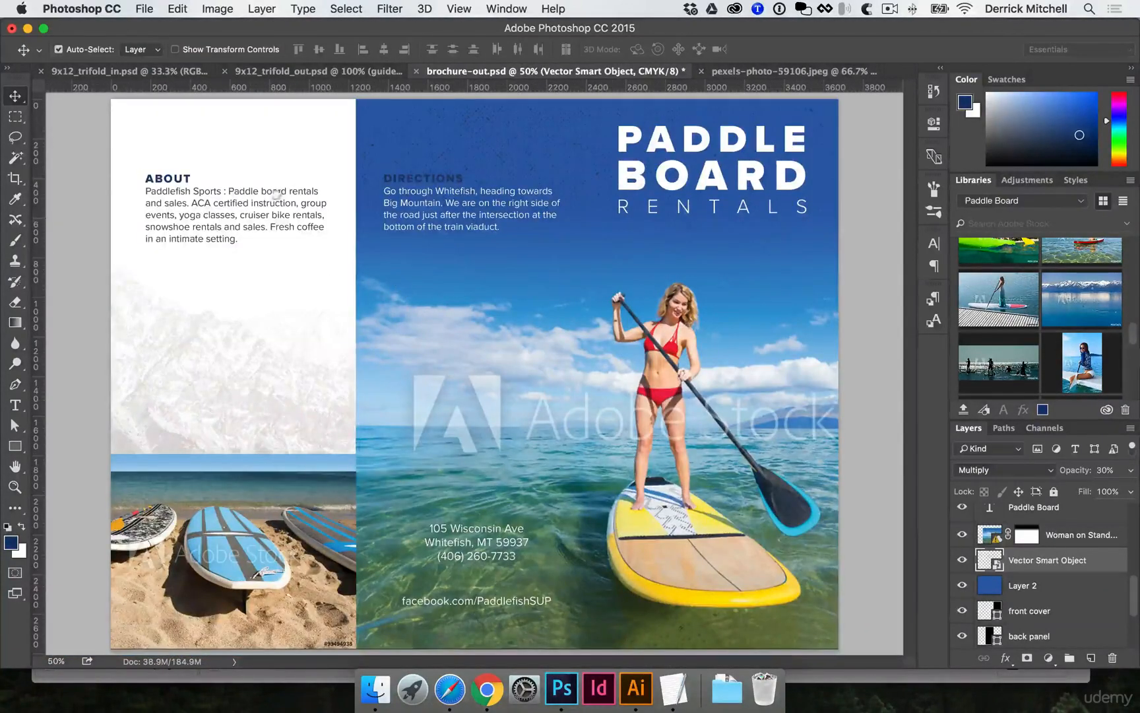
Paste the halftone artwork again as a smart object above Rectangle 1 and clip it to that white About panel shape
{"action": "key", "text": "super+plus"}
{"action": "scroll", "coordinate": [339, 186], "scroll_direction": "up", "scroll_amount": 3}
{"action": "left_click", "coordinate": [200, 324]}
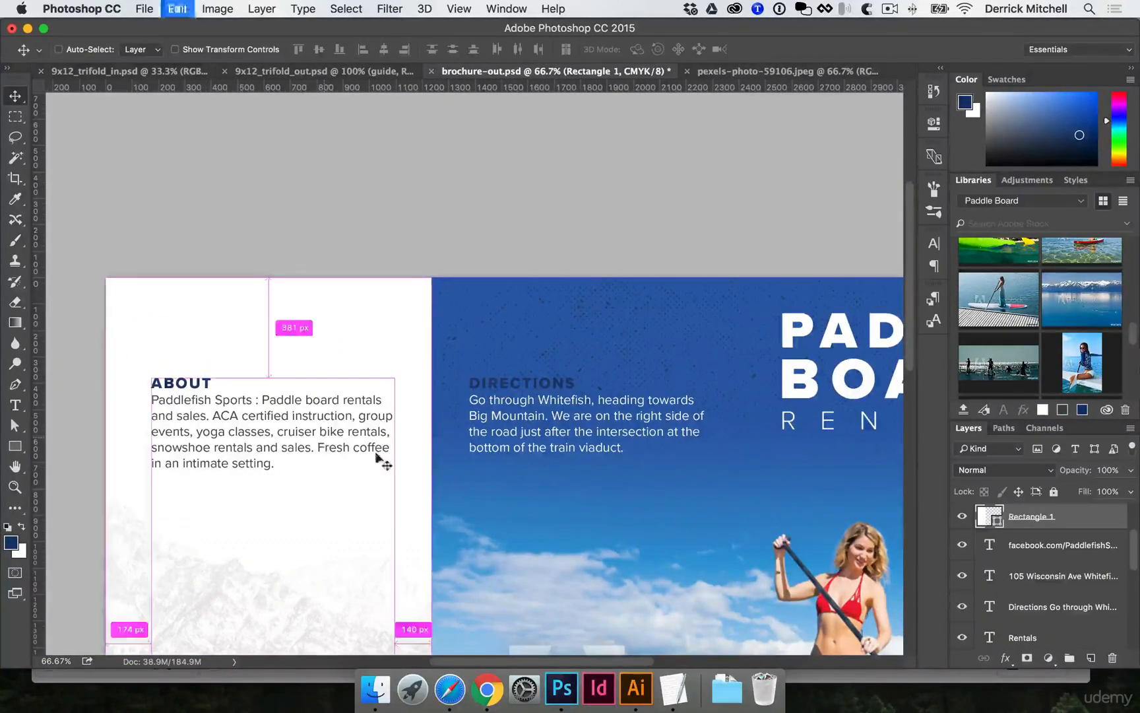
{"action": "key", "text": "super+v"}
{"action": "left_click", "coordinate": [843, 399]}
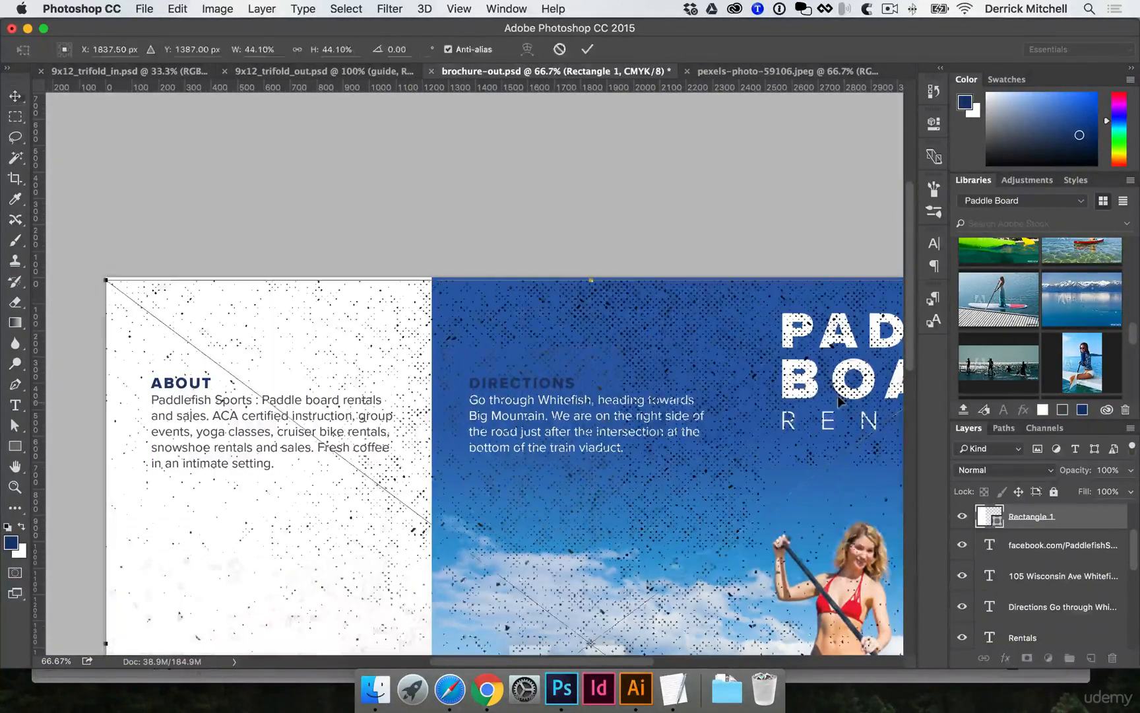
{"action": "key", "text": "Return"}
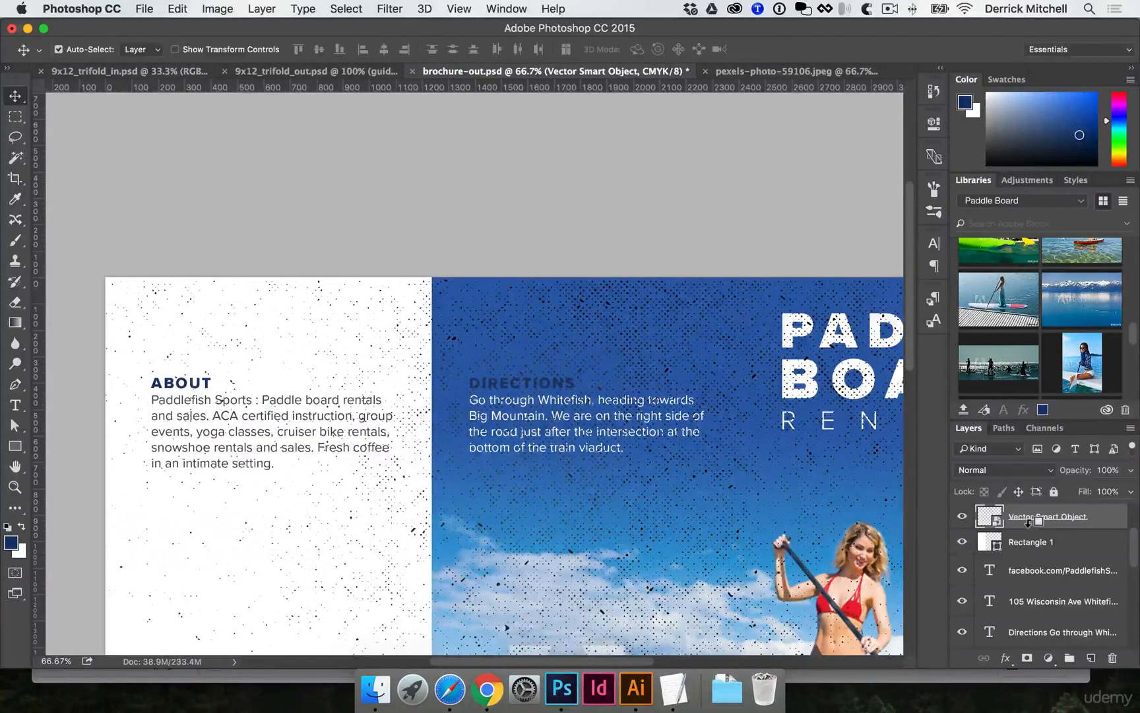
{"action": "left_click", "coordinate": [1035, 525], "text": "alt"}
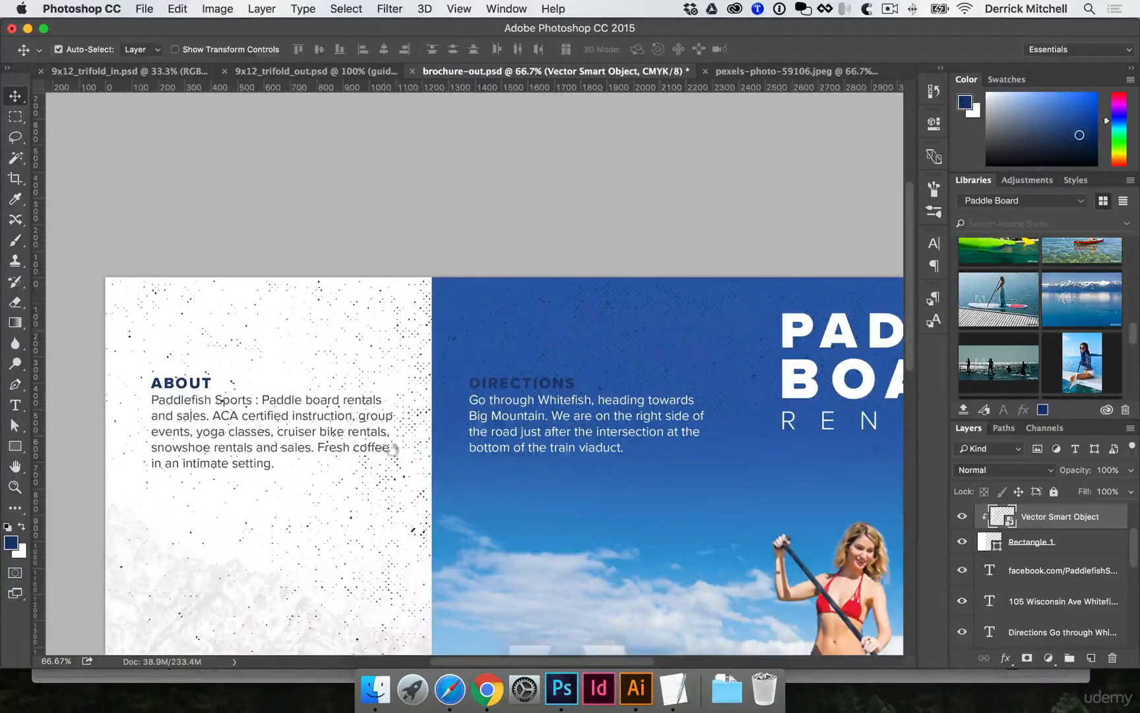
Lower the About panel's halftone layer to 10% opacity and inspect the texture around the text and mountains
{"action": "scroll", "coordinate": [480, 407], "scroll_direction": "left", "scroll_amount": 5}
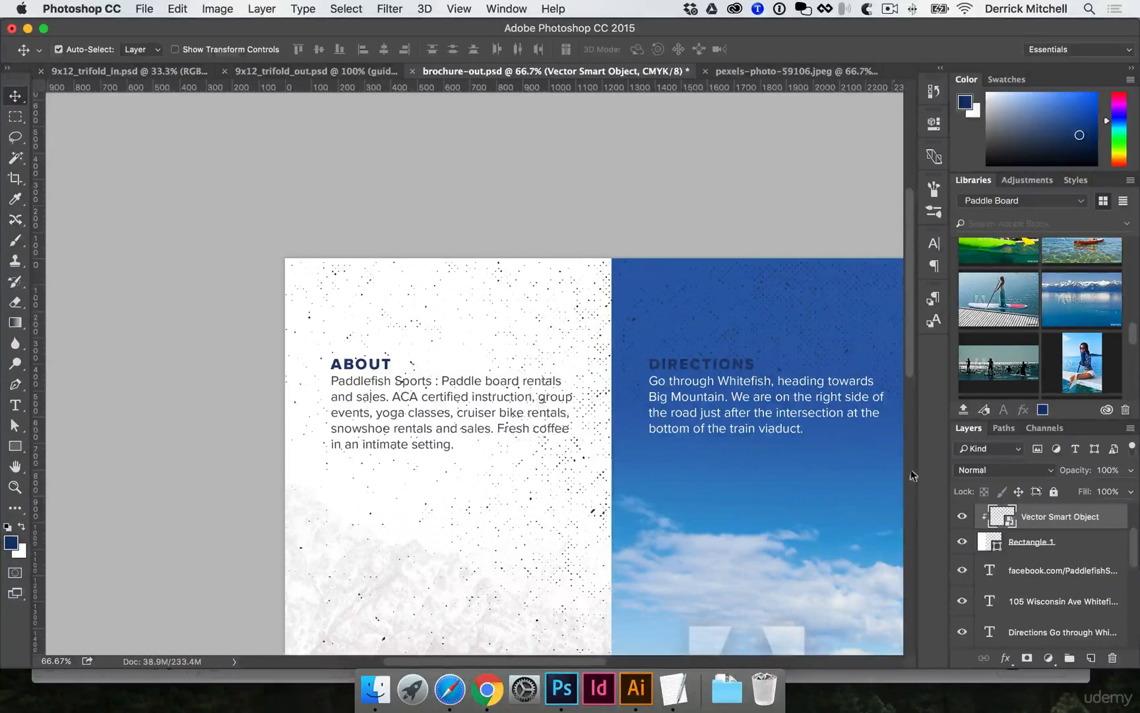
{"action": "key", "text": "1"}
{"action": "left_click", "coordinate": [503, 364]}
{"action": "left_click_drag", "start_coordinate": [450, 357], "coordinate": [577, 448]}
{"action": "left_click_drag", "start_coordinate": [517, 345], "coordinate": [415, 273]}
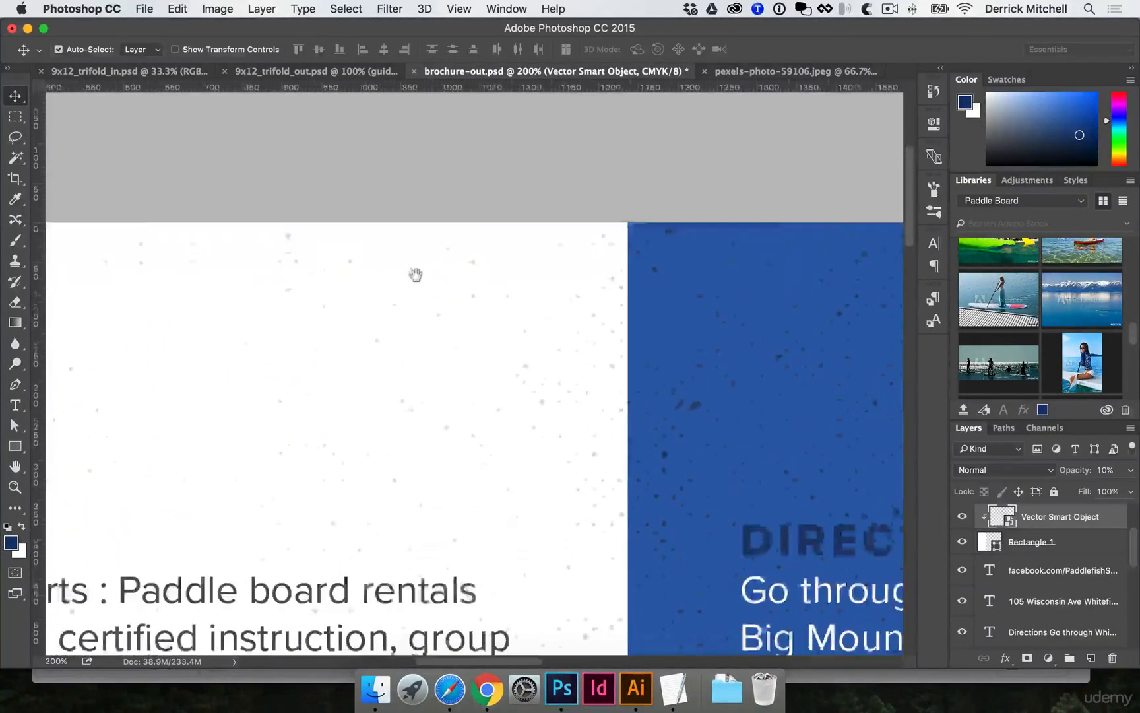
{"action": "left_click_drag", "start_coordinate": [489, 404], "coordinate": [455, 364]}
{"action": "left_click", "coordinate": [449, 448], "text": "alt"}
{"action": "left_click_drag", "start_coordinate": [450, 456], "coordinate": [443, 361]}
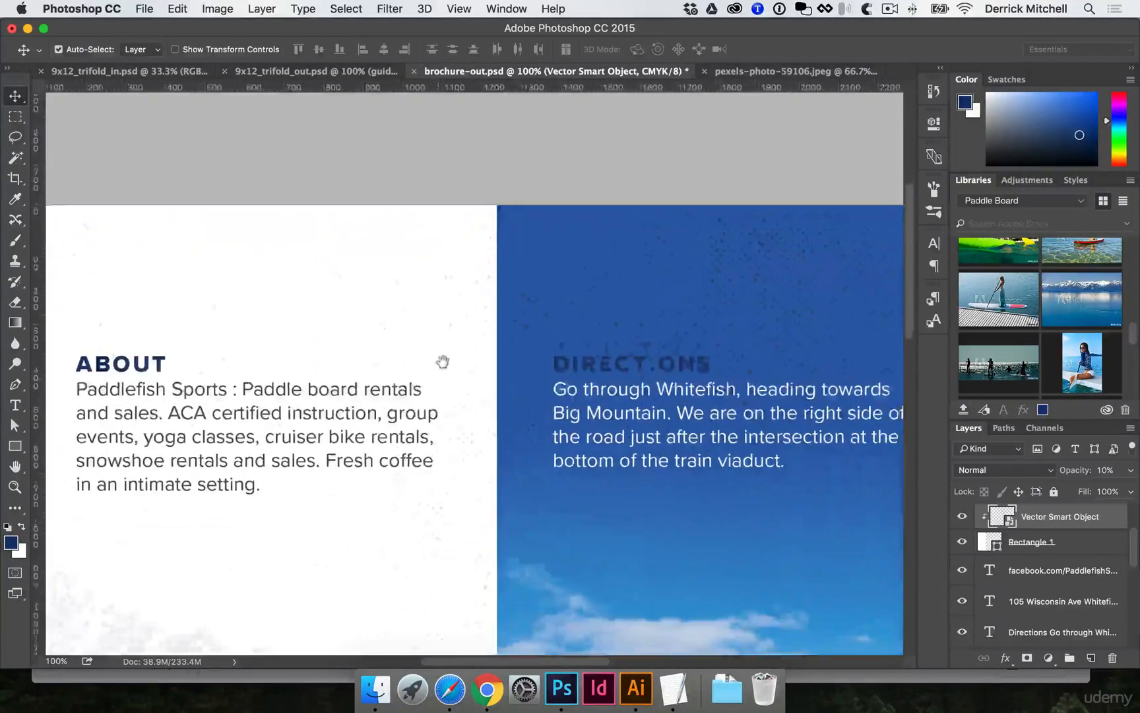
{"action": "left_click_drag", "start_coordinate": [387, 427], "coordinate": [408, 363]}
{"action": "scroll", "coordinate": [408, 364], "scroll_direction": "down", "scroll_amount": 8}
{"action": "scroll", "coordinate": [408, 363], "scroll_direction": "left", "scroll_amount": 6}
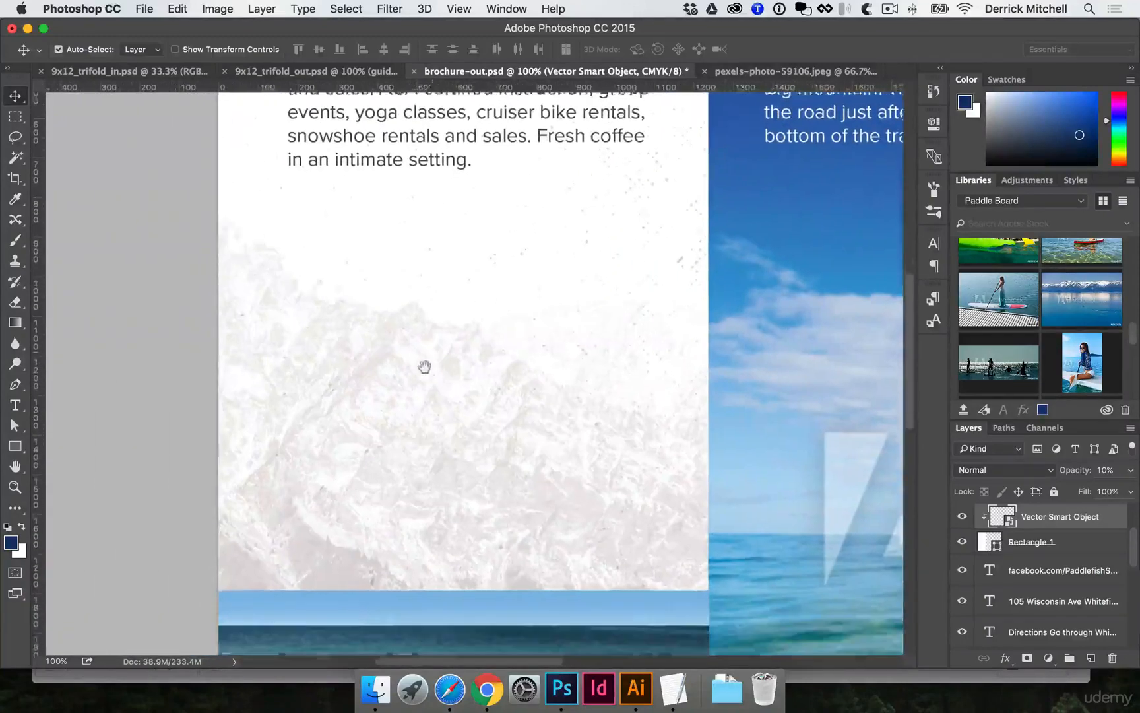
{"action": "key", "text": "super+0"}
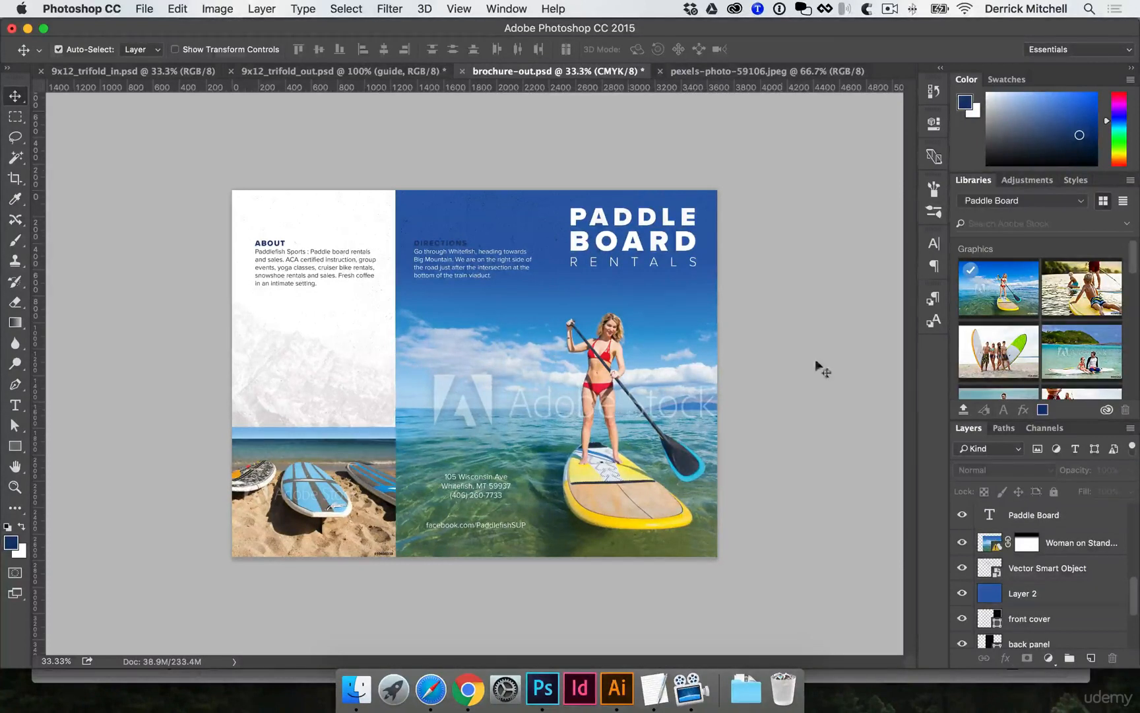
Update the modified content of the Woman on Stand Up Paddle Board layer so it uses the licensed stock image
{"action": "mouse_move", "coordinate": [998, 276]}
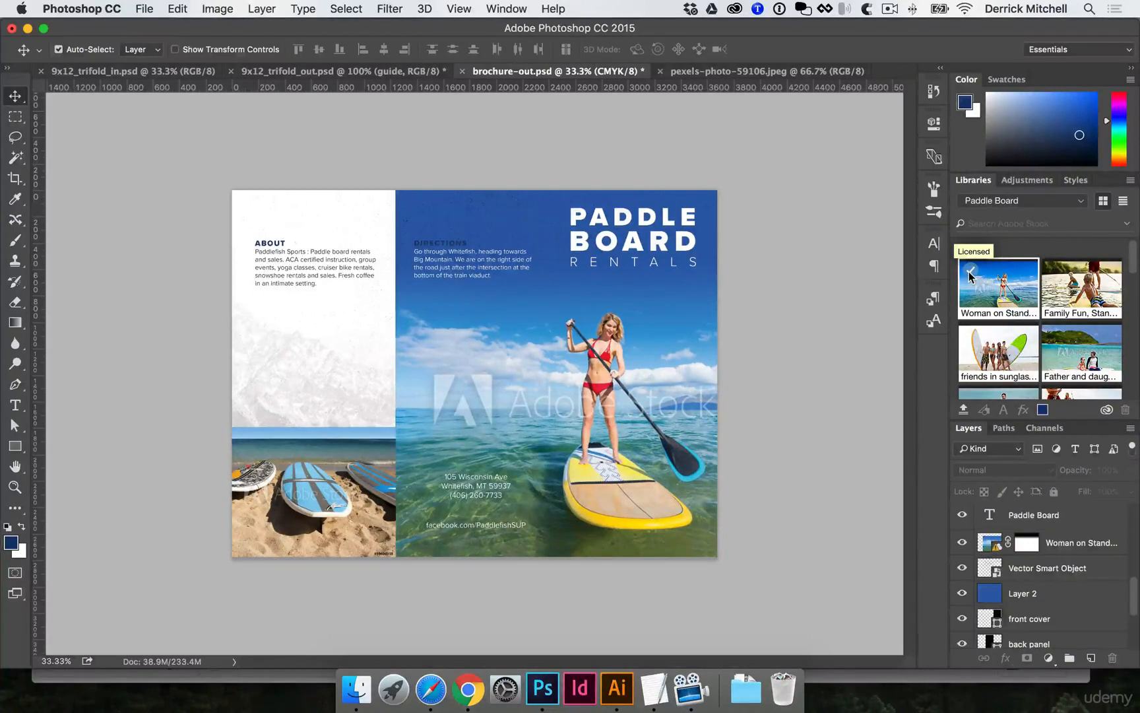
{"action": "left_click", "coordinate": [651, 332]}
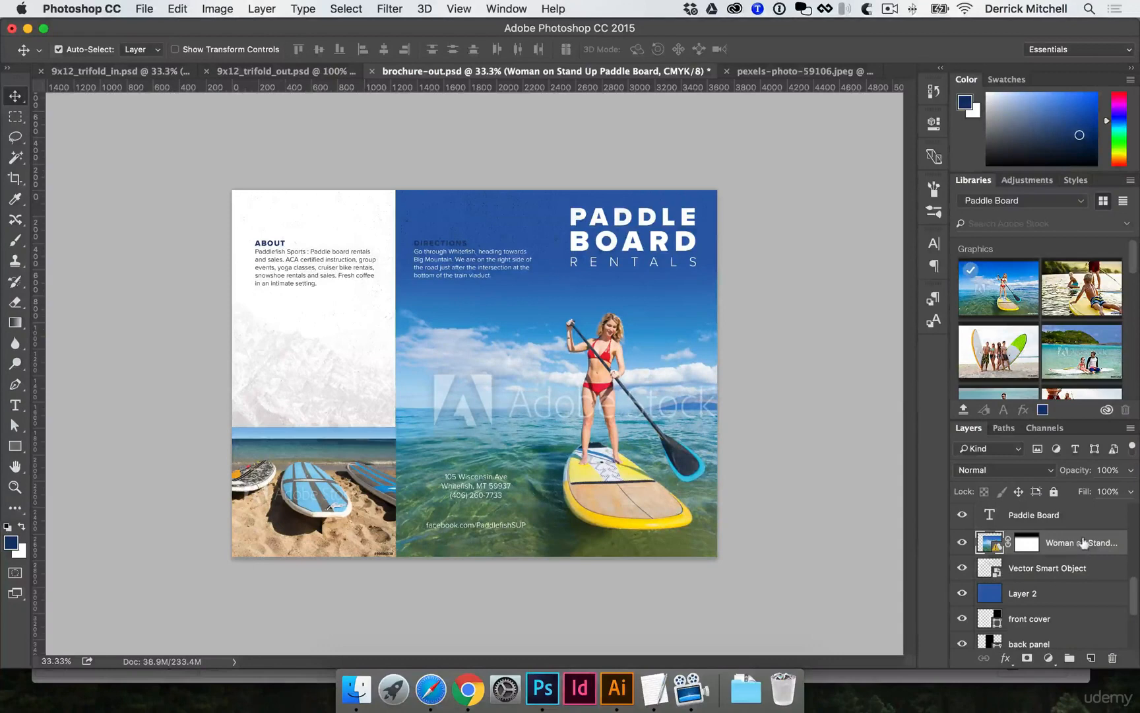
{"action": "right_click", "coordinate": [1082, 543]}
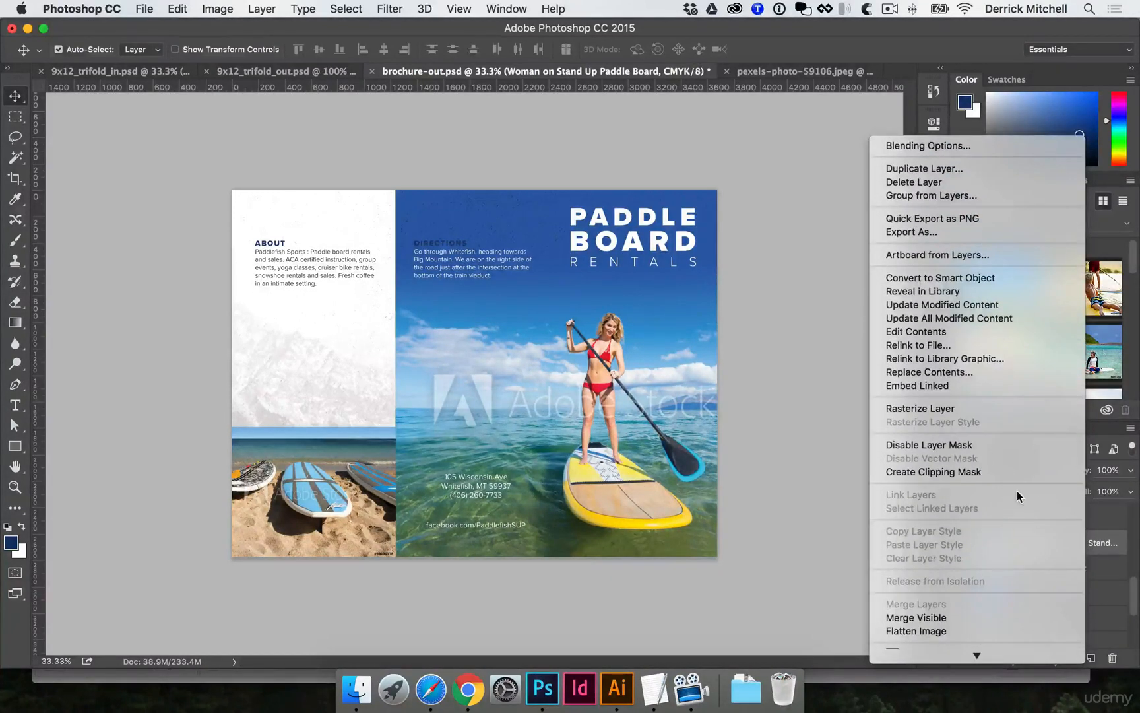
{"action": "left_click", "coordinate": [942, 304]}
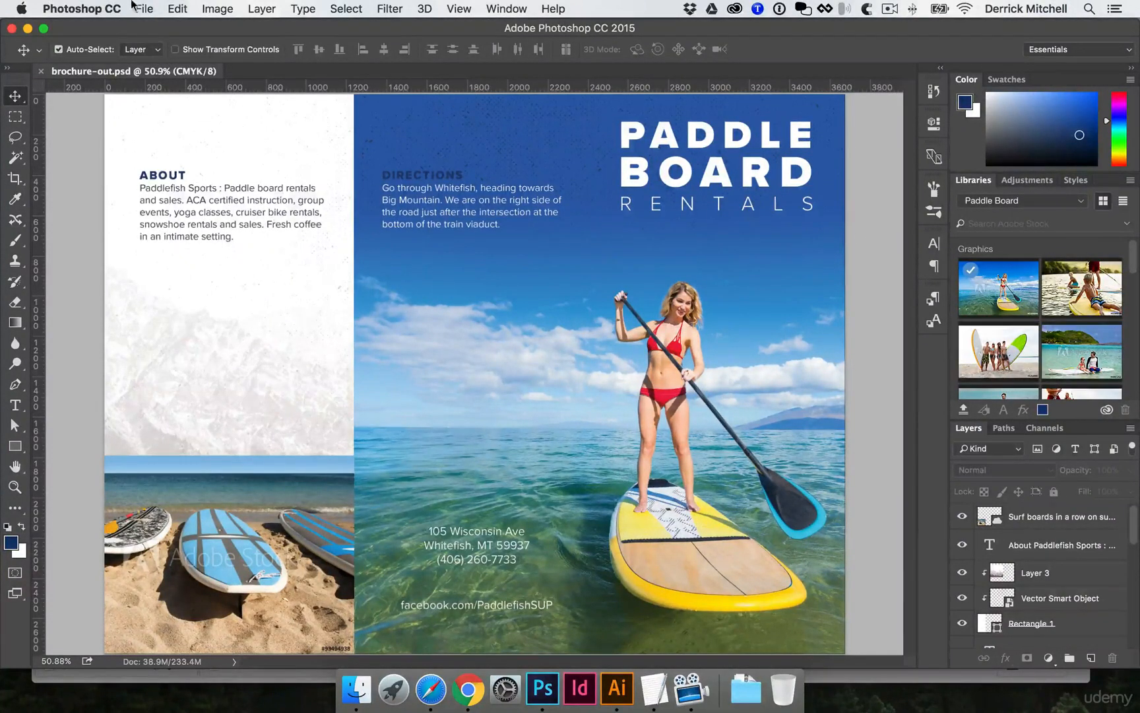
Save the document under the new name brochure-in.psd in the PSD folder, keeping the Photoshop format with layers
{"action": "left_click", "coordinate": [146, 8]}
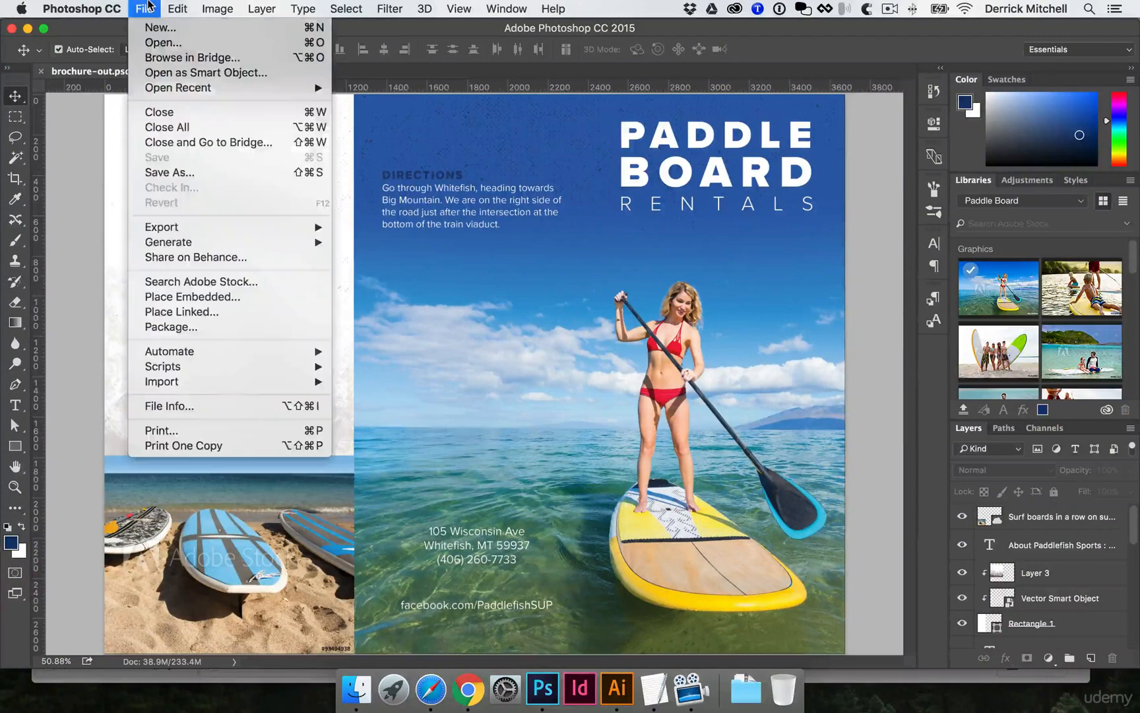
{"action": "left_click", "coordinate": [281, 173]}
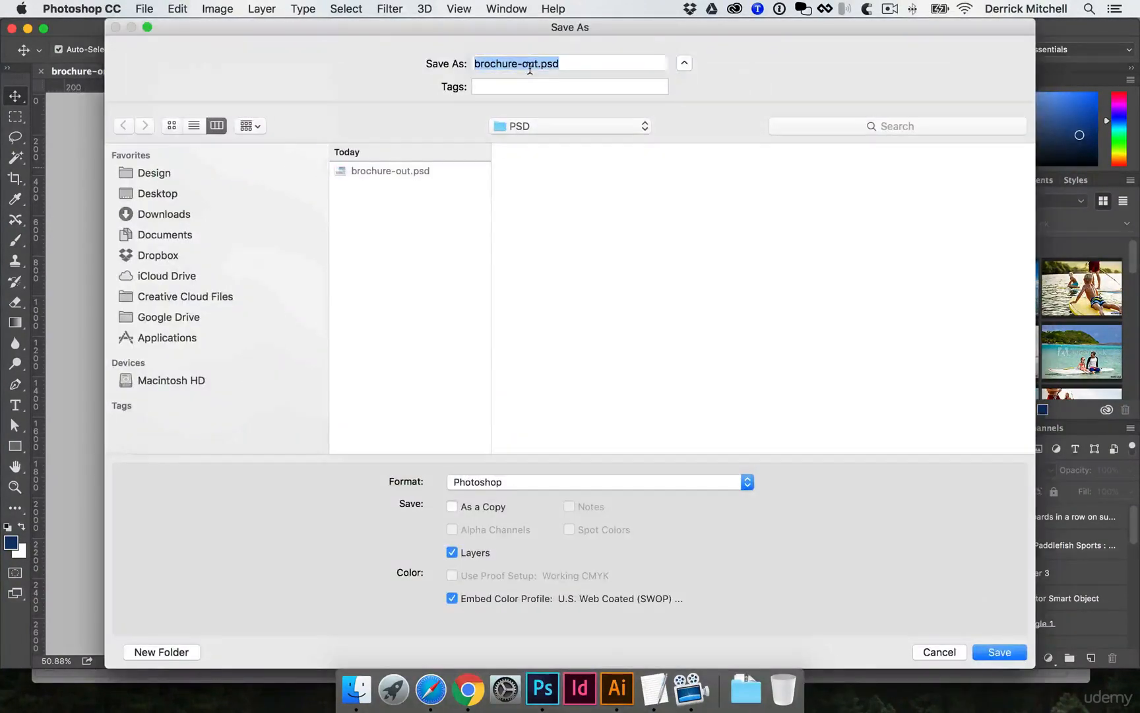
{"action": "left_click", "coordinate": [529, 63]}
{"action": "type", "text": "in"}
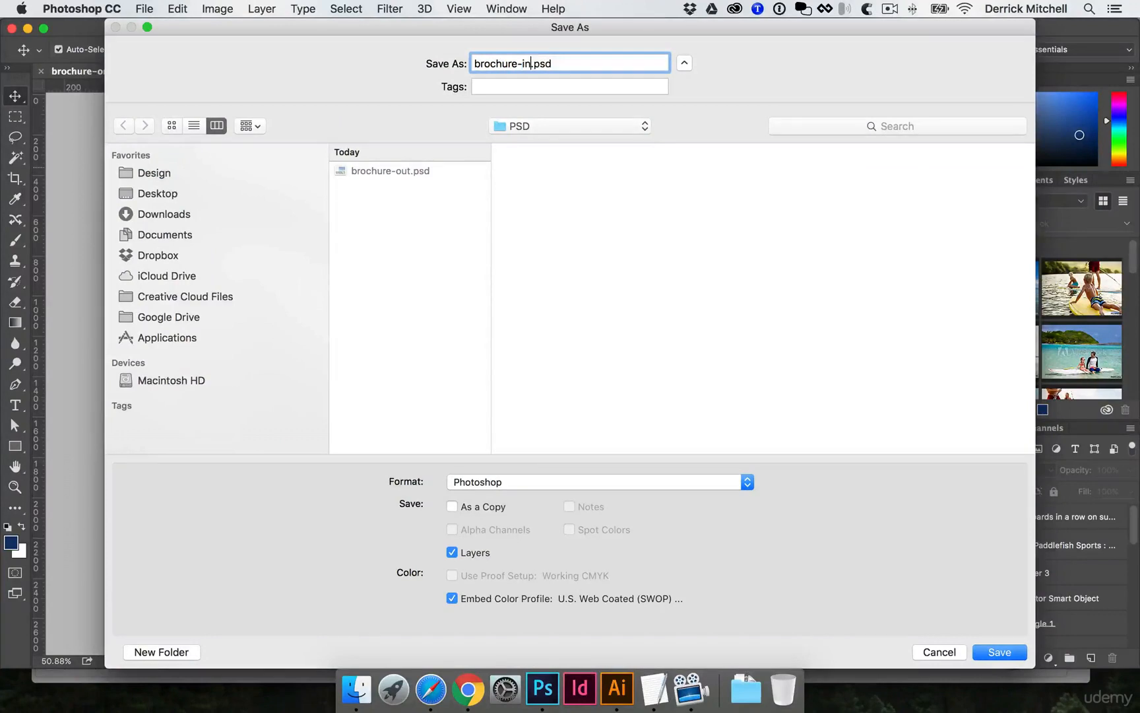
{"action": "left_click", "coordinate": [425, 204]}
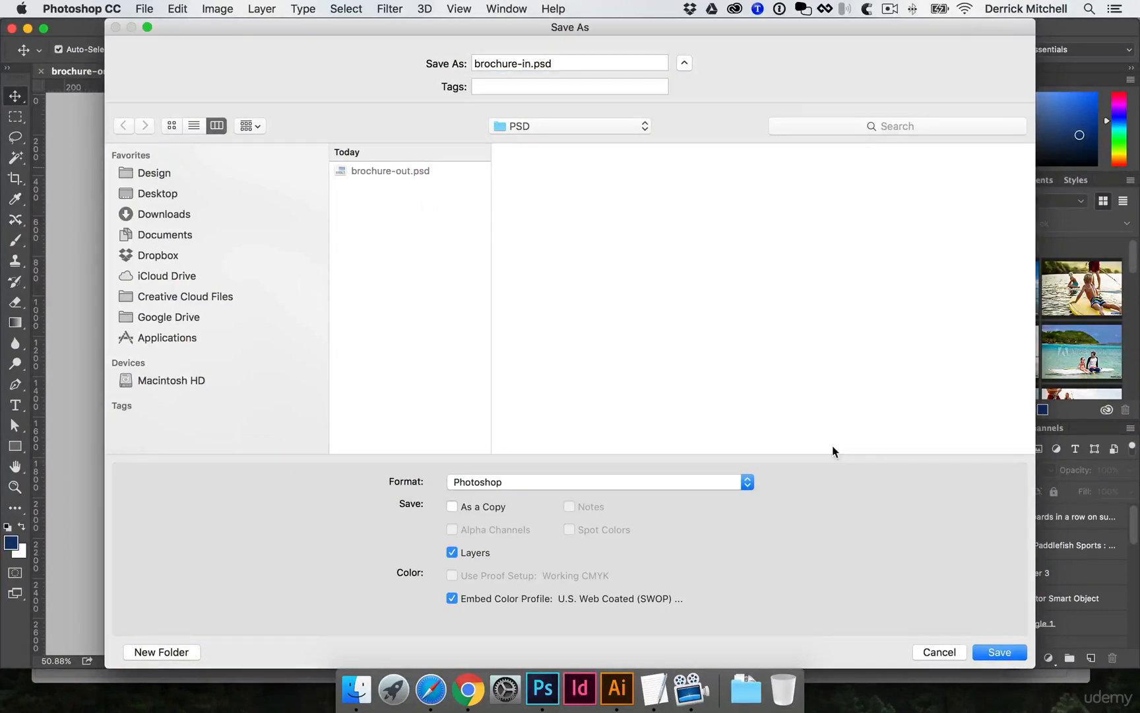
{"action": "left_click", "coordinate": [999, 652]}
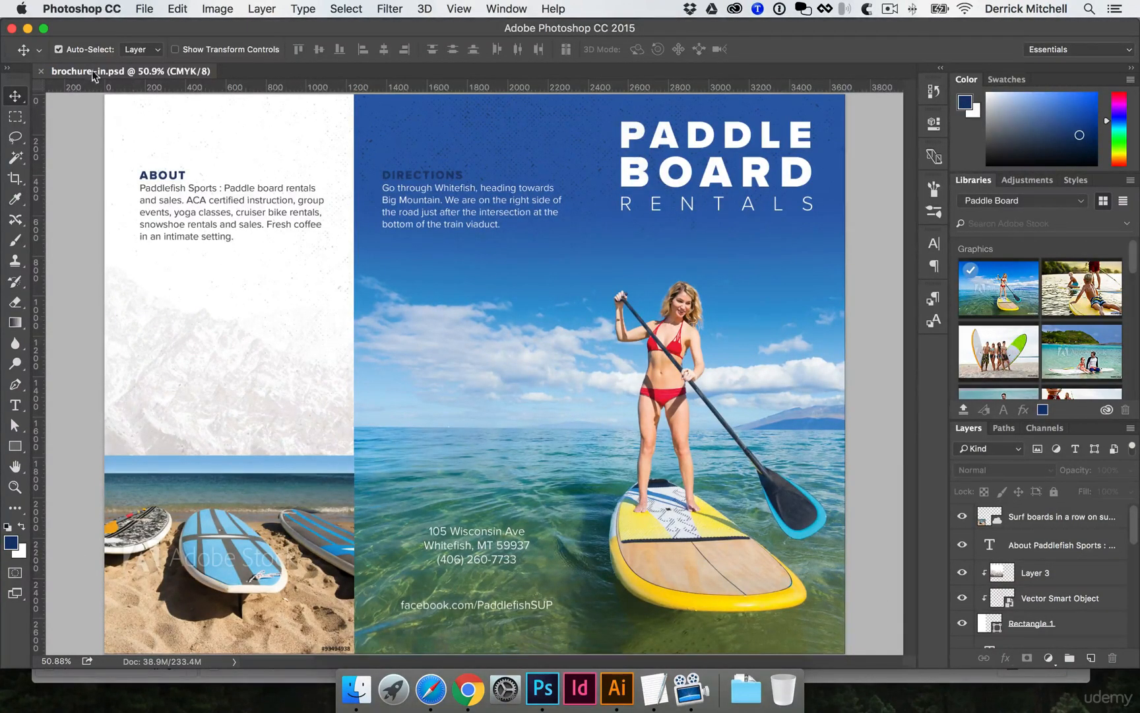
Float the layer list for a fuller view and group all layers from the surf boards photo down to Layer 2
{"action": "left_click", "coordinate": [515, 298]}
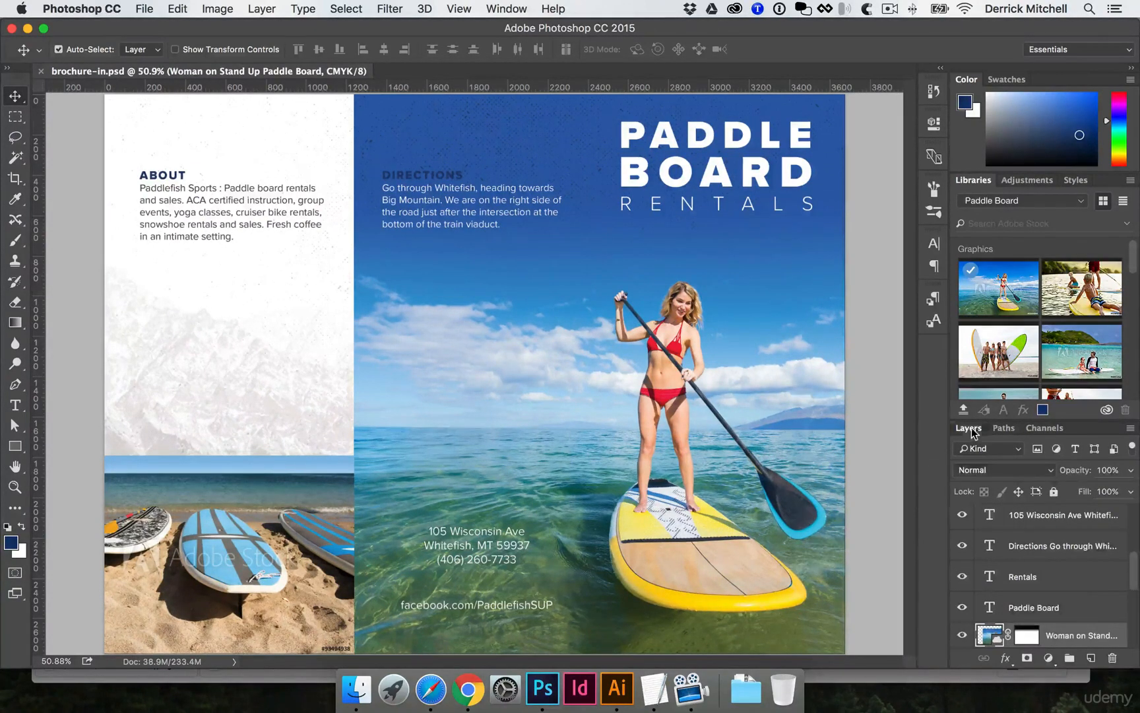
{"action": "left_click_drag", "start_coordinate": [969, 427], "coordinate": [726, 124]}
{"action": "scroll", "coordinate": [882, 436], "scroll_direction": "up", "scroll_amount": 5}
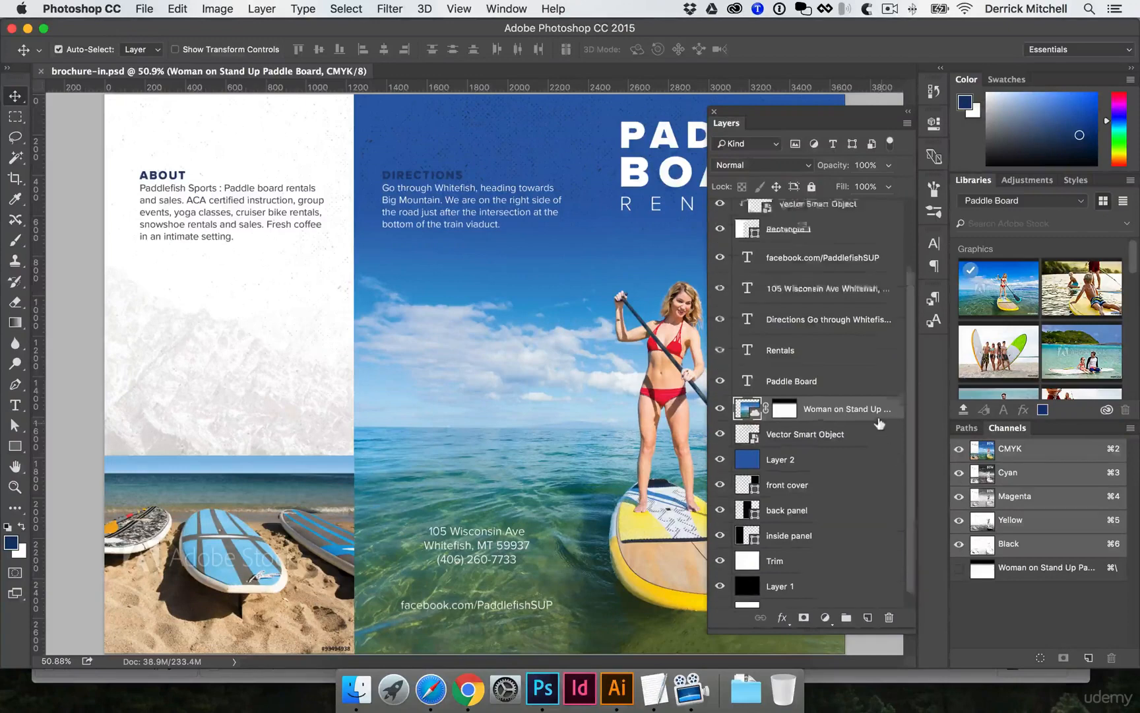
{"action": "left_click", "coordinate": [801, 210]}
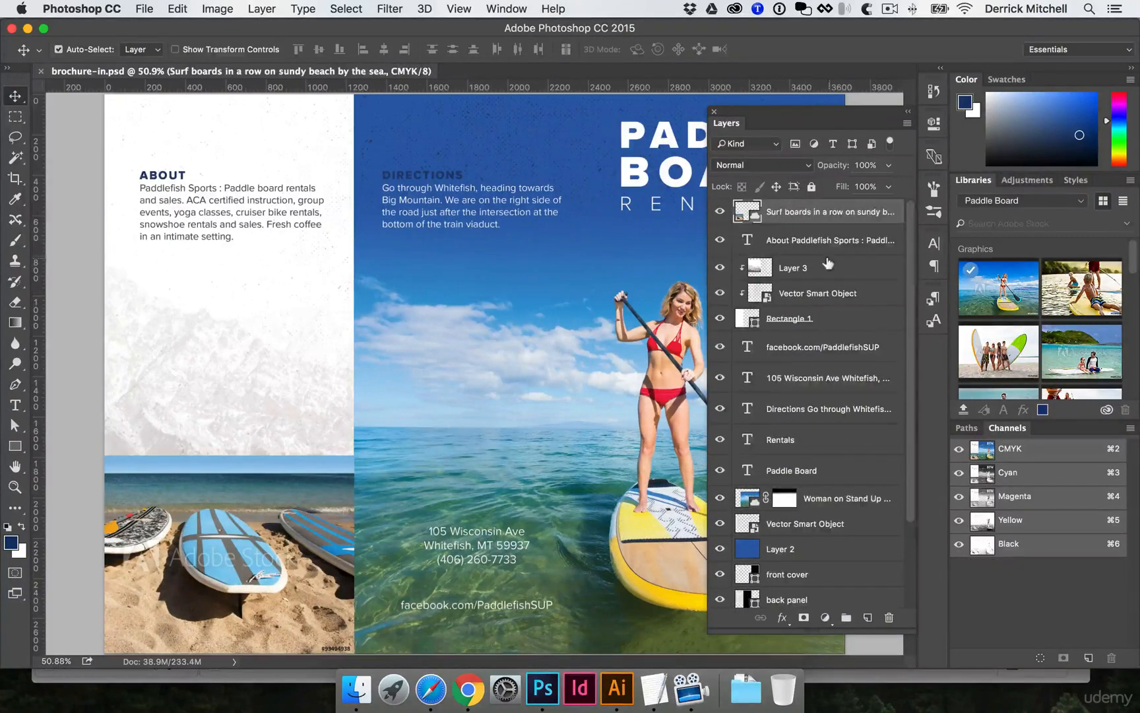
{"action": "scroll", "coordinate": [830, 270], "scroll_direction": "down", "scroll_amount": 5}
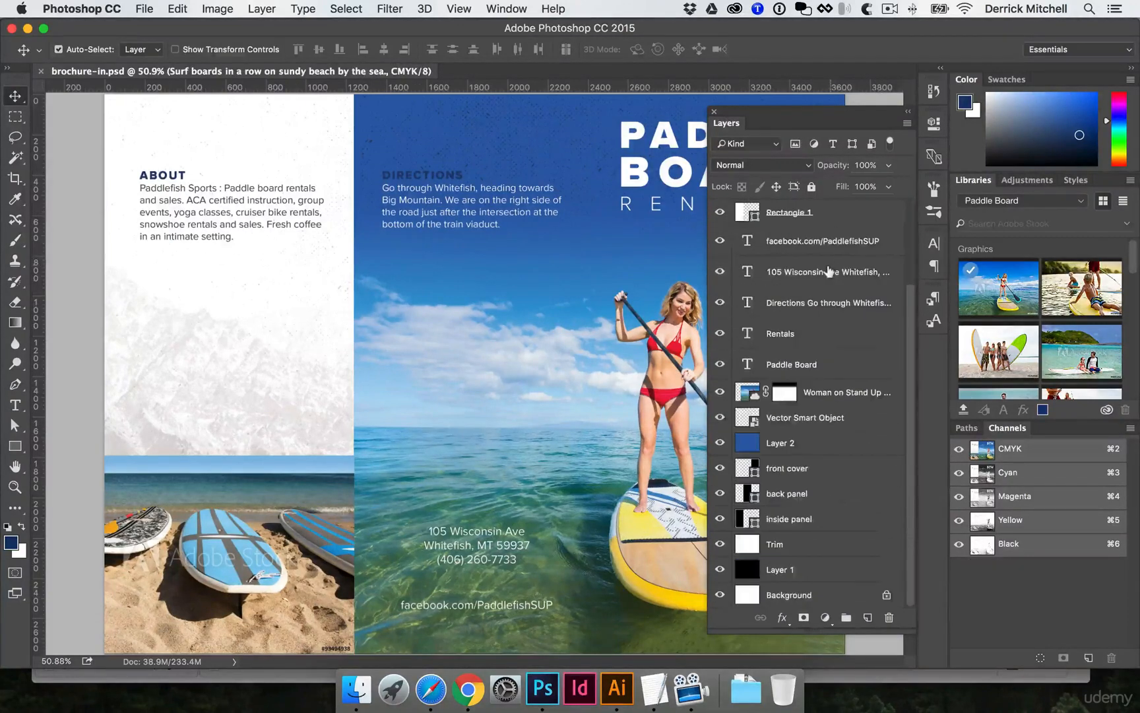
{"action": "left_click", "coordinate": [800, 442], "text": "shift"}
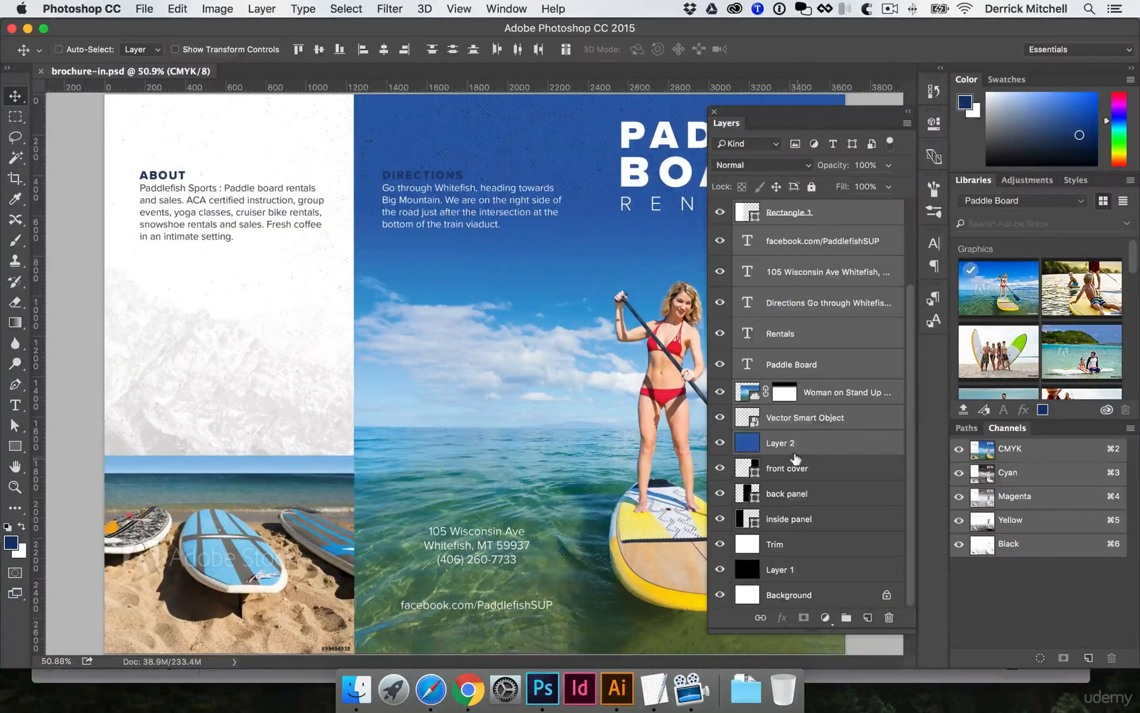
{"action": "key", "text": "super+g"}
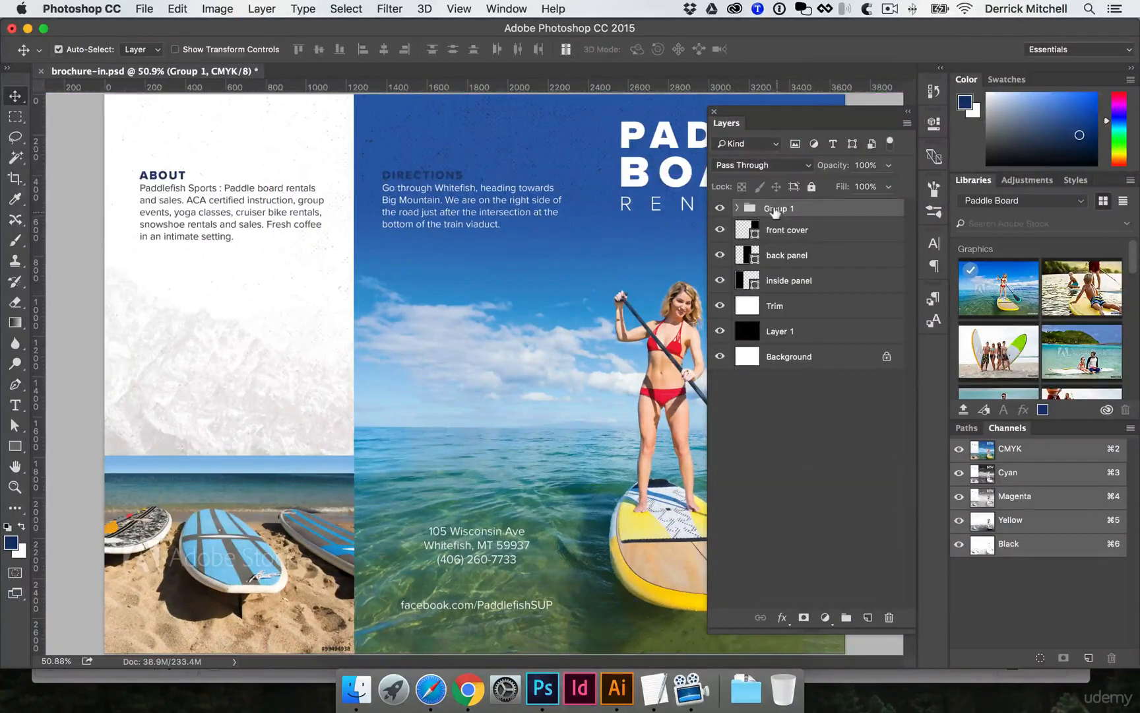
Collapse and hide the group of outside-design layers, and dock the layer list back in its original place
{"action": "left_click", "coordinate": [719, 208]}
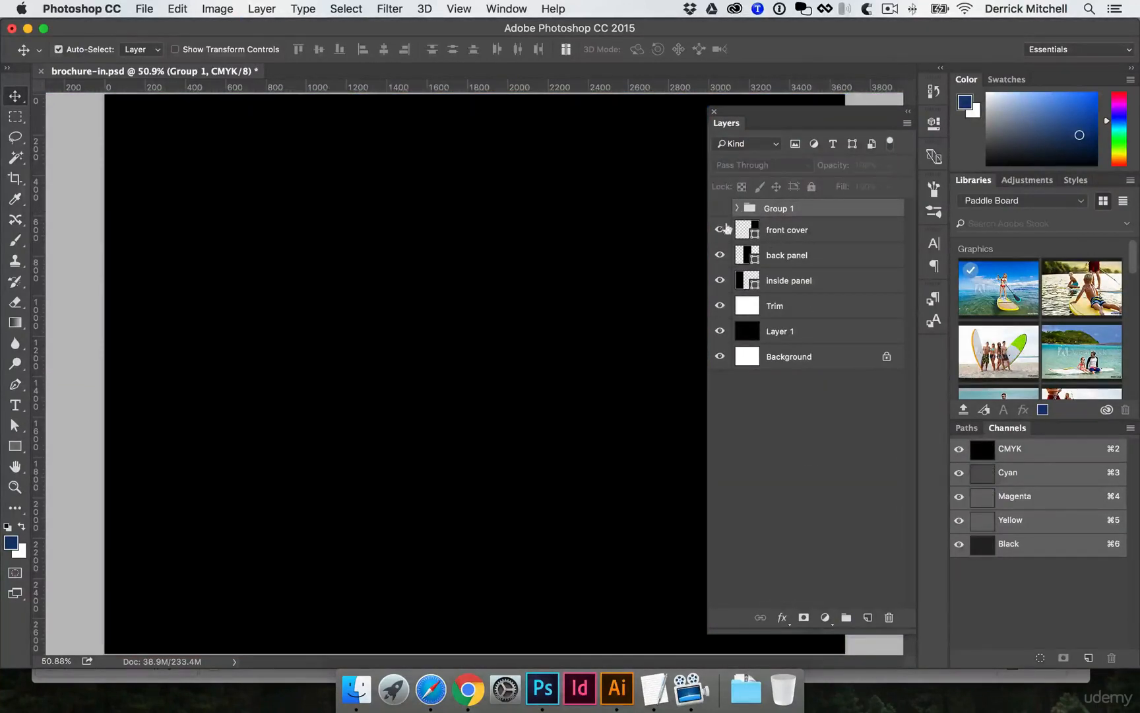
{"action": "left_click", "coordinate": [720, 208]}
{"action": "left_click", "coordinate": [472, 191]}
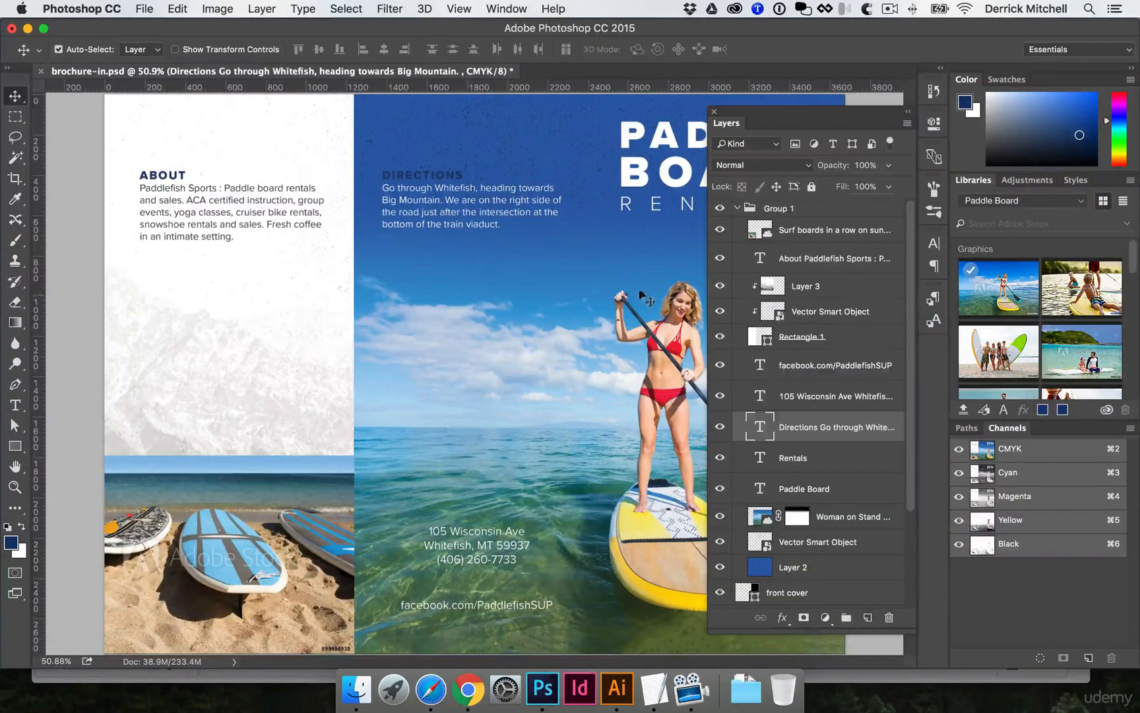
{"action": "left_click", "coordinate": [731, 207]}
{"action": "left_click", "coordinate": [737, 208]}
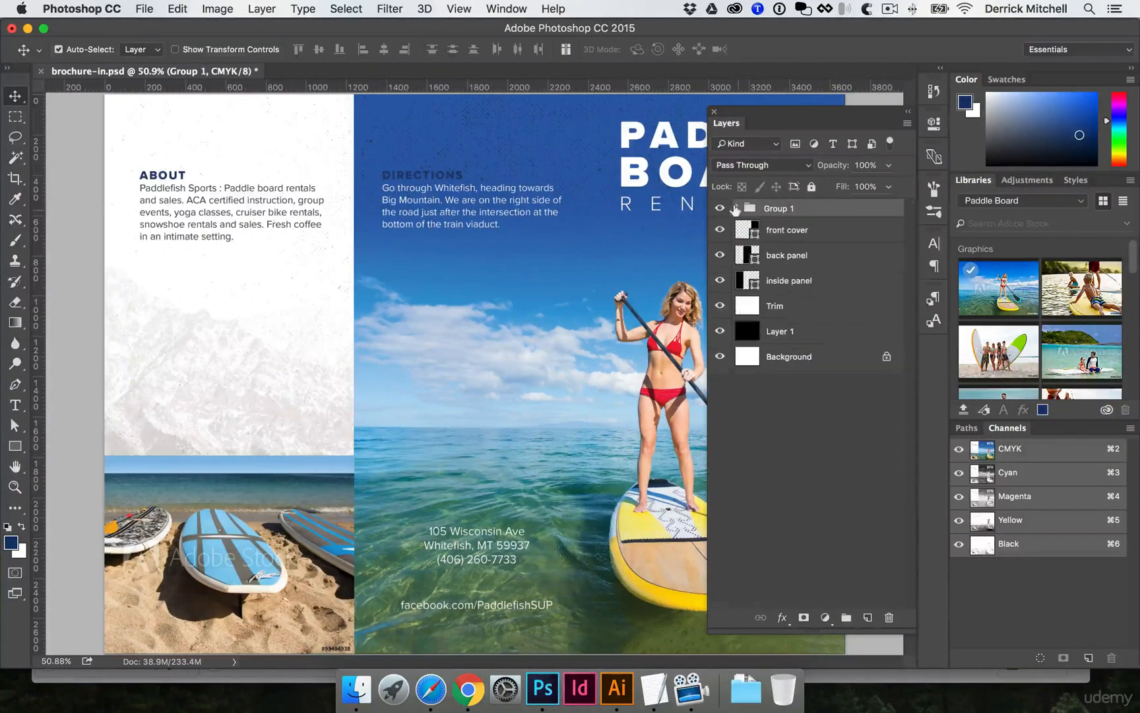
{"action": "left_click", "coordinate": [719, 208]}
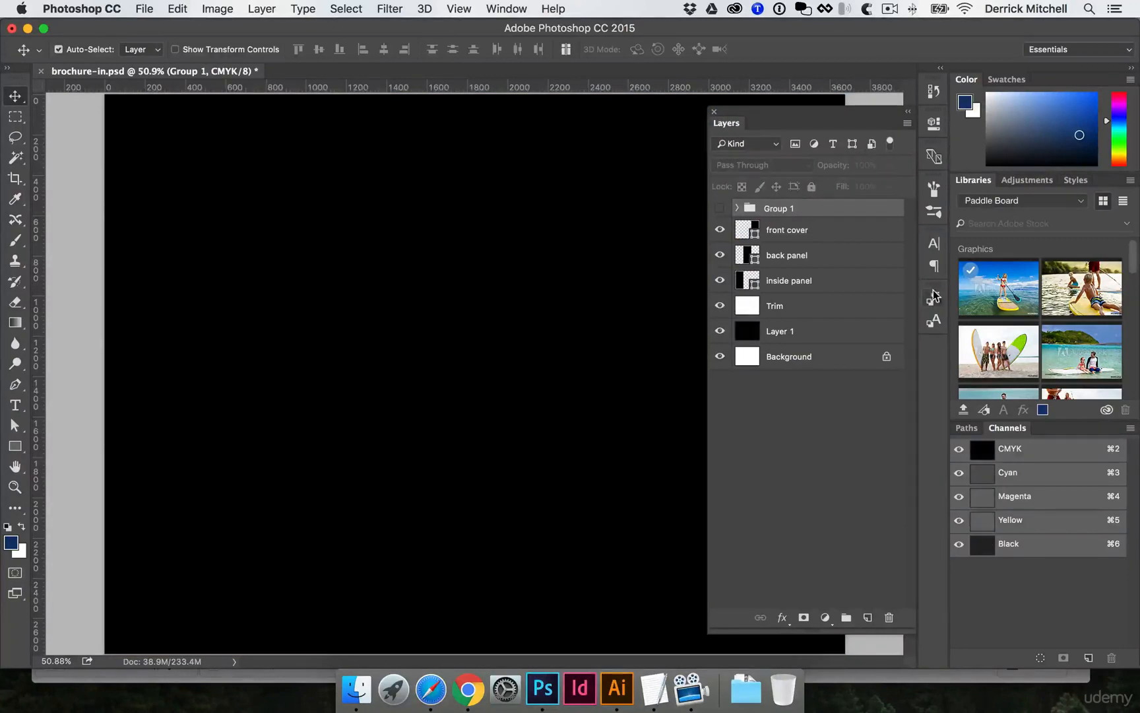
{"action": "left_click_drag", "start_coordinate": [726, 129], "coordinate": [962, 432]}
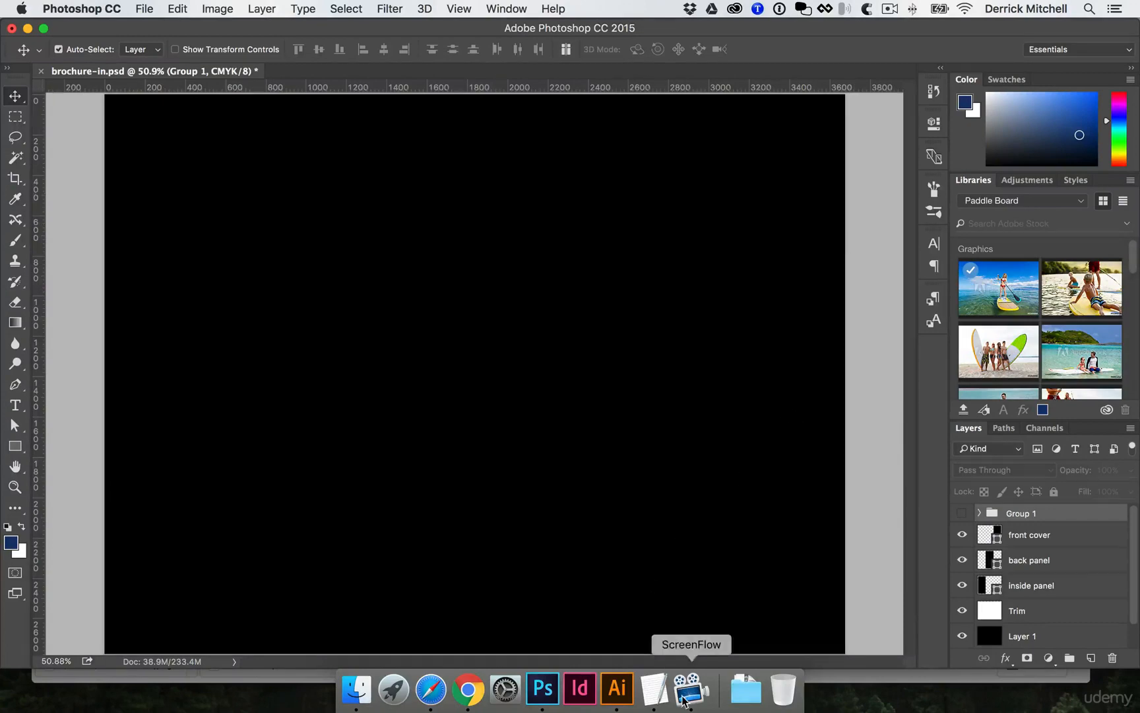
Review the Rentals copy in SUP brochure text.txt in TextEdit, and switch back to Photoshop
{"action": "left_click", "coordinate": [654, 689]}
{"action": "left_click", "coordinate": [620, 415]}
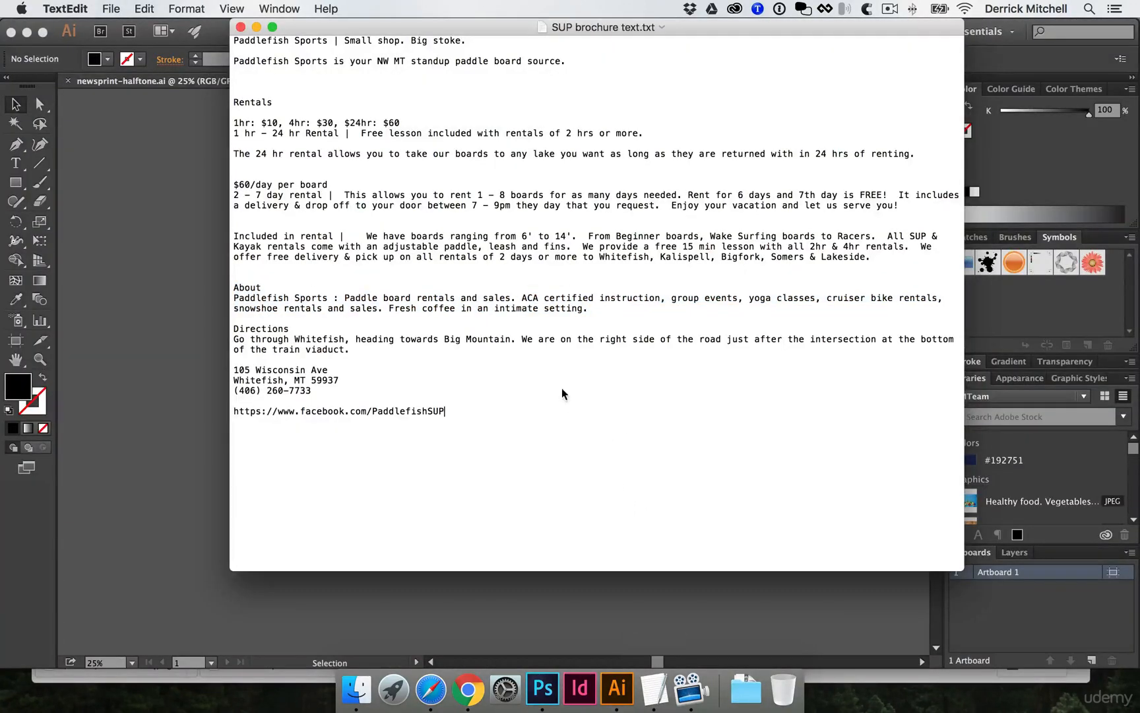
{"action": "left_click_drag", "start_coordinate": [425, 25], "coordinate": [531, 56]}
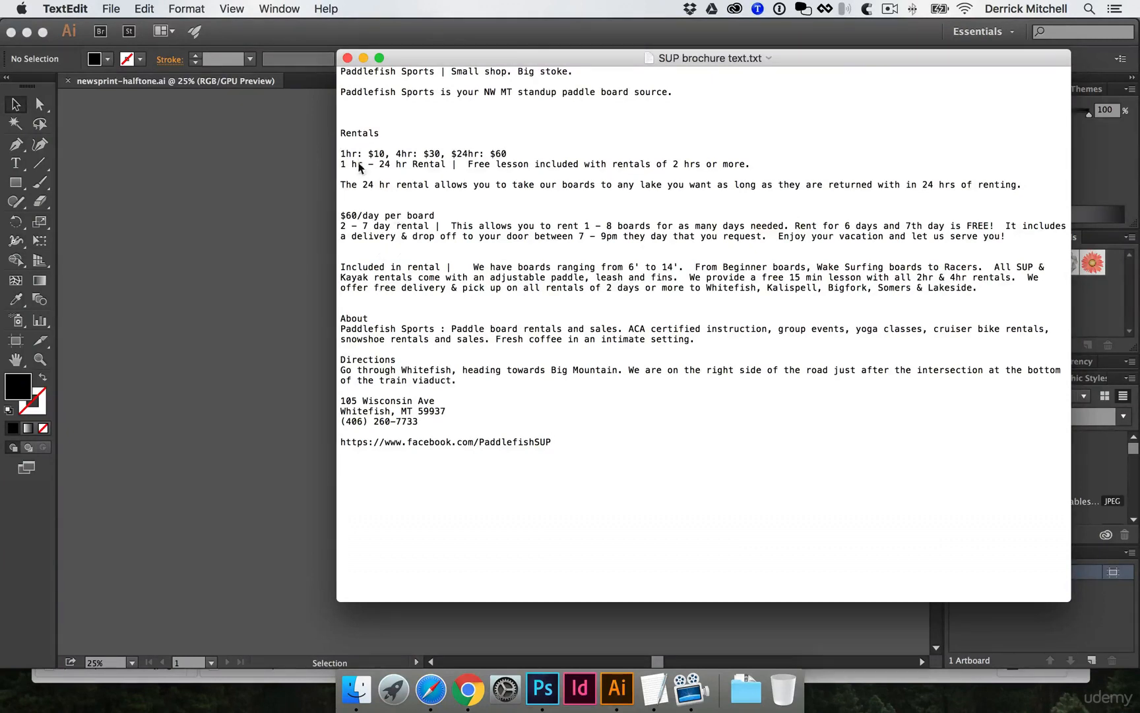
{"action": "left_click_drag", "start_coordinate": [1004, 291], "coordinate": [329, 141]}
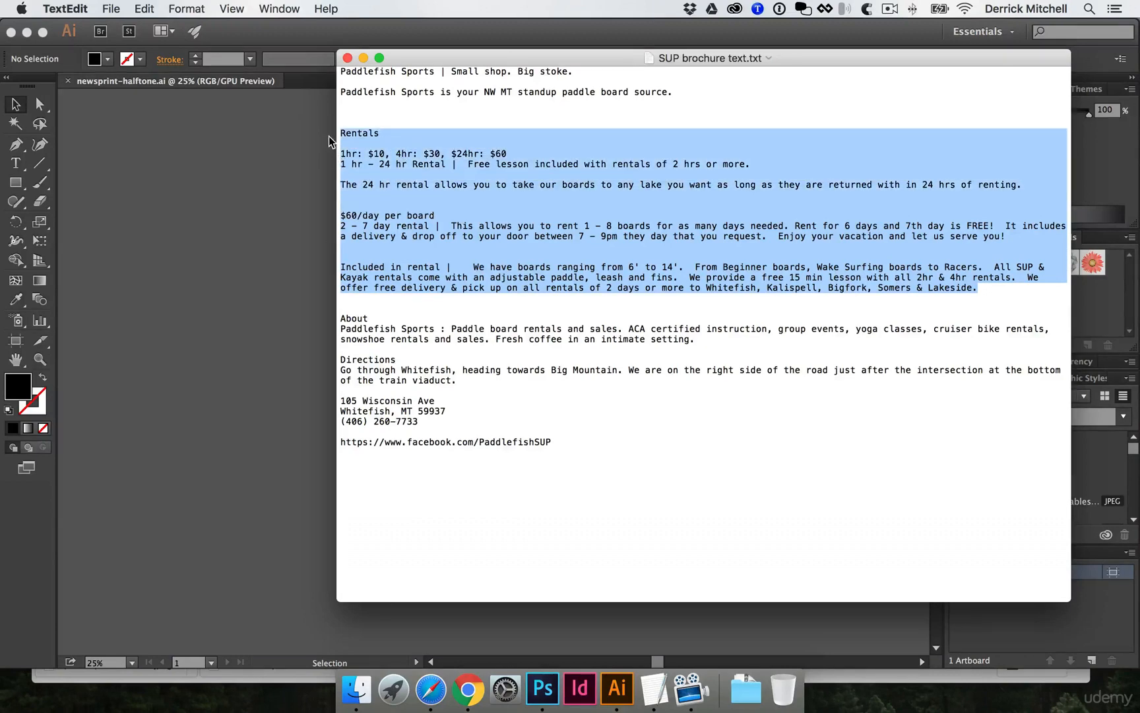
{"action": "left_click", "coordinate": [310, 142]}
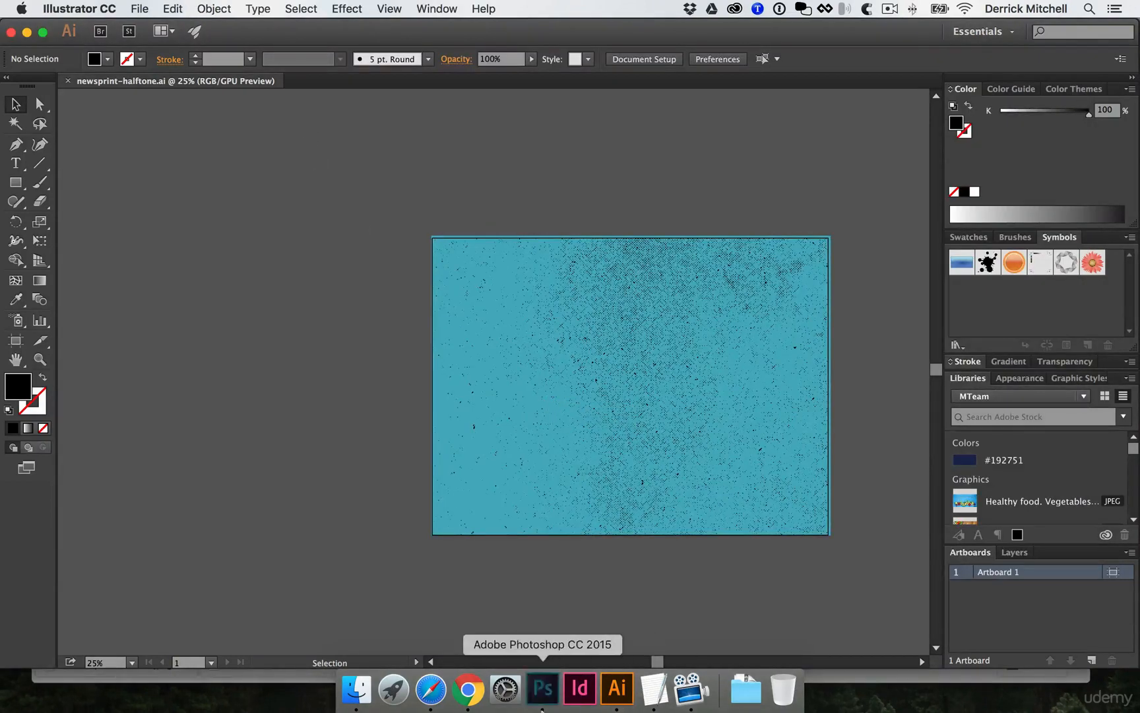
{"action": "left_click", "coordinate": [542, 690]}
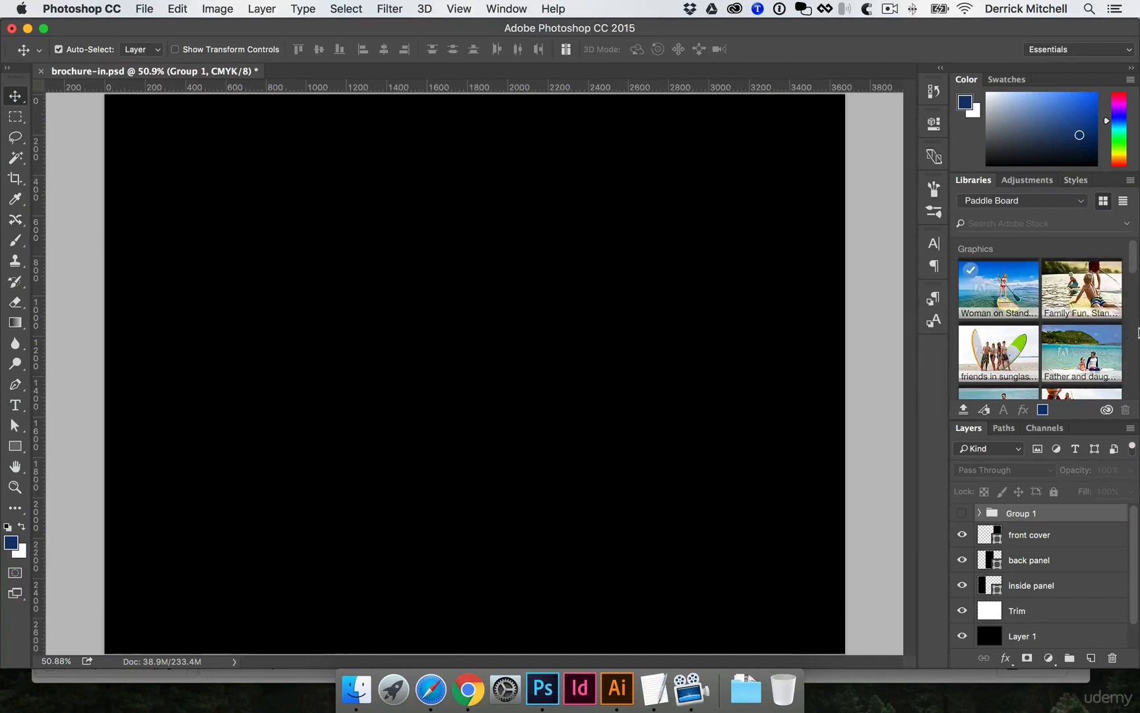
Place the Family Fun, Stand Up Paddling stock image with the boy lying on the board, scaled to about 78%
{"action": "scroll", "coordinate": [1114, 331], "scroll_direction": "down", "scroll_amount": 3}
{"action": "scroll", "coordinate": [1114, 331], "scroll_direction": "down", "scroll_amount": 2}
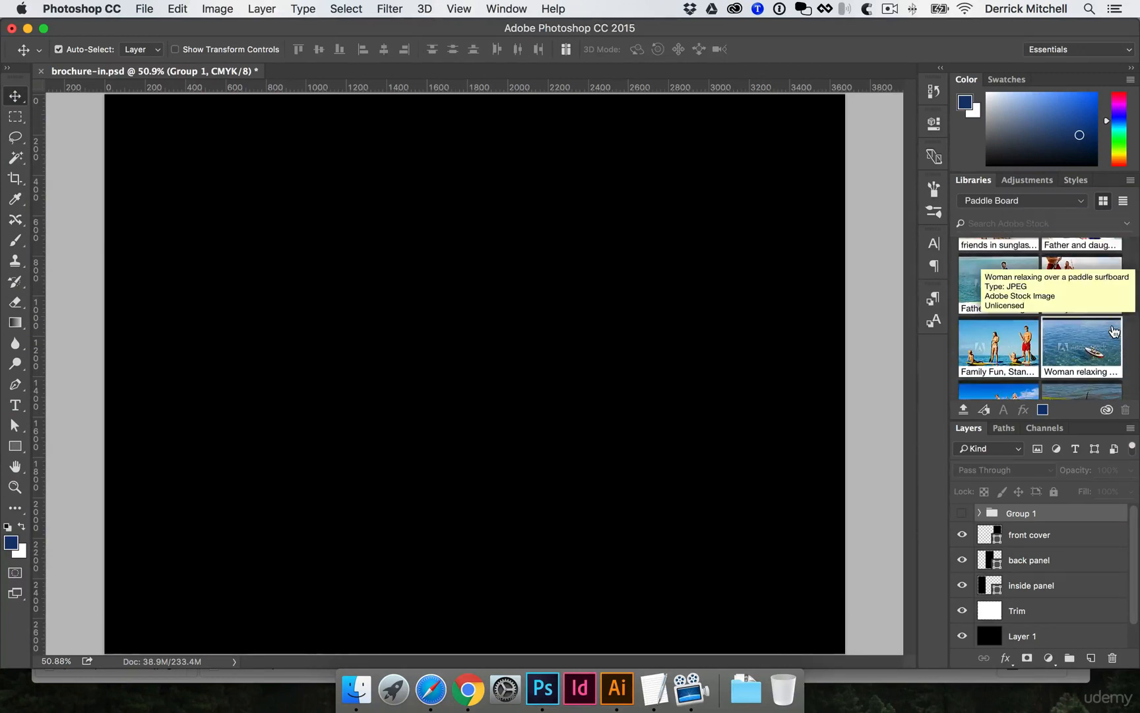
{"action": "left_click_drag", "start_coordinate": [1099, 289], "coordinate": [422, 270]}
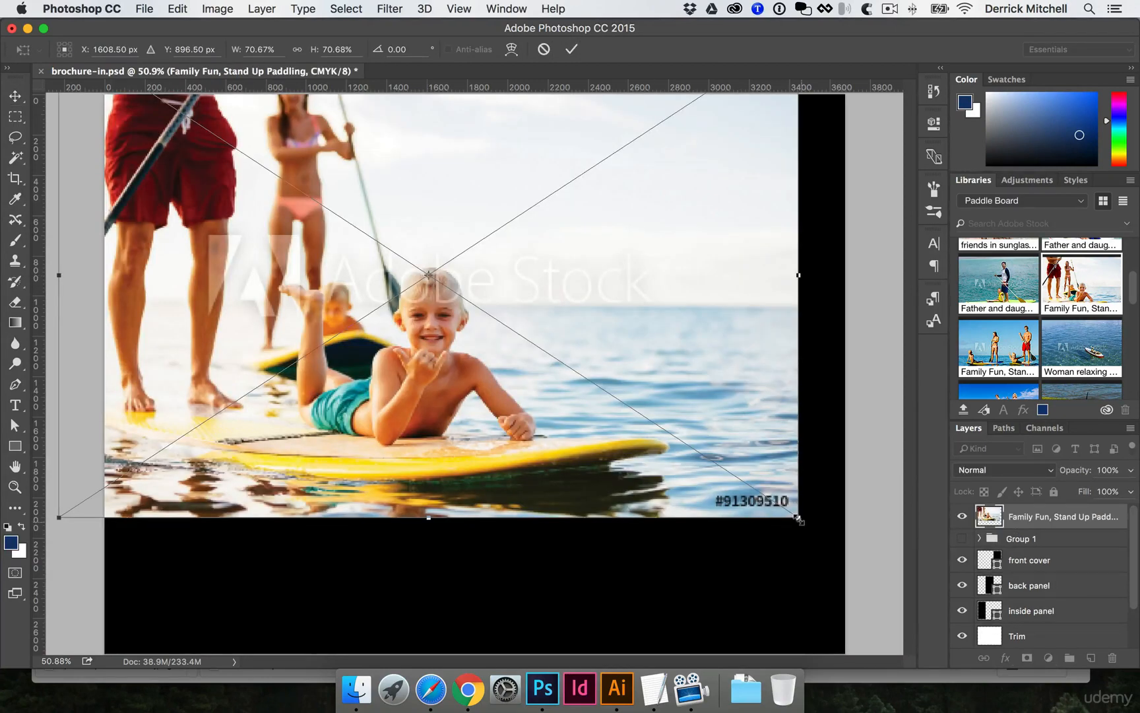
{"action": "left_click_drag", "start_coordinate": [799, 519], "coordinate": [874, 566]}
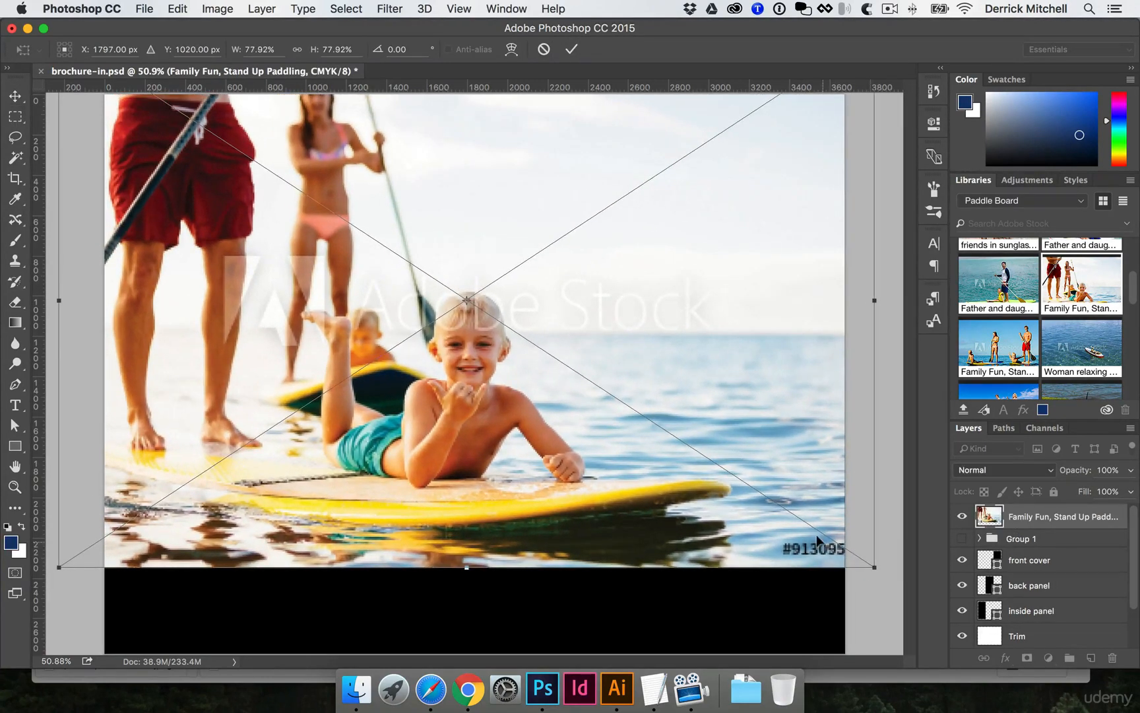
{"action": "left_click_drag", "start_coordinate": [600, 413], "coordinate": [611, 494]}
Enlarge the placed family photo to about 83% so it covers the whole spread, and commit the placement
{"action": "key", "text": "super+minus"}
{"action": "key", "text": "super+minus"}
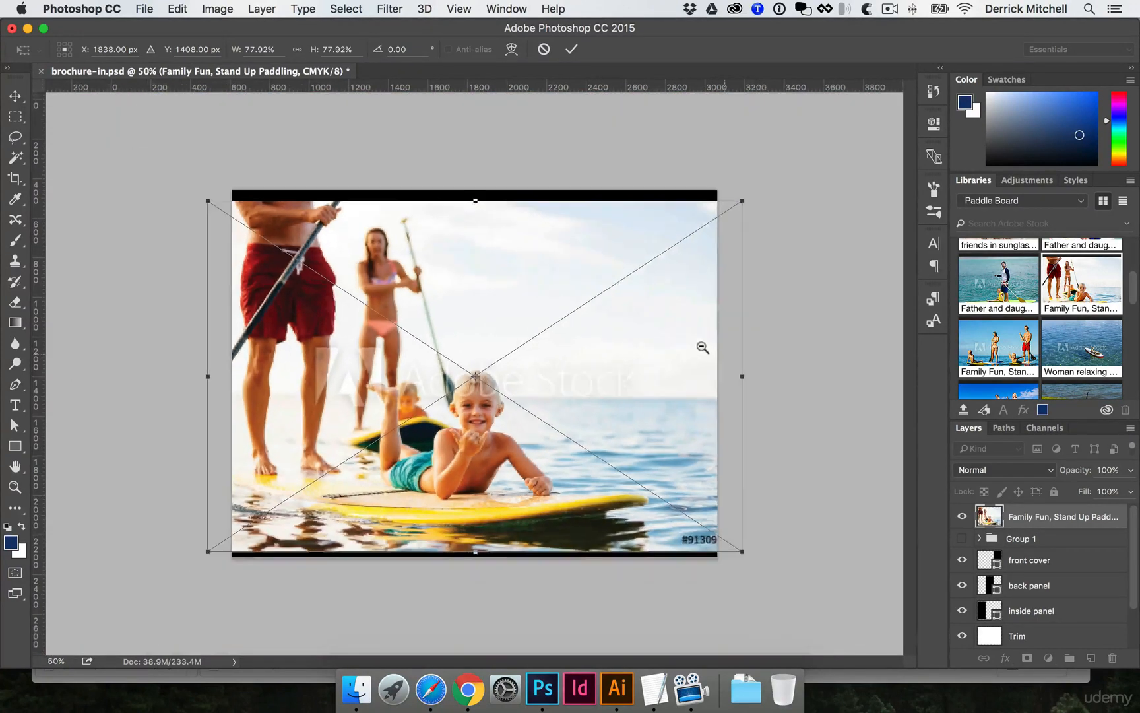
{"action": "left_click_drag", "start_coordinate": [751, 190], "coordinate": [771, 179]}
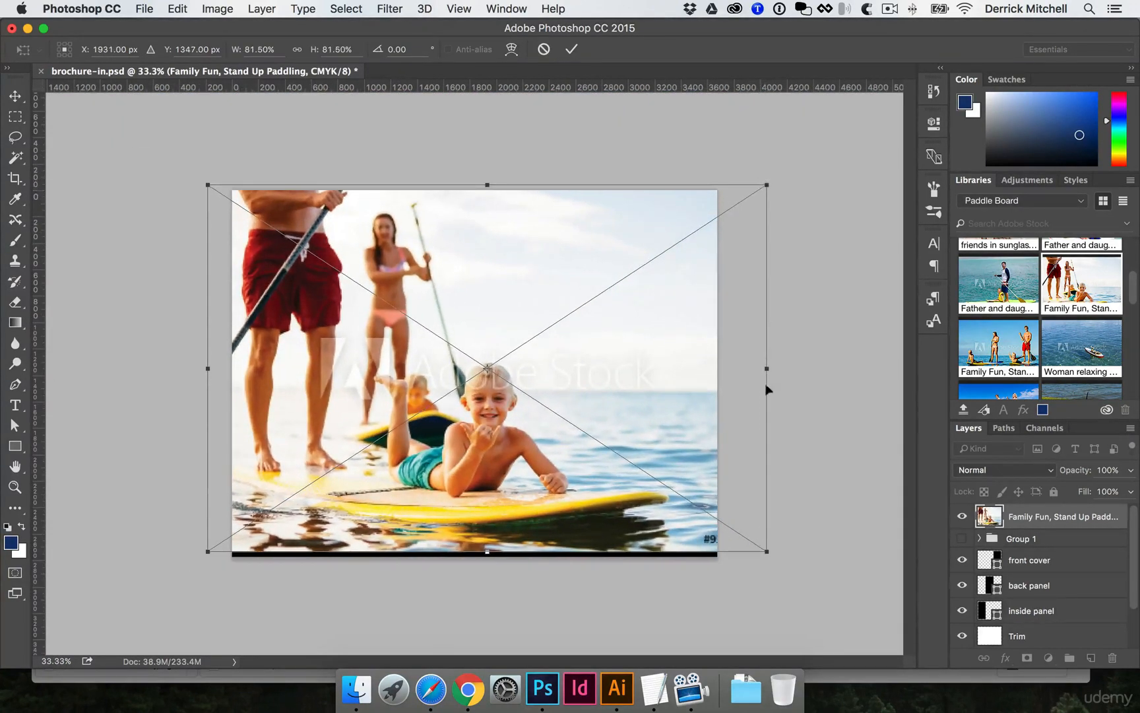
{"action": "left_click_drag", "start_coordinate": [772, 555], "coordinate": [779, 559]}
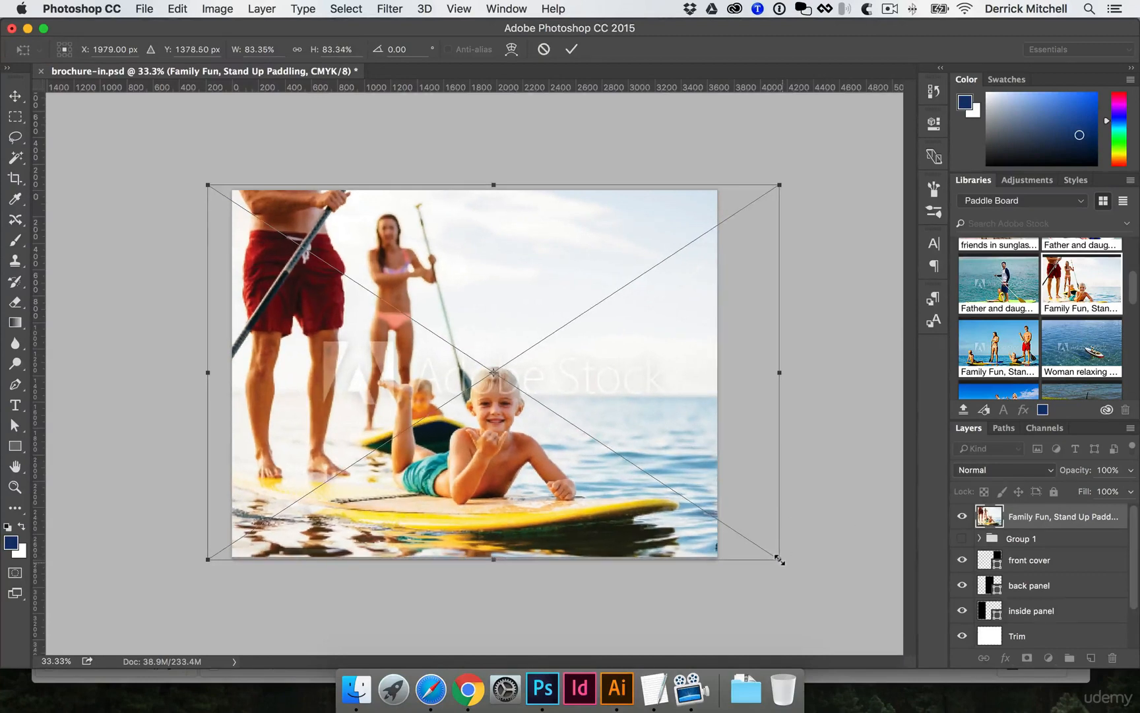
{"action": "key", "text": "Return"}
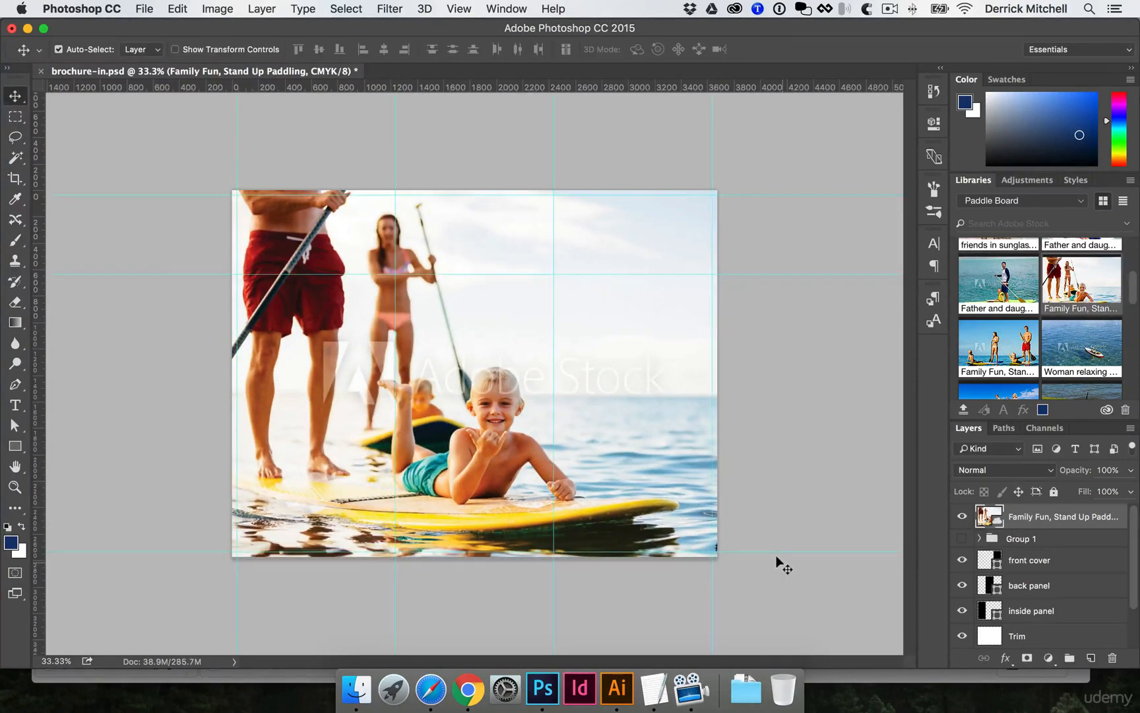
Scale the family photo to about 82.5% and shift it slightly left within the spread, keeping the canvas covered
{"action": "key", "text": "super+plus"}
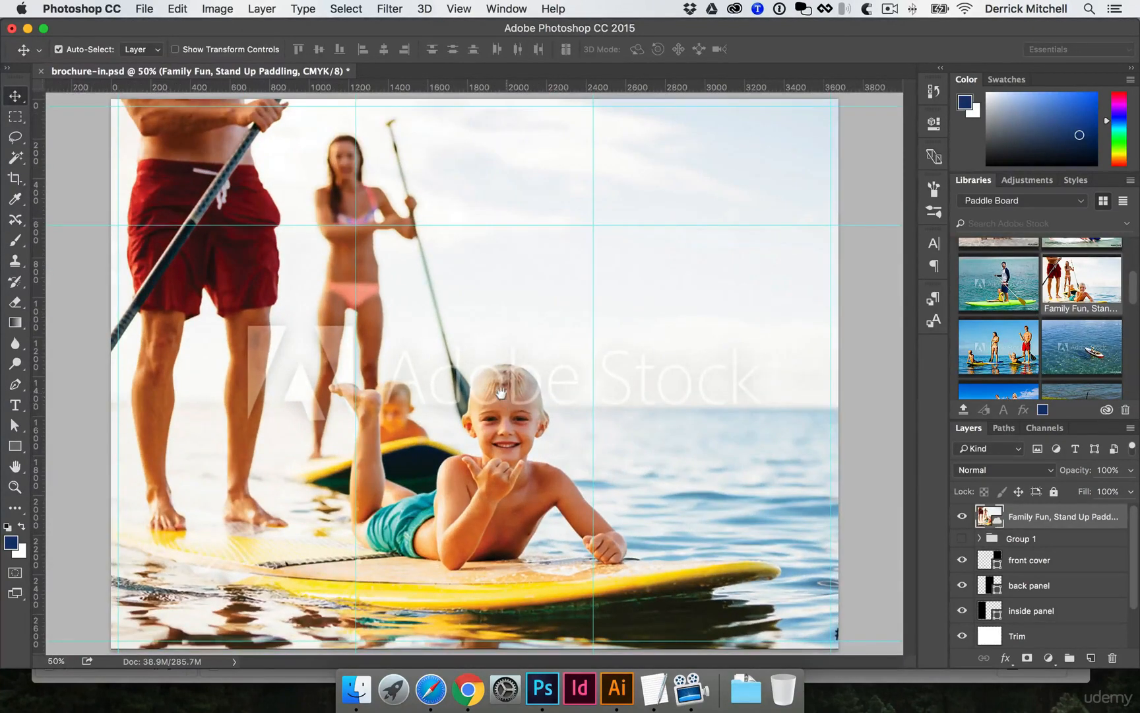
{"action": "key", "text": "super+t"}
{"action": "key", "text": "super+minus"}
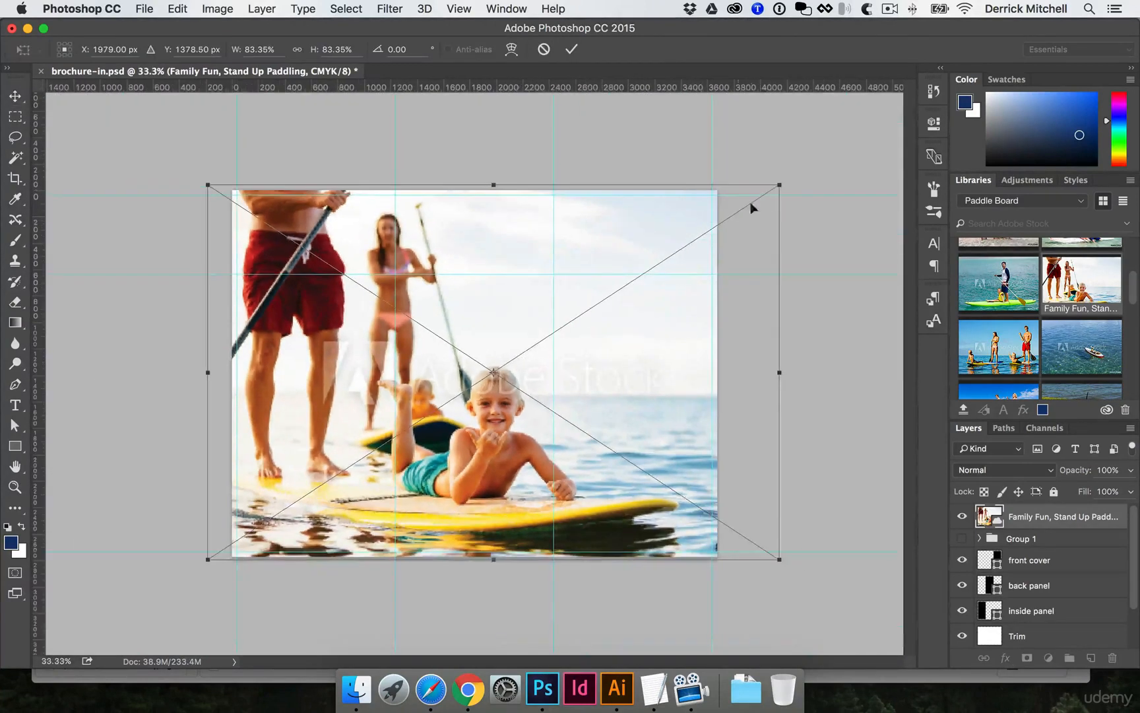
{"action": "left_click_drag", "start_coordinate": [780, 185], "coordinate": [773, 190]}
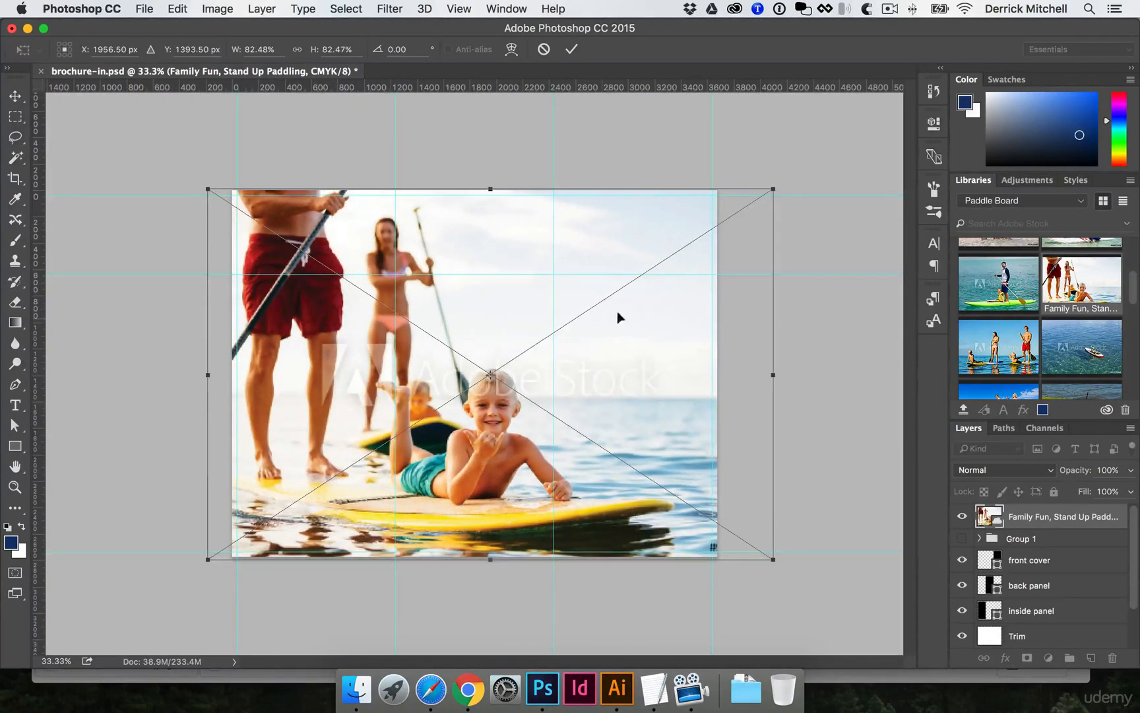
{"action": "left_click_drag", "start_coordinate": [653, 330], "coordinate": [638, 326]}
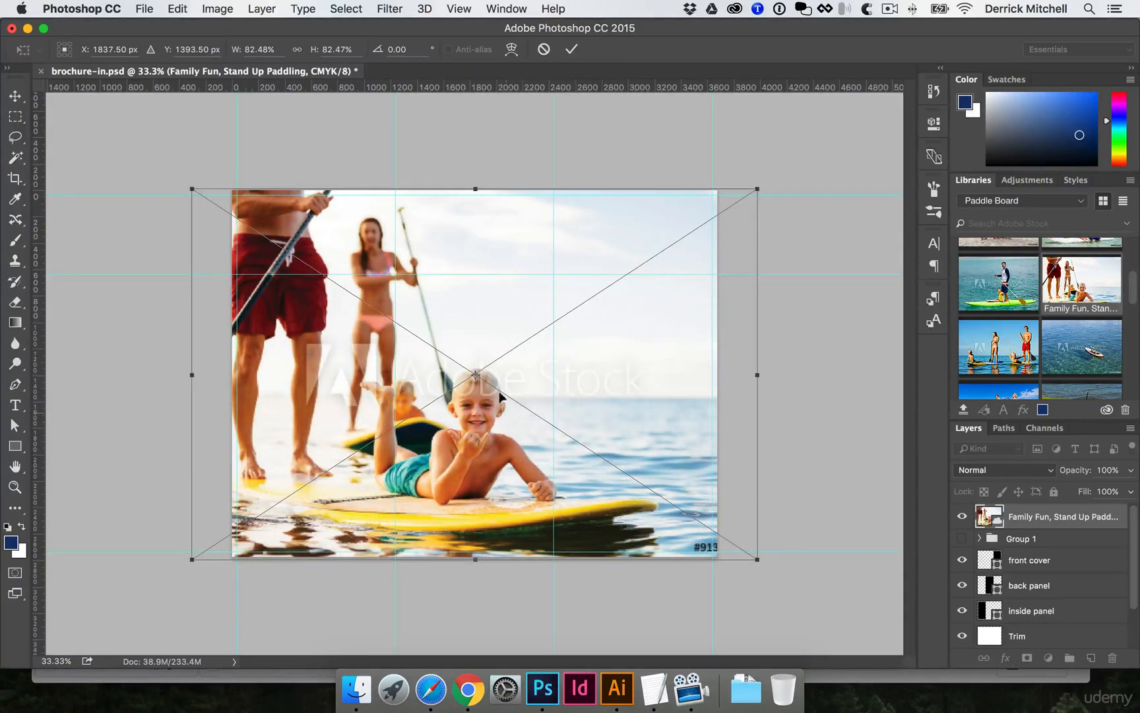
{"action": "key", "text": "Return"}
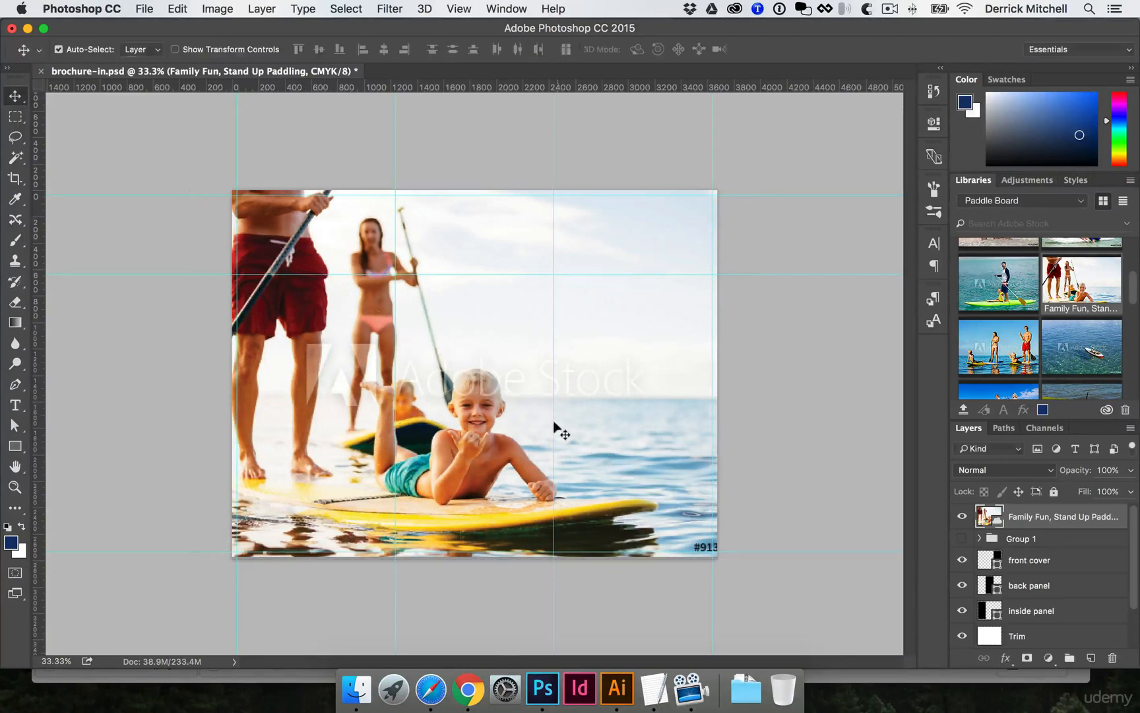
Show Group 1 above the family photo and bring its Directions text block to the front, above the group
{"action": "key", "text": "super+equal"}
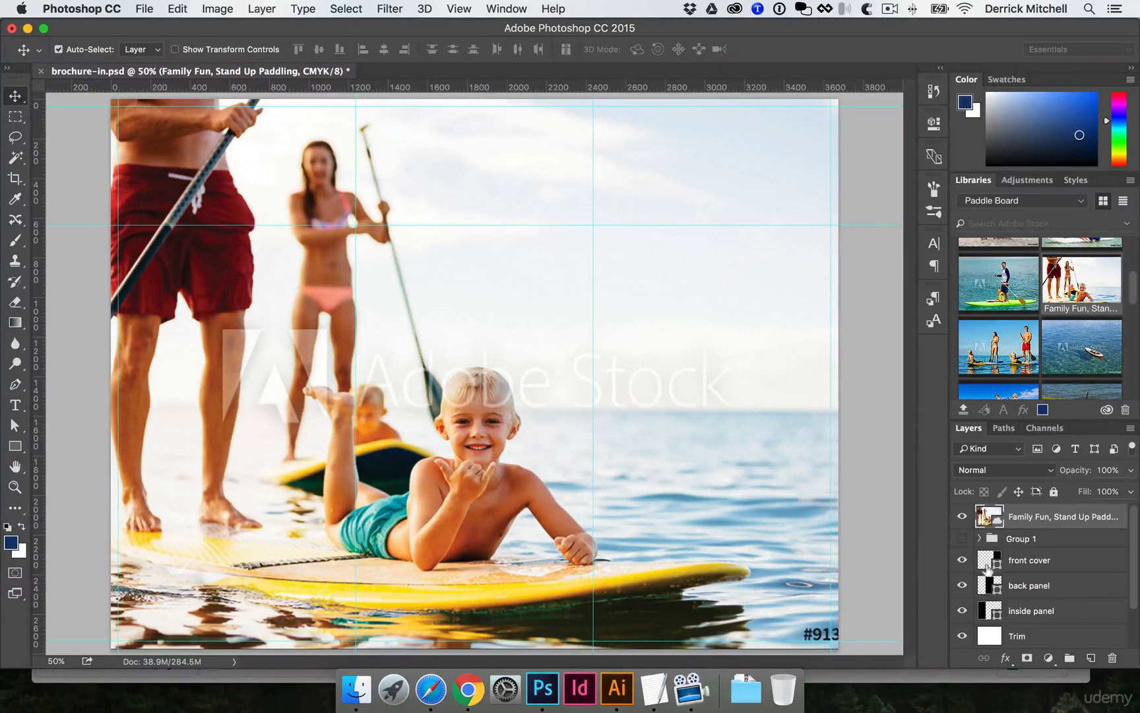
{"action": "left_click", "coordinate": [1013, 538]}
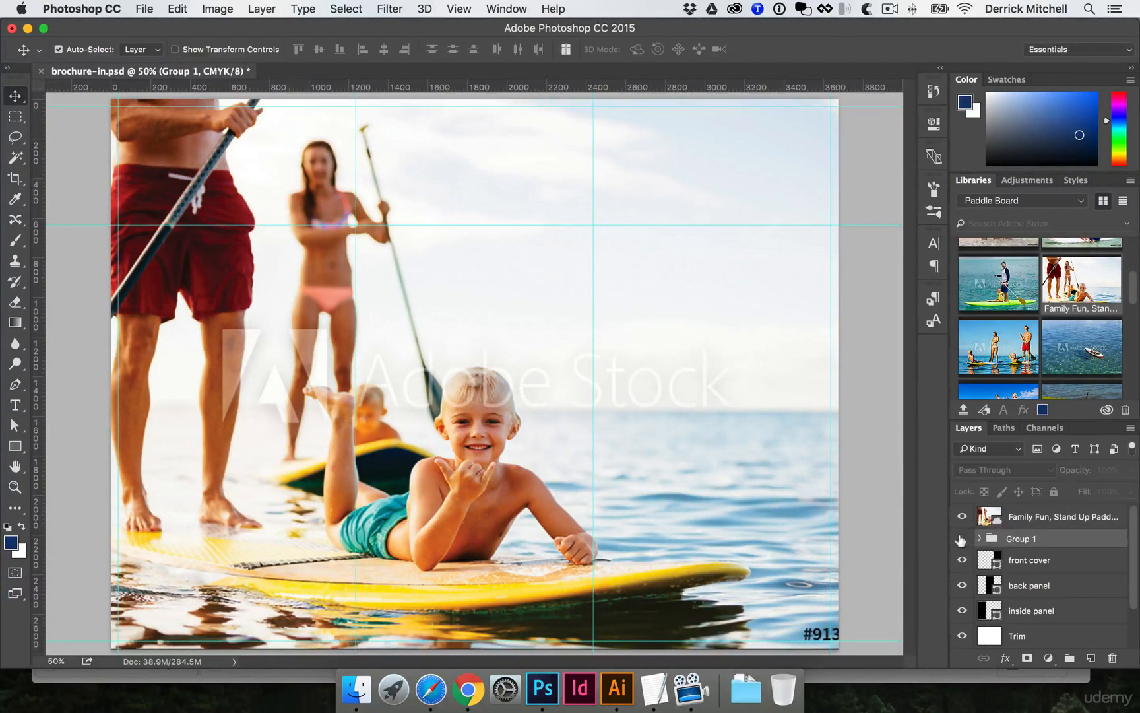
{"action": "left_click_drag", "start_coordinate": [960, 540], "coordinate": [962, 507]}
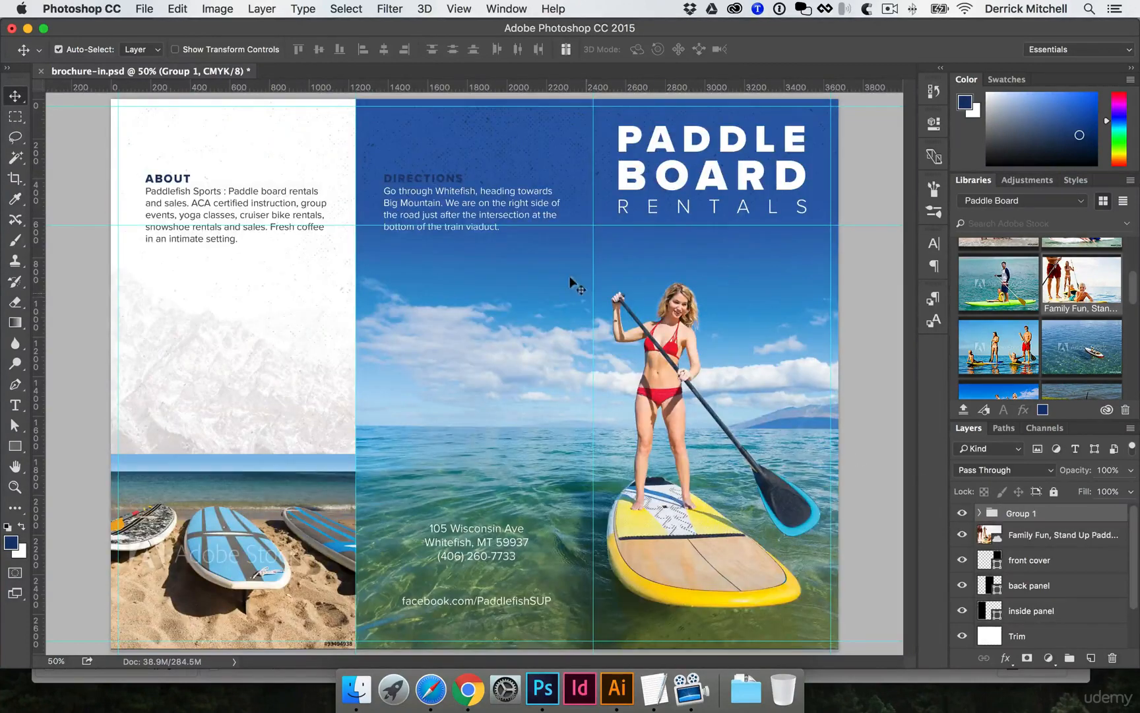
{"action": "left_click", "coordinate": [483, 196]}
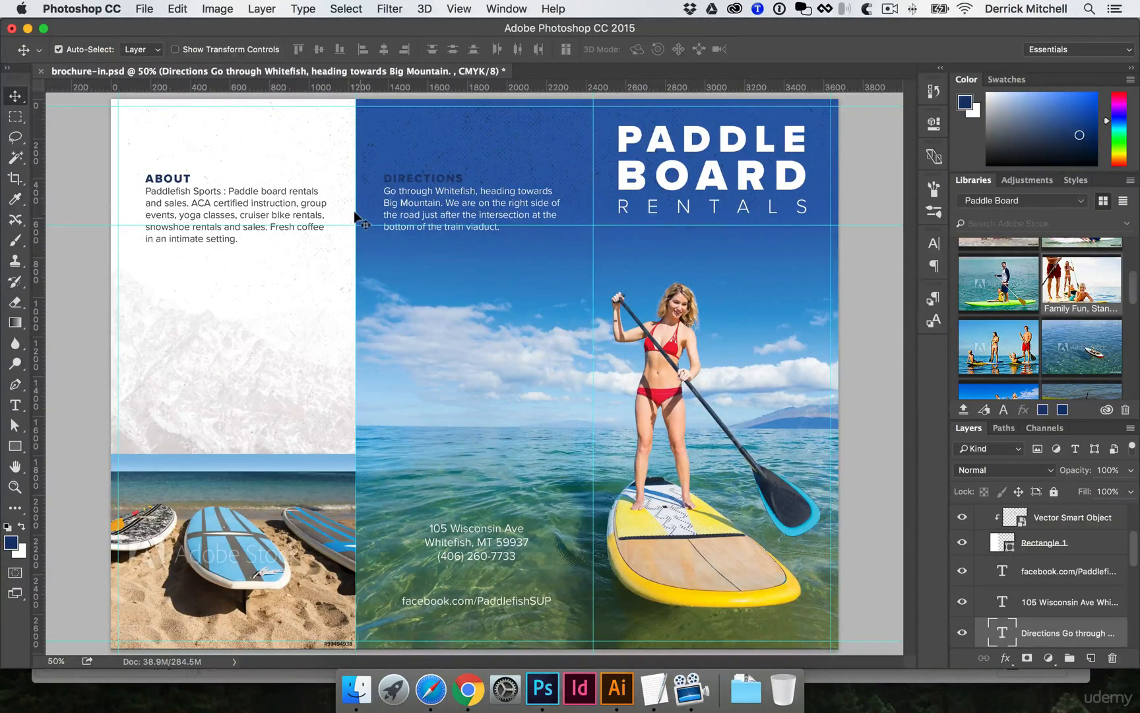
{"action": "key", "text": "super"}
{"action": "key", "text": "super+shift+bracketright"}
{"action": "key", "text": "super+shift+bracketright"}
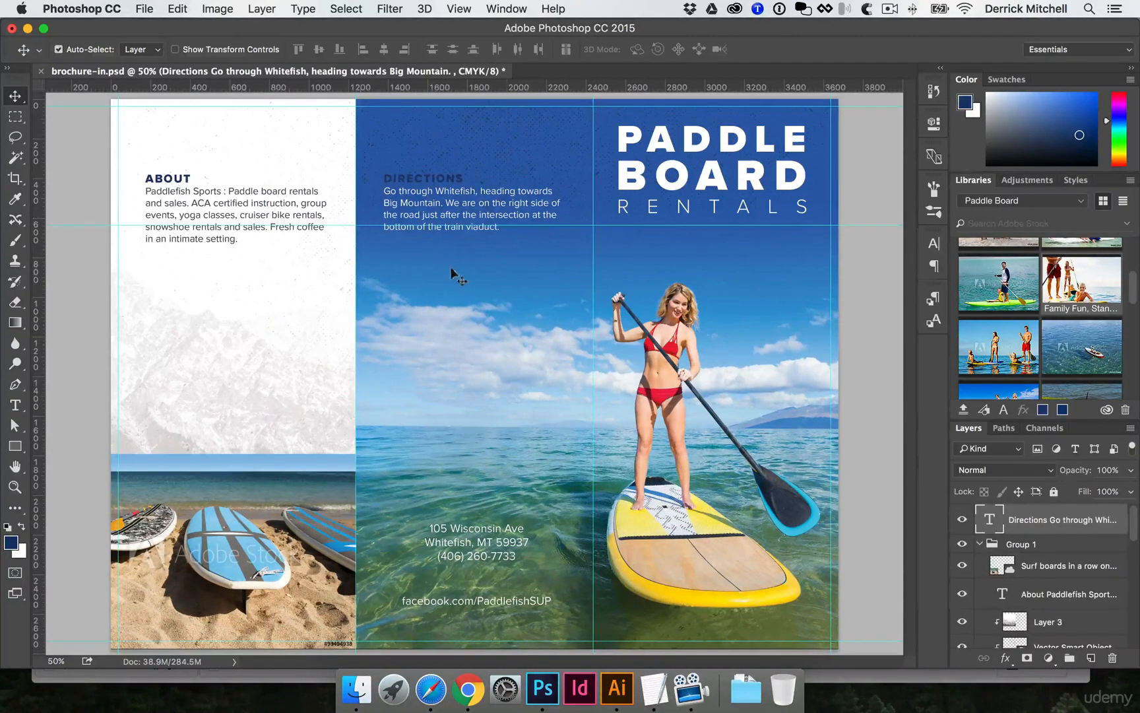
Hide Group 1 and move the Directions text block onto the spread's right-hand panel
{"action": "left_click", "coordinate": [962, 543]}
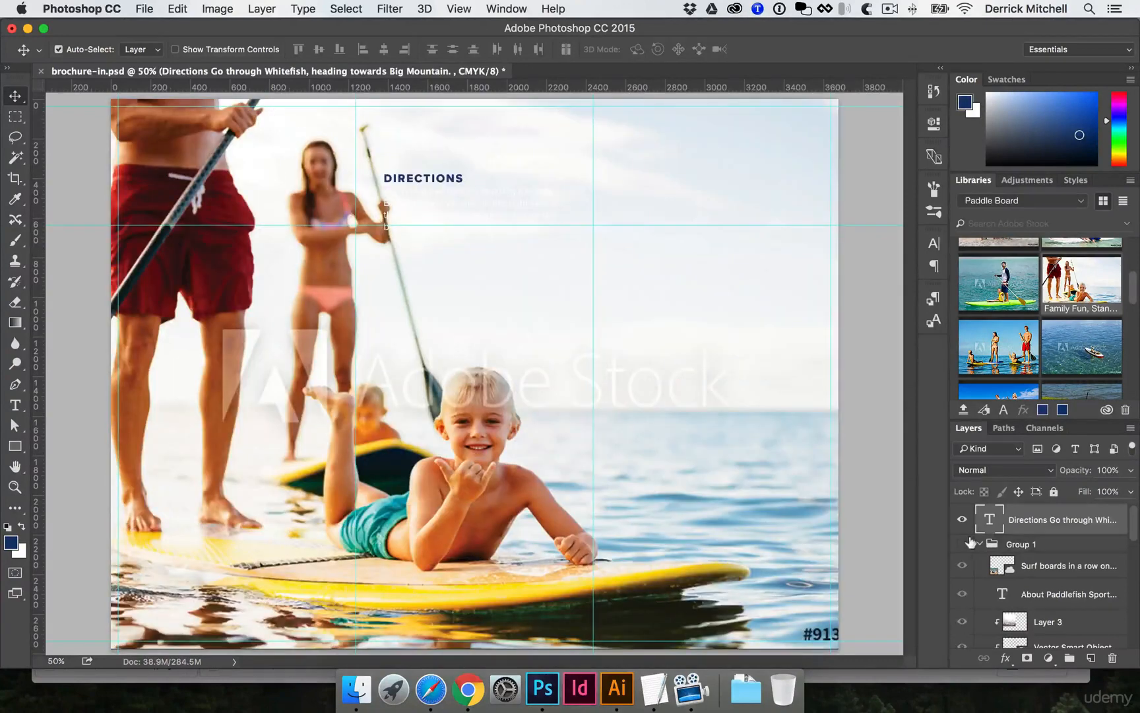
{"action": "left_click", "coordinate": [974, 543]}
{"action": "left_click_drag", "start_coordinate": [437, 183], "coordinate": [743, 236]}
Select all of the Directions text and try teal text colours sampled from the boy's shorts
{"action": "key", "text": "t"}
{"action": "left_click", "coordinate": [641, 260]}
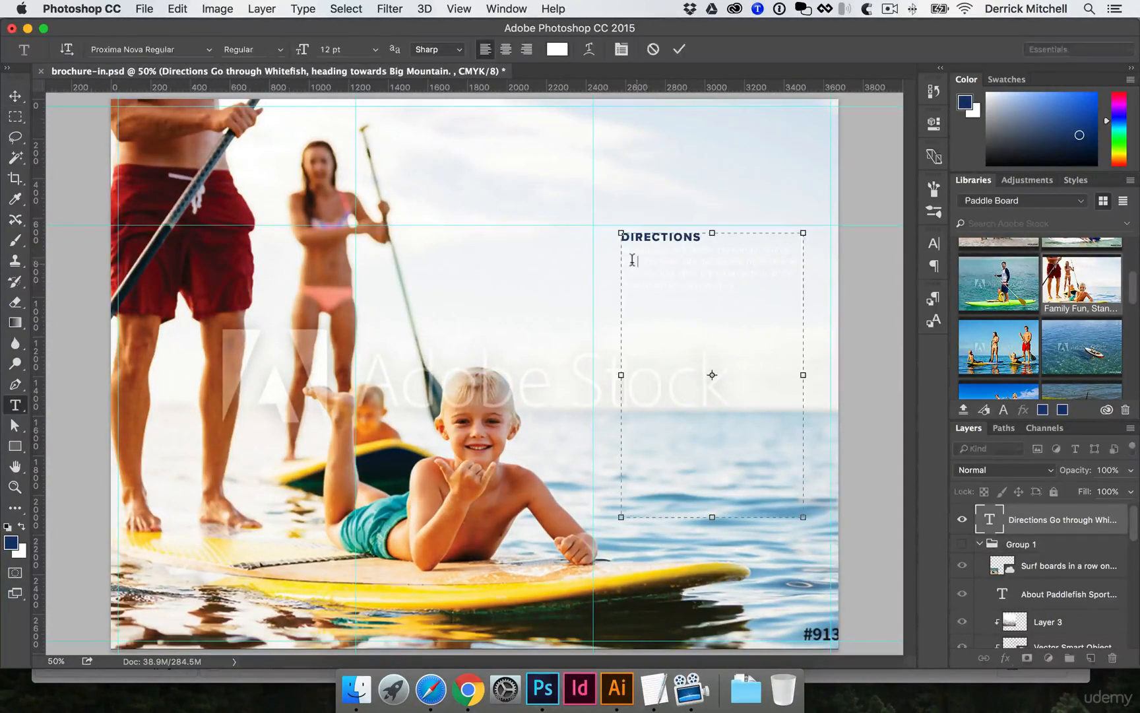
{"action": "key", "text": "super+a"}
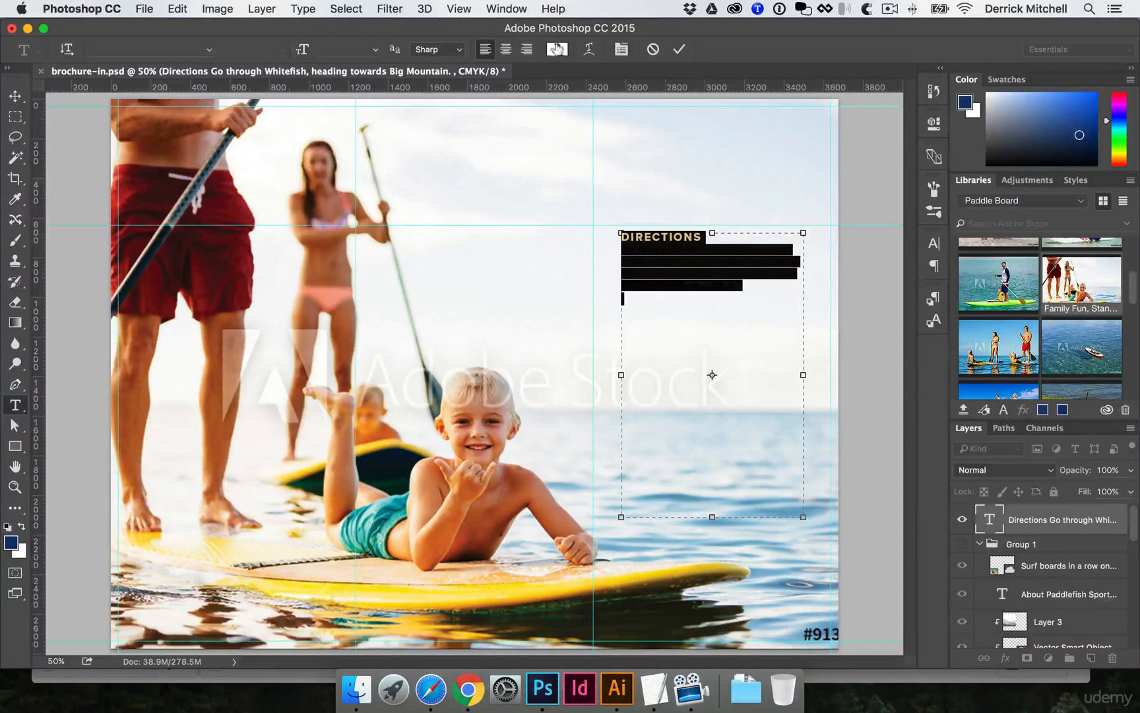
{"action": "left_click", "coordinate": [643, 232]}
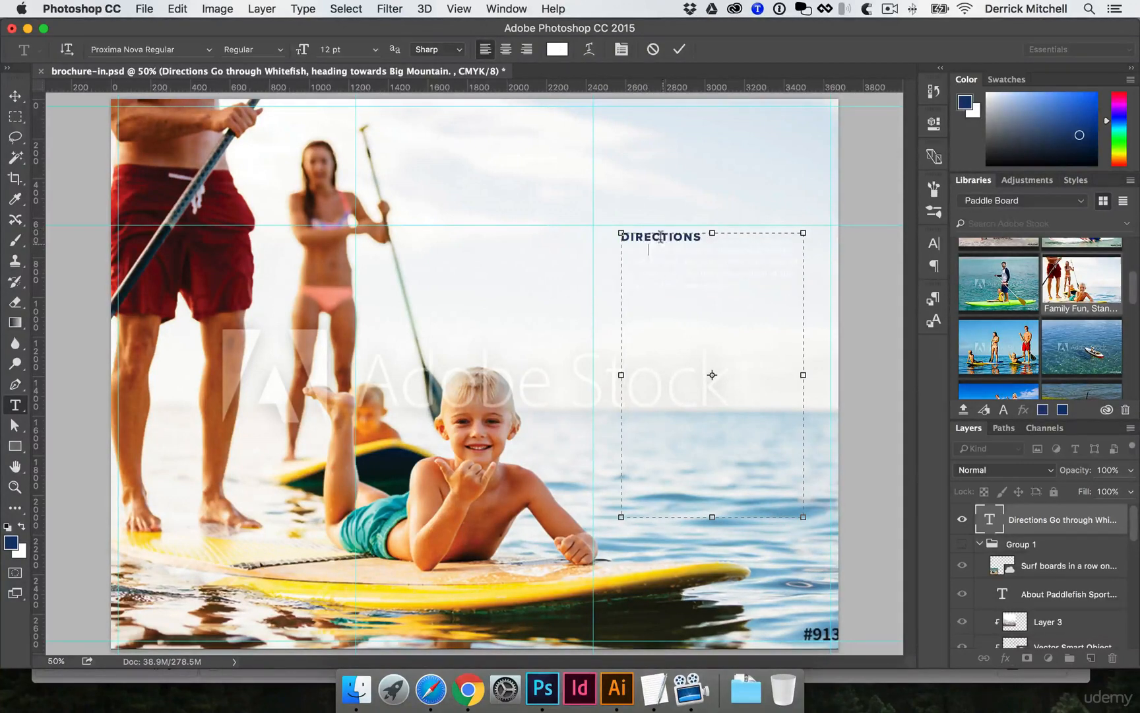
{"action": "left_click_drag", "start_coordinate": [673, 237], "coordinate": [656, 263]}
{"action": "left_click", "coordinate": [672, 266]}
{"action": "key", "text": "super+a"}
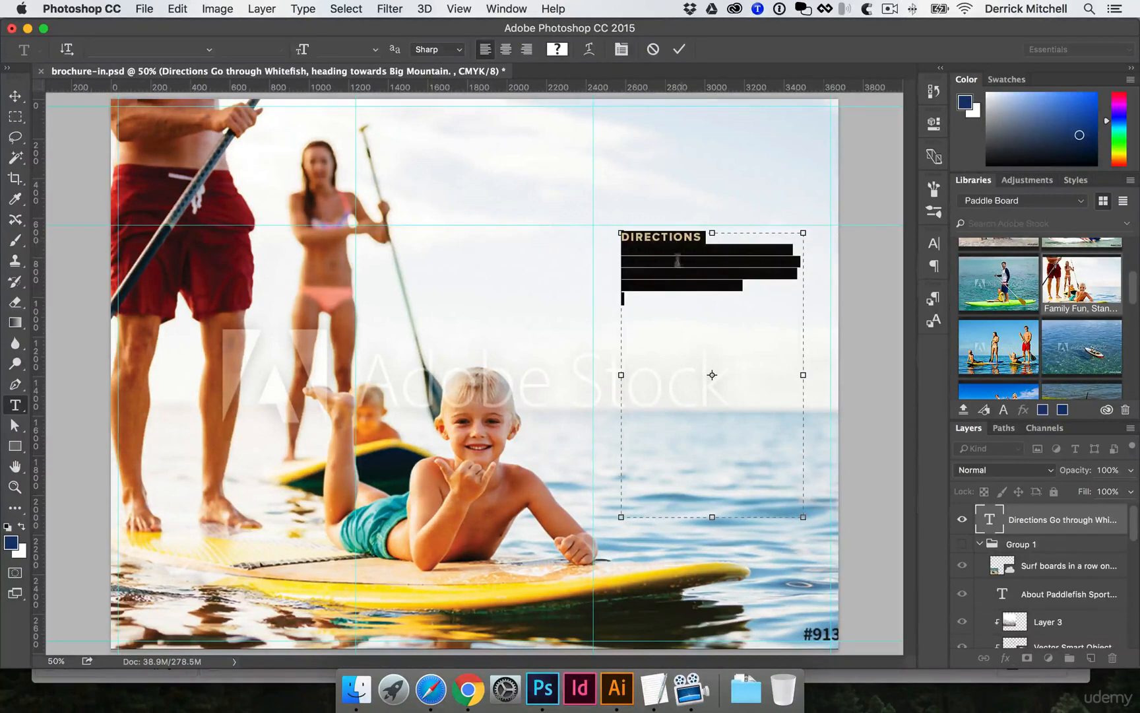
{"action": "left_click", "coordinate": [557, 50]}
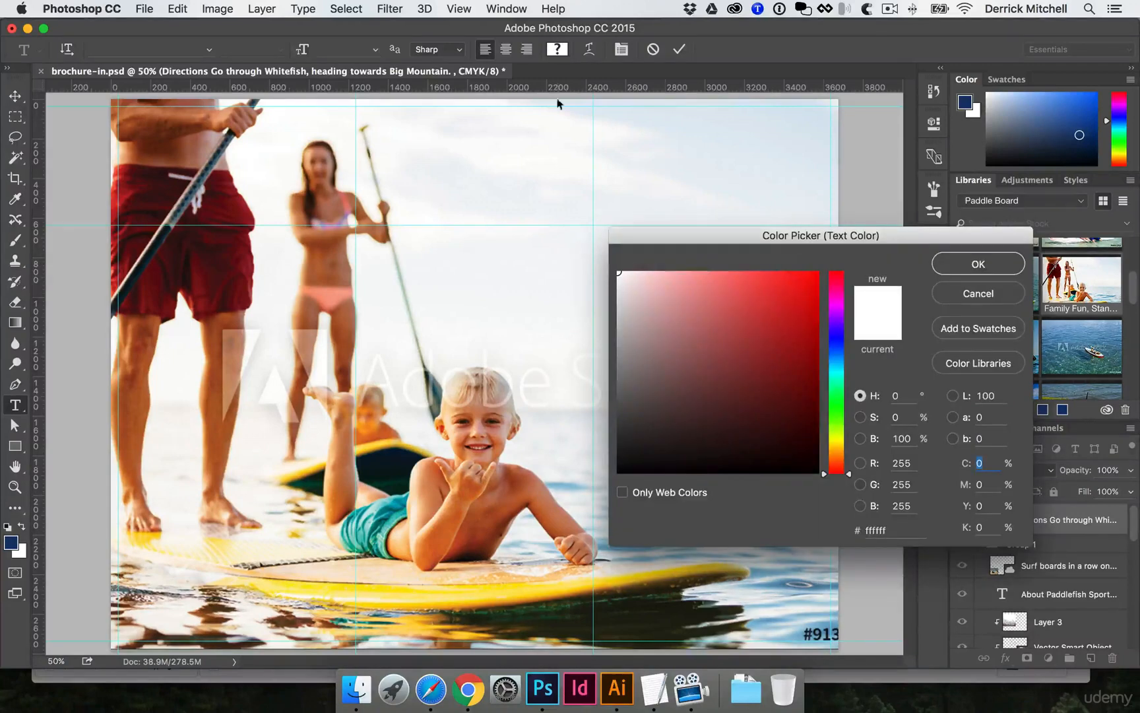
{"action": "left_click", "coordinate": [388, 503]}
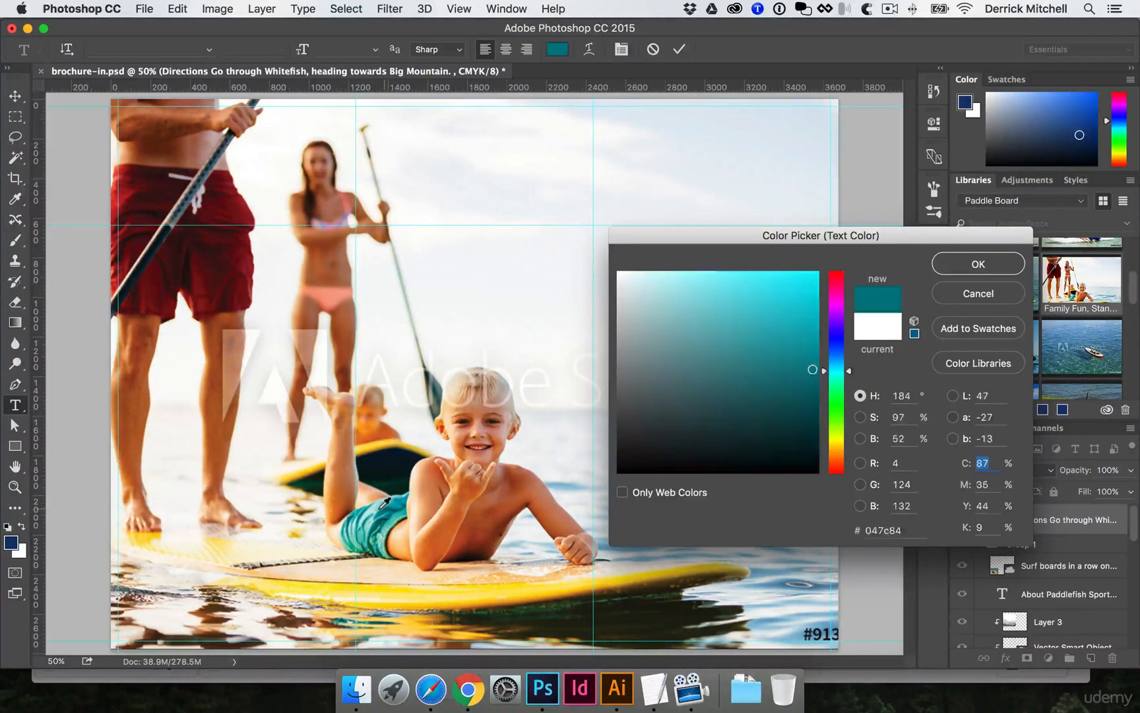
{"action": "left_click_drag", "start_coordinate": [631, 240], "coordinate": [795, 273]}
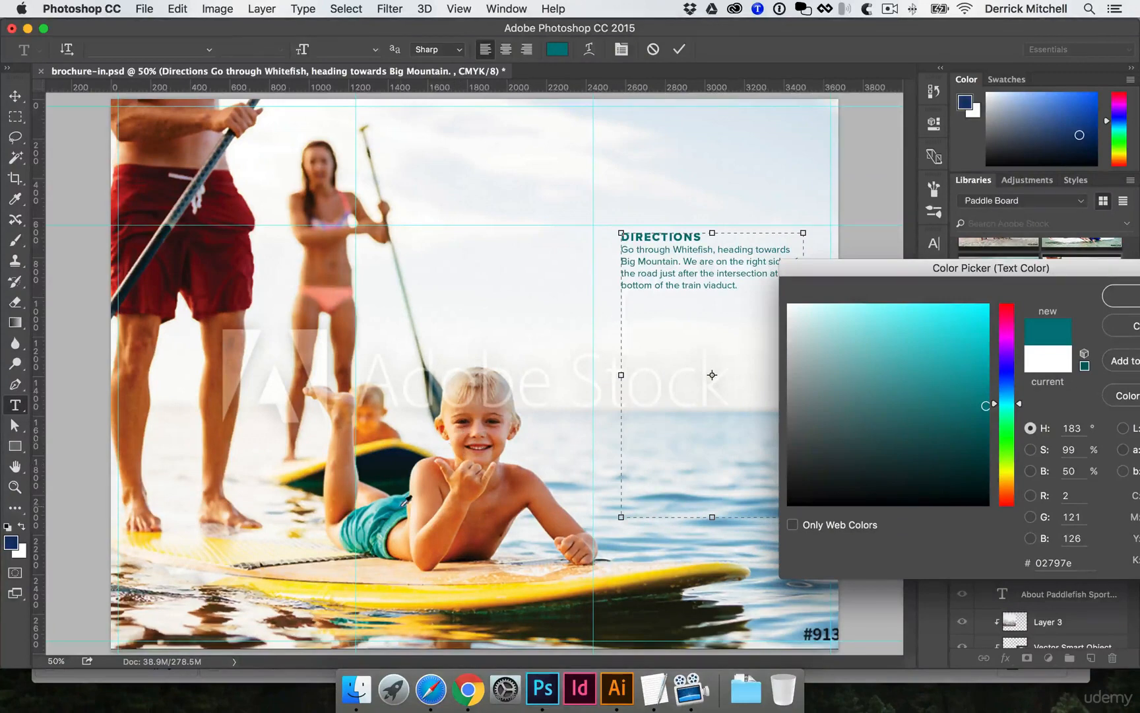
{"action": "left_click", "coordinate": [397, 502]}
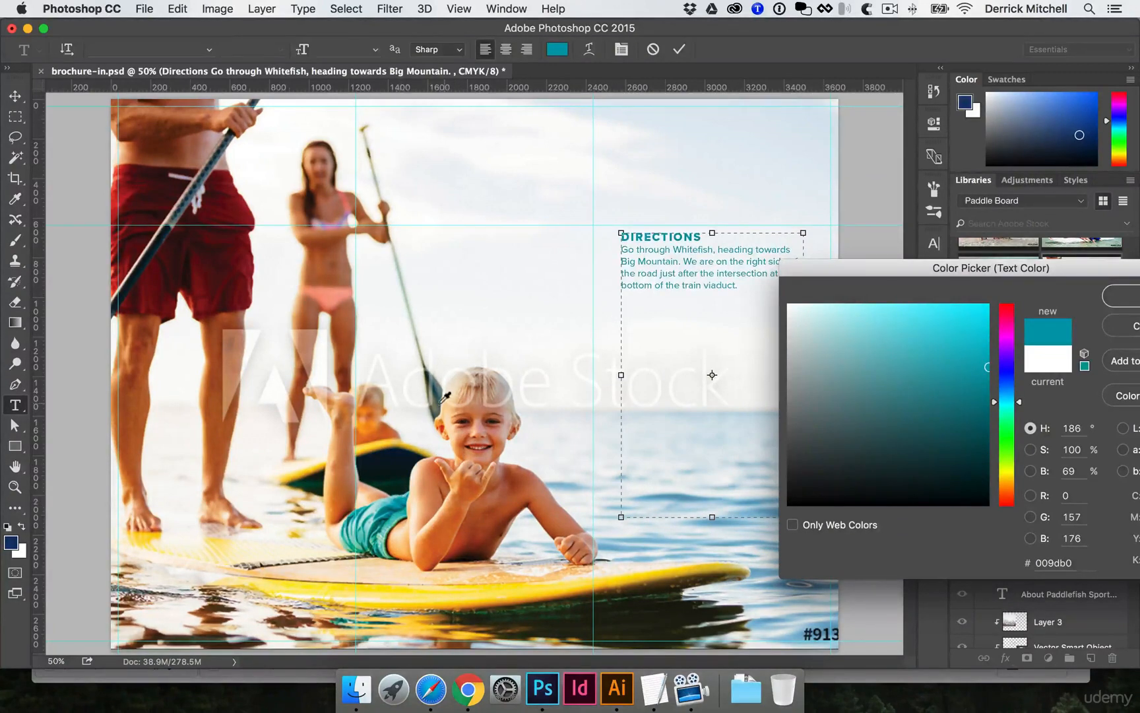
Try text colours sampled from the woman's coral bikini and the man's dark red shorts
{"action": "left_click", "coordinate": [334, 292]}
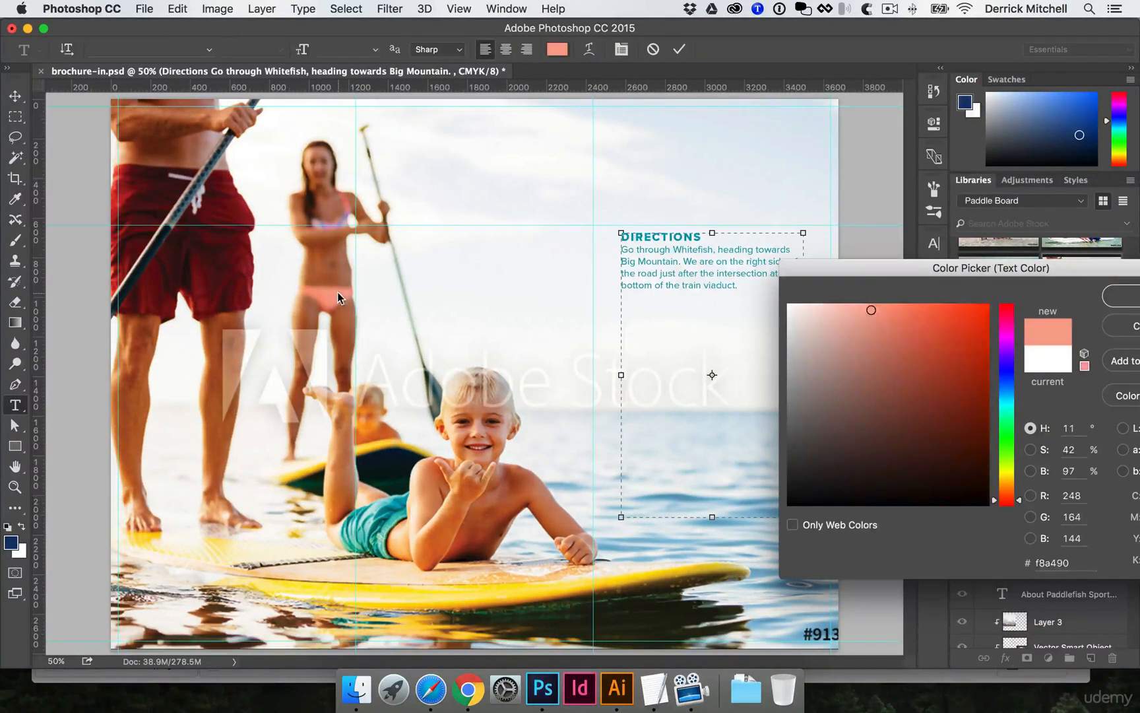
{"action": "left_click_drag", "start_coordinate": [835, 269], "coordinate": [801, 296]}
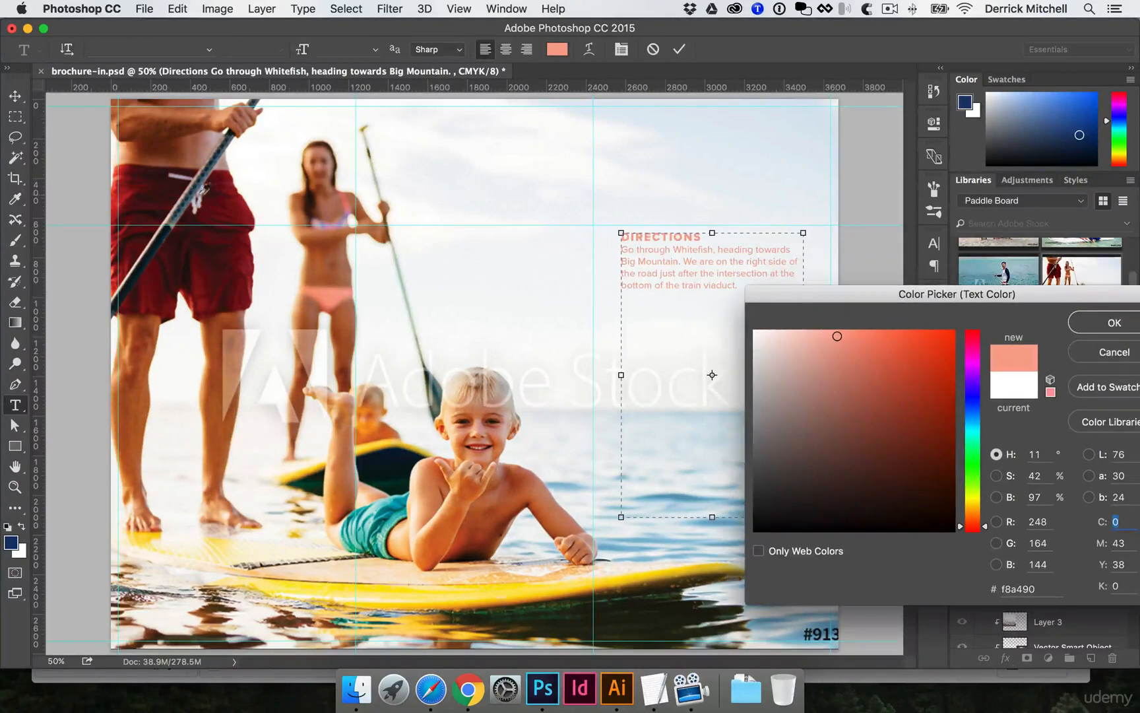
{"action": "left_click", "coordinate": [228, 197]}
{"action": "left_click", "coordinate": [124, 258]}
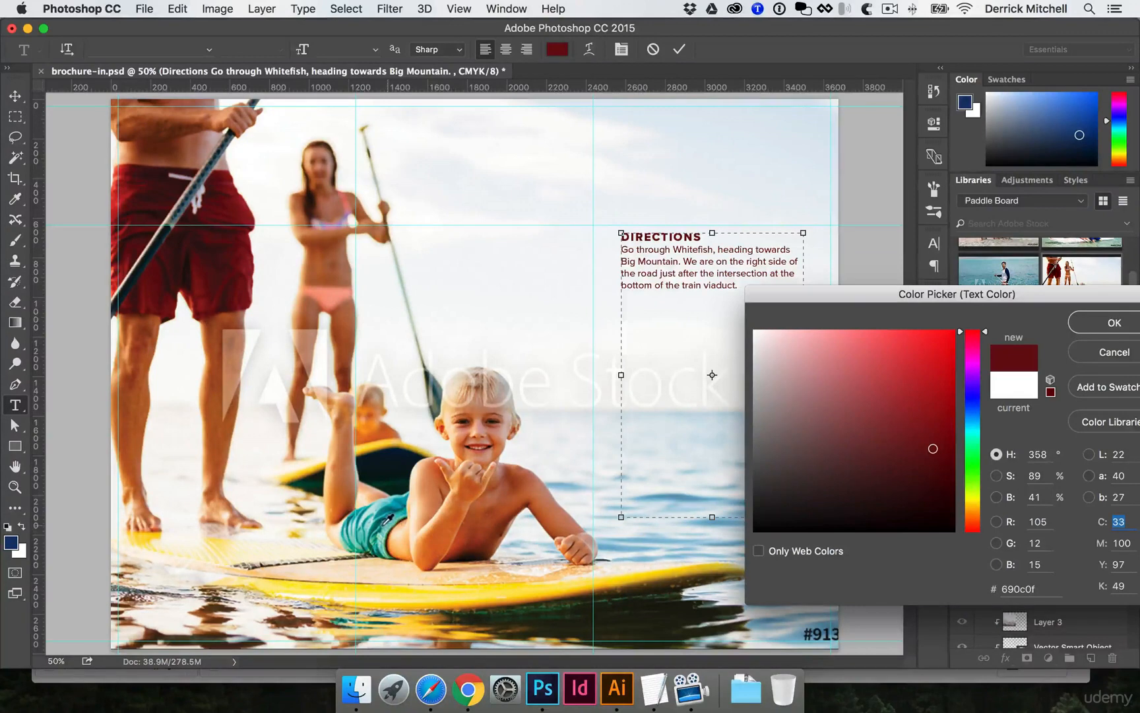
Set the Directions text colour to dark teal #065d62 sampled from the boy's shorts, and move the text block up slightly
{"action": "left_click", "coordinate": [389, 510]}
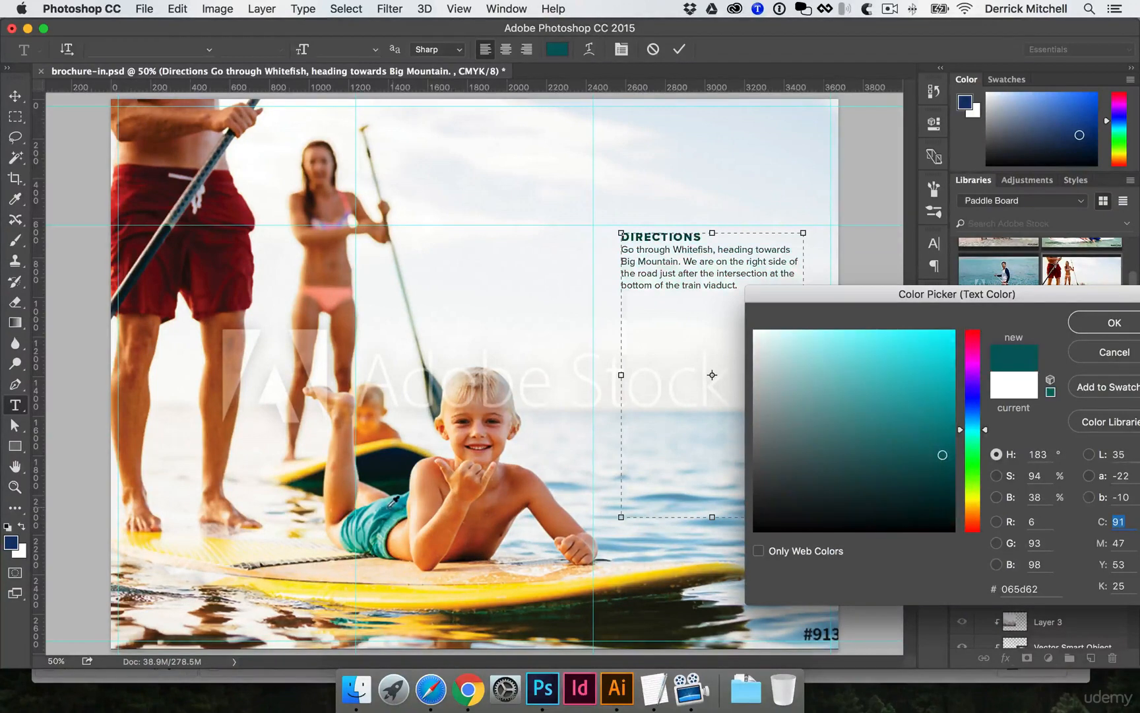
{"action": "left_click", "coordinate": [1113, 323]}
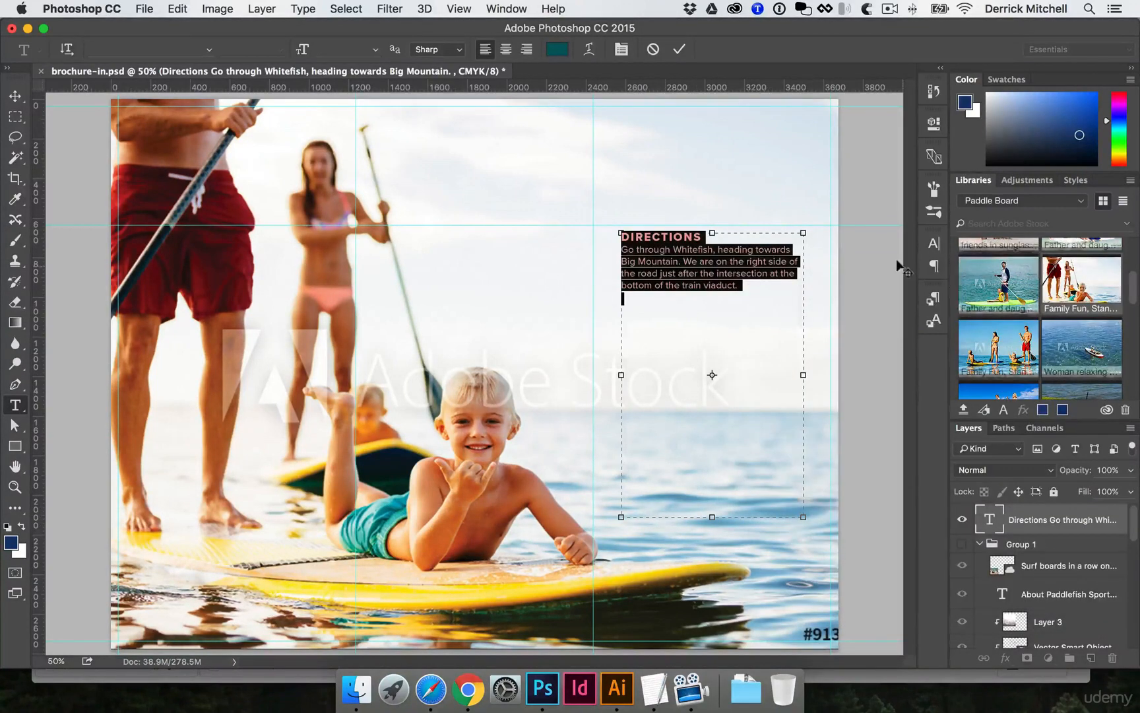
{"action": "key", "text": "super+Return"}
{"action": "key", "text": "v"}
{"action": "left_click_drag", "start_coordinate": [692, 277], "coordinate": [693, 238]}
Check the Rentals heading in SUP brochure text.txt in TextEdit, and switch back to Photoshop
{"action": "key", "text": "t"}
{"action": "left_click", "coordinate": [662, 700]}
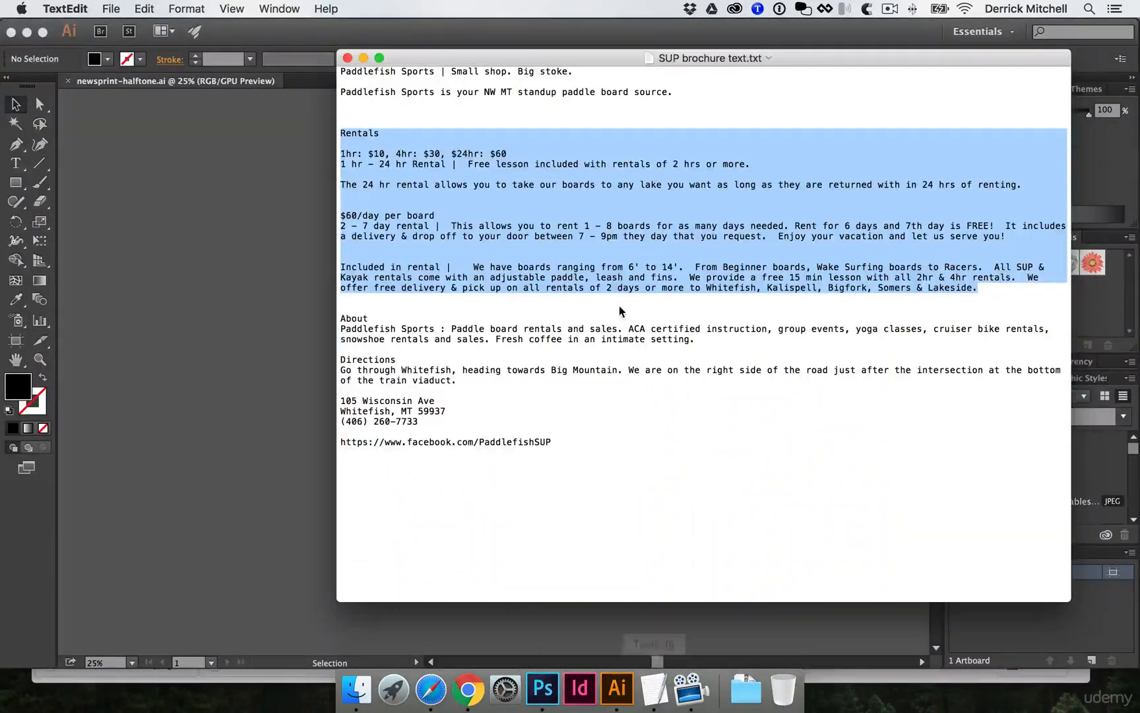
{"action": "left_click", "coordinate": [549, 267]}
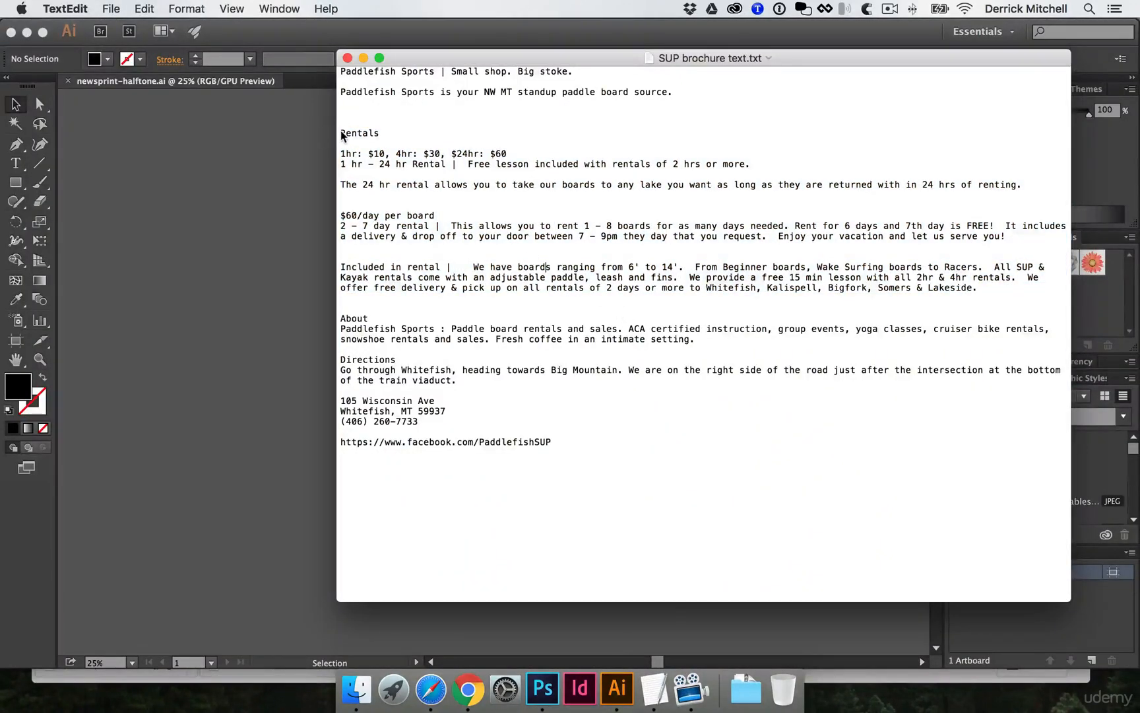
{"action": "double_click", "coordinate": [342, 134]}
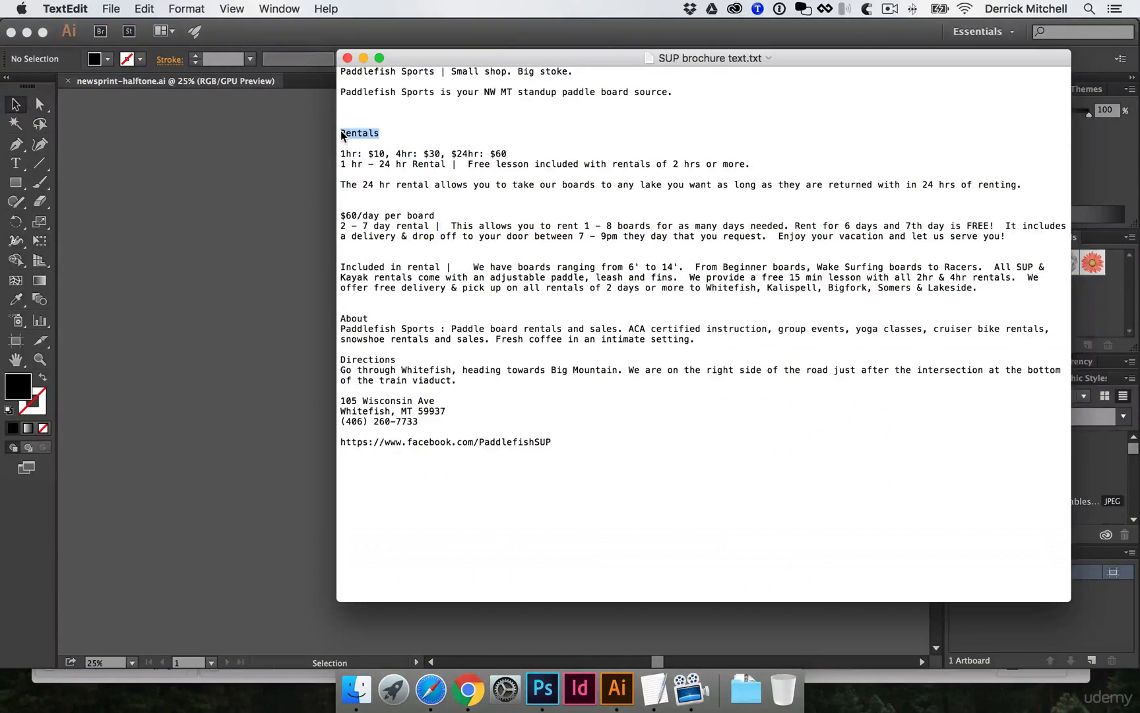
{"action": "left_click", "coordinate": [543, 688]}
Discard the stray new text layer and replace the DIRECTIONS heading with RENTALS
{"action": "left_click", "coordinate": [648, 196]}
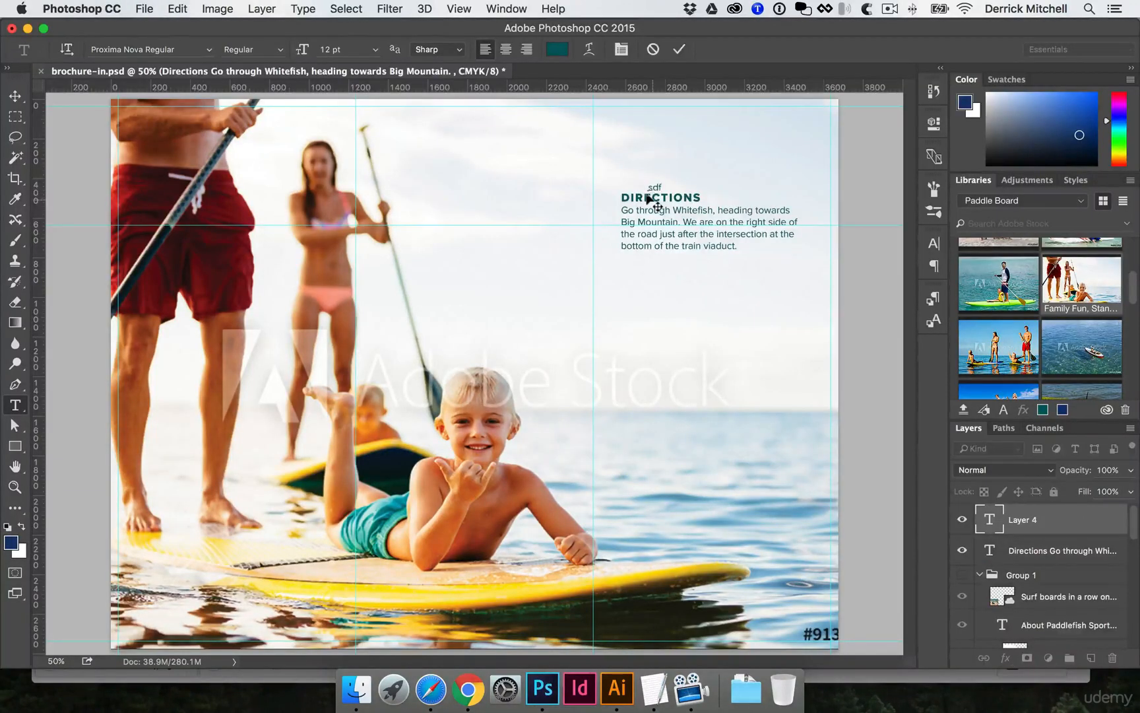
{"action": "key", "text": "Escape"}
{"action": "left_click", "coordinate": [649, 197]}
{"action": "double_click", "coordinate": [649, 196]}
{"action": "type", "text": "RENTALS"}
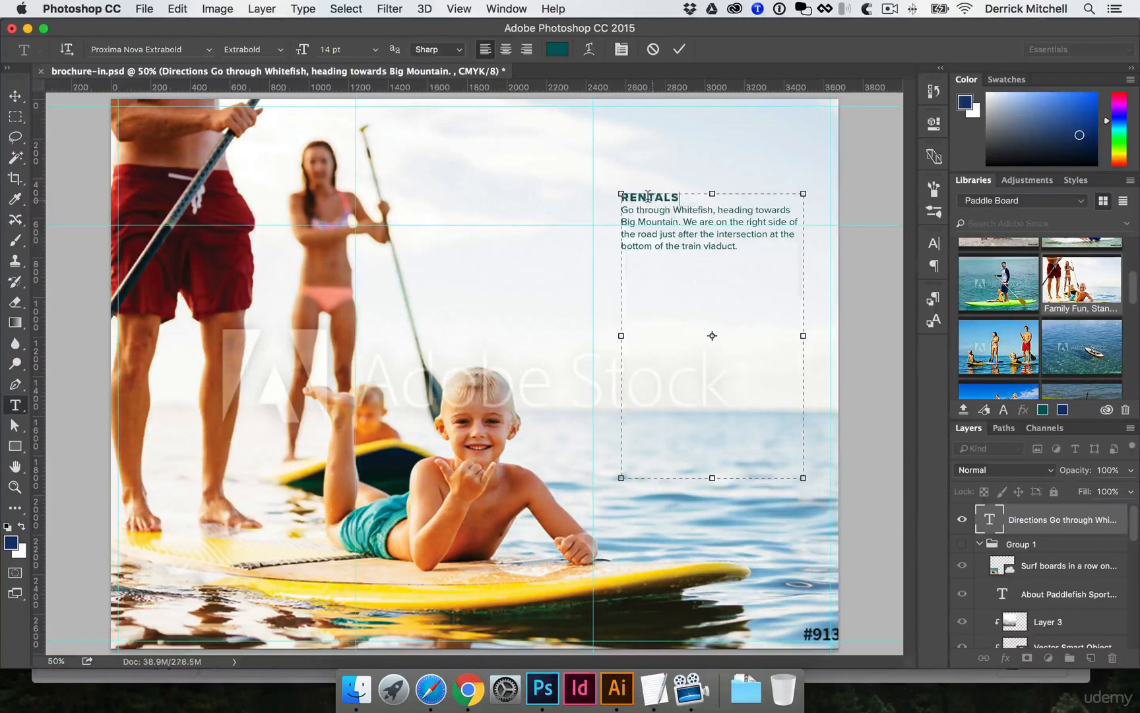
{"action": "key", "text": "super+Return"}
Switch to TextEdit, copy the hourly prices through the 24 hr rental sentence, and return to Photoshop
{"action": "left_click", "coordinate": [667, 686]}
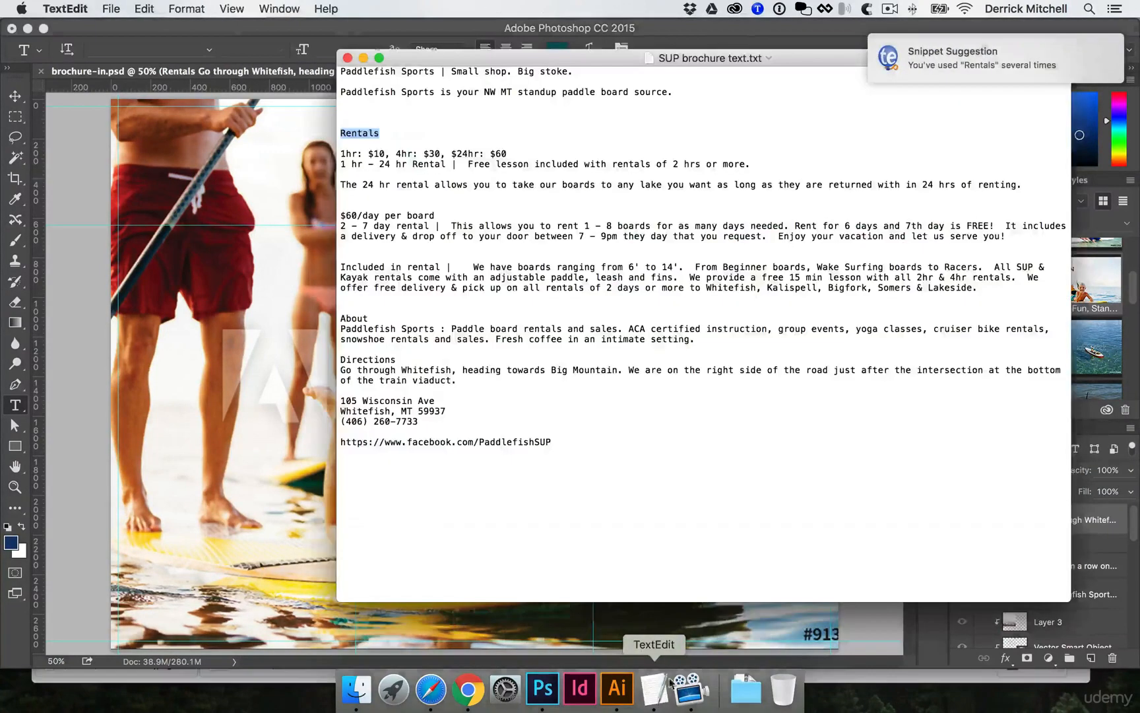
{"action": "left_click_drag", "start_coordinate": [341, 155], "coordinate": [1024, 185]}
{"action": "key", "text": "super+c"}
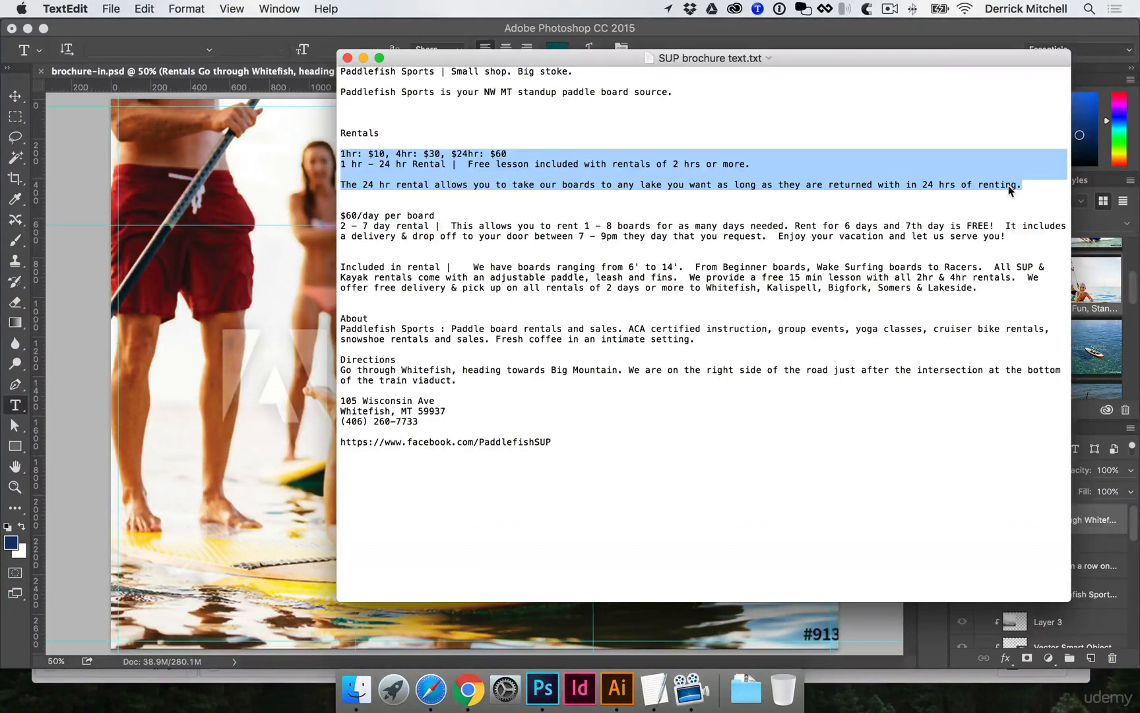
{"action": "key", "text": "super+Tab"}
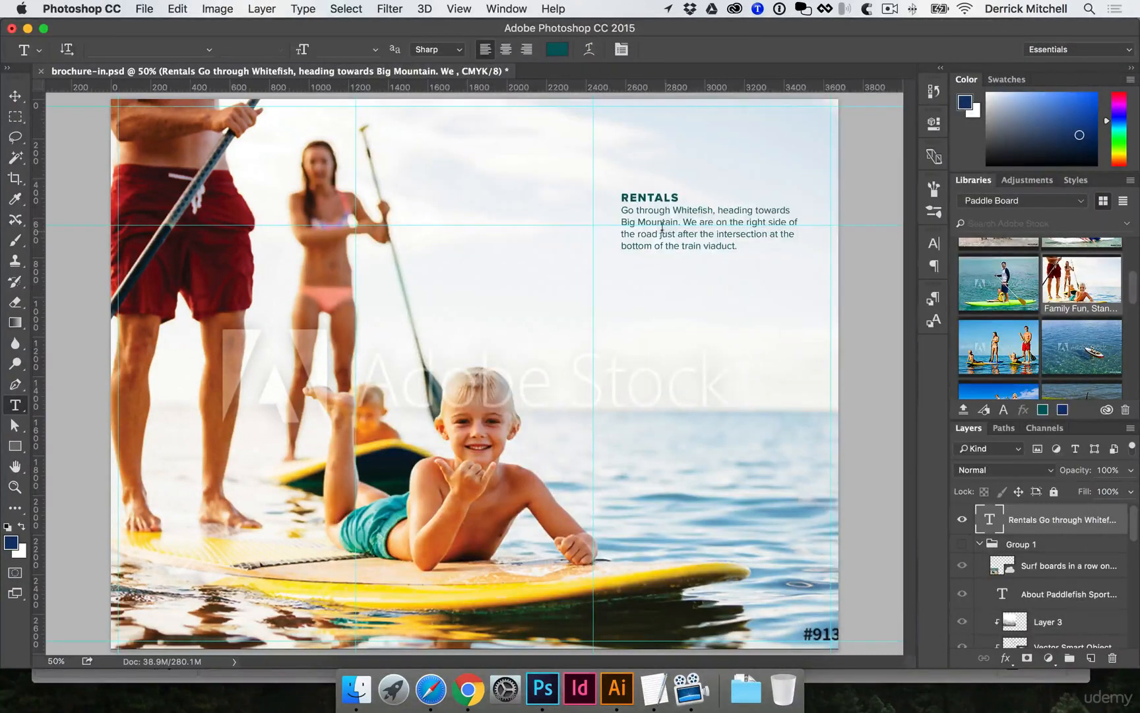
Replace the directions paragraph under the RENTALS heading with the copied hourly and 24 hr rental text
{"action": "left_click_drag", "start_coordinate": [714, 239], "coordinate": [589, 206]}
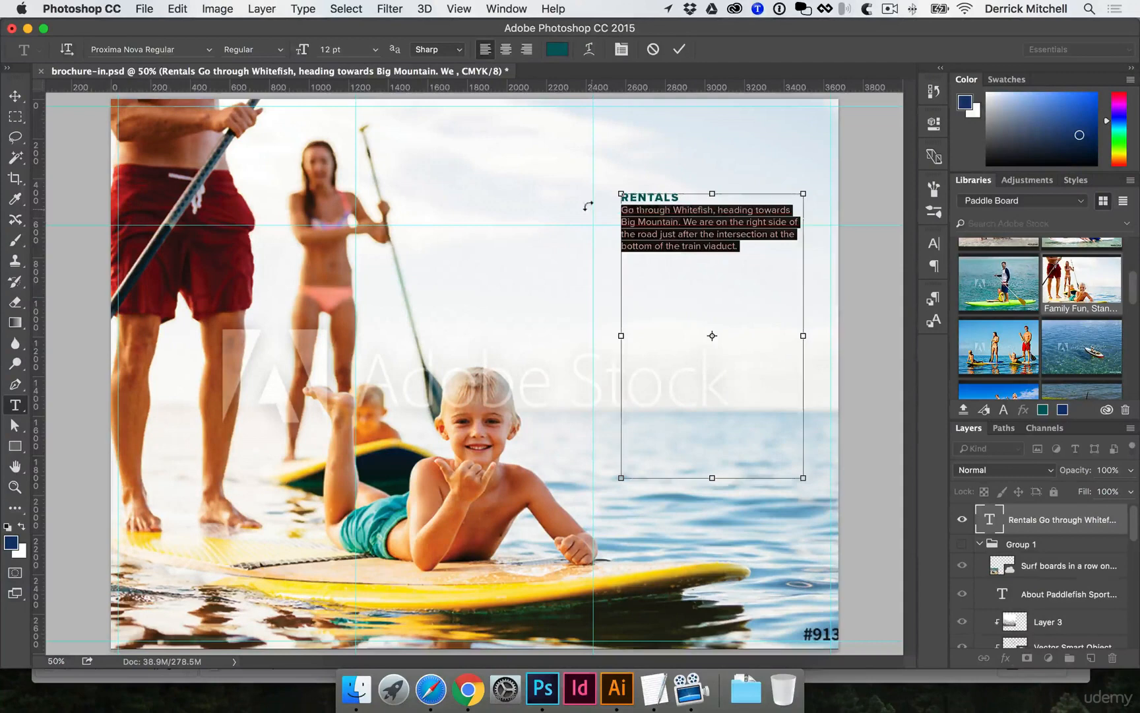
{"action": "key", "text": "super+v"}
{"action": "key", "text": "super+Return"}
{"action": "key", "text": "v"}
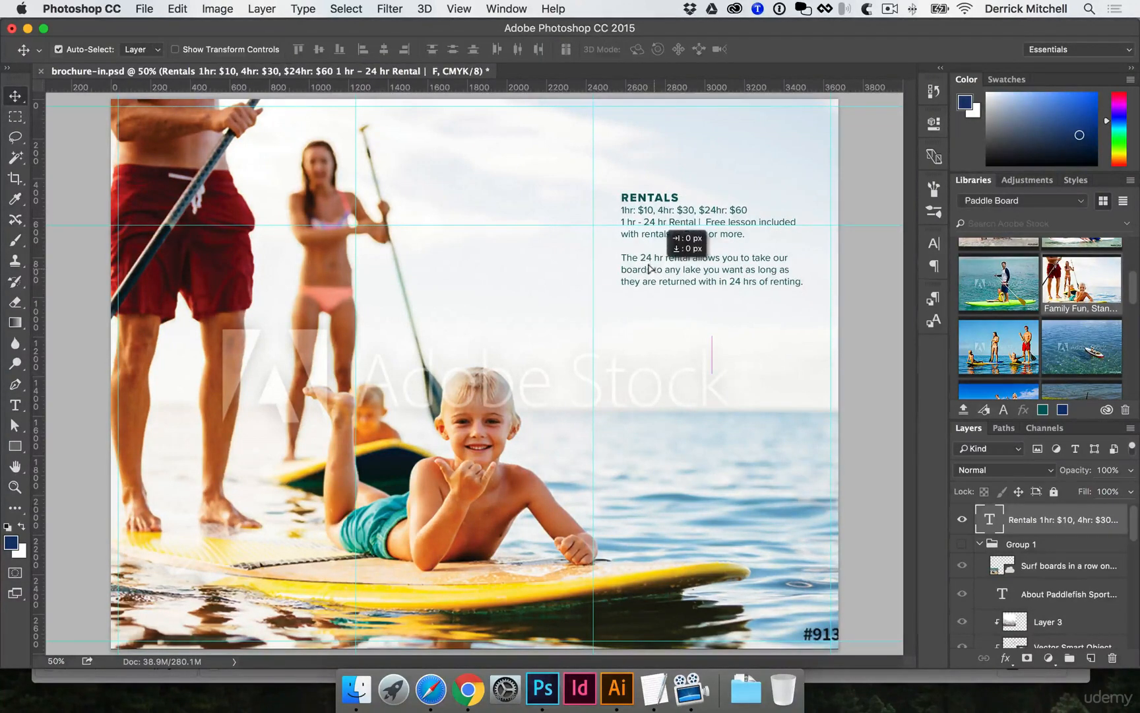
Copy the $60/day per board and 2 - 7 day rental copy from TextEdit, and return to Photoshop
{"action": "key", "text": "t"}
{"action": "left_click", "coordinate": [654, 690]}
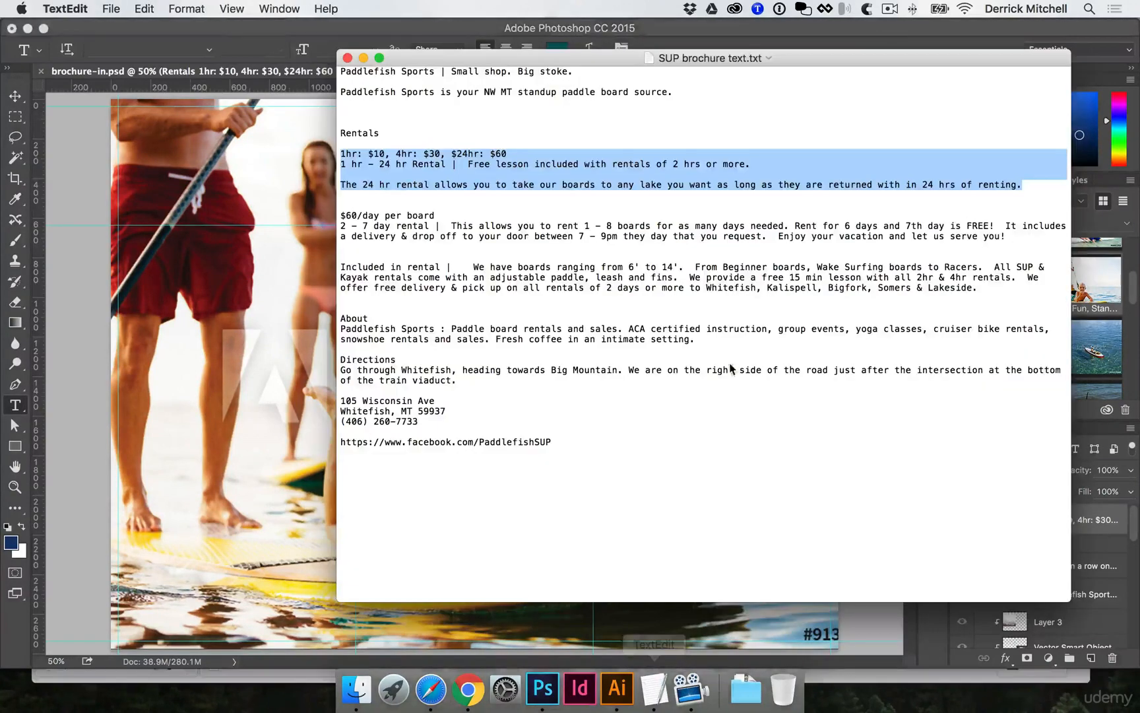
{"action": "left_click", "coordinate": [425, 229]}
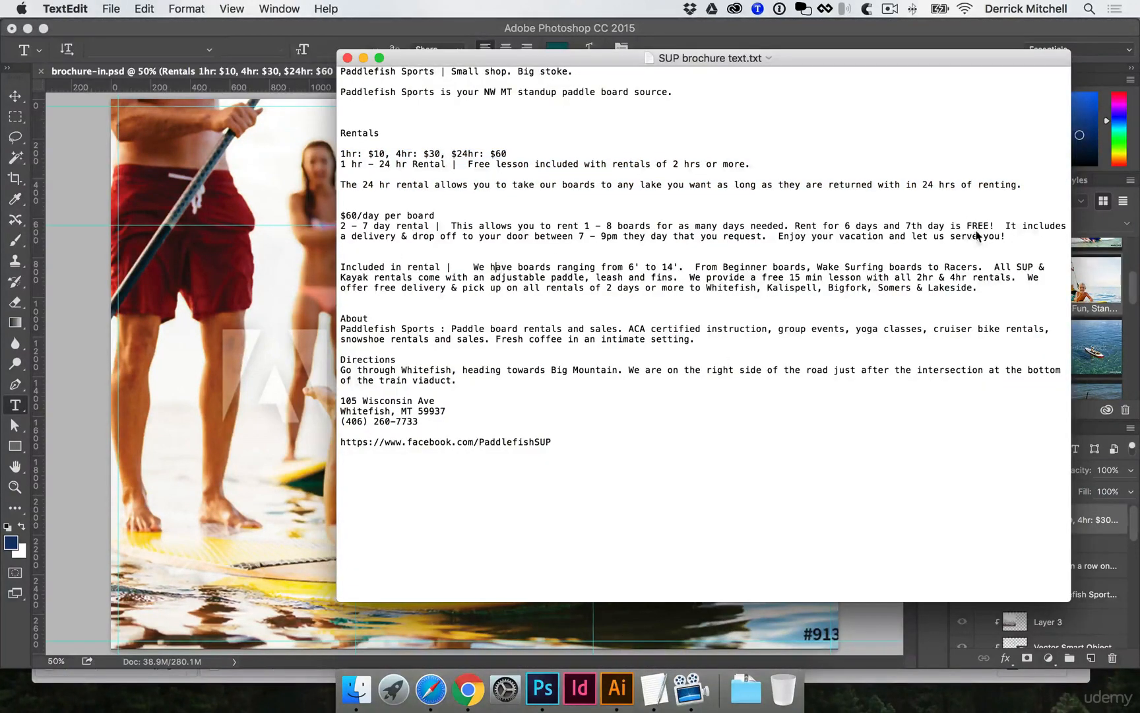
{"action": "left_click_drag", "start_coordinate": [1006, 236], "coordinate": [320, 208]}
{"action": "key", "text": "super+c"}
{"action": "left_click", "coordinate": [314, 211]}
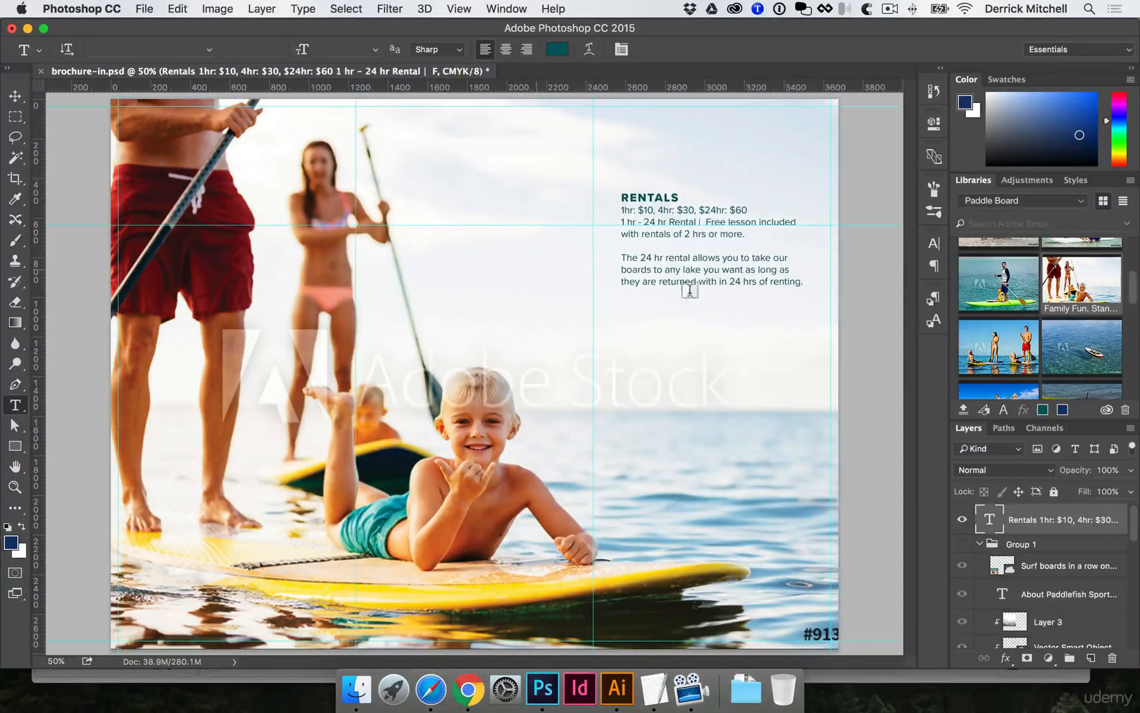
Paste the $60/day per board copy after the 24 hr rental sentence, separated from it by a blank line
{"action": "left_click", "coordinate": [796, 277]}
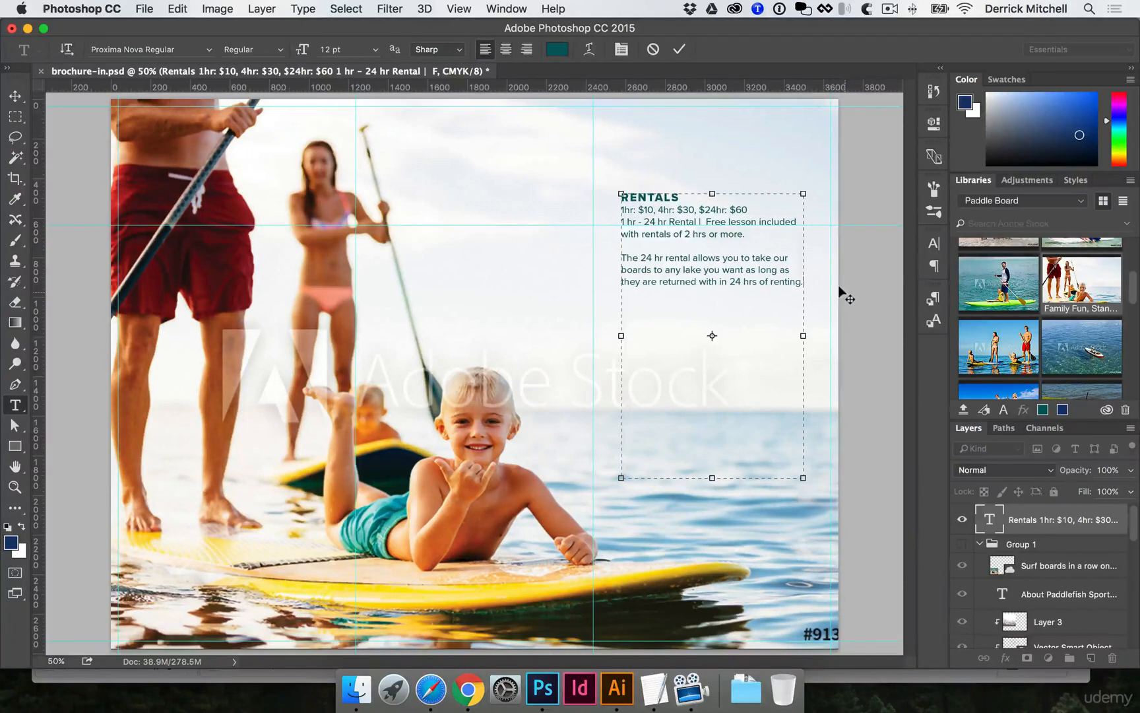
{"action": "key", "text": "super+v"}
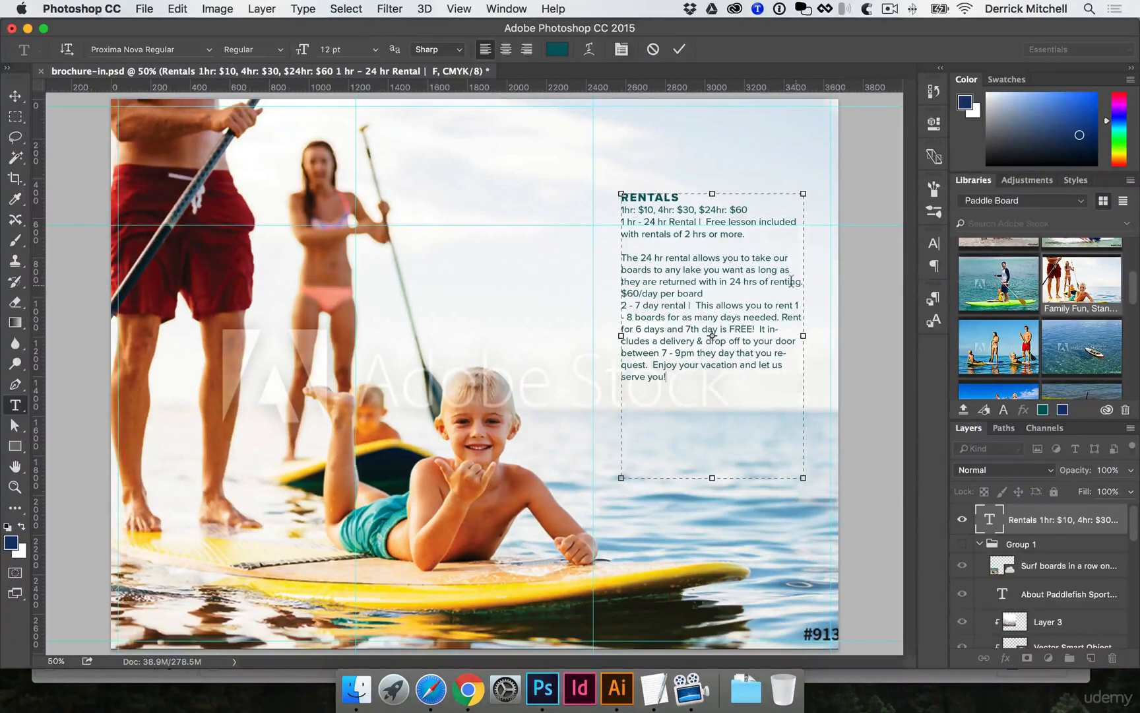
{"action": "left_click_drag", "start_coordinate": [796, 281], "coordinate": [807, 281]}
{"action": "key", "text": "Return"}
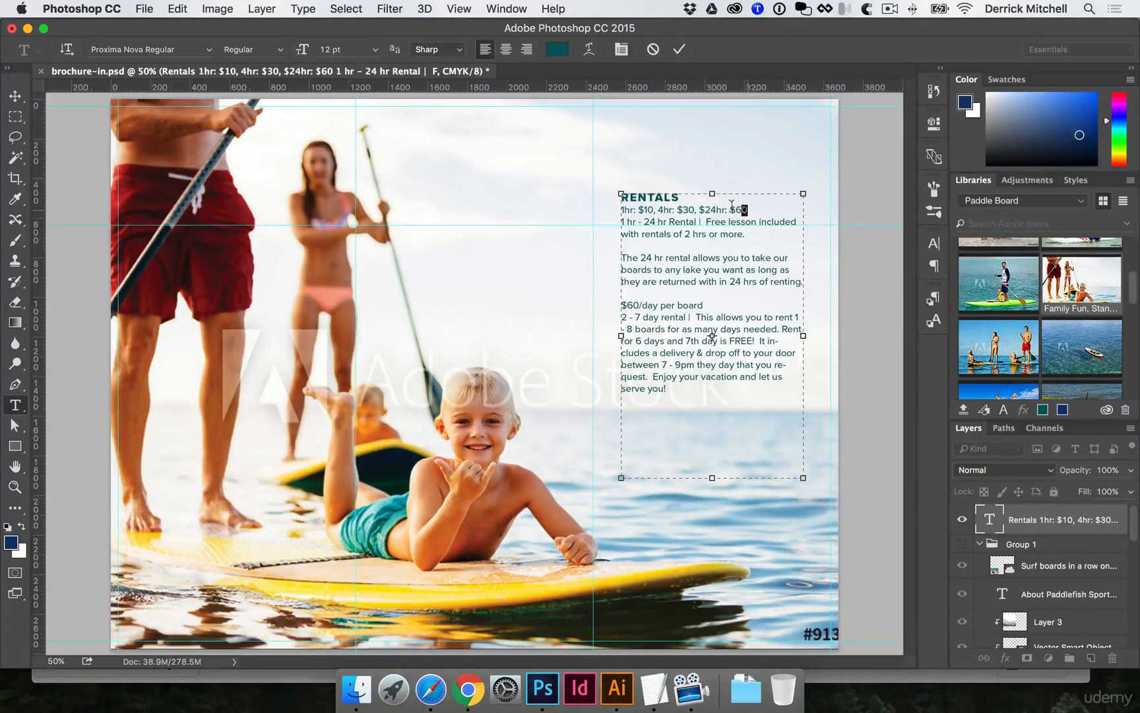
Set the hourly price line under the RENTALS heading to the Semibold weight
{"action": "left_click_drag", "start_coordinate": [732, 203], "coordinate": [614, 209]}
{"action": "left_click_drag", "start_coordinate": [705, 304], "coordinate": [614, 305]}
{"action": "key", "text": "super+Return"}
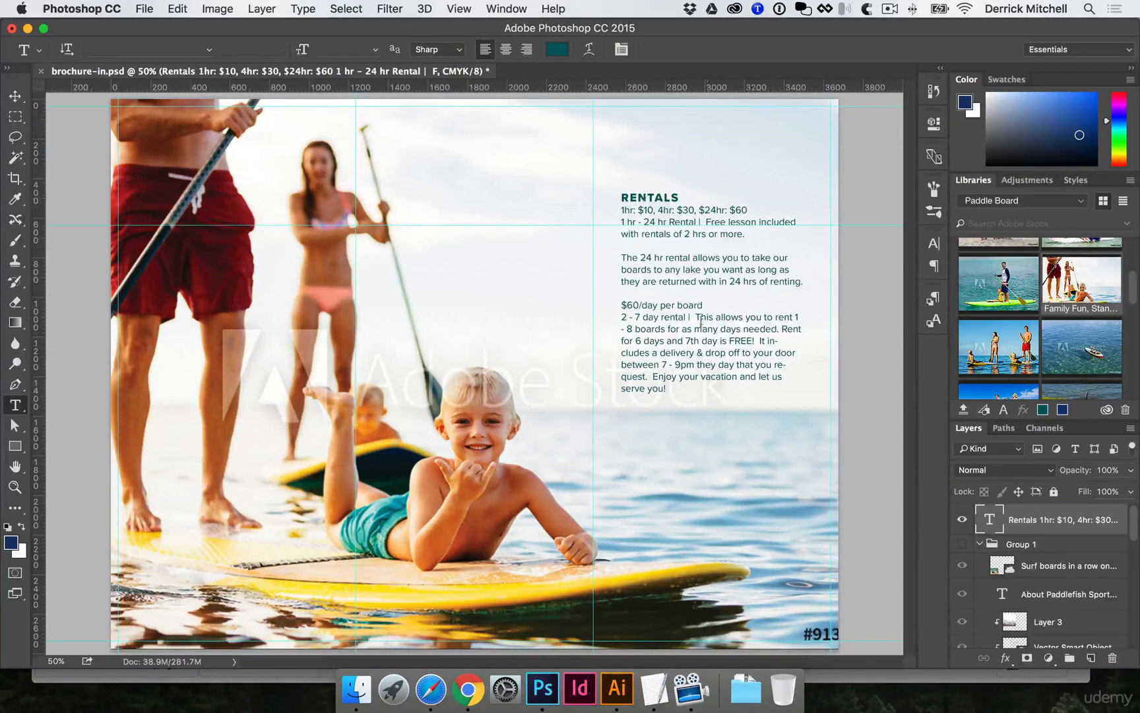
{"action": "left_click_drag", "start_coordinate": [702, 305], "coordinate": [612, 306]}
{"action": "left_click", "coordinate": [647, 301]}
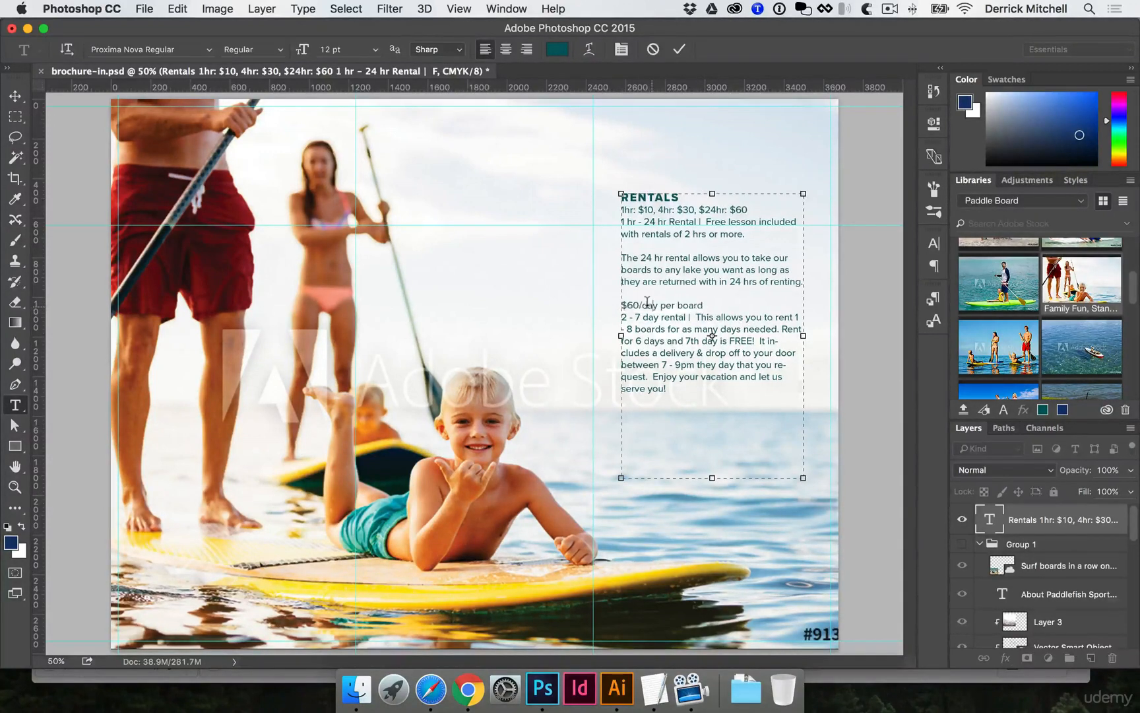
{"action": "left_click_drag", "start_coordinate": [742, 206], "coordinate": [603, 205]}
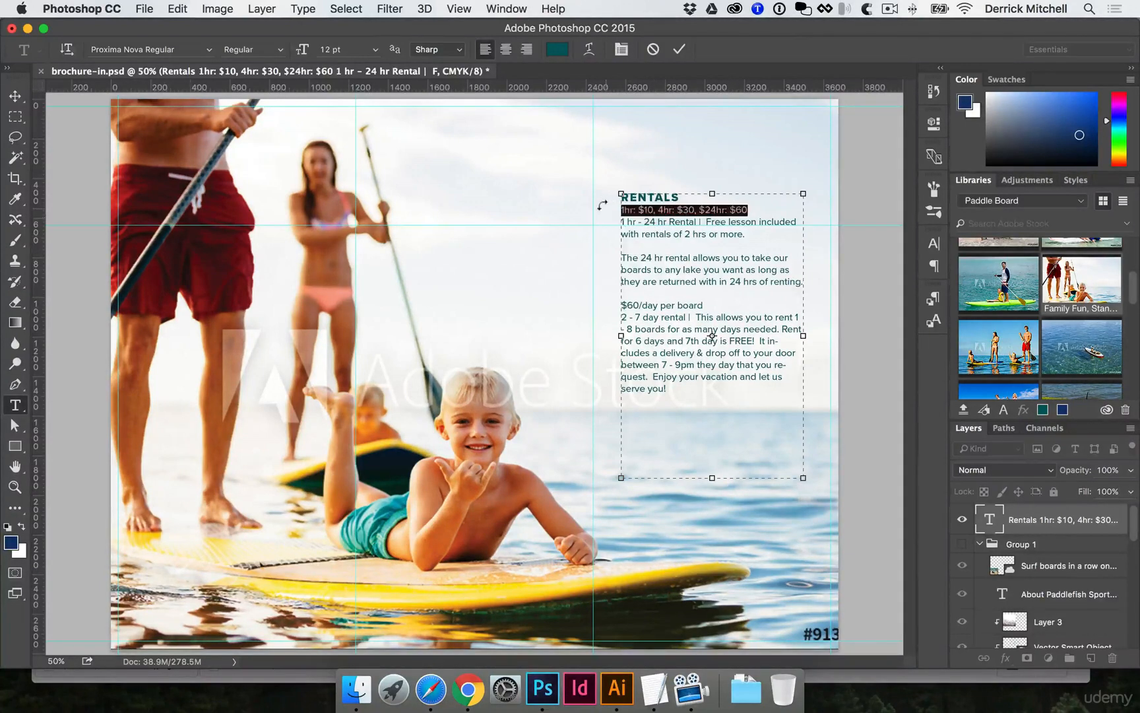
{"action": "left_click", "coordinate": [280, 49]}
{"action": "left_click", "coordinate": [272, 138]}
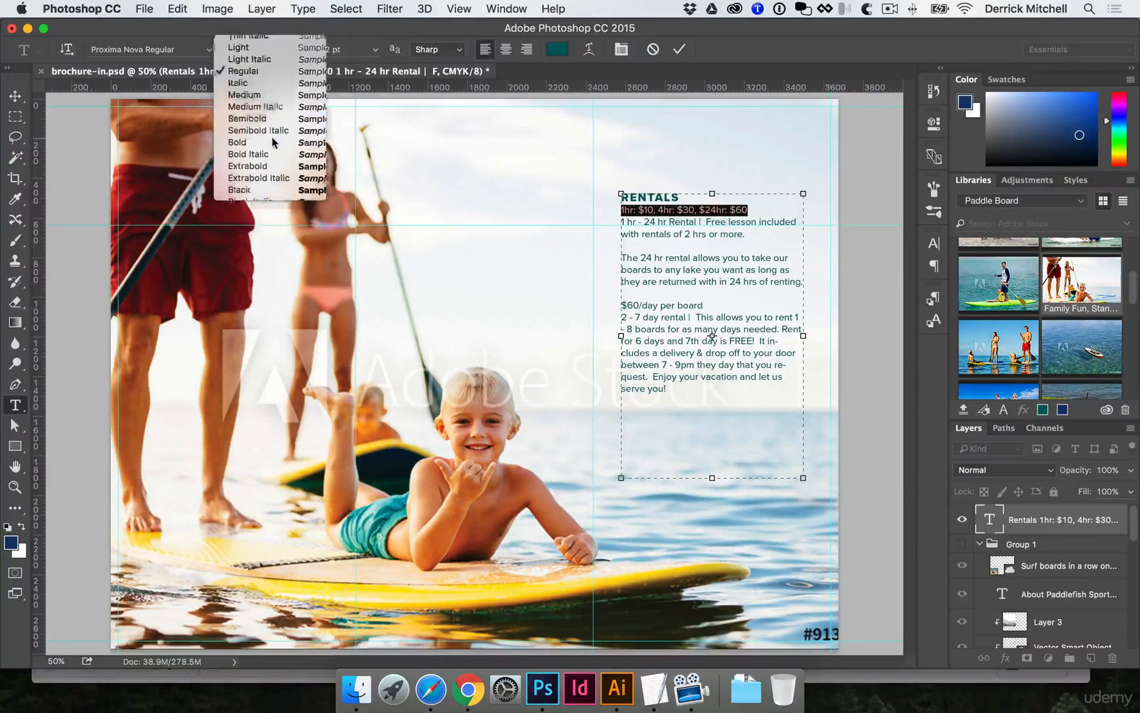
{"action": "key", "text": "super+Return"}
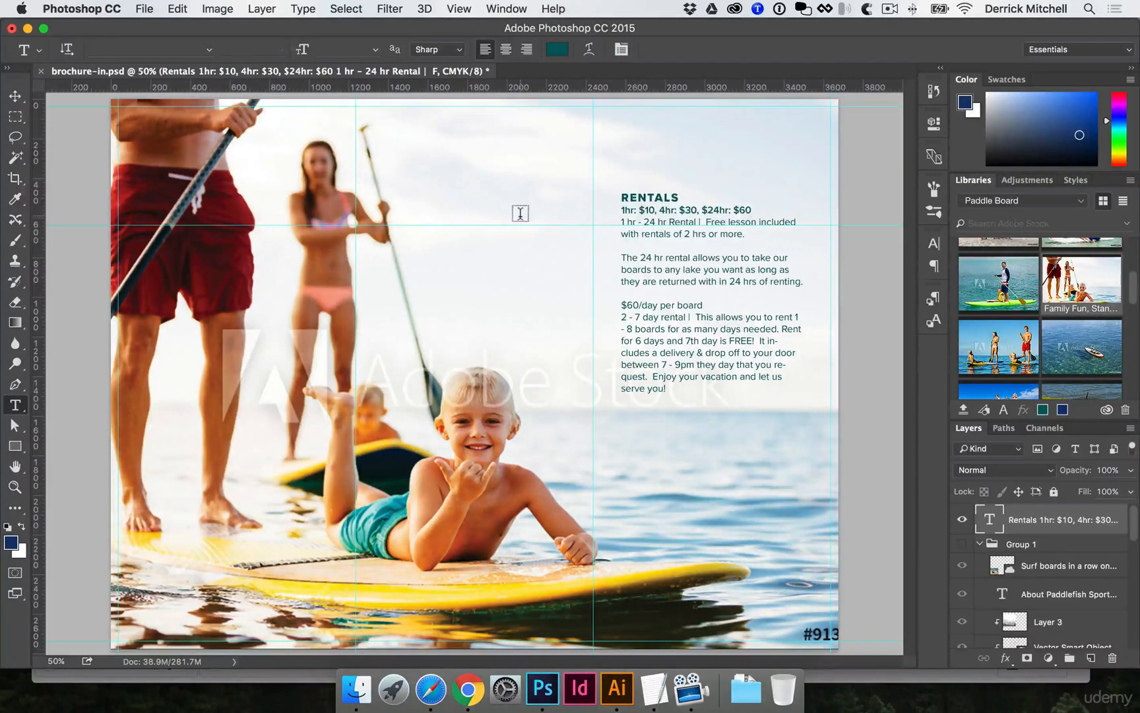
Set the hourly price line under the RENTALS heading to the Bold weight
{"action": "triple_click", "coordinate": [687, 209]}
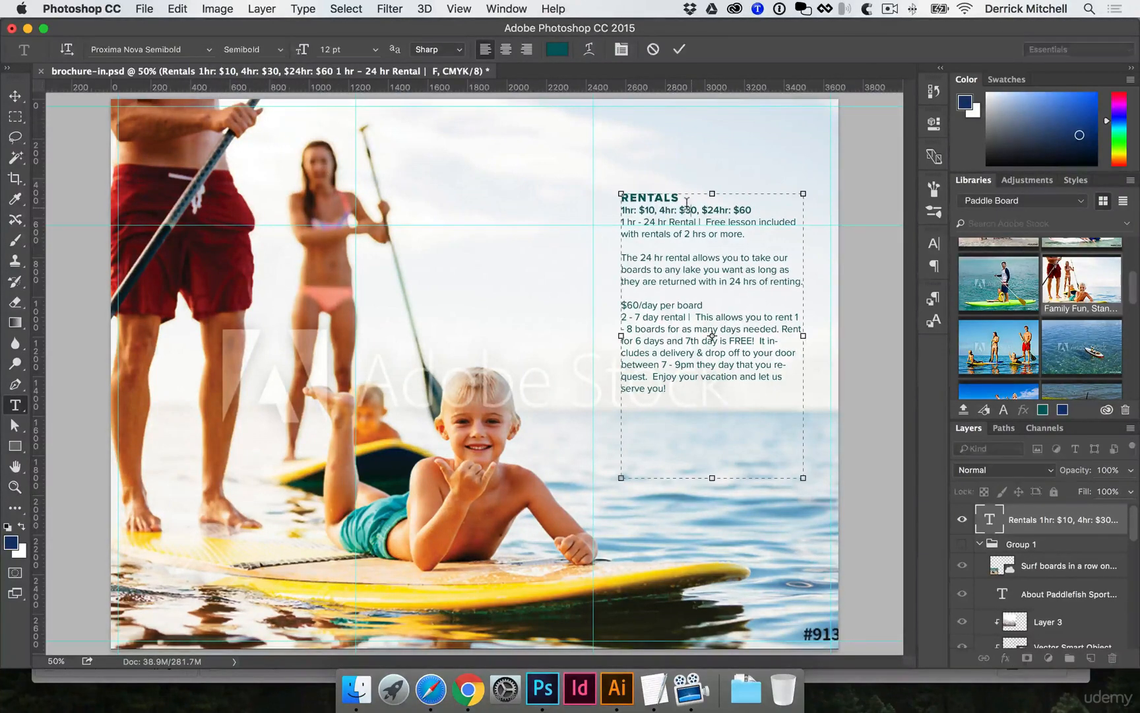
{"action": "left_click", "coordinate": [280, 54]}
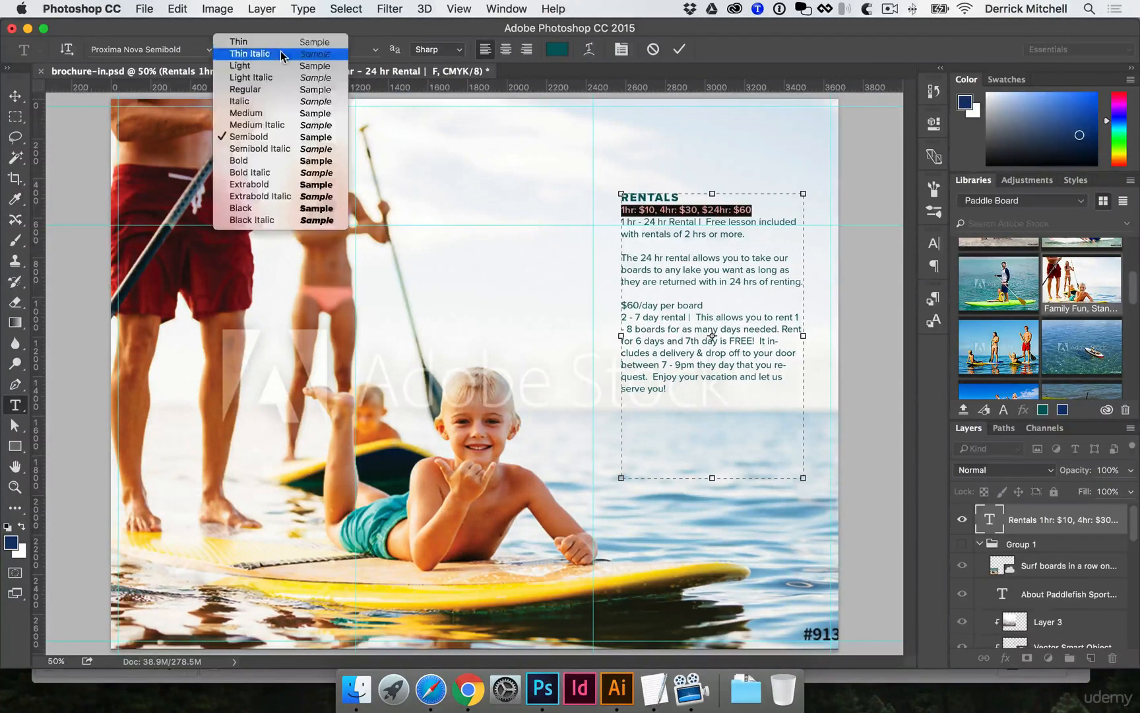
{"action": "left_click", "coordinate": [269, 161]}
{"action": "key", "text": "super+Return"}
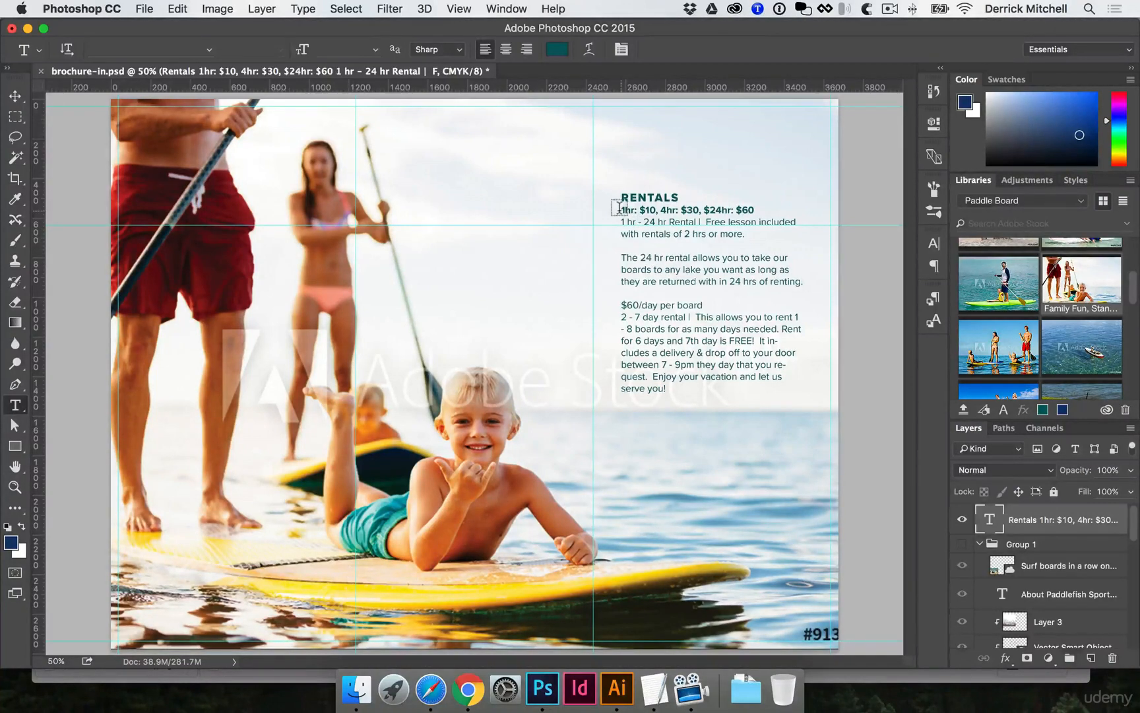
{"action": "left_click_drag", "start_coordinate": [621, 212], "coordinate": [666, 235]}
{"action": "key", "text": "Escape"}
{"action": "key", "text": "v"}
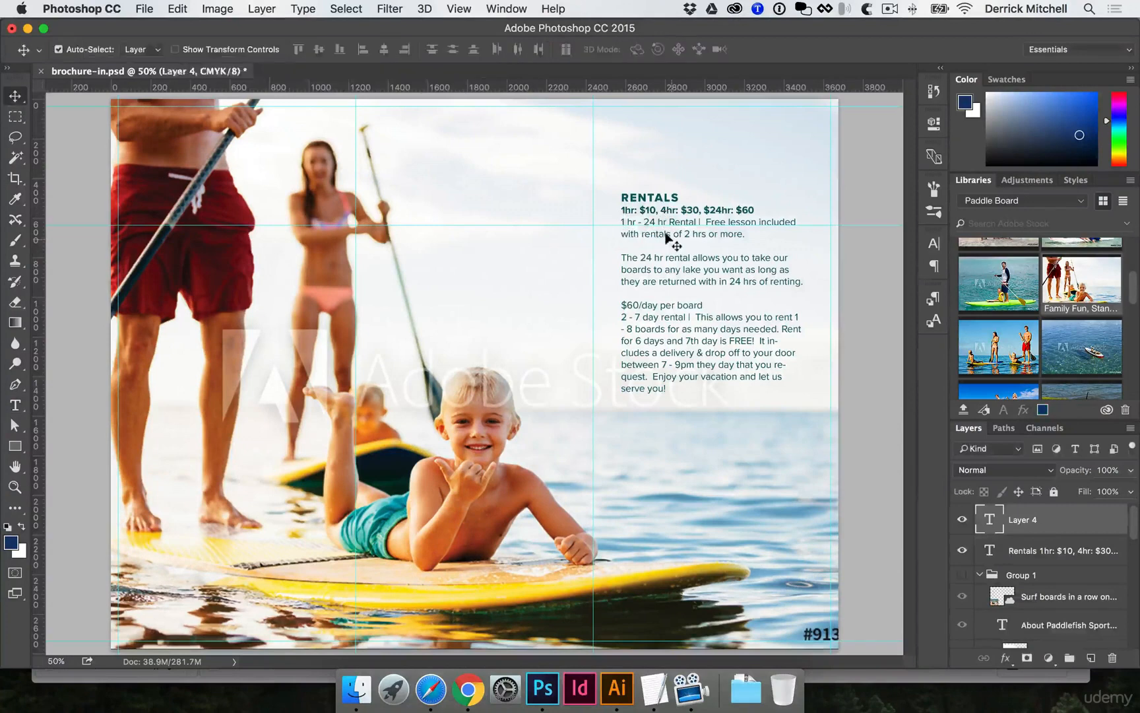
Create a new paragraph style named h2 from the bold hourly price line
{"action": "left_click", "coordinate": [932, 320]}
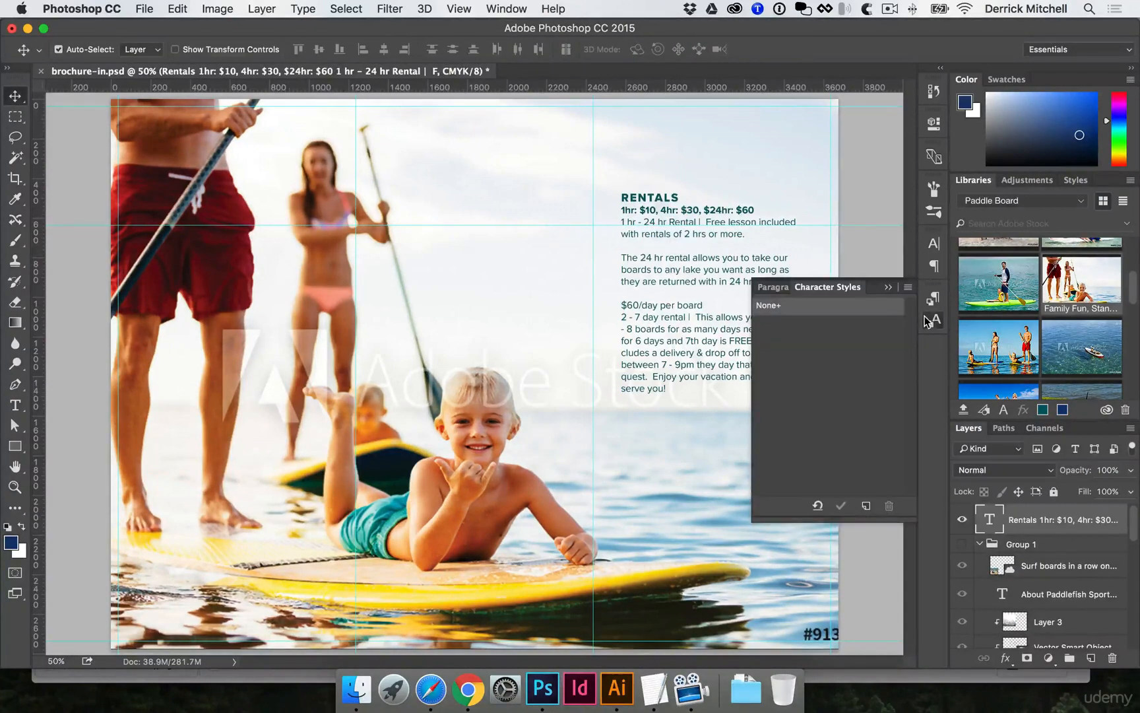
{"action": "left_click", "coordinate": [771, 287]}
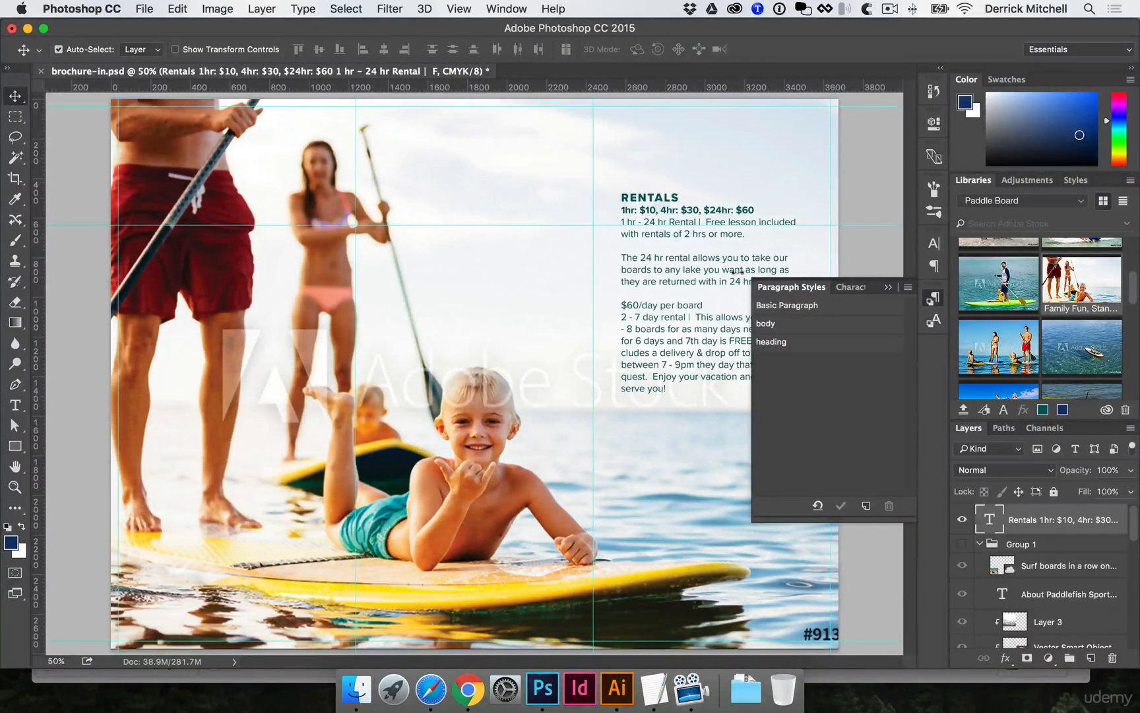
{"action": "key", "text": "t"}
{"action": "left_click_drag", "start_coordinate": [754, 210], "coordinate": [608, 211]}
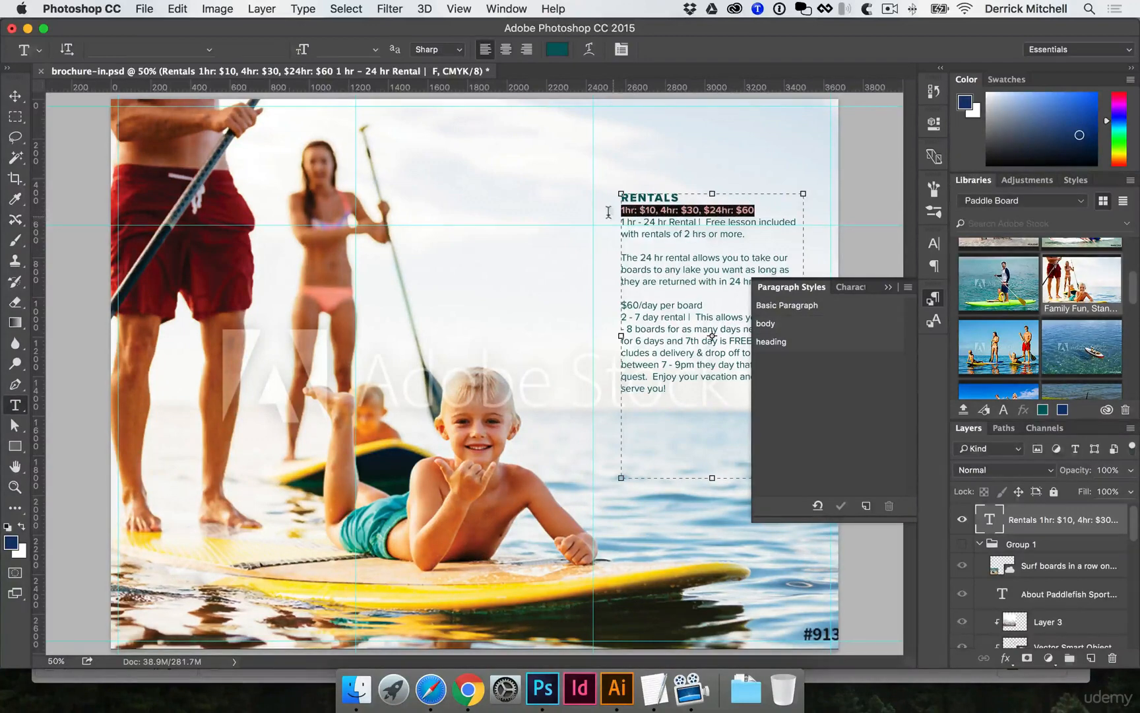
{"action": "left_click", "coordinate": [866, 505]}
{"action": "double_click", "coordinate": [801, 359]}
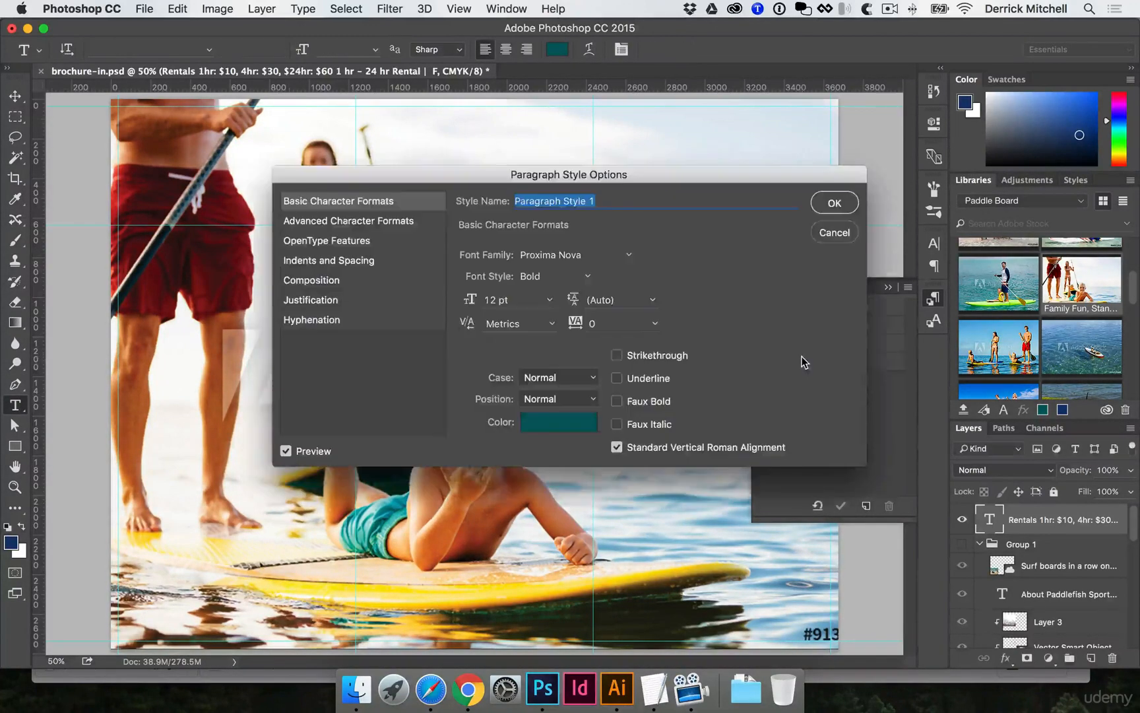
{"action": "type", "text": "h2"}
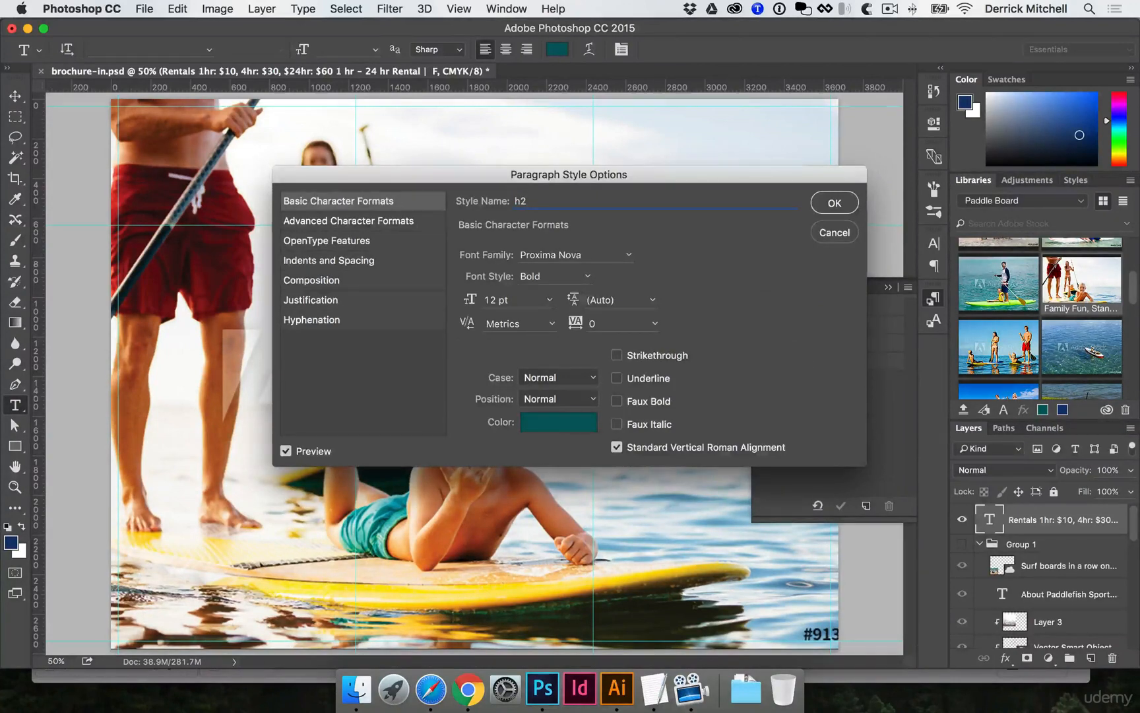
{"action": "key", "text": "Return"}
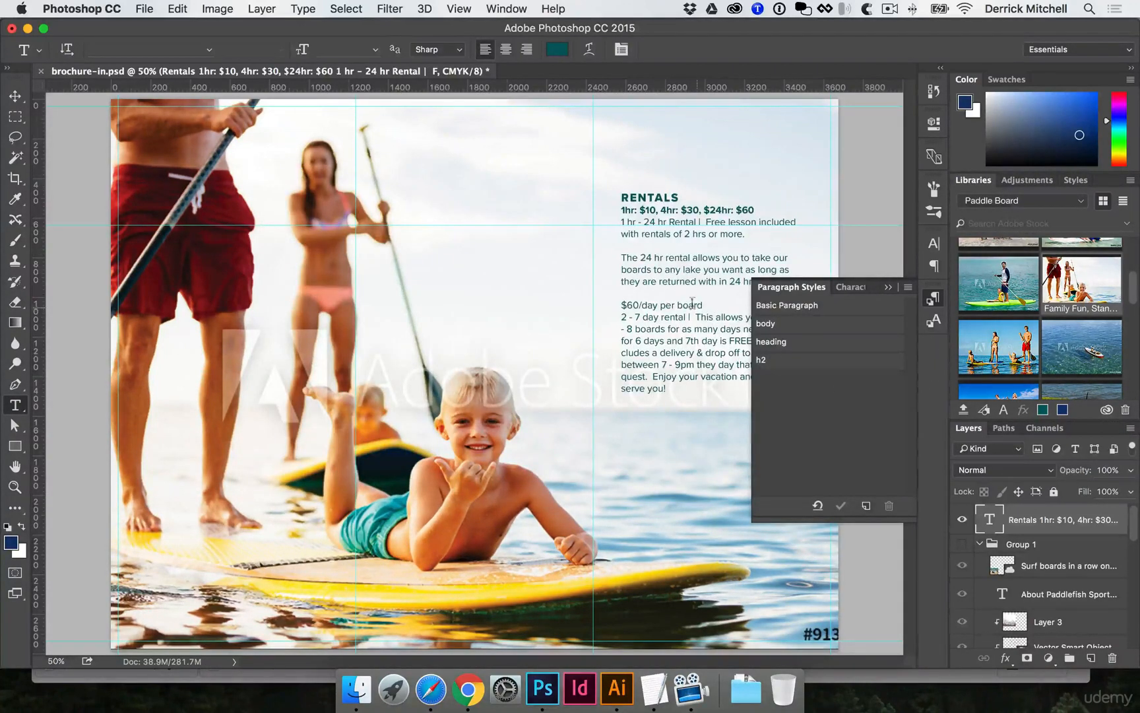
Apply the h2 paragraph style to the $60/day per board line and clear its overrides
{"action": "left_click_drag", "start_coordinate": [702, 305], "coordinate": [620, 305]}
{"action": "left_click", "coordinate": [766, 323]}
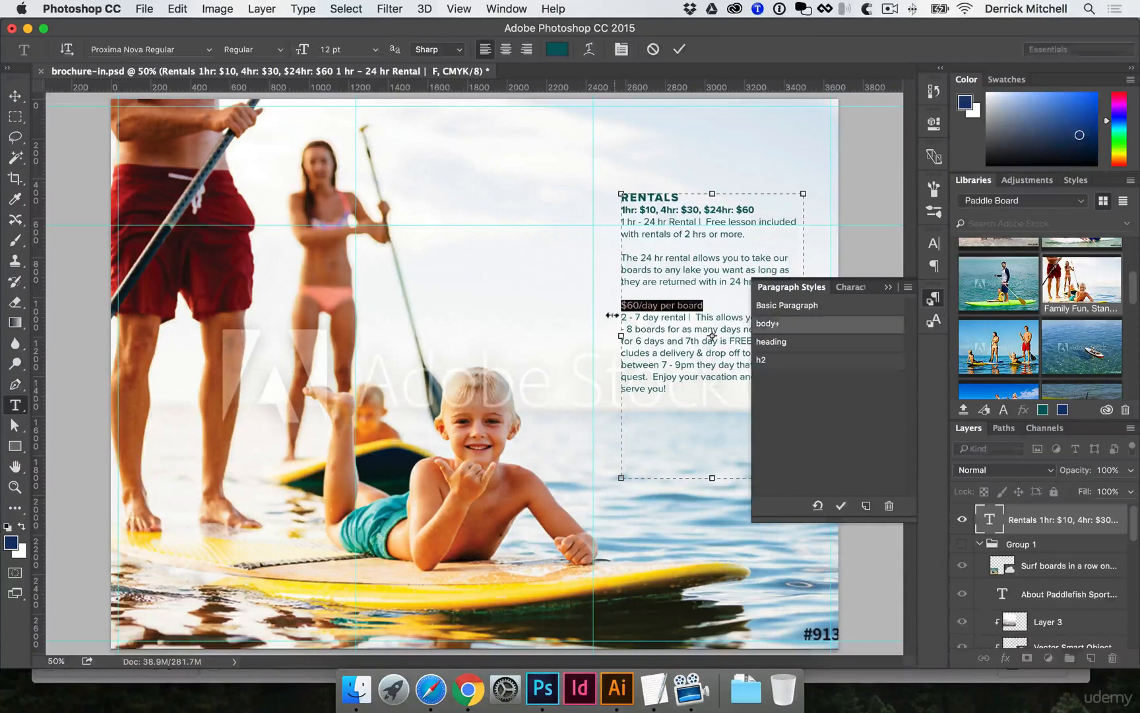
{"action": "left_click", "coordinate": [762, 360]}
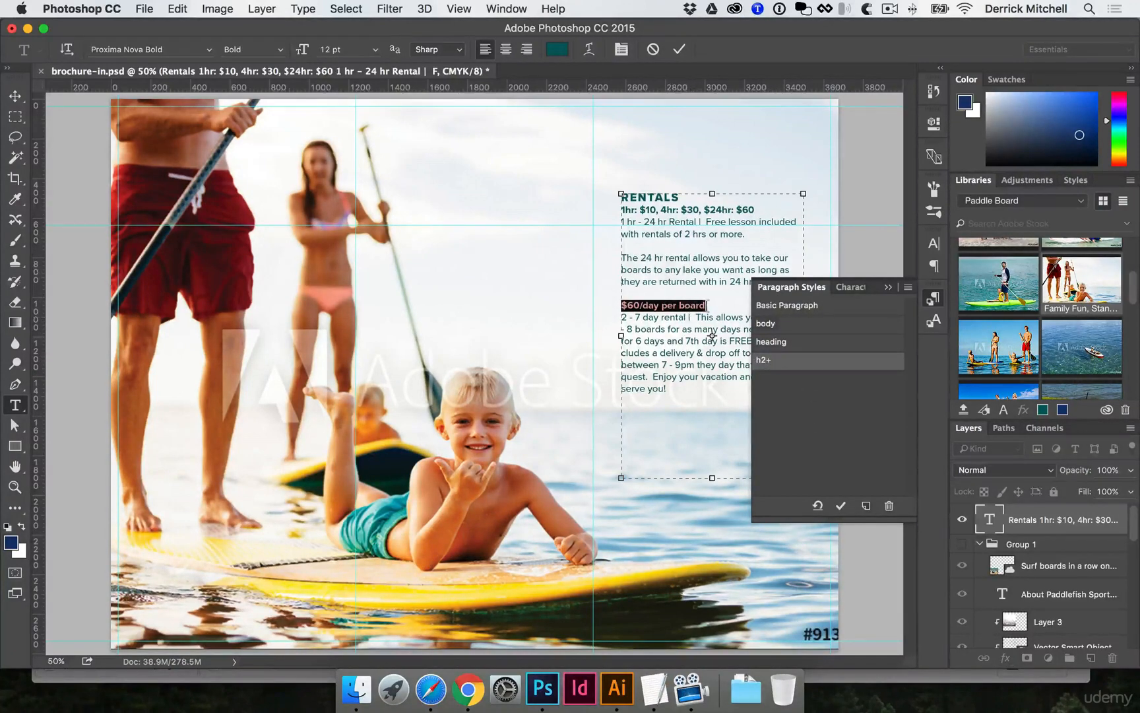
{"action": "left_click", "coordinate": [818, 505]}
{"action": "left_click", "coordinate": [933, 298]}
Insert a blank line before the sentence starting "It includes a delivery" and move the whole rentals text block up slightly
{"action": "left_click", "coordinate": [755, 318]}
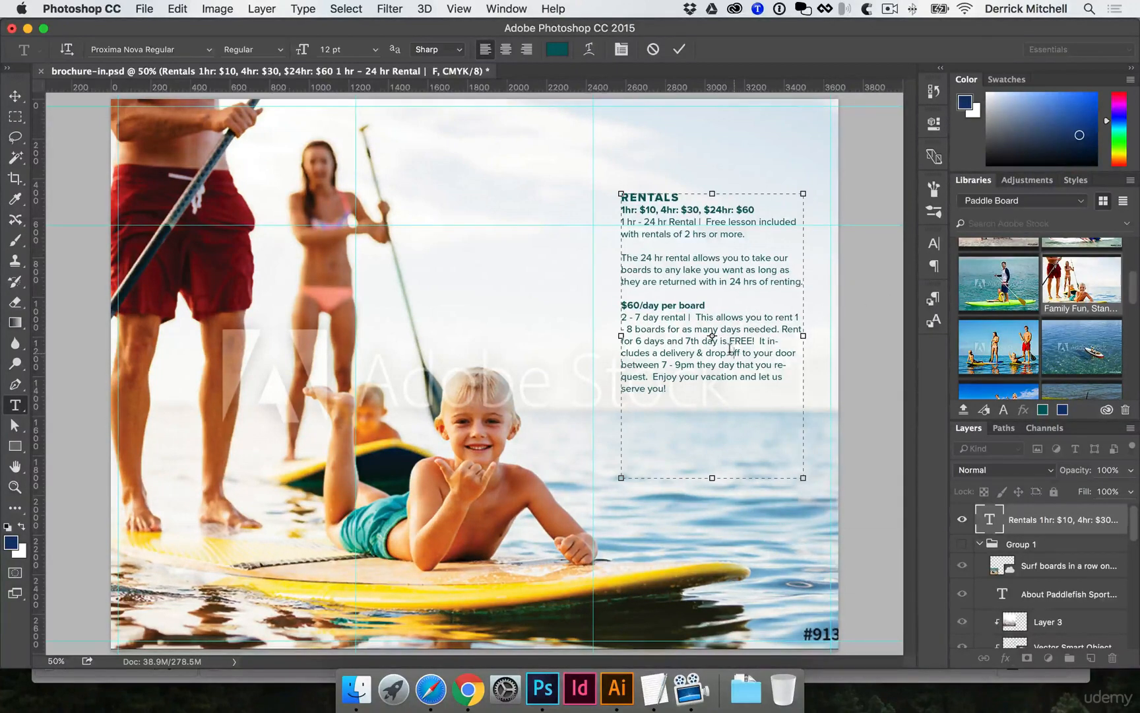
{"action": "key", "text": "Escape"}
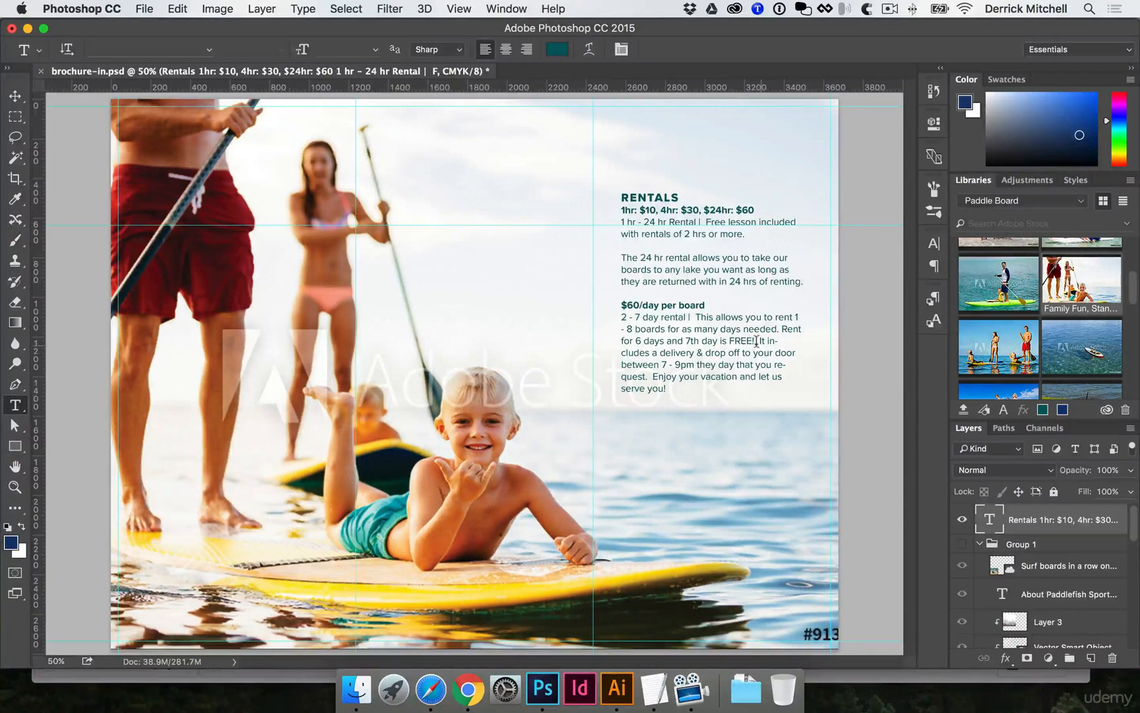
{"action": "left_click", "coordinate": [757, 343]}
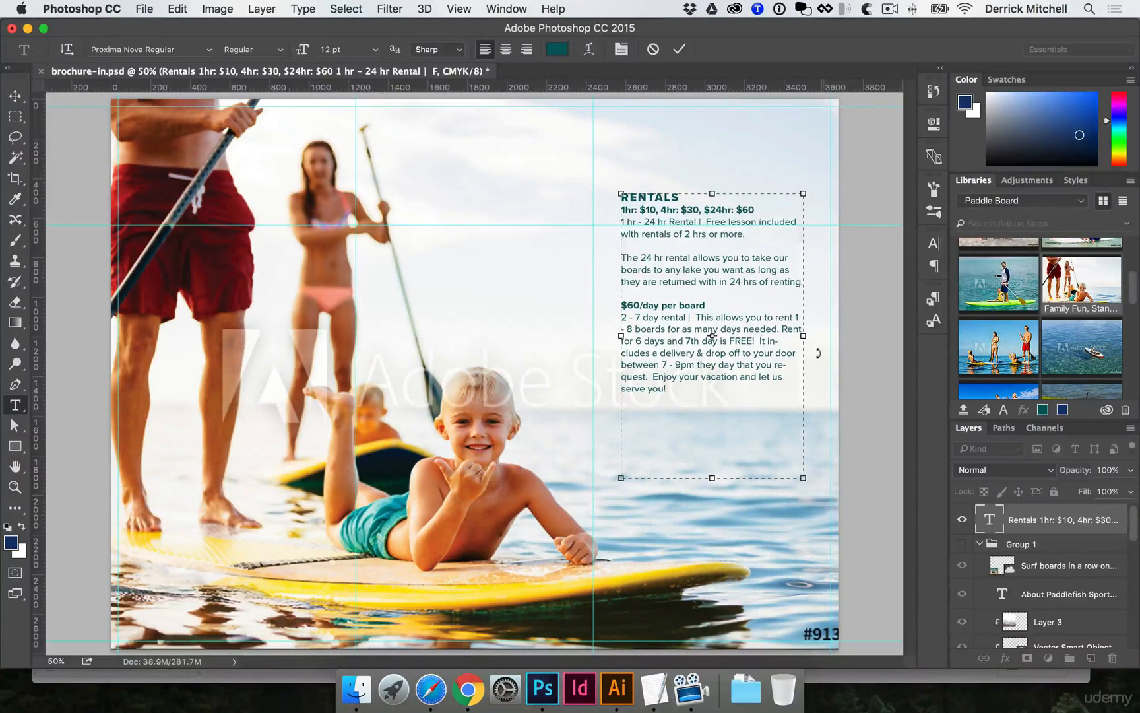
{"action": "key", "text": "Return"}
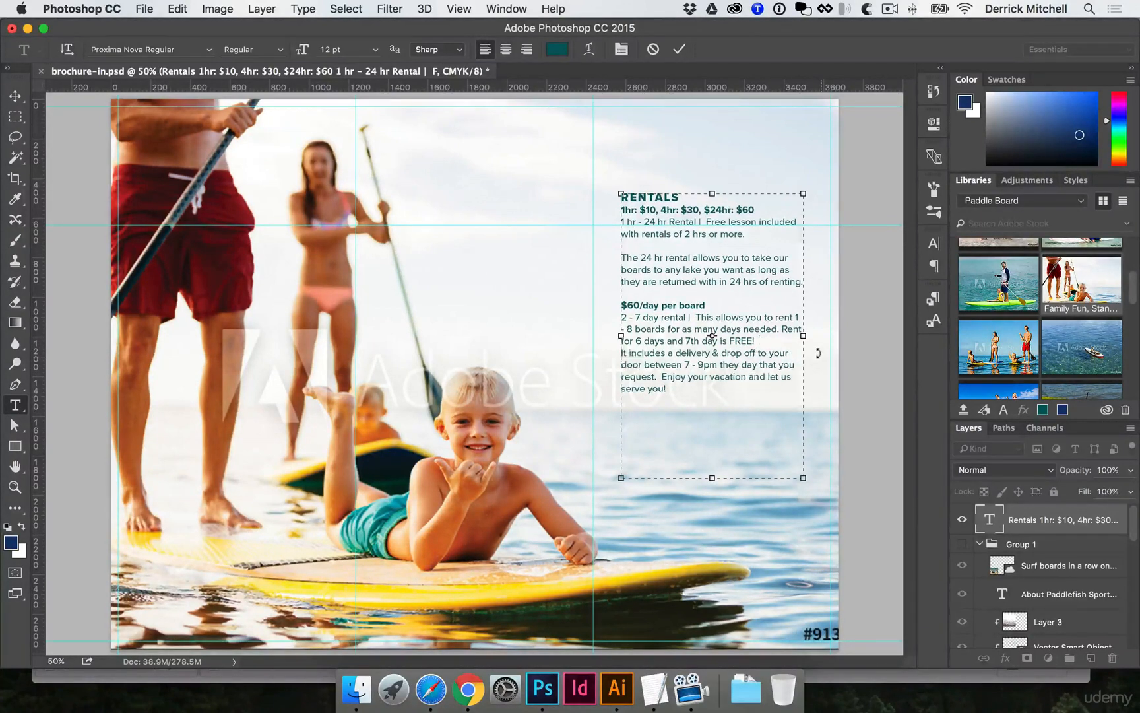
{"action": "key", "text": "Return"}
{"action": "key", "text": "Escape"}
{"action": "key", "text": "v"}
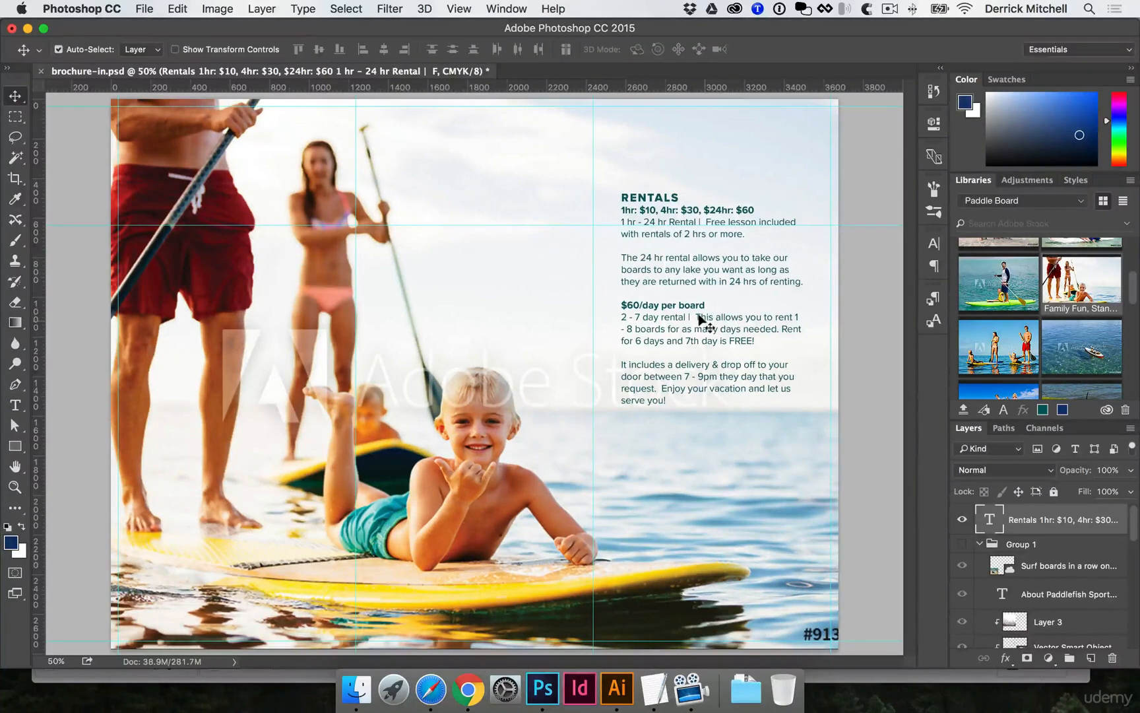
{"action": "left_click_drag", "start_coordinate": [703, 322], "coordinate": [701, 295]}
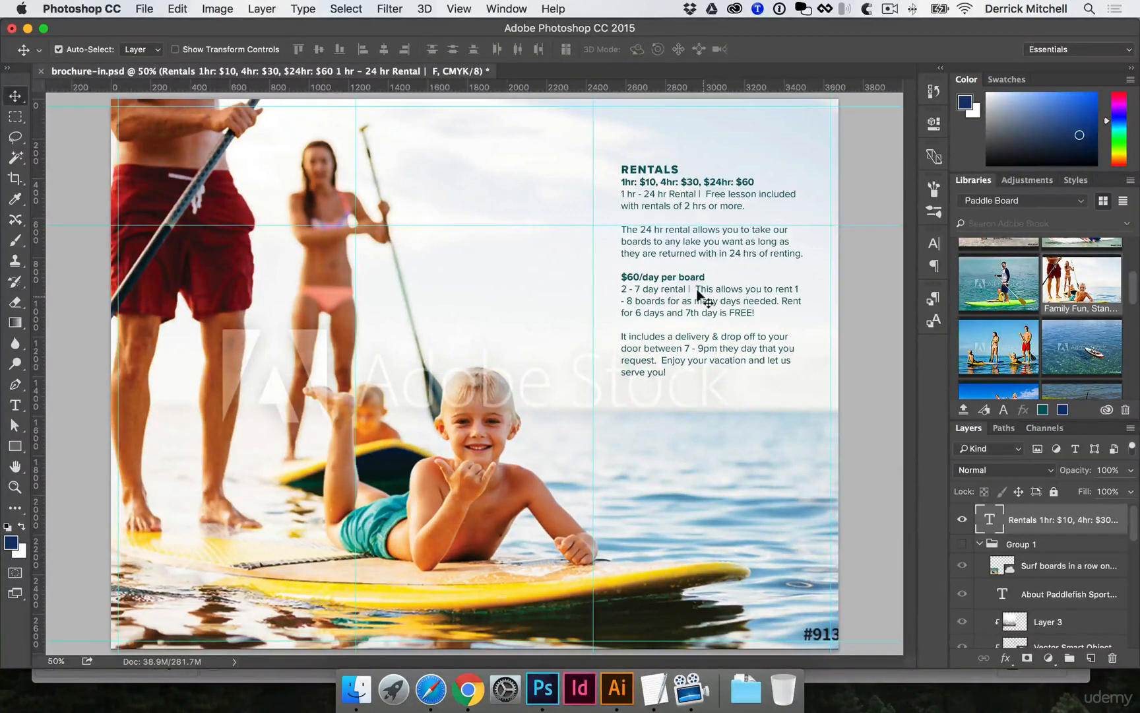
Switch to TextEdit, copy the "Included in rental" paragraph, and return to Photoshop
{"action": "left_click", "coordinate": [653, 688]}
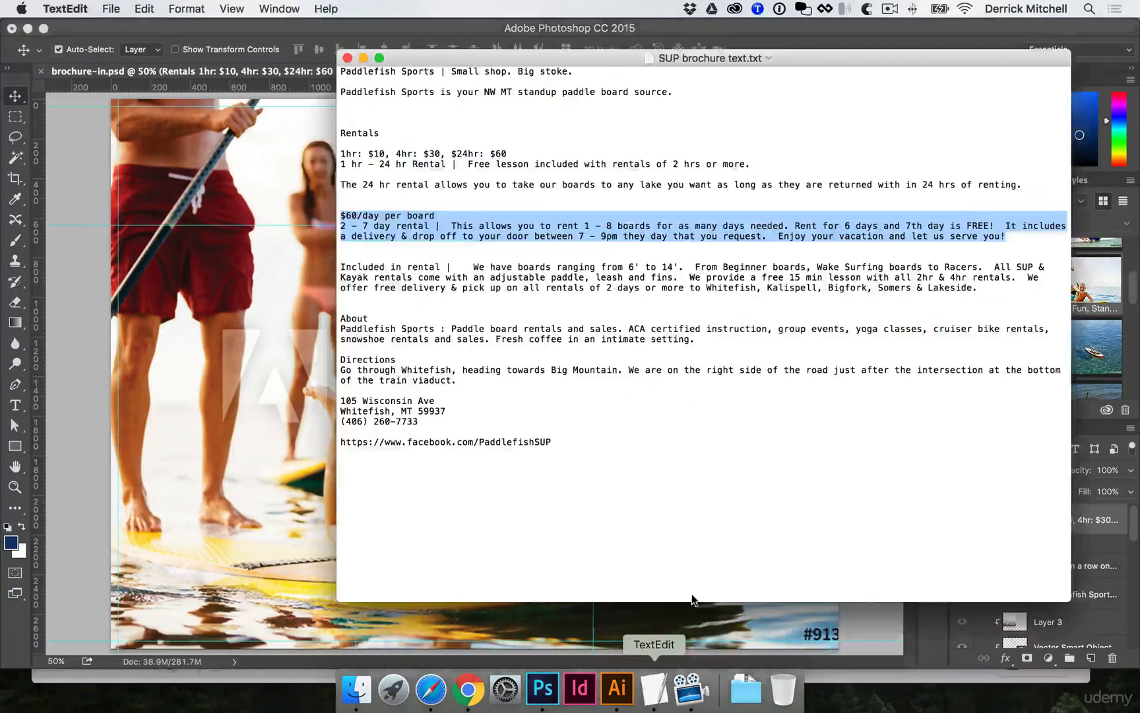
{"action": "left_click", "coordinate": [659, 304]}
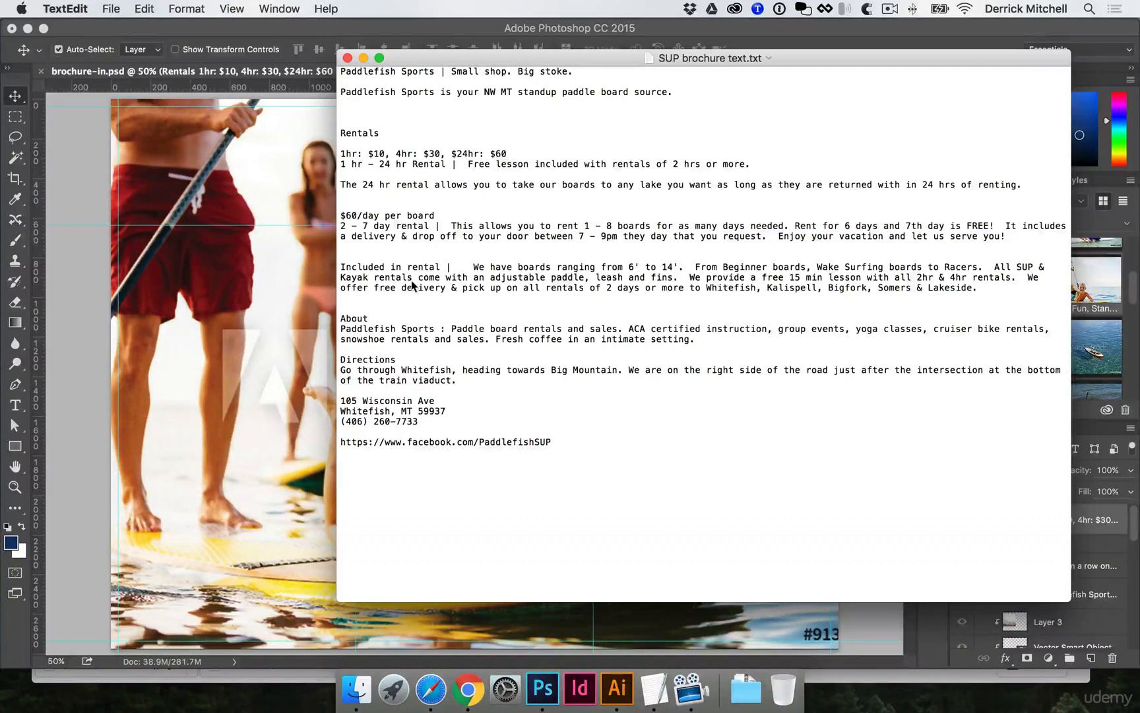
{"action": "left_click_drag", "start_coordinate": [409, 58], "coordinate": [516, 67]}
{"action": "left_click_drag", "start_coordinate": [446, 277], "coordinate": [1089, 299]}
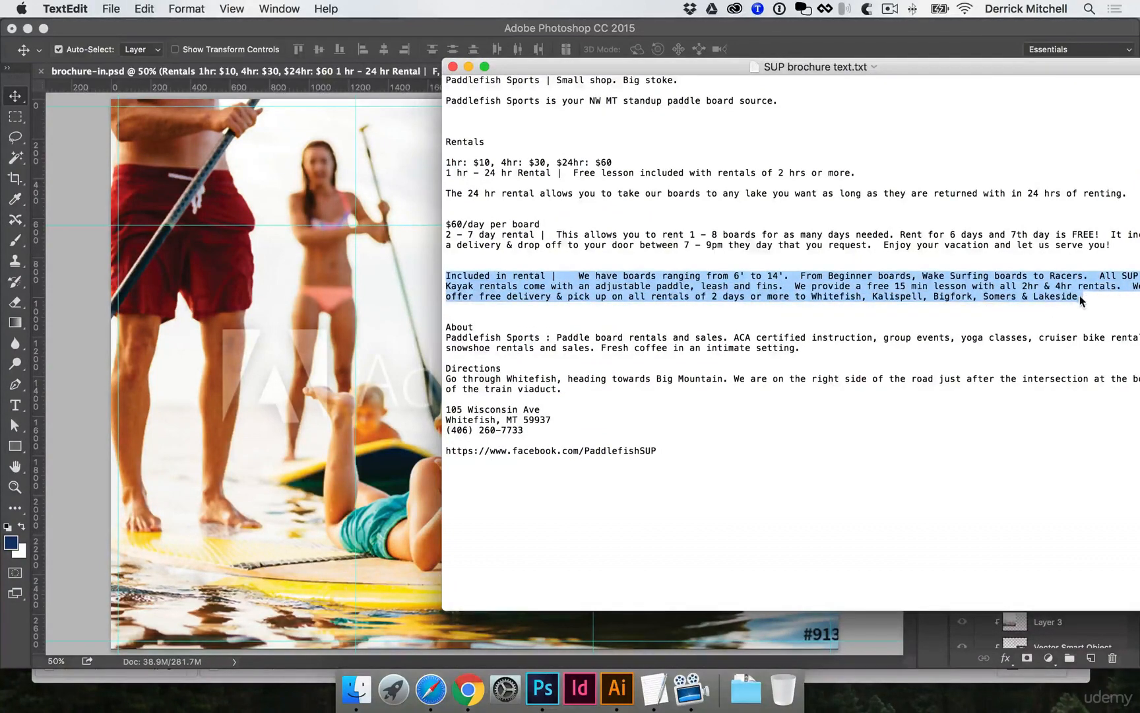
{"action": "left_click", "coordinate": [392, 375]}
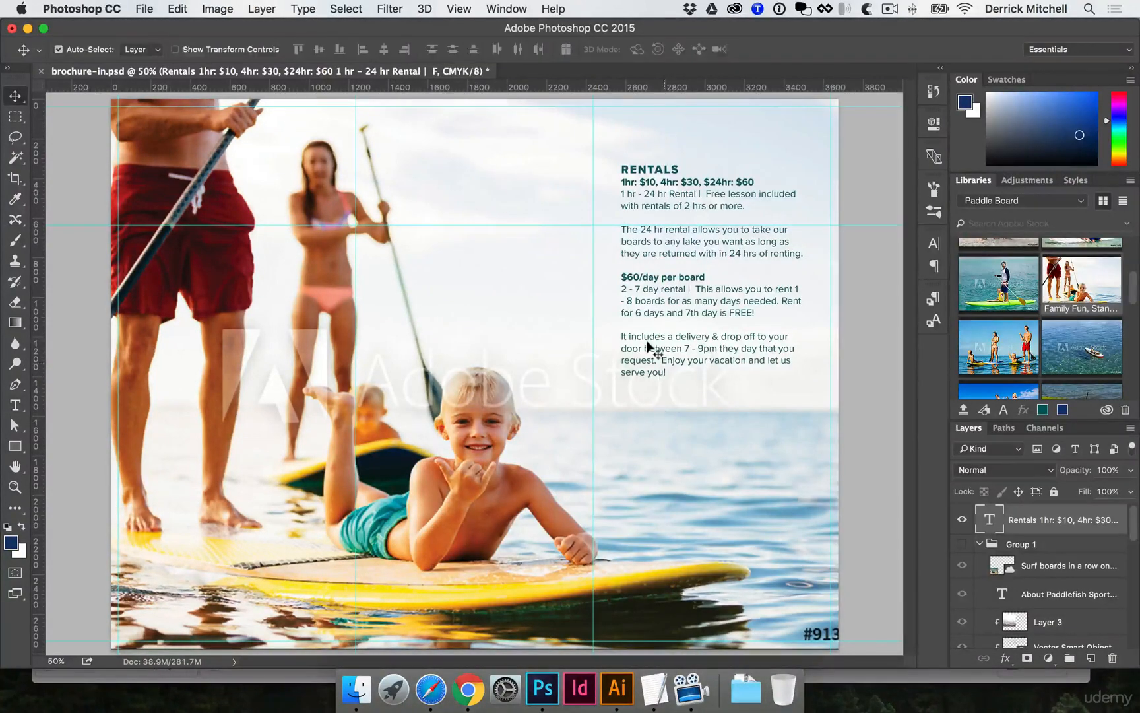
Paste the "Included in rental" paragraph after "serve you!", separated by a blank line, and extend the text box downward to fit it
{"action": "key", "text": "t"}
{"action": "left_click", "coordinate": [674, 373]}
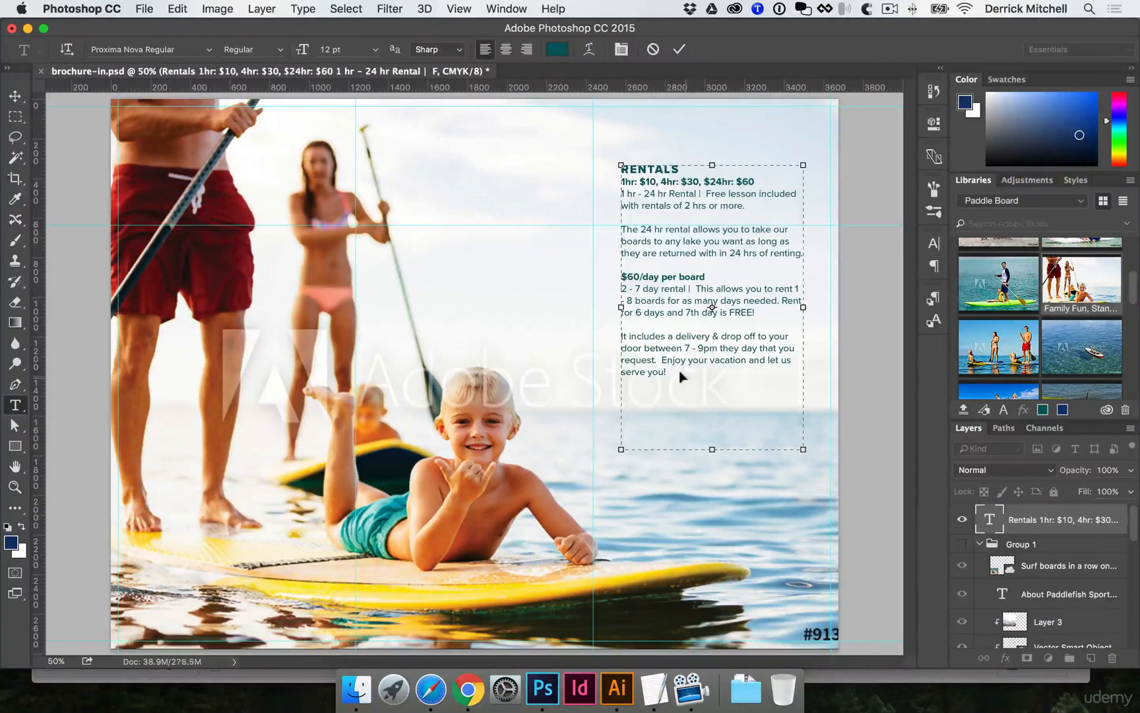
{"action": "key", "text": "super+v"}
{"action": "left_click_drag", "start_coordinate": [711, 449], "coordinate": [711, 542]}
{"action": "key", "text": "super+Return"}
{"action": "left_click", "coordinate": [754, 474]}
{"action": "key", "text": "super+Return"}
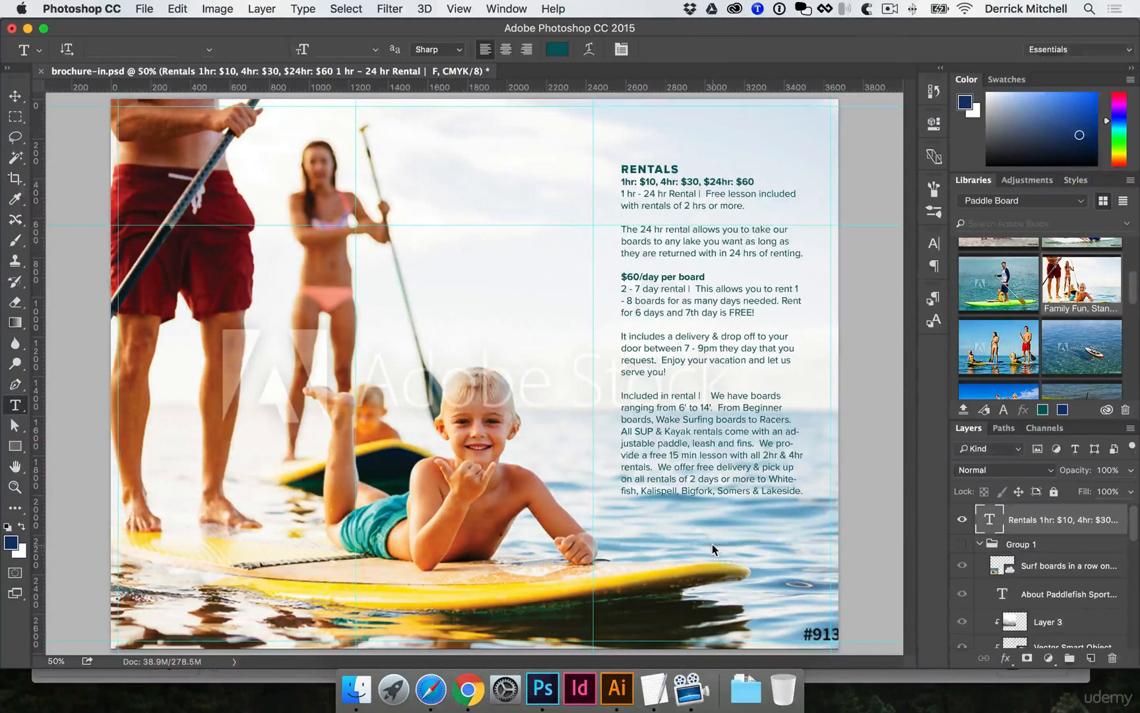
{"action": "key", "text": "v"}
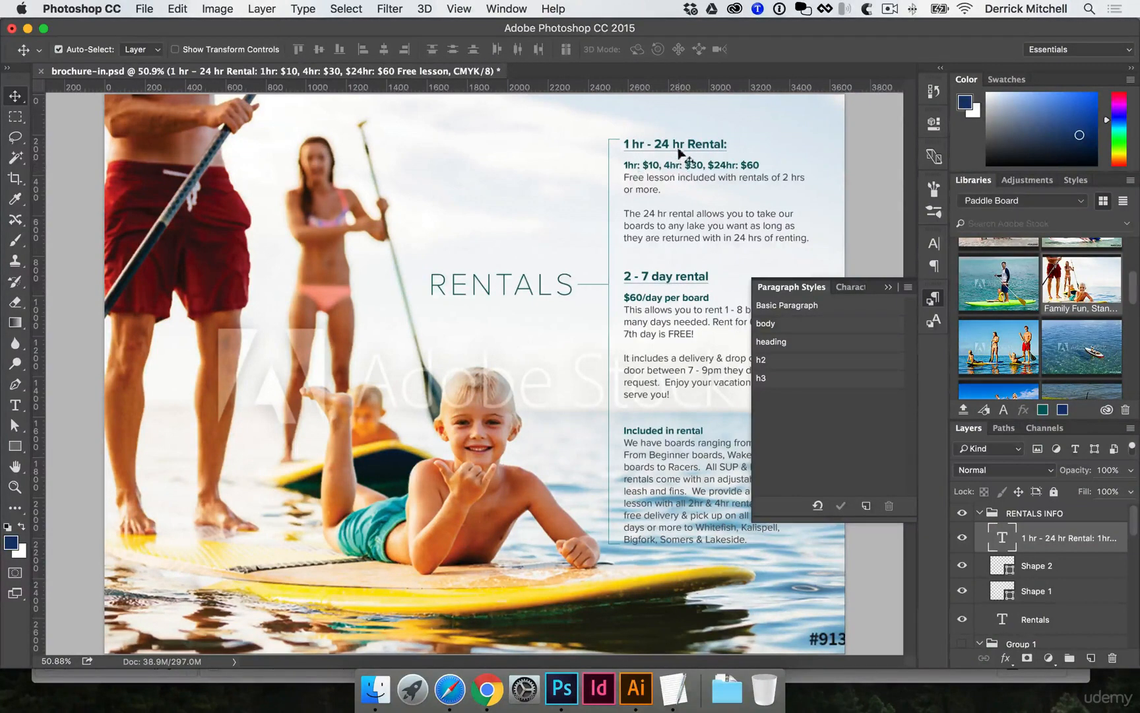
Place the text cursor in the 1 hr - 24 hr Rental heading and open the options of its h2 paragraph style
{"action": "key", "text": "t"}
{"action": "left_click_drag", "start_coordinate": [695, 144], "coordinate": [654, 144]}
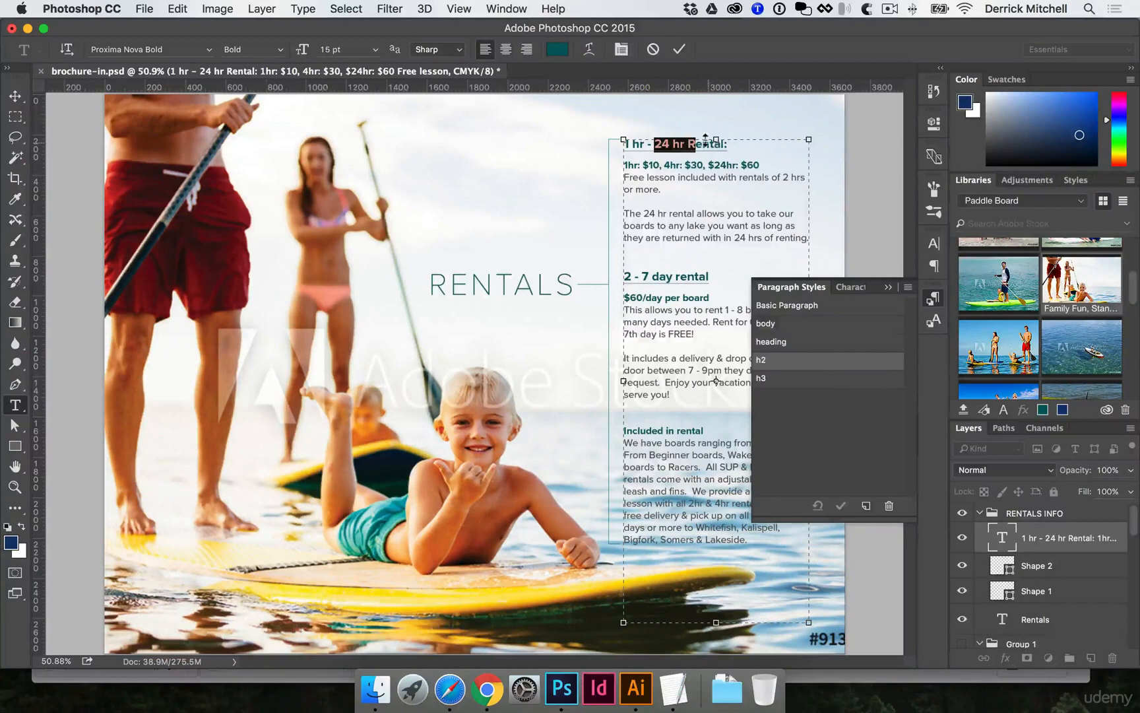
{"action": "key", "text": "Escape"}
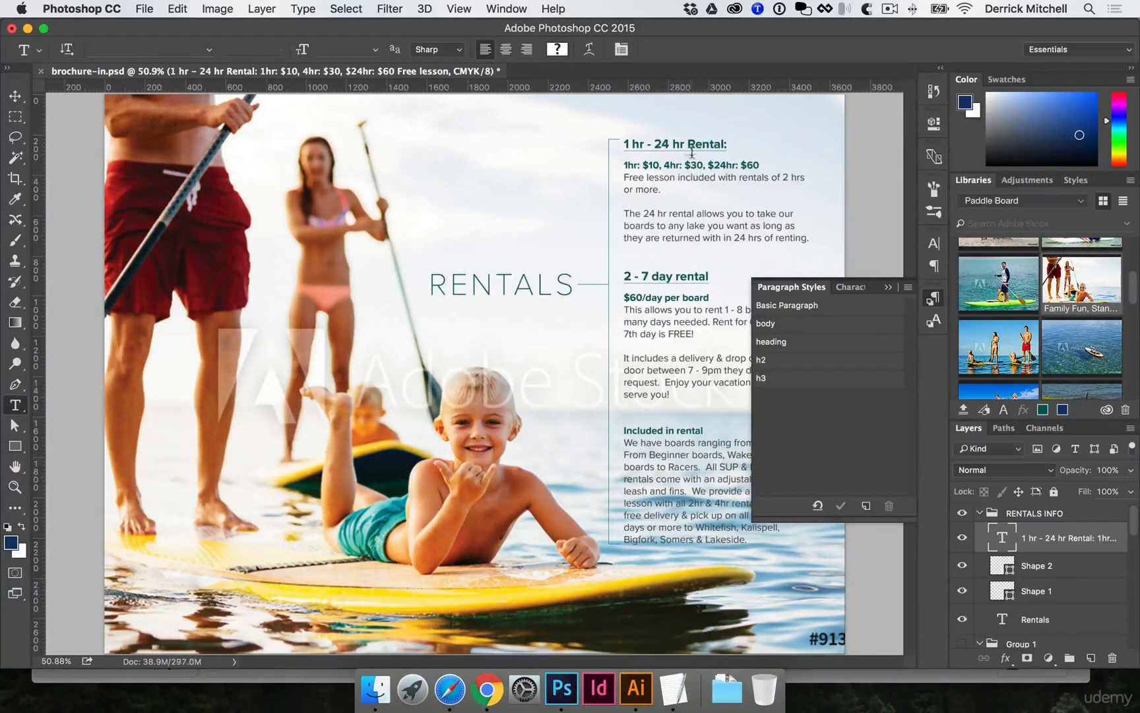
{"action": "left_click", "coordinate": [697, 143]}
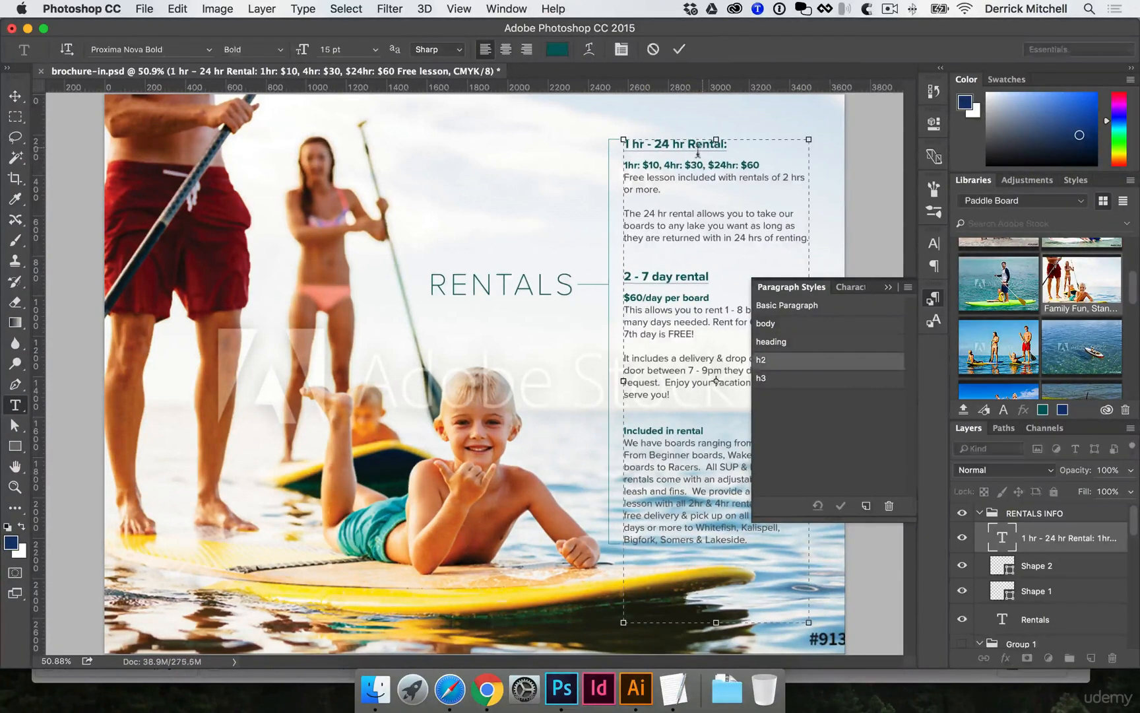
{"action": "double_click", "coordinate": [821, 359]}
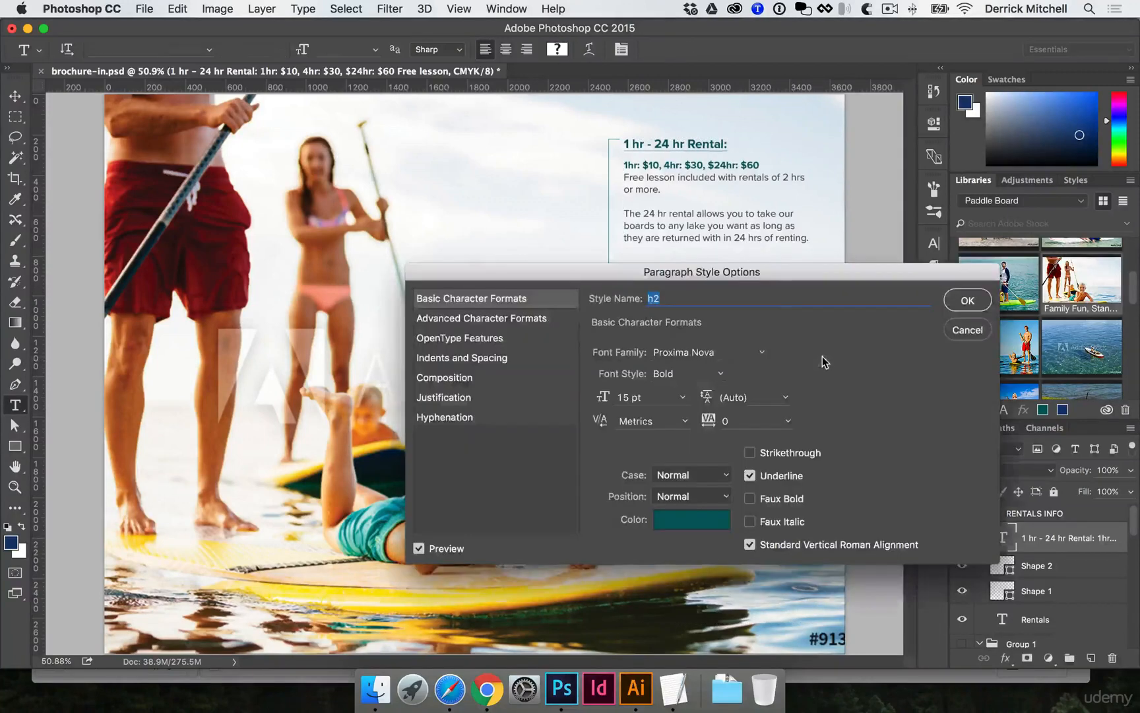
Review the h2 paragraph style's underline and 10 pt space-after settings, and accept the style options
{"action": "left_click", "coordinate": [750, 475]}
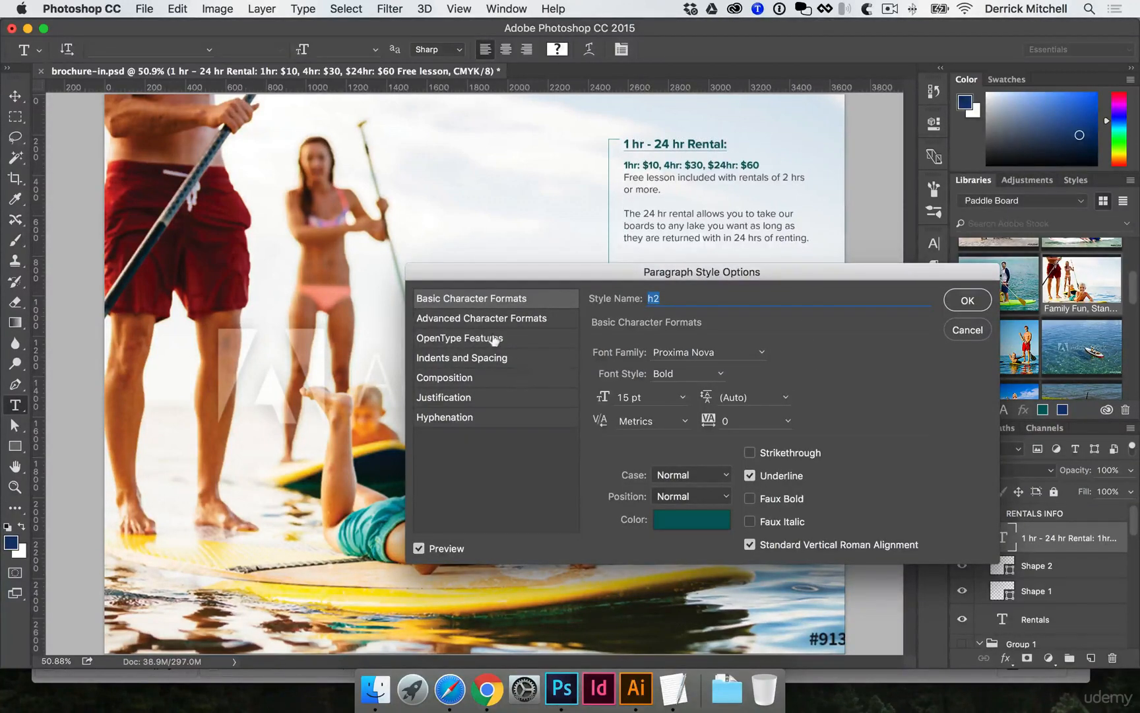
{"action": "left_click", "coordinate": [480, 361]}
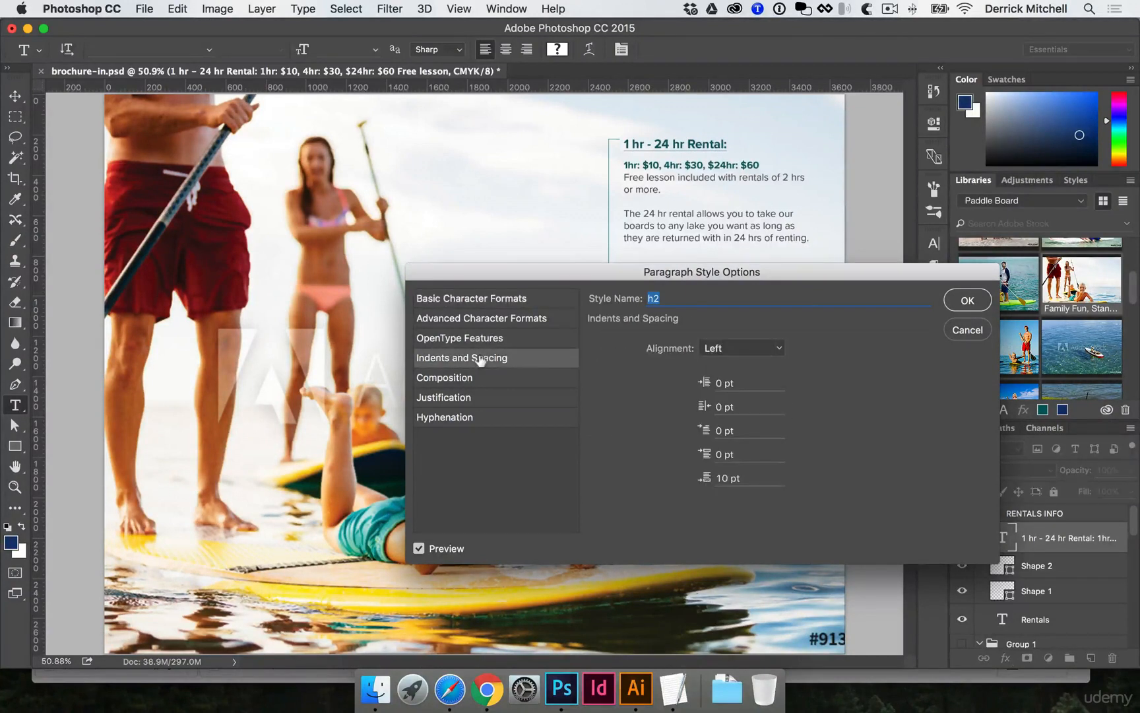
{"action": "left_click", "coordinate": [745, 479]}
{"action": "left_click", "coordinate": [968, 300]}
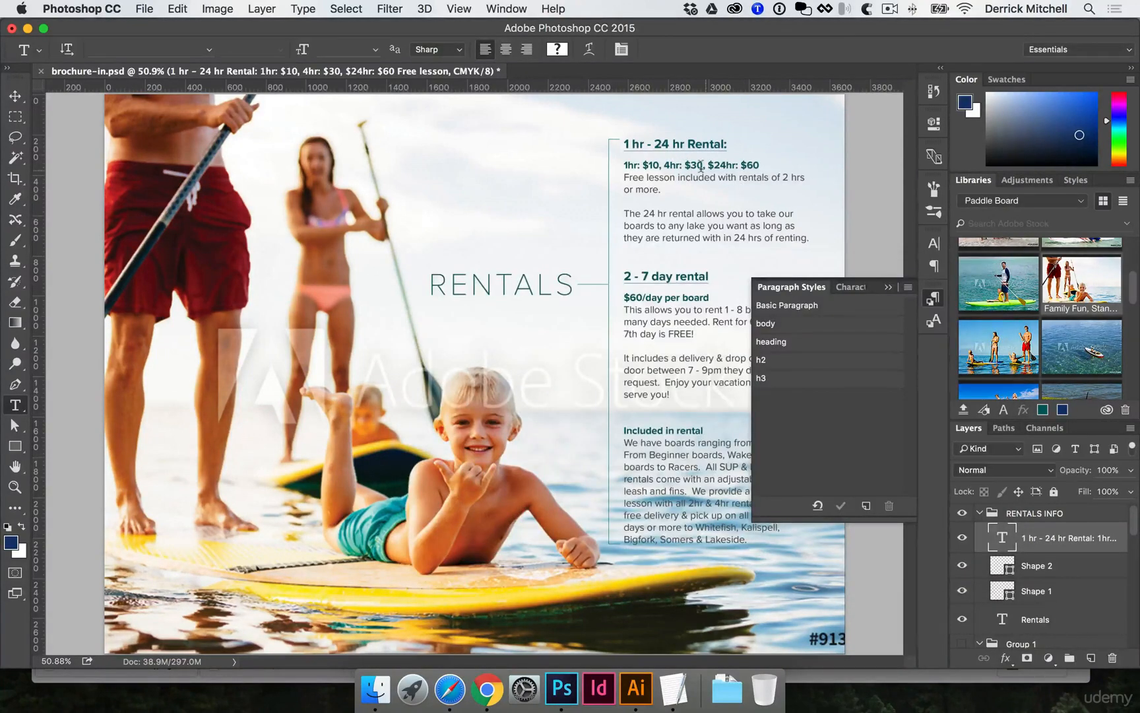
Check which paragraph styles the hourly price line and the free-lesson text use, look over the rentals copy, and hide the style list
{"action": "left_click_drag", "start_coordinate": [704, 166], "coordinate": [670, 165]}
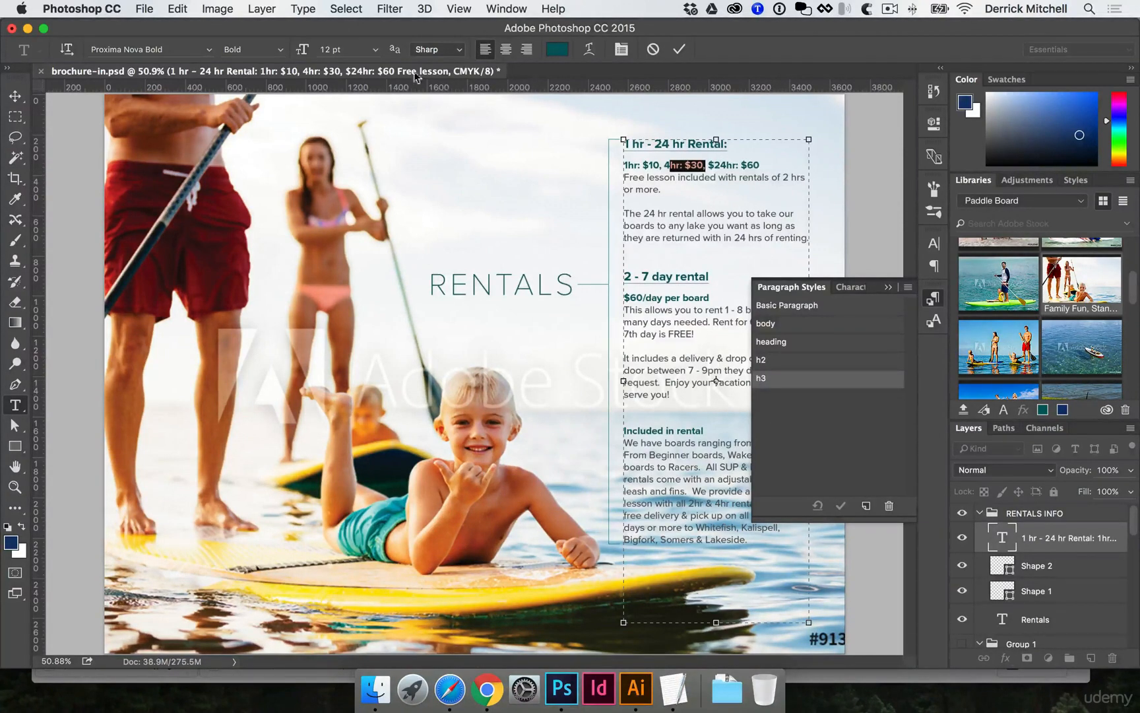
{"action": "left_click_drag", "start_coordinate": [744, 177], "coordinate": [690, 176]}
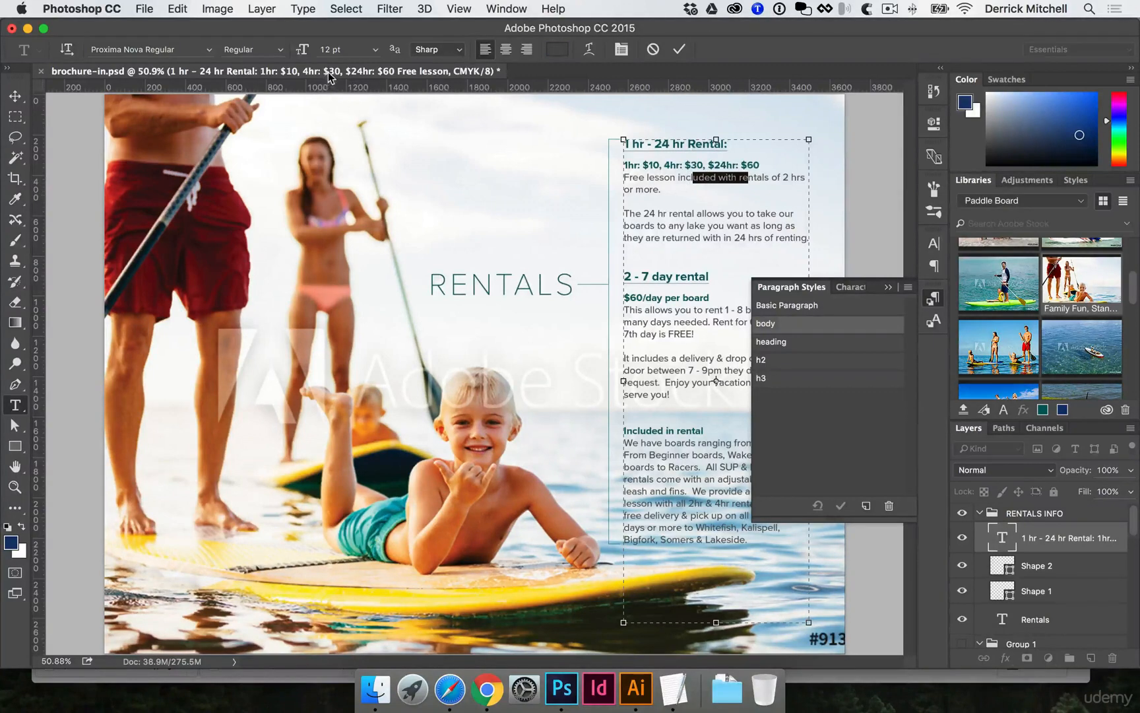
{"action": "key", "text": "super+Return"}
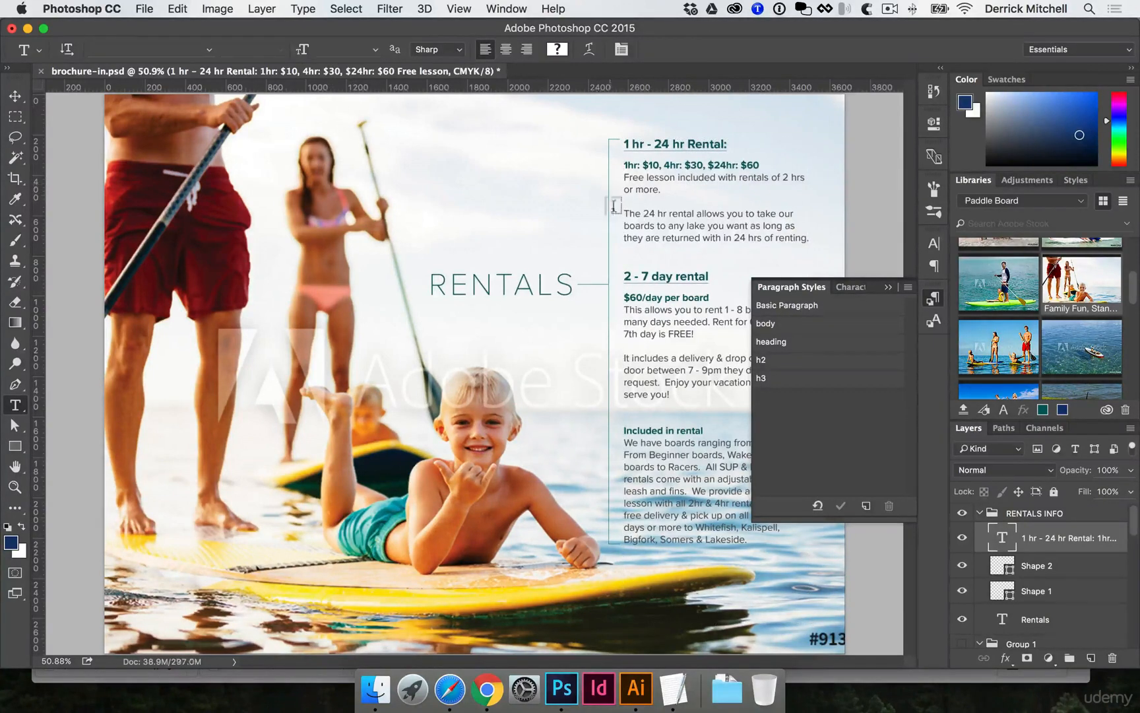
{"action": "left_click", "coordinate": [614, 233], "text": "super"}
{"action": "key", "text": "v"}
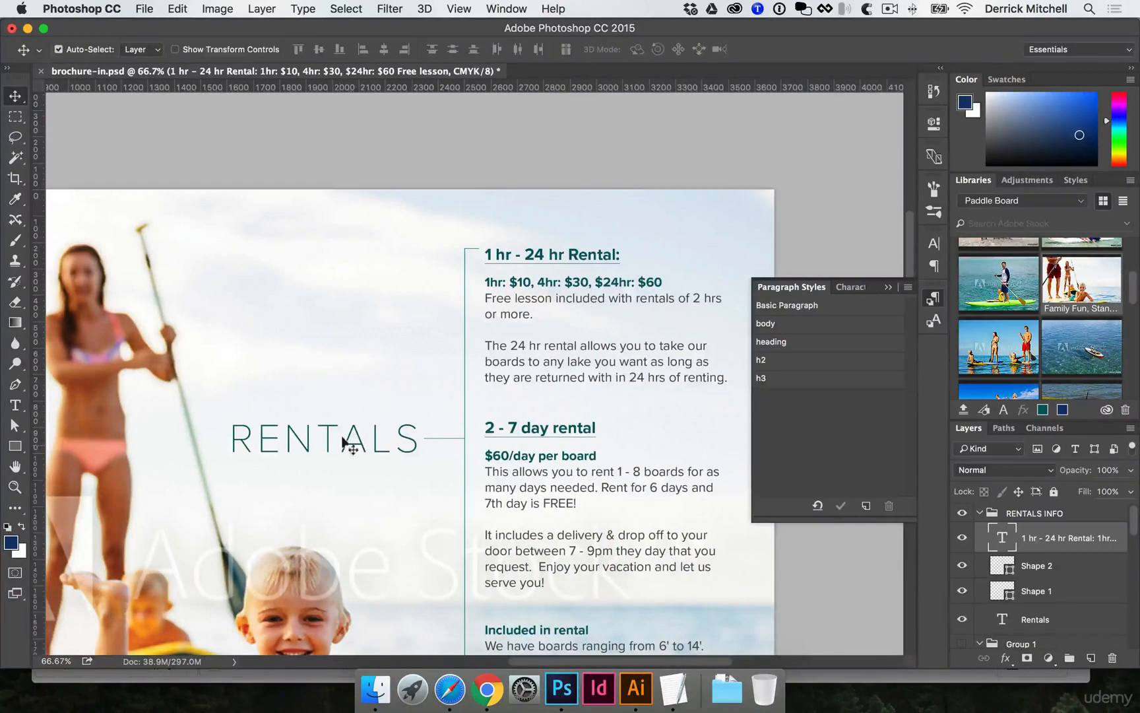
{"action": "scroll", "coordinate": [351, 466], "scroll_direction": "down", "scroll_amount": 4}
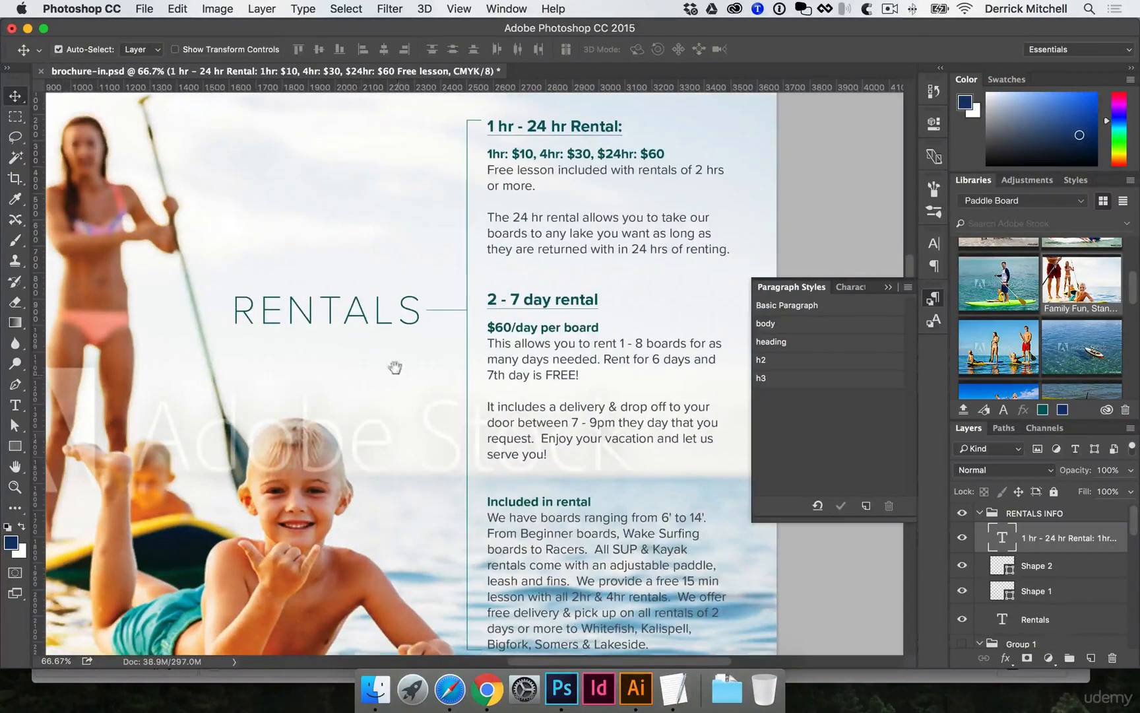
{"action": "scroll", "coordinate": [395, 367], "scroll_direction": "down", "scroll_amount": 1}
{"action": "left_click_drag", "start_coordinate": [479, 460], "coordinate": [484, 397]}
{"action": "left_click", "coordinate": [484, 397], "text": "alt+super"}
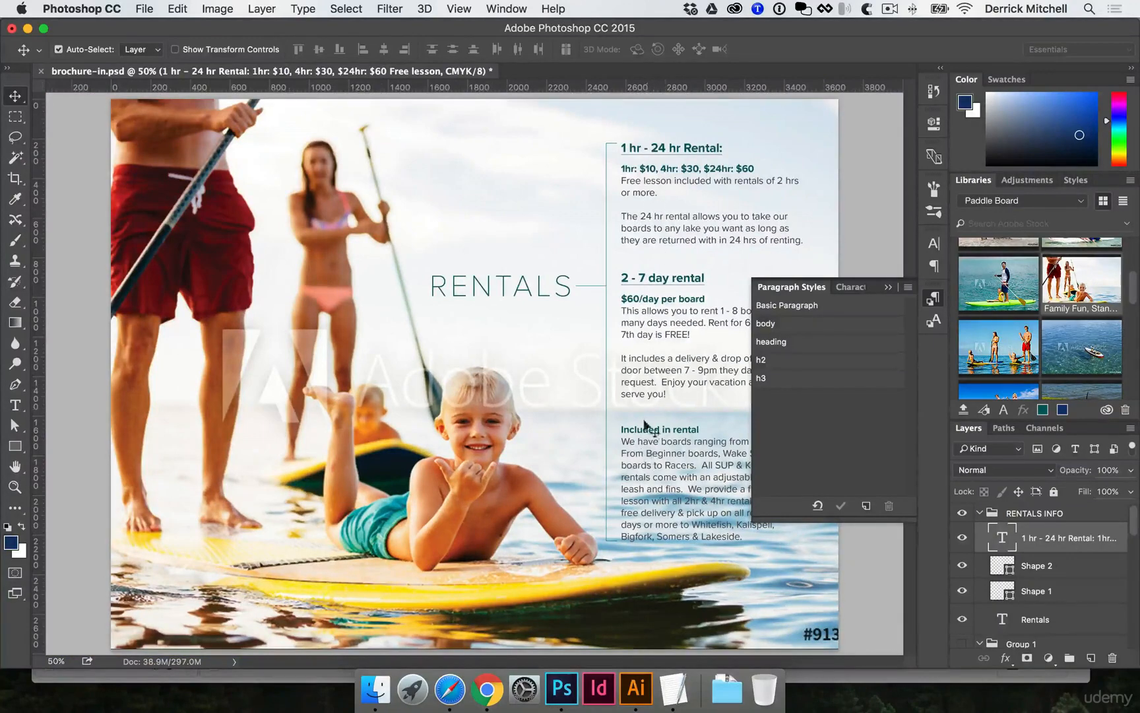
{"action": "left_click", "coordinate": [933, 300]}
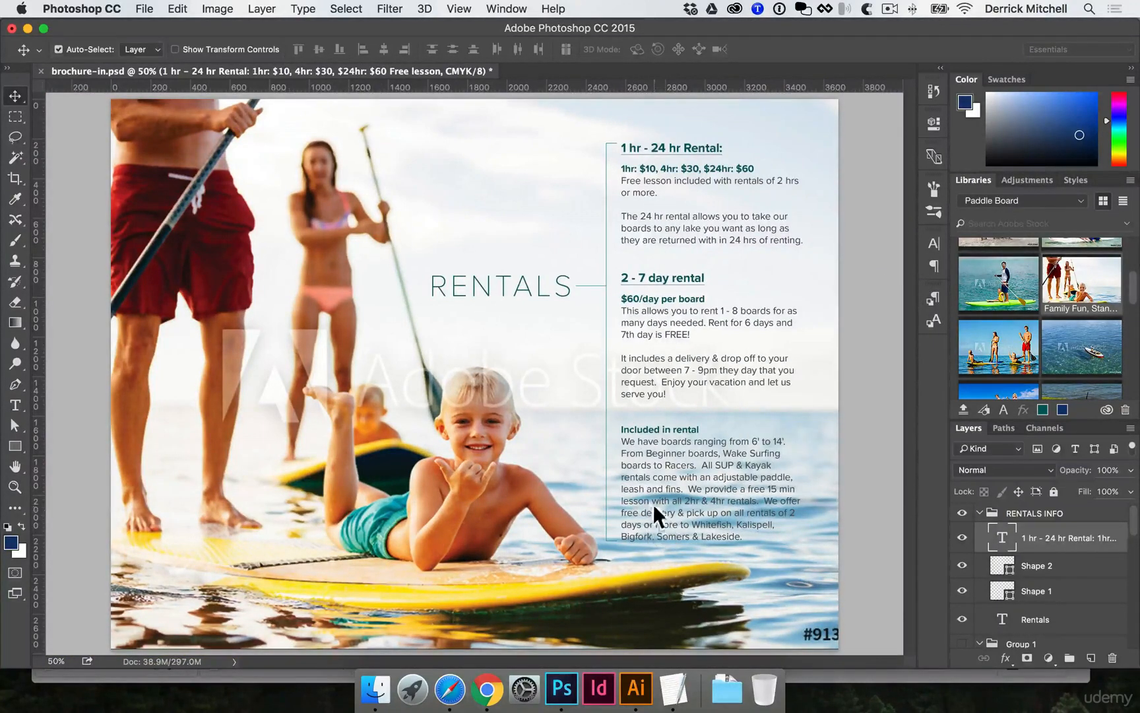
Try an L-shaped line with a 0.5 pt stroke above the RENTALS heading using the Pen tool, and delete it
{"action": "scroll", "coordinate": [560, 383], "scroll_direction": "up", "scroll_amount": 3}
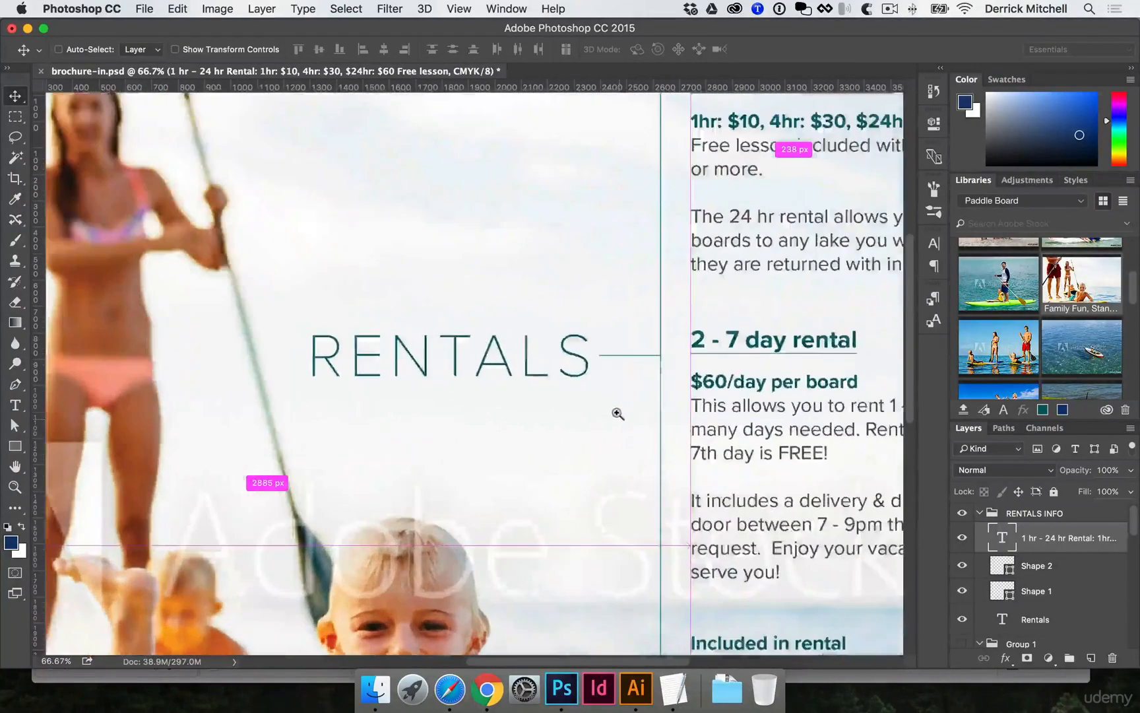
{"action": "left_click_drag", "start_coordinate": [598, 373], "coordinate": [463, 529]}
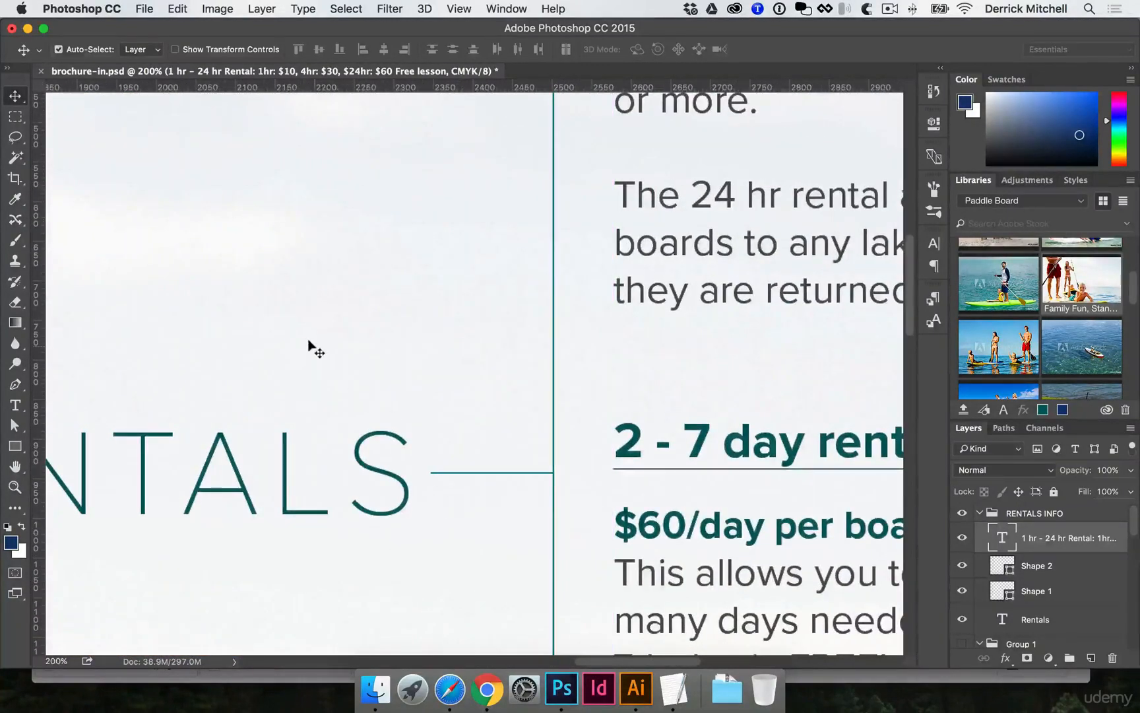
{"action": "key", "text": "p"}
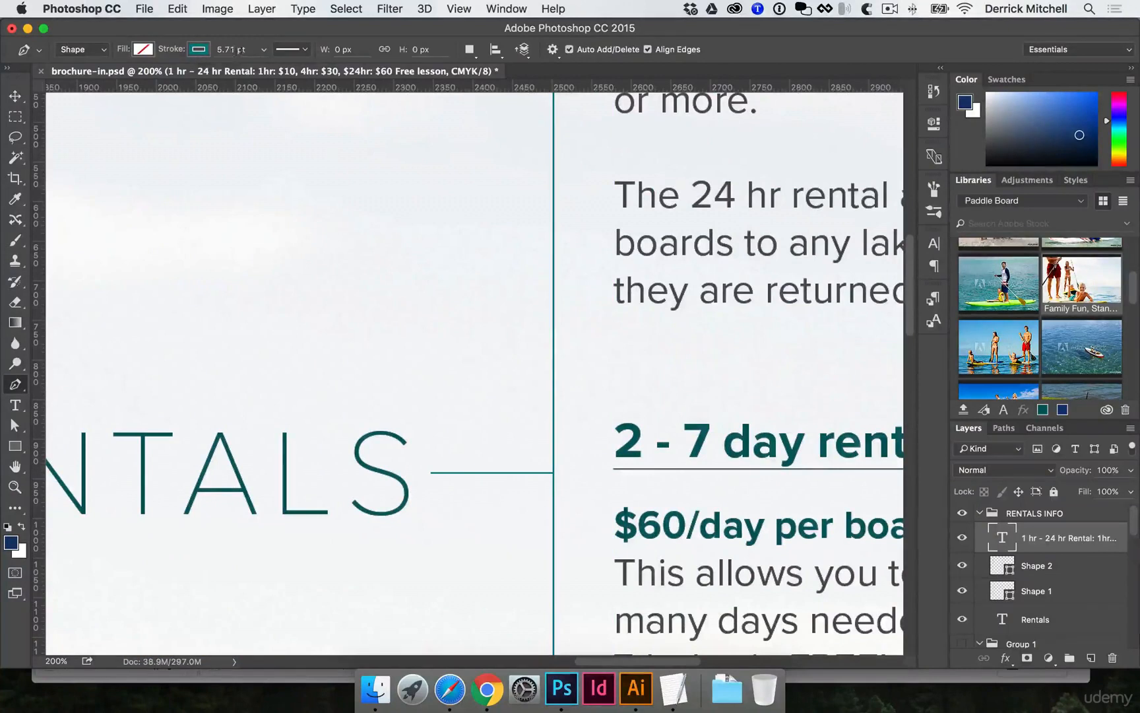
{"action": "key", "text": "BackSpace"}
{"action": "key", "text": "Return"}
{"action": "left_click", "coordinate": [344, 151]}
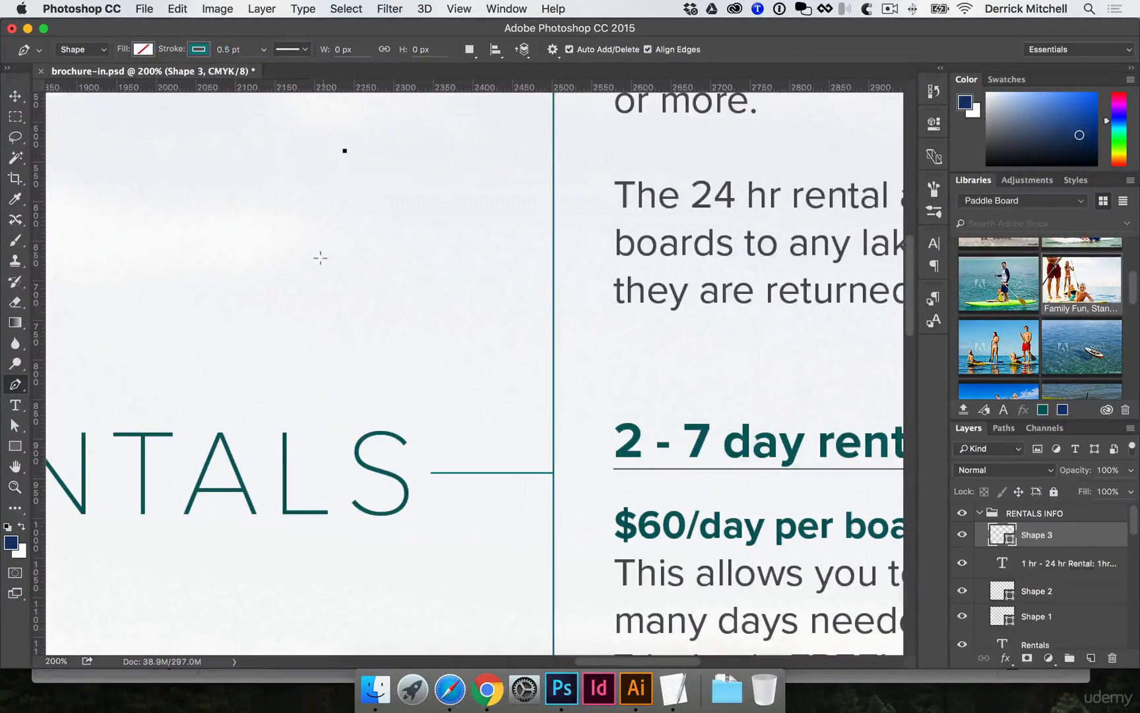
{"action": "left_click", "coordinate": [344, 288]}
{"action": "left_click", "coordinate": [440, 288]}
{"action": "key", "text": "v"}
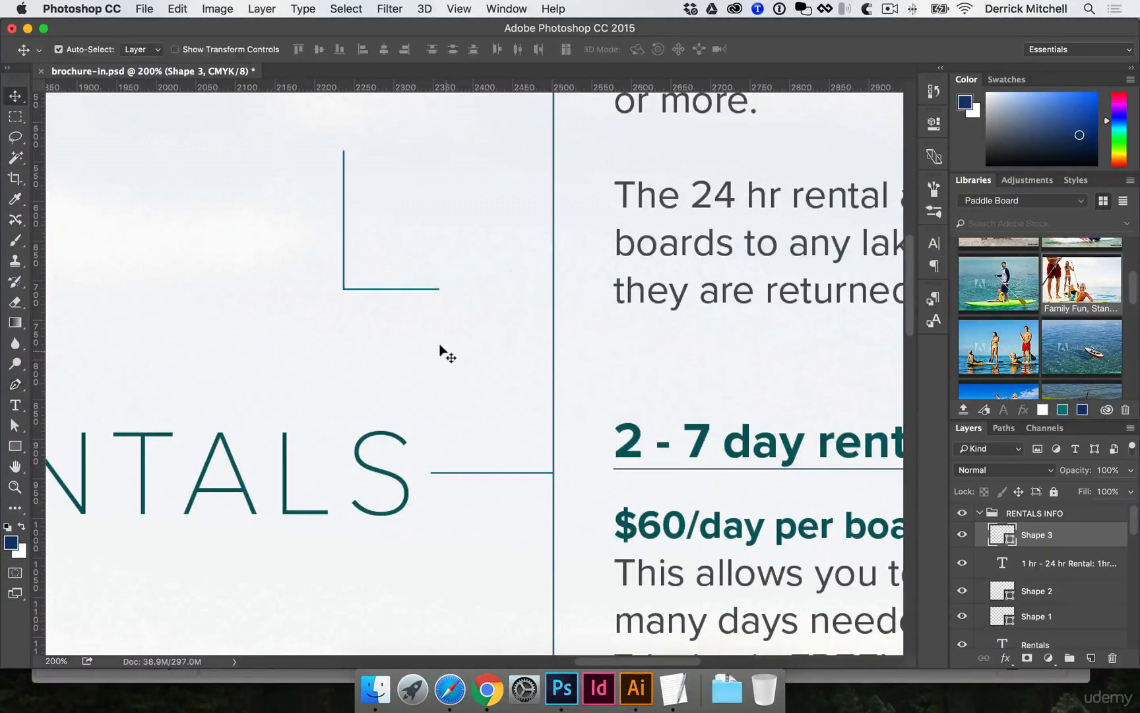
{"action": "key", "text": "BackSpace"}
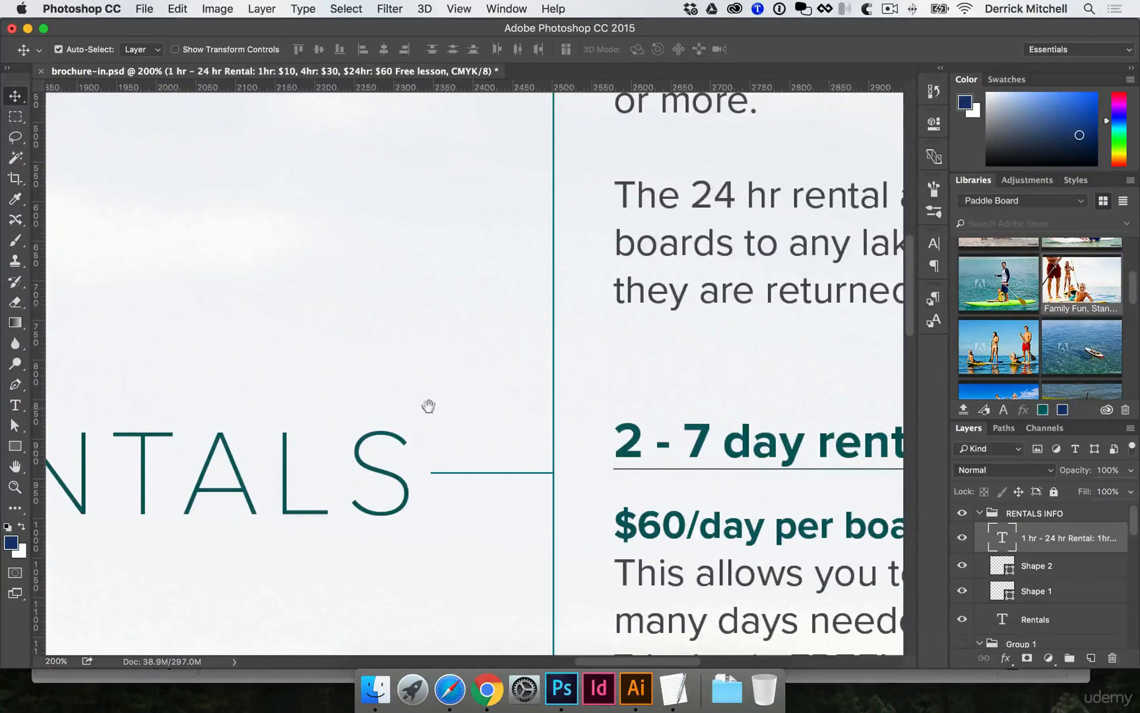
Try a white rectangle without stroke, about 1321 by 738 px, behind the "Included in rental" text, and delete it
{"action": "left_click", "coordinate": [429, 406], "text": "alt+super"}
{"action": "left_click_drag", "start_coordinate": [543, 464], "coordinate": [571, 326]}
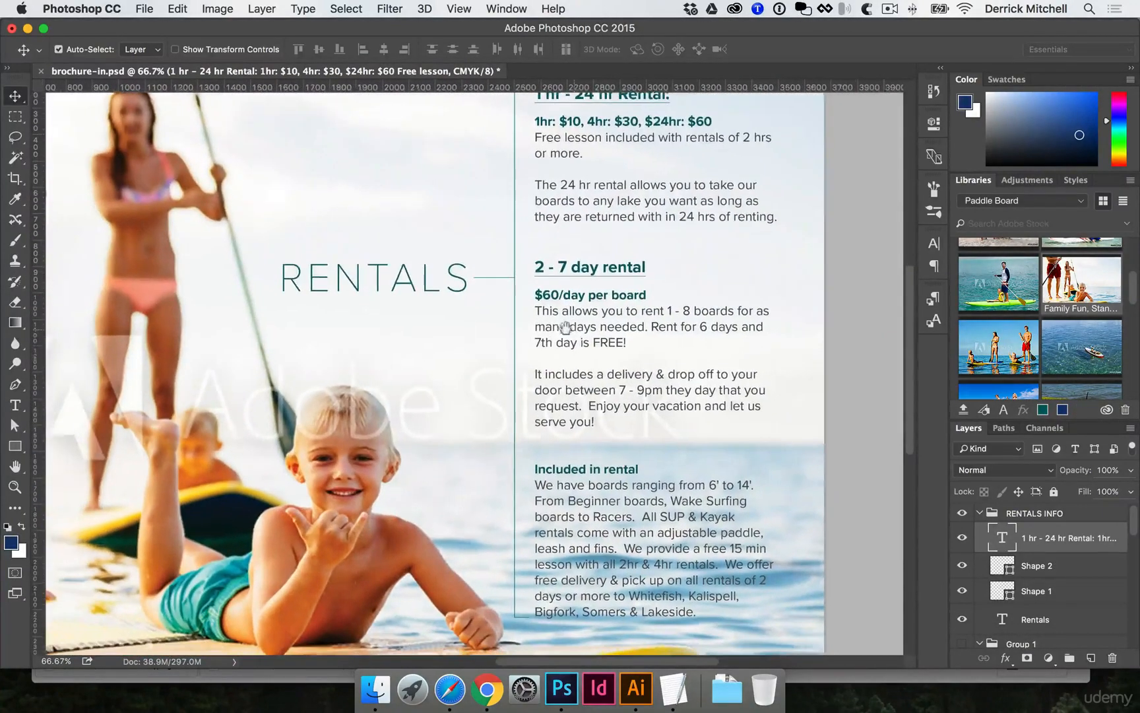
{"action": "left_click_drag", "start_coordinate": [606, 443], "coordinate": [601, 390]}
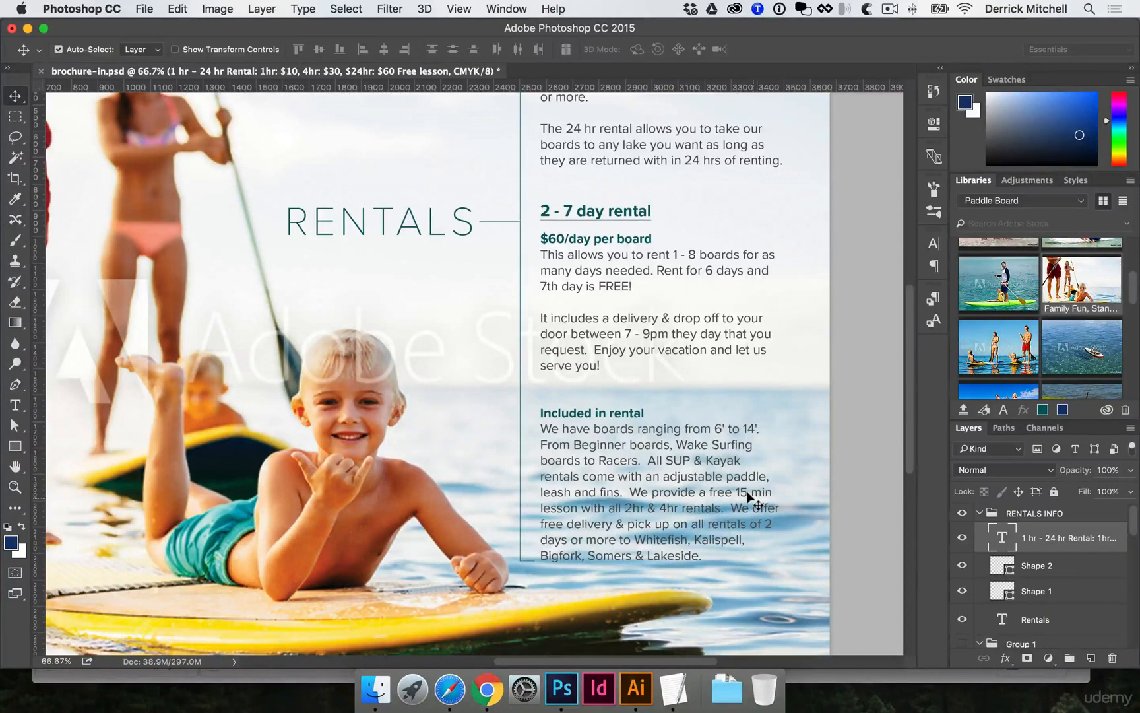
{"action": "key", "text": "u"}
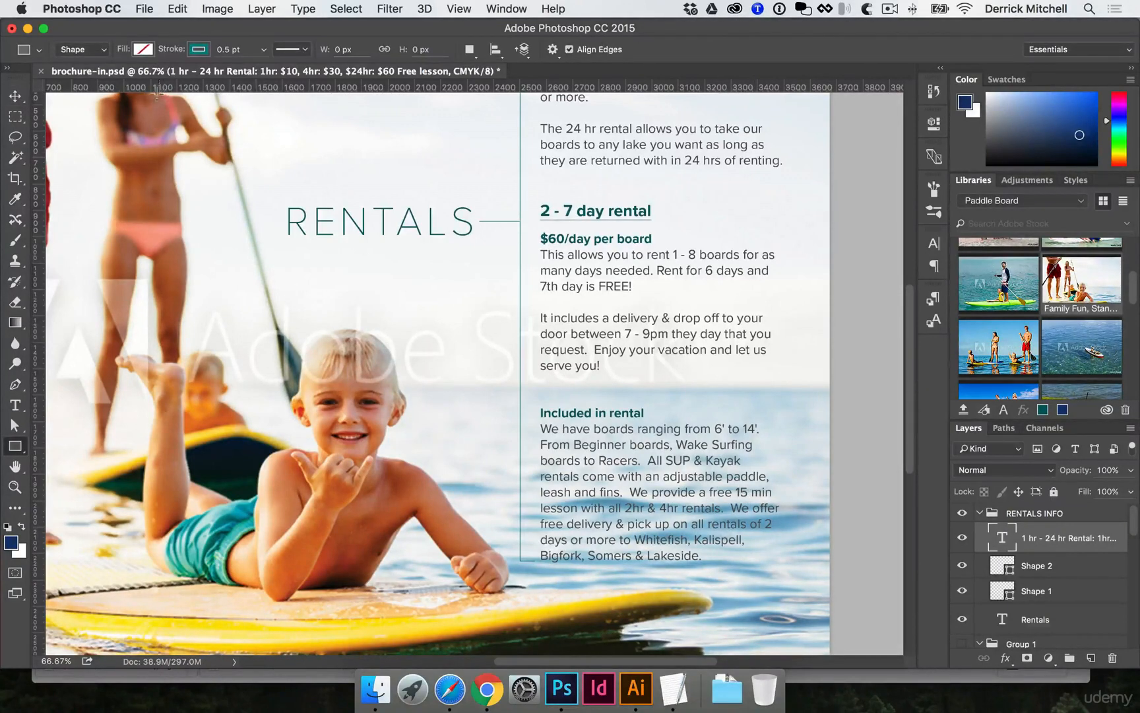
{"action": "left_click", "coordinate": [142, 49]}
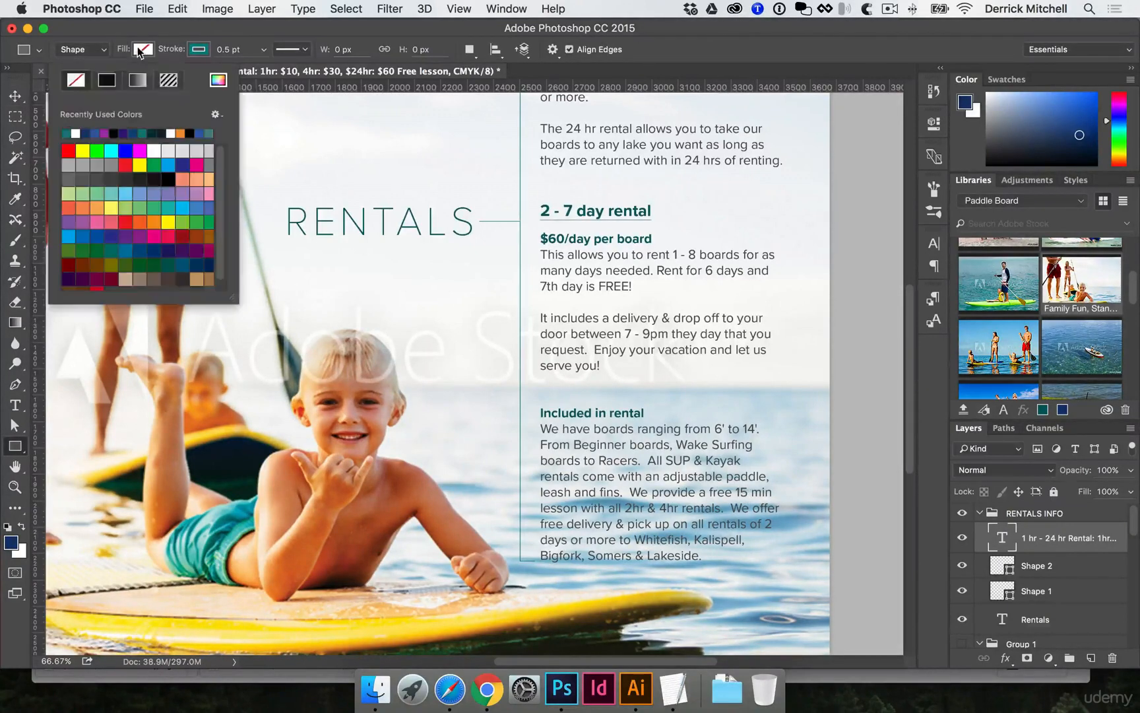
{"action": "left_click", "coordinate": [75, 133]}
{"action": "left_click", "coordinate": [198, 49]}
{"action": "left_click", "coordinate": [141, 79]}
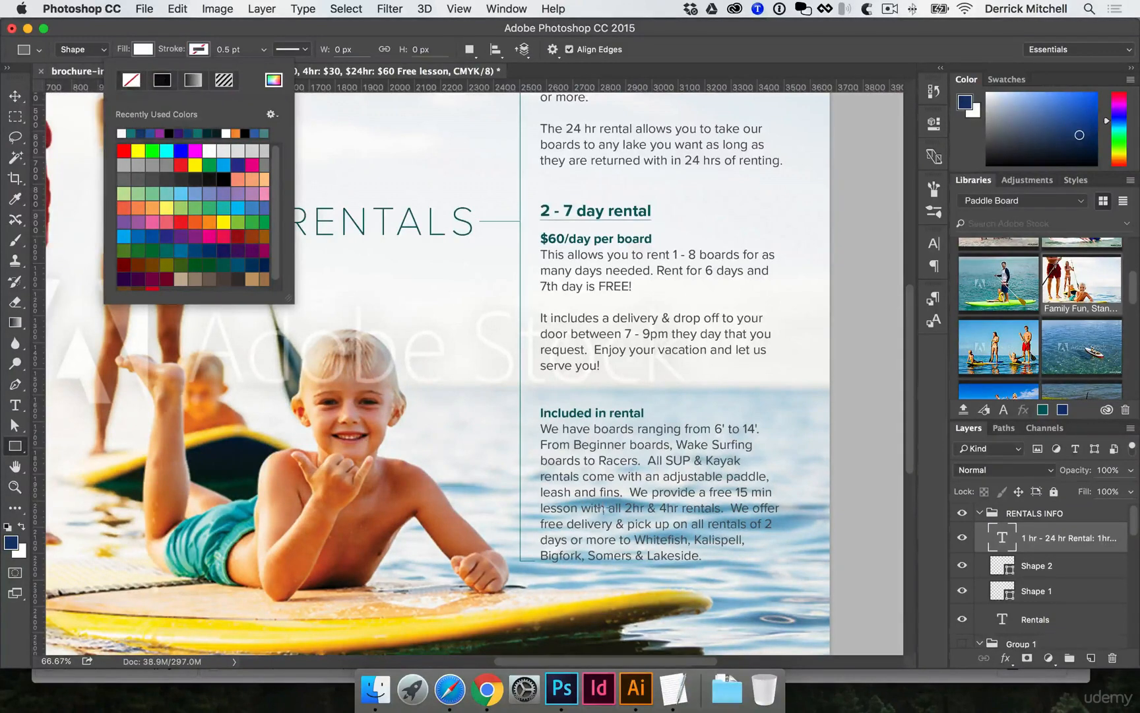
{"action": "mouse_move", "coordinate": [528, 392]}
{"action": "left_mouse_down"}
{"action": "mouse_move", "coordinate": [561, 428]}
{"action": "mouse_move", "coordinate": [868, 583]}
{"action": "left_mouse_up"}
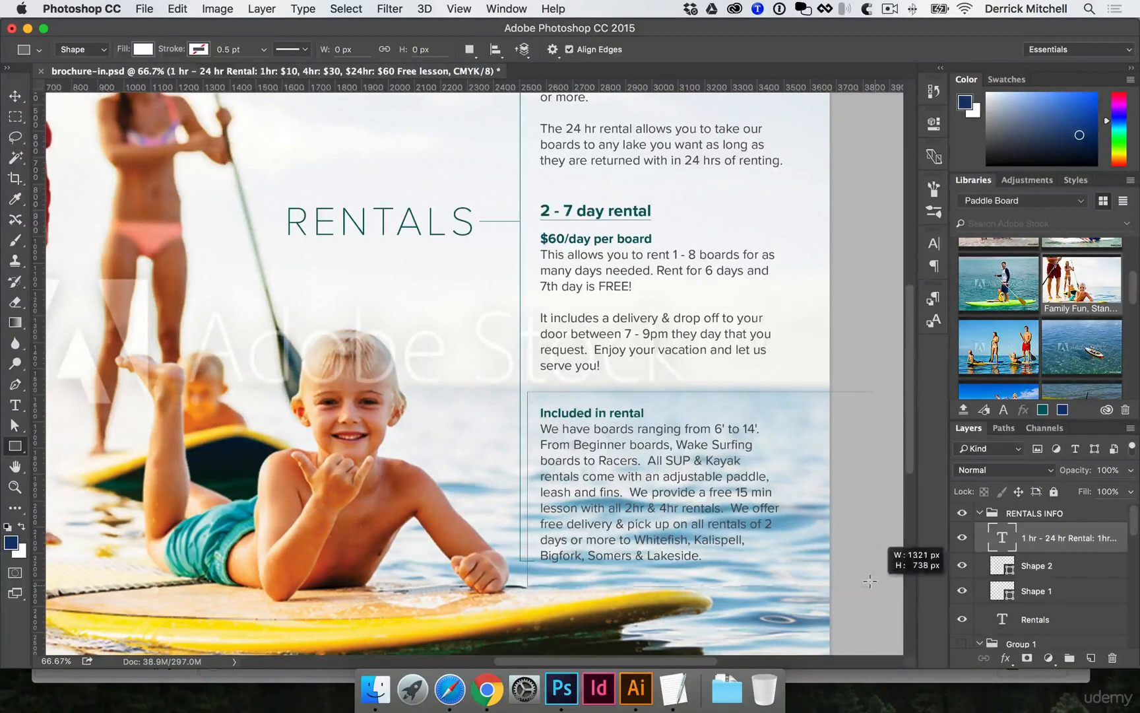
{"action": "key", "text": "v"}
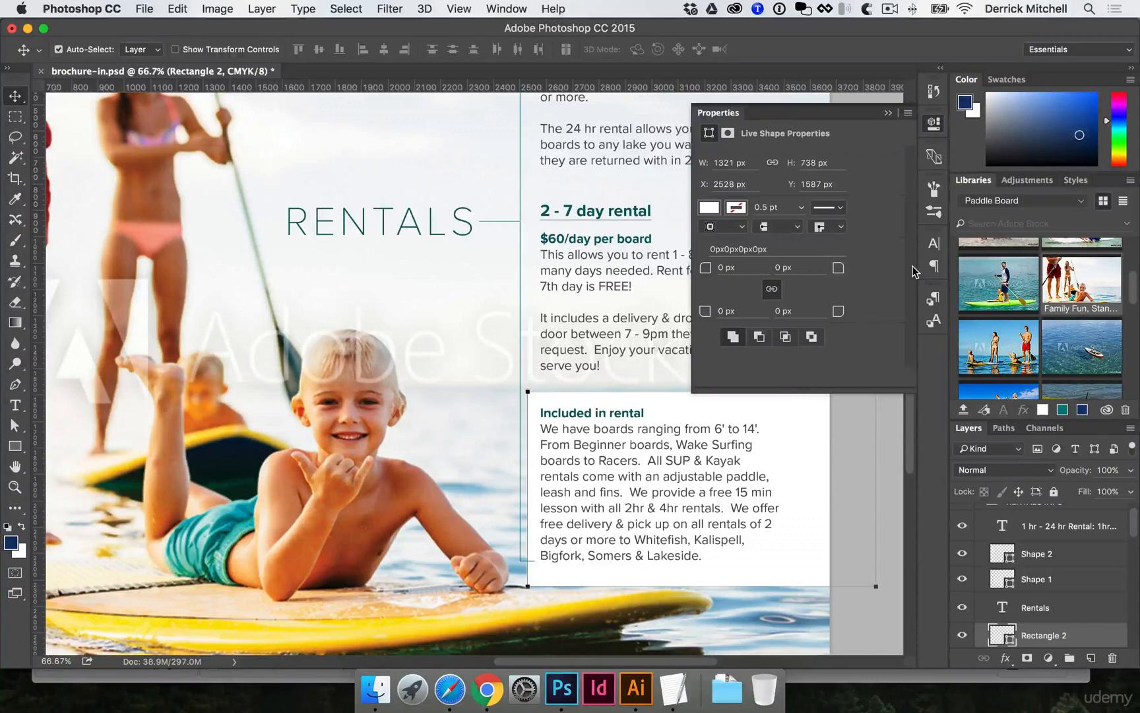
{"action": "key", "text": "BackSpace"}
Add a layer mask to the Family Fun, Stand Up Paddling photo layer and hide its mask properties
{"action": "left_click", "coordinate": [415, 408]}
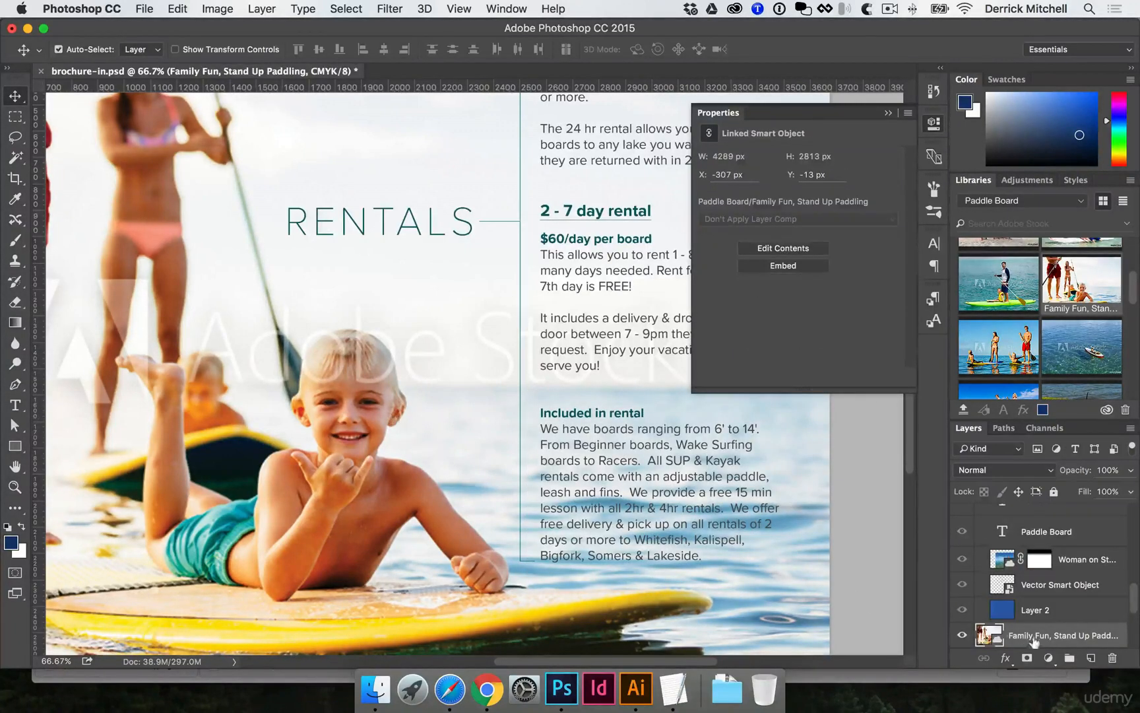
{"action": "left_click_drag", "start_coordinate": [1090, 657], "coordinate": [1026, 656]}
{"action": "left_click", "coordinate": [1027, 658]}
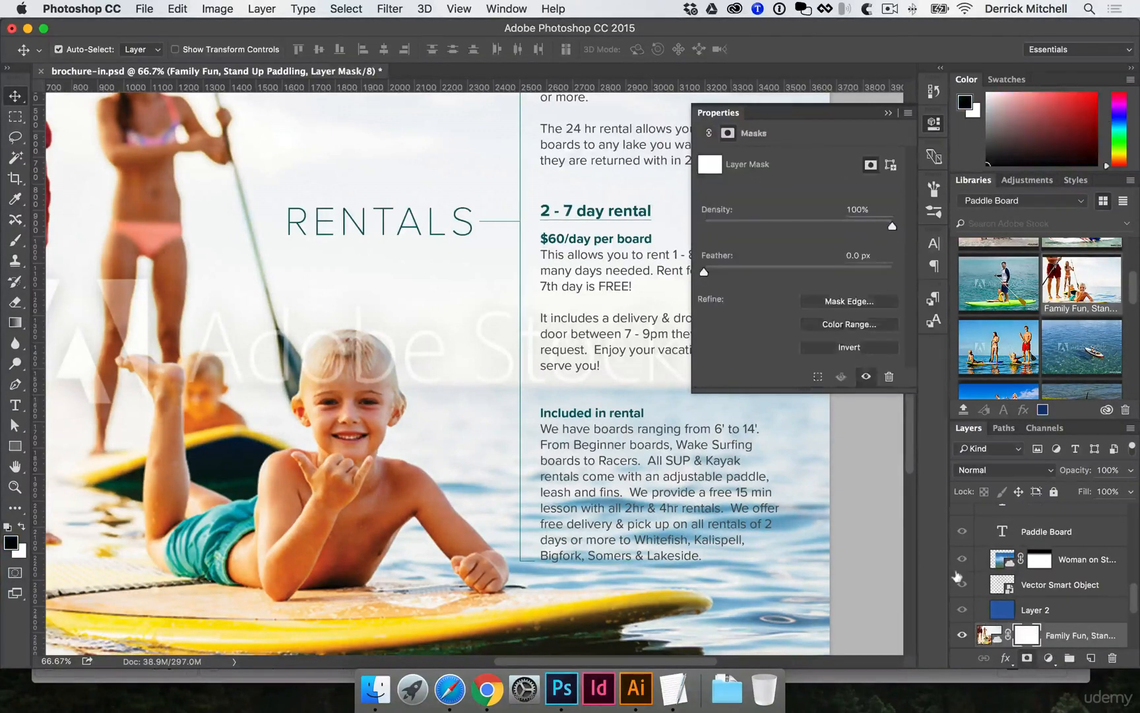
{"action": "left_click", "coordinate": [833, 396]}
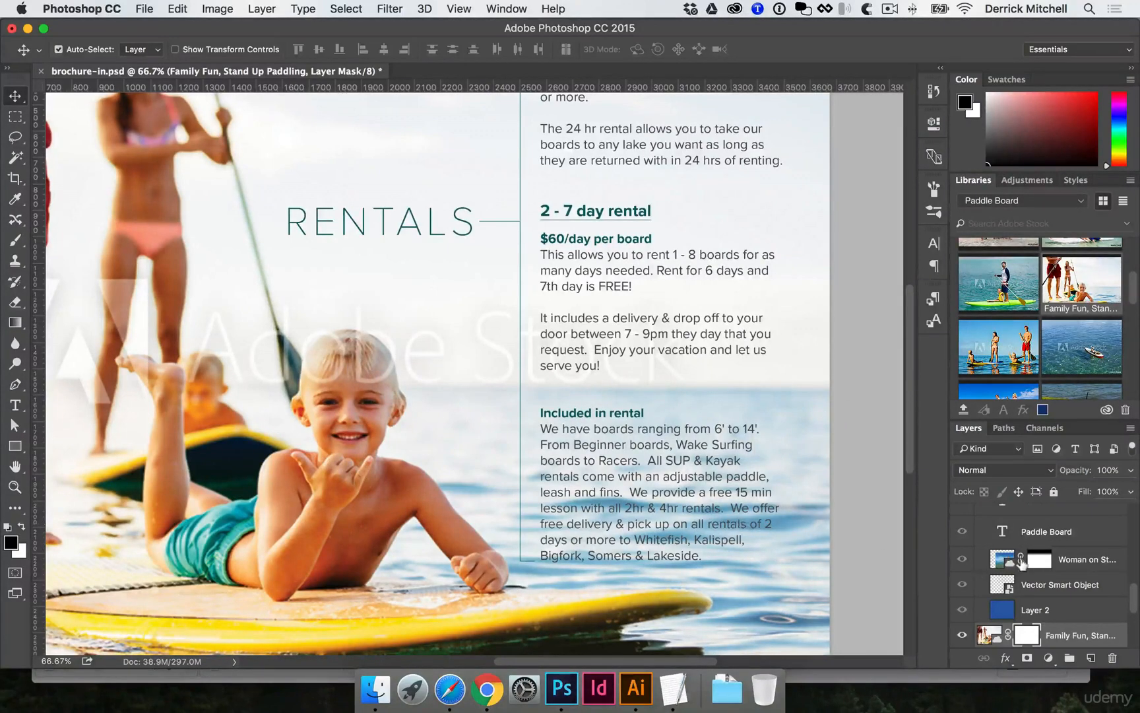
Create a new layer directly beneath the Family Fun photo and fill it with white
{"action": "scroll", "coordinate": [1023, 558], "scroll_direction": "down", "scroll_amount": 4}
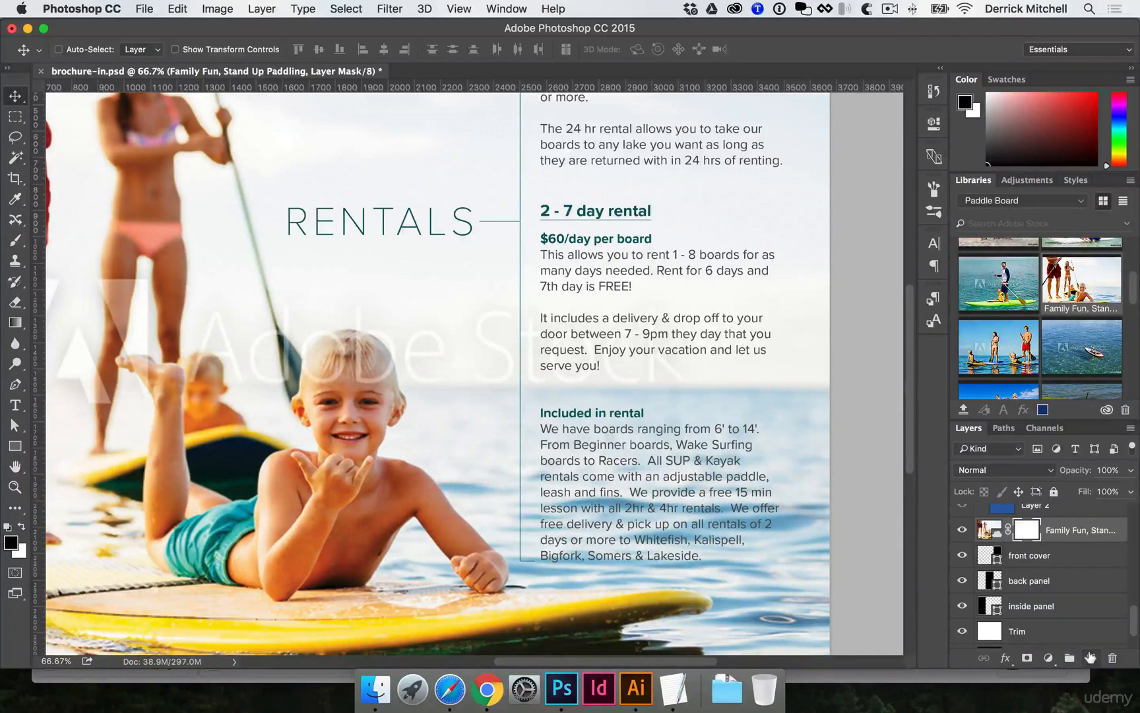
{"action": "left_click", "coordinate": [1090, 657], "text": "super"}
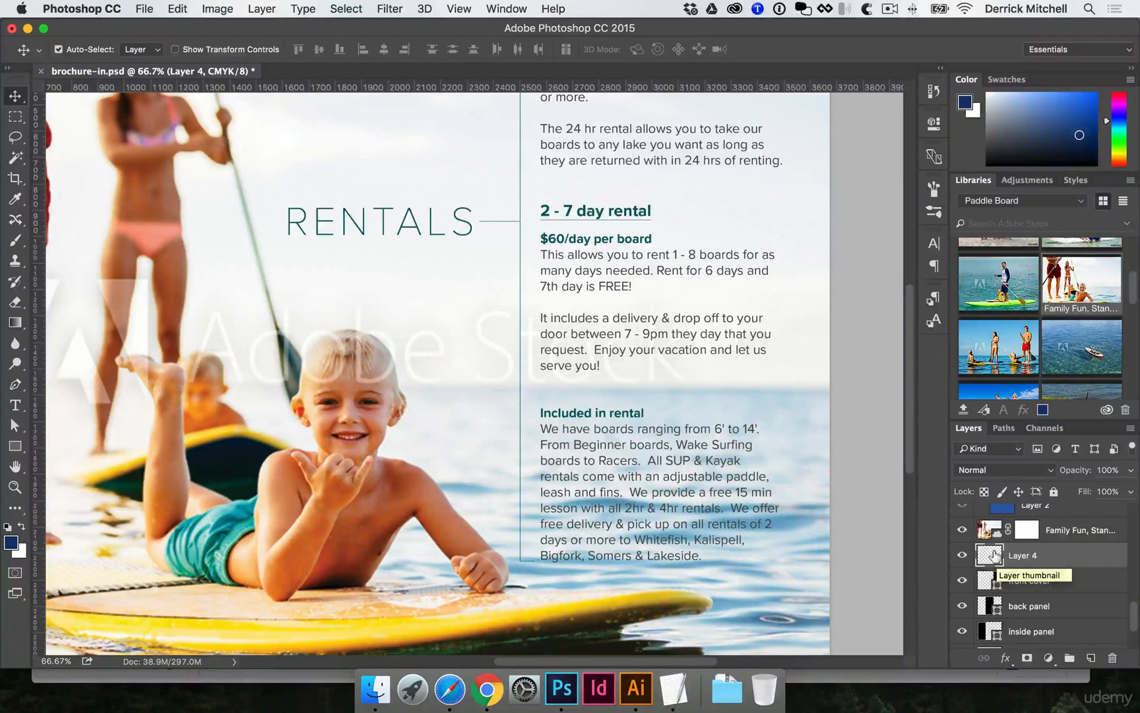
{"action": "key", "text": "super+BackSpace"}
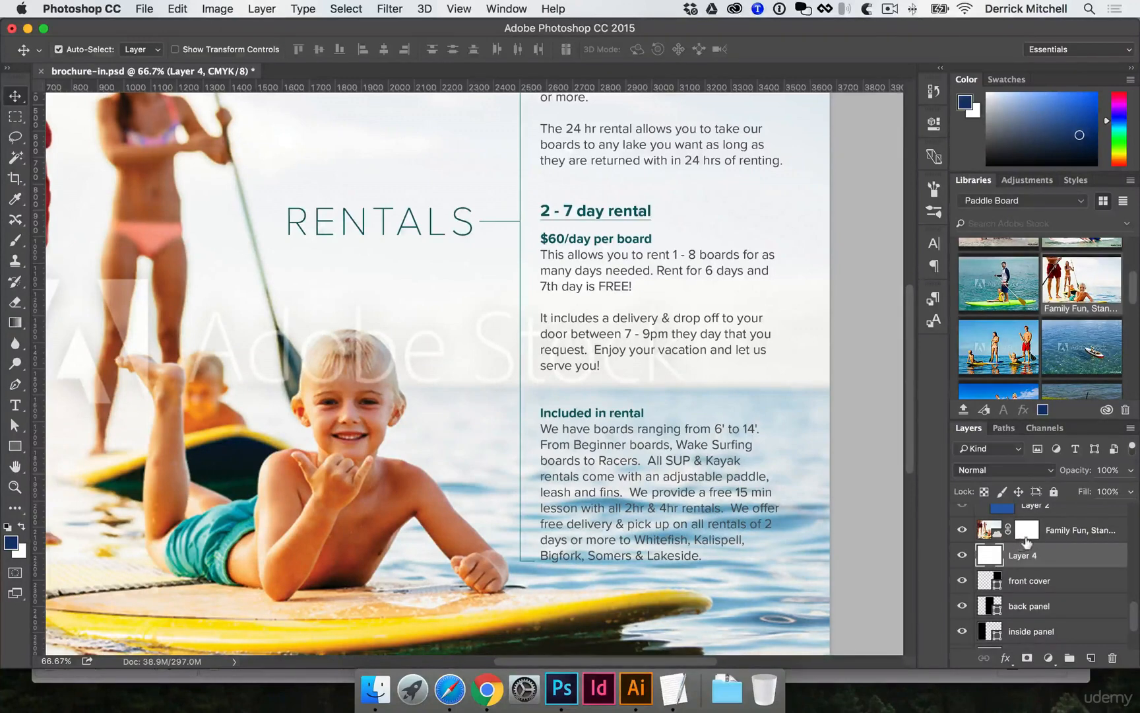
Target the Family Fun photo's mask and set up a soft round brush with 1% spacing and a size of 428 px
{"action": "left_click", "coordinate": [1026, 528]}
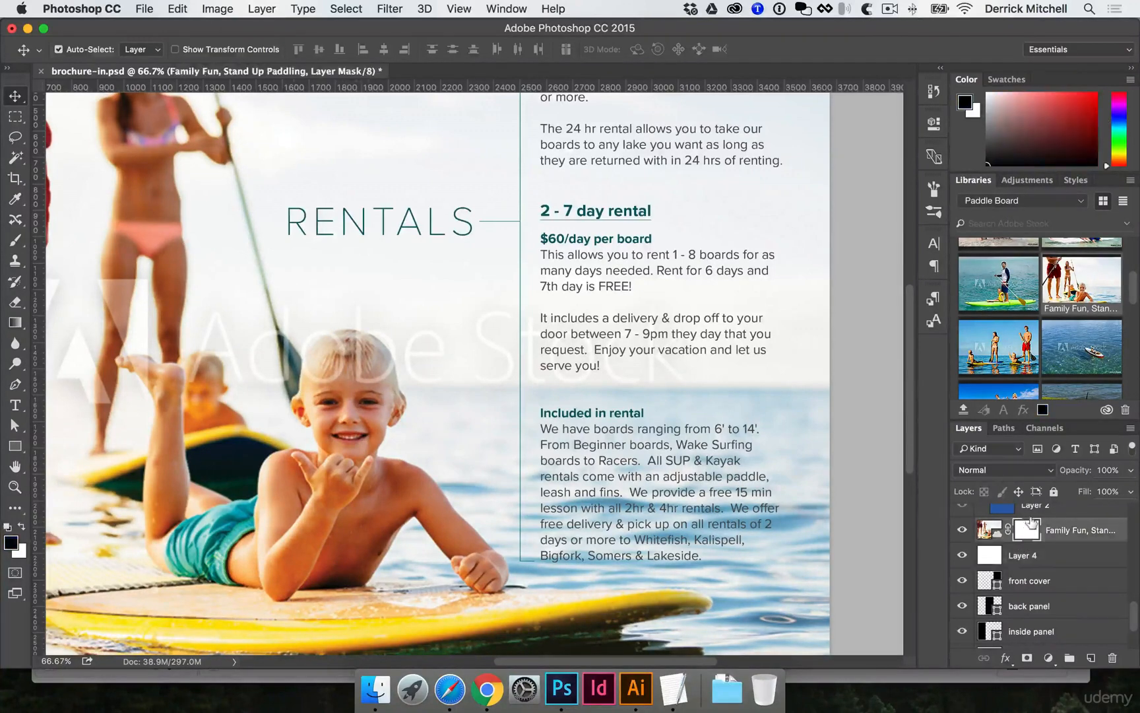
{"action": "key", "text": "b"}
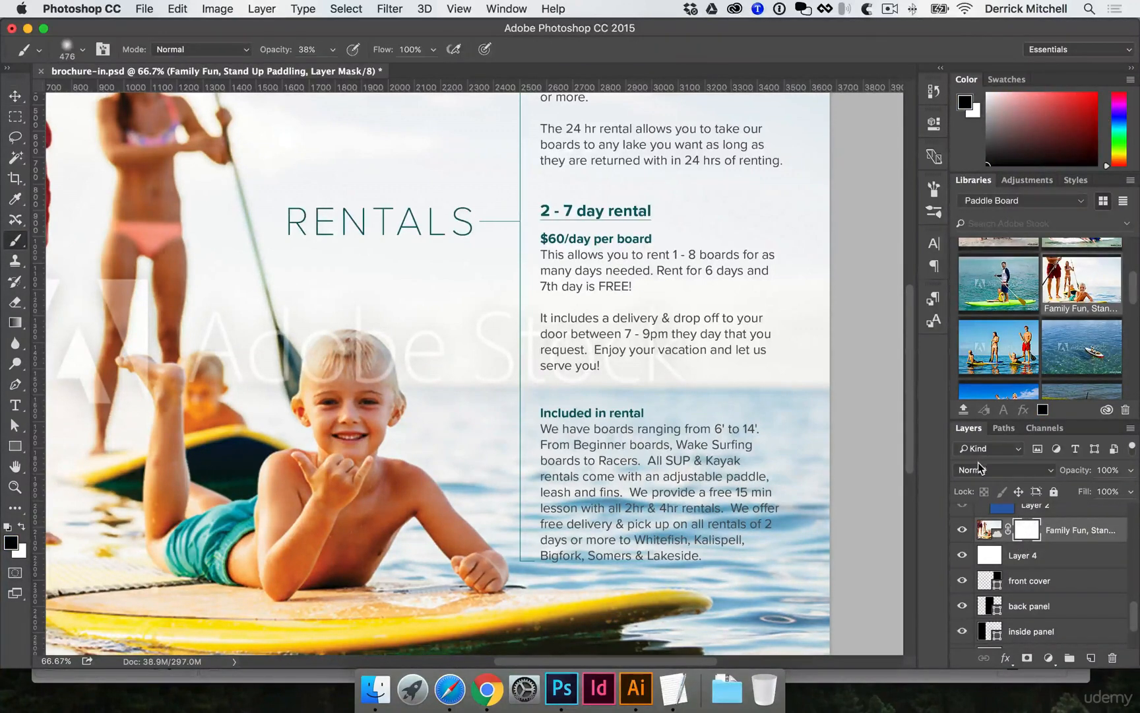
{"action": "left_click", "coordinate": [935, 190]}
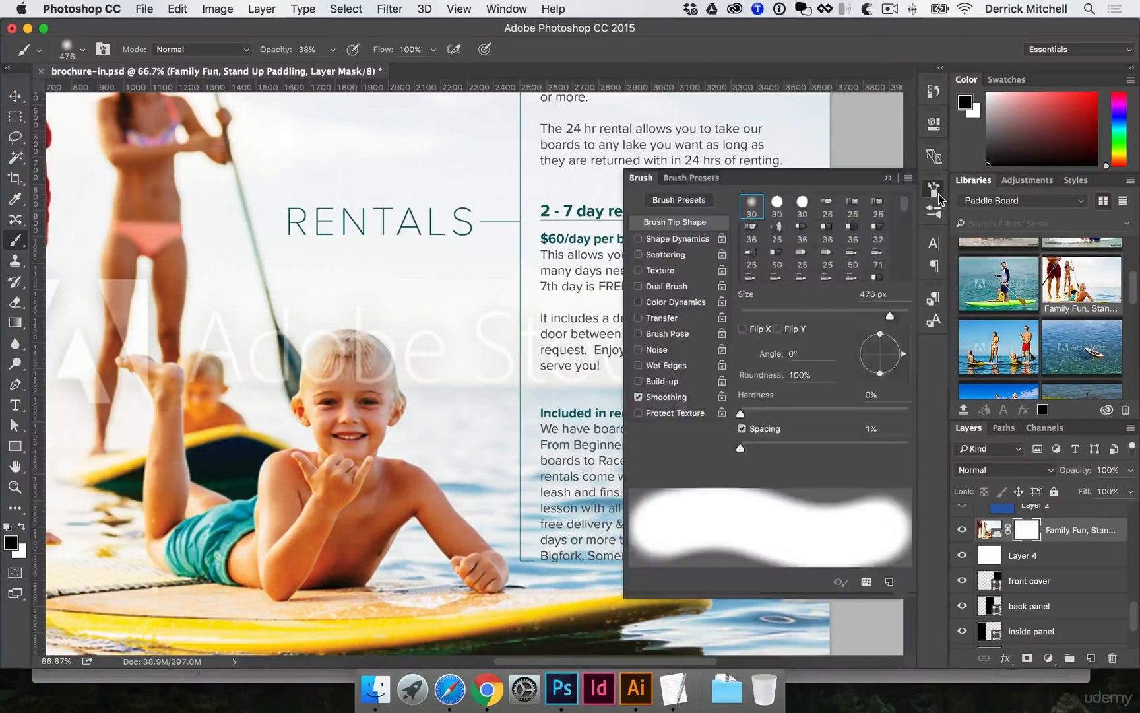
{"action": "left_click", "coordinate": [749, 204]}
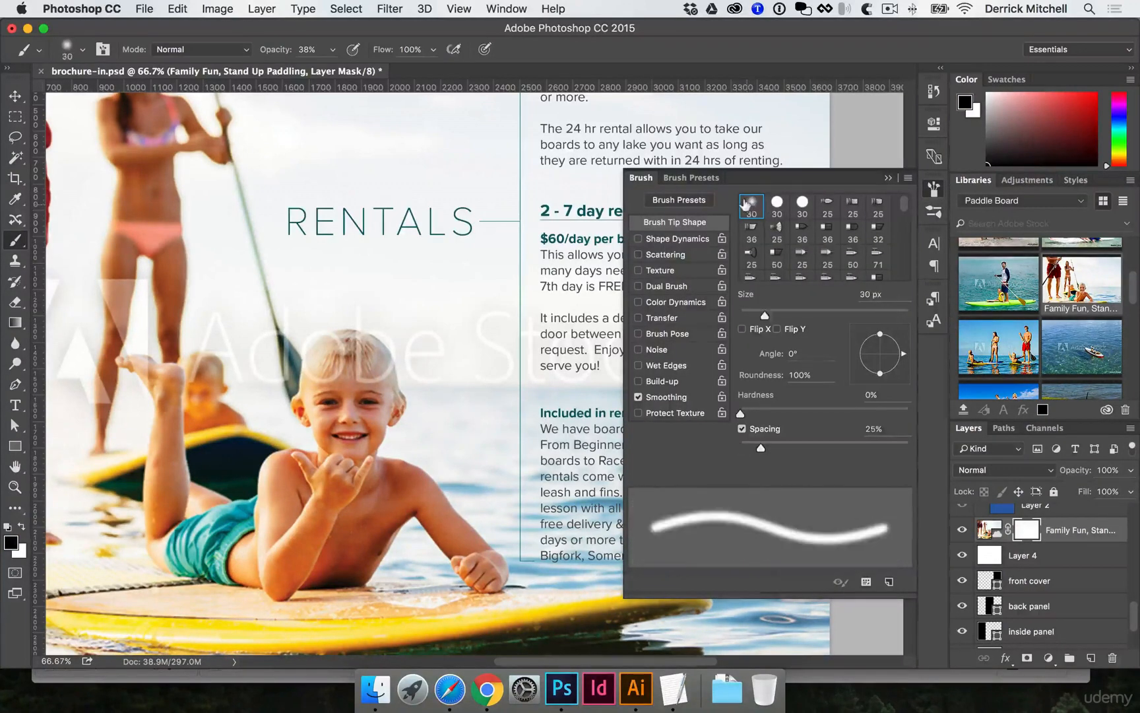
{"action": "left_click_drag", "start_coordinate": [760, 449], "coordinate": [738, 450]}
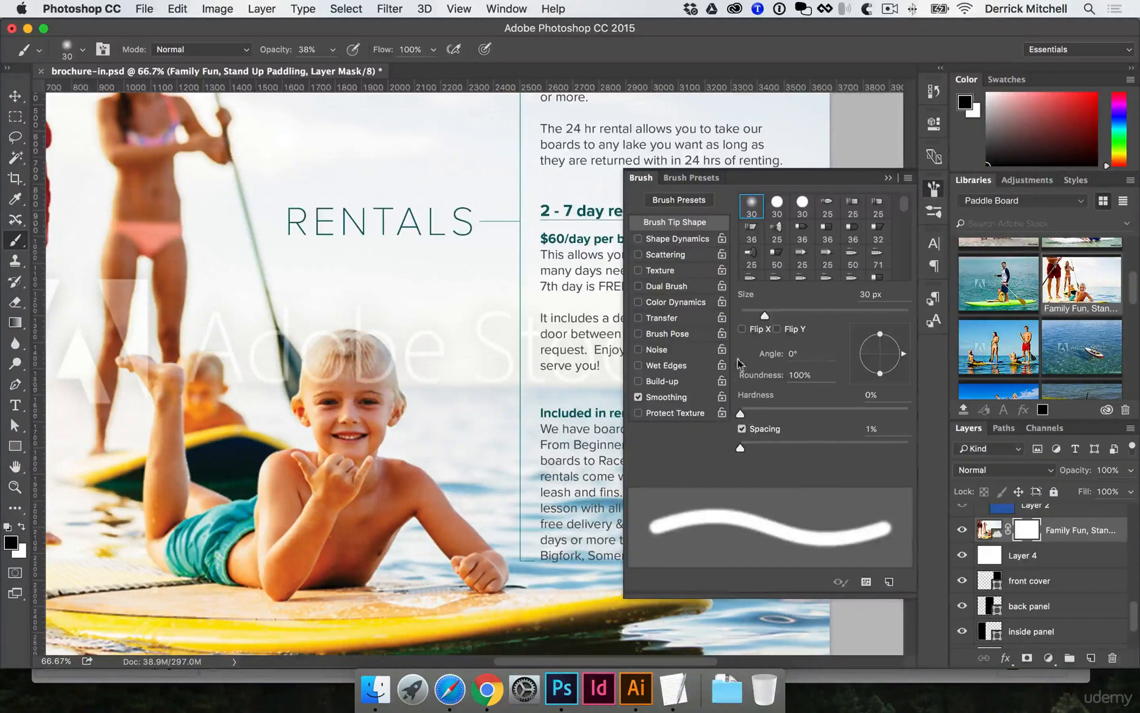
{"action": "left_click_drag", "start_coordinate": [765, 314], "coordinate": [887, 314]}
{"action": "left_click", "coordinate": [935, 191]}
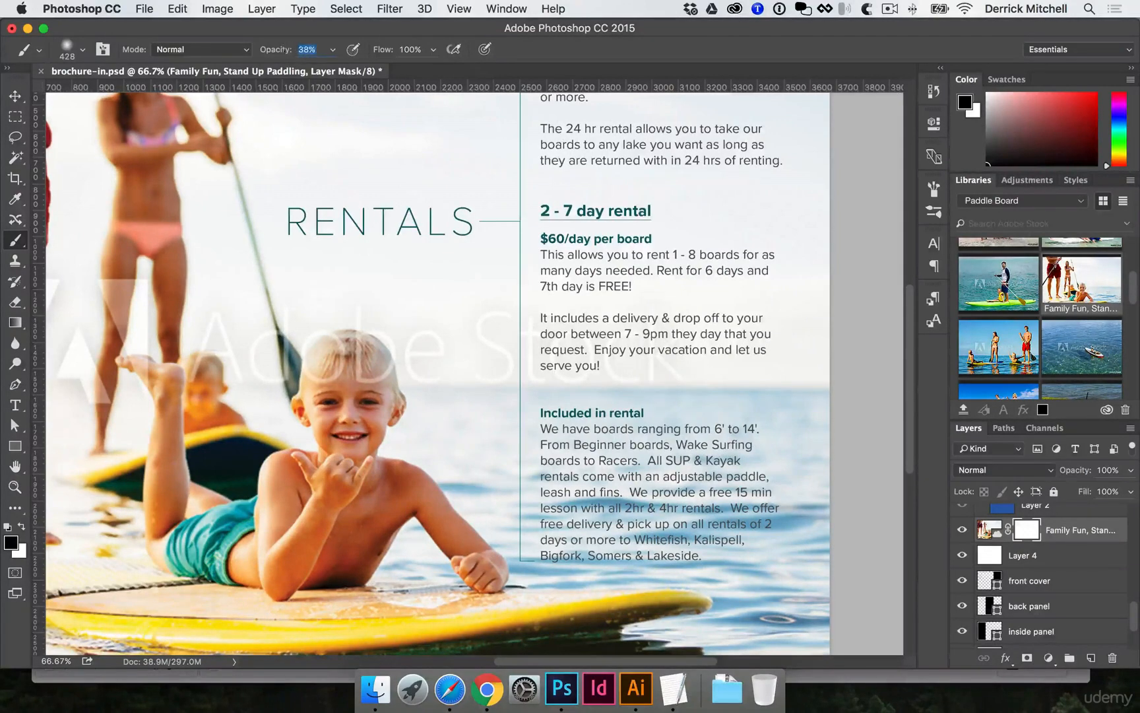
Paint black at 25% brush opacity on the photo's mask to fade the water and sky behind the rental text and along the page's outer edge
{"action": "type", "text": "25"}
{"action": "key", "text": "Tab"}
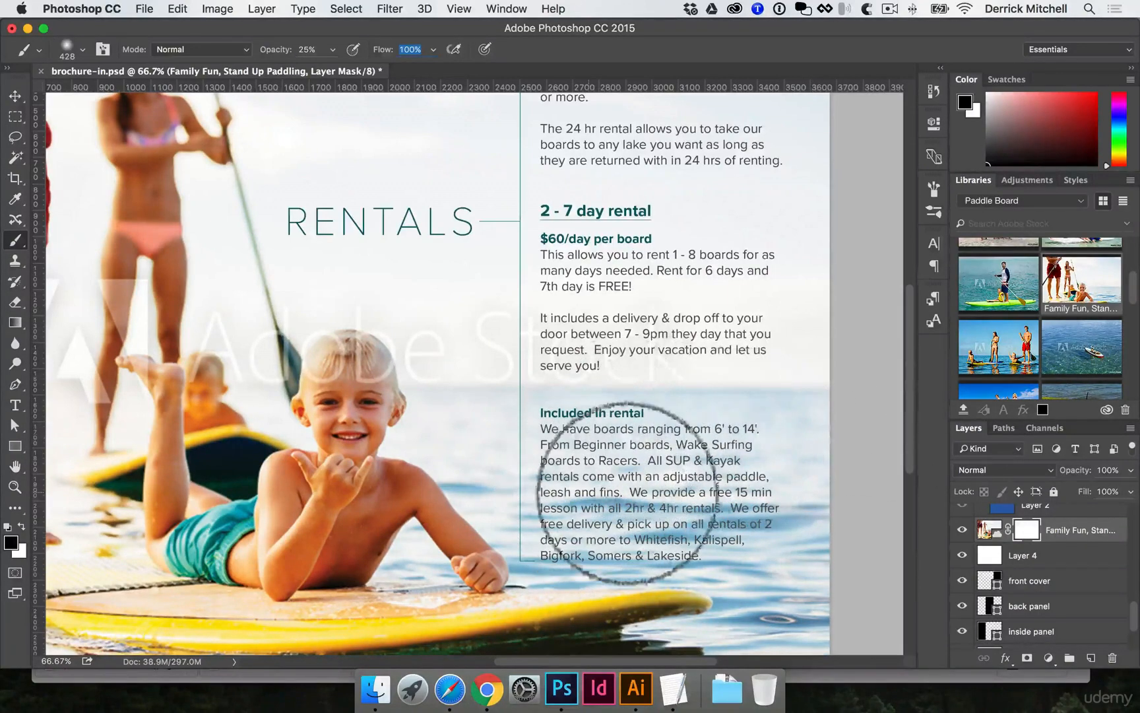
{"action": "mouse_move", "coordinate": [812, 523]}
{"action": "left_mouse_down"}
{"action": "mouse_move", "coordinate": [597, 510]}
{"action": "mouse_move", "coordinate": [590, 433]}
{"action": "left_mouse_up"}
{"action": "mouse_move", "coordinate": [651, 515]}
{"action": "left_mouse_down"}
{"action": "mouse_move", "coordinate": [776, 433]}
{"action": "mouse_move", "coordinate": [810, 394]}
{"action": "mouse_move", "coordinate": [802, 369]}
{"action": "mouse_move", "coordinate": [808, 385]}
{"action": "left_mouse_up"}
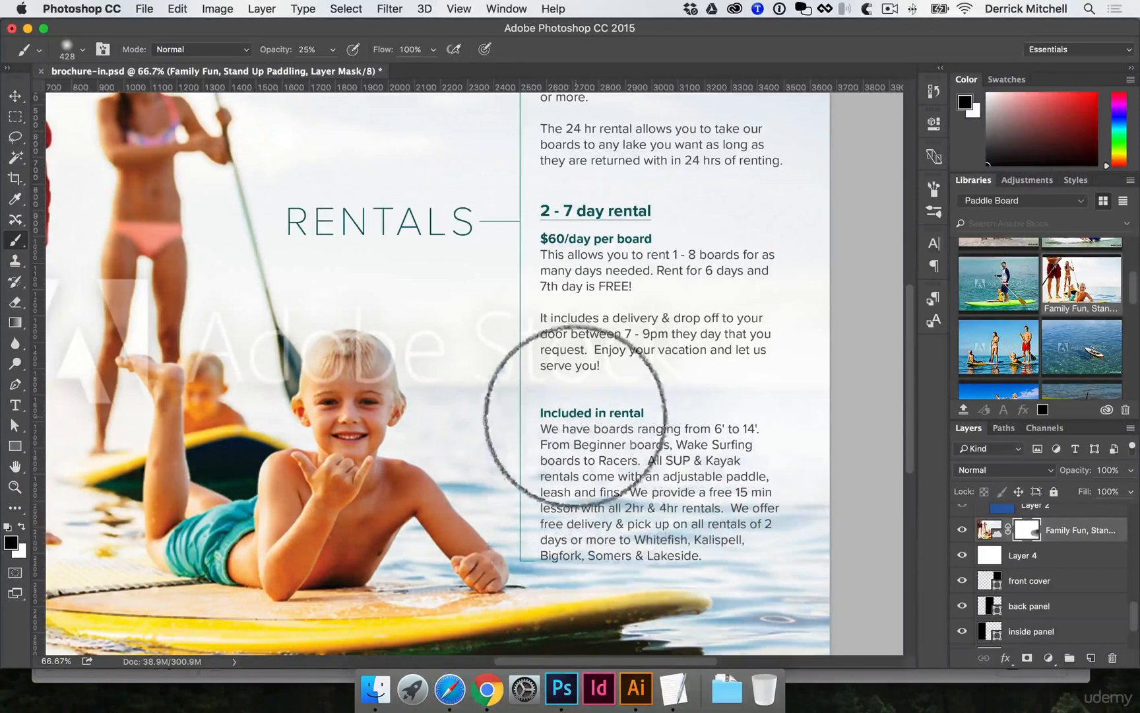
{"action": "scroll", "coordinate": [746, 509], "scroll_direction": "down", "scroll_amount": 3}
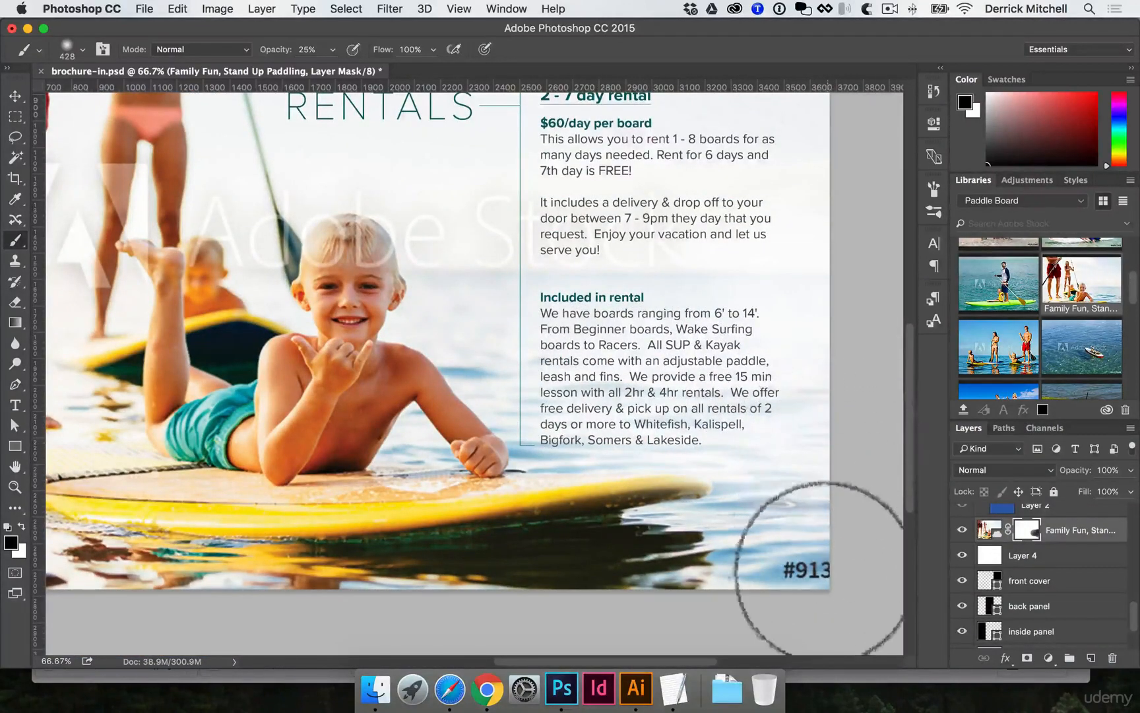
{"action": "scroll", "coordinate": [845, 514], "scroll_direction": "up", "scroll_amount": 1}
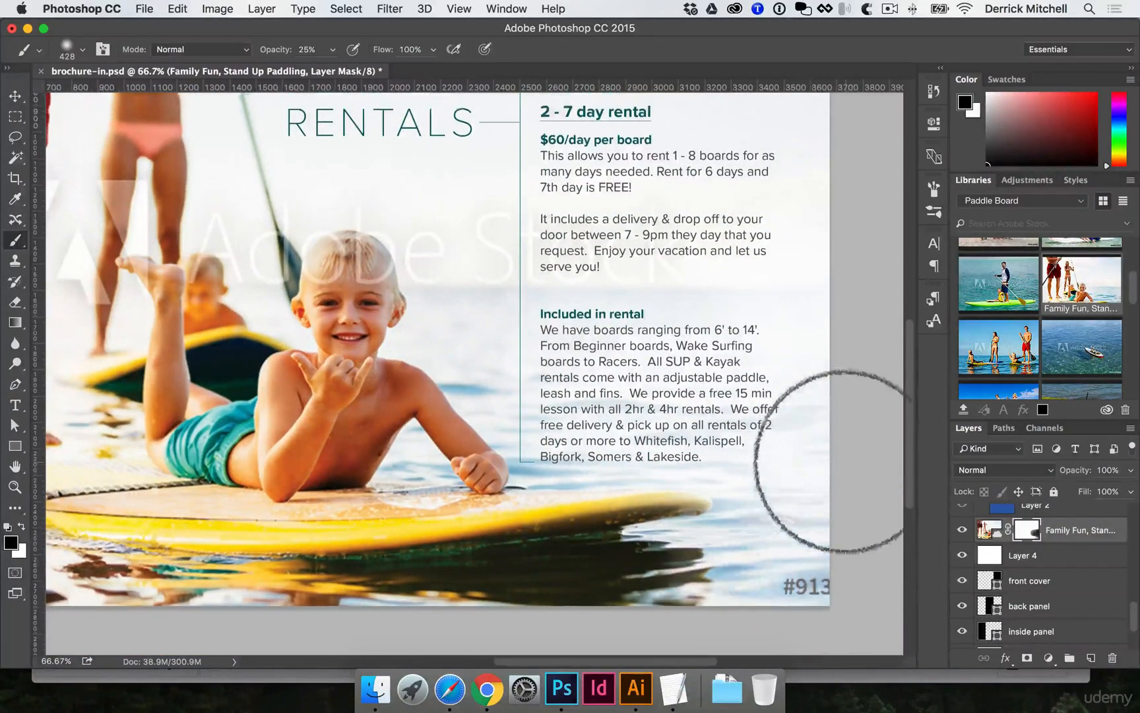
{"action": "scroll", "coordinate": [819, 483], "scroll_direction": "up", "scroll_amount": 5}
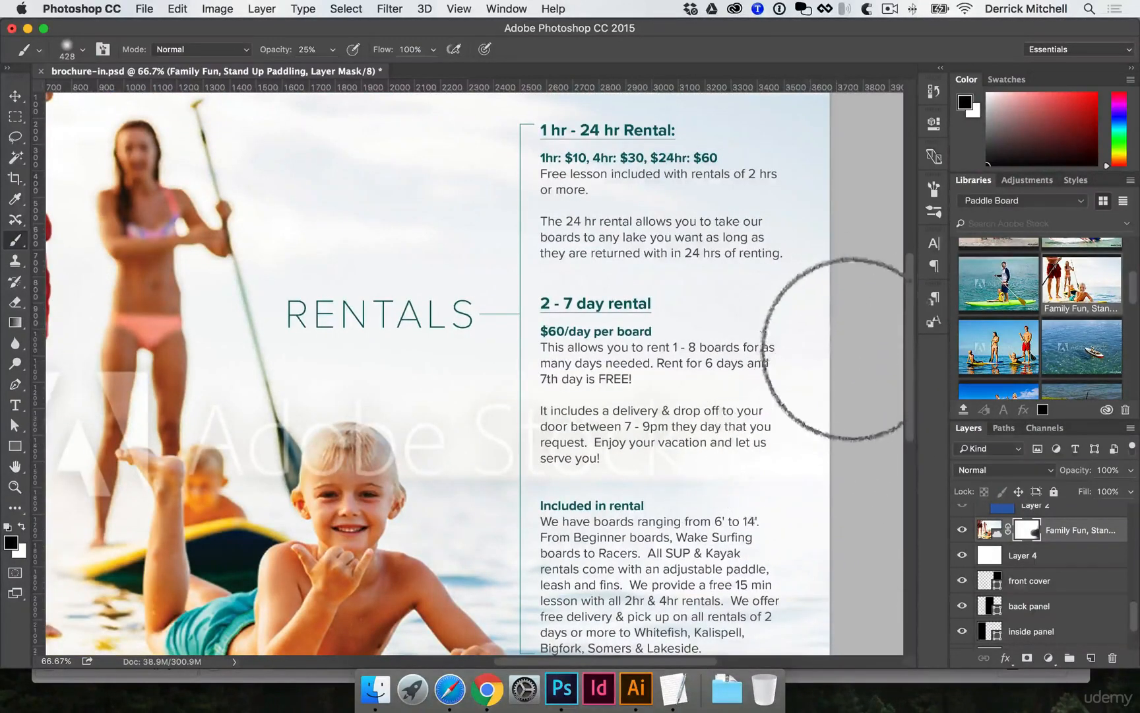
{"action": "scroll", "coordinate": [816, 403], "scroll_direction": "down", "scroll_amount": 4}
{"action": "scroll", "coordinate": [818, 402], "scroll_direction": "up", "scroll_amount": 9}
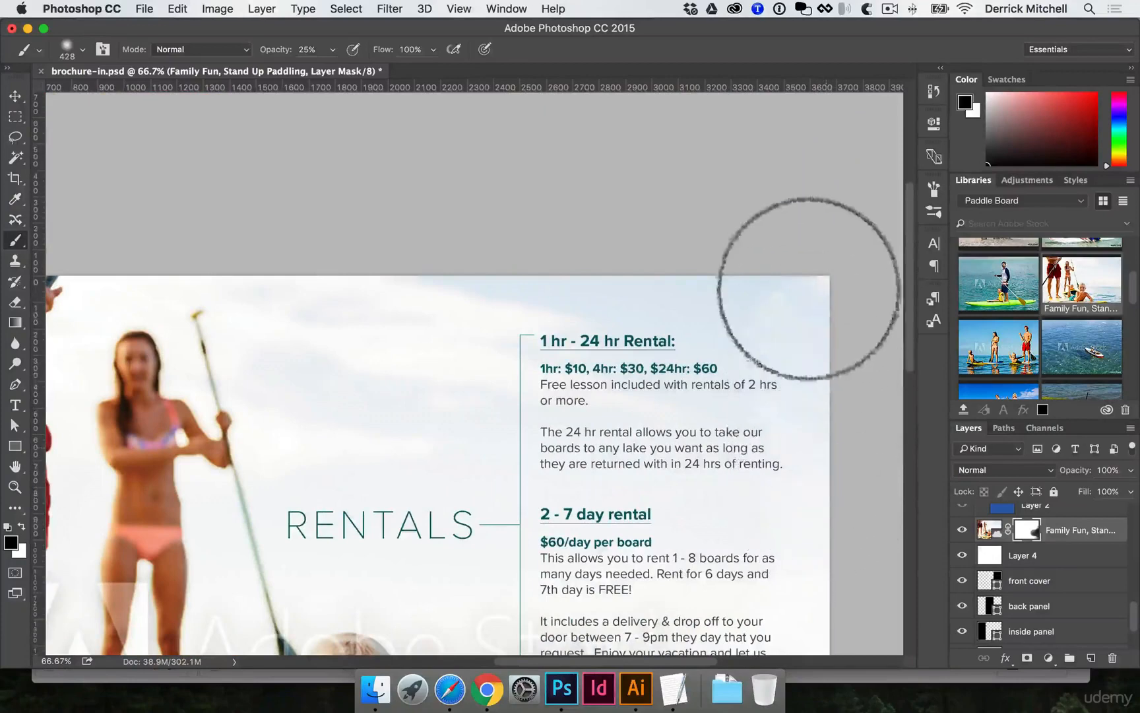
{"action": "scroll", "coordinate": [821, 357], "scroll_direction": "down", "scroll_amount": 10}
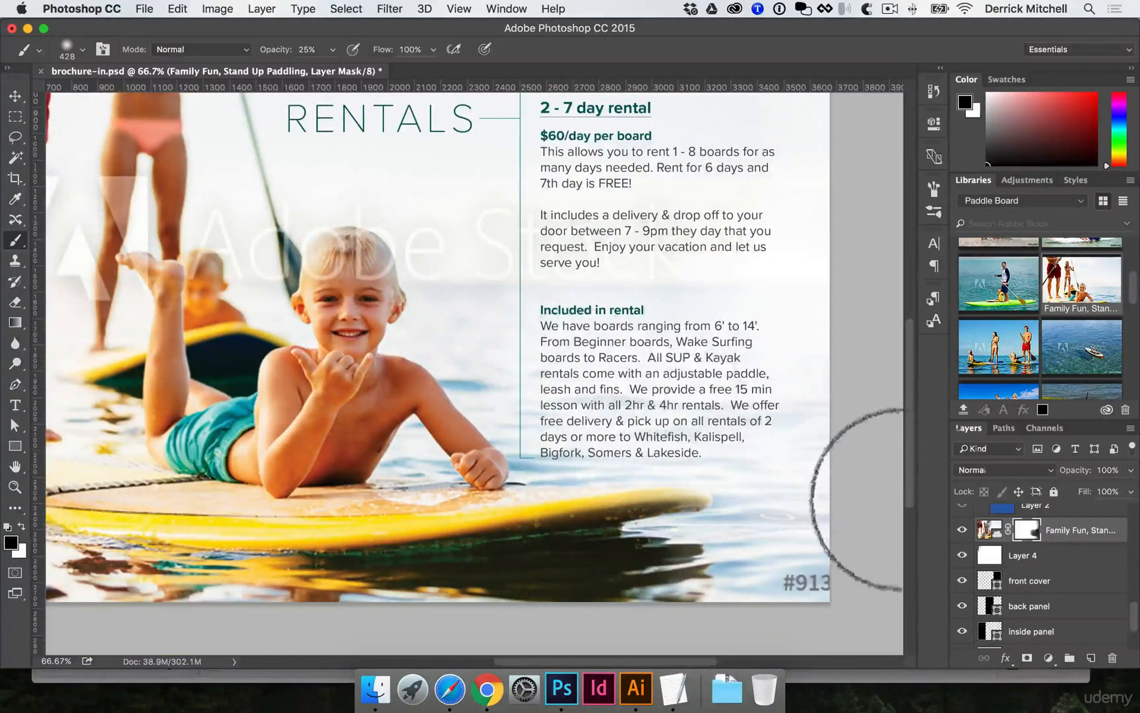
Leave the brush for the Move tool, view the whole page and save the document
{"action": "key", "text": "v"}
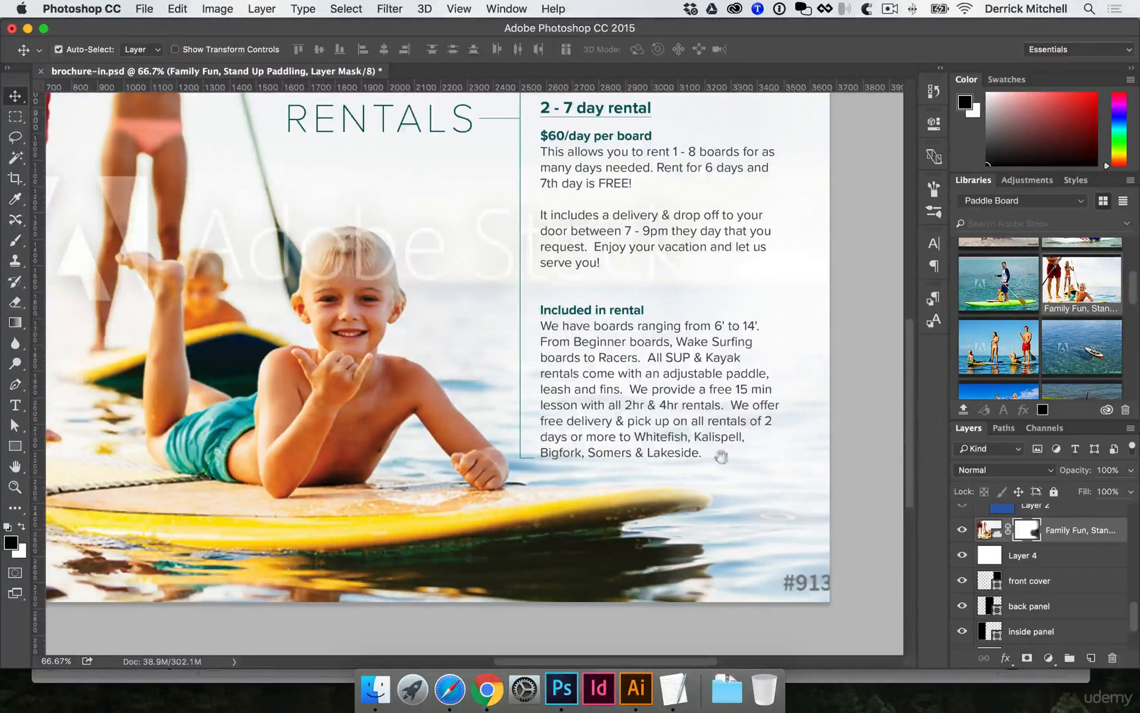
{"action": "key", "text": "super+minus"}
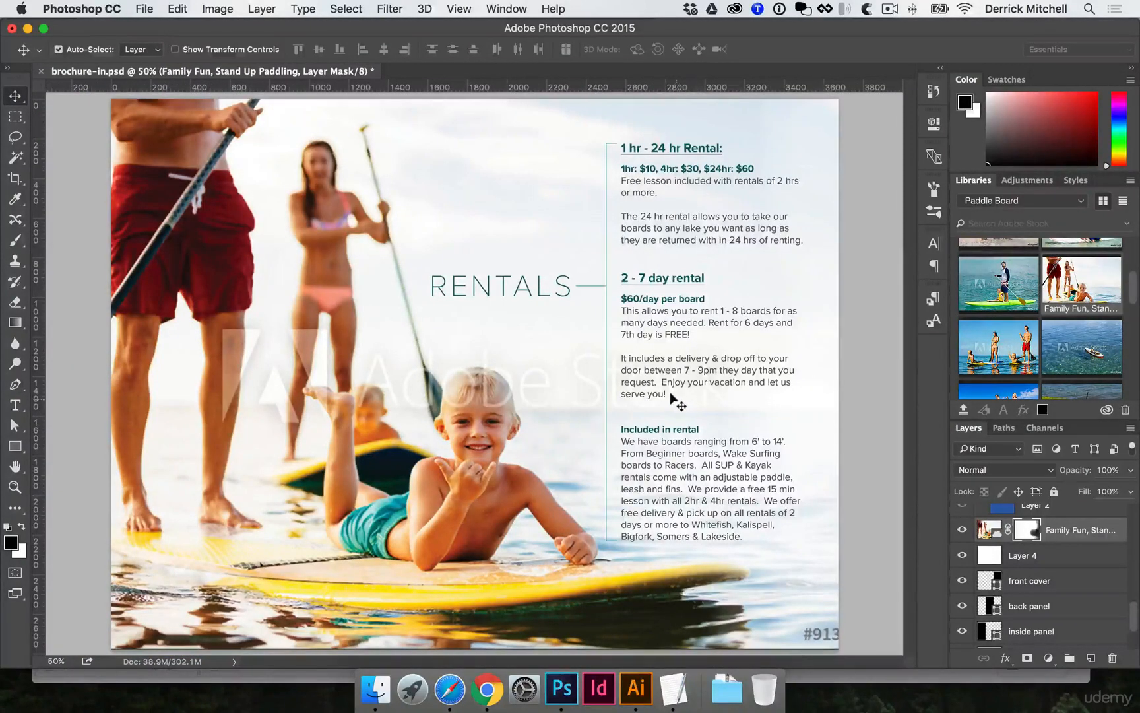
{"action": "key", "text": "super+s"}
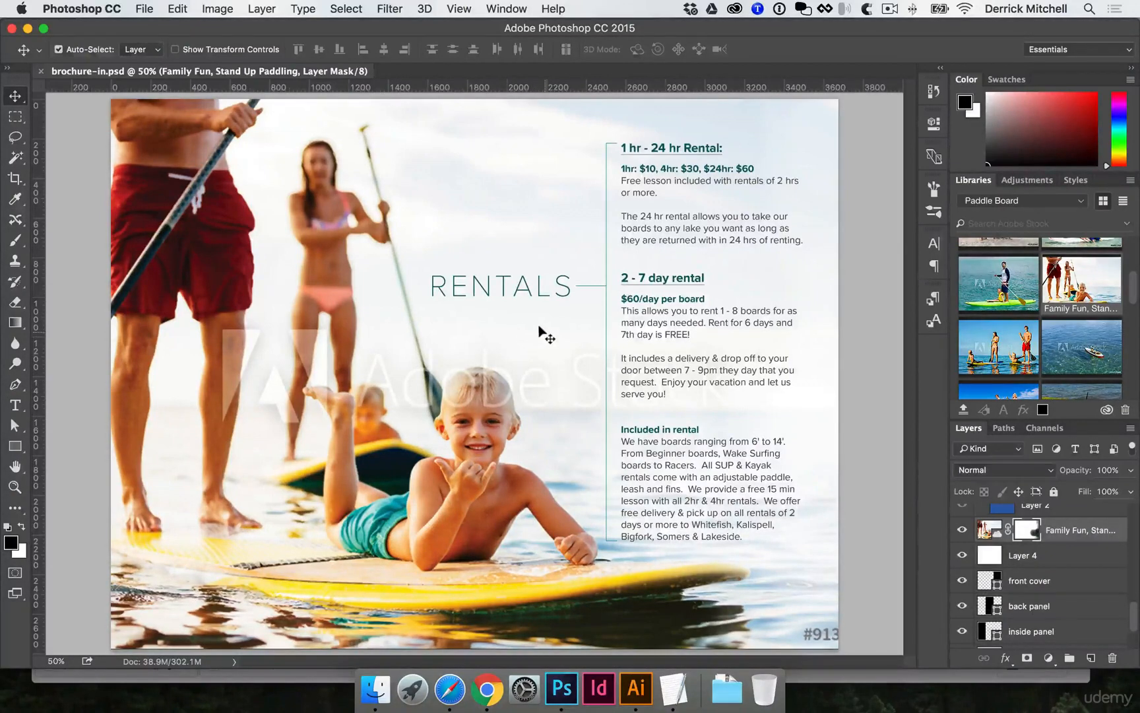
Collapse the RENTALS INFO group and flatten the image, discarding the hidden layers
{"action": "scroll", "coordinate": [950, 537], "scroll_direction": "up", "scroll_amount": 5}
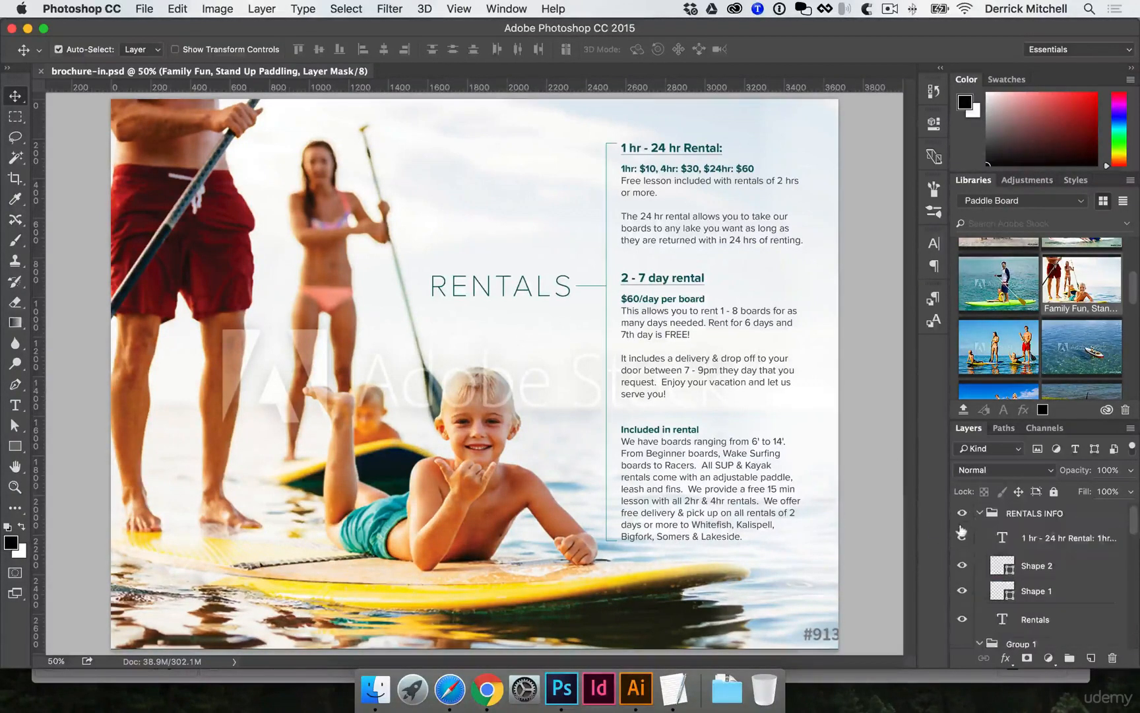
{"action": "left_click", "coordinate": [980, 513]}
{"action": "left_click", "coordinate": [980, 513]}
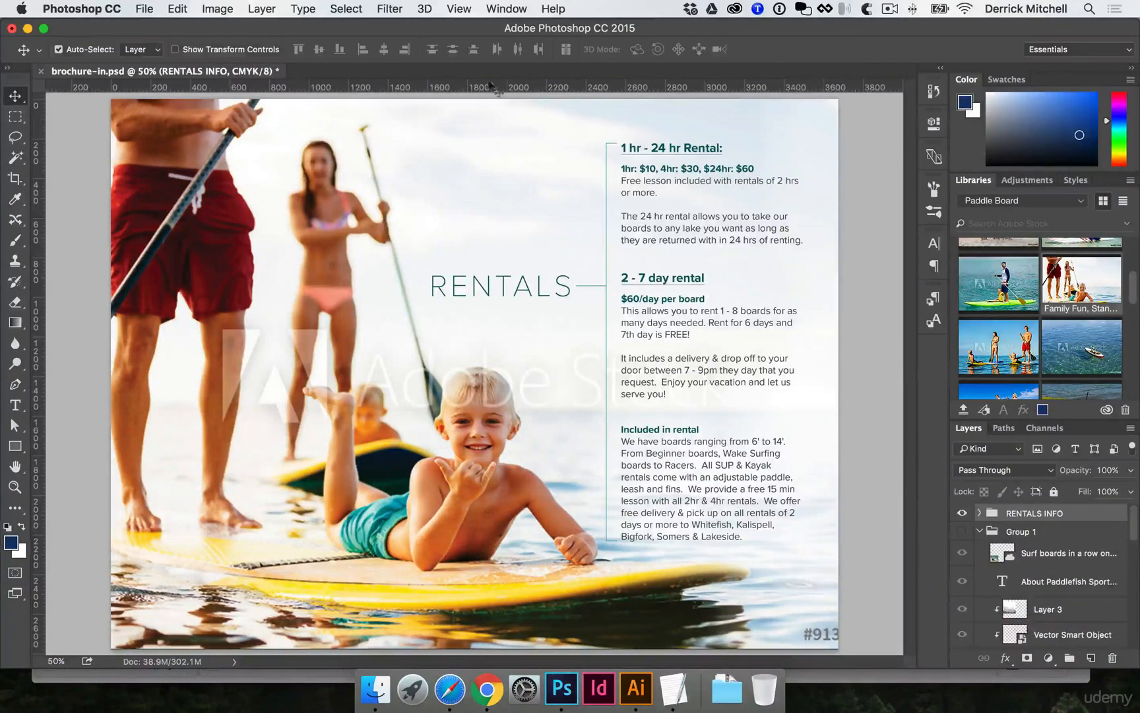
{"action": "left_click", "coordinate": [262, 9]}
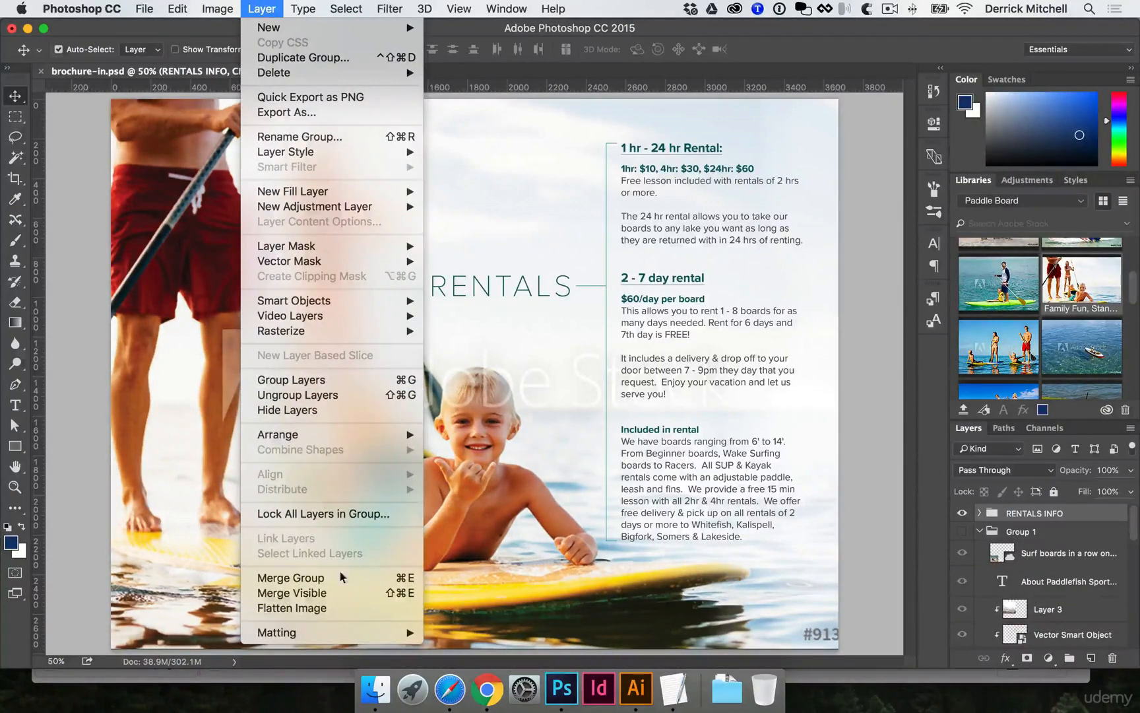
{"action": "left_click", "coordinate": [330, 609]}
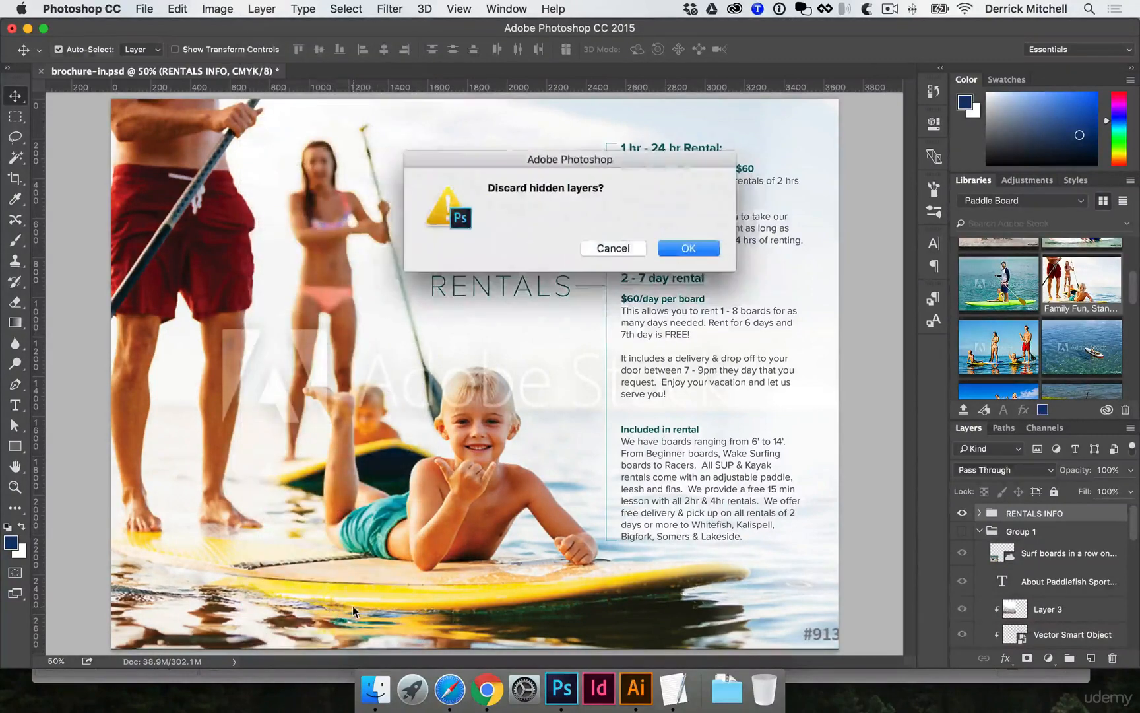
{"action": "left_click", "coordinate": [687, 249]}
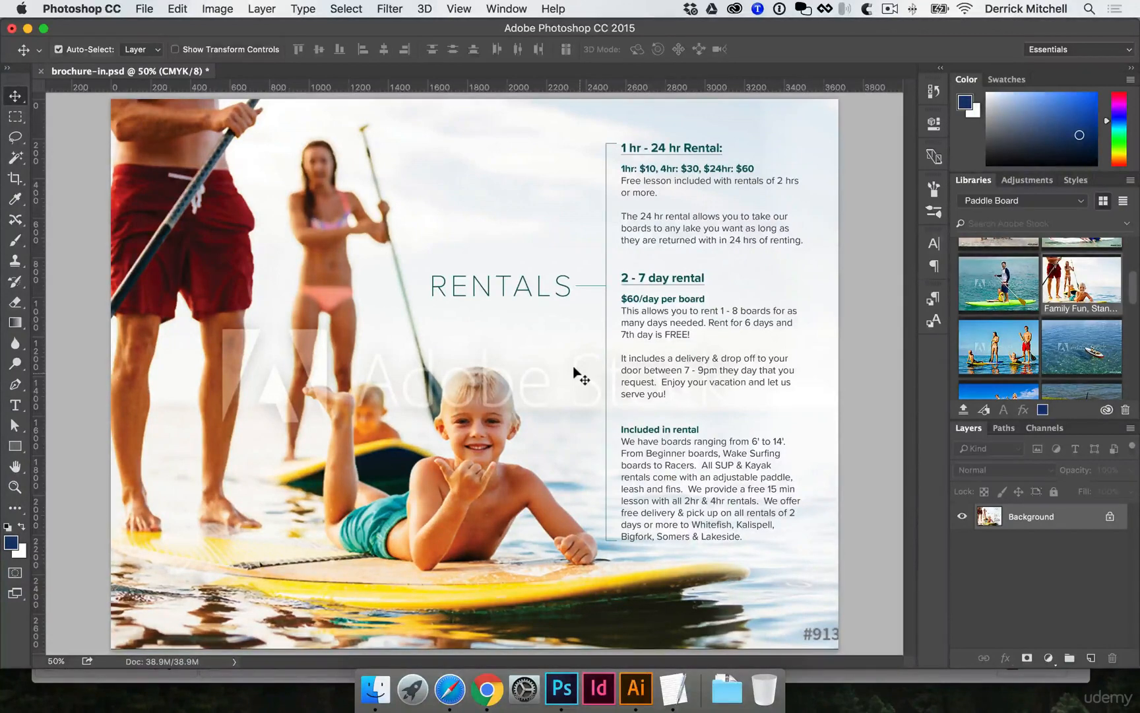
Save the flattened brochure-in file as a Photoshop PDF in the SUP brochure's FILES SENT/FINALS folder
{"action": "left_click", "coordinate": [144, 8]}
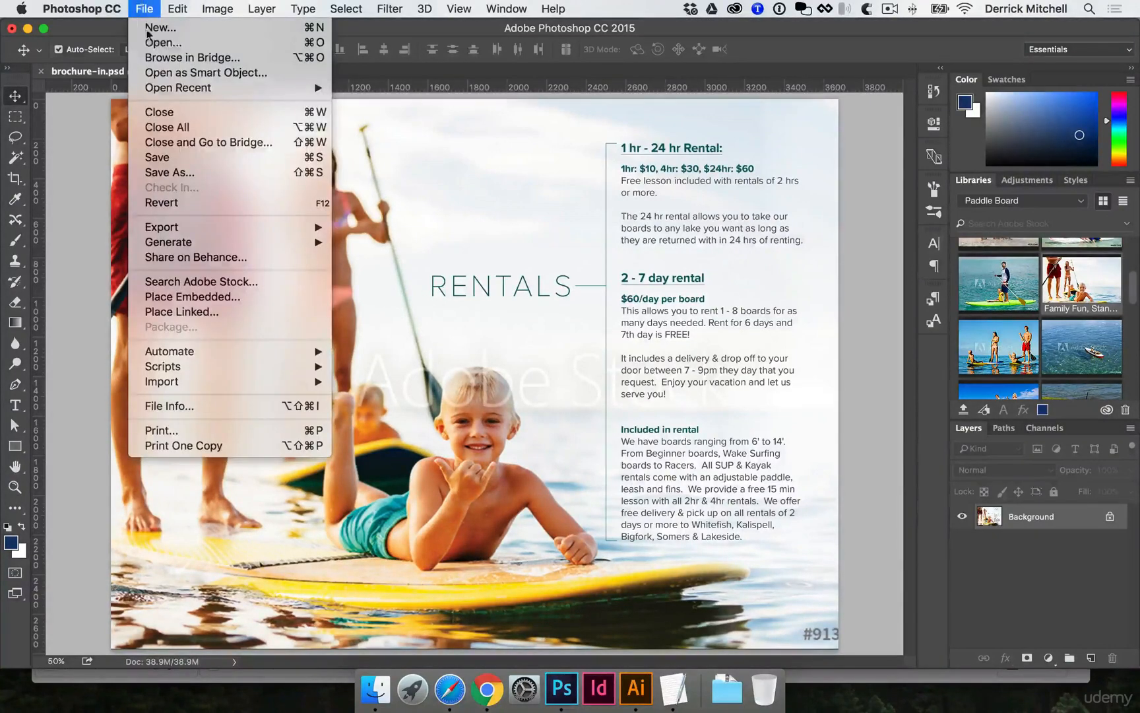
{"action": "left_click", "coordinate": [160, 172]}
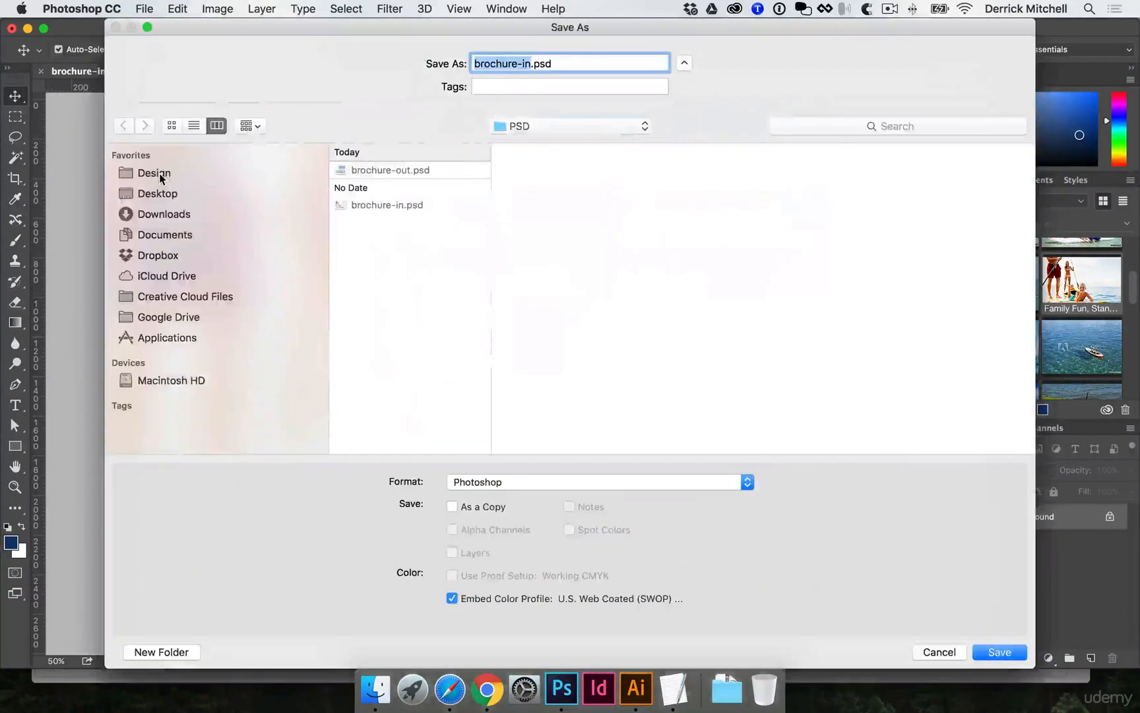
{"action": "left_click", "coordinate": [588, 125]}
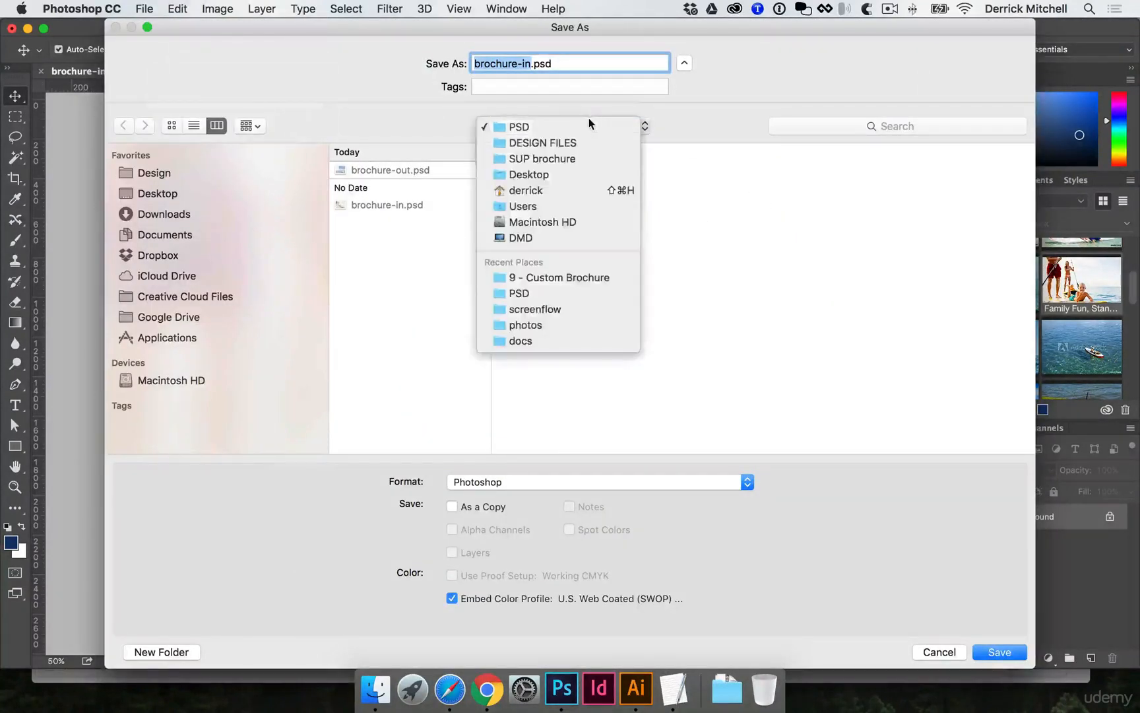
{"action": "left_click", "coordinate": [567, 158]}
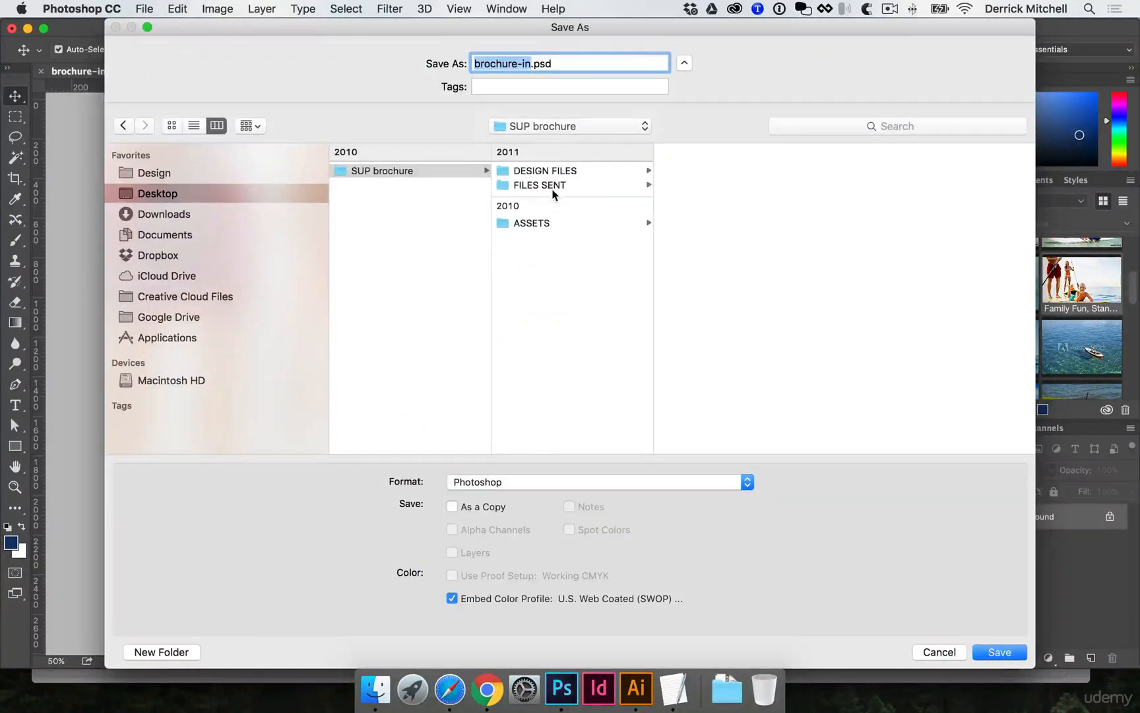
{"action": "left_click", "coordinate": [556, 187]}
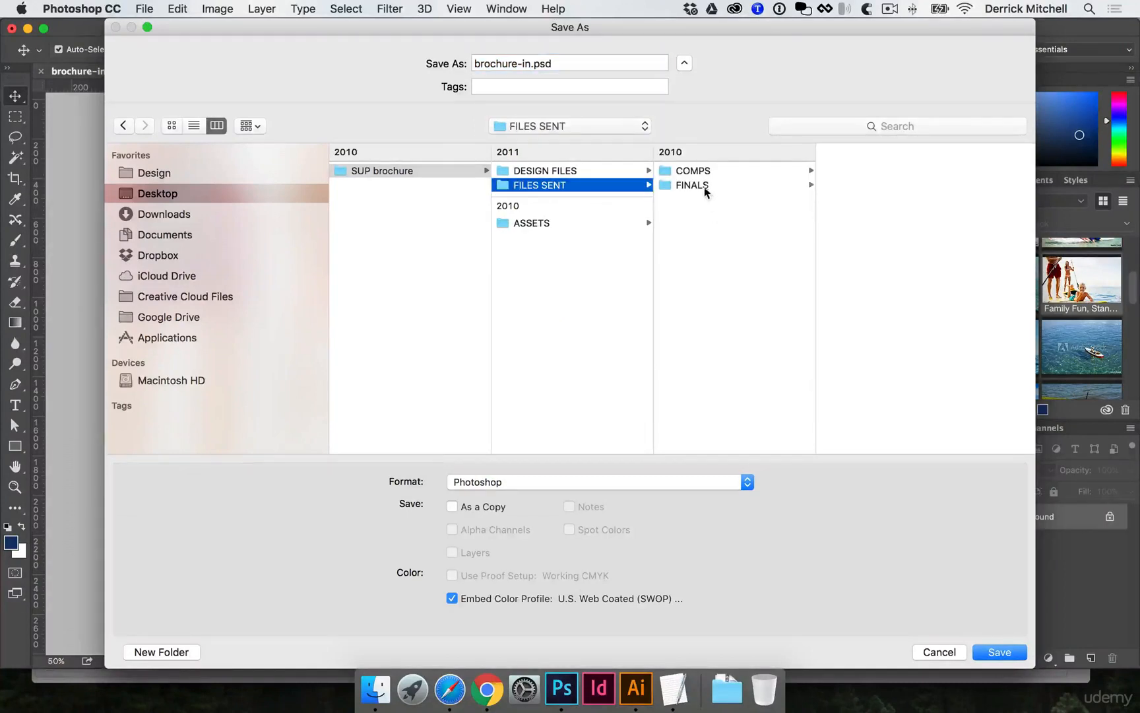
{"action": "left_click", "coordinate": [701, 187]}
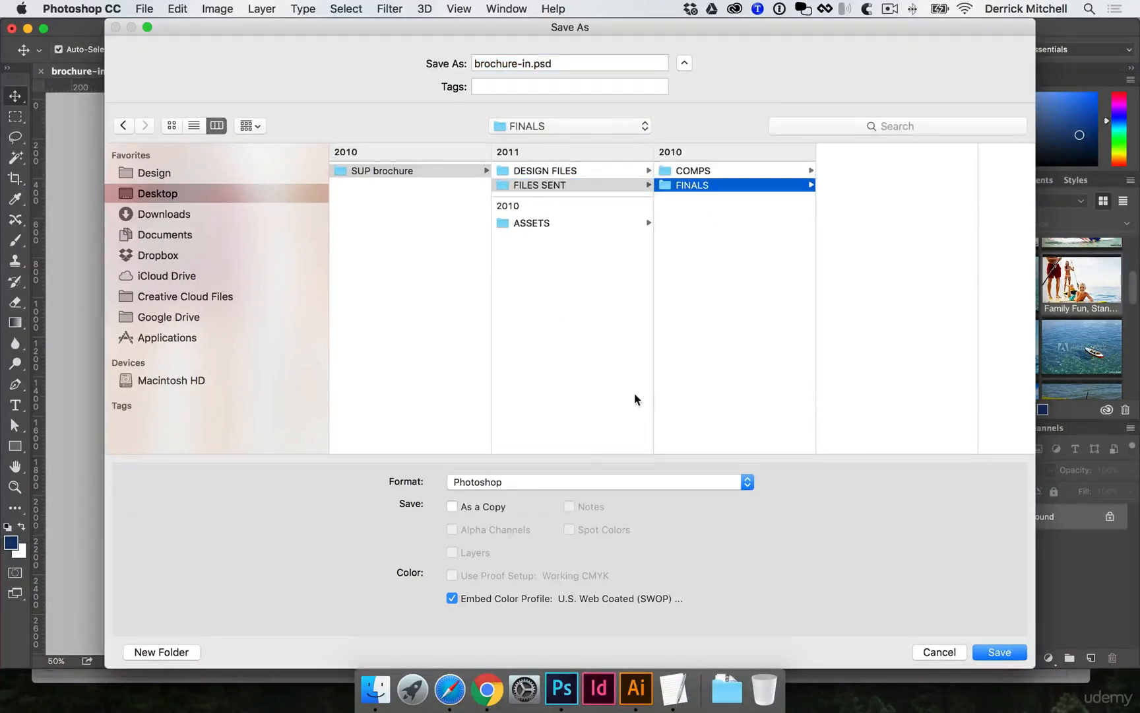
{"action": "left_click", "coordinate": [575, 486]}
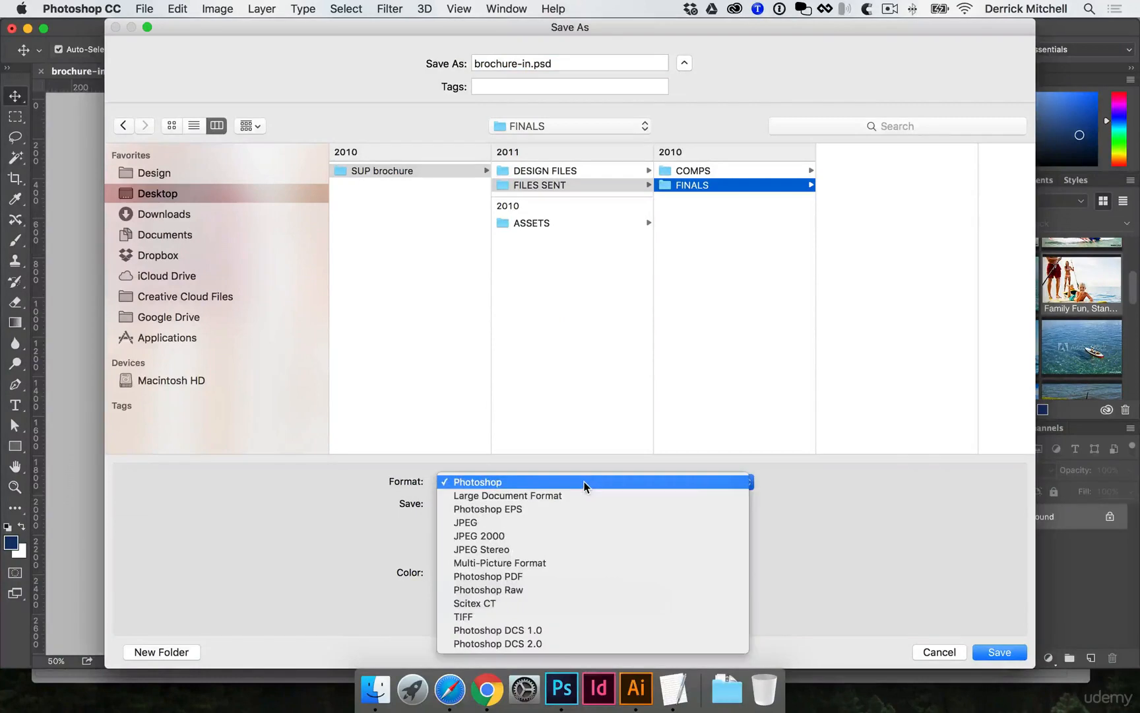
{"action": "left_click", "coordinate": [475, 579]}
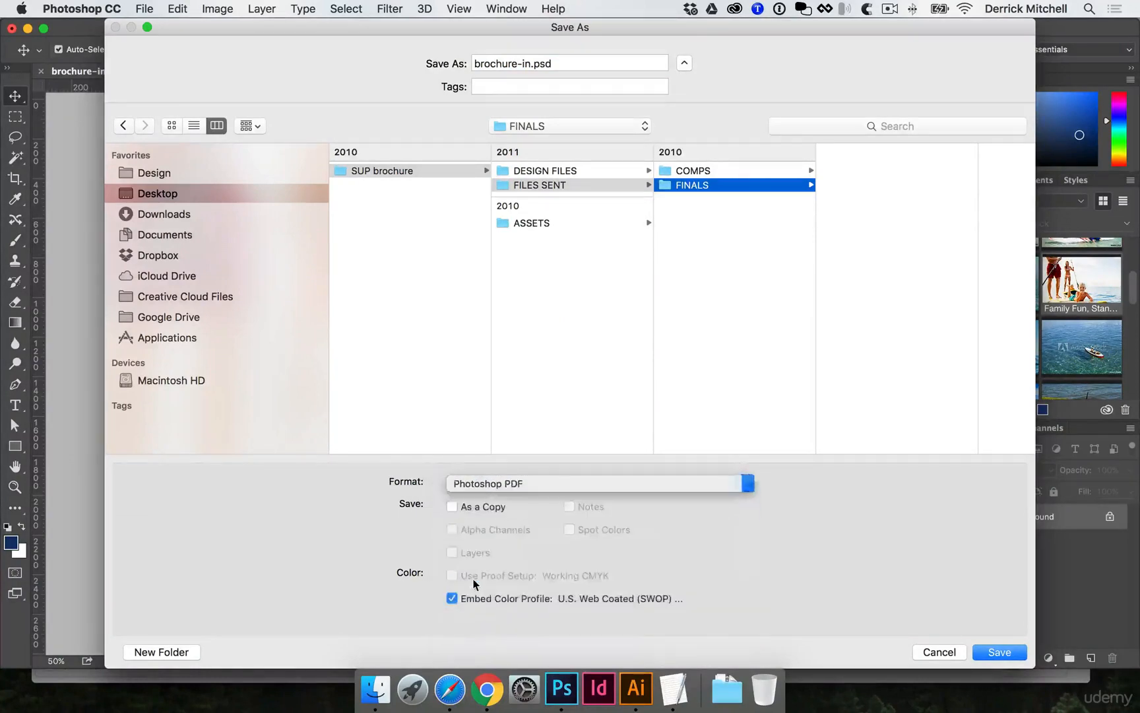
{"action": "left_click", "coordinate": [991, 653]}
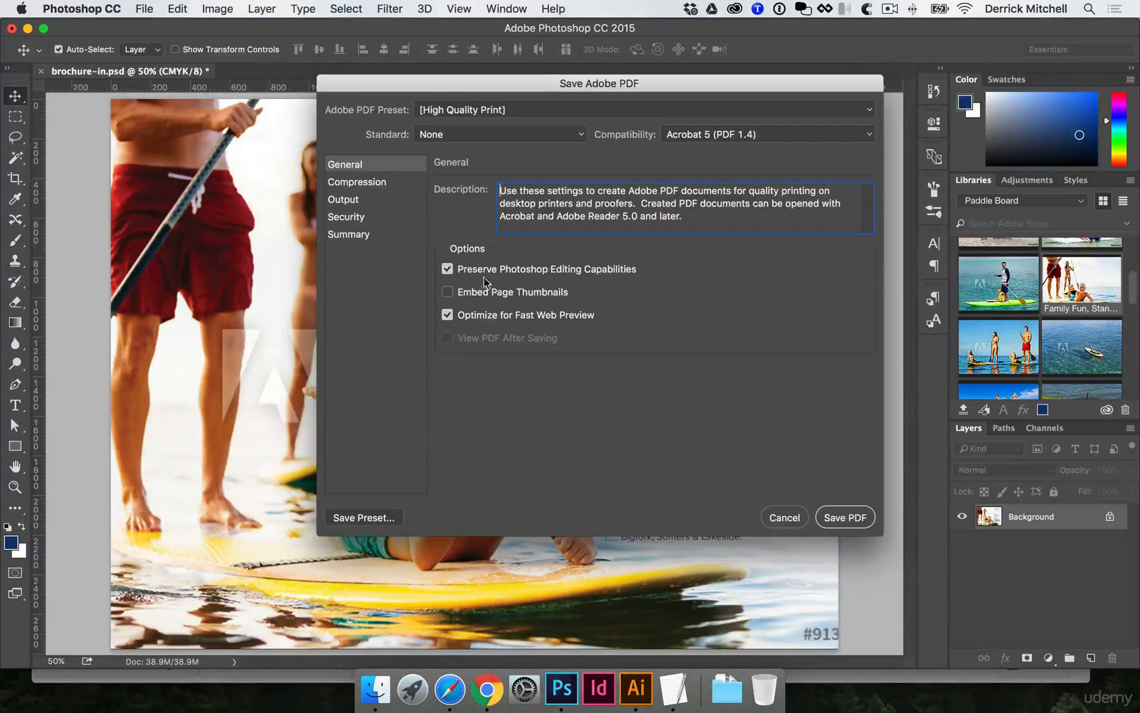
Turn off Preserve Photoshop Editing Capabilities, check the compression settings and save the PDF
{"action": "left_click", "coordinate": [443, 271]}
{"action": "left_click", "coordinate": [386, 183]}
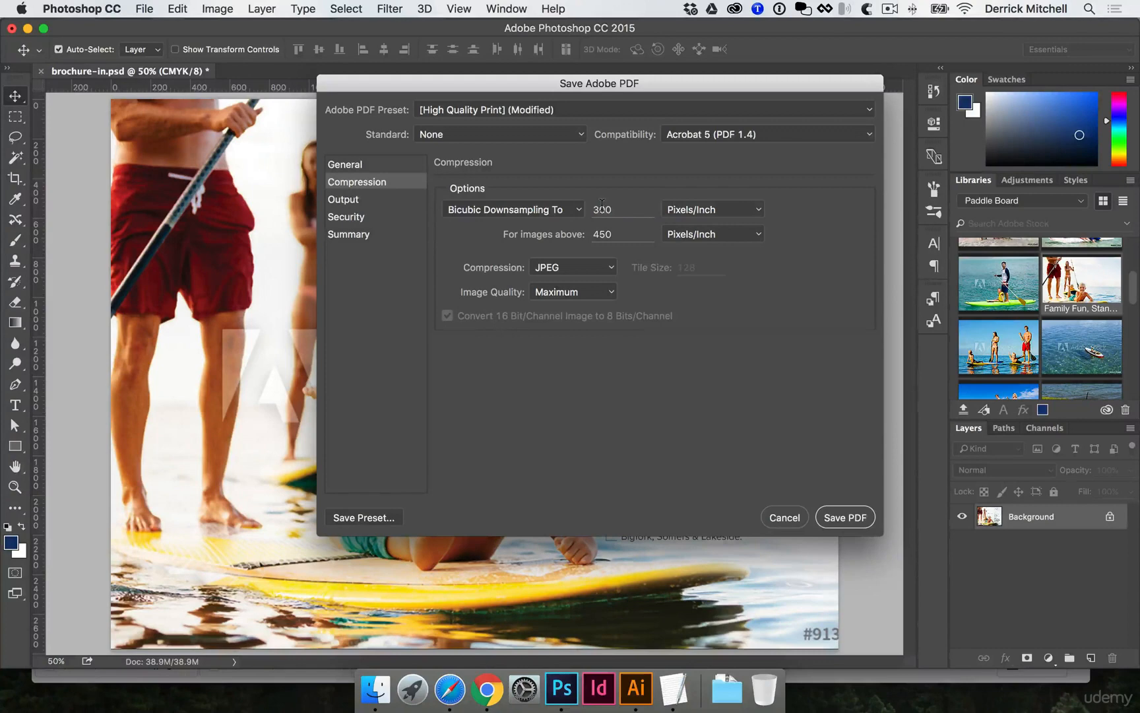
{"action": "left_click", "coordinate": [848, 519]}
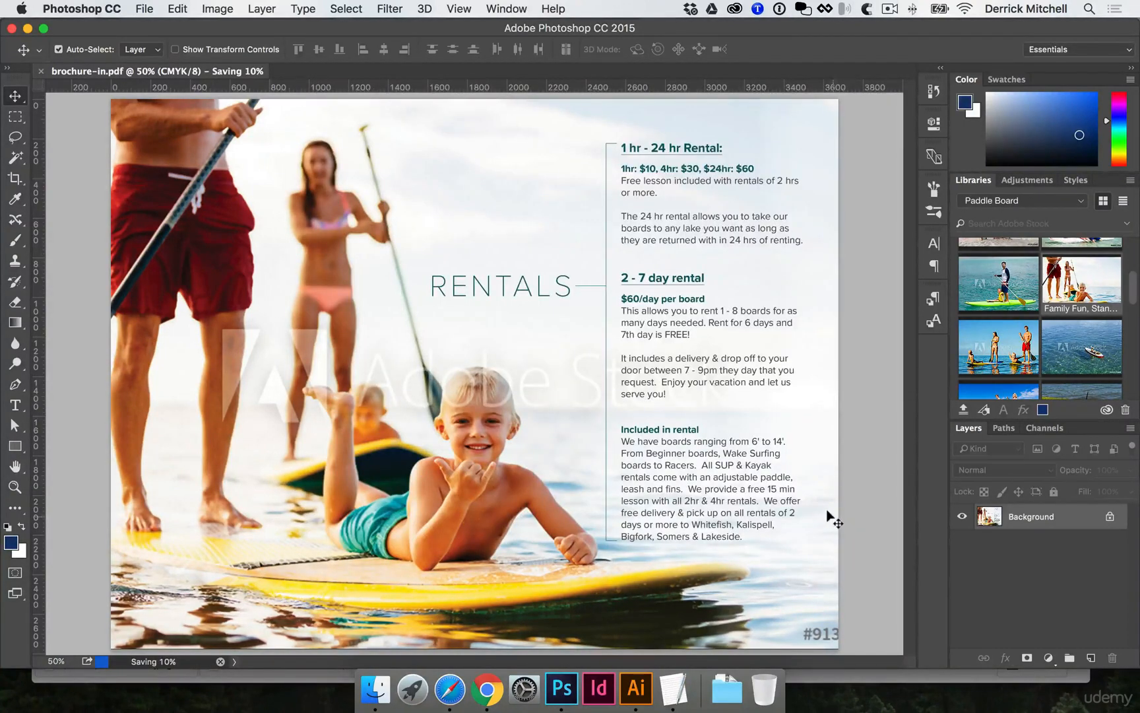
Switch to Finder, open brochure-out.psd from the SUP brochure's DESIGN FILES/PSD folder, and flatten the image
{"action": "left_click", "coordinate": [374, 690]}
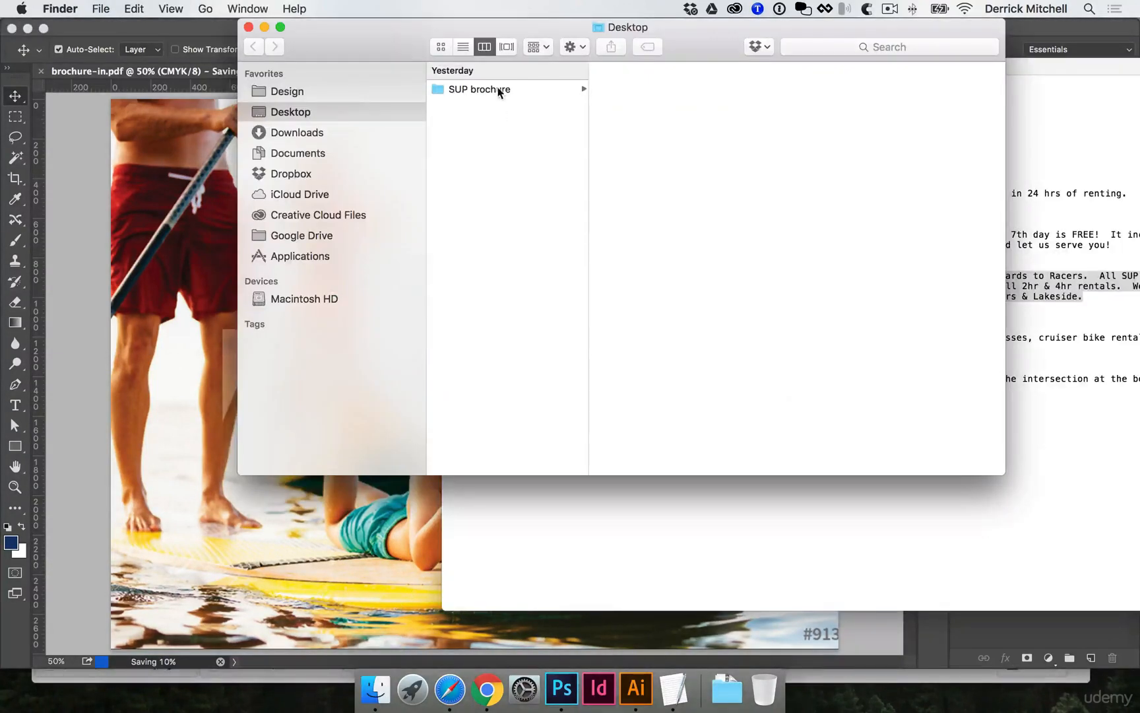
{"action": "left_click", "coordinate": [500, 90]}
{"action": "left_click", "coordinate": [660, 104]}
{"action": "left_click", "coordinate": [825, 90]}
{"action": "left_click", "coordinate": [834, 105]}
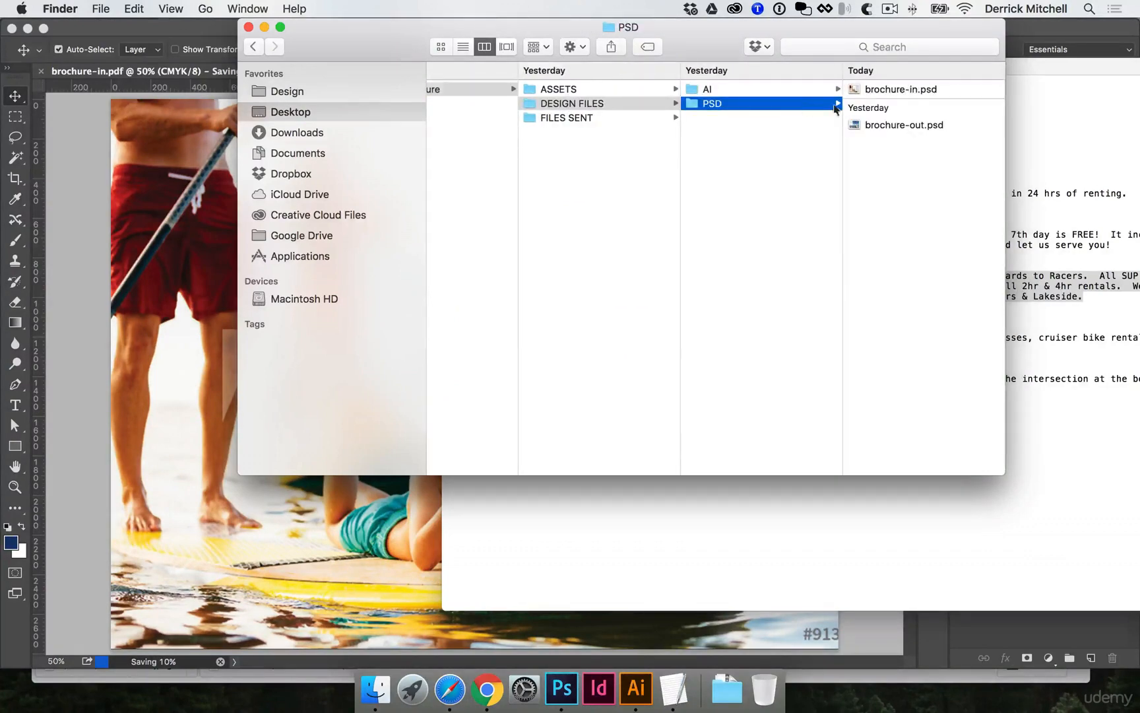
{"action": "left_click", "coordinate": [891, 88]}
{"action": "left_click", "coordinate": [750, 128]}
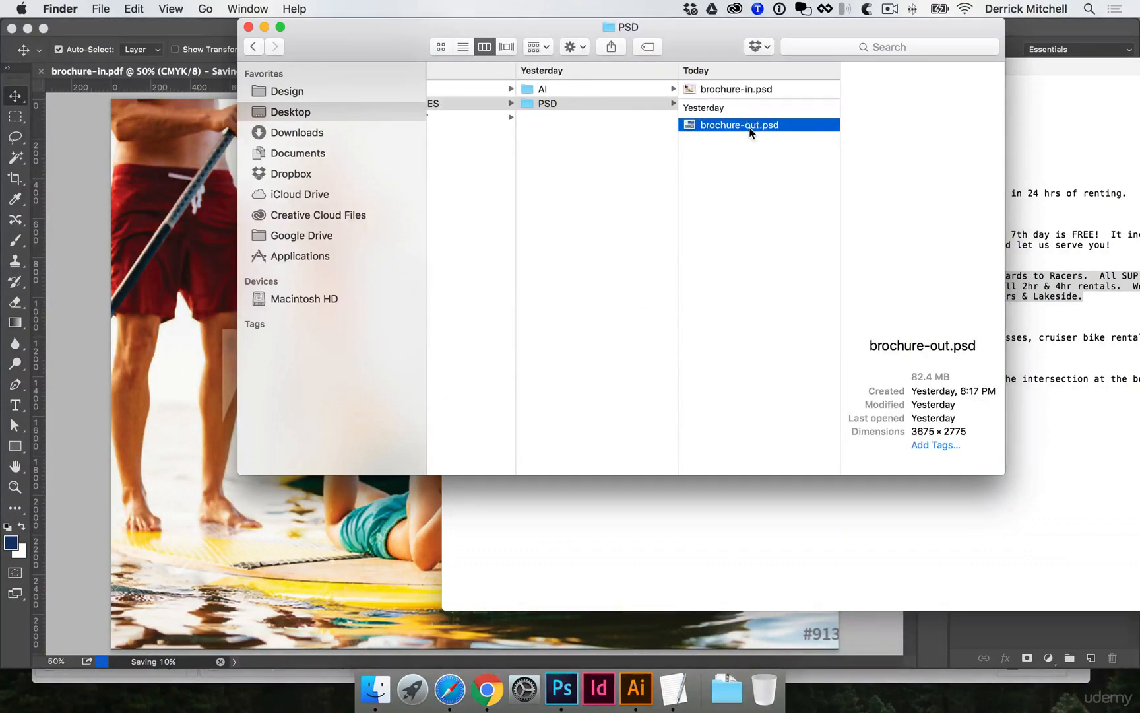
{"action": "double_click", "coordinate": [739, 128]}
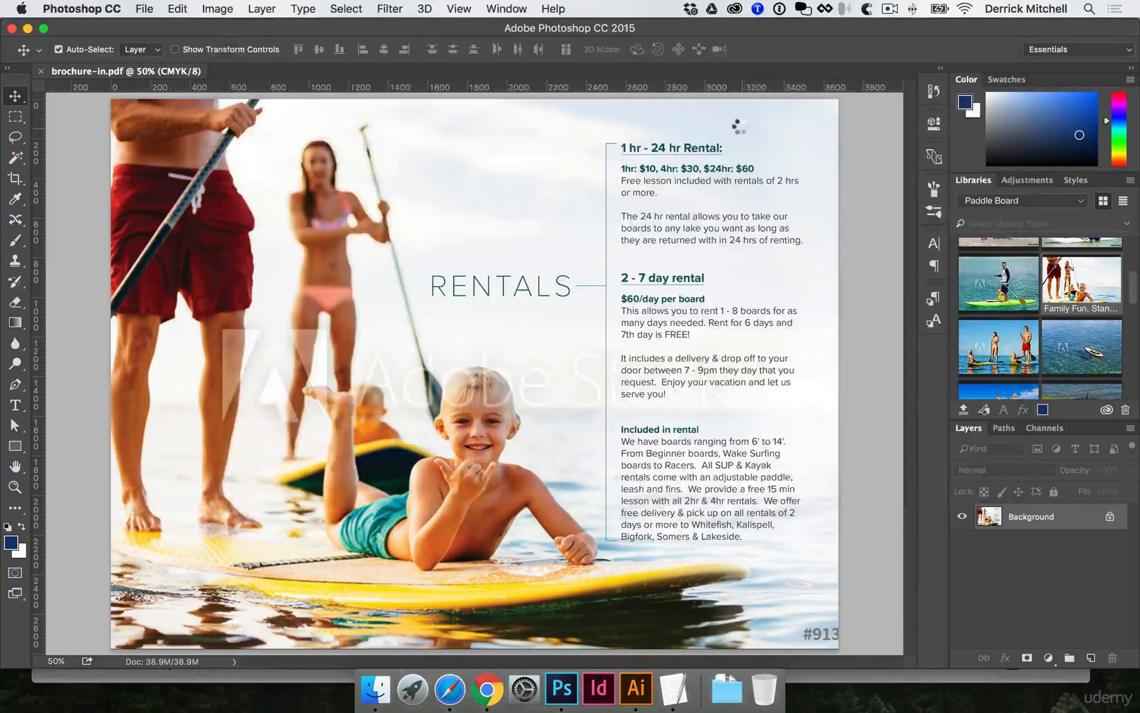
{"action": "left_click", "coordinate": [259, 9]}
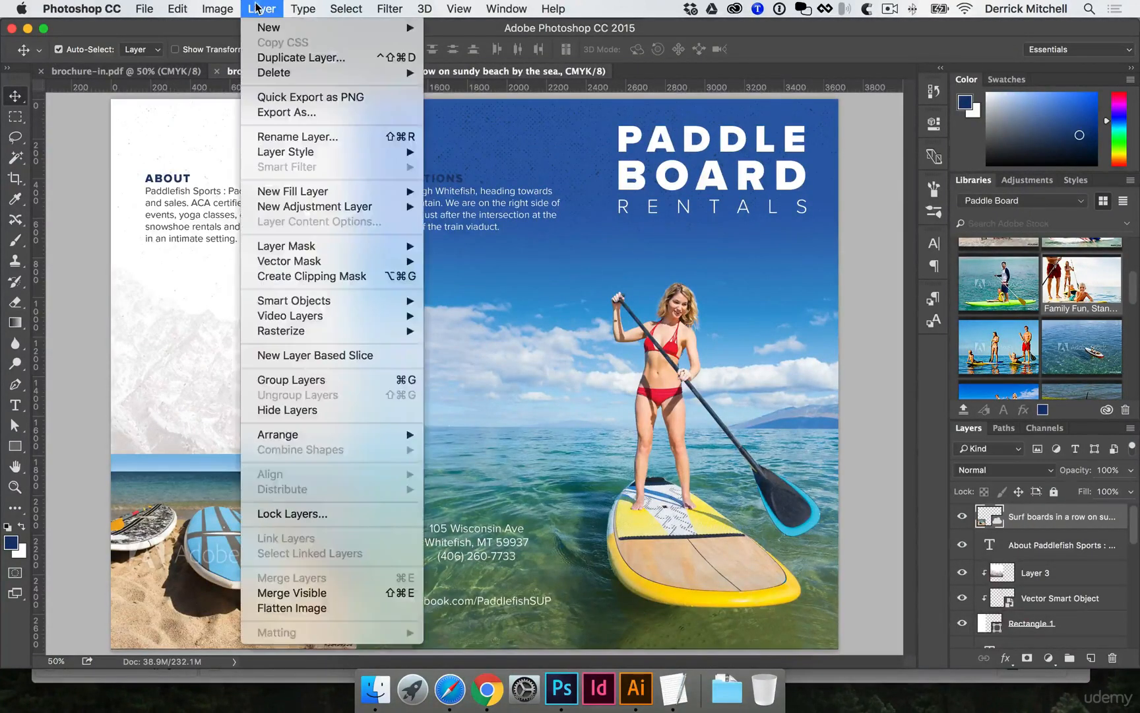
{"action": "left_click", "coordinate": [293, 608]}
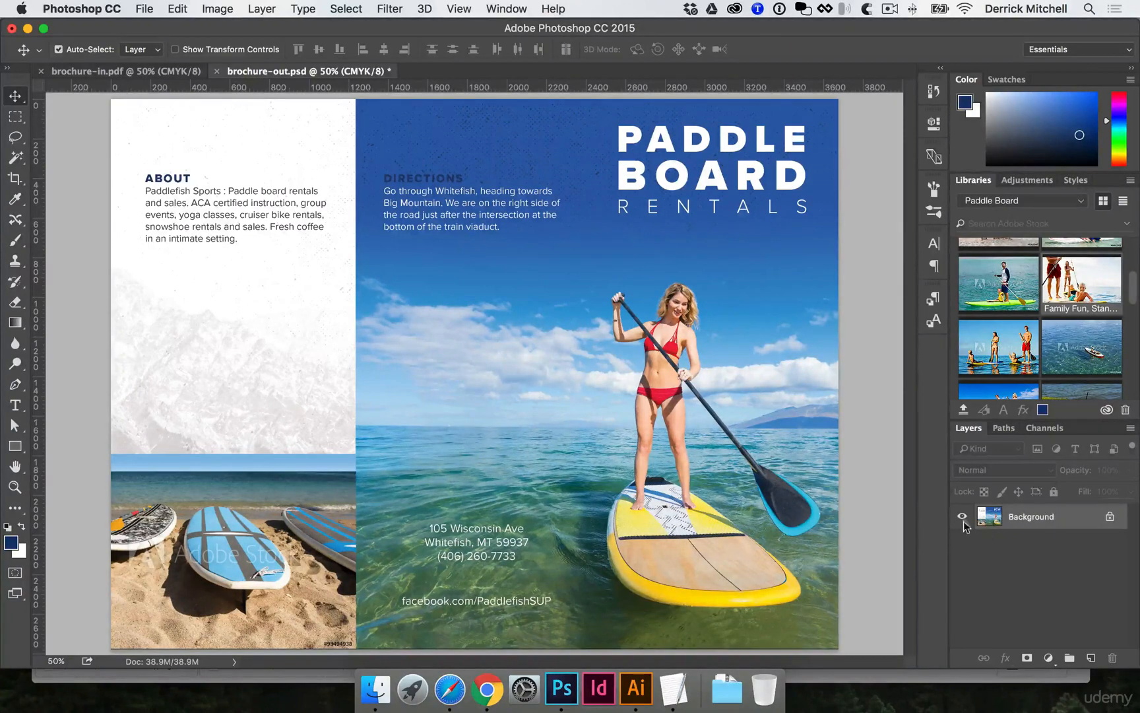
Save the flattened brochure-out file as a Photoshop PDF in the SUP brochure's FILES SENT/FINALS folder, keeping the offered PDF settings
{"action": "left_click", "coordinate": [146, 9]}
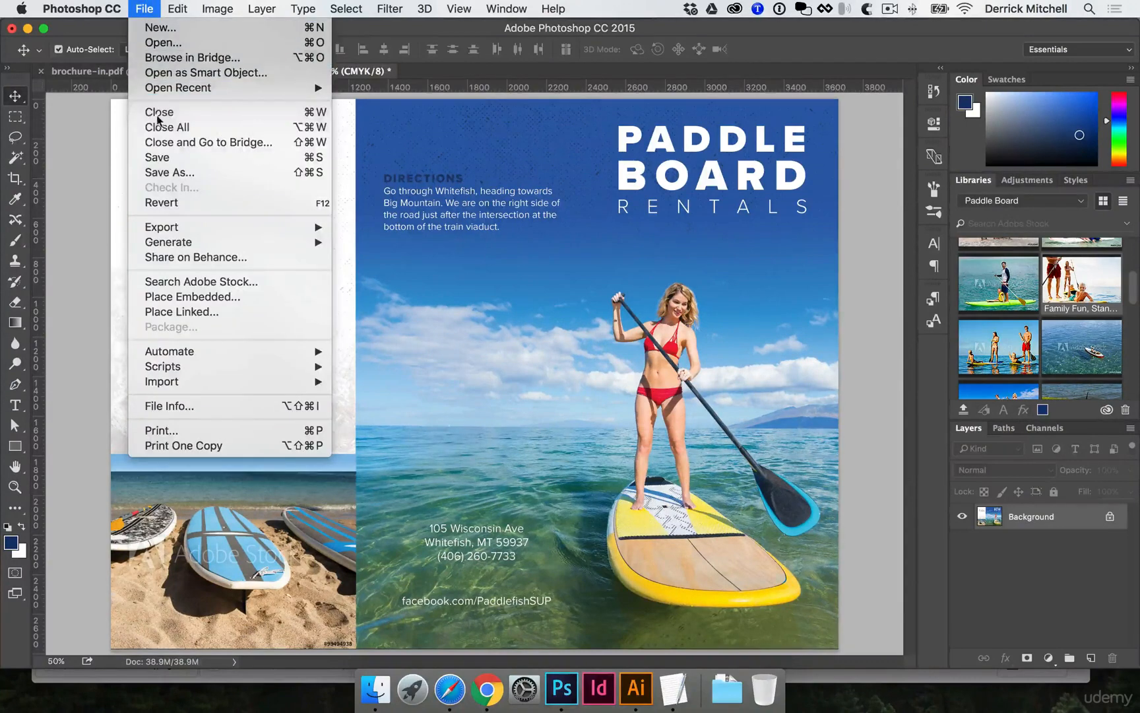
{"action": "left_click", "coordinate": [184, 173]}
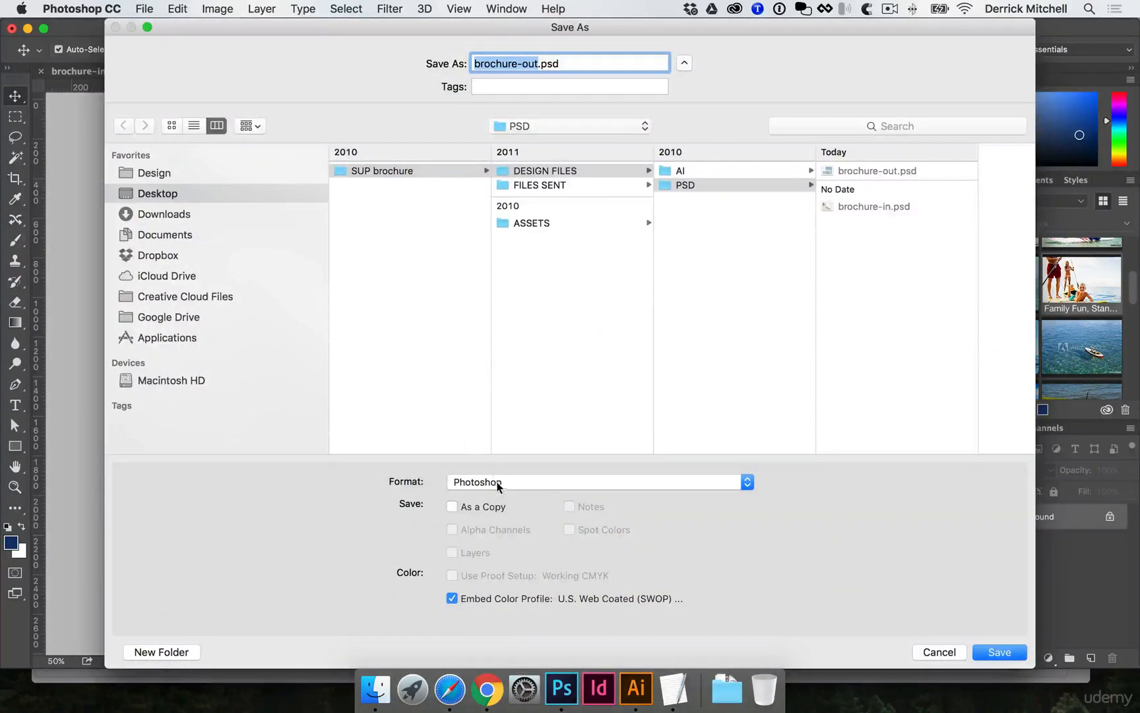
{"action": "left_click", "coordinate": [498, 486]}
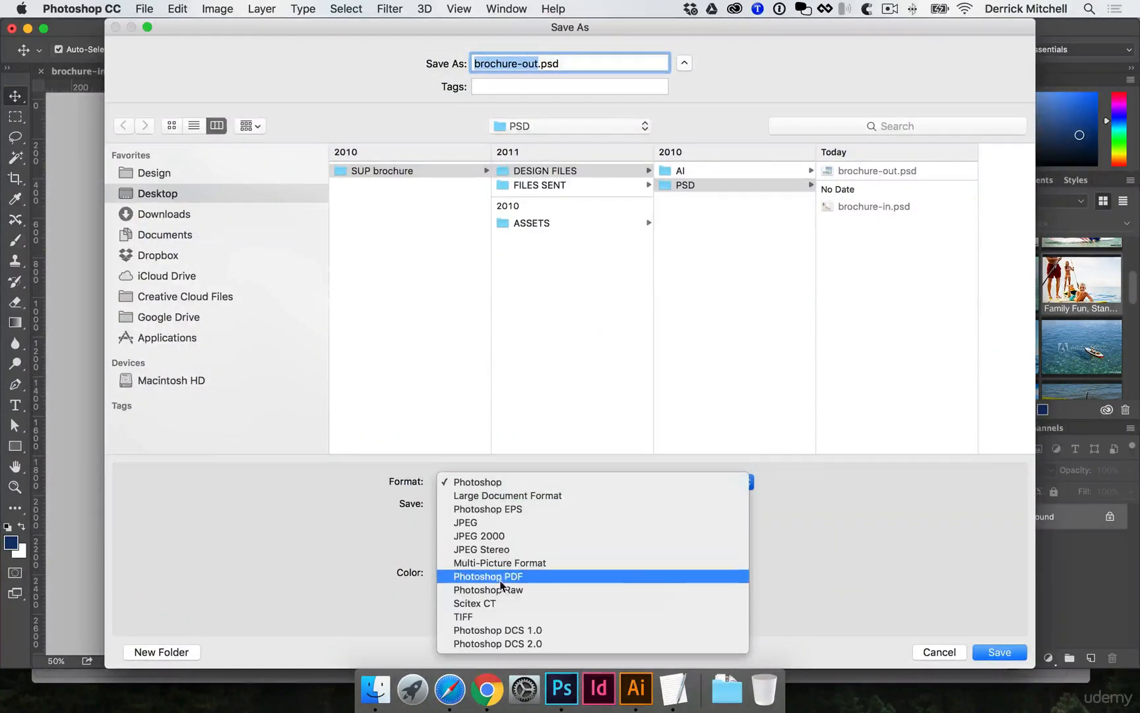
{"action": "left_click", "coordinate": [516, 584]}
{"action": "left_click", "coordinate": [551, 185]}
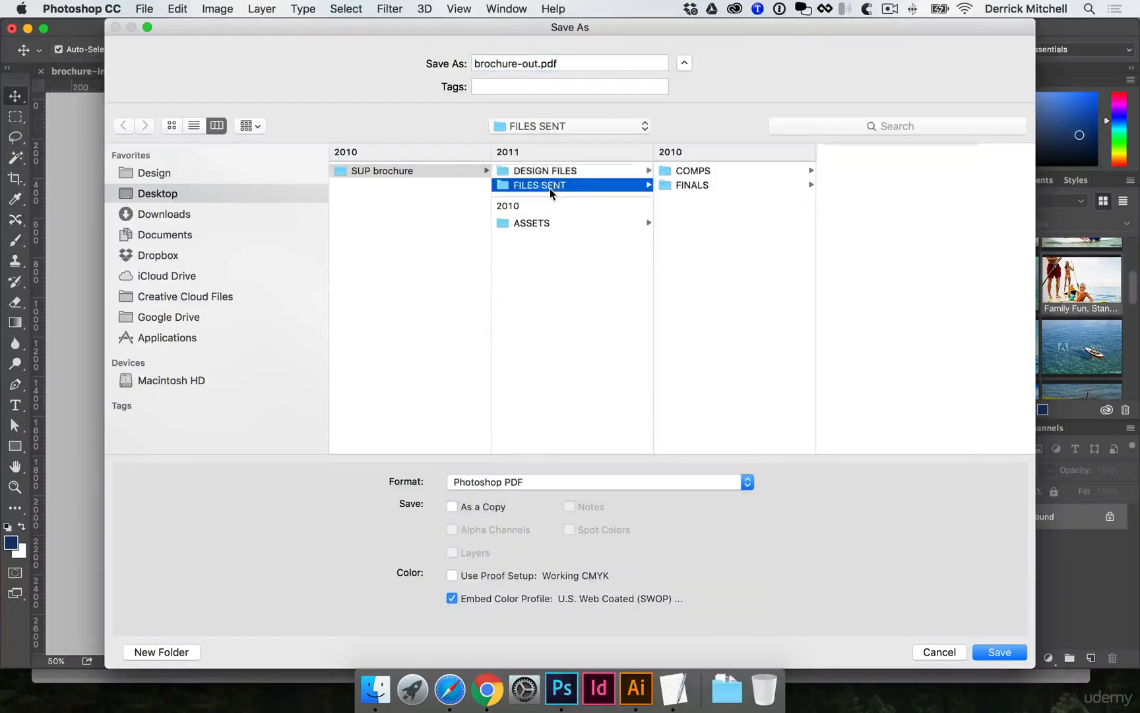
{"action": "left_click", "coordinate": [719, 185]}
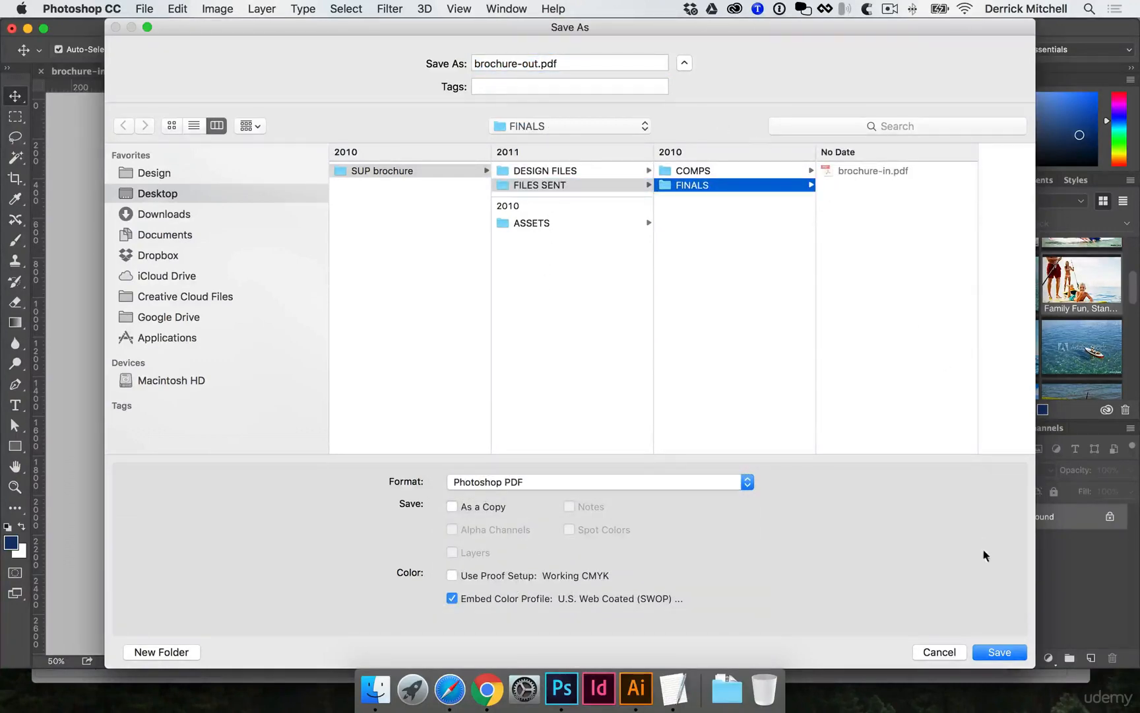
{"action": "left_click", "coordinate": [995, 650]}
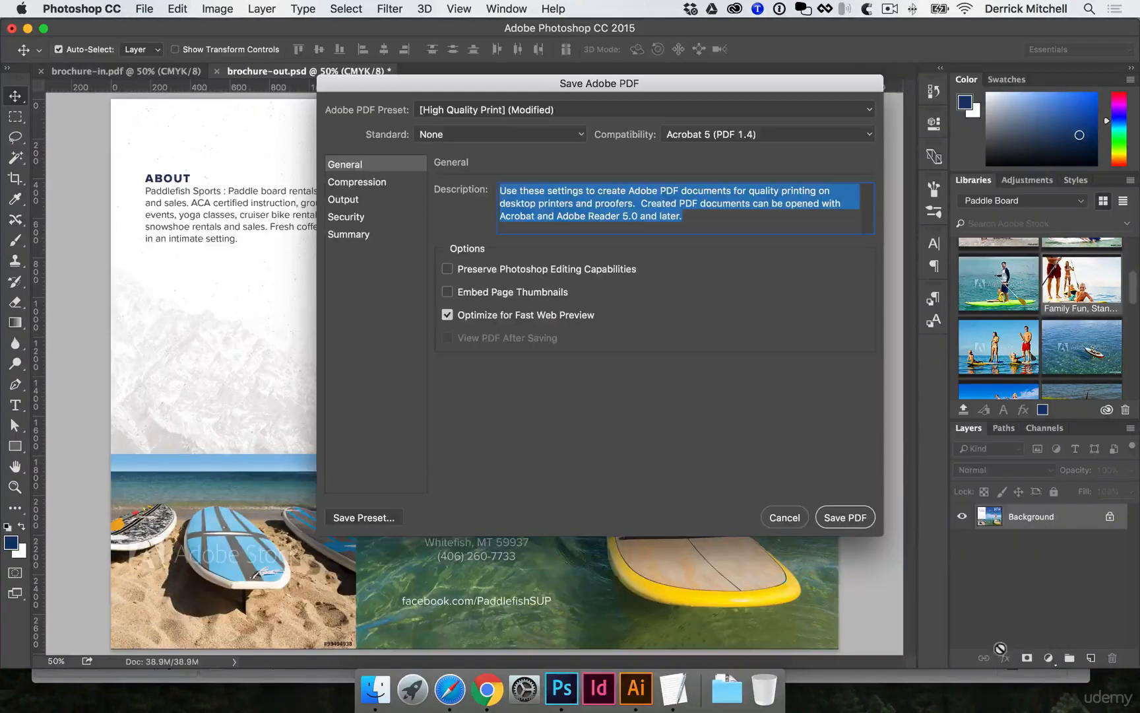
{"action": "left_click", "coordinate": [842, 521]}
Switch to Finder and preview brochure-in.pdf and brochure-out.pdf in the FILES SENT/FINALS folder
{"action": "left_click", "coordinate": [373, 707]}
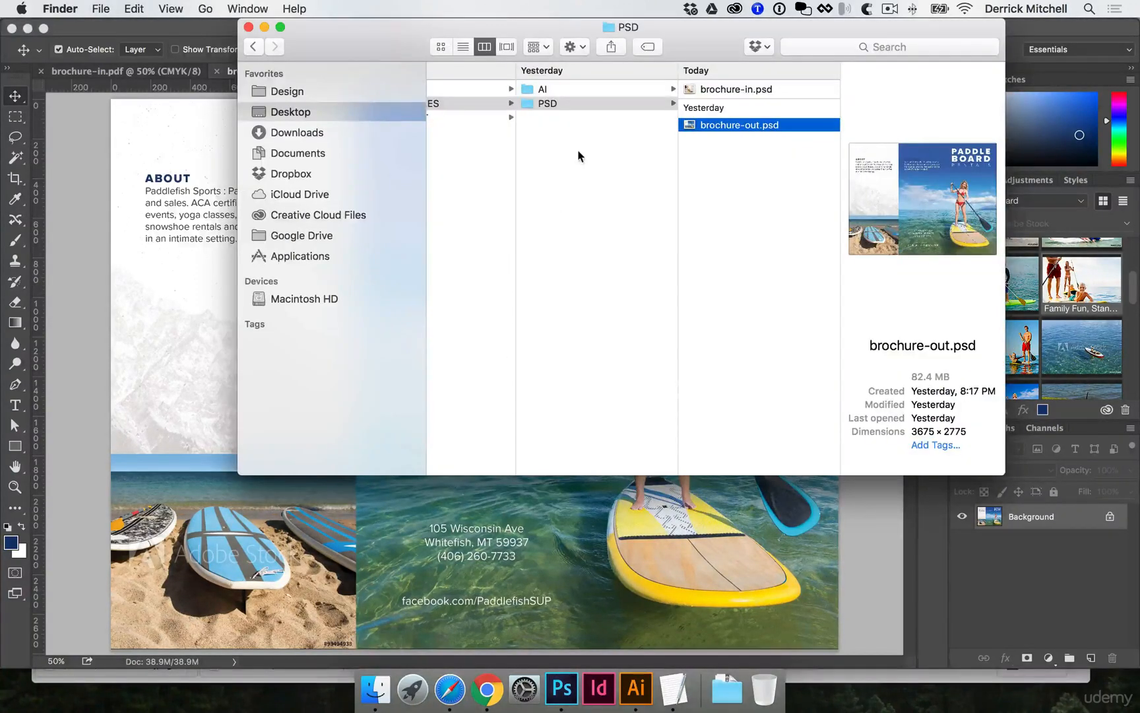
{"action": "left_click", "coordinate": [532, 120]}
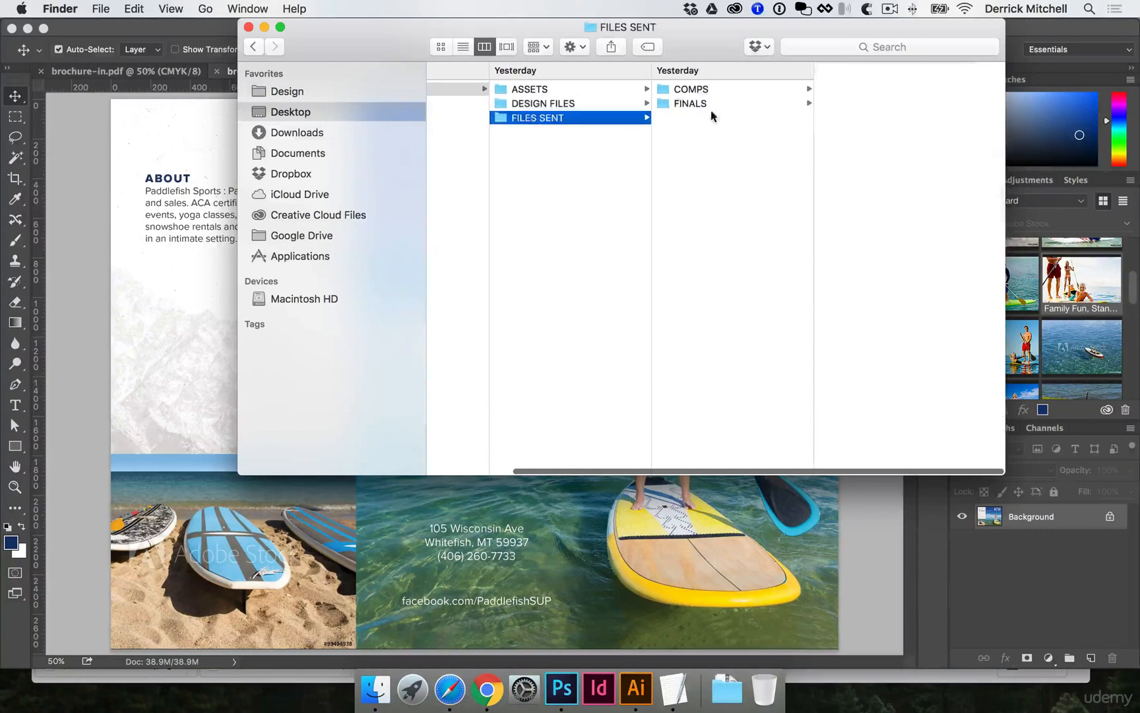
{"action": "left_click", "coordinate": [737, 103]}
{"action": "left_click", "coordinate": [851, 90]}
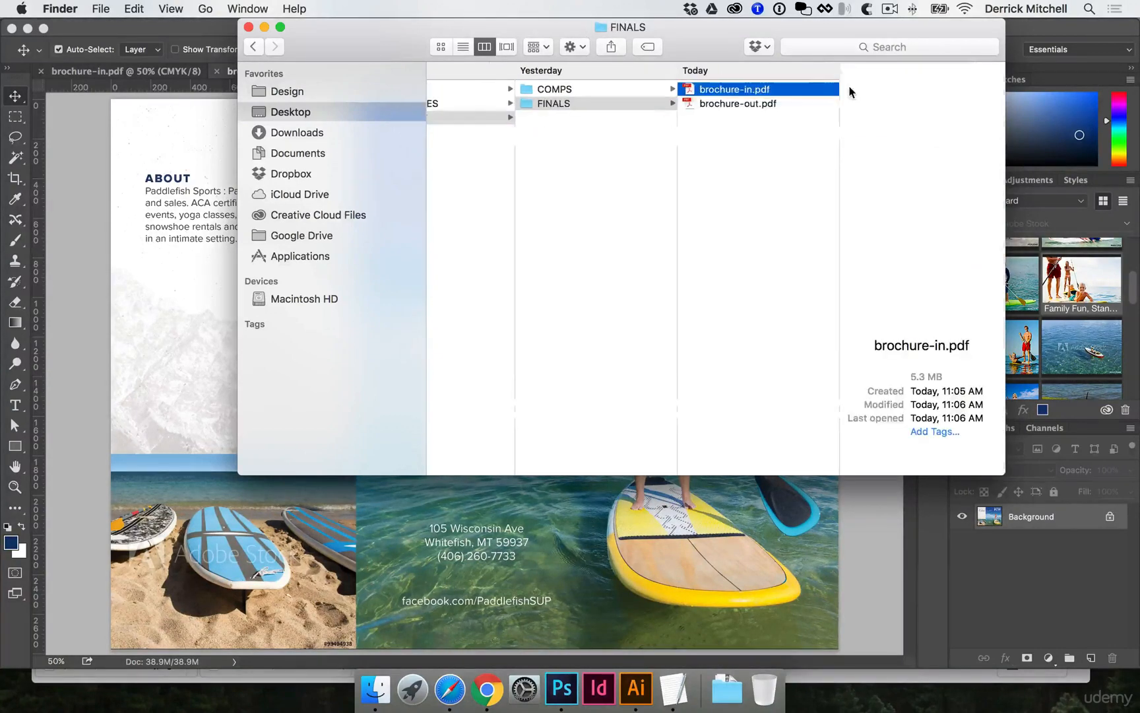
{"action": "key", "text": "space"}
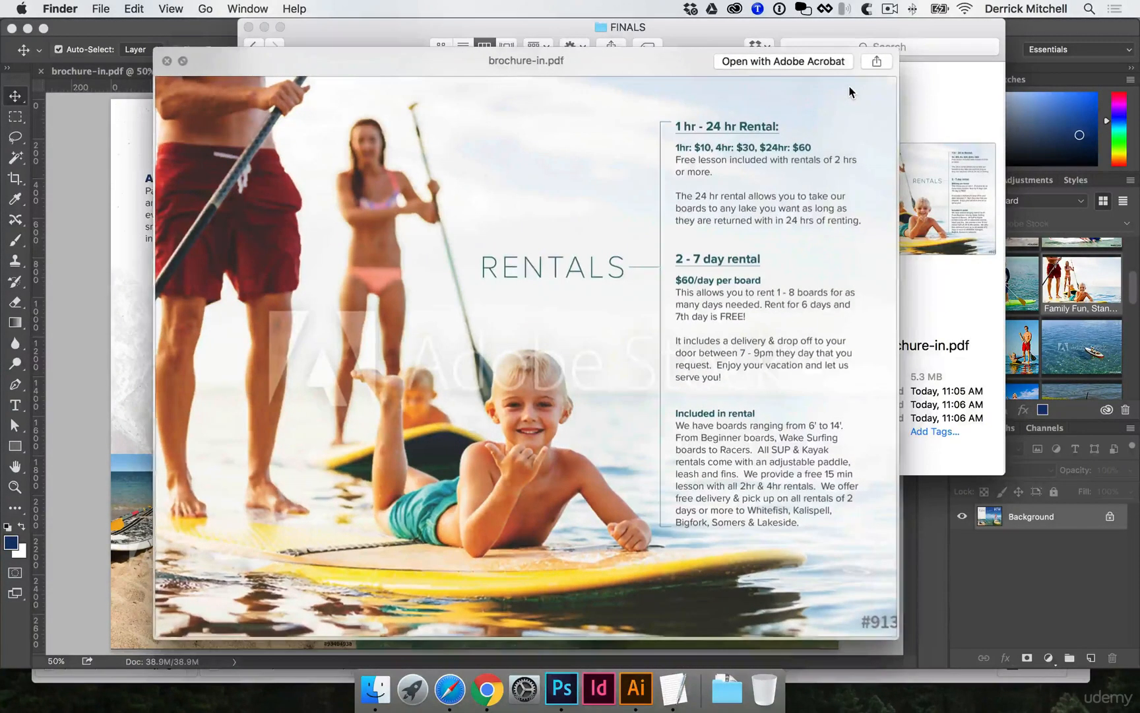
{"action": "key", "text": "Down"}
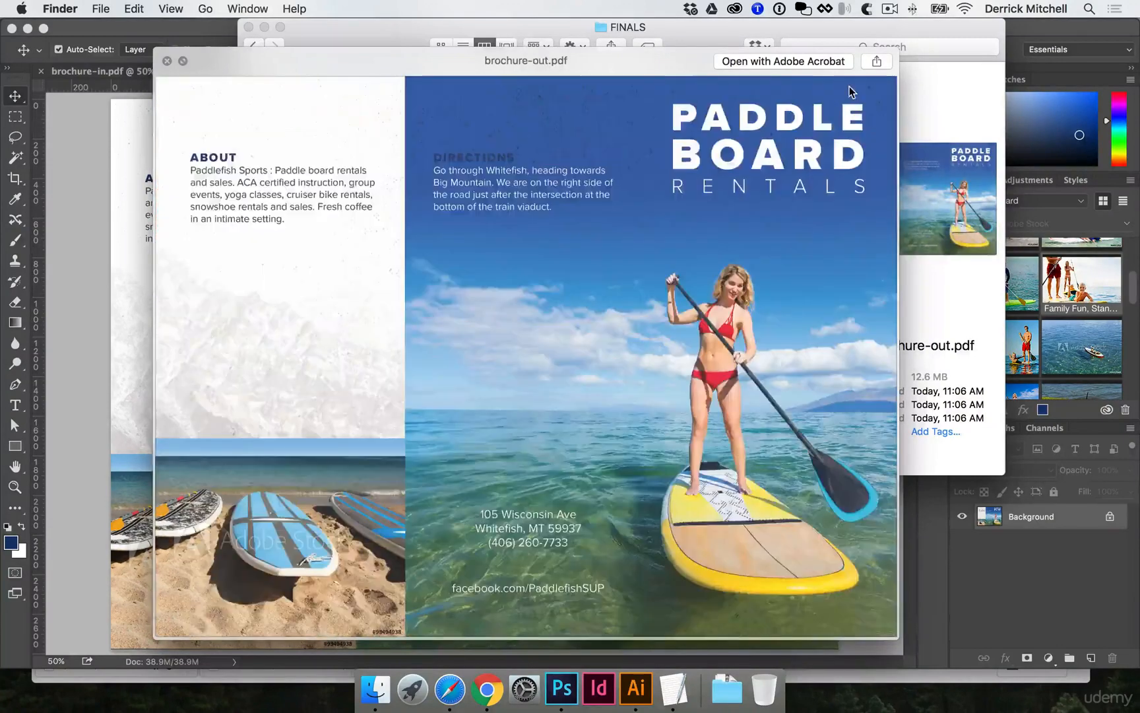
{"action": "key", "text": "Up"}
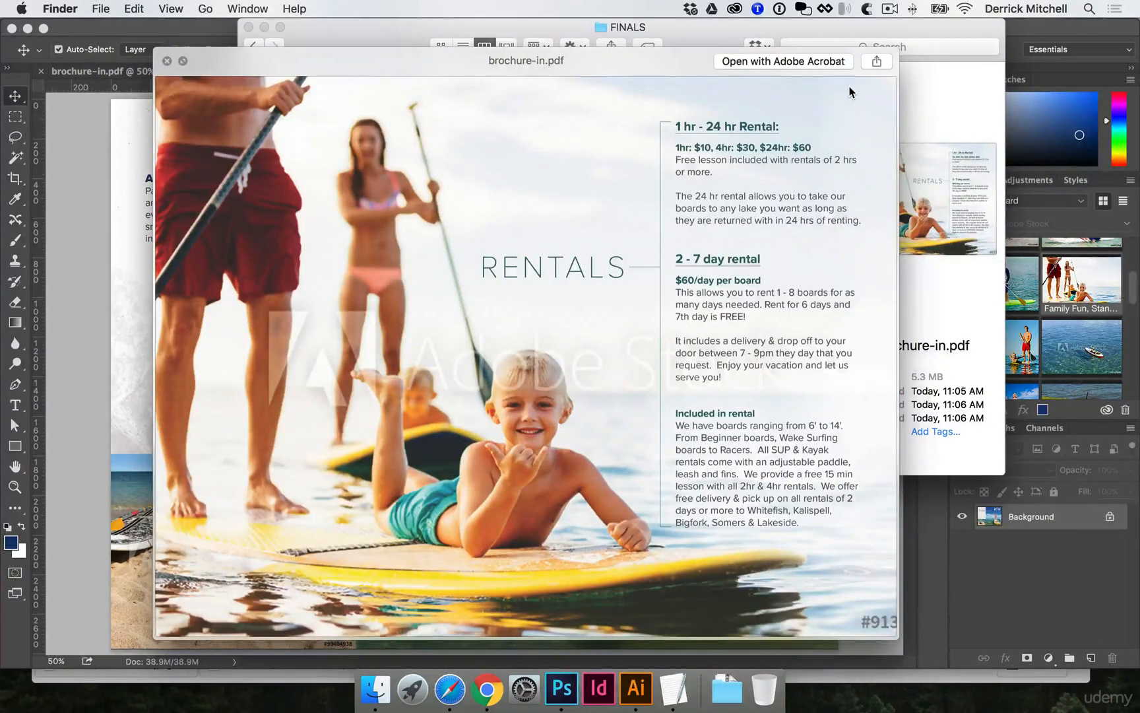
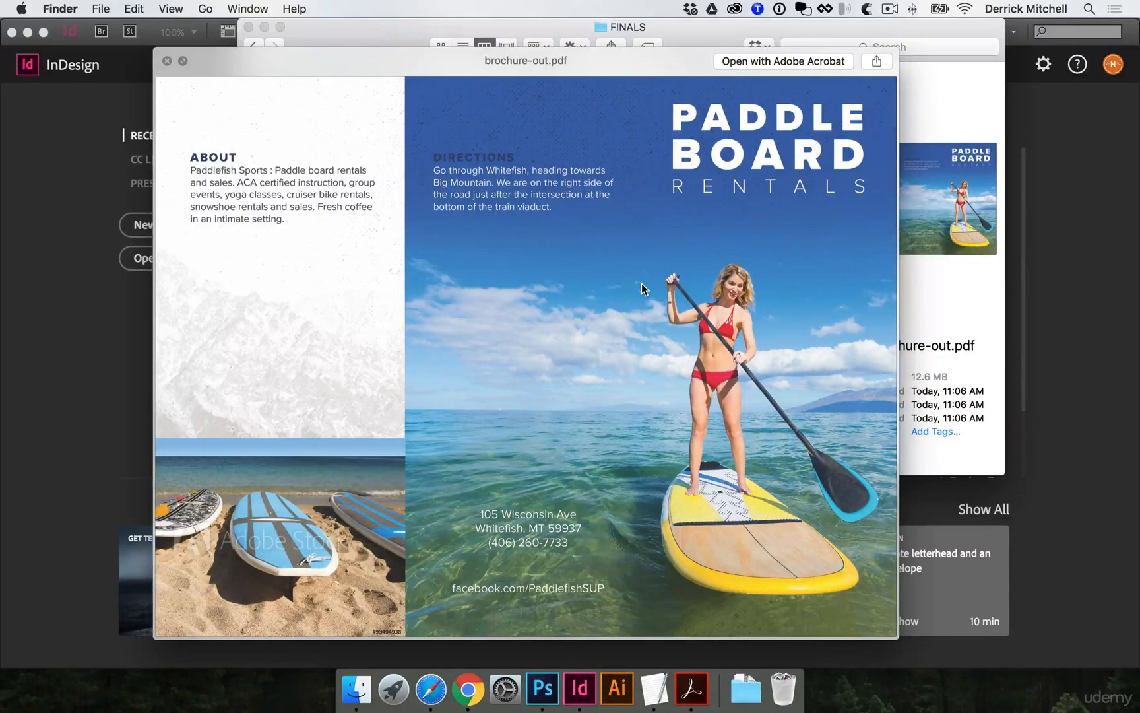
{"action": "key", "text": "space"}
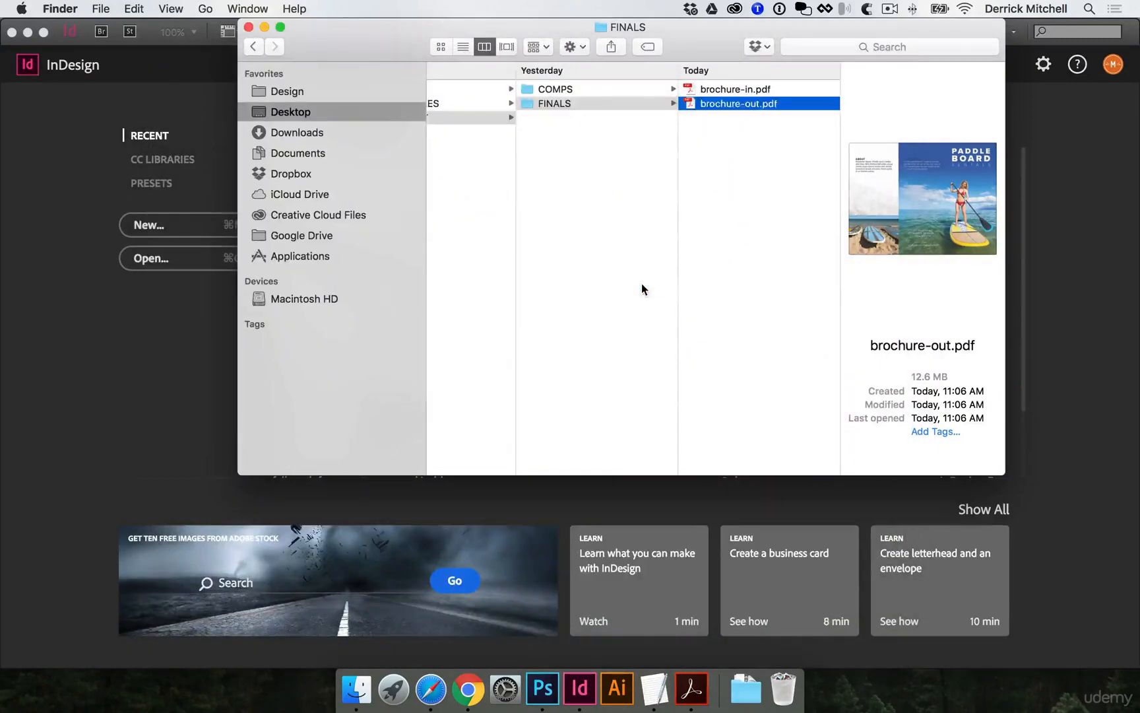
Switch to InDesign and set up a new 2-page print document without facing pages, 12 in wide and 9 in high
{"action": "left_click", "coordinate": [117, 345]}
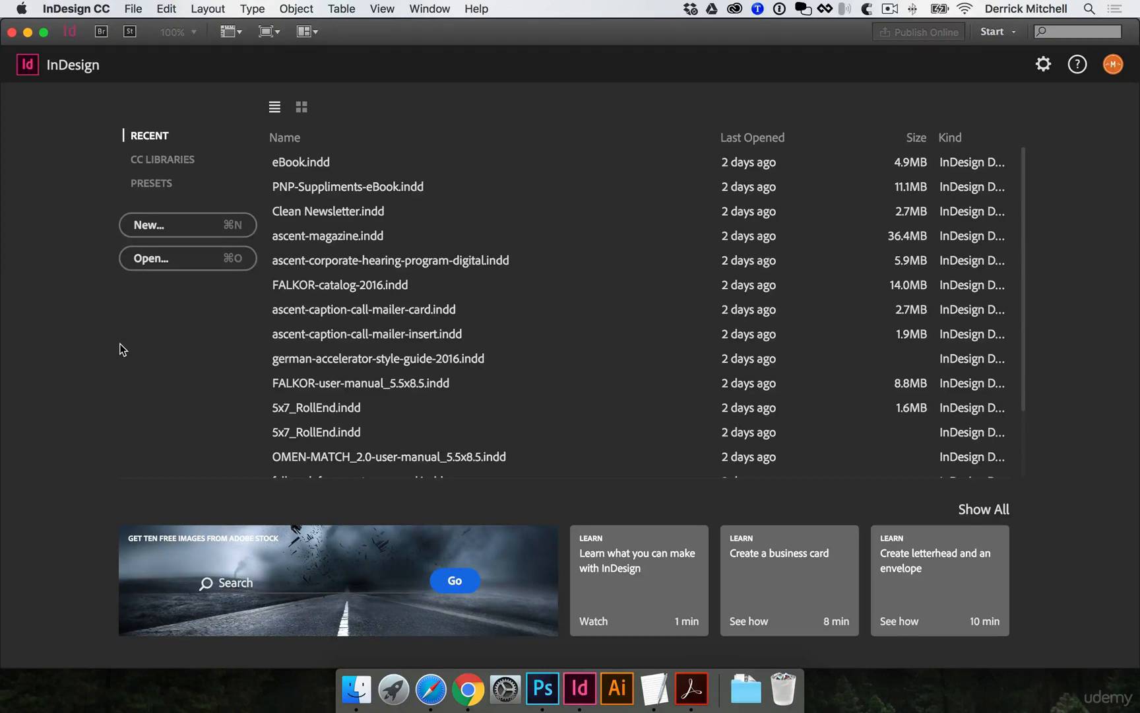
{"action": "left_click", "coordinate": [146, 225]}
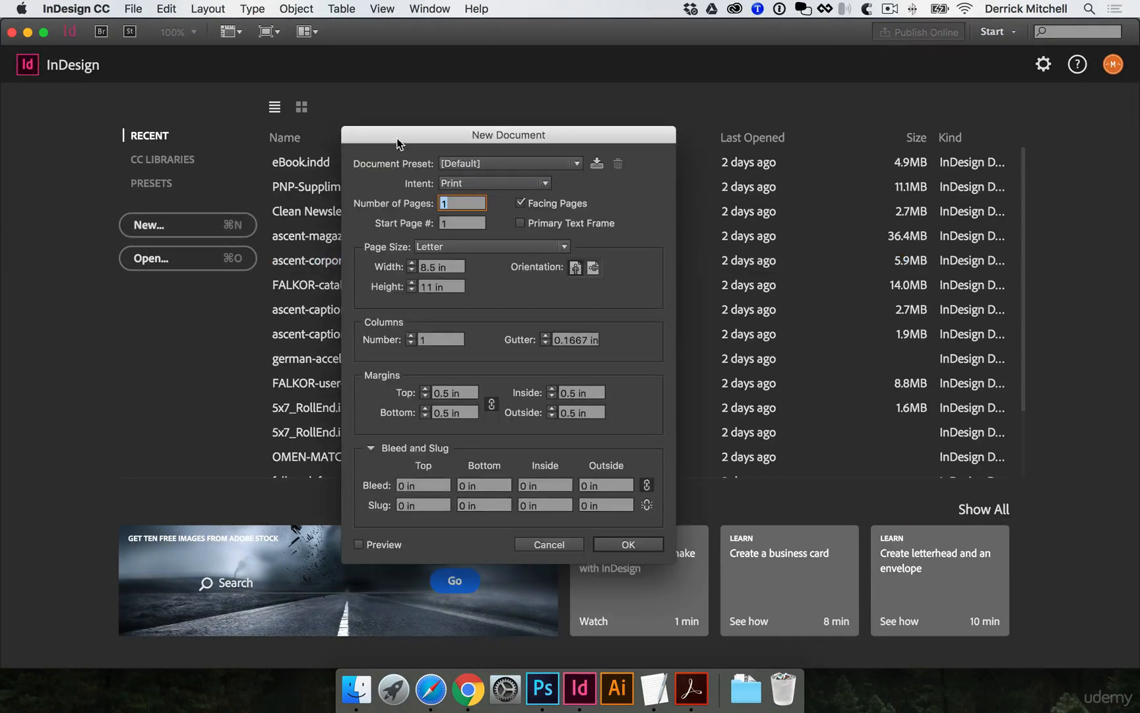
{"action": "left_click_drag", "start_coordinate": [396, 138], "coordinate": [427, 133]}
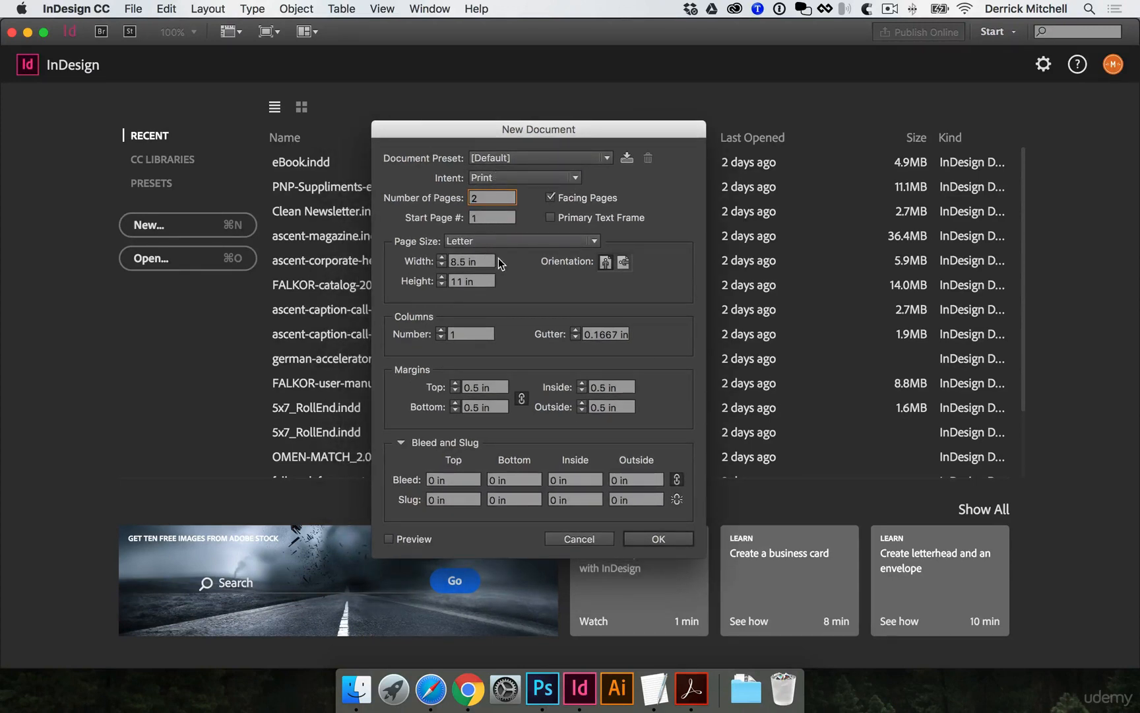
{"action": "left_click", "coordinate": [551, 198]}
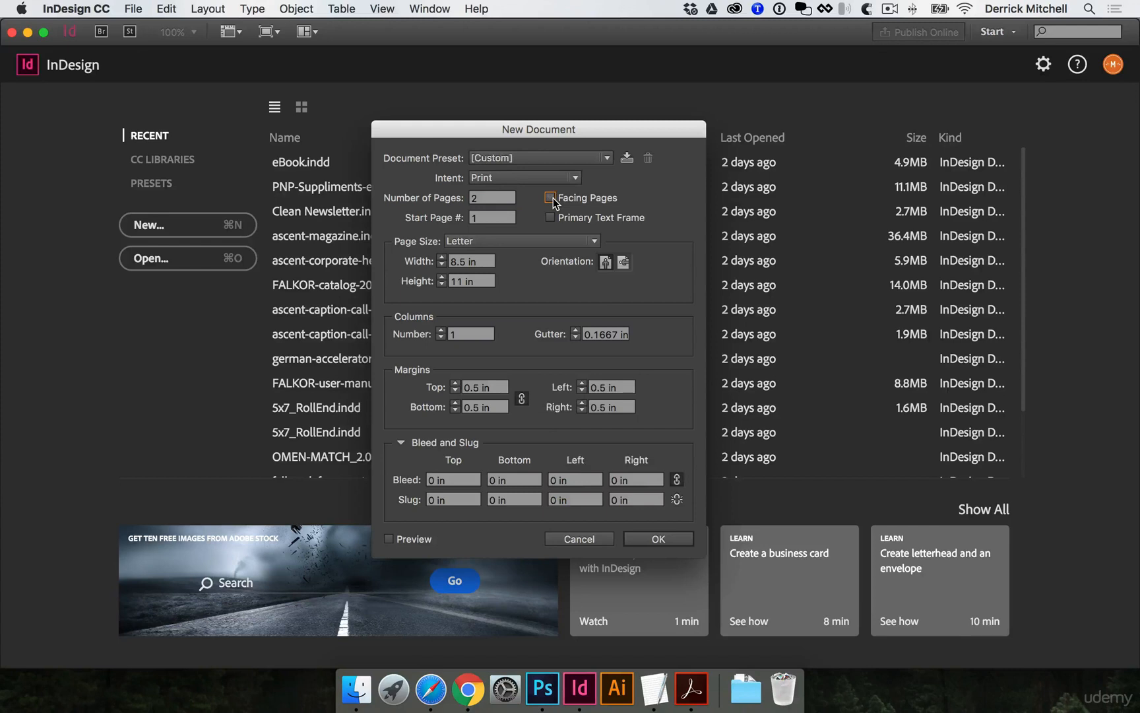
{"action": "key", "text": "Tab"}
{"action": "type", "text": "12"}
{"action": "key", "text": "Tab"}
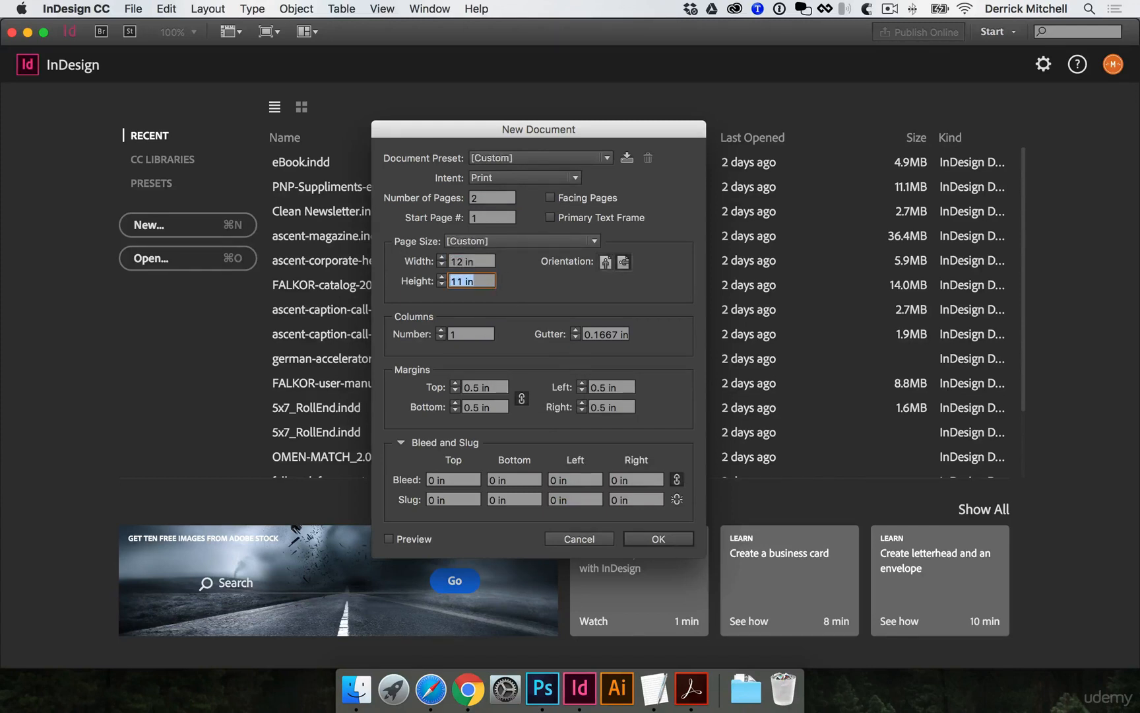
{"action": "type", "text": "9"}
{"action": "key", "text": "Tab"}
Give the new document 3 columns with a 0 in gutter and set all margins to 0 in
{"action": "triple_click", "coordinate": [588, 335]}
{"action": "type", "text": "0"}
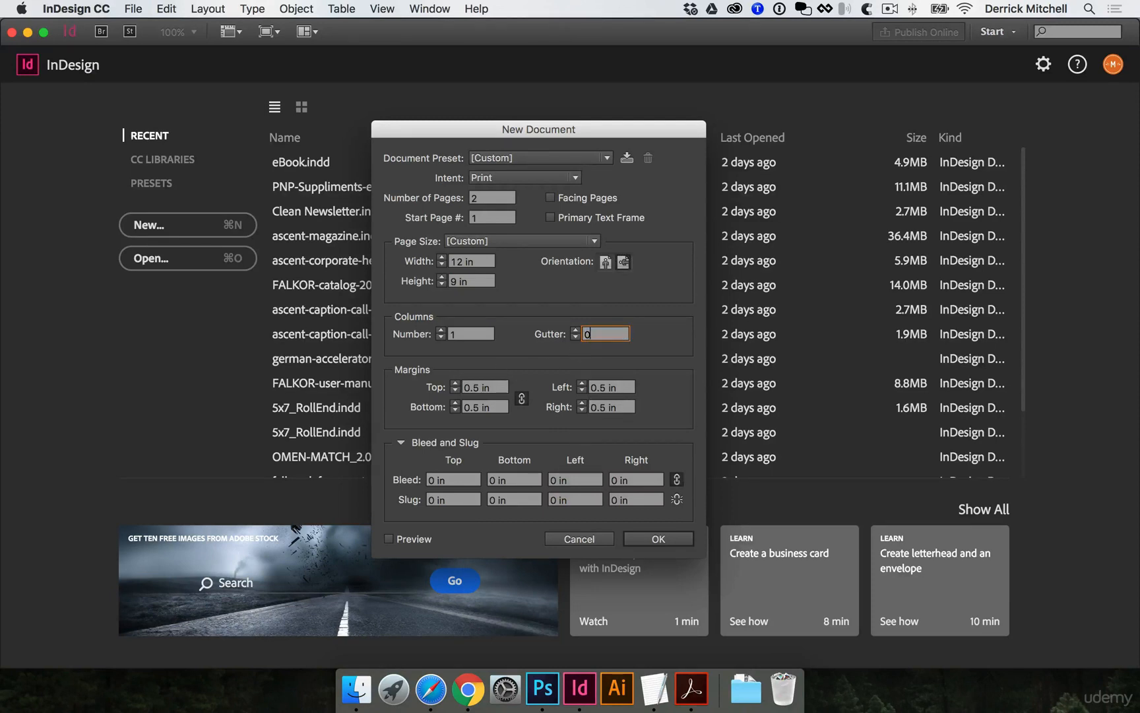
{"action": "triple_click", "coordinate": [483, 333]}
{"action": "type", "text": "3"}
{"action": "left_click", "coordinate": [611, 335]}
{"action": "triple_click", "coordinate": [494, 389]}
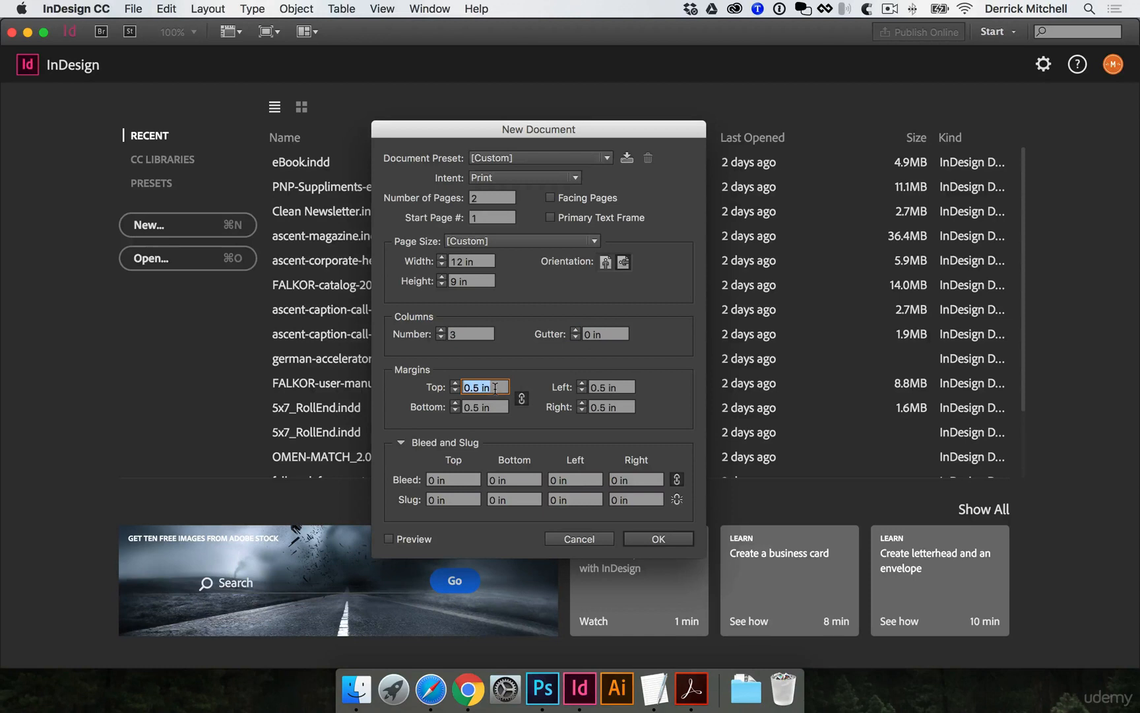
{"action": "type", "text": "0"}
{"action": "key", "text": "Tab"}
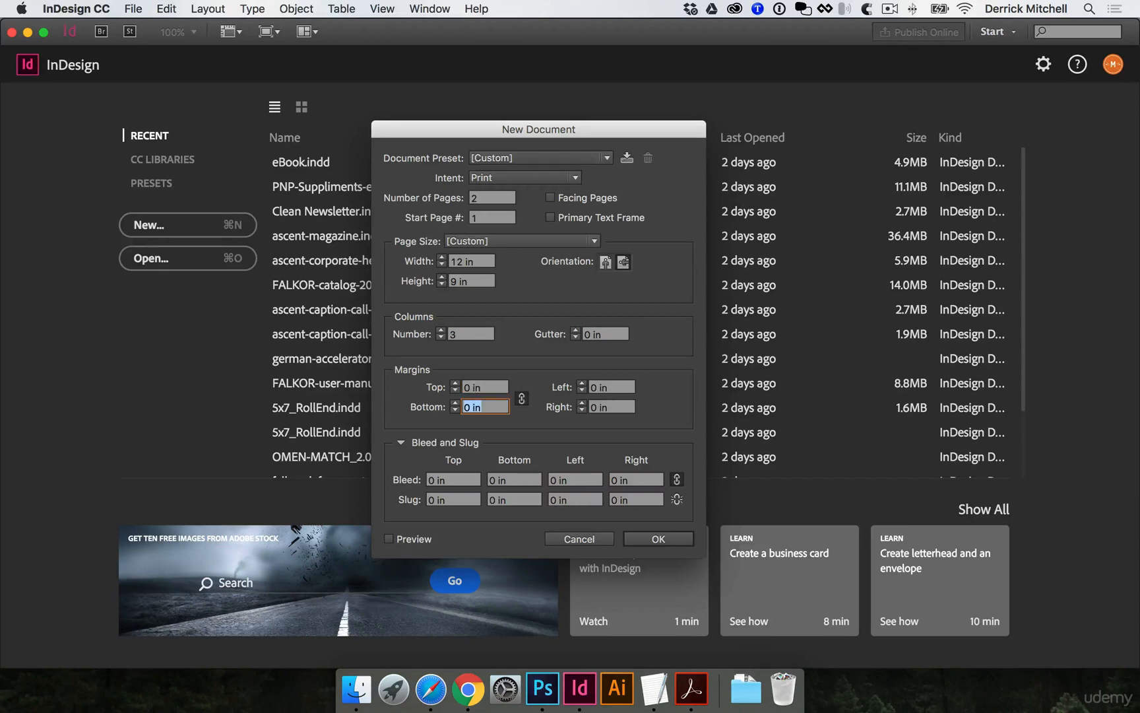
Set the new document's bleed to 0.125 in on all four sides
{"action": "left_click", "coordinate": [465, 481]}
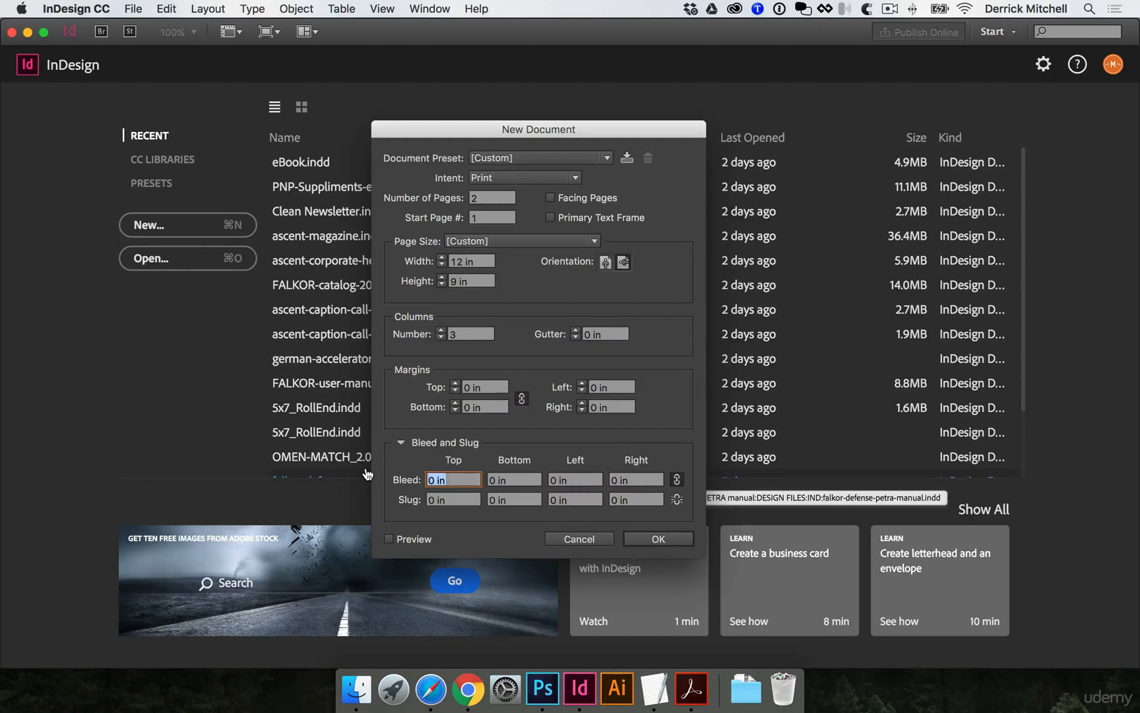
{"action": "type", "text": ".125"}
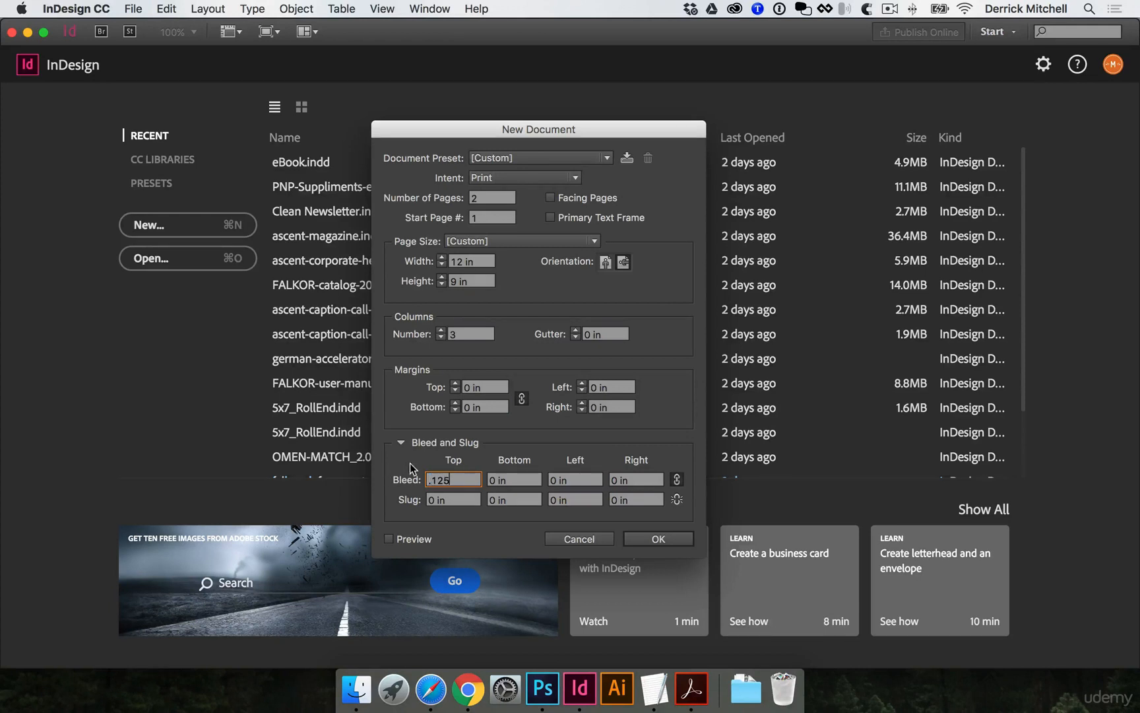
{"action": "left_click", "coordinate": [516, 482]}
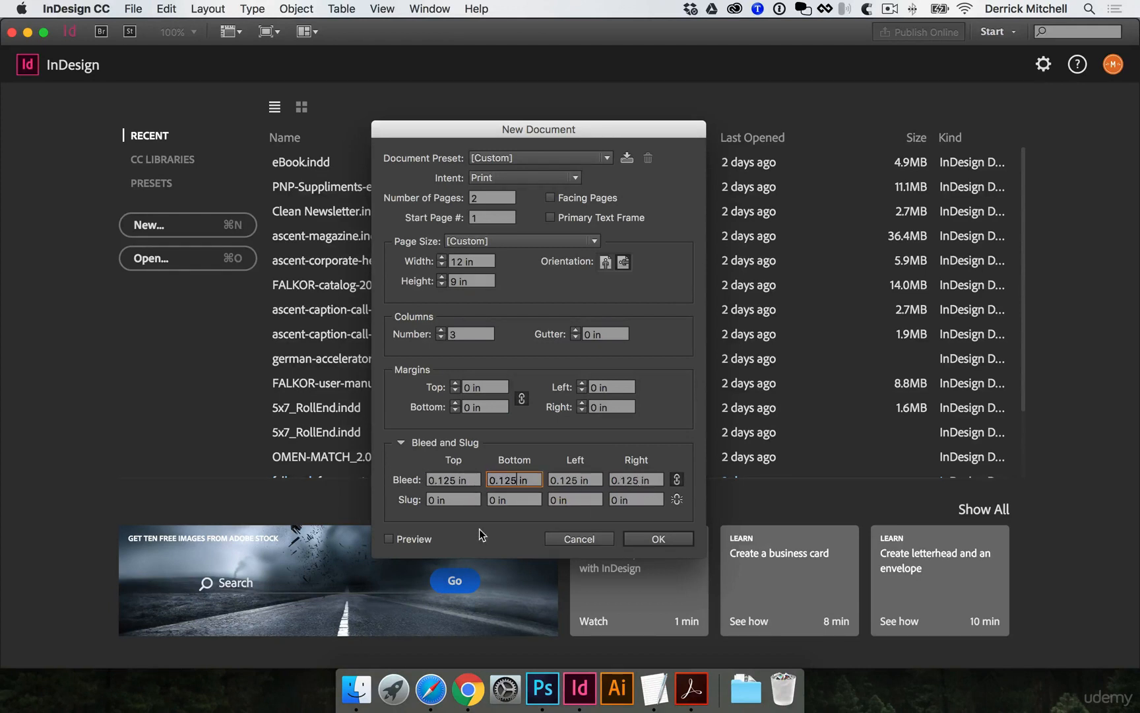
Set the slug to 2 in on all four sides and create the document
{"action": "left_click", "coordinate": [456, 500]}
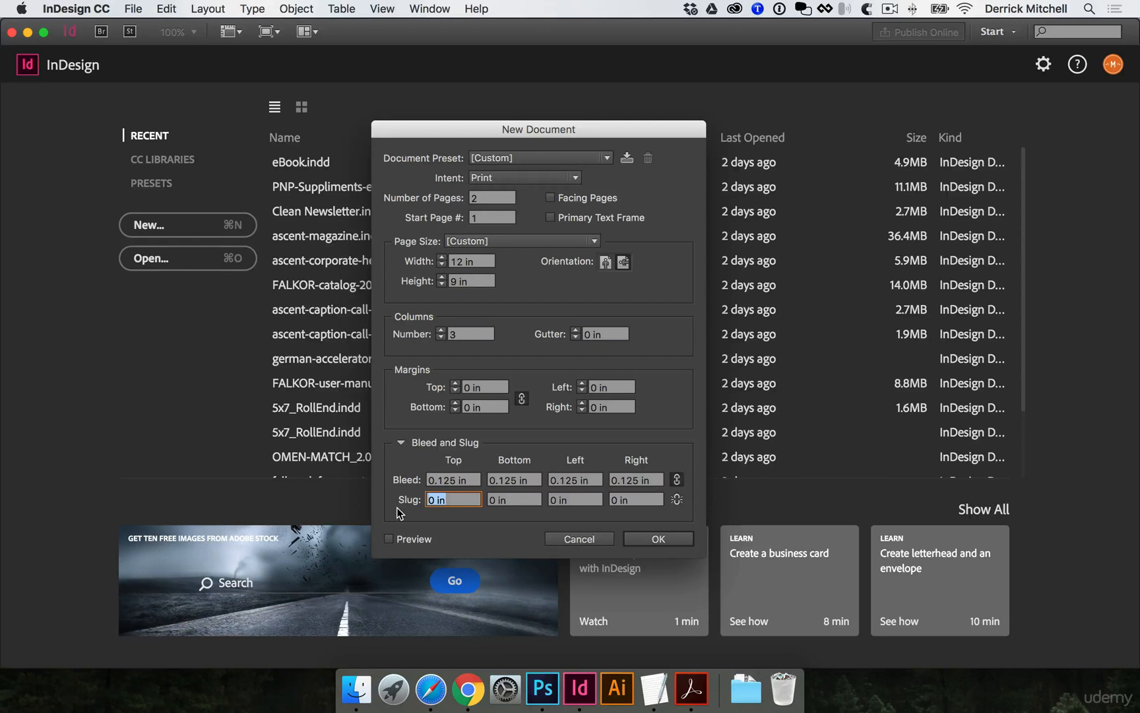
{"action": "type", "text": "2"}
{"action": "key", "text": "Tab"}
{"action": "type", "text": "2"}
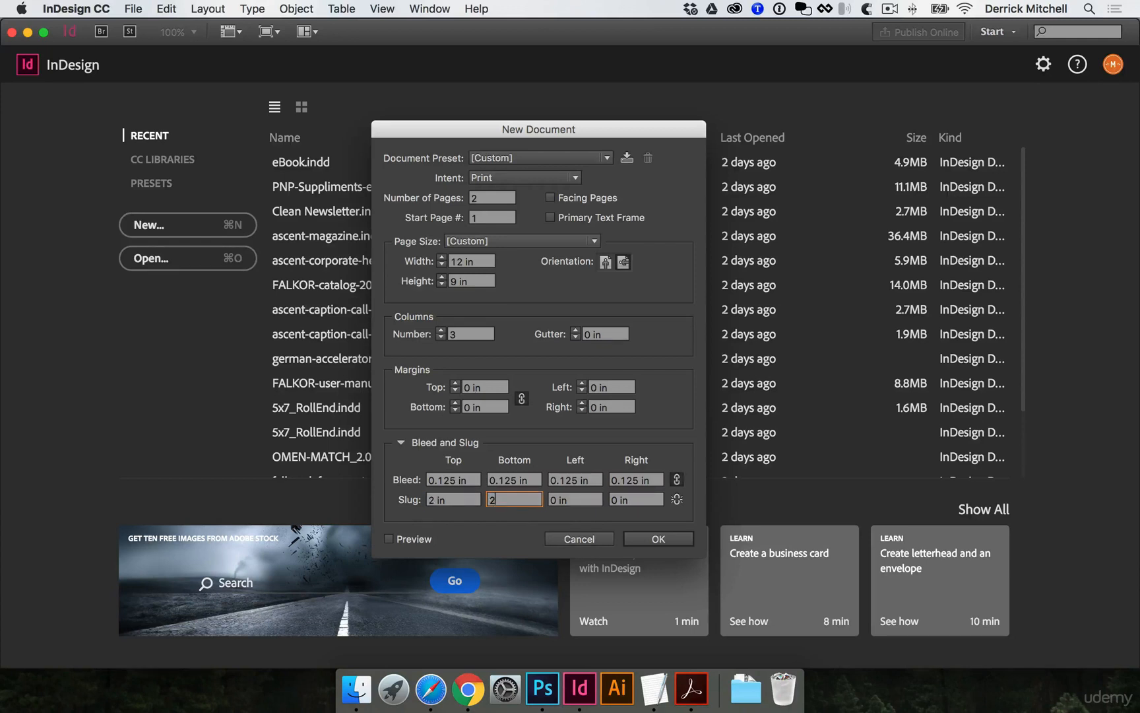
{"action": "key", "text": "Tab"}
{"action": "type", "text": "2"}
{"action": "key", "text": "Tab"}
{"action": "type", "text": "2"}
{"action": "key", "text": "Tab"}
{"action": "left_click", "coordinate": [647, 544]}
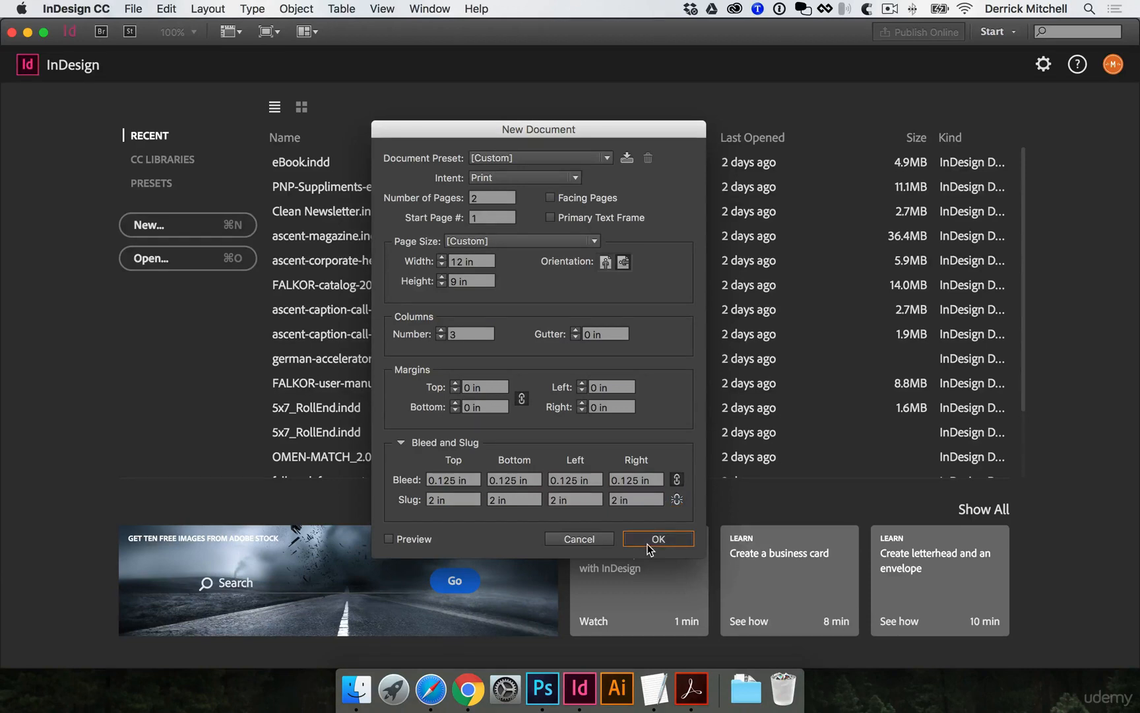
Show the document's page thumbnails and look through pages 1 and 2
{"action": "left_click", "coordinate": [1099, 113]}
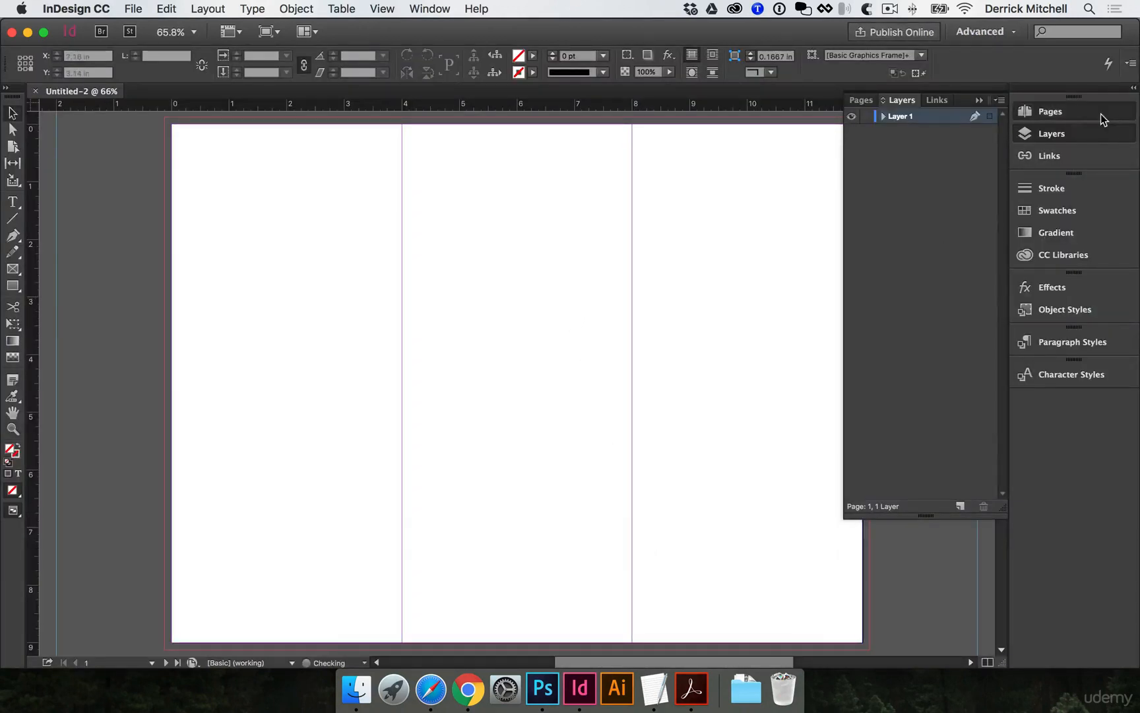
{"action": "double_click", "coordinate": [889, 316]}
{"action": "double_click", "coordinate": [885, 263]}
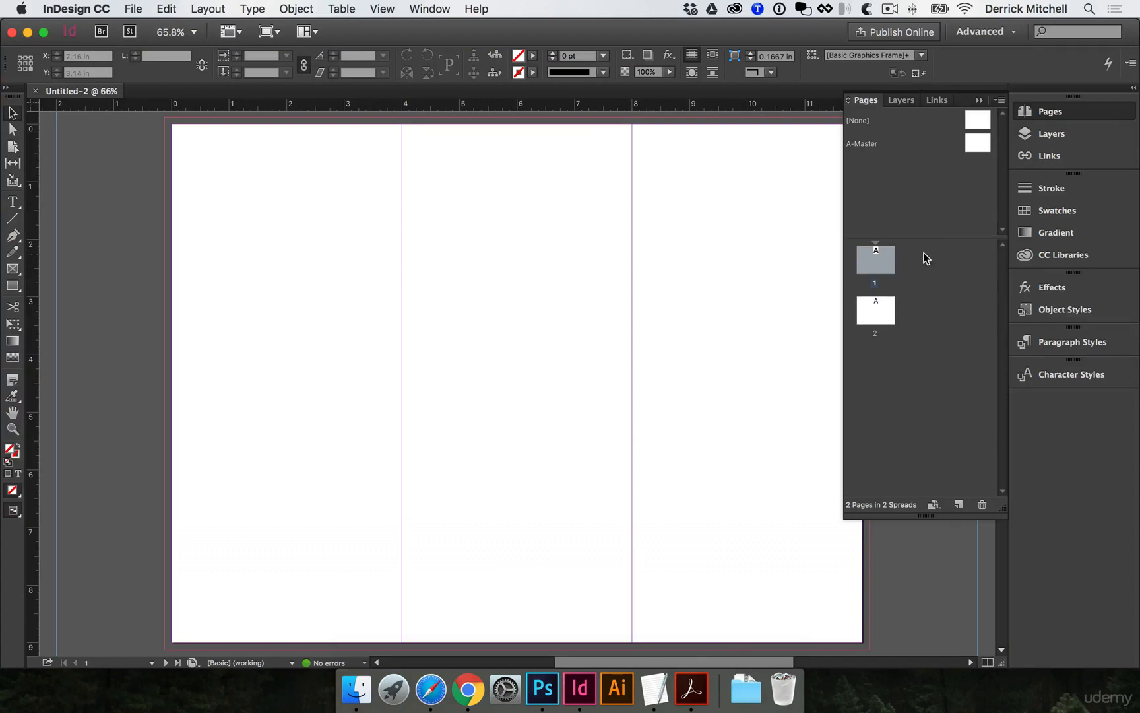
{"action": "double_click", "coordinate": [888, 314]}
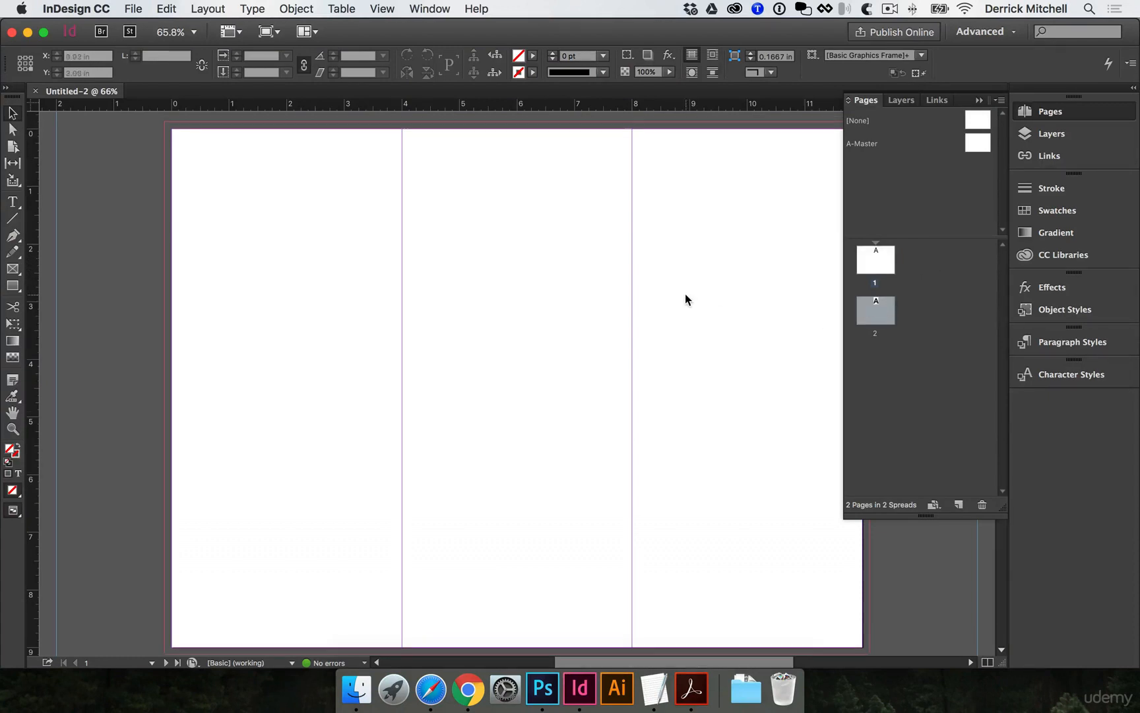
{"action": "scroll", "coordinate": [637, 215], "scroll_direction": "right", "scroll_amount": 1}
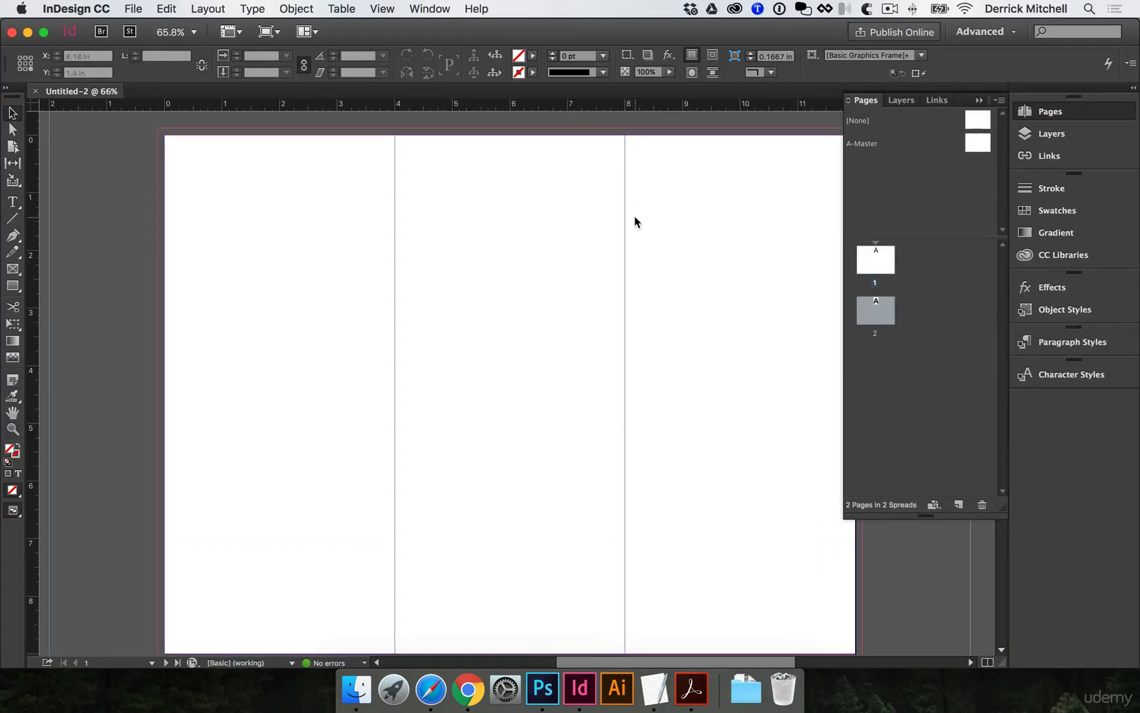
{"action": "scroll", "coordinate": [669, 223], "scroll_direction": "right", "scroll_amount": 3}
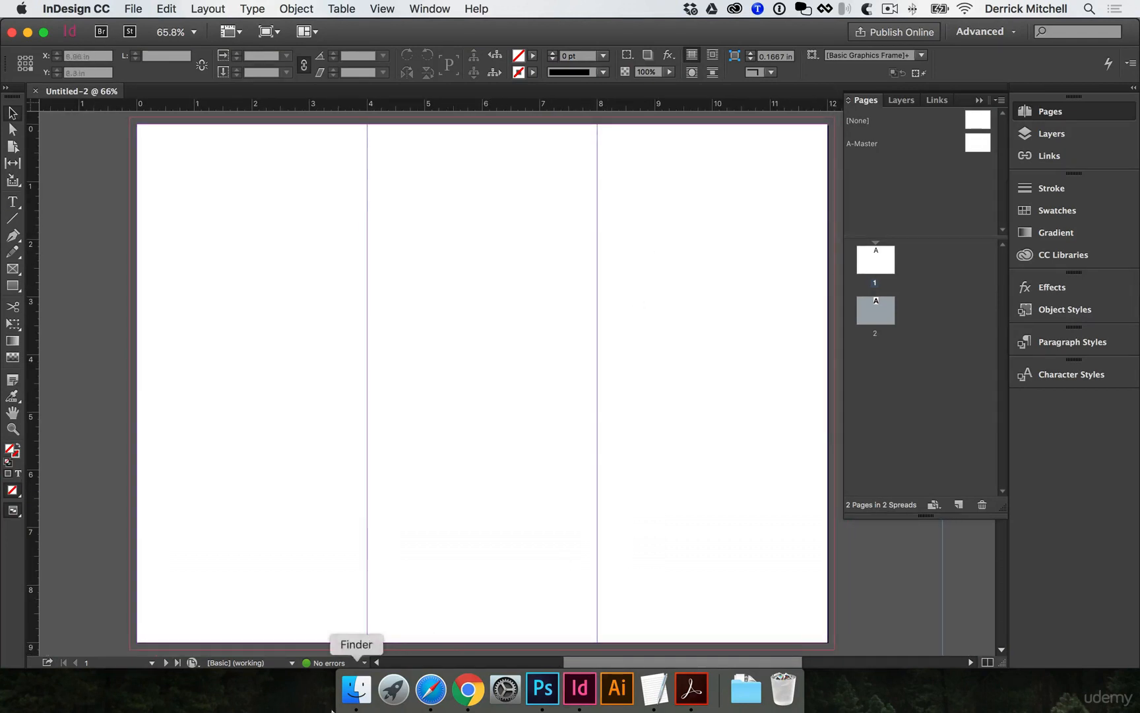
Place brochure-out.pdf from the FINALS folder on page 1, starting at the upper-left bleed corner
{"action": "left_click", "coordinate": [144, 7]}
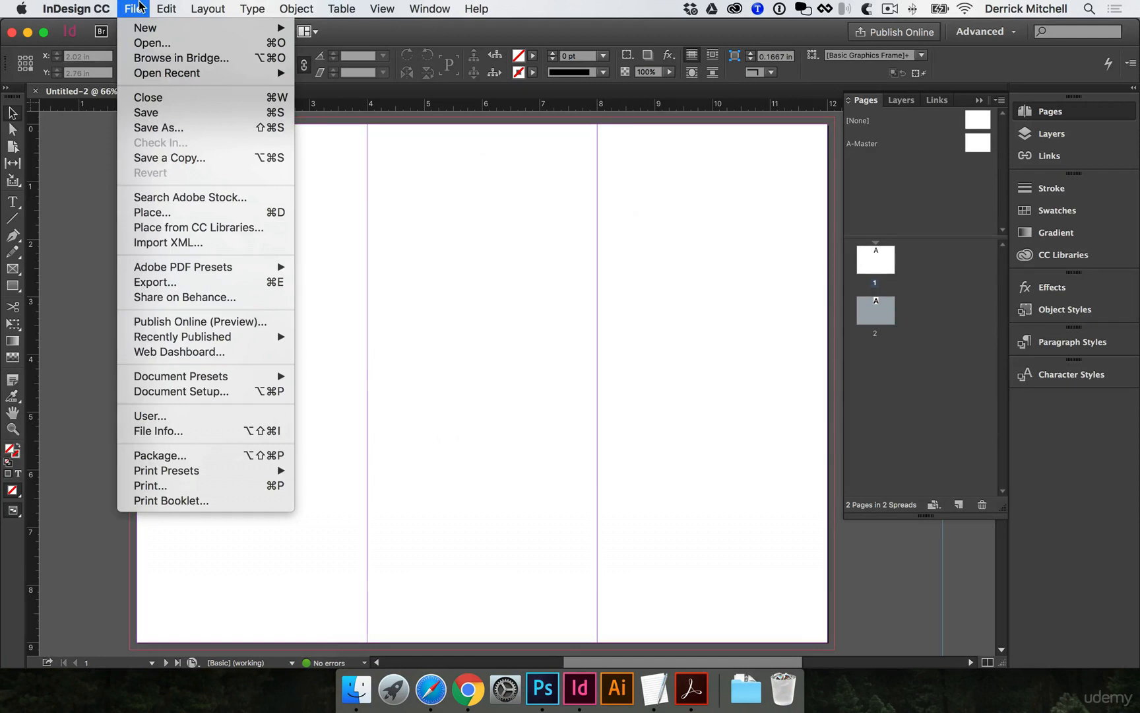
{"action": "left_click", "coordinate": [285, 213]}
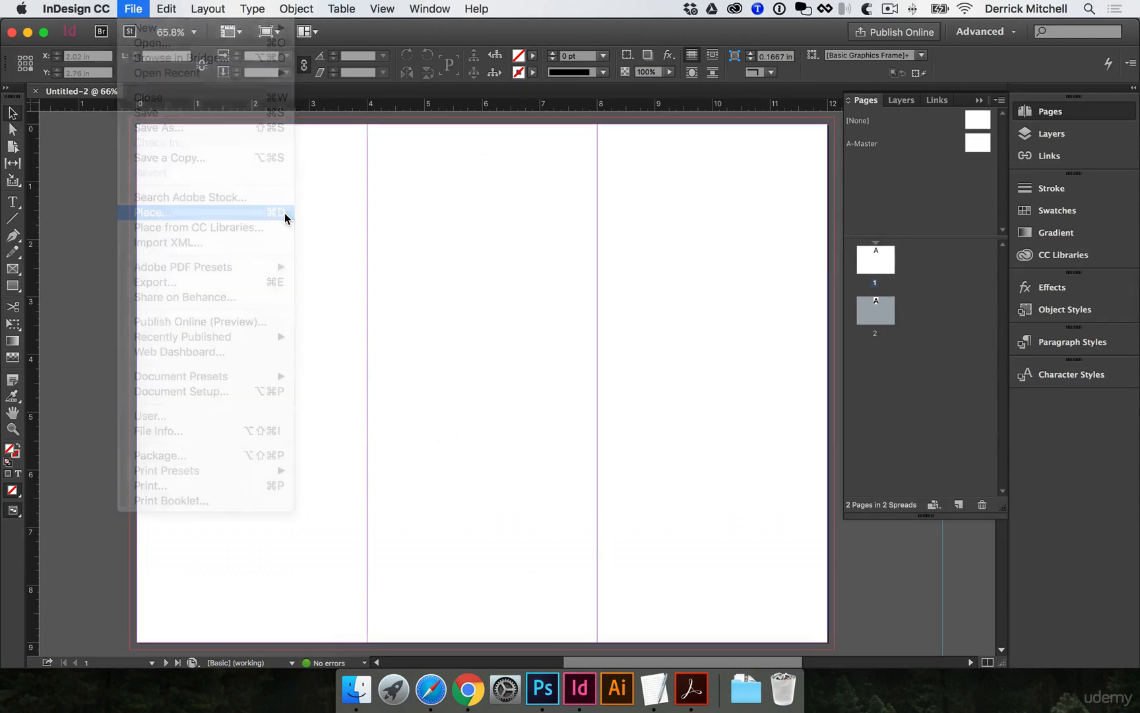
{"action": "left_click", "coordinate": [595, 171]}
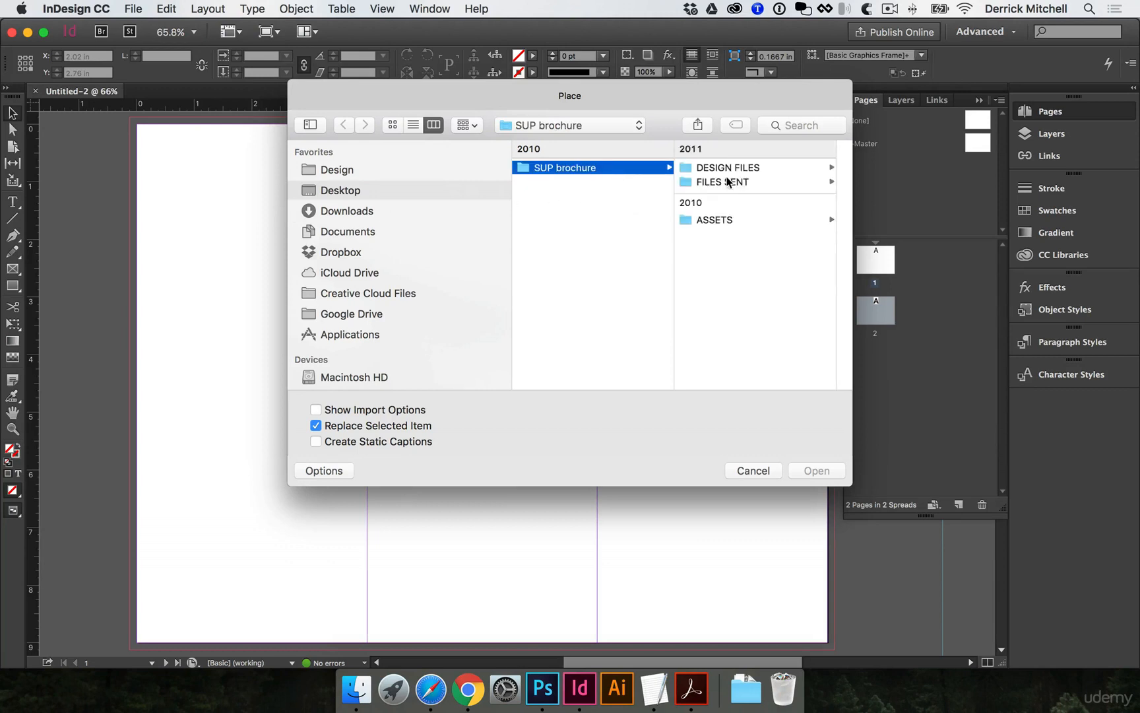
{"action": "left_click", "coordinate": [728, 183]}
{"action": "left_click", "coordinate": [739, 184]}
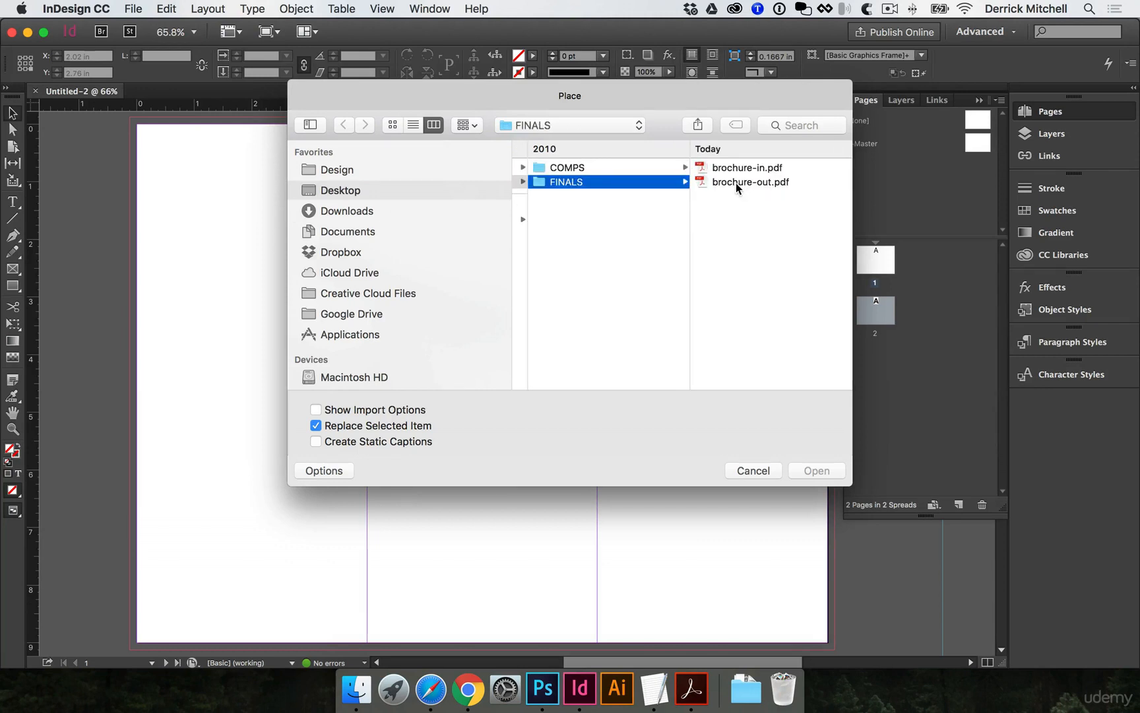
{"action": "left_click", "coordinate": [739, 183]}
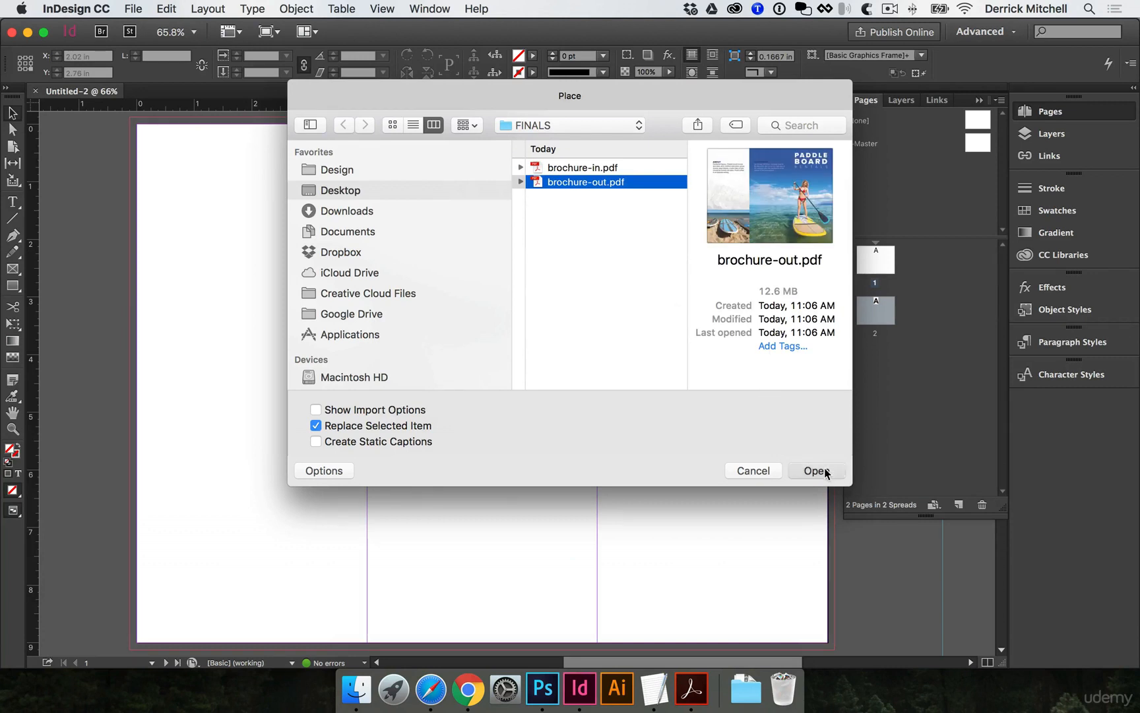
{"action": "left_click", "coordinate": [817, 470]}
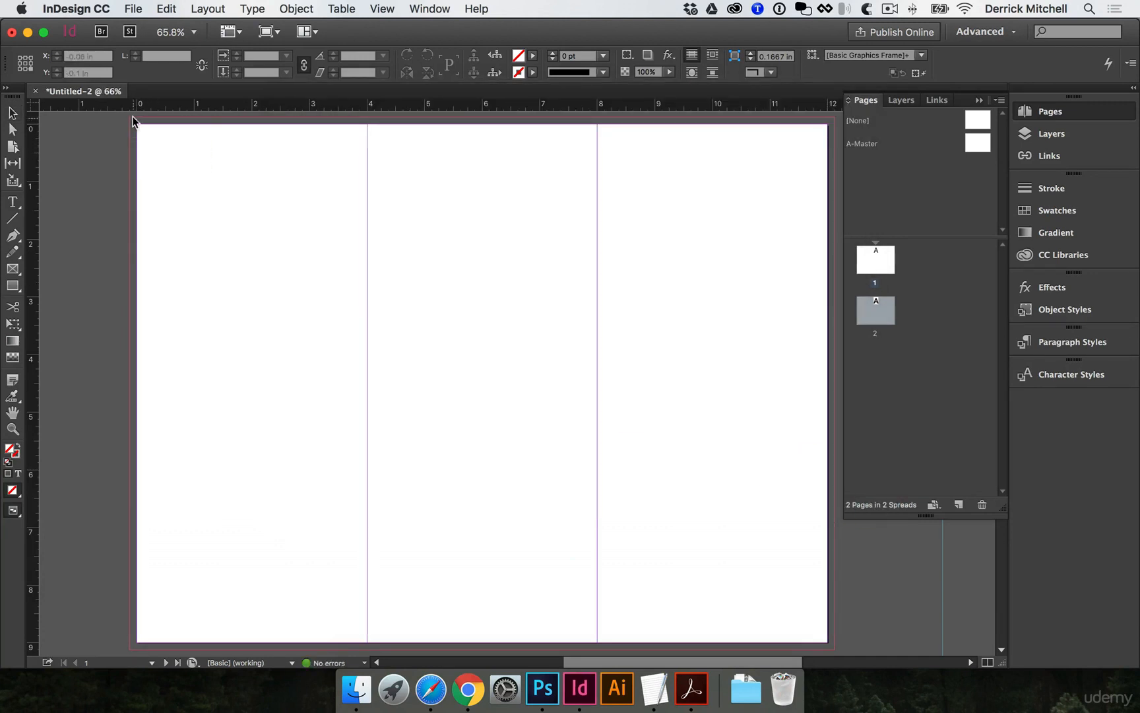
{"action": "left_click", "coordinate": [130, 117]}
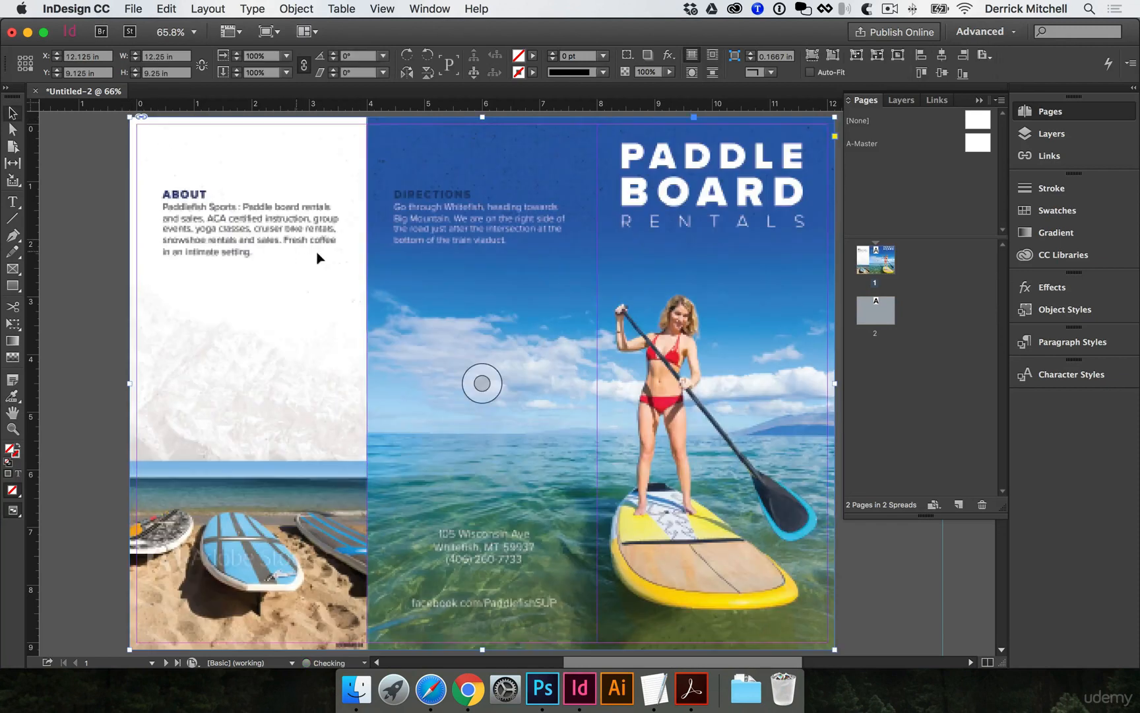
Set the alignment reference for the placed outside artwork to Align to Page and deselect the artwork
{"action": "scroll", "coordinate": [318, 257], "scroll_direction": "right", "scroll_amount": 2}
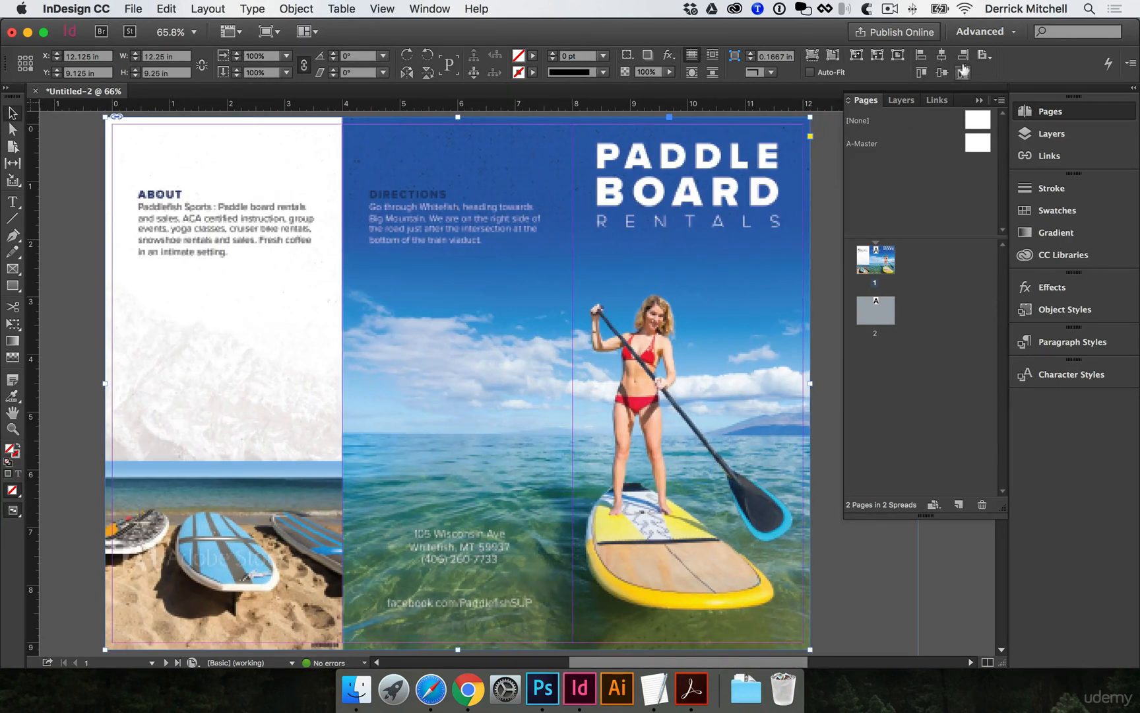
{"action": "left_click", "coordinate": [984, 56]}
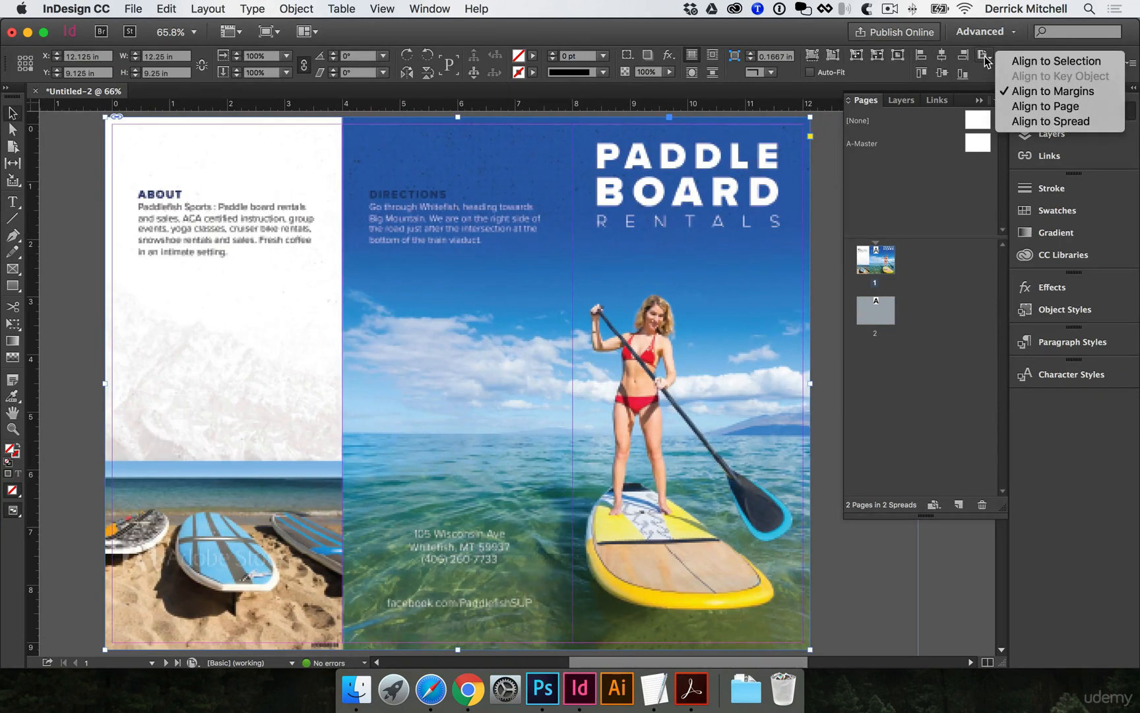
{"action": "left_click", "coordinate": [1048, 106]}
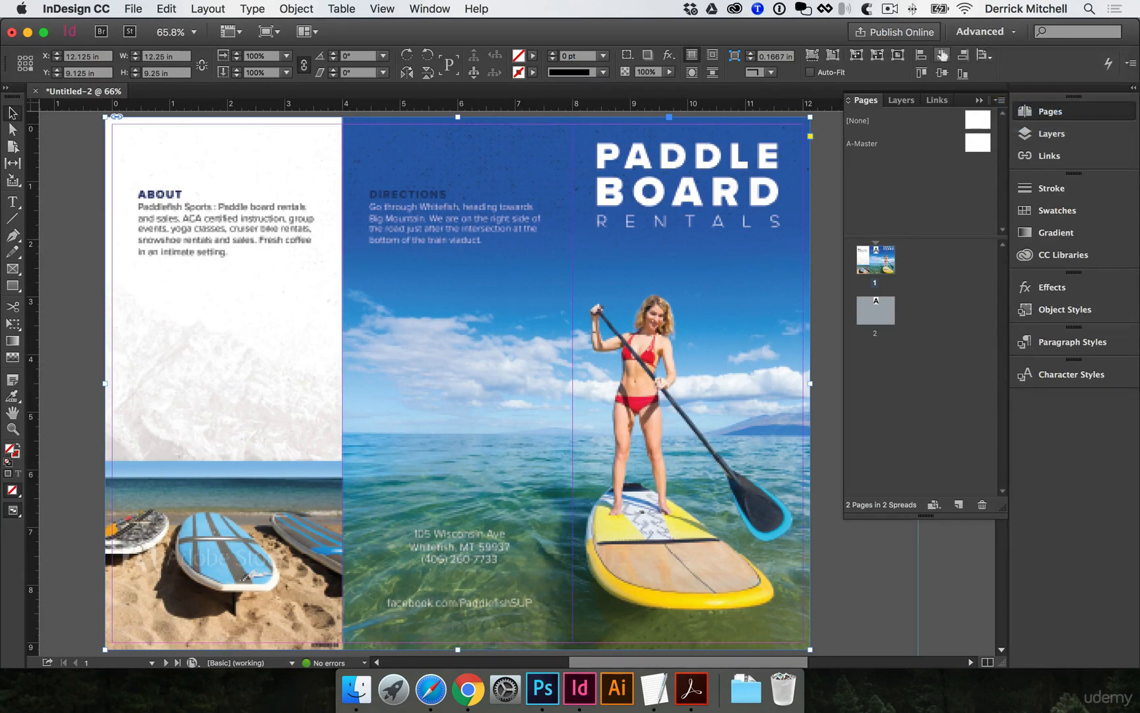
{"action": "left_click", "coordinate": [821, 165]}
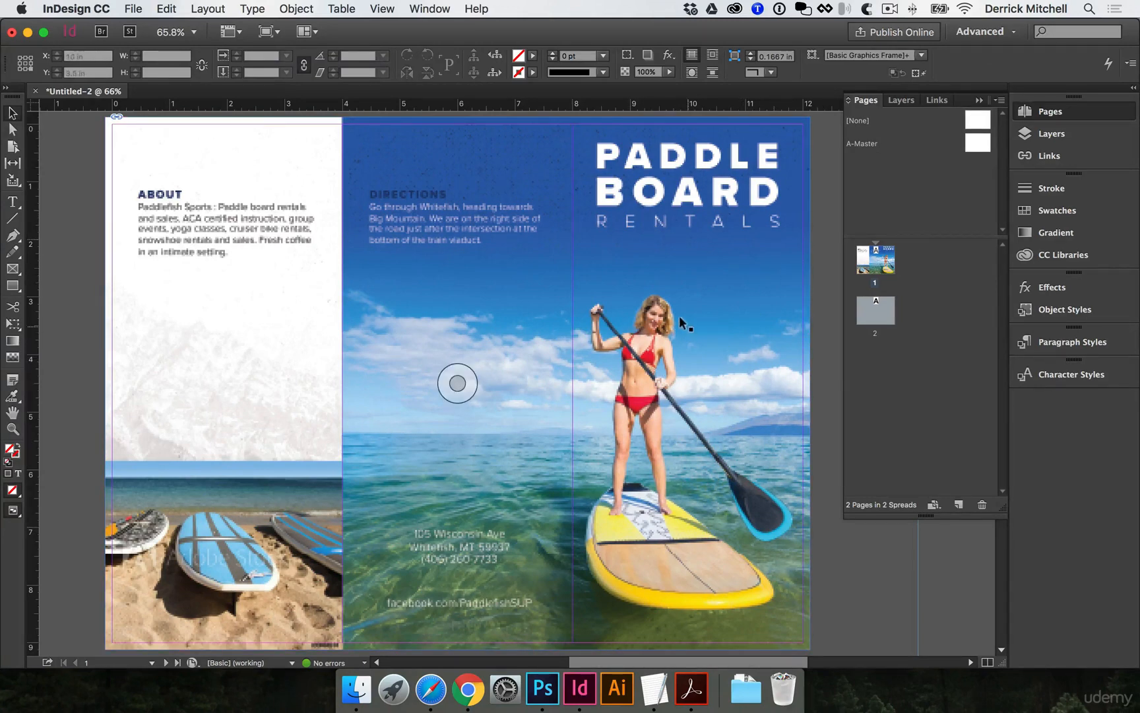
Switch the document's display performance to High Quality Display
{"action": "left_click", "coordinate": [388, 6]}
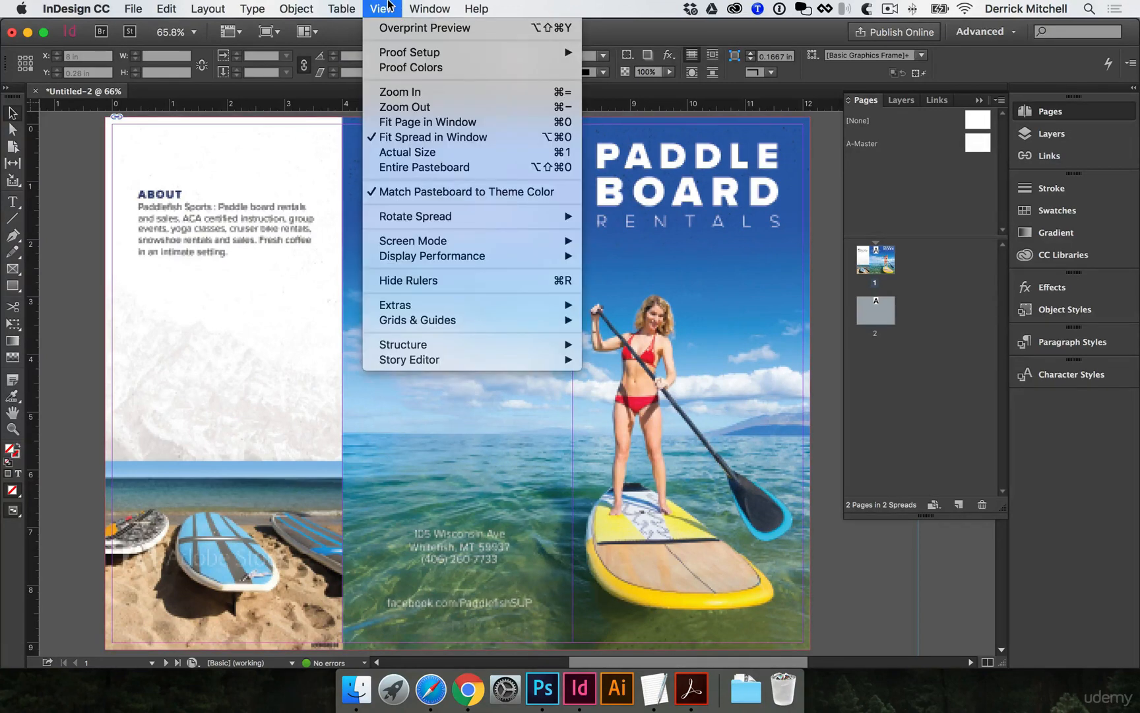
{"action": "mouse_move", "coordinate": [471, 256]}
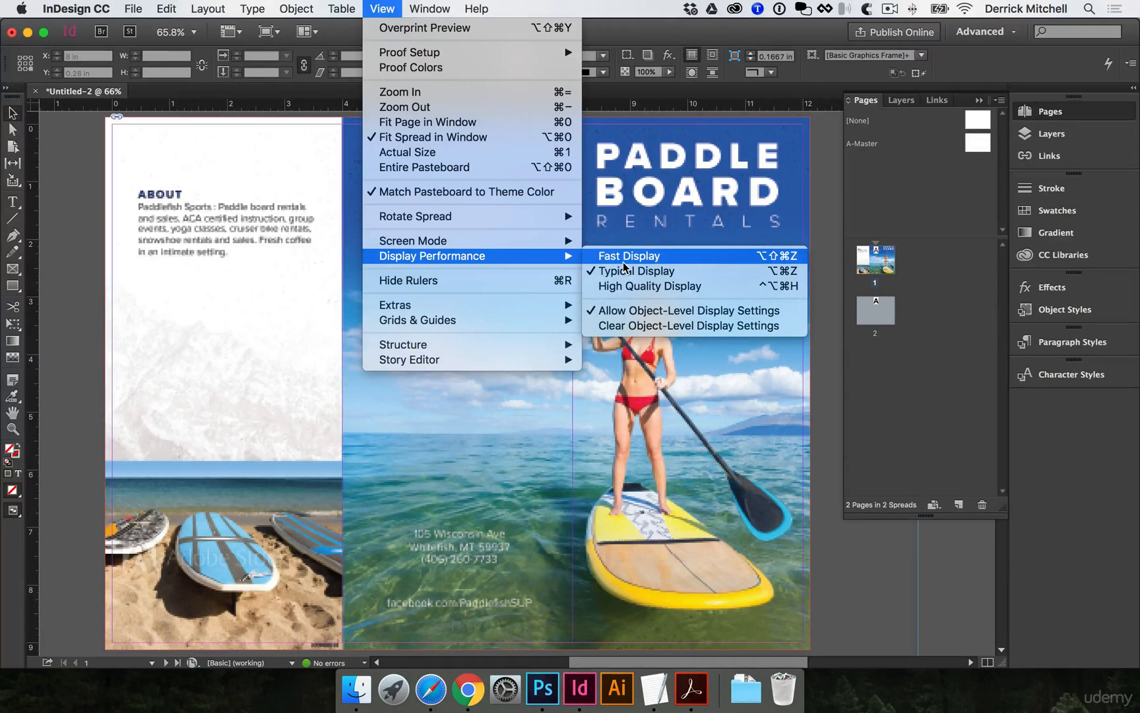
{"action": "left_click", "coordinate": [632, 290]}
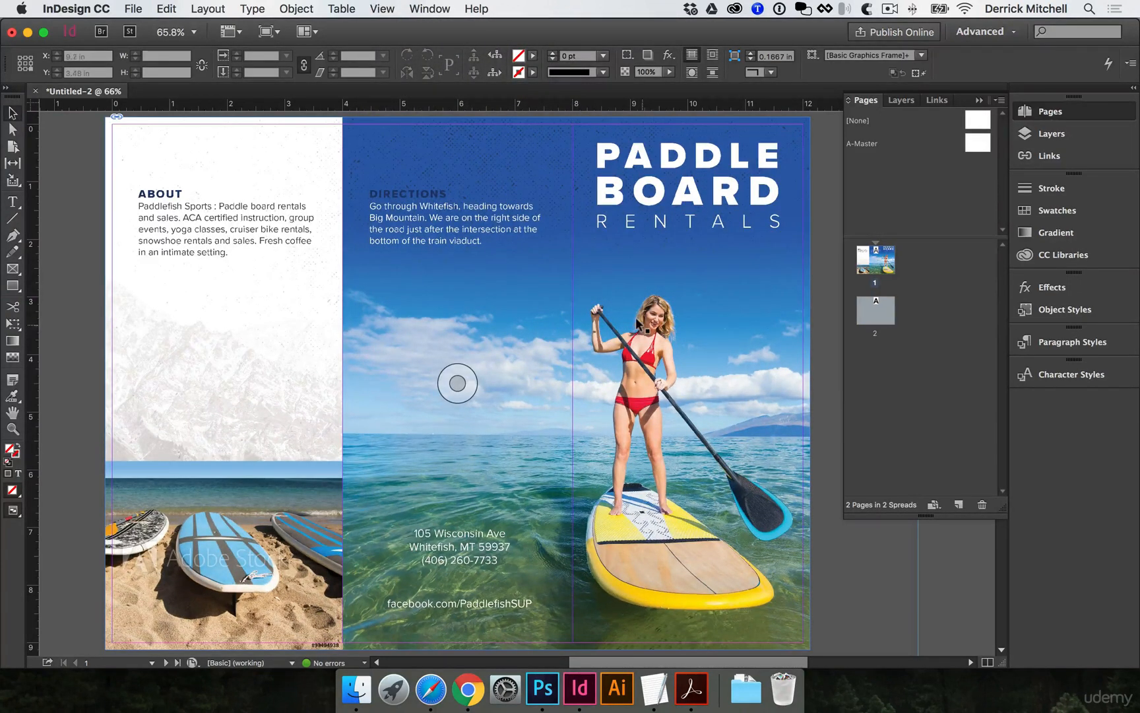
Place brochure-in.pdf on page 2 and center it horizontally and vertically on the page
{"action": "double_click", "coordinate": [881, 320]}
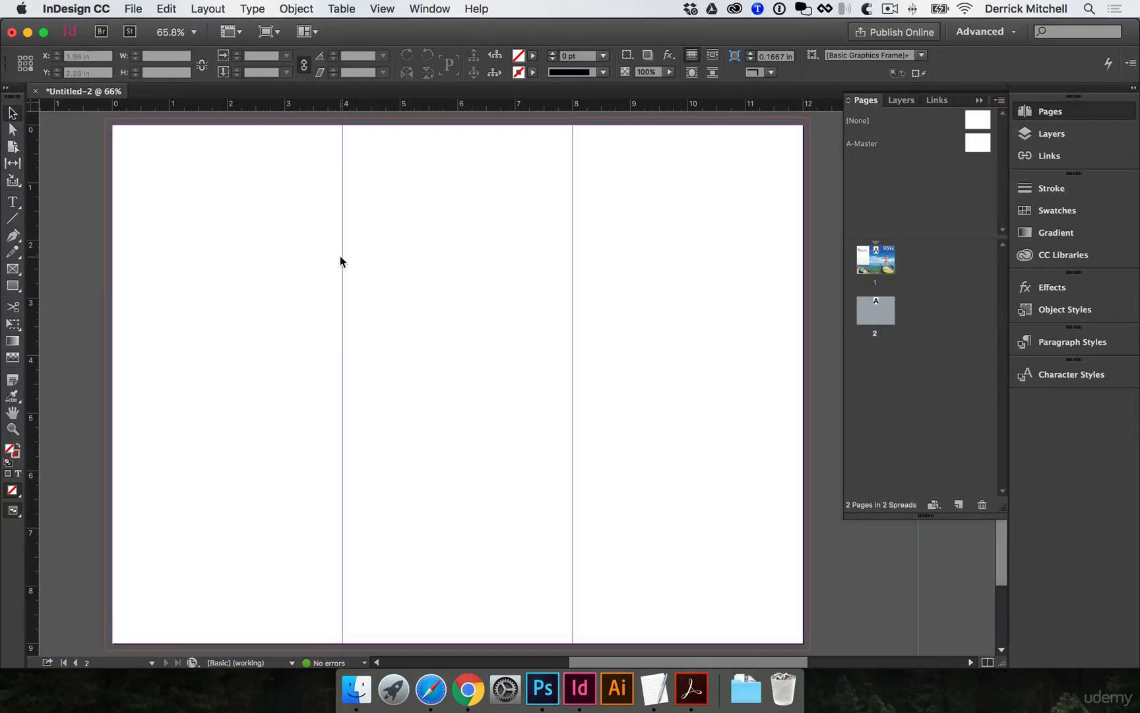
{"action": "key", "text": "super+d"}
{"action": "left_click", "coordinate": [582, 181]}
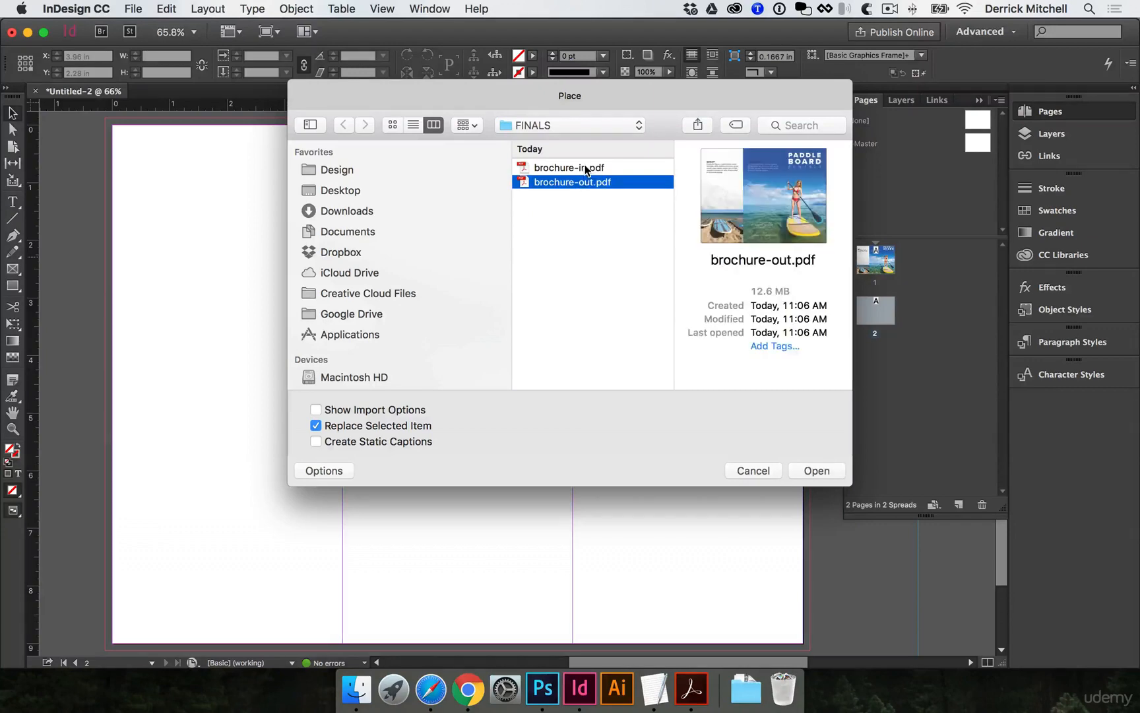
{"action": "left_click", "coordinate": [585, 169]}
{"action": "left_click", "coordinate": [817, 471]}
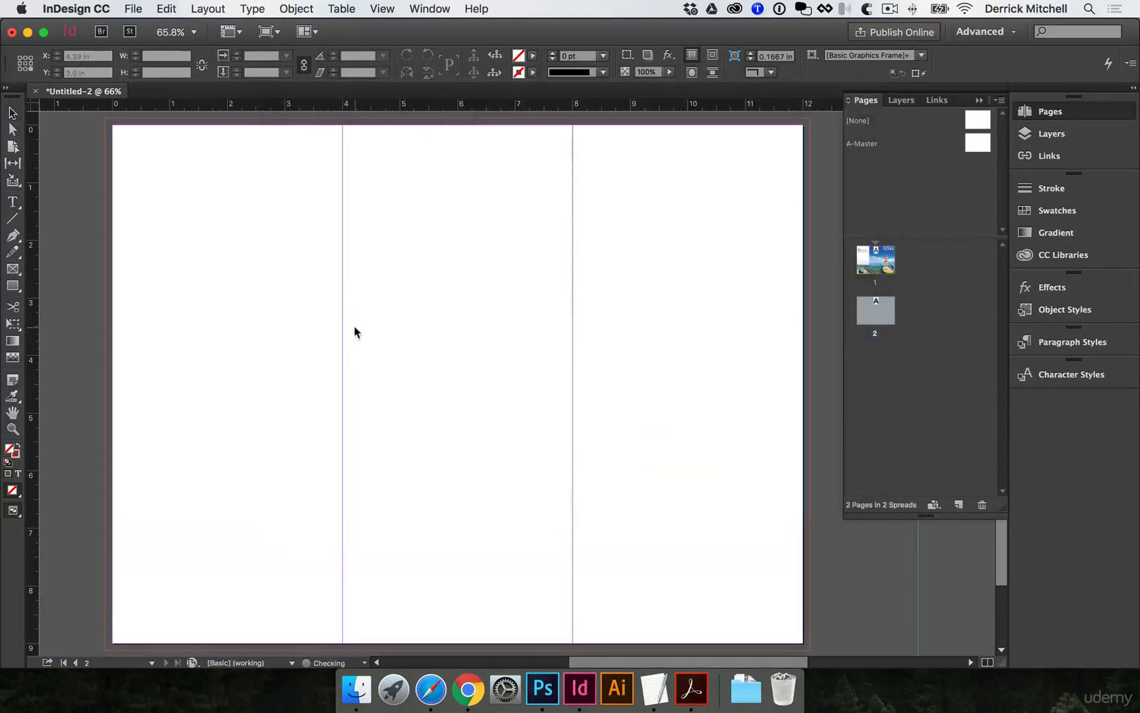
{"action": "left_click", "coordinate": [194, 187]}
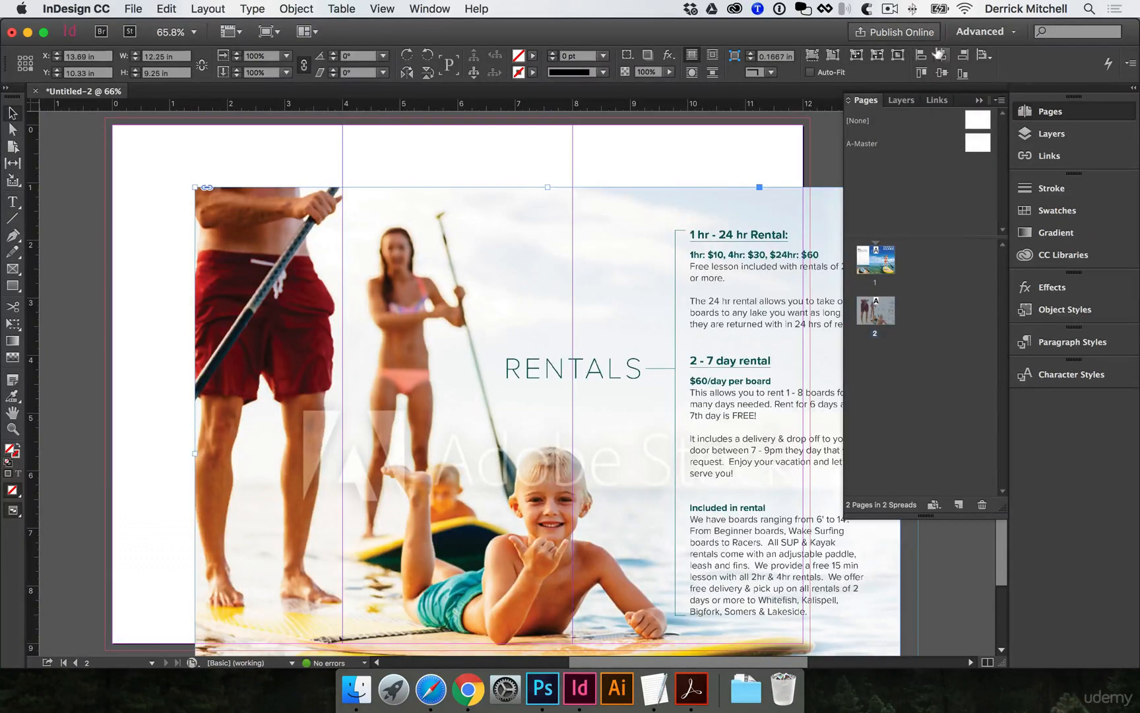
{"action": "left_click", "coordinate": [940, 55]}
{"action": "left_click", "coordinate": [942, 73]}
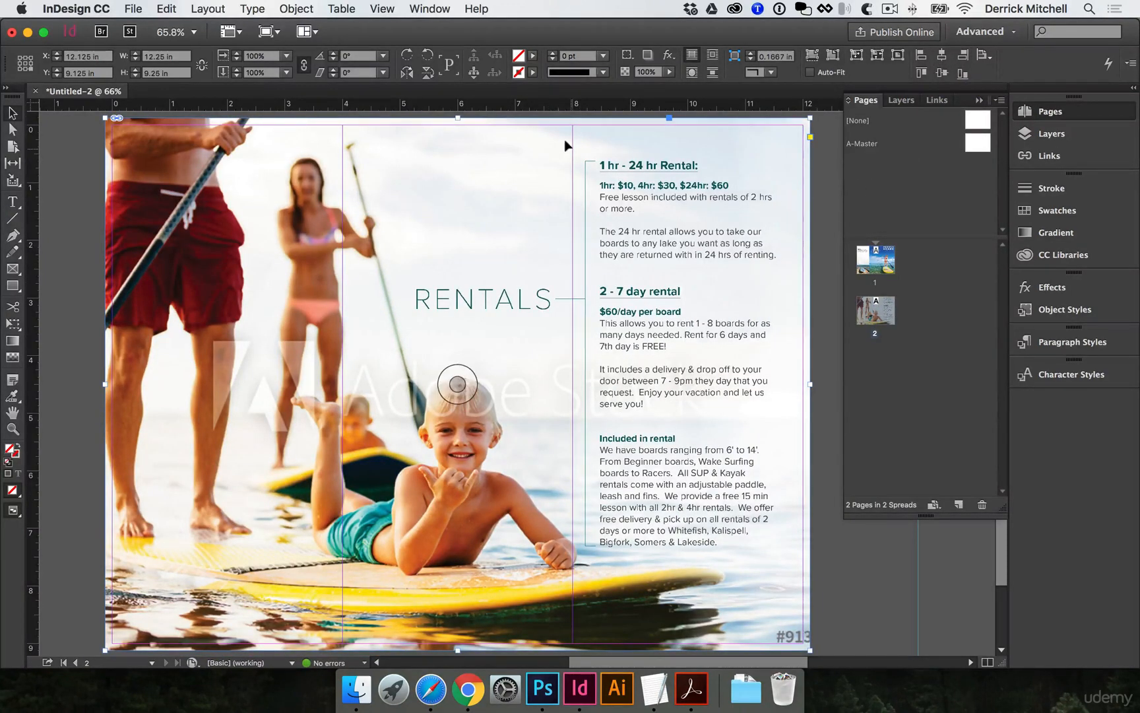
Inspect the placed artwork on page 1 up close and check the bleed and slug area around it
{"action": "double_click", "coordinate": [883, 274]}
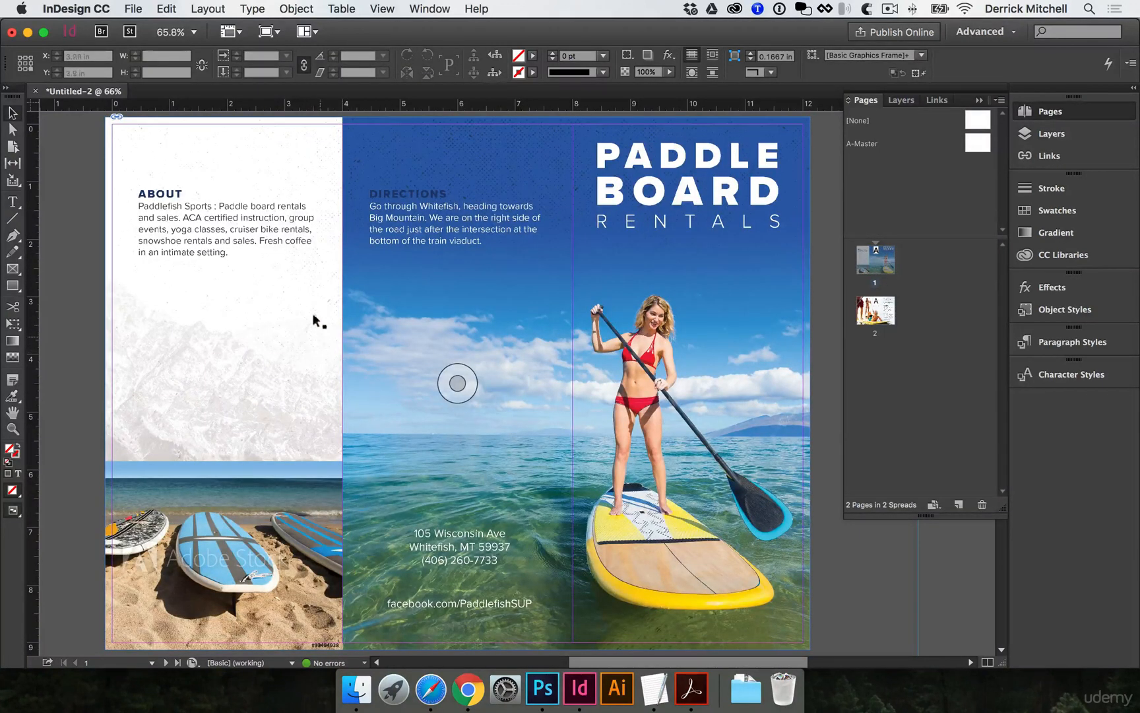
{"action": "left_click", "coordinate": [349, 299], "text": "super"}
{"action": "left_click", "coordinate": [477, 304], "text": "super"}
{"action": "left_click", "coordinate": [545, 303], "text": "super"}
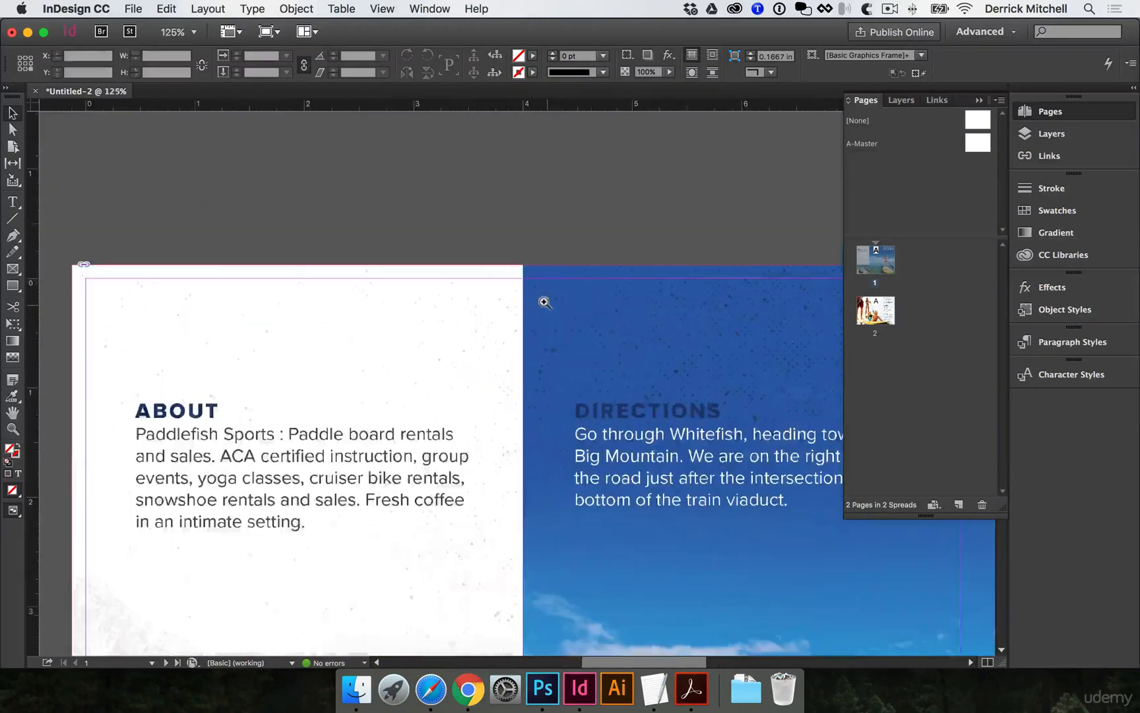
{"action": "left_click", "coordinate": [544, 303], "text": "super"}
{"action": "left_click", "coordinate": [474, 387], "text": "alt+super"}
{"action": "left_click", "coordinate": [475, 387], "text": "alt+super"}
{"action": "left_click", "coordinate": [475, 387], "text": "alt+super"}
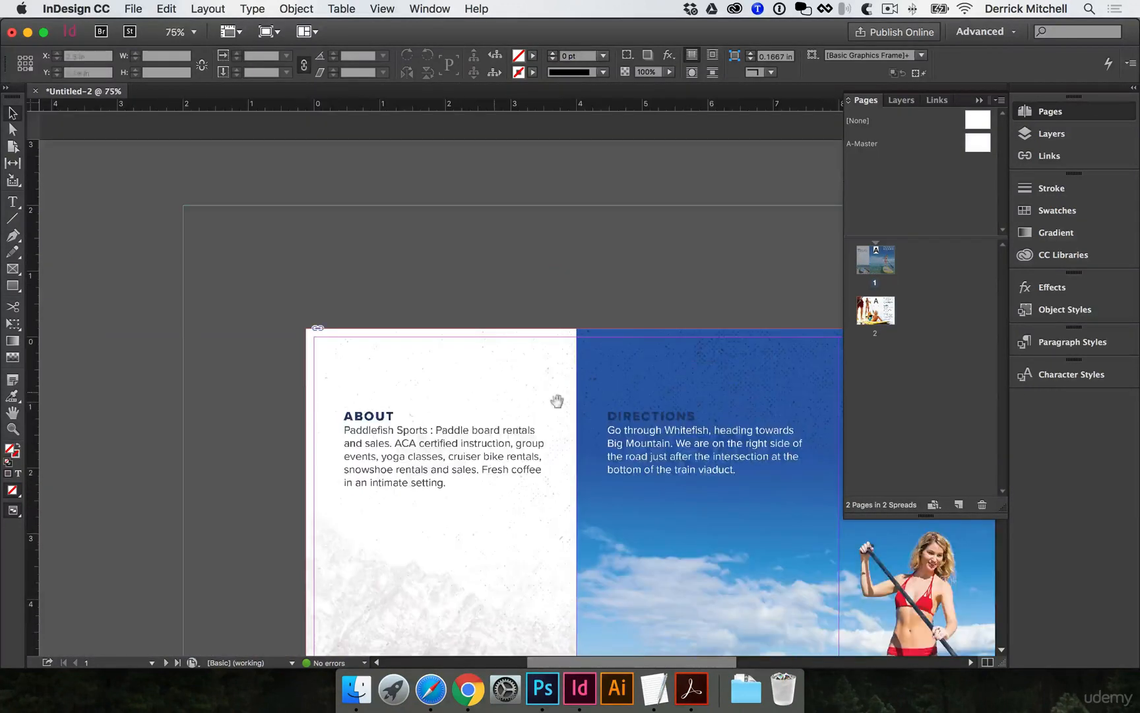
{"action": "left_click_drag", "start_coordinate": [617, 404], "coordinate": [415, 293]}
{"action": "left_click", "coordinate": [421, 295], "text": "alt+super"}
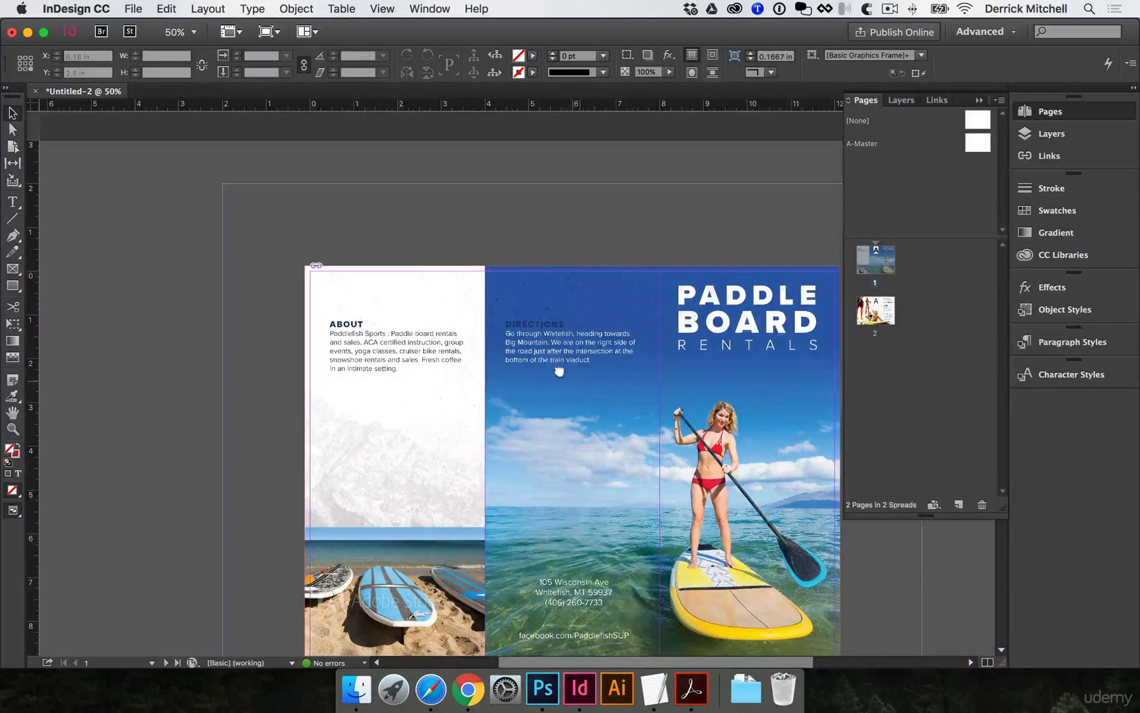
{"action": "left_click_drag", "start_coordinate": [559, 372], "coordinate": [435, 299]}
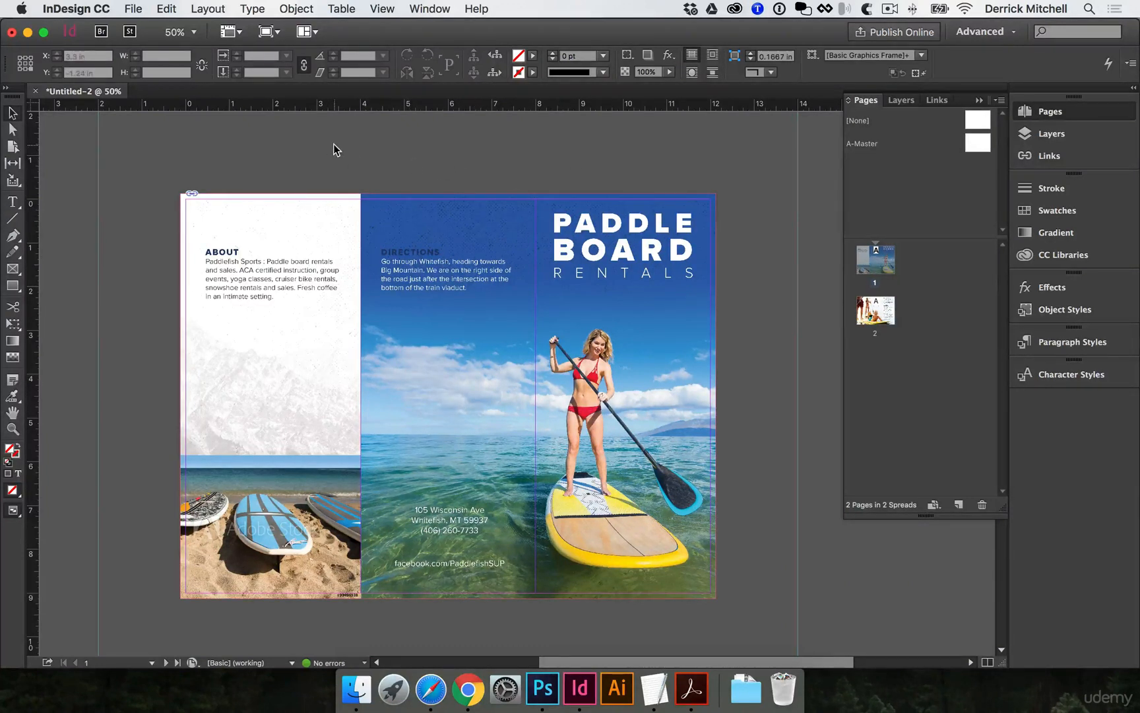
Open the A-Master page and rename Layer 1 as ARTWORK
{"action": "double_click", "coordinate": [984, 144]}
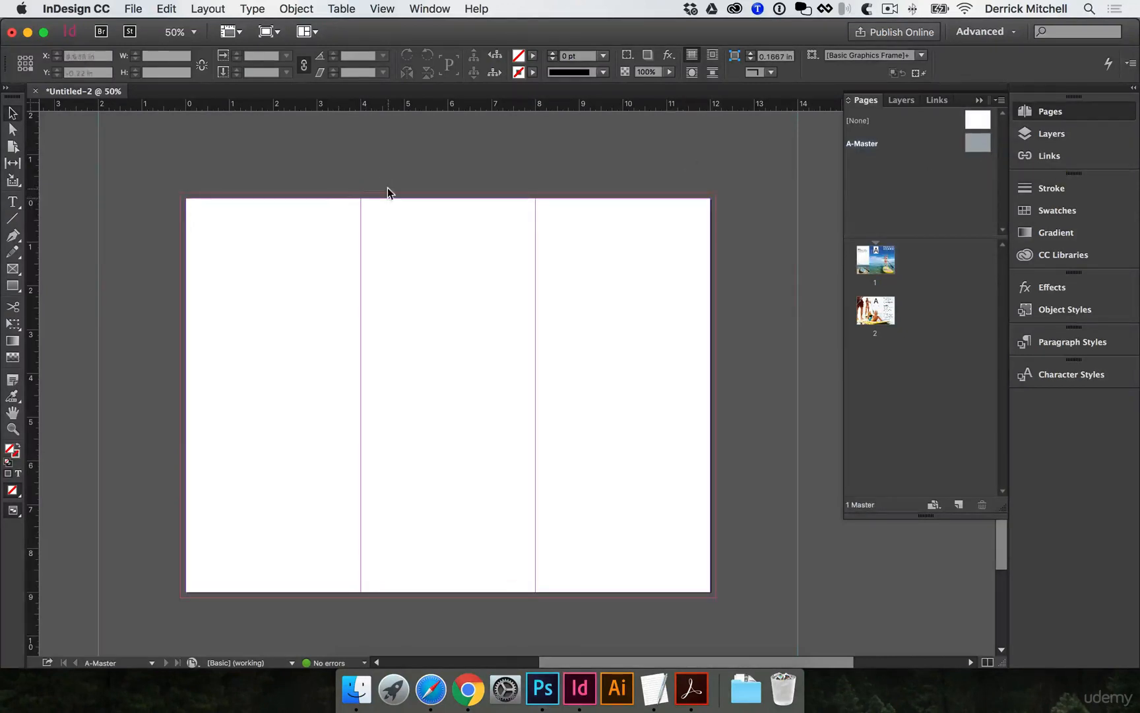
{"action": "left_click", "coordinate": [1072, 136]}
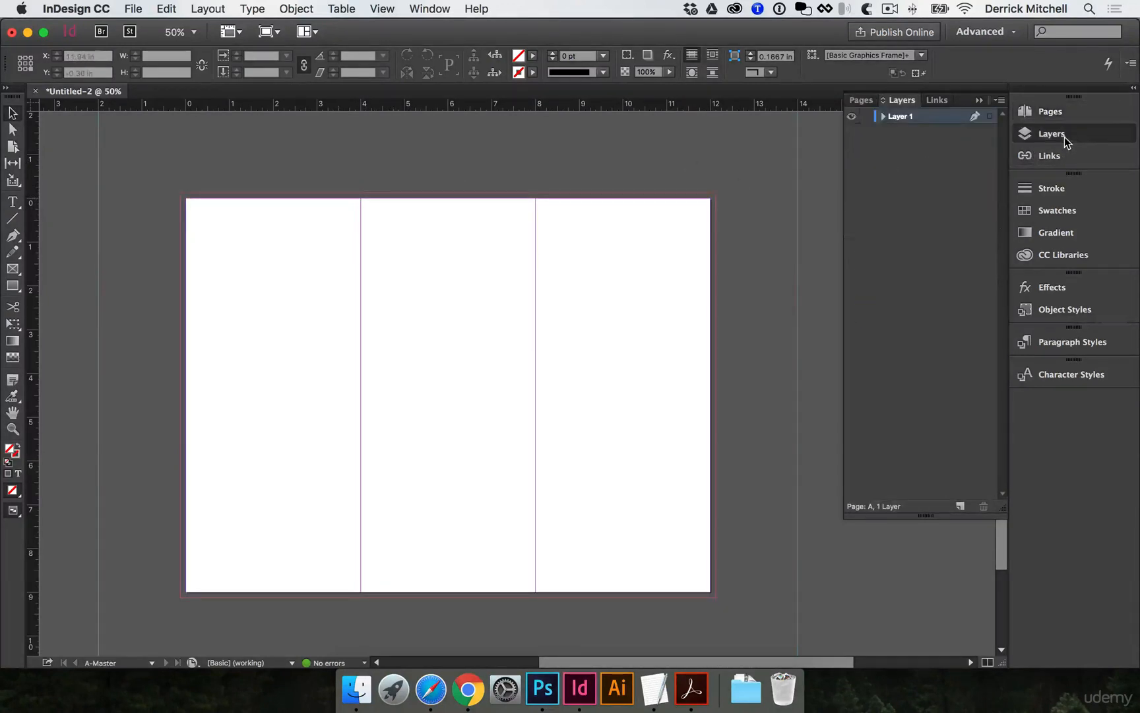
{"action": "double_click", "coordinate": [902, 117]}
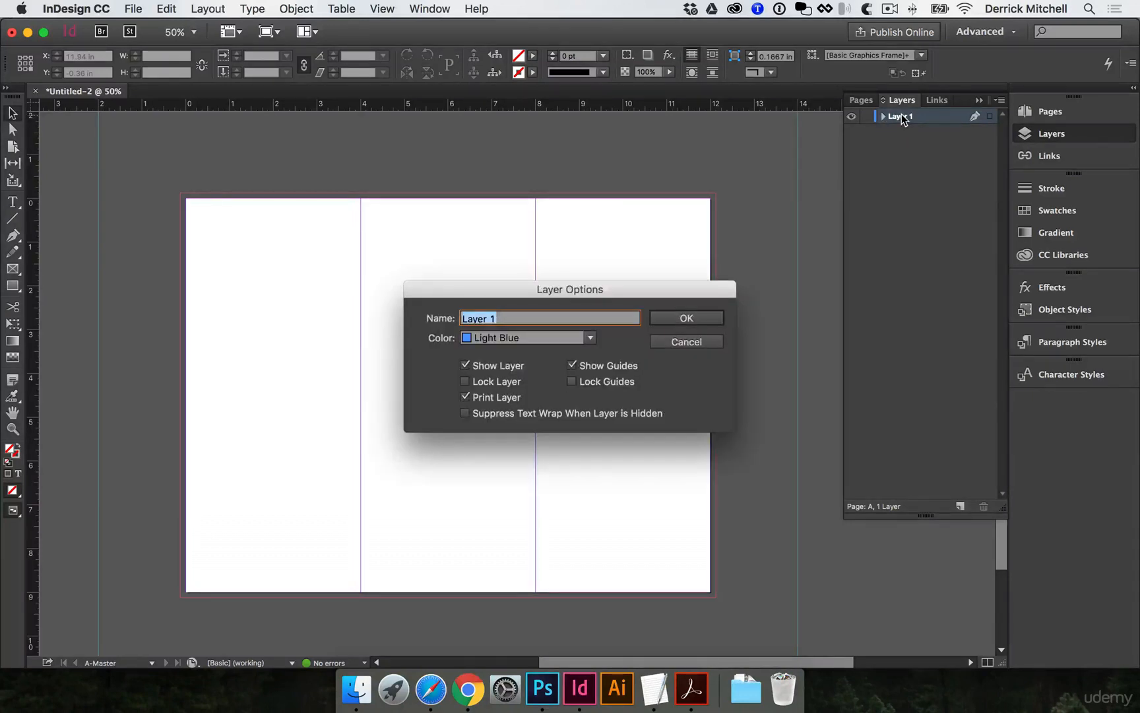
{"action": "type", "text": "ARTWORK"}
{"action": "key", "text": "Return"}
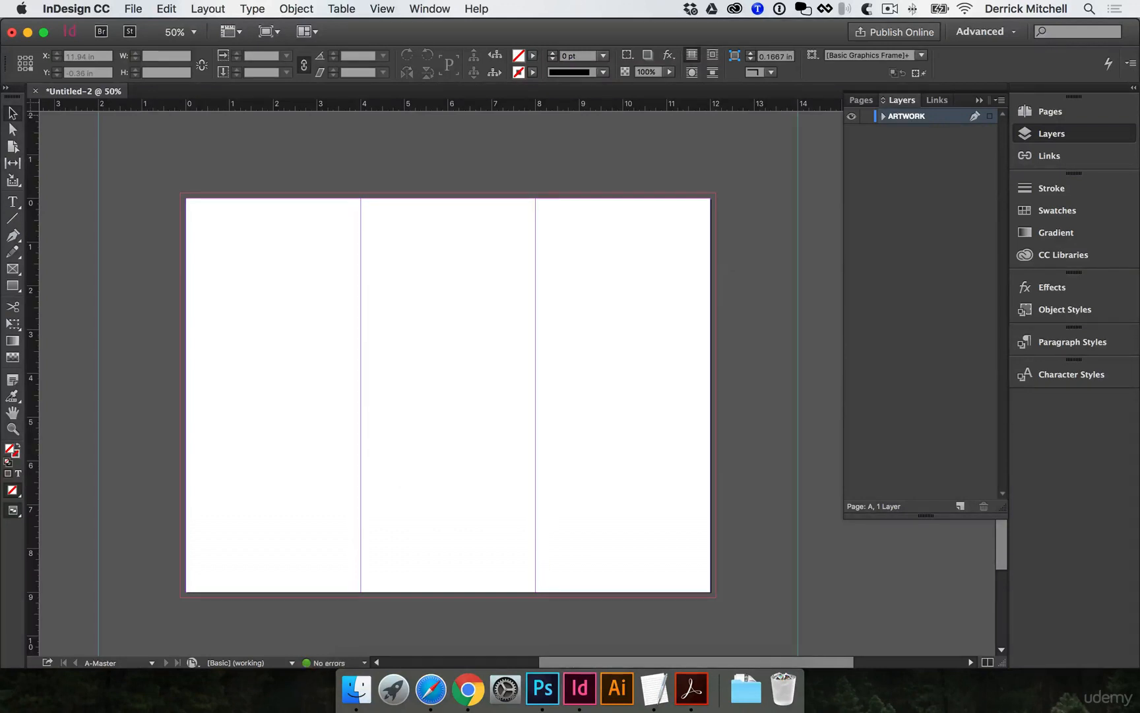
Add a new layer above ARTWORK and name it GUIDES
{"action": "left_click", "coordinate": [960, 507]}
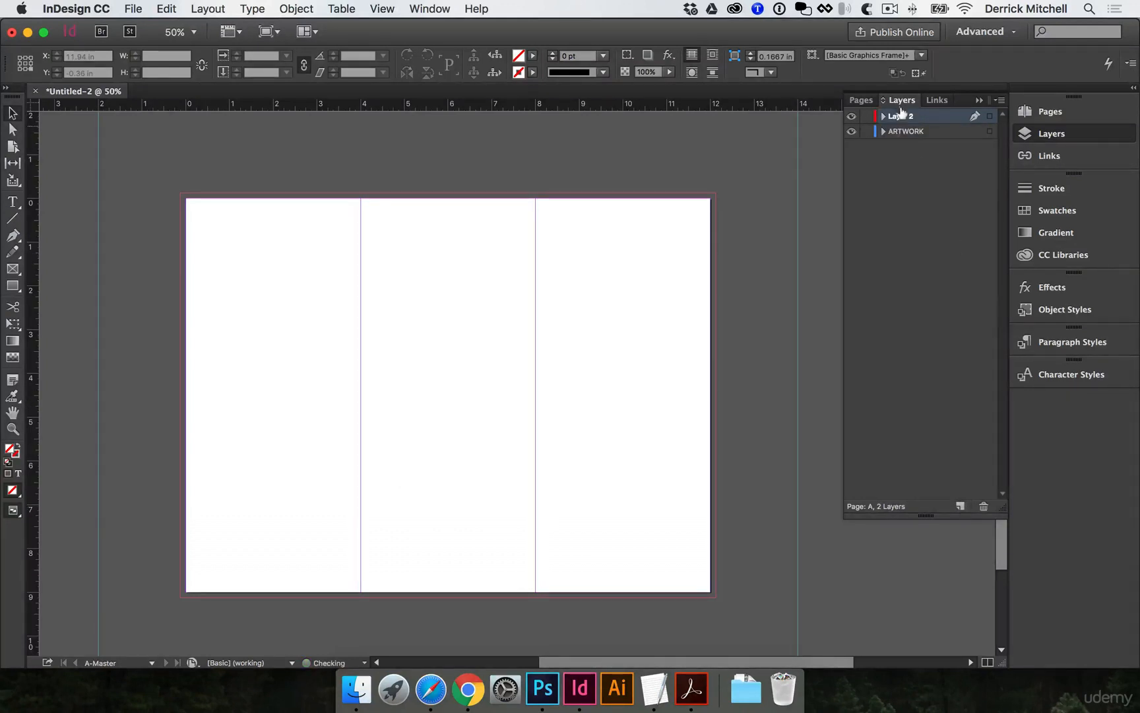
{"action": "double_click", "coordinate": [903, 119]}
{"action": "type", "text": "GUIDES"}
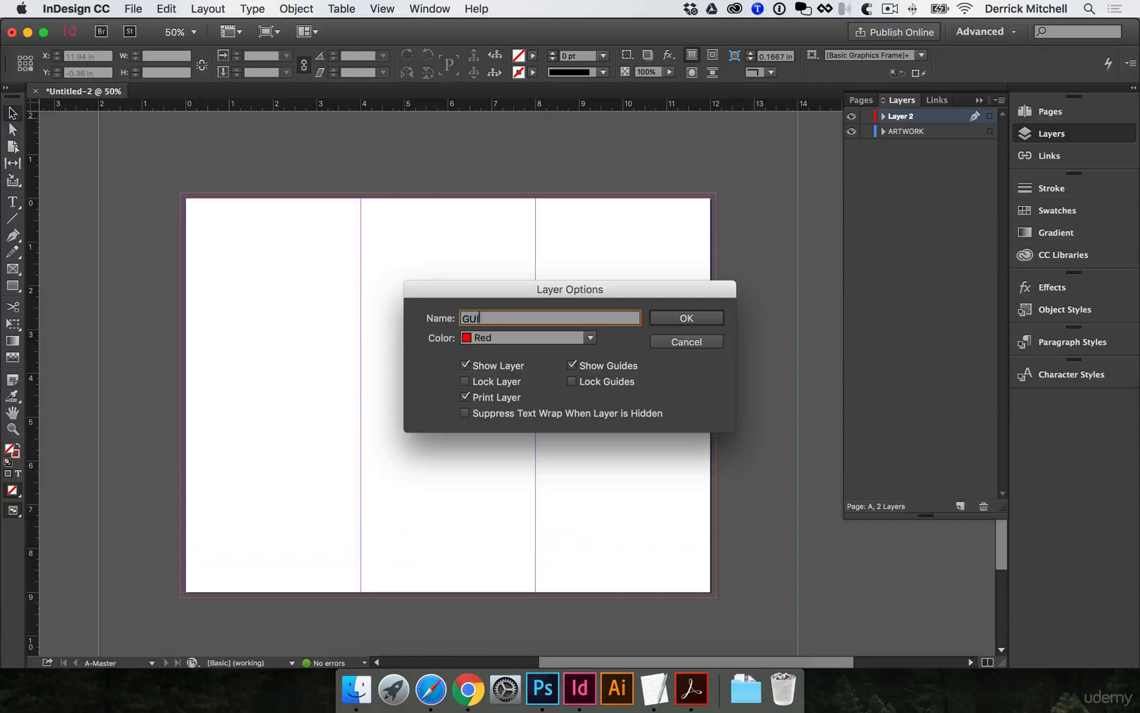
{"action": "key", "text": "Return"}
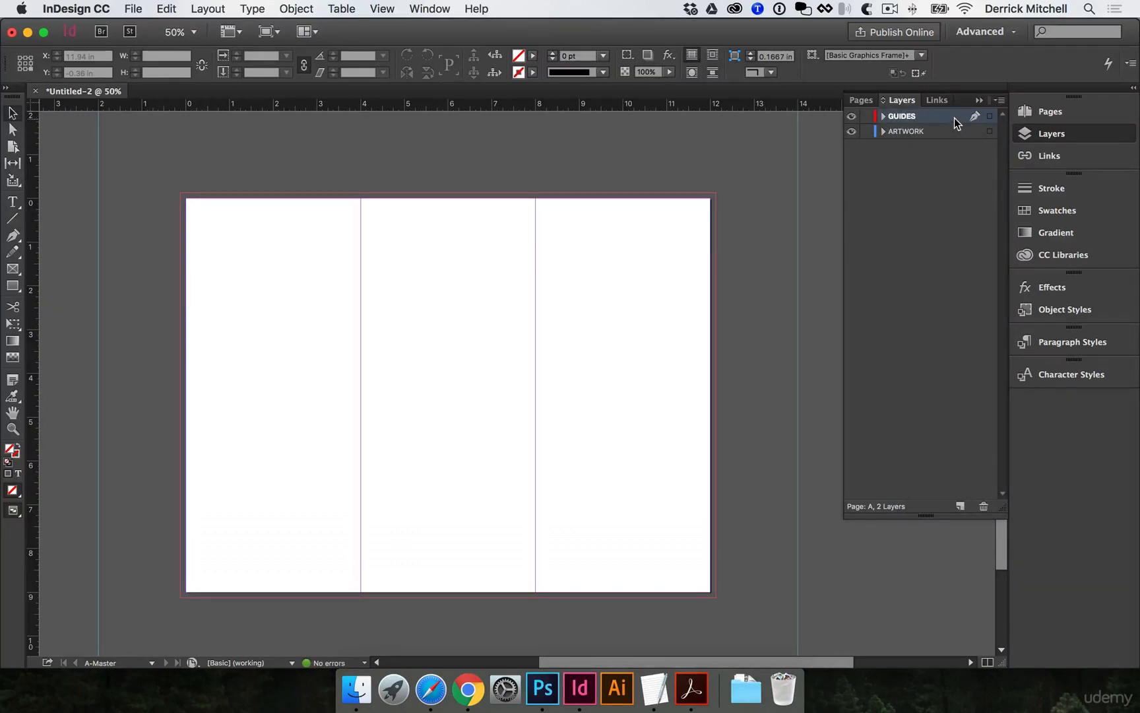
Review the GUIDES layer's options, including its Print Layer setting, without changing them
{"action": "double_click", "coordinate": [950, 115]}
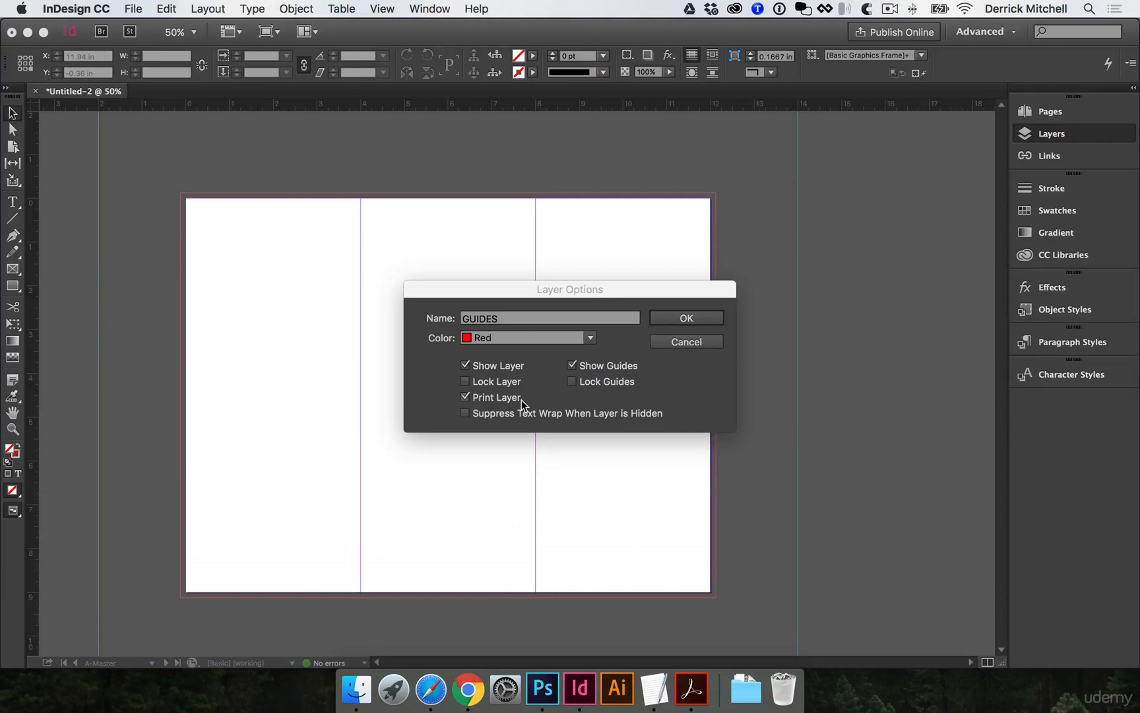
{"action": "left_click", "coordinate": [692, 319]}
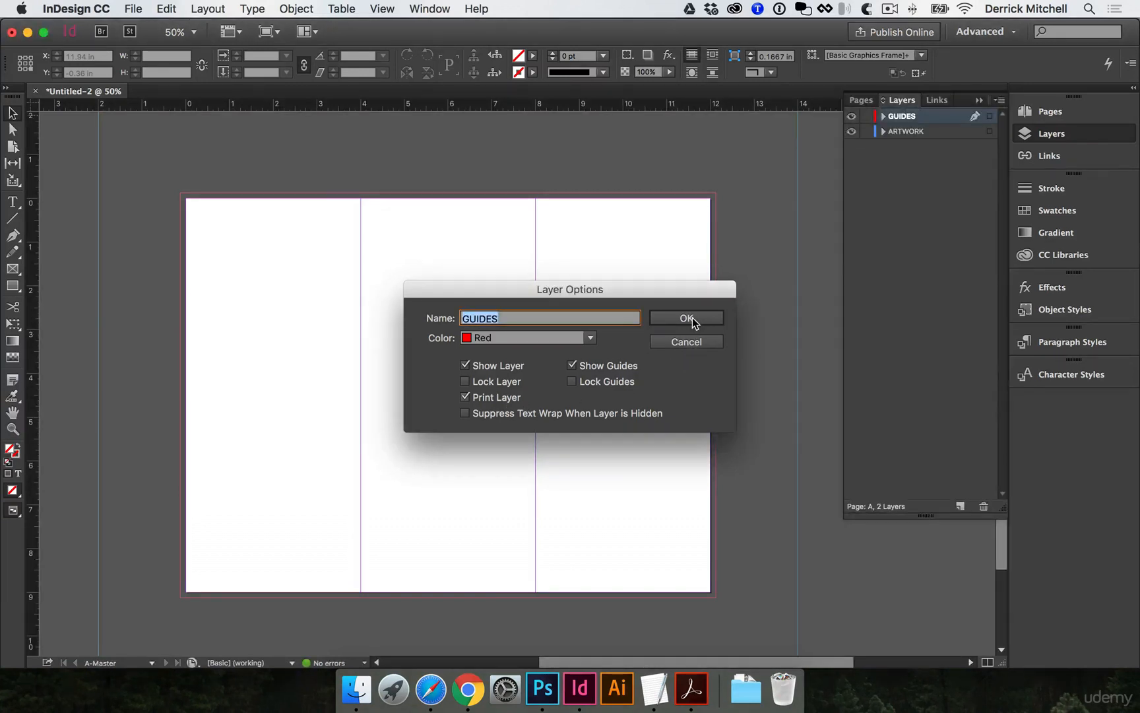
{"action": "left_click", "coordinate": [693, 318]}
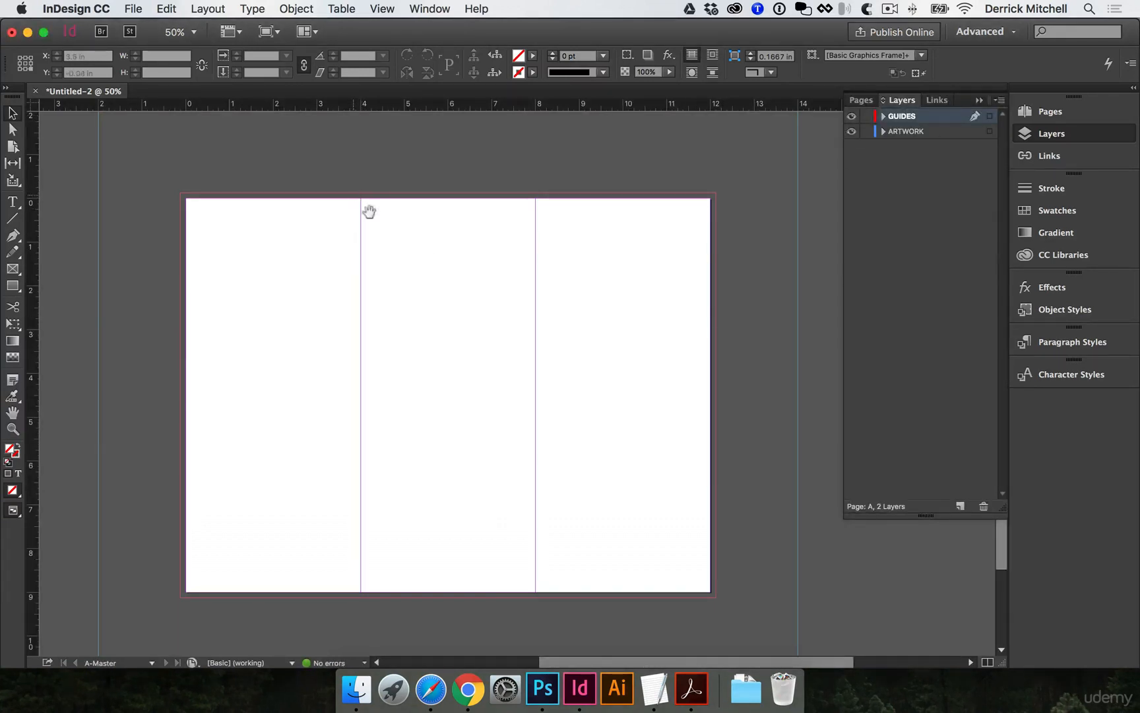
Draw a vertical Pen tool line about 1.2 in long on the A-Master's 4 in column guide, near the page's upper edge
{"action": "key", "text": "super+equal"}
{"action": "key", "text": "super+equal"}
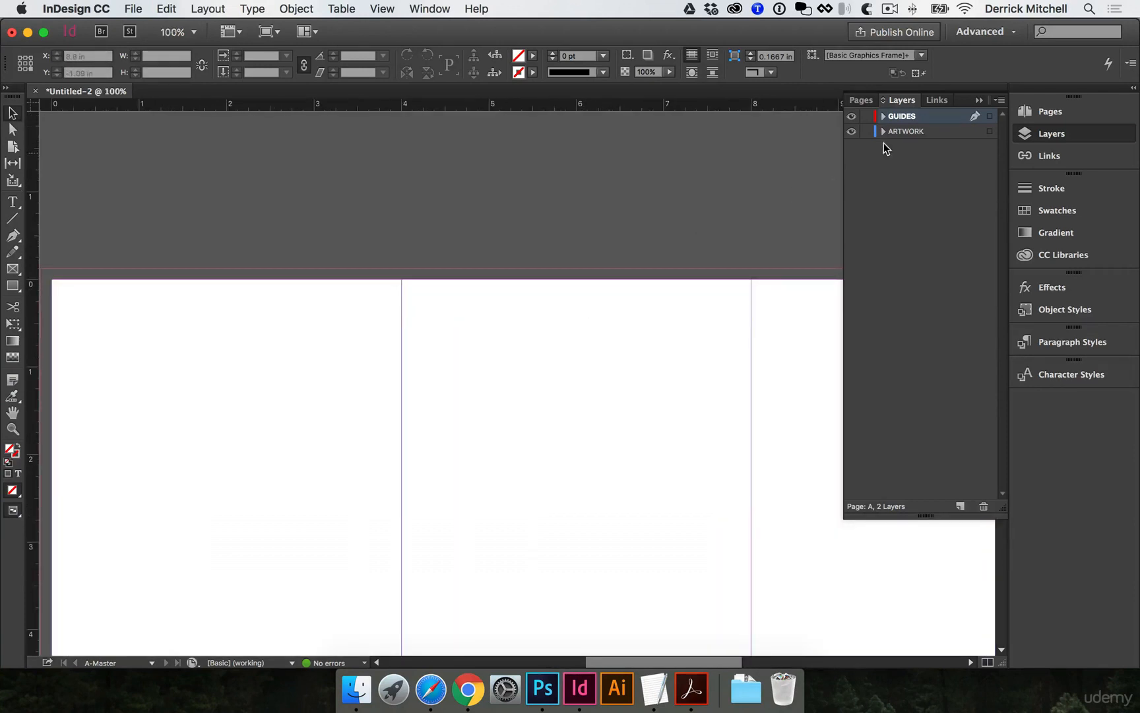
{"action": "left_click", "coordinate": [861, 101]}
{"action": "scroll", "coordinate": [455, 305], "scroll_direction": "left", "scroll_amount": 3}
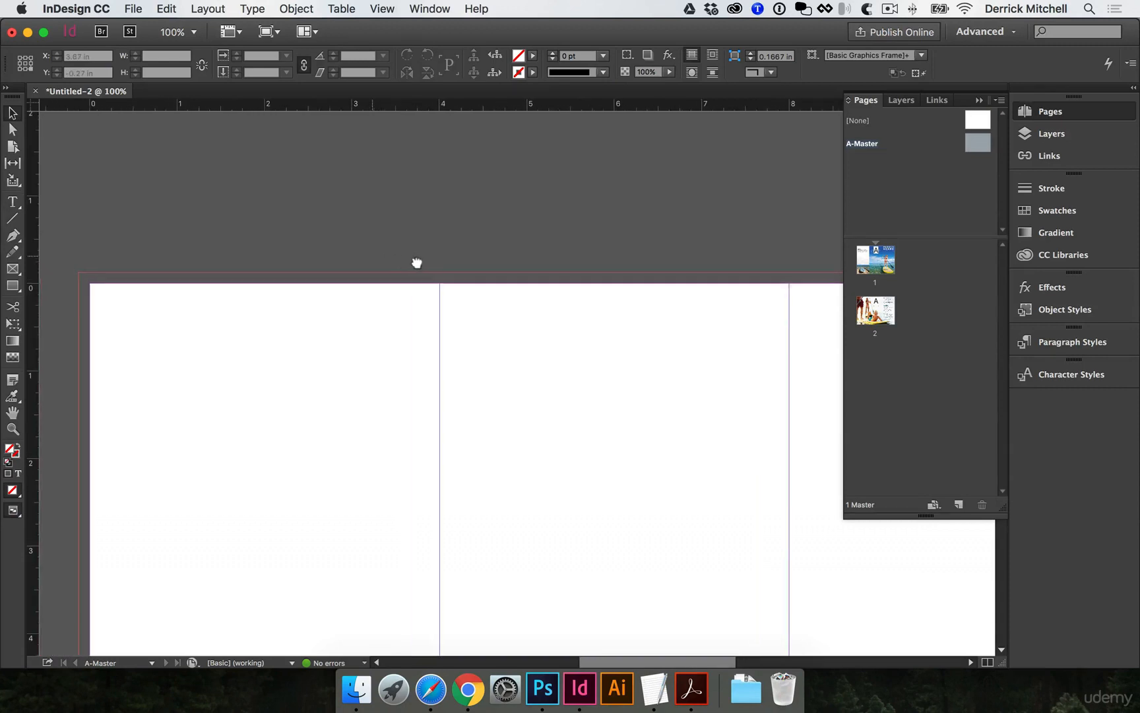
{"action": "key", "text": "p"}
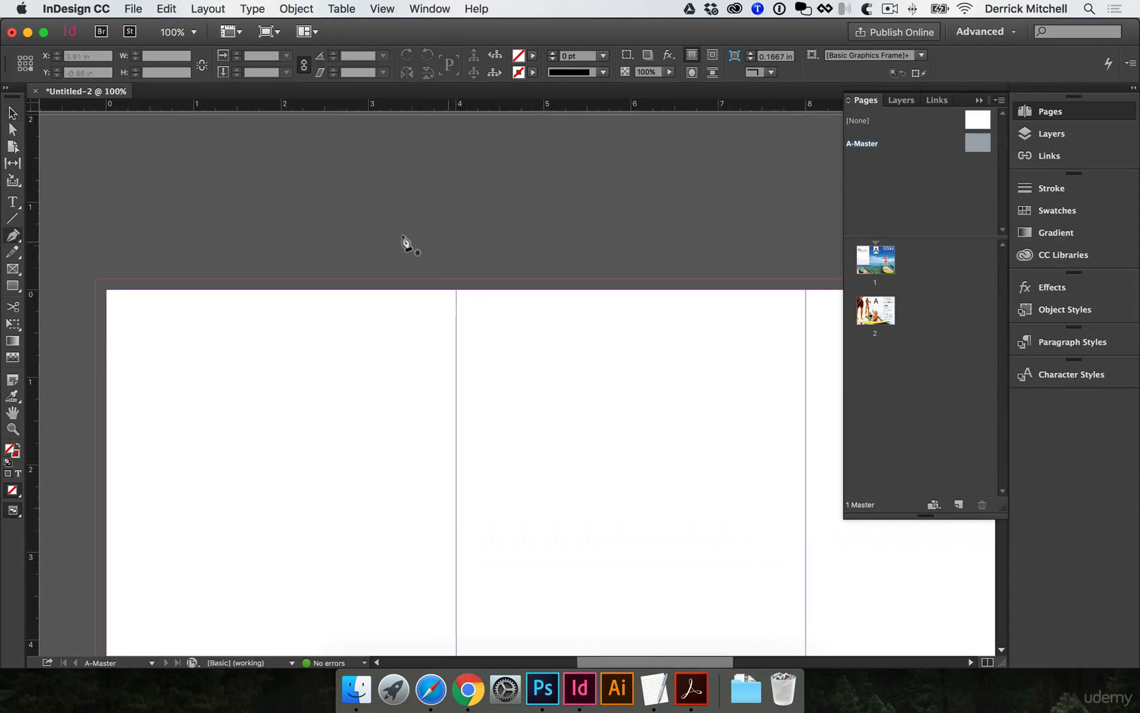
{"action": "left_click", "coordinate": [456, 322]}
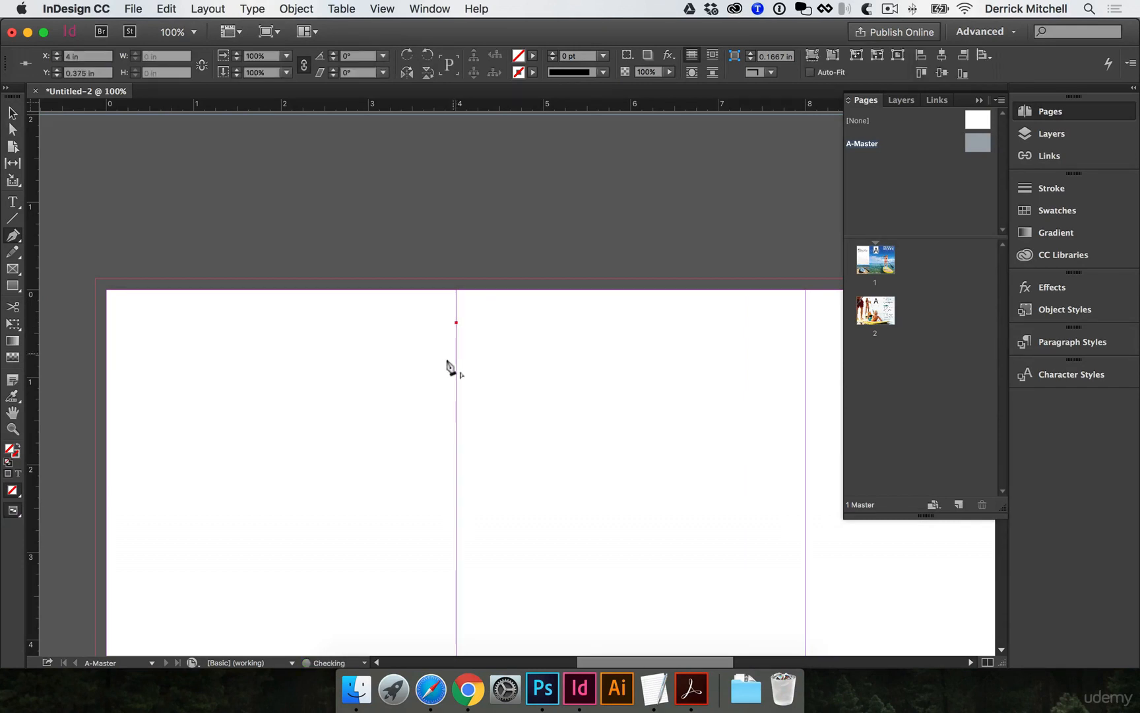
{"action": "left_click", "coordinate": [456, 429]}
{"action": "key", "text": "super+equal"}
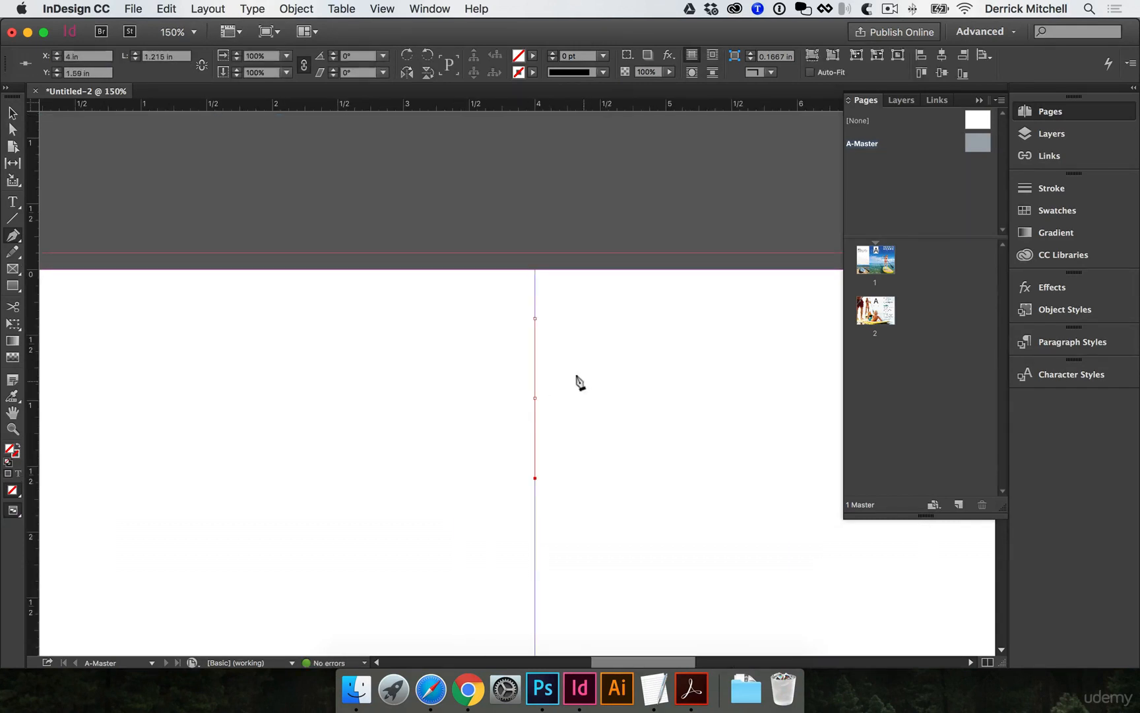
Give the vertical line a C=100 M=0 Y=0 K=0 stroke colour and the Dashed stroke style
{"action": "left_click", "coordinate": [531, 72]}
{"action": "left_click", "coordinate": [430, 169]}
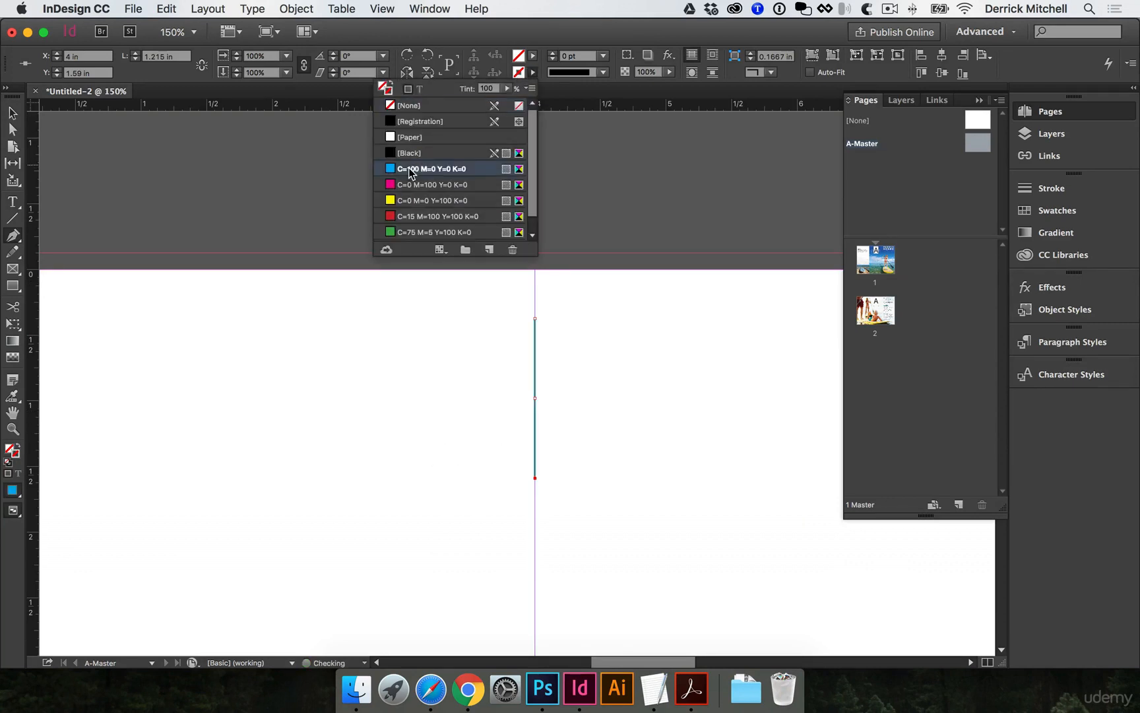
{"action": "left_click", "coordinate": [598, 72]}
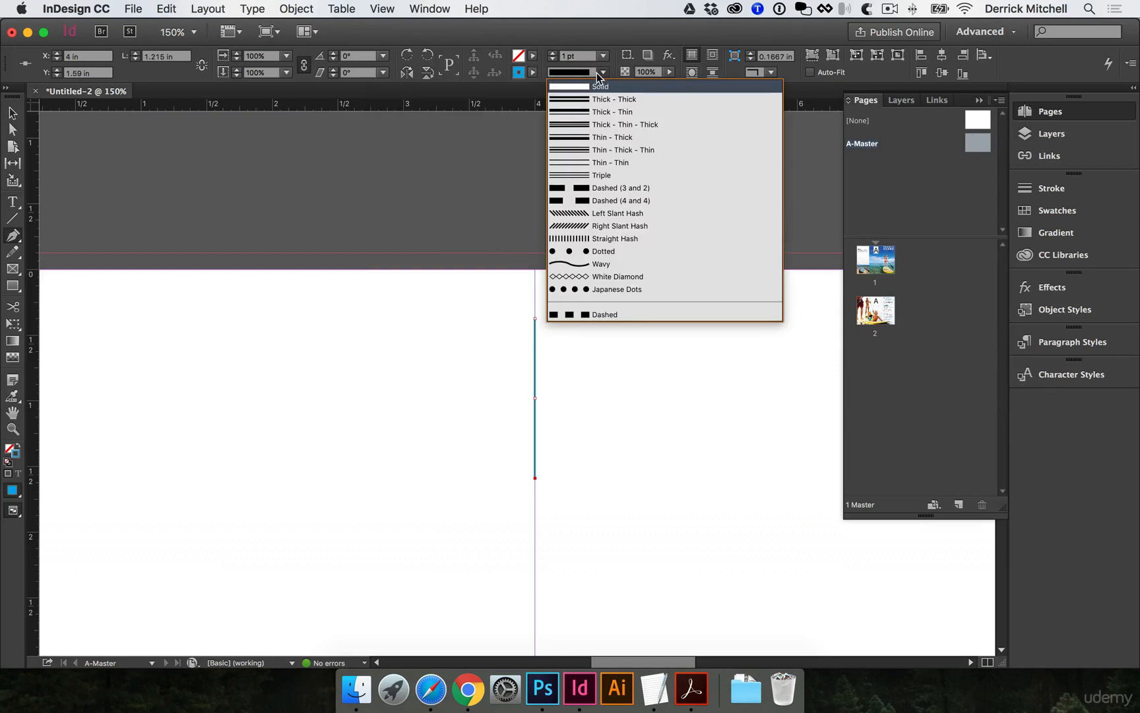
{"action": "left_click", "coordinate": [596, 315]}
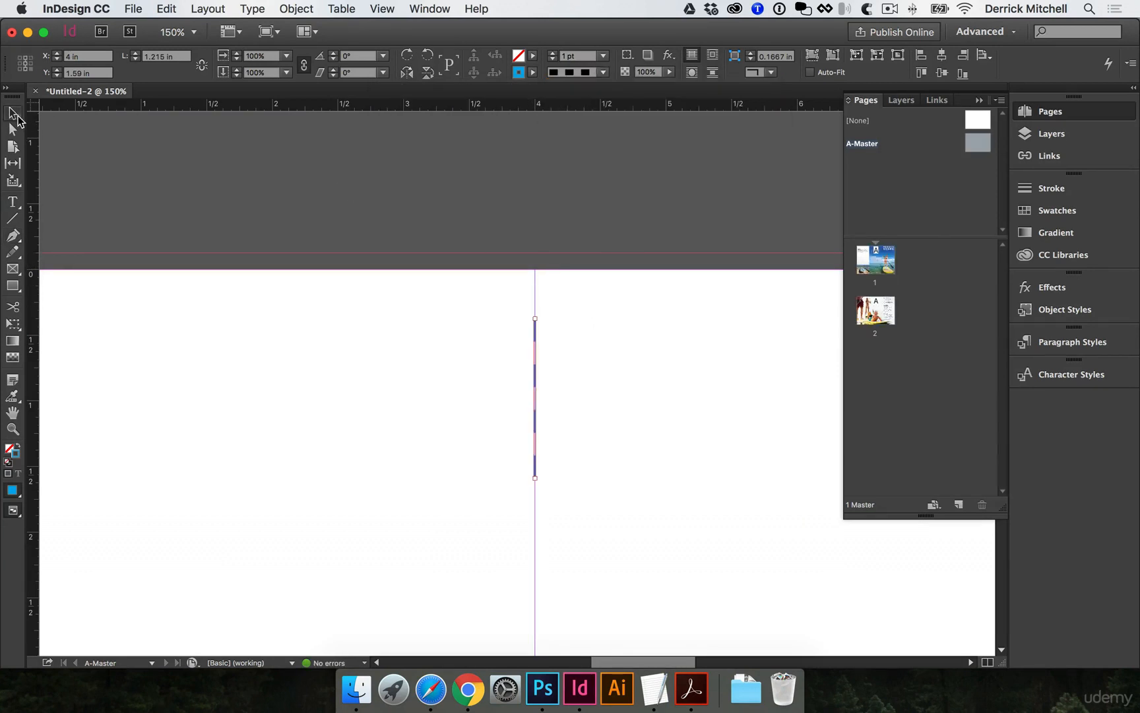
Move the dashed line above the page into the slug area, aligned with the 4 in guide and ending at the bleed edge
{"action": "left_click_drag", "start_coordinate": [530, 398], "coordinate": [545, 173]}
{"action": "scroll", "coordinate": [533, 310], "scroll_direction": "up", "scroll_amount": 4}
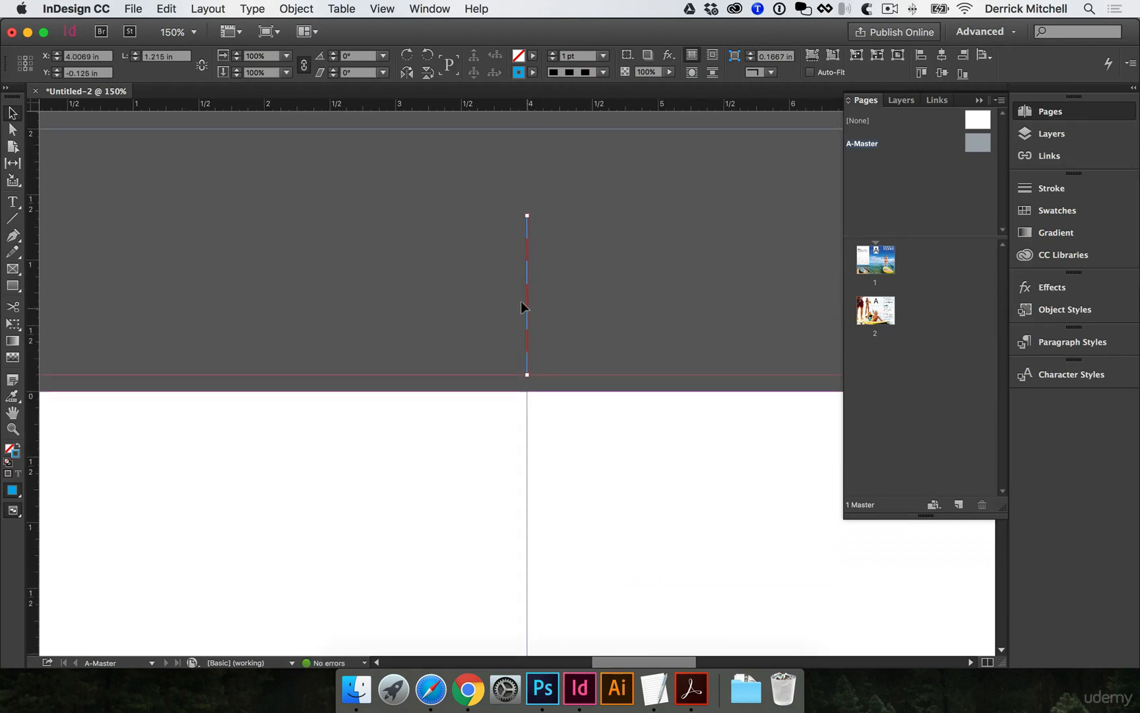
{"action": "left_click", "coordinate": [580, 298]}
{"action": "scroll", "coordinate": [578, 284], "scroll_direction": "right", "scroll_amount": 3}
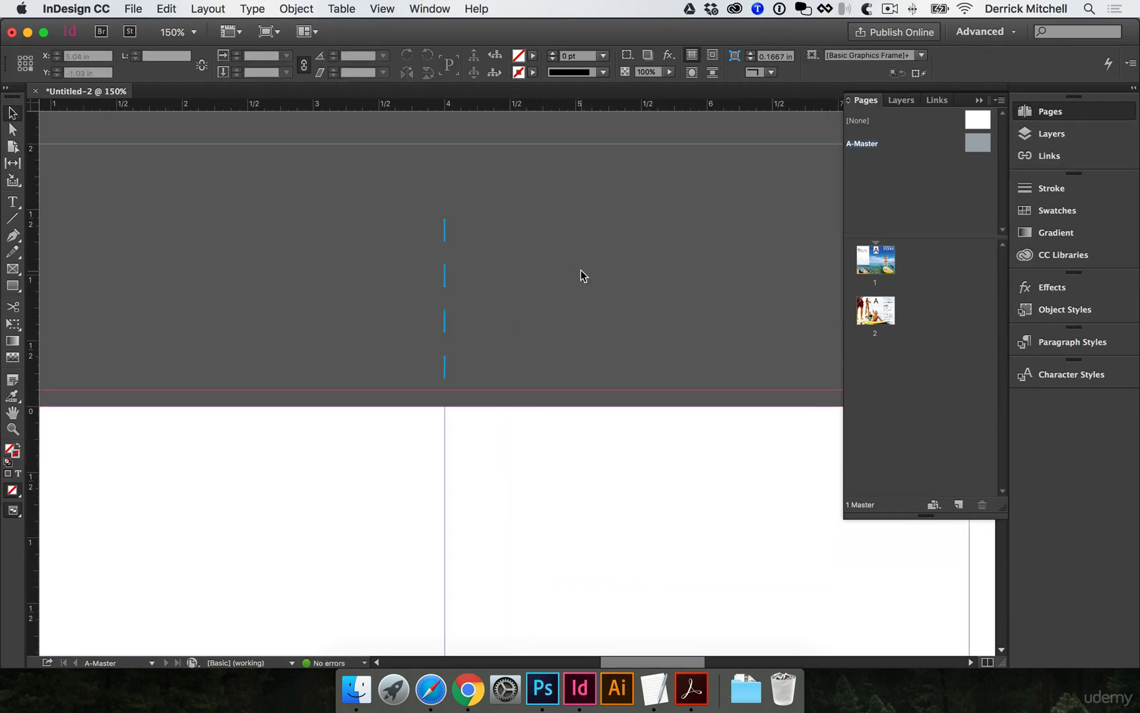
Add a text frame beside the upper end of the dashed line and enter Fold in it
{"action": "key", "text": "t"}
{"action": "left_click_drag", "start_coordinate": [474, 224], "coordinate": [611, 258]}
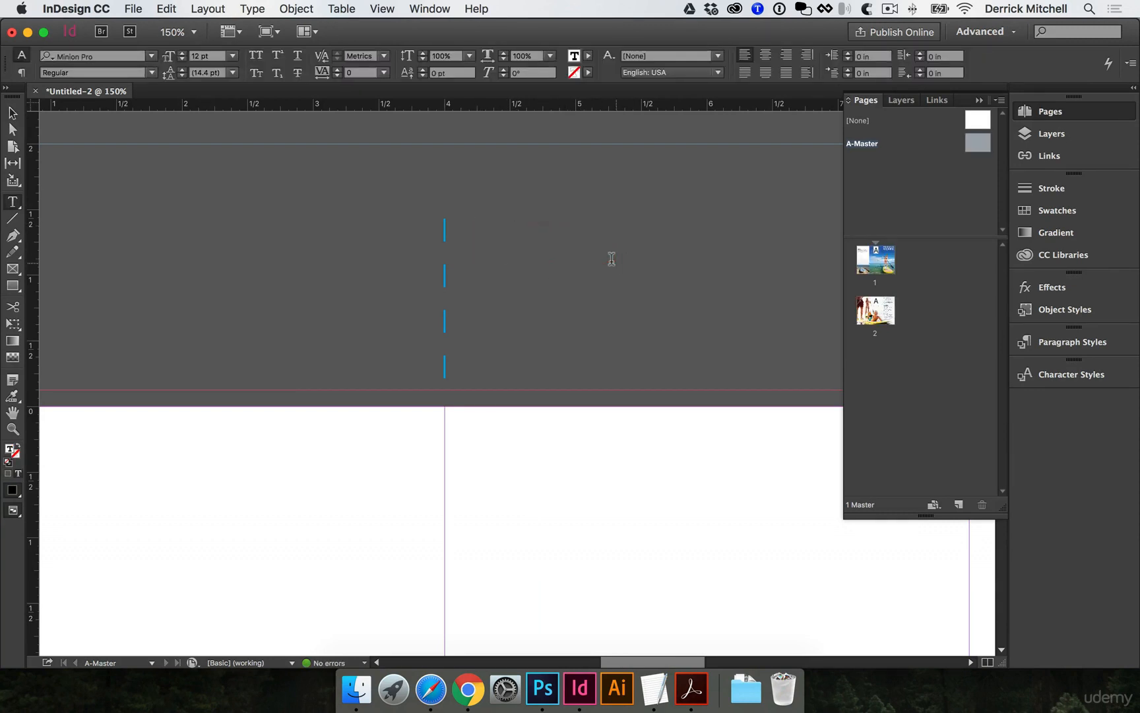
{"action": "type", "text": "Fold"}
Format the Fold text in Myriad Pro Regular, all caps, with tracking of 300
{"action": "key", "text": "super+a"}
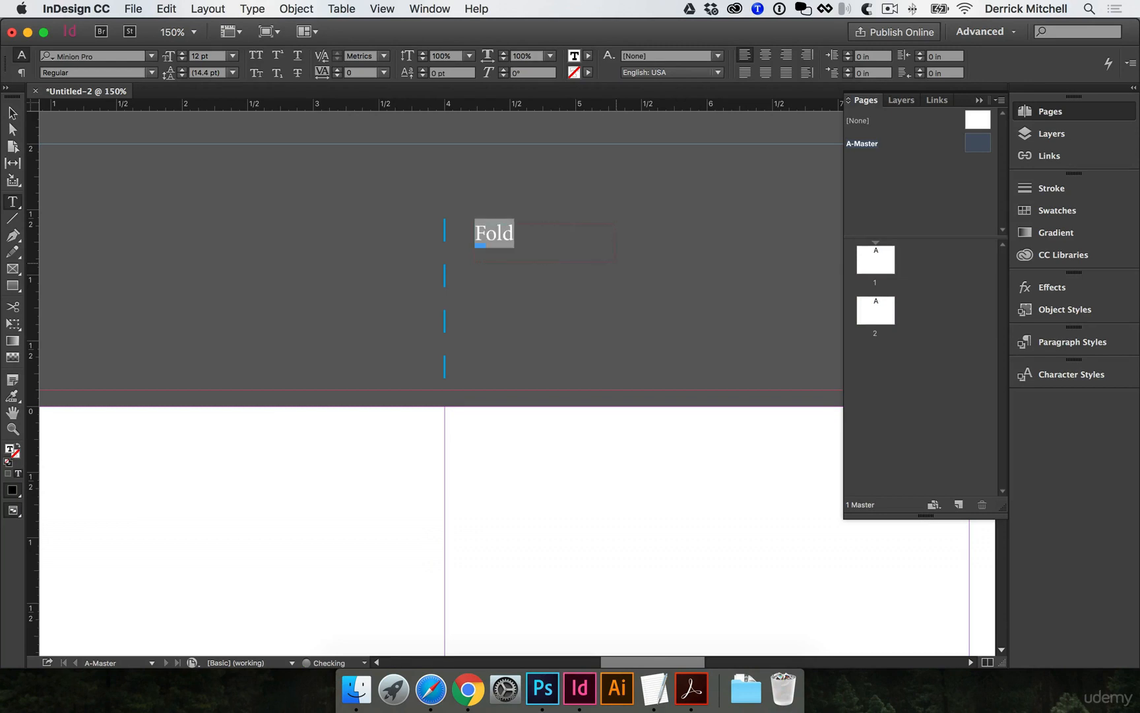
{"action": "left_click", "coordinate": [88, 58]}
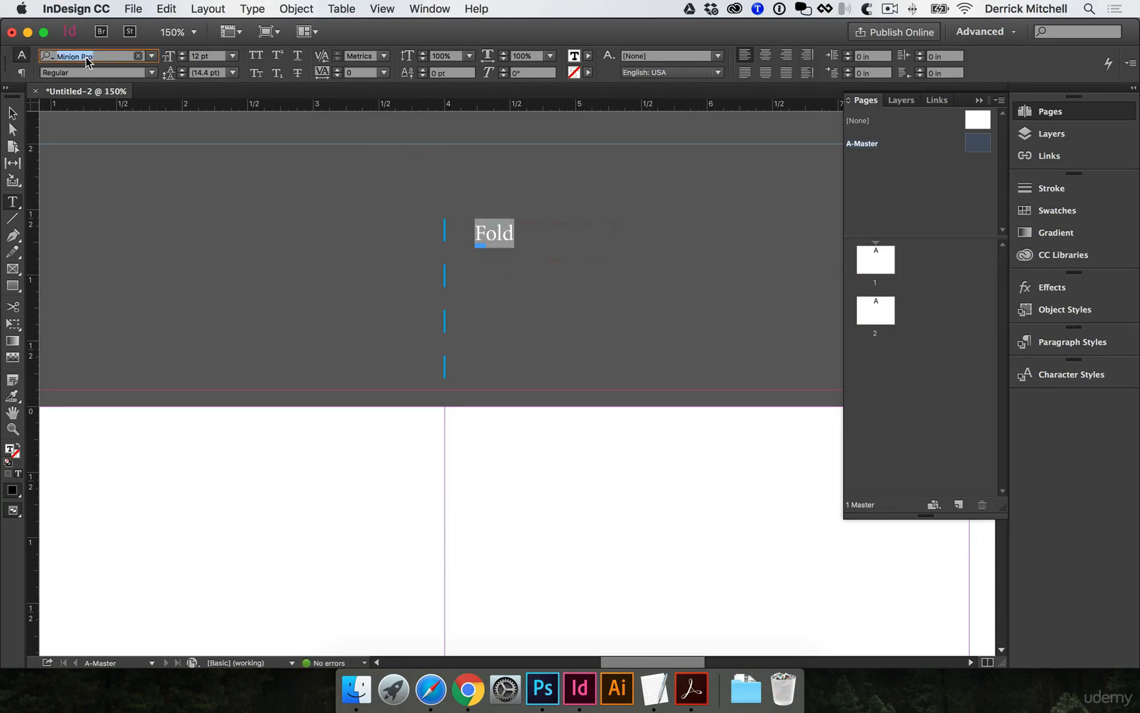
{"action": "type", "text": "myriad"}
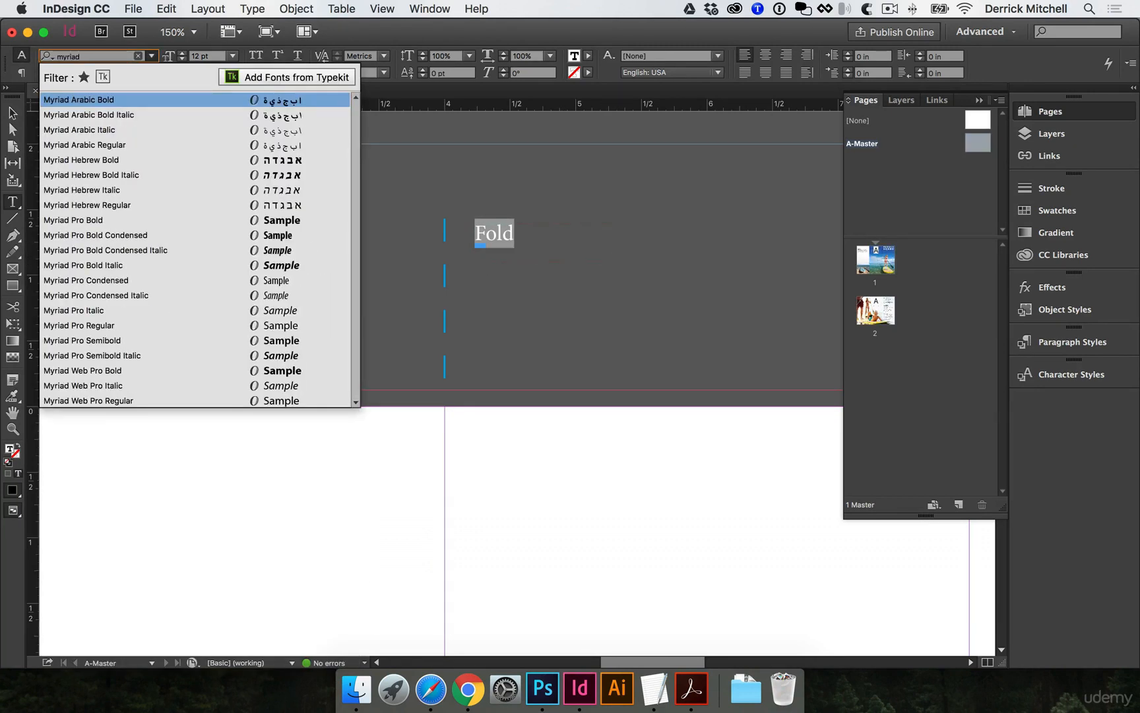
{"action": "left_click", "coordinate": [92, 325]}
{"action": "key", "text": "super+shift+k"}
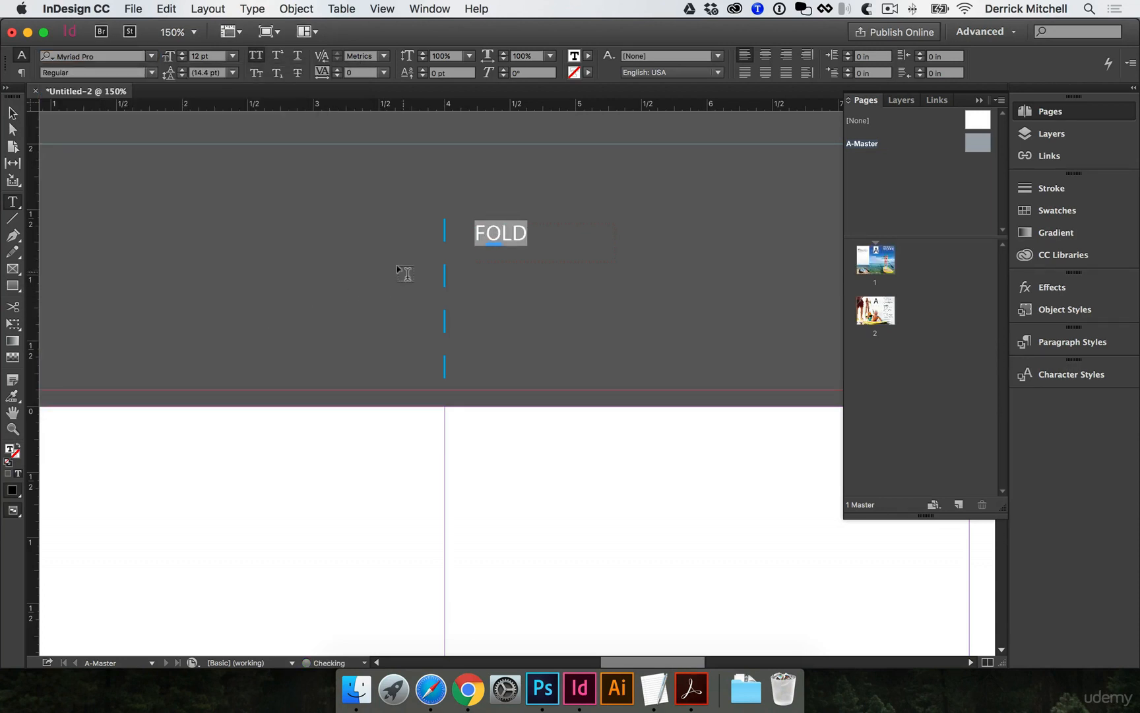
{"action": "key", "text": "super+alt+Right"}
{"action": "key", "text": "super+alt+Right"}
{"action": "key", "text": "super+alt+Right"}
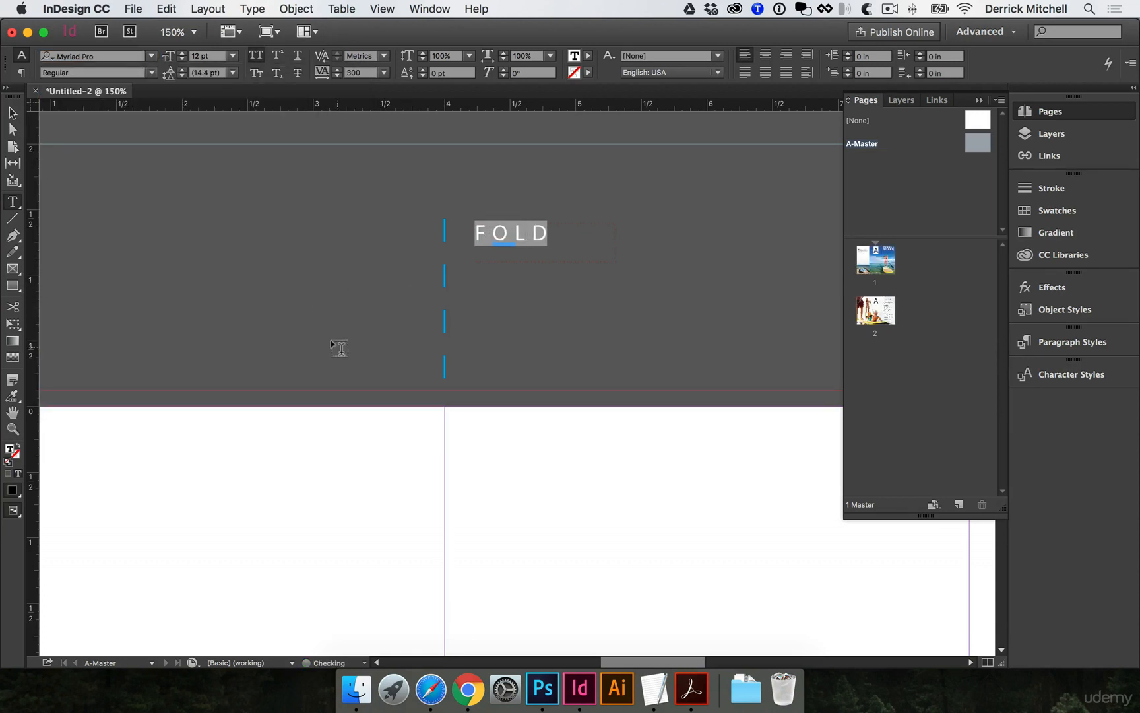
Colour the FOLD text with C=100, M=0, Y=0, K=0
{"action": "double_click", "coordinate": [10, 450]}
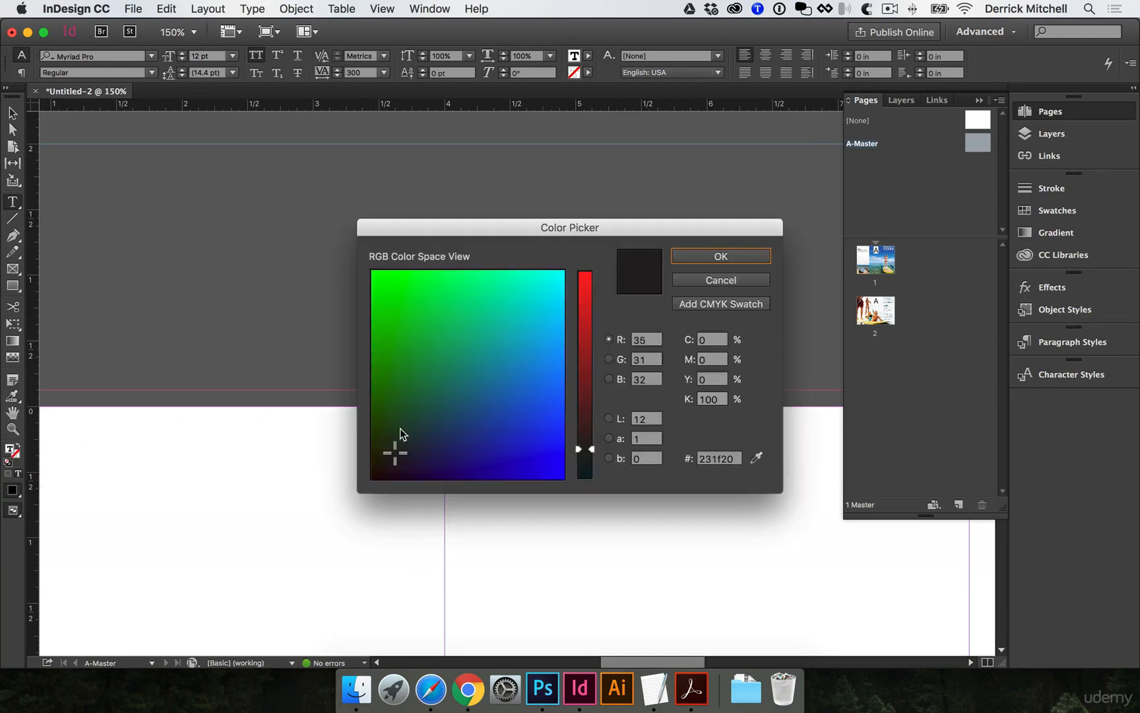
{"action": "left_click", "coordinate": [526, 341]}
{"action": "double_click", "coordinate": [716, 340]}
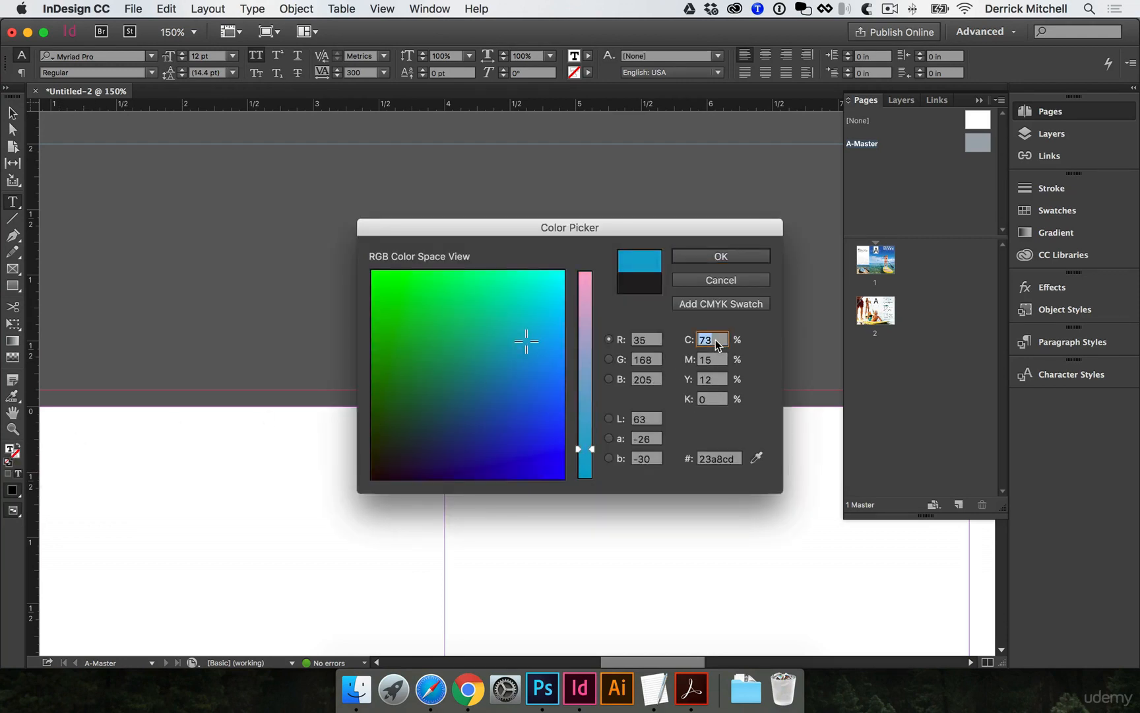
{"action": "type", "text": "100"}
{"action": "key", "text": "Tab"}
{"action": "type", "text": "0"}
{"action": "key", "text": "Tab"}
{"action": "type", "text": "0"}
{"action": "key", "text": "Tab"}
{"action": "type", "text": "0"}
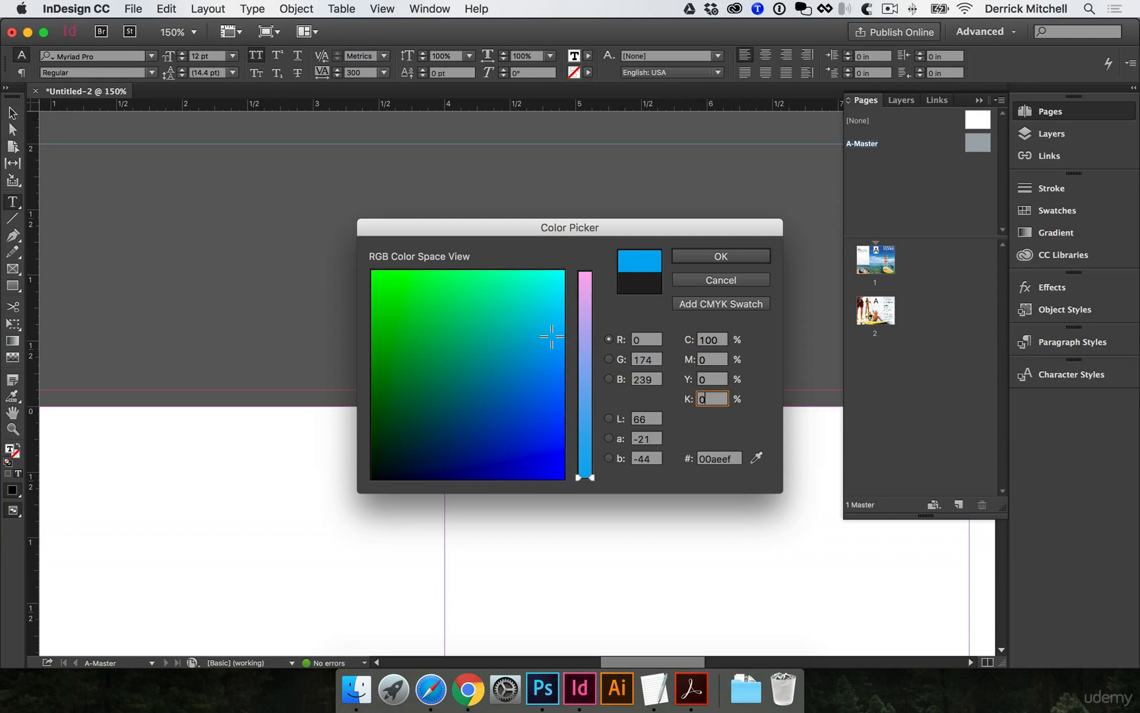
{"action": "left_click", "coordinate": [720, 257]}
{"action": "key", "text": "Escape"}
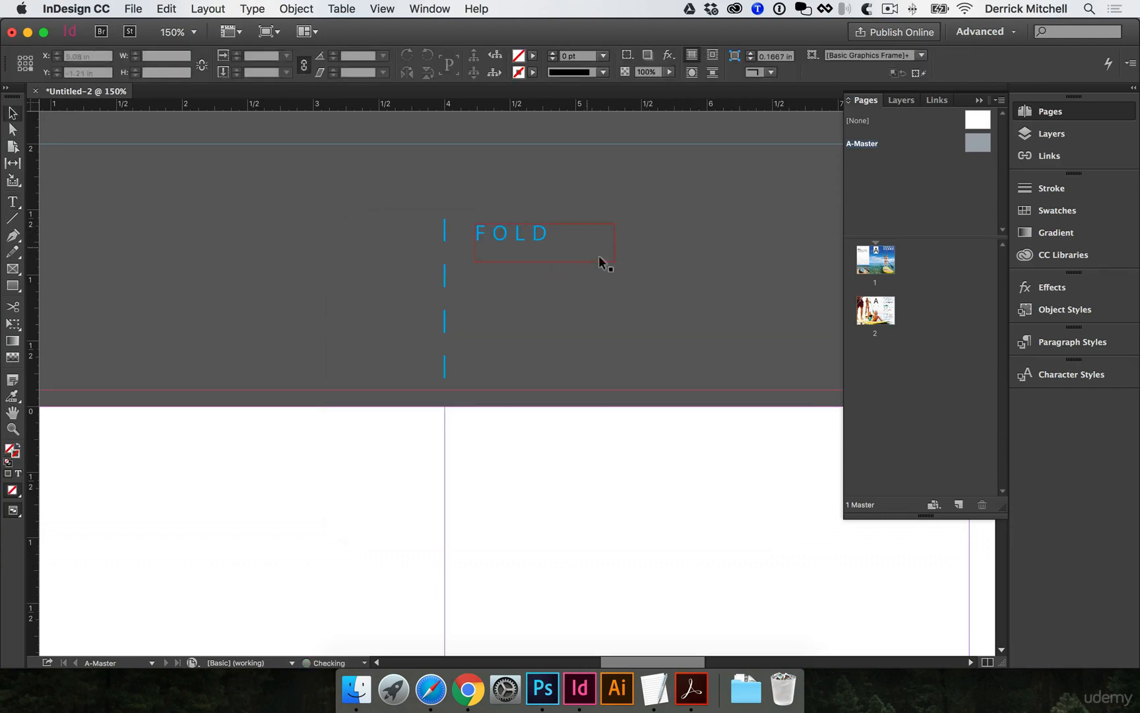
Move the FOLD label closer to the dashed line and deselect it
{"action": "left_click", "coordinate": [622, 268], "text": "alt+super"}
{"action": "left_click_drag", "start_coordinate": [424, 325], "coordinate": [415, 320]}
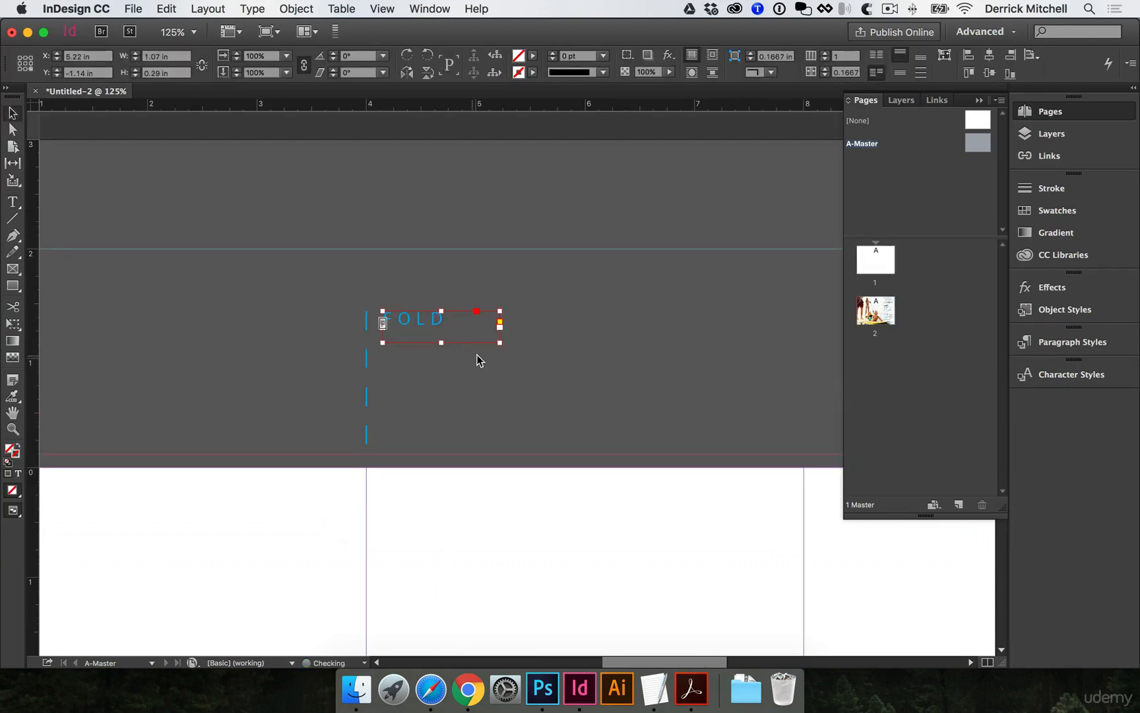
{"action": "left_click", "coordinate": [622, 394]}
Duplicate the dashed line and its FOLD label across to the second fold at 8 in
{"action": "left_click_drag", "start_coordinate": [622, 393], "coordinate": [511, 346]}
{"action": "scroll", "coordinate": [489, 306], "scroll_direction": "right", "scroll_amount": 5}
{"action": "scroll", "coordinate": [489, 305], "scroll_direction": "down", "scroll_amount": 3}
{"action": "left_click_drag", "start_coordinate": [174, 218], "coordinate": [301, 293]}
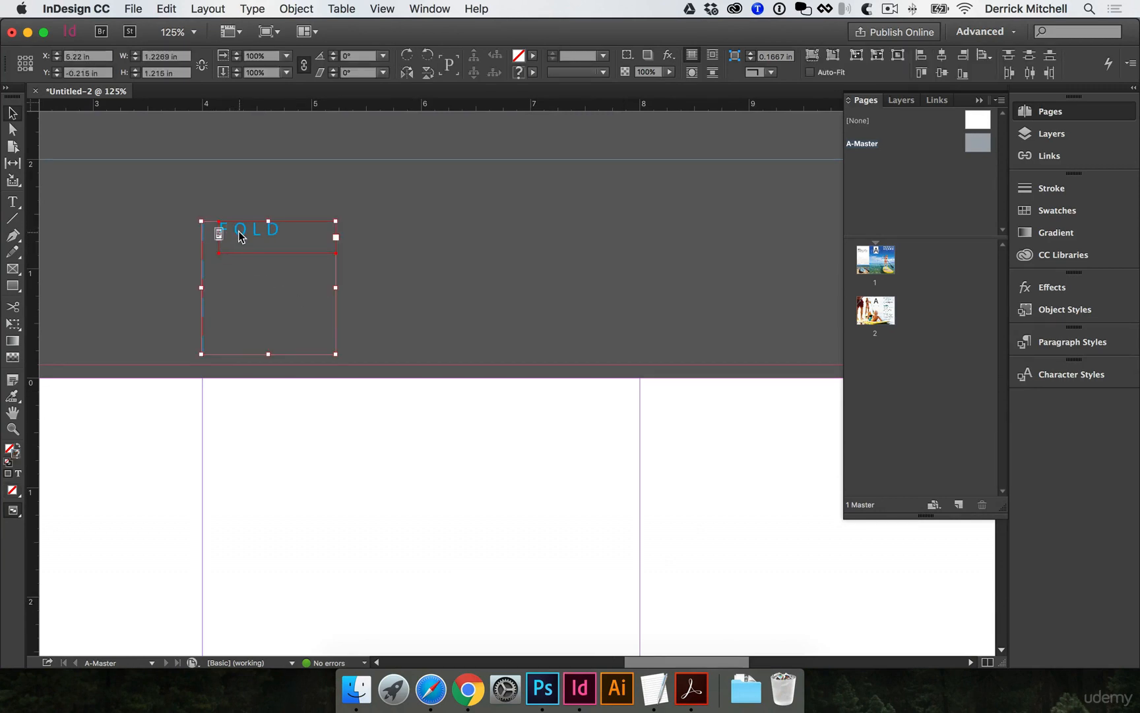
{"action": "left_click_drag", "start_coordinate": [241, 237], "coordinate": [678, 248]}
Fine-tune the duplicated fold mark's position up close so its dashed line centres on the 8 in column guide
{"action": "left_click", "coordinate": [683, 321], "text": "super"}
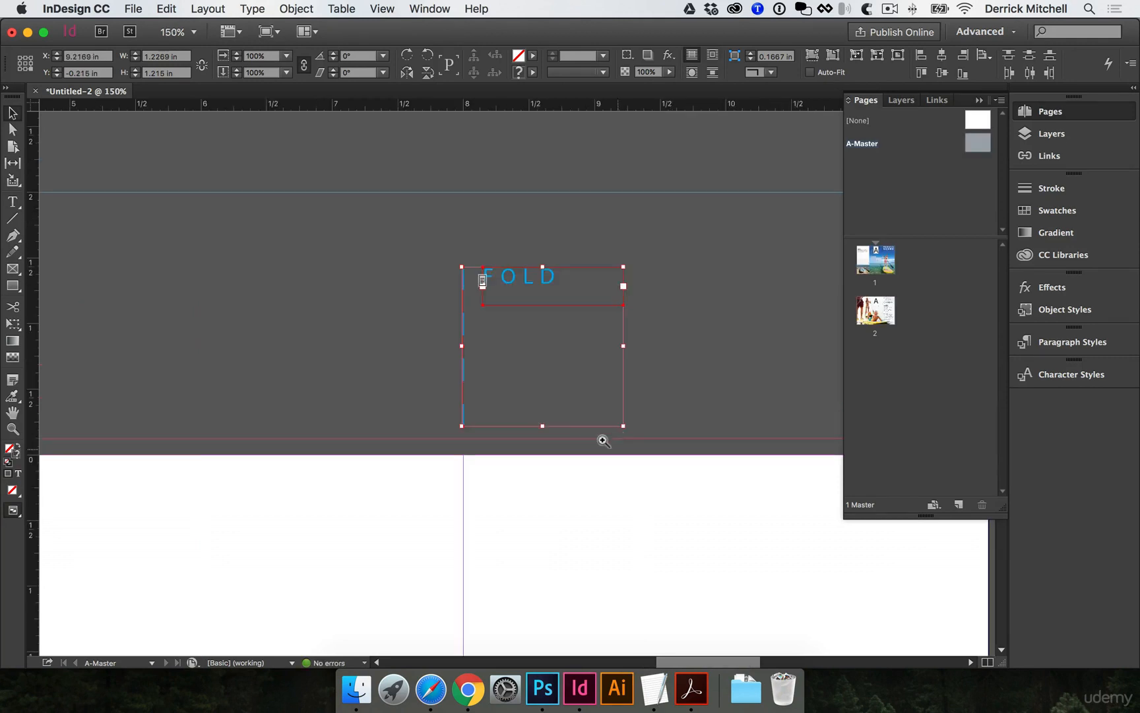
{"action": "left_click", "coordinate": [504, 454], "text": "super"}
{"action": "left_click", "coordinate": [507, 457], "text": "super"}
{"action": "left_click", "coordinate": [428, 233], "text": "super"}
{"action": "left_click", "coordinate": [429, 233], "text": "super"}
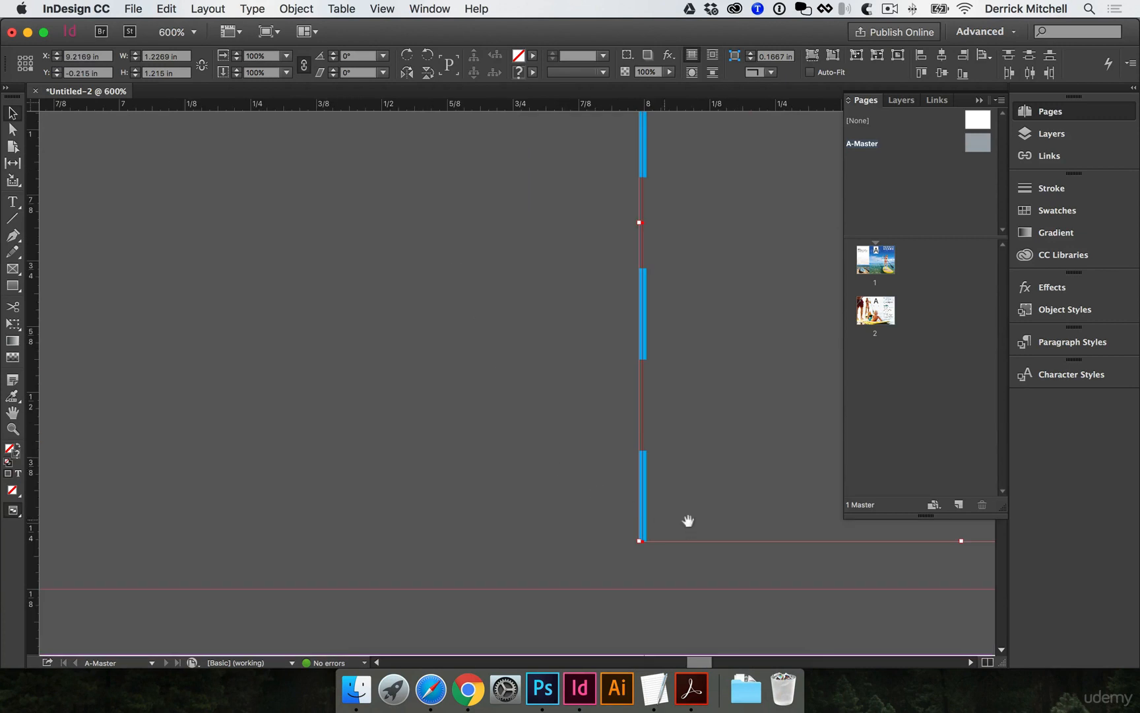
{"action": "left_click_drag", "start_coordinate": [687, 521], "coordinate": [554, 227]}
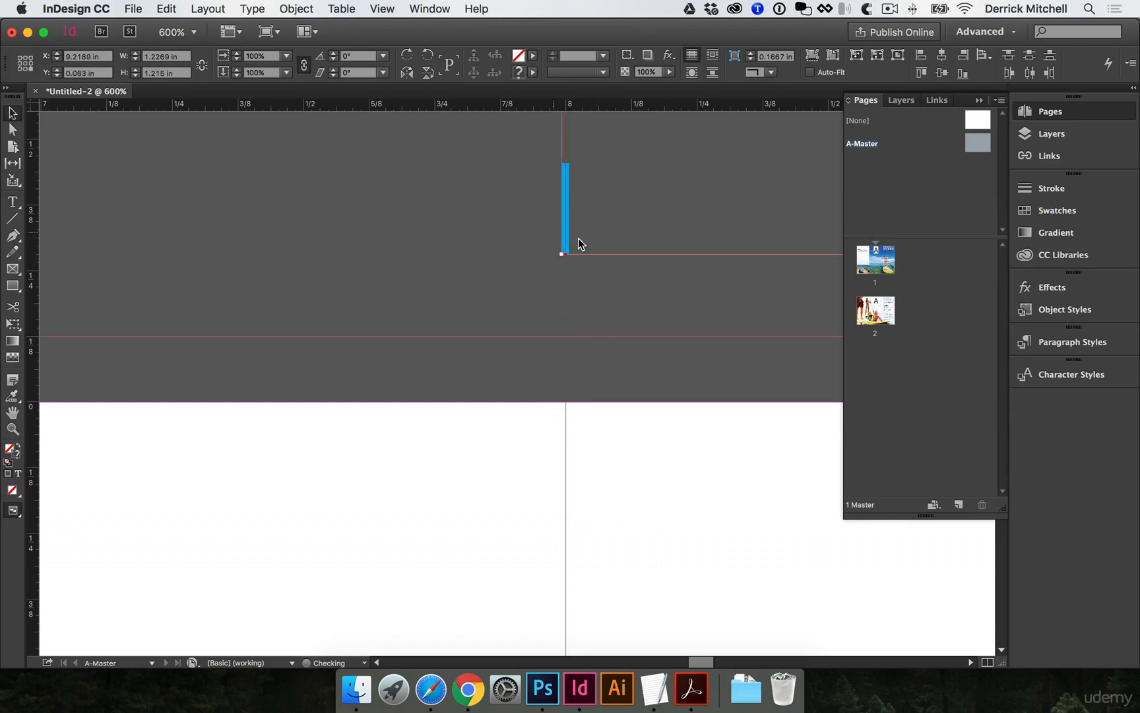
{"action": "key", "text": "super+minus"}
{"action": "key", "text": "super+minus"}
{"action": "left_click", "coordinate": [335, 319]}
{"action": "left_click", "coordinate": [335, 338], "text": "alt+super"}
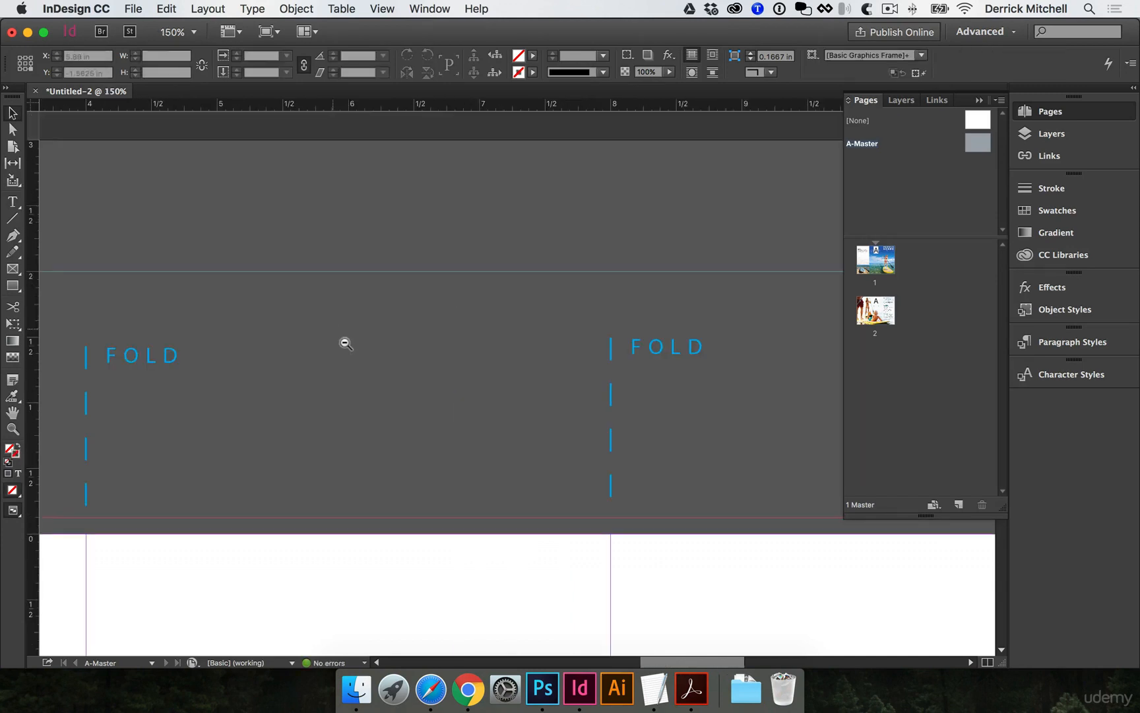
{"action": "left_click", "coordinate": [435, 374], "text": "alt+super"}
{"action": "left_click_drag", "start_coordinate": [473, 414], "coordinate": [453, 305]}
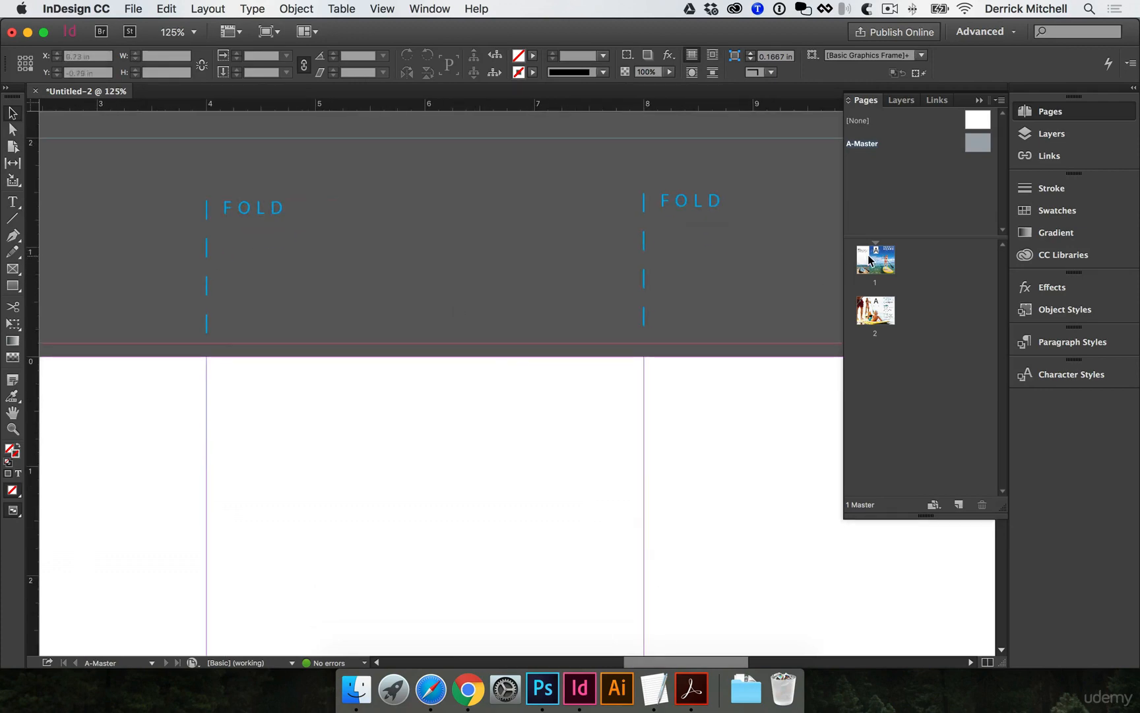
Check how the master fold marks line up with the panels of the artwork on pages 1 and 2
{"action": "double_click", "coordinate": [875, 260]}
{"action": "key", "text": "super+minus"}
{"action": "key", "text": "super+minus"}
{"action": "key", "text": "super+minus"}
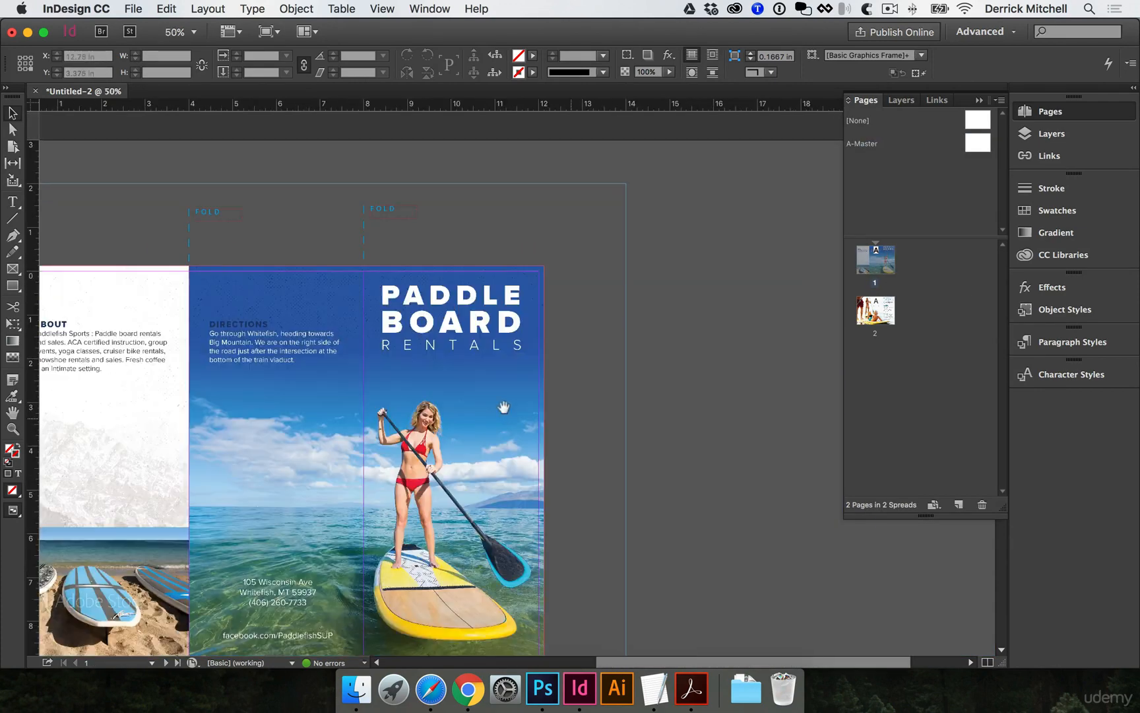
{"action": "left_click_drag", "start_coordinate": [503, 407], "coordinate": [650, 352]}
{"action": "double_click", "coordinate": [886, 315]}
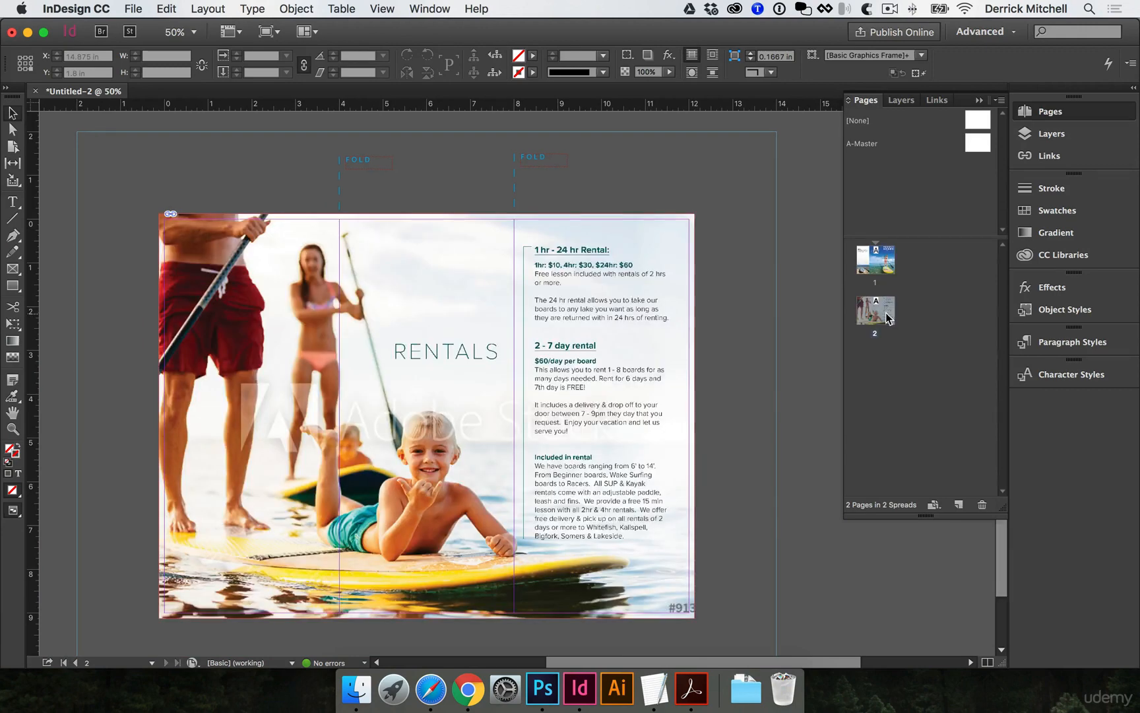
{"action": "key", "text": "shift+Page_Up"}
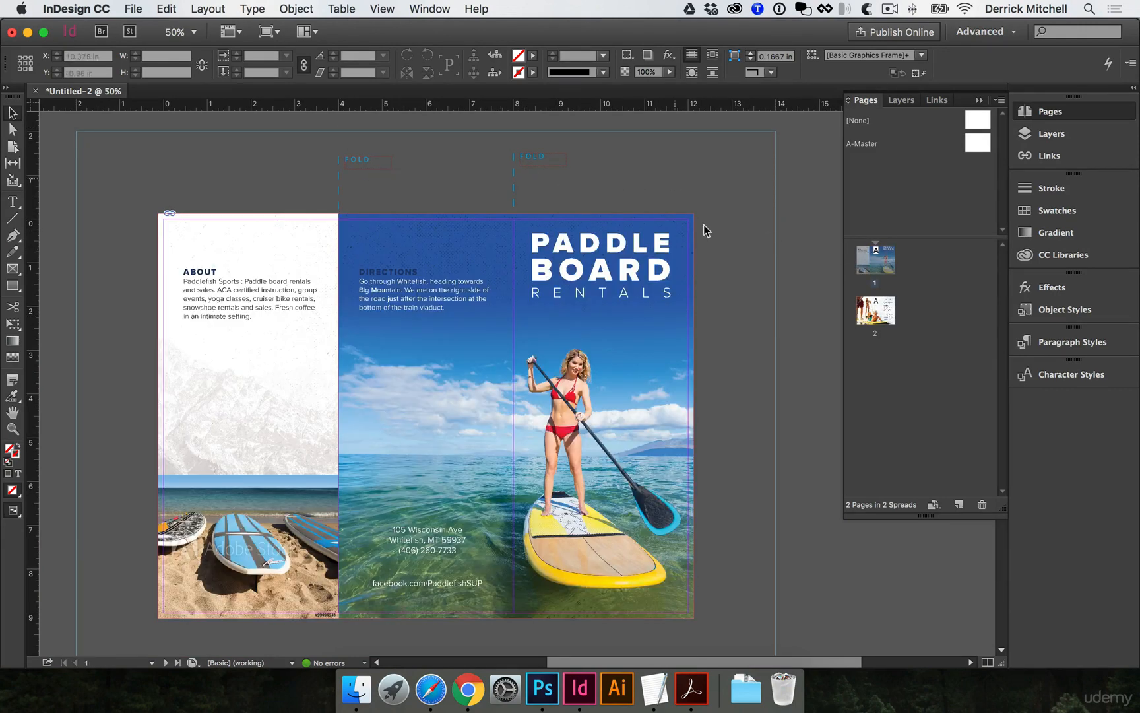
{"action": "scroll", "coordinate": [701, 285], "scroll_direction": "down", "scroll_amount": 1}
{"action": "scroll", "coordinate": [703, 289], "scroll_direction": "up", "scroll_amount": 1}
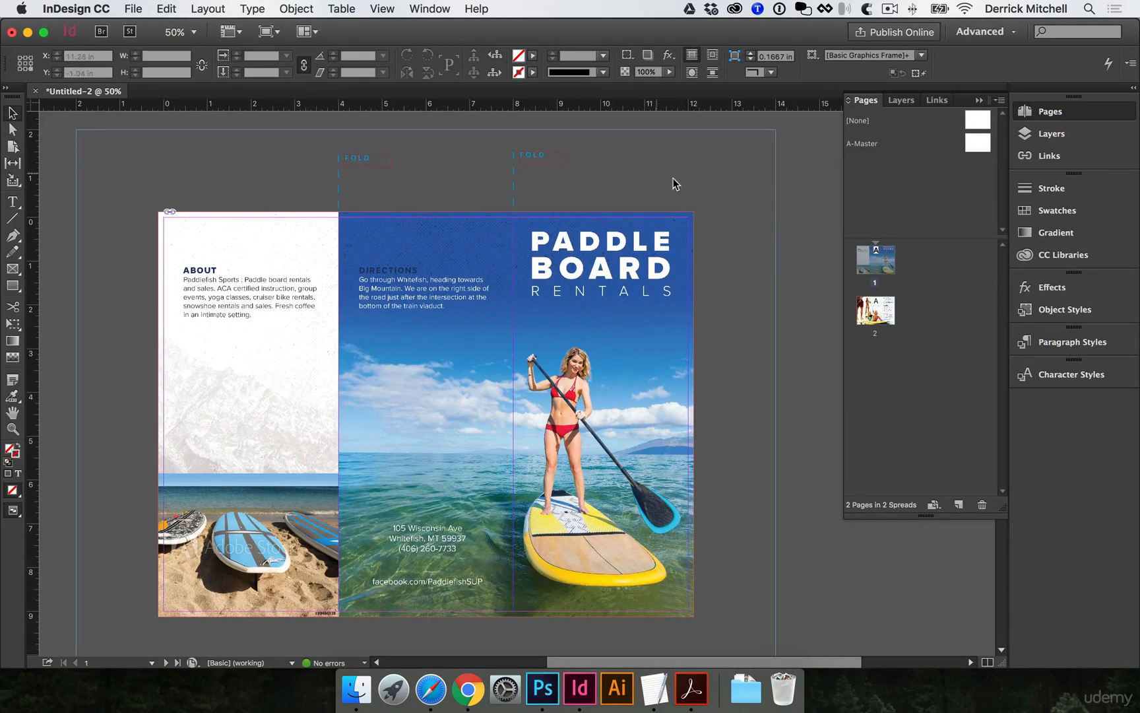
Open the A-Master page and try to move both fold marks down toward the page
{"action": "double_click", "coordinate": [978, 145]}
{"action": "key", "text": "a"}
{"action": "left_click_drag", "start_coordinate": [311, 134], "coordinate": [610, 175]}
{"action": "left_click_drag", "start_coordinate": [531, 157], "coordinate": [534, 177]}
{"action": "key", "text": "super+1"}
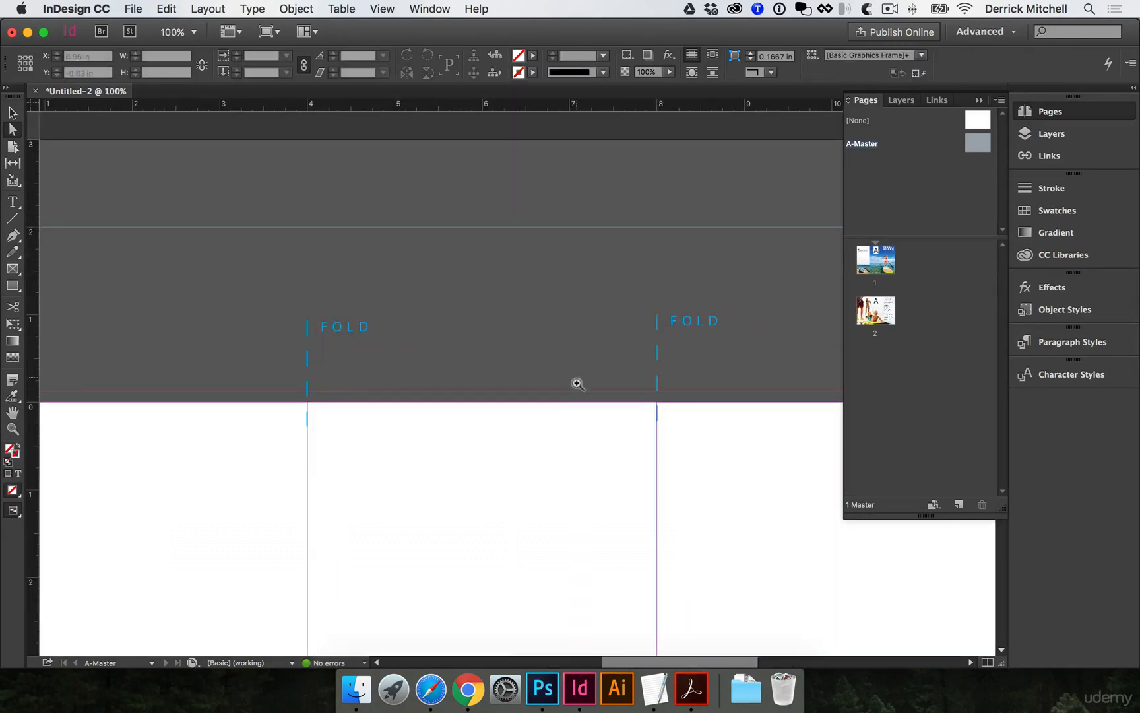
Shorten both dashed fold lines from their upper ends, lowering the FOLD labels with them, to about 0.99 in overall height
{"action": "left_click_drag", "start_coordinate": [251, 254], "coordinate": [772, 320]}
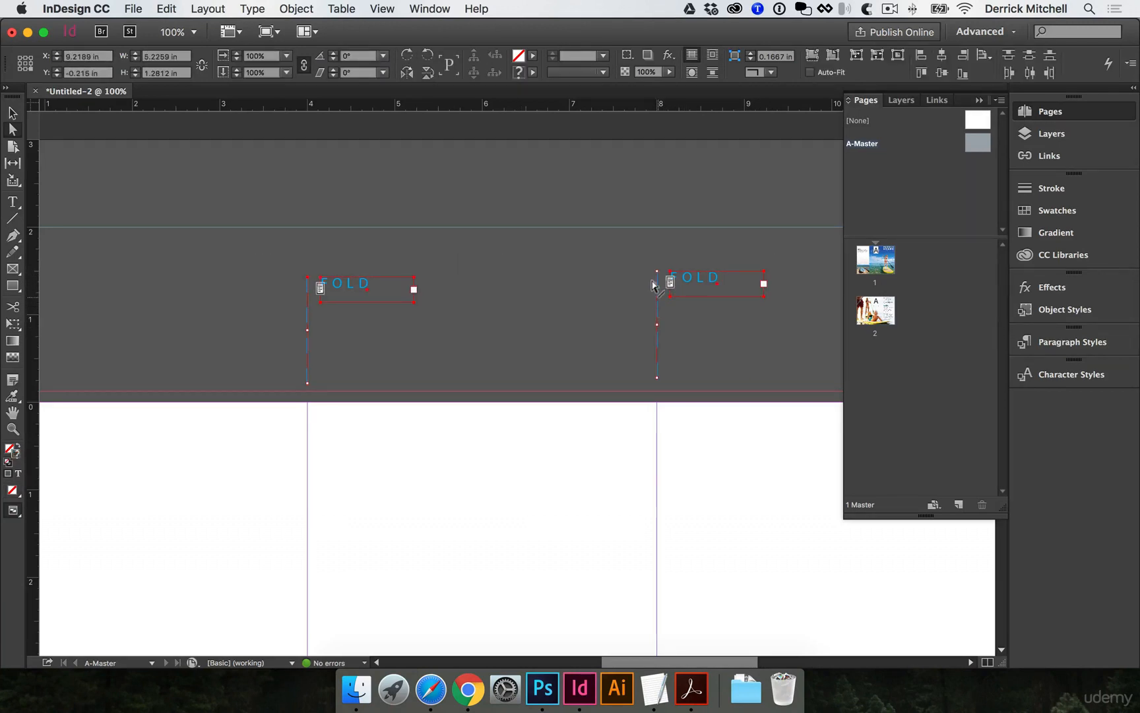
{"action": "left_click_drag", "start_coordinate": [271, 260], "coordinate": [845, 319]}
{"action": "left_click_drag", "start_coordinate": [245, 262], "coordinate": [787, 323]}
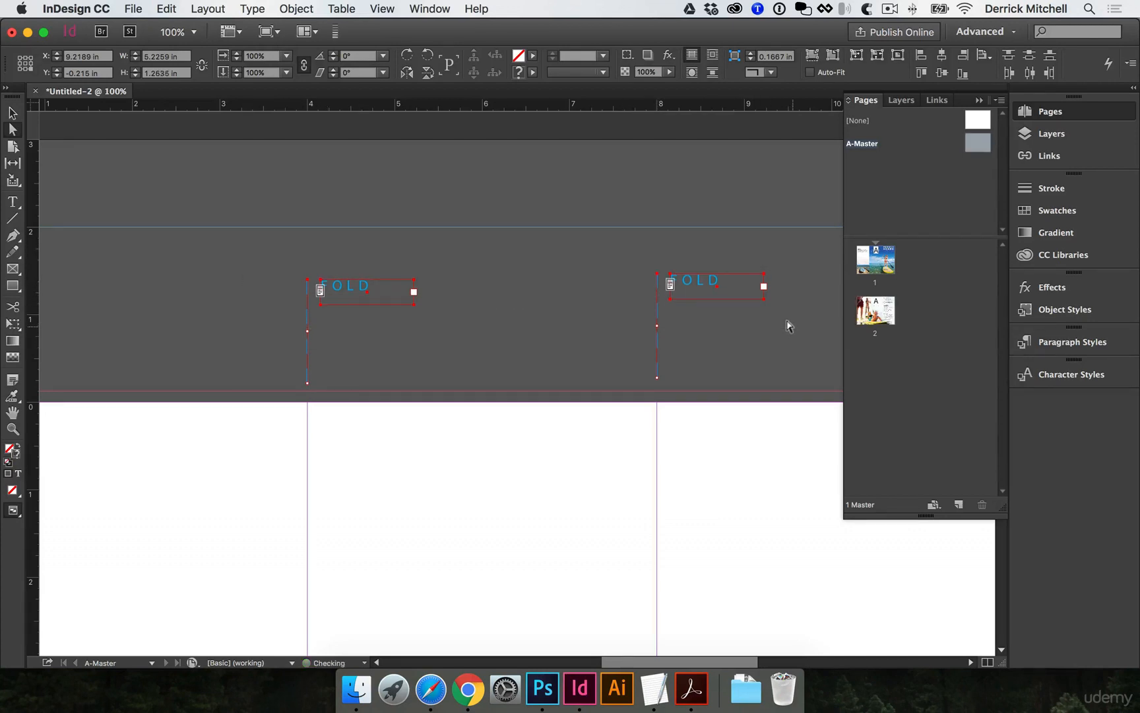
{"action": "key", "text": "Down"}
{"action": "key", "text": "Down"}
{"action": "key", "text": "Down"}
{"action": "key", "text": "Down"}
{"action": "key", "text": "Down"}
{"action": "key", "text": "Down"}
{"action": "key", "text": "Down"}
{"action": "key", "text": "Down"}
{"action": "key", "text": "Down"}
{"action": "key", "text": "Down"}
{"action": "key", "text": "Down"}
{"action": "key", "text": "Down"}
{"action": "key", "text": "Down"}
{"action": "key", "text": "Down"}
{"action": "key", "text": "Down"}
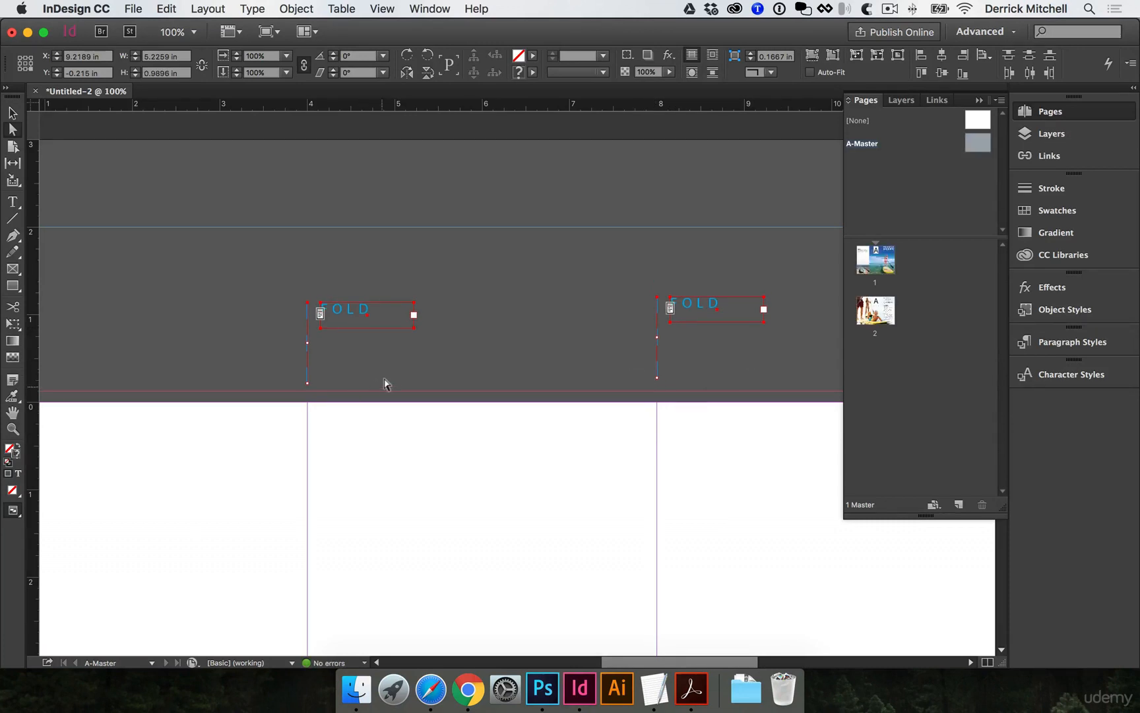
Shorten both dashed fold lines further from their upper ends, lowering the FOLD labels with them, to about 0.88 in overall height
{"action": "key", "text": "Down"}
{"action": "key", "text": "Down"}
{"action": "key", "text": "Down"}
{"action": "key", "text": "Down"}
{"action": "key", "text": "Down"}
{"action": "key", "text": "Down"}
{"action": "key", "text": "Down"}
{"action": "key", "text": "Down"}
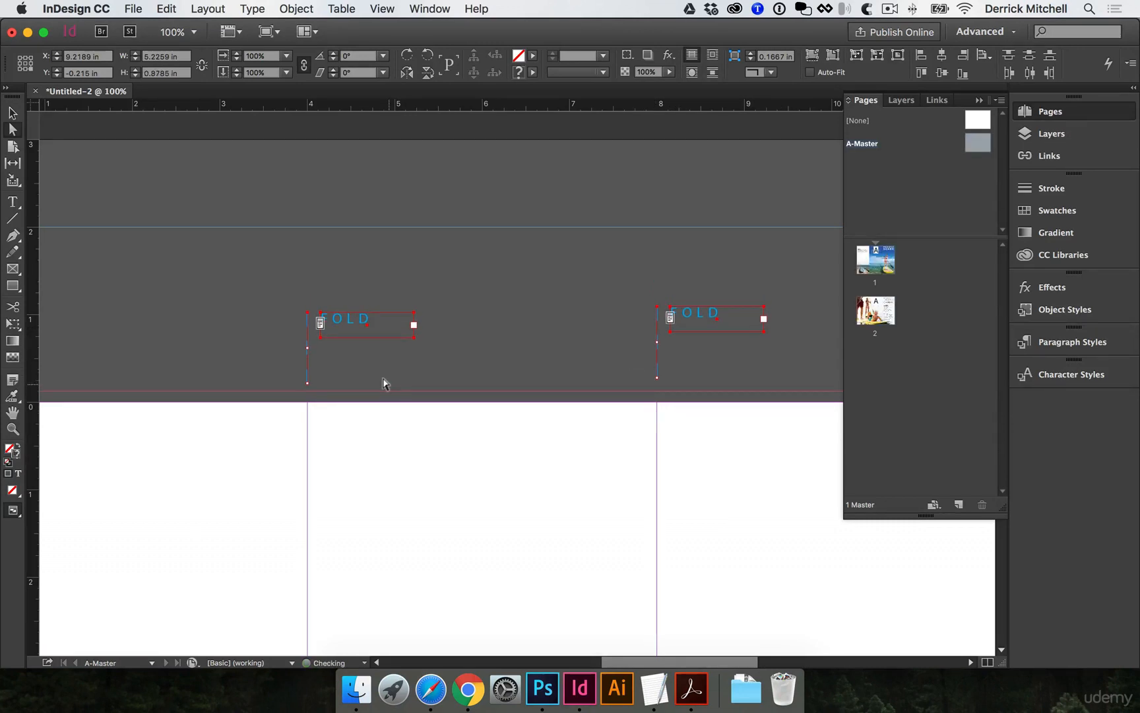
{"action": "left_click", "coordinate": [486, 330]}
Check the shortened fold marks against the panel edges of the artwork on pages 1 and 2
{"action": "double_click", "coordinate": [882, 267]}
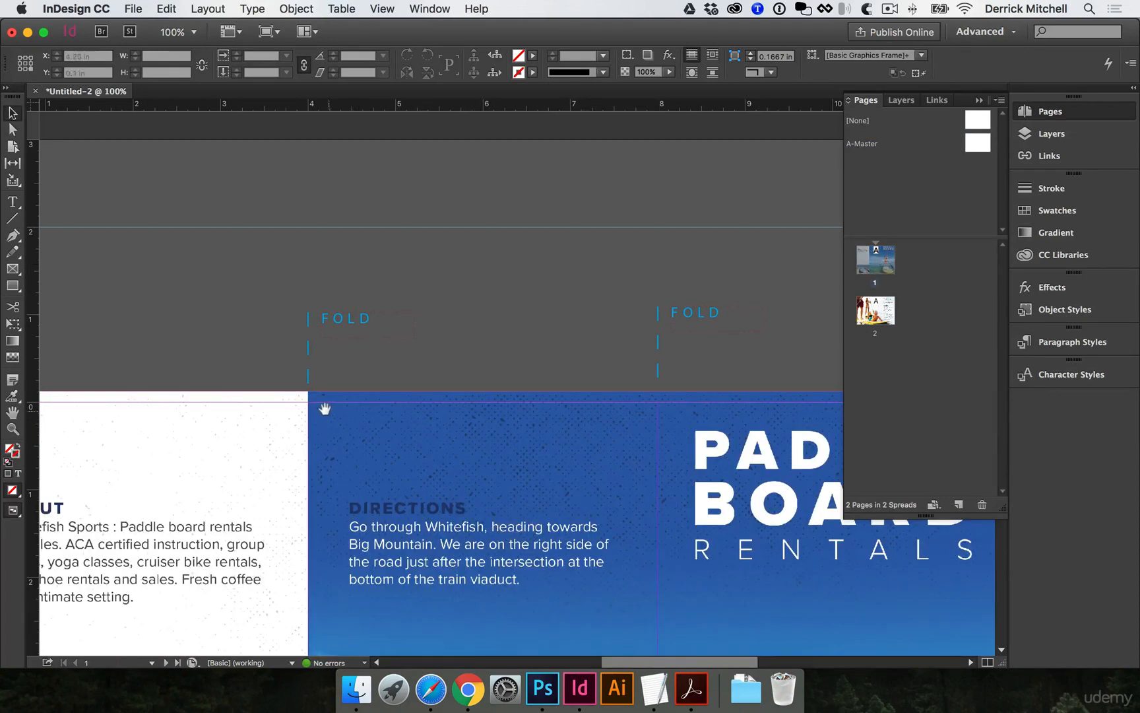
{"action": "left_click_drag", "start_coordinate": [542, 536], "coordinate": [614, 311]}
{"action": "scroll", "coordinate": [636, 341], "scroll_direction": "down", "scroll_amount": 15}
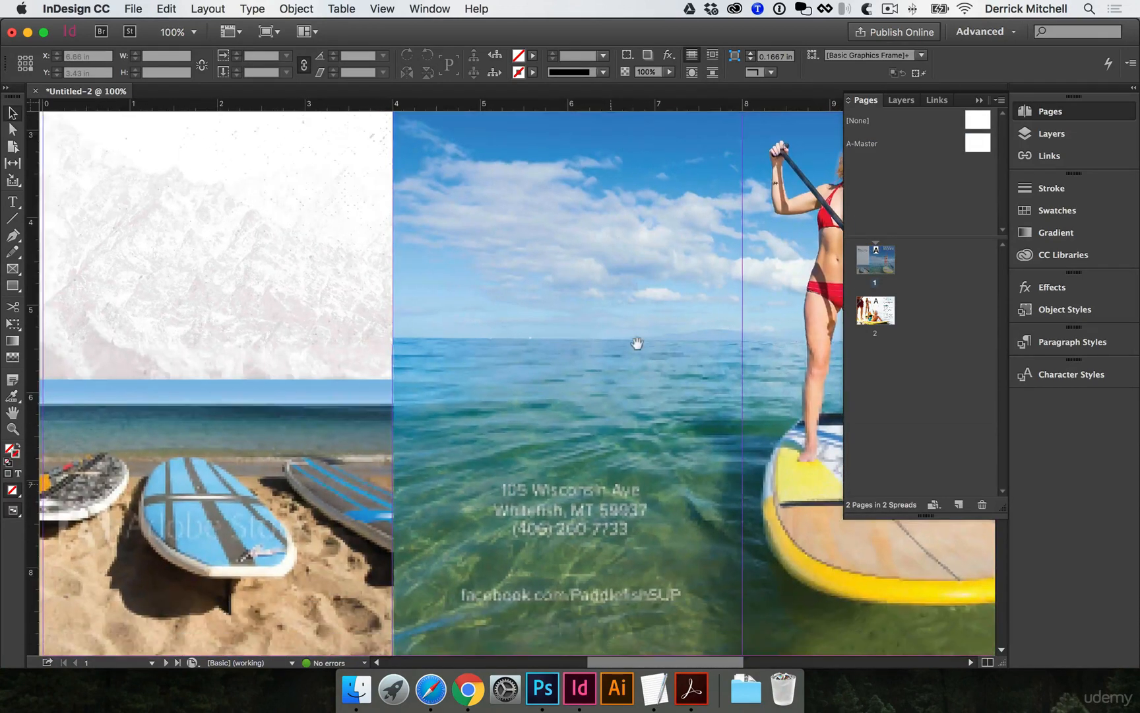
{"action": "key", "text": "super+minus"}
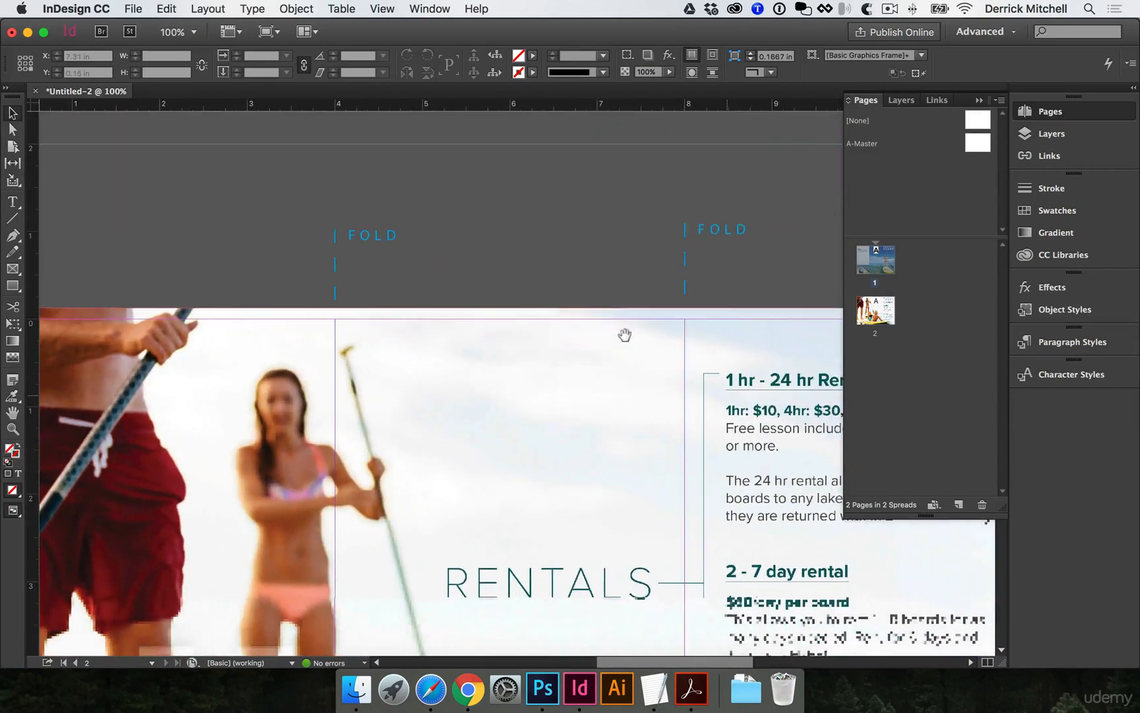
{"action": "scroll", "coordinate": [682, 423], "scroll_direction": "down", "scroll_amount": 3}
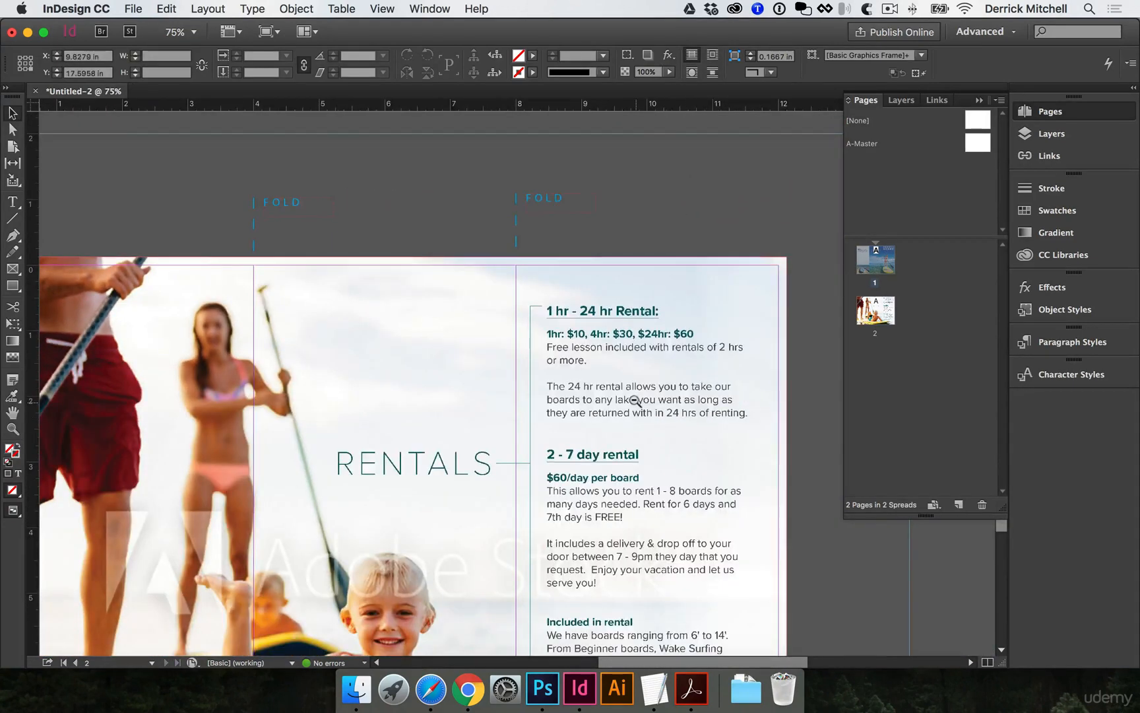
{"action": "key", "text": "super+minus"}
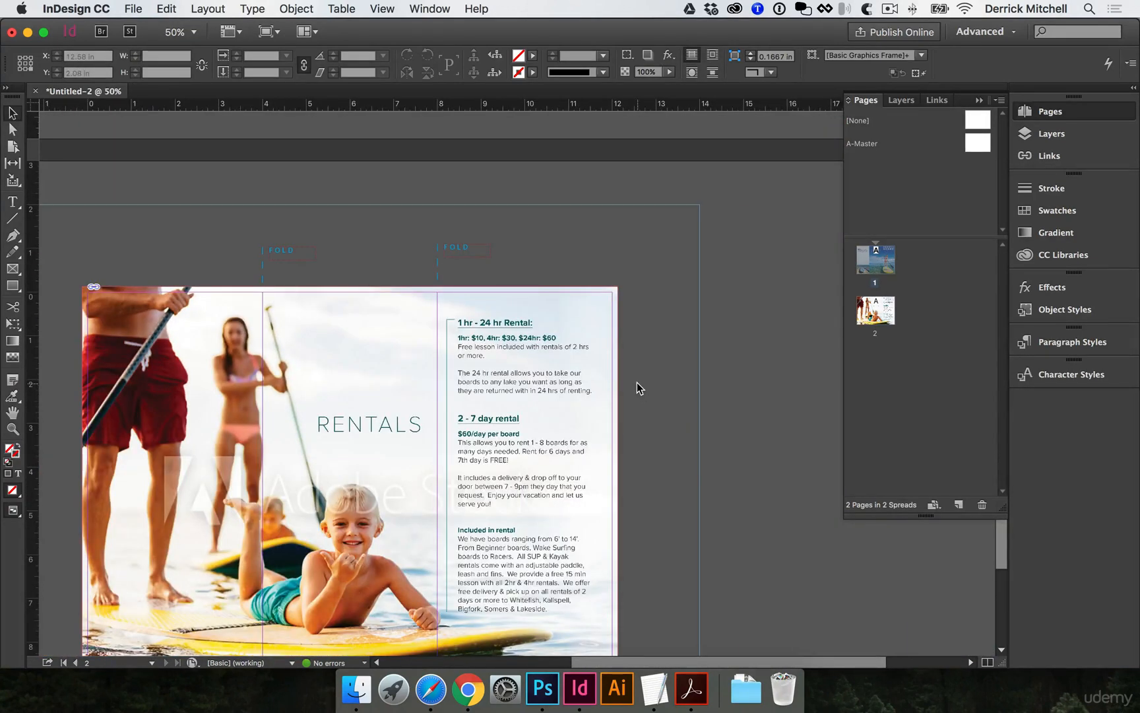
Start saving the document and create a folder named IND inside SUP brochure's DESIGN FILES folder
{"action": "key", "text": "super+s"}
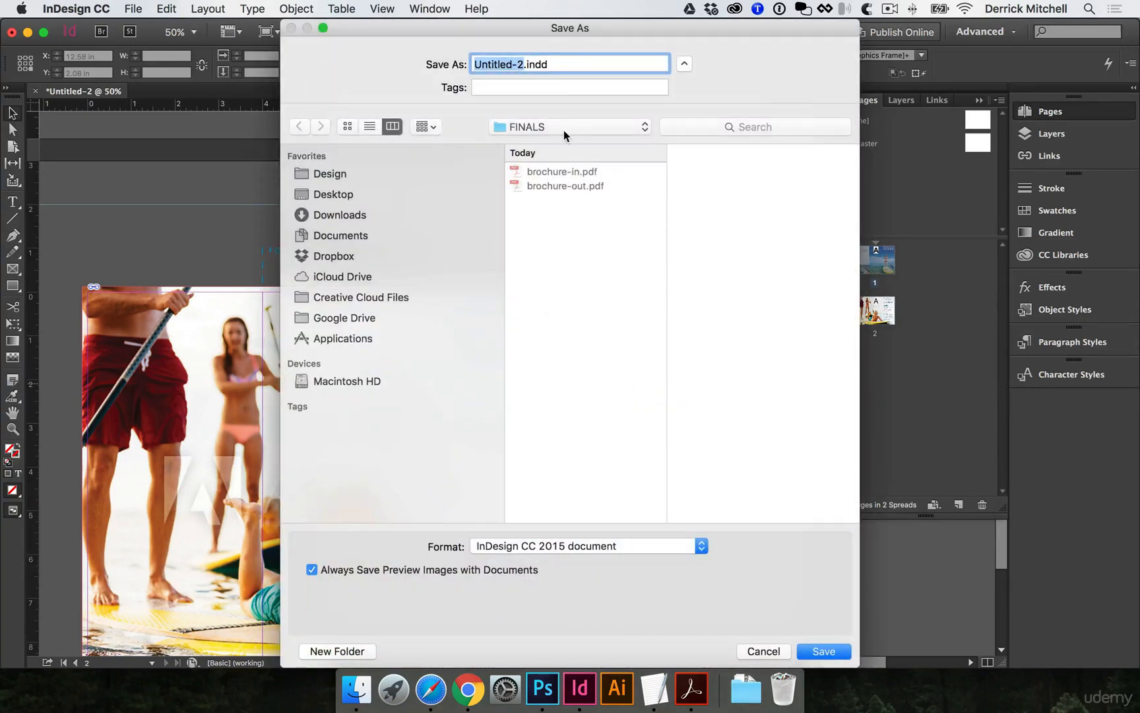
{"action": "left_click", "coordinate": [565, 130]}
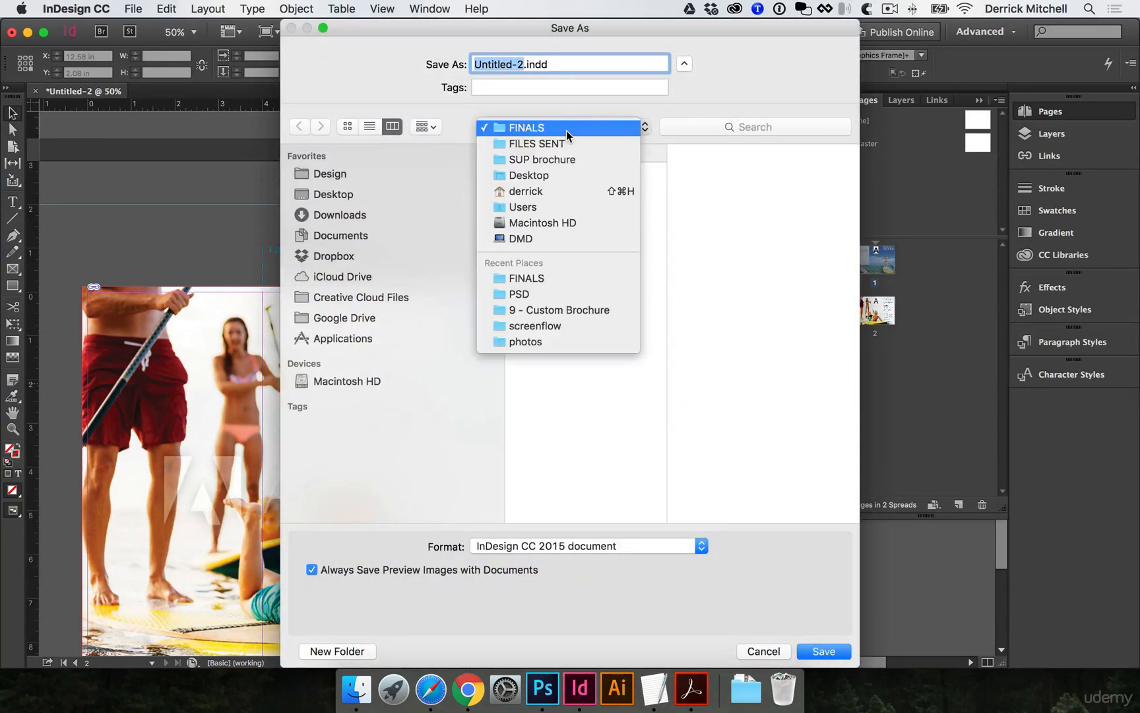
{"action": "left_click", "coordinate": [582, 162]}
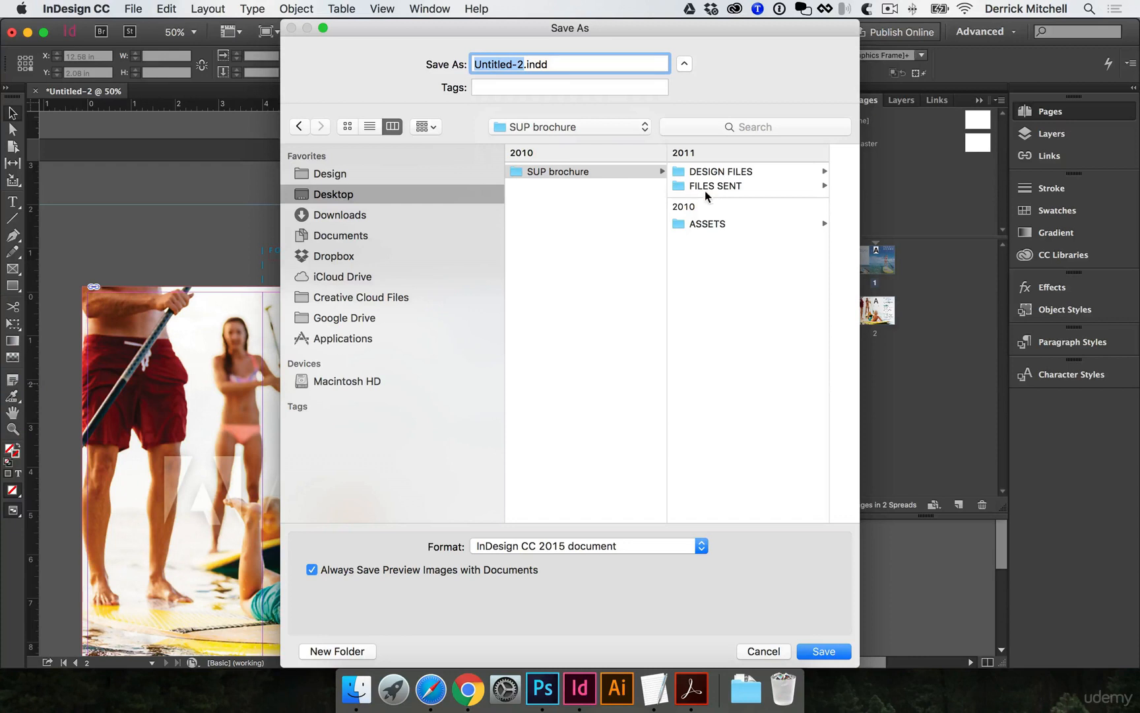
{"action": "left_click", "coordinate": [719, 172]}
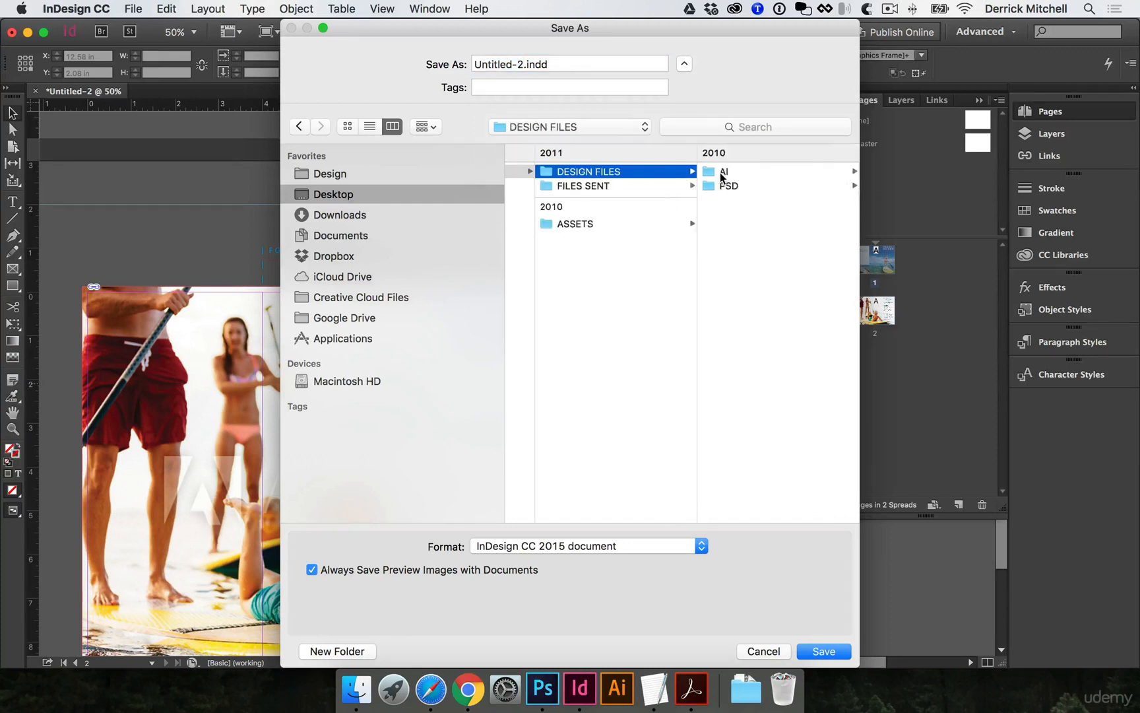
{"action": "left_click", "coordinate": [338, 652]}
{"action": "type", "text": "IND"}
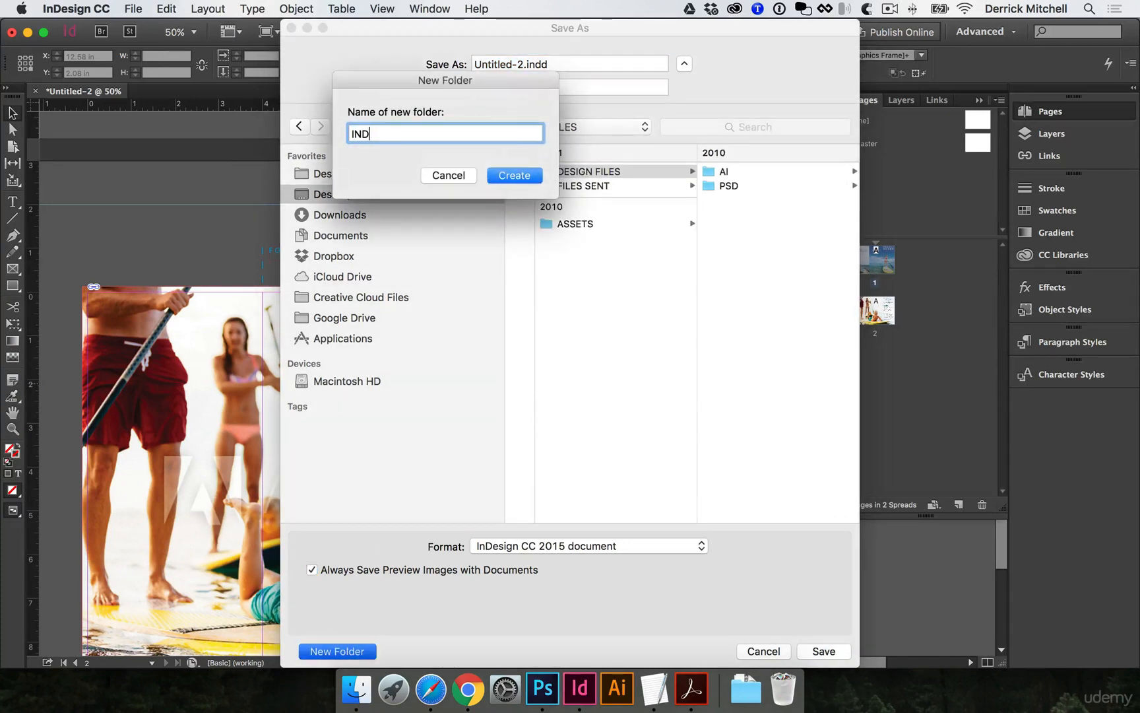
{"action": "key", "text": "Return"}
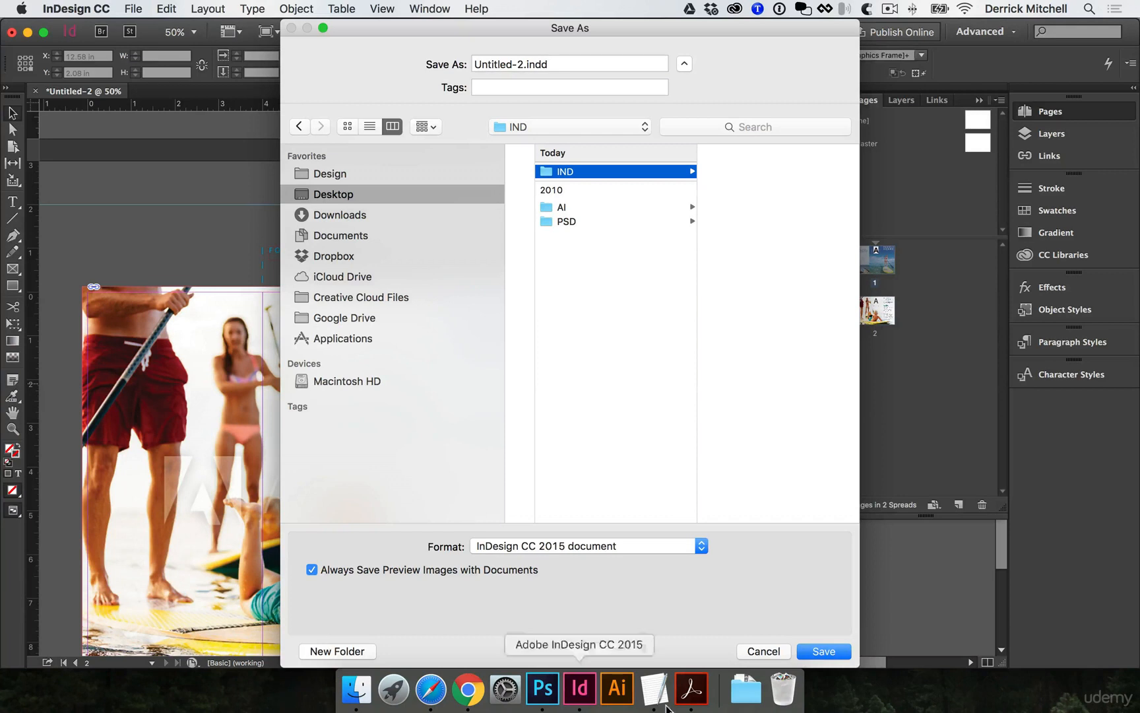
Save the document as final-brochure.indd in the IND folder
{"action": "left_click", "coordinate": [518, 64]}
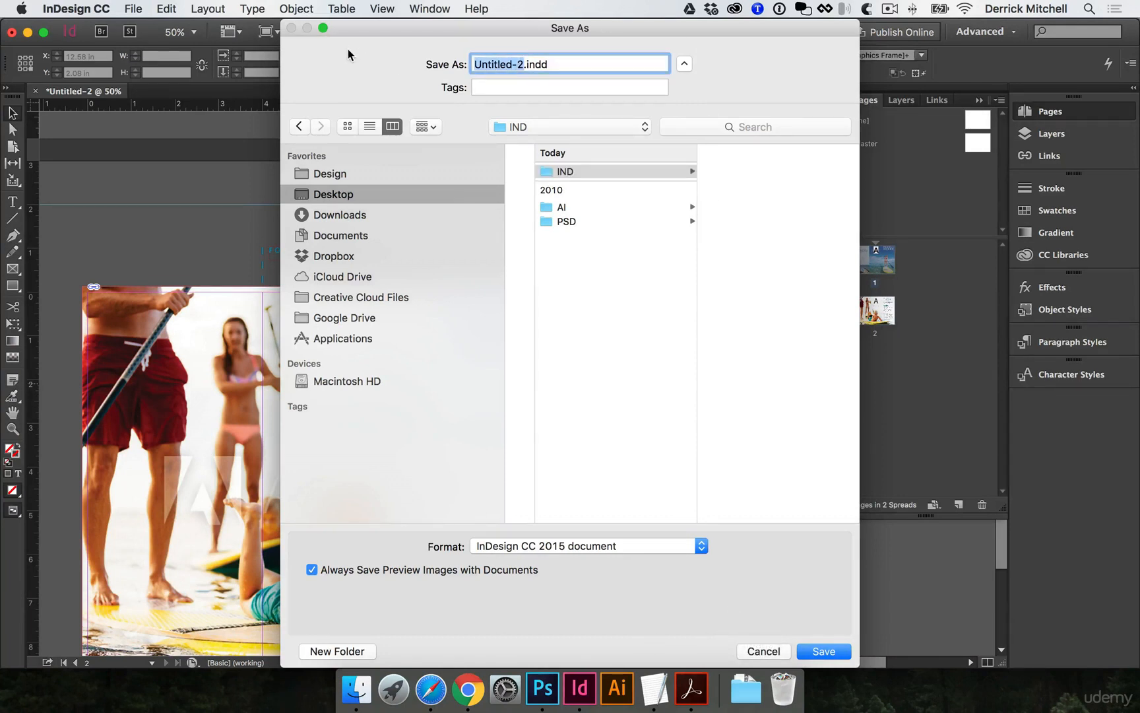
{"action": "type", "text": "final-brochure"}
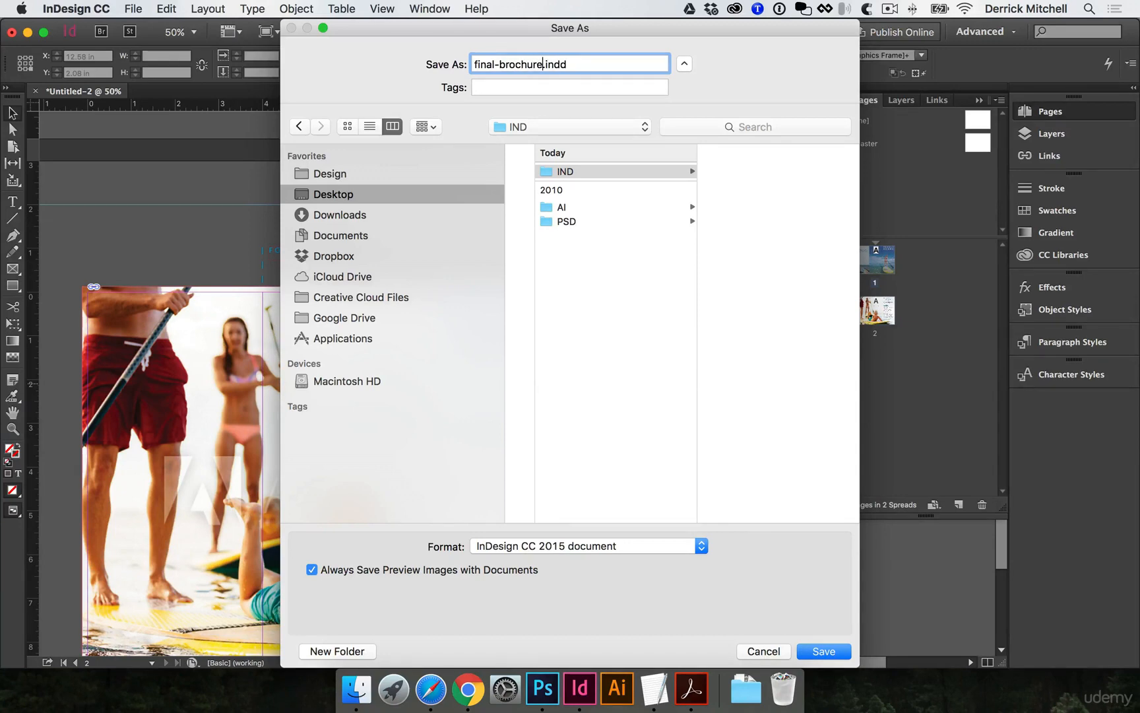
{"action": "key", "text": "Return"}
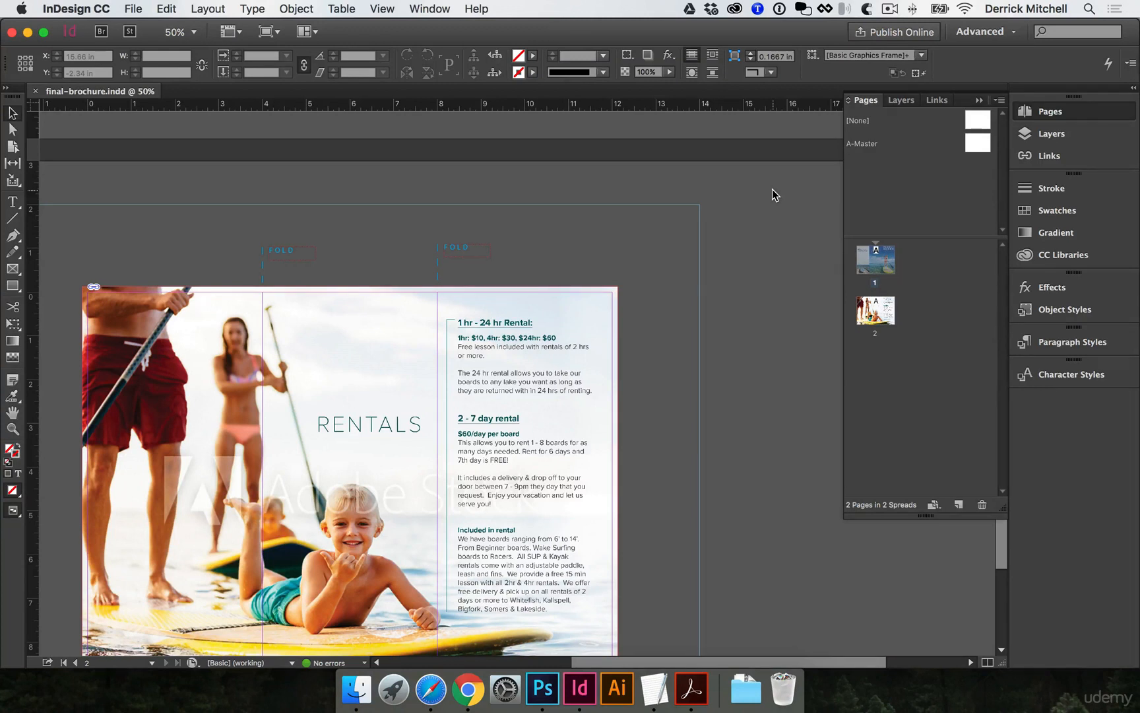
Set up an Adobe PDF (Print) export named final-brochure-with-guides in the FINALS folder under FILES SENT
{"action": "left_click", "coordinate": [132, 9]}
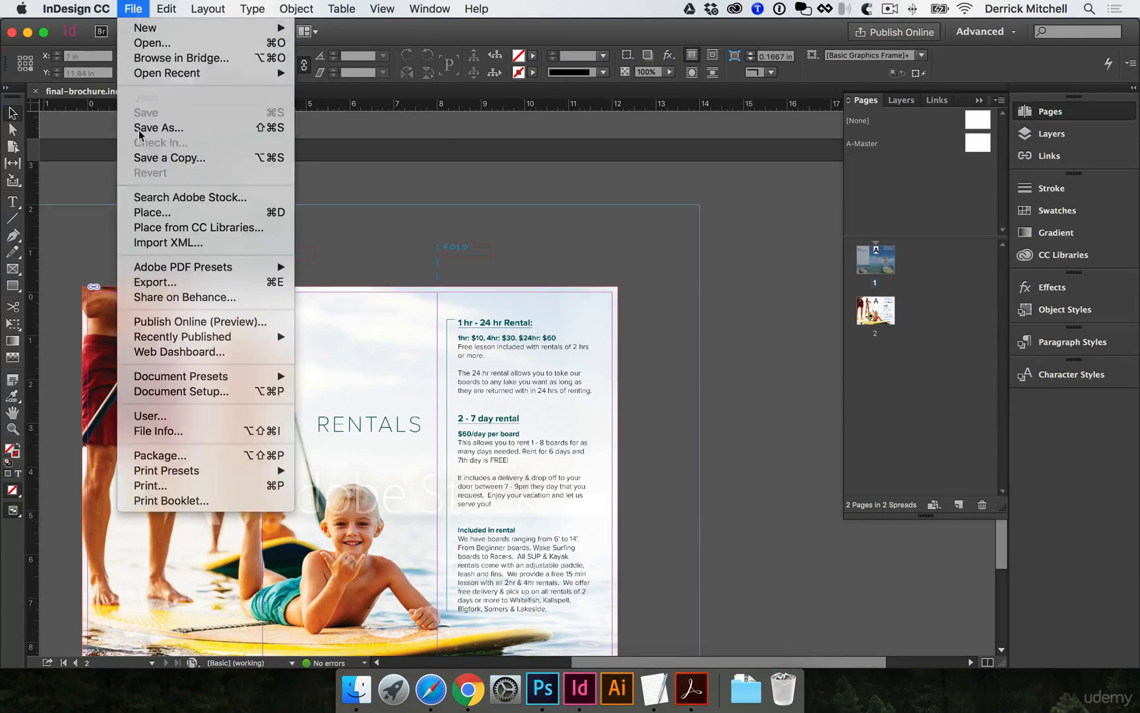
{"action": "left_click", "coordinate": [195, 280]}
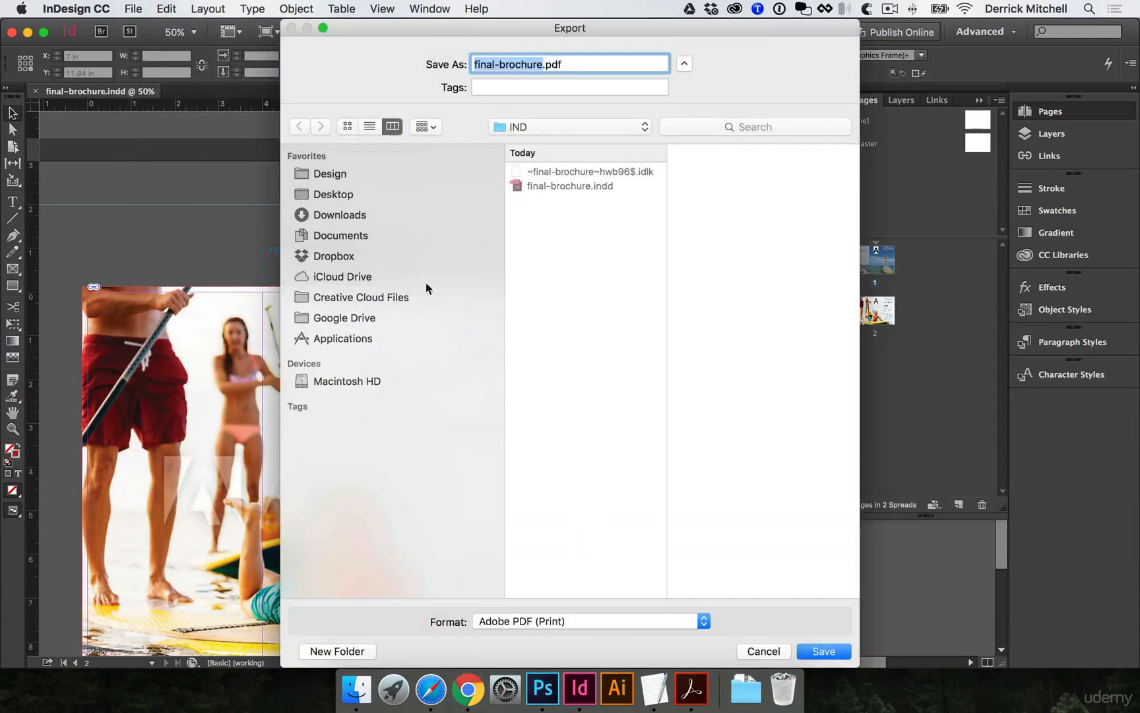
{"action": "left_click", "coordinate": [599, 127]}
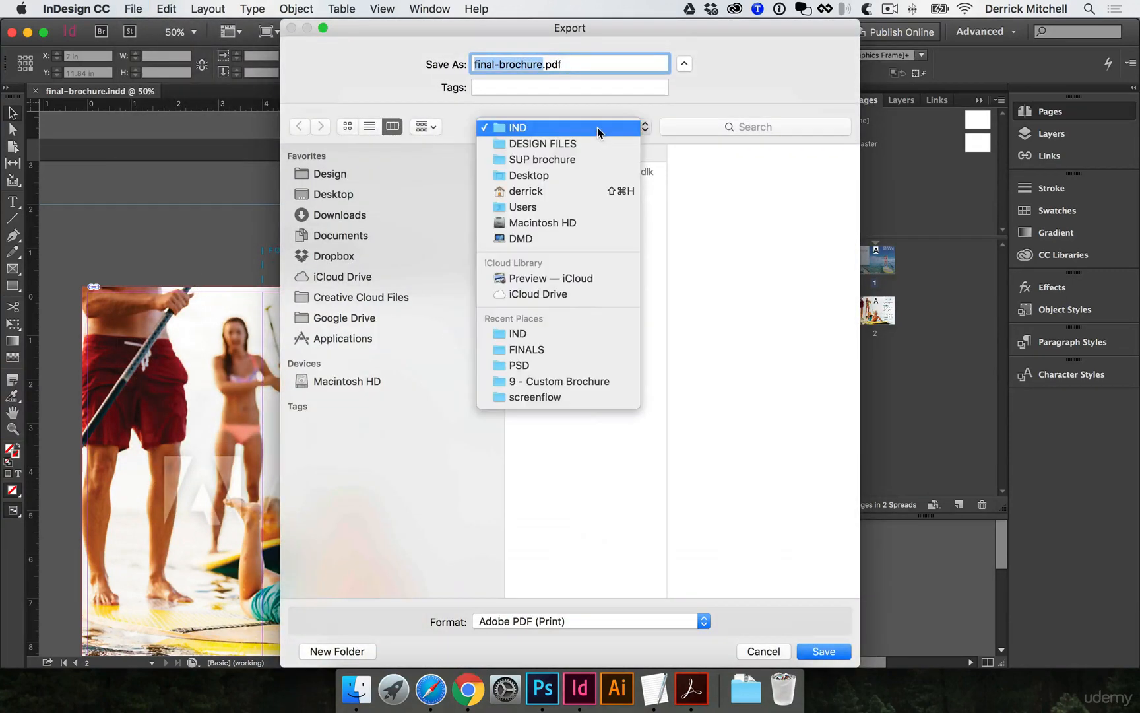
{"action": "left_click", "coordinate": [583, 165]}
{"action": "left_click", "coordinate": [706, 187]}
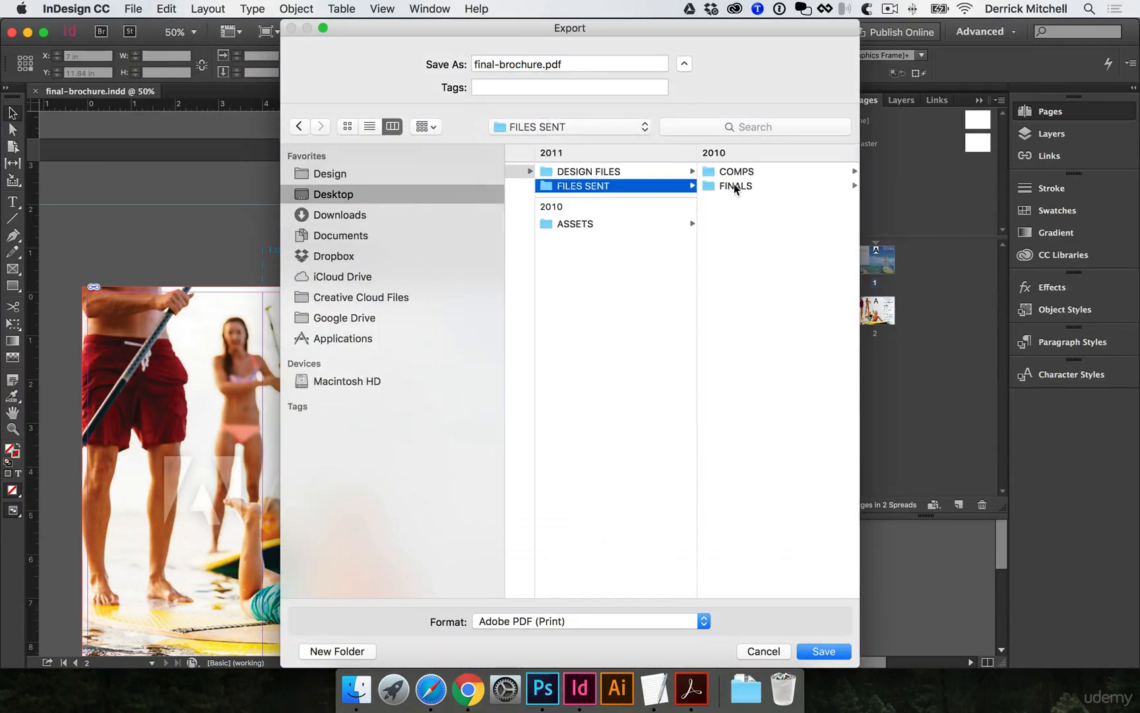
{"action": "left_click", "coordinate": [753, 184]}
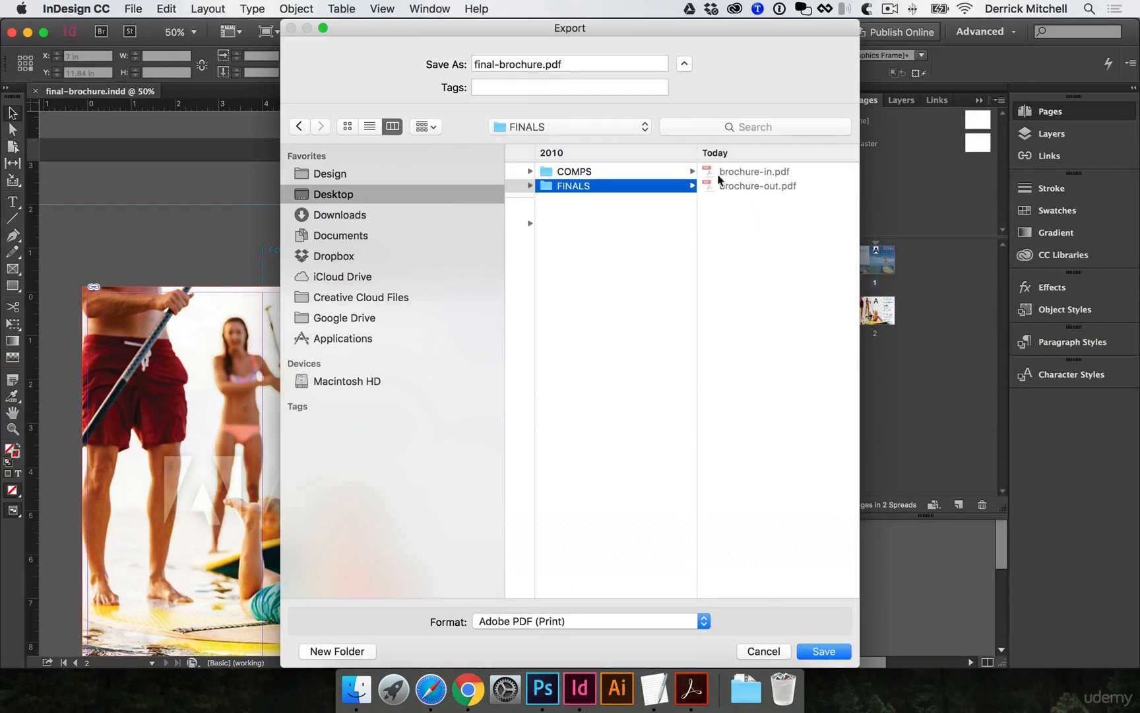
{"action": "left_click", "coordinate": [540, 65]}
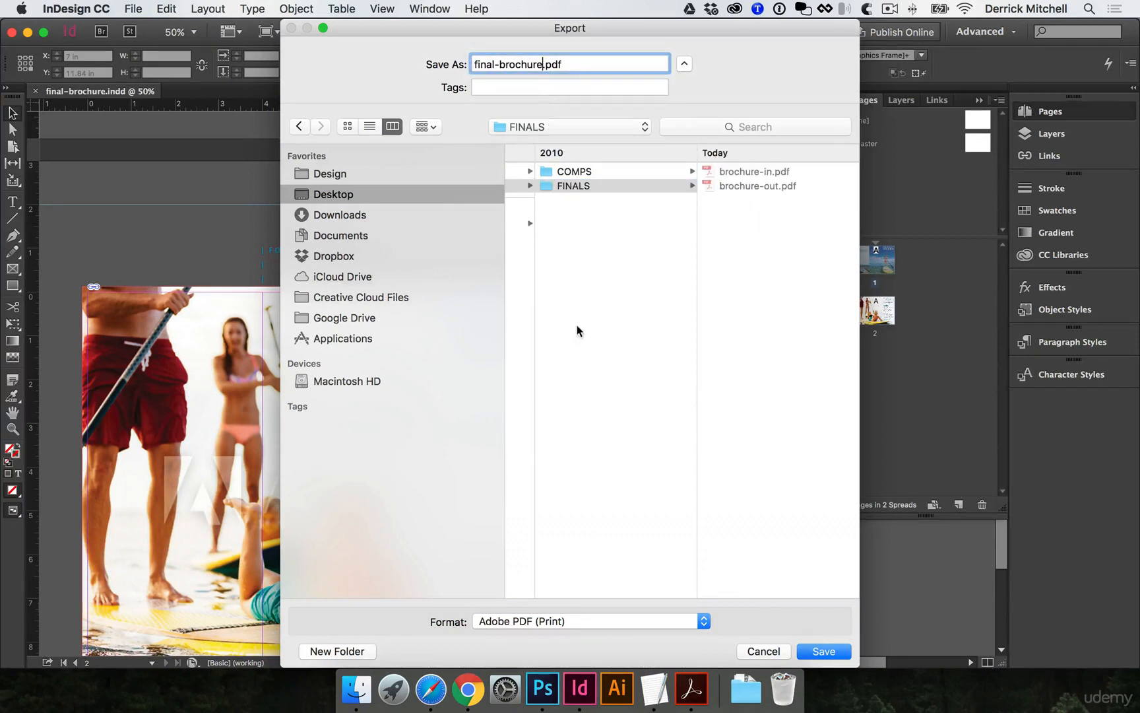
{"action": "type", "text": "-with-guides"}
{"action": "left_click", "coordinate": [818, 652]}
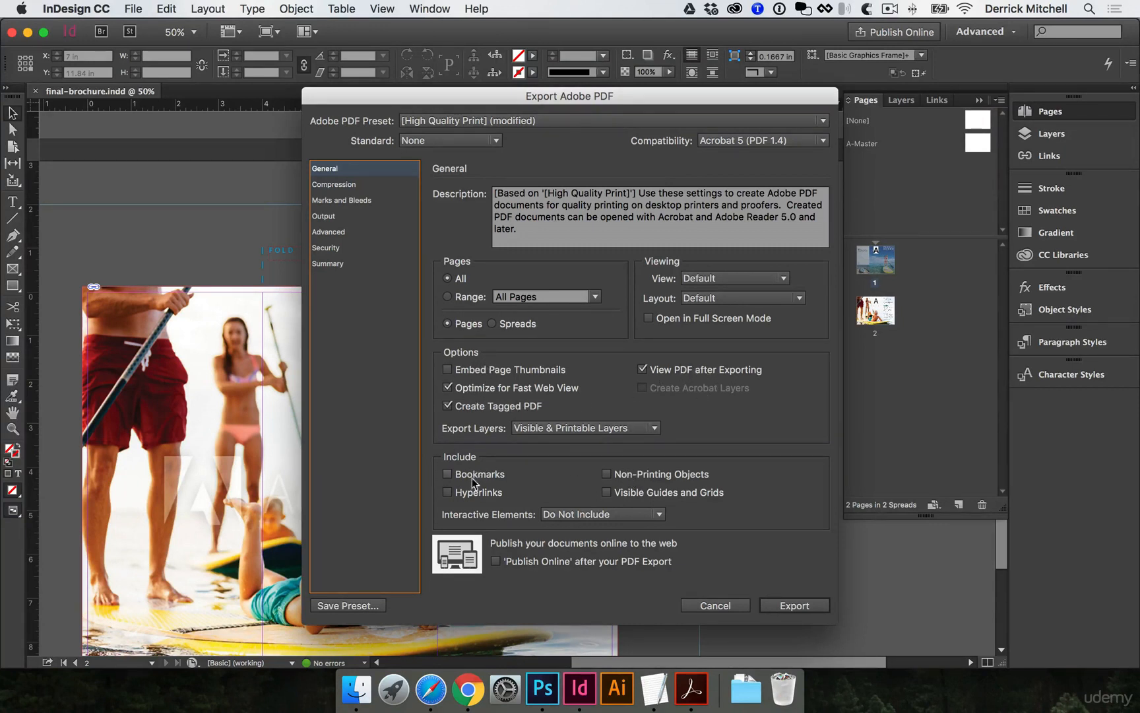
Review the compression settings and export the PDF with all printer's marks, document bleed settings and the slug area included
{"action": "left_click", "coordinate": [354, 188]}
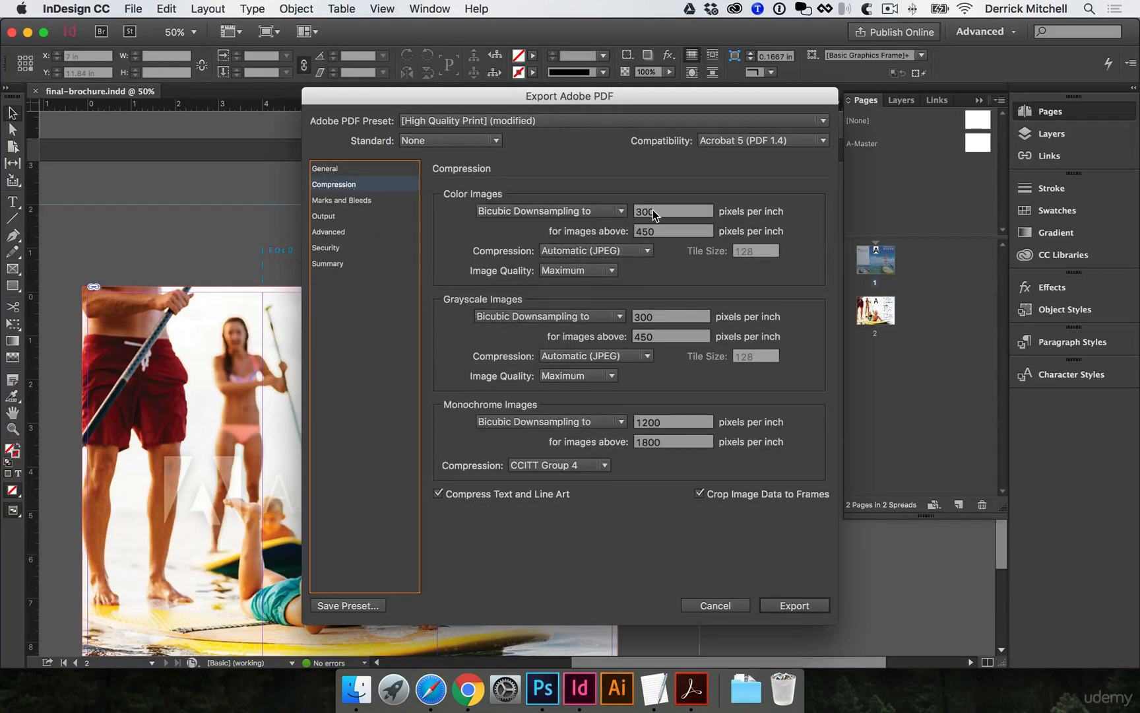
{"action": "left_click", "coordinate": [355, 201]}
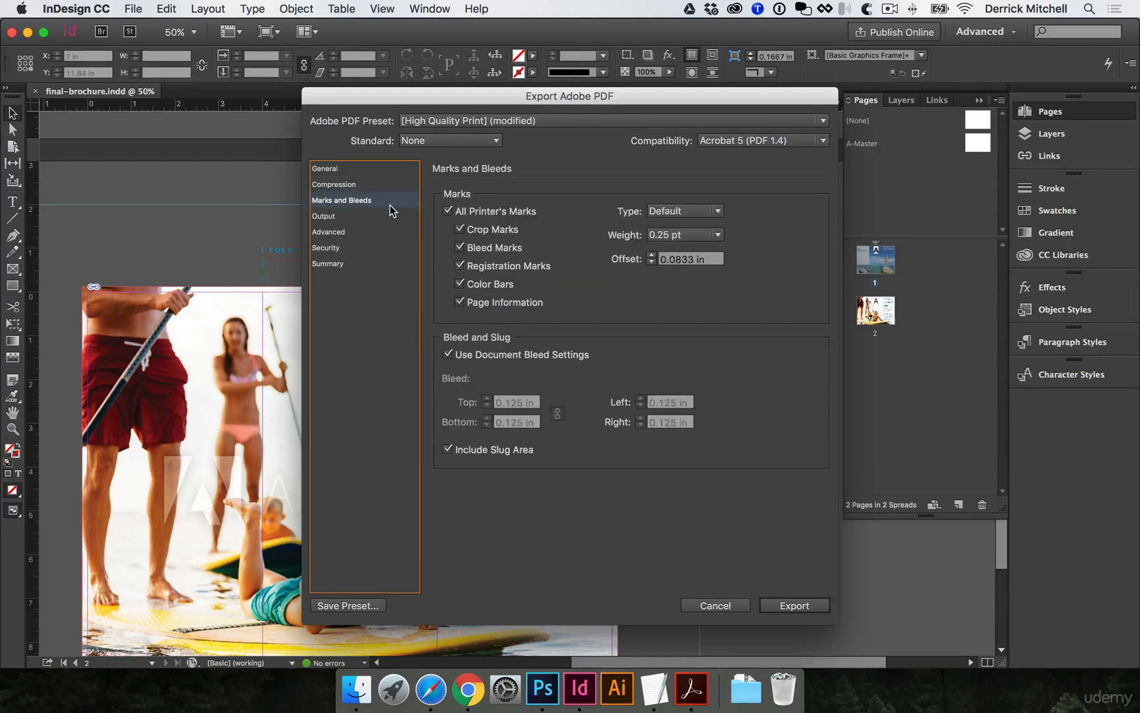
{"action": "left_click", "coordinate": [448, 211]}
{"action": "left_click", "coordinate": [448, 212]}
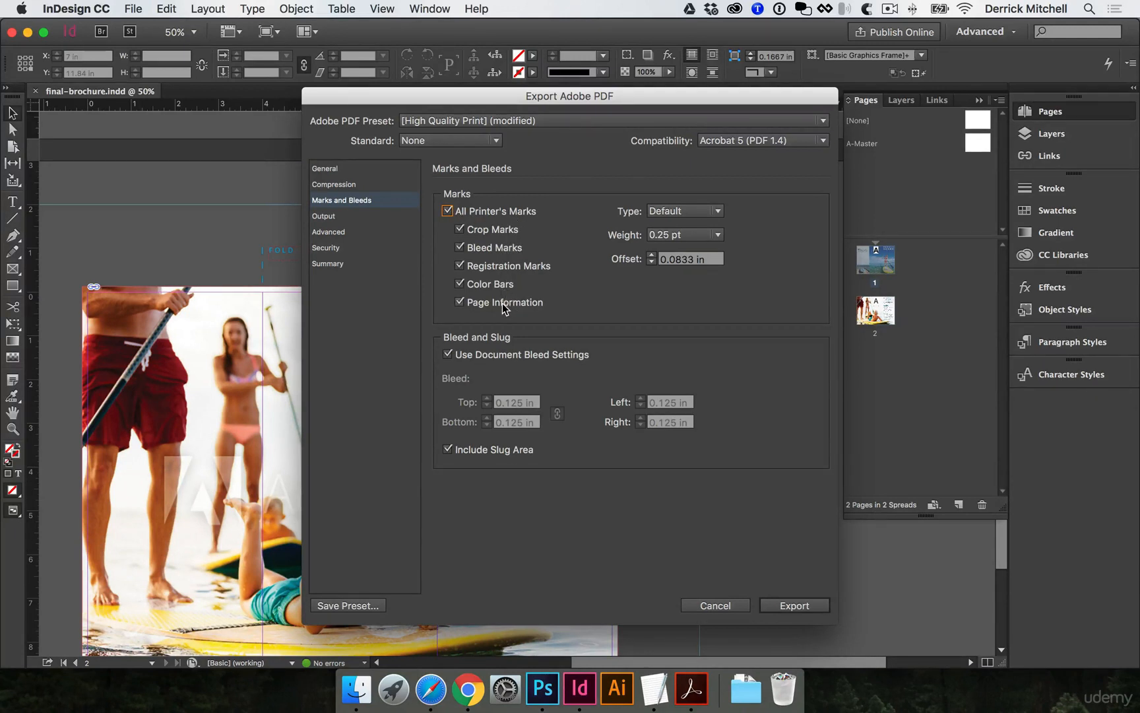
{"action": "left_click", "coordinate": [448, 356]}
{"action": "left_click", "coordinate": [447, 450]}
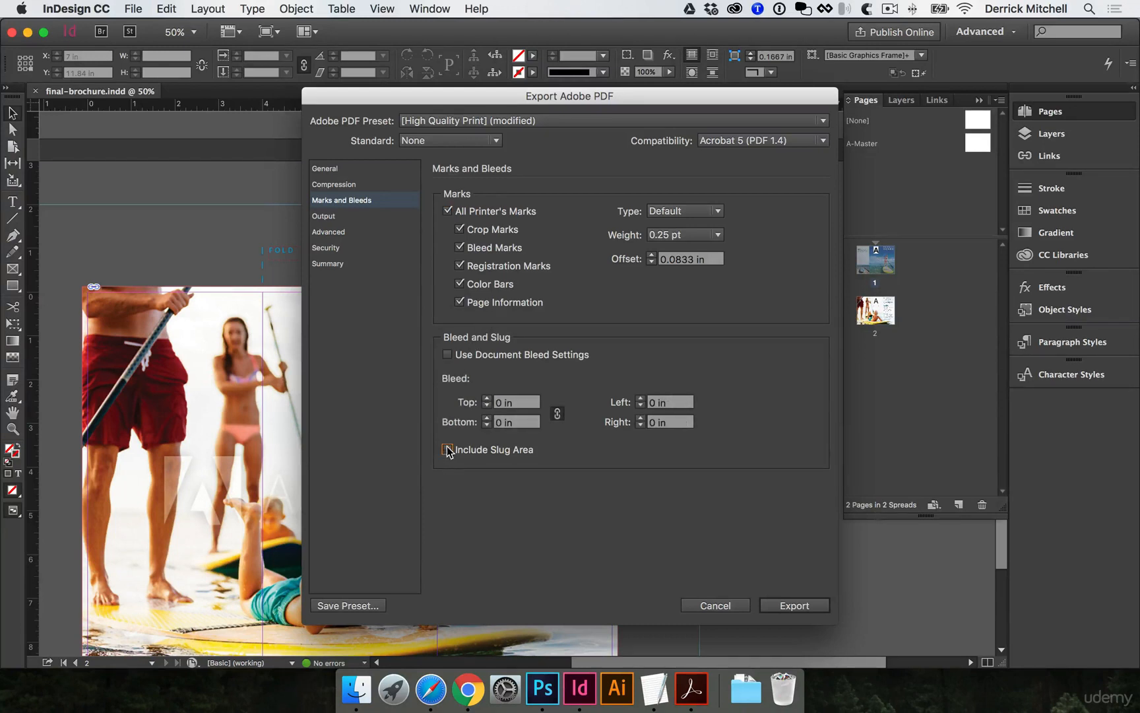
{"action": "left_click", "coordinate": [448, 354]}
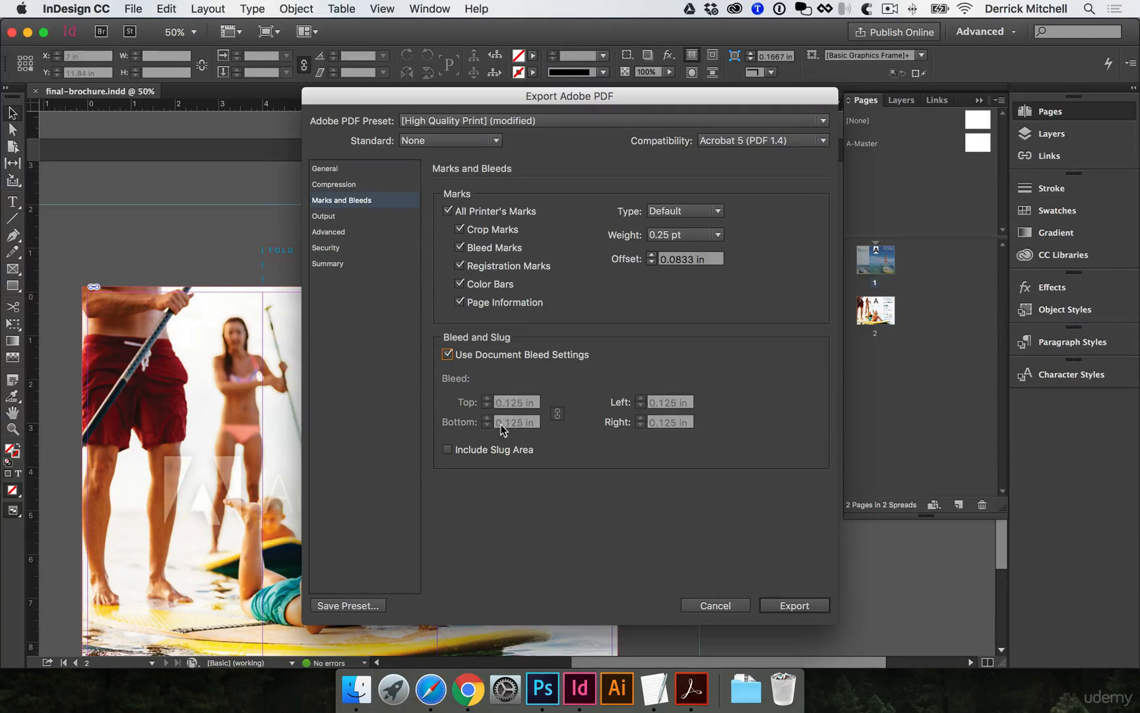
{"action": "left_click", "coordinate": [448, 449]}
{"action": "left_click", "coordinate": [795, 605]}
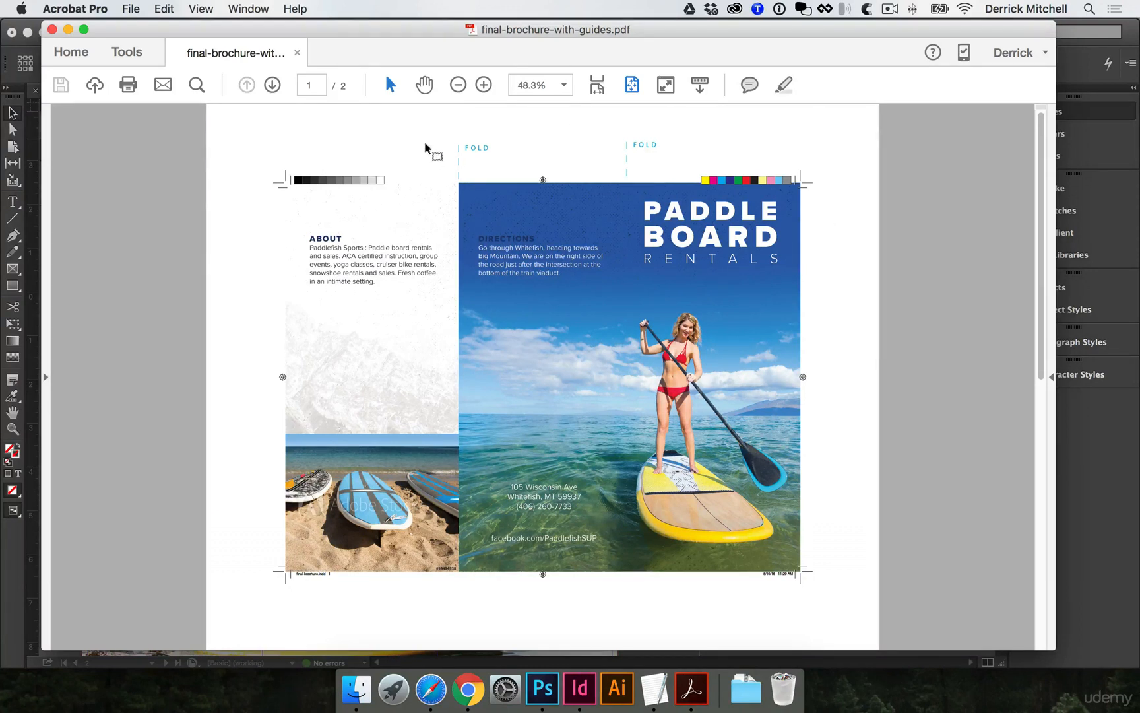
Inspect the exported PDF's fold marks, crop marks and colour bars up close and at full-page view, and close the file
{"action": "left_click", "coordinate": [487, 94]}
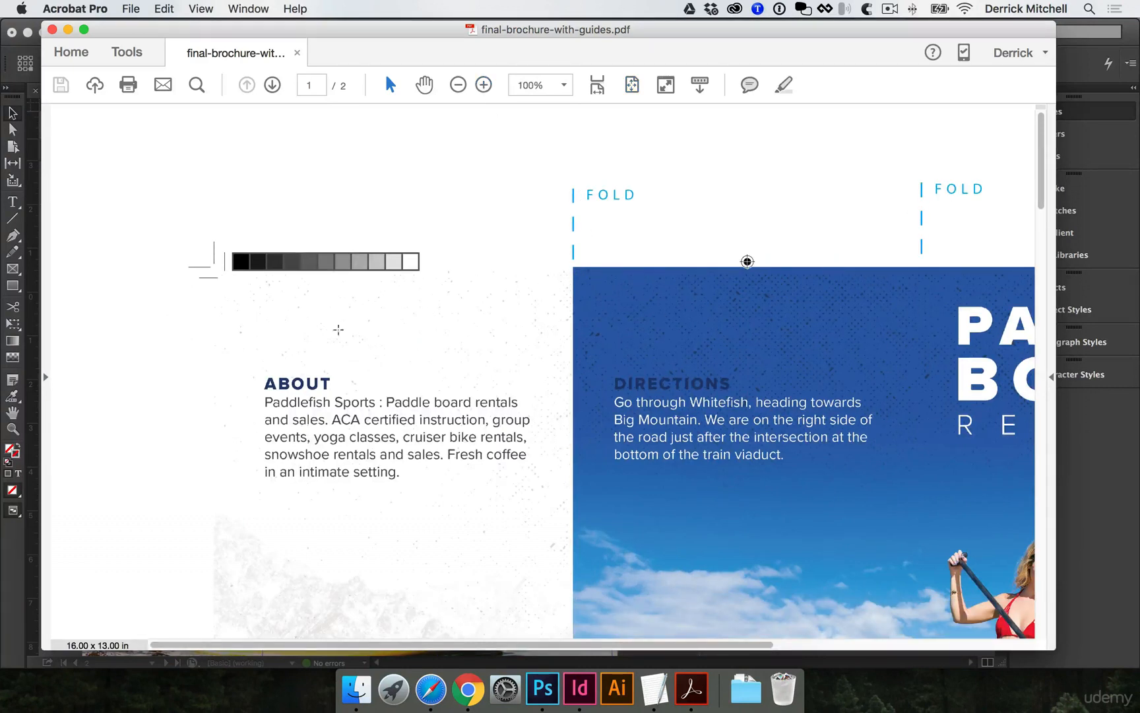
{"action": "scroll", "coordinate": [328, 313], "scroll_direction": "right", "scroll_amount": 1}
{"action": "scroll", "coordinate": [328, 313], "scroll_direction": "right", "scroll_amount": 10}
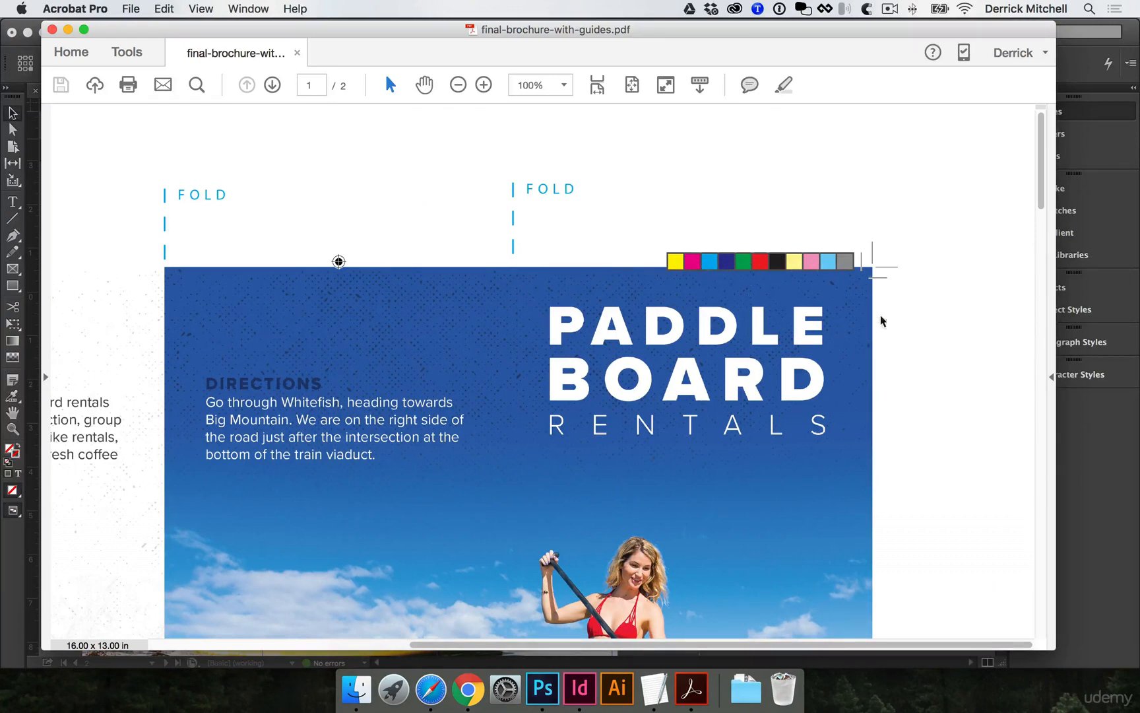
{"action": "scroll", "coordinate": [880, 318], "scroll_direction": "down", "scroll_amount": 1}
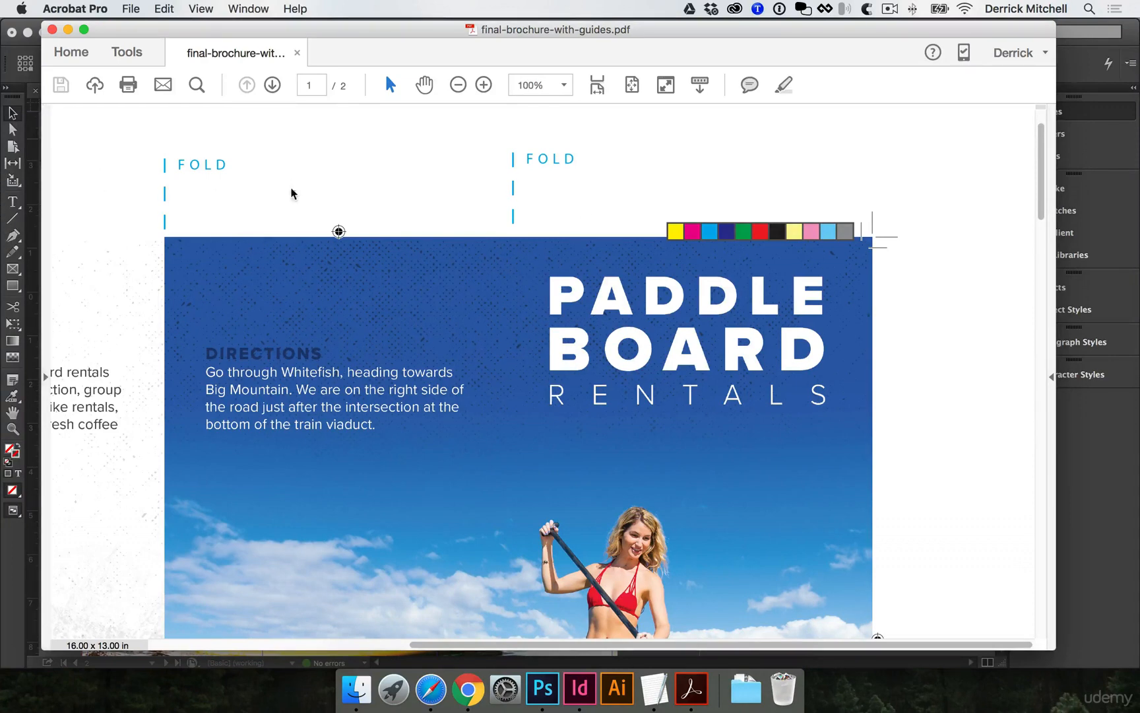
{"action": "left_click", "coordinate": [459, 87]}
{"action": "left_click", "coordinate": [461, 91]}
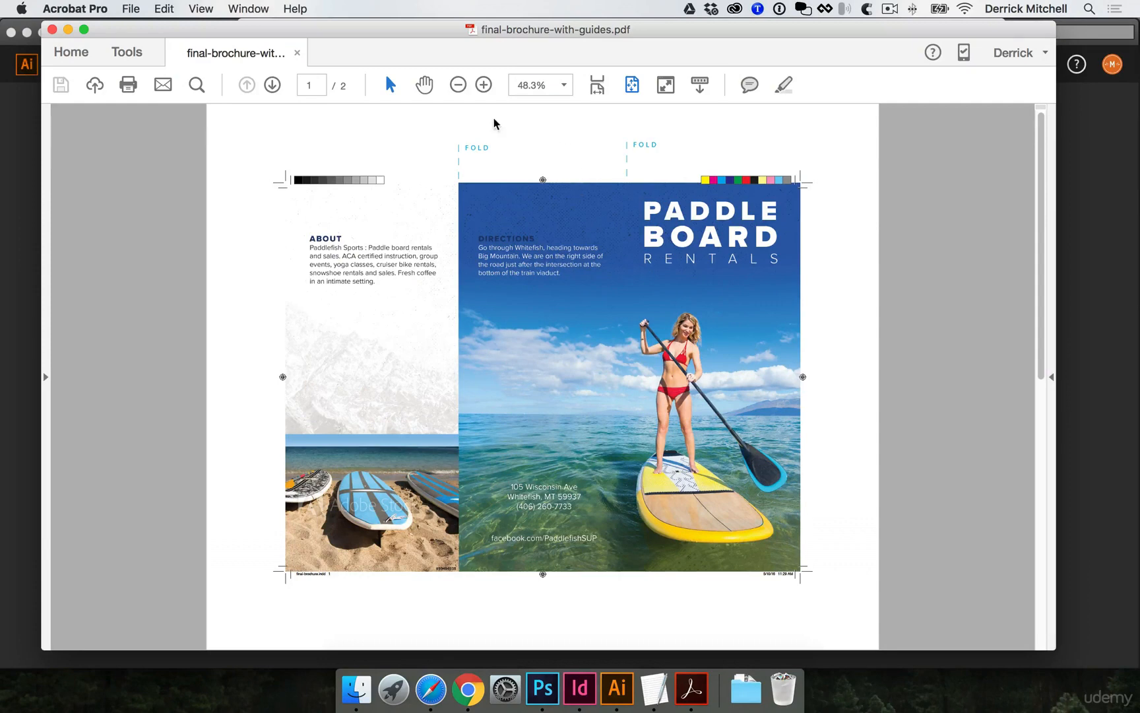
{"action": "left_click", "coordinate": [52, 30]}
Switch to Illustrator and create a 12 x 9 in CMYK document with two artboards, 1 in spacing and 0.125 in bleeds
{"action": "left_click", "coordinate": [84, 306]}
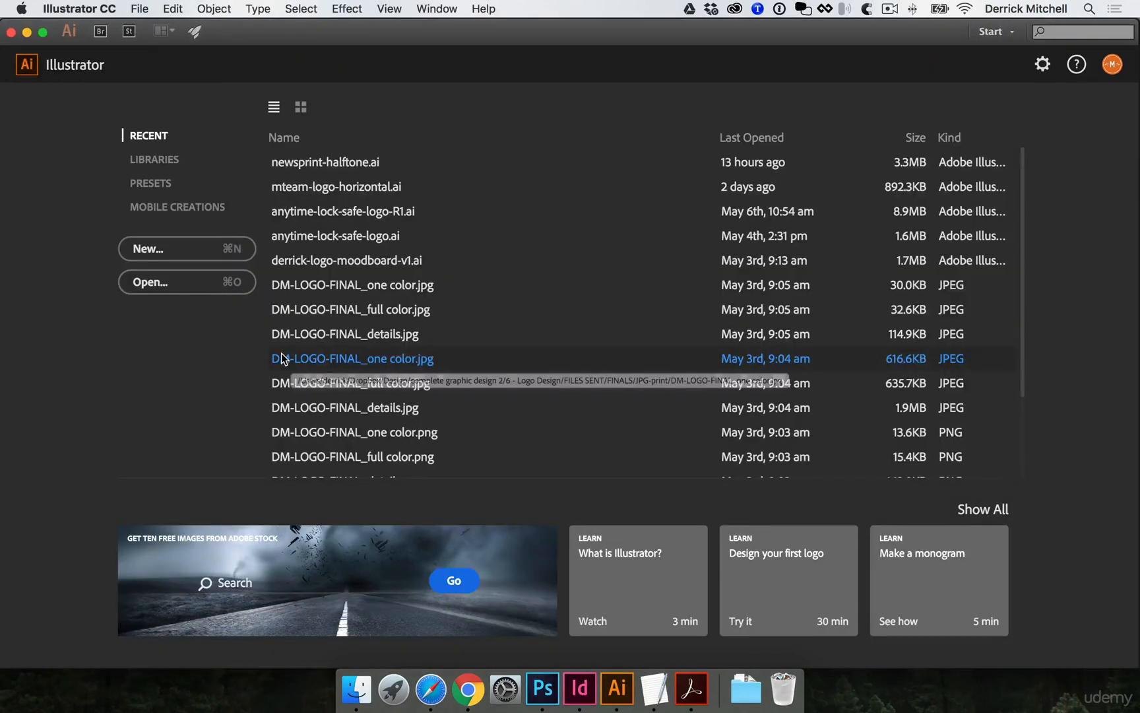
{"action": "left_click", "coordinate": [155, 255]}
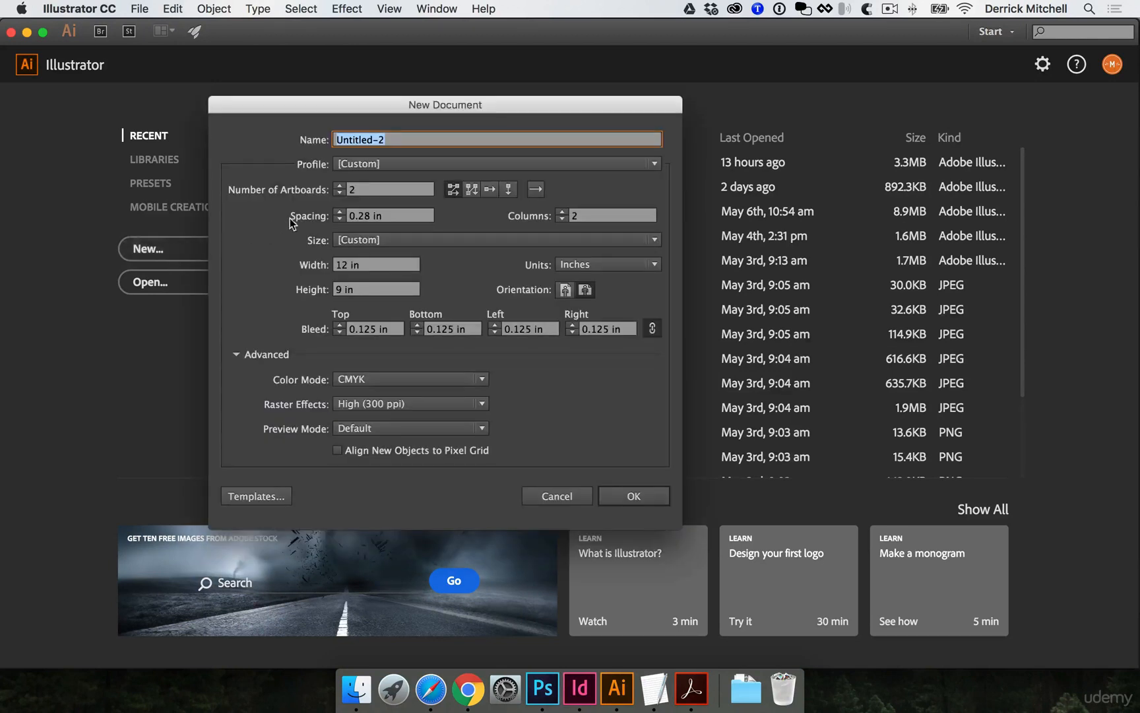
{"action": "left_click", "coordinate": [377, 190]}
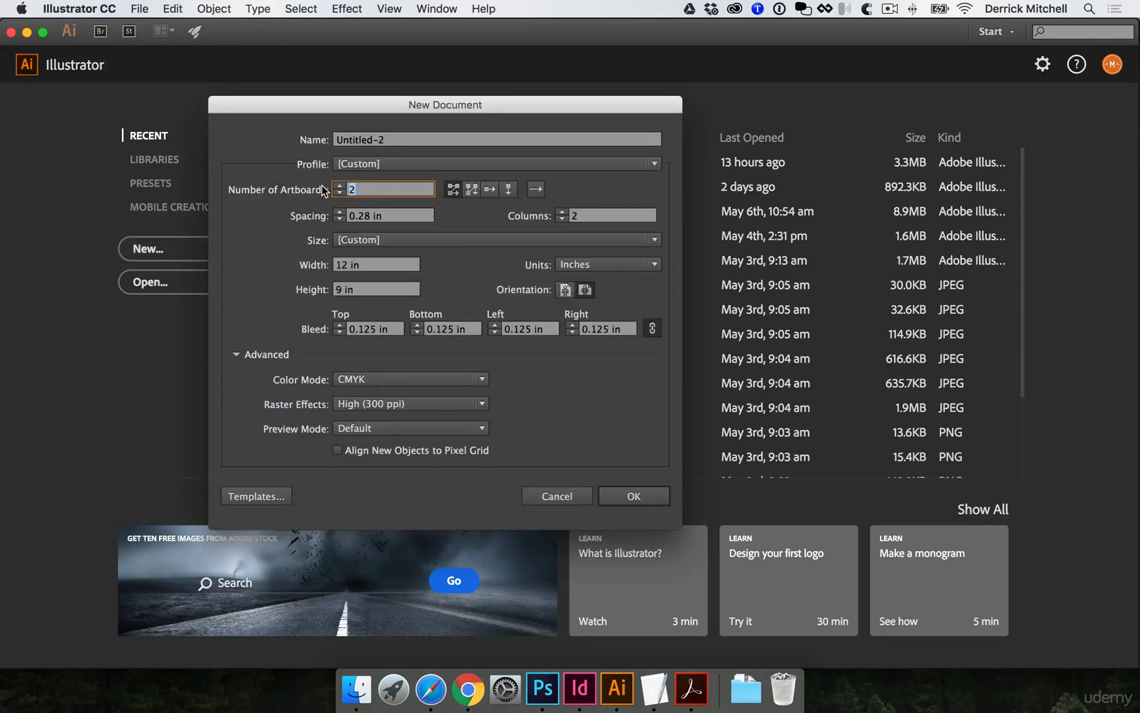
{"action": "left_click", "coordinate": [402, 216]}
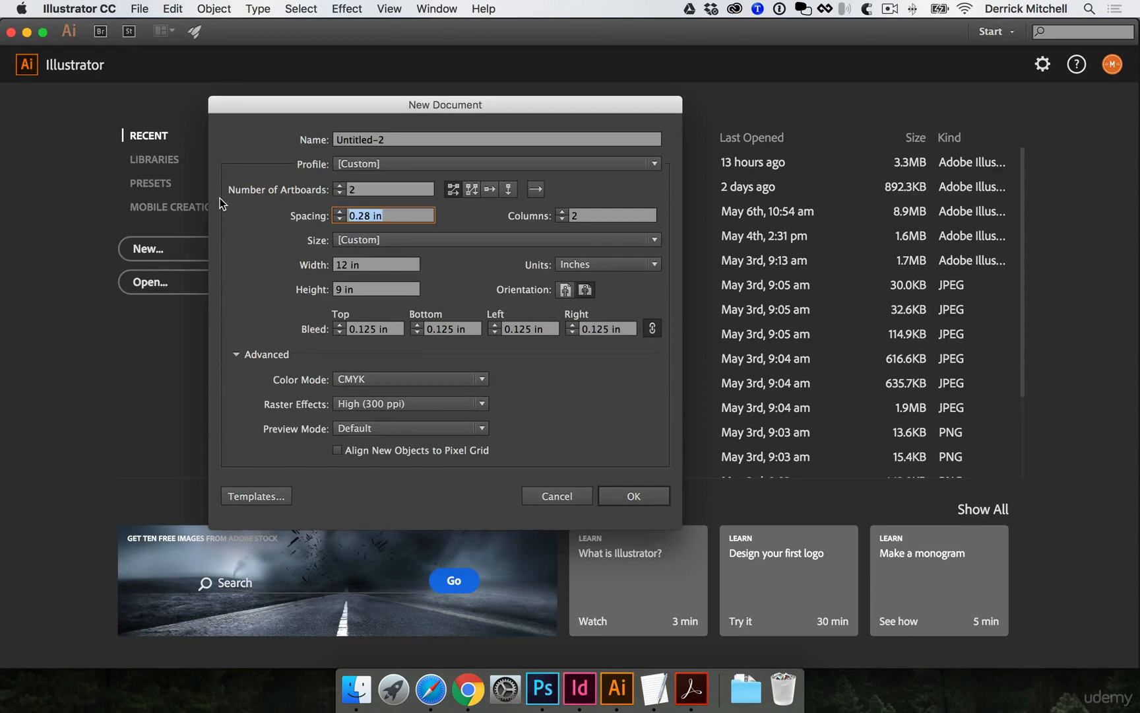
{"action": "type", "text": "1"}
{"action": "key", "text": "Tab"}
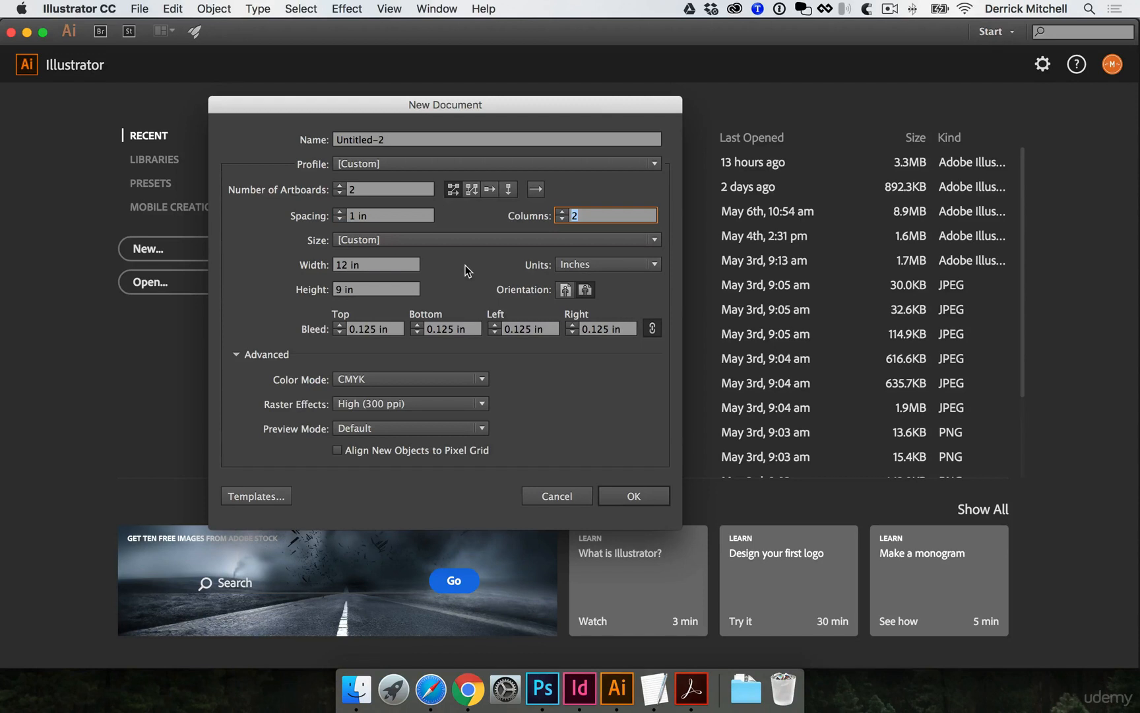
{"action": "left_click", "coordinate": [401, 265]}
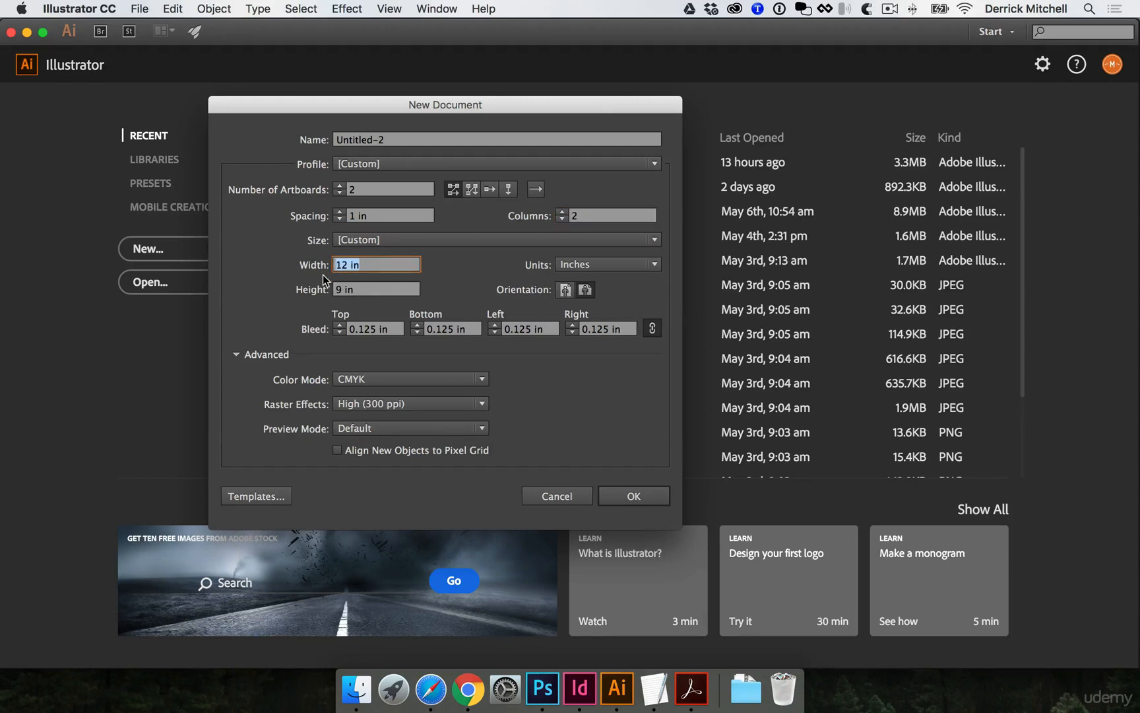
{"action": "left_click", "coordinate": [391, 289]}
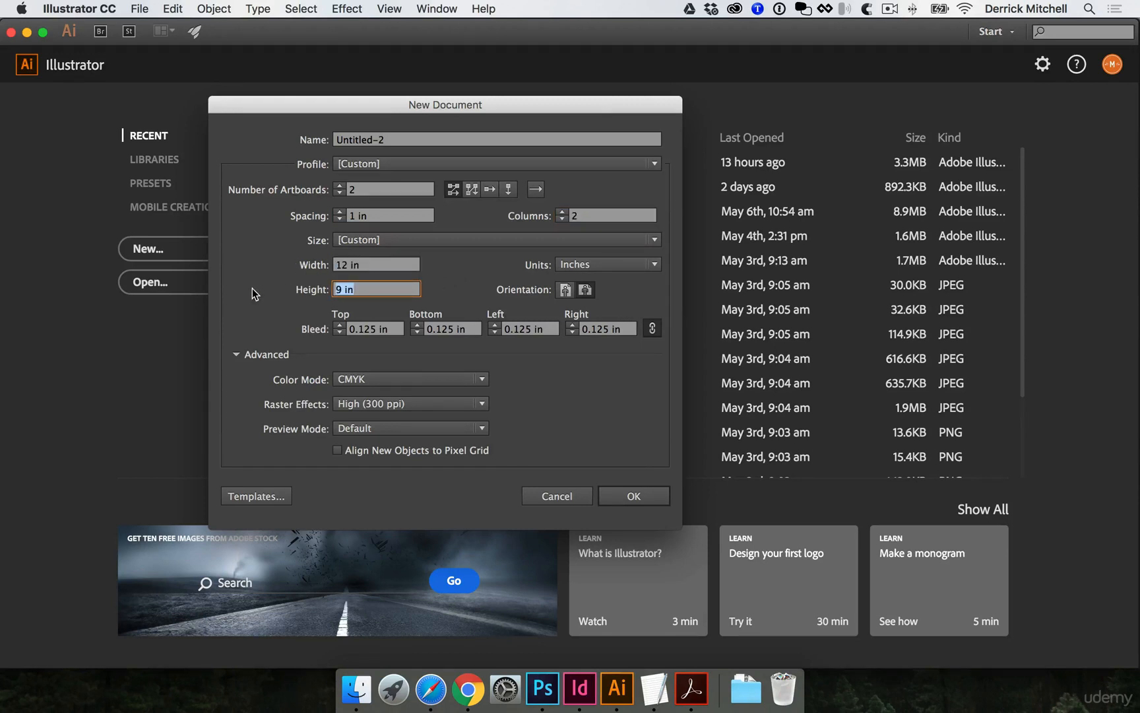
{"action": "left_click", "coordinate": [394, 328]}
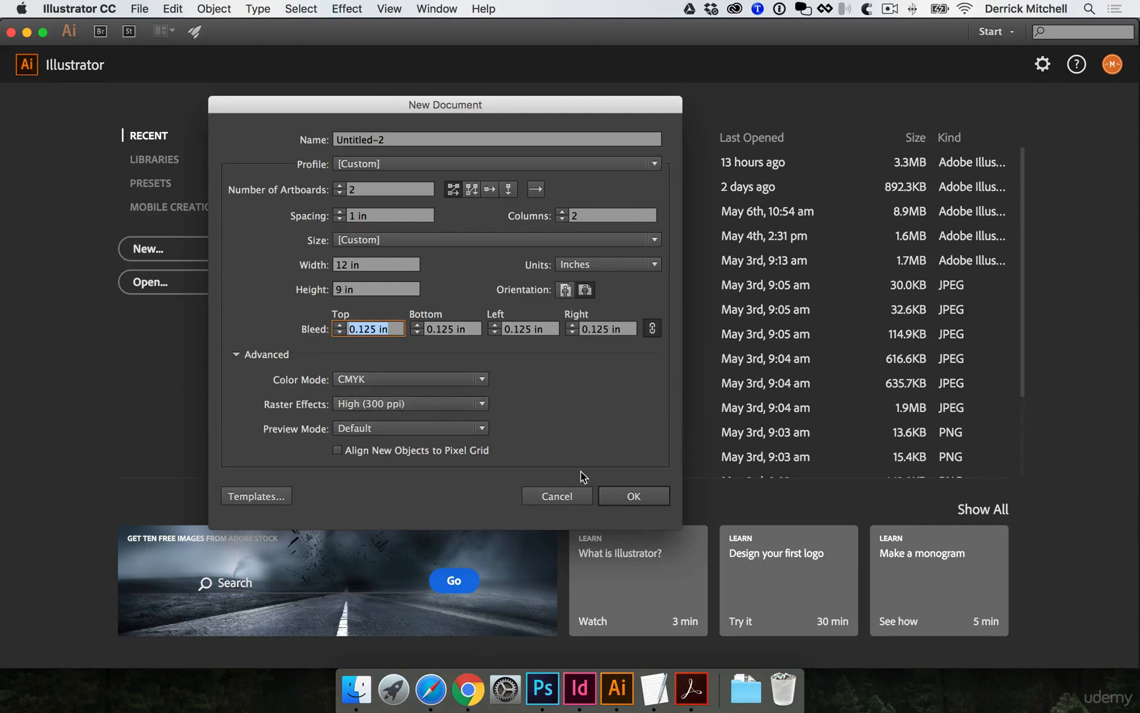
{"action": "left_click", "coordinate": [648, 496]}
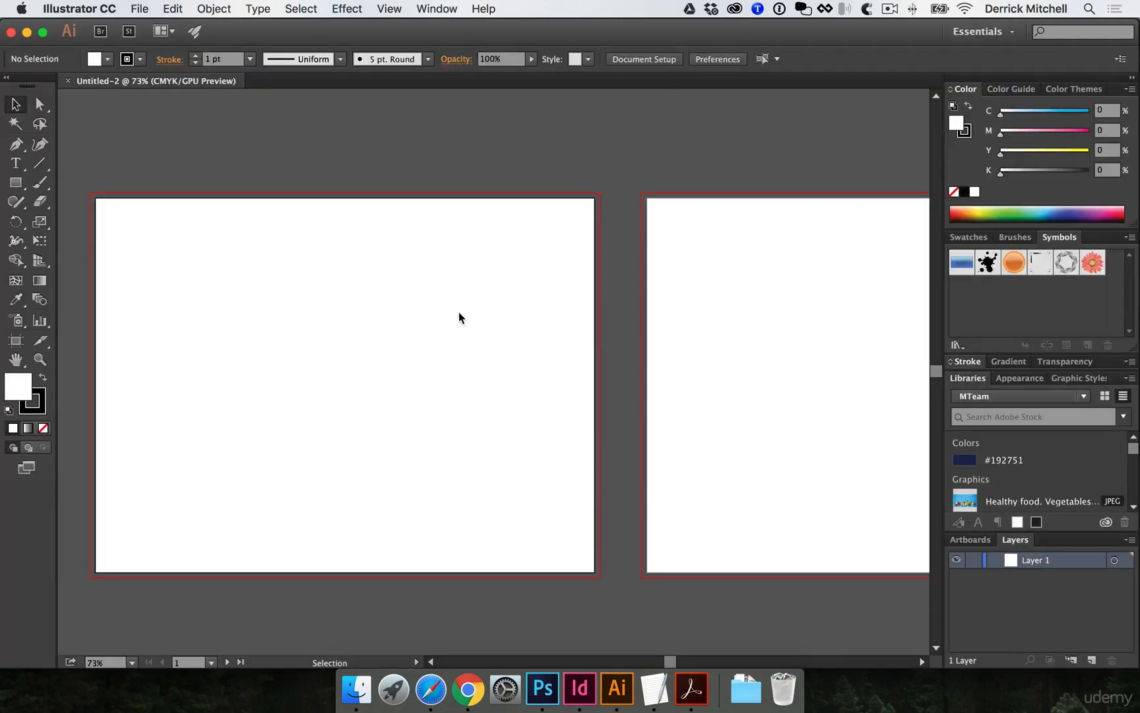
Place brochure-out.pdf from the FINALS folder under FILES SENT as a linked file on the first artboard
{"action": "left_click", "coordinate": [139, 8]}
{"action": "left_click", "coordinate": [191, 259]}
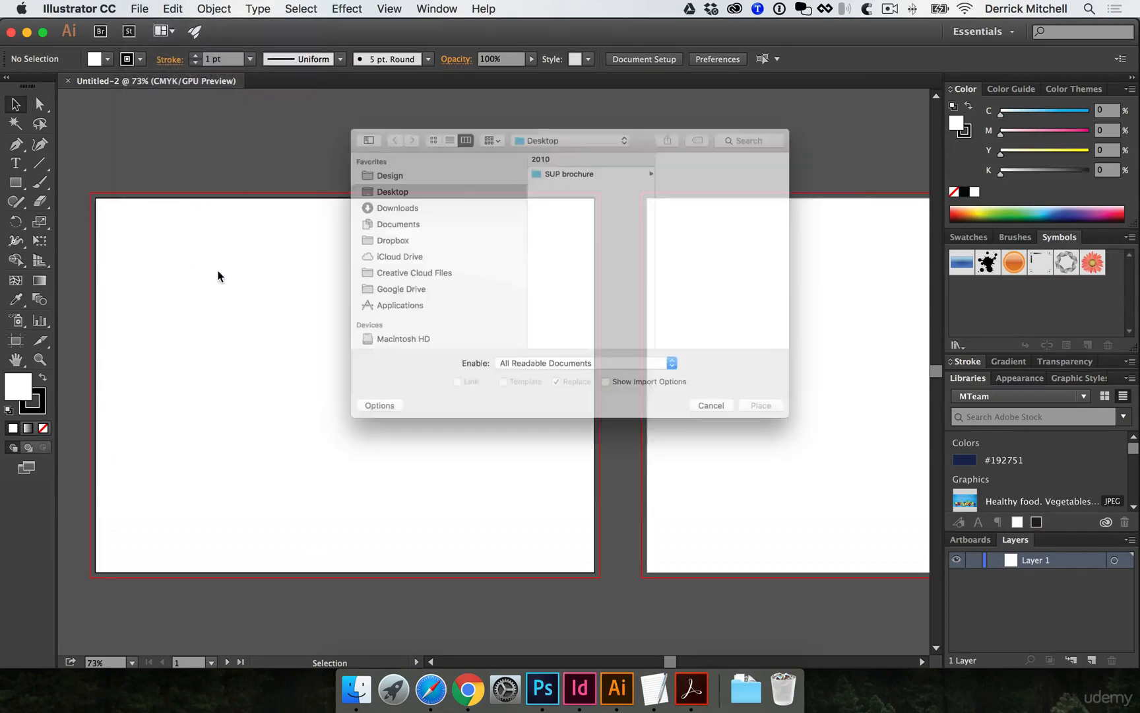
{"action": "left_click", "coordinate": [612, 149]}
{"action": "left_click", "coordinate": [723, 162]}
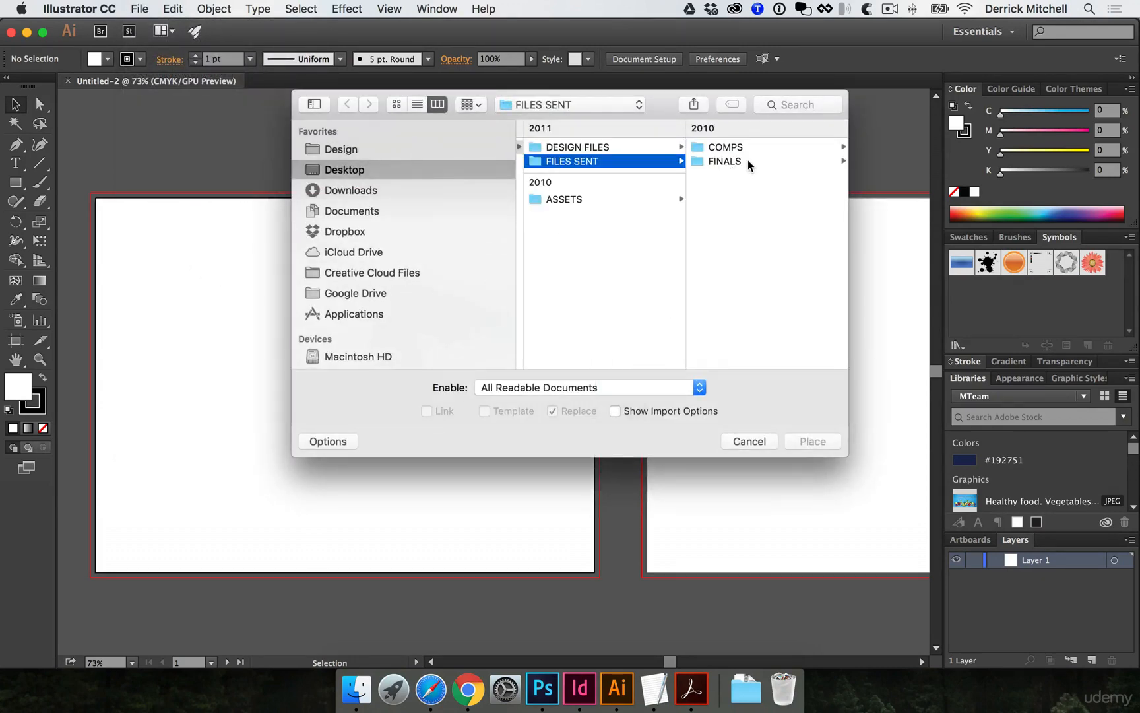
{"action": "left_click", "coordinate": [749, 162]}
{"action": "left_click", "coordinate": [744, 147]}
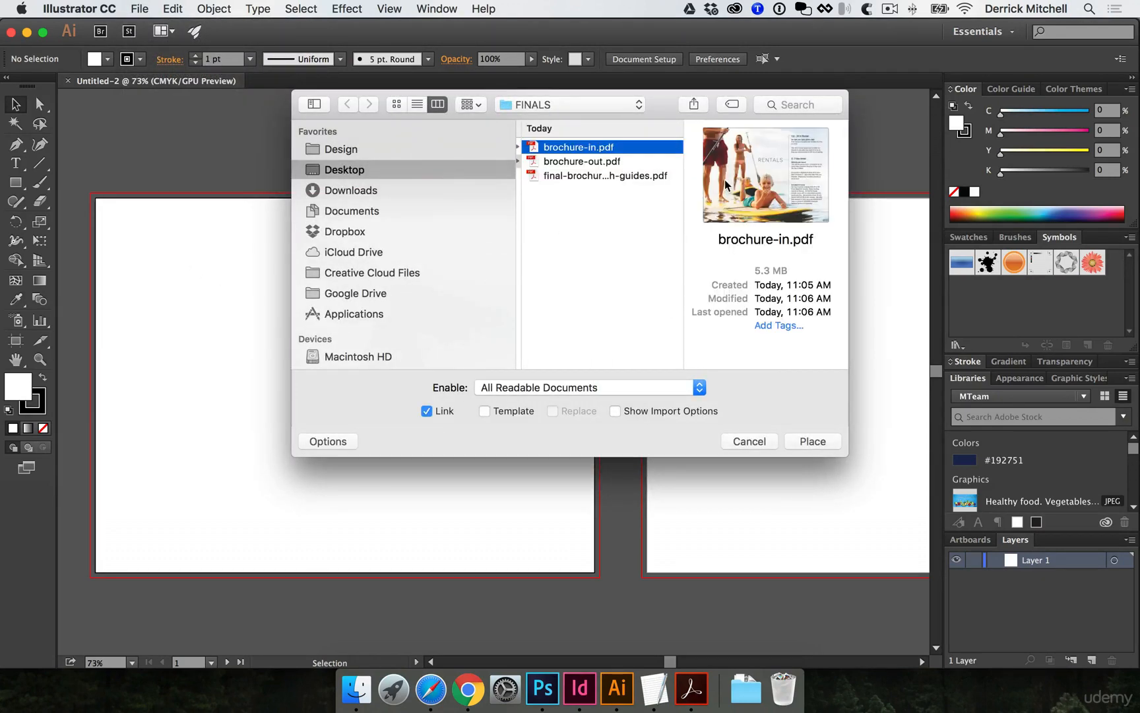
{"action": "left_click", "coordinate": [617, 162]}
{"action": "left_click", "coordinate": [818, 451]}
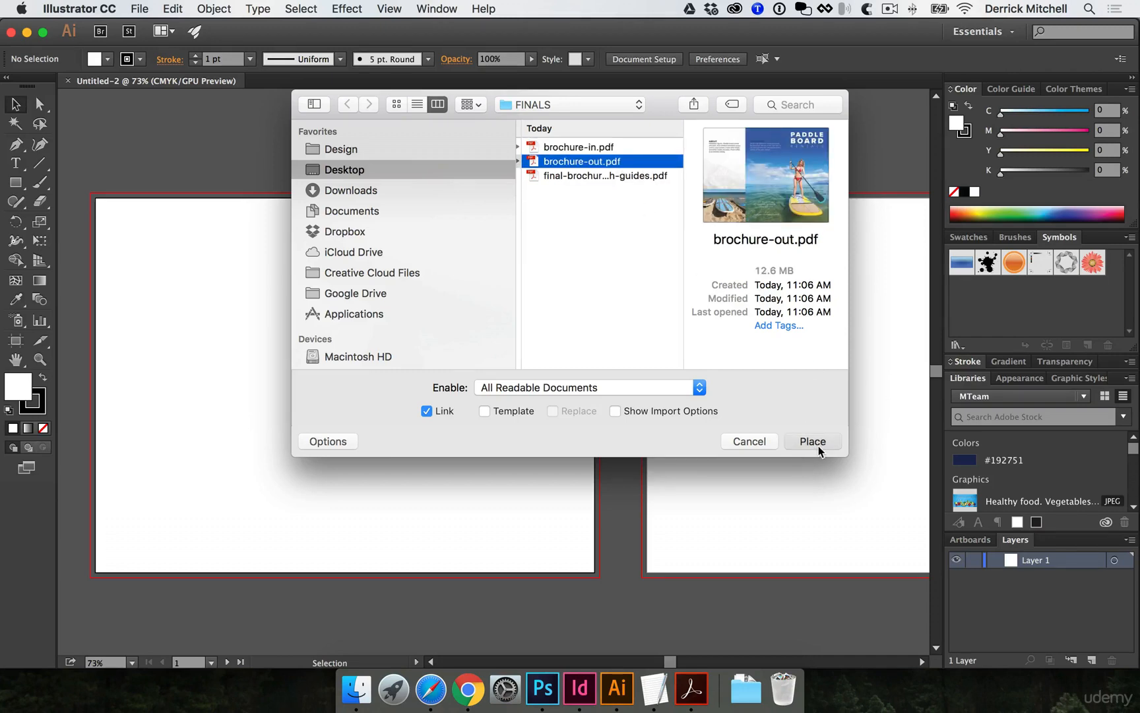
{"action": "left_click", "coordinate": [146, 241]}
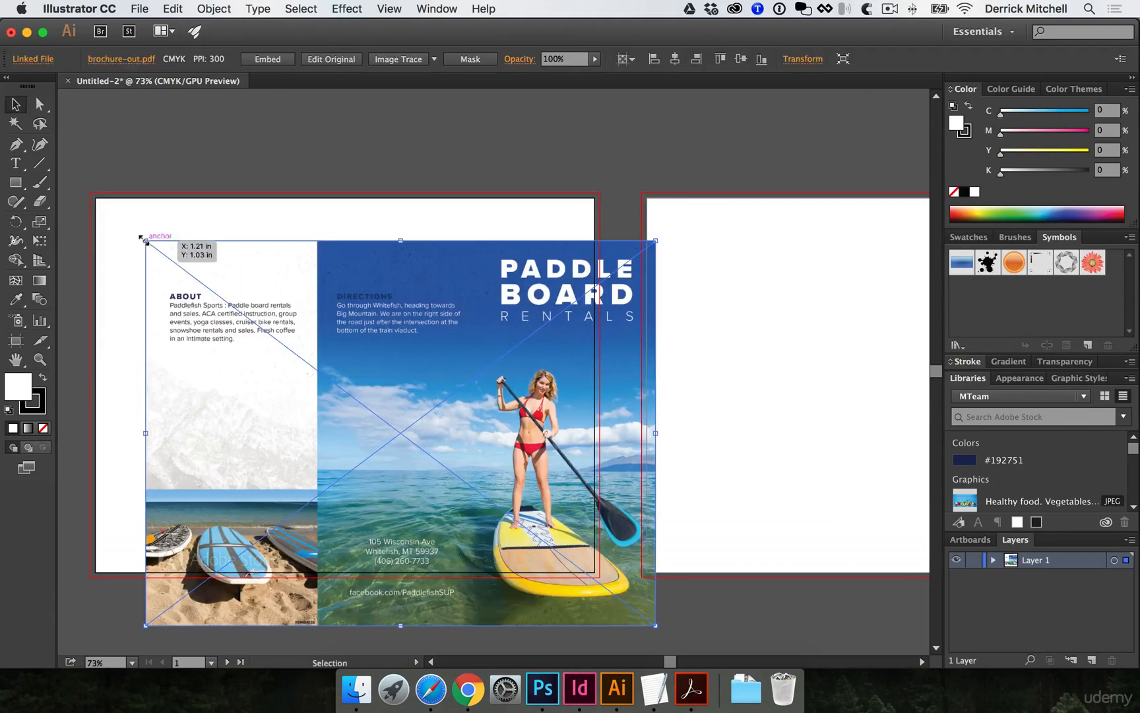
Center the placed outside spread horizontally and vertically on the first artboard, then deselect it
{"action": "left_click", "coordinate": [627, 61]}
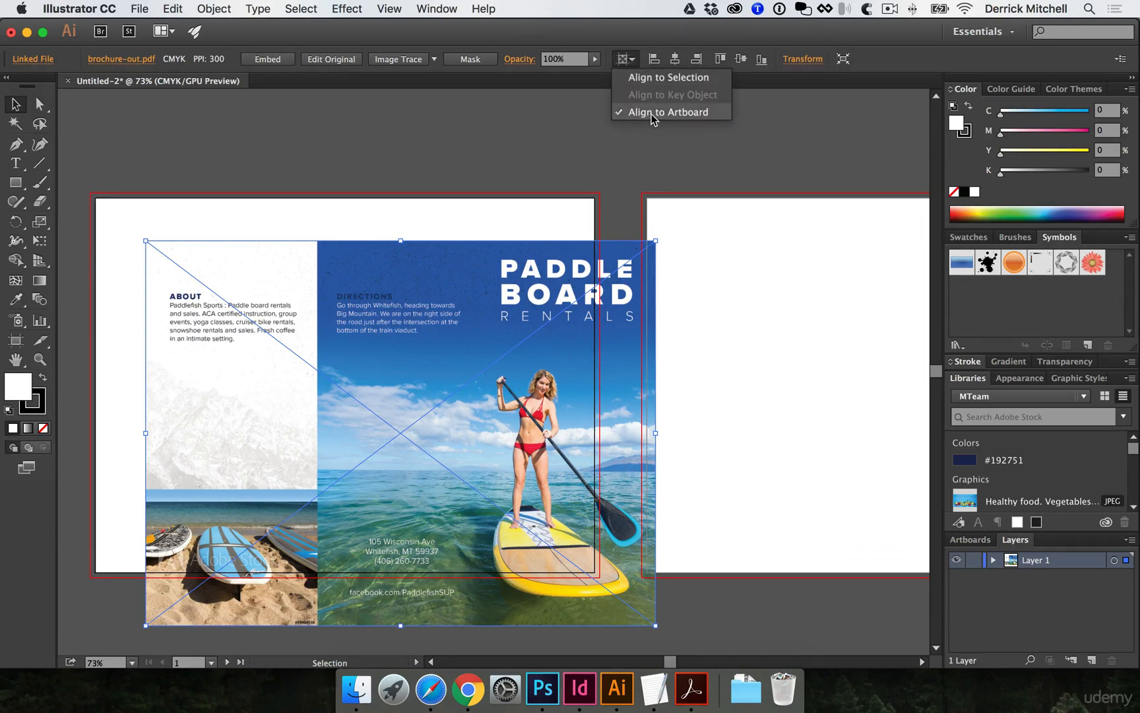
{"action": "left_click", "coordinate": [654, 59]}
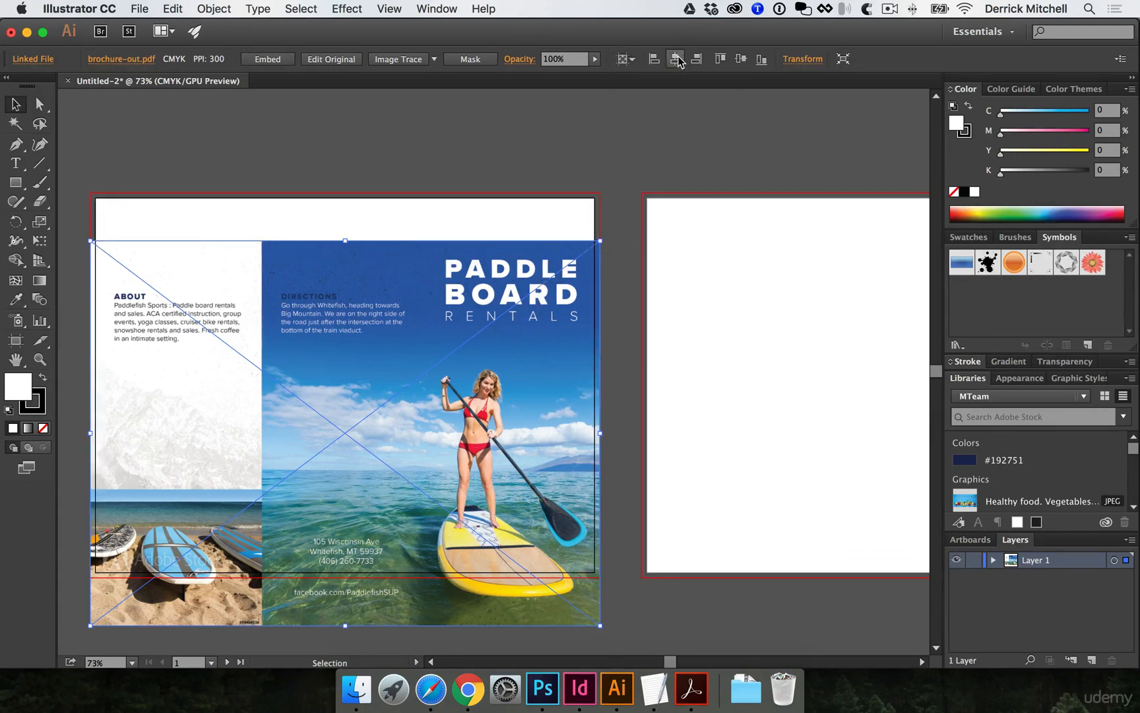
{"action": "left_click", "coordinate": [740, 59]}
{"action": "left_click", "coordinate": [533, 143]}
{"action": "scroll", "coordinate": [496, 114], "scroll_direction": "down", "scroll_amount": 3}
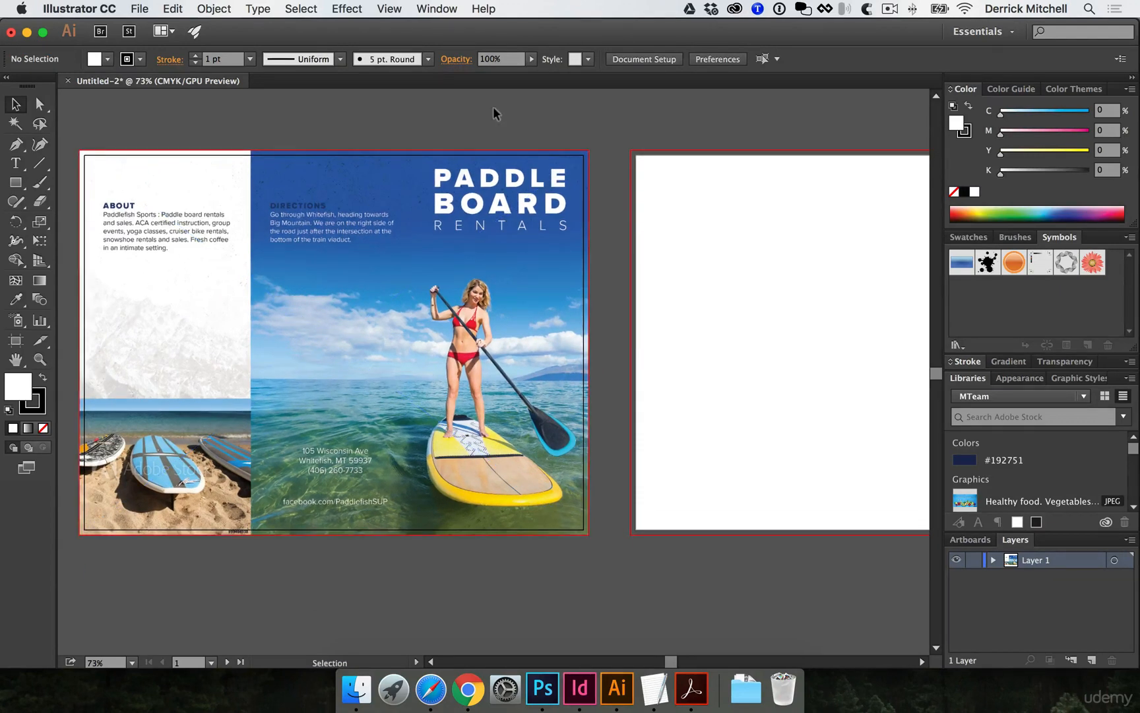
Place brochure-in.pdf from the FINALS folder as a linked file on the second artboard
{"action": "key", "text": "space"}
{"action": "left_click_drag", "start_coordinate": [650, 154], "coordinate": [544, 155]}
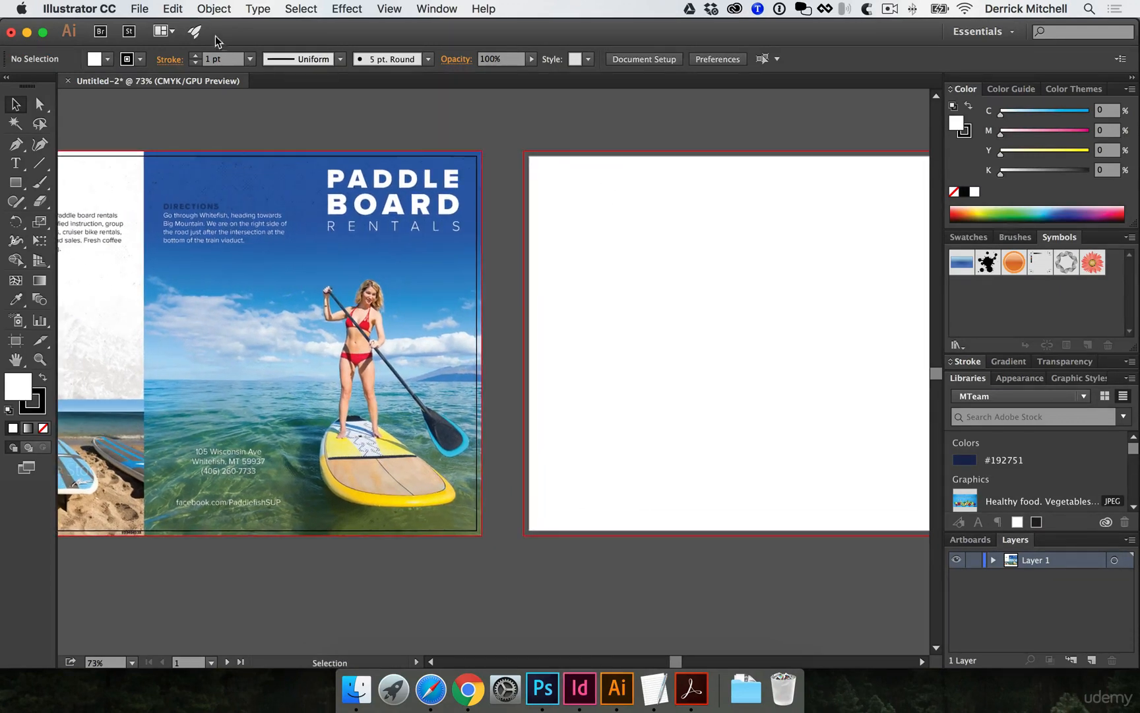
{"action": "left_click", "coordinate": [129, 8]}
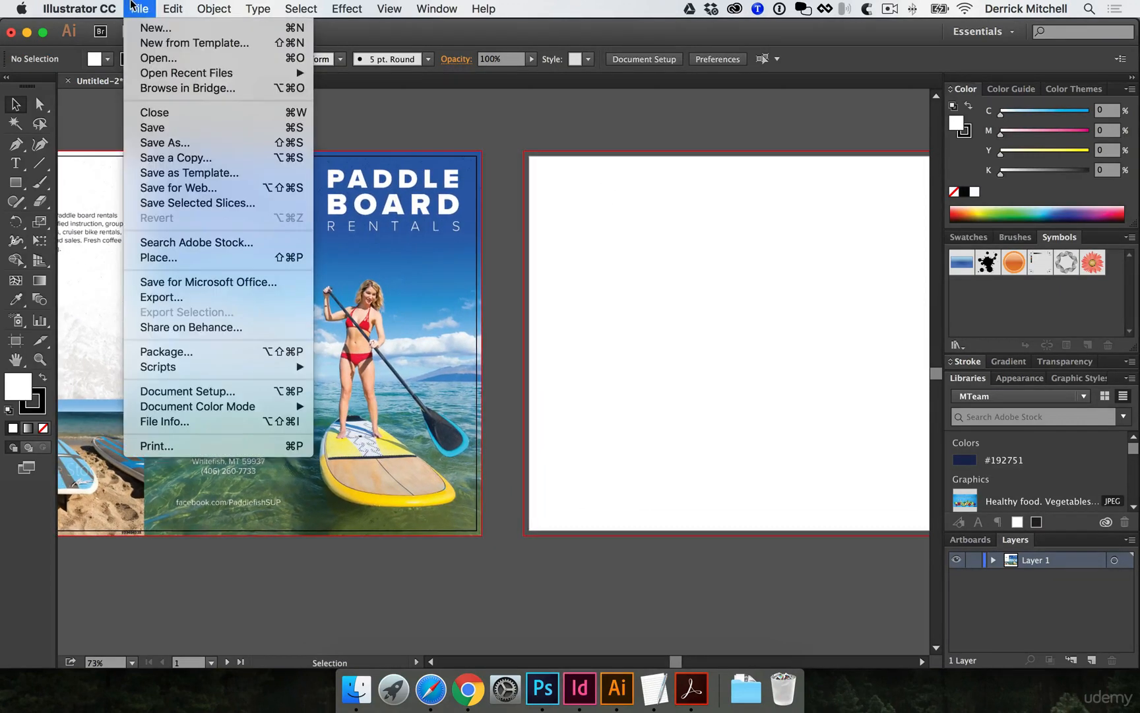
{"action": "left_click", "coordinate": [222, 259]}
{"action": "left_click", "coordinate": [605, 163]}
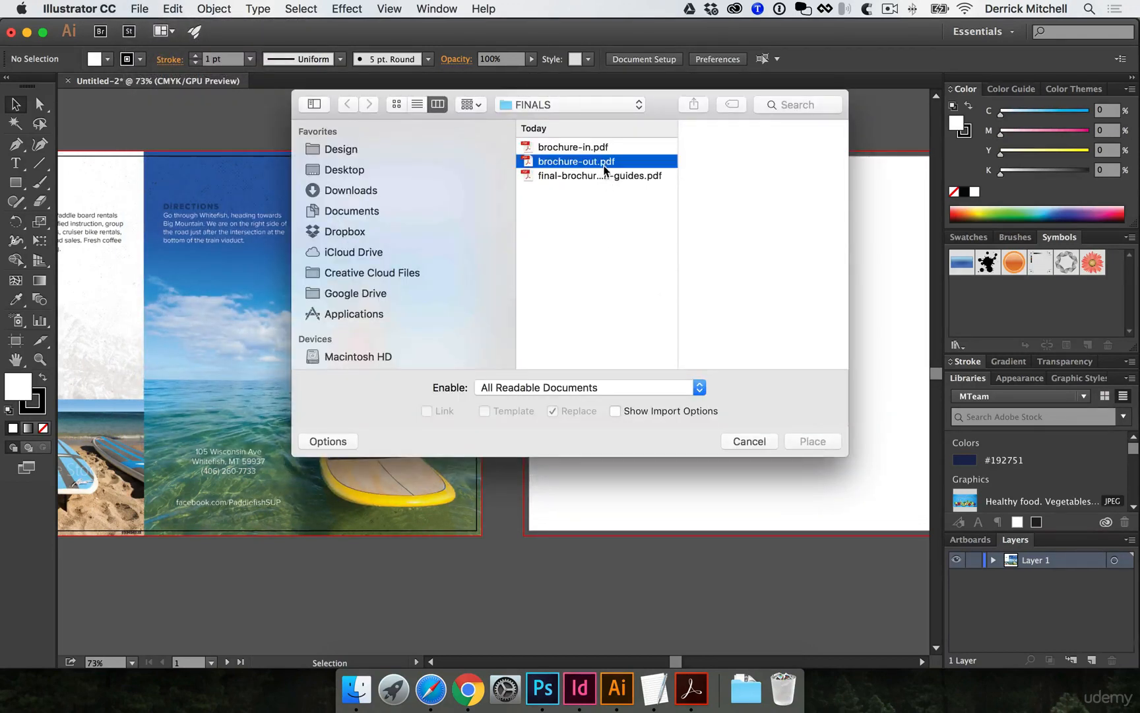
{"action": "left_click", "coordinate": [597, 148]}
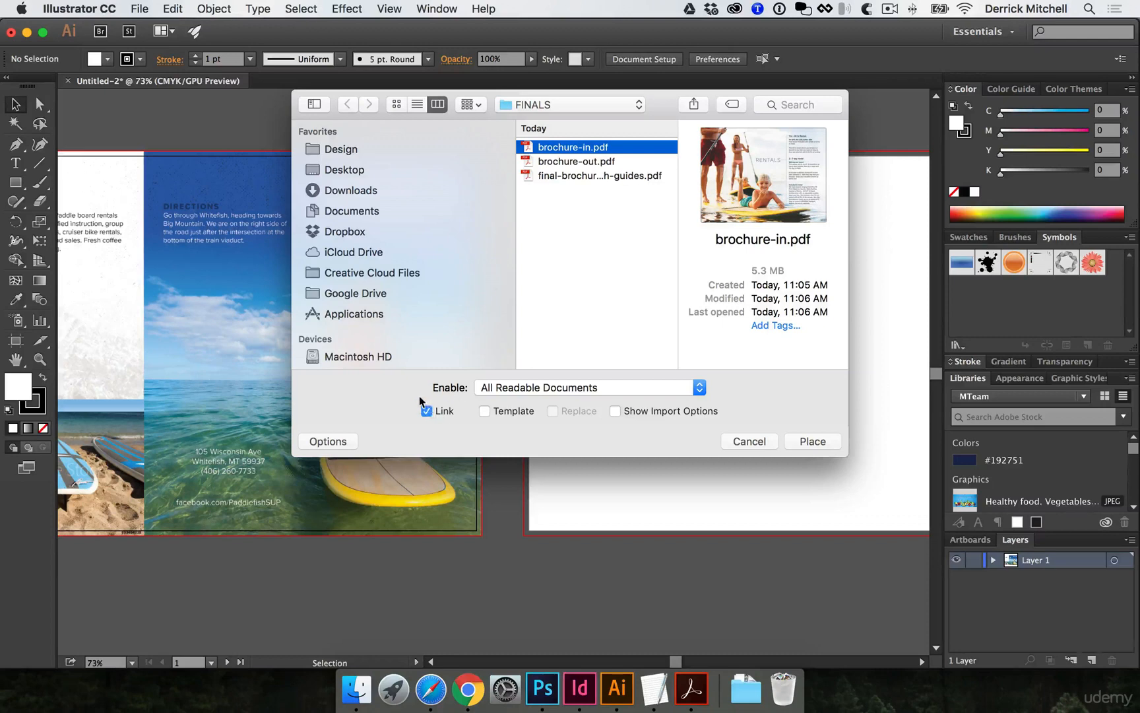
{"action": "left_click", "coordinate": [812, 442]}
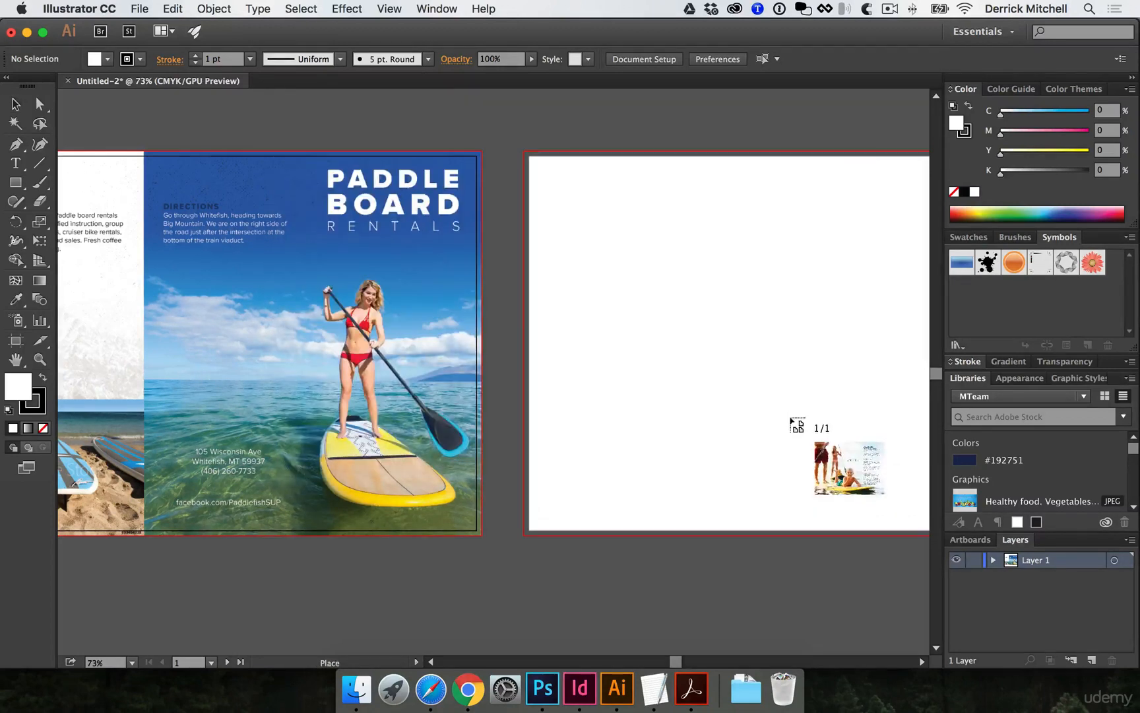
{"action": "left_click", "coordinate": [579, 205]}
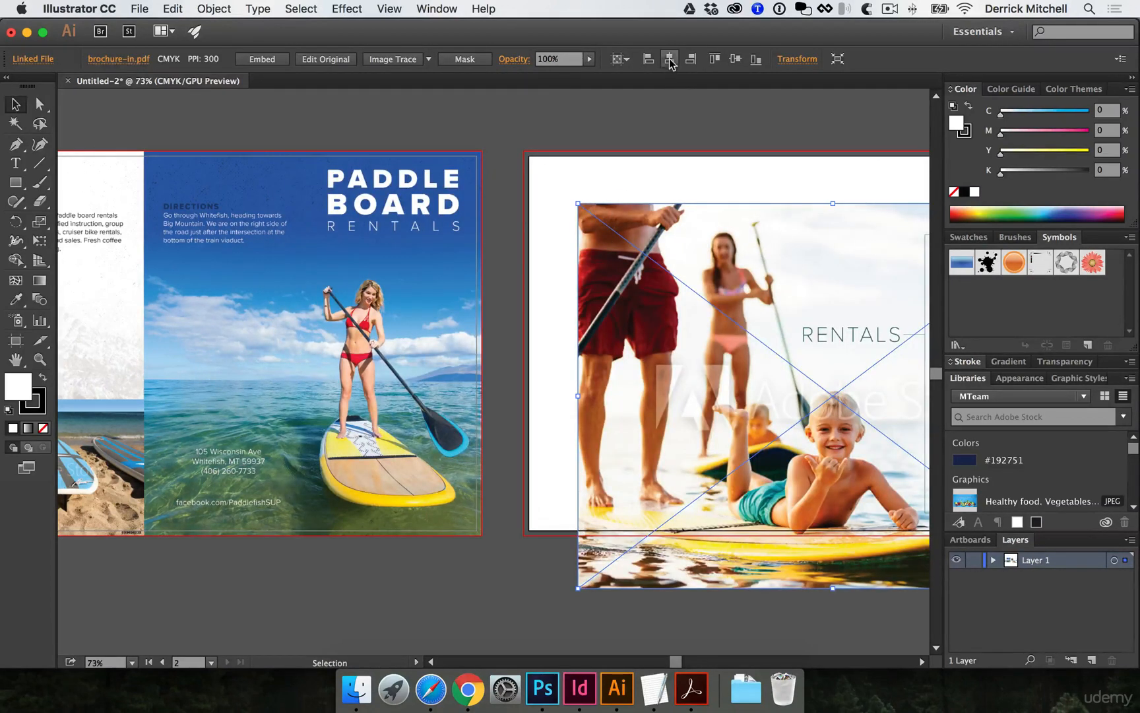
Center the placed inside spread horizontally and vertically on the second artboard, check both spreads and deselect
{"action": "left_click", "coordinate": [669, 59]}
{"action": "left_click", "coordinate": [735, 59]}
{"action": "scroll", "coordinate": [717, 146], "scroll_direction": "right", "scroll_amount": 6}
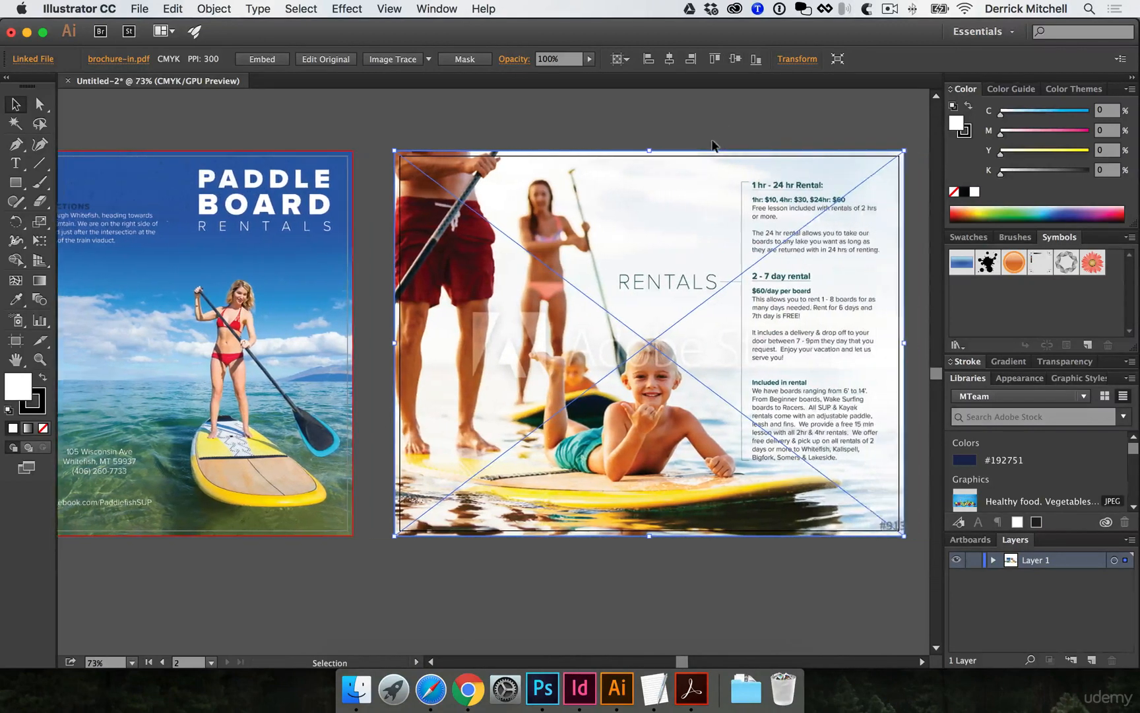
{"action": "scroll", "coordinate": [663, 116], "scroll_direction": "left", "scroll_amount": 5}
{"action": "scroll", "coordinate": [634, 112], "scroll_direction": "left", "scroll_amount": 8}
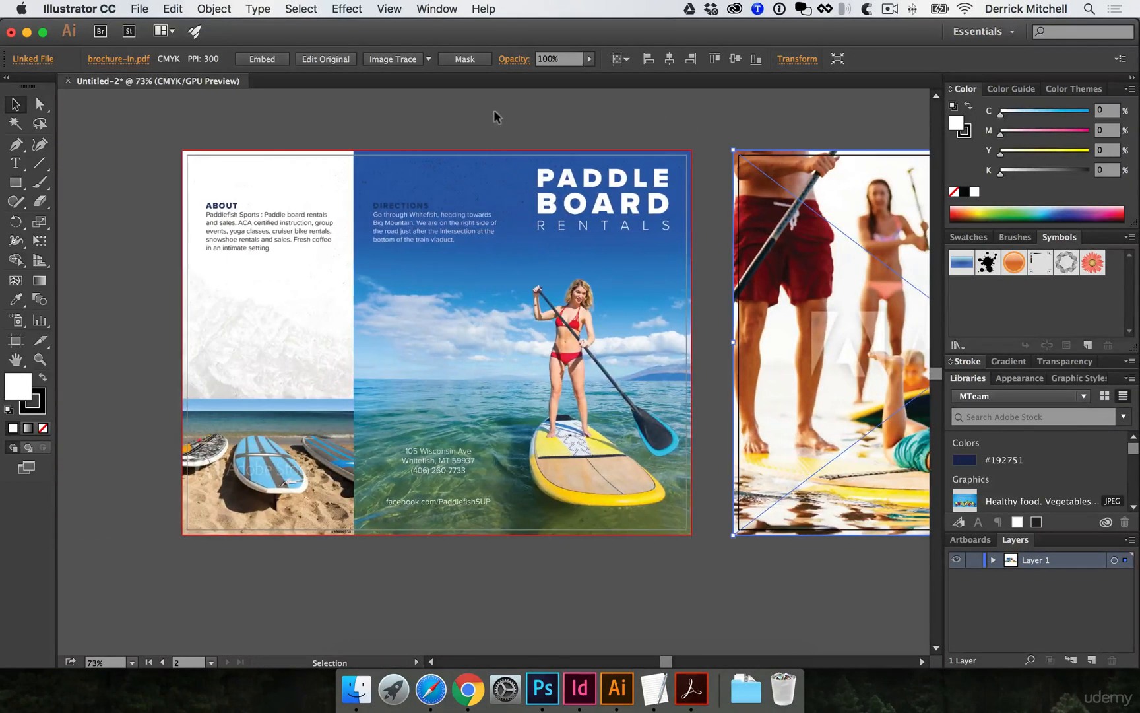
{"action": "left_click", "coordinate": [495, 118]}
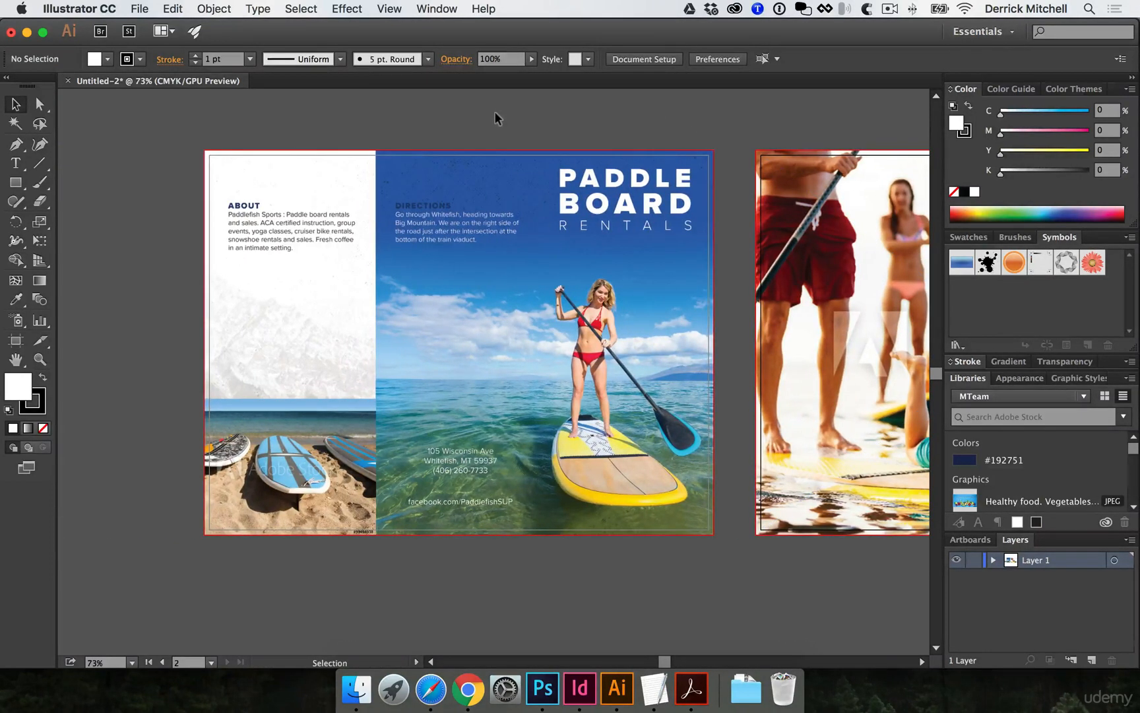
{"action": "scroll", "coordinate": [386, 89], "scroll_direction": "right", "scroll_amount": 1}
{"action": "scroll", "coordinate": [291, 115], "scroll_direction": "right", "scroll_amount": 2}
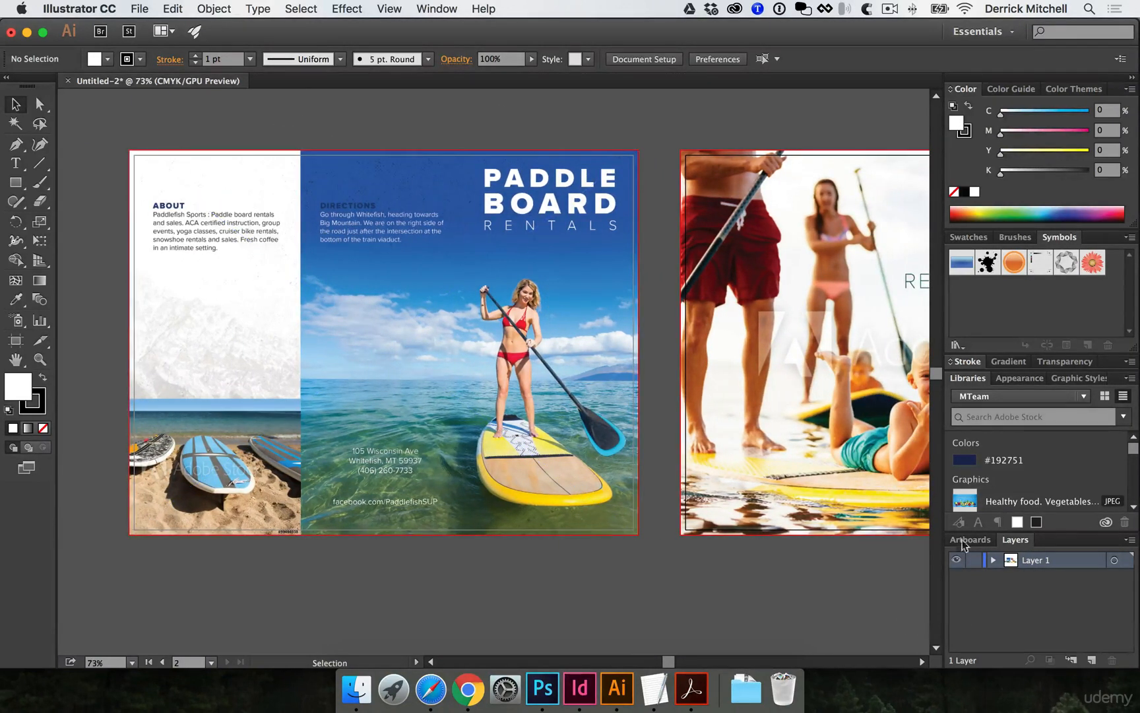
Rename the layer holding the placed brochure spreads as ARTWORK
{"action": "double_click", "coordinate": [1035, 560]}
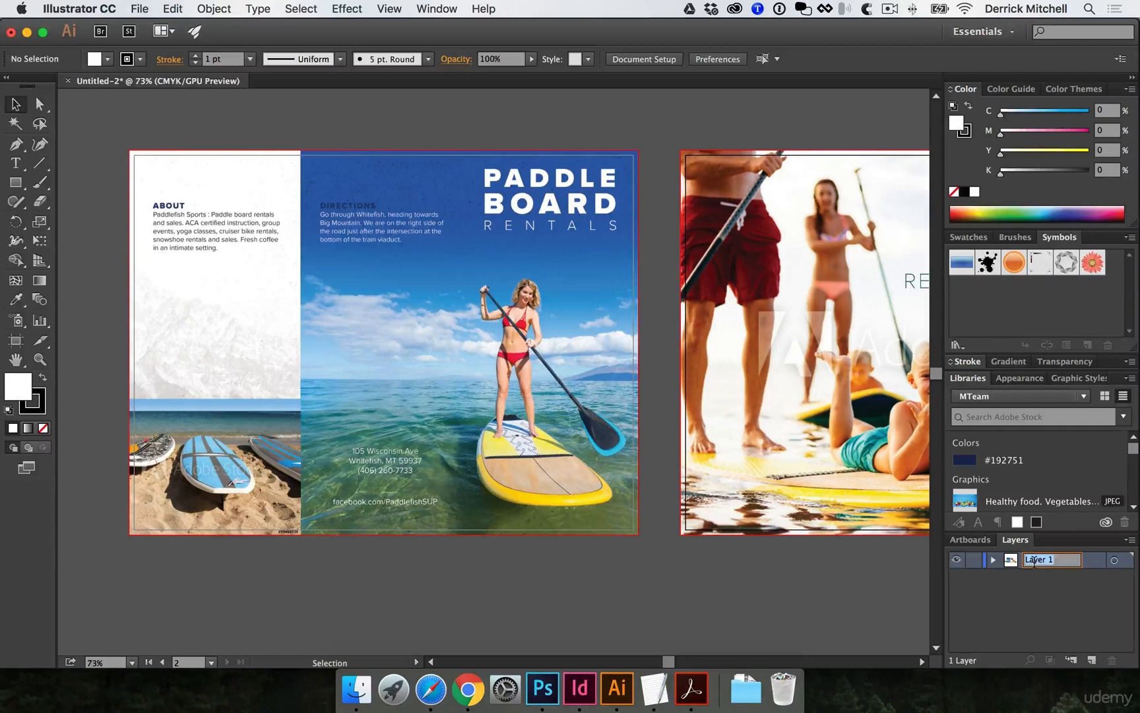
{"action": "type", "text": "ART"}
{"action": "key", "text": "BackSpace"}
{"action": "key", "text": "BackSpace"}
{"action": "key", "text": "BackSpace"}
{"action": "key", "text": "BackSpace"}
{"action": "key", "text": "BackSpace"}
{"action": "key", "text": "BackSpace"}
{"action": "key", "text": "BackSpace"}
{"action": "key", "text": "BackSpace"}
{"action": "type", "text": "ARTWORK"}
{"action": "key", "text": "Return"}
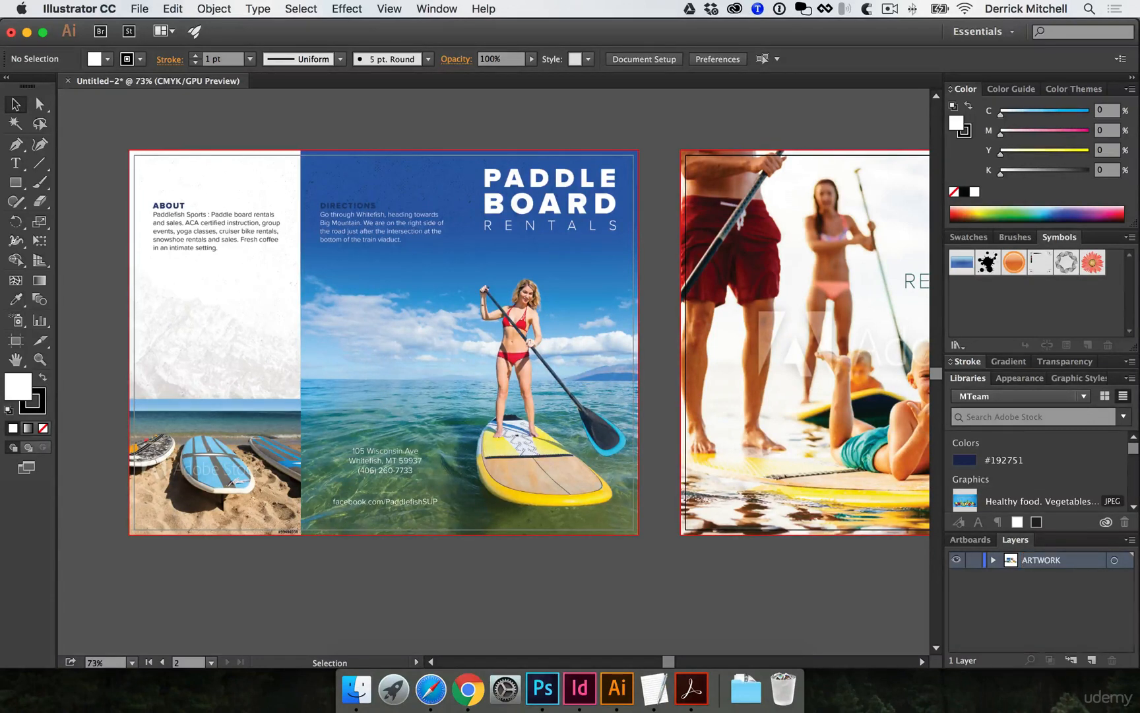
Add a new layer above ARTWORK and name it FOLDS
{"action": "left_click", "coordinate": [1092, 660]}
{"action": "double_click", "coordinate": [1035, 560]}
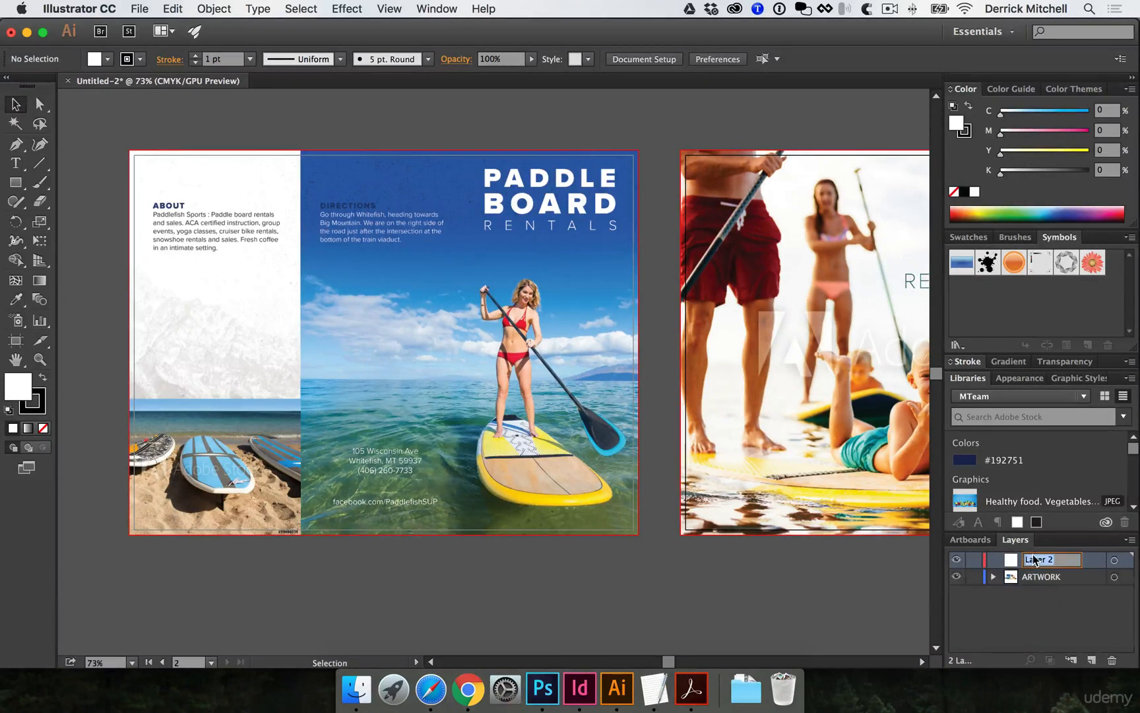
{"action": "type", "text": "FOLDS"}
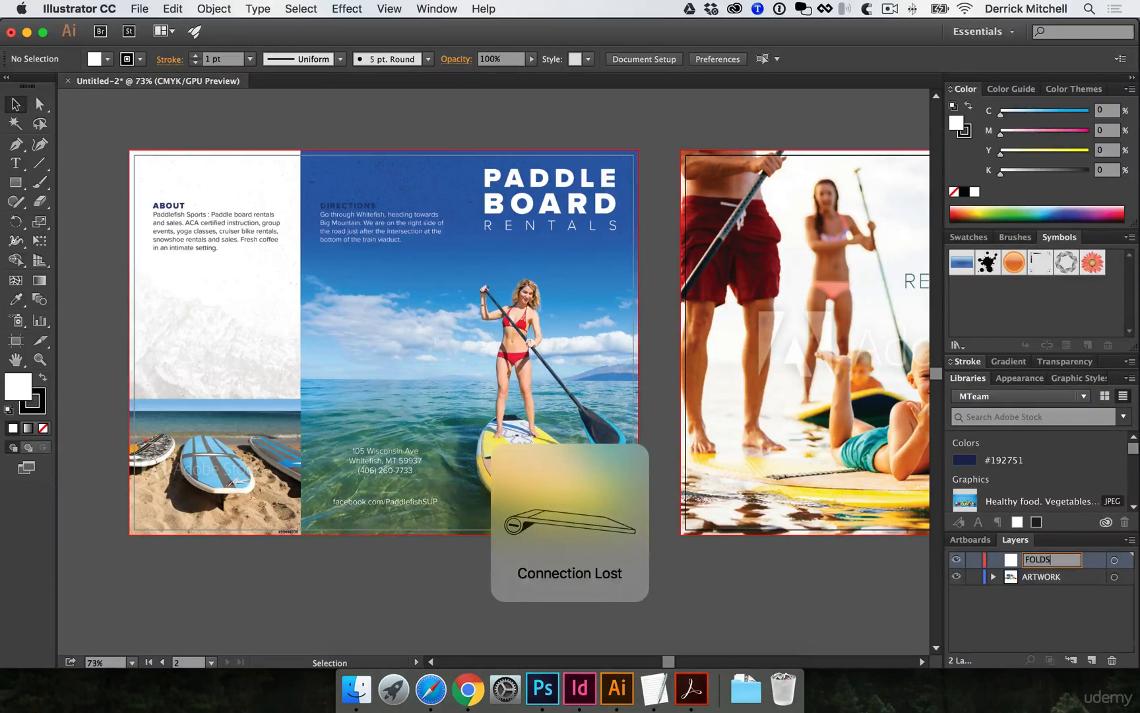
{"action": "key", "text": "Return"}
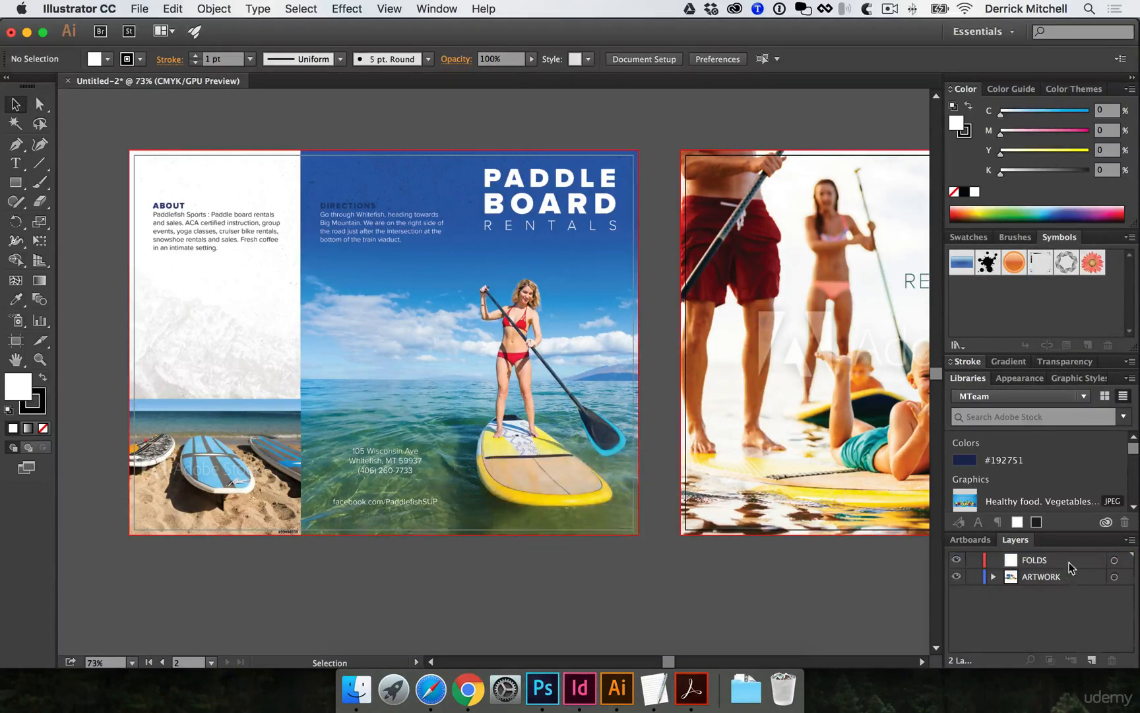
{"action": "left_click_drag", "start_coordinate": [611, 328], "coordinate": [559, 345]}
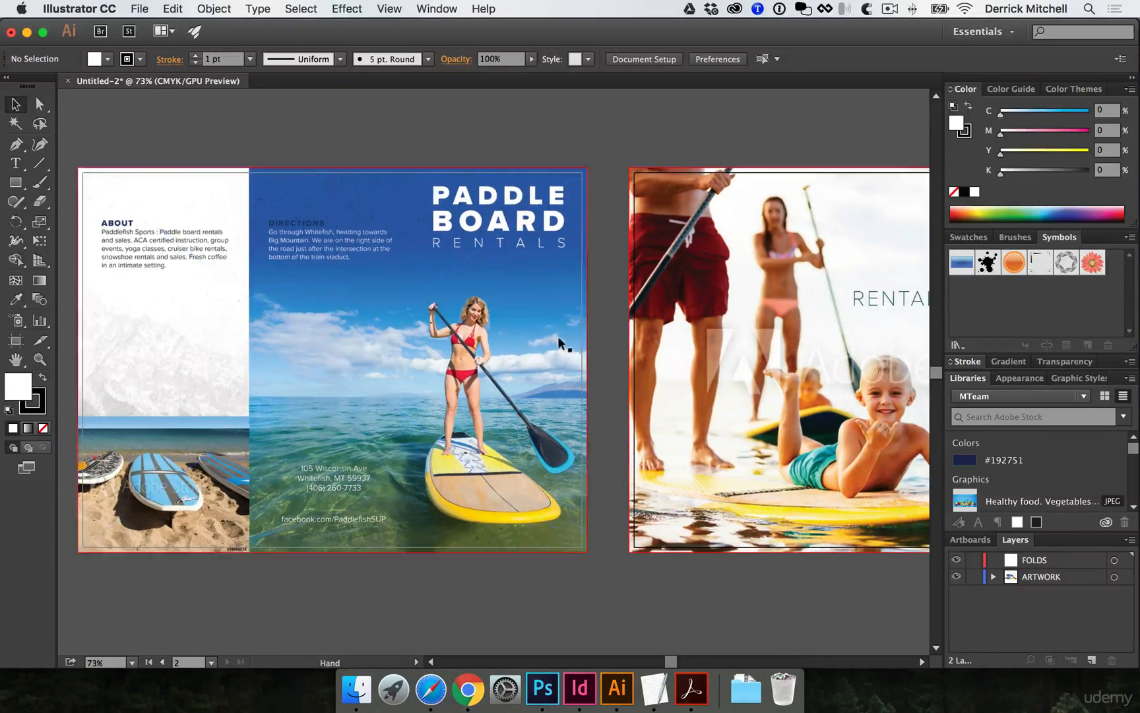
{"action": "left_click_drag", "start_coordinate": [523, 299], "coordinate": [633, 339]}
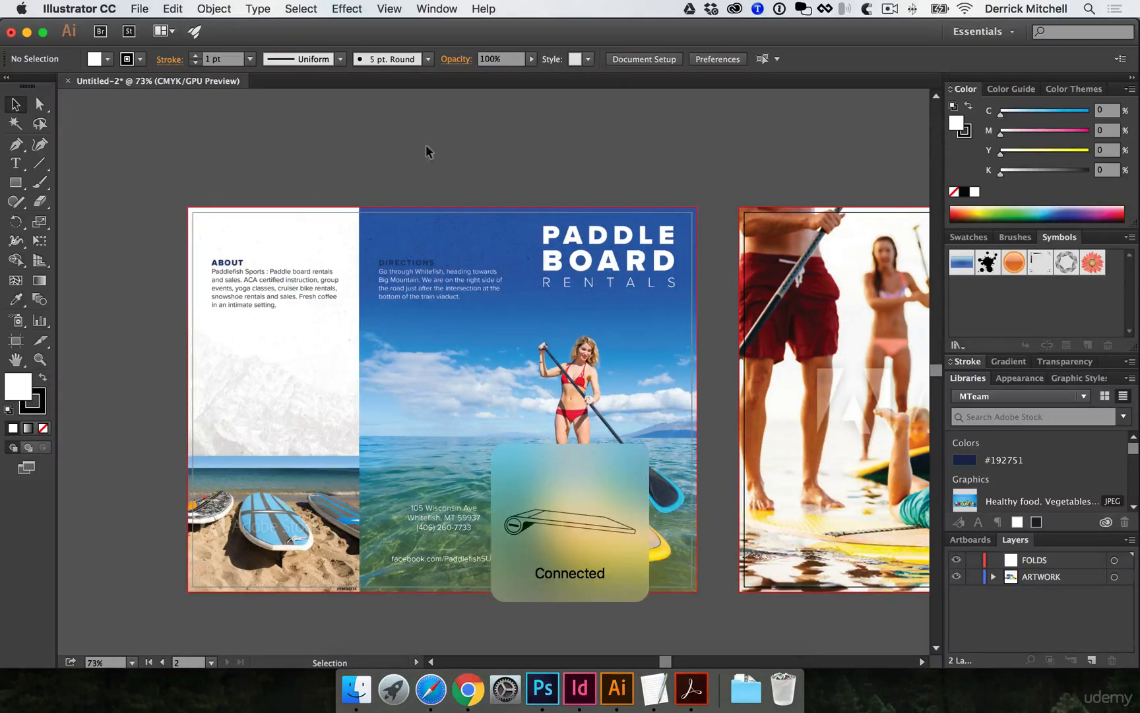
{"action": "left_click_drag", "start_coordinate": [402, 150], "coordinate": [413, 160]}
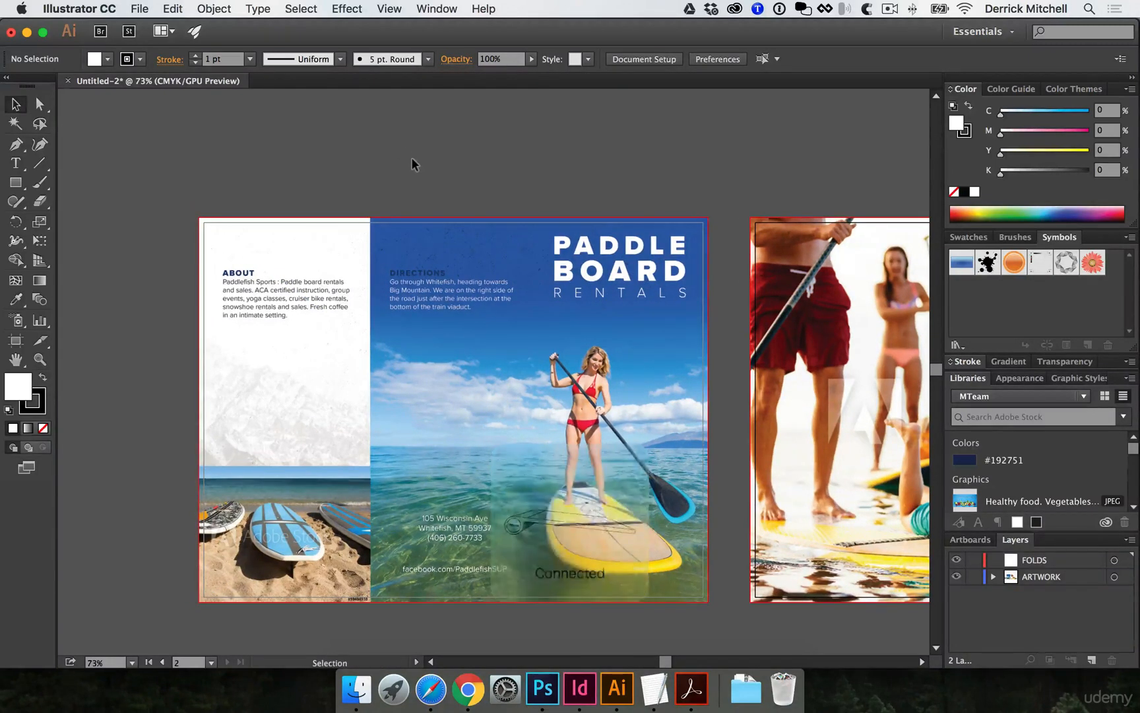
Draw a rectangle about 2.23 x 2.95 in with 100% magenta fill and no stroke over the outside spread's middle panel
{"action": "key", "text": "m"}
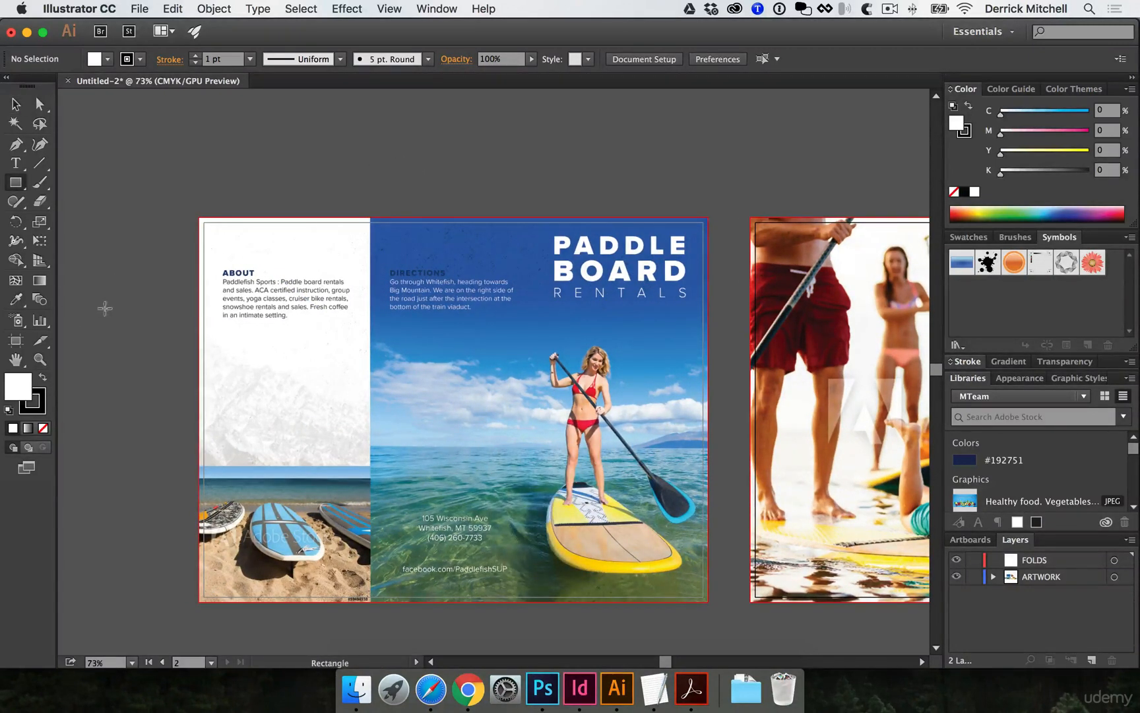
{"action": "left_click", "coordinate": [41, 404]}
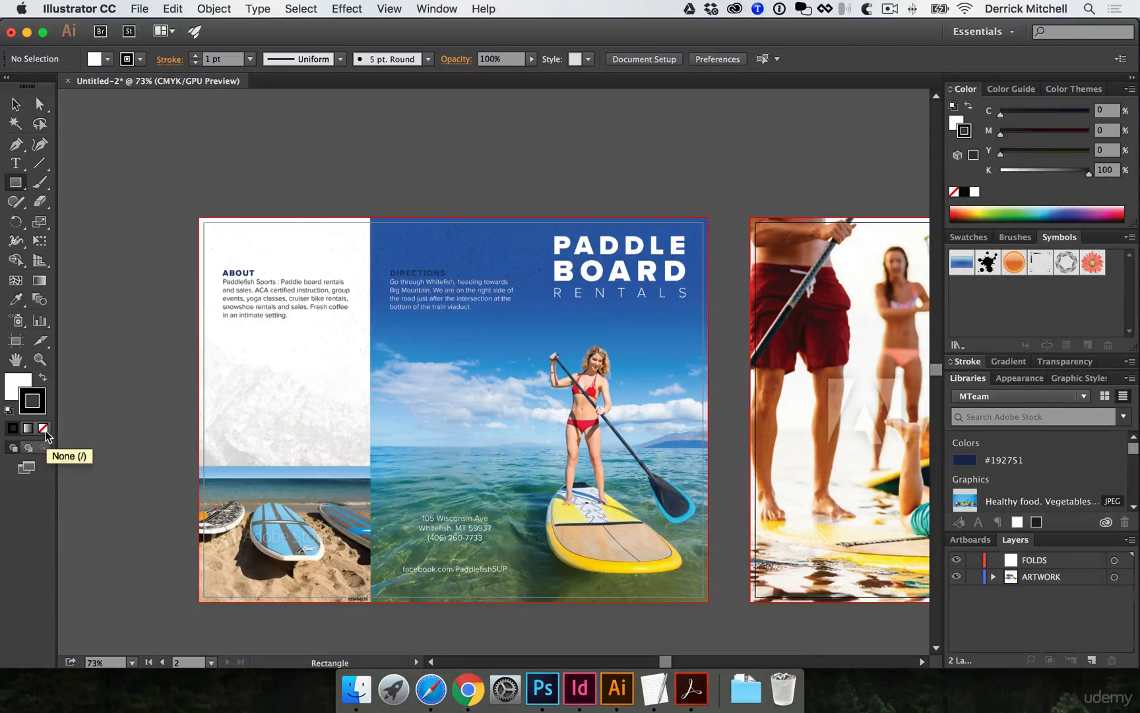
{"action": "left_click", "coordinate": [44, 428]}
{"action": "left_click", "coordinate": [17, 383]}
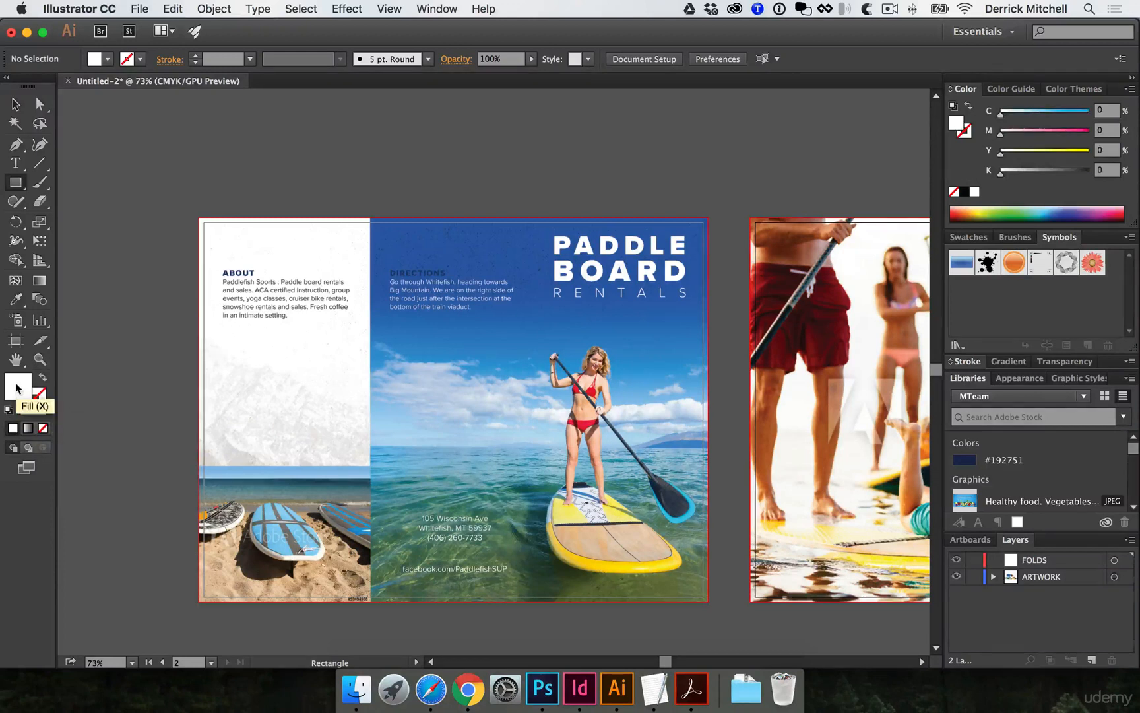
{"action": "left_click_drag", "start_coordinate": [1095, 210], "coordinate": [1089, 206]}
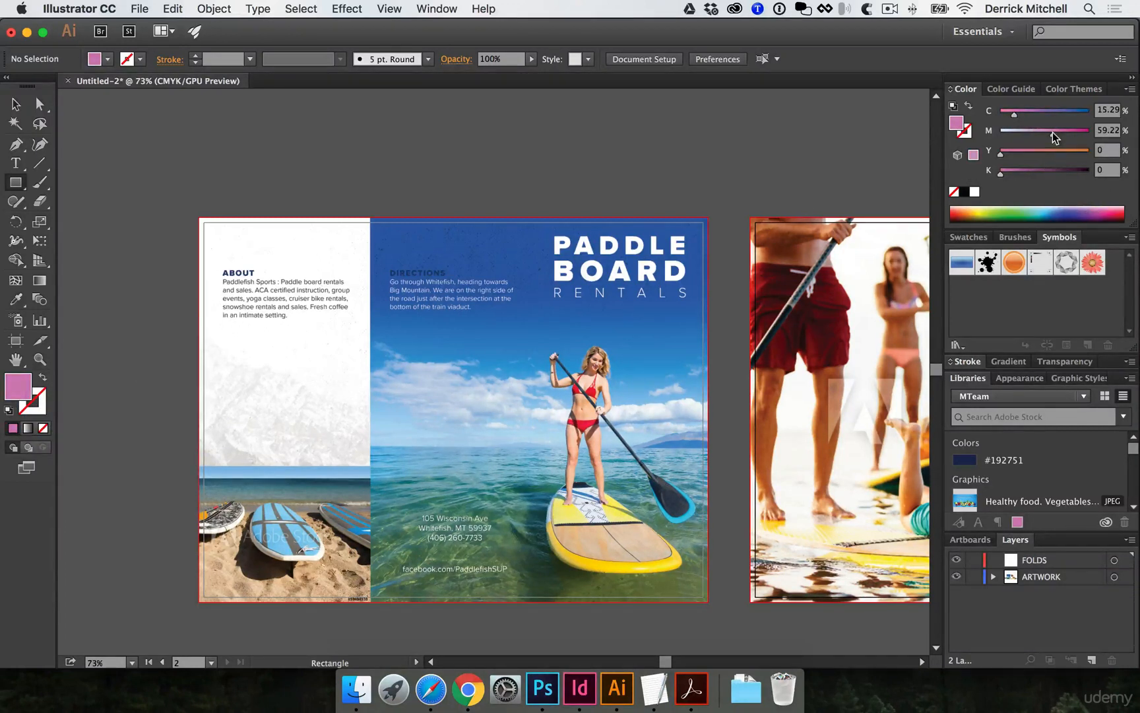
{"action": "left_click_drag", "start_coordinate": [1053, 132], "coordinate": [1090, 131]}
{"action": "left_click", "coordinate": [997, 113]}
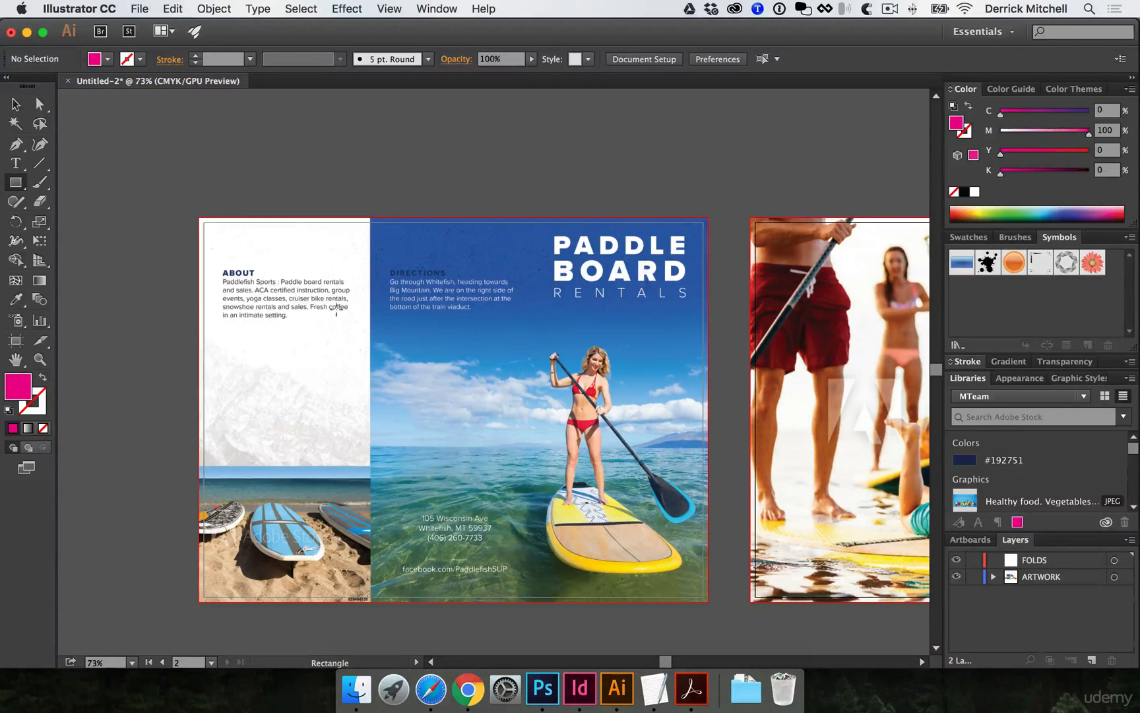
{"action": "mouse_move", "coordinate": [382, 250]}
{"action": "left_mouse_down"}
{"action": "mouse_move", "coordinate": [470, 308]}
{"action": "mouse_move", "coordinate": [475, 372]}
{"action": "left_mouse_up"}
{"action": "key", "text": "v"}
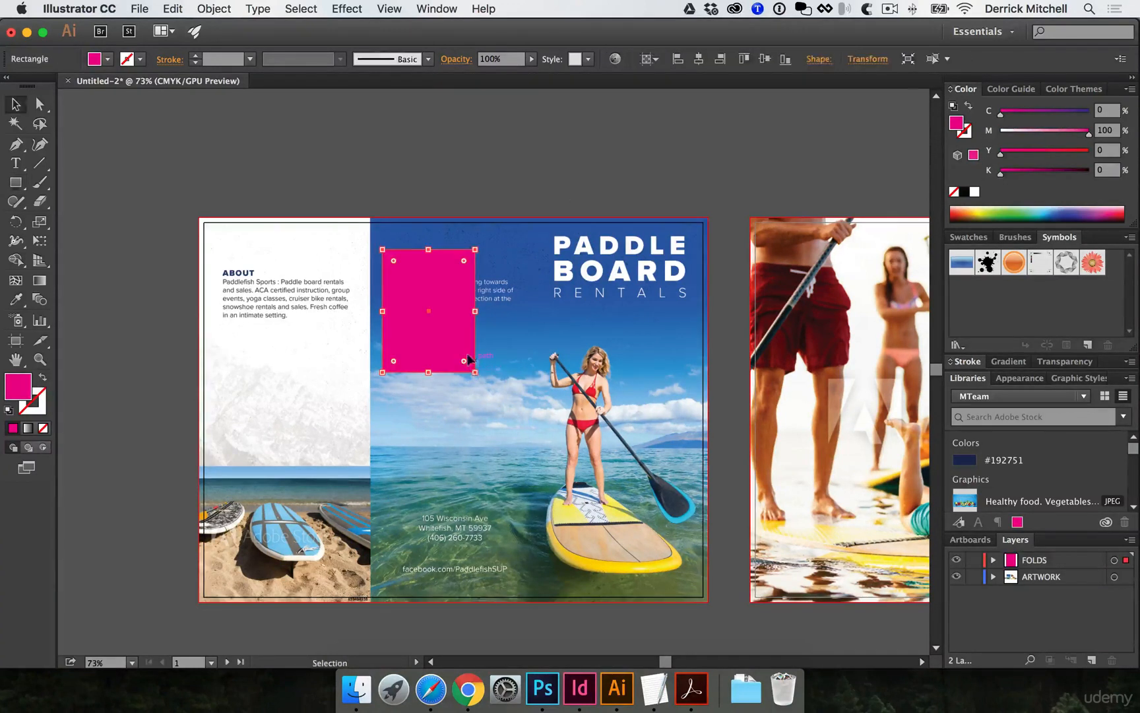
Scale the magenta rectangle proportionally to 4 in wide and move it over the ABOUT panel
{"action": "key", "text": "e"}
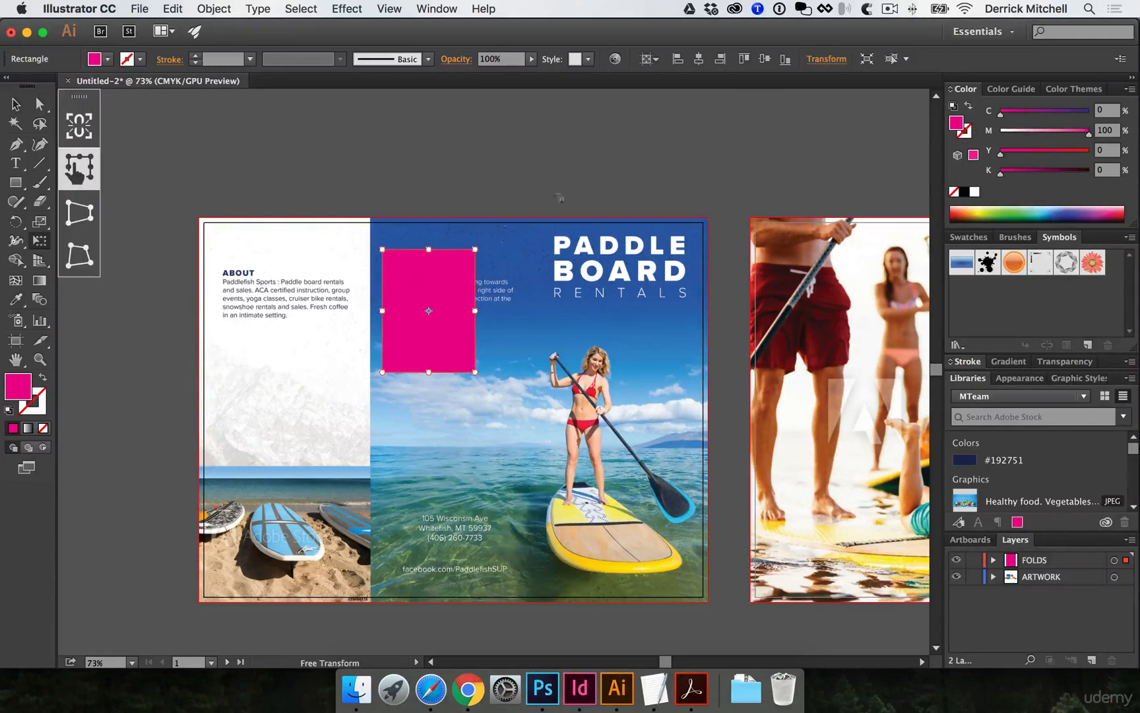
{"action": "left_click", "coordinate": [832, 60]}
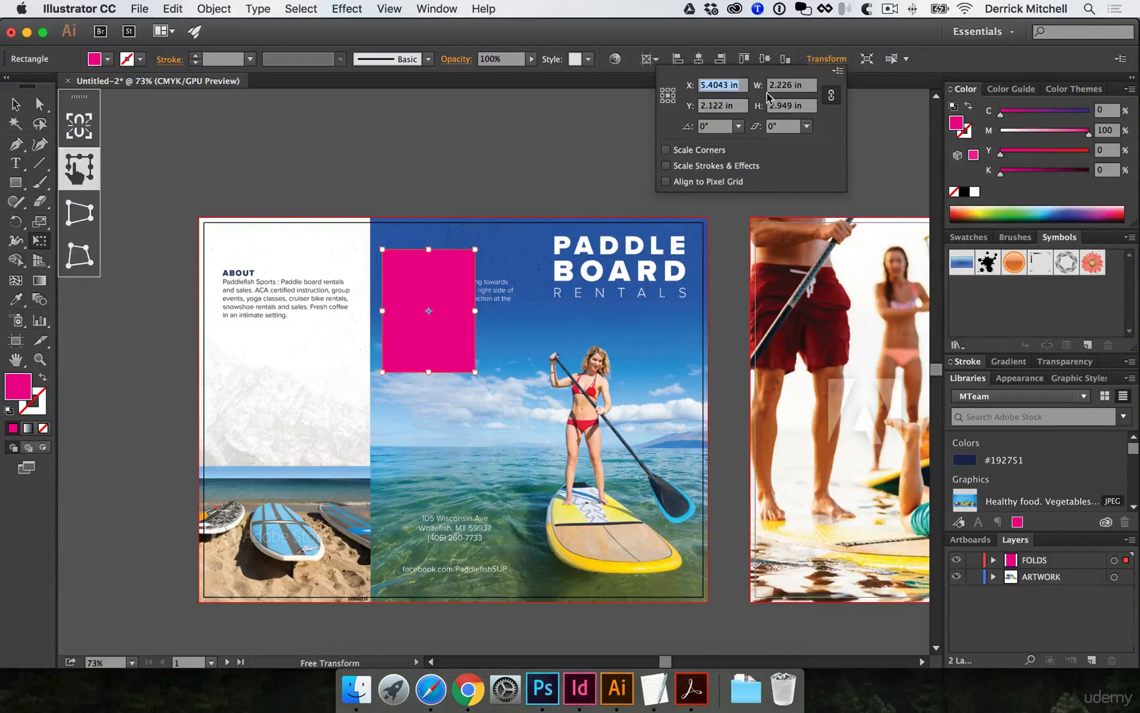
{"action": "left_click", "coordinate": [806, 86]}
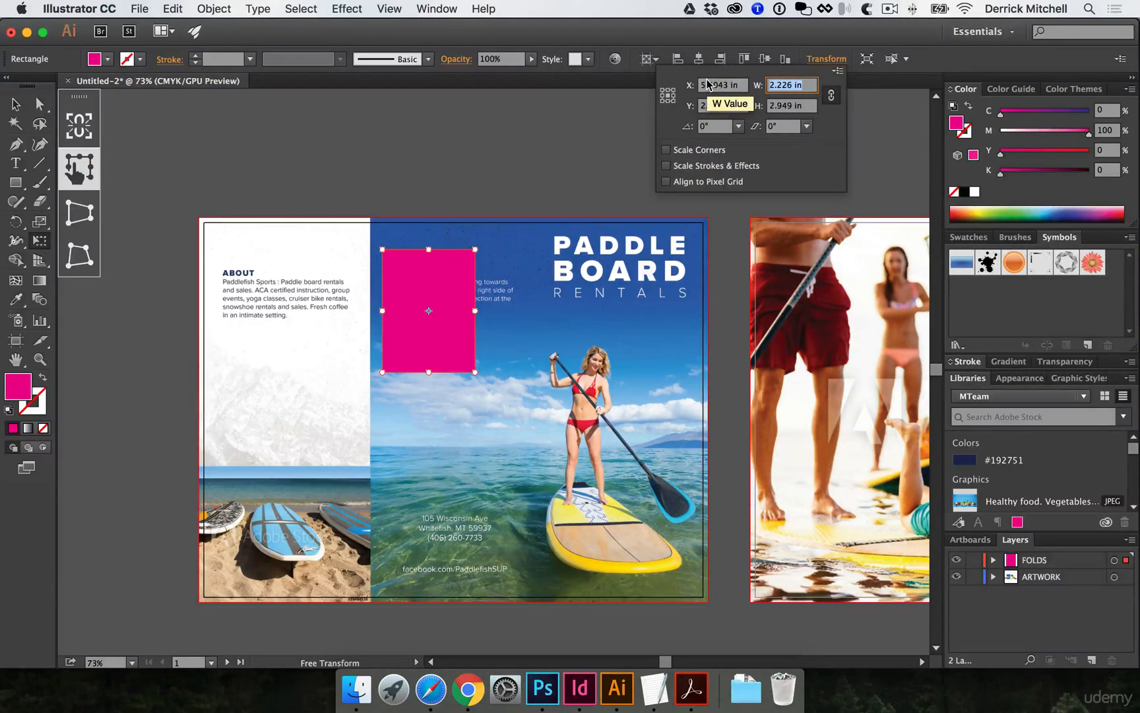
{"action": "type", "text": "4"}
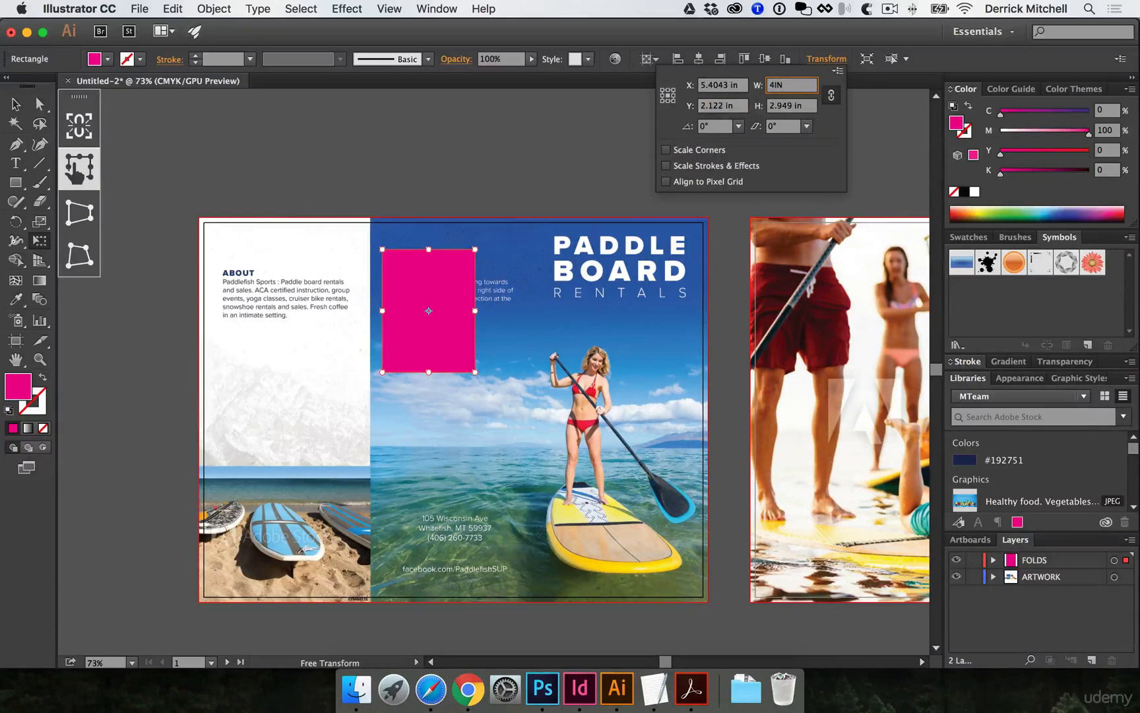
{"action": "type", "text": "IN"}
{"action": "key", "text": "Tab"}
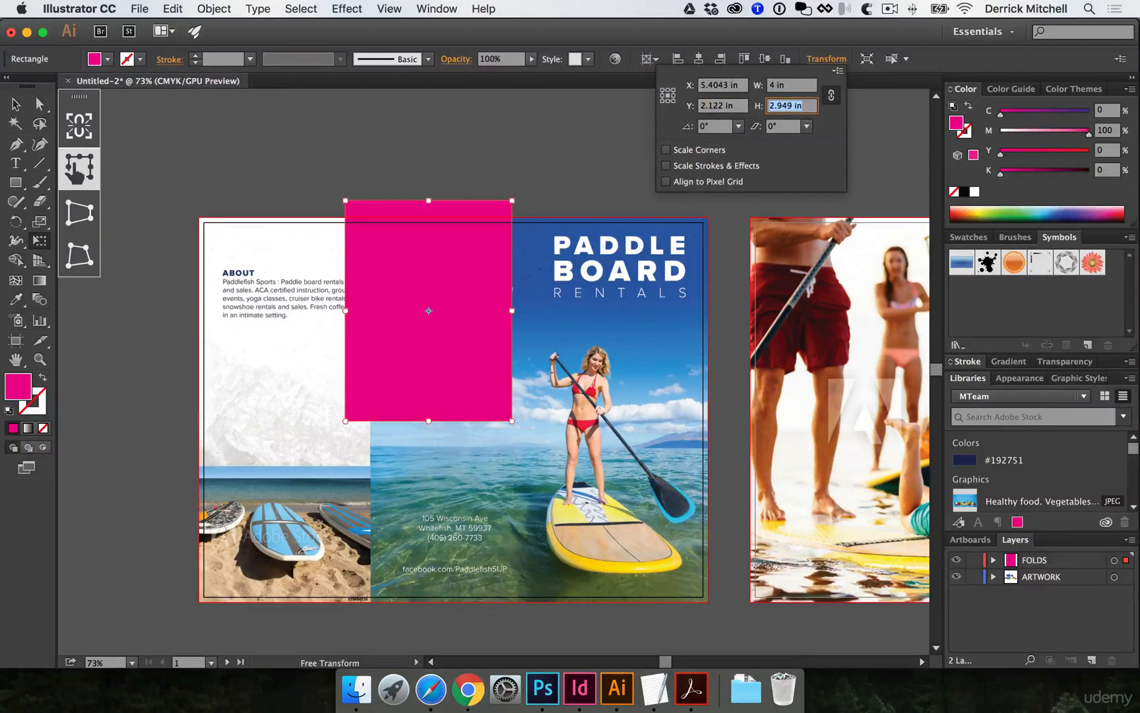
{"action": "left_click", "coordinate": [216, 142]}
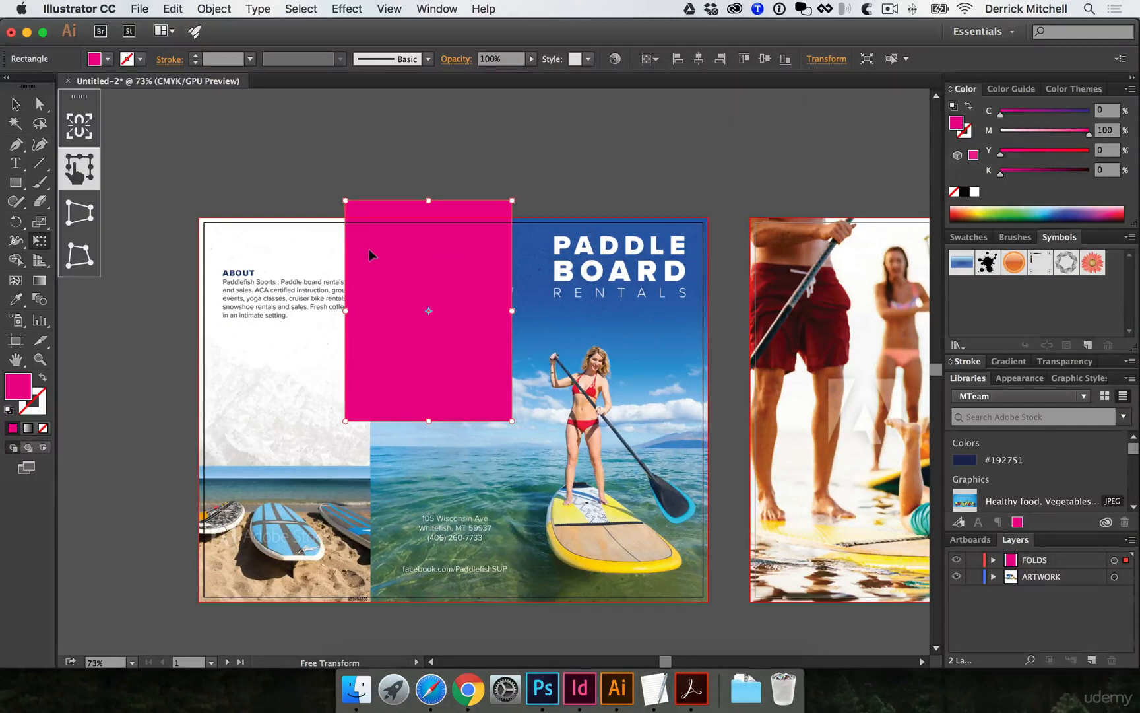
{"action": "left_click_drag", "start_coordinate": [369, 249], "coordinate": [243, 251]}
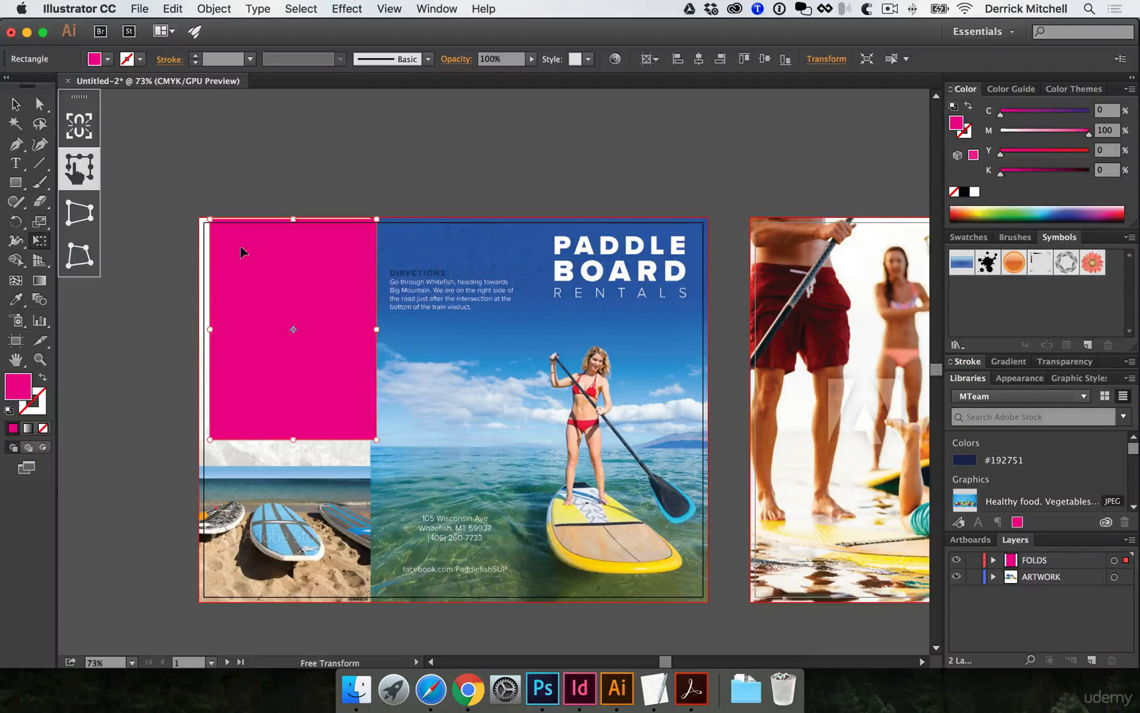
{"action": "left_click", "coordinate": [390, 8]}
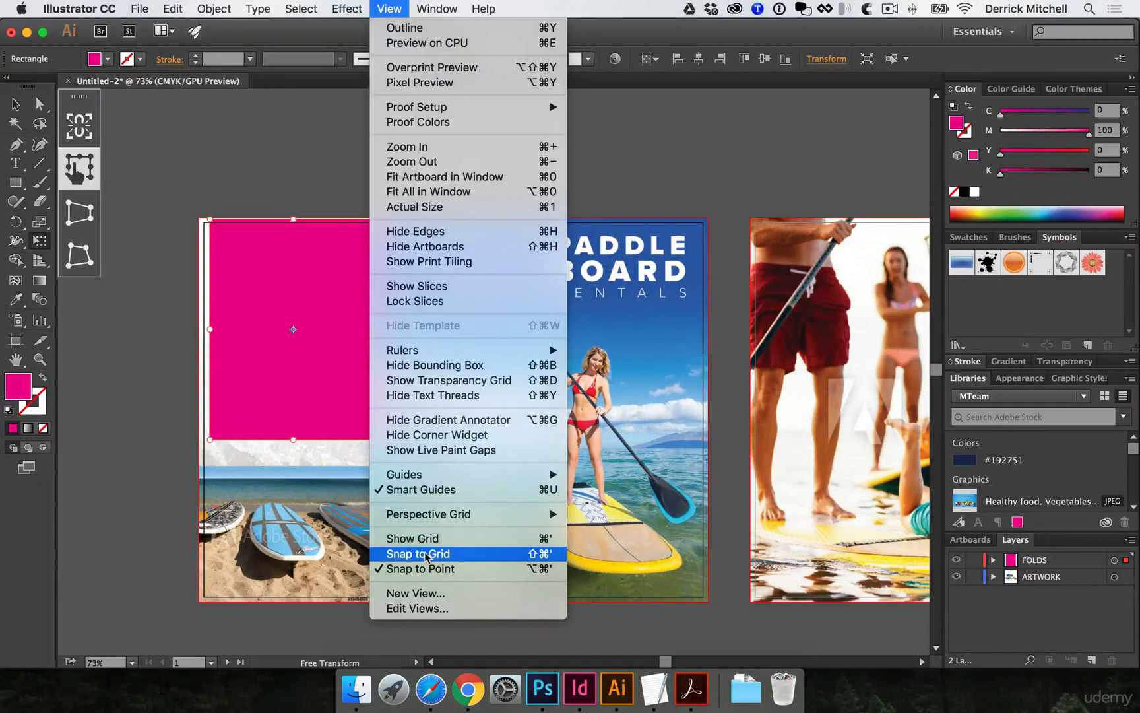
{"action": "left_click", "coordinate": [437, 570]}
{"action": "left_click", "coordinate": [237, 265], "text": "super"}
{"action": "left_click", "coordinate": [238, 267], "text": "super"}
{"action": "left_click", "coordinate": [699, 412], "text": "super"}
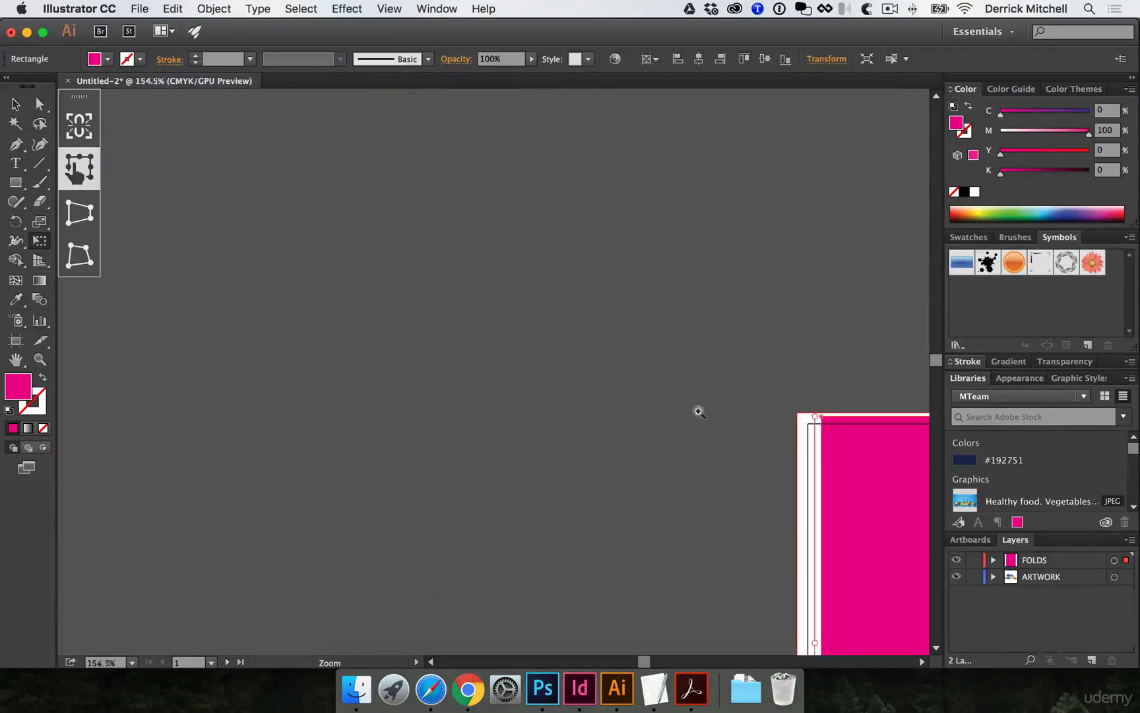
{"action": "key", "text": "super+equal"}
{"action": "mouse_move", "coordinate": [598, 338]}
{"action": "left_mouse_down"}
{"action": "mouse_move", "coordinate": [587, 349]}
{"action": "mouse_move", "coordinate": [578, 338]}
{"action": "mouse_move", "coordinate": [587, 330]}
{"action": "left_mouse_up"}
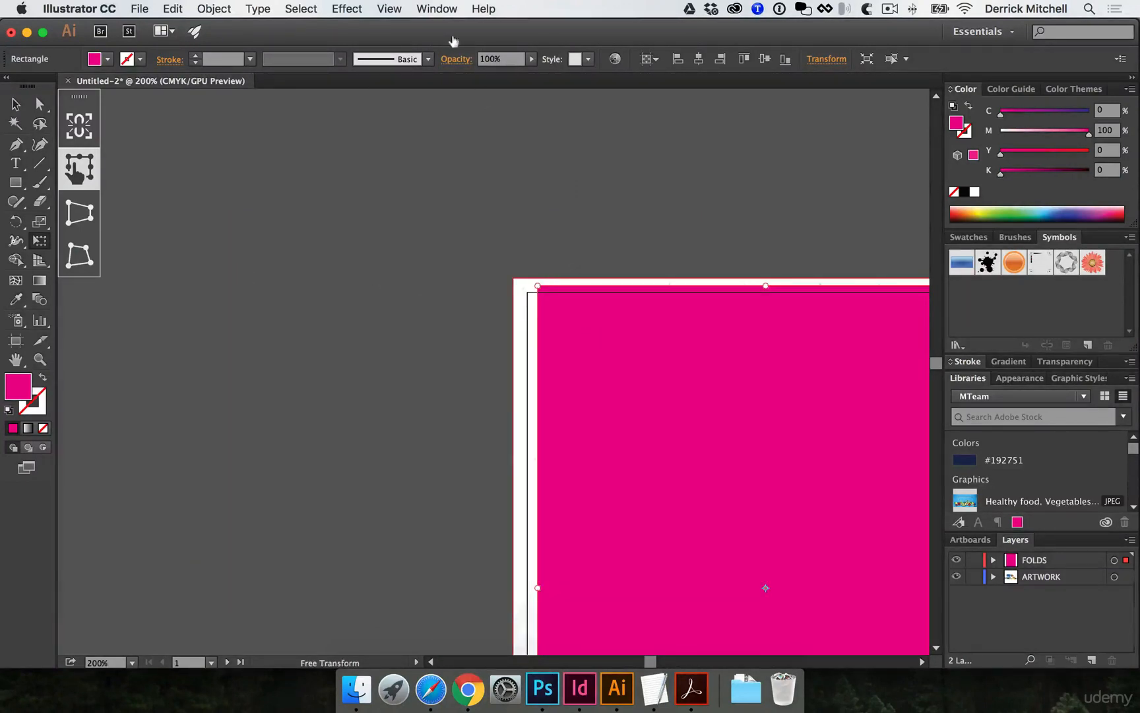
{"action": "left_click", "coordinate": [438, 8]}
{"action": "mouse_move", "coordinate": [305, 7]}
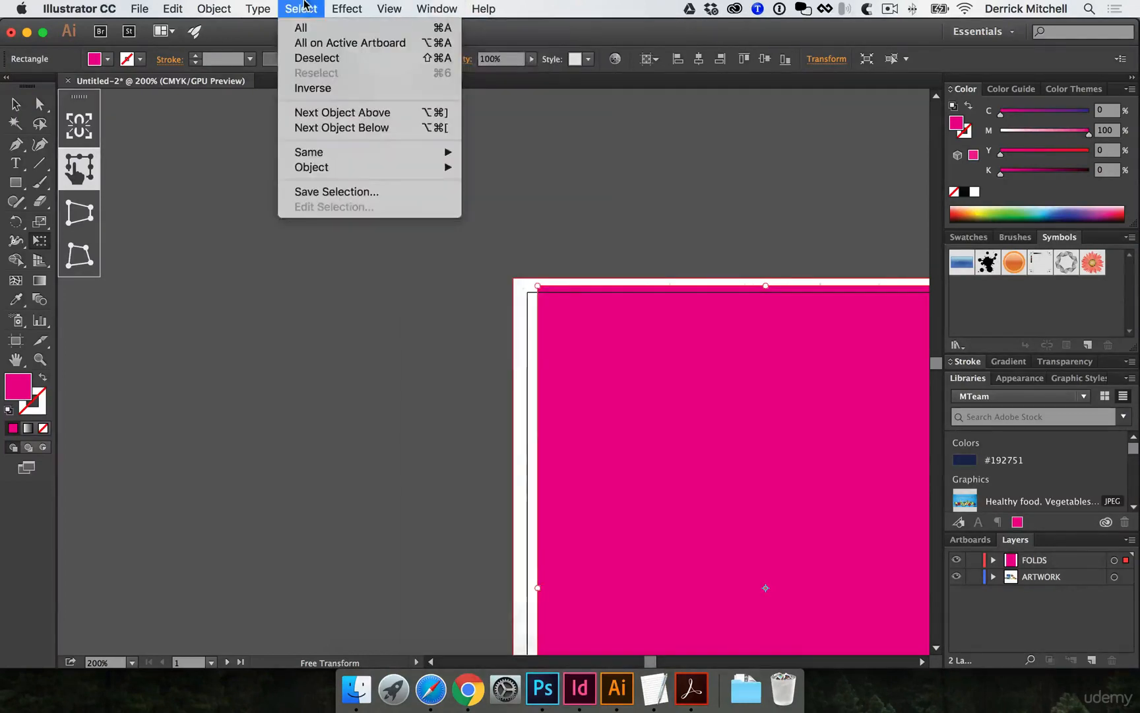
{"action": "mouse_move", "coordinate": [389, 8]}
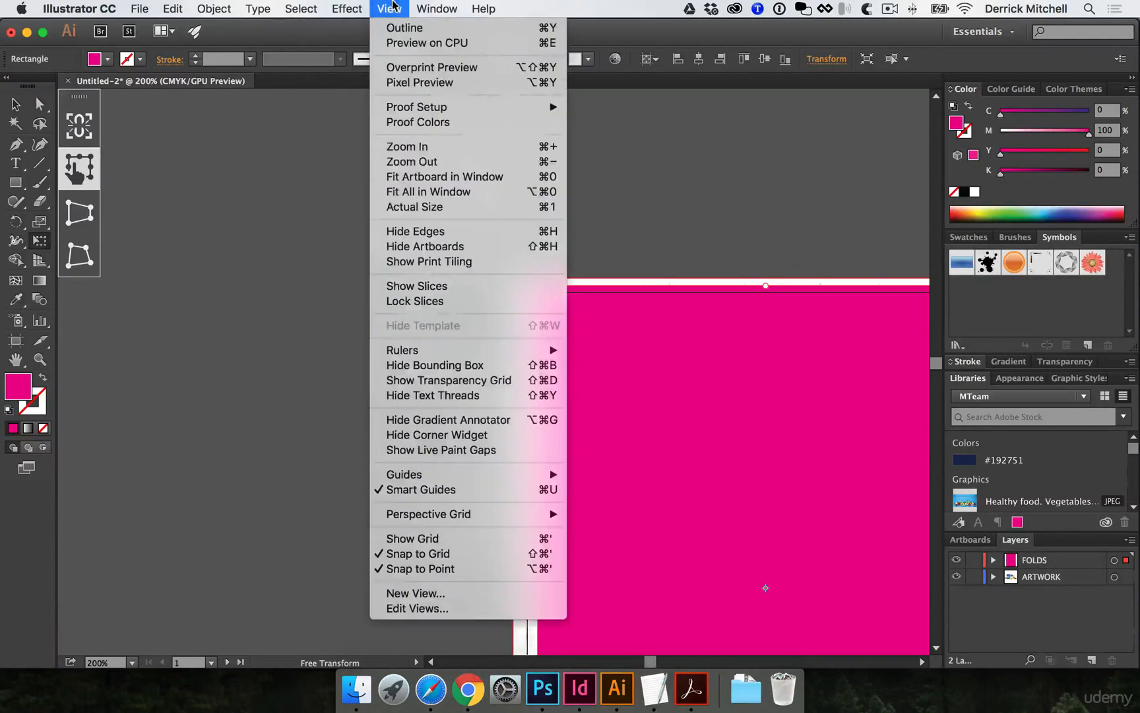
{"action": "left_click", "coordinate": [441, 553]}
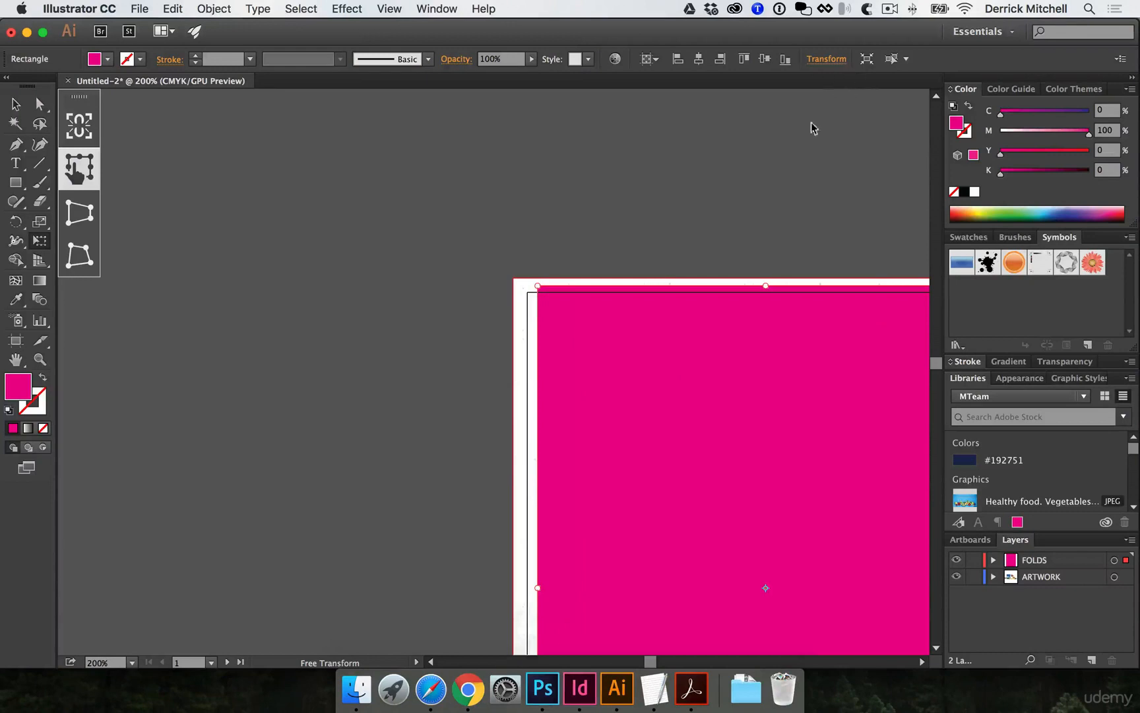
Align the magenta rectangle to the left and top edges of the first artboard
{"action": "left_click", "coordinate": [677, 58]}
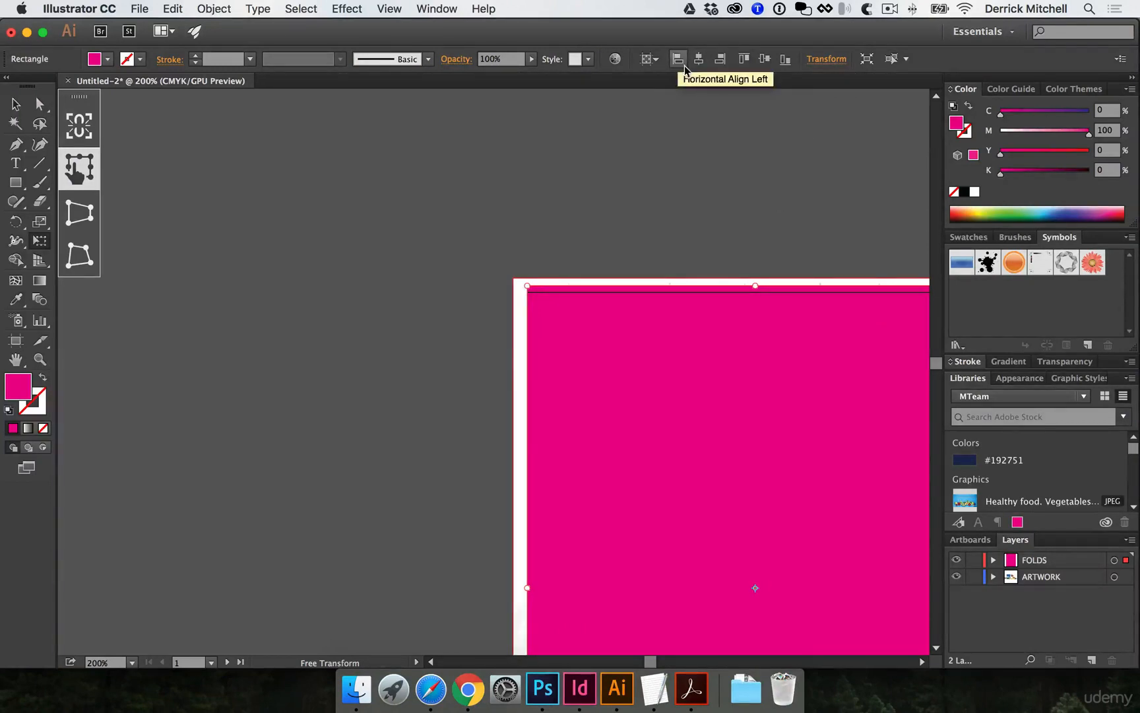
{"action": "left_click", "coordinate": [744, 59]}
Examine how the magenta rectangle's right edge lines up with the boundary between the ABOUT and DIRECTIONS panels
{"action": "key", "text": "space"}
{"action": "left_click_drag", "start_coordinate": [645, 330], "coordinate": [527, 257]}
{"action": "key", "text": "super+space"}
{"action": "left_click", "coordinate": [573, 202], "text": "super"}
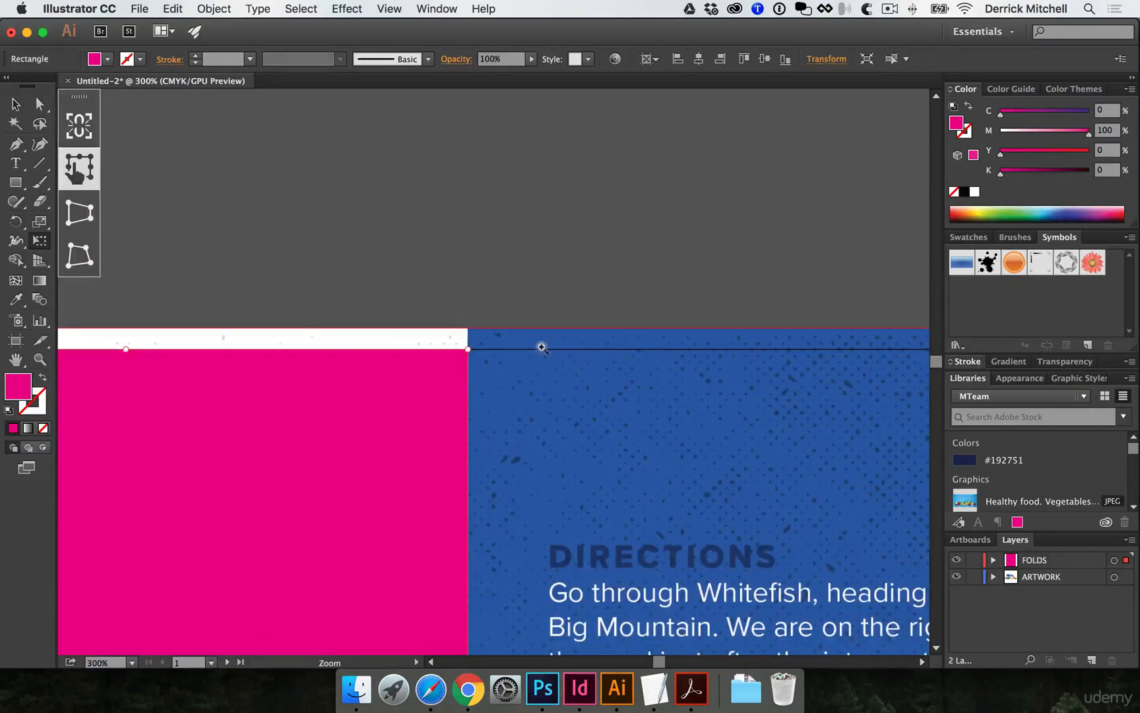
{"action": "left_click", "coordinate": [480, 348], "text": "super"}
{"action": "left_click", "coordinate": [475, 396], "text": "super"}
{"action": "left_click", "coordinate": [475, 396], "text": "super"}
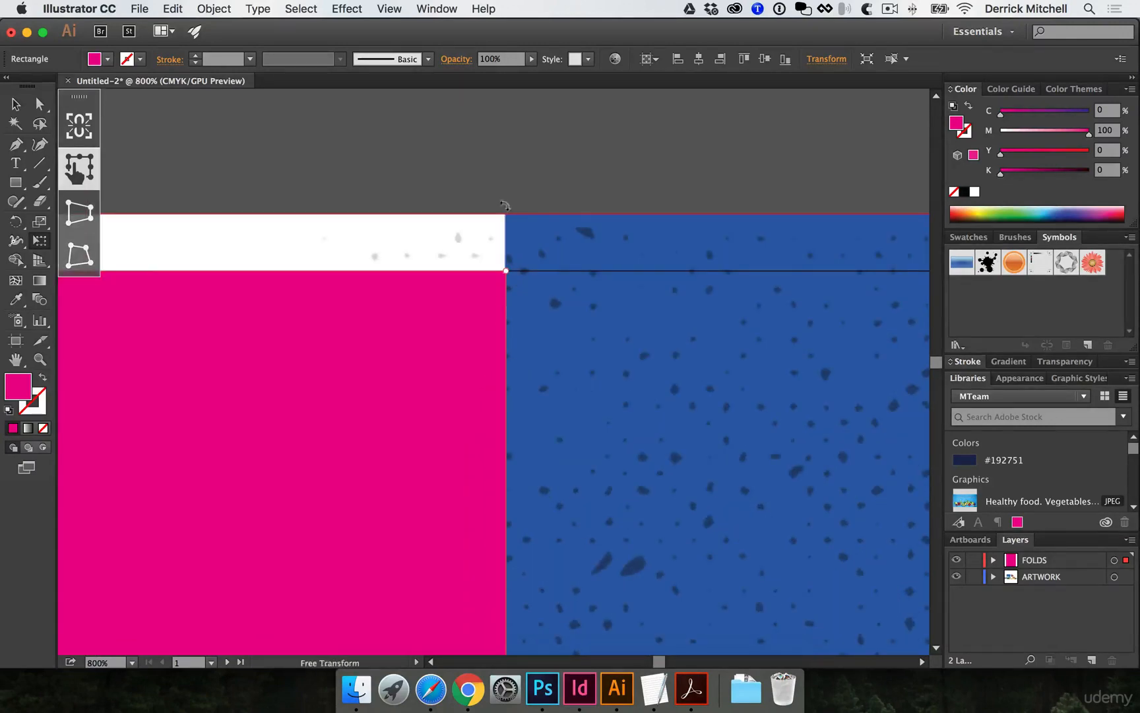
{"action": "key", "text": "alt+super+space"}
{"action": "left_click", "coordinate": [504, 373], "text": "alt+super"}
{"action": "left_click", "coordinate": [505, 373], "text": "alt+super"}
{"action": "left_click", "coordinate": [505, 373], "text": "alt+super"}
{"action": "left_click", "coordinate": [505, 373], "text": "alt+super"}
{"action": "left_click", "coordinate": [505, 372], "text": "alt+super"}
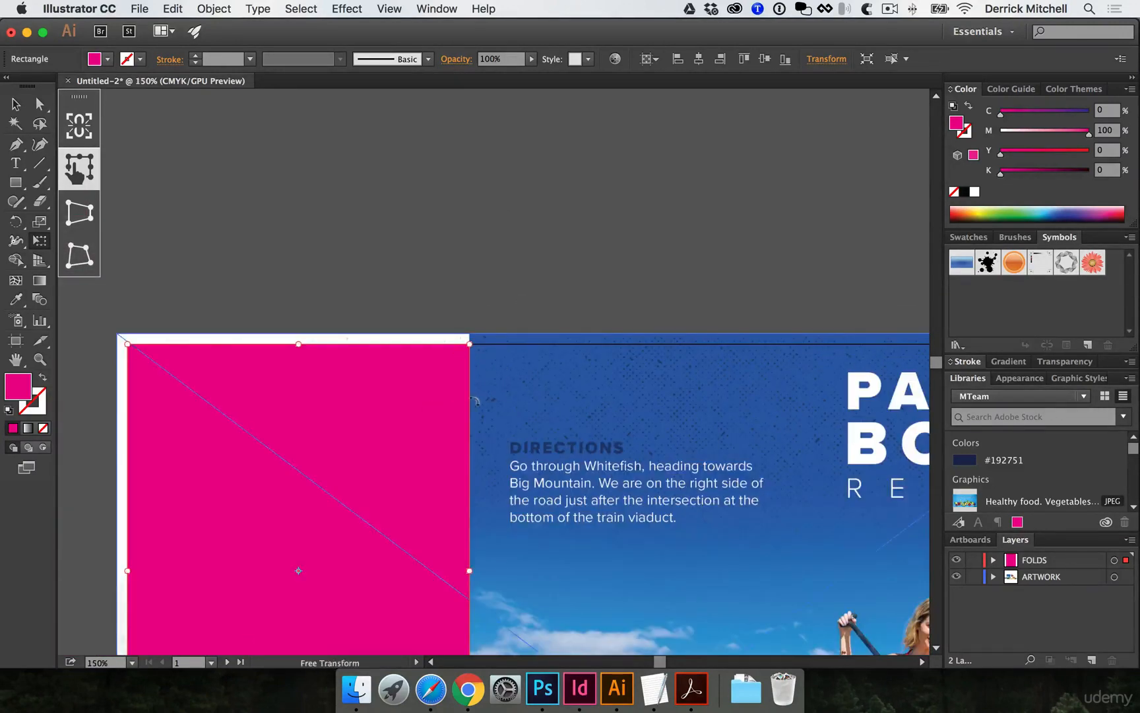
Show the rulers and add a horizontal guide above the artboard and a vertical guide at the rectangle's right edge, at 4 in
{"action": "key", "text": "space"}
{"action": "left_click_drag", "start_coordinate": [479, 390], "coordinate": [484, 276]}
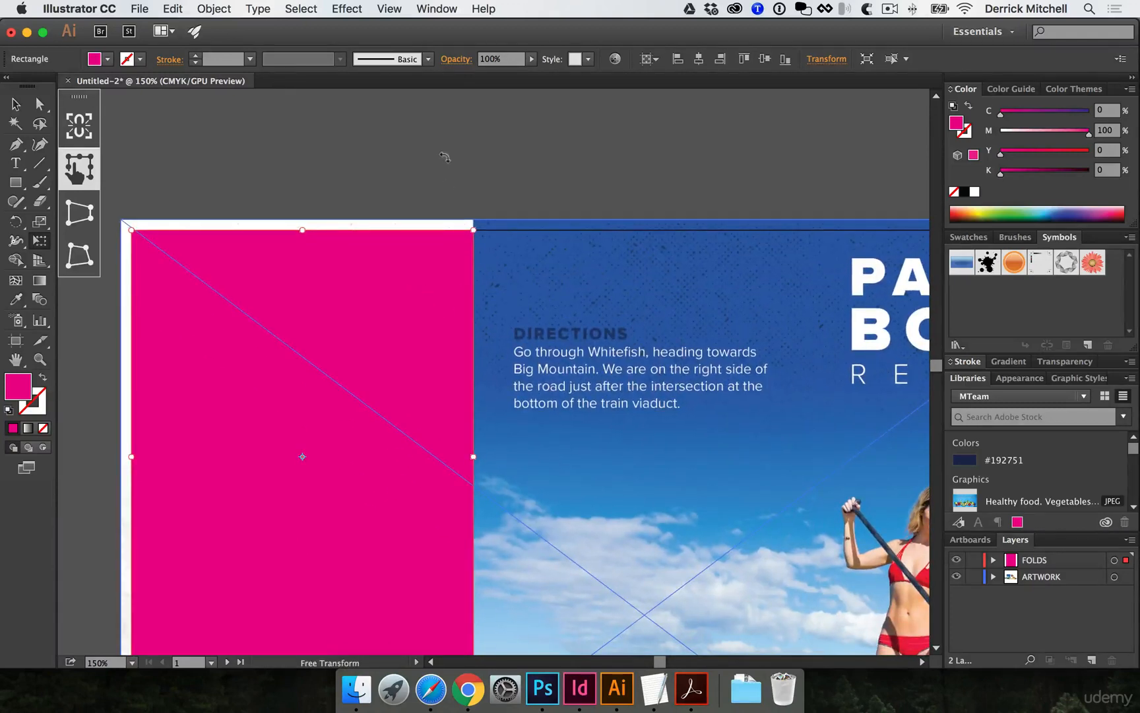
{"action": "key", "text": "super+r"}
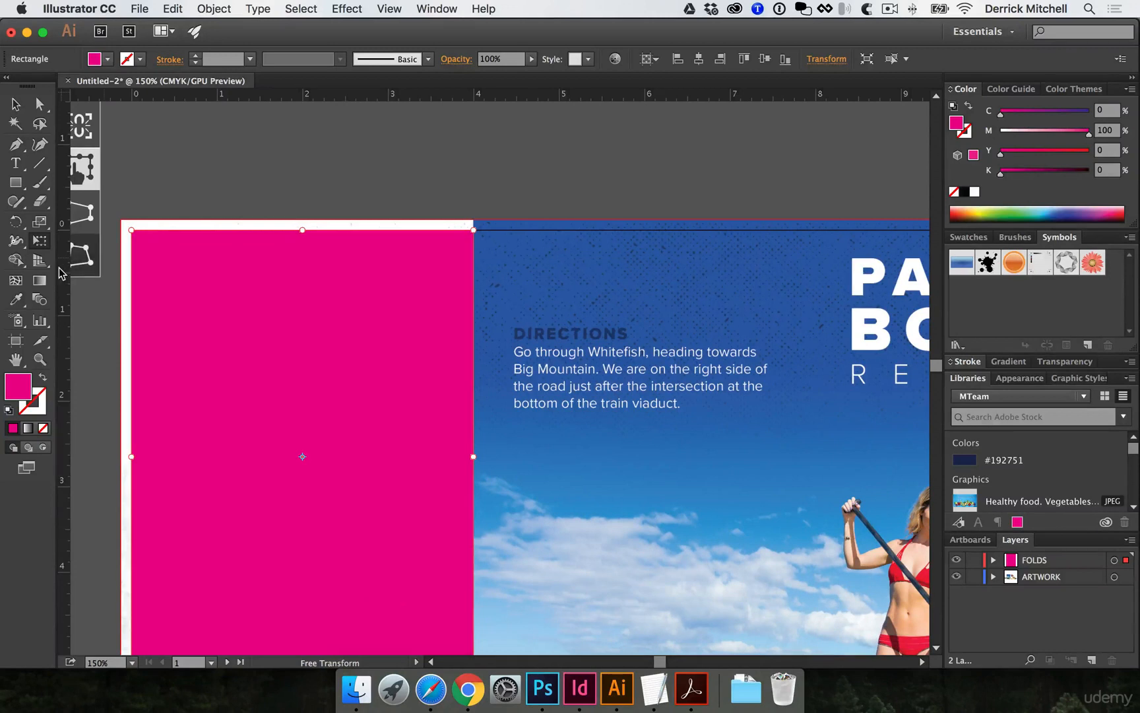
{"action": "scroll", "coordinate": [99, 271], "scroll_direction": "right", "scroll_amount": 1}
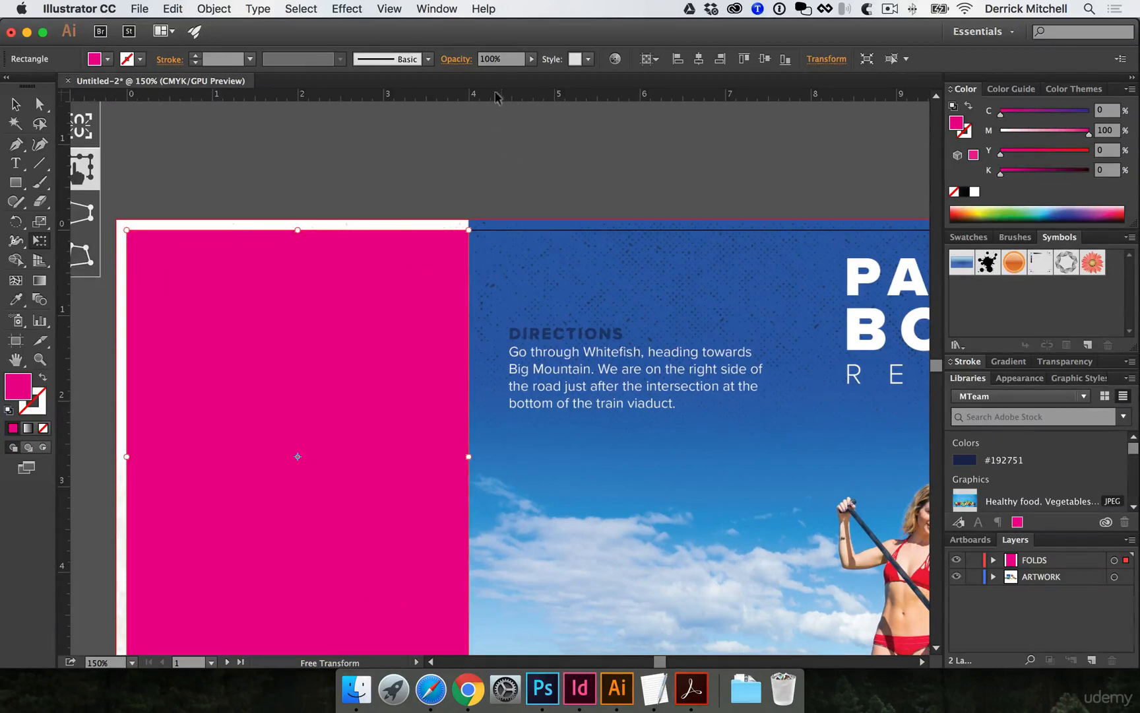
{"action": "left_click_drag", "start_coordinate": [500, 116], "coordinate": [506, 119]}
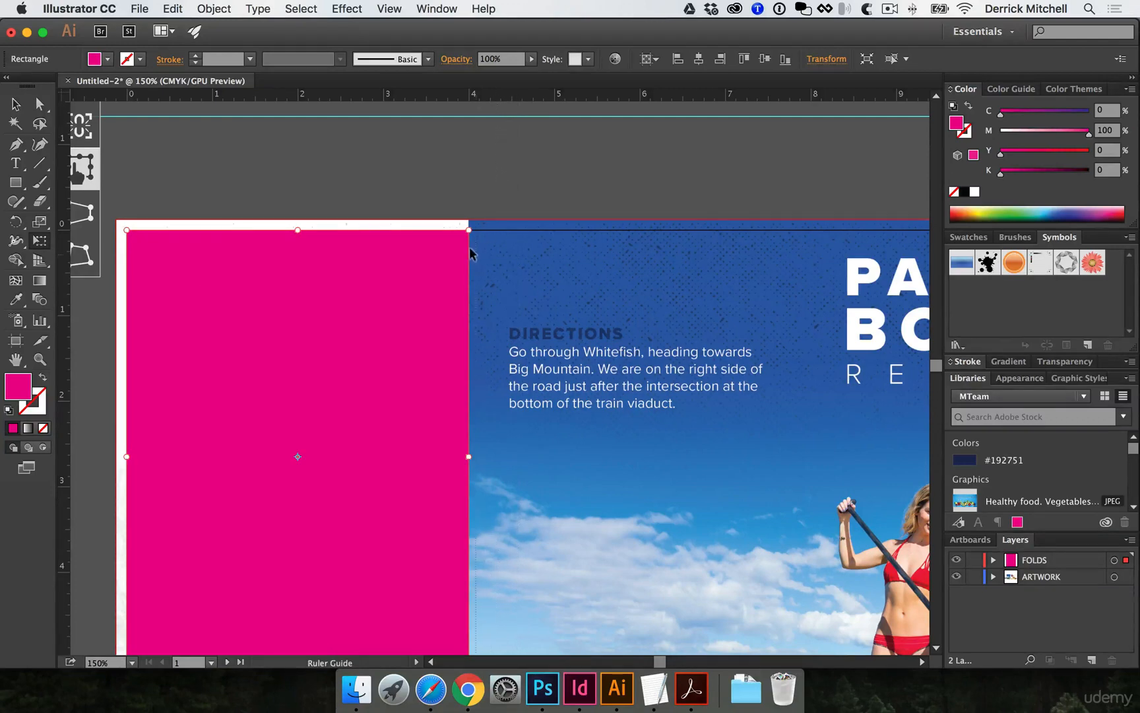
{"action": "left_click_drag", "start_coordinate": [463, 259], "coordinate": [468, 260]}
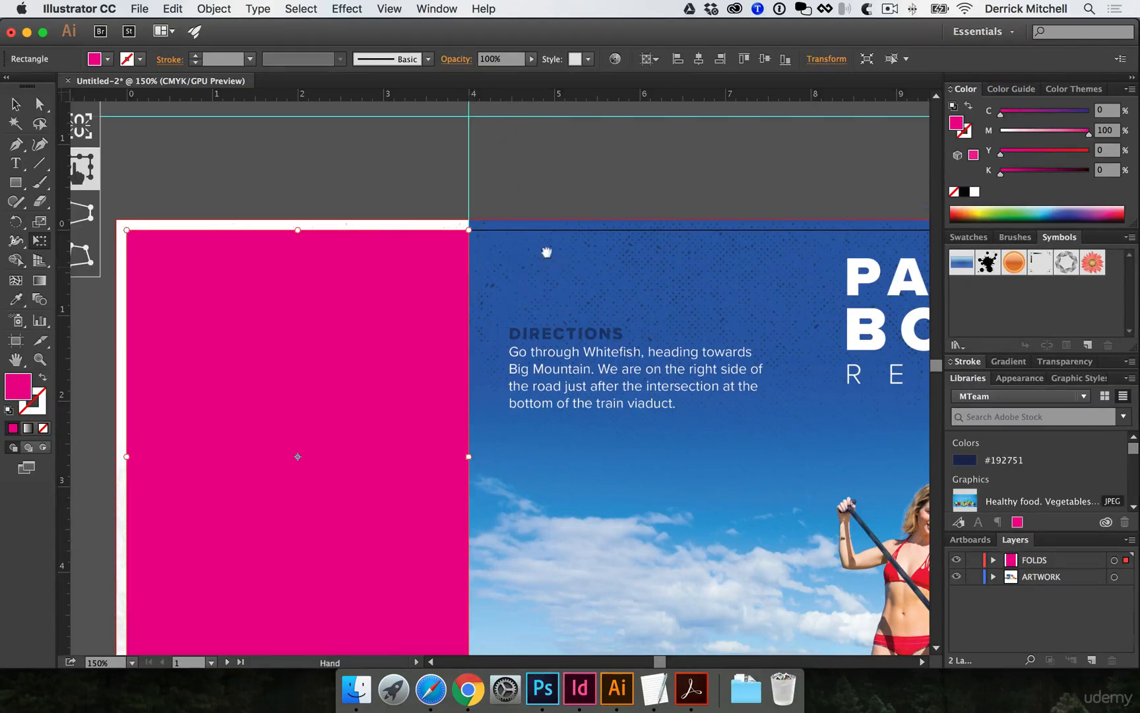
Align the magenta rectangle to the artboard's right edge and add a vertical guide at its left edge, at 8 in
{"action": "left_click", "coordinate": [541, 216], "text": "alt+super"}
{"action": "scroll", "coordinate": [542, 216], "scroll_direction": "down", "scroll_amount": 5}
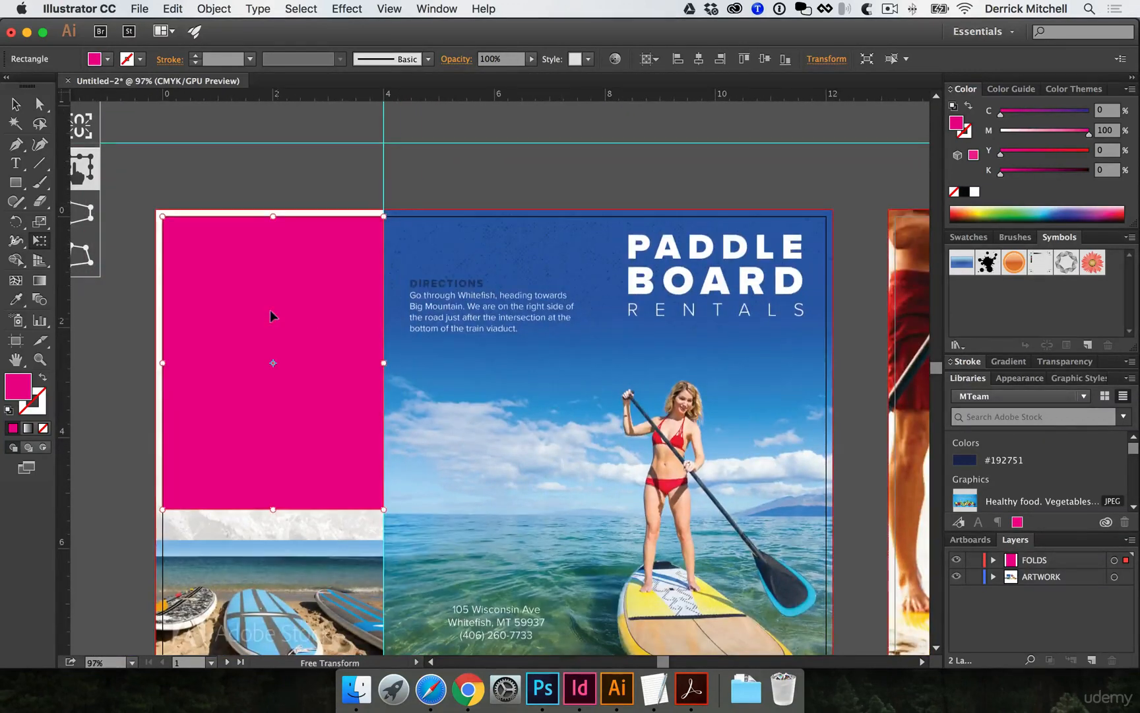
{"action": "left_click_drag", "start_coordinate": [257, 281], "coordinate": [560, 259]}
{"action": "key", "text": "super+z"}
{"action": "key", "text": "v"}
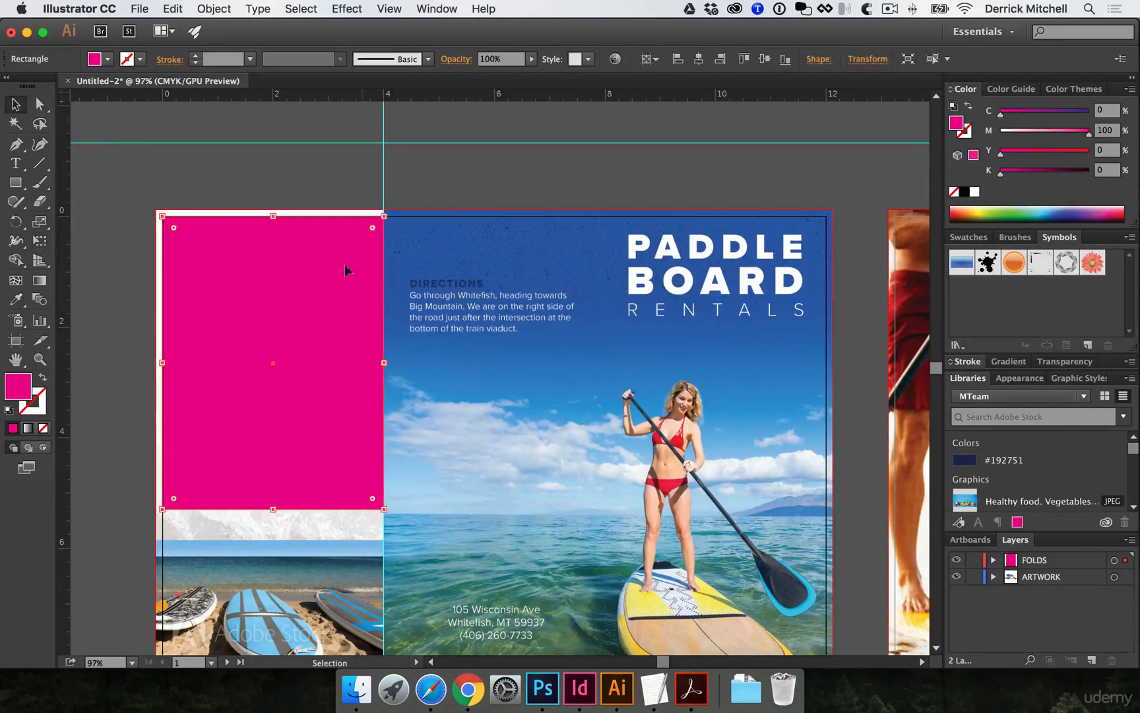
{"action": "left_click", "coordinate": [723, 59]}
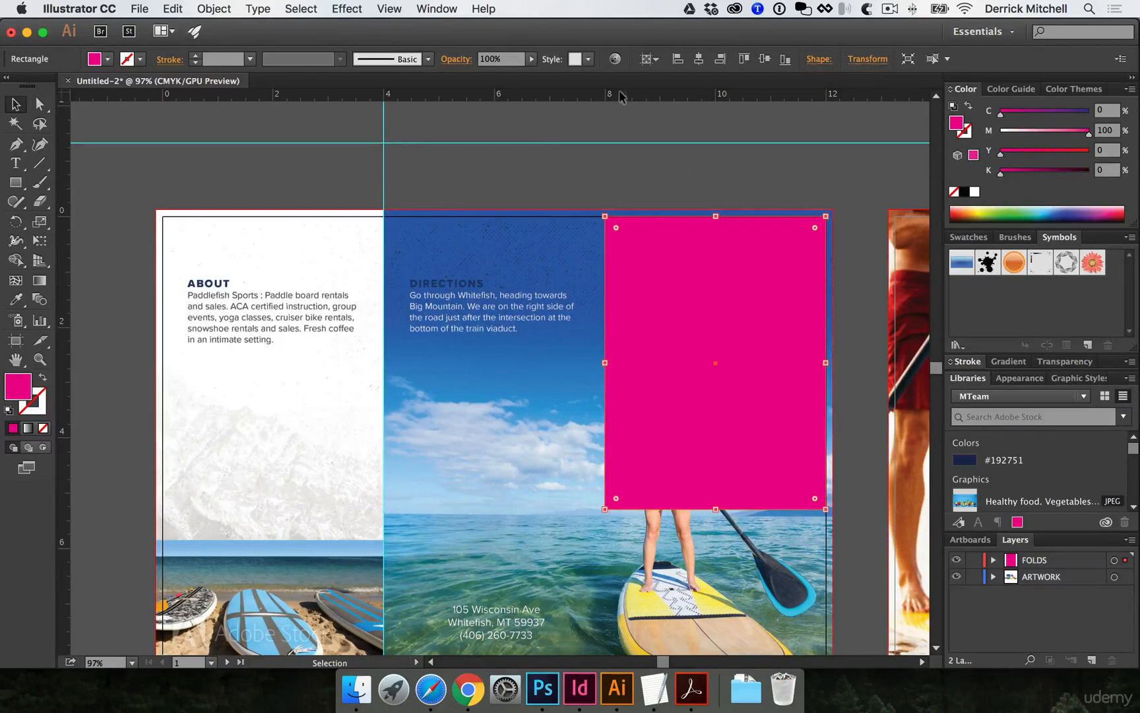
{"action": "left_click_drag", "start_coordinate": [622, 96], "coordinate": [600, 249]}
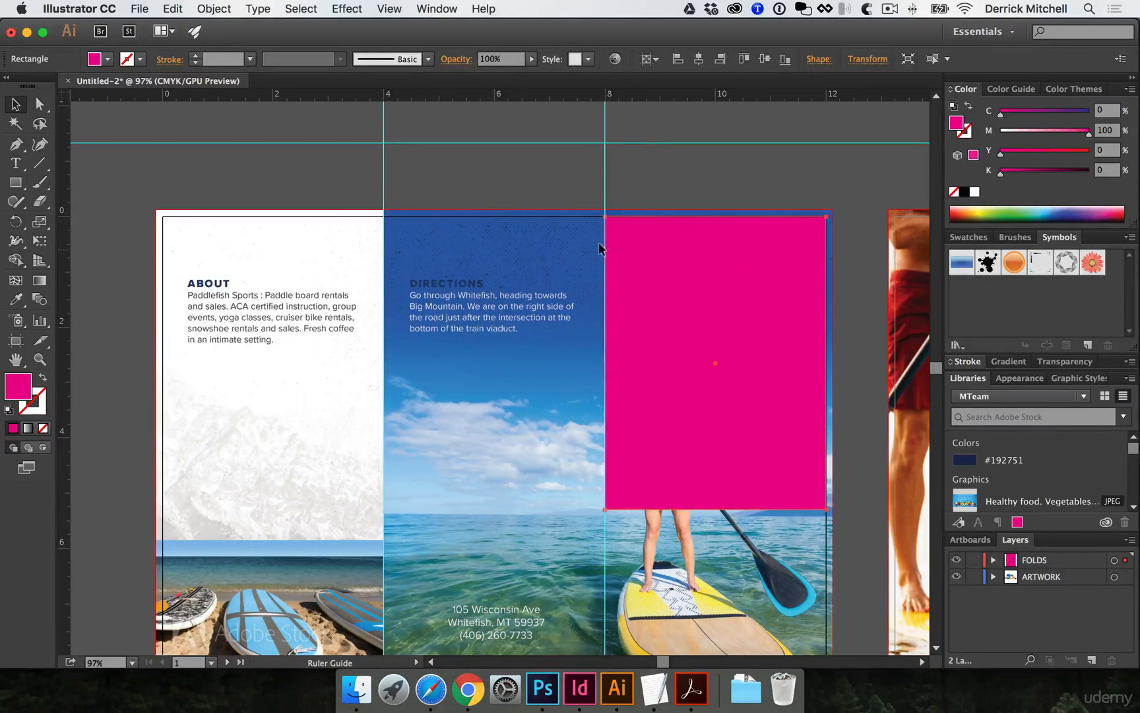
{"action": "left_click", "coordinate": [651, 151]}
Remove the magenta rectangle's two right corner anchors, leaving only its left edge as a vertical line at 8 in
{"action": "left_click", "coordinate": [543, 261], "text": "super"}
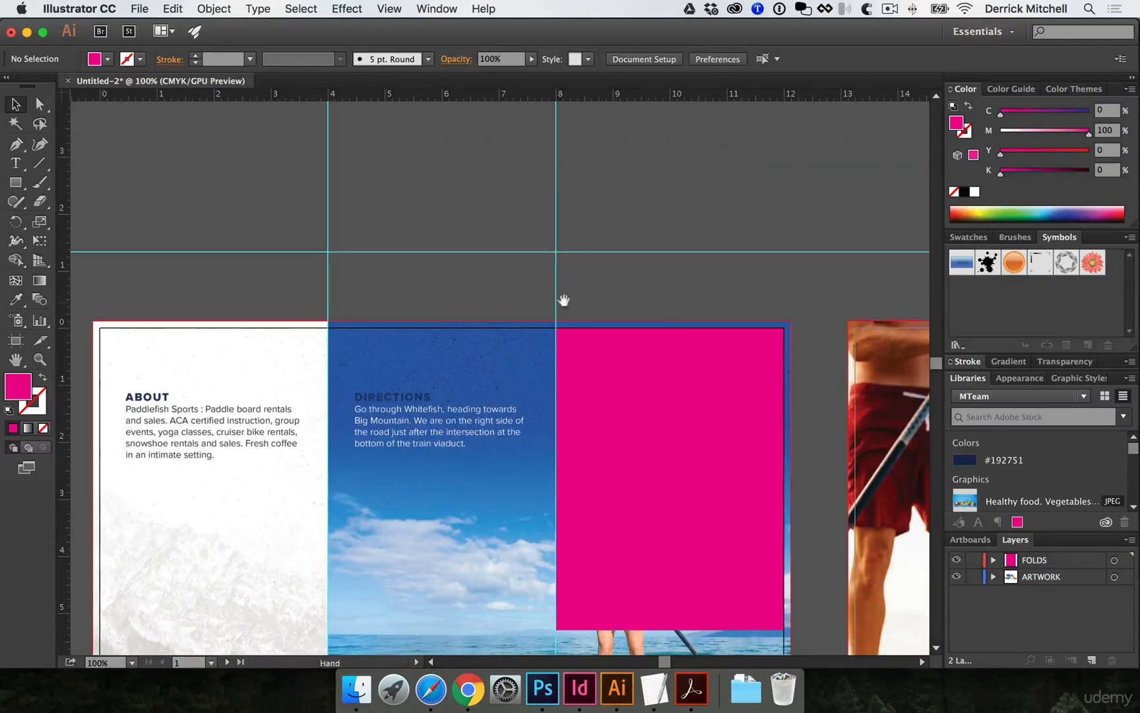
{"action": "left_click_drag", "start_coordinate": [563, 301], "coordinate": [638, 146]}
{"action": "left_click", "coordinate": [676, 257]}
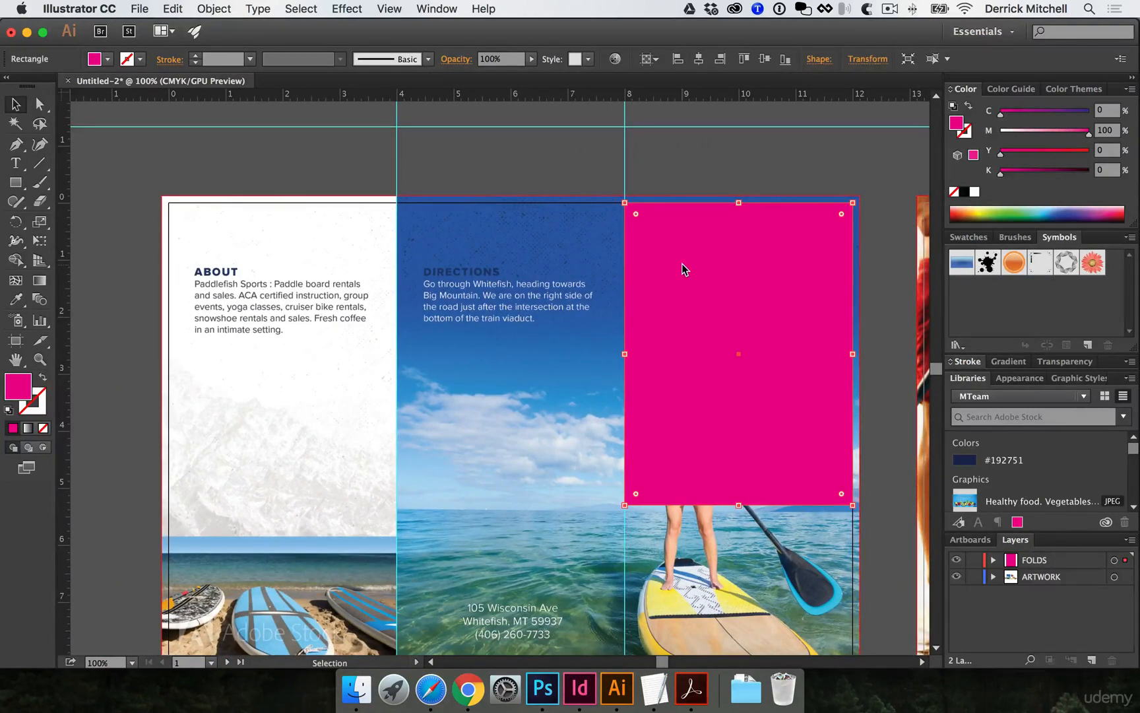
{"action": "key", "text": "a"}
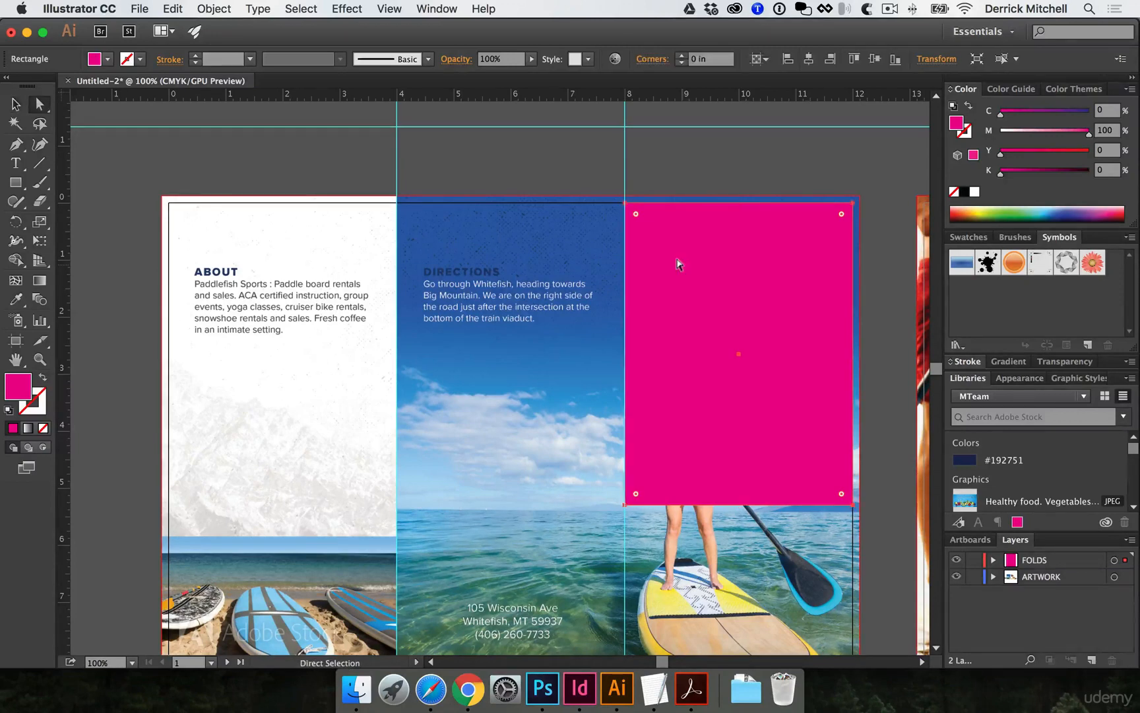
{"action": "left_click", "coordinate": [852, 203]}
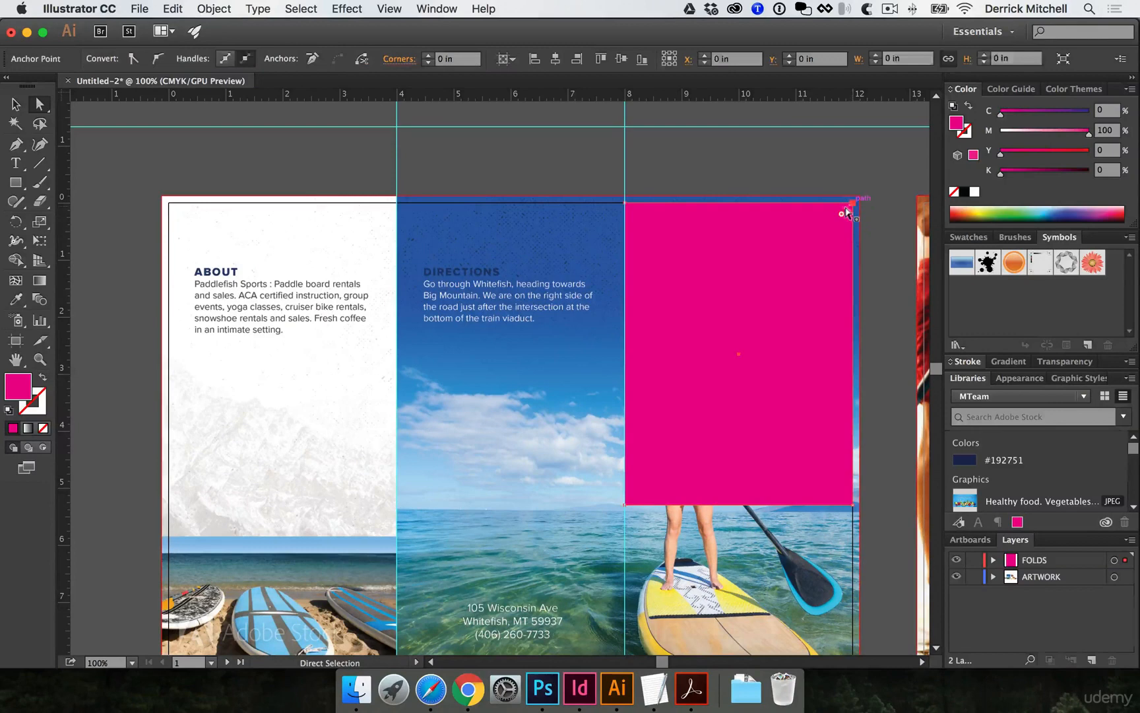
{"action": "left_click", "coordinate": [852, 504], "text": "shift"}
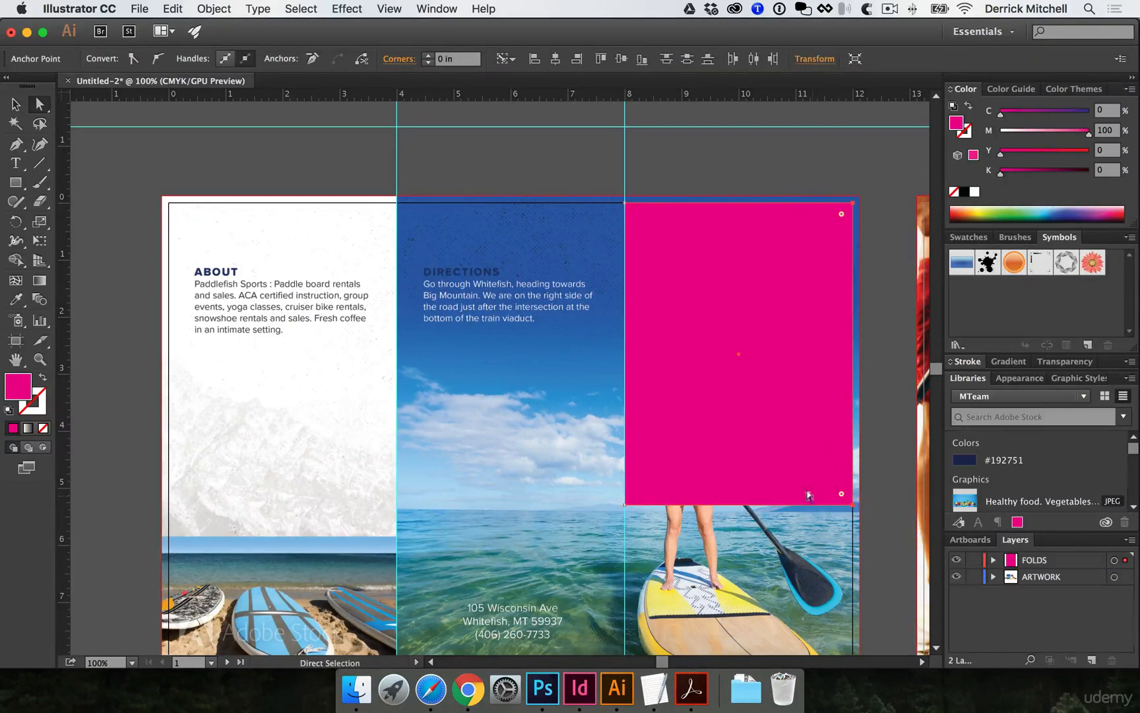
{"action": "left_click_drag", "start_coordinate": [808, 495], "coordinate": [581, 495]}
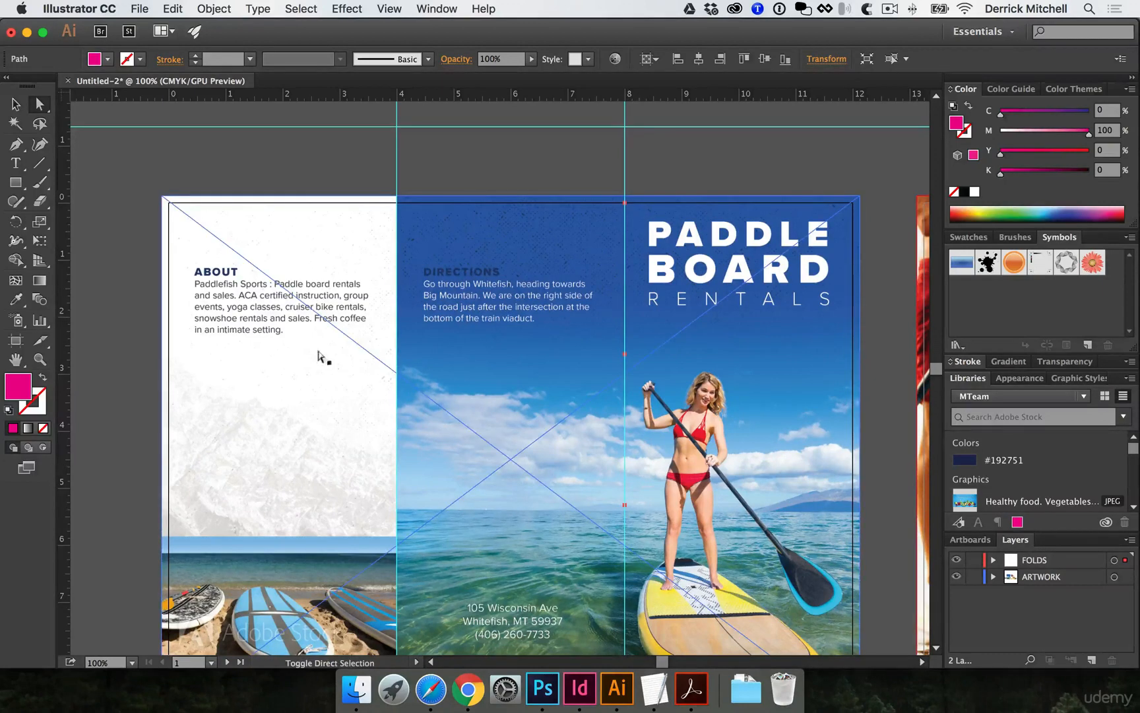
Give the vertical line at 8 in a 1 pt magenta stroke with no fill, and hide the guides
{"action": "left_click", "coordinate": [42, 377]}
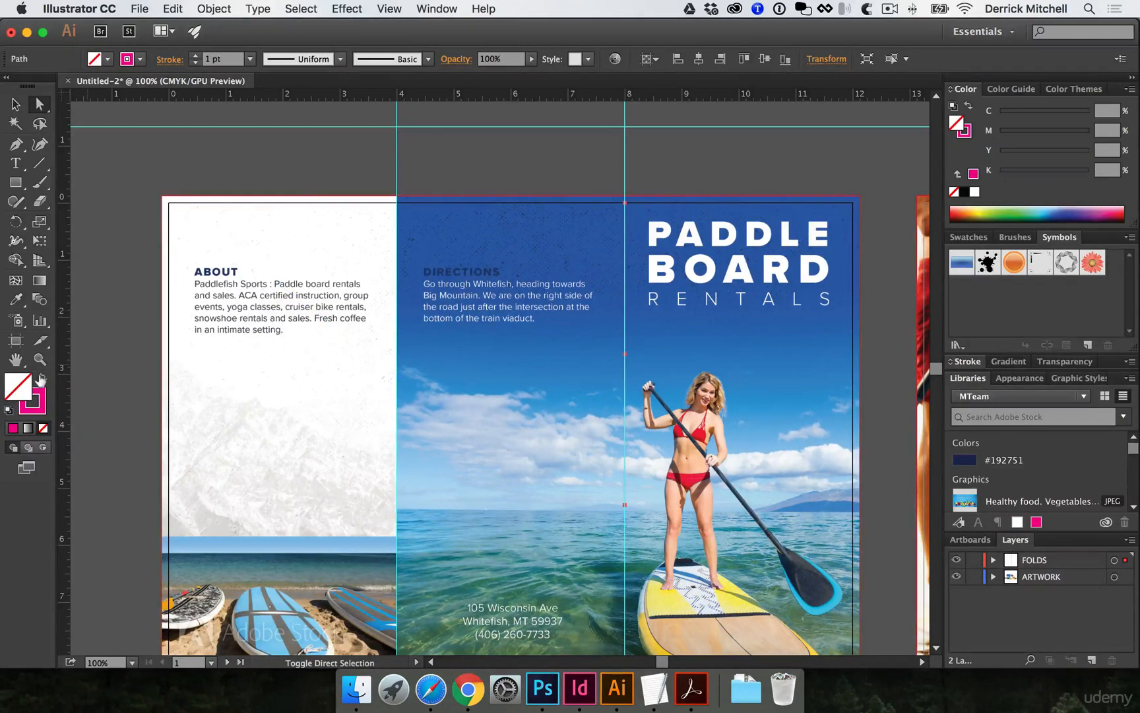
{"action": "left_click", "coordinate": [603, 368]}
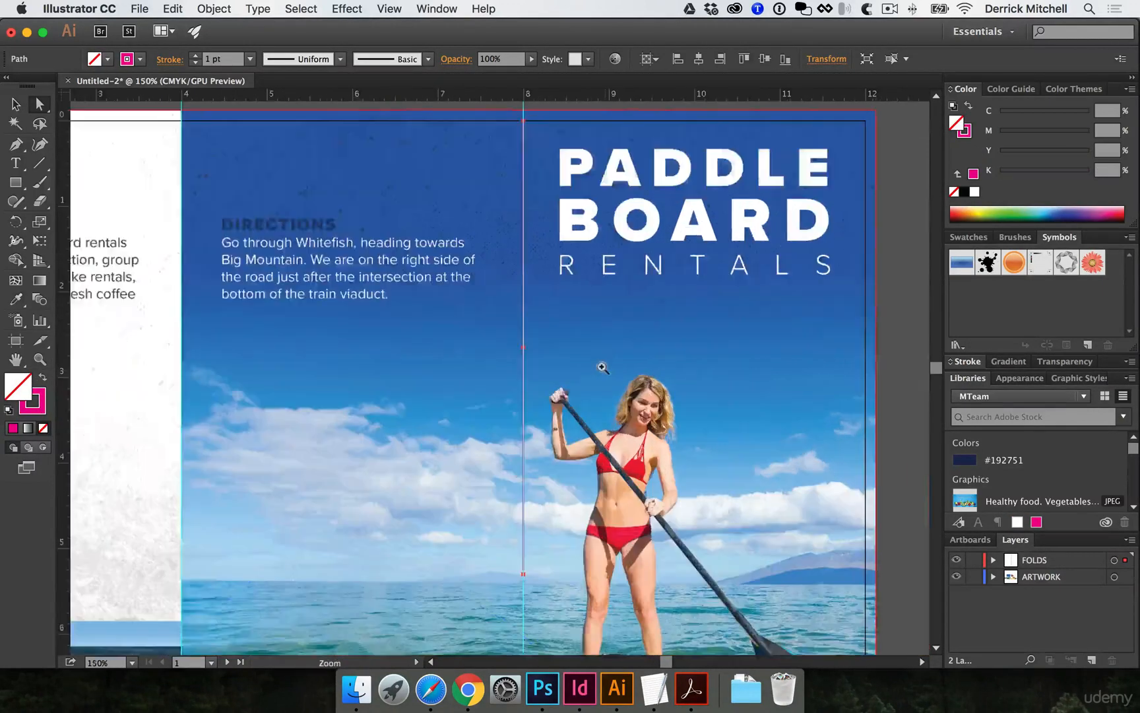
{"action": "left_click", "coordinate": [603, 368]}
{"action": "key", "text": "v"}
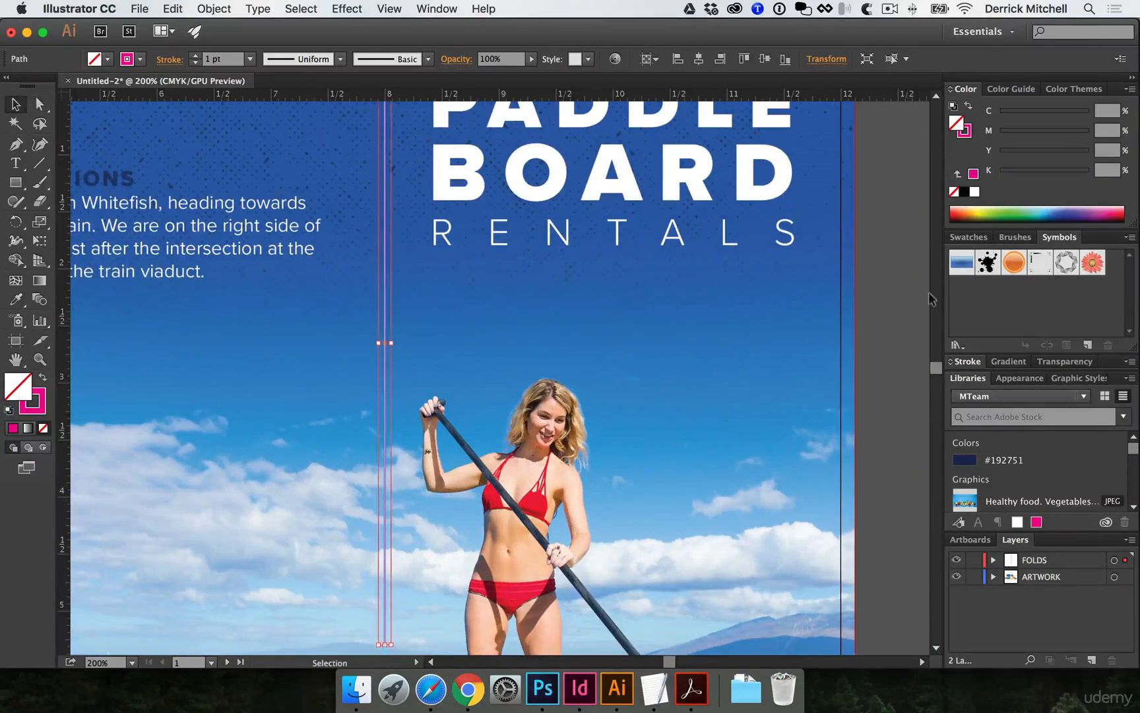
{"action": "left_click", "coordinate": [916, 294]}
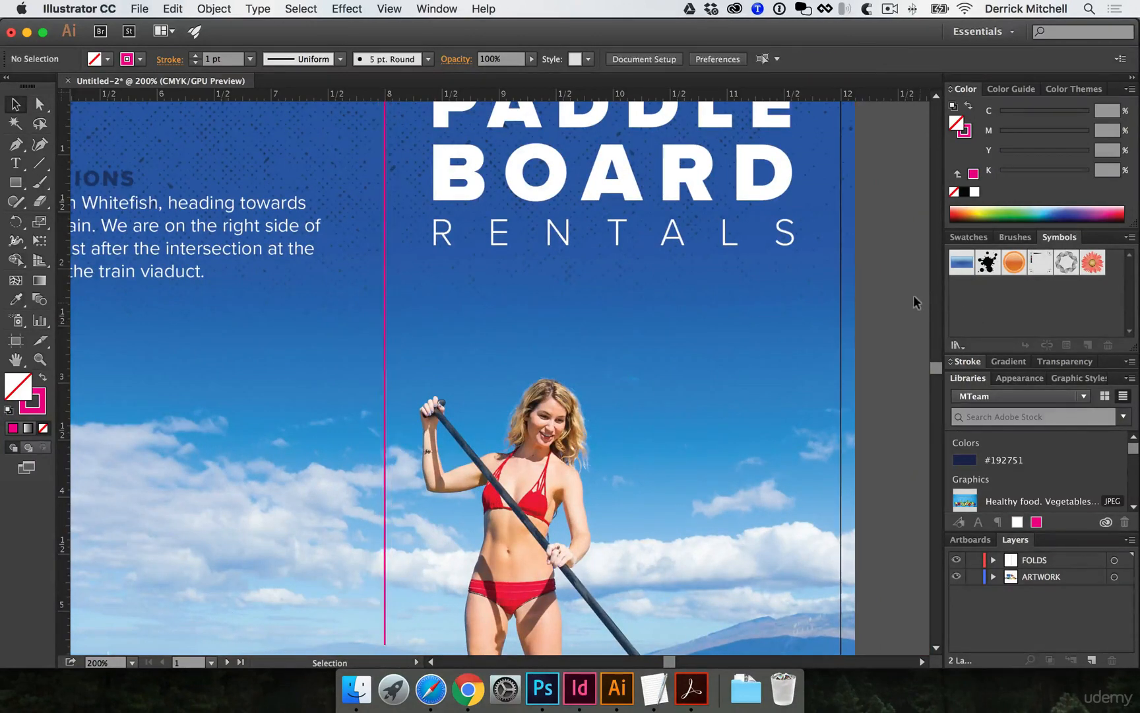
Duplicate the magenta fold line onto the boundary between the ABOUT and DIRECTIONS panels at 4 in
{"action": "left_click", "coordinate": [466, 343], "text": "alt+super"}
{"action": "scroll", "coordinate": [594, 376], "scroll_direction": "left", "scroll_amount": 5}
{"action": "scroll", "coordinate": [594, 376], "scroll_direction": "down", "scroll_amount": 1}
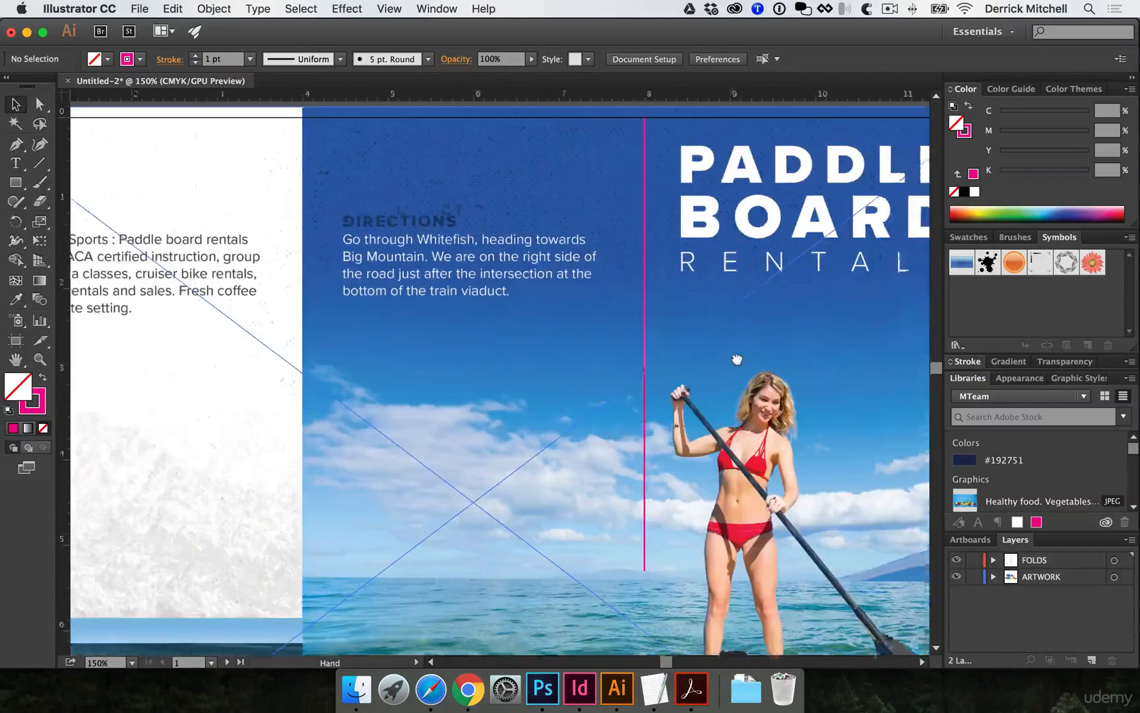
{"action": "left_click_drag", "start_coordinate": [700, 330], "coordinate": [362, 291]}
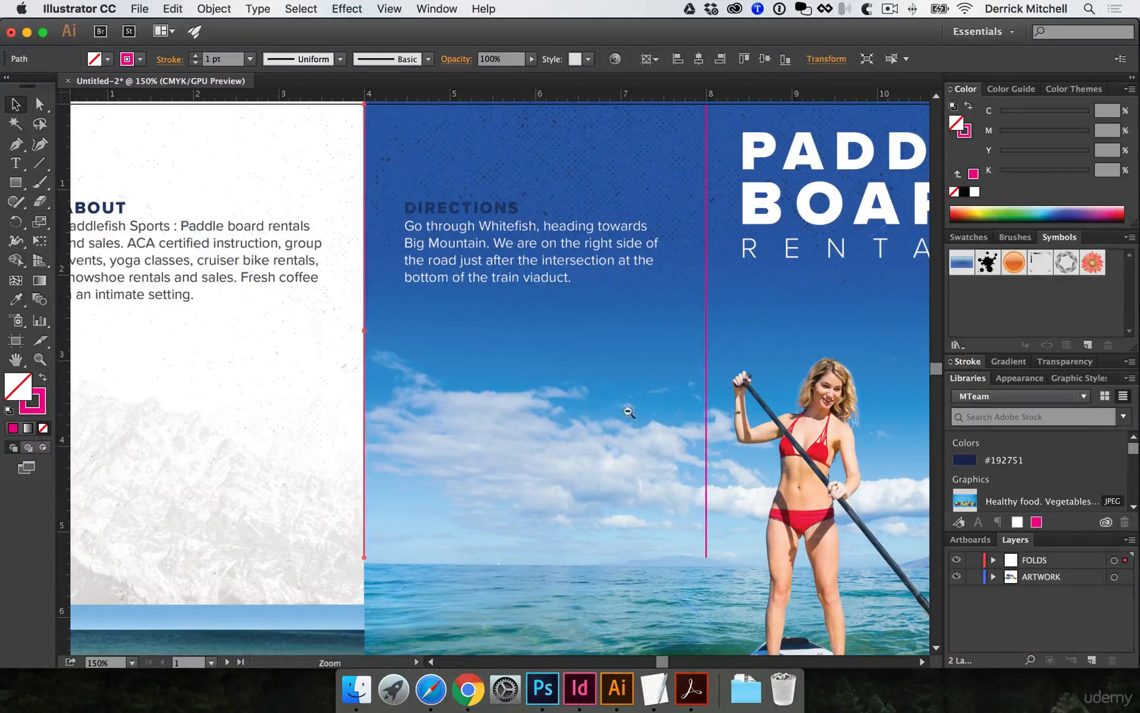
Select both fold lines and stretch them down to the bottom edge of the first artboard
{"action": "key", "text": "super+1"}
{"action": "left_click", "coordinate": [540, 461], "text": "shift"}
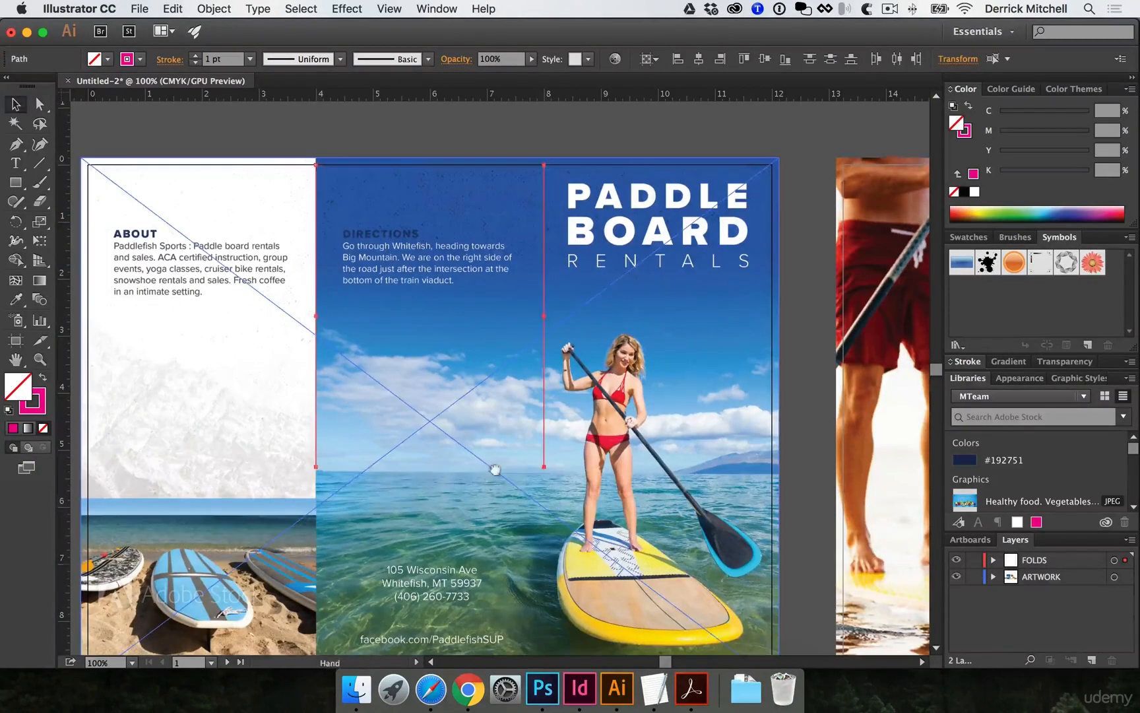
{"action": "left_click_drag", "start_coordinate": [494, 468], "coordinate": [489, 503]}
{"action": "left_click_drag", "start_coordinate": [488, 319], "coordinate": [503, 447]}
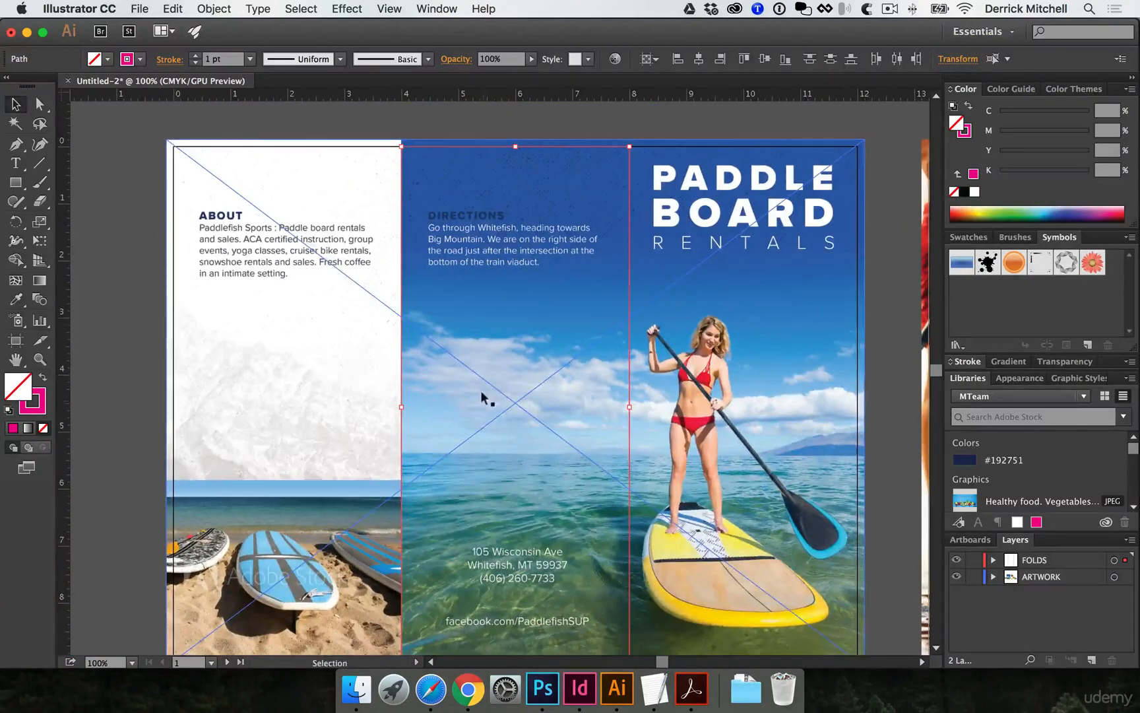
Turn both fold lines into dashed lines with a 12 pt dash
{"action": "left_click", "coordinate": [37, 405]}
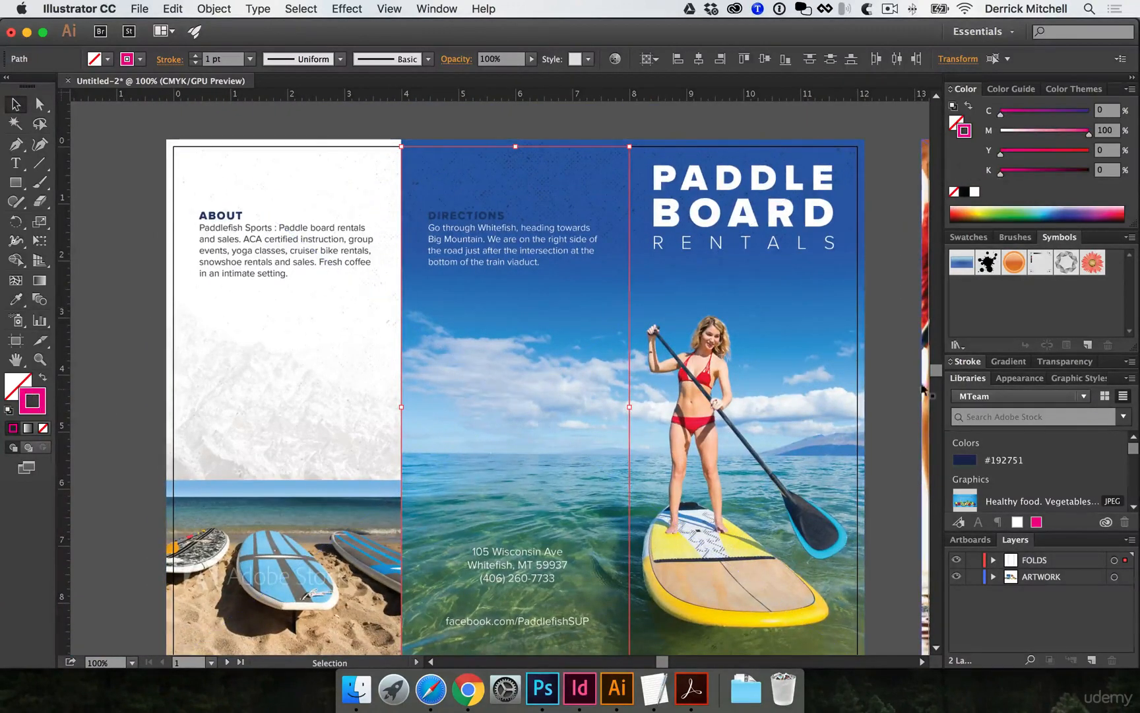
{"action": "left_click", "coordinate": [968, 363]}
{"action": "left_click", "coordinate": [955, 487]}
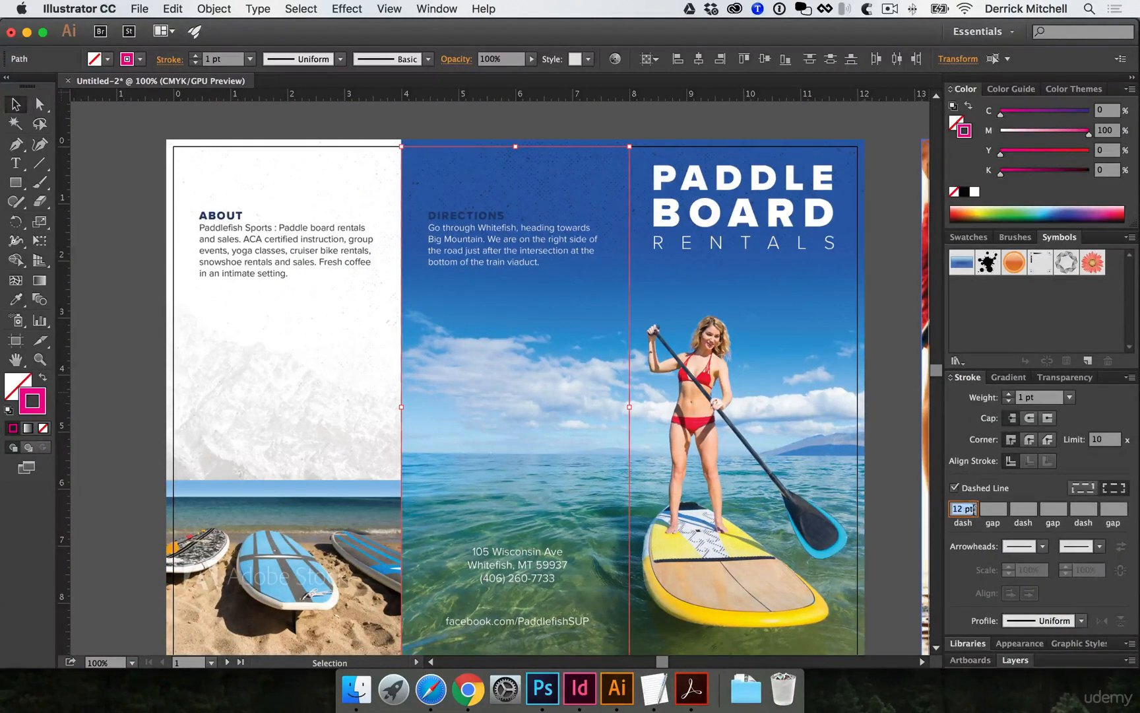
{"action": "left_click", "coordinate": [647, 114]}
Add the text FOLD on the middle panel below the DIRECTIONS paragraph
{"action": "key", "text": "t"}
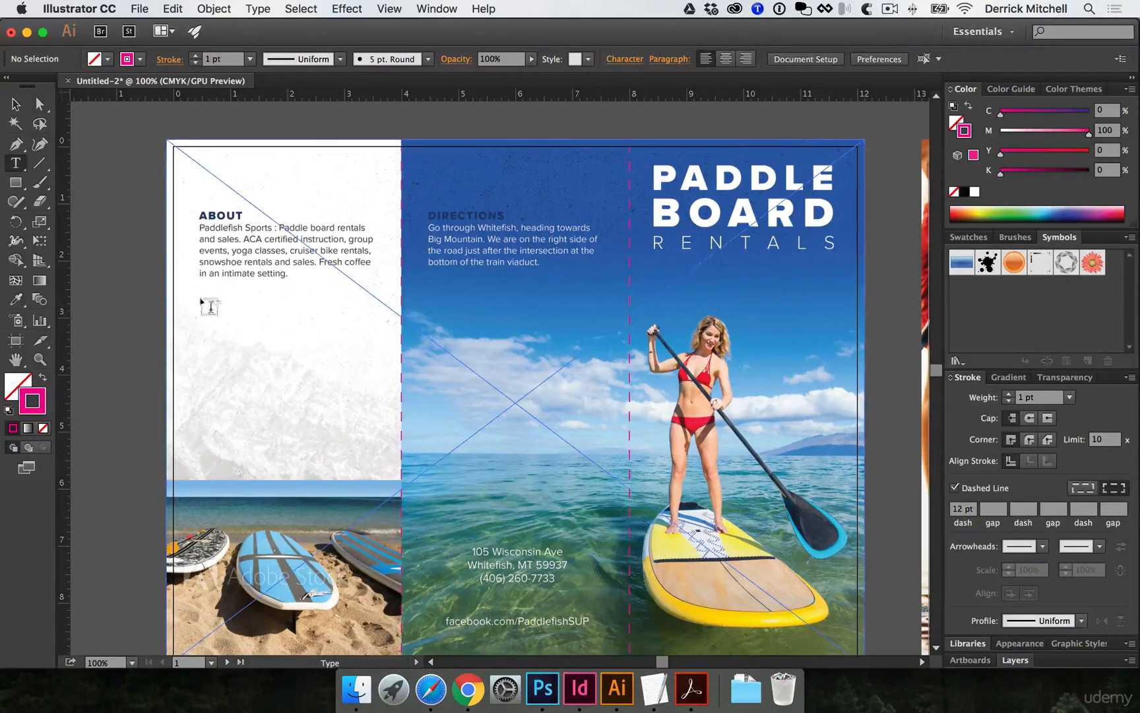
{"action": "left_click", "coordinate": [454, 302]}
{"action": "type", "text": "FOLD"}
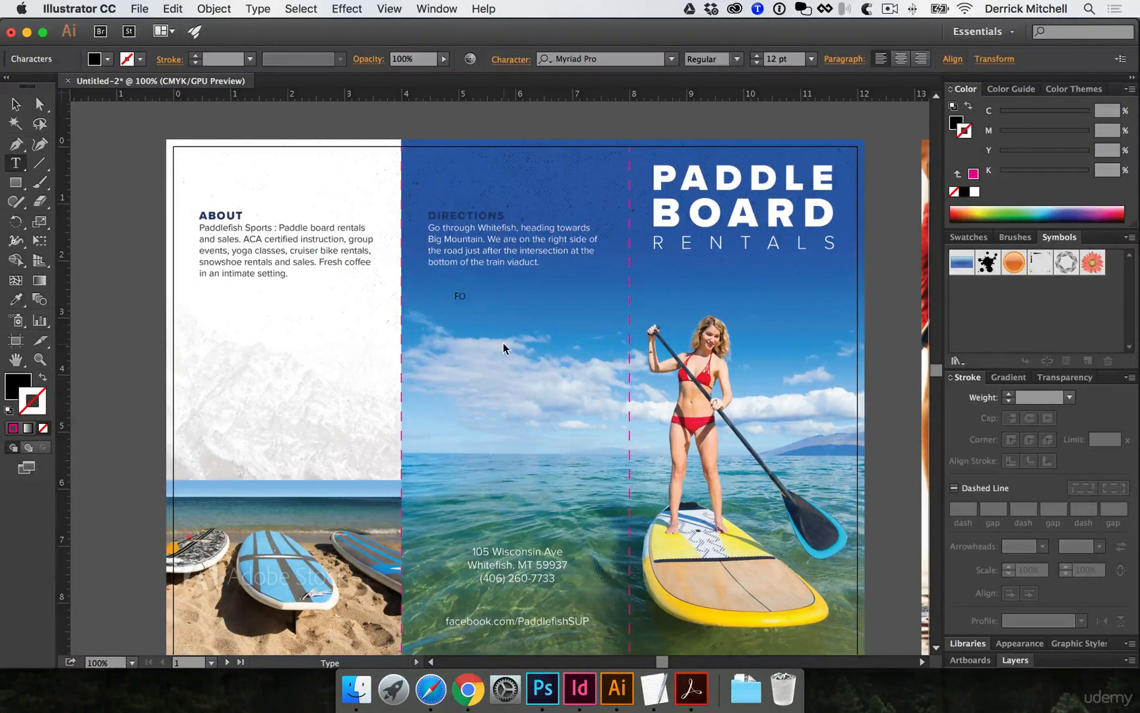
Colour the FOLD text magenta with M at 100% and K at 0%
{"action": "double_click", "coordinate": [462, 296]}
{"action": "left_click", "coordinate": [19, 384]}
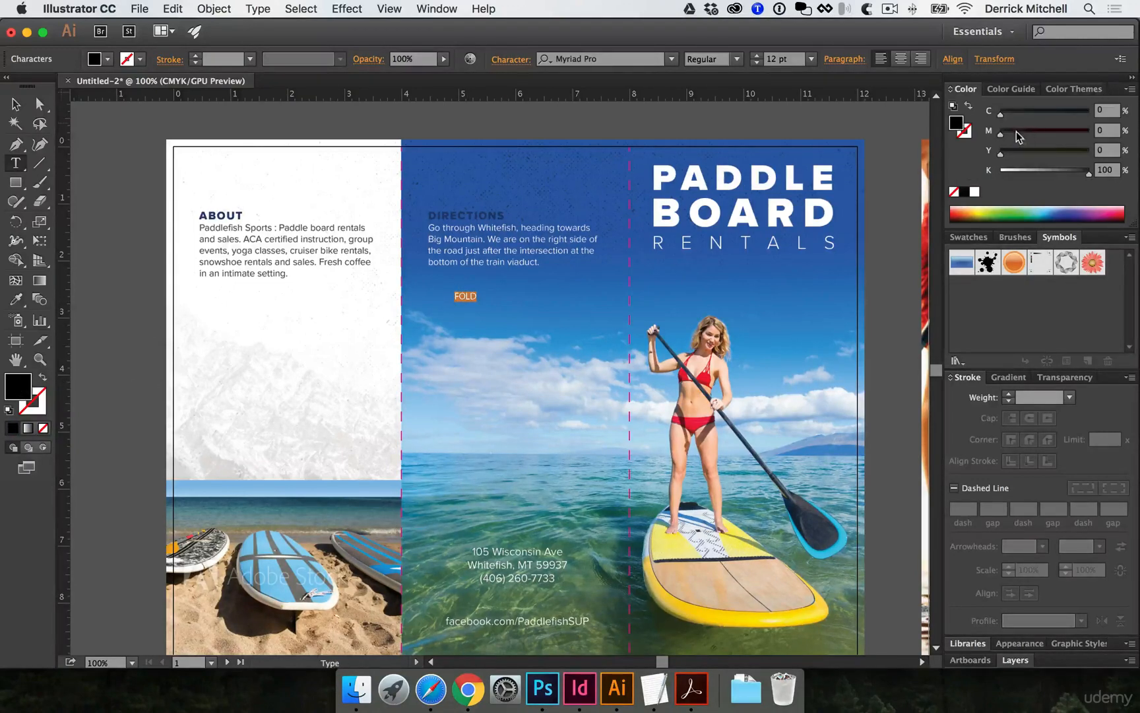
{"action": "left_click_drag", "start_coordinate": [1017, 131], "coordinate": [1090, 132]}
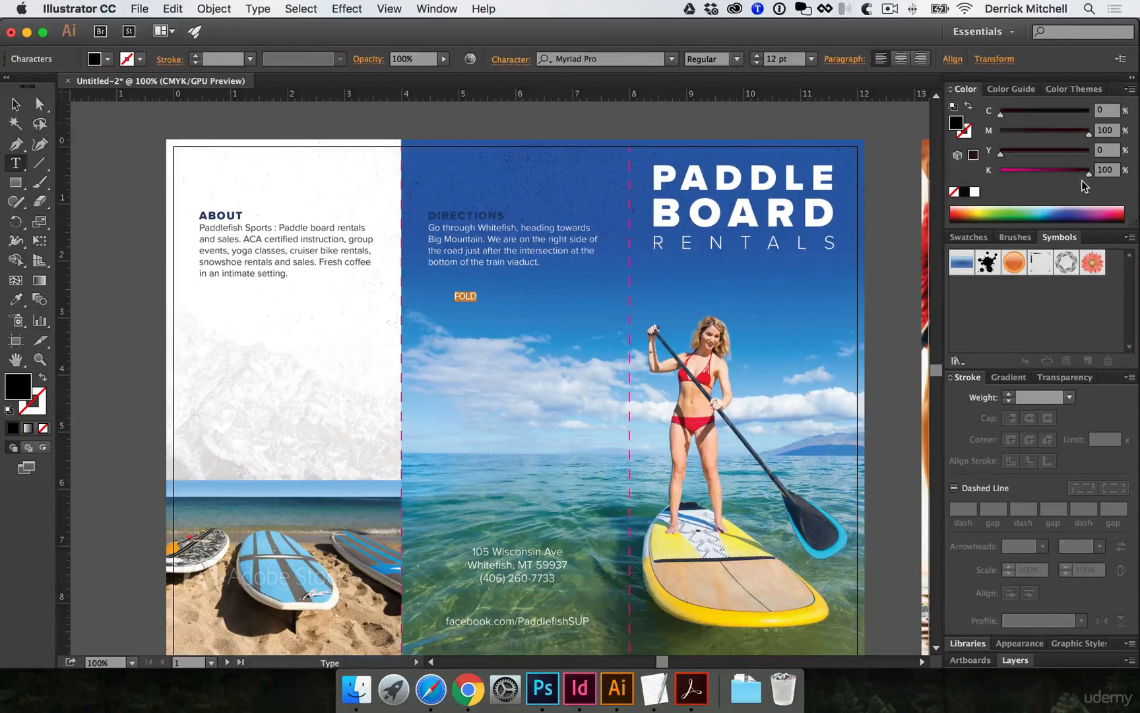
{"action": "left_click_drag", "start_coordinate": [1081, 180], "coordinate": [929, 179]}
{"action": "key", "text": "super+shift+a"}
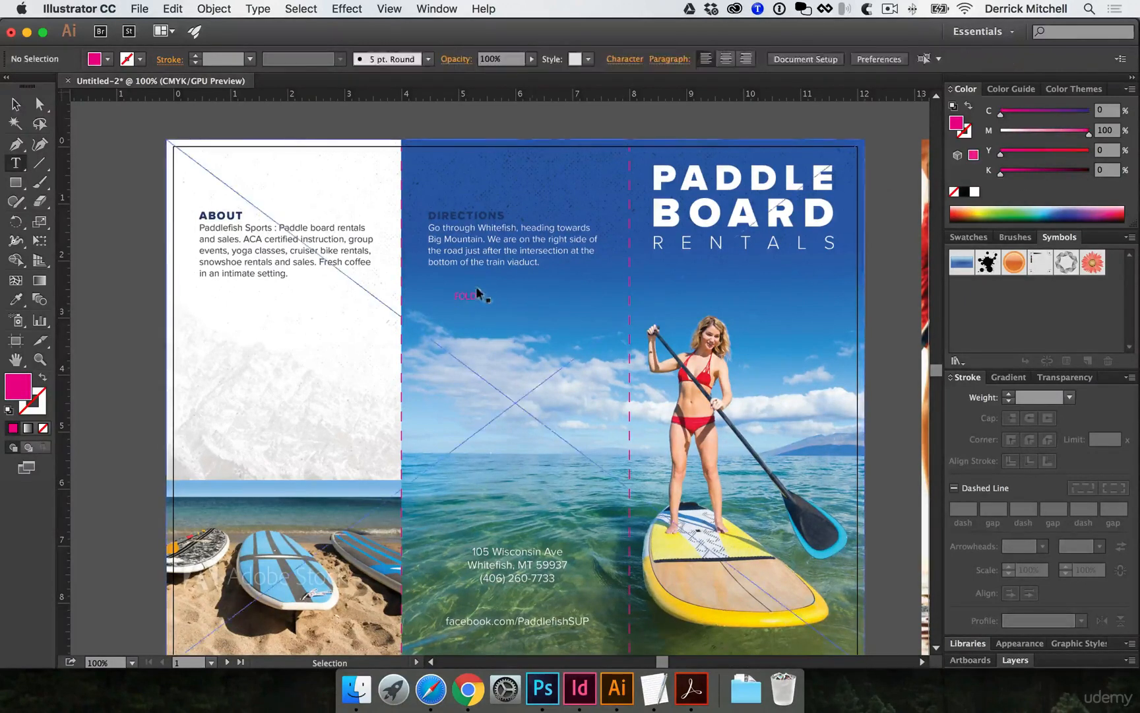
Enlarge the FOLD label and place a copy just to the left of each fold line, about 3 in down
{"action": "left_click", "coordinate": [472, 295]}
{"action": "key", "text": "e"}
{"action": "left_click_drag", "start_coordinate": [484, 301], "coordinate": [604, 304]}
{"action": "key", "text": "v"}
{"action": "left_click", "coordinate": [603, 118]}
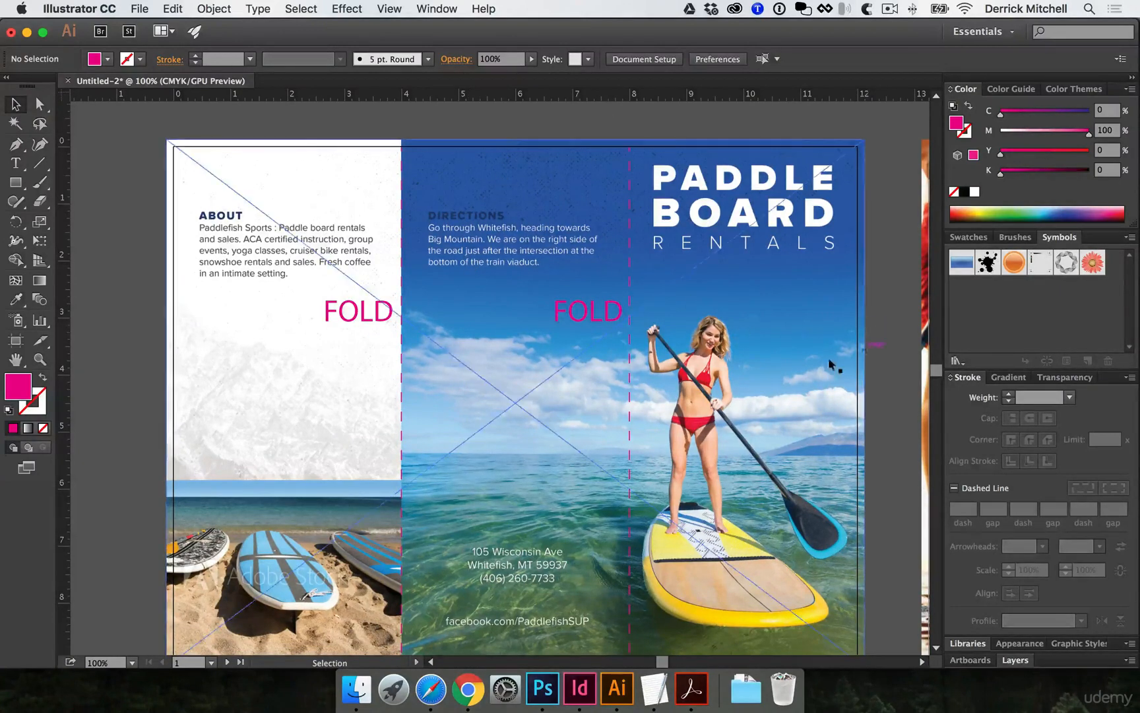
Cut both fold lines and their FOLD labels and paste them in place on the FOLDS layer
{"action": "left_click", "coordinate": [611, 311]}
{"action": "left_click", "coordinate": [623, 273], "text": "shift"}
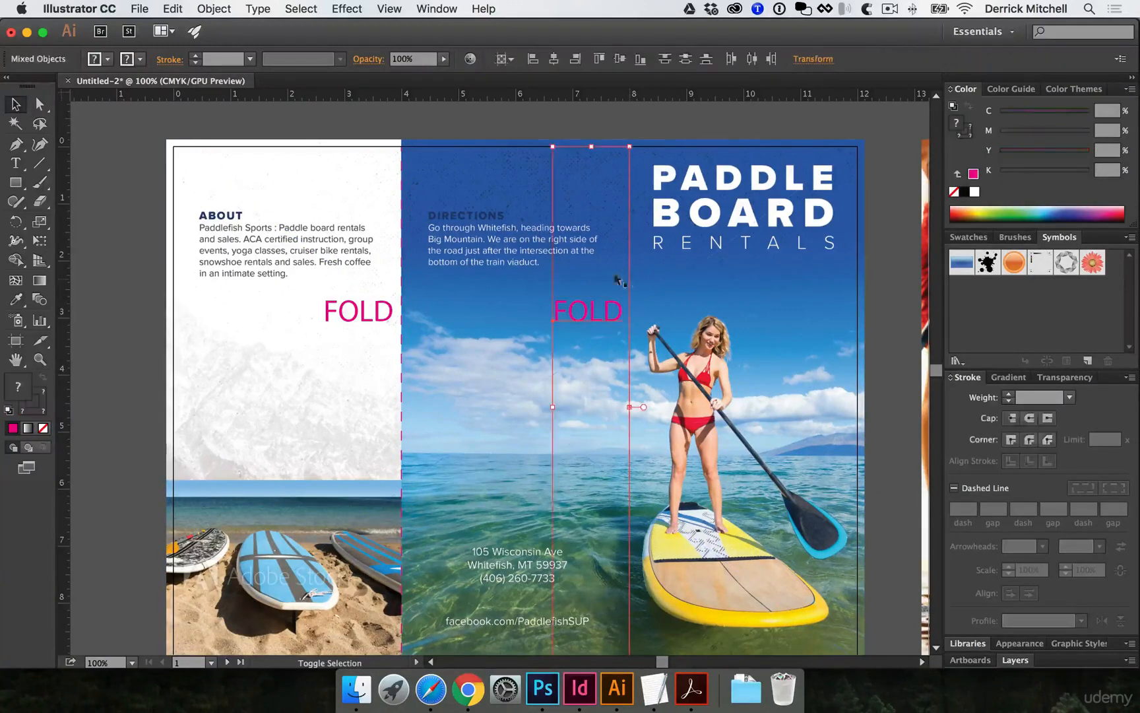
{"action": "left_click", "coordinate": [395, 244], "text": "shift"}
{"action": "left_click", "coordinate": [364, 309], "text": "shift"}
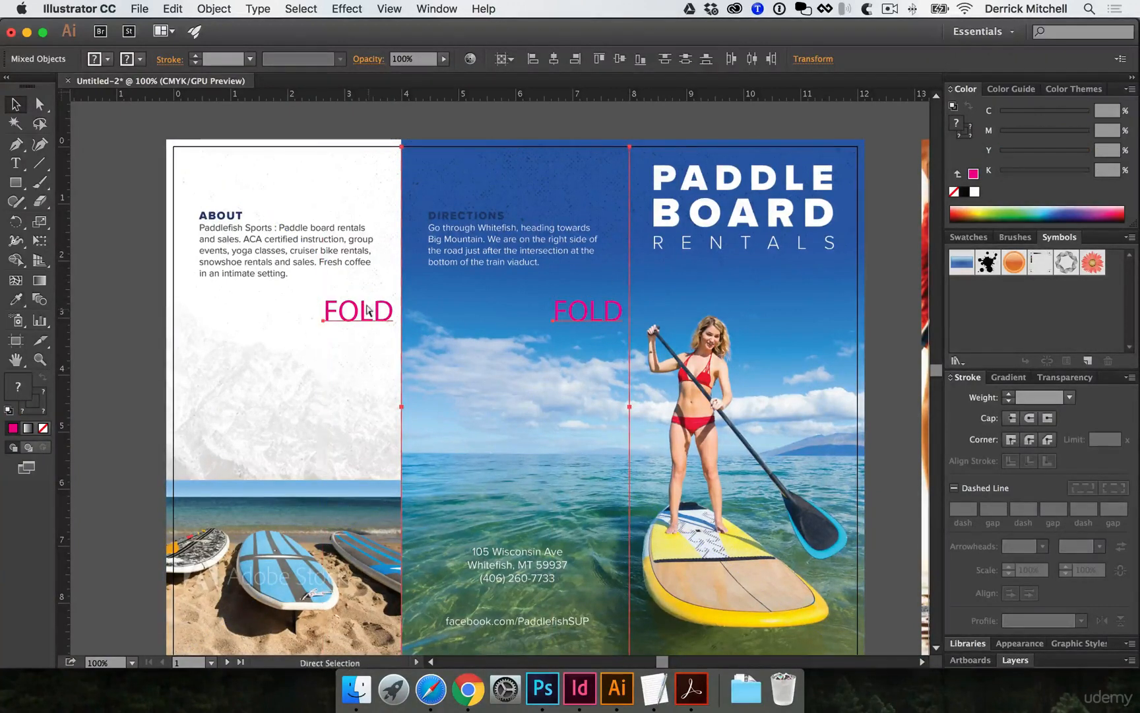
{"action": "key", "text": "Delete"}
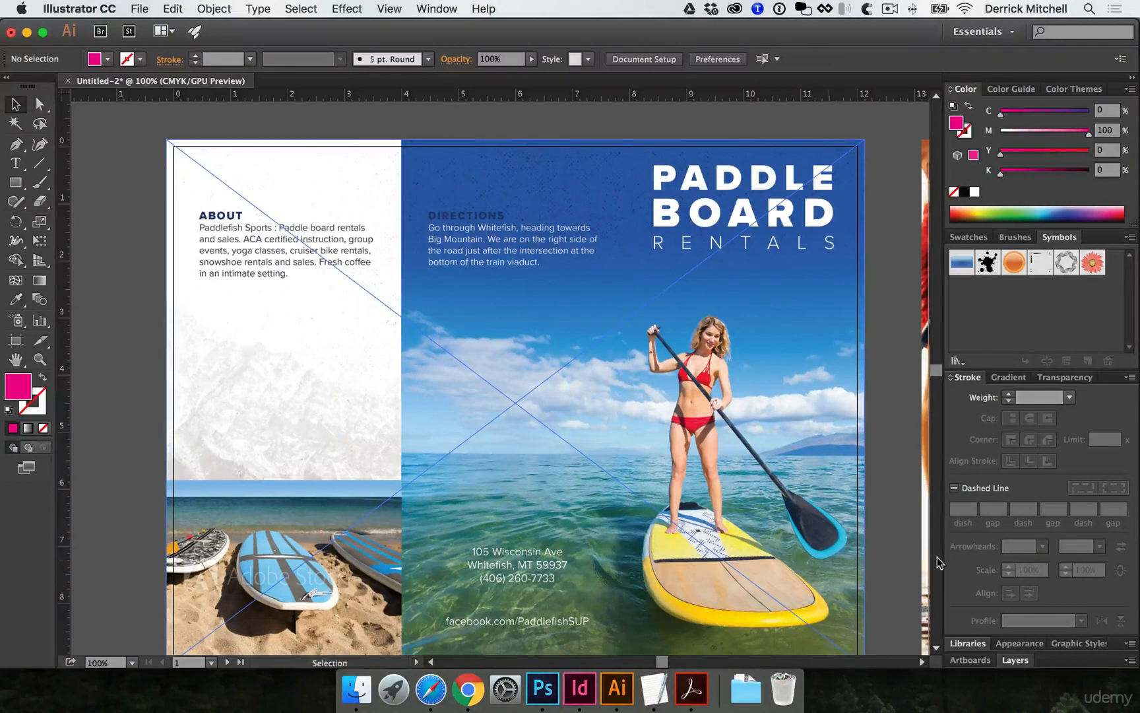
{"action": "left_click", "coordinate": [1015, 660]}
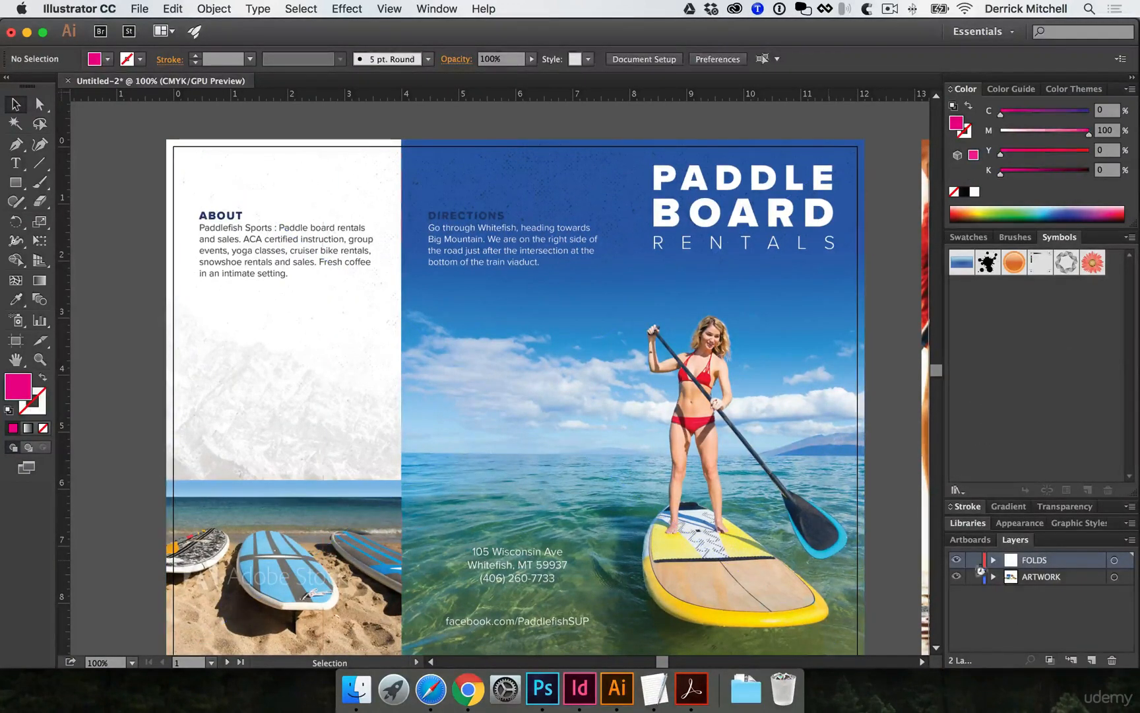
{"action": "key", "text": "super+f"}
Paste the fold lines and FOLD labels at the same position on the second artboard, on the FOLDS layer
{"action": "left_click_drag", "start_coordinate": [903, 336], "coordinate": [664, 337]}
{"action": "left_click_drag", "start_coordinate": [881, 360], "coordinate": [317, 312]}
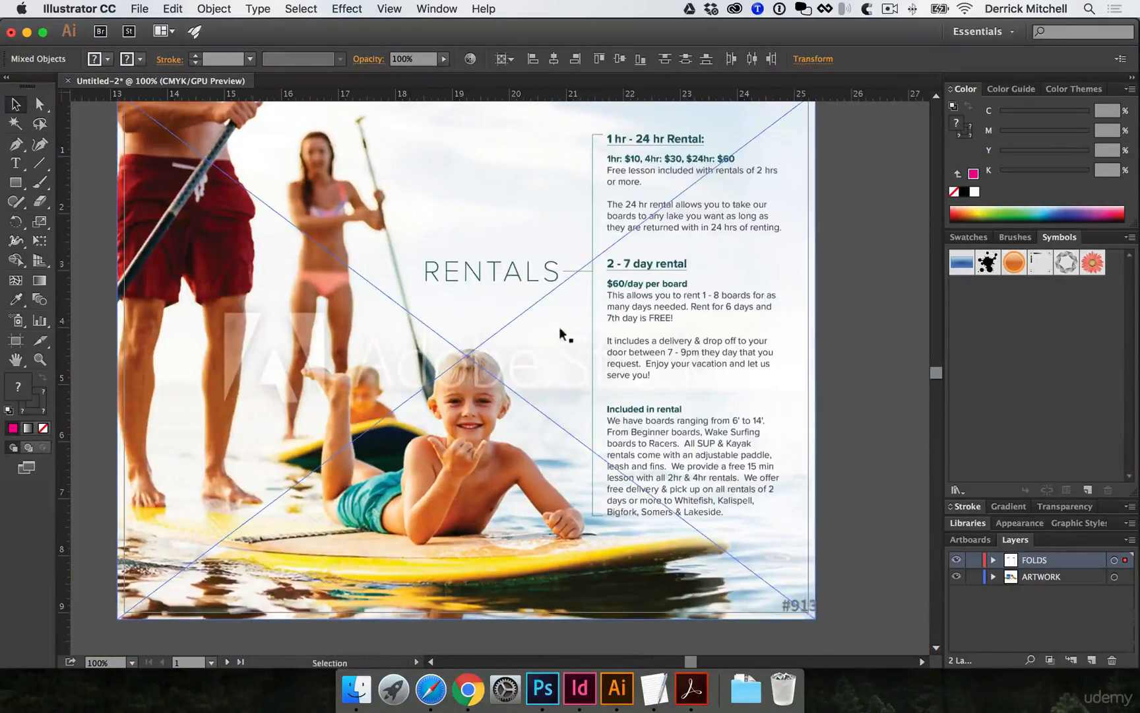
{"action": "left_click", "coordinate": [450, 213]}
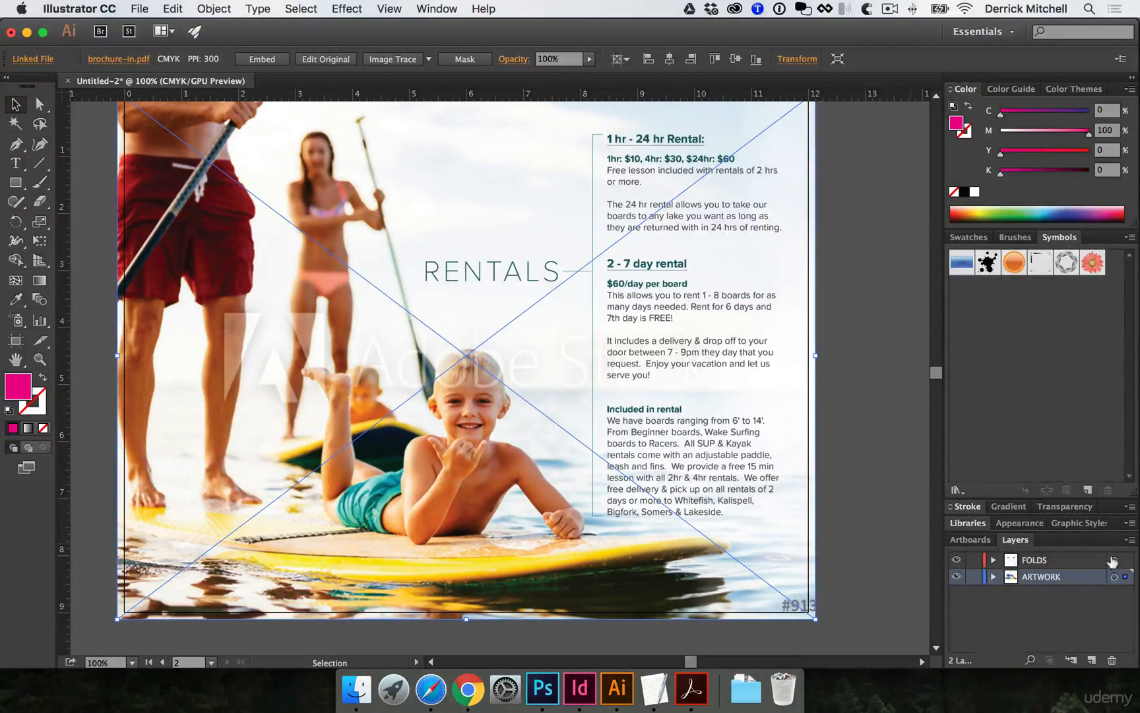
{"action": "left_click", "coordinate": [1115, 560]}
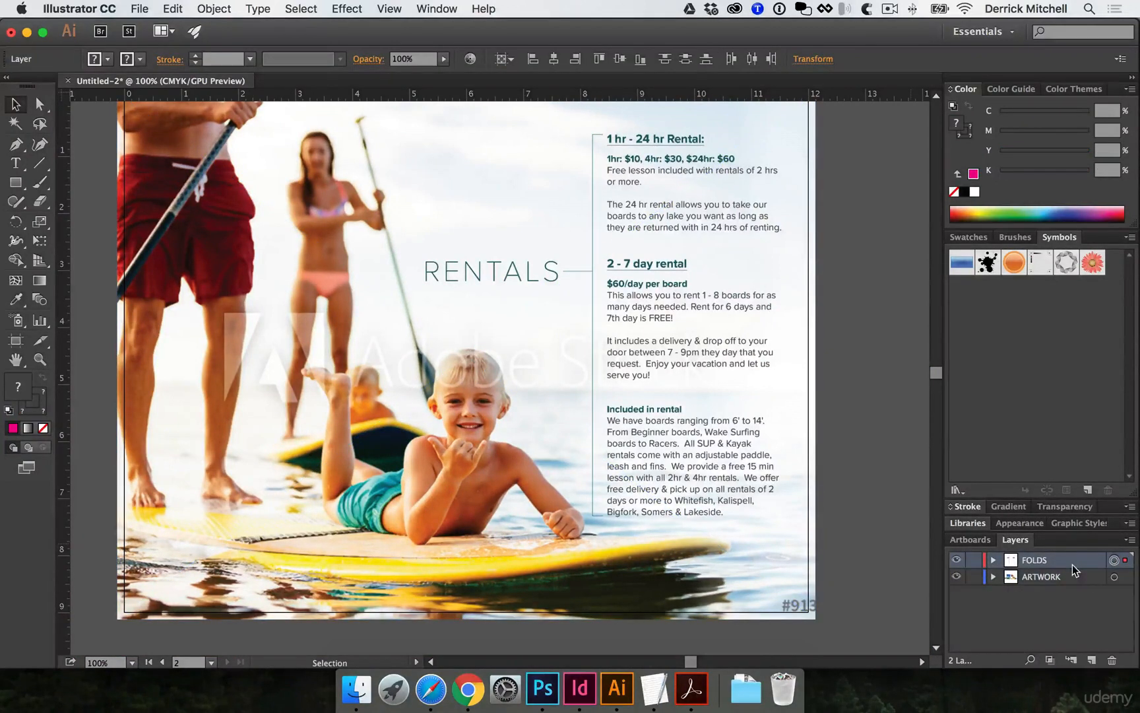
{"action": "key", "text": "super+f"}
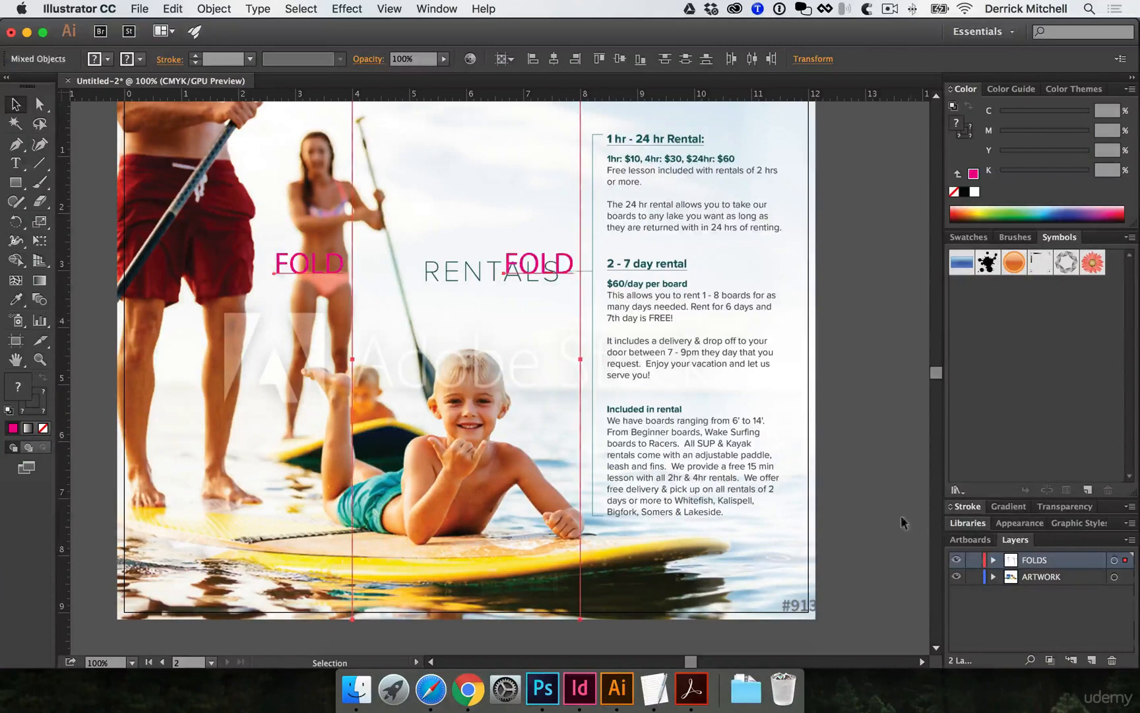
{"action": "left_click_drag", "start_coordinate": [628, 271], "coordinate": [687, 336]}
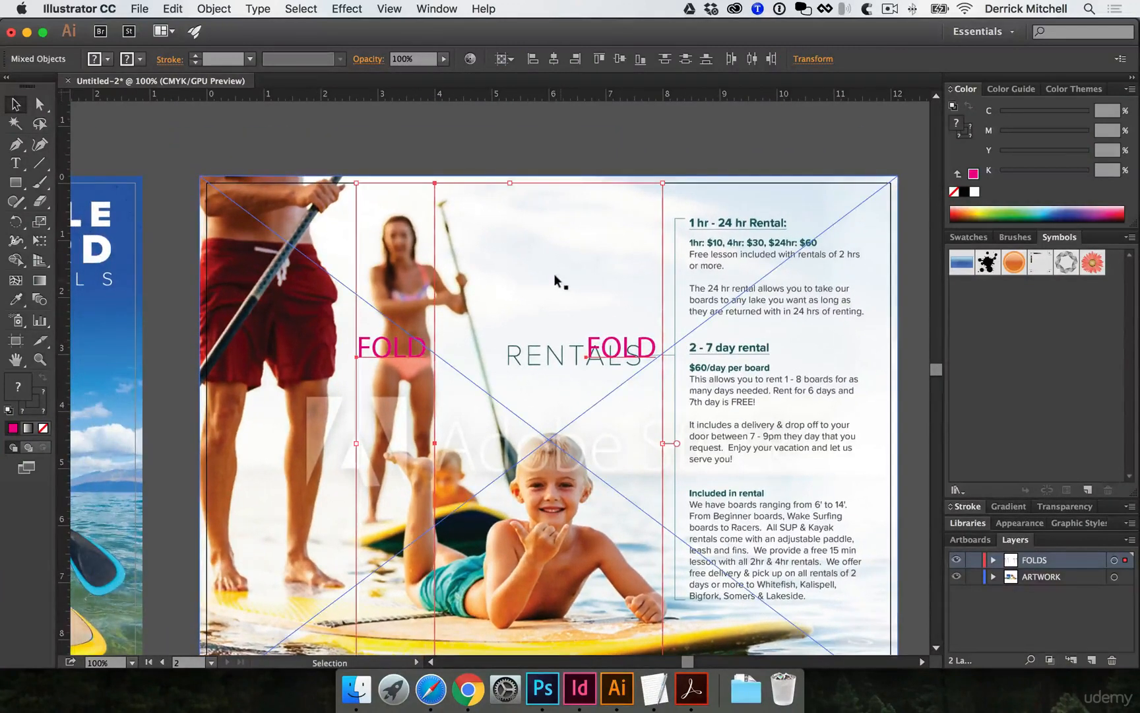
{"action": "left_click_drag", "start_coordinate": [458, 269], "coordinate": [682, 232]}
{"action": "left_click_drag", "start_coordinate": [377, 272], "coordinate": [444, 281]}
{"action": "left_click_drag", "start_coordinate": [674, 146], "coordinate": [580, 214]}
{"action": "left_click", "coordinate": [603, 165]}
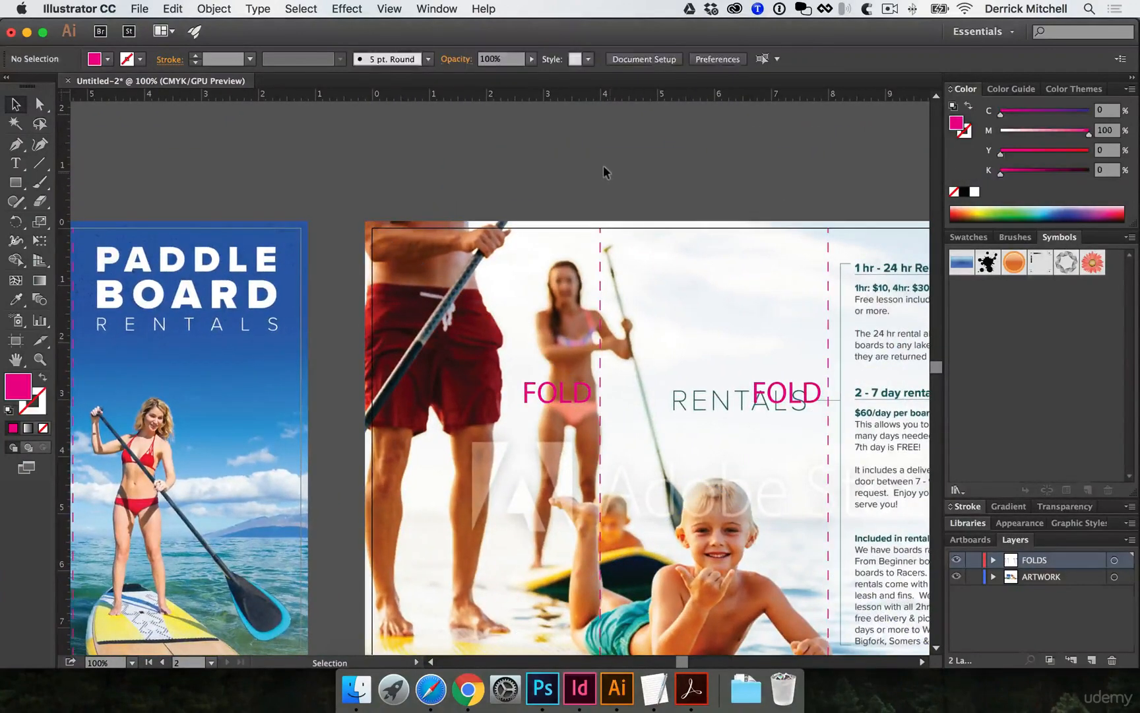
Save the document as FINAL-BROCHURE.ai in Desktop > SUP brochure > DESIGN FILES > AI, in Illustrator CC format with the default options
{"action": "key", "text": "super+s"}
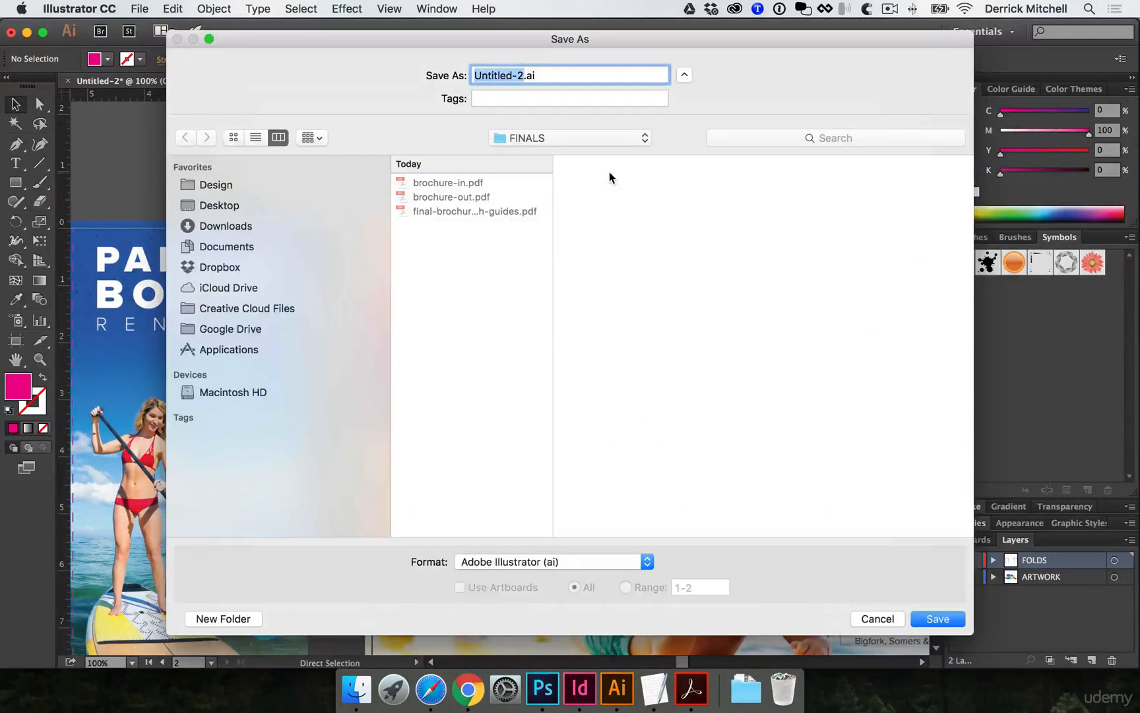
{"action": "type", "text": "FINAL"}
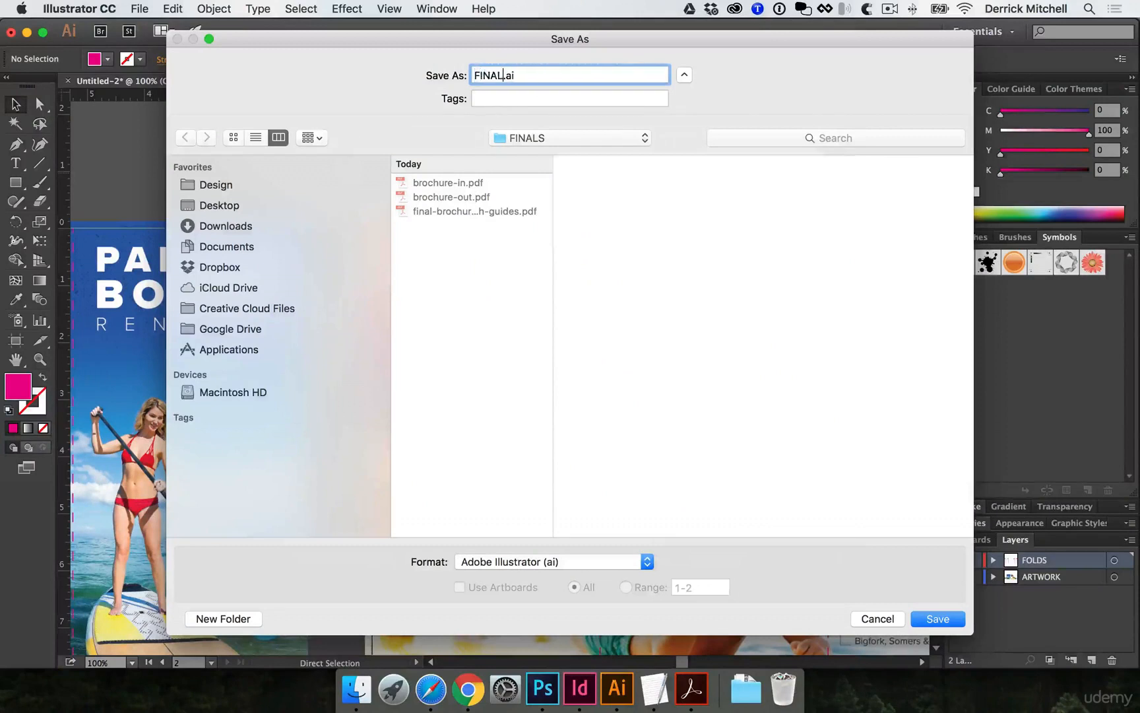
{"action": "type", "text": "-BROCHURE"}
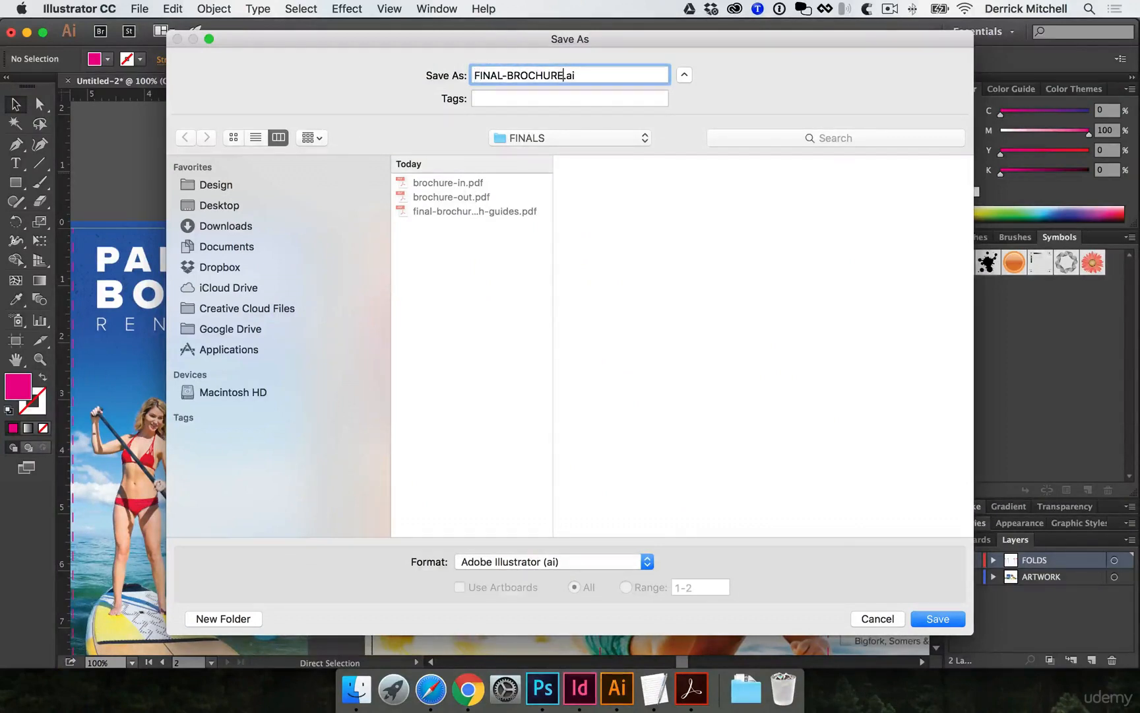
{"action": "left_click", "coordinate": [261, 205]}
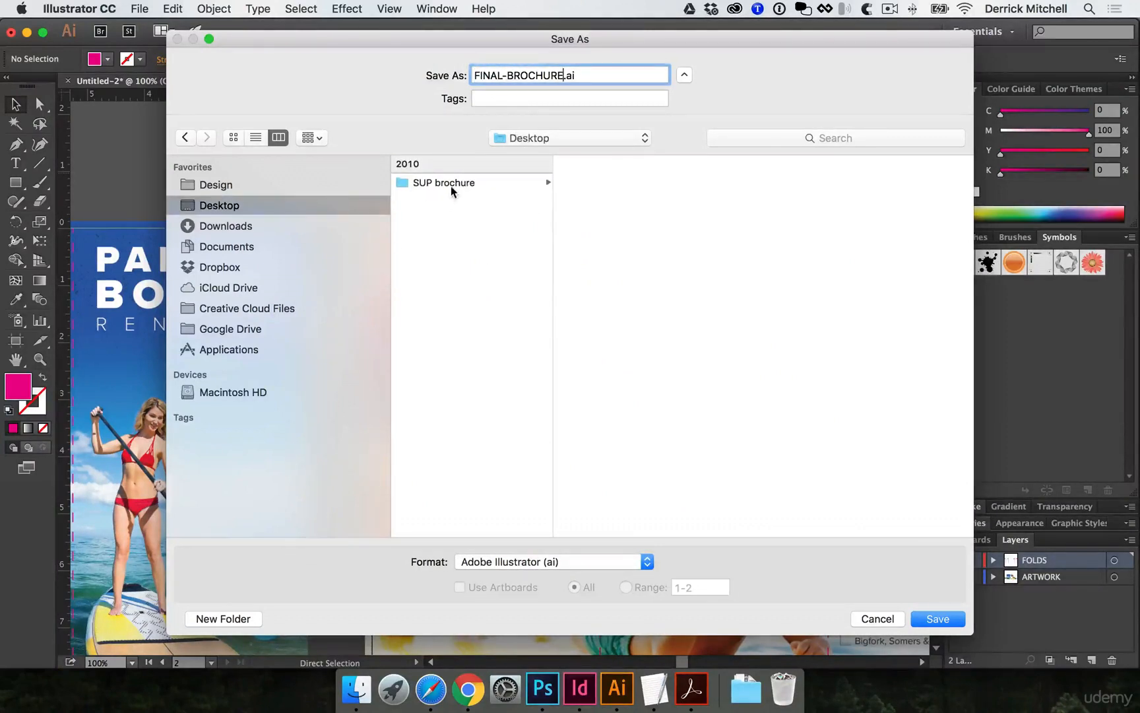
{"action": "left_click", "coordinate": [452, 185]}
{"action": "left_click", "coordinate": [622, 183]}
{"action": "left_click", "coordinate": [754, 218]}
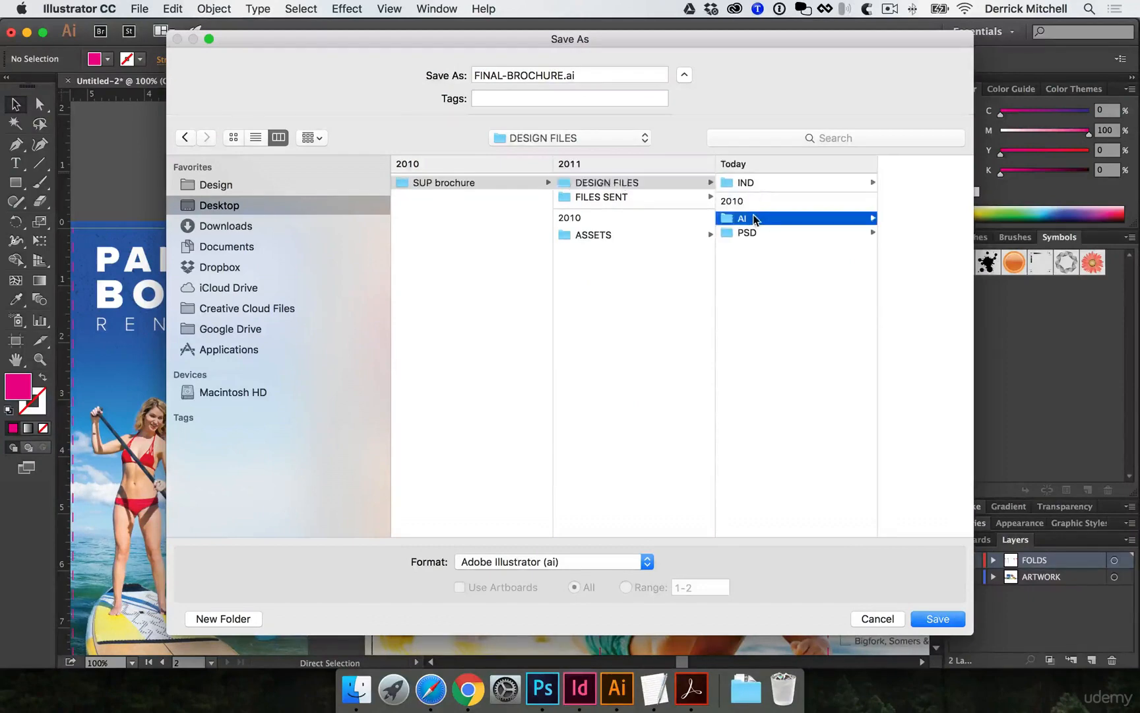
{"action": "key", "text": "Return"}
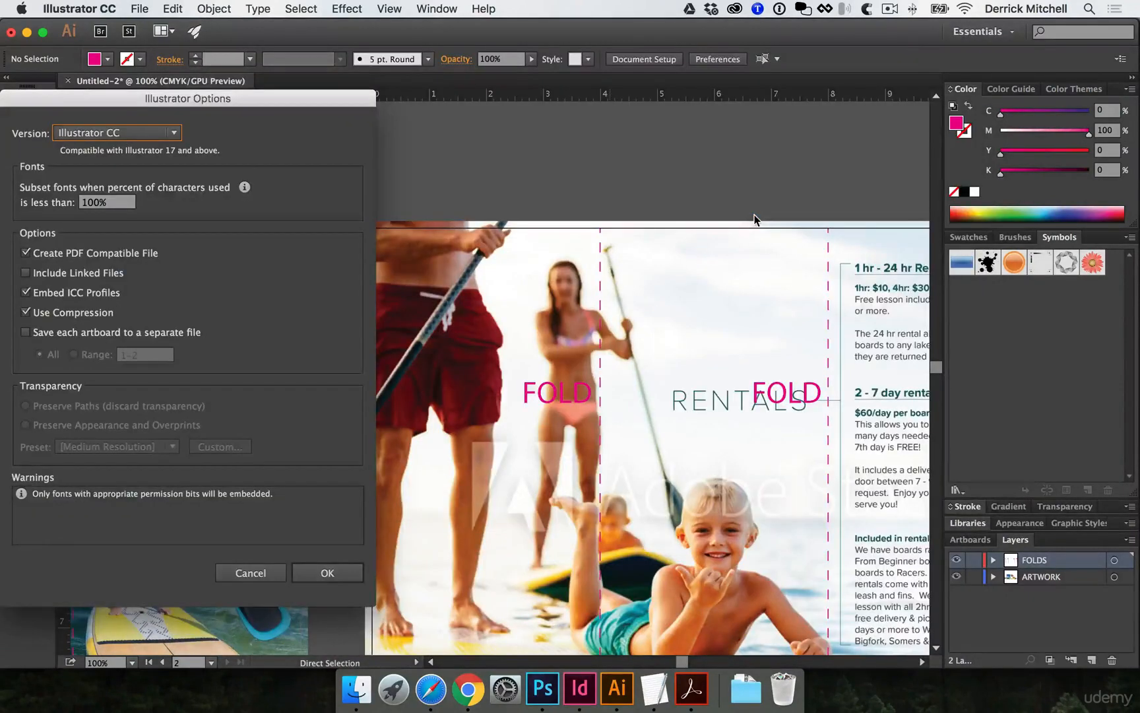
{"action": "left_click_drag", "start_coordinate": [279, 111], "coordinate": [657, 116]}
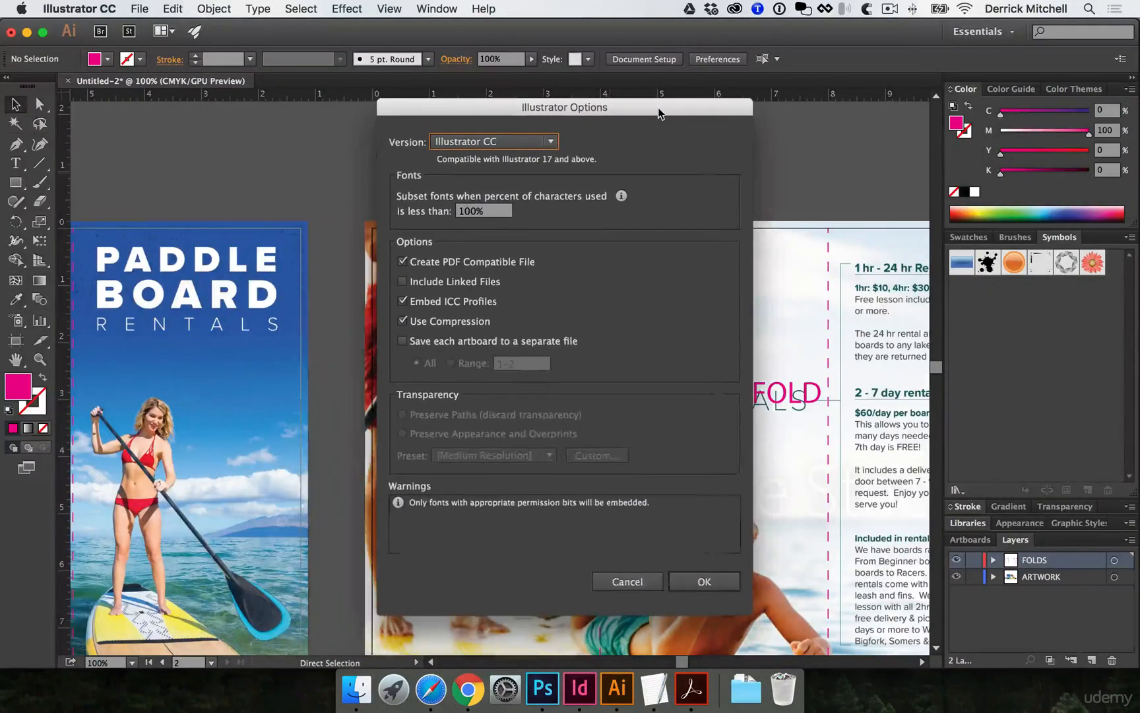
{"action": "left_click", "coordinate": [715, 592]}
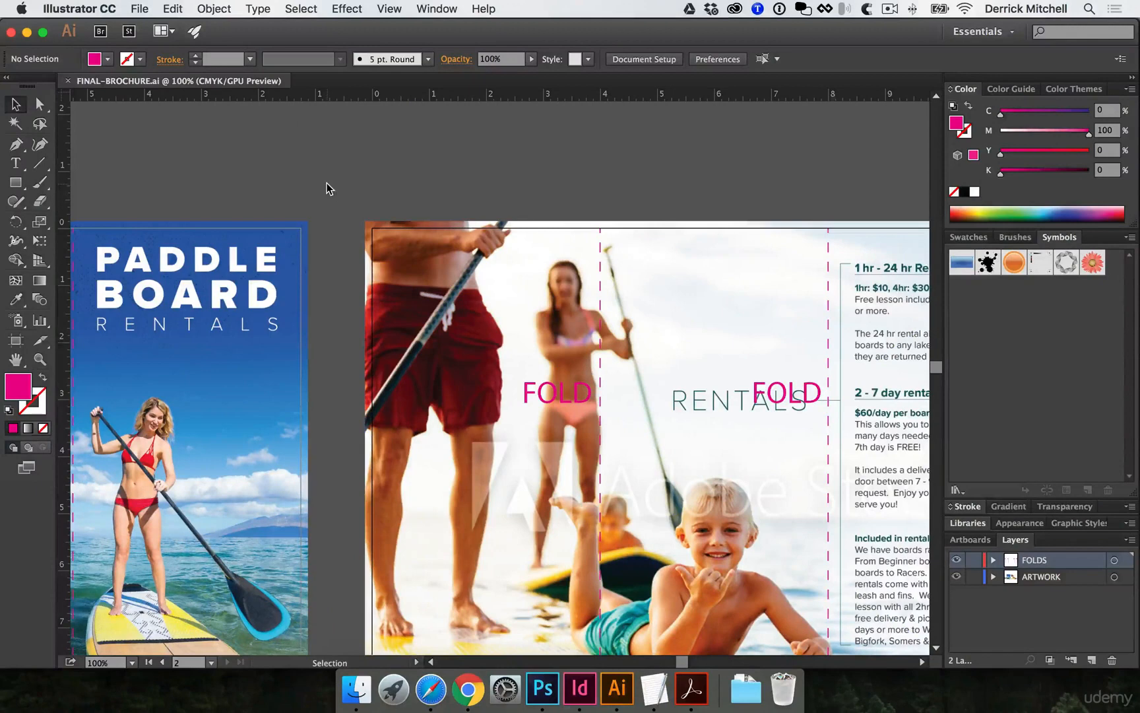
Start saving the brochure under a new name, choosing the SUP brochure > FILES SENT > FINALS folder on the Desktop
{"action": "left_click", "coordinate": [140, 9]}
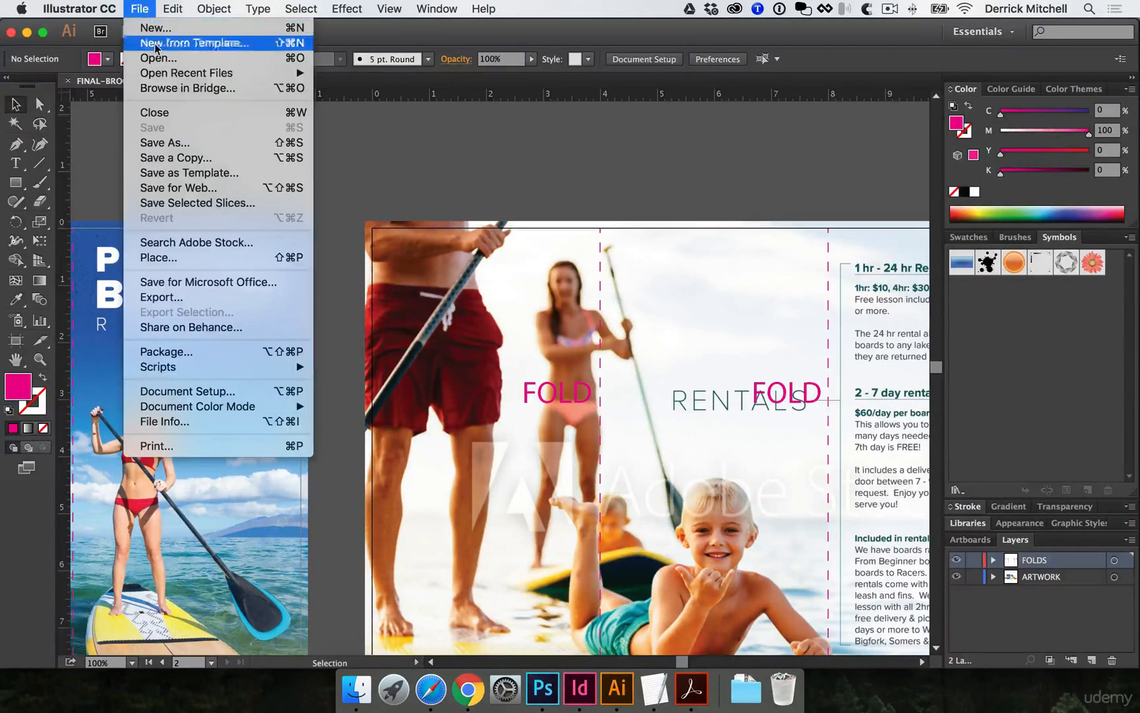
{"action": "mouse_move", "coordinate": [161, 72]}
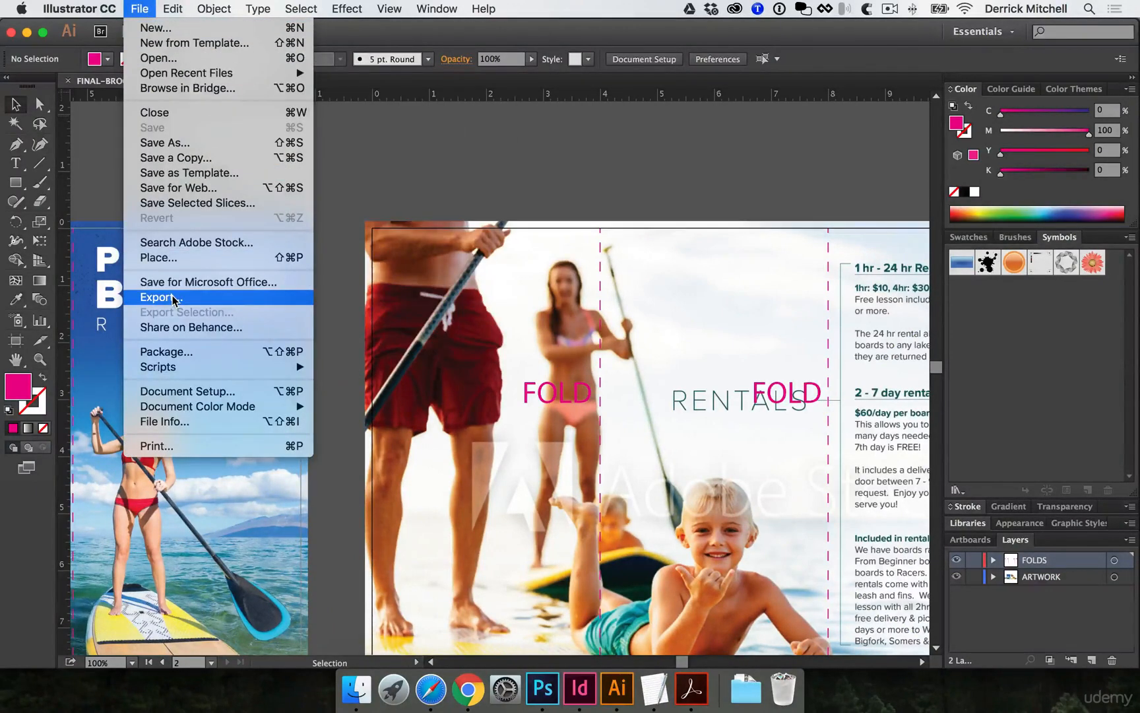
{"action": "left_click", "coordinate": [184, 142]}
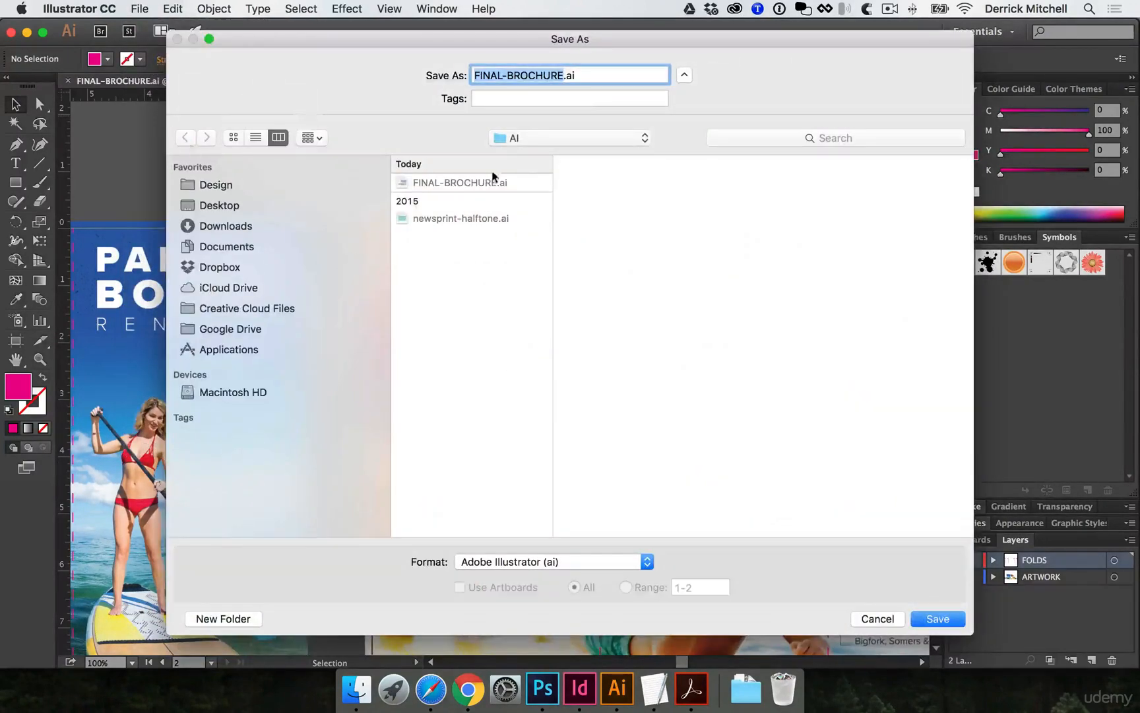
{"action": "left_click", "coordinate": [223, 206]}
{"action": "left_click", "coordinate": [460, 183]}
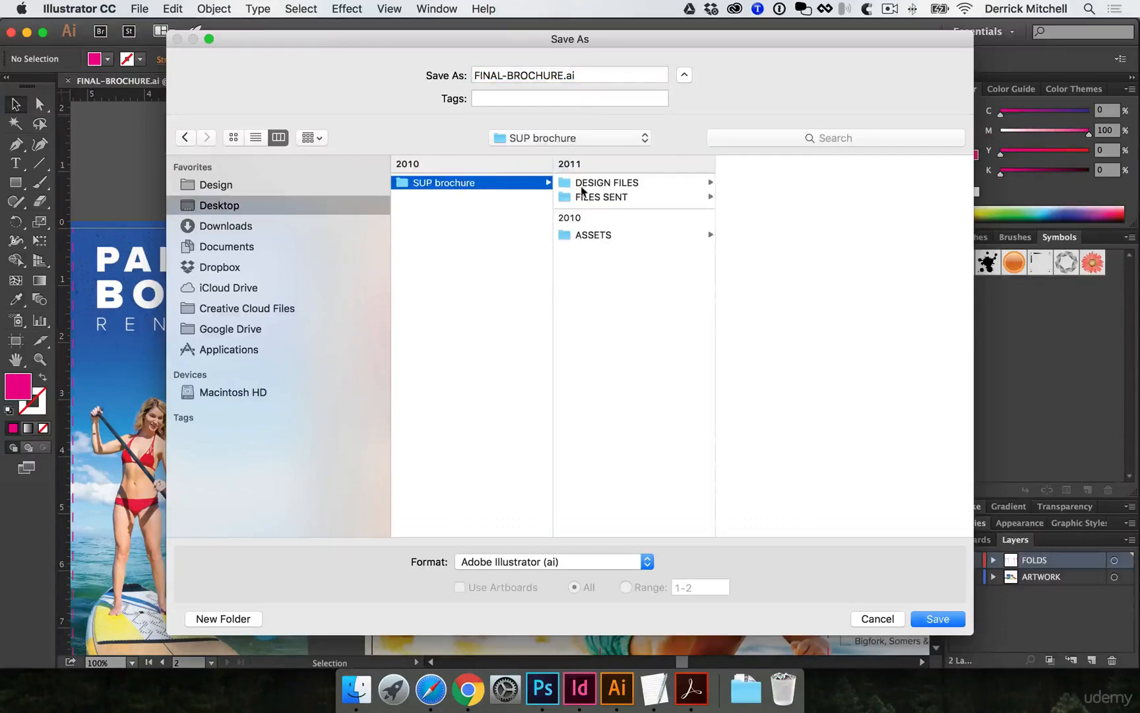
{"action": "left_click", "coordinate": [594, 199]}
{"action": "left_click", "coordinate": [757, 198]}
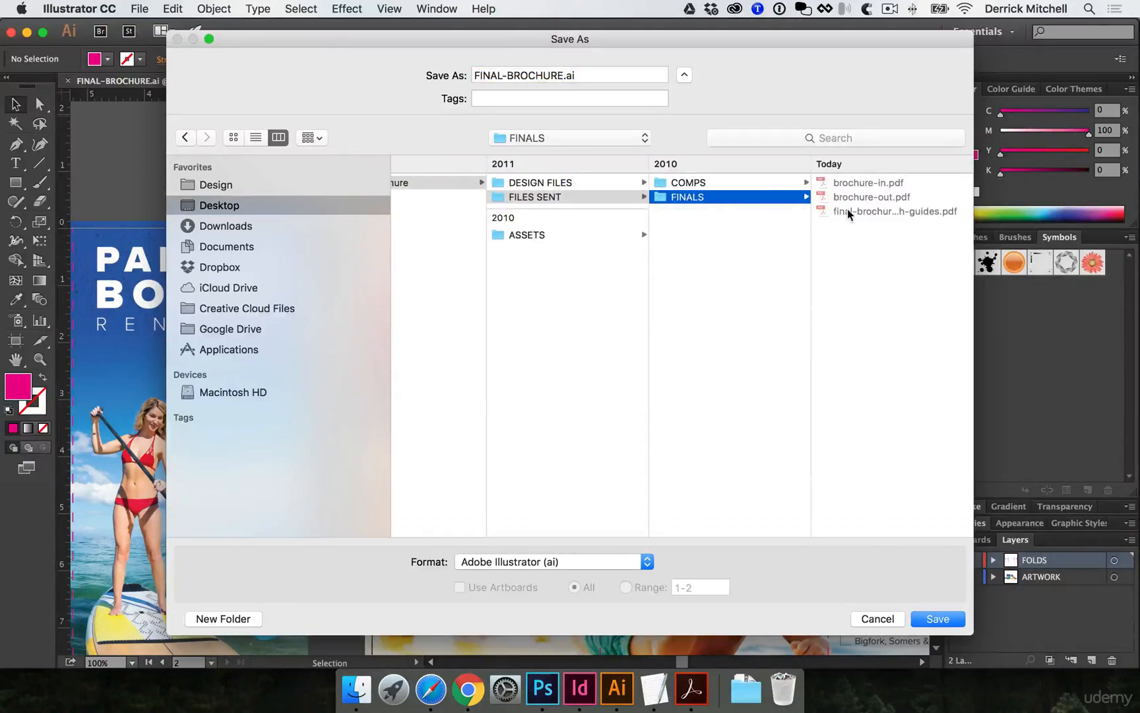
Name the file FINAL-BROCHURE-guides-from-illustrator and save it in Adobe PDF format with all artboards
{"action": "left_click", "coordinate": [563, 76]}
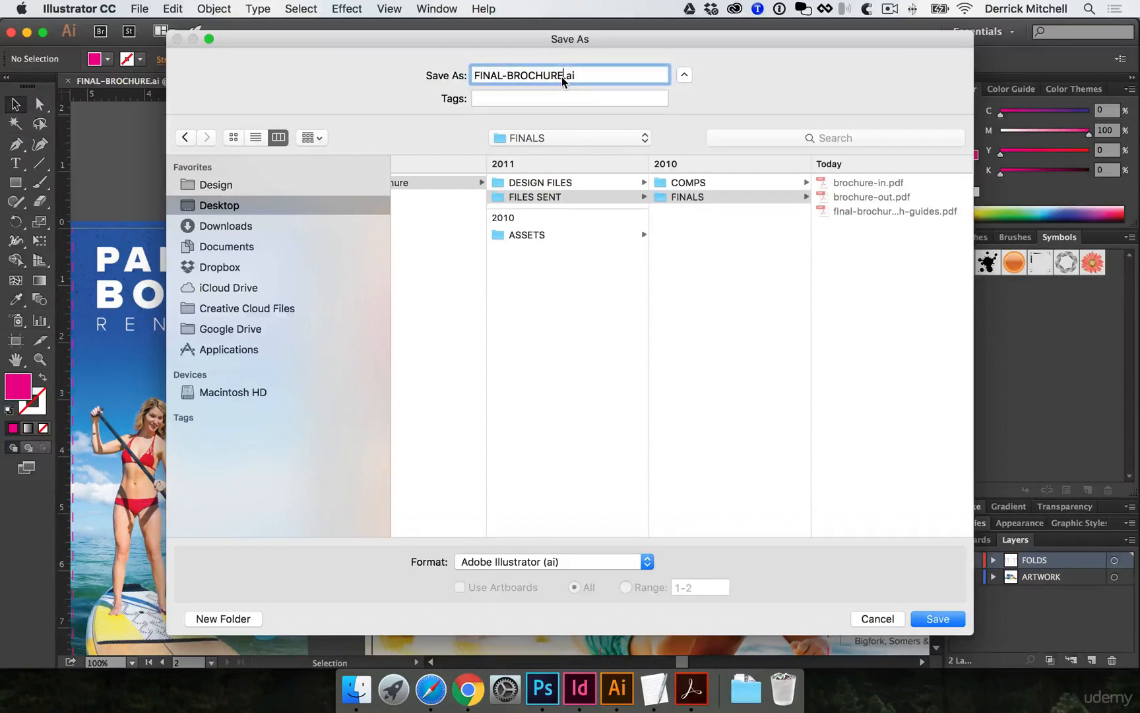
{"action": "type", "text": "-"}
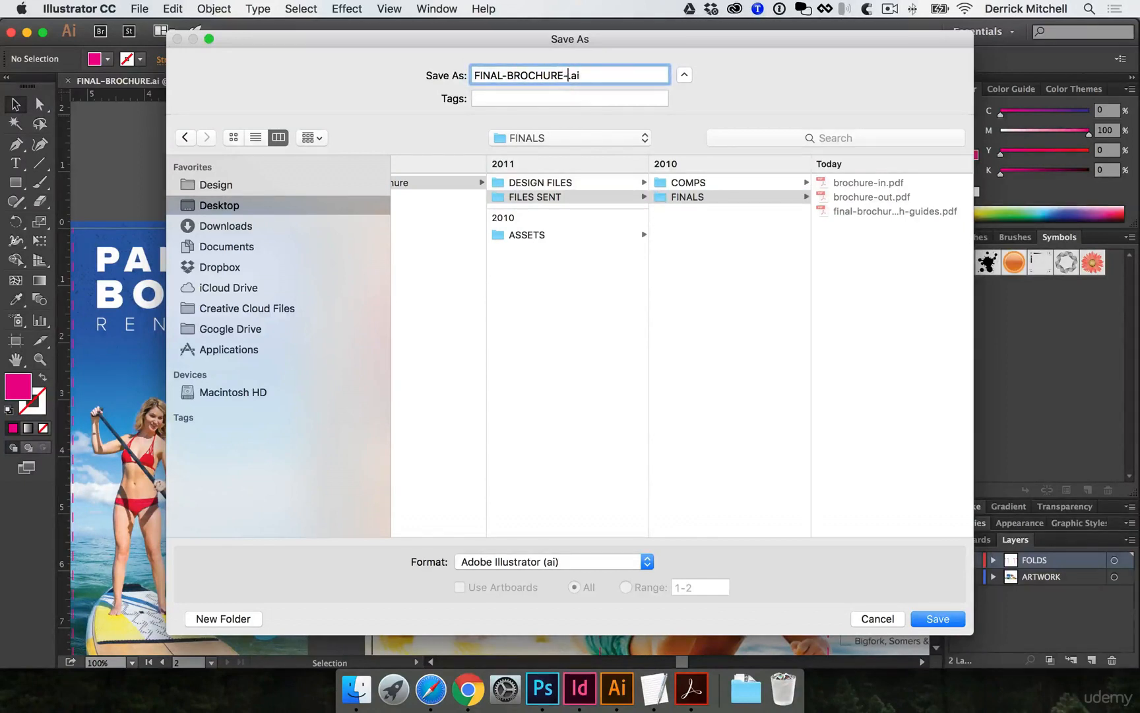
{"action": "type", "text": "guides-"}
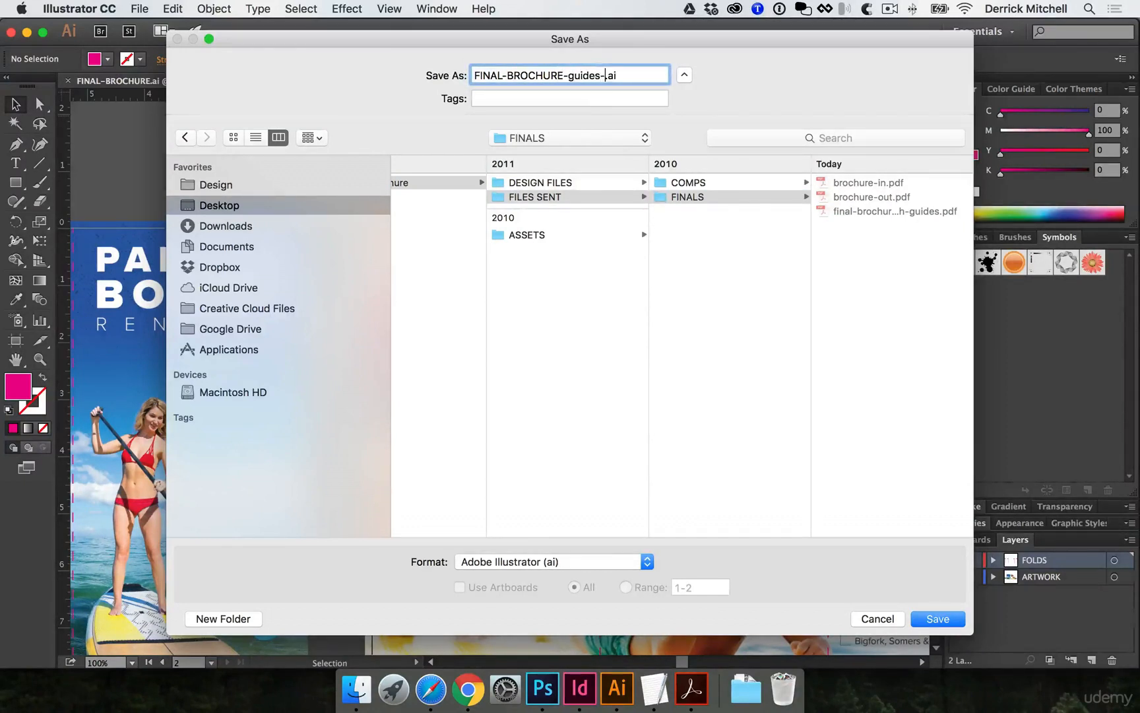
{"action": "type", "text": "from-illustrator"}
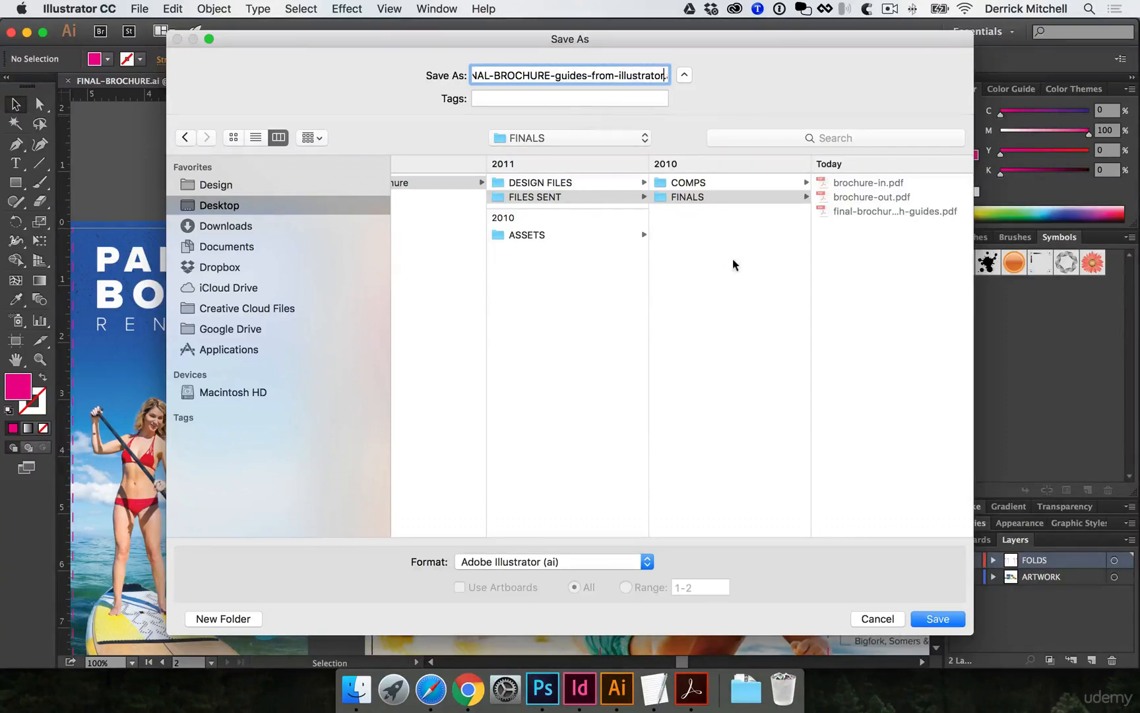
{"action": "left_click", "coordinate": [629, 567]}
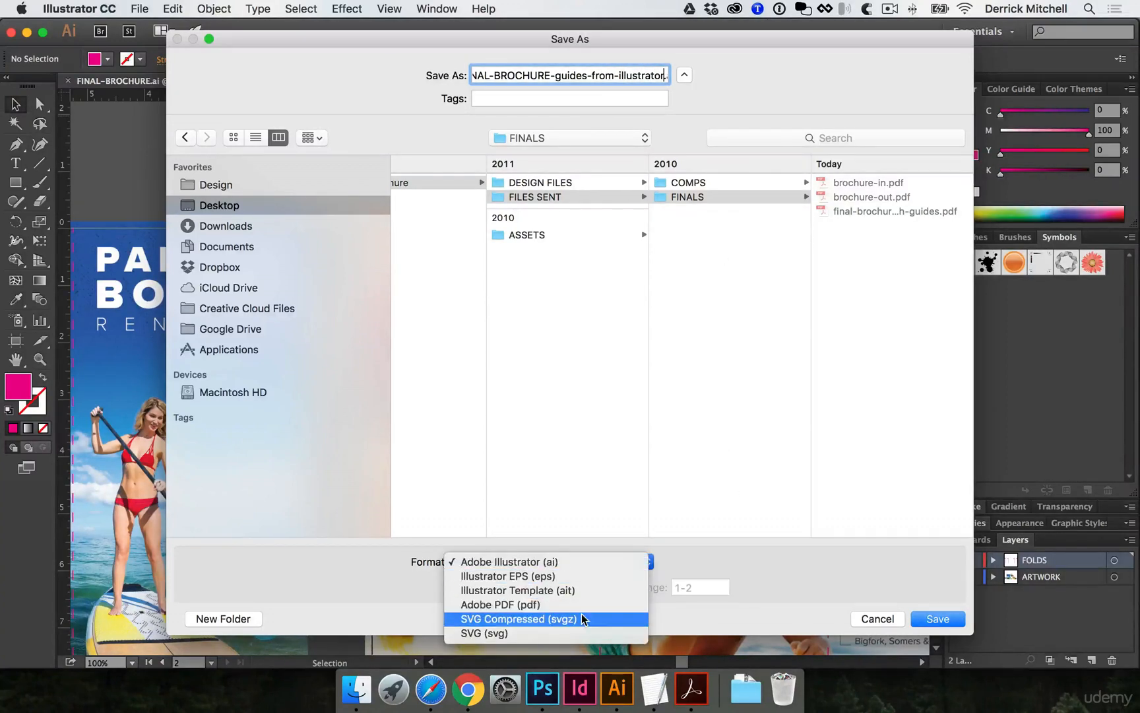
{"action": "left_click", "coordinate": [433, 563]}
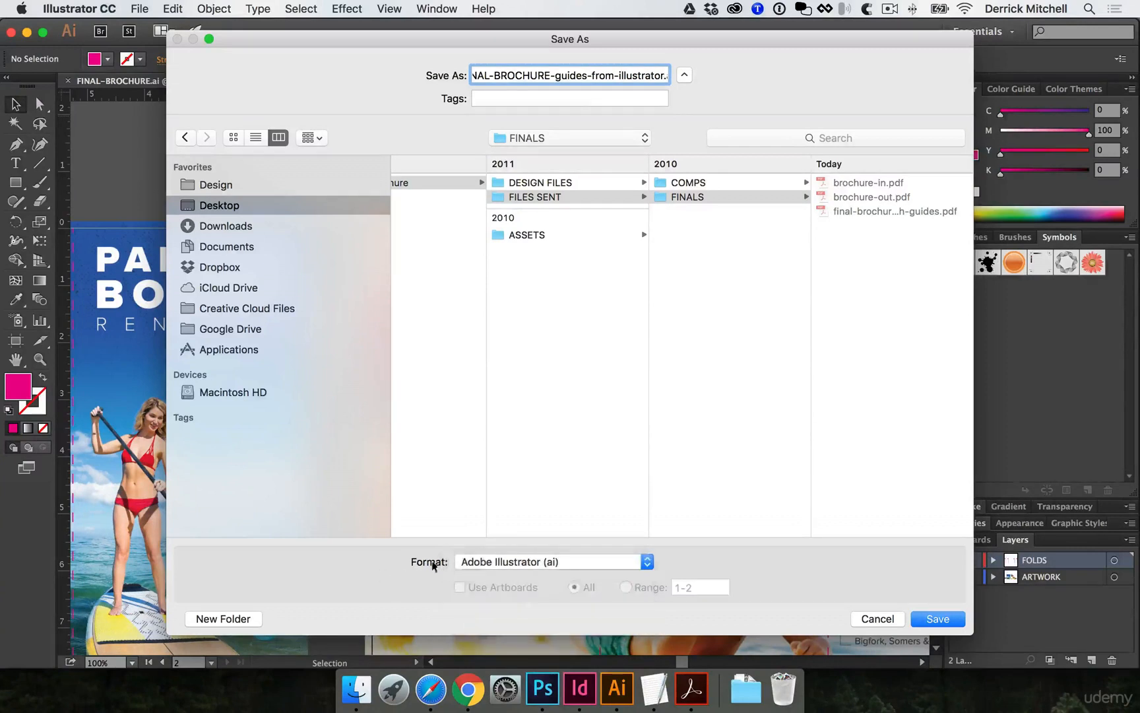
{"action": "left_click", "coordinate": [496, 561]}
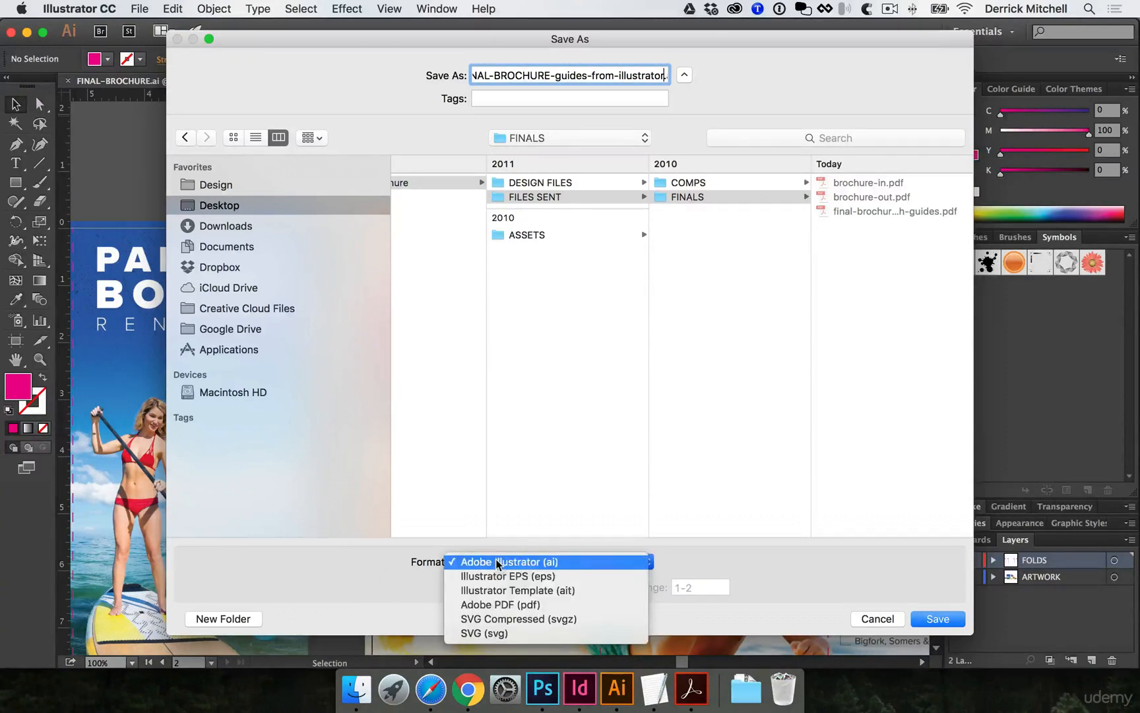
{"action": "left_click", "coordinate": [494, 606]}
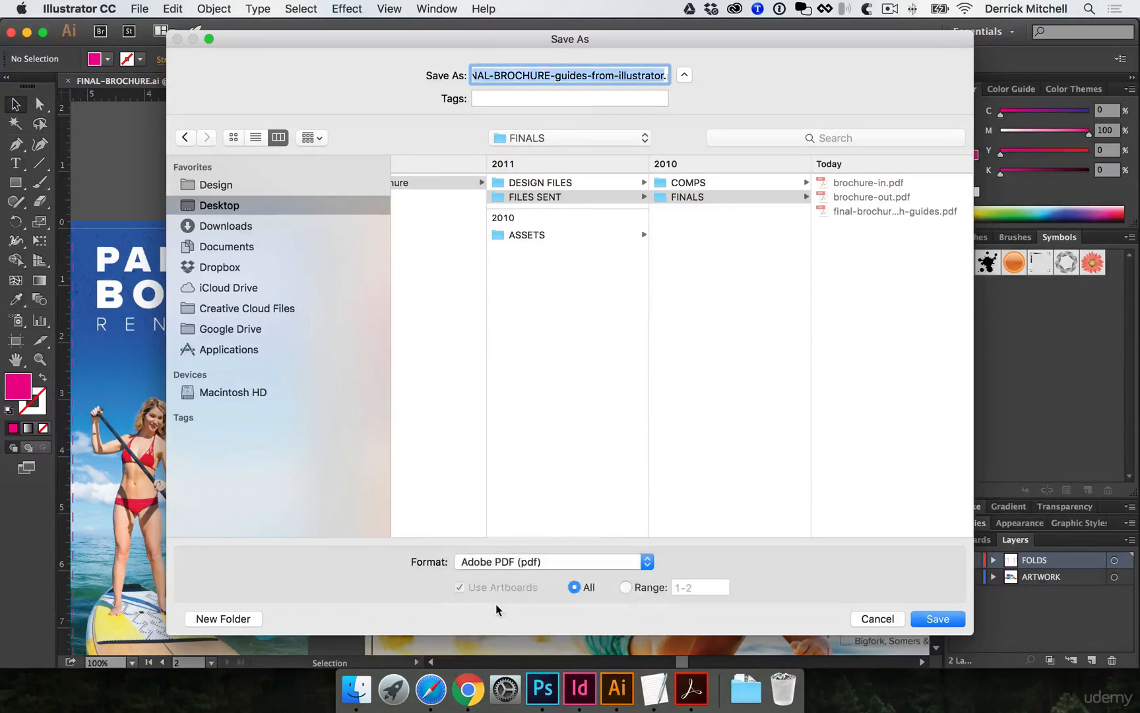
{"action": "left_click", "coordinate": [947, 619]}
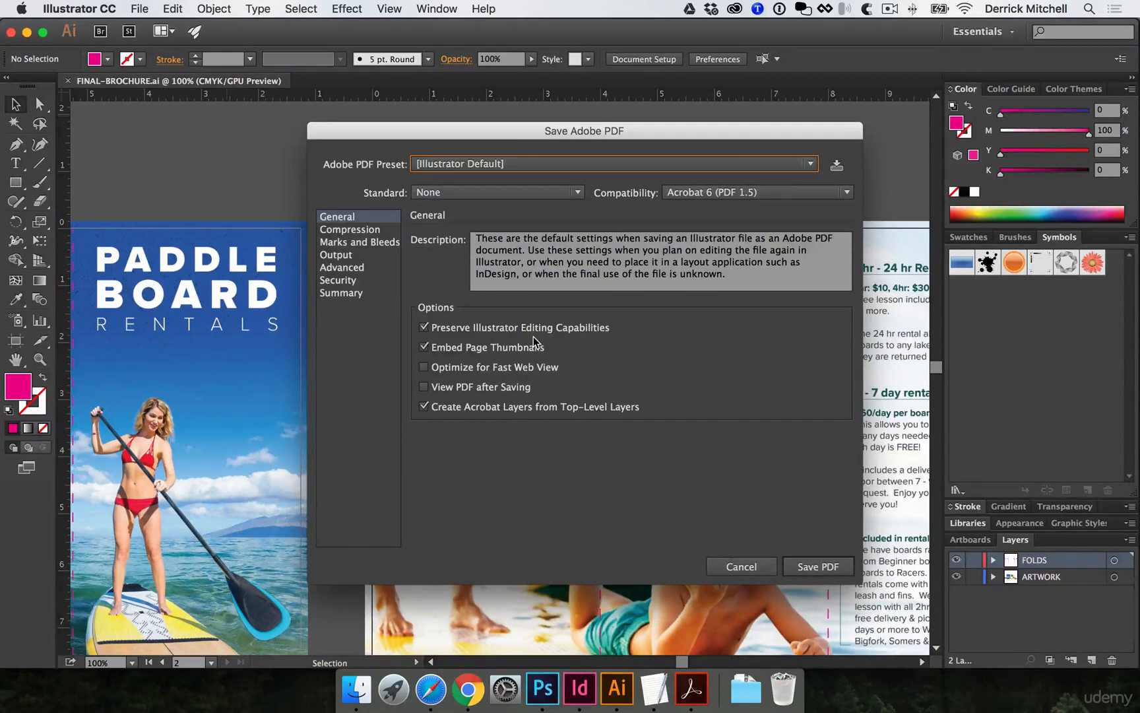
Save the PDF with View PDF after Saving and All Printer's Marks enabled, using the document bleed settings
{"action": "left_click", "coordinate": [424, 388]}
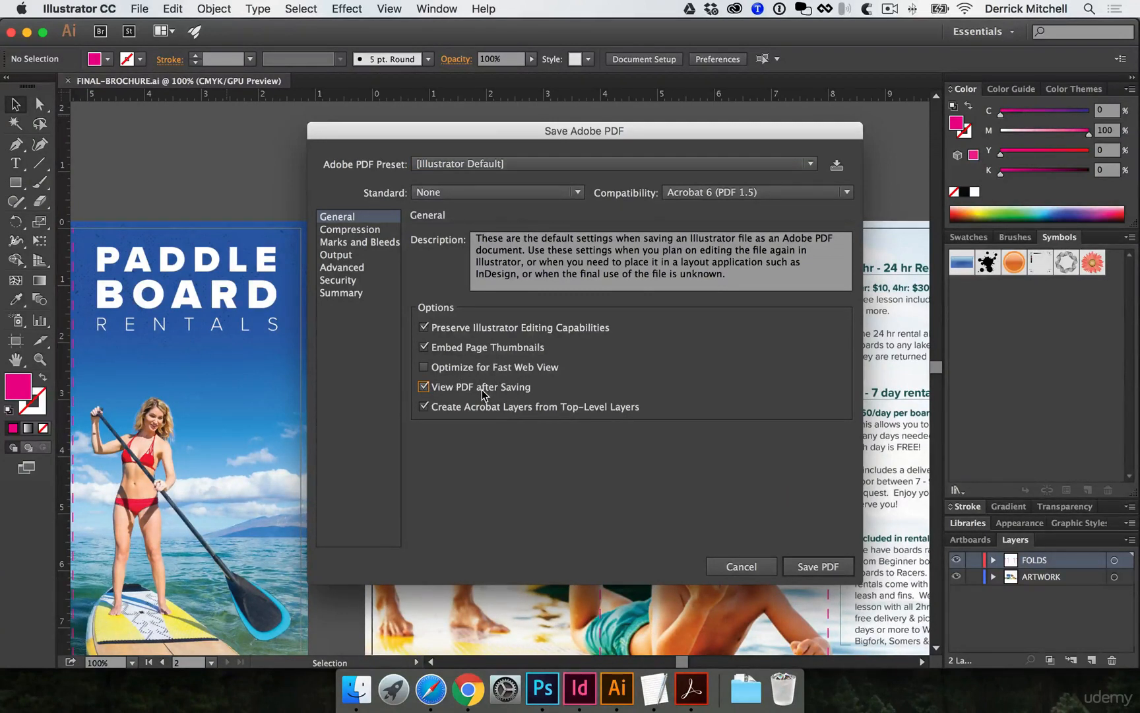
{"action": "left_click", "coordinate": [382, 231]}
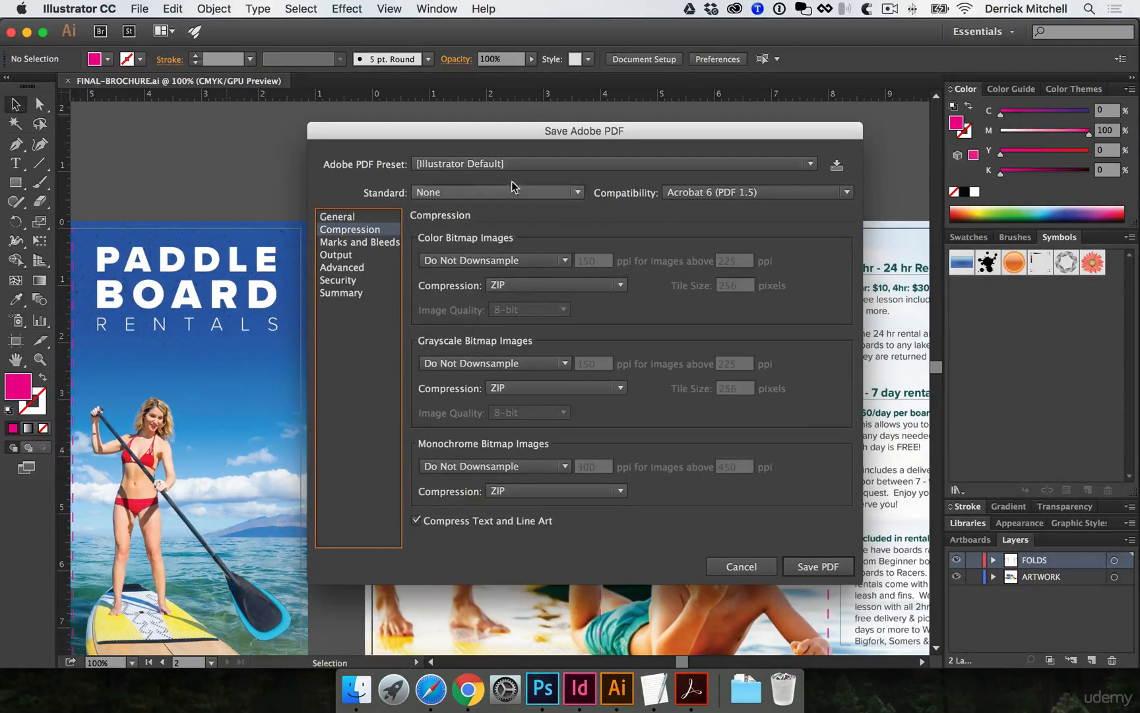
{"action": "left_click", "coordinate": [367, 242]}
{"action": "left_click", "coordinate": [425, 258]}
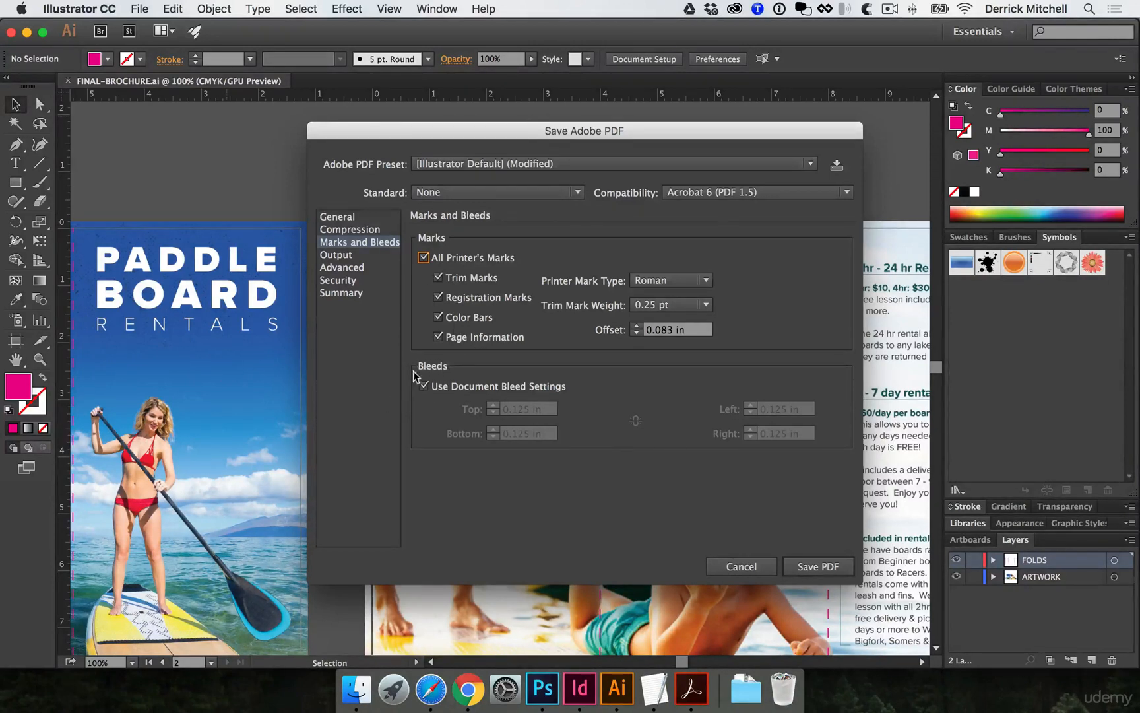
{"action": "left_click", "coordinate": [817, 567]}
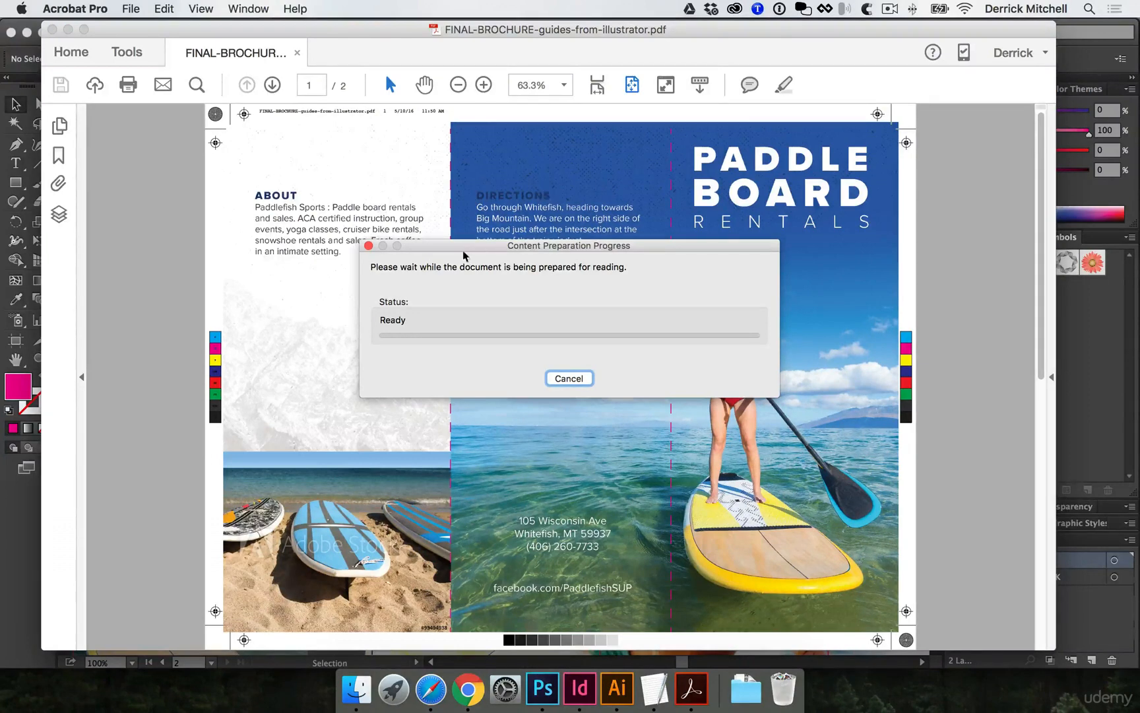
Inspect the PDF's layers in Acrobat, hiding FOLDS and Marks & Bleeds and showing both again
{"action": "left_click", "coordinate": [368, 245]}
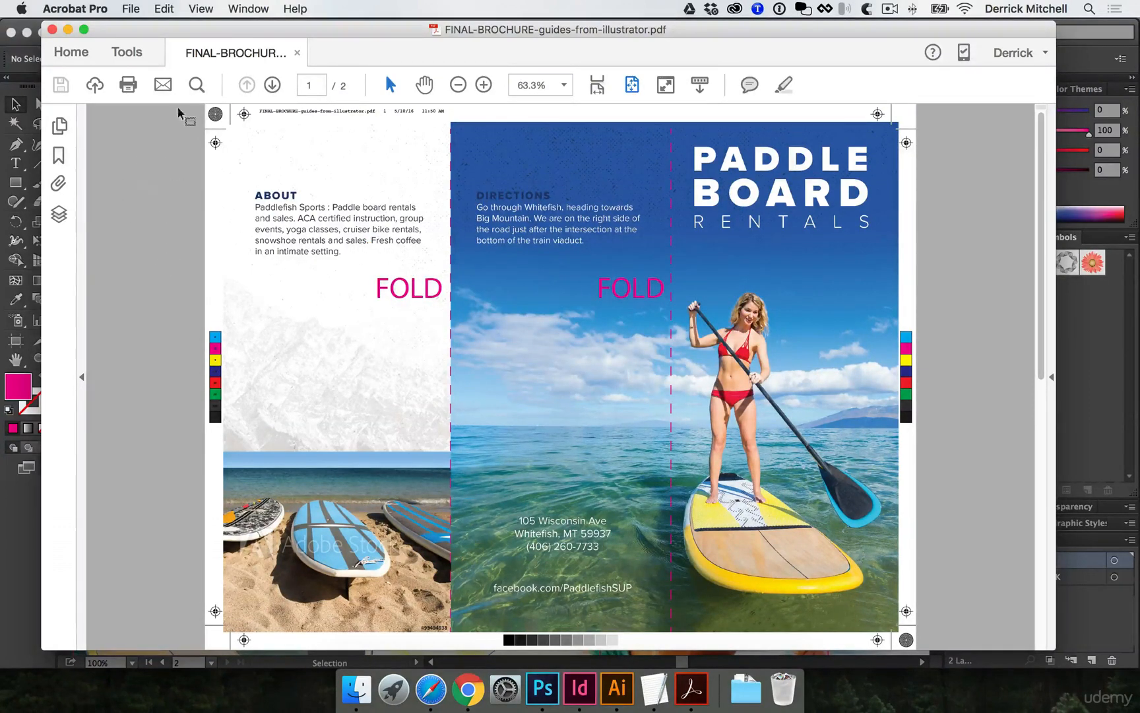
{"action": "left_click", "coordinate": [58, 214]}
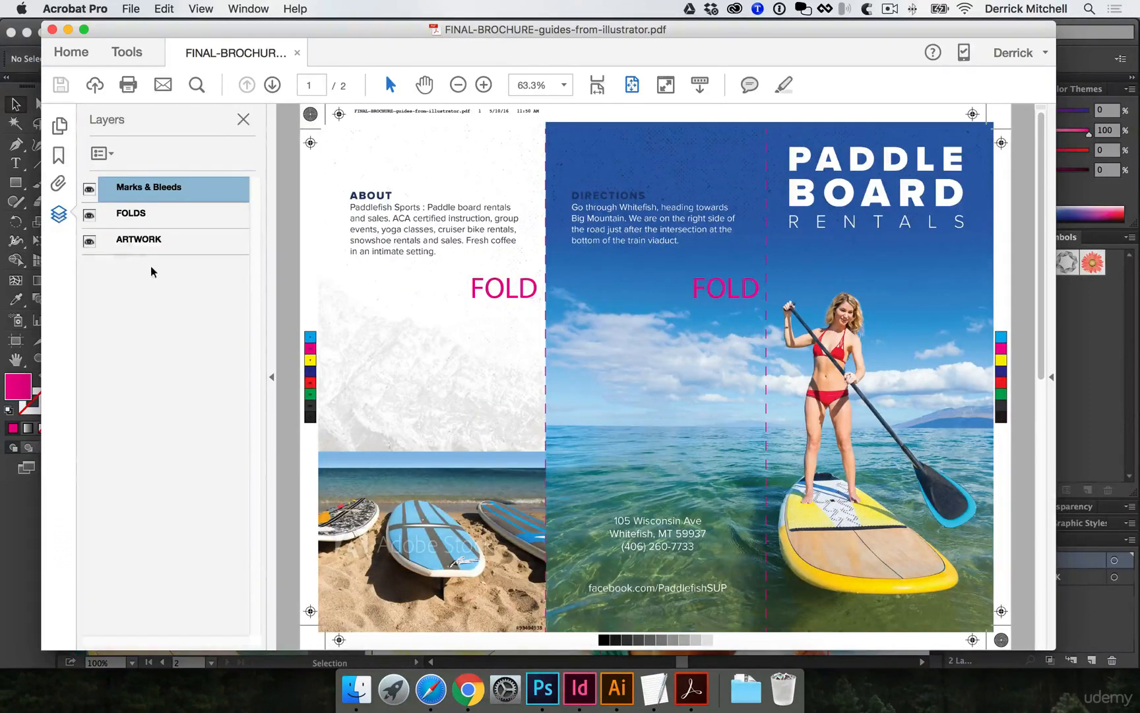
{"action": "left_click", "coordinate": [89, 214]}
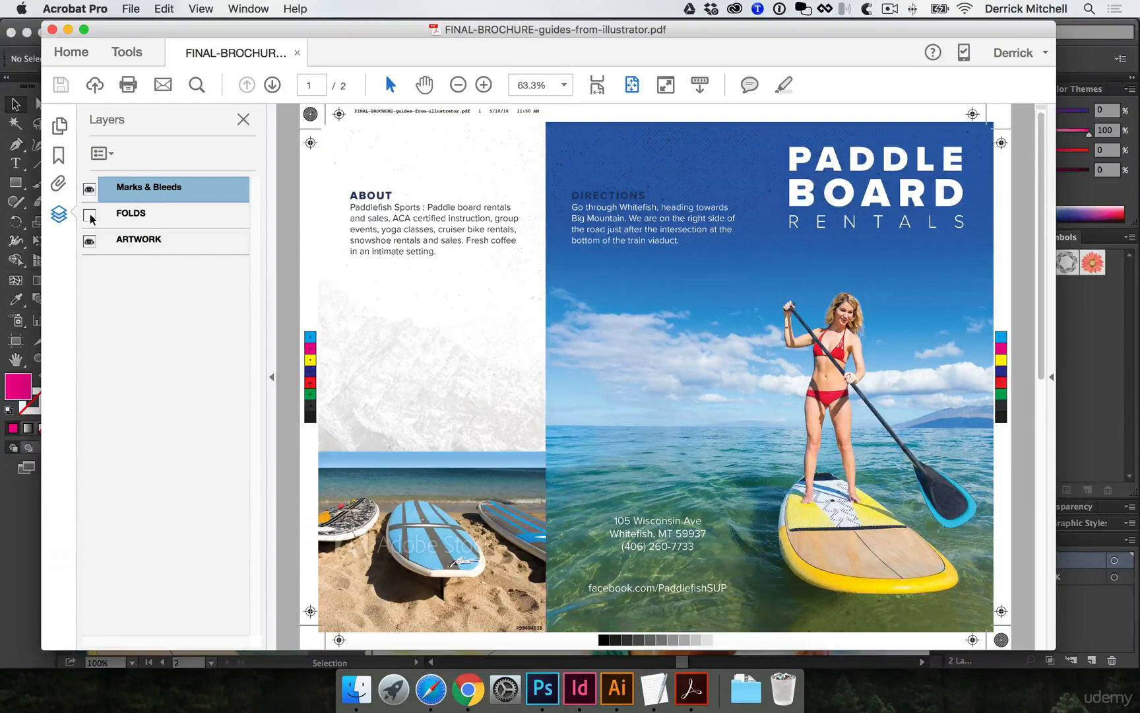
{"action": "left_click", "coordinate": [90, 191]}
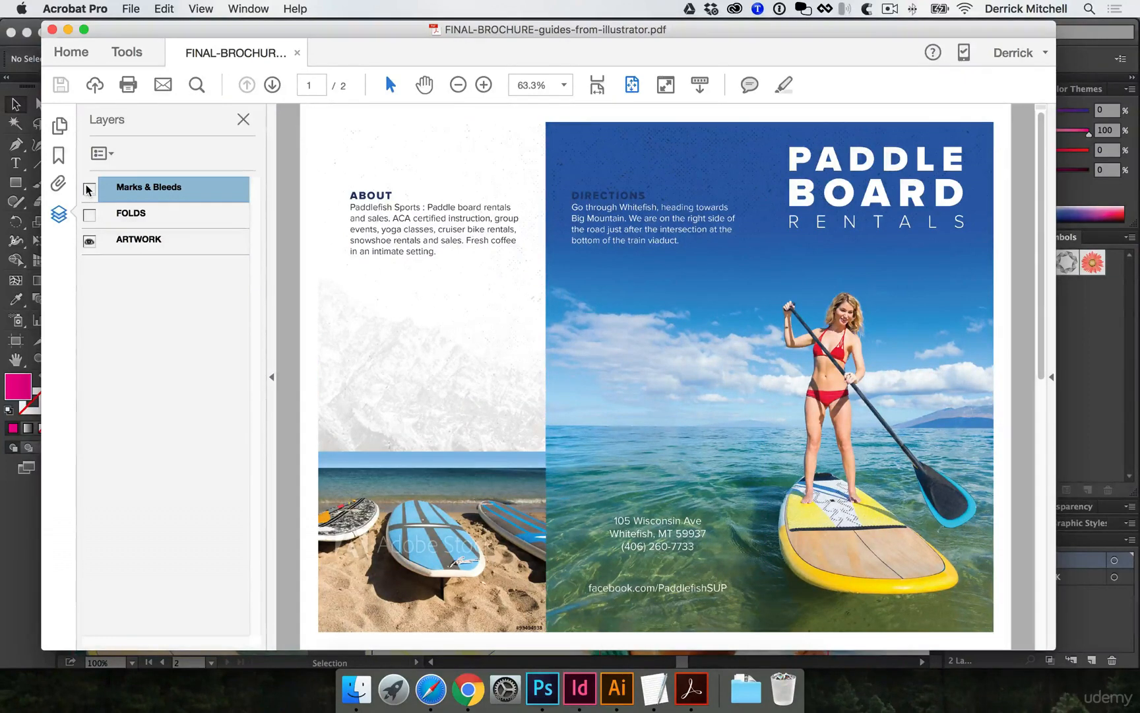
{"action": "left_click", "coordinate": [89, 191]}
{"action": "left_click", "coordinate": [88, 189]}
{"action": "left_click", "coordinate": [88, 190]}
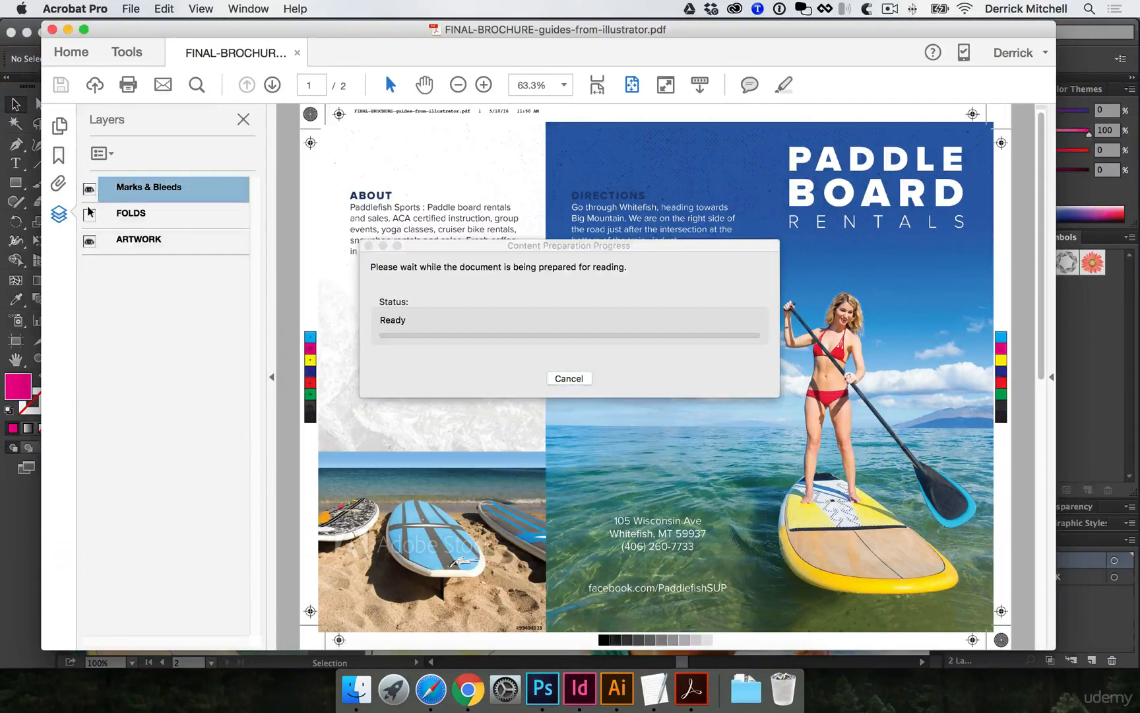
{"action": "left_click", "coordinate": [89, 214]}
{"action": "left_click", "coordinate": [368, 246]}
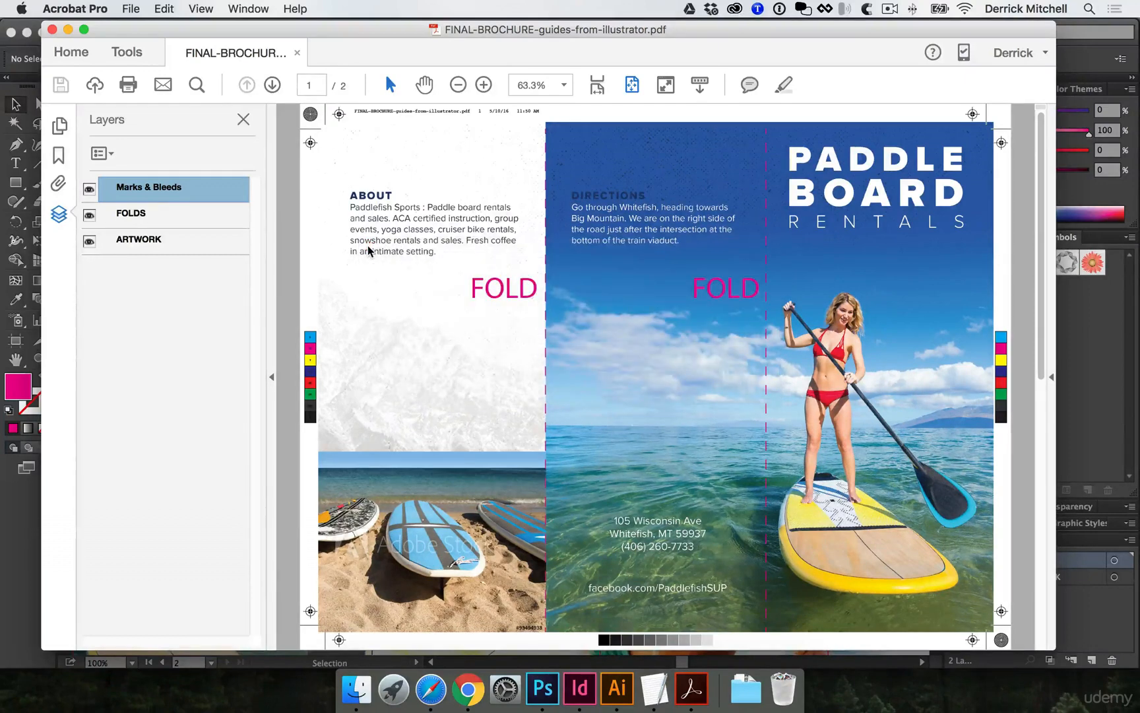